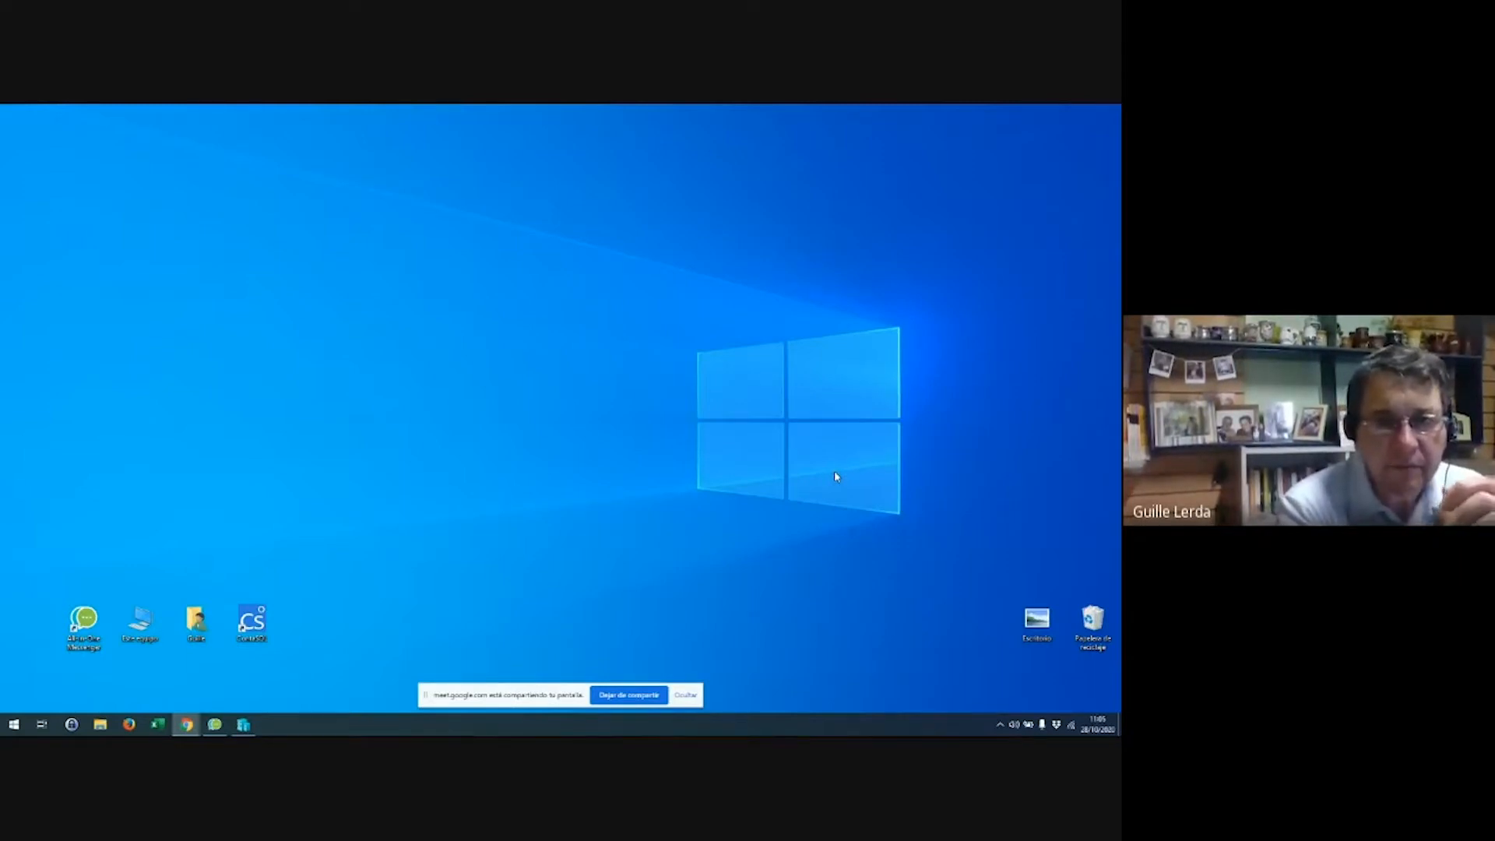
Launch Word from the Start menu and create a blank document (Documento en blanco)
click(14, 724)
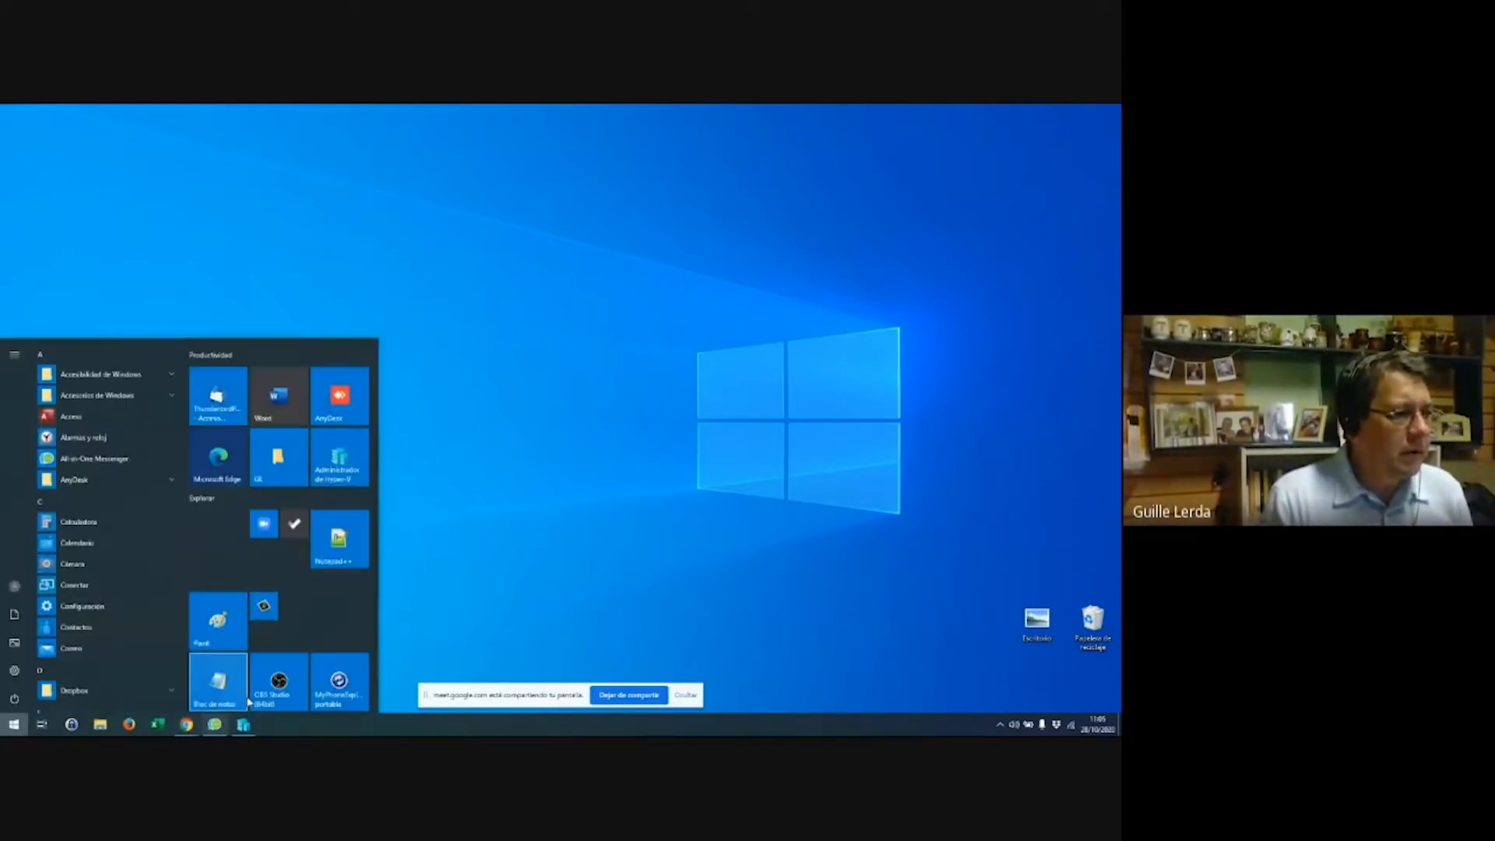
click(268, 417)
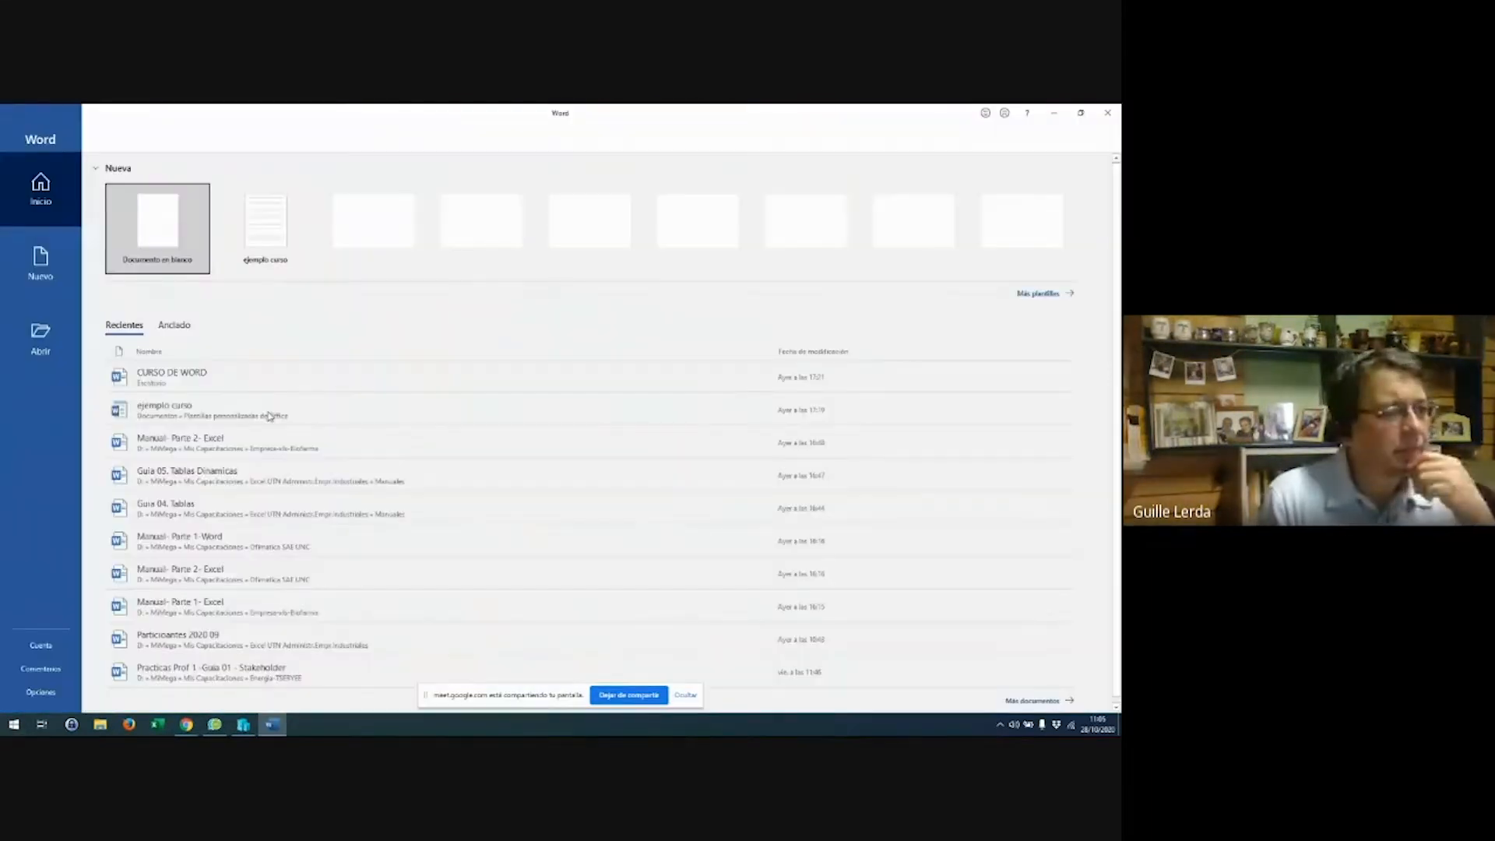
click(157, 228)
click(279, 323)
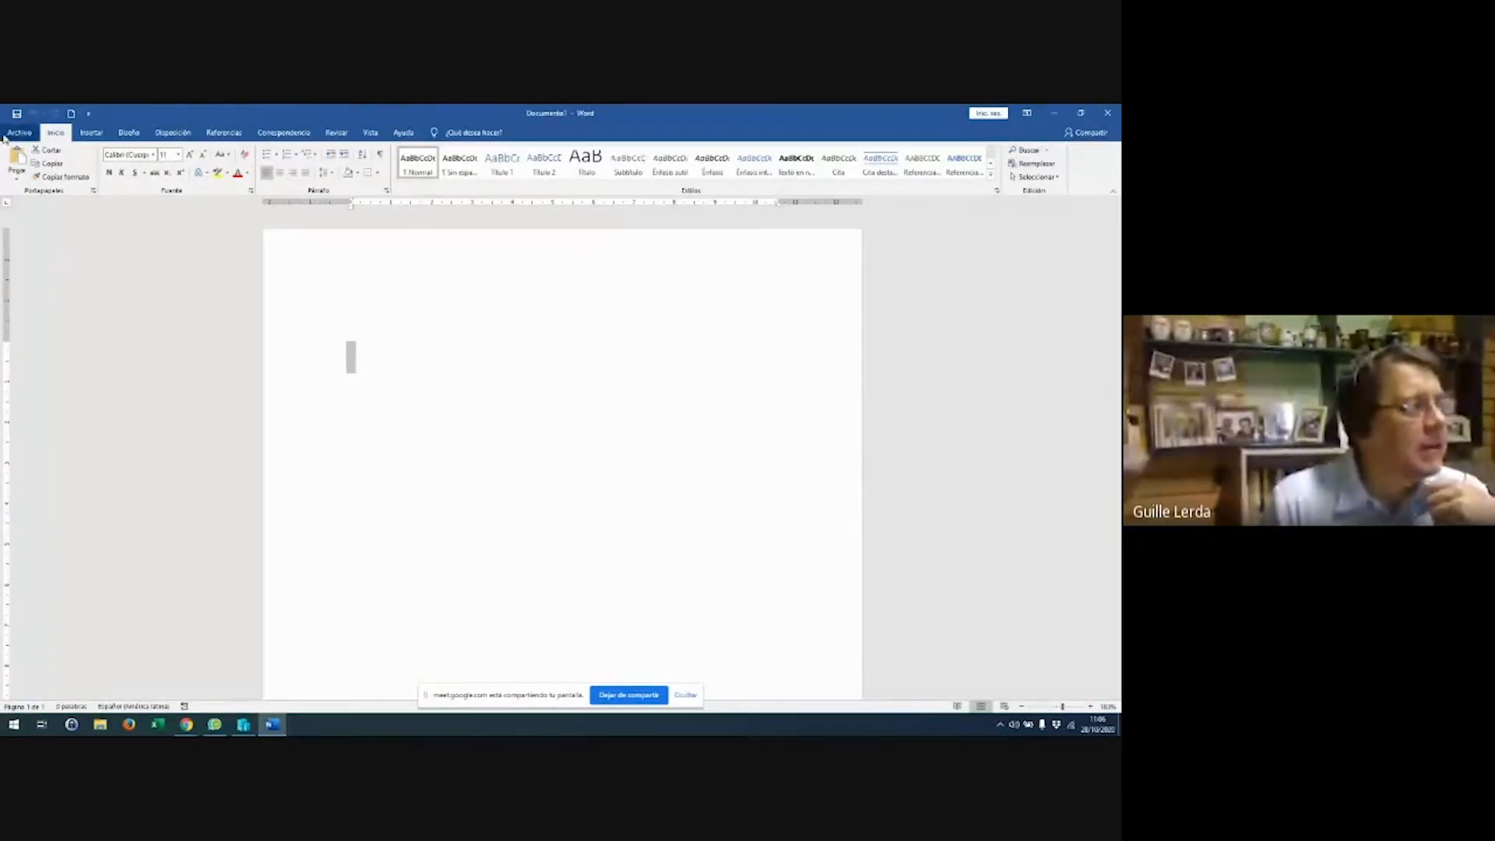
click(154, 155)
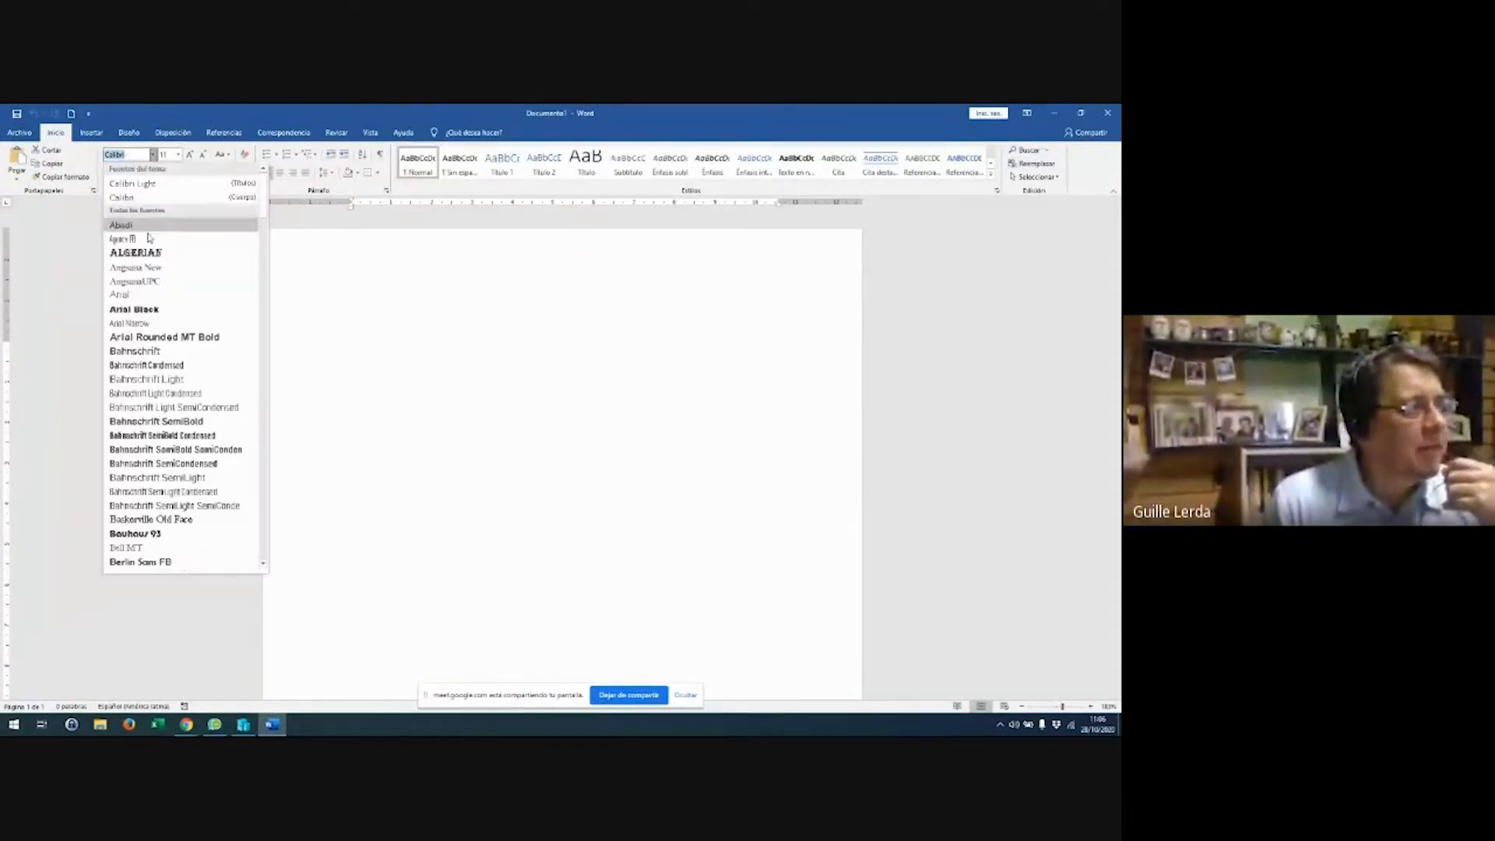
click(187, 156)
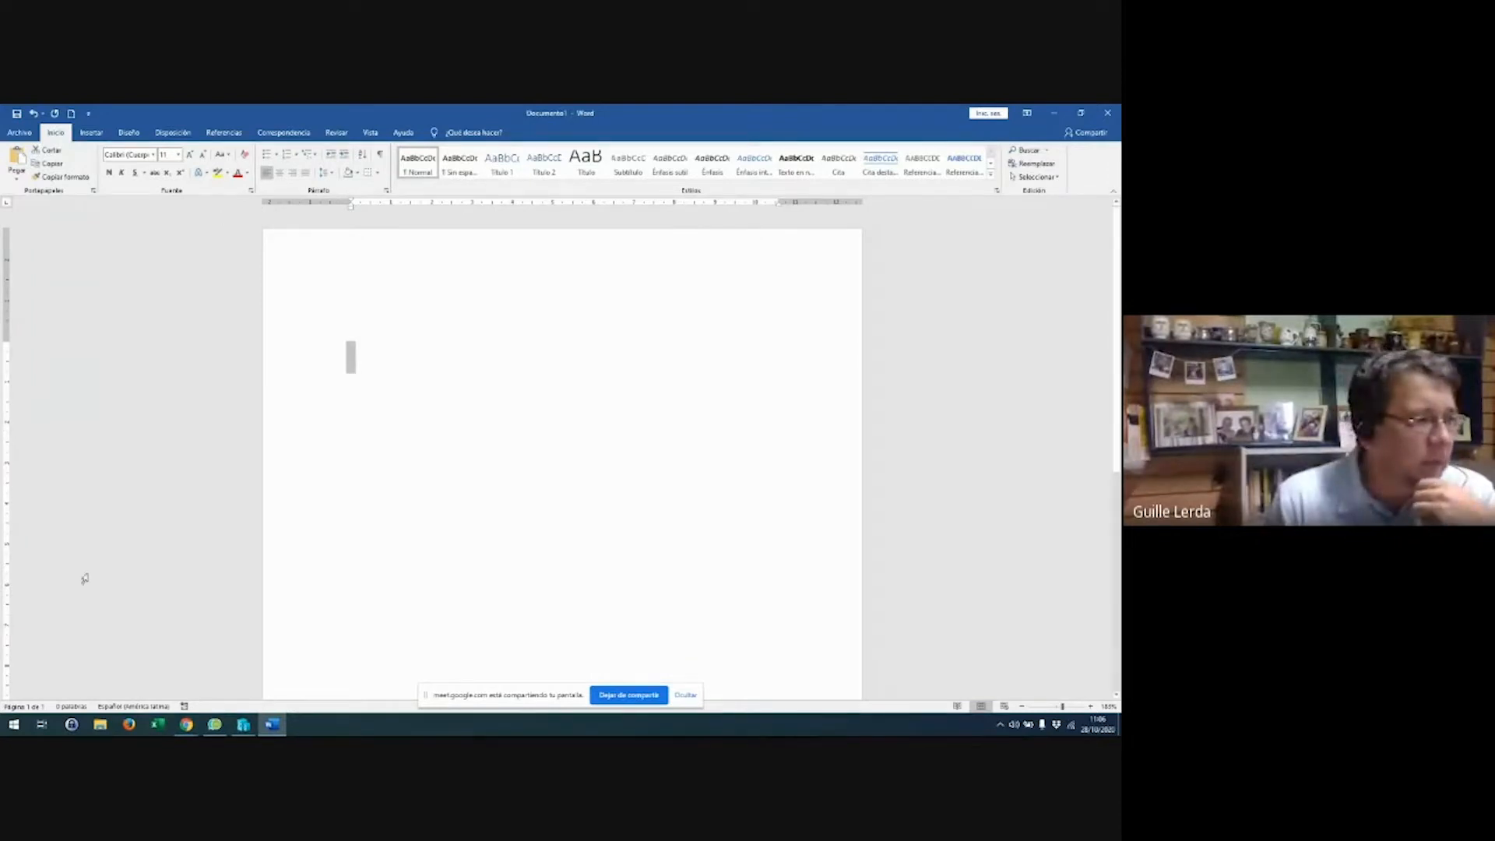
click(214, 725)
right_click(214, 732)
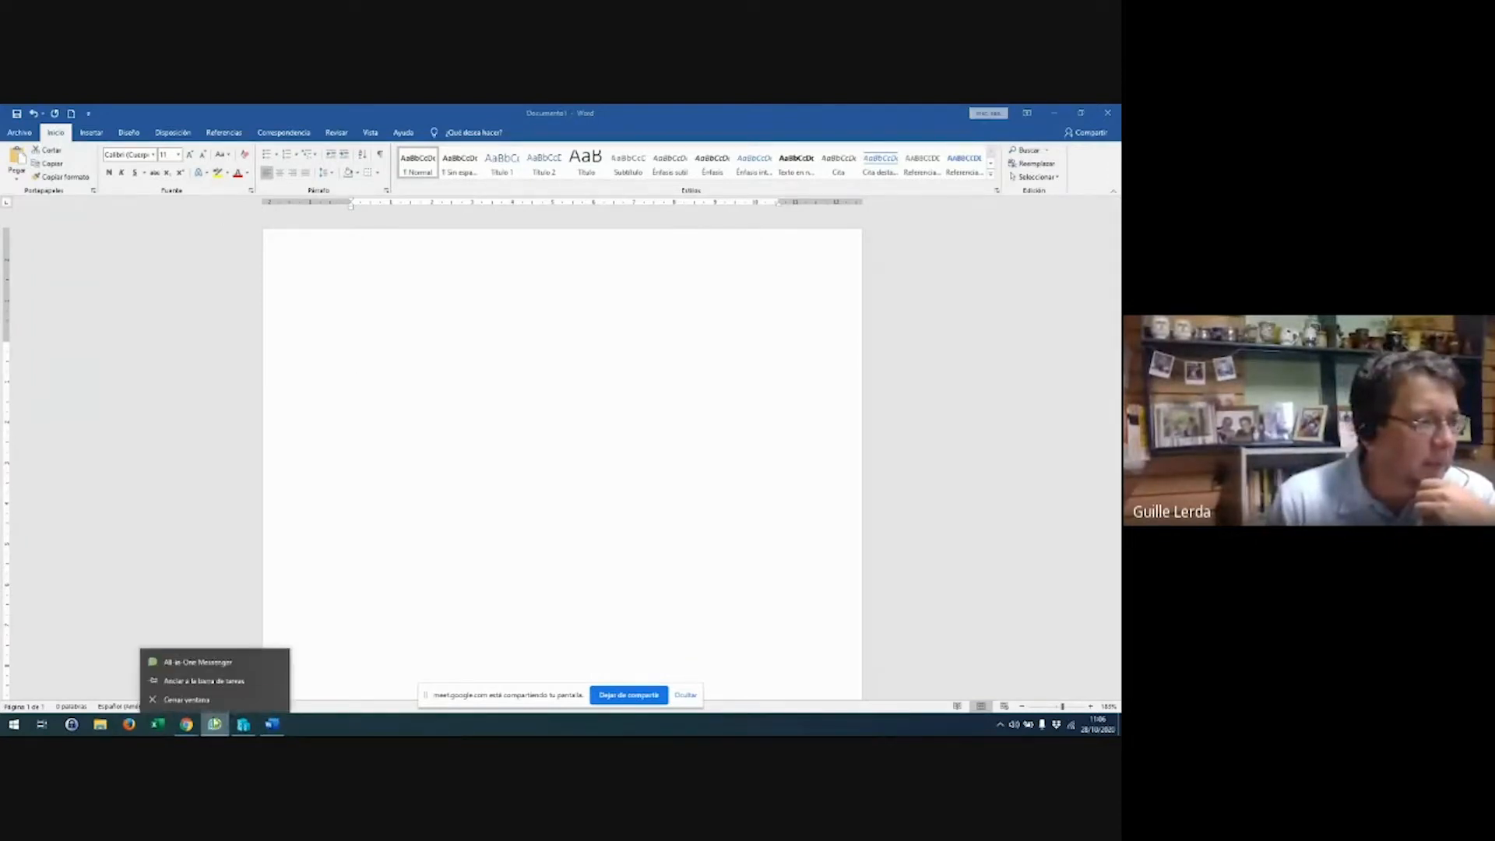
click(214, 702)
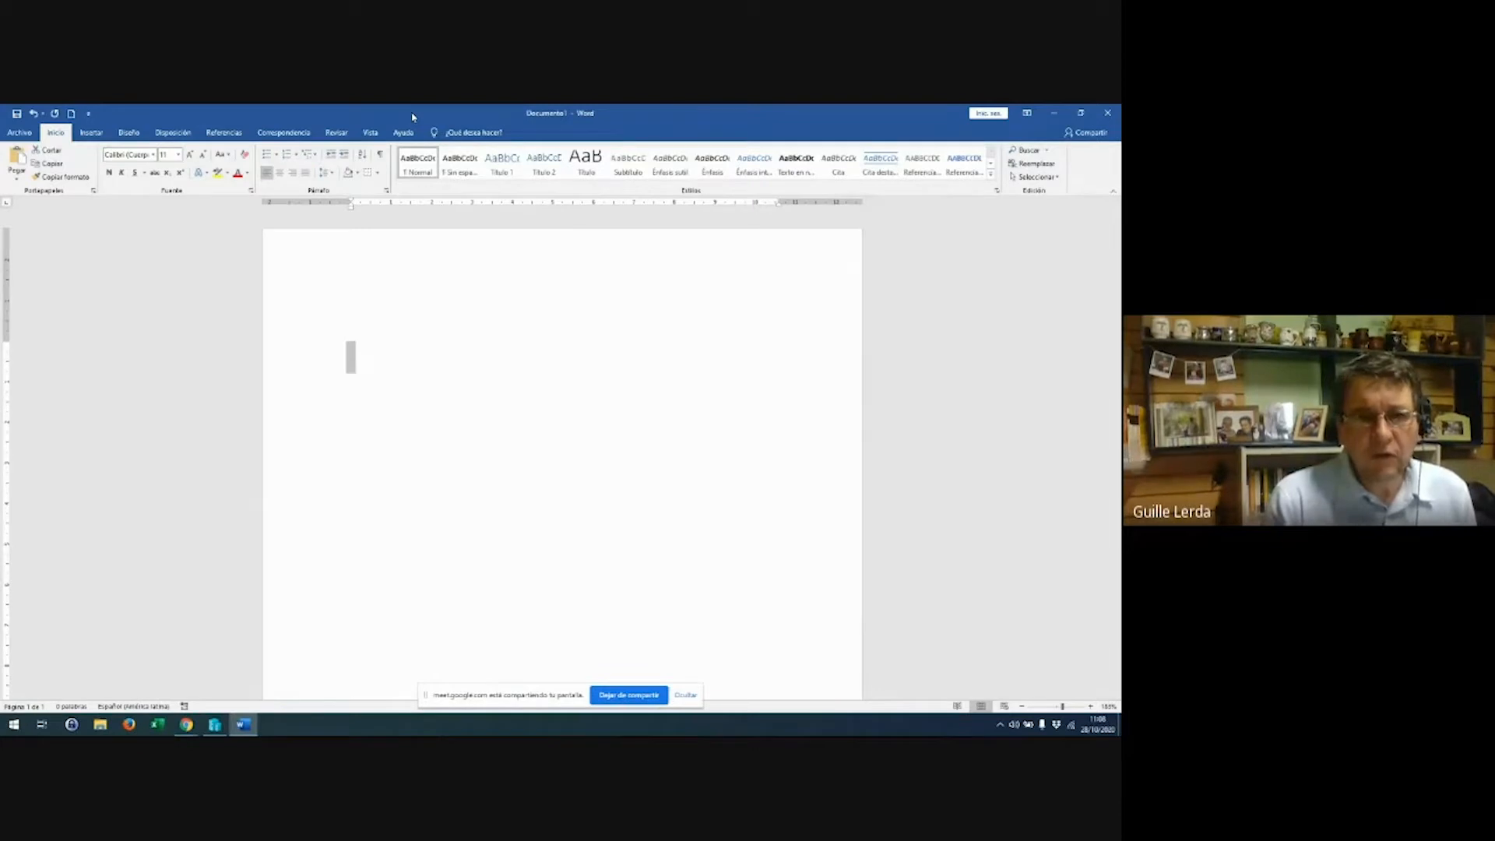
click(136, 134)
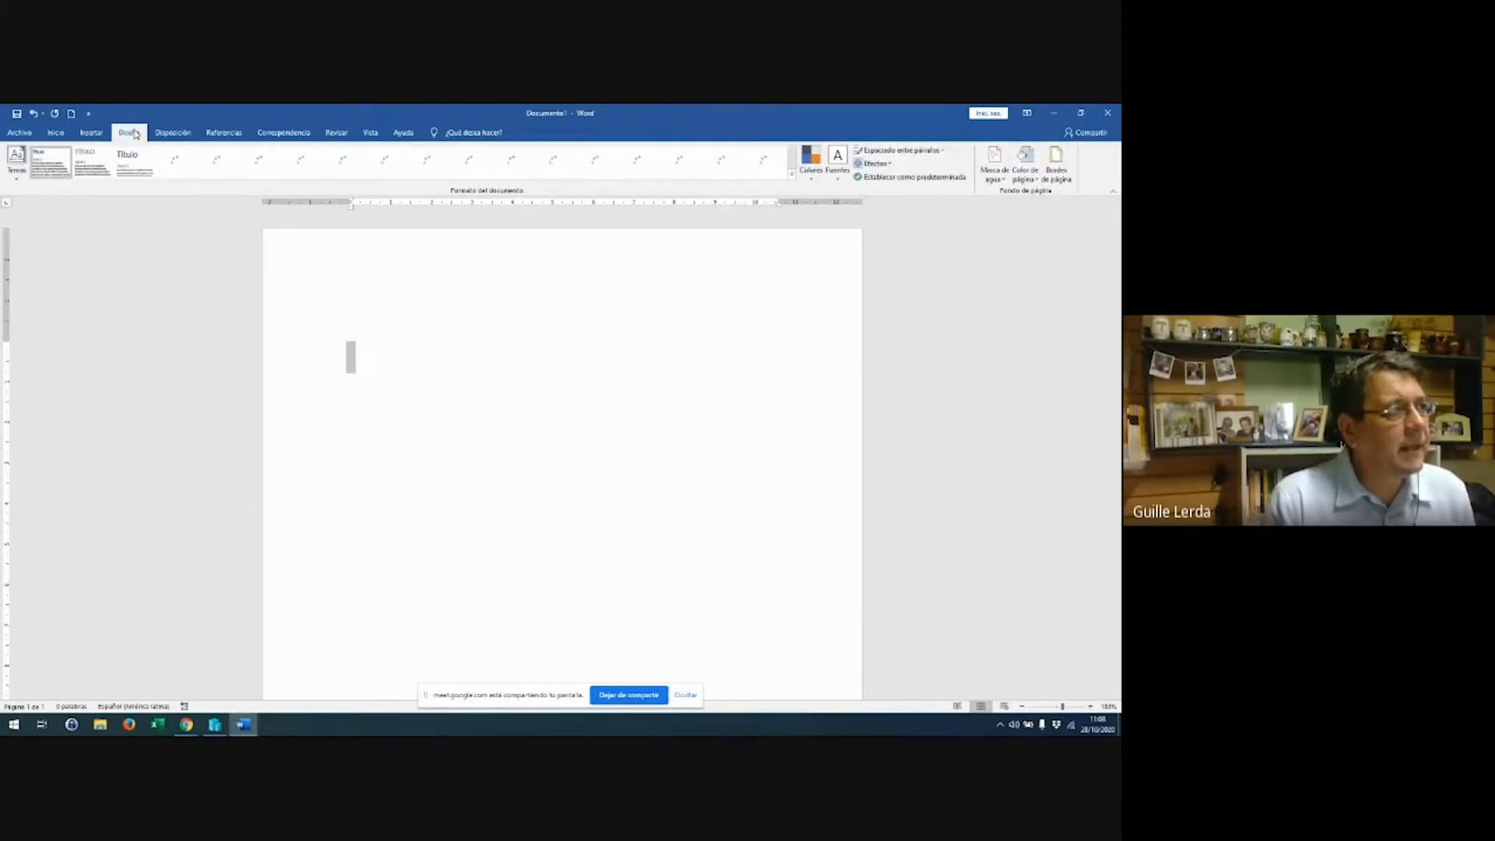
click(174, 134)
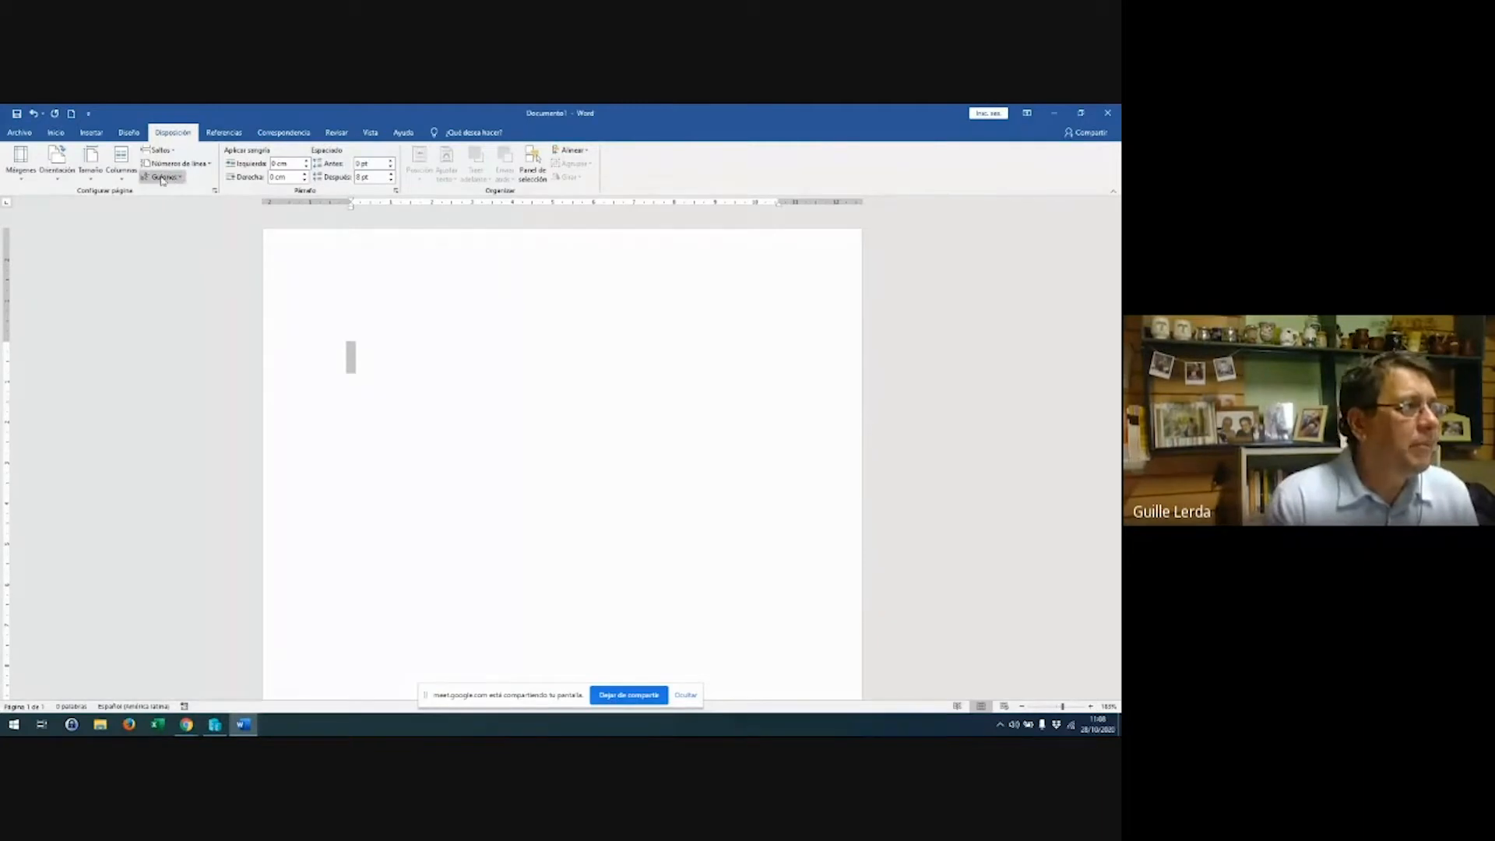
click(90, 175)
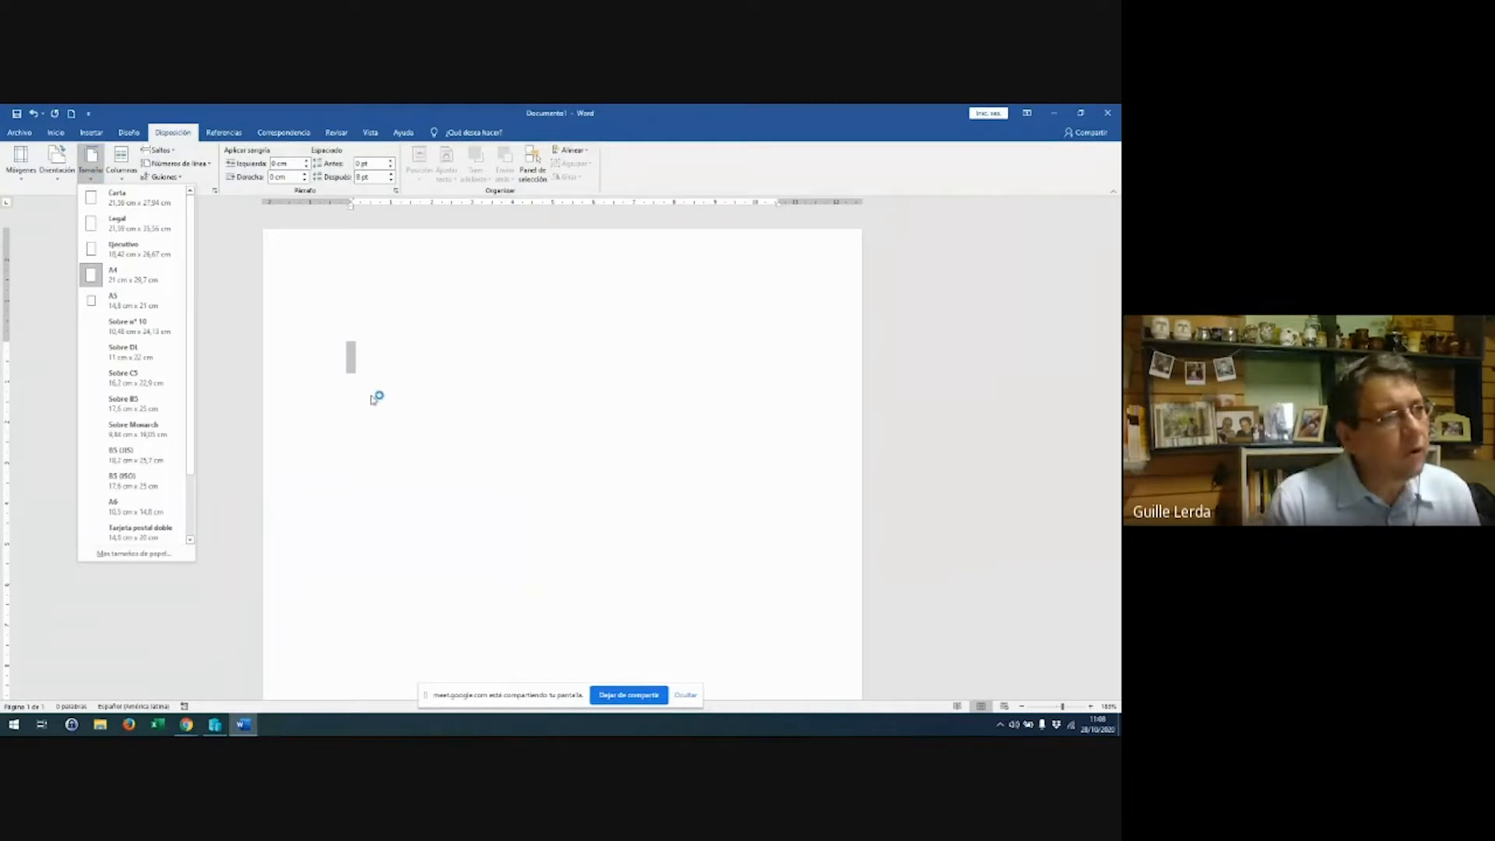
click(448, 407)
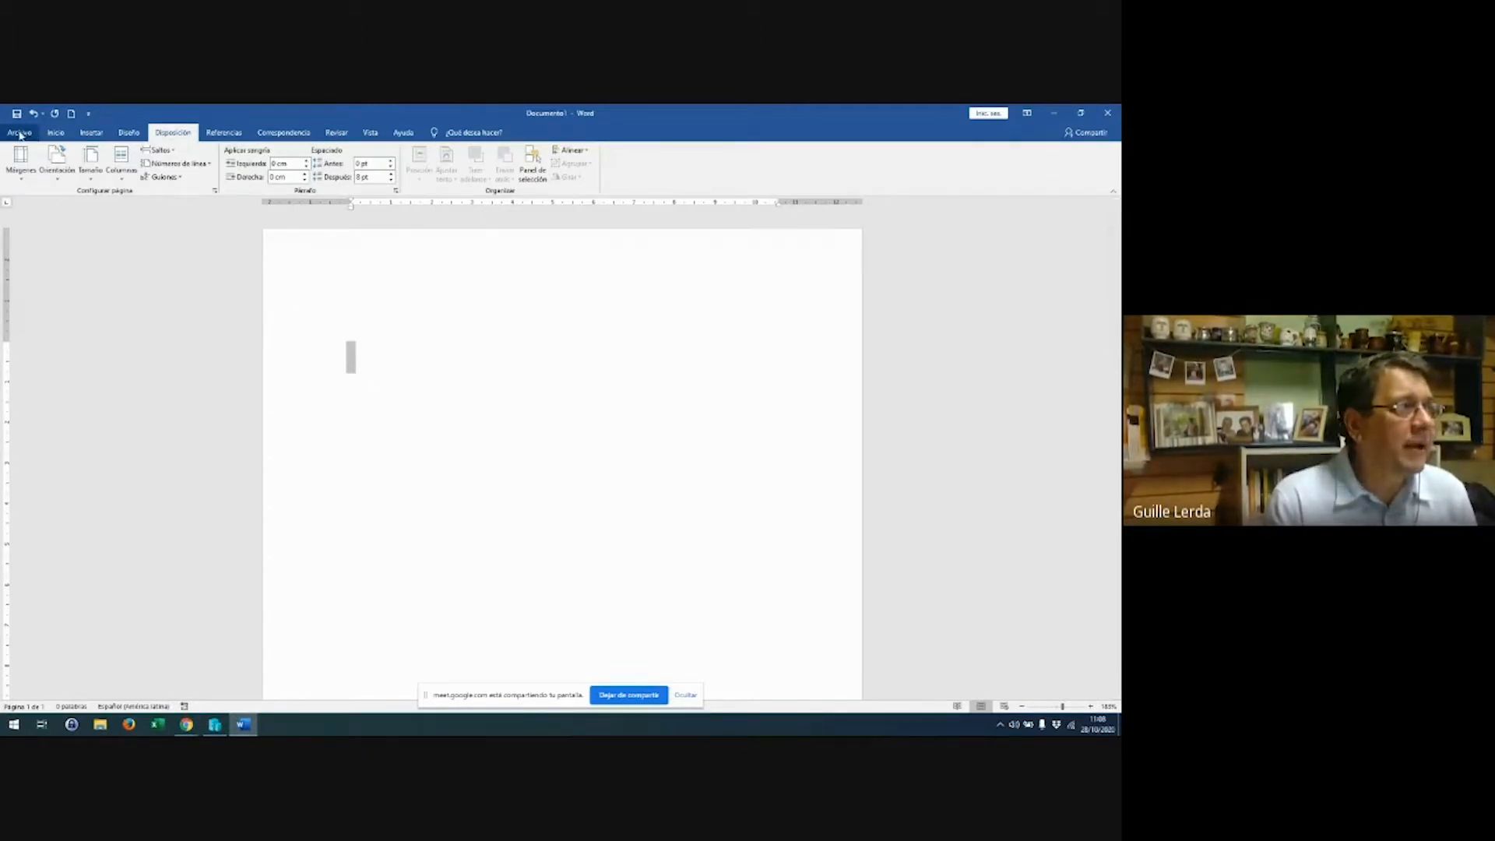
click(54, 134)
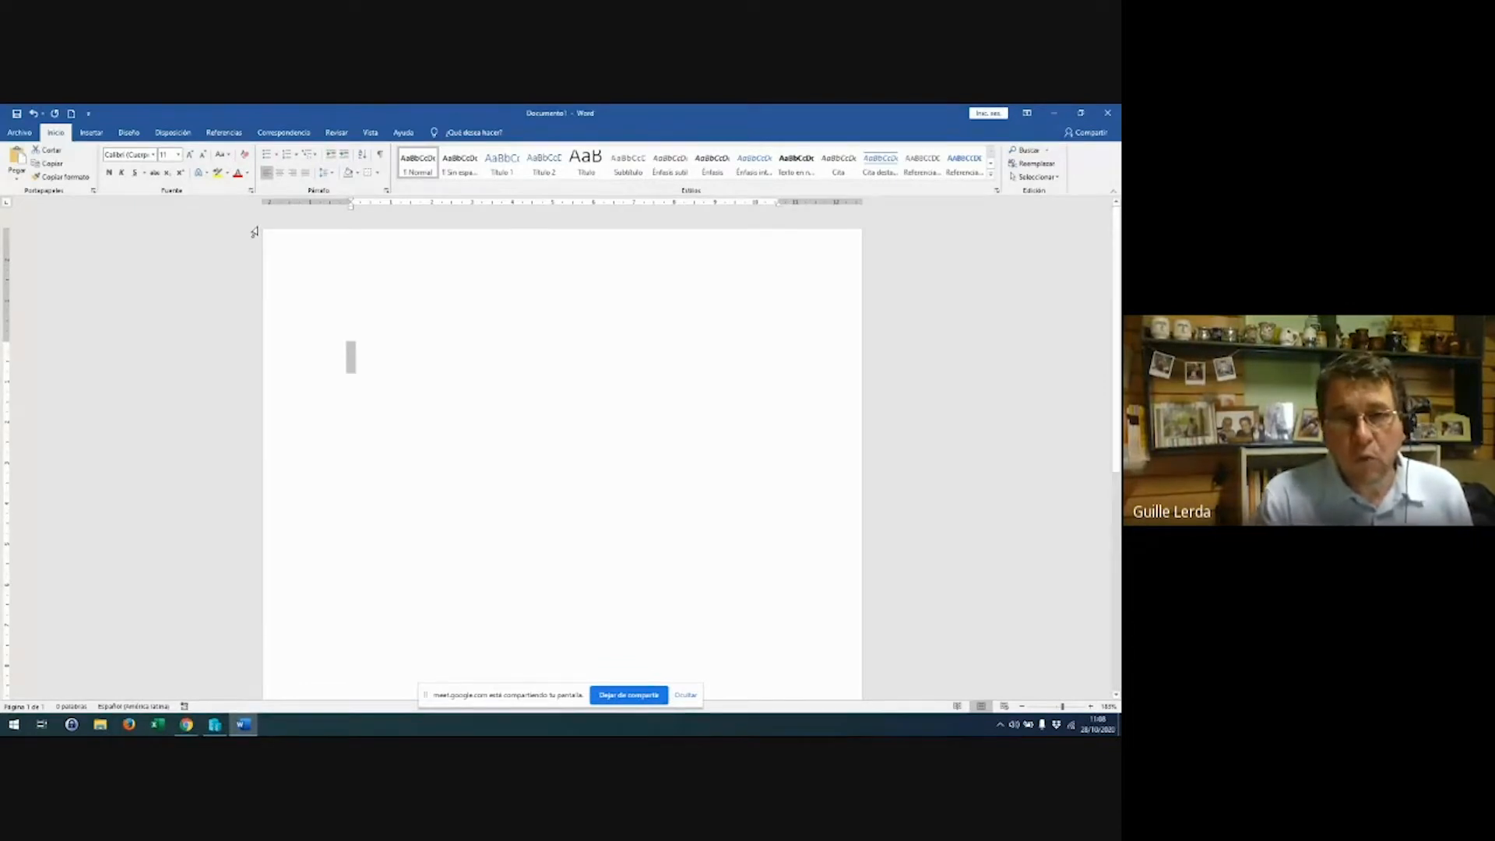
Show the Disposición tab's Tamaño list of paper sizes such as Carta, Legal and A4
click(129, 134)
click(173, 133)
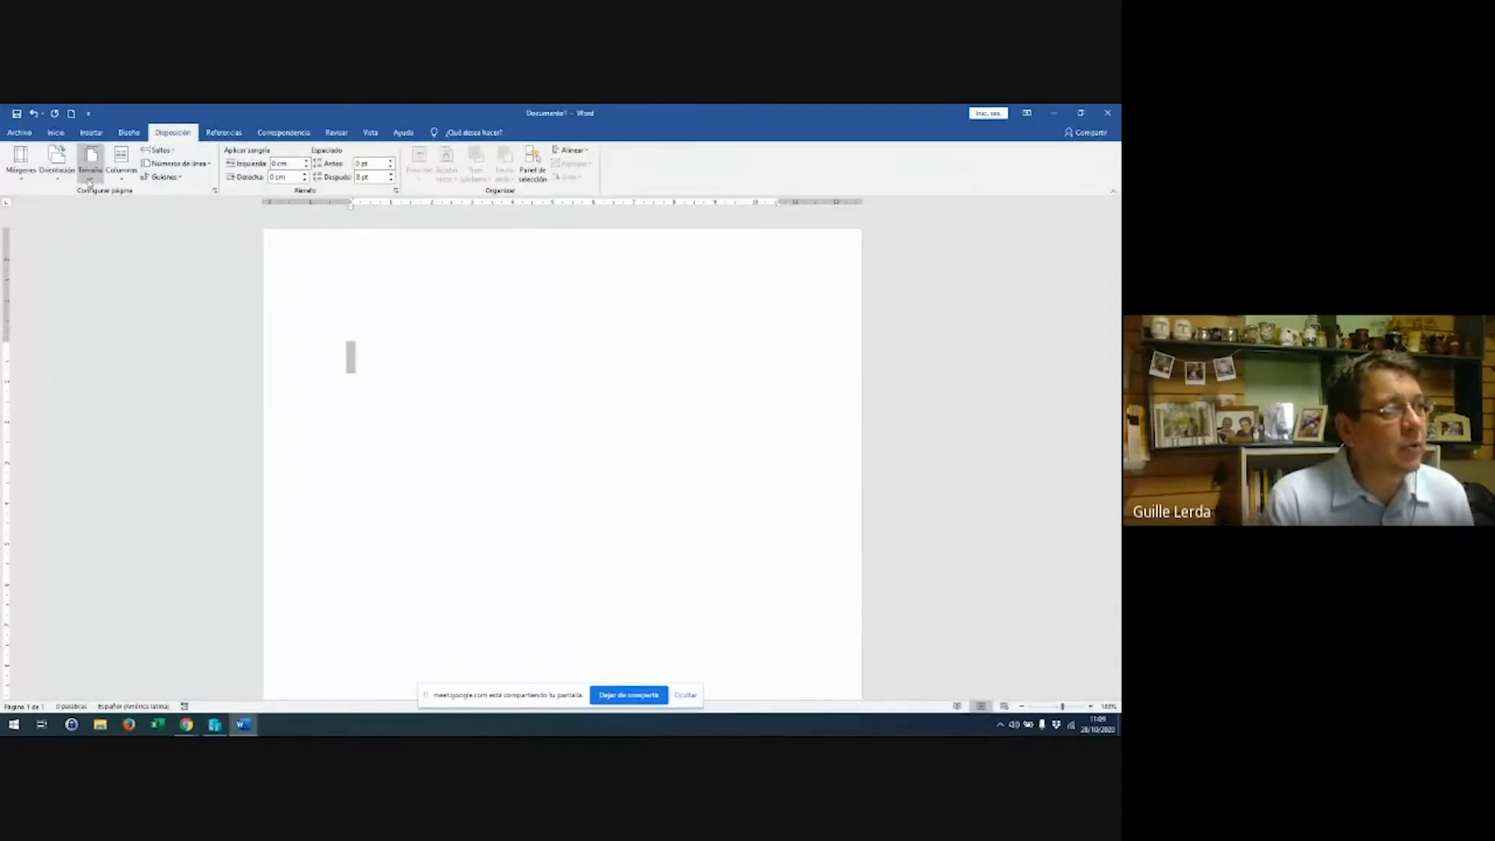
click(91, 164)
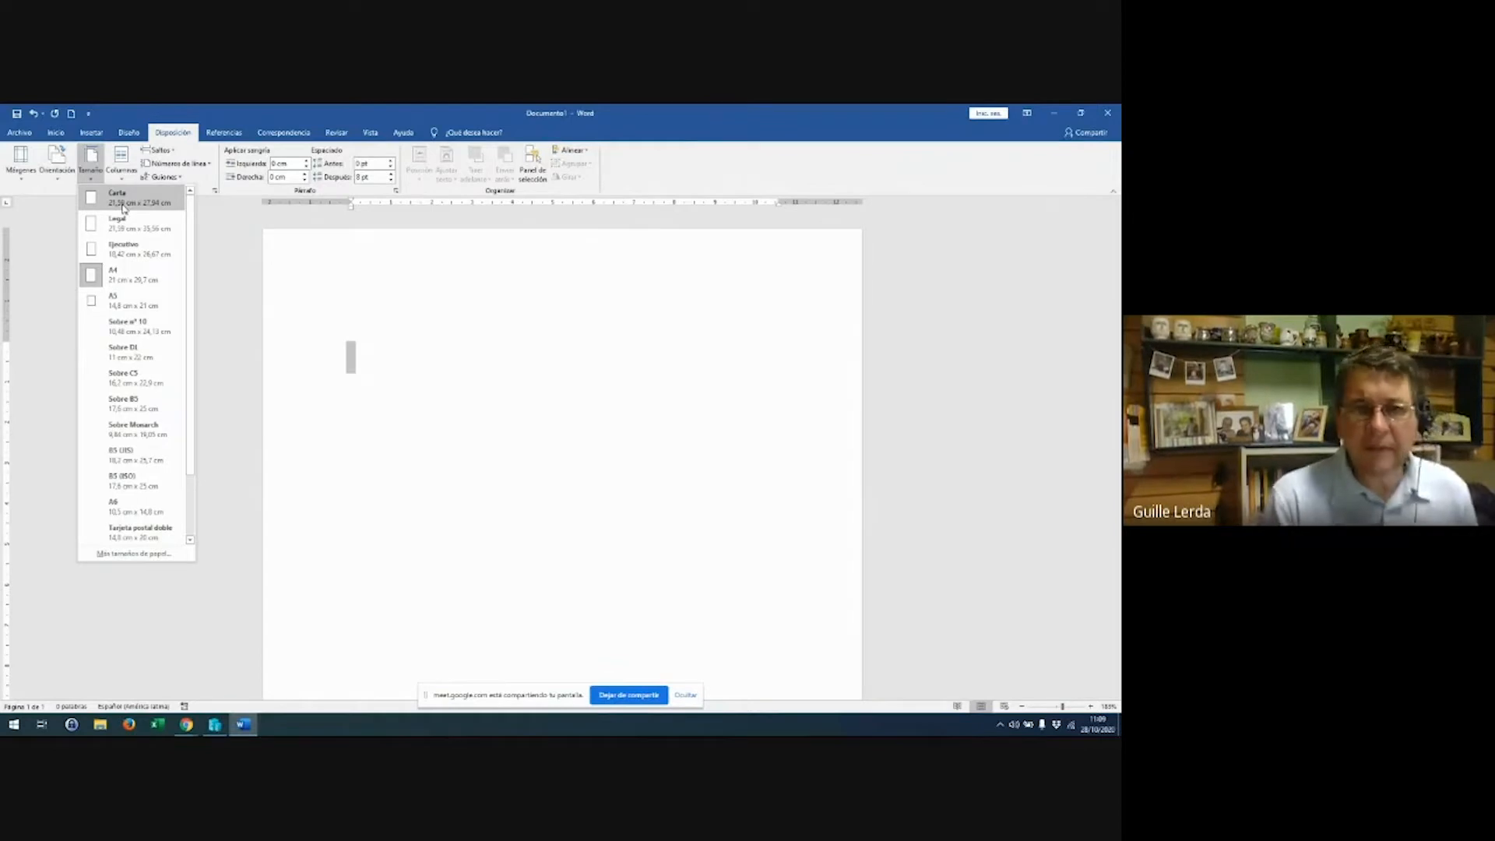
click(180, 137)
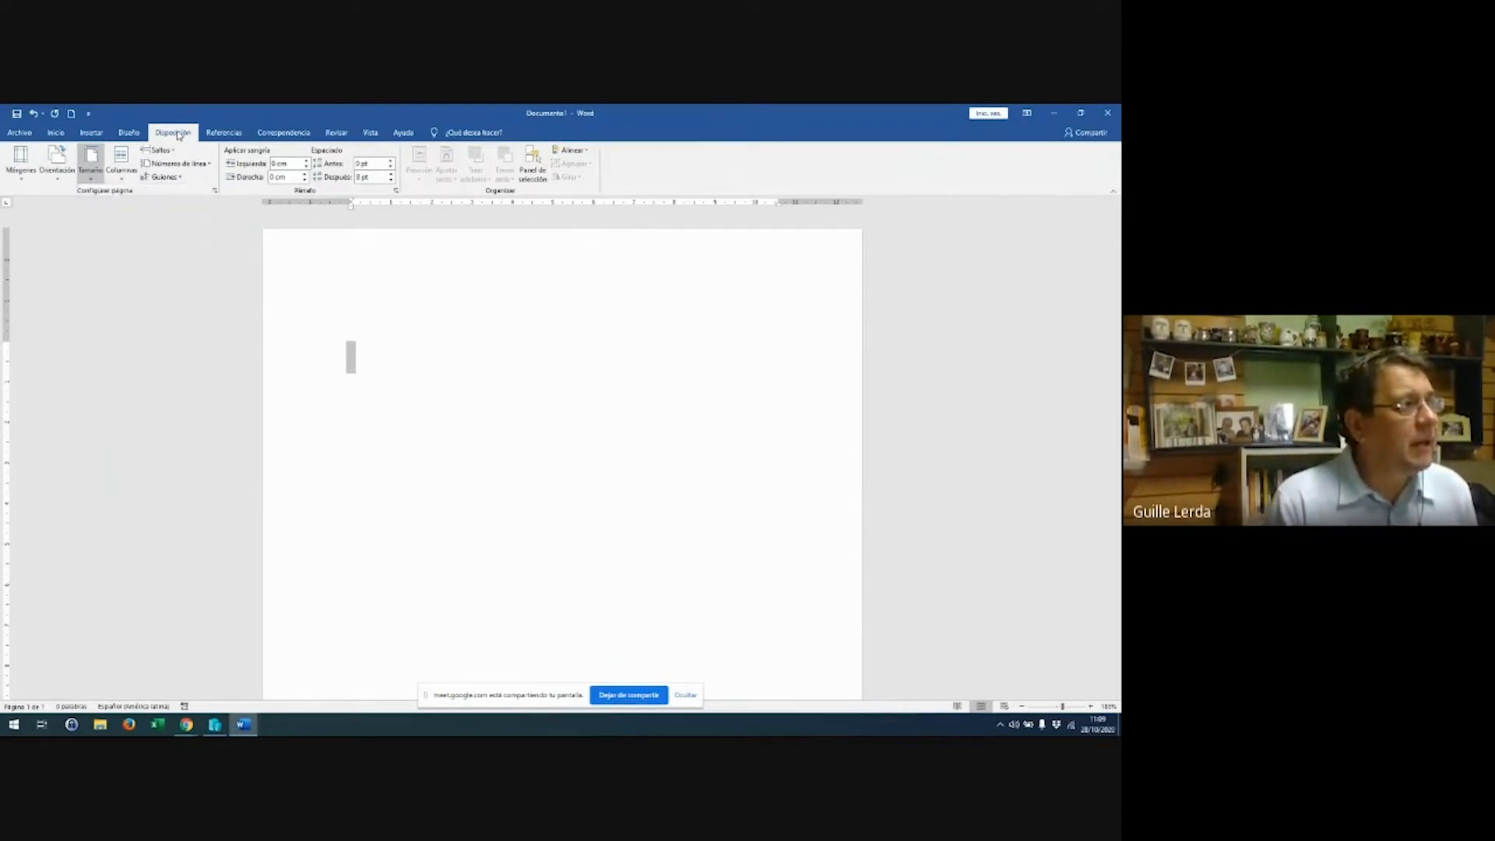
click(91, 181)
click(103, 267)
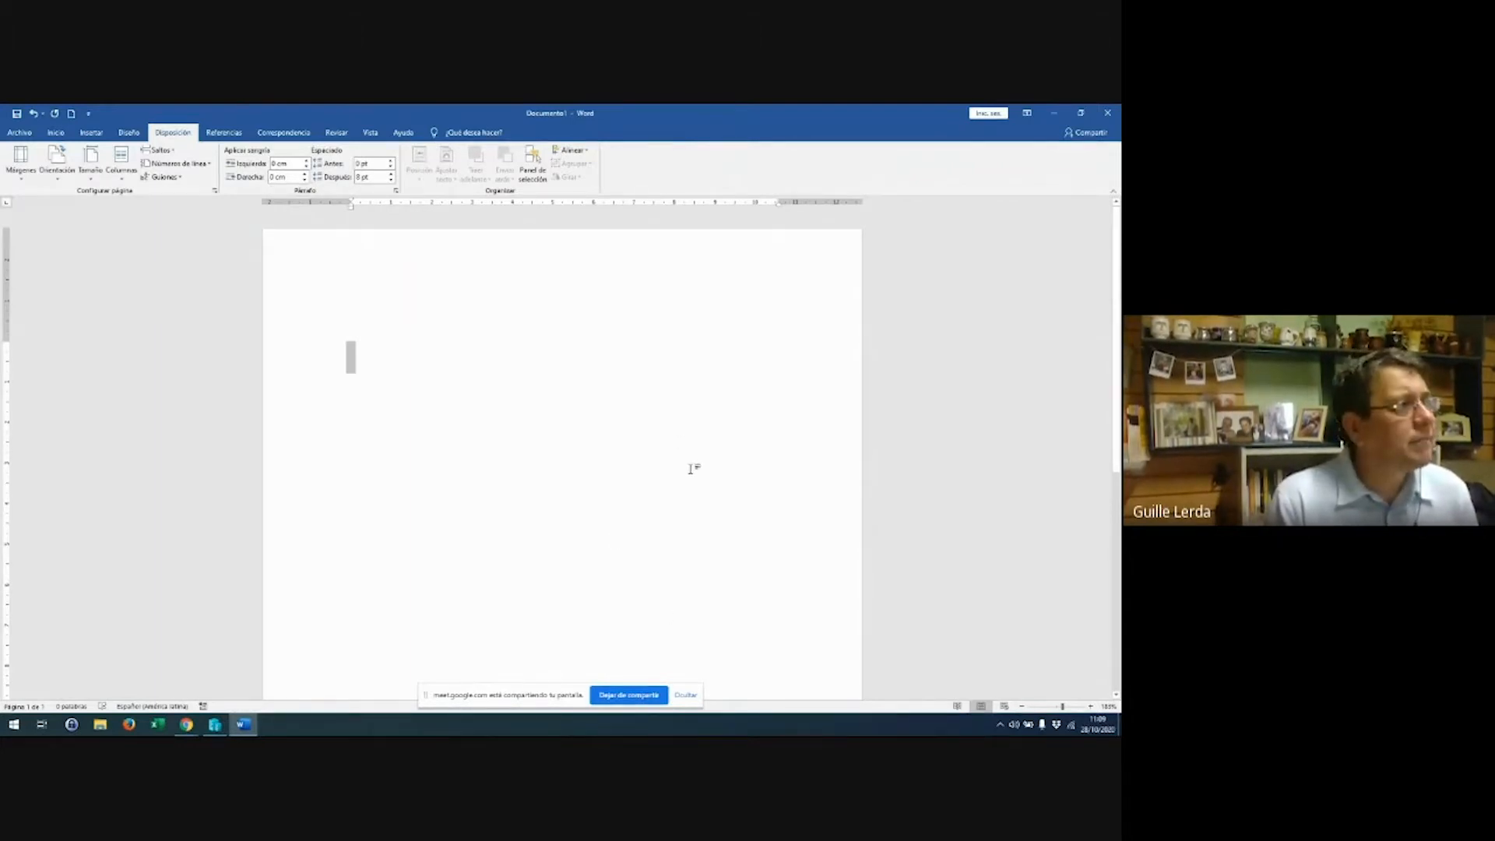
click(88, 175)
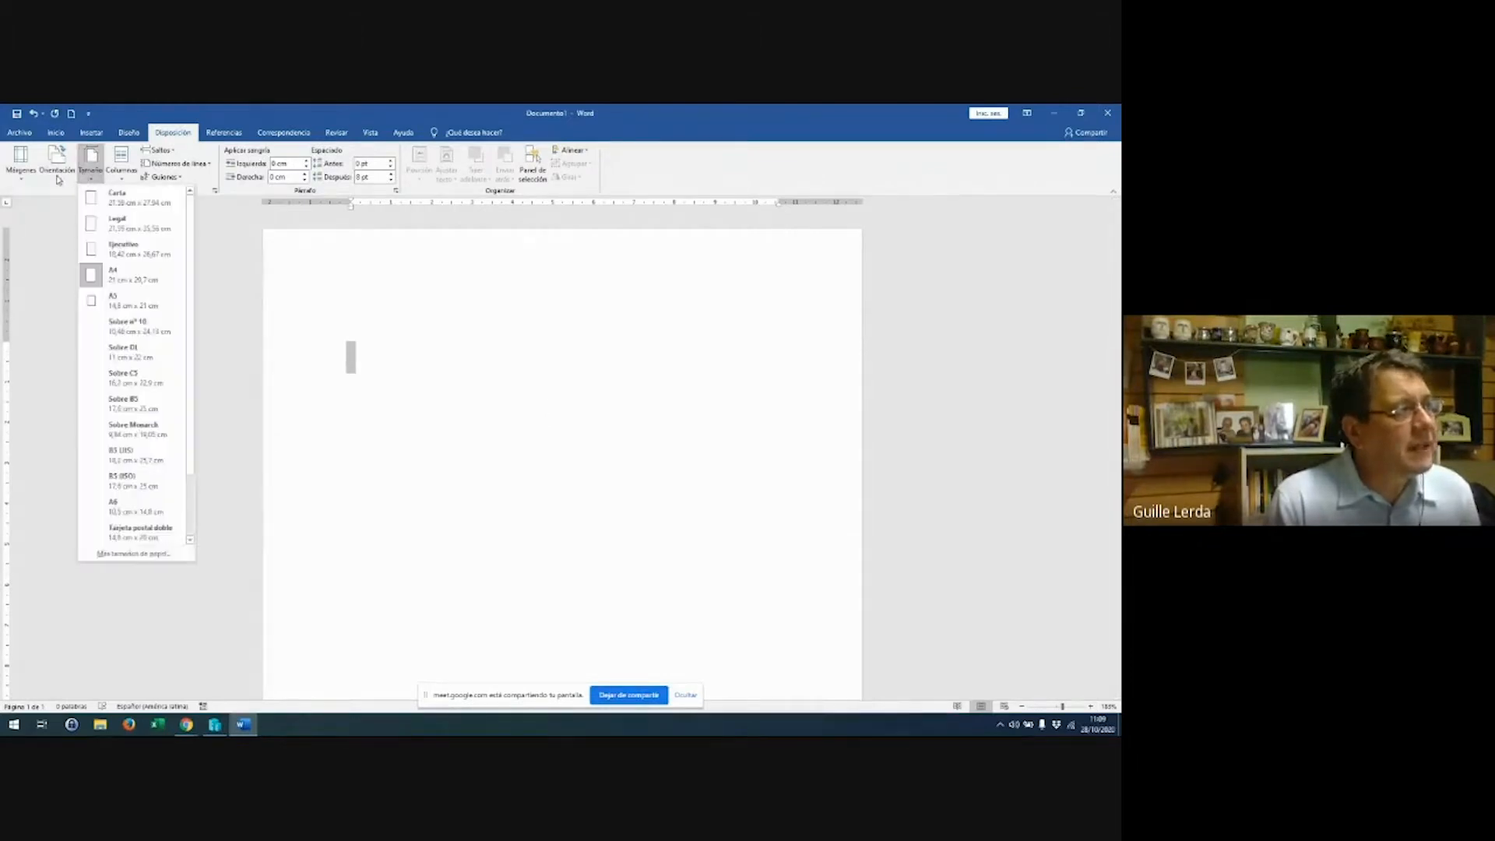
click(57, 173)
click(64, 225)
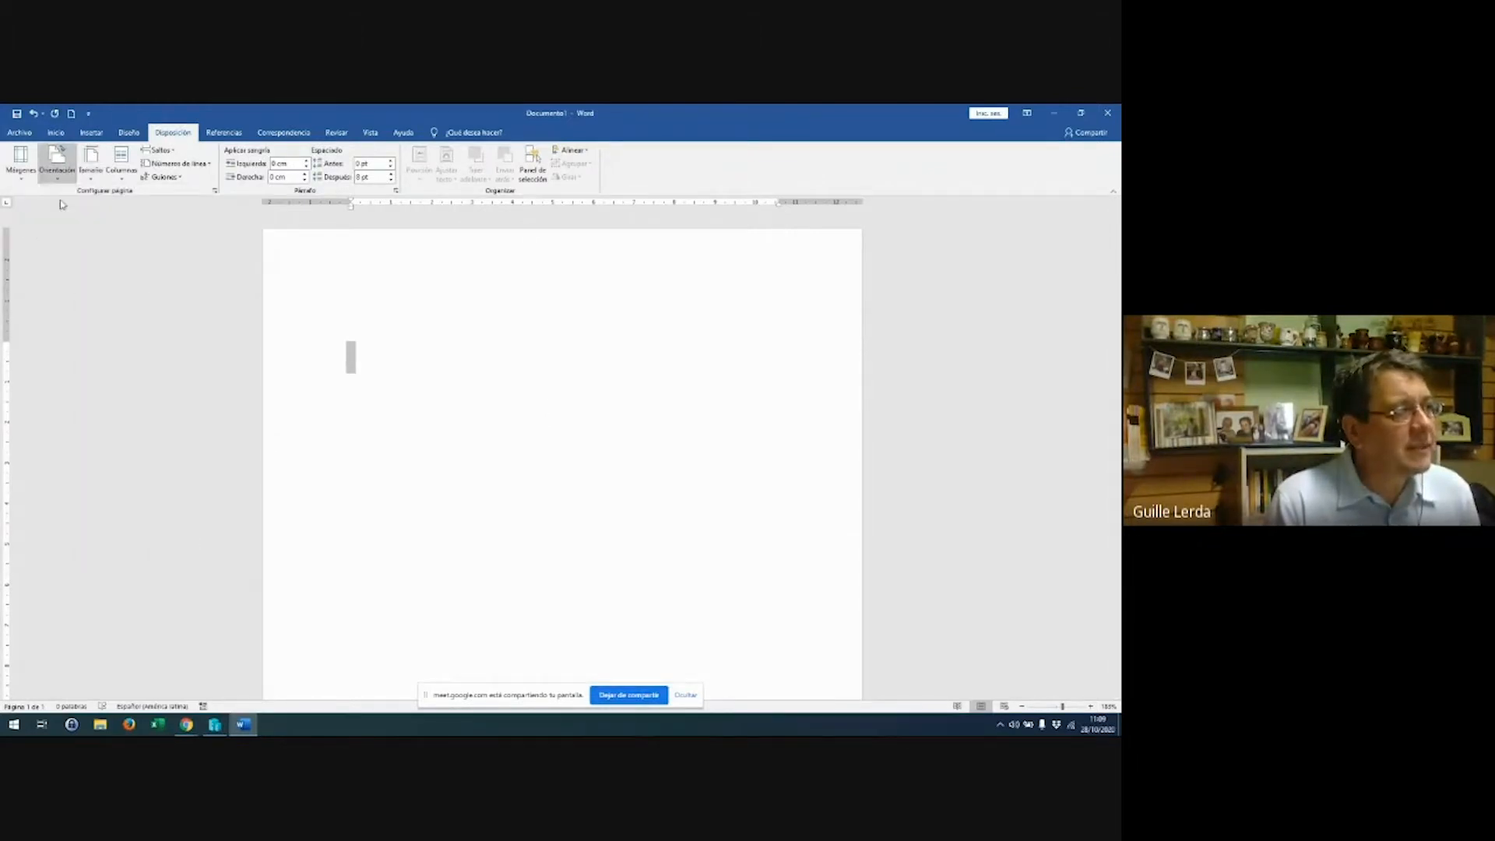
click(58, 165)
click(64, 224)
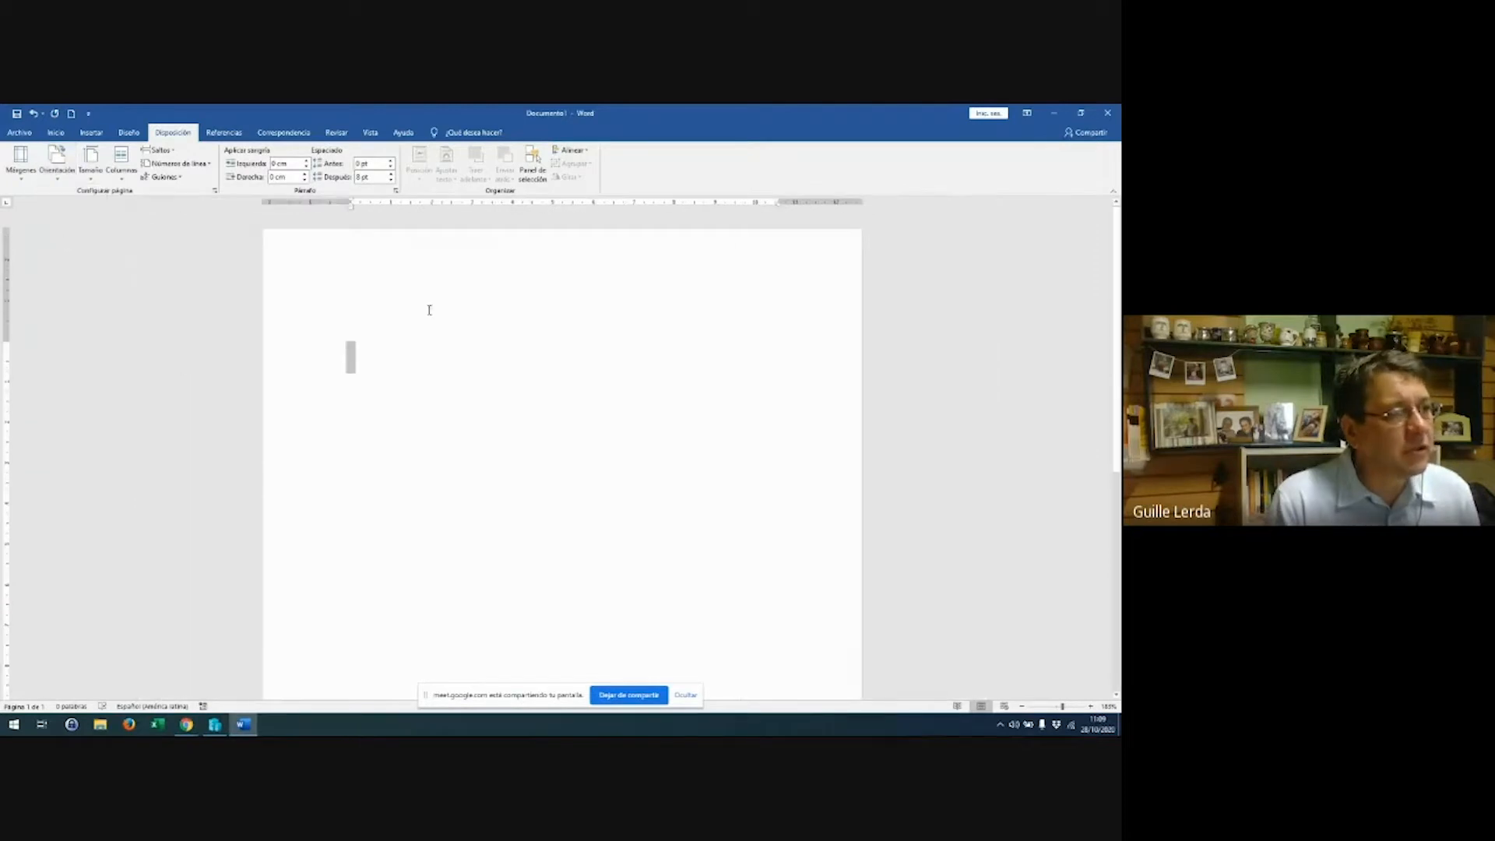
ctrl+scroll(438, 337, down, 3)
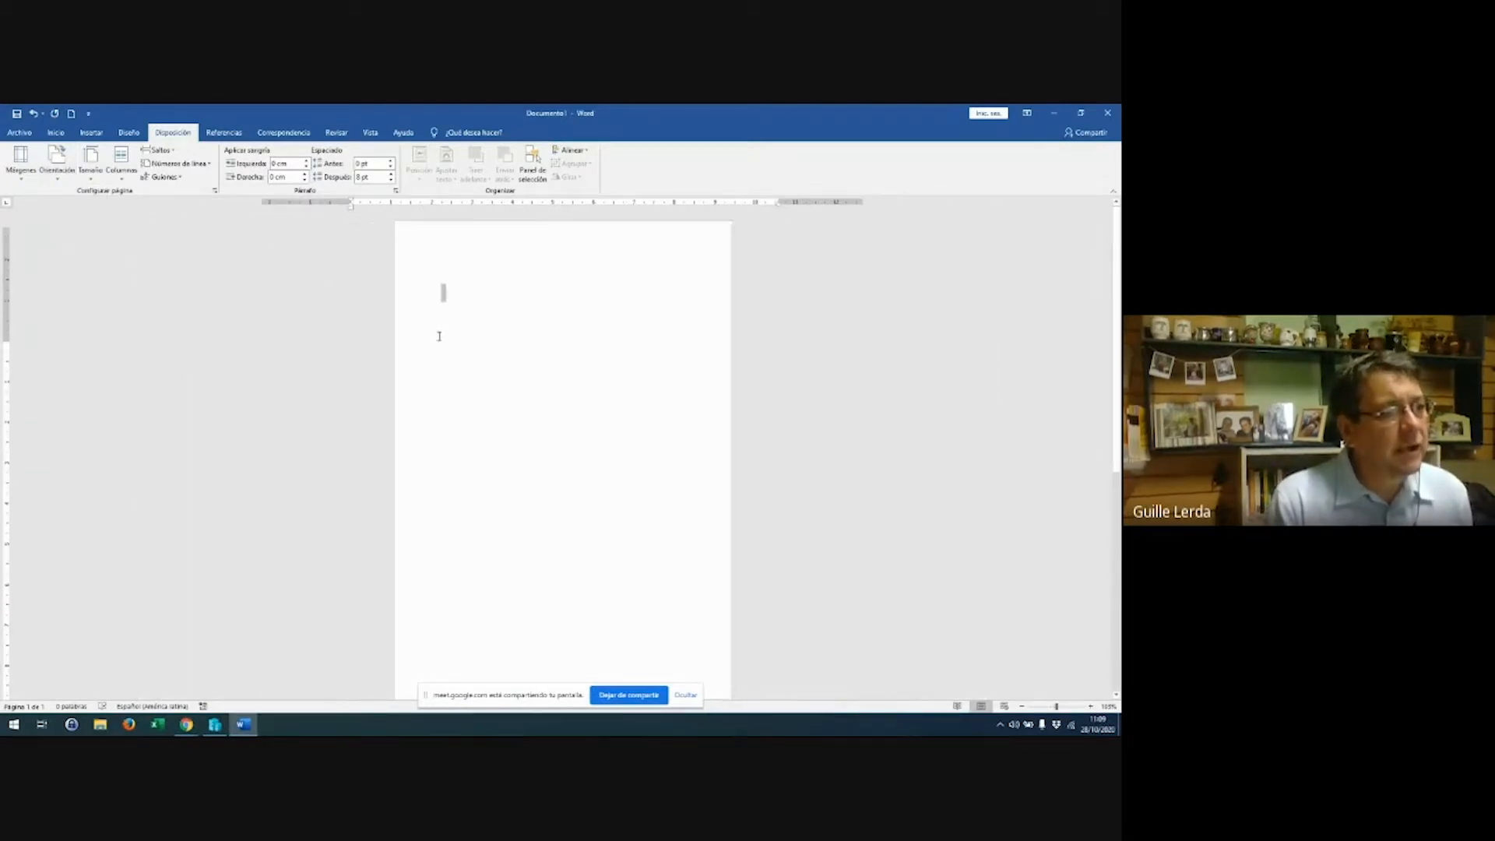
ctrl+scroll(438, 337, up, 10)
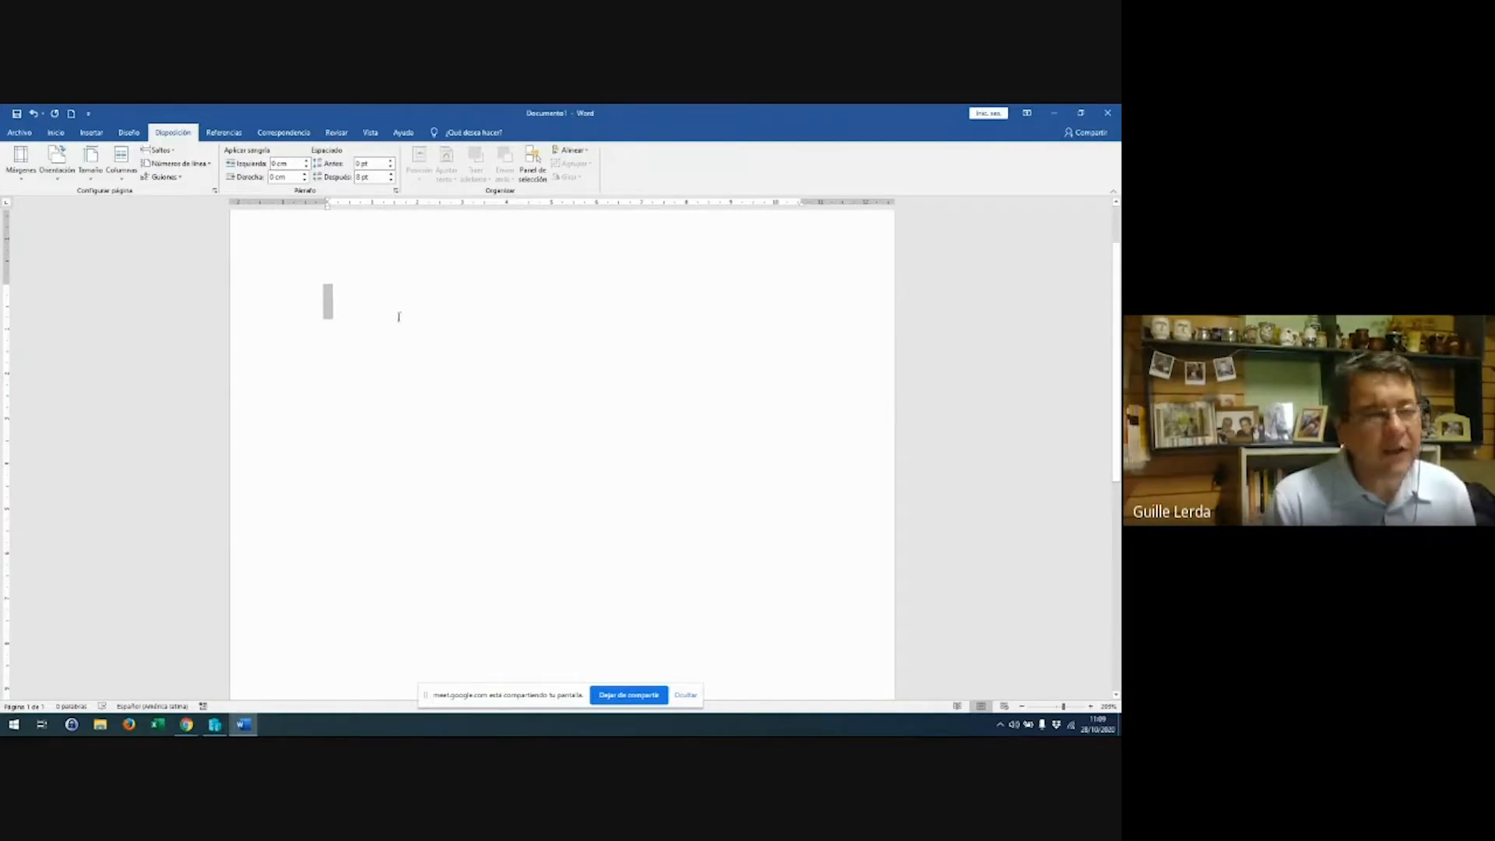
click(90, 166)
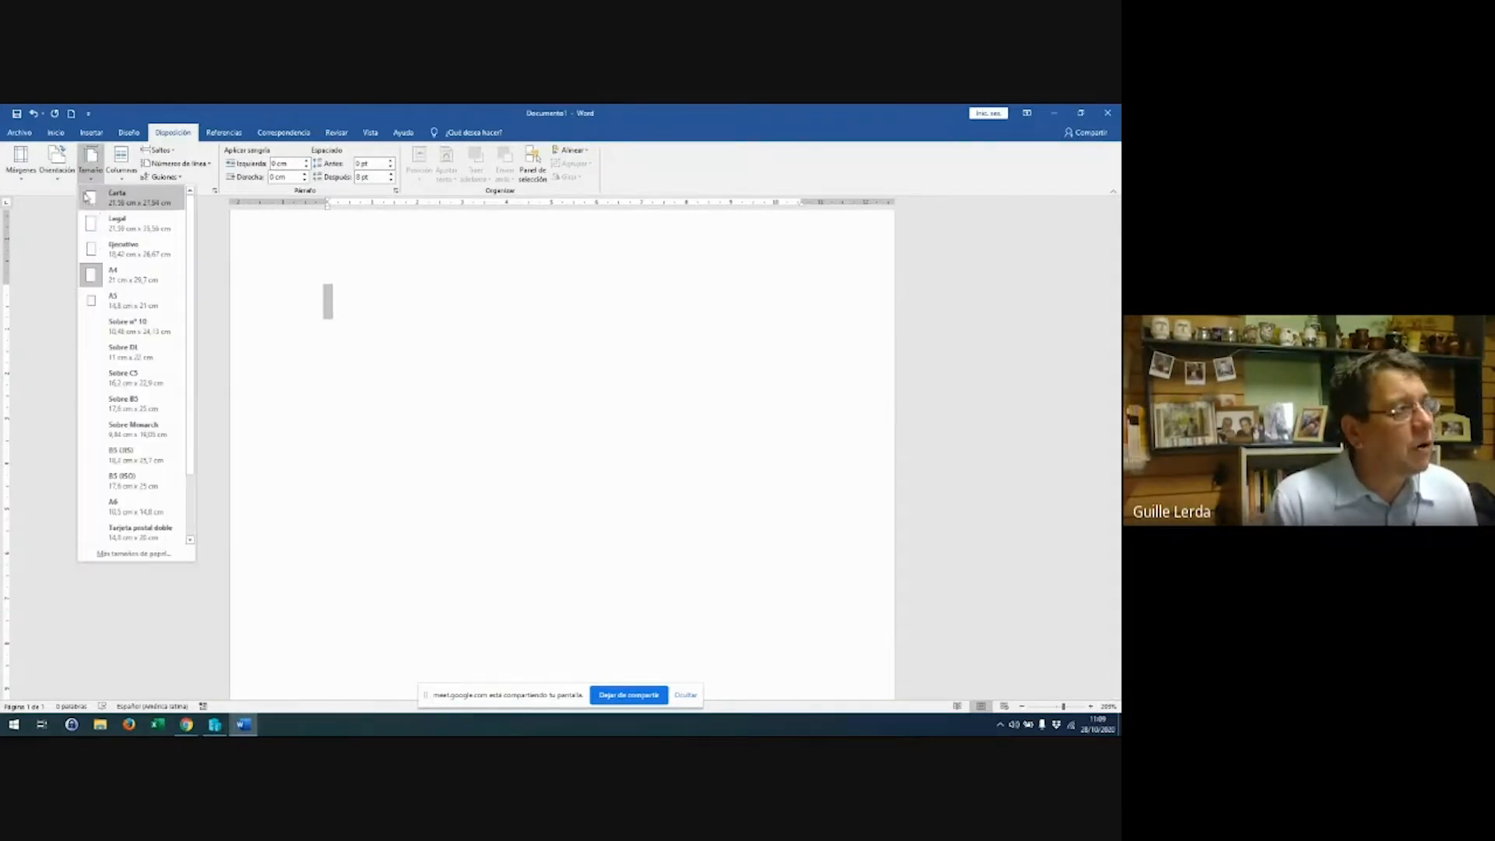
click(62, 165)
click(74, 222)
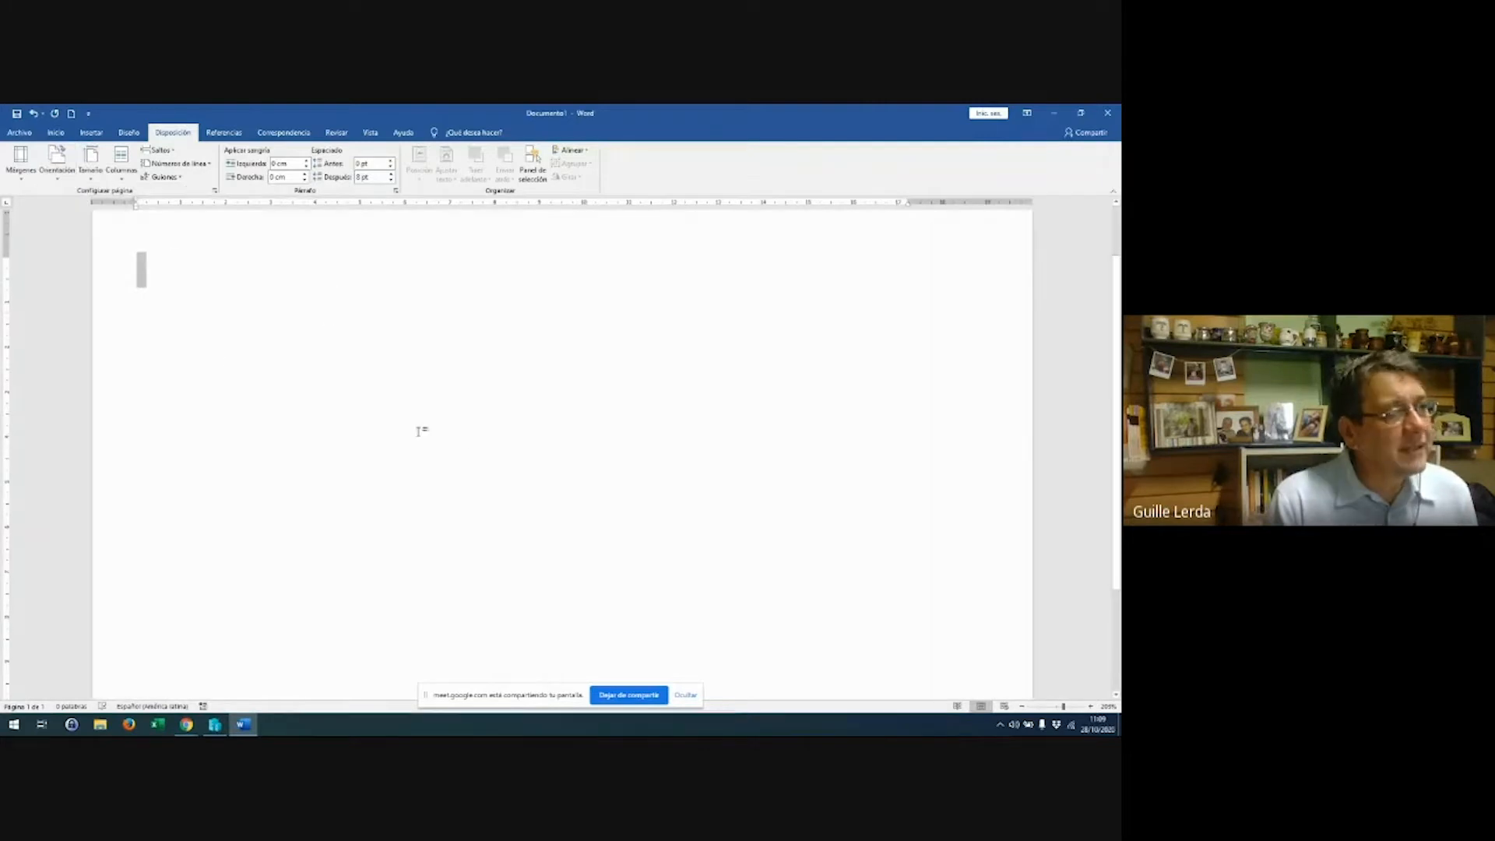
ctrl+scroll(470, 425, down, 7)
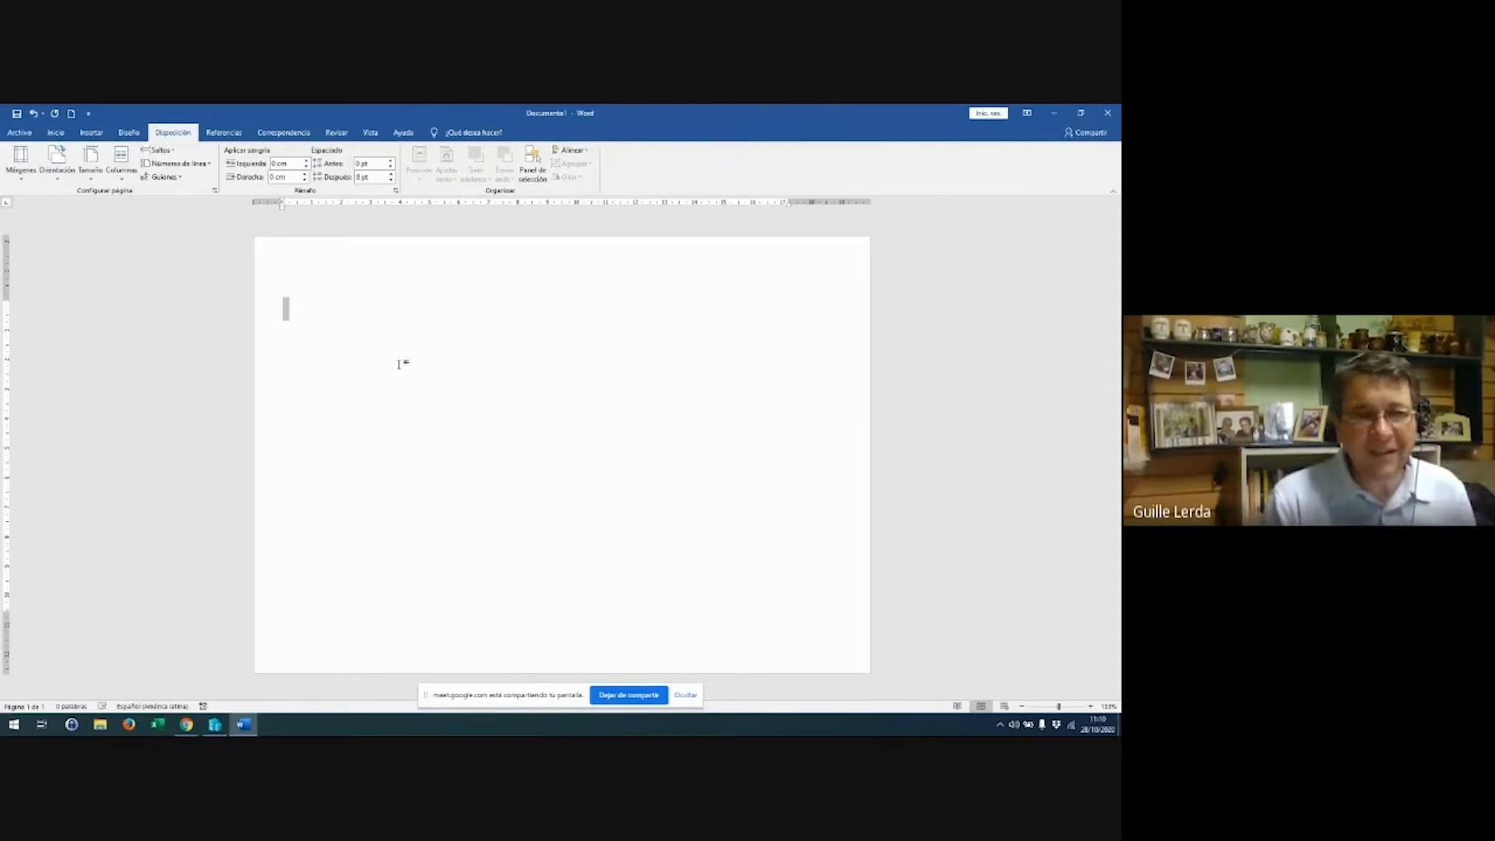
click(90, 165)
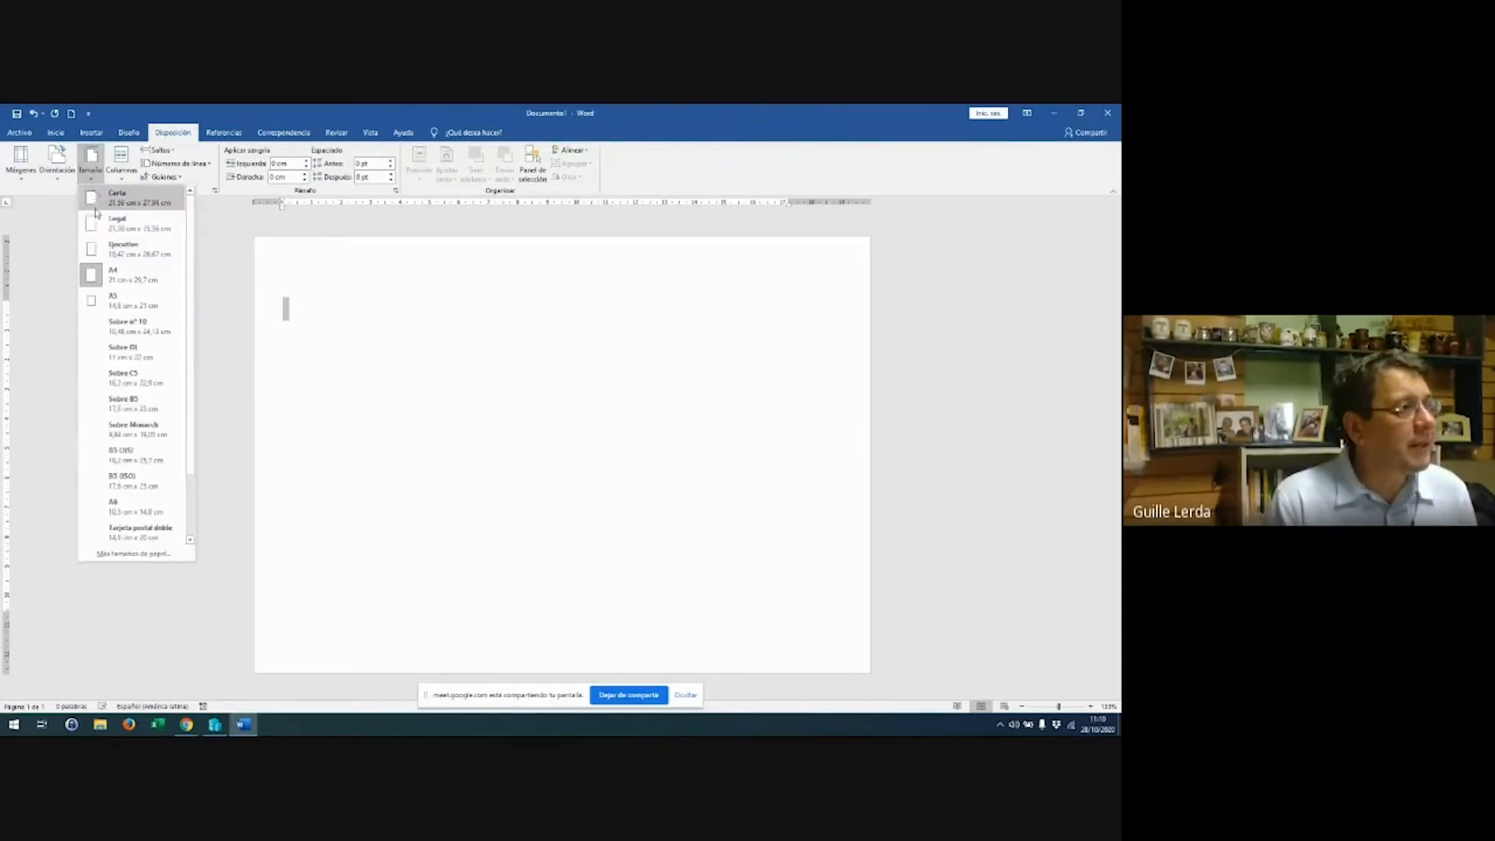
click(59, 178)
click(62, 224)
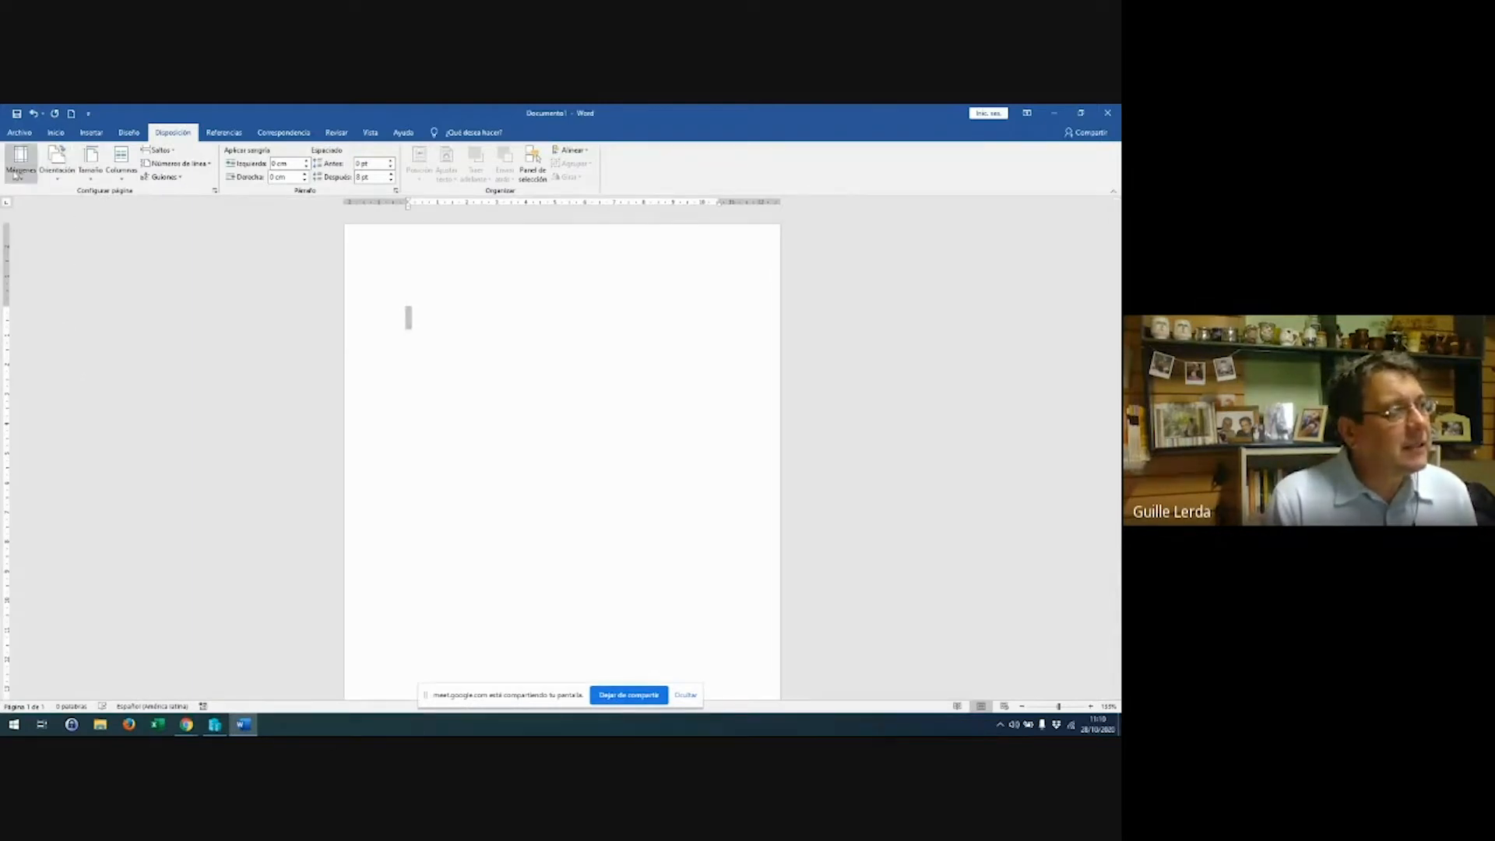
Apply the Normal margin preset: 2.5 cm top and bottom, 3 cm left and right
click(16, 177)
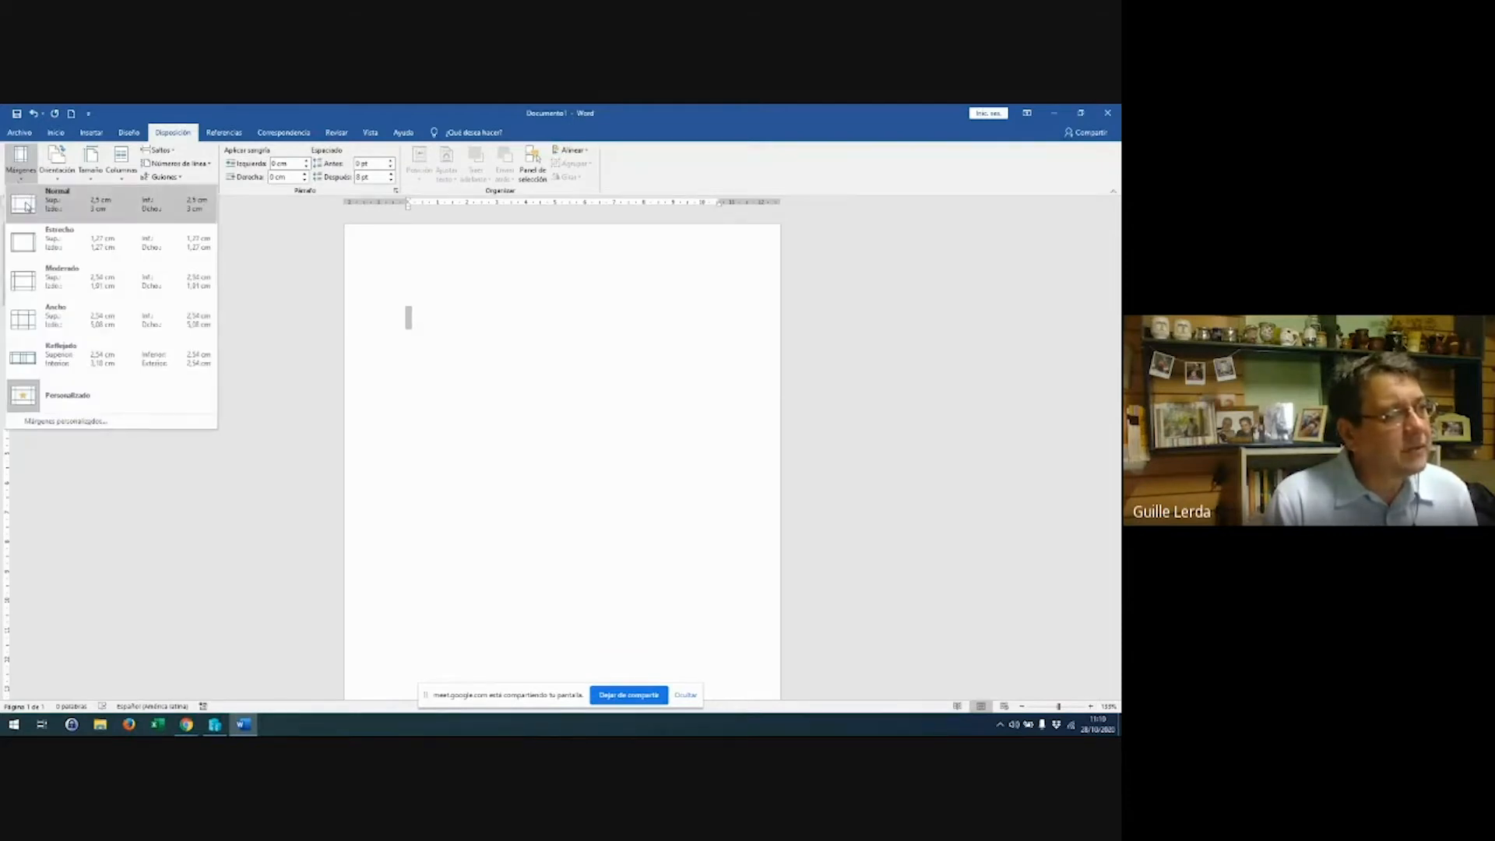
click(29, 205)
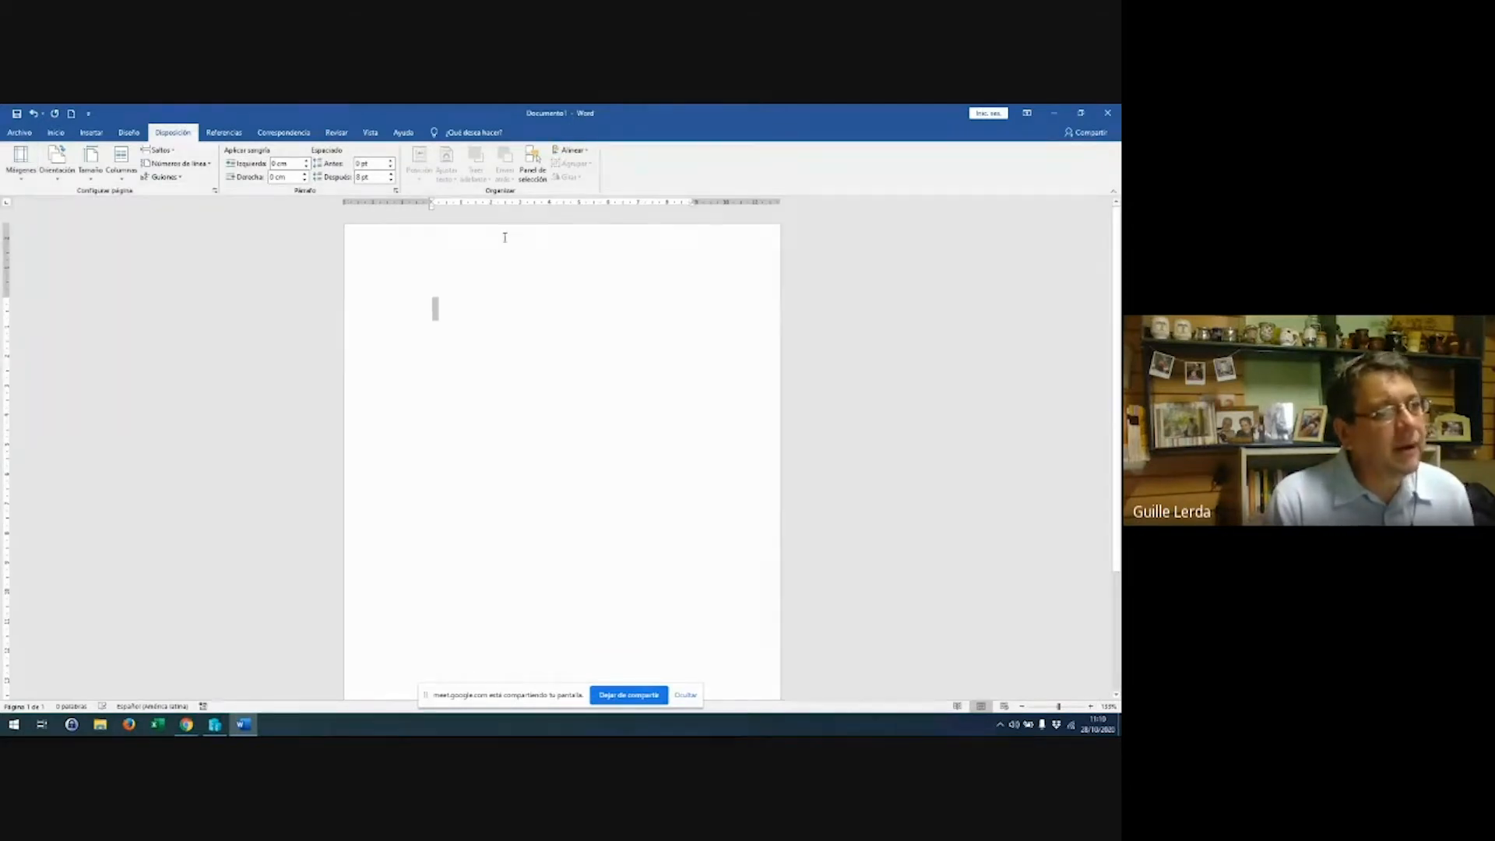
scroll(504, 233, up, 7)
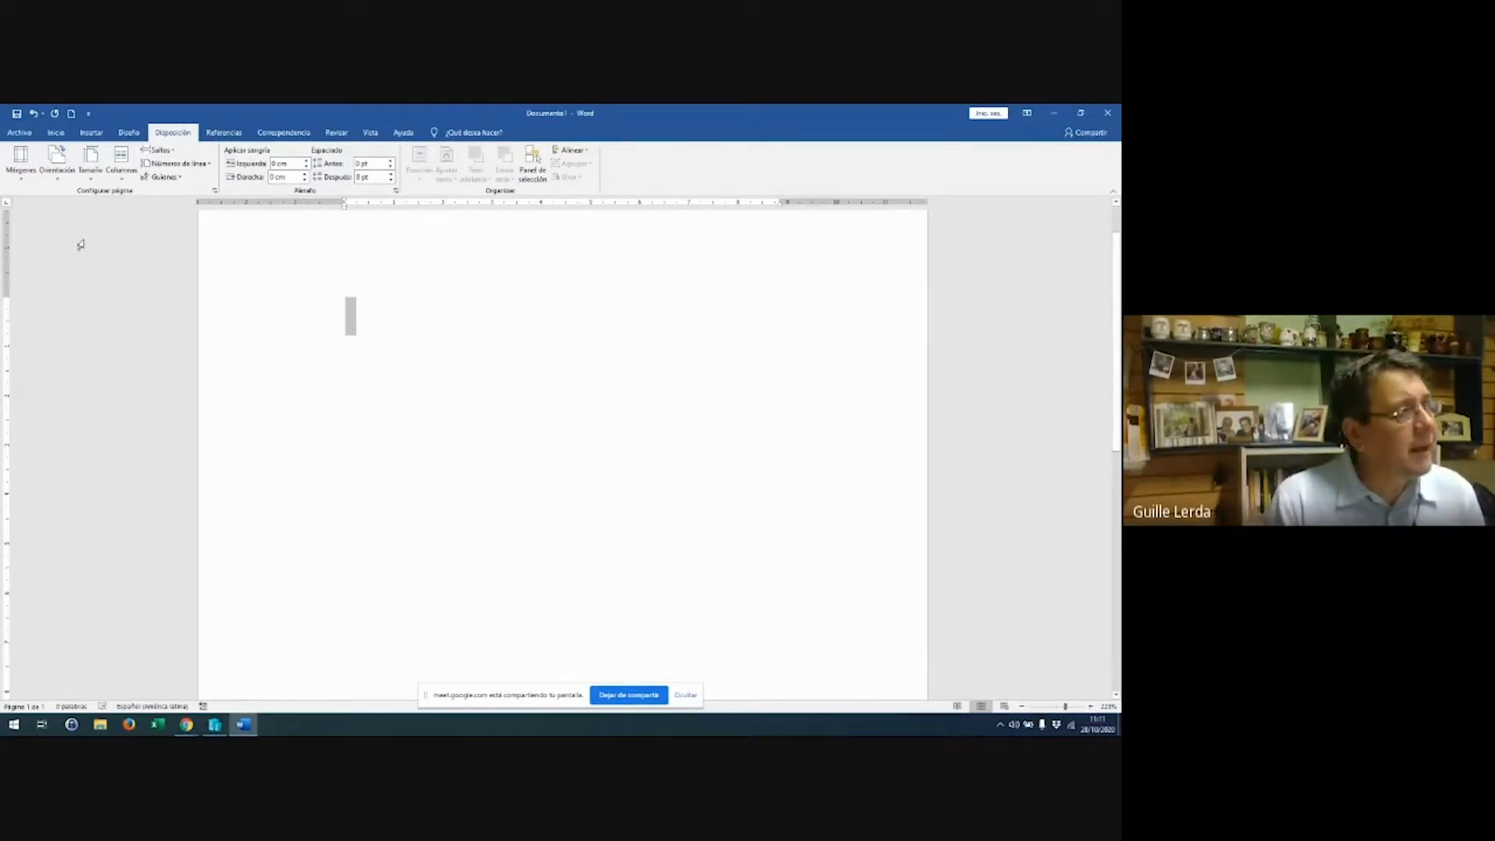
Apply the Estrecho (narrow) margin preset from Márgenes
click(22, 167)
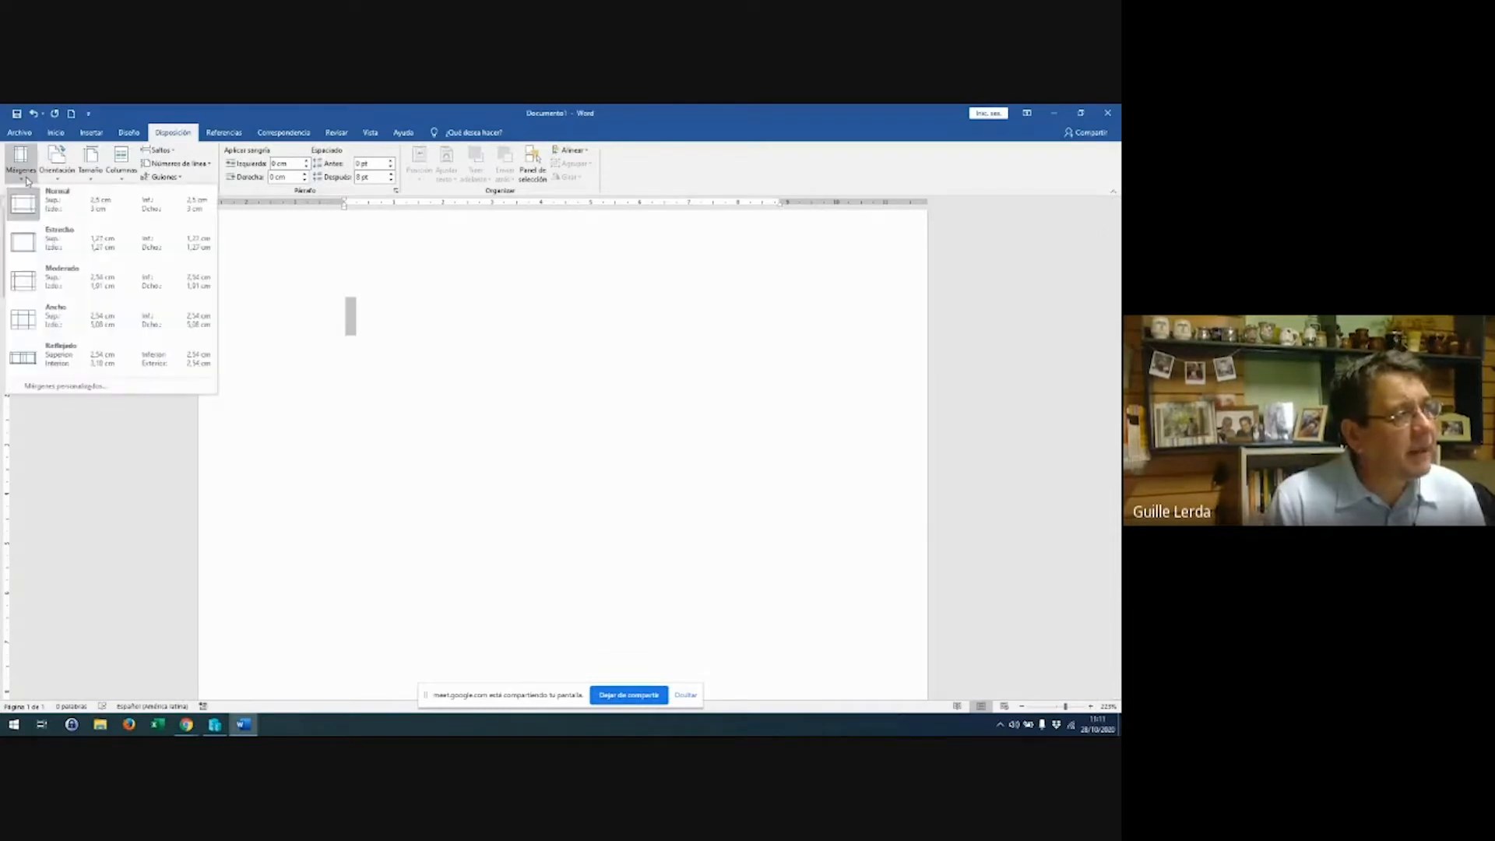
click(28, 238)
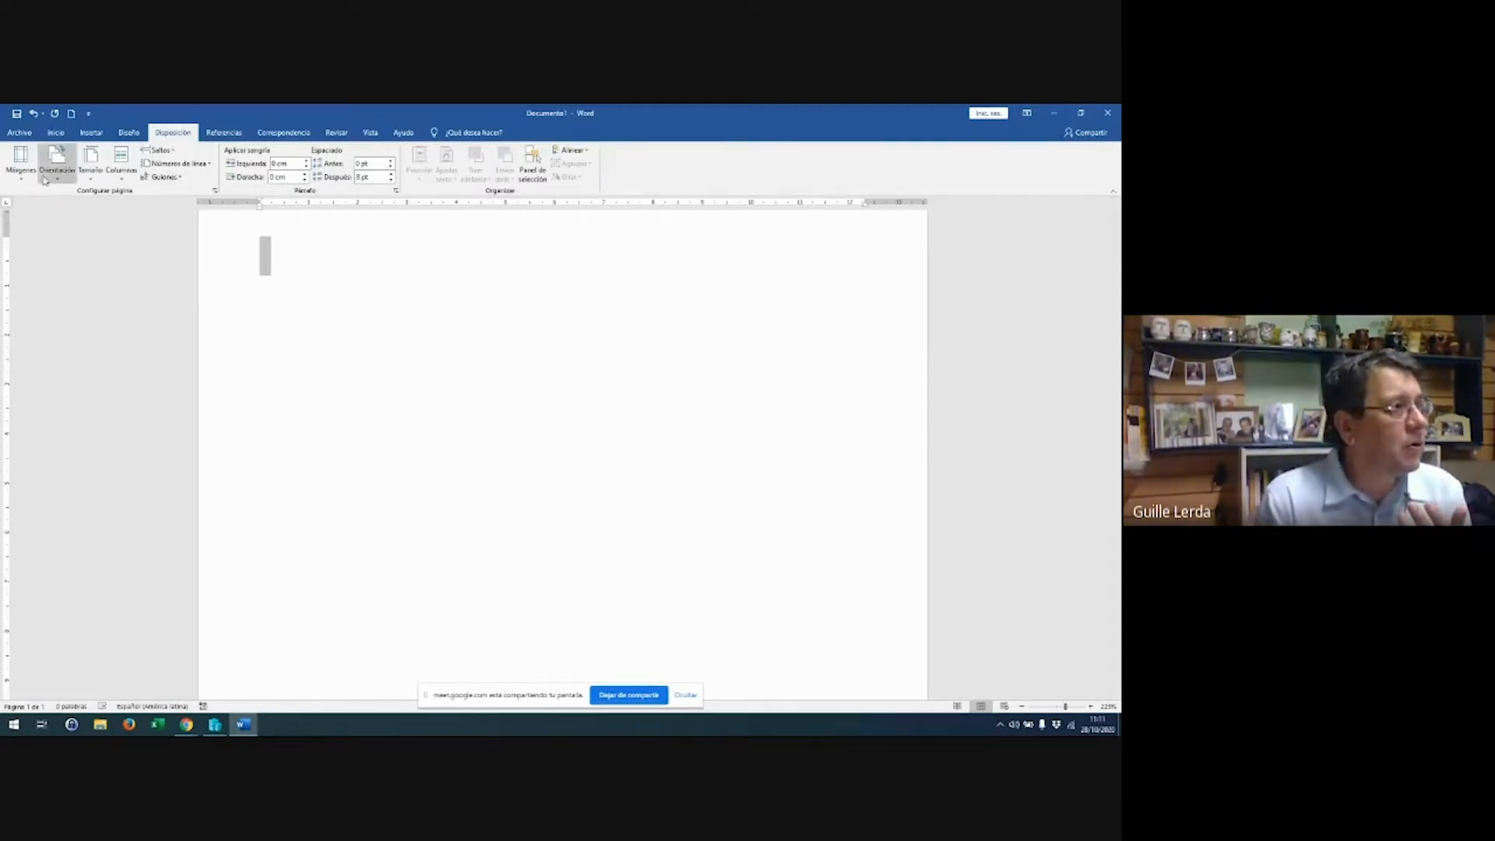
Switch the page back to the Normal margin preset from Márgenes
click(21, 164)
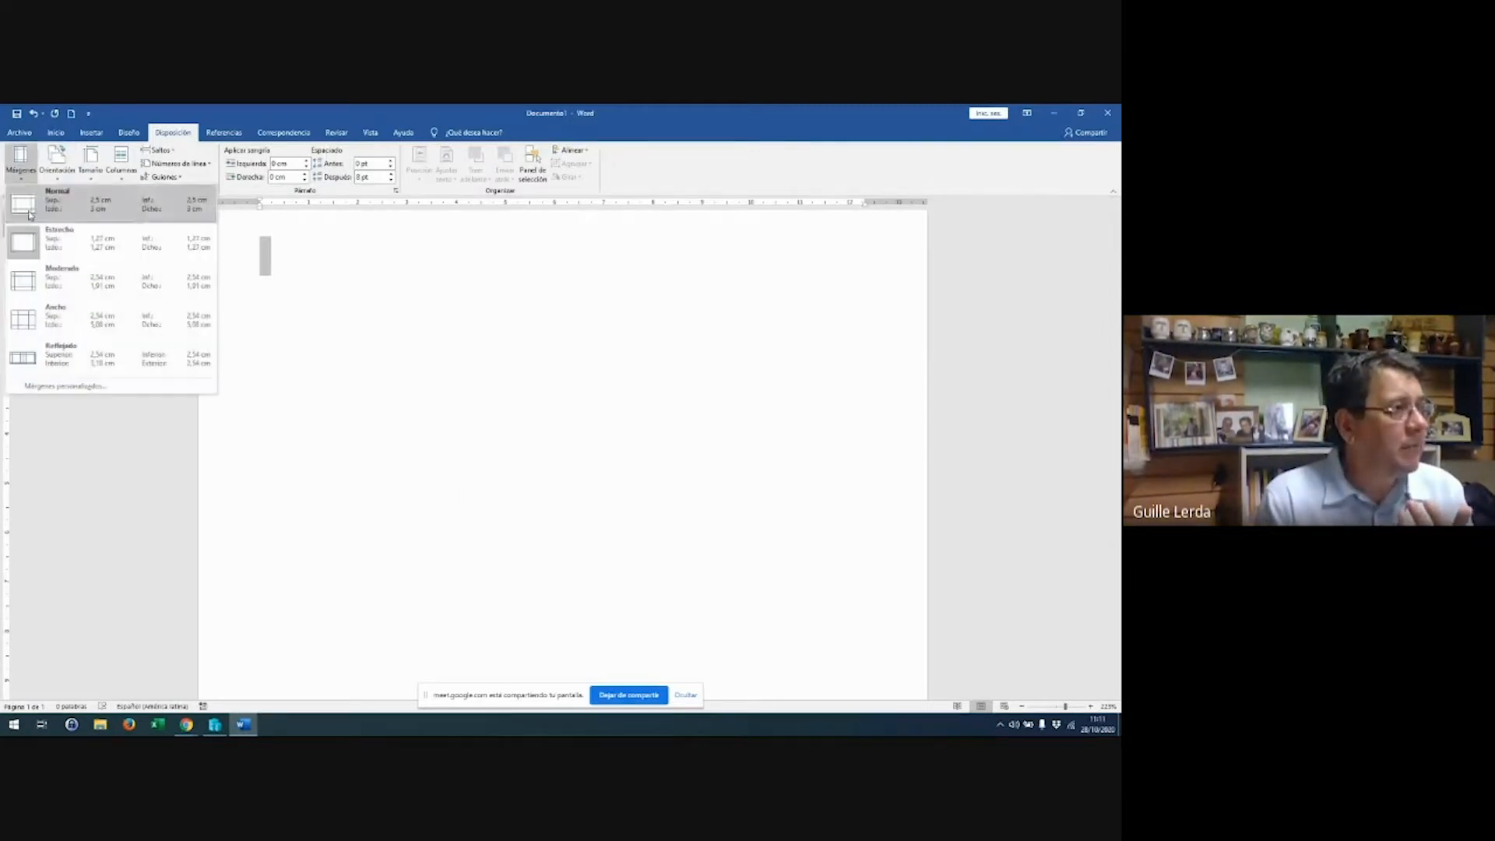
click(31, 204)
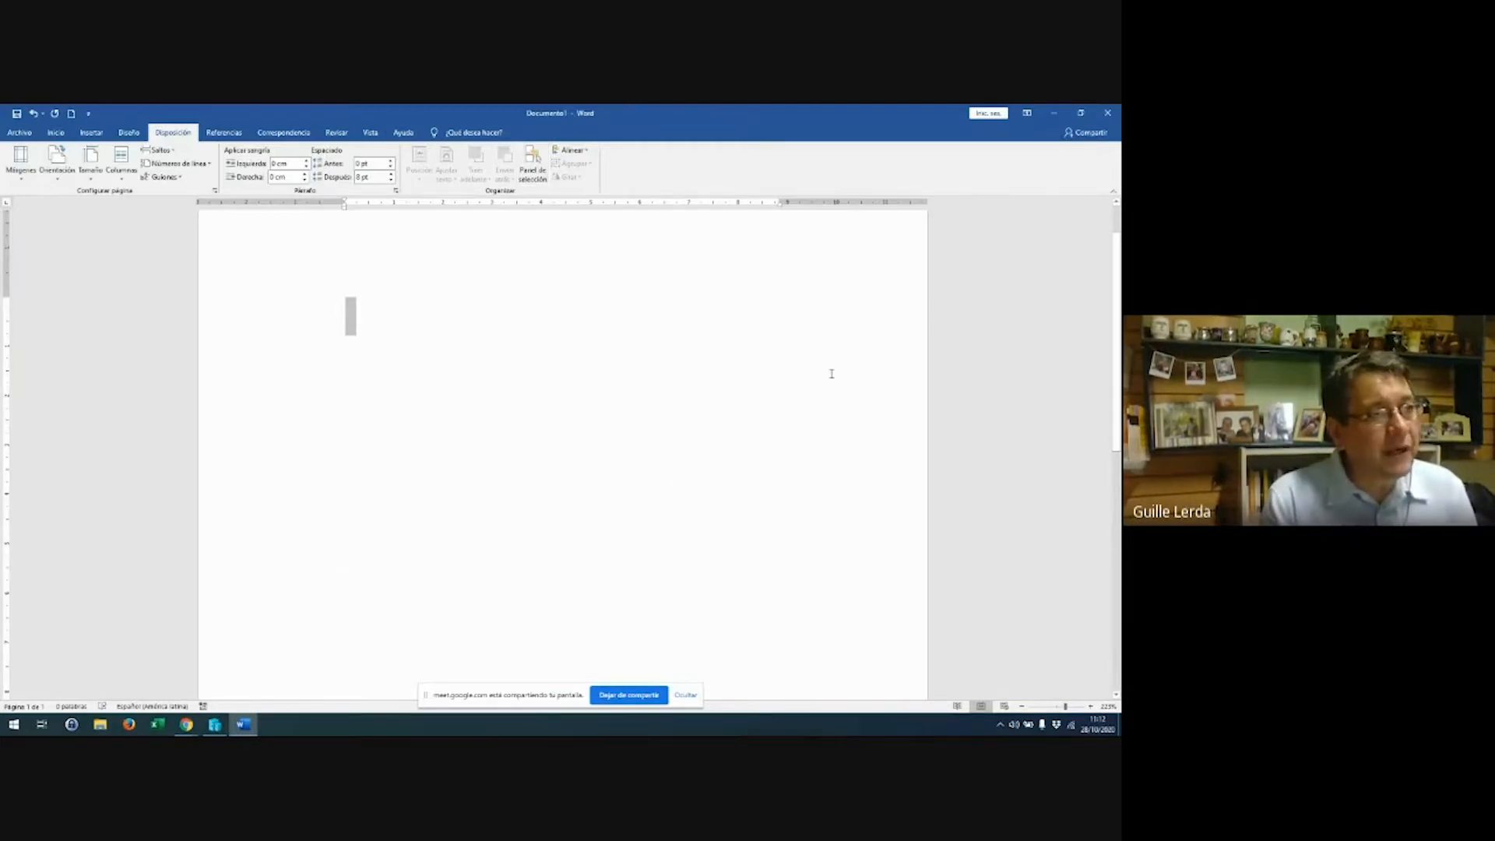
Drag the margin marker on the horizontal ruler to a custom margin width
mouse_move(778, 202)
mouse_down()
mouse_move(864, 201)
mouse_move(843, 200)
mouse_up()
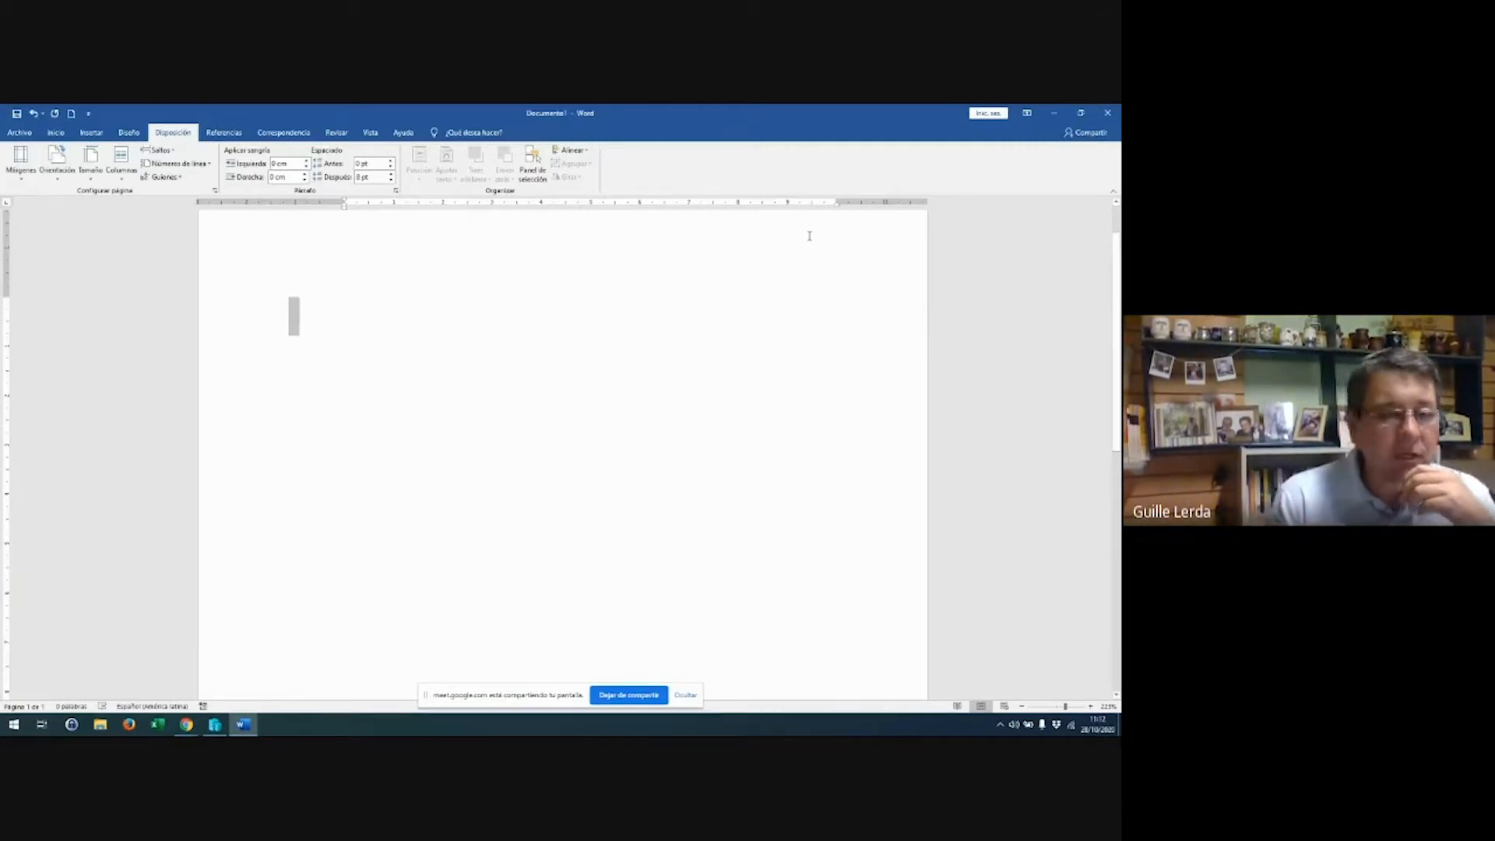
Apply the Reflejado (mirrored) margin preset, then reopen the Márgenes presets
click(27, 180)
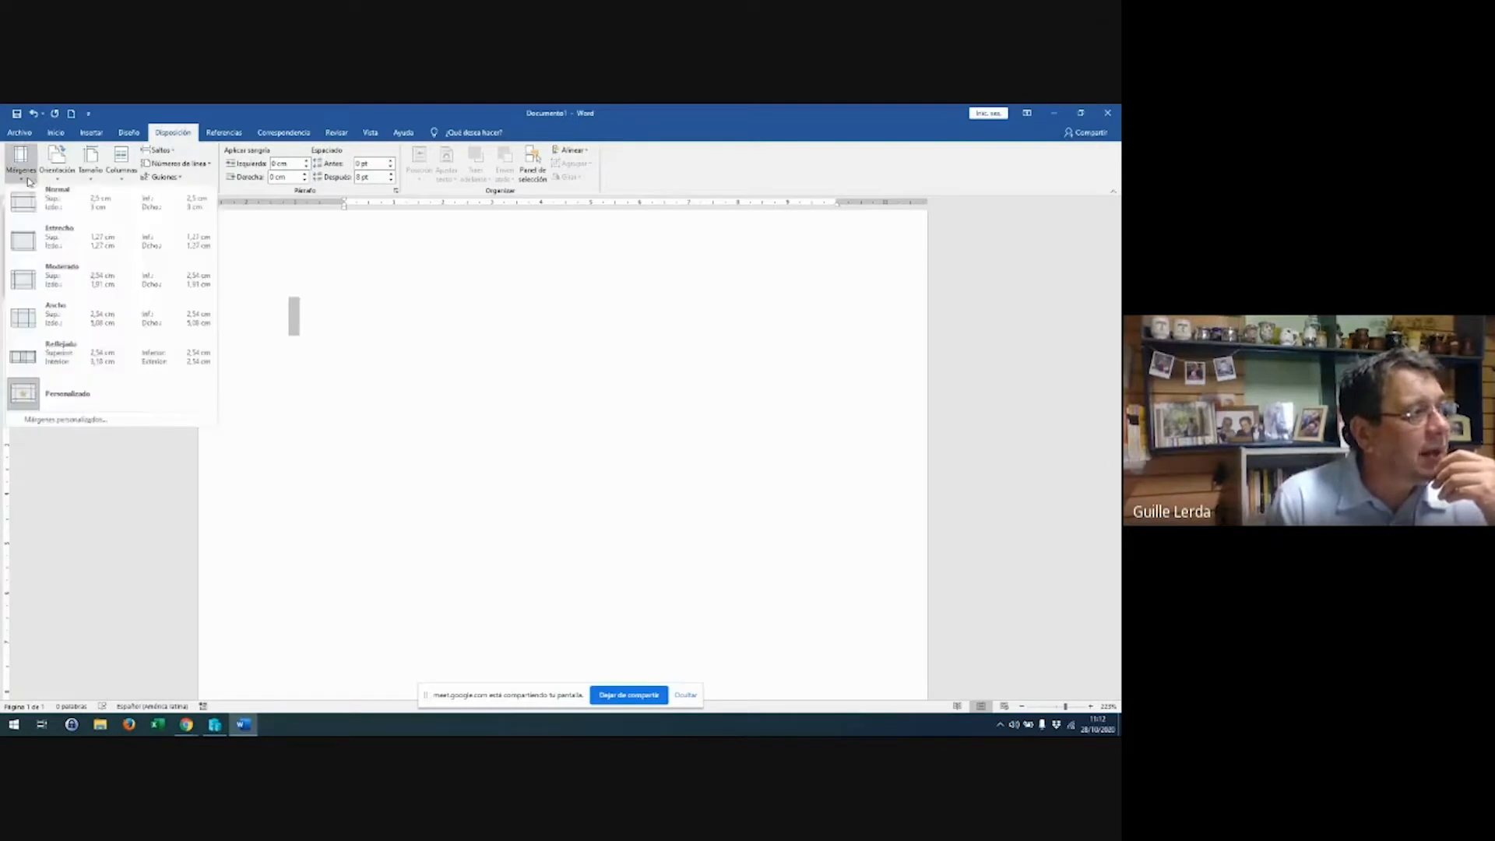
click(21, 366)
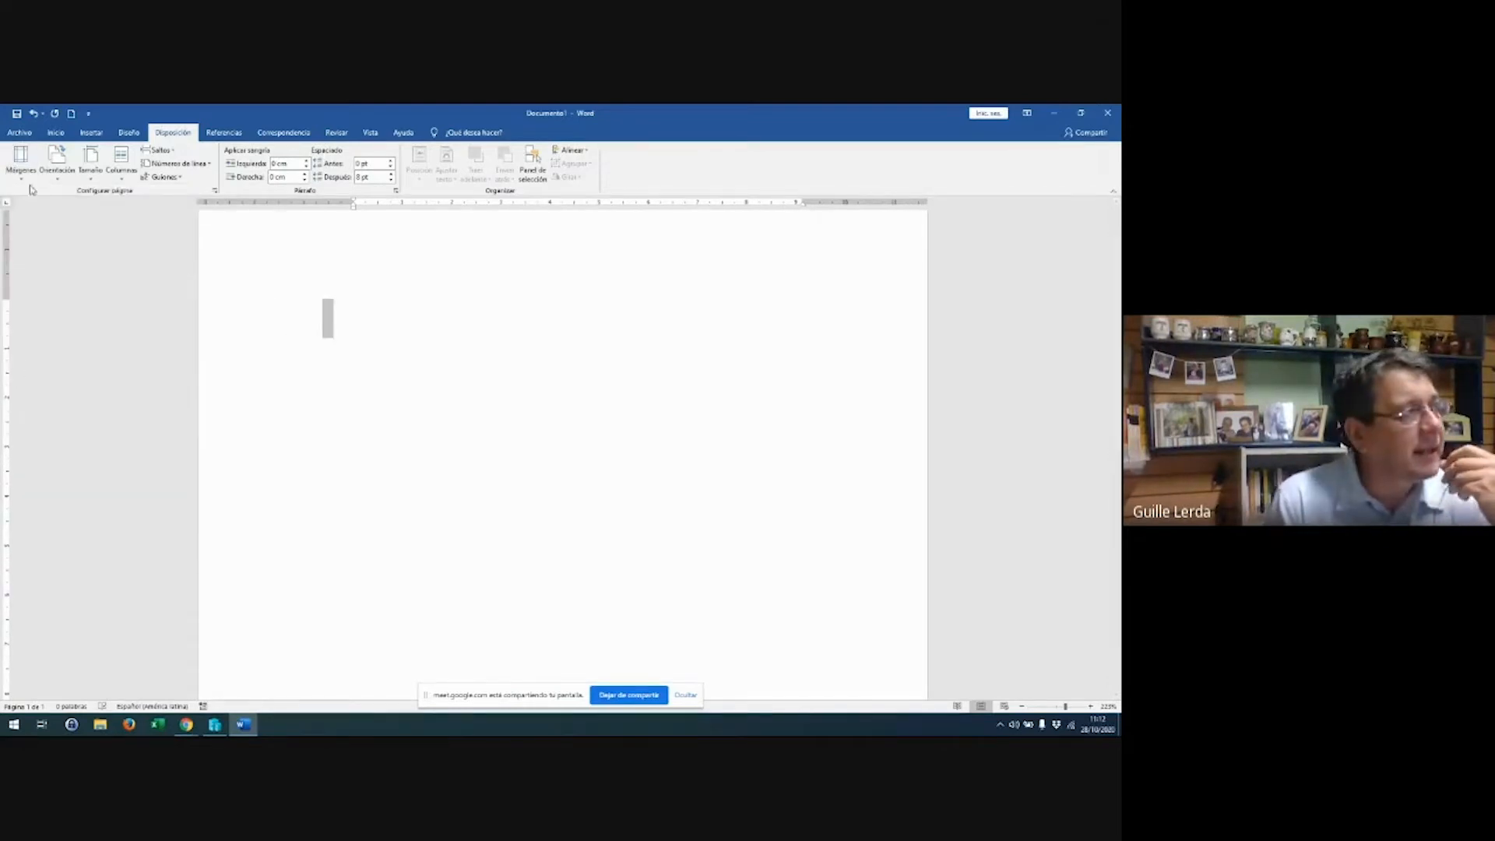
click(21, 163)
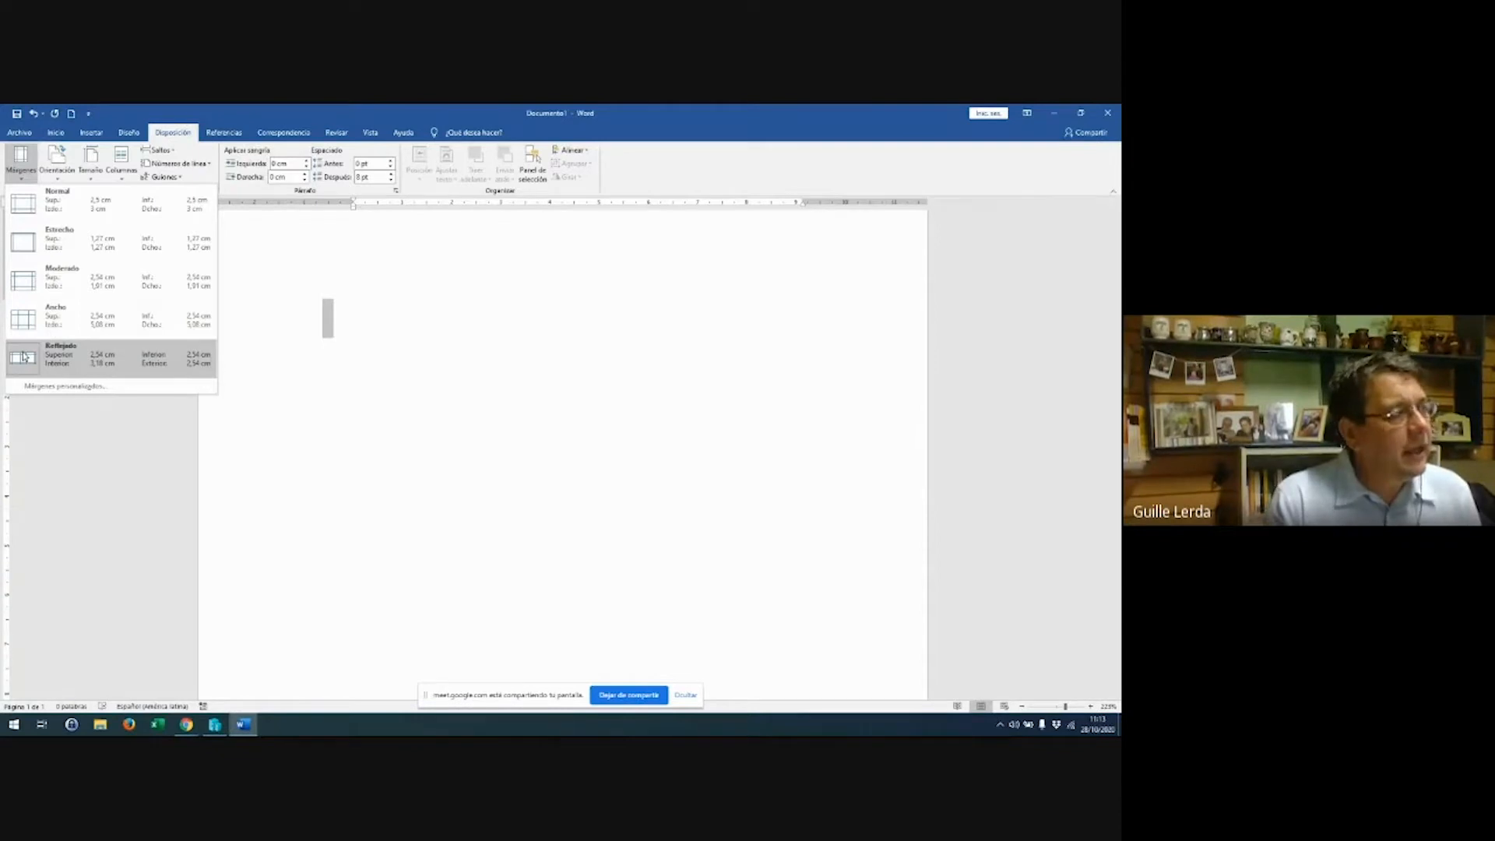
Restore Normal margins and bring up the Columnas layout choices
click(17, 212)
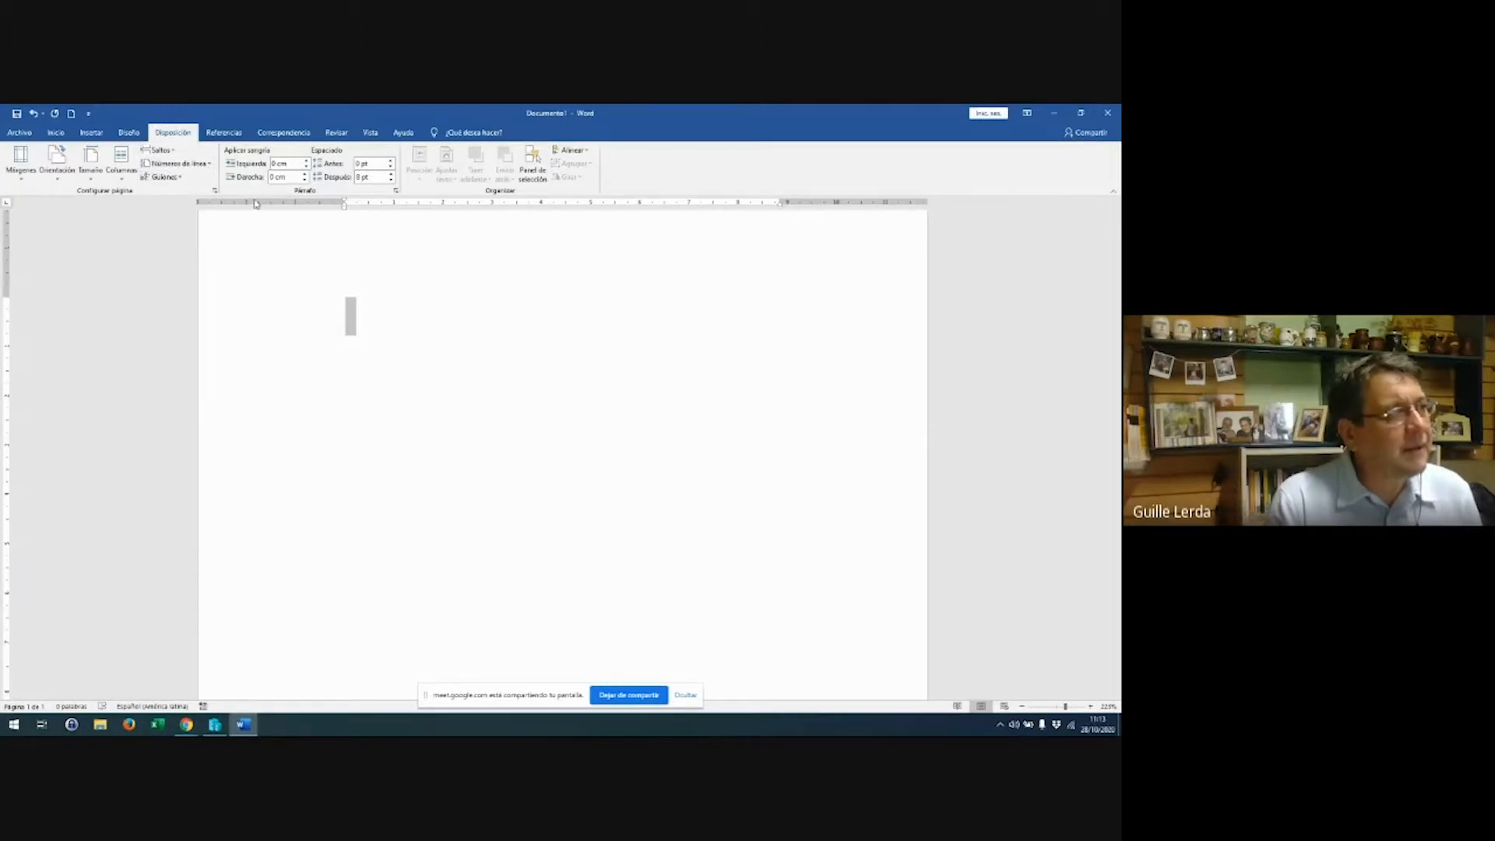
click(114, 181)
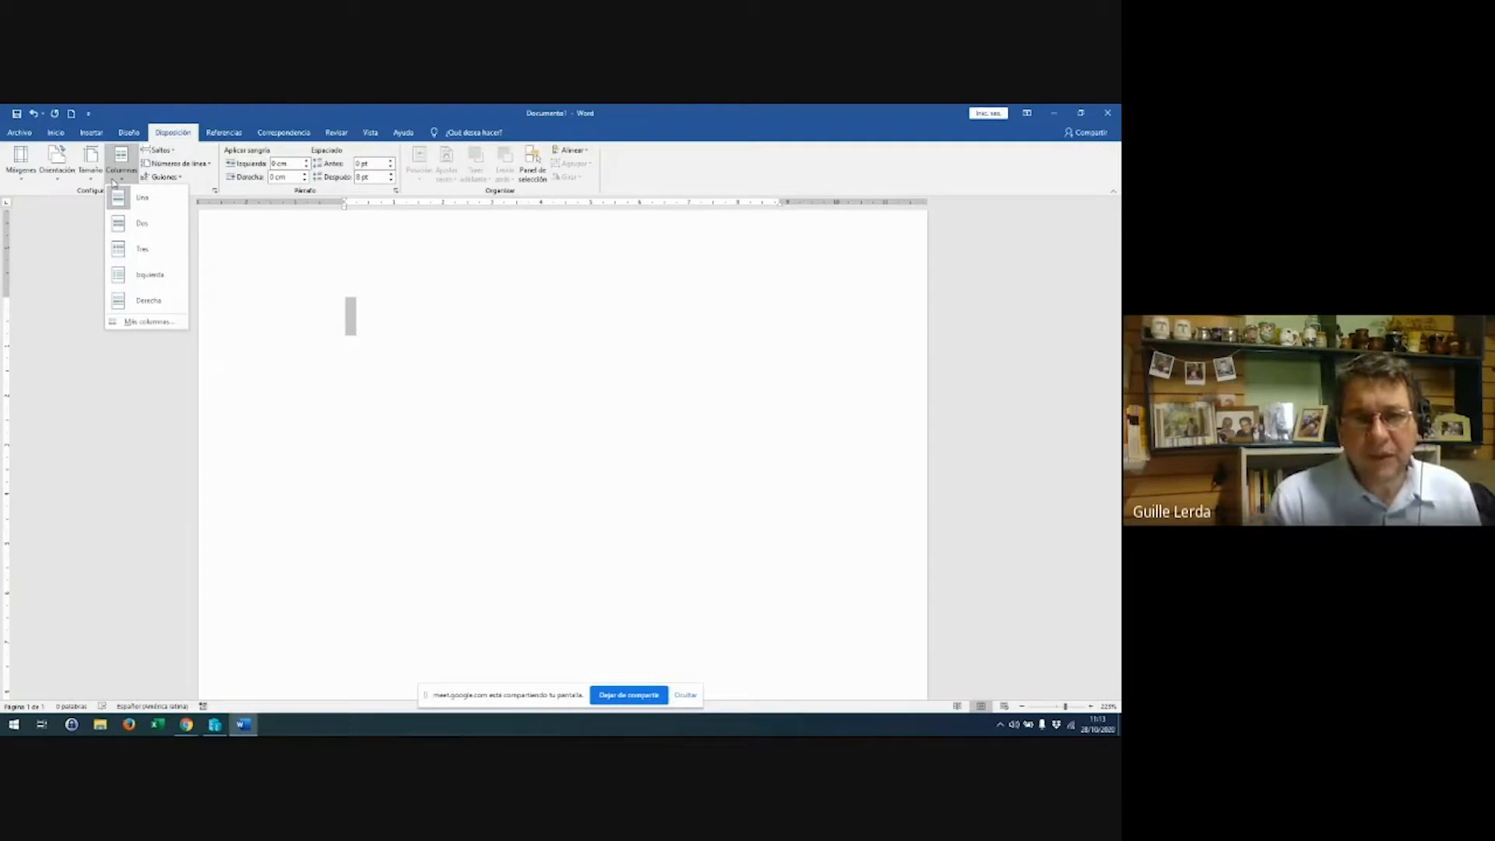
Type 'Ñ' as the first line, then a paragraph of random filler characters beneath it
click(338, 301)
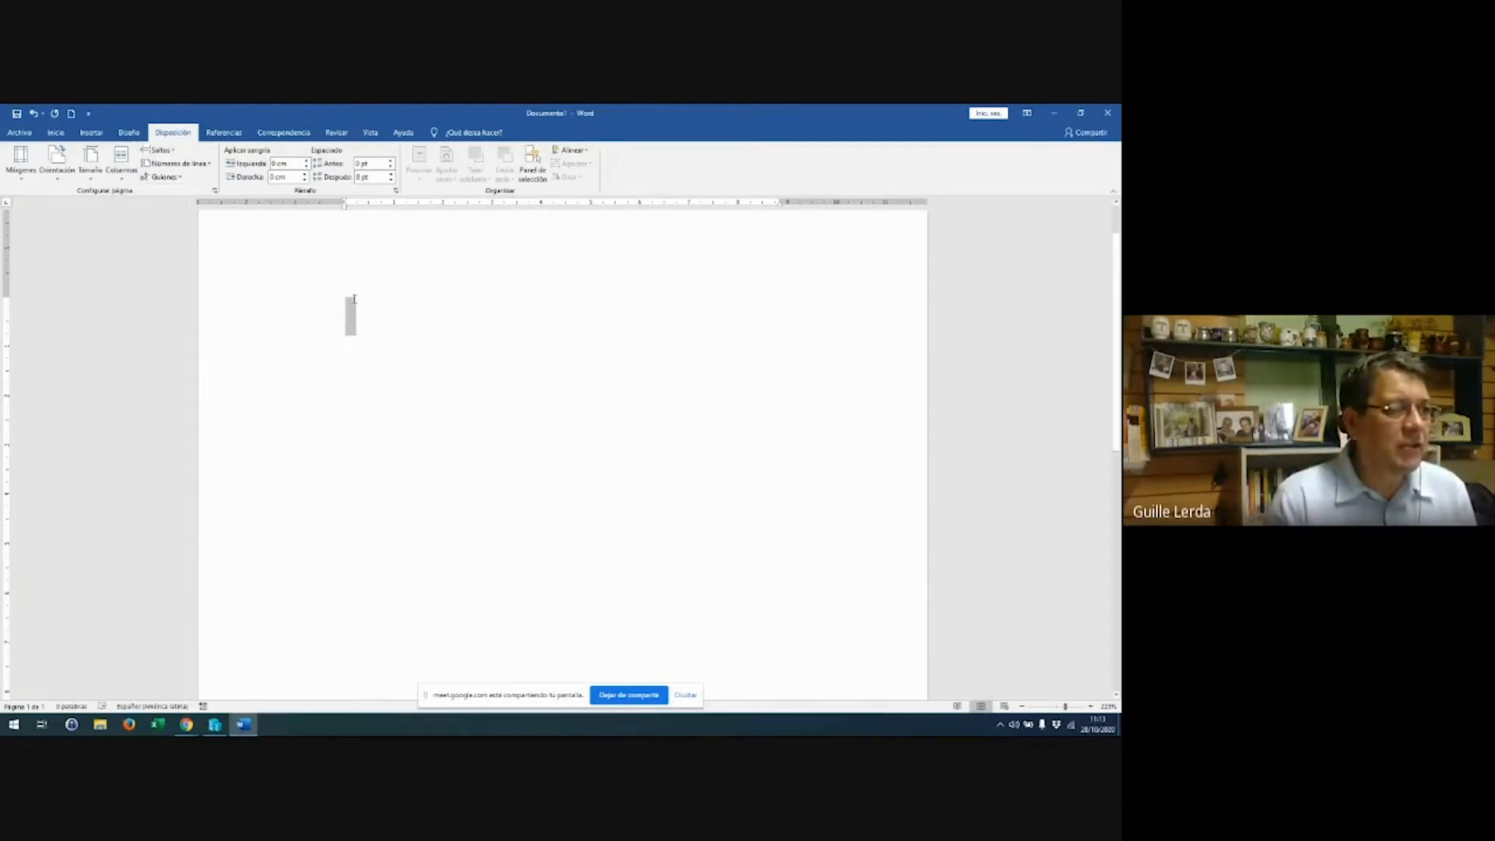
text(Ñ)
key(Return)
text(ldgflñ{g{ñf  f{ñdñ{fdgl {ñdfg{ ñfdg{ñl {ñgfd {ñfdg l{ñ fdg{ñl )
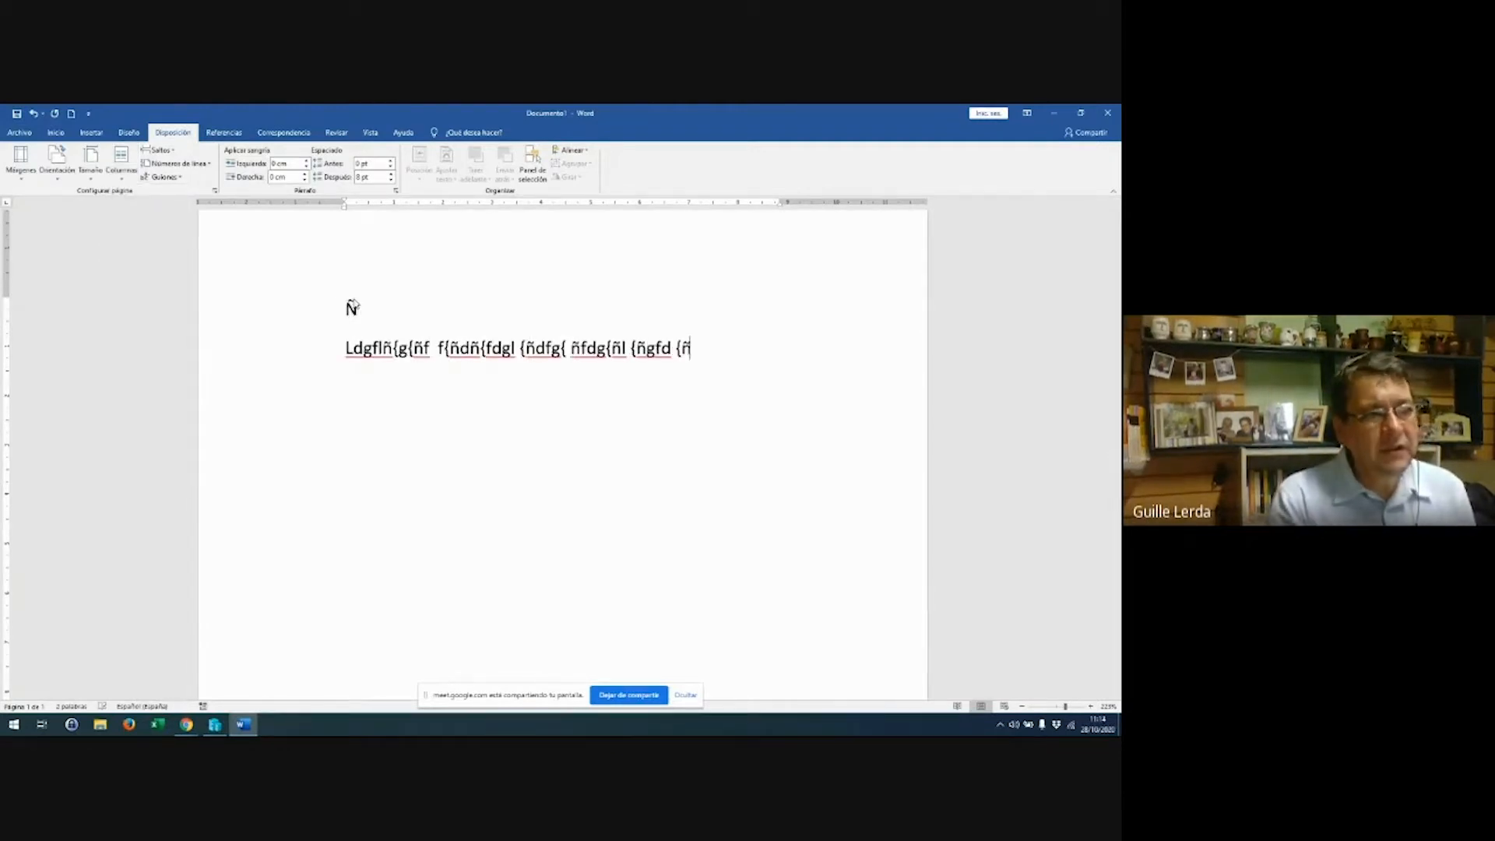
text({ñlfgd{ñl {ñ { {ñfd{ñfdl {ñl{ñfd)
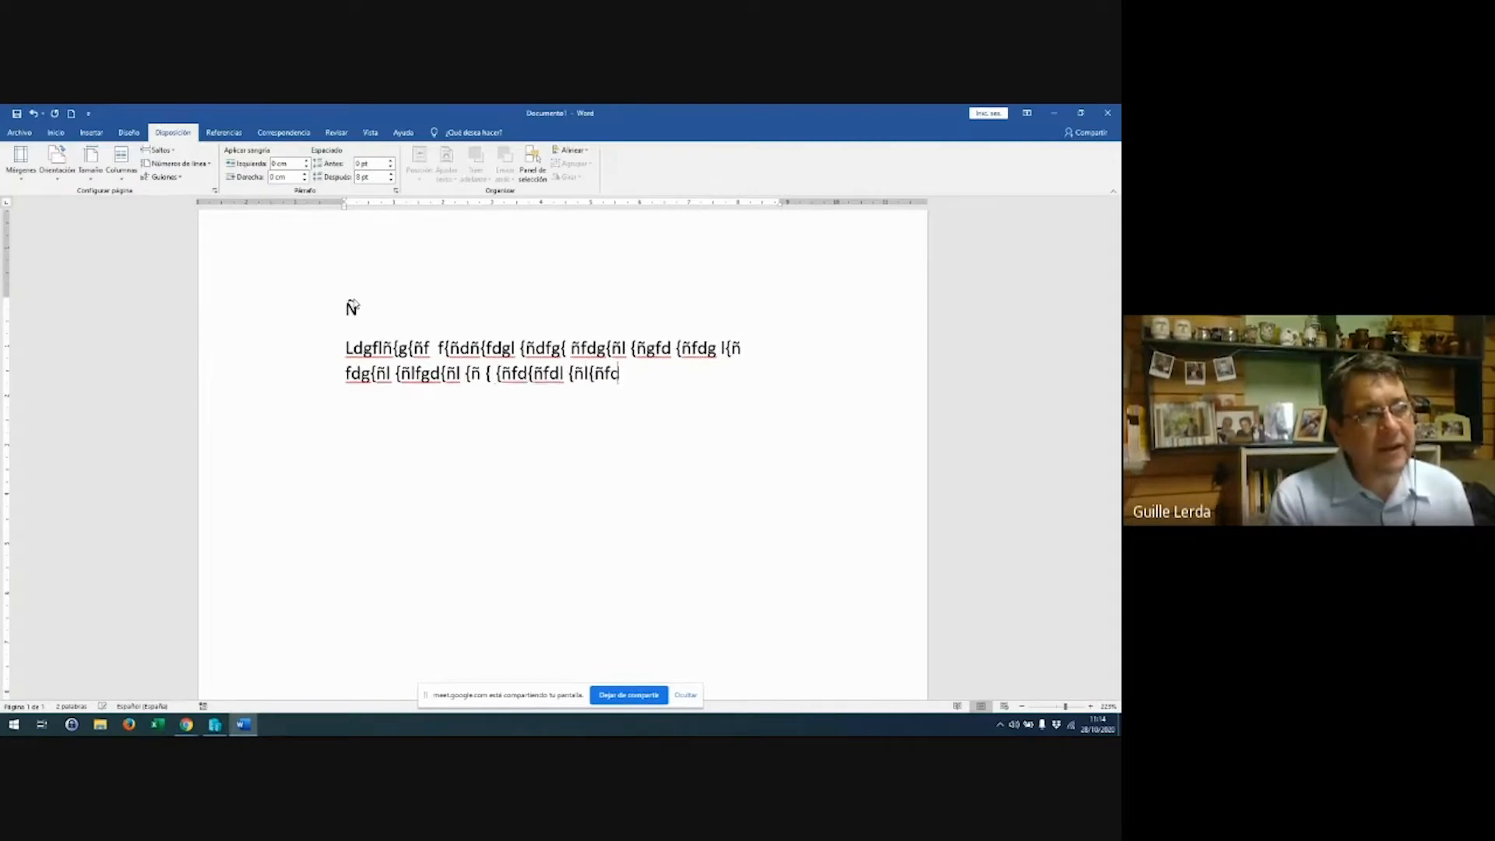
text(l{ñ fdg{ñl{ñfdglñ{fgd{ñ)
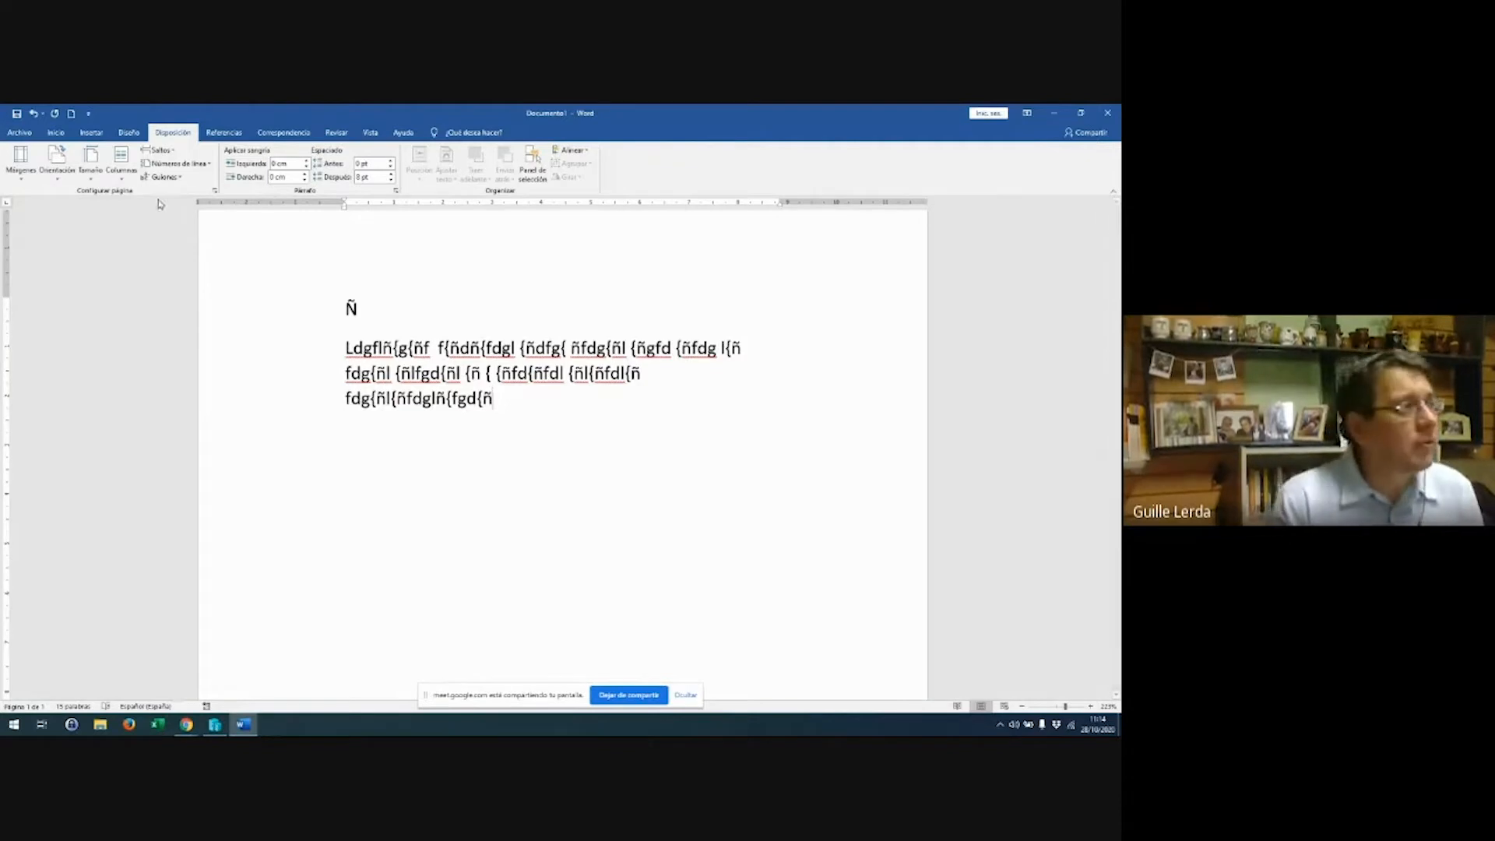
Lay out the 'Ñ' line and filler paragraph in two columns (Columnas > Dos)
drag(344, 282, 471, 472)
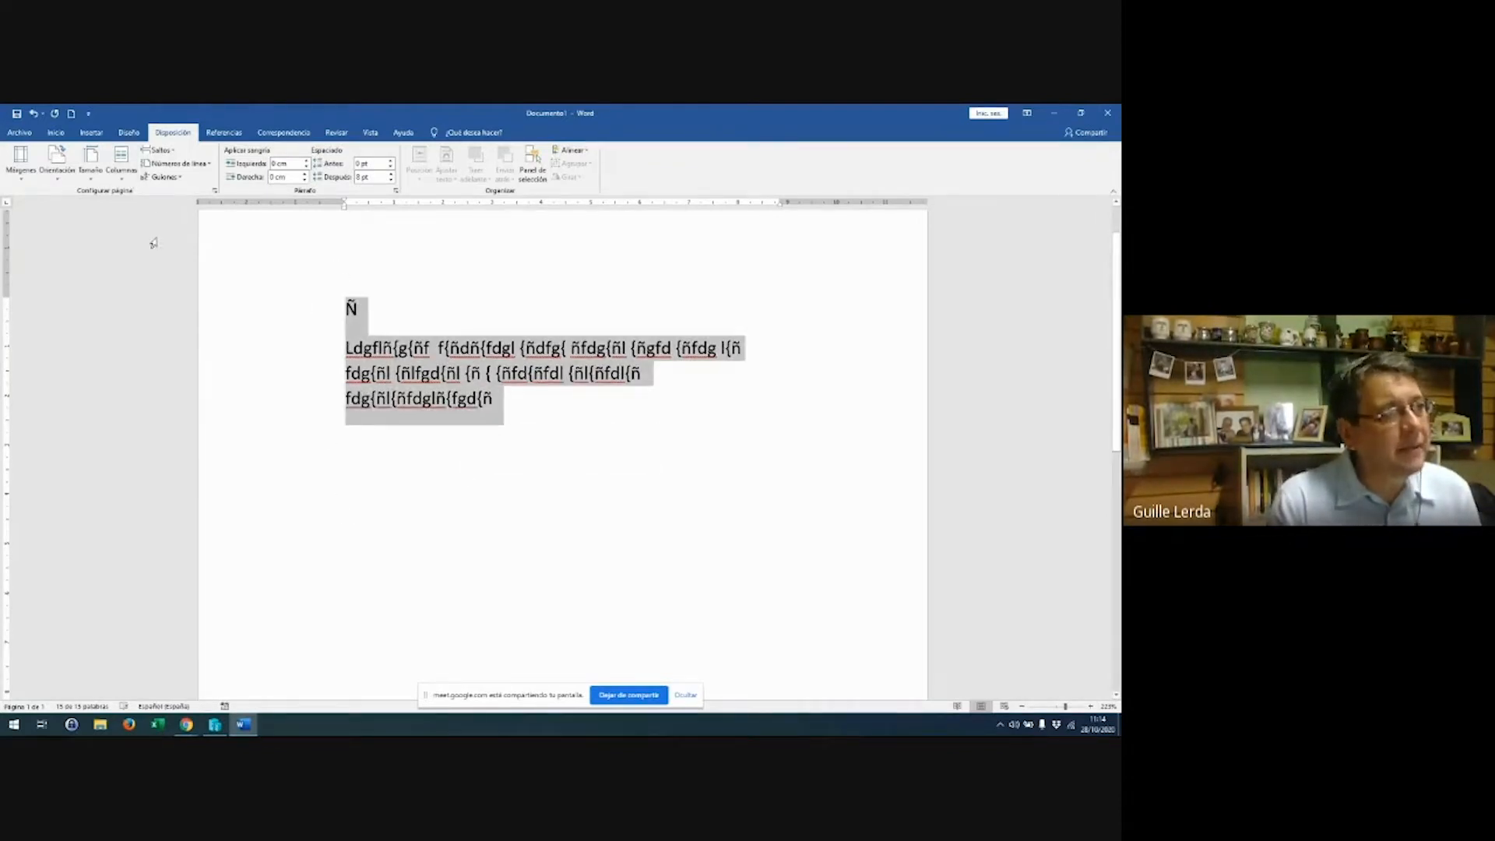
click(124, 175)
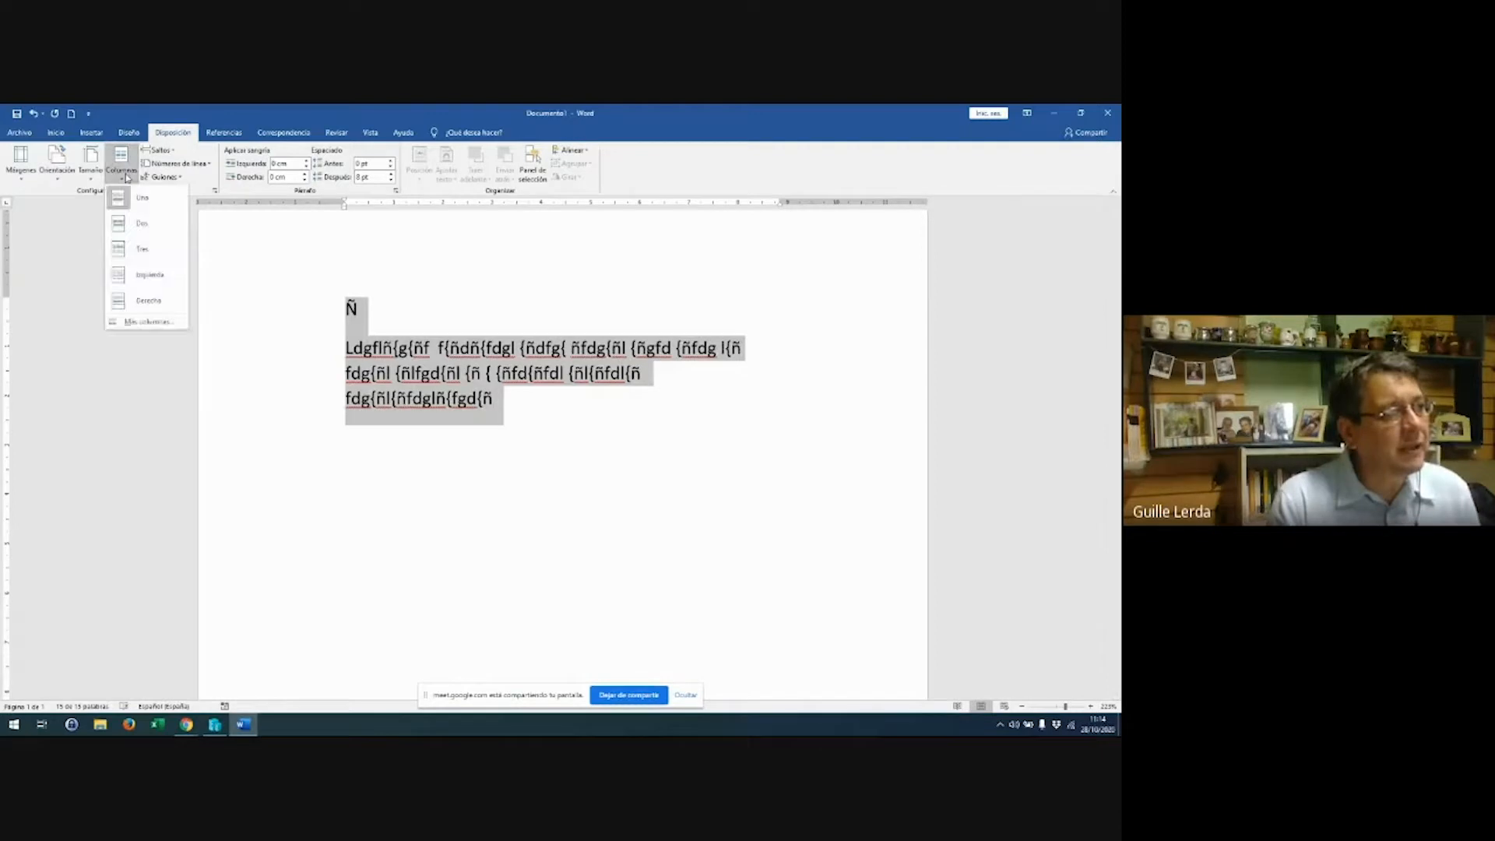
click(127, 225)
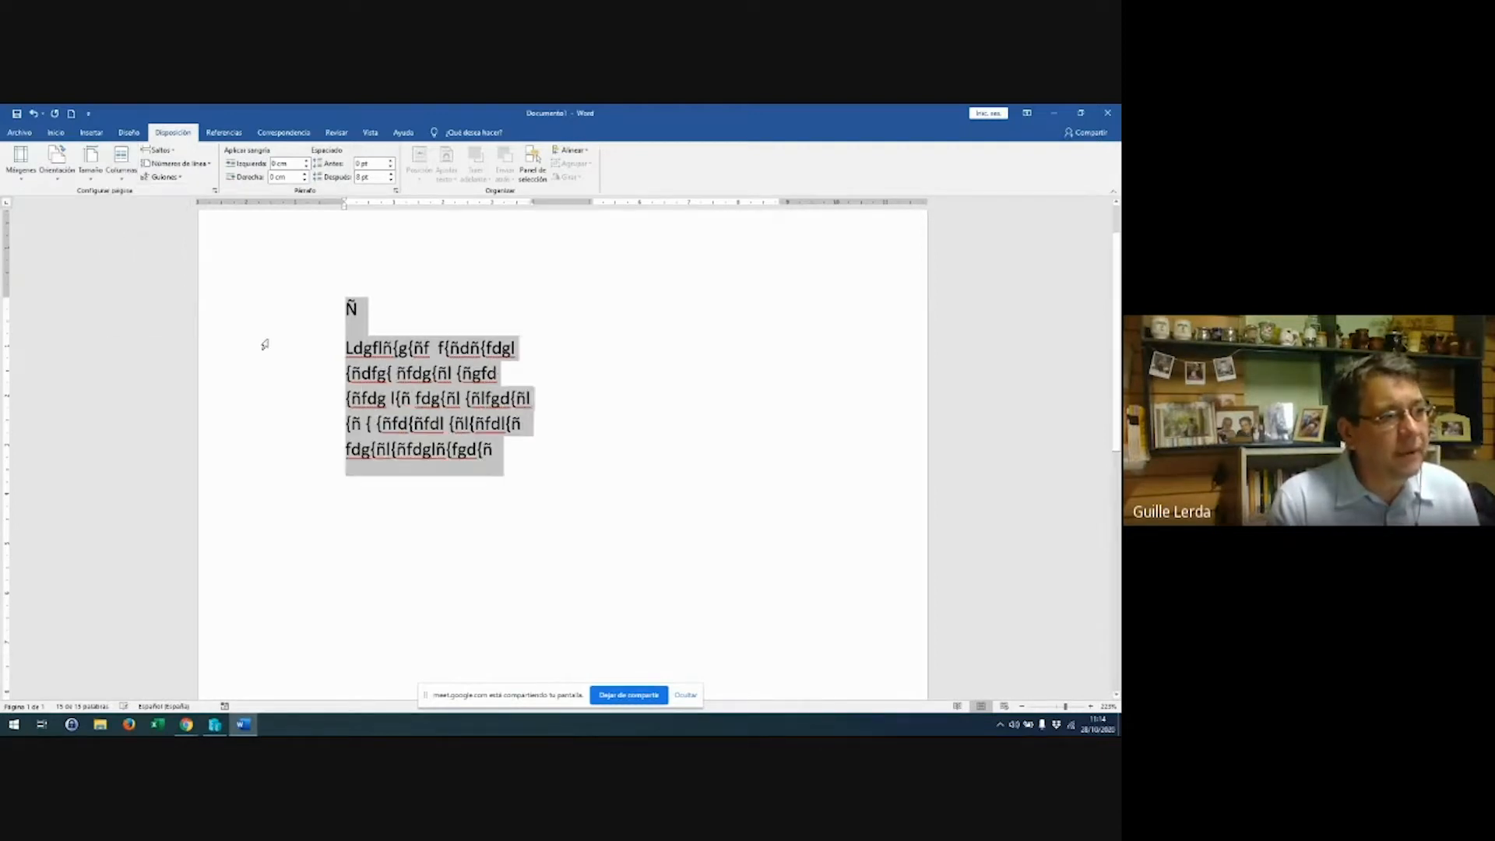
Add another line of filler text, then select everything and delete it
click(527, 450)
text(Fg {ñ {ñgfd {ñ Fdg ñ)
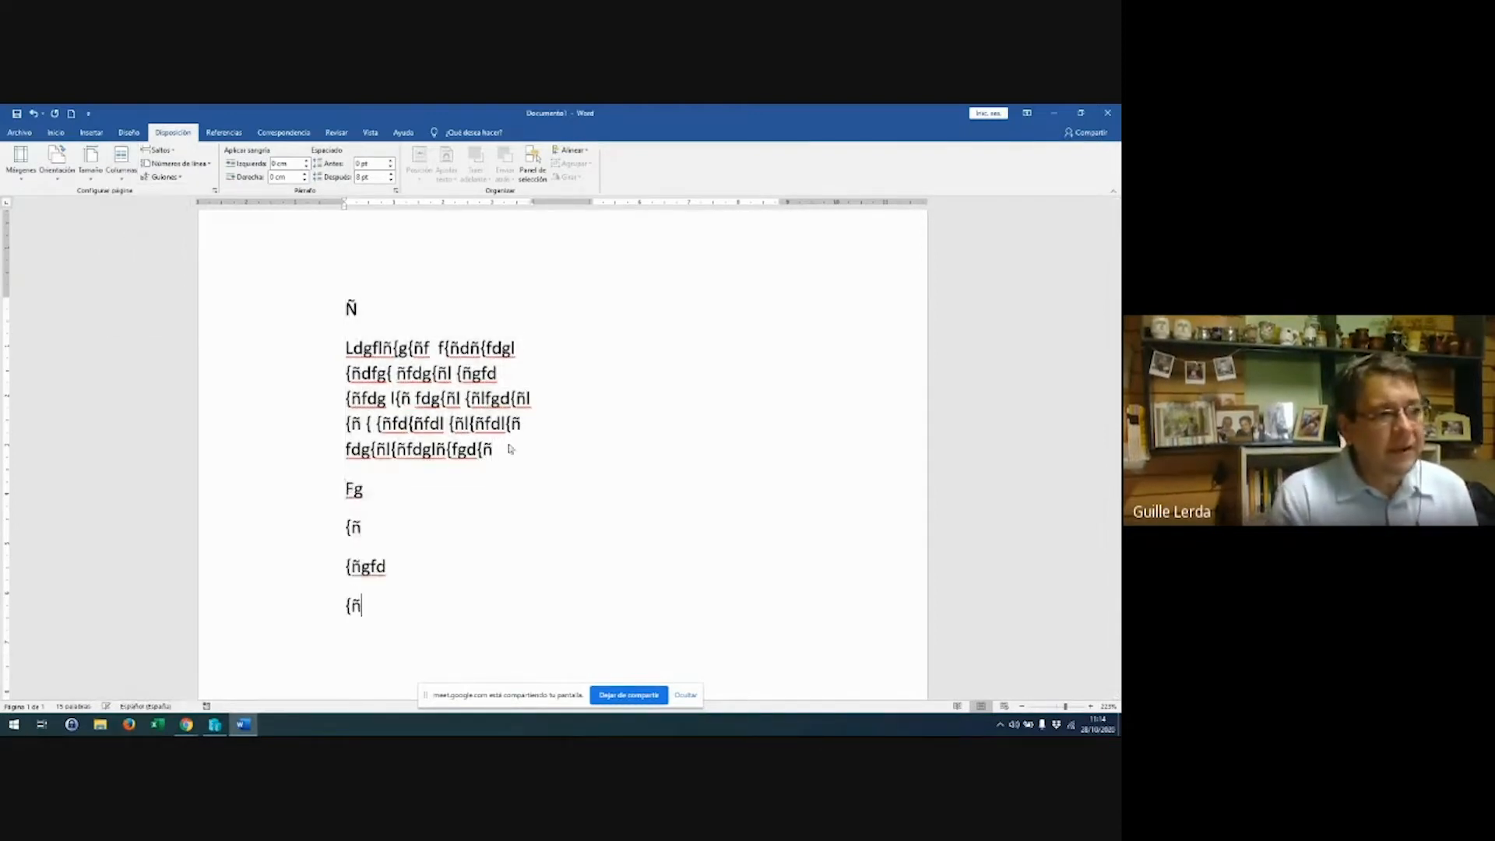
text( {fgdñ)
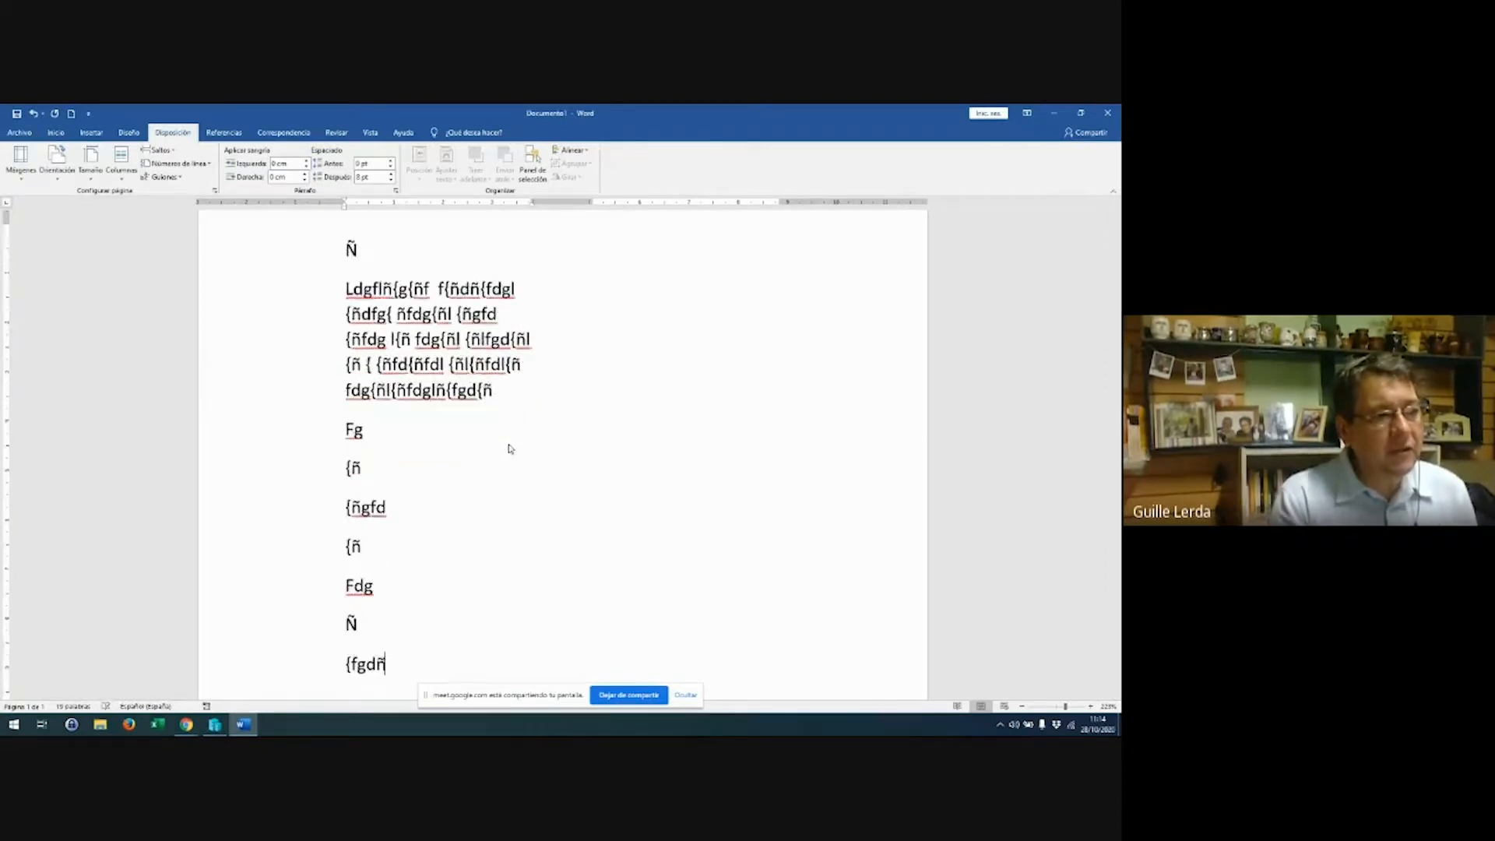
text( {fgdñ {fgdñ {fgfd {ñf {dñ {fgdñ { {fdñ {ñgf {ñfdg{ Ñgfd { {ñfd{ Fd g {ñ {ñfdg {ñ {)
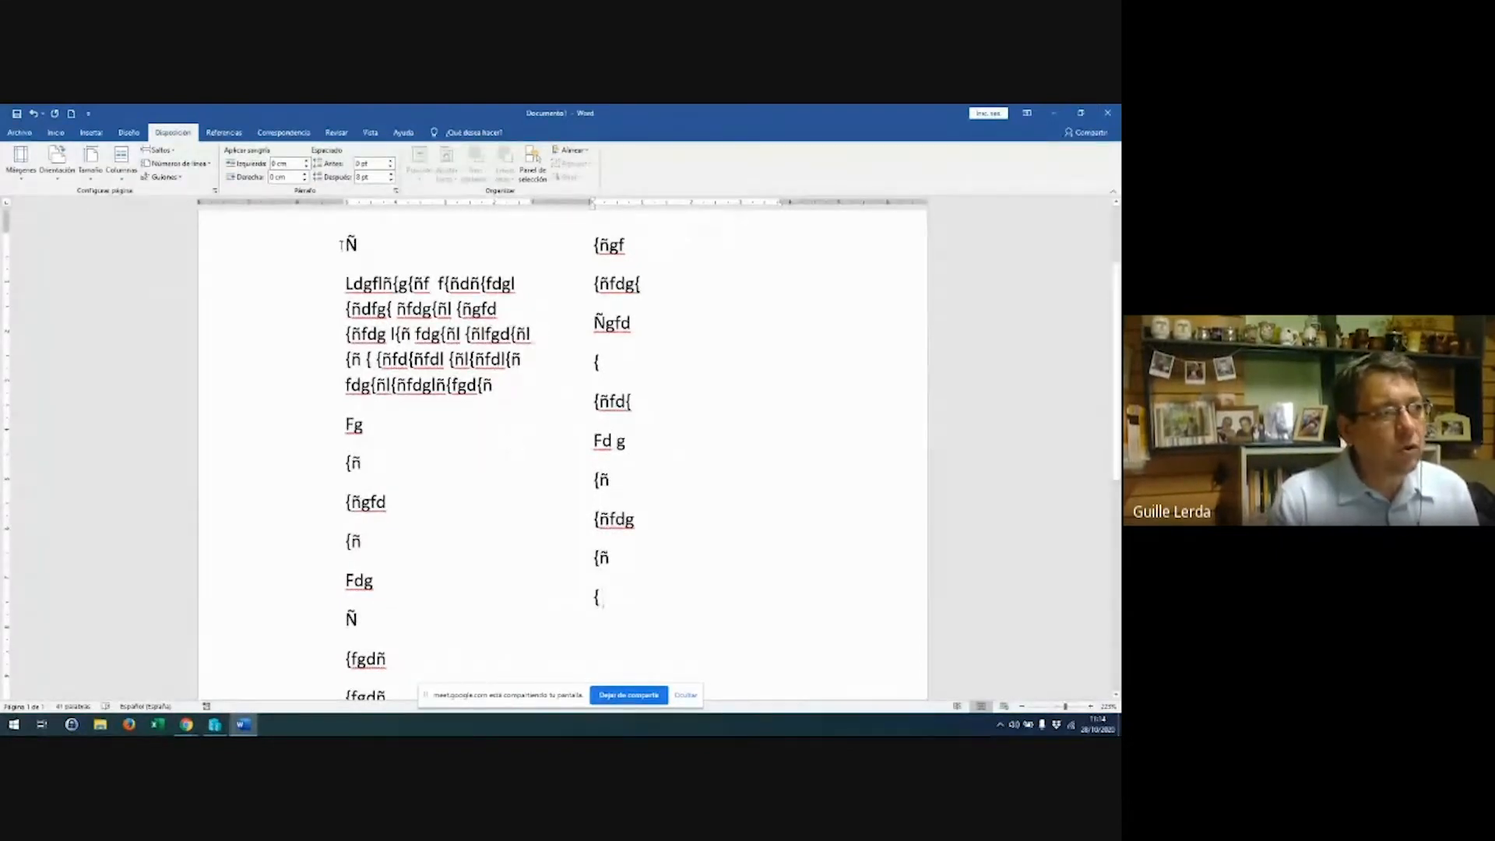
key(ctrl+a)
key(Delete)
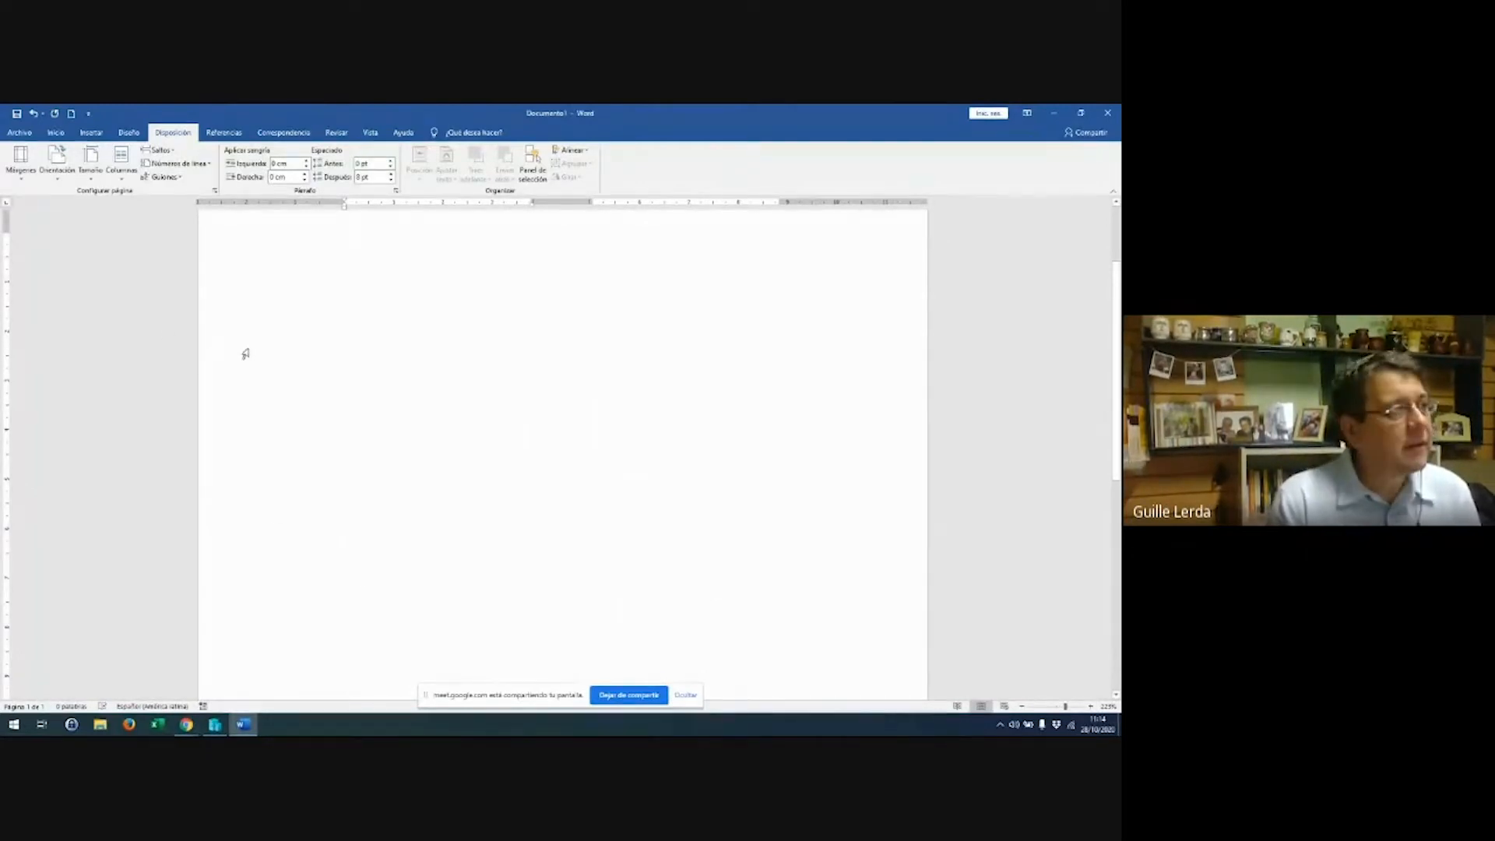
click(85, 181)
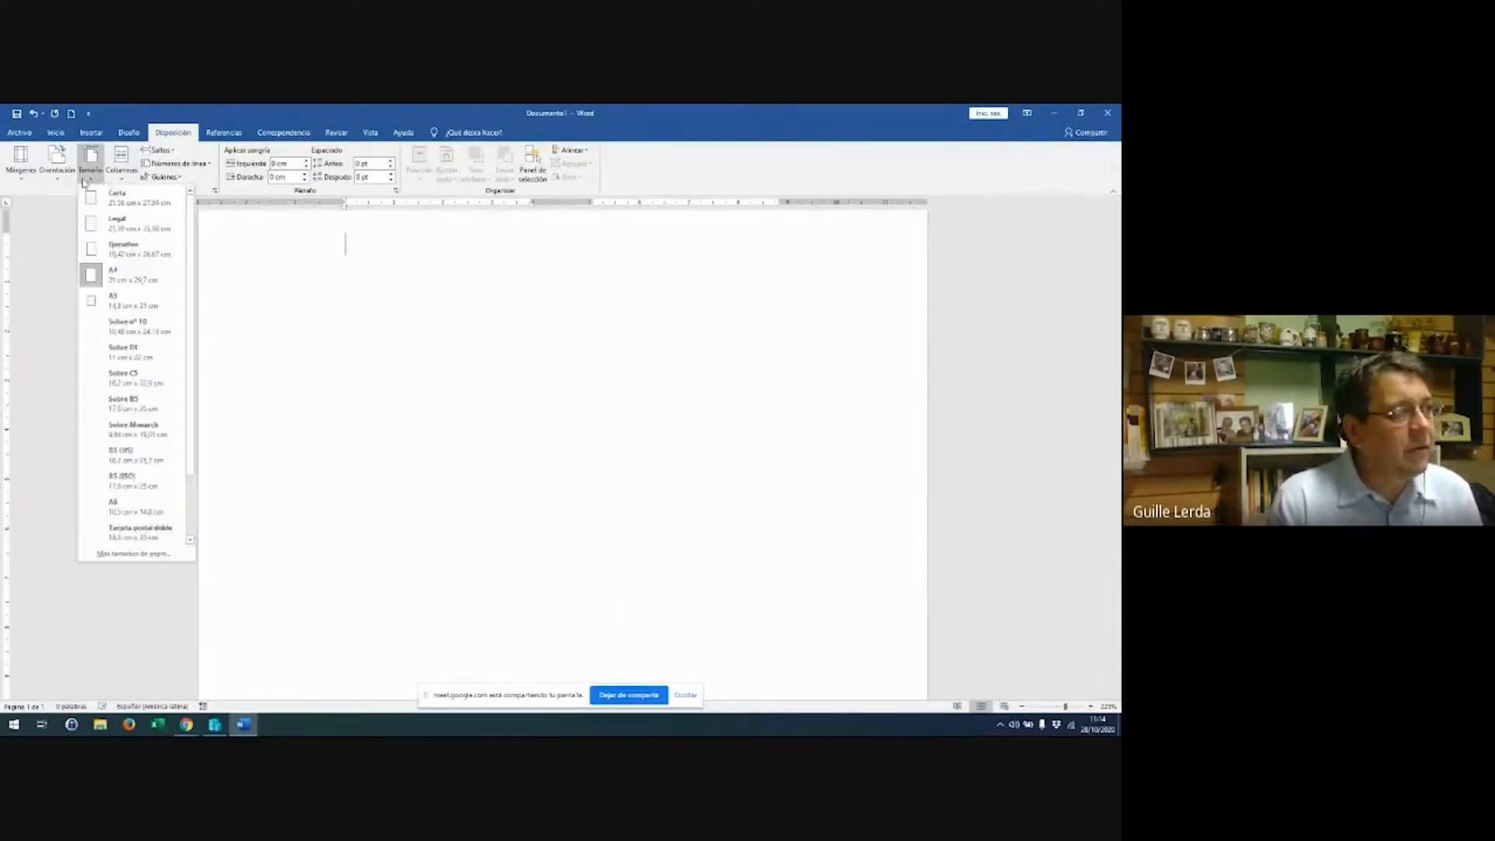
click(61, 180)
click(19, 181)
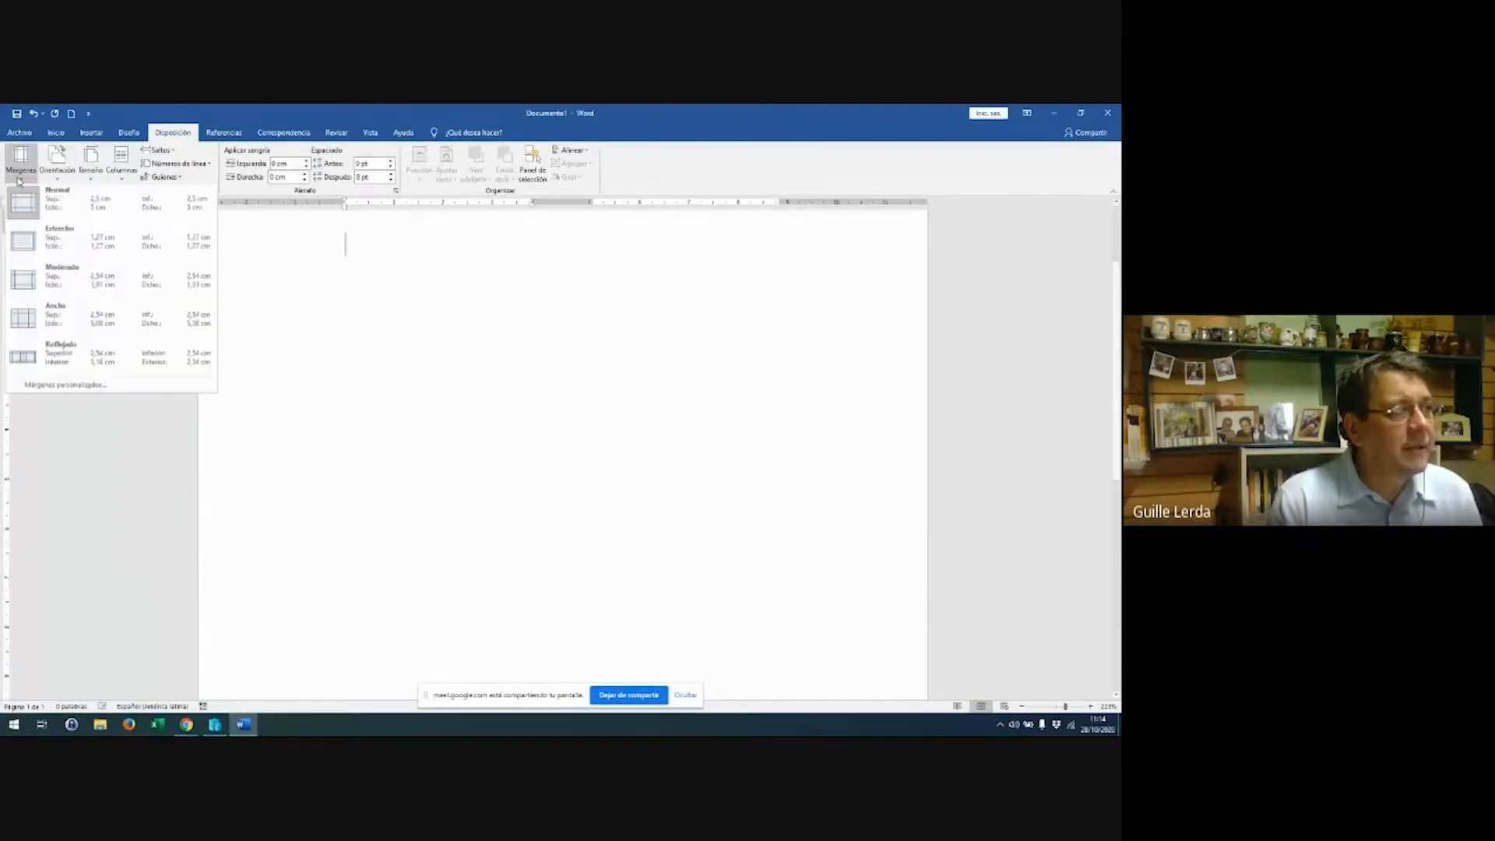
click(120, 168)
click(416, 418)
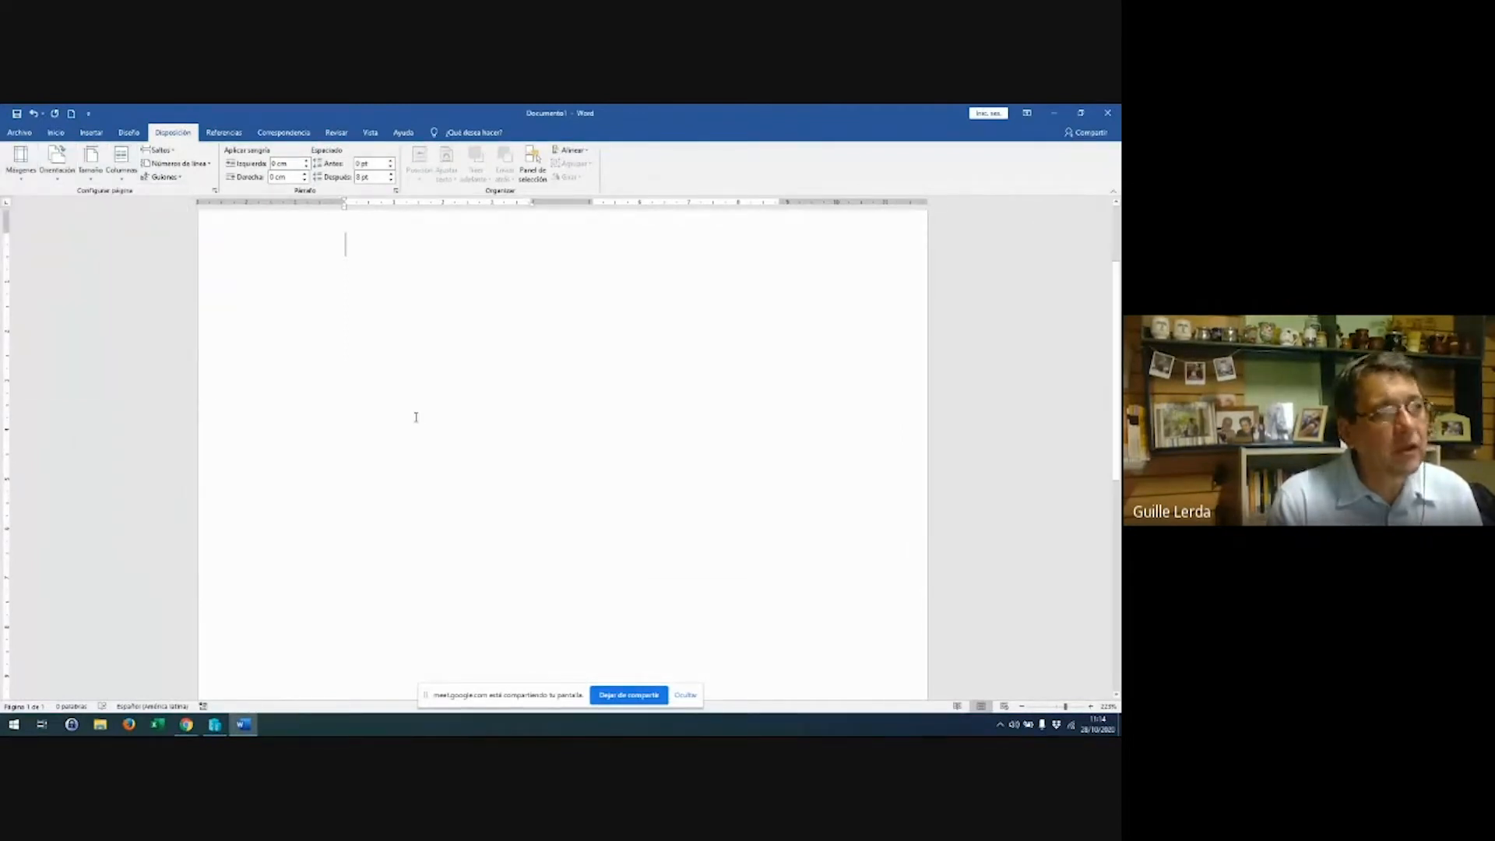
scroll(416, 417, up, 1)
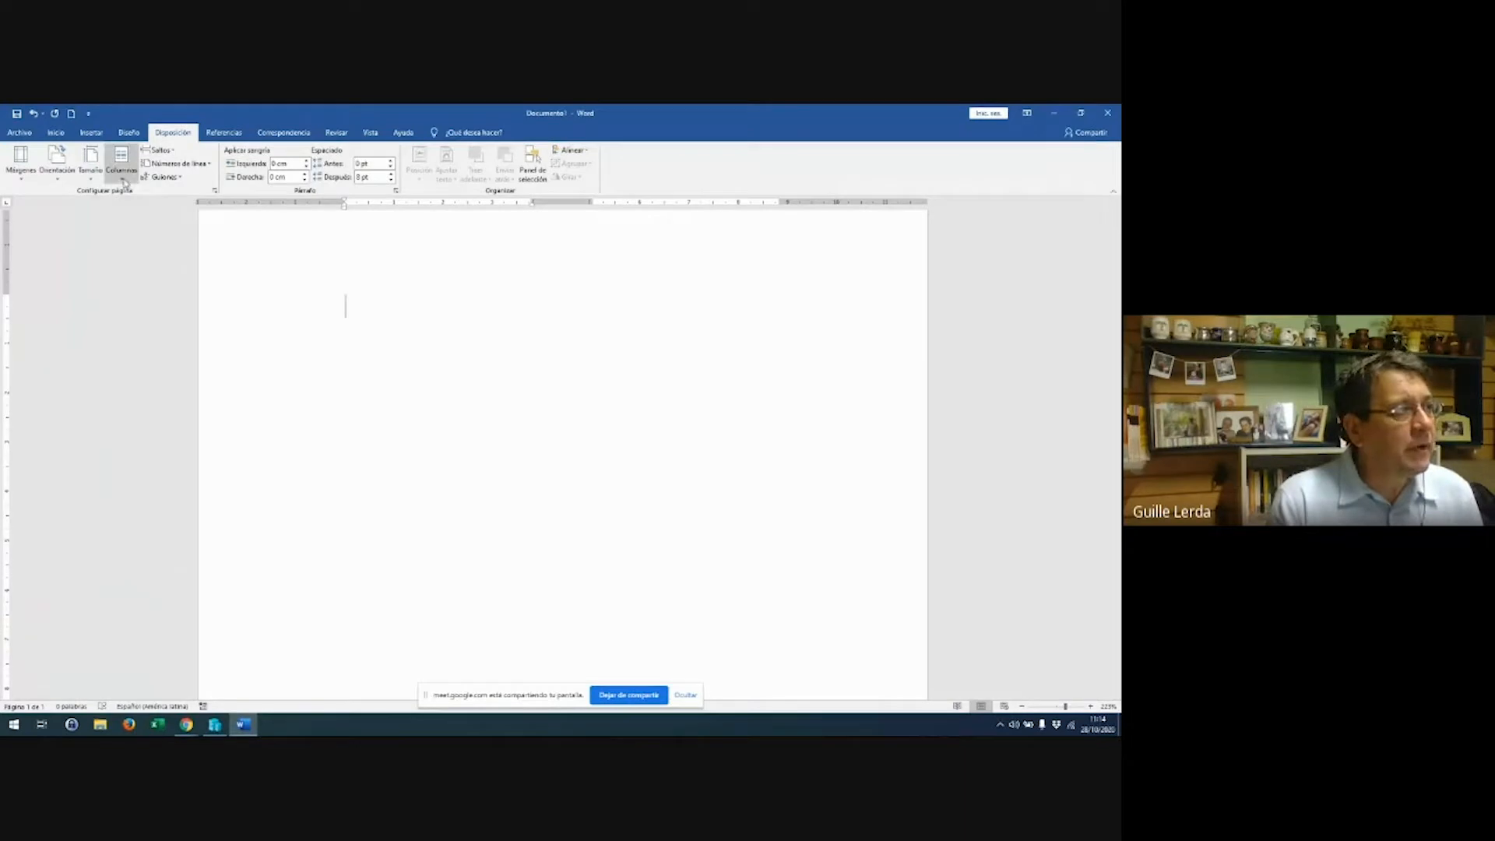
click(123, 181)
click(387, 410)
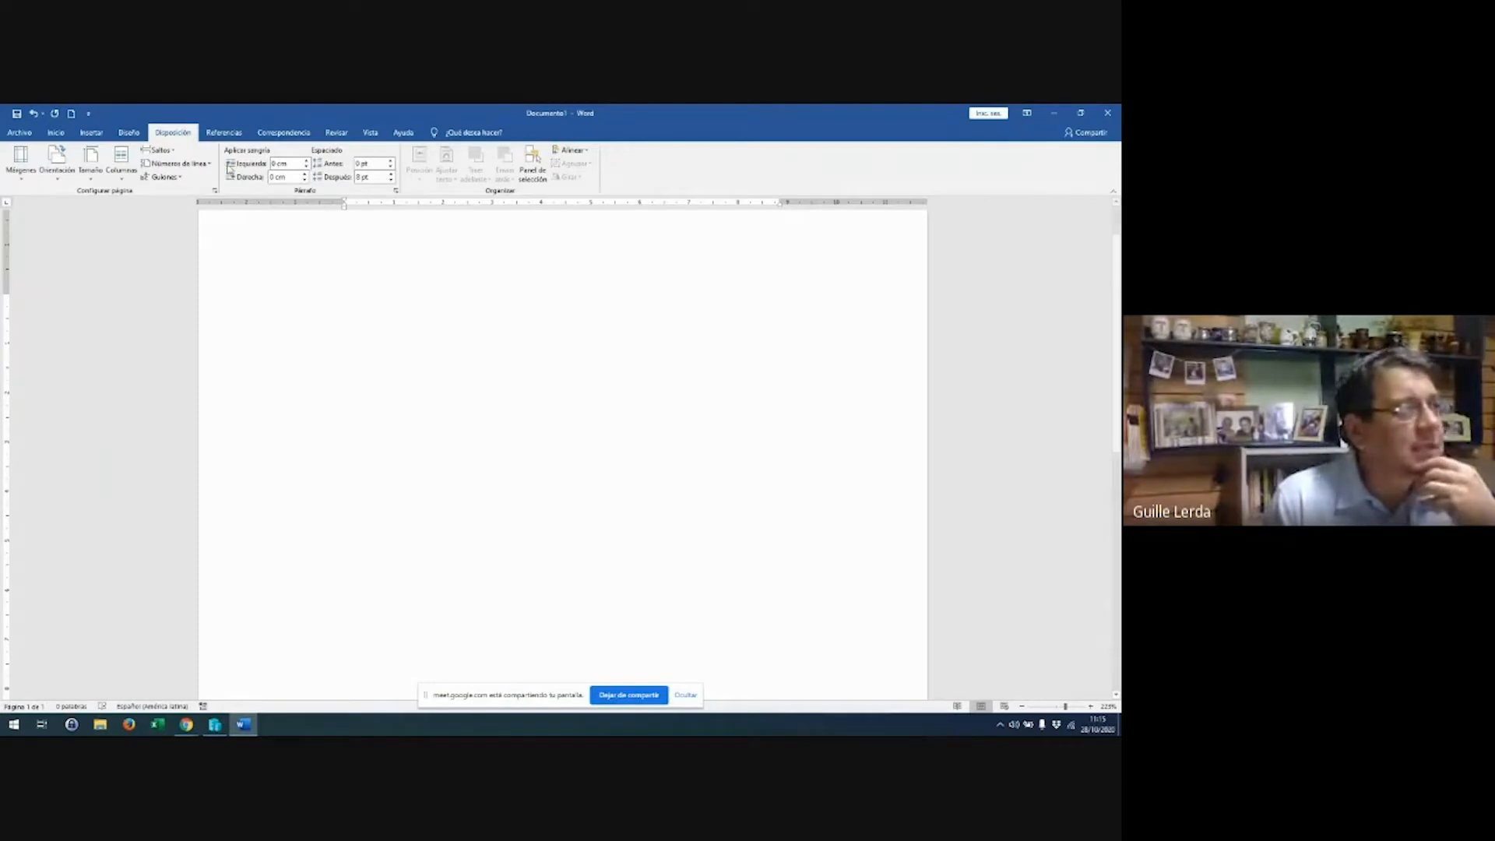
Browse the full Diseño style set gallery, then return to the Inicio formatting tools
click(130, 138)
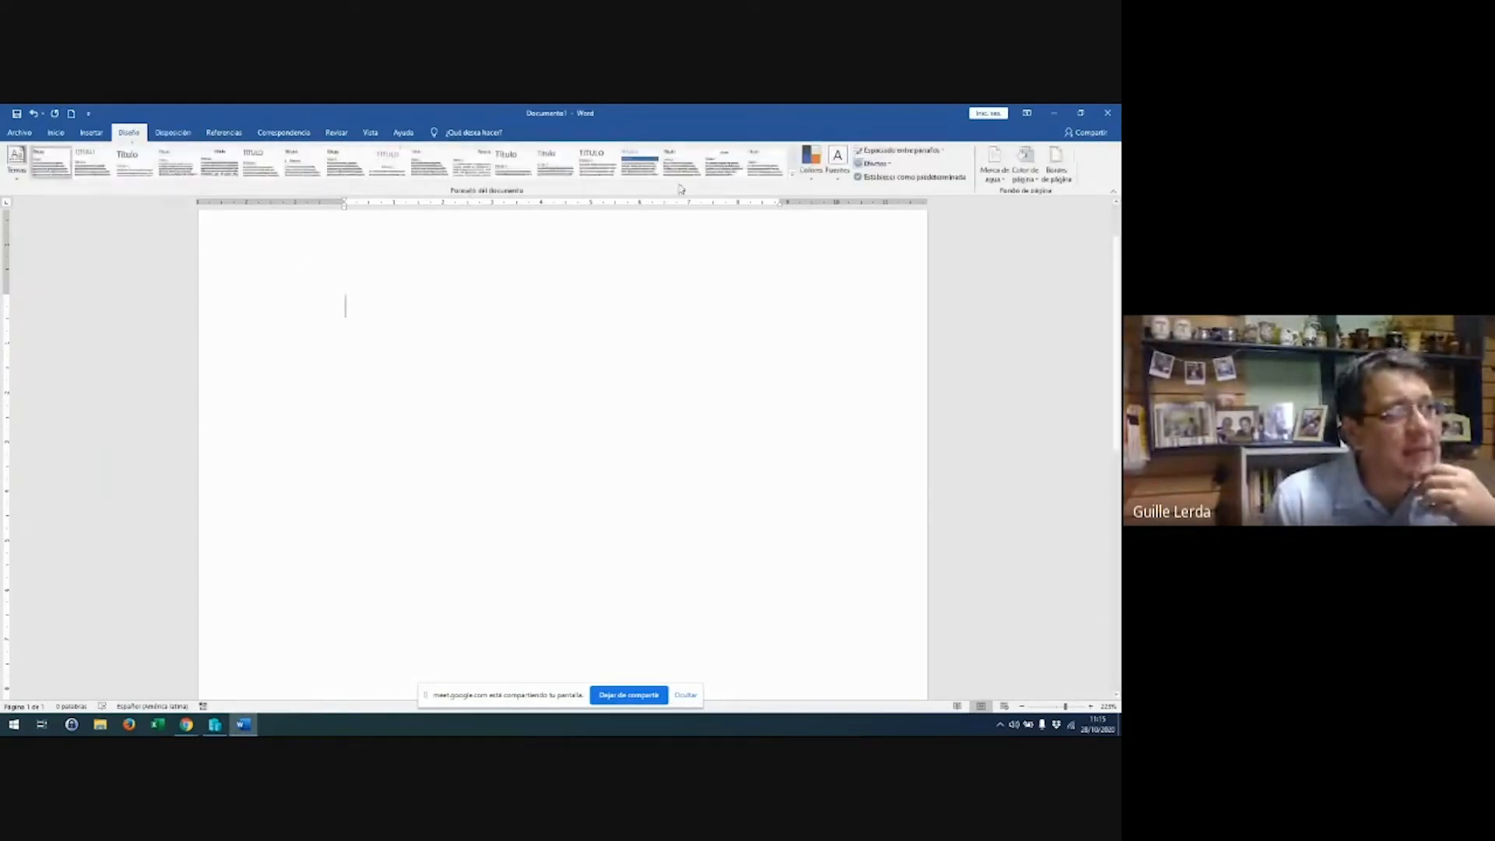
click(793, 178)
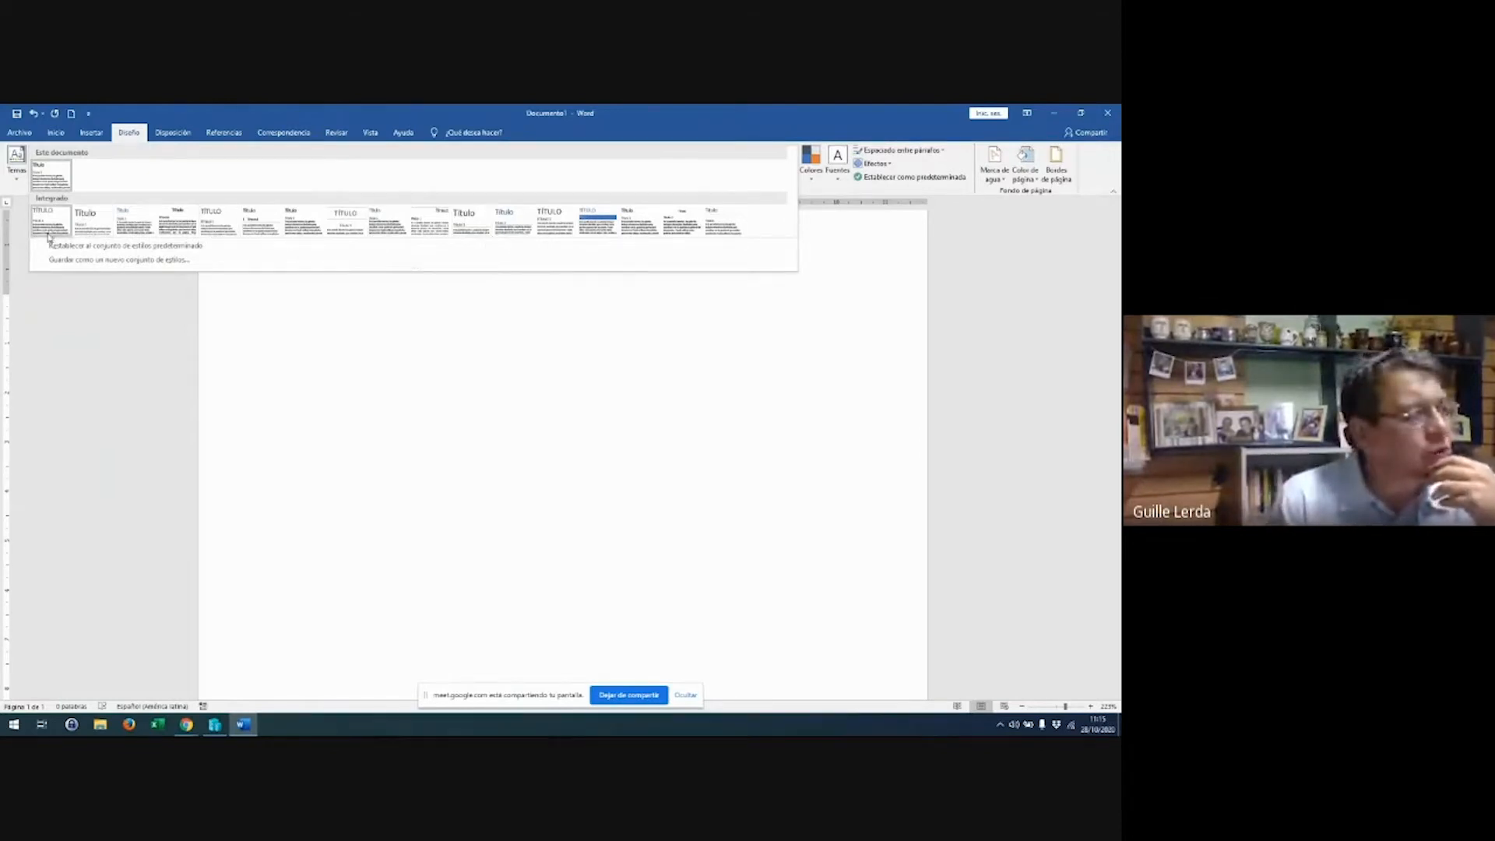
click(54, 134)
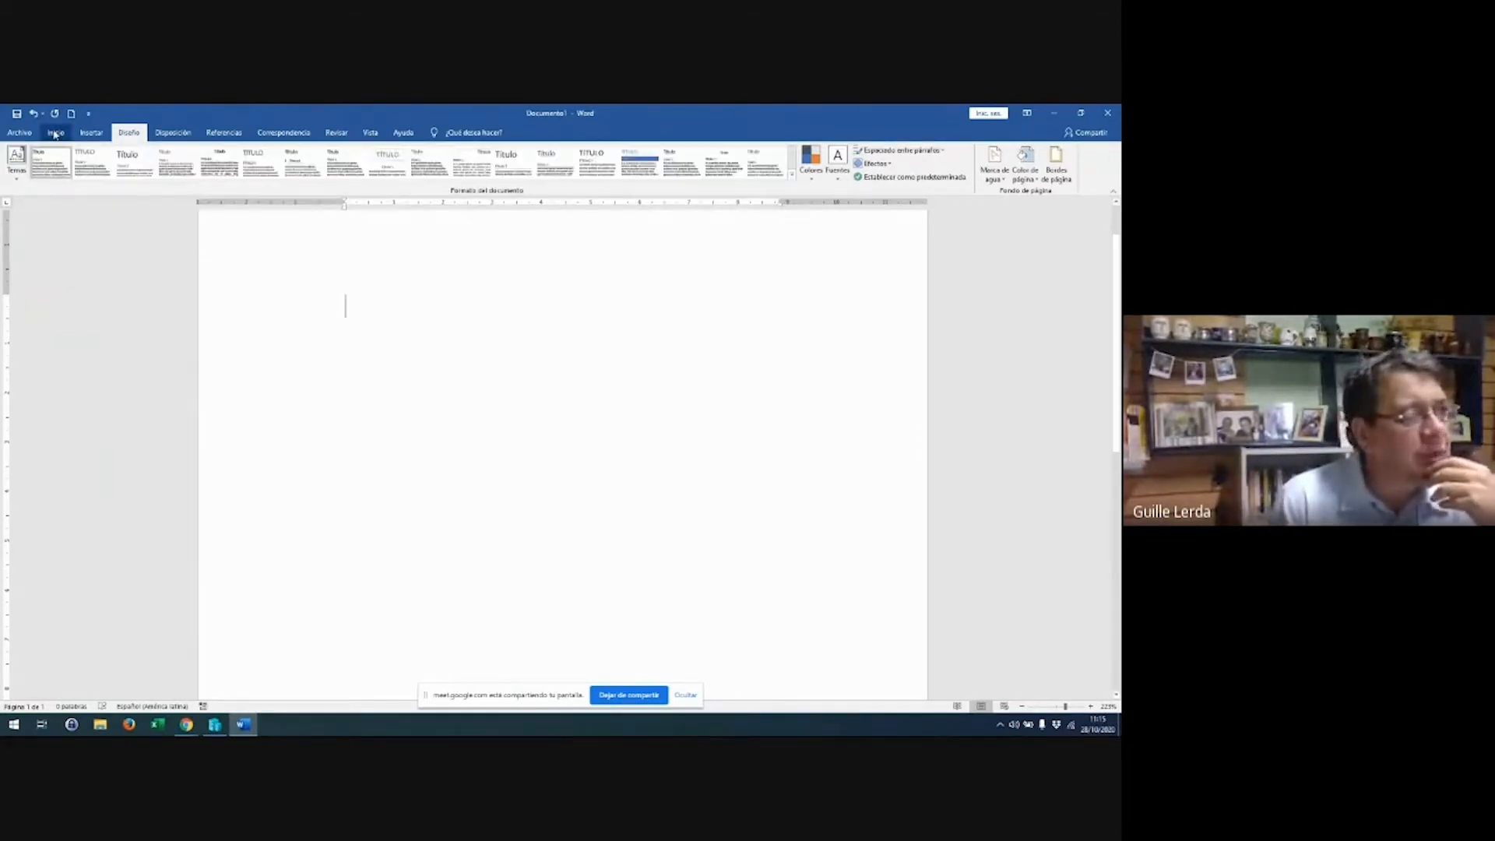
click(55, 134)
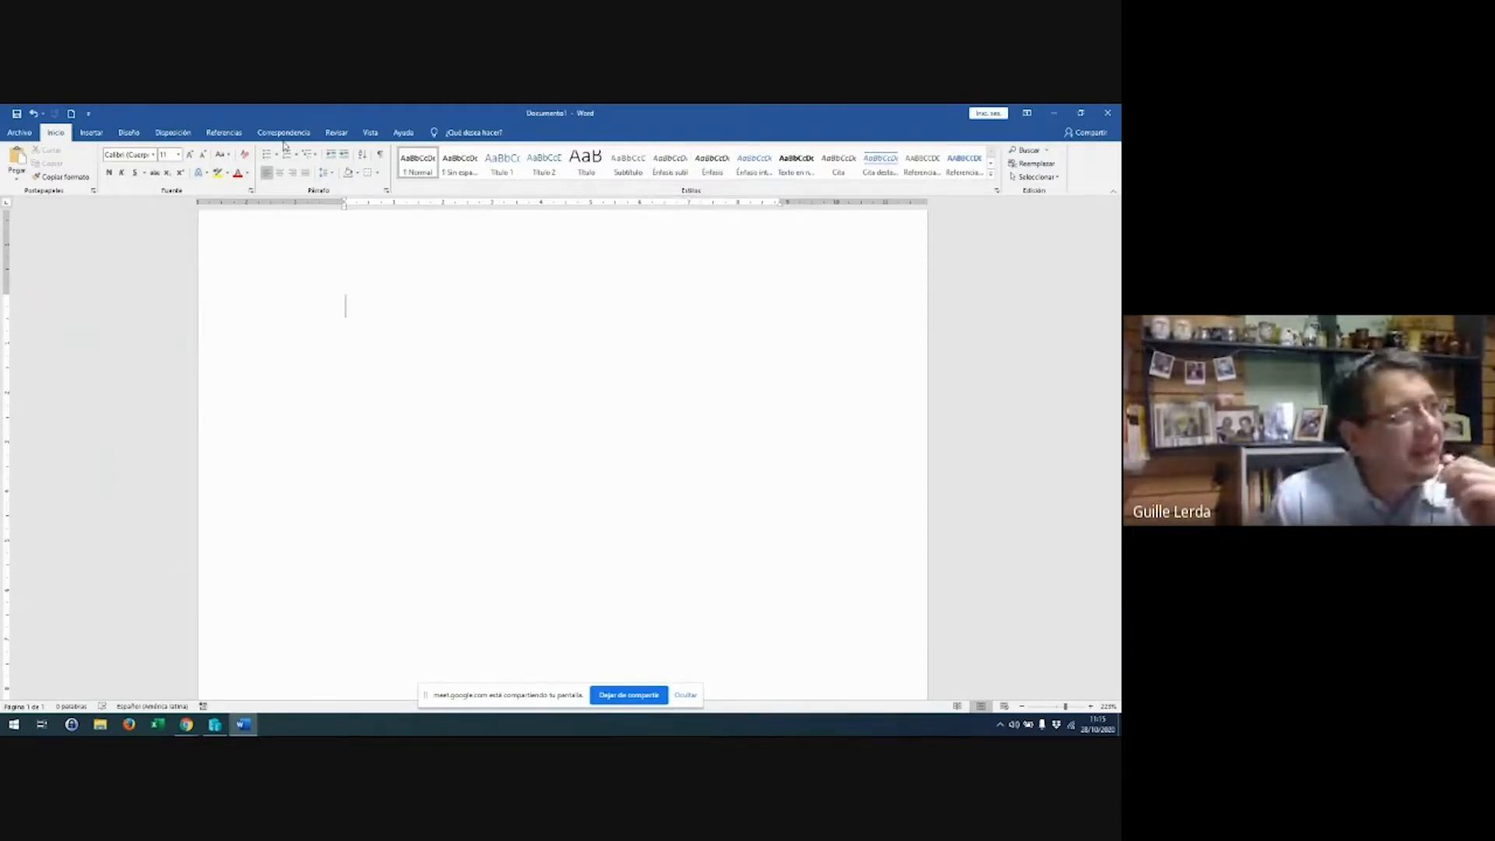
Switch among the Inicio, Disposición and Diseño tabs, ending in the Diseño Temas gallery
click(117, 137)
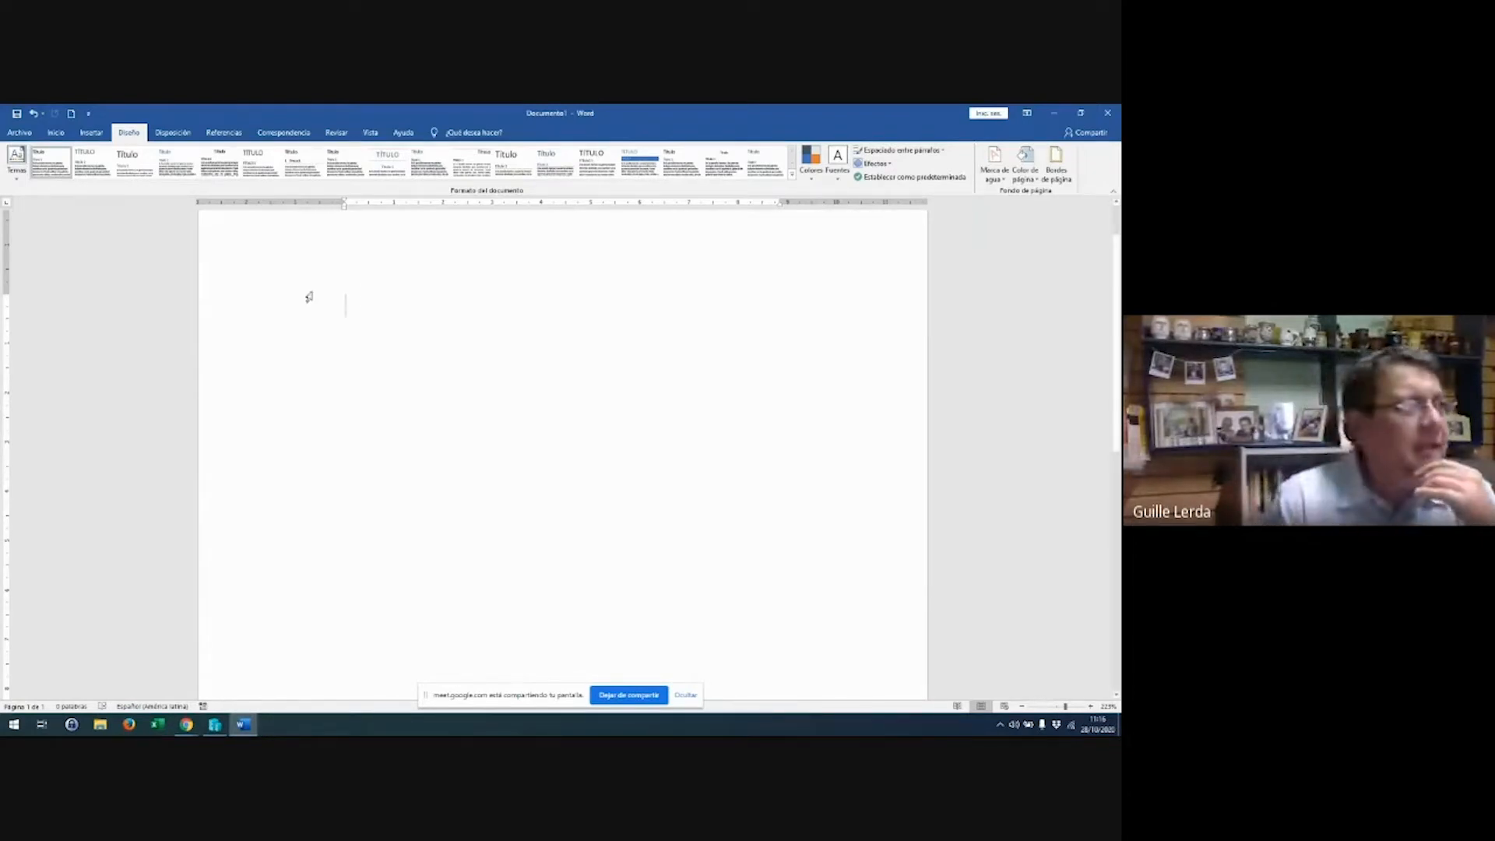
click(56, 134)
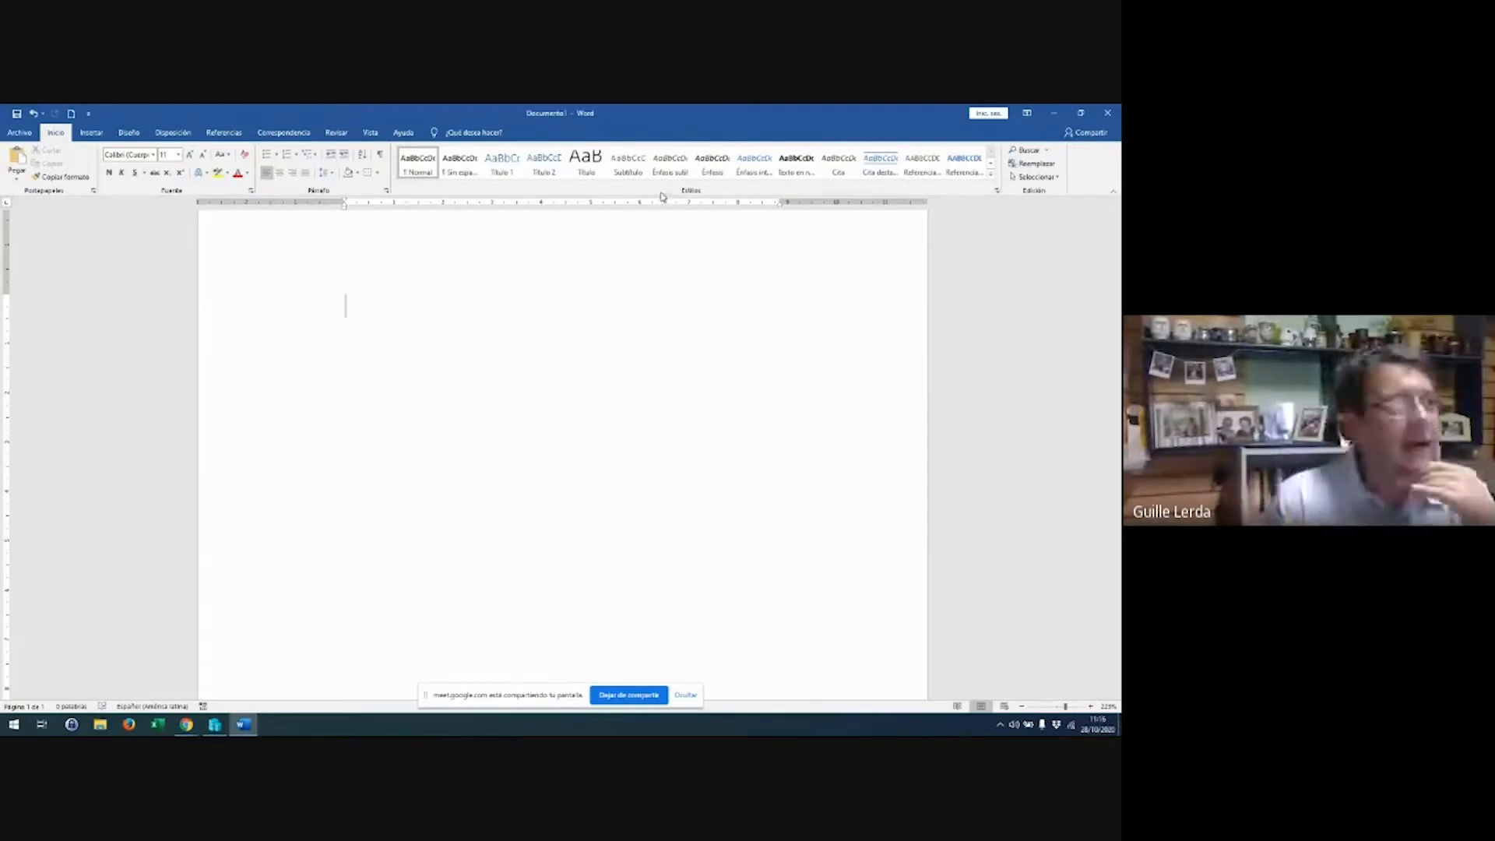
click(130, 132)
click(55, 133)
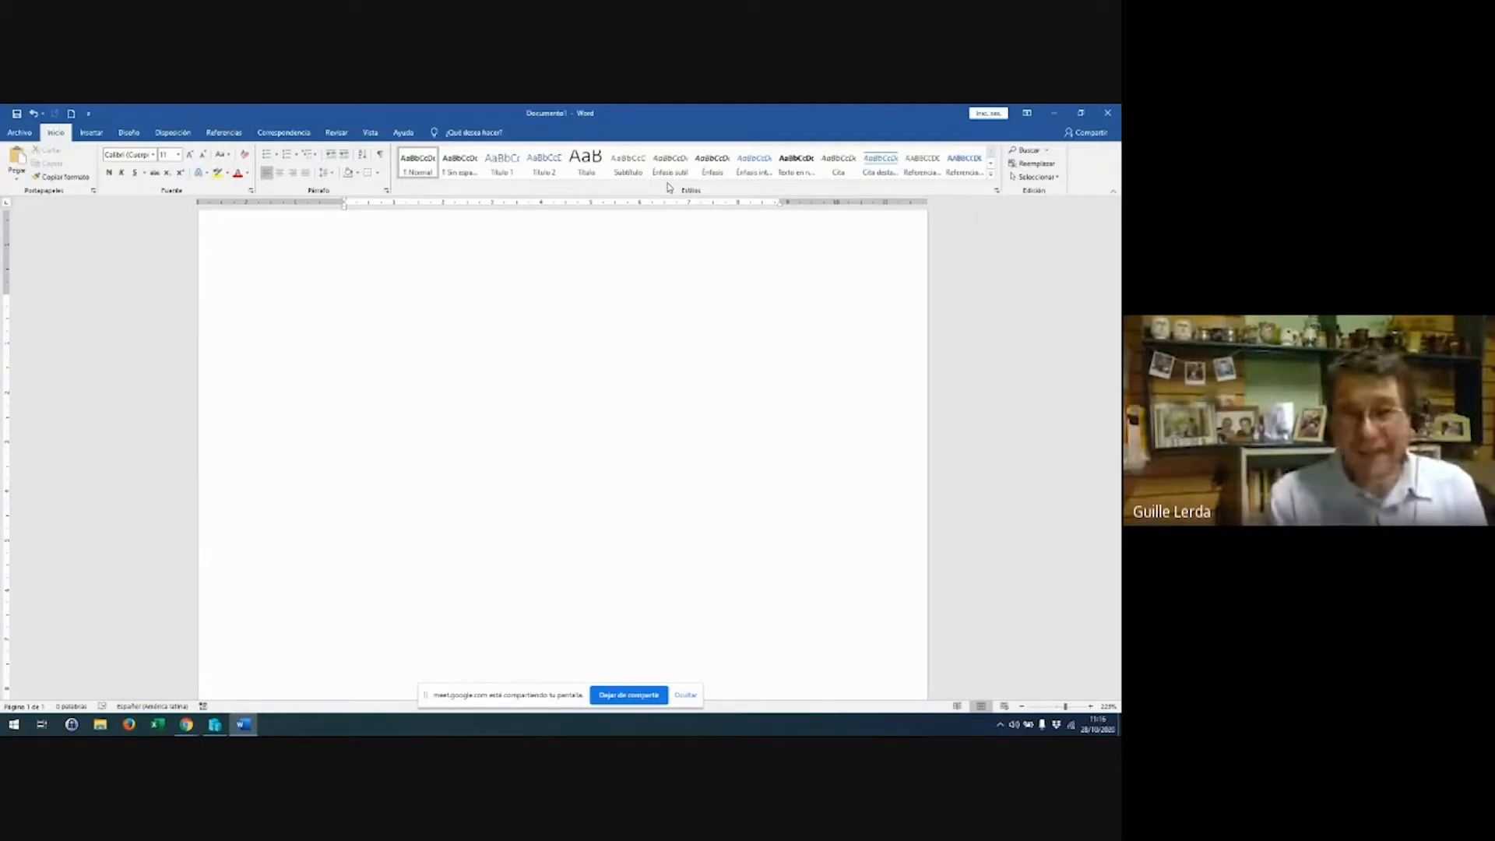
click(168, 138)
click(128, 132)
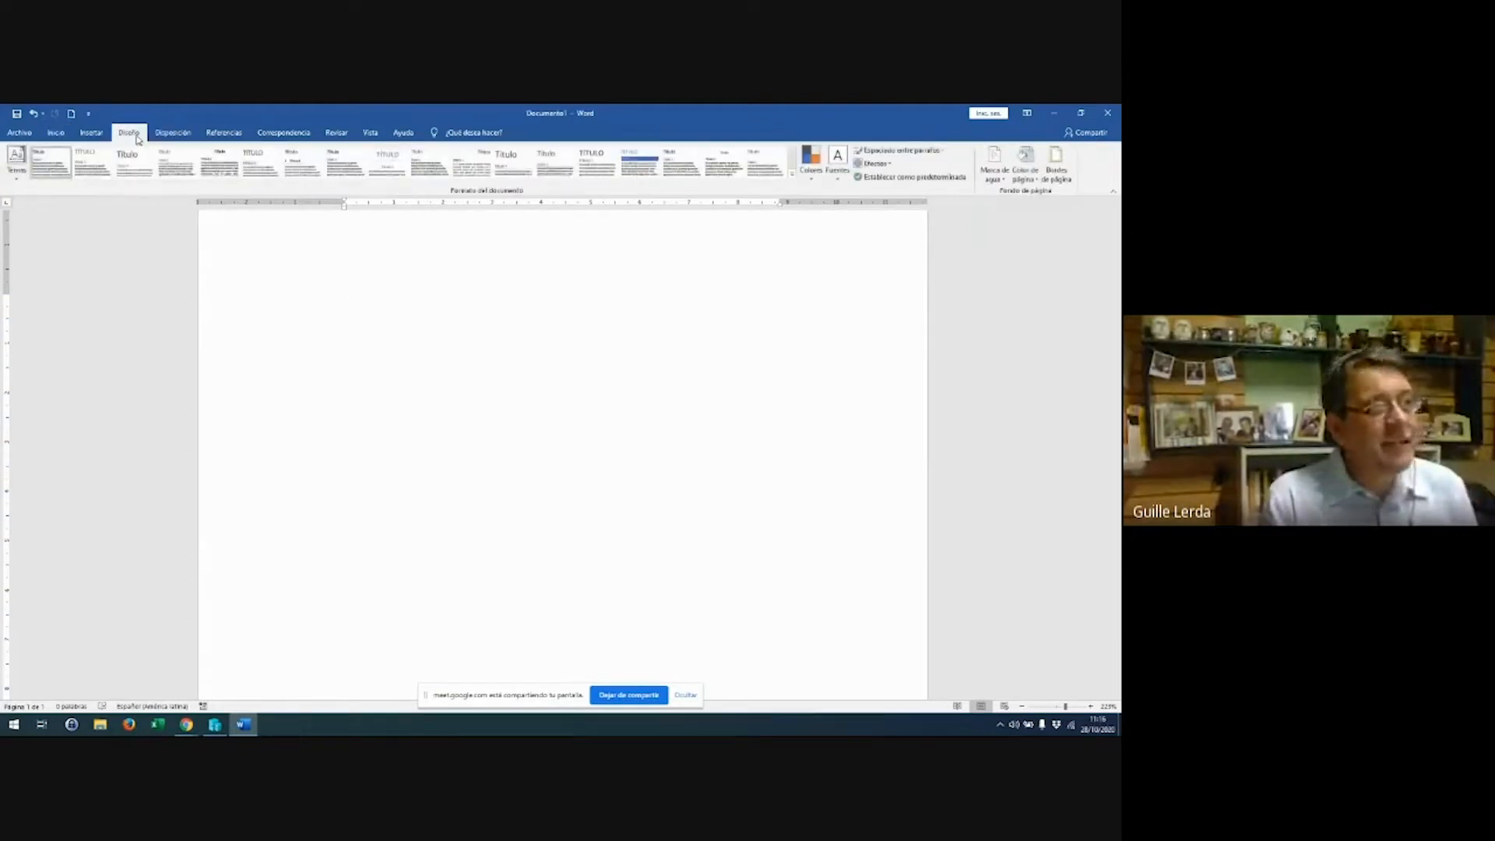
click(15, 175)
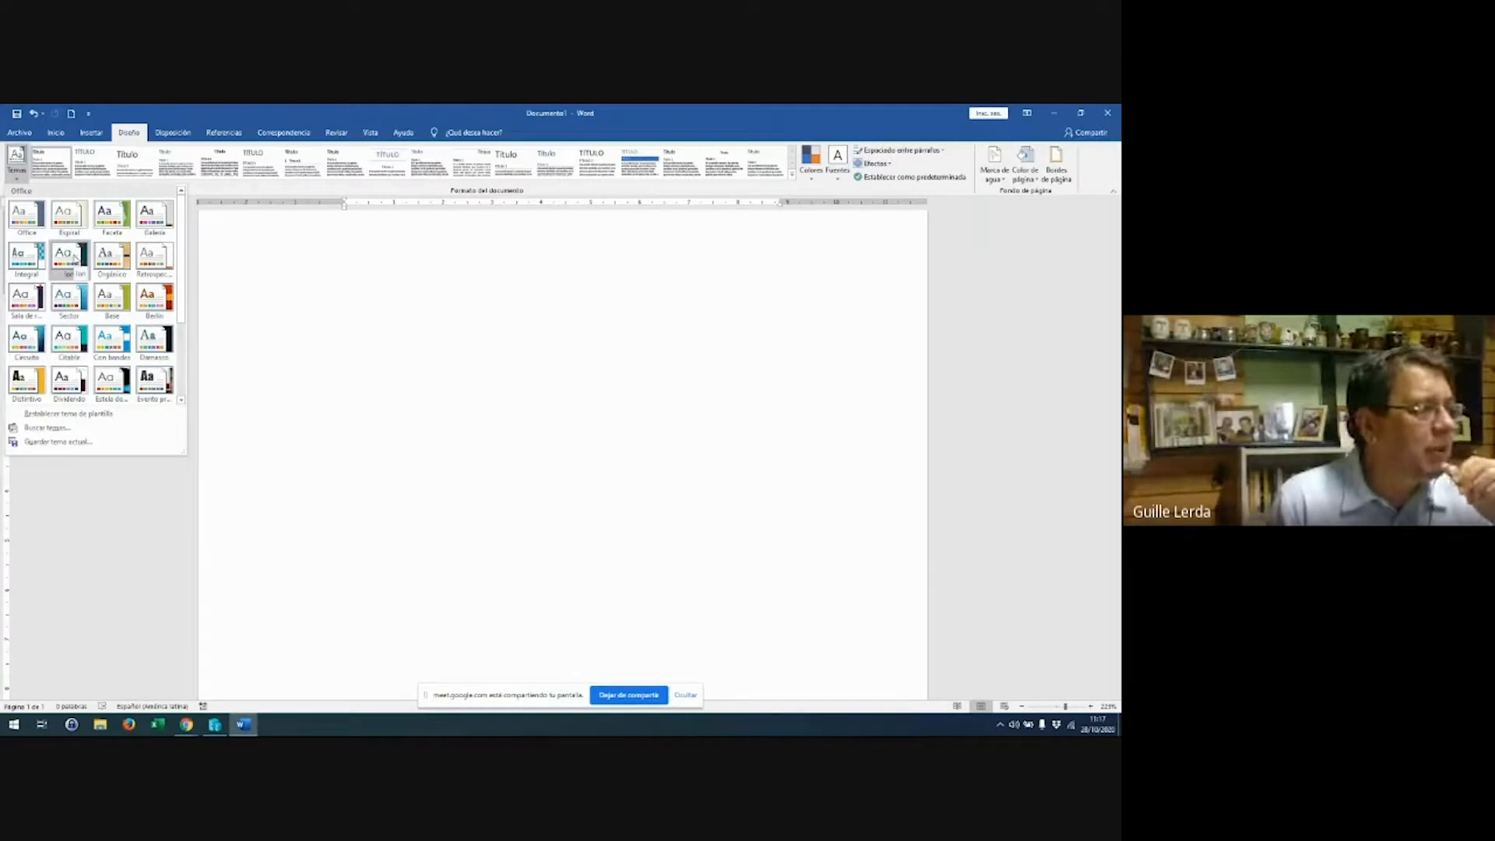
Try the Orgánico theme and two other themes from the Temas gallery
click(99, 269)
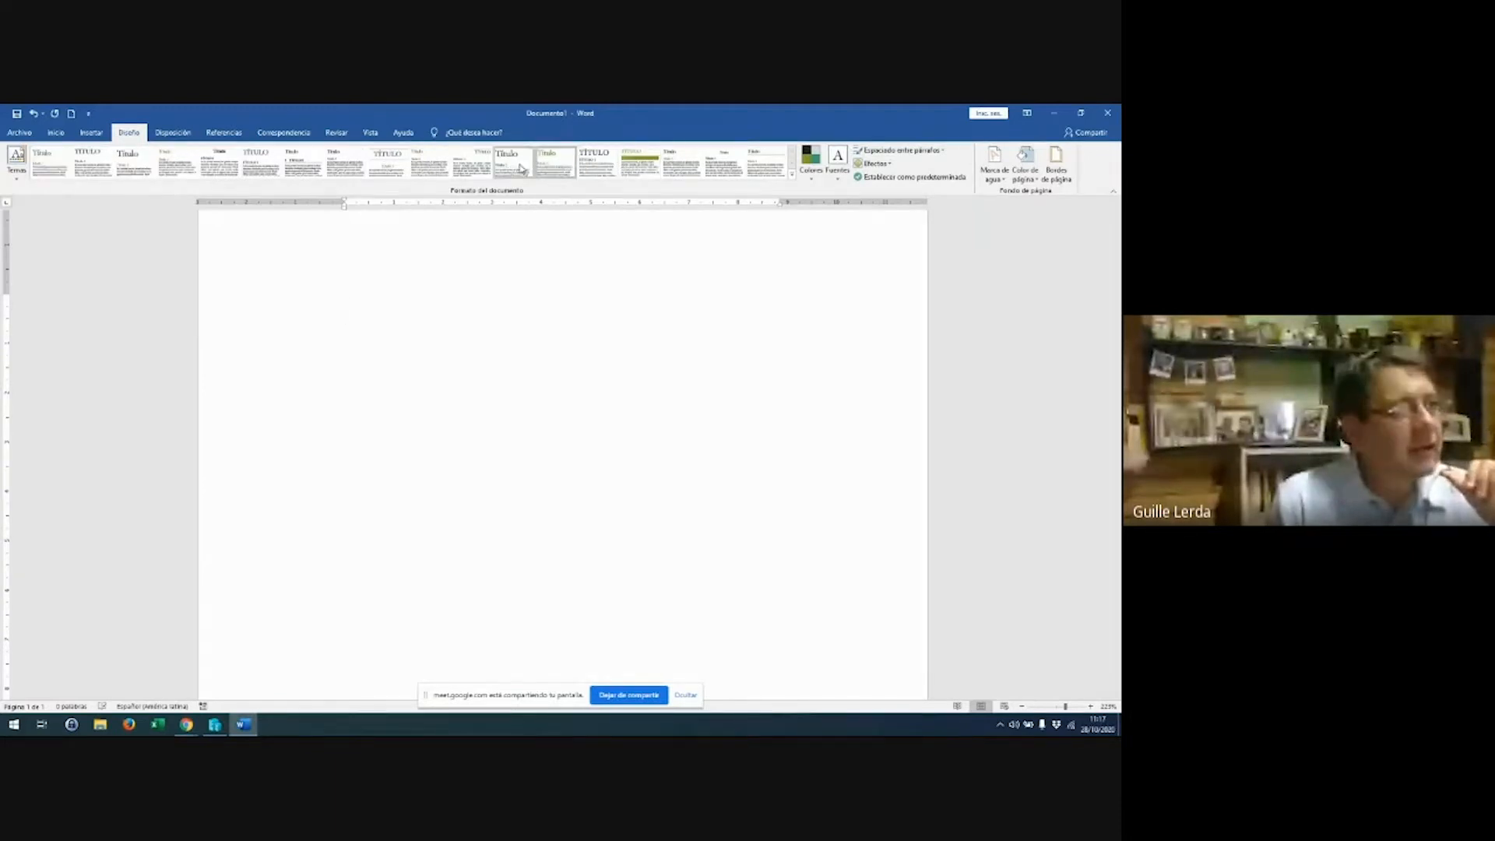
click(12, 176)
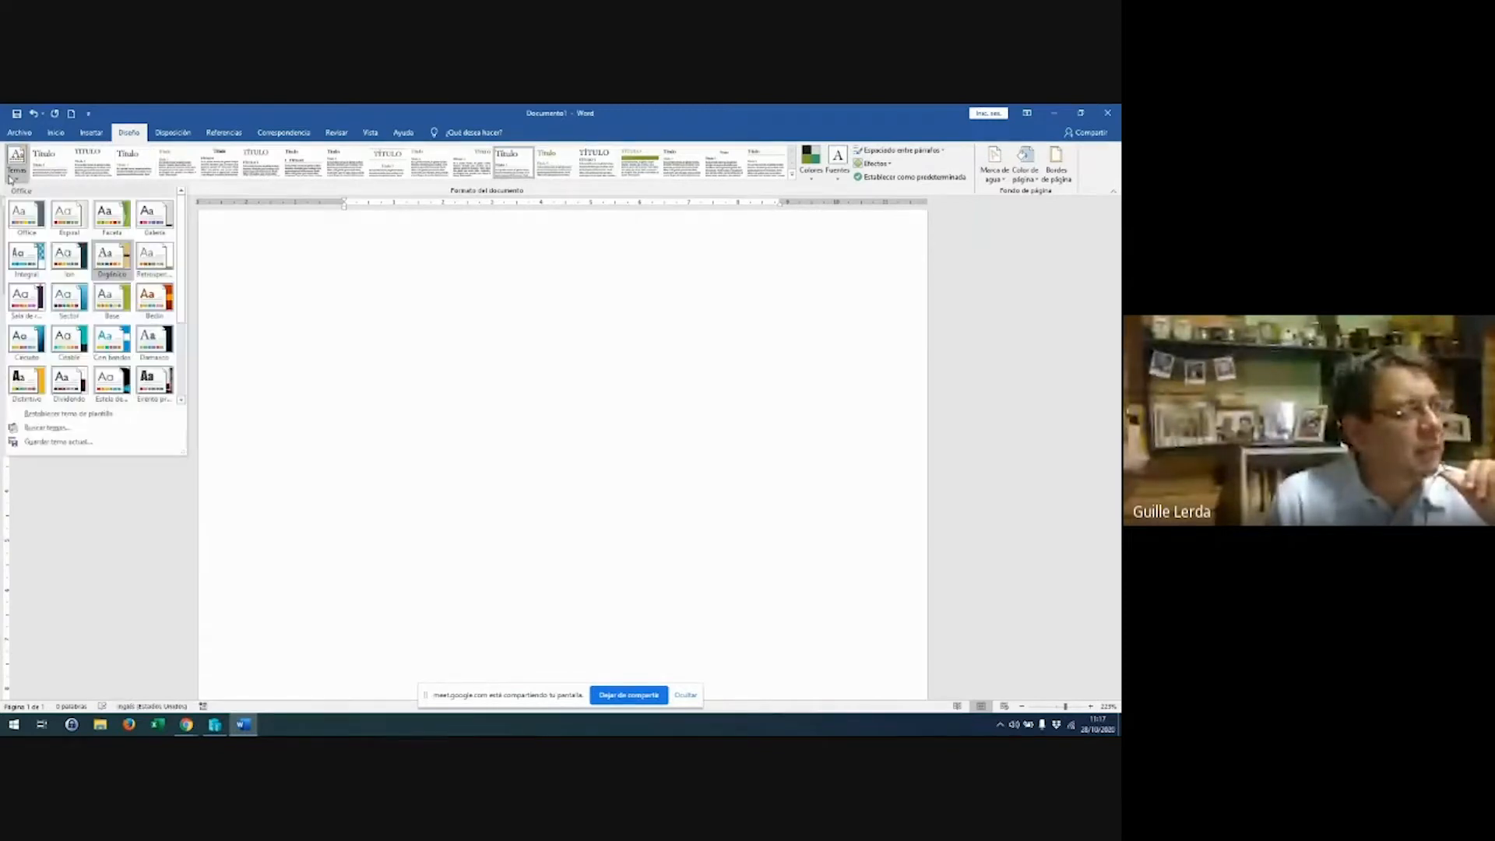
click(37, 264)
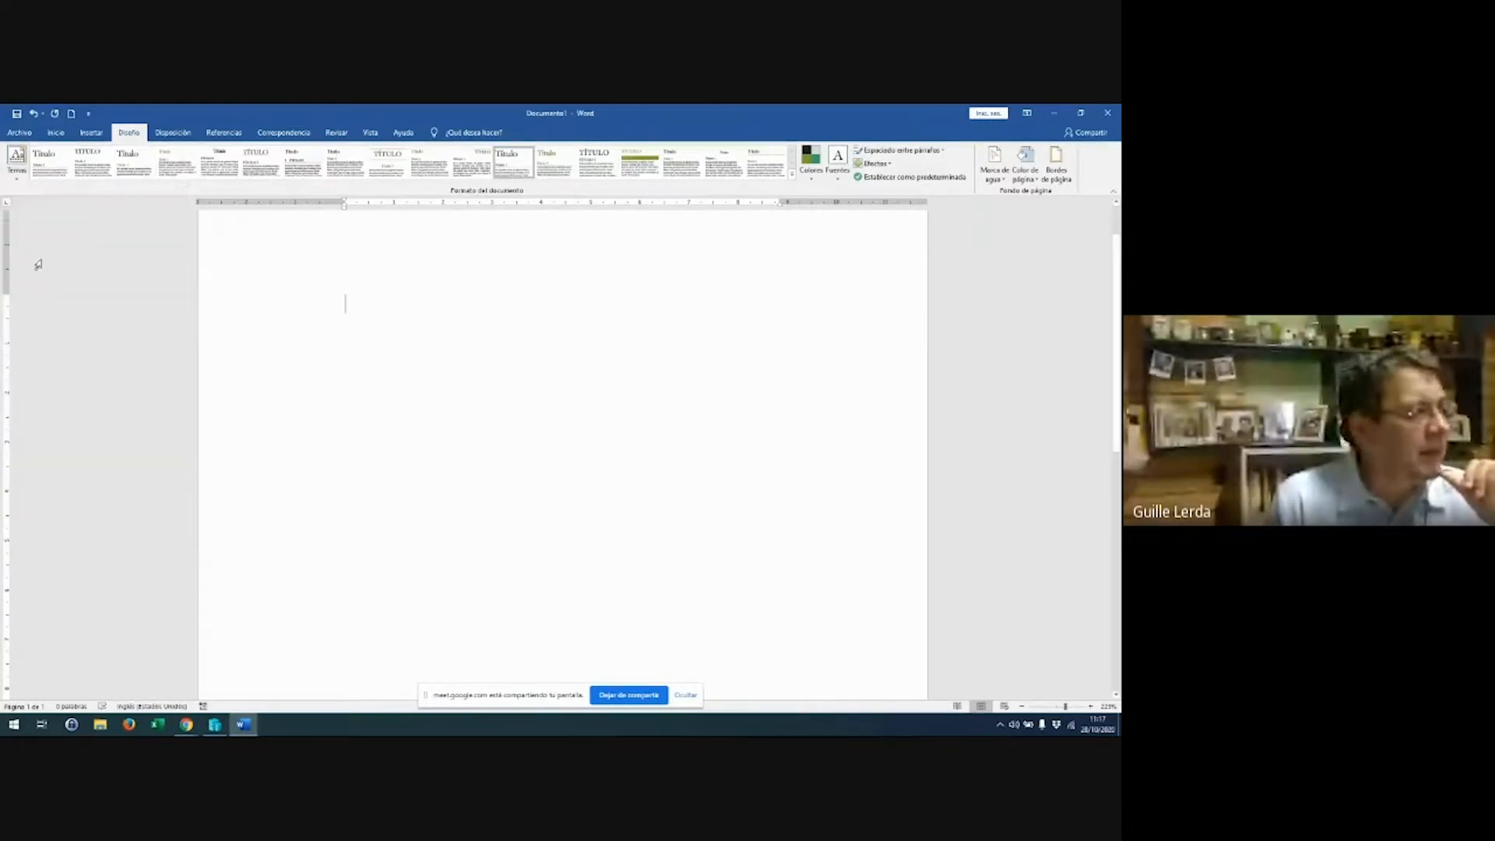
click(13, 174)
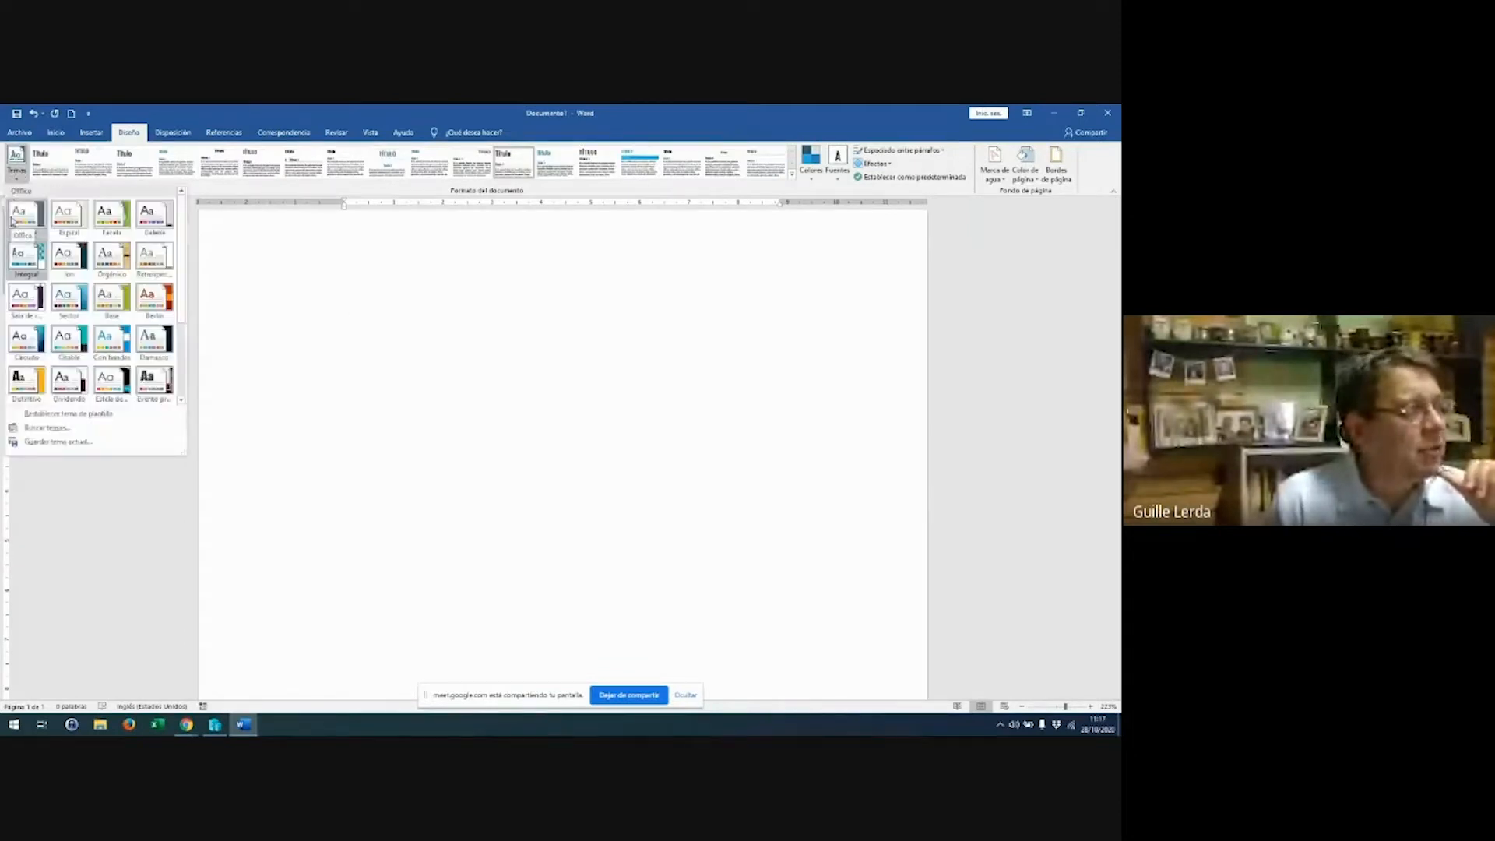
click(141, 224)
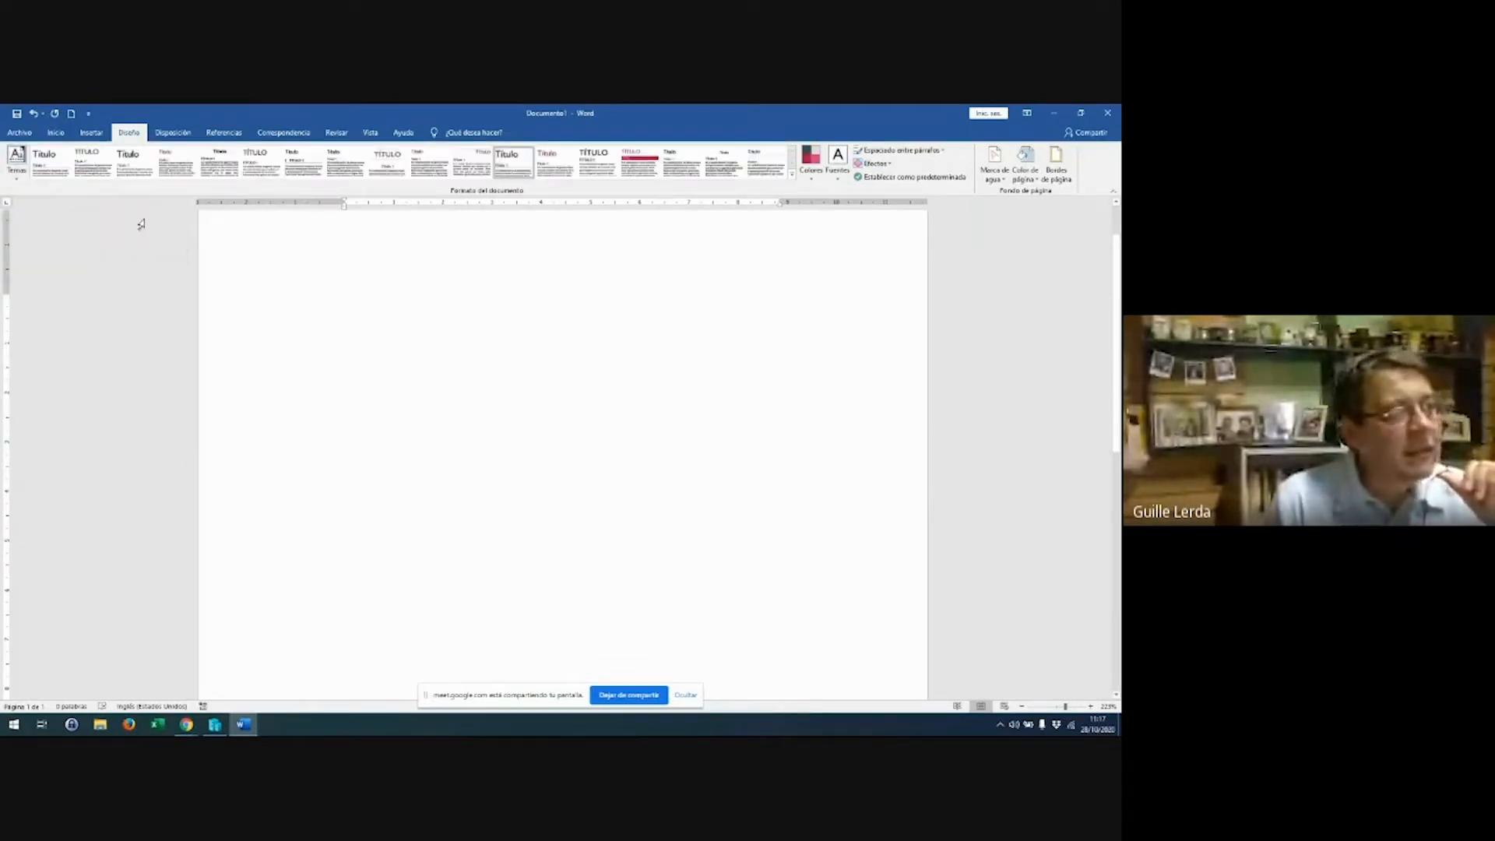
Scroll the themes gallery and apply the Con bandas theme
click(19, 184)
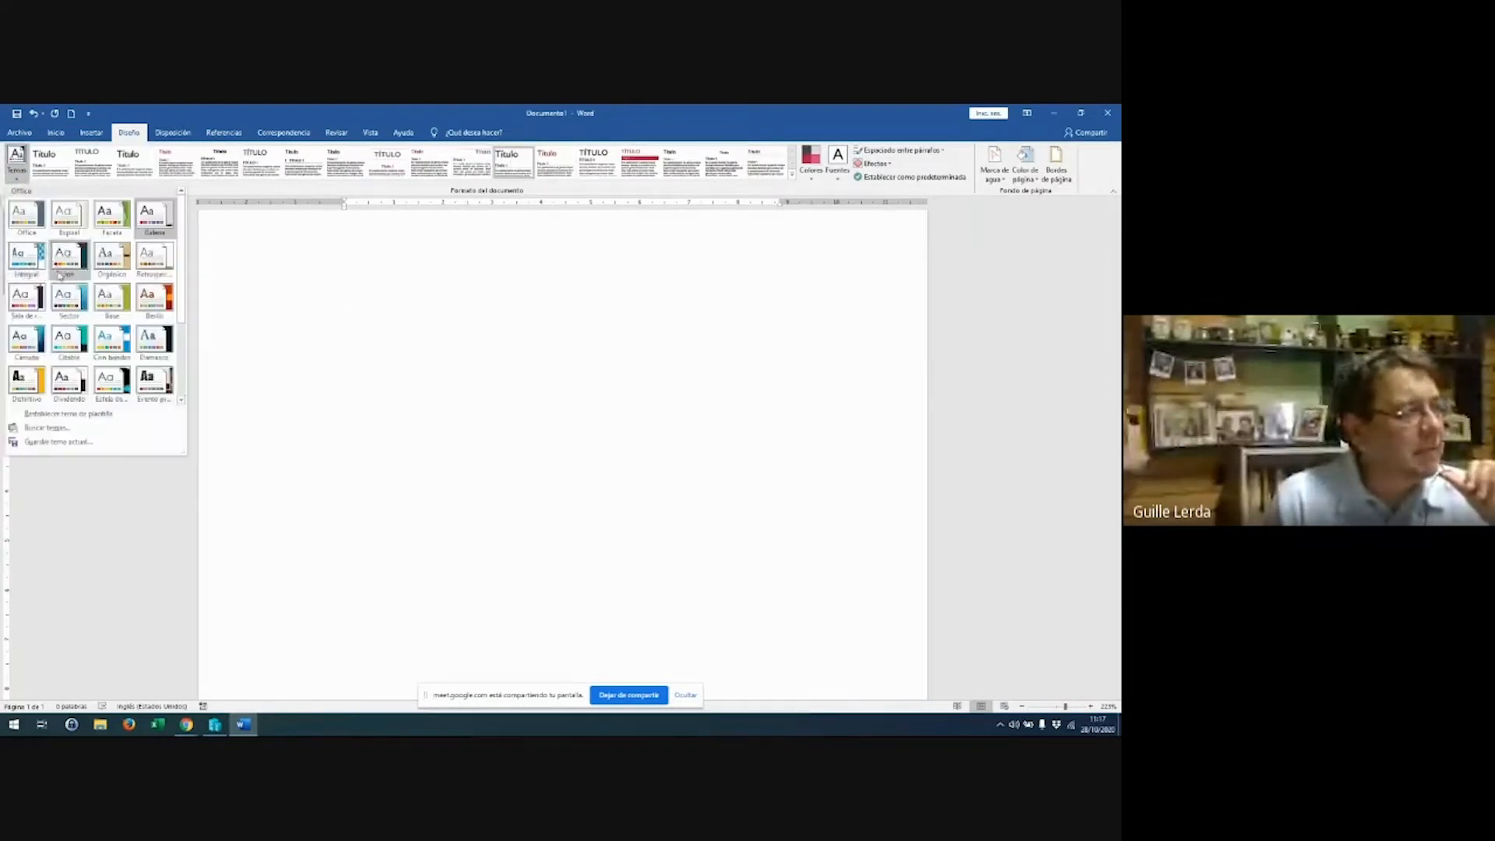
scroll(91, 311, down, 2)
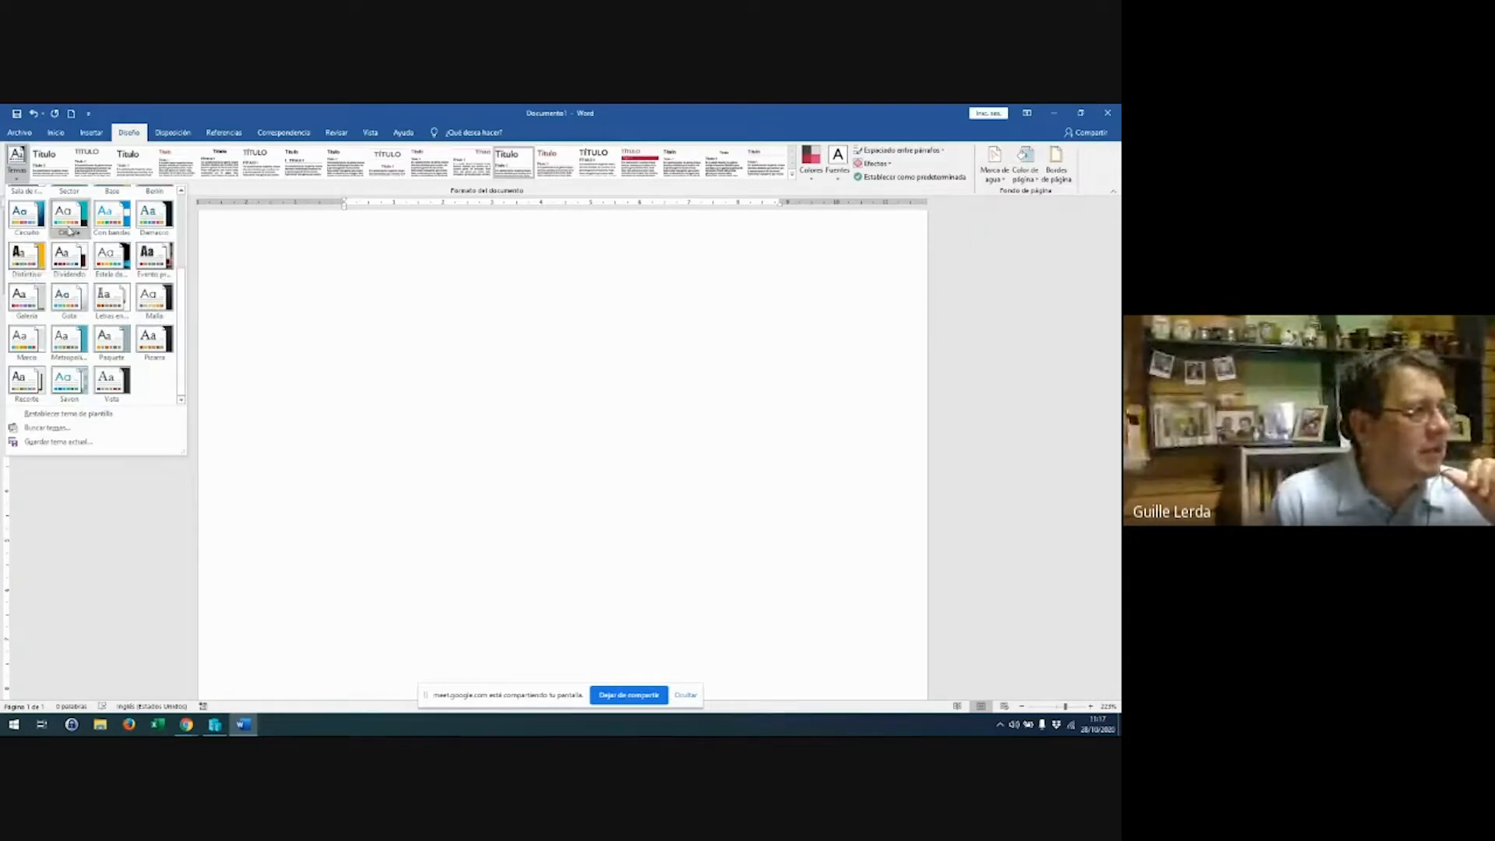
click(114, 224)
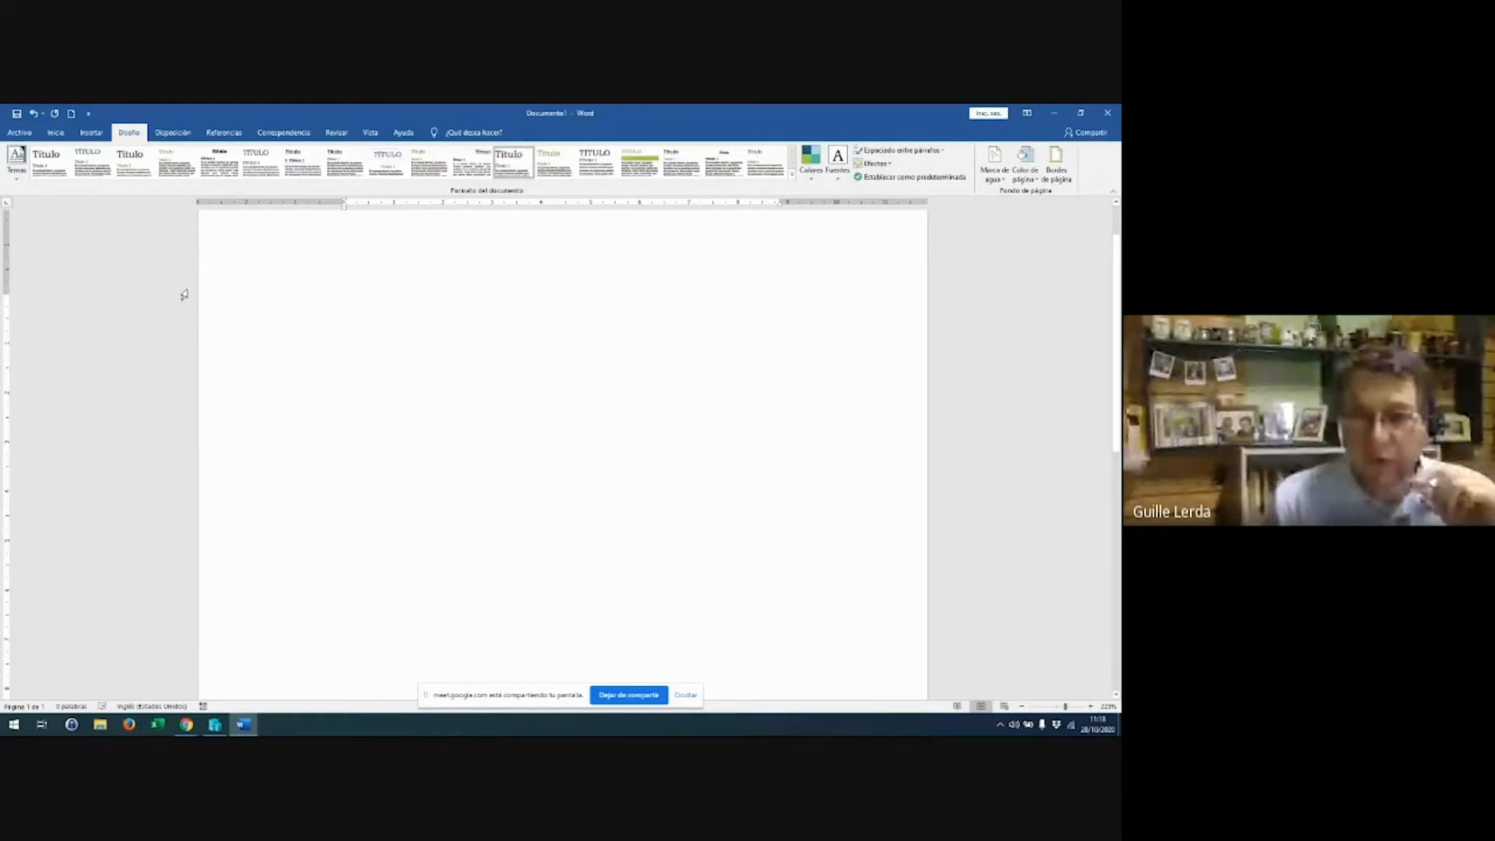
Apply the Azul cálido colour palette, then replace it with another palette from Colores
click(810, 172)
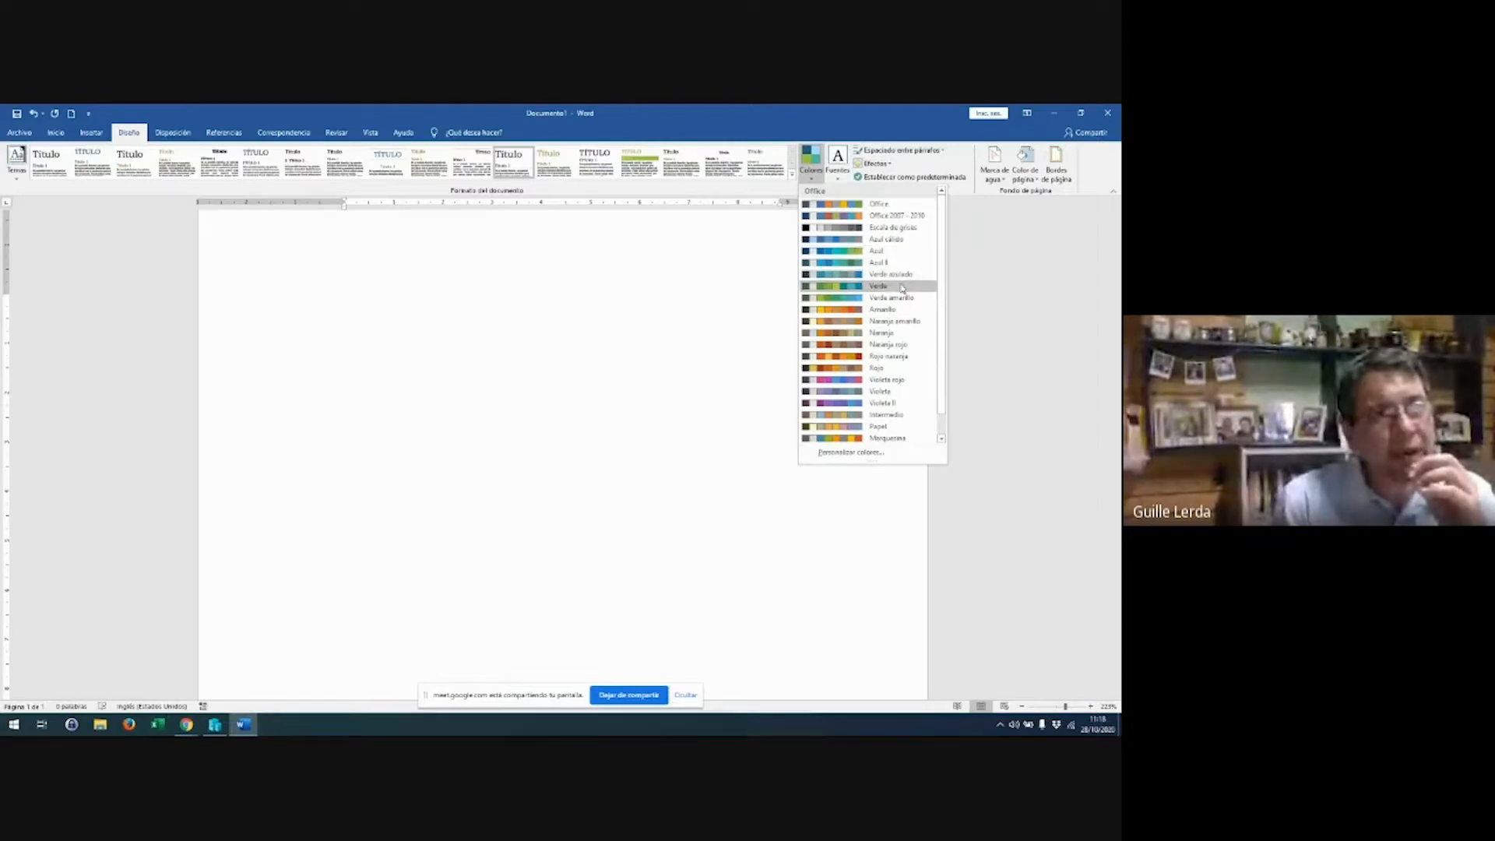
click(904, 241)
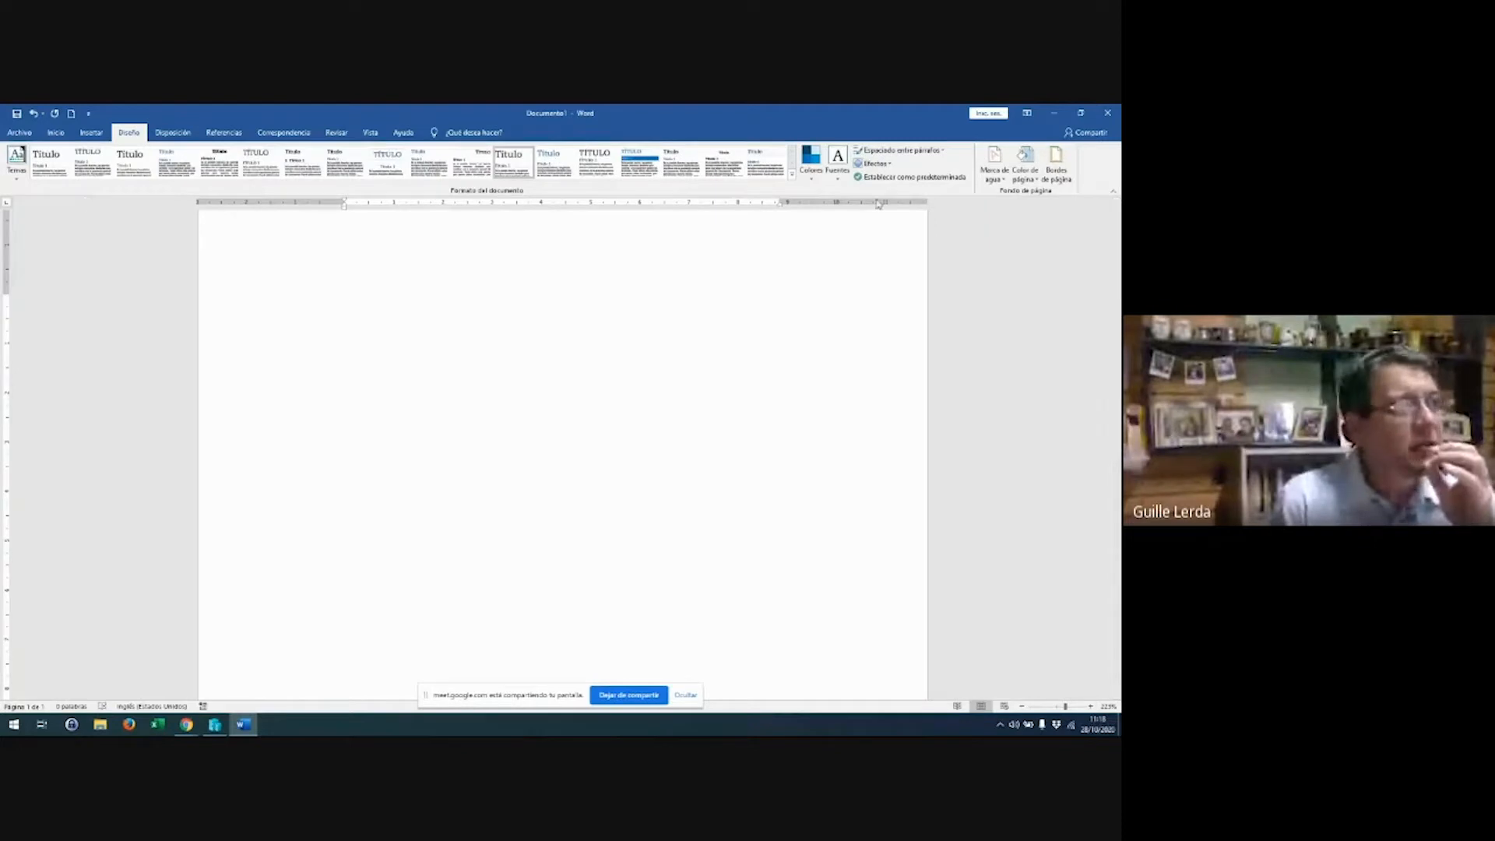
click(816, 184)
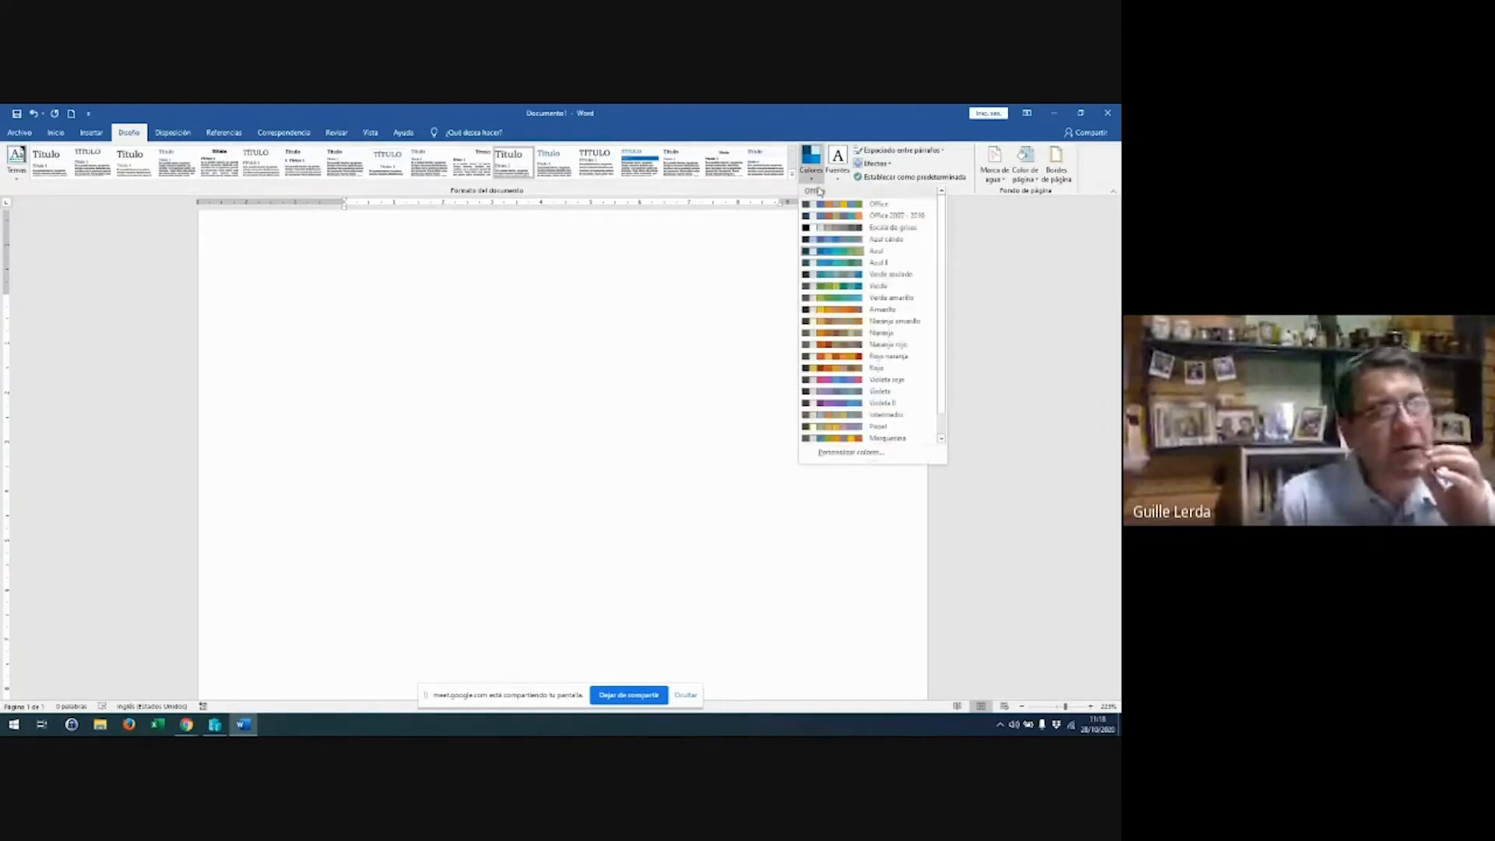
click(880, 206)
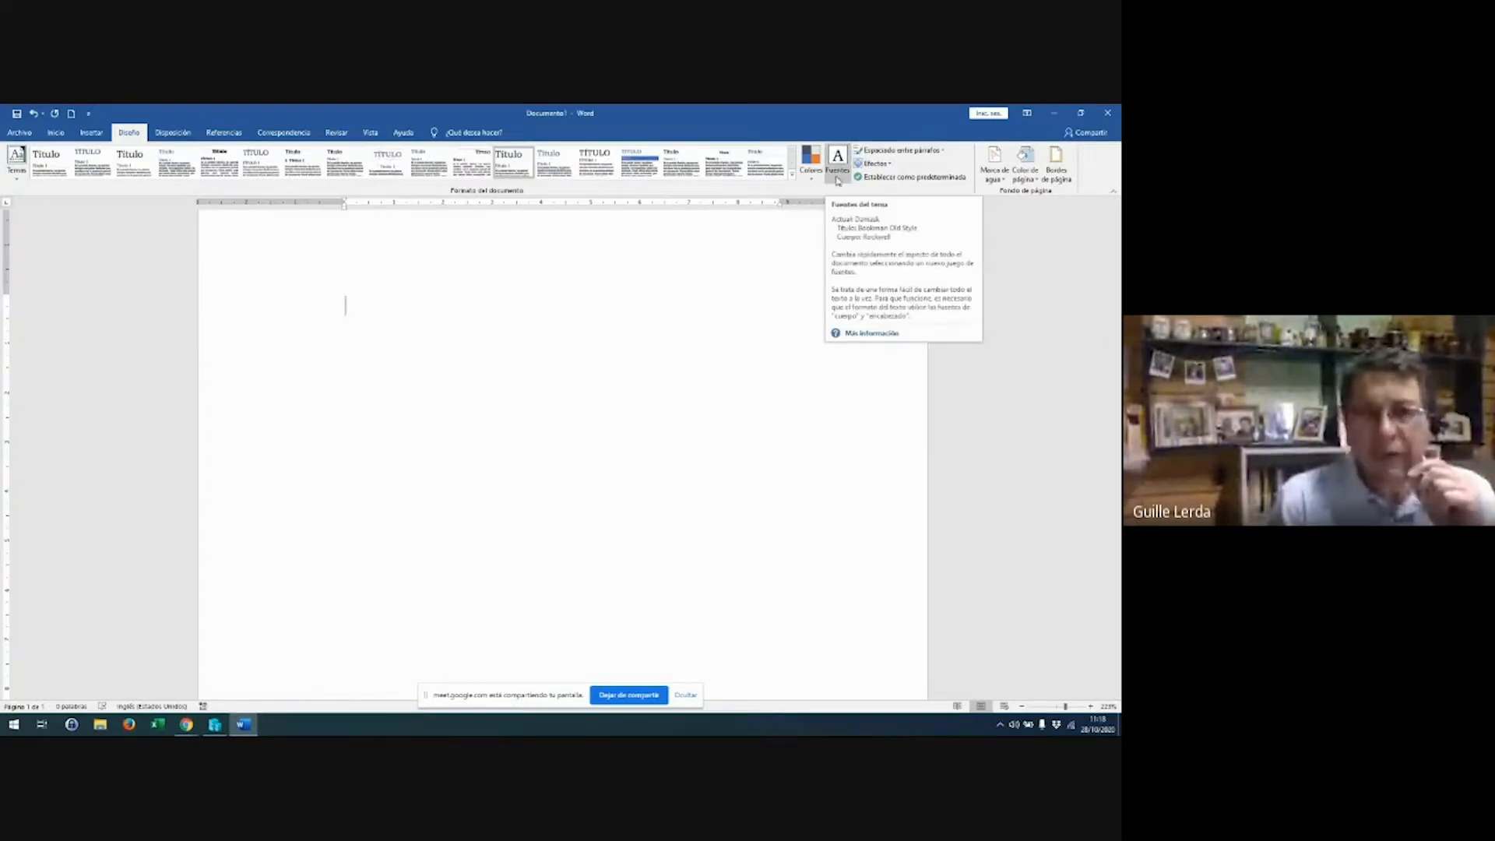
click(838, 171)
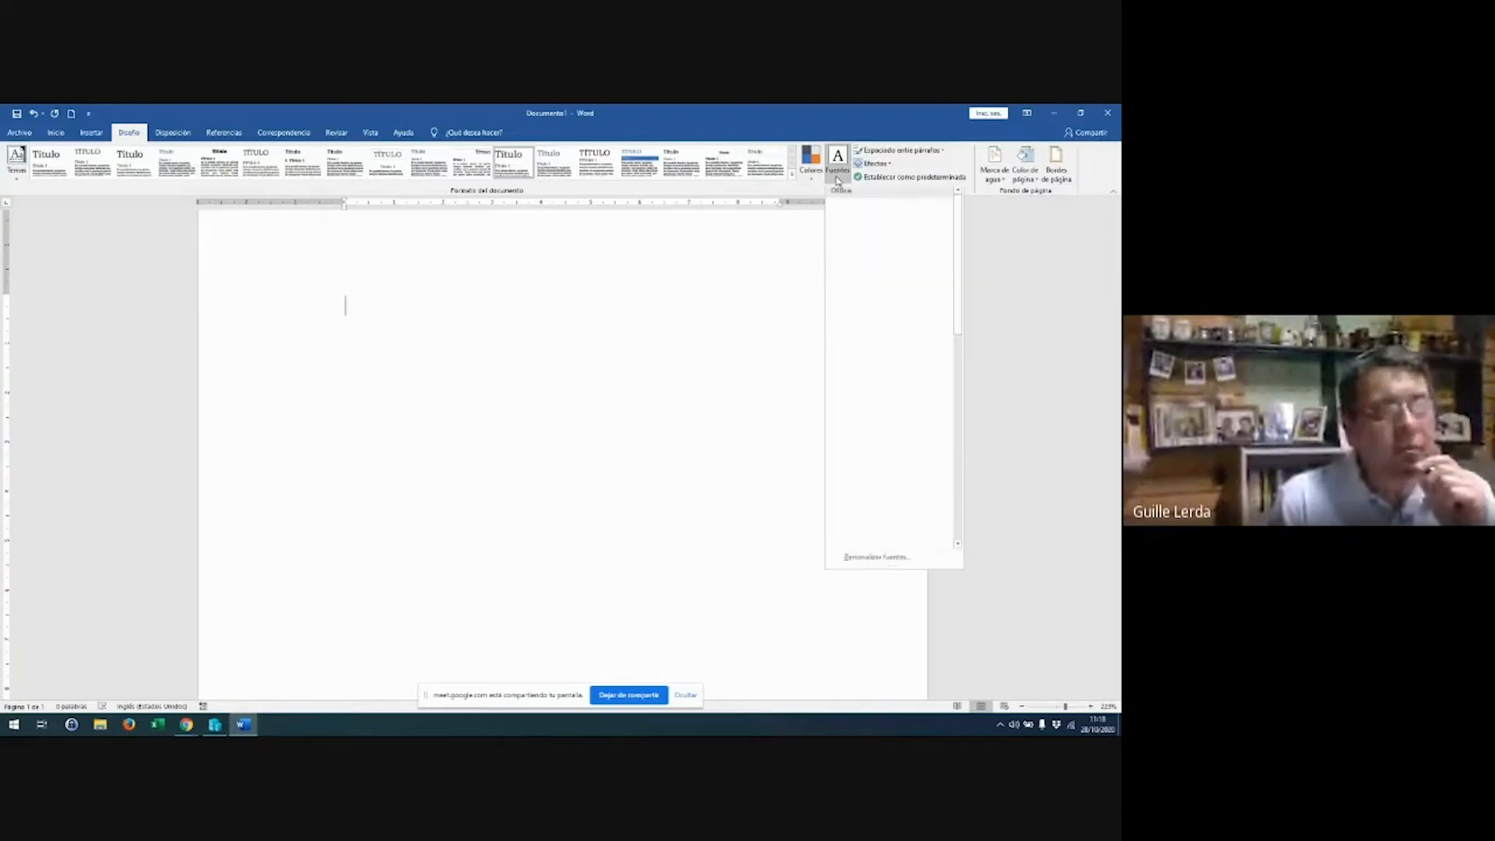
click(838, 175)
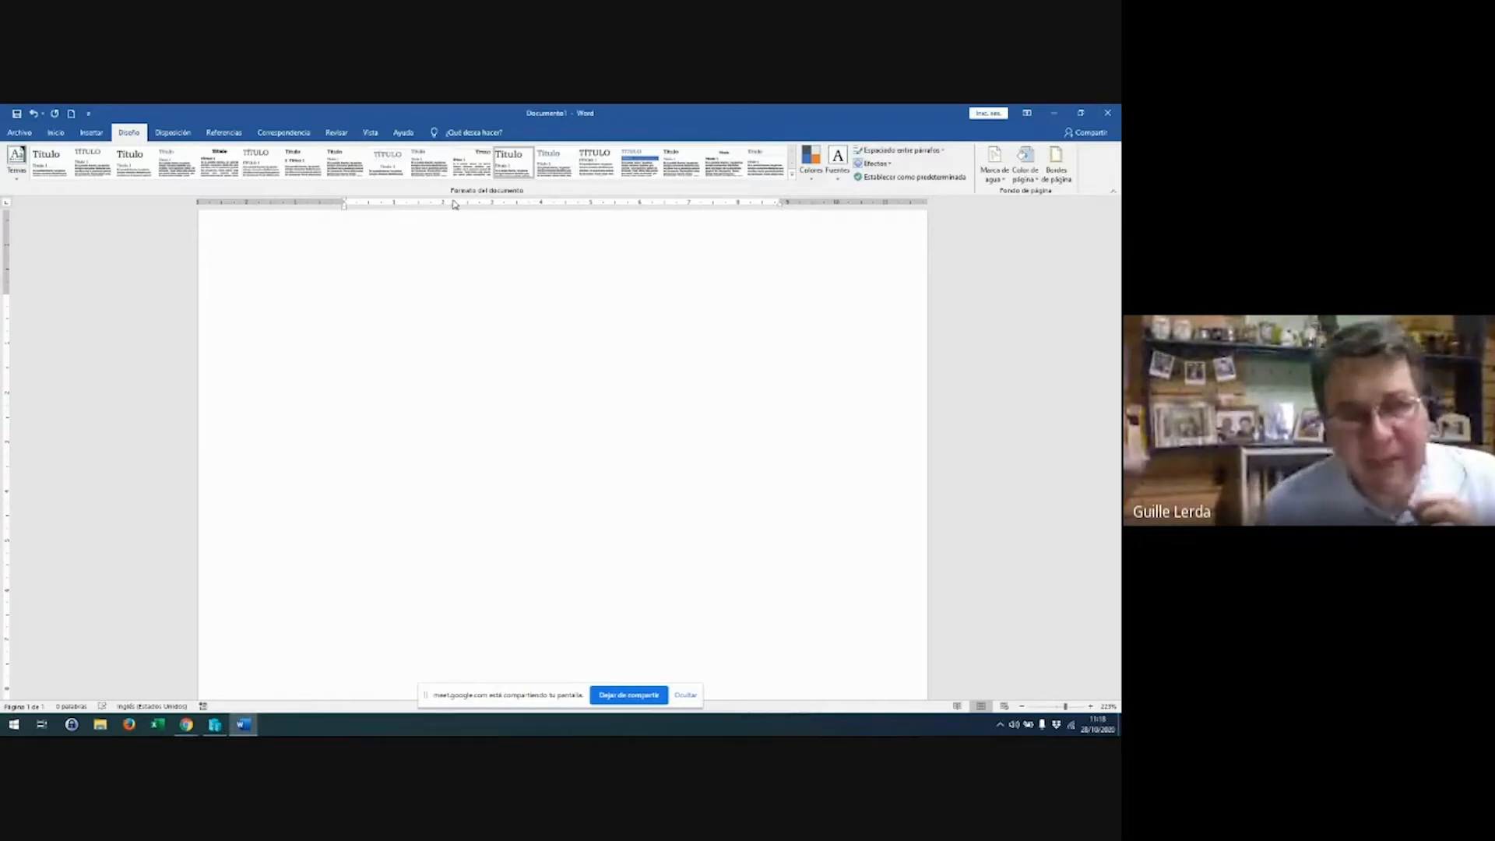
click(23, 132)
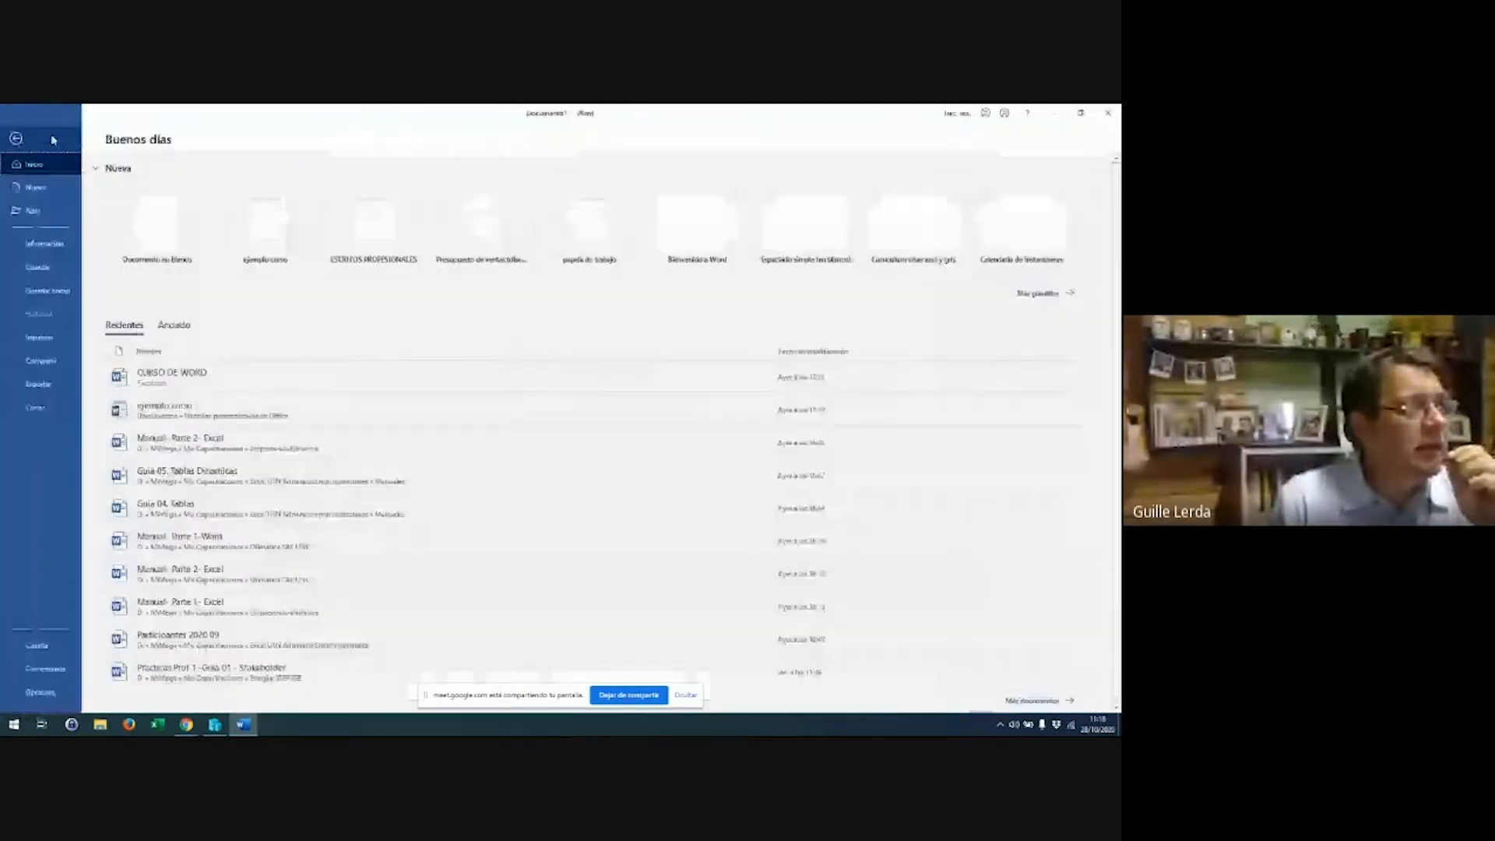
click(17, 138)
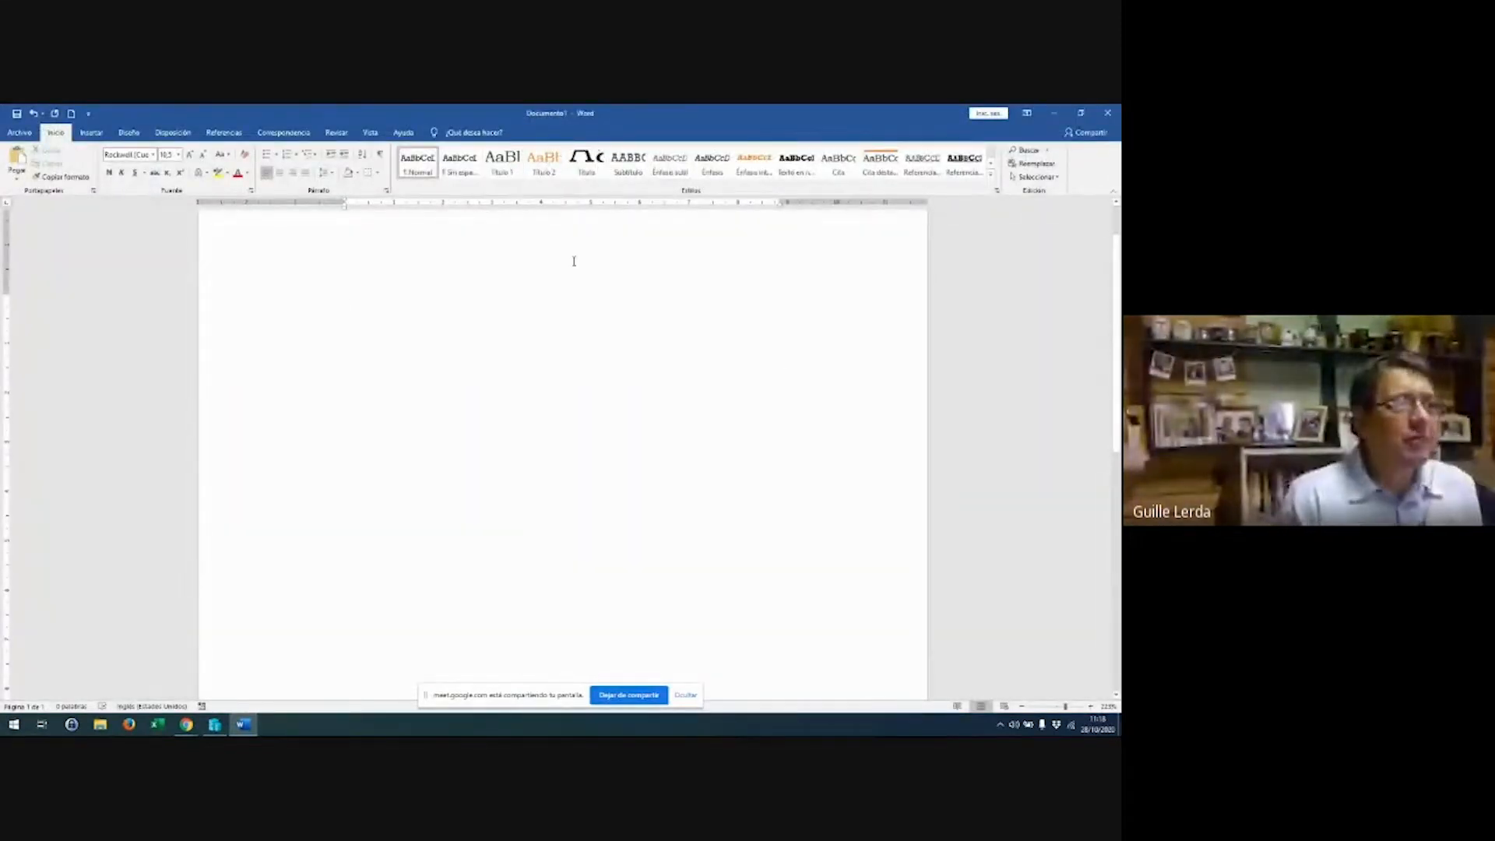
Type 'TITULO' in the Título style and add the line 'Capacitacion de word' below
click(586, 161)
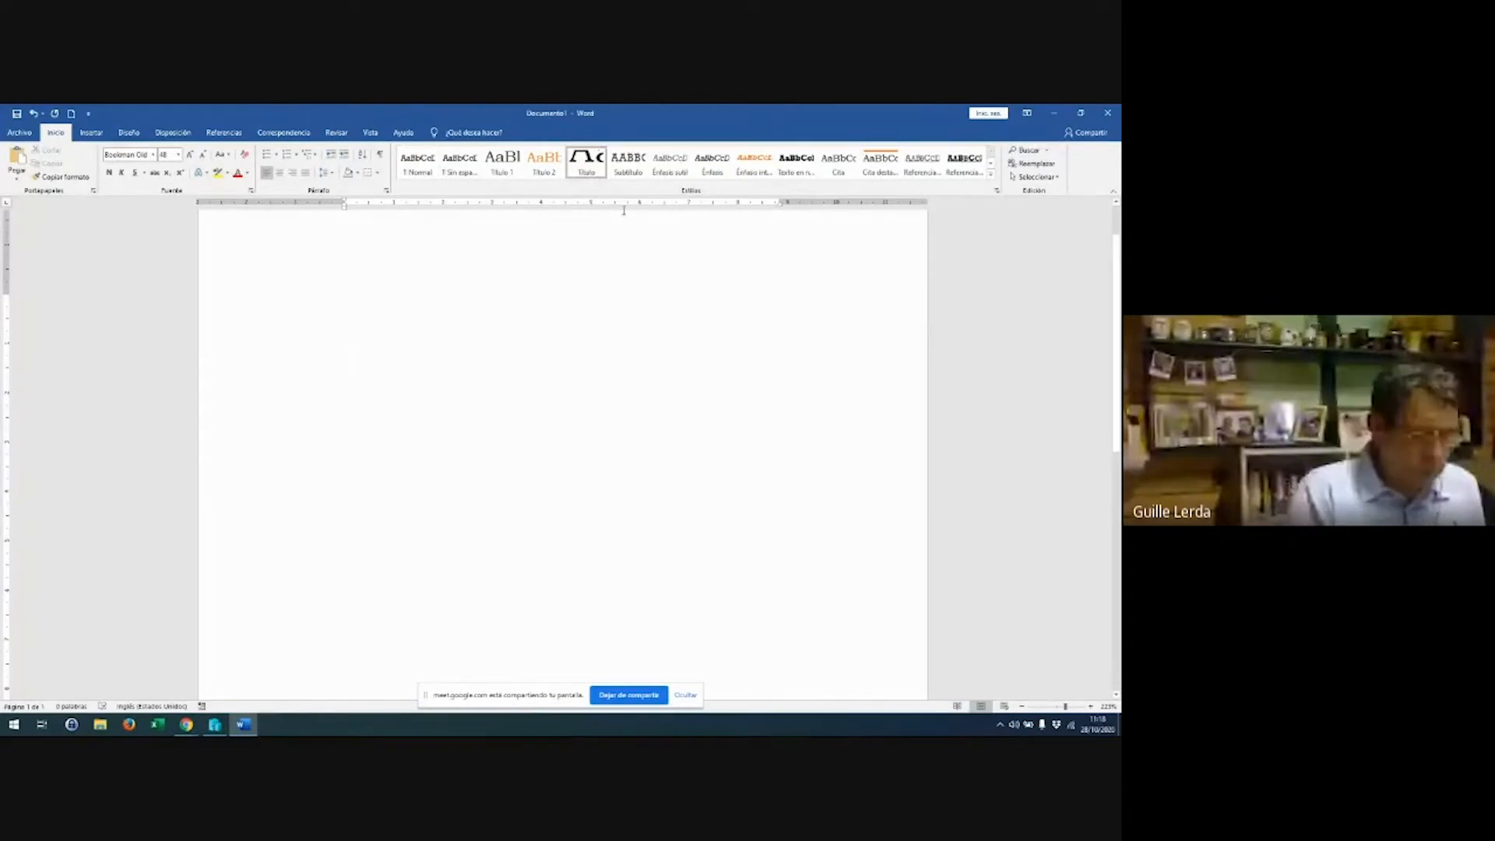
text(titu)
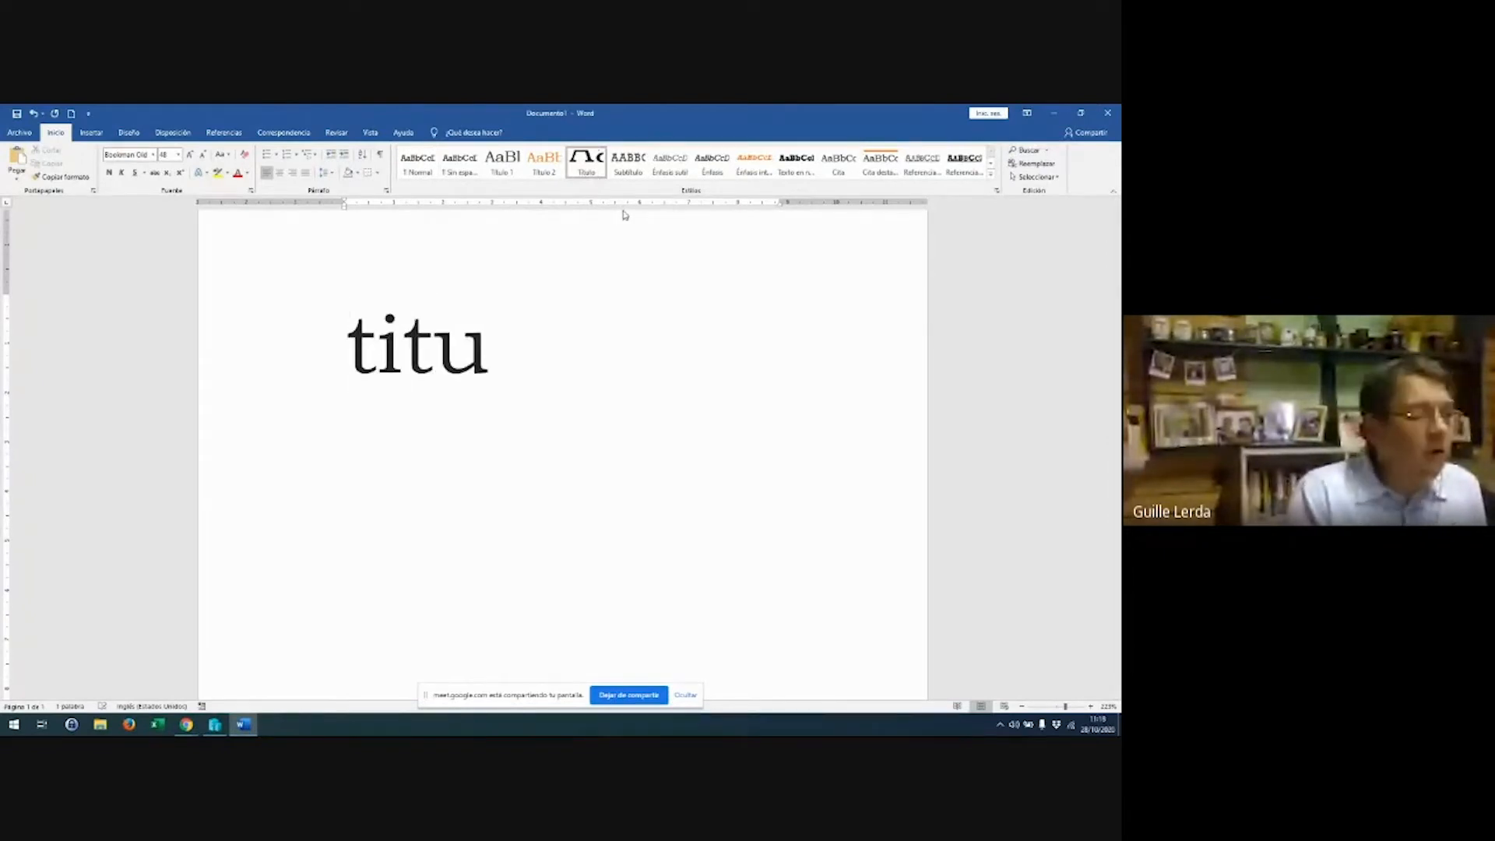
key(BackSpace)
key(BackSpace)
key(BackSpace)
key(BackSpace)
text(TIT)
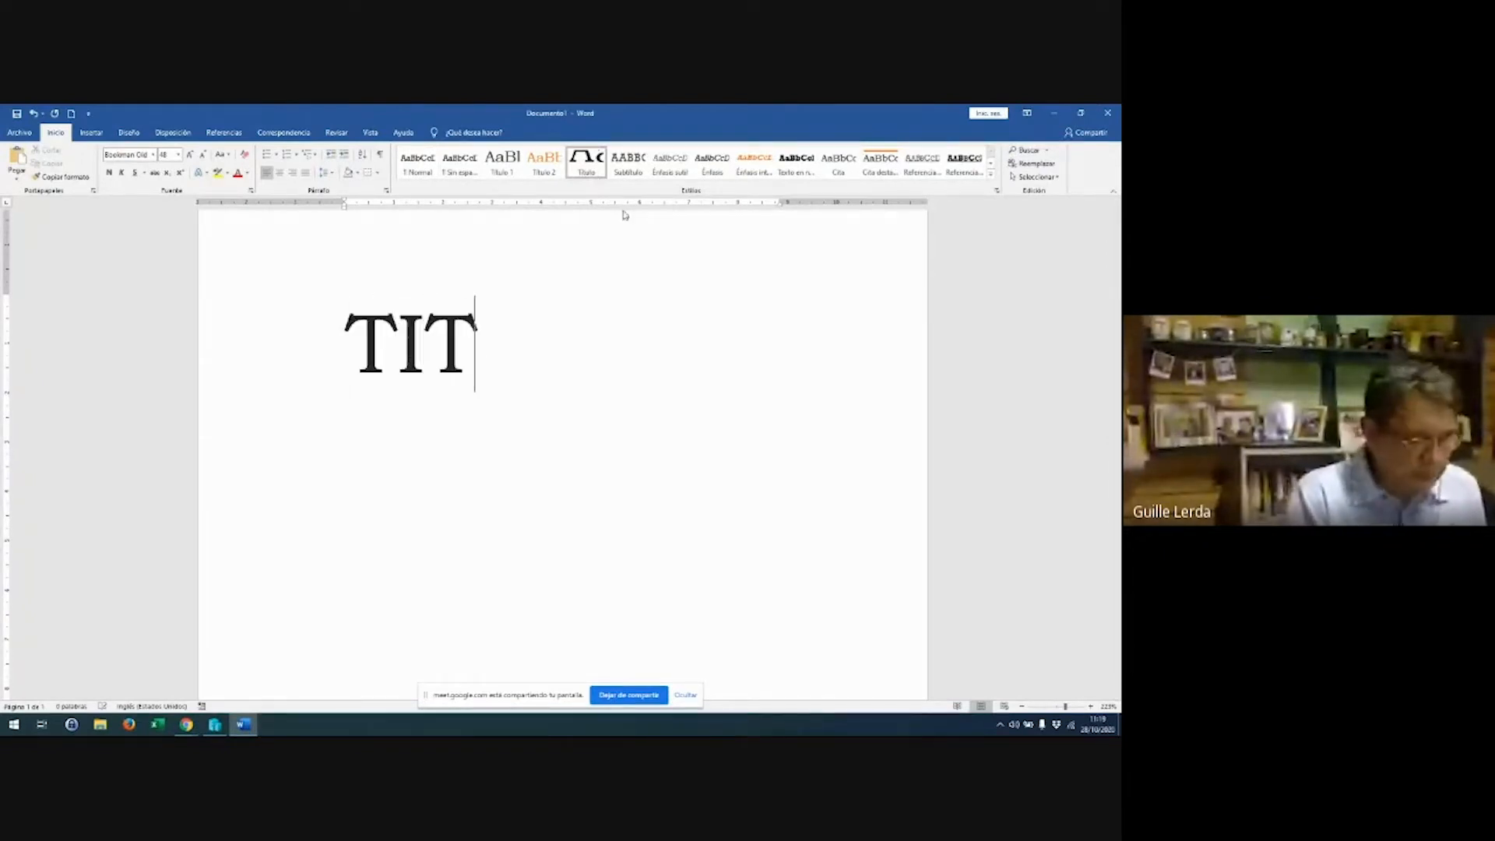
text(ULO)
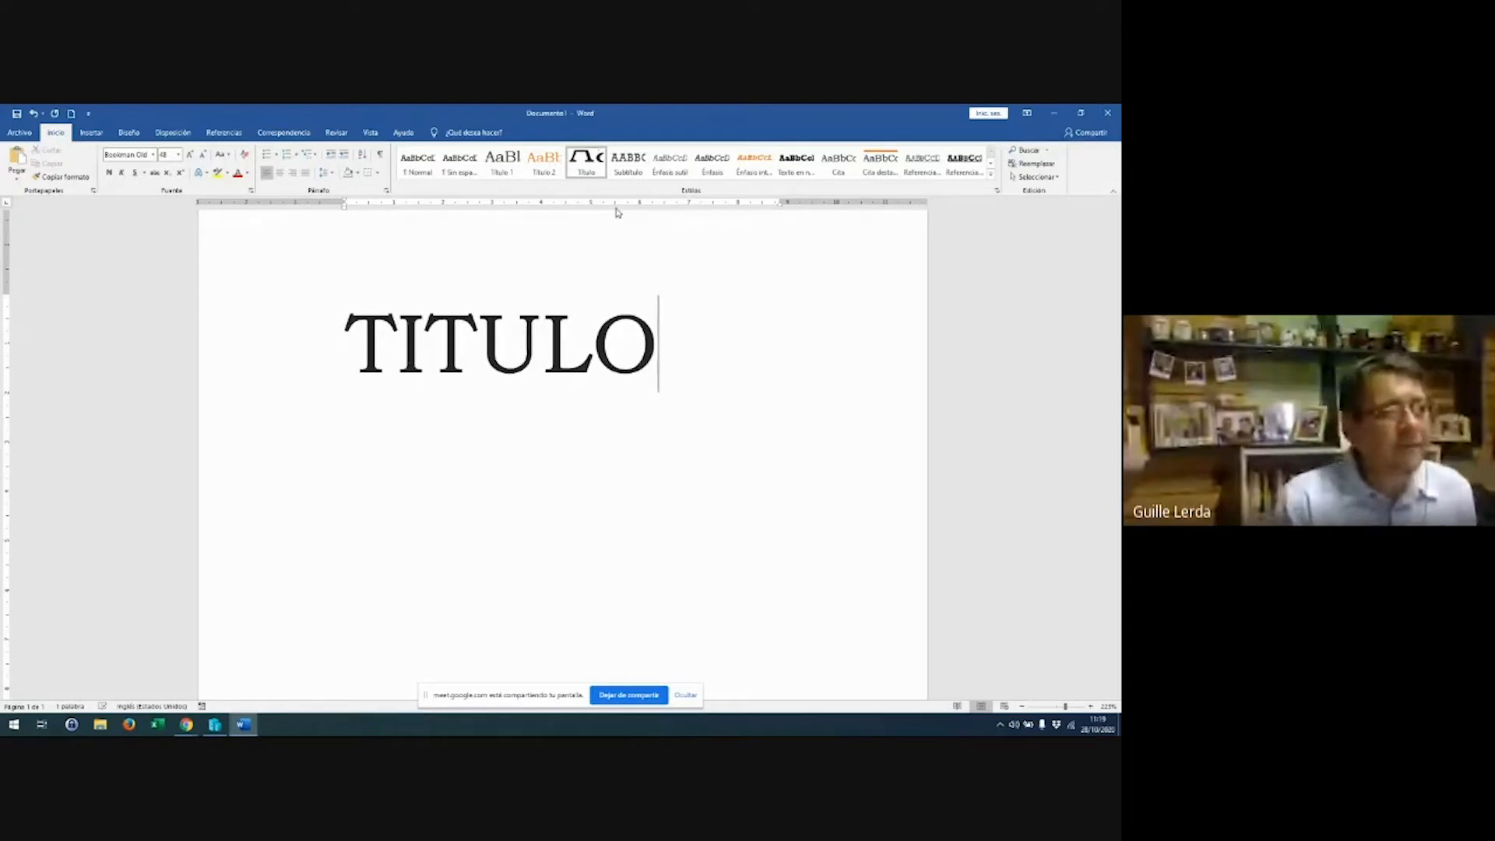
scroll(604, 288, down, 3)
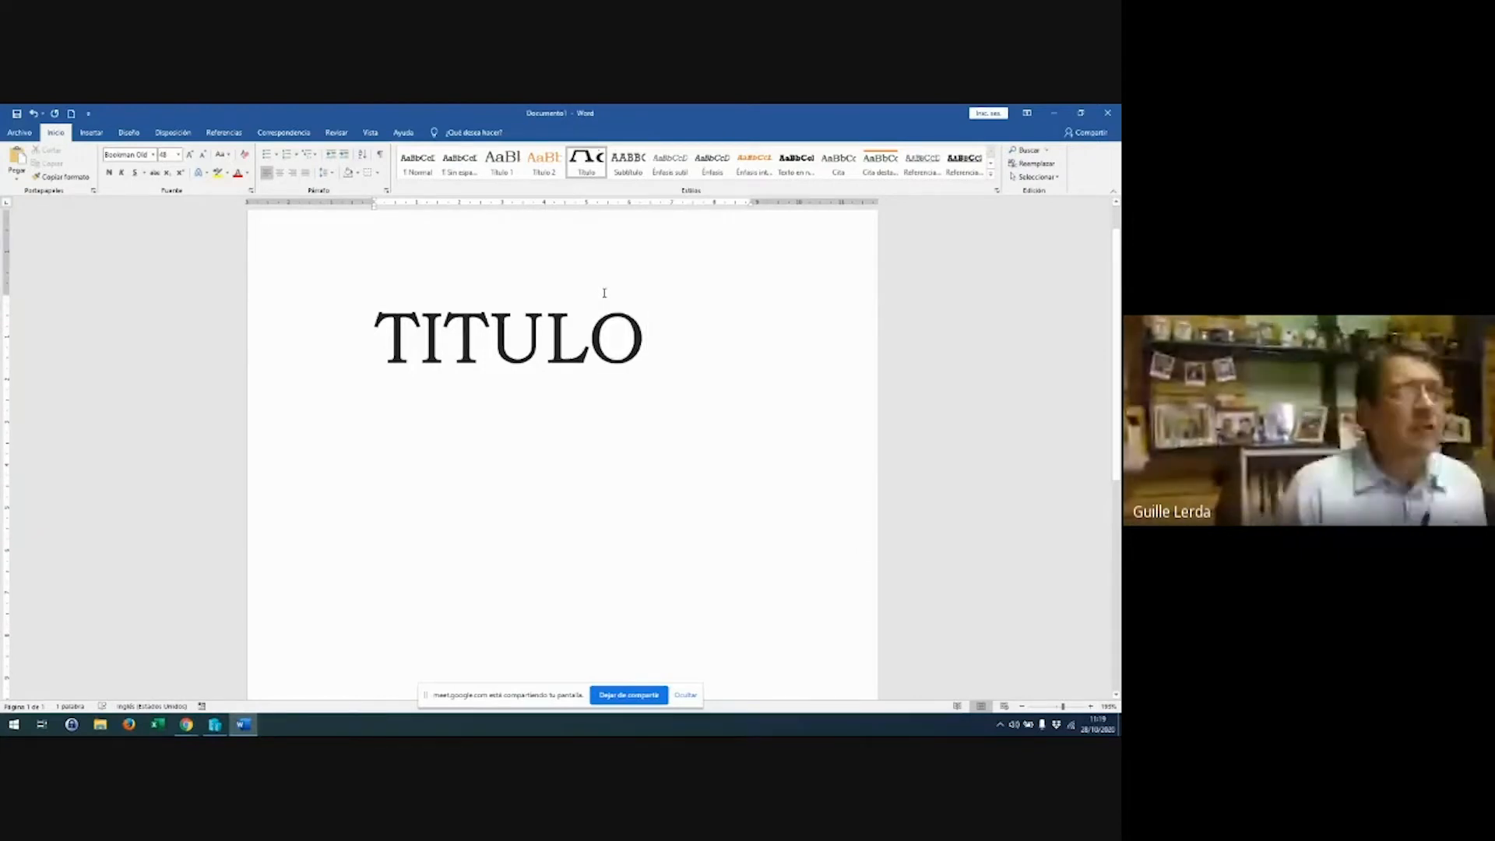
key(Return)
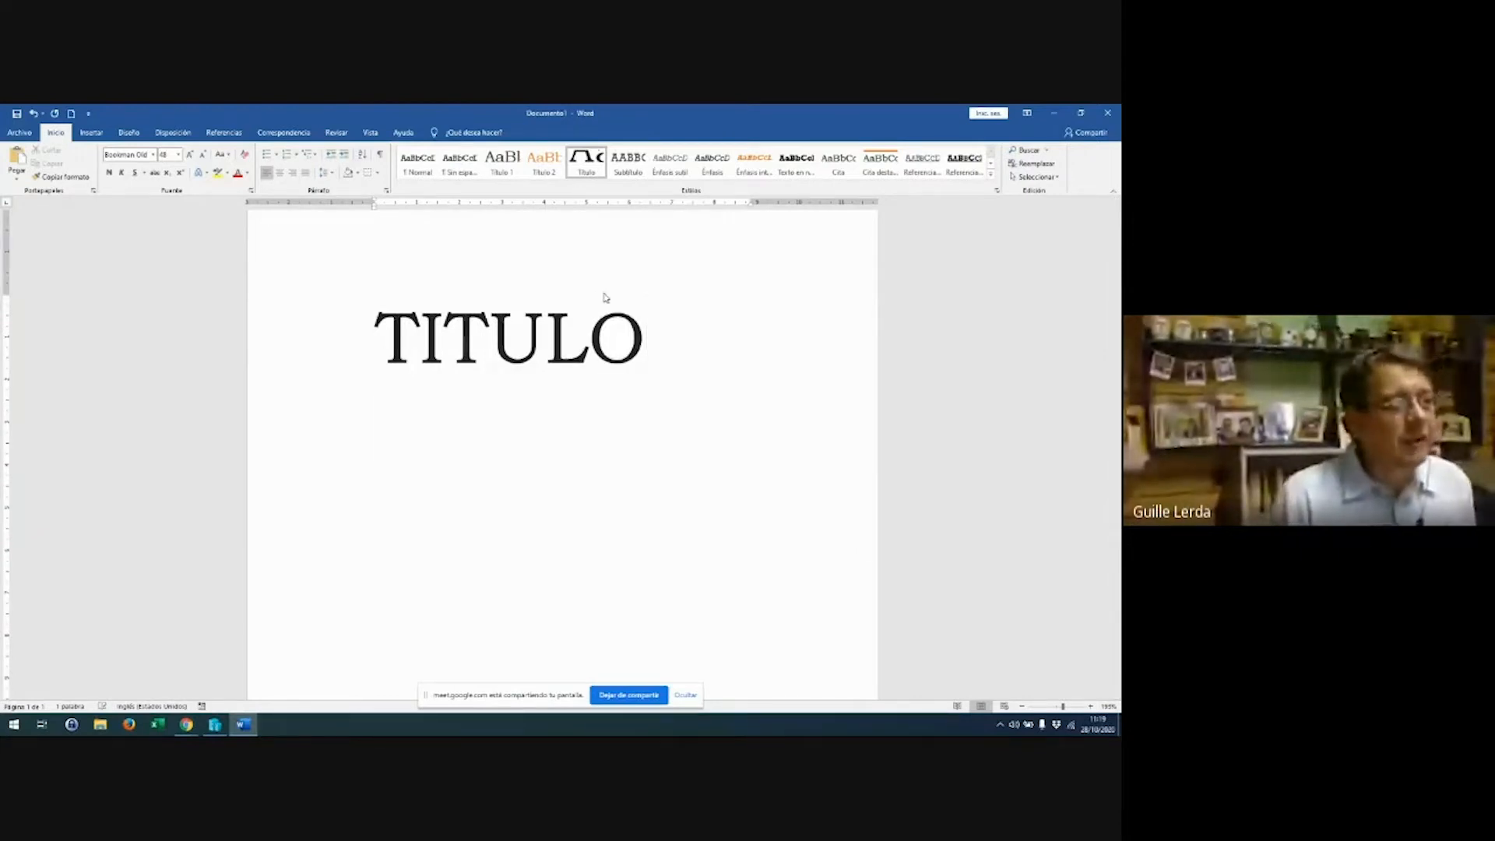
text(Capaci)
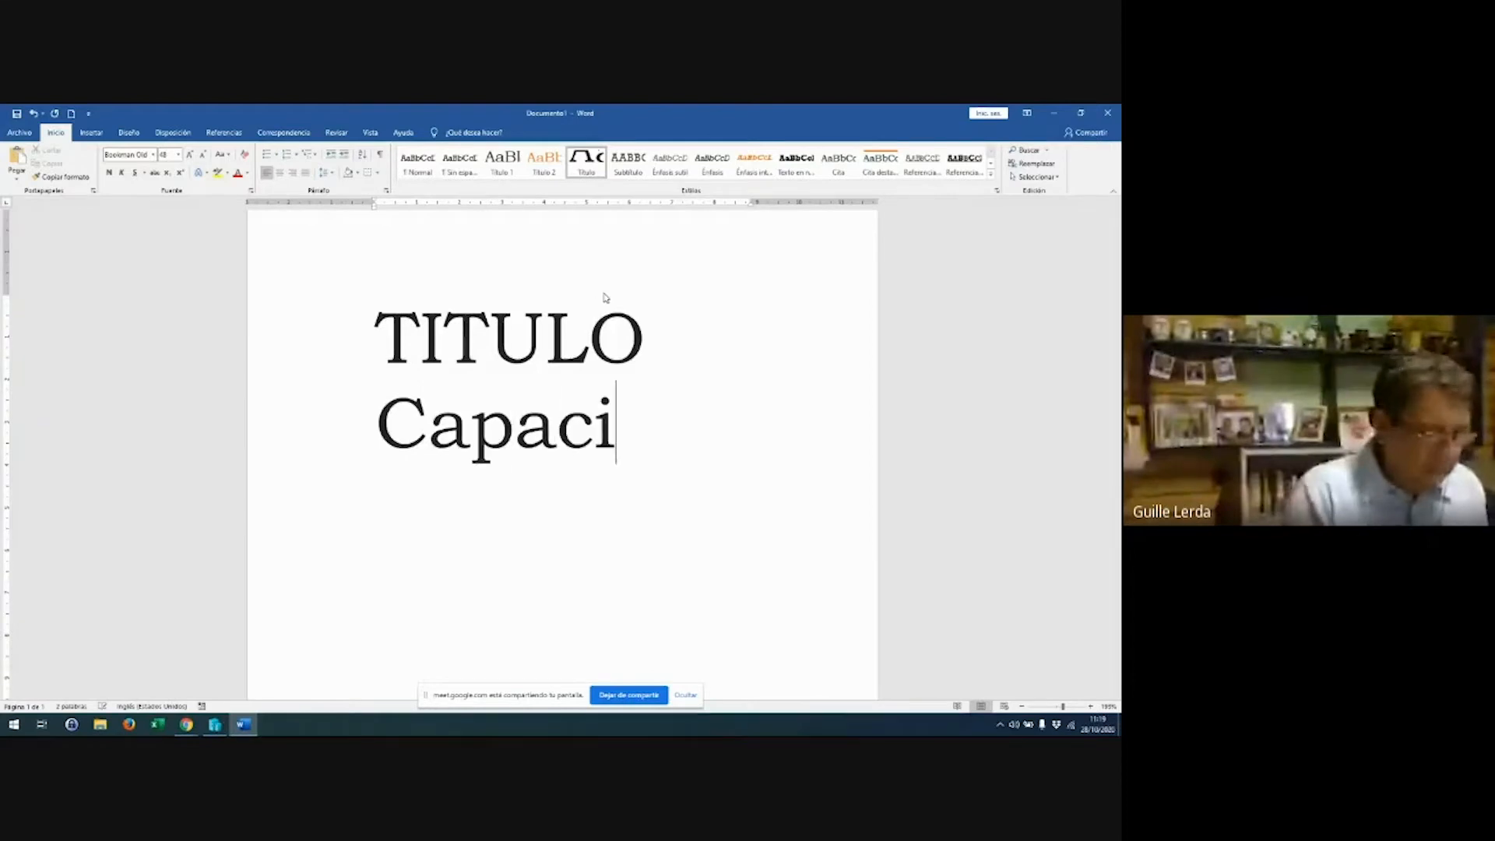
text(tacion de word)
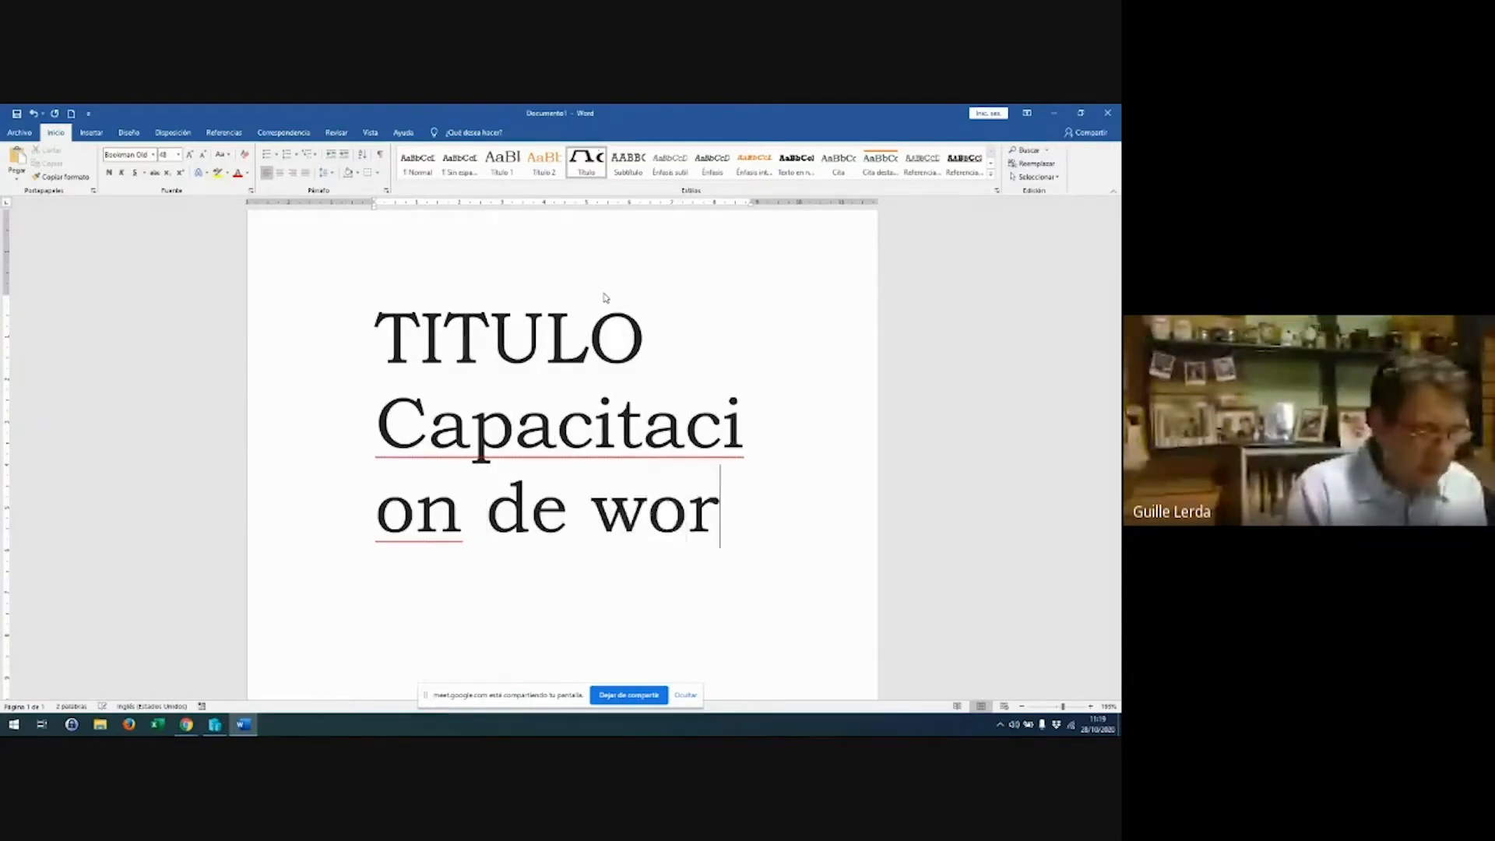
Select 'Capacitacion de word' and style it as a Título 1 heading
key(Home)
key(Up)
key(Up)
key(shift+Down)
key(shift+Down)
key(shift+Down)
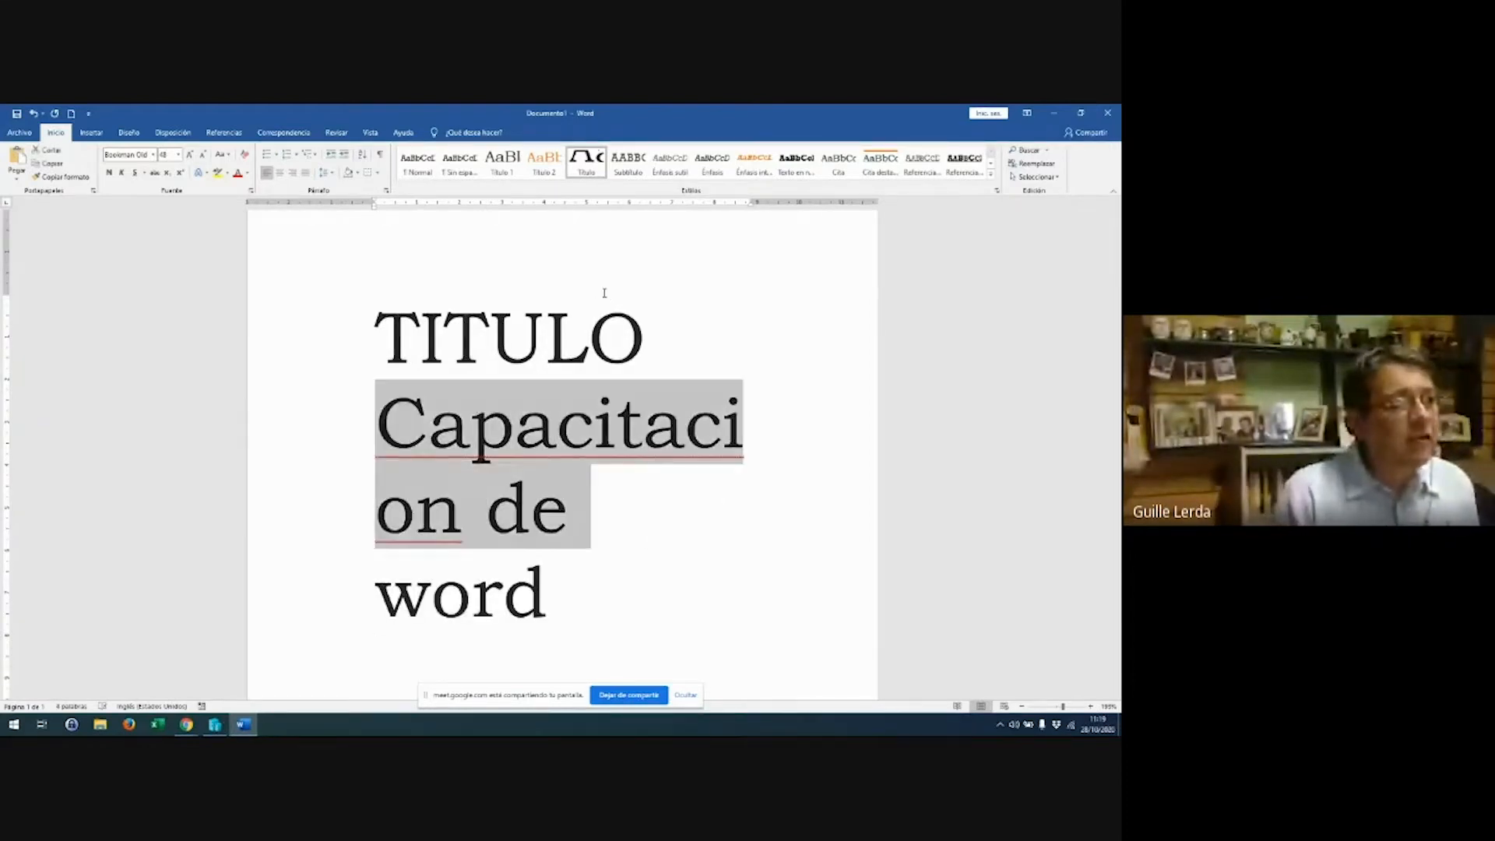
click(503, 165)
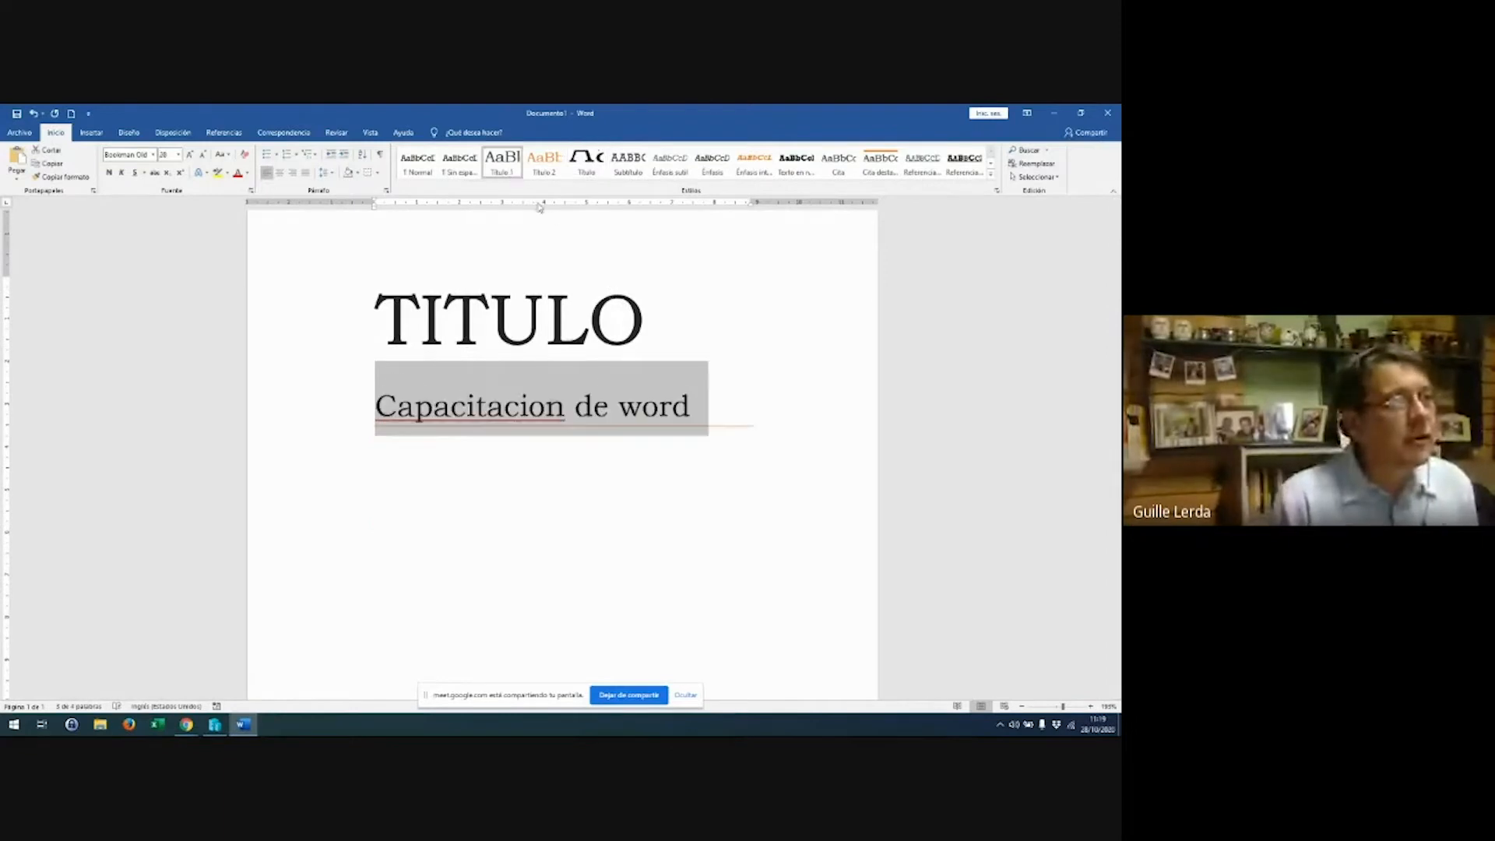
Start a new Título 2 paragraph after 'Capacitacion de word'
click(564, 459)
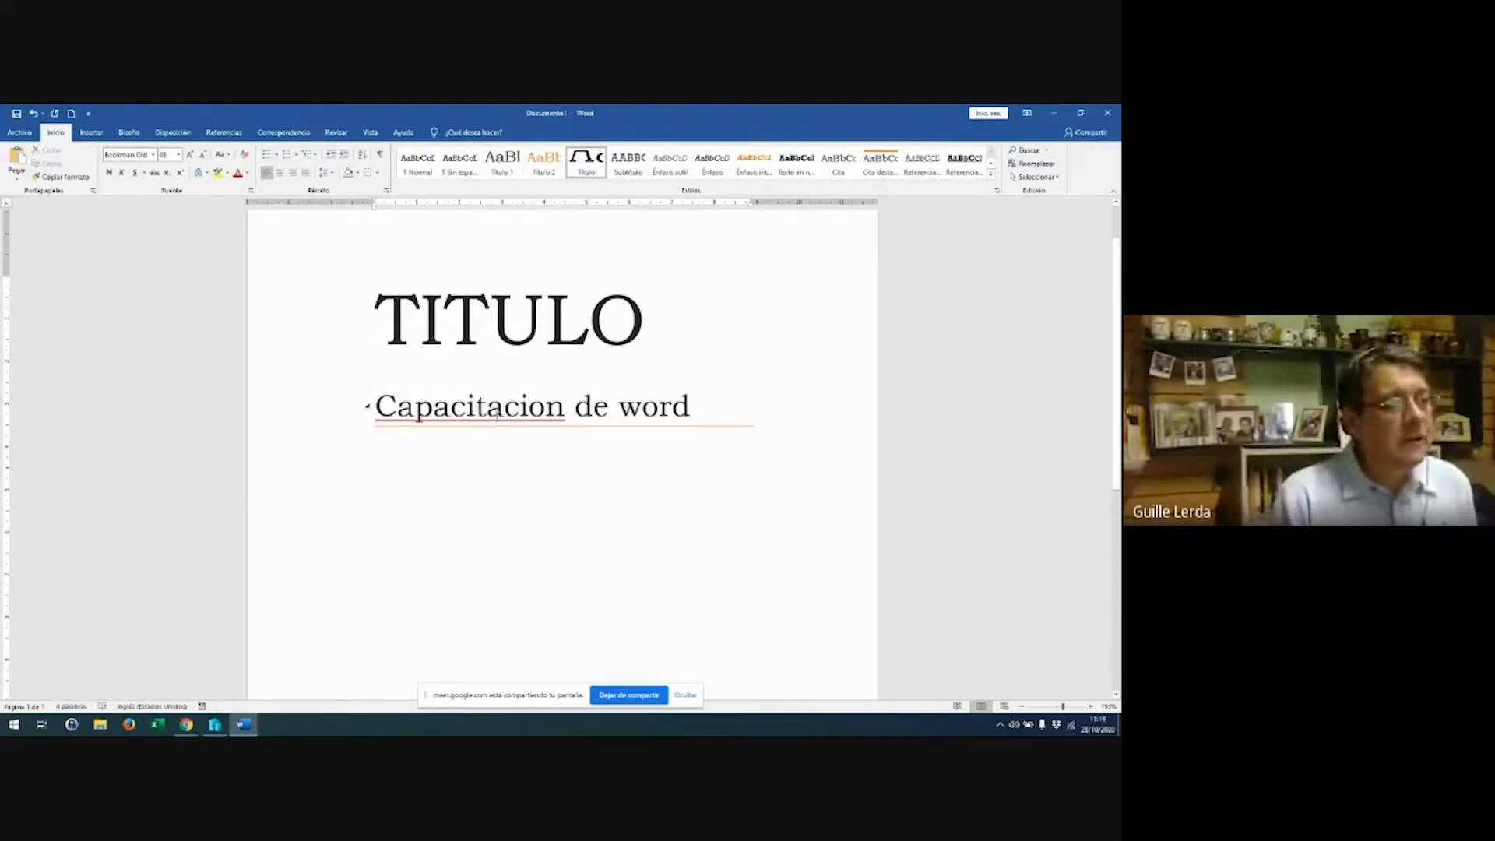
right_click(499, 415)
key(Escape)
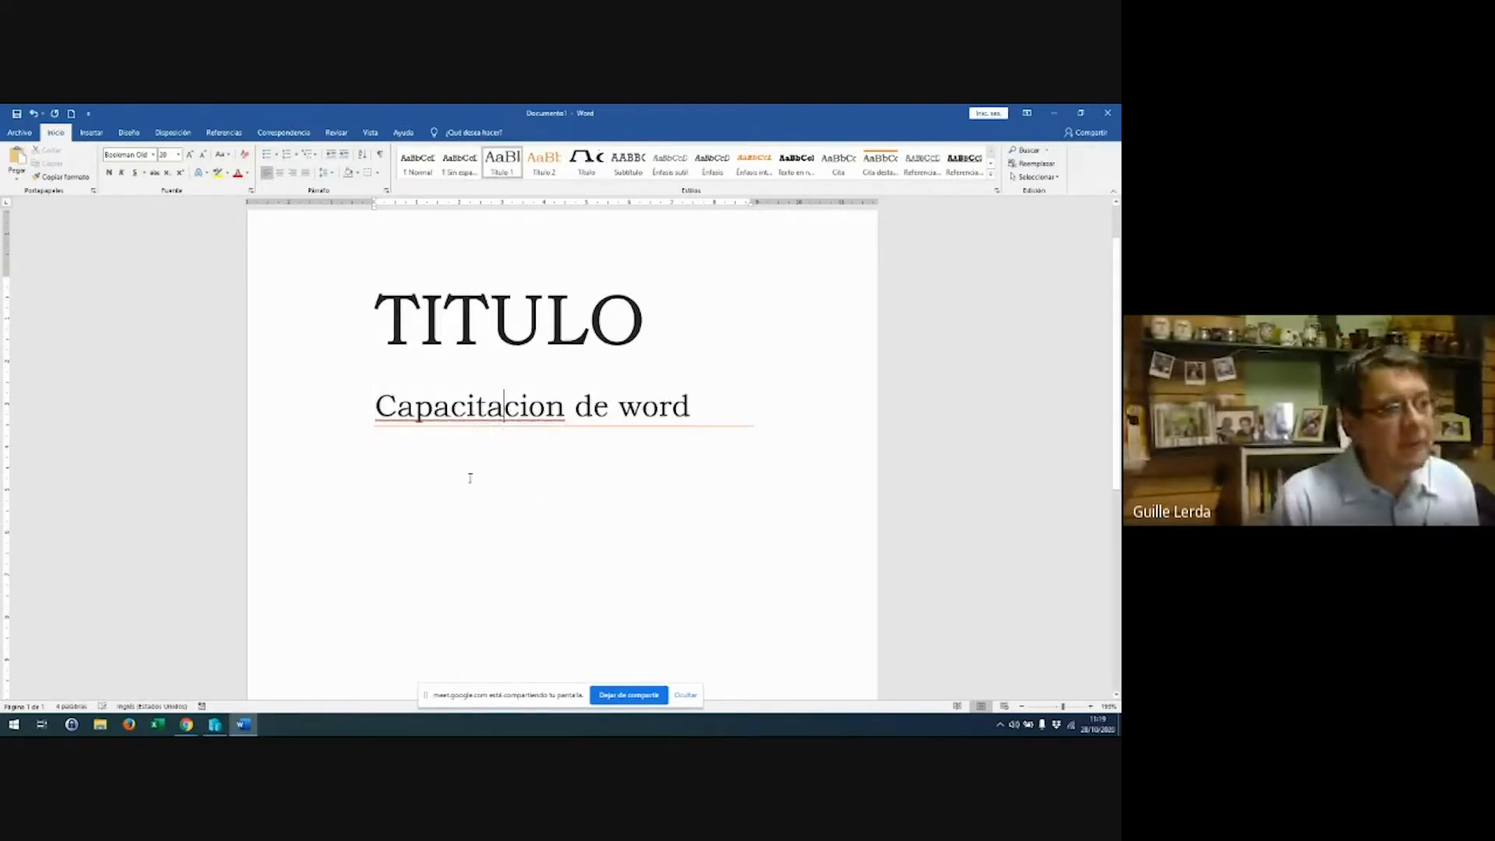
click(752, 406)
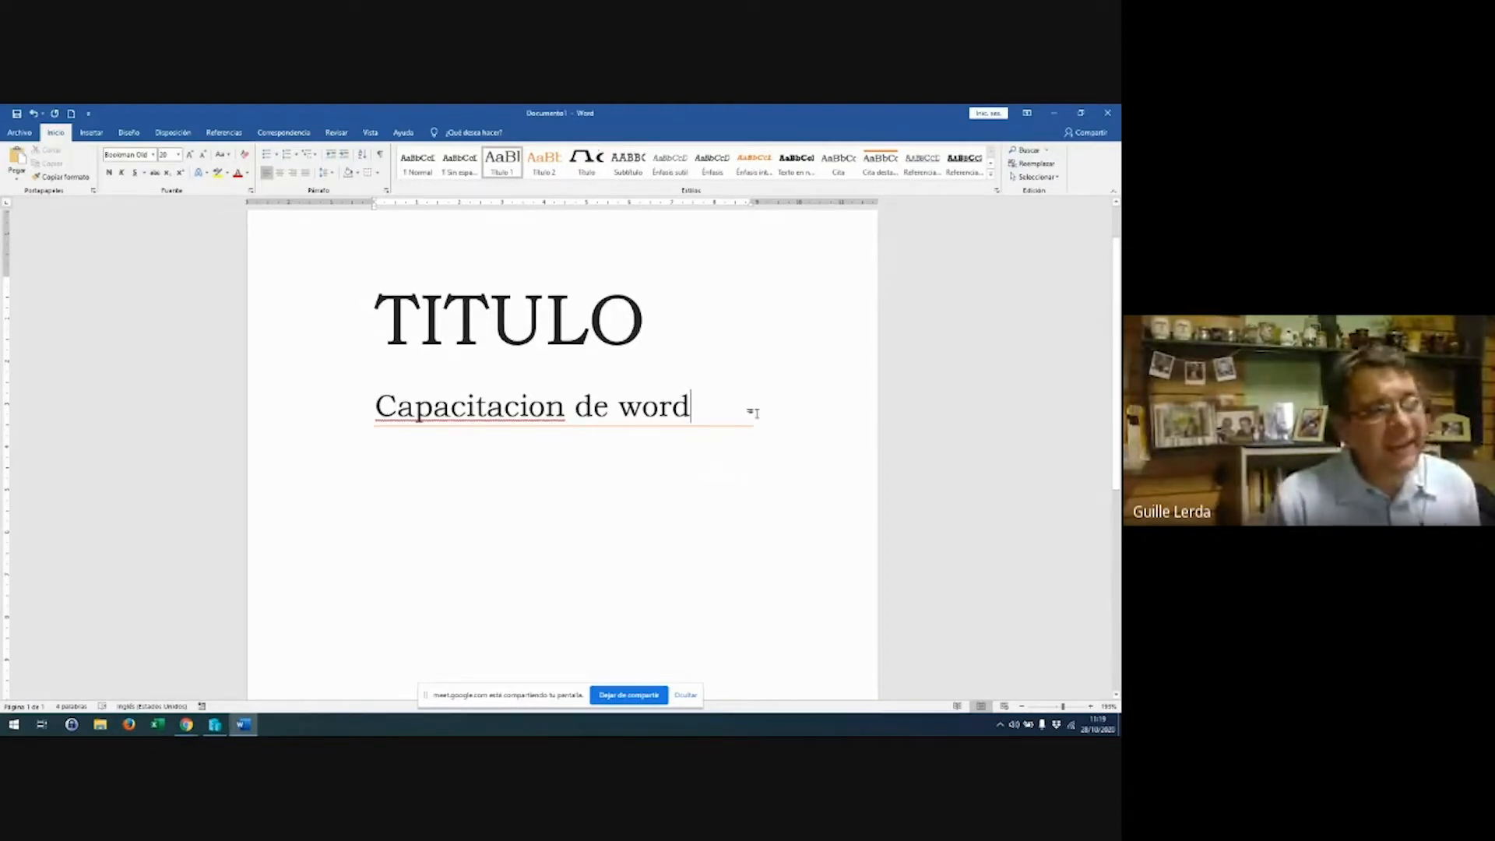
key(Return)
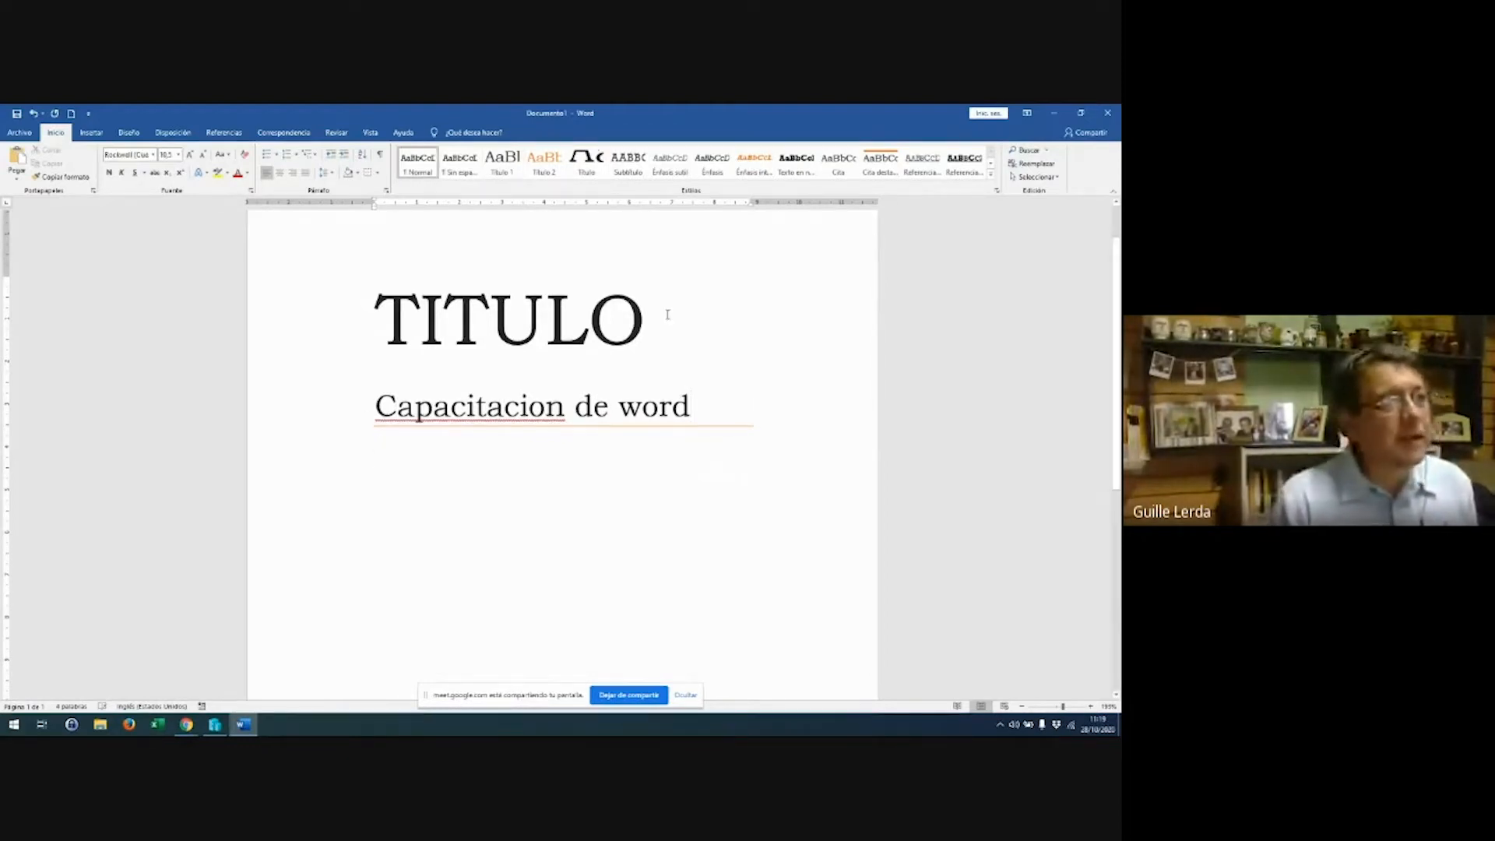
key(ctrl+alt+2)
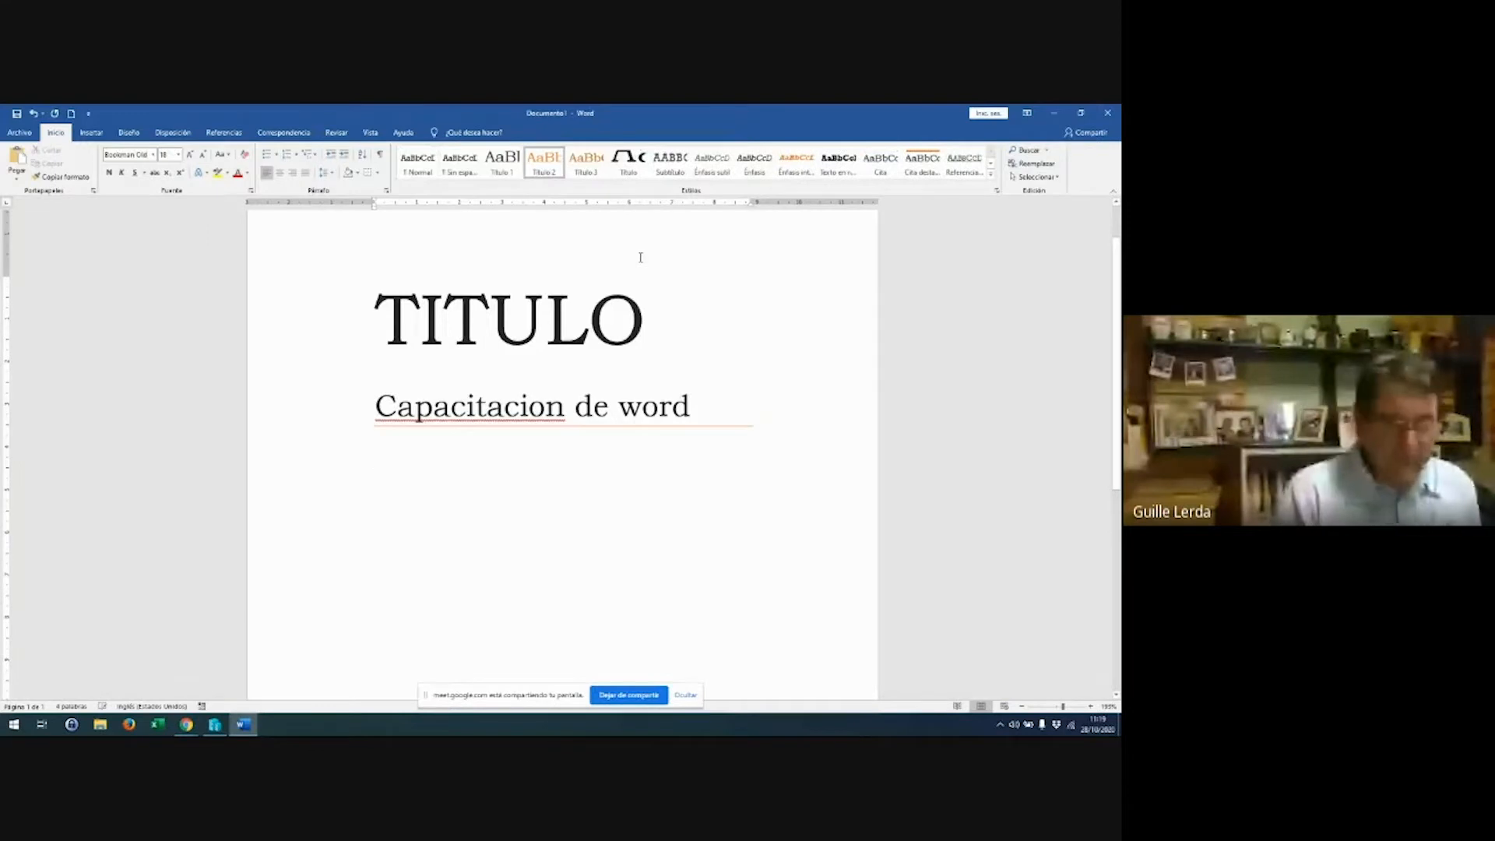
Type the heading text, correcting the misspelled attempts to 'CONCEPTOS'
text(SUBTIRULO)
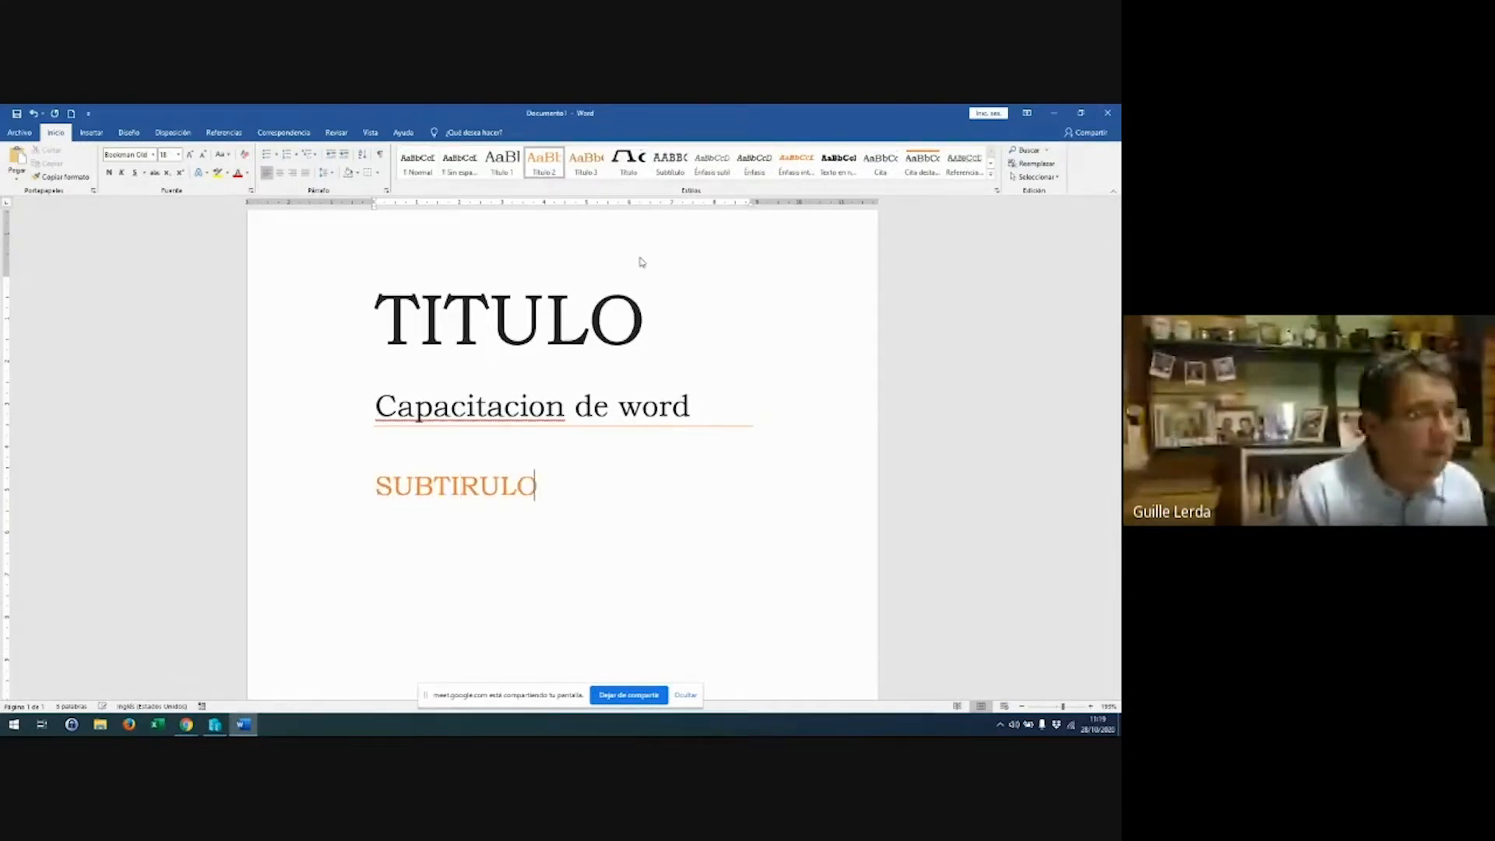
key(Home)
key(shift+End)
text(SU)
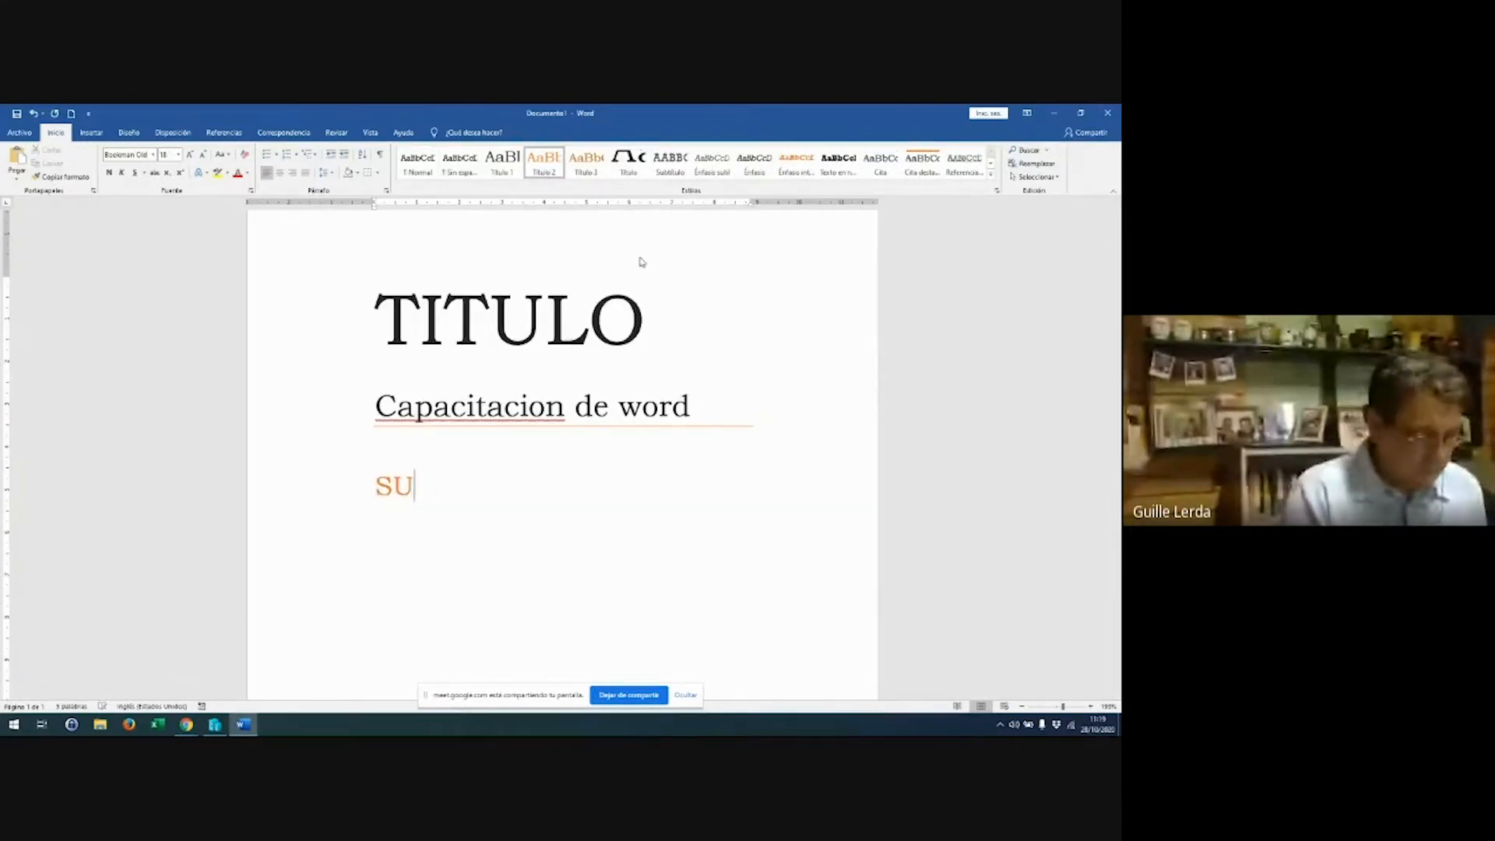
text(BT)
key(Home)
key(shift+End)
key(Delete)
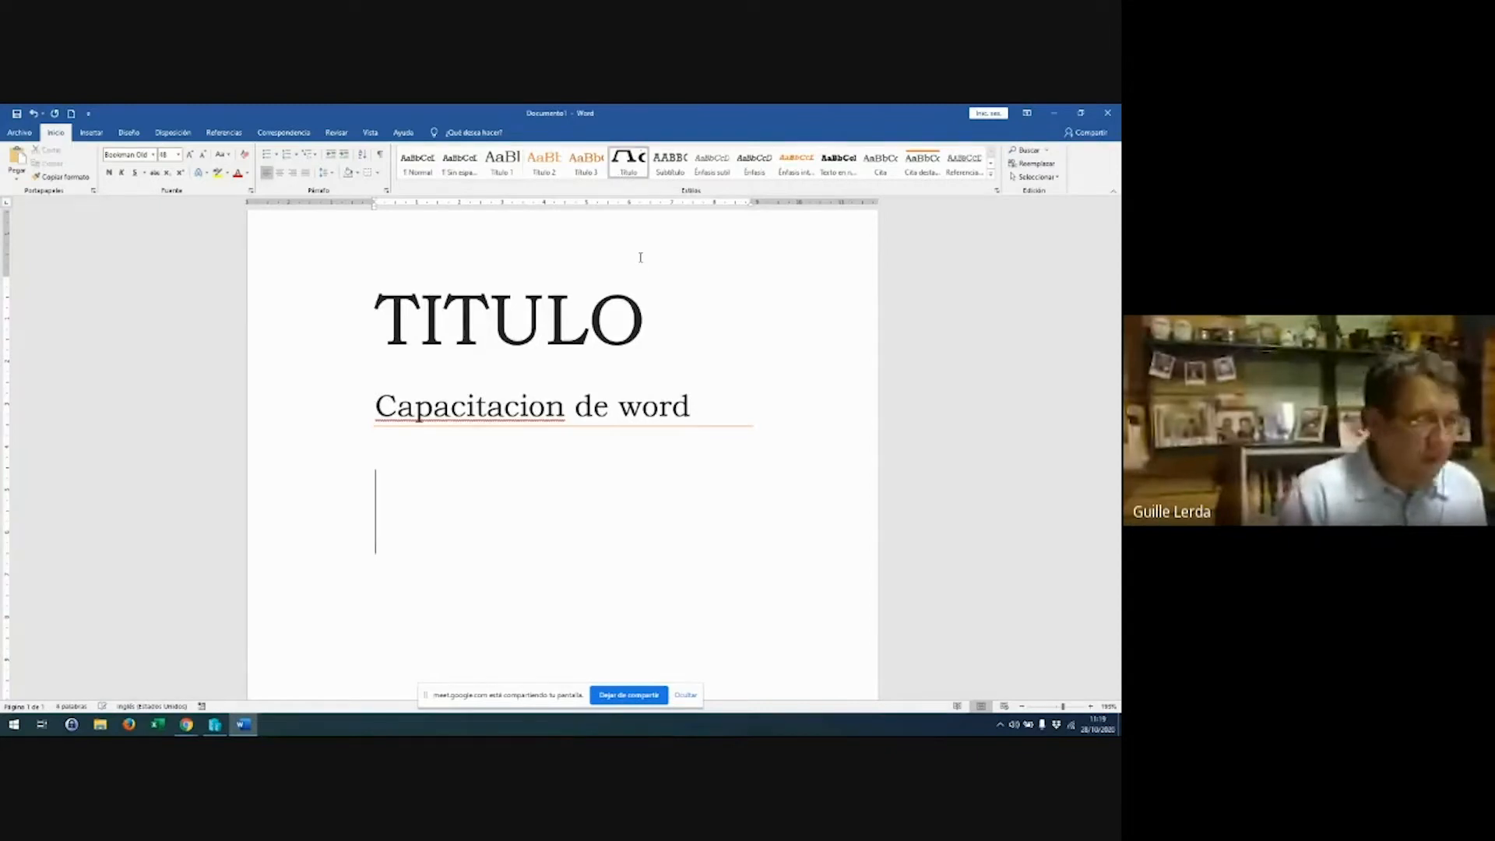
text(CONCEP)
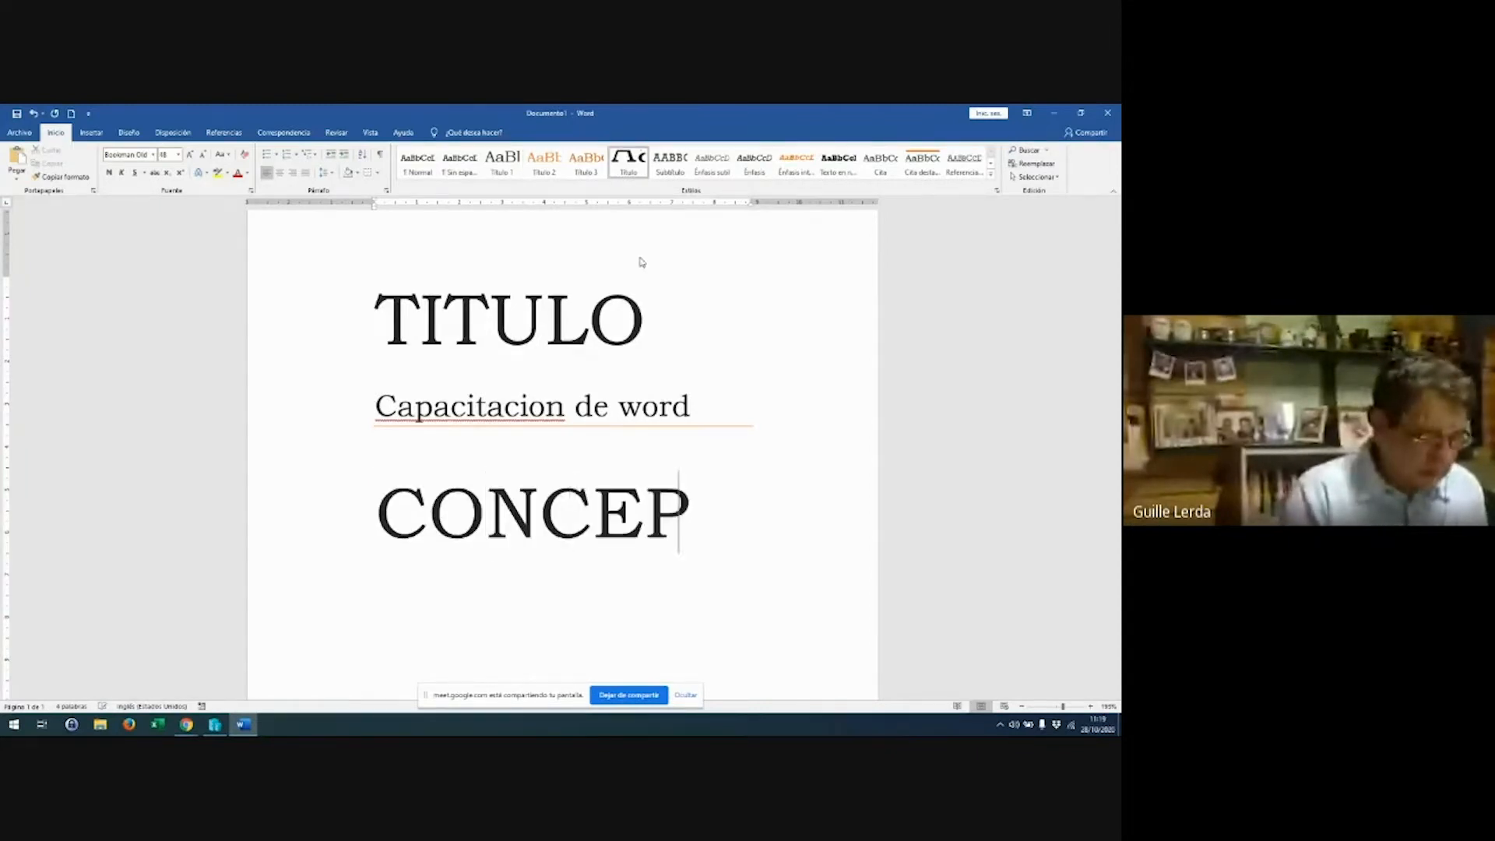
text(TOS)
Select 'CONCEPTOS' and restyle it as a Título 3 heading
key(Up)
key(Home)
key(shift+Down)
key(shift+Down)
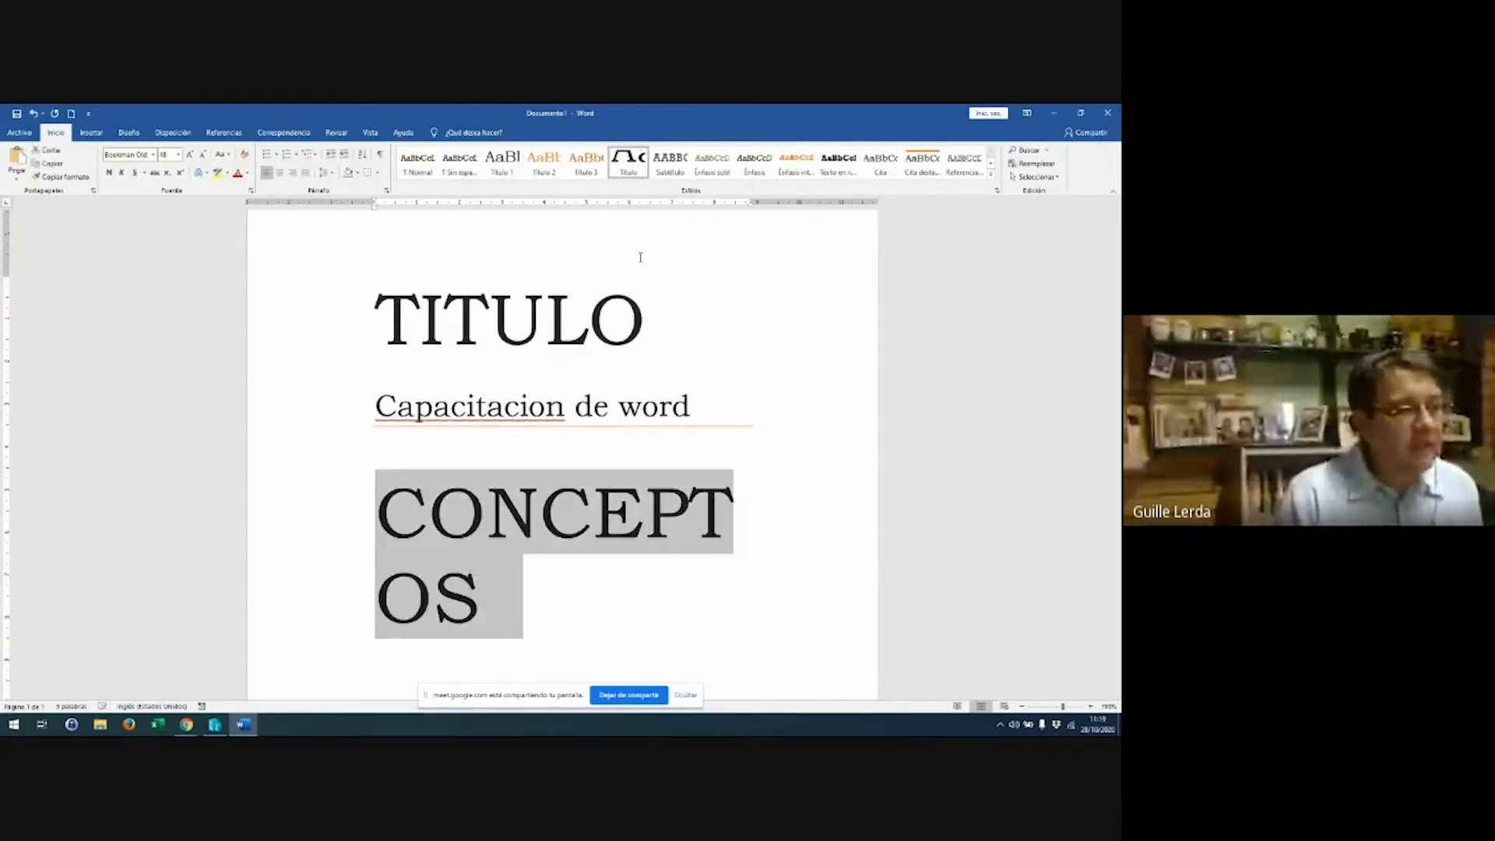
click(543, 162)
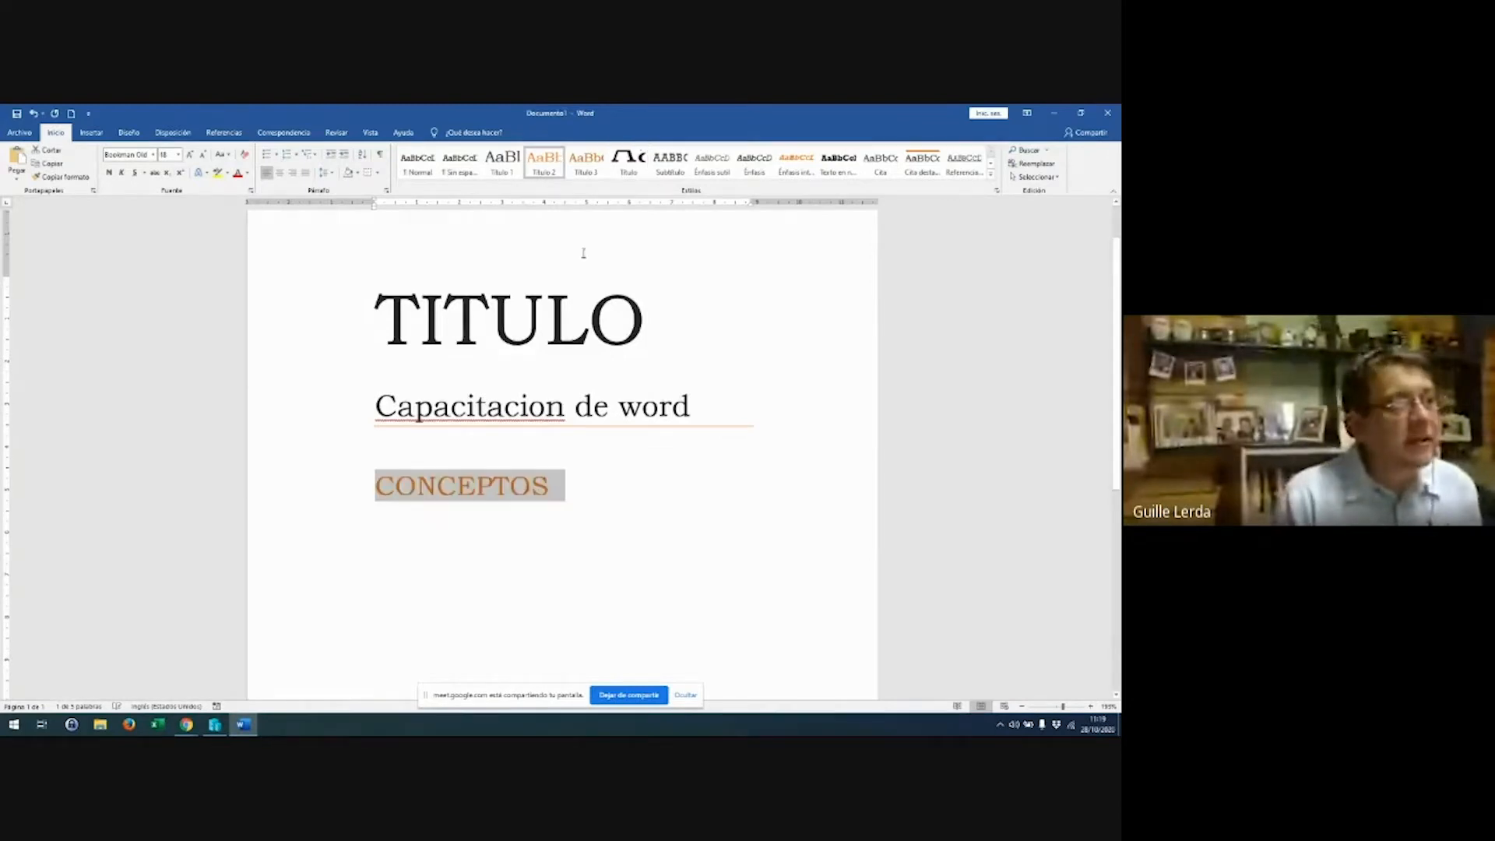
click(595, 173)
Add two empty normal paragraphs below 'CONCEPTOS'
click(475, 523)
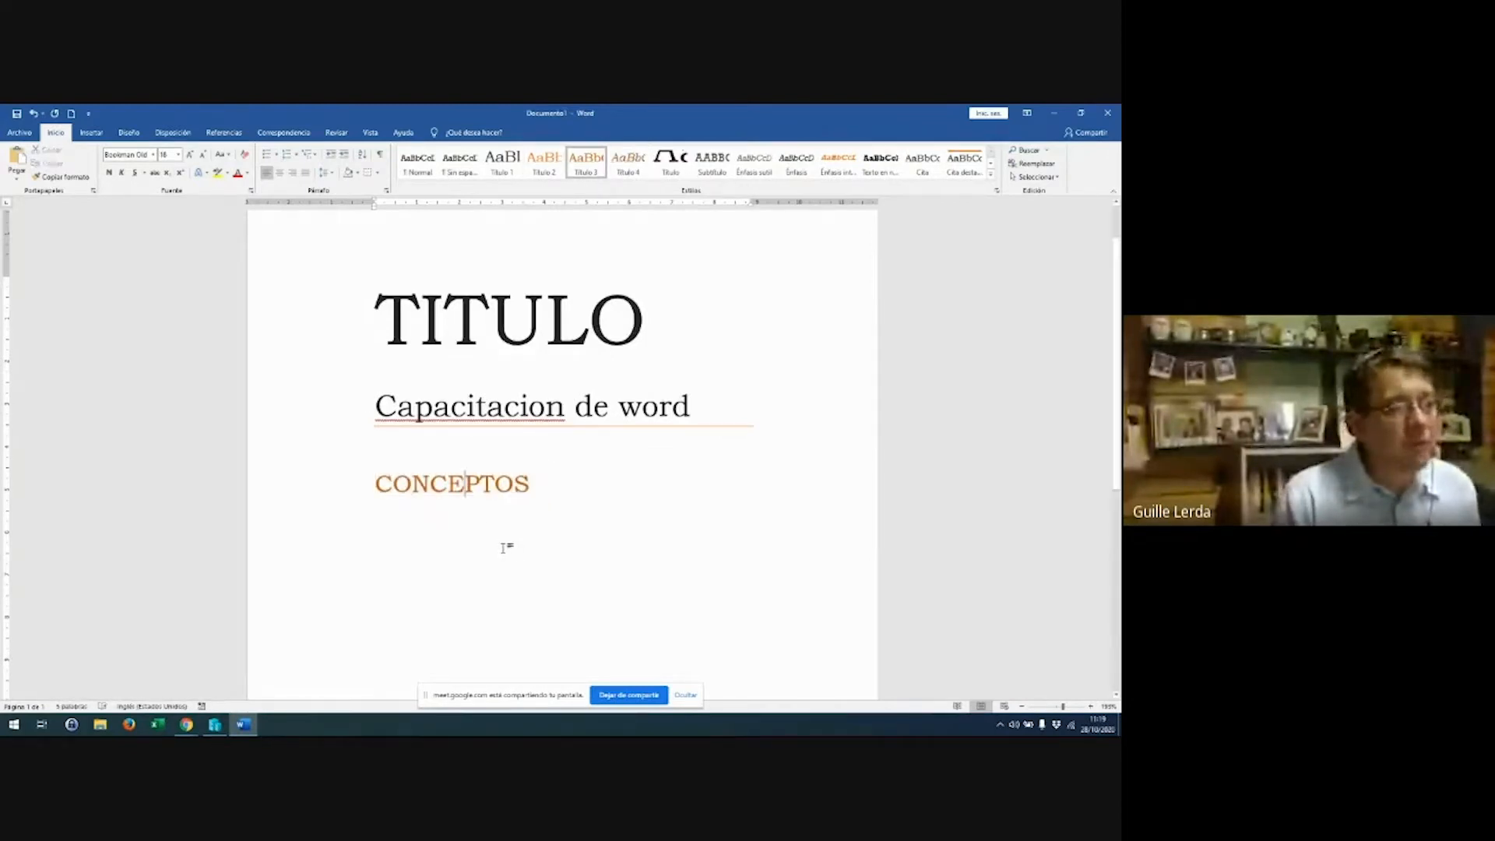
key(End)
key(Return)
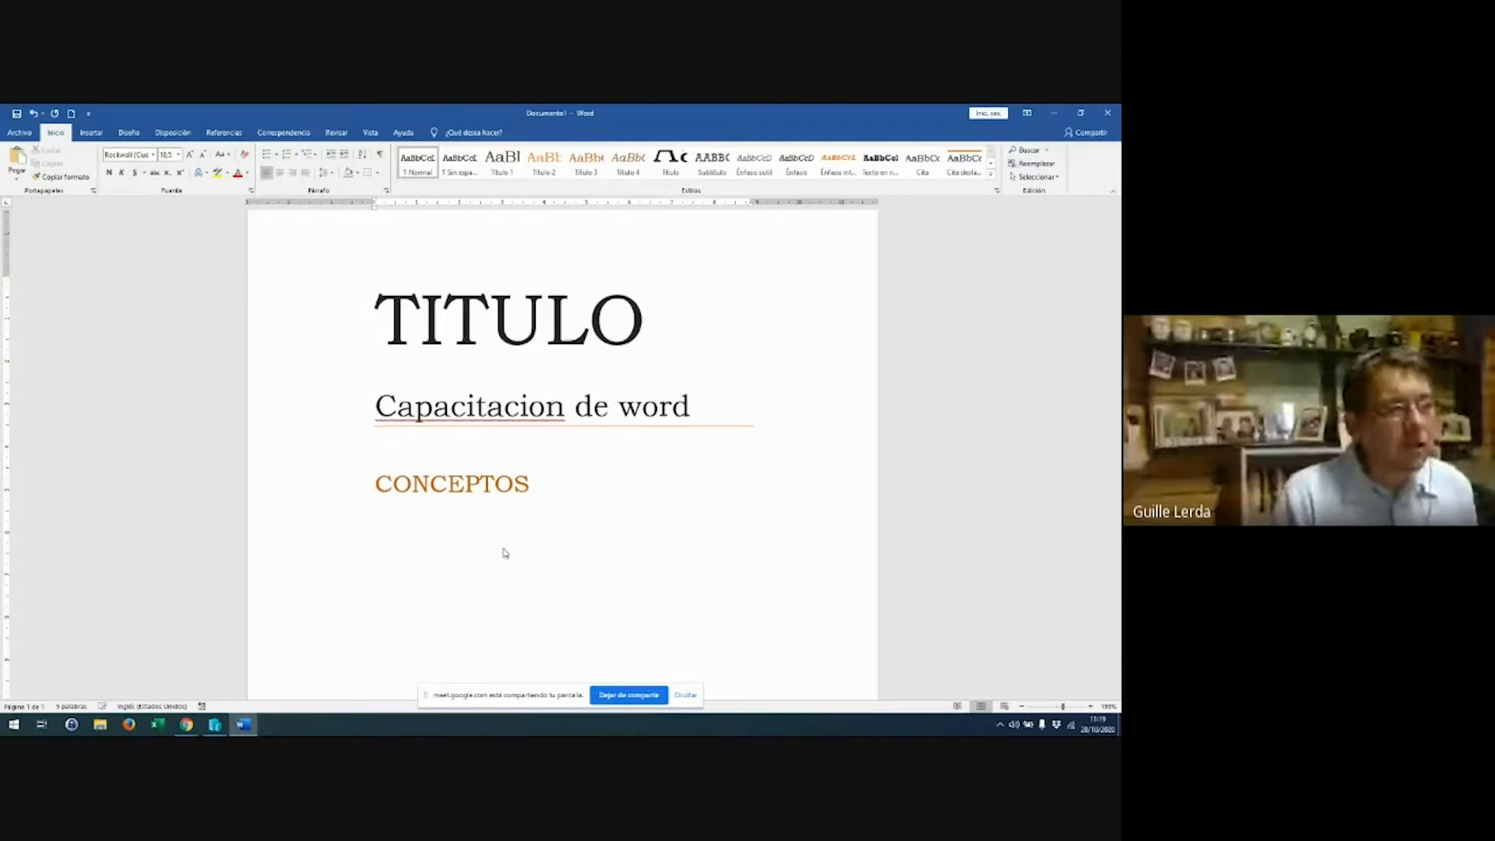
key(Return)
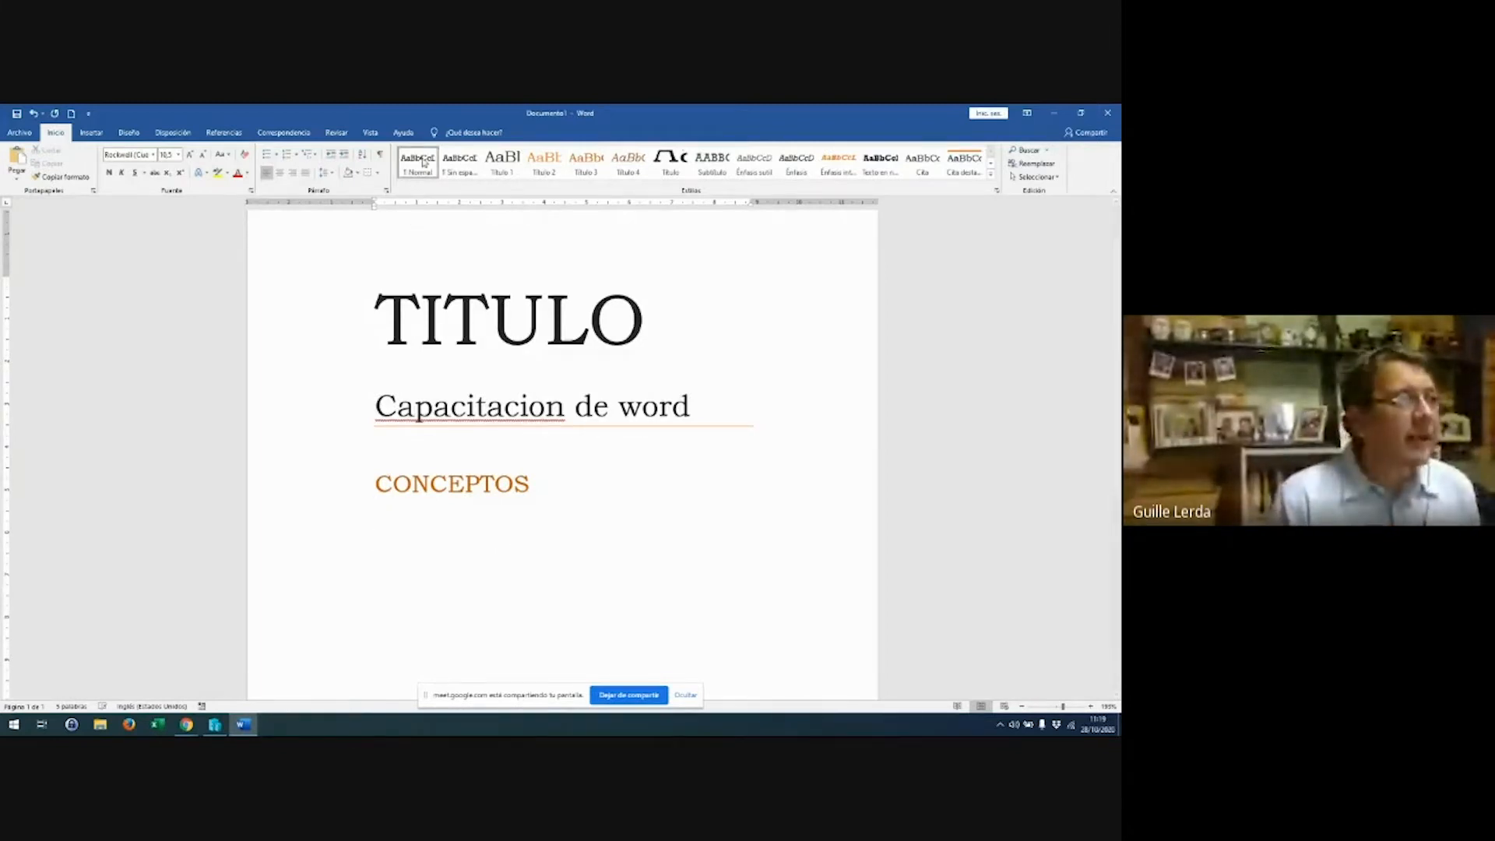
Type 'Esto es un manual -' as the first body sentence under CONCEPTOS
text(Esto e)
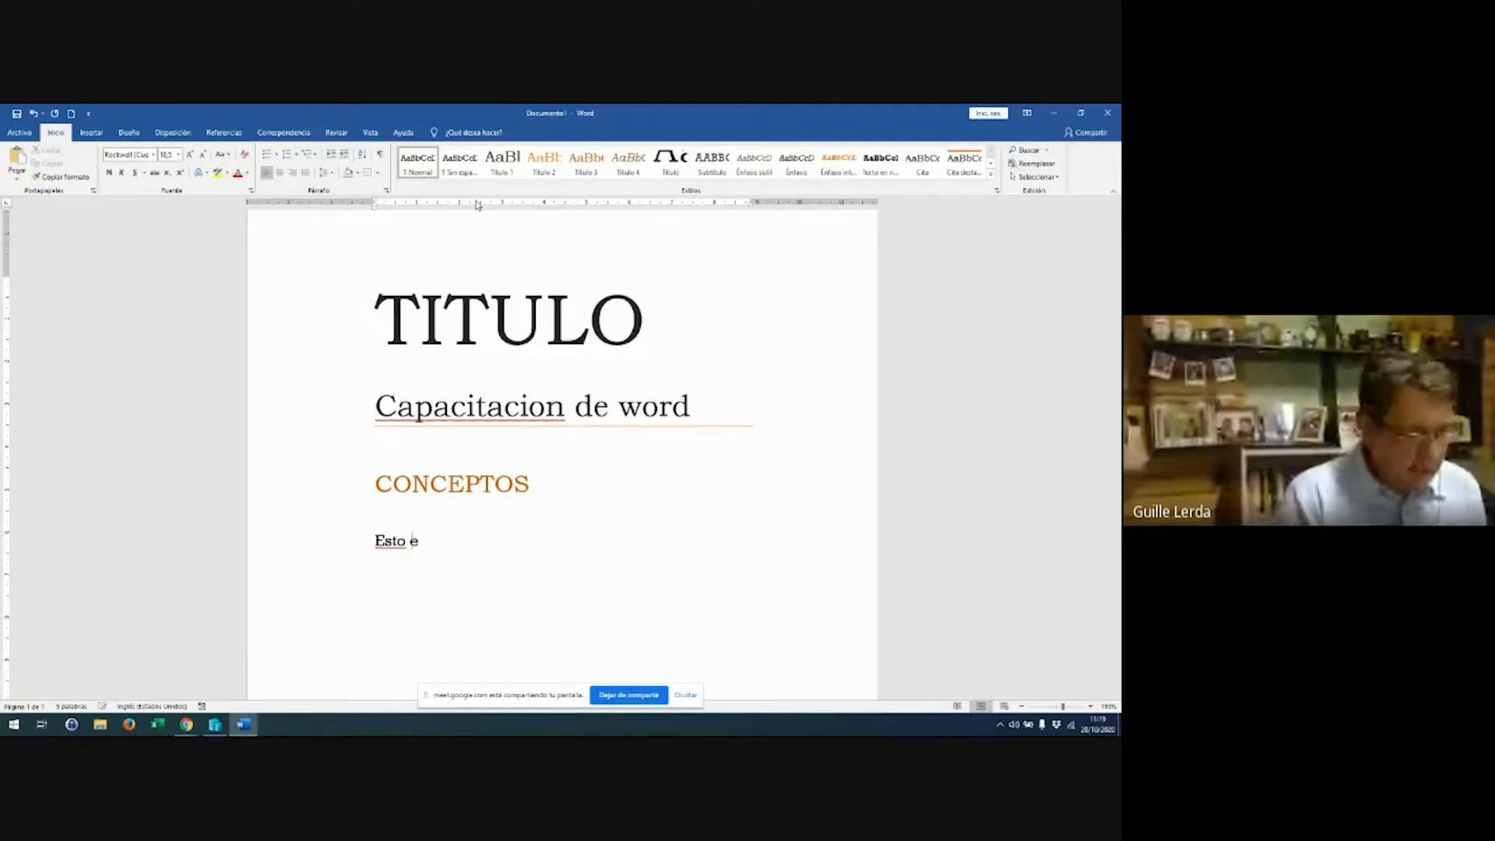
text(s un manual -)
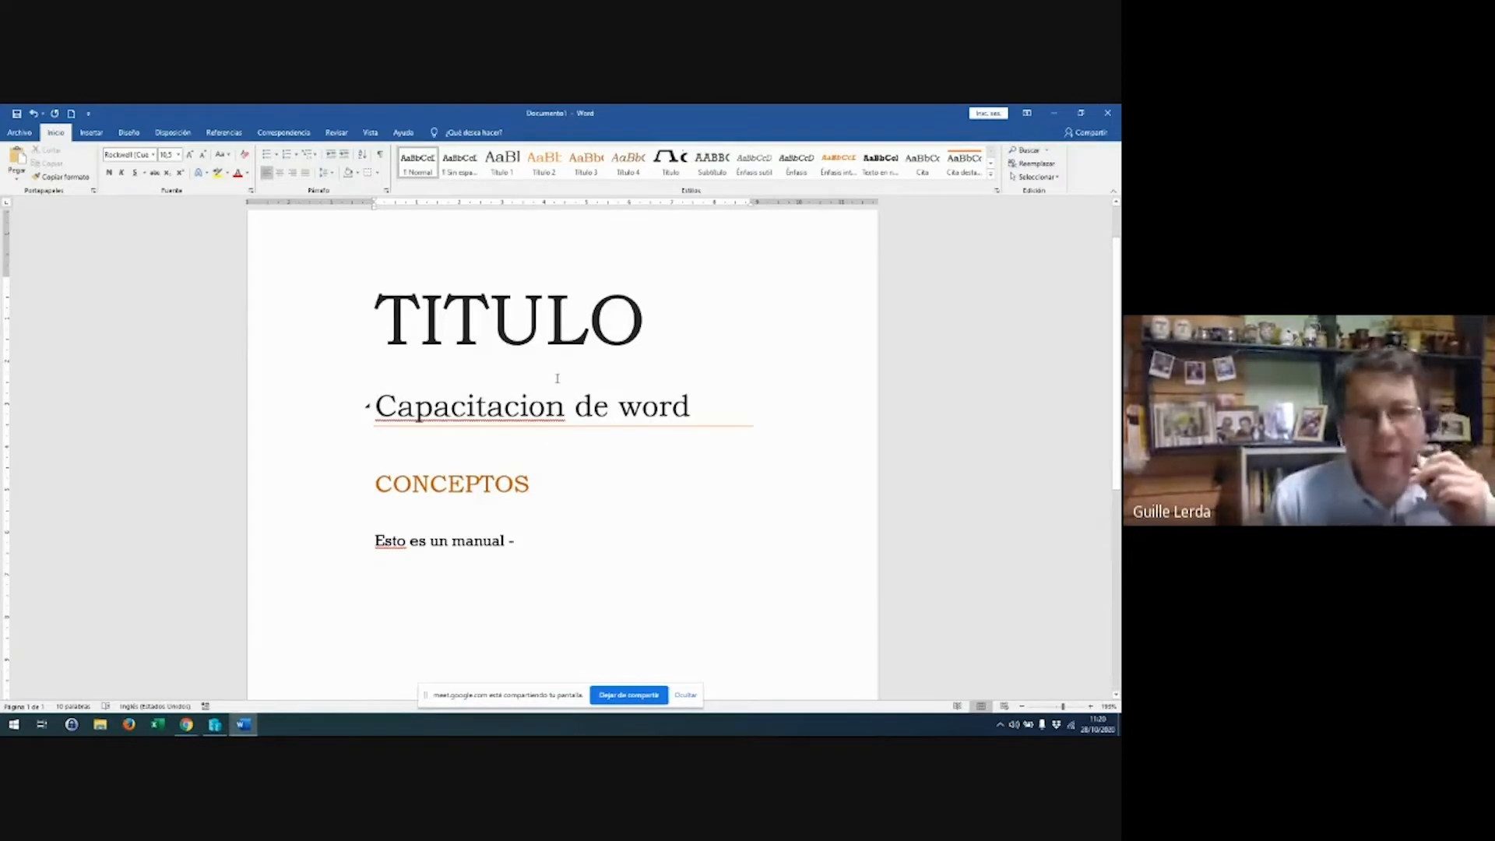
Save the document as Word template 'ejemplo curso', replacing the existing template file
click(24, 133)
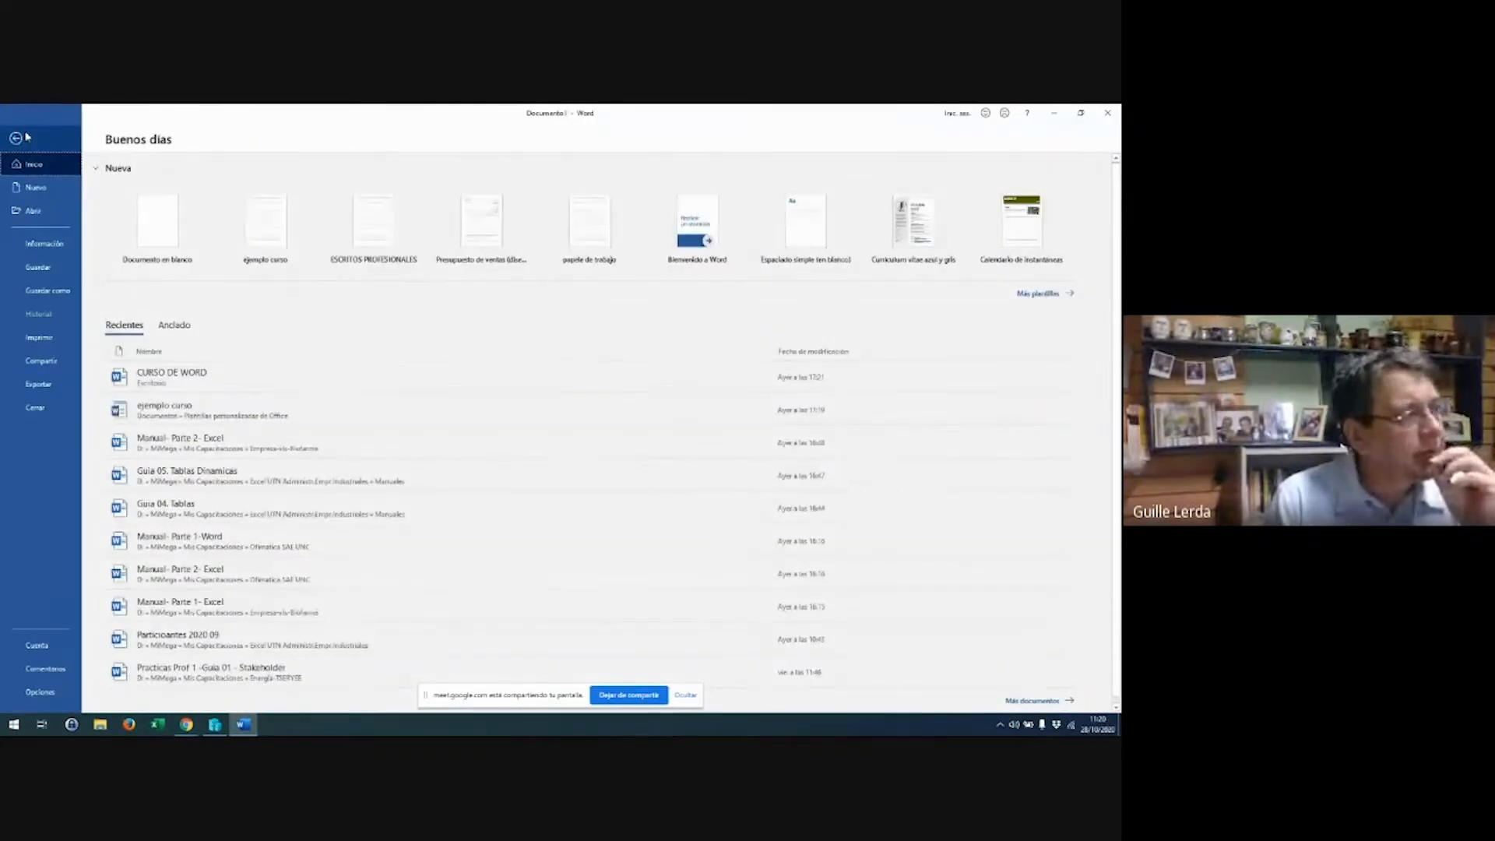
click(50, 289)
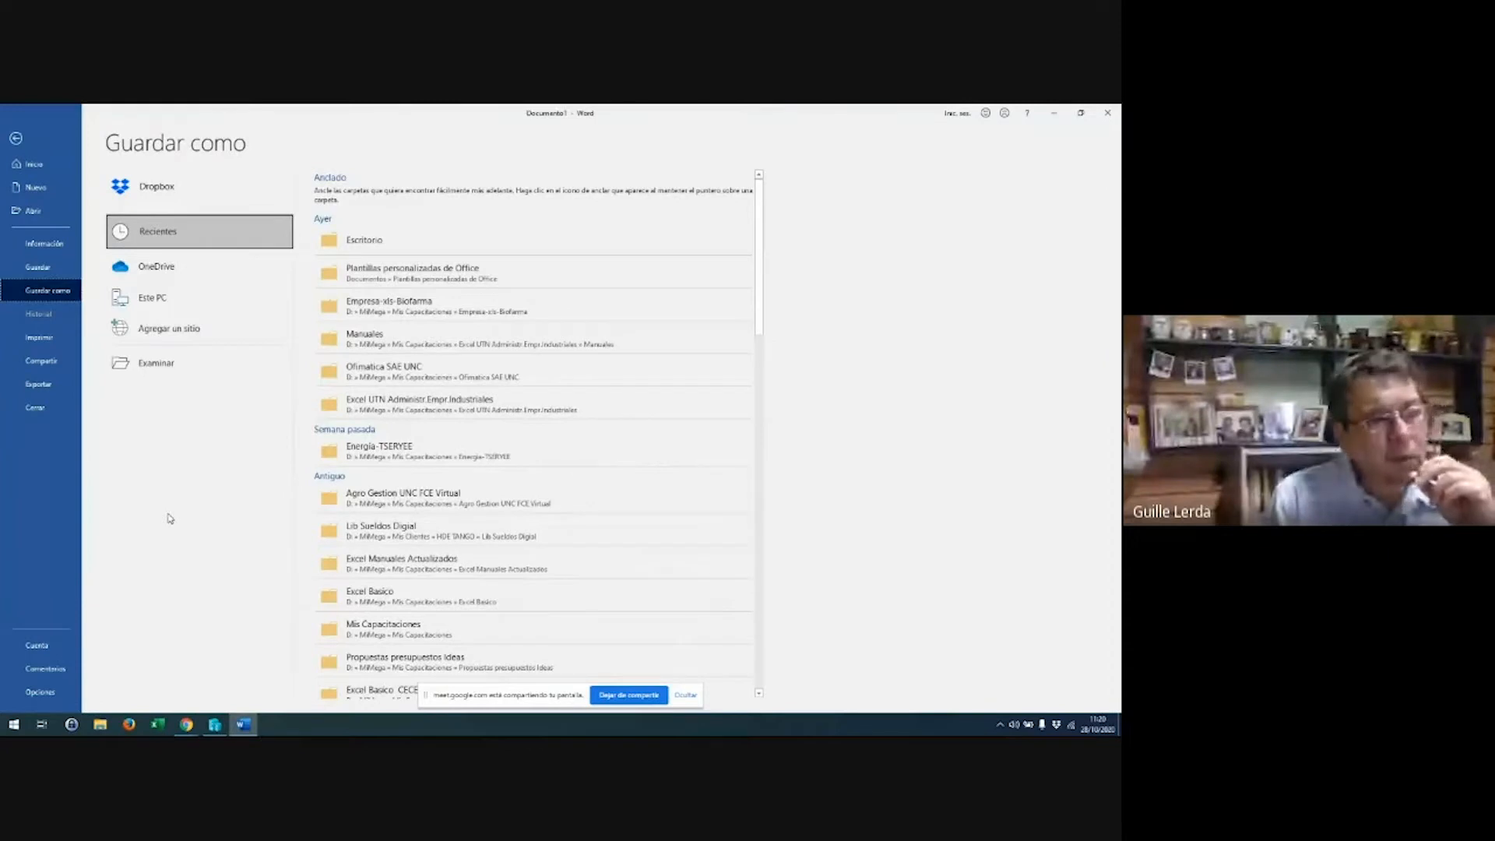
click(165, 364)
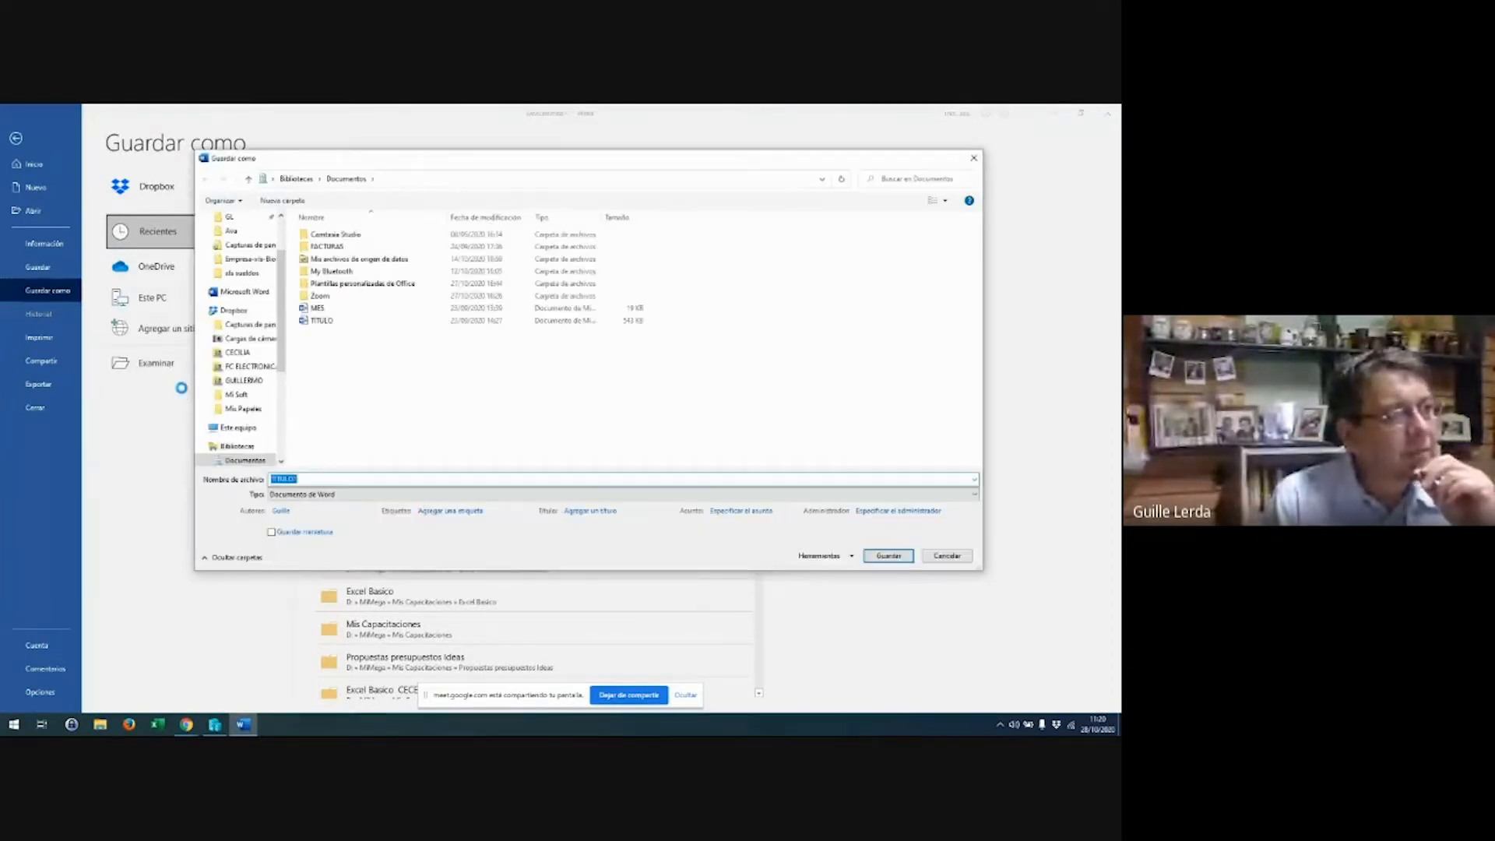
click(437, 495)
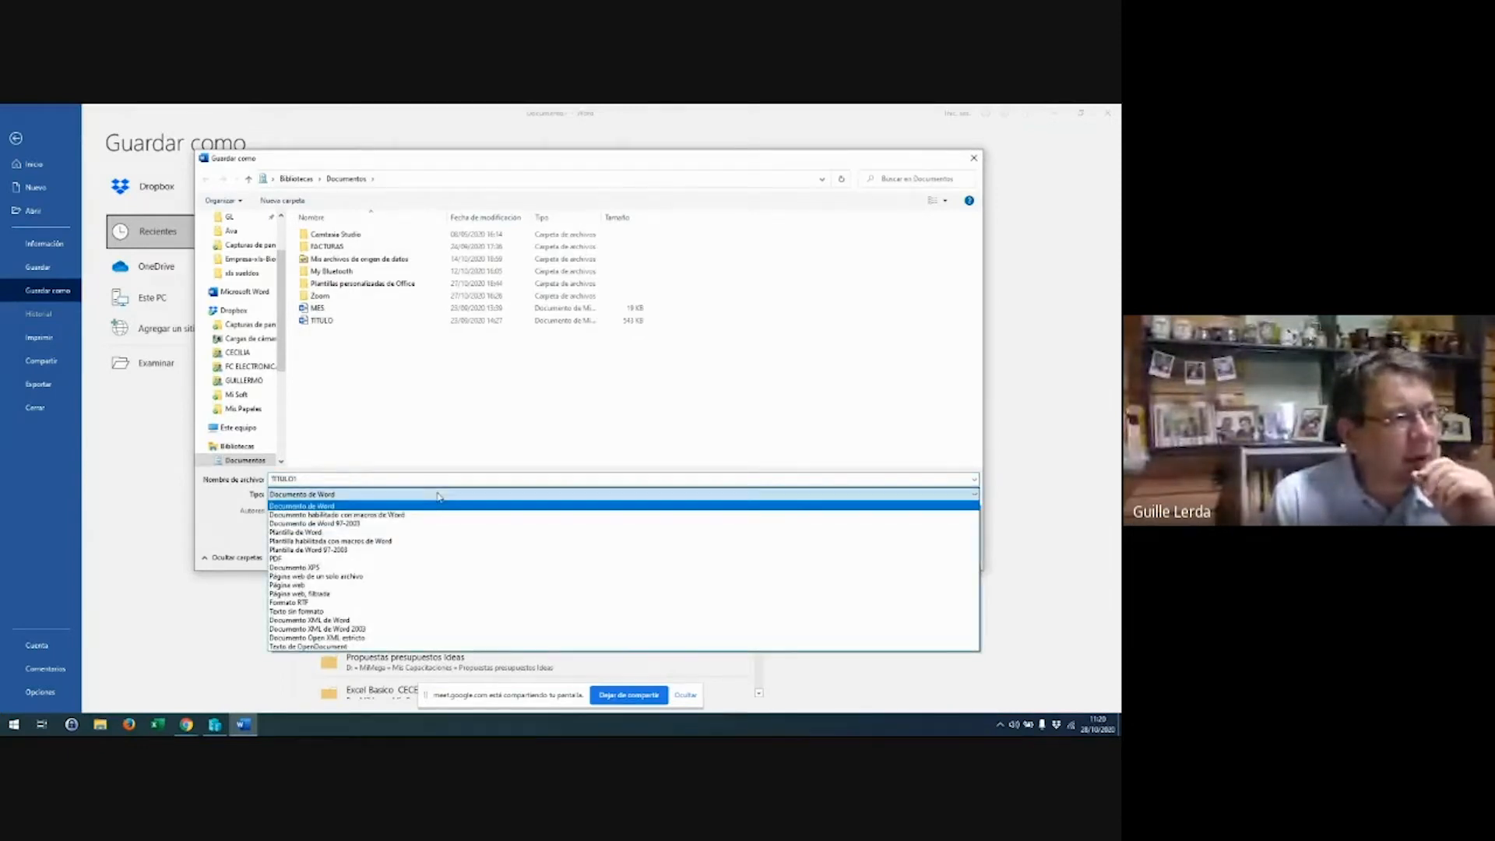
click(441, 531)
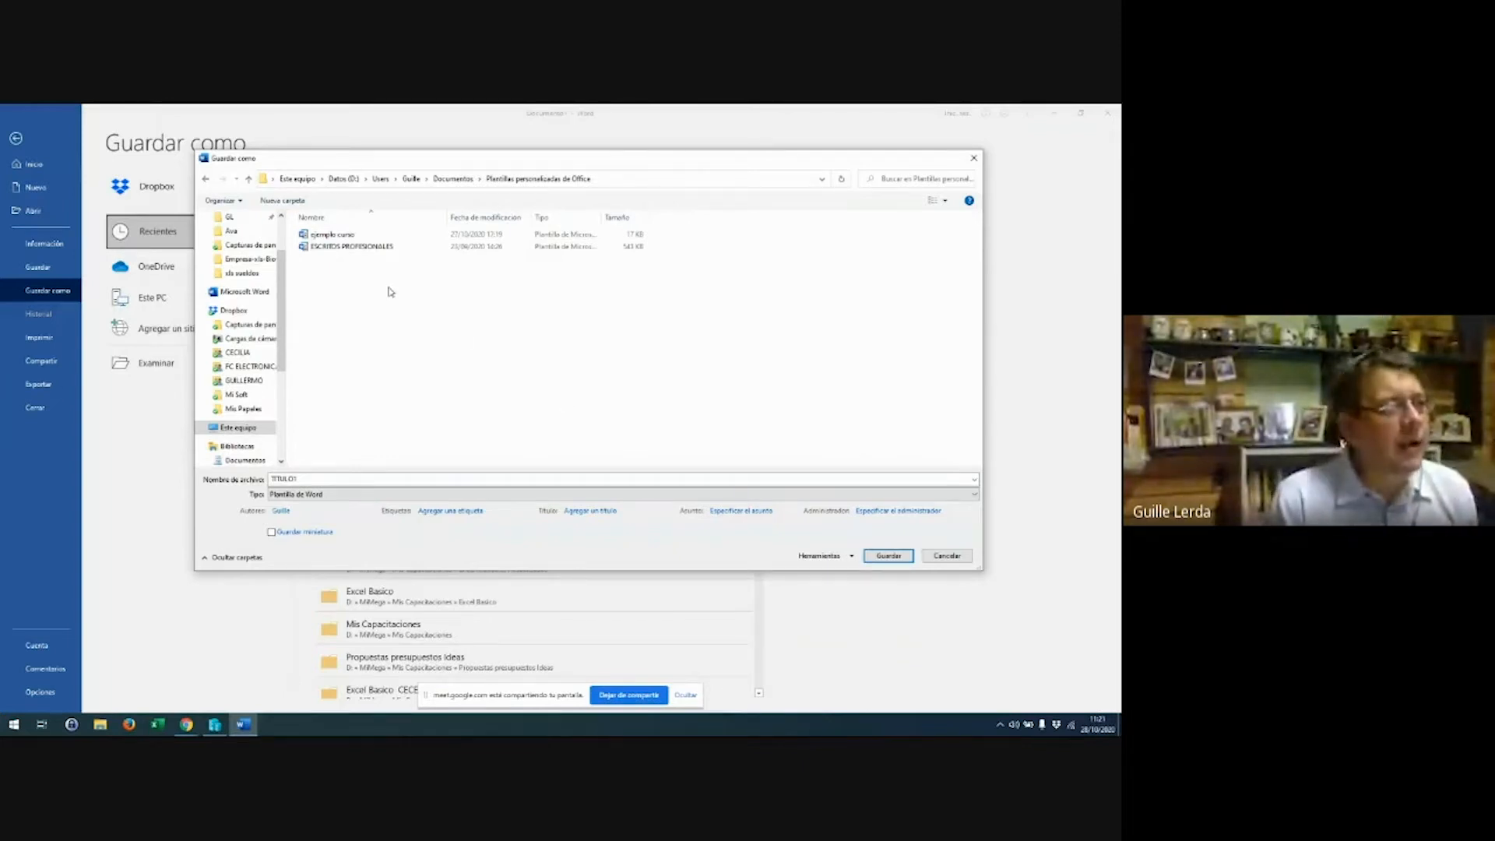
click(375, 237)
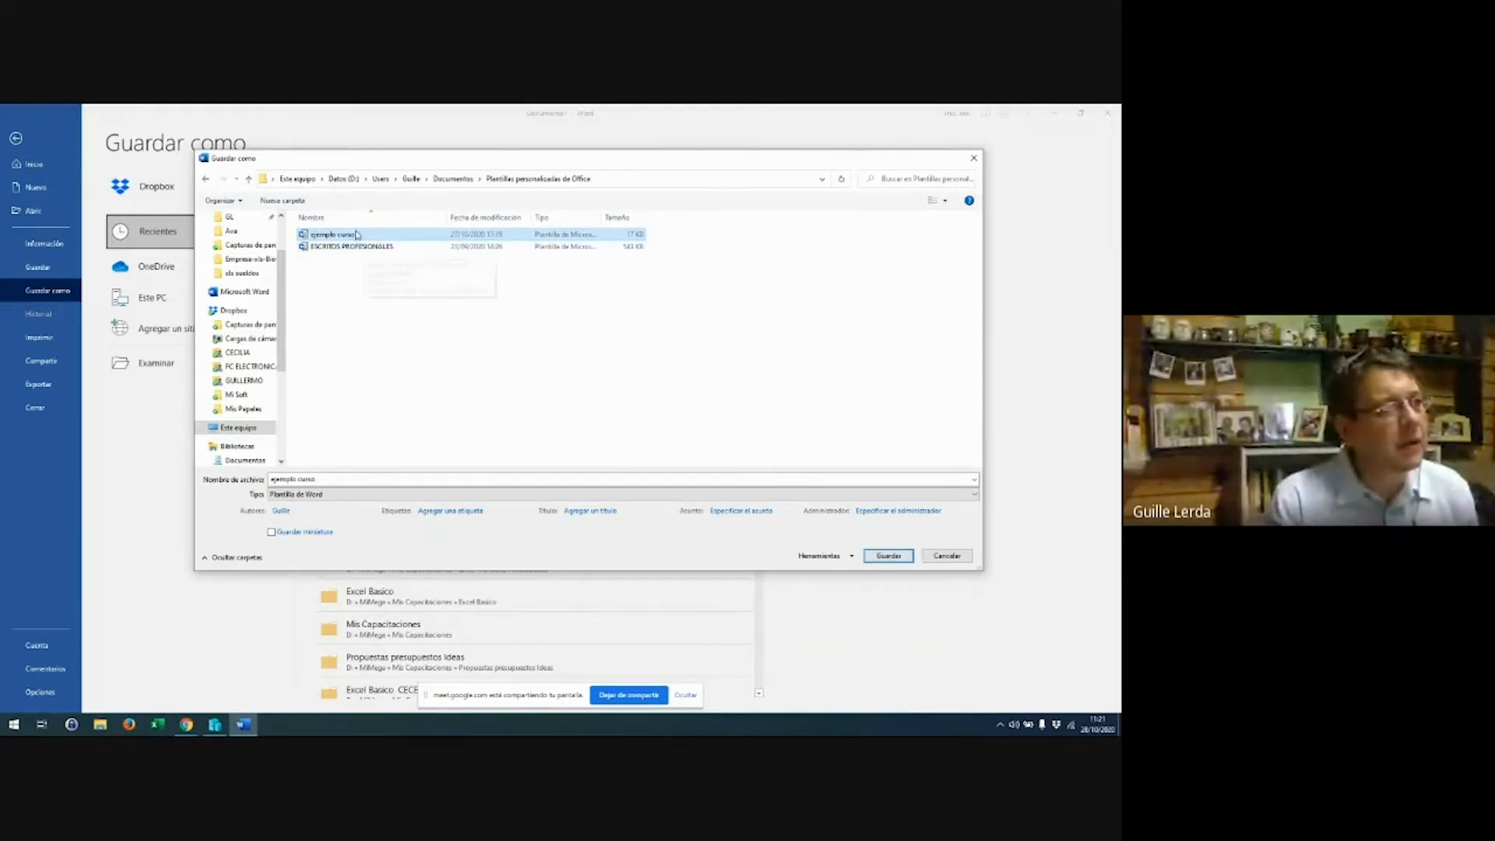
key(Return)
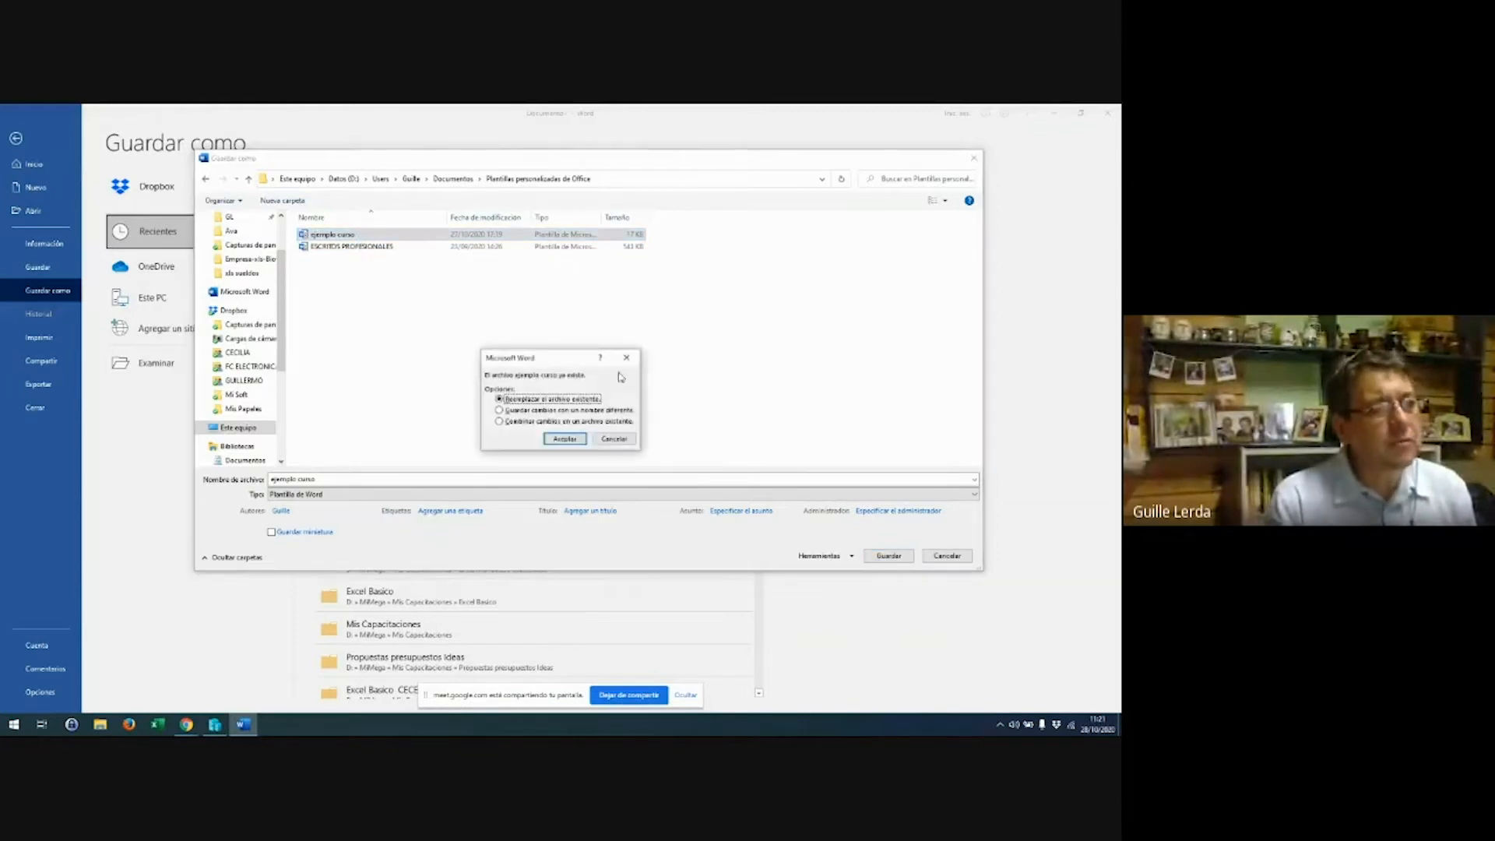
click(563, 440)
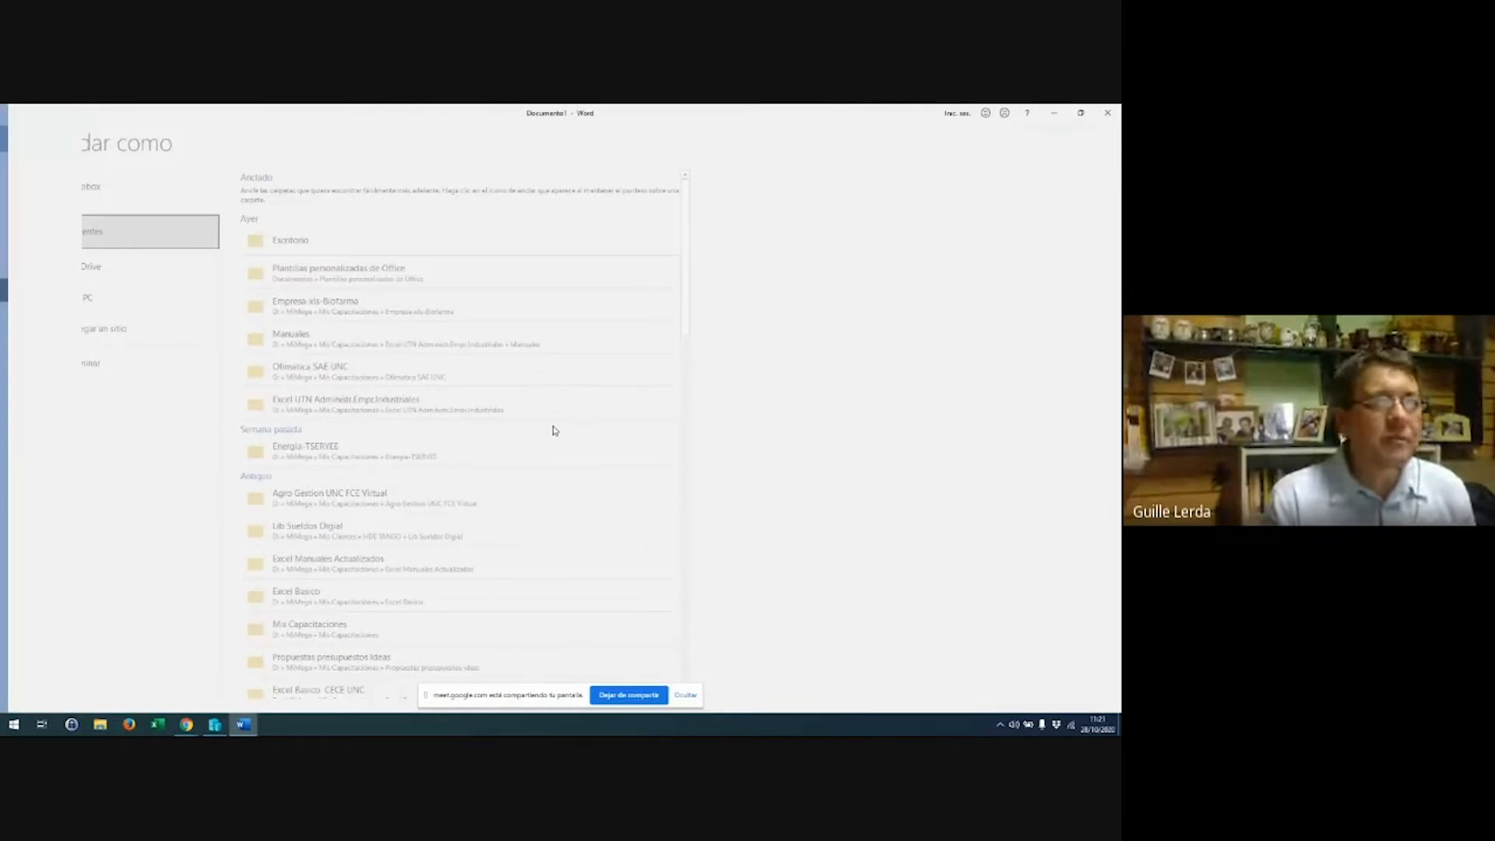
Close Word, briefly open and close Thunderbird, then relaunch Word from Start
key(alt+F4)
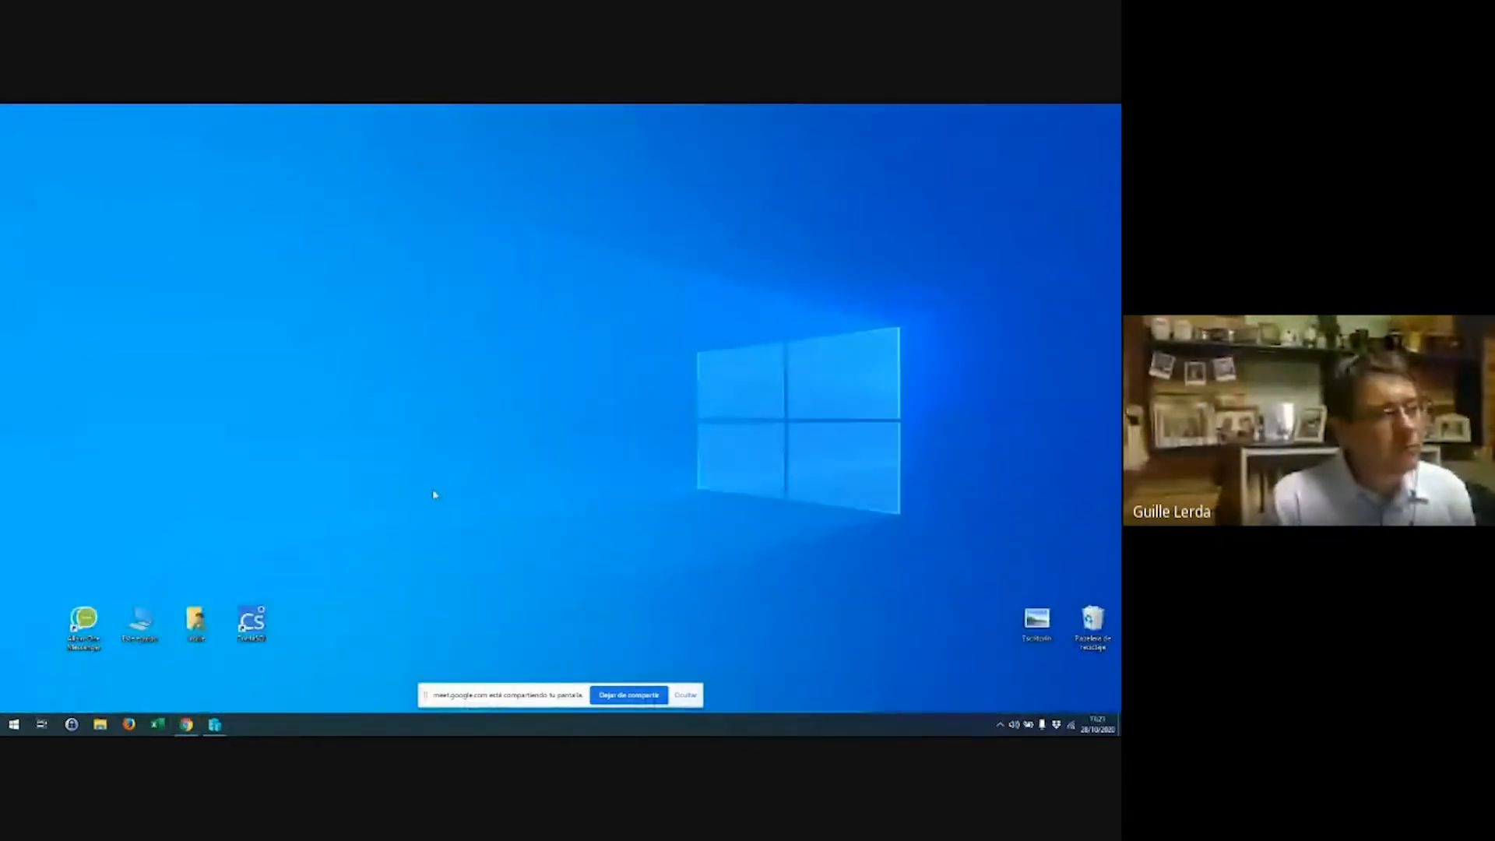
click(14, 724)
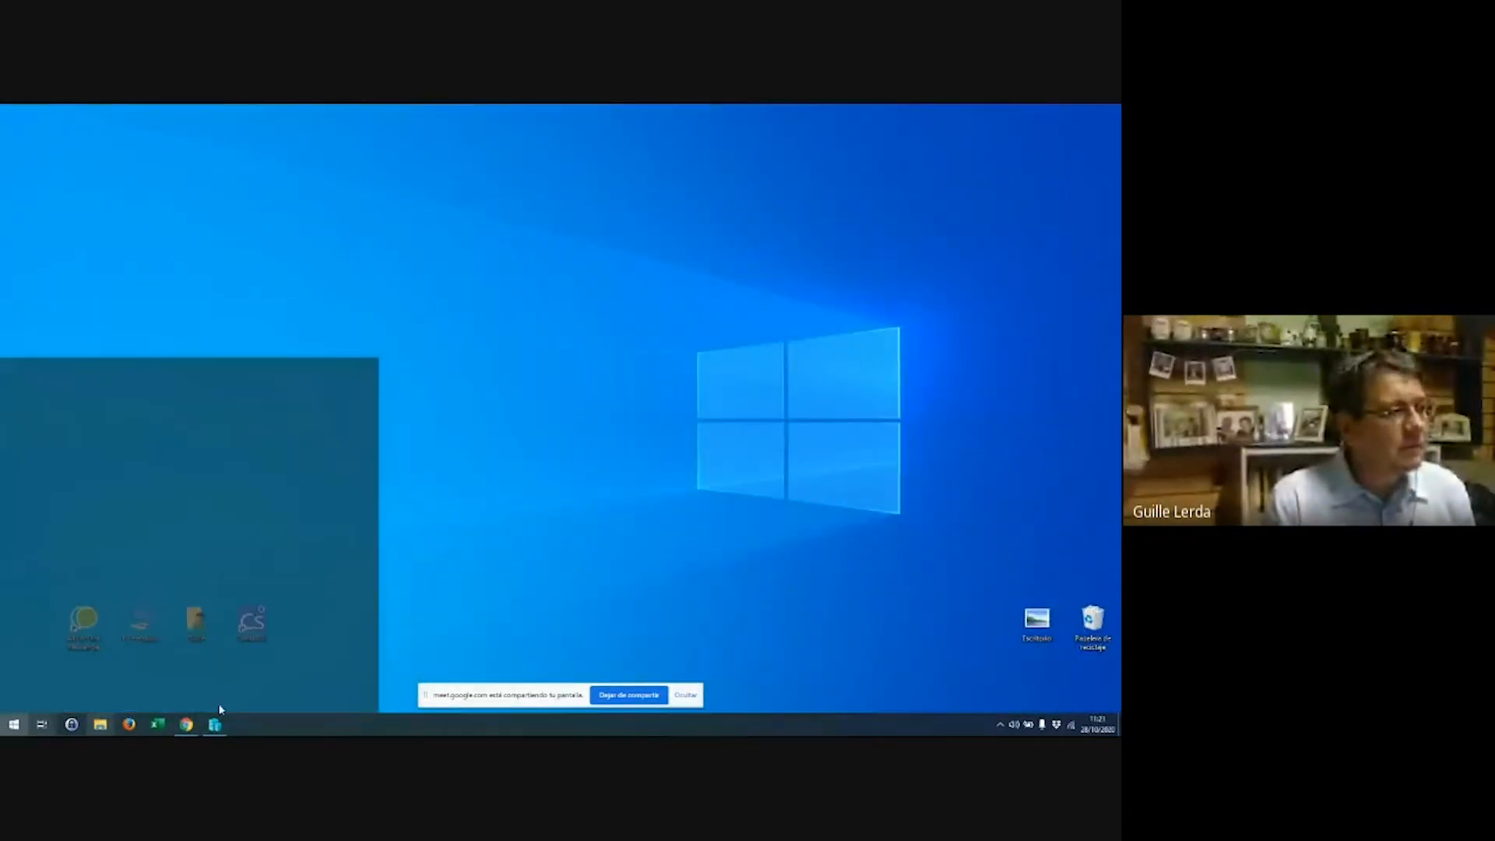
click(224, 401)
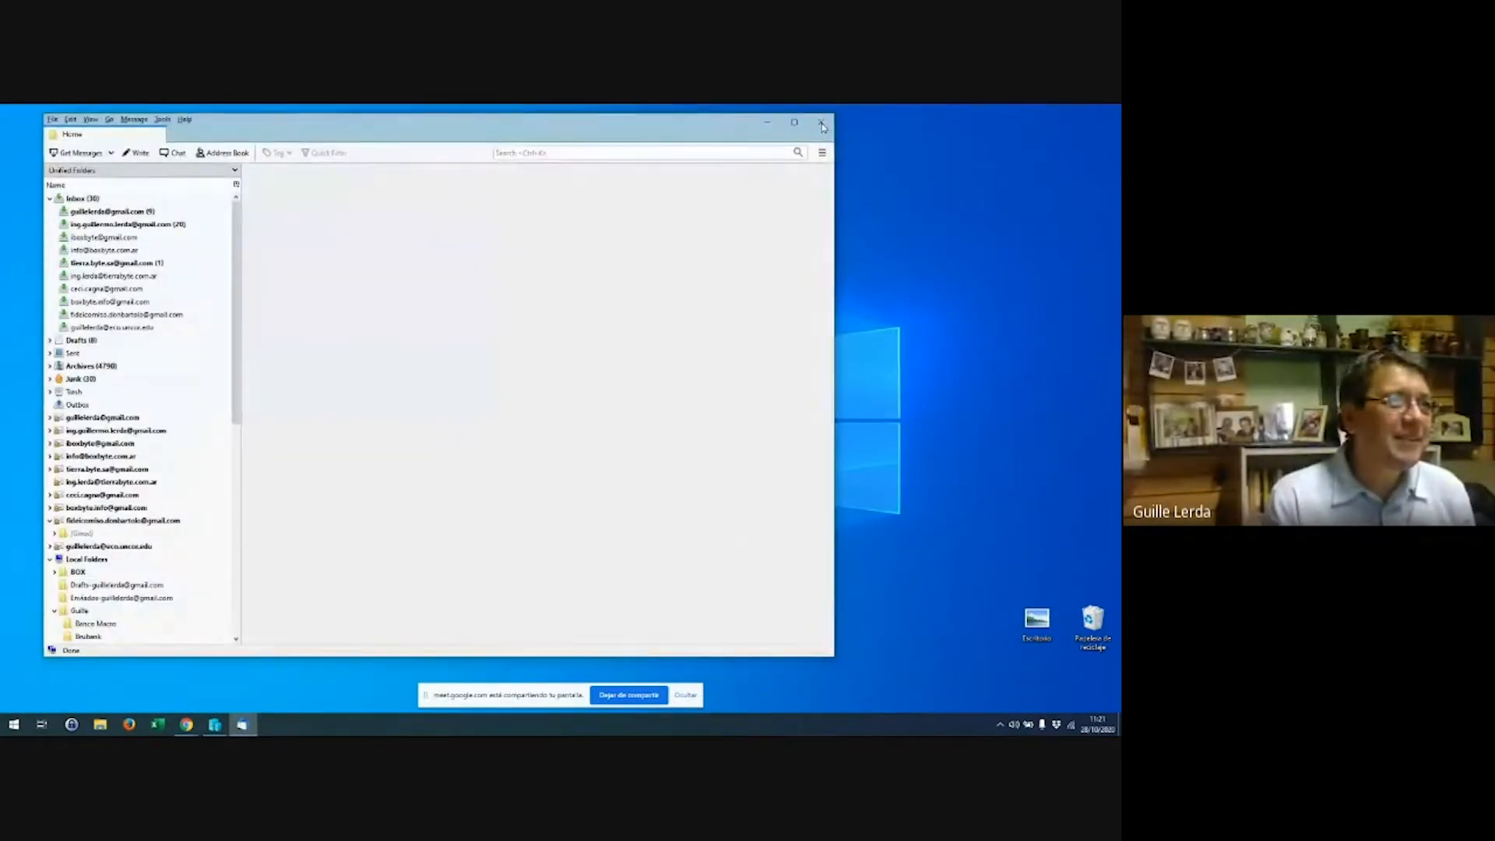
click(823, 126)
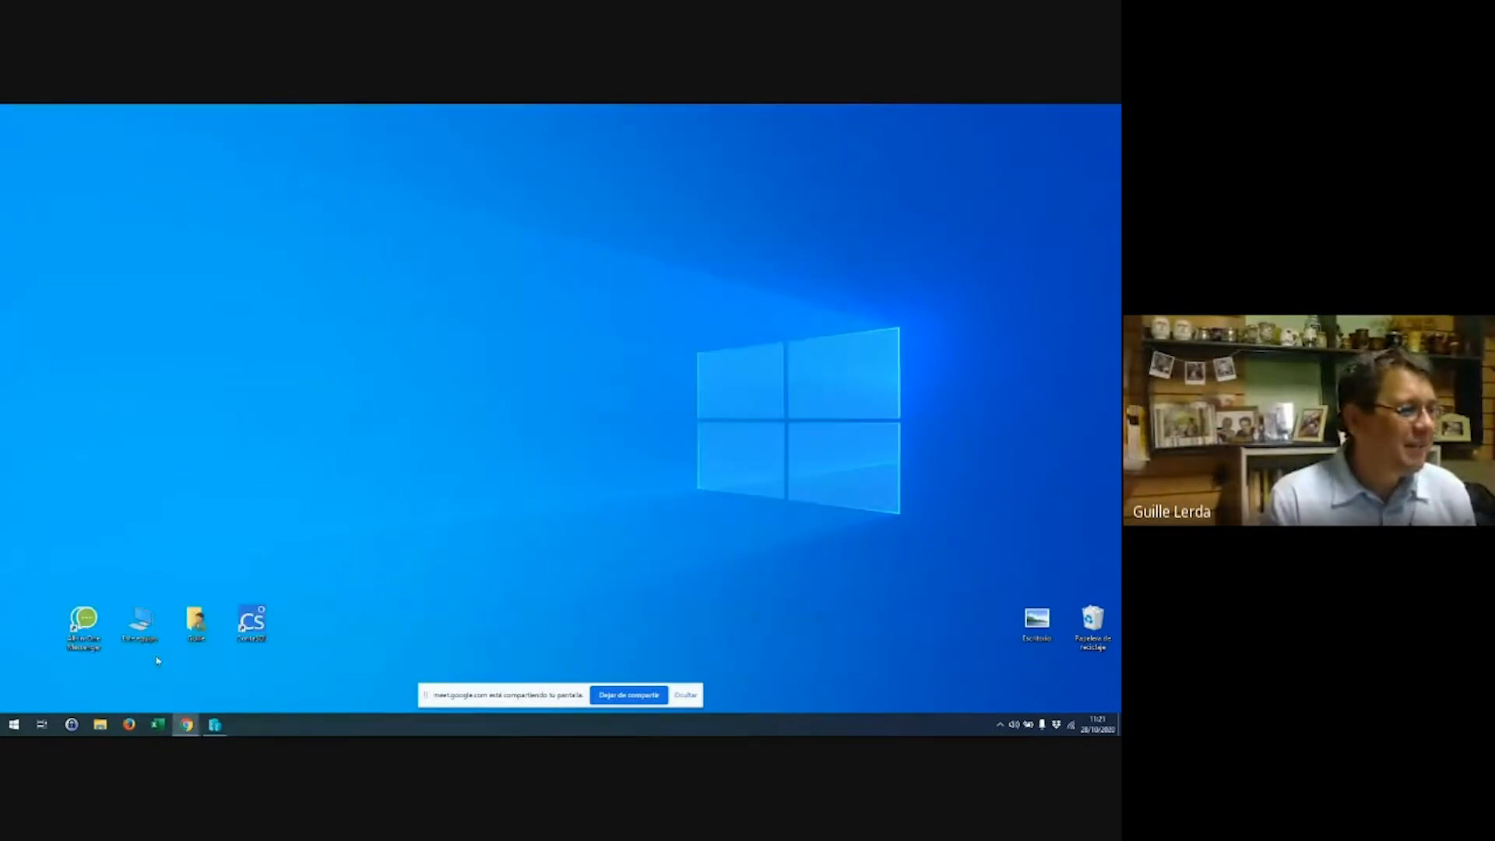
click(16, 726)
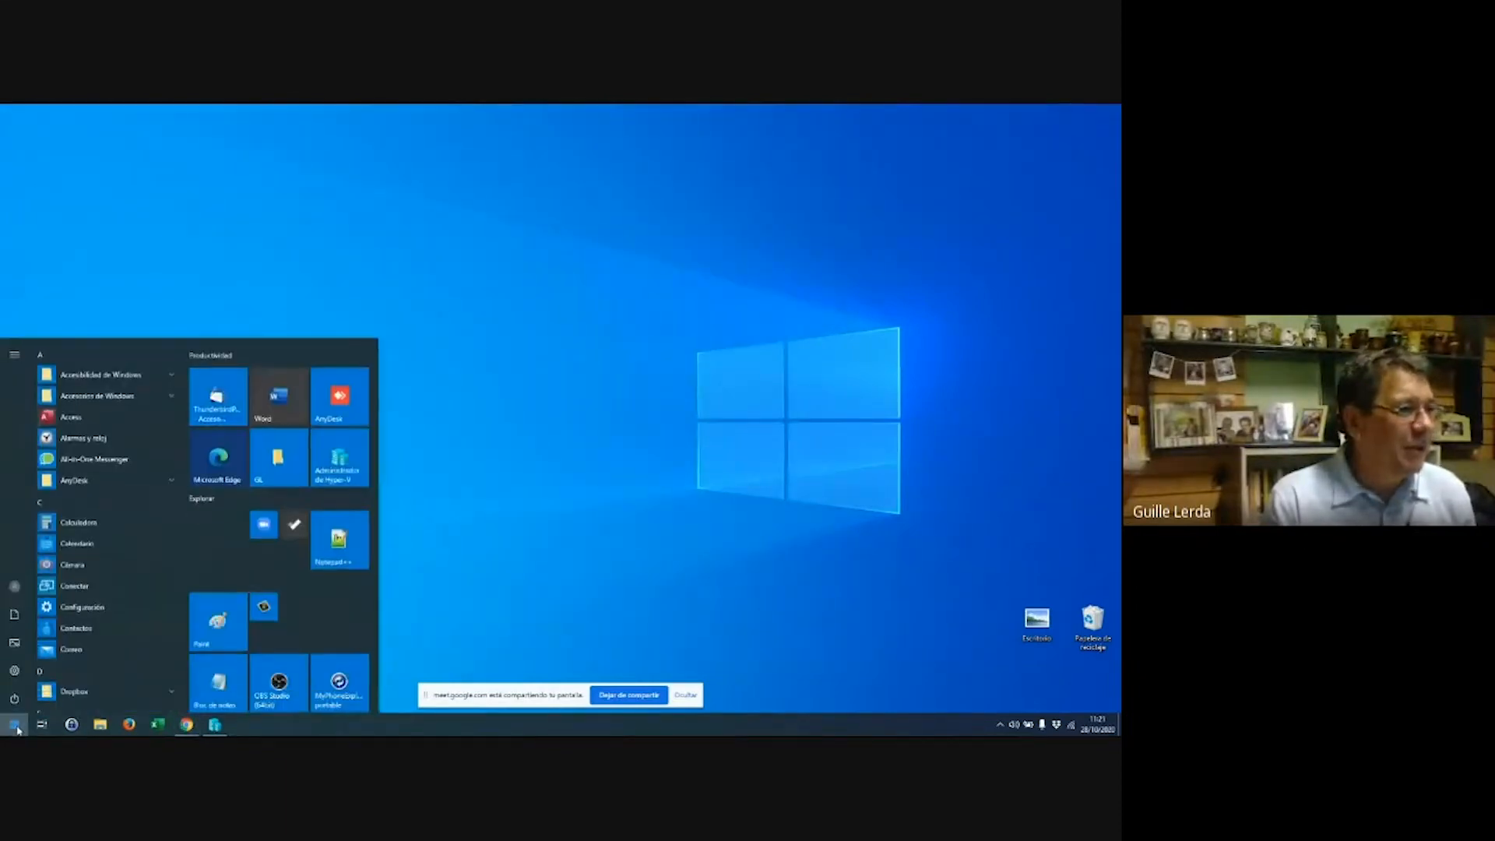
click(291, 401)
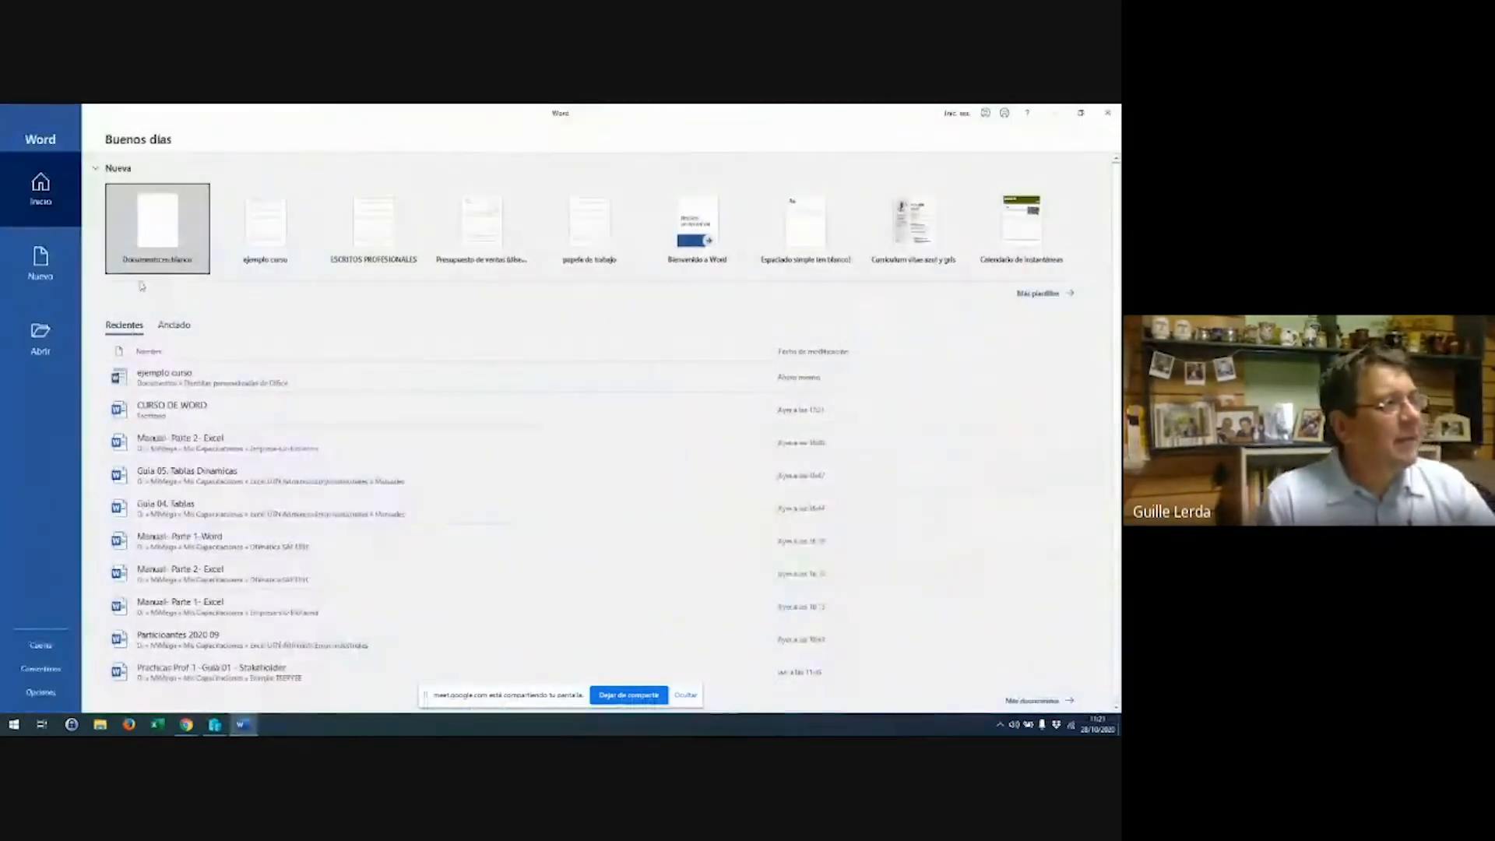
Create a new blank document with test text 'fdgfdgfdgfdfgd', then go to Archivo
click(55, 263)
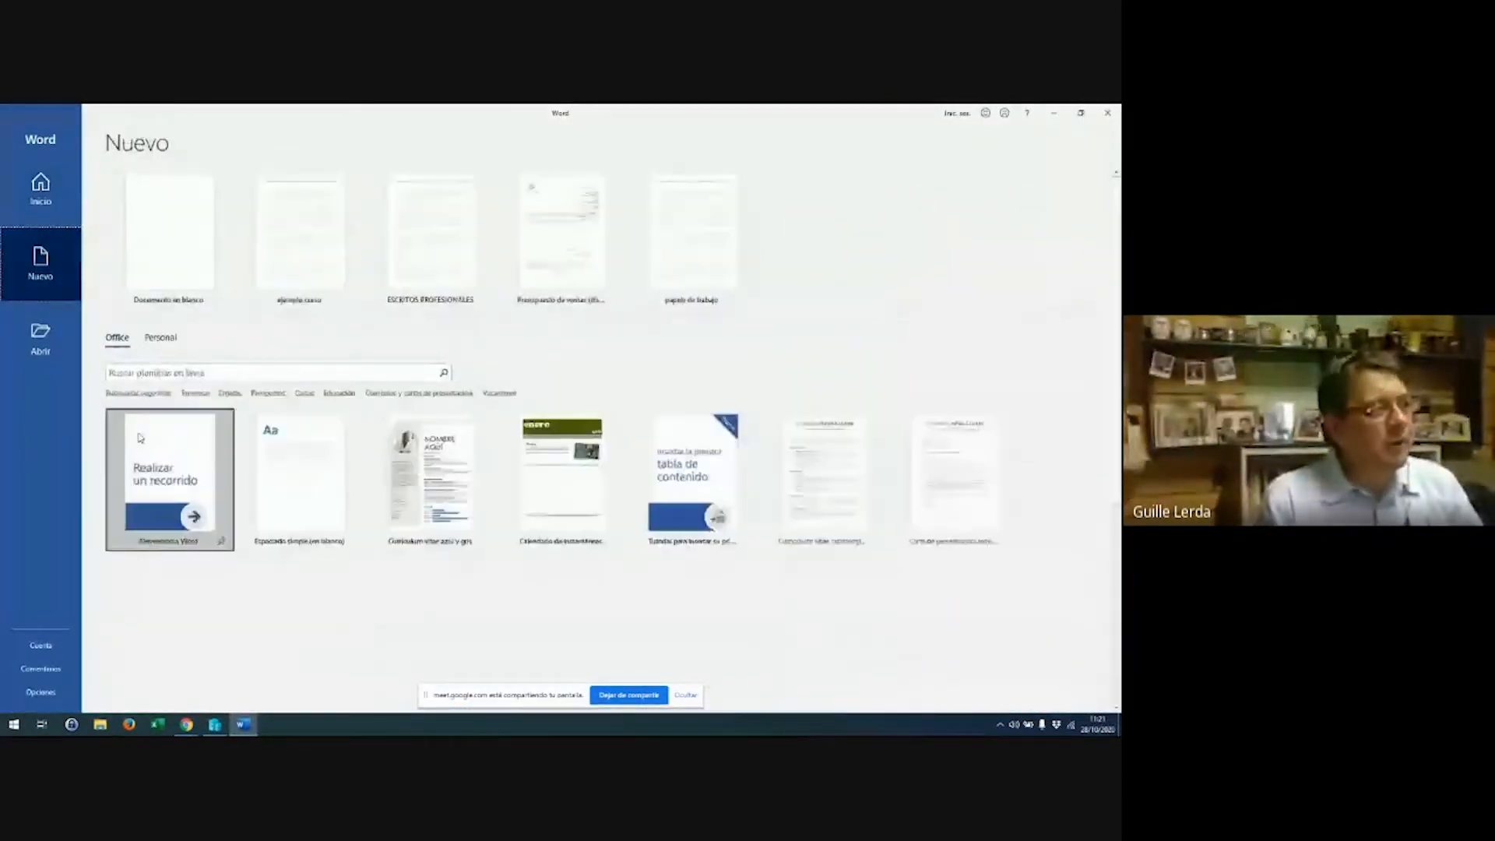
click(147, 239)
text(fdg)
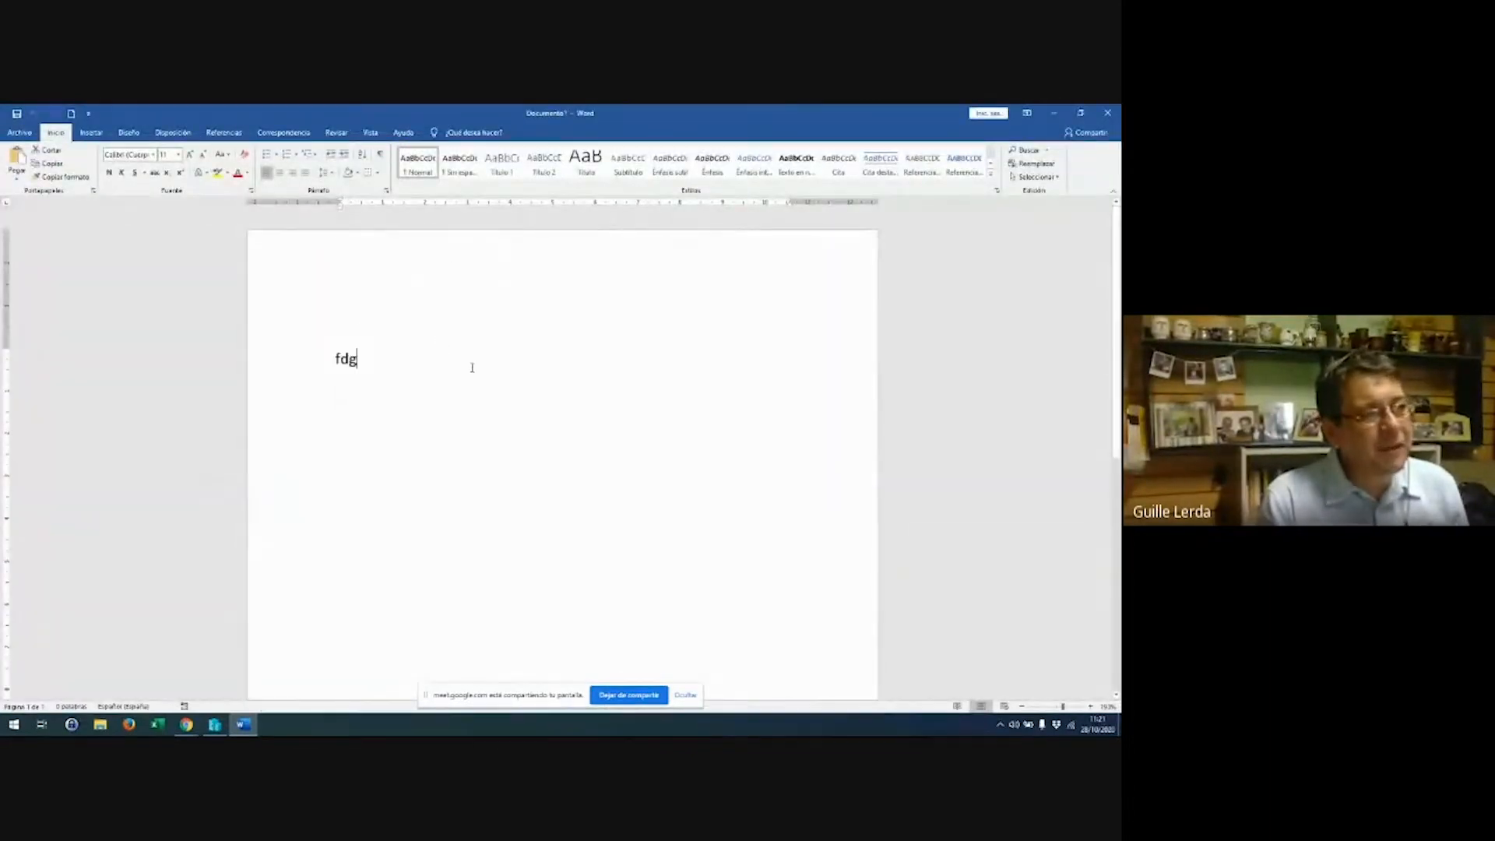
text(fdgfdgfdfgd)
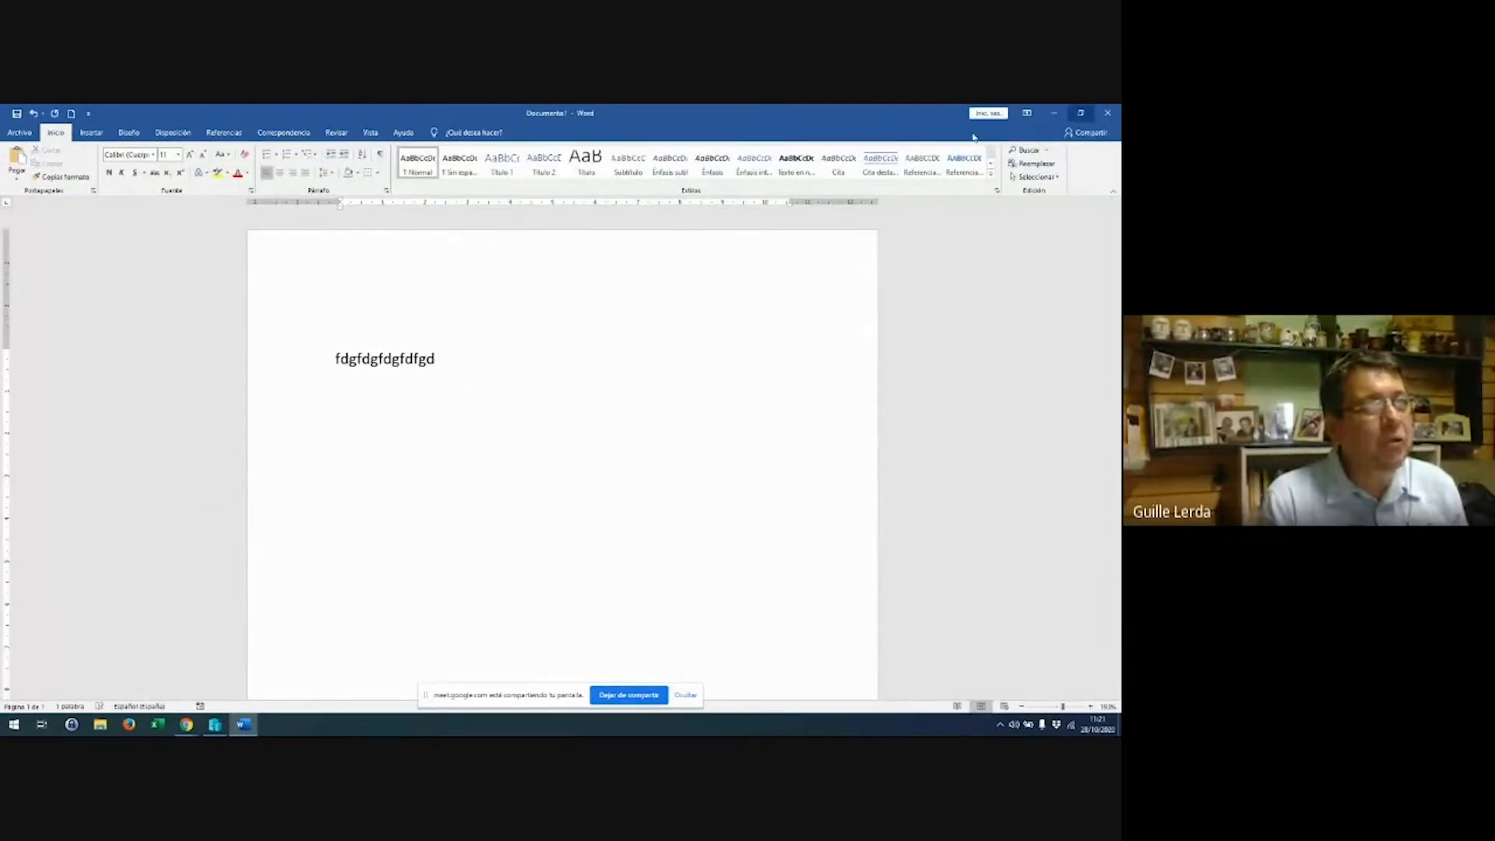
click(21, 136)
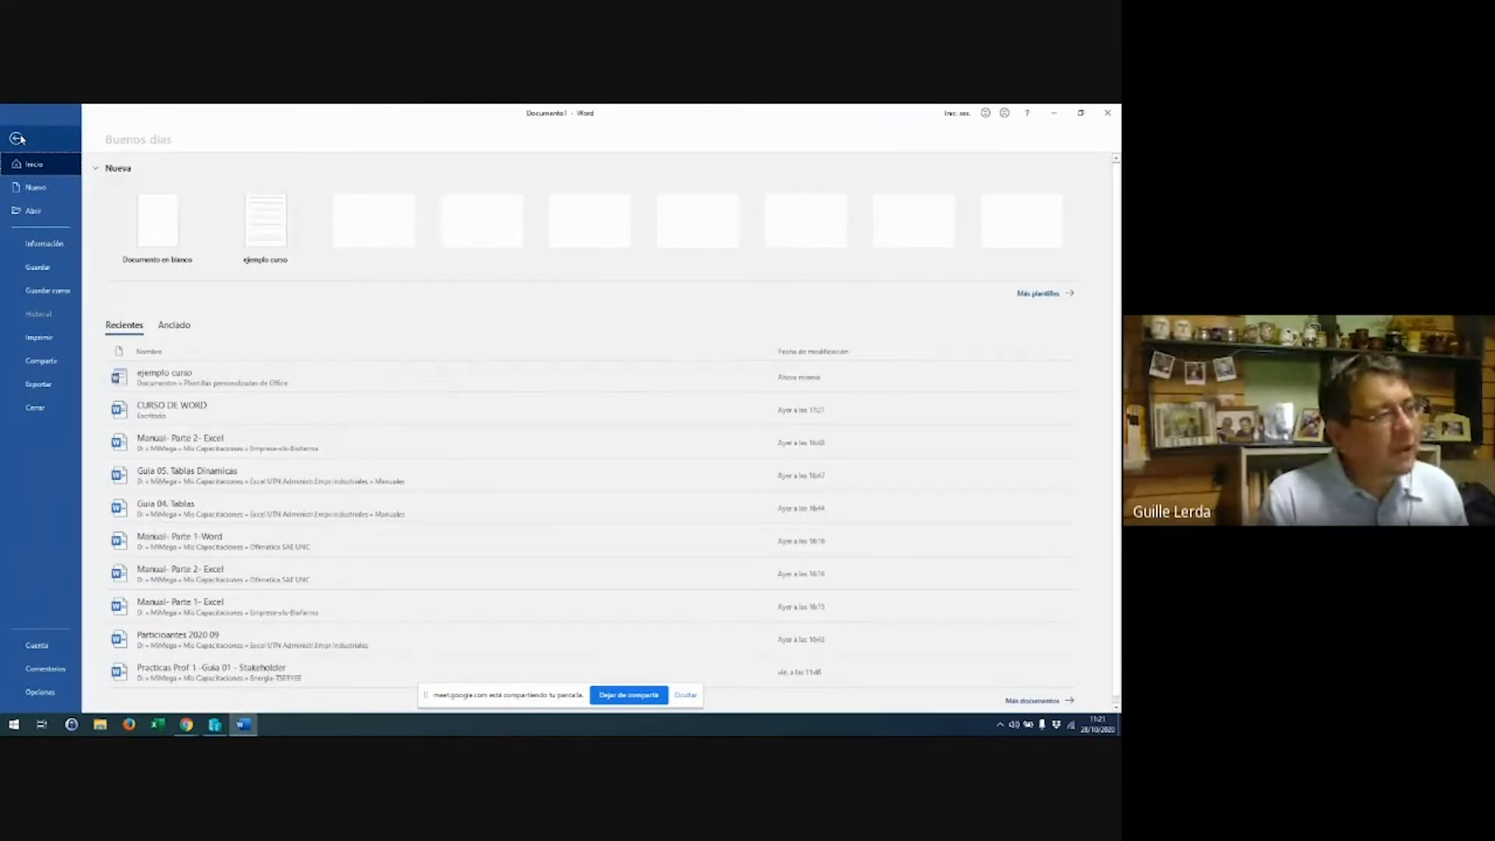
Create Documento2 from the personal 'ejemplo curso' template
click(34, 187)
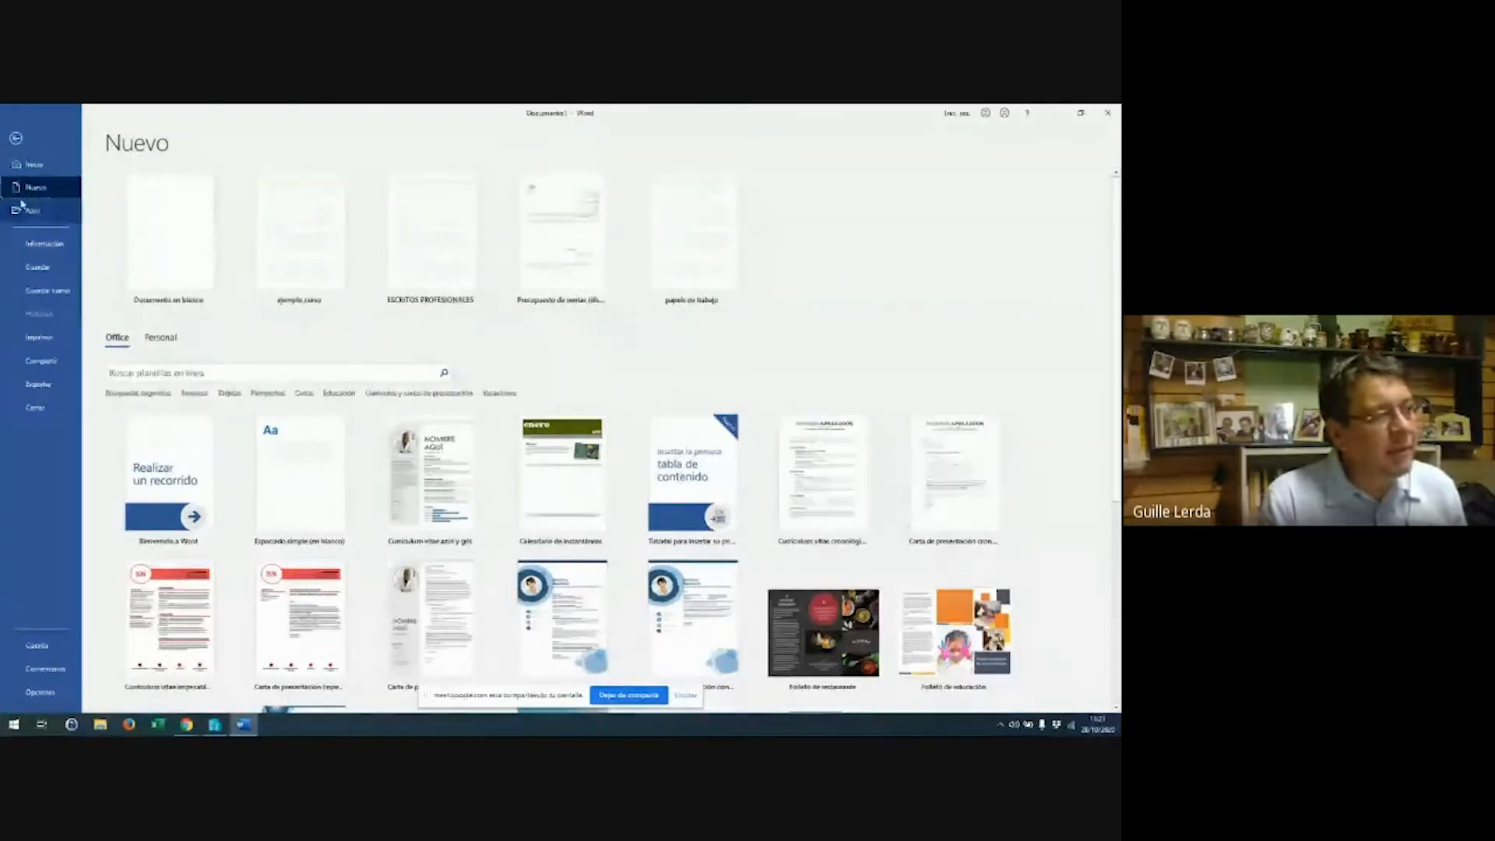
click(159, 340)
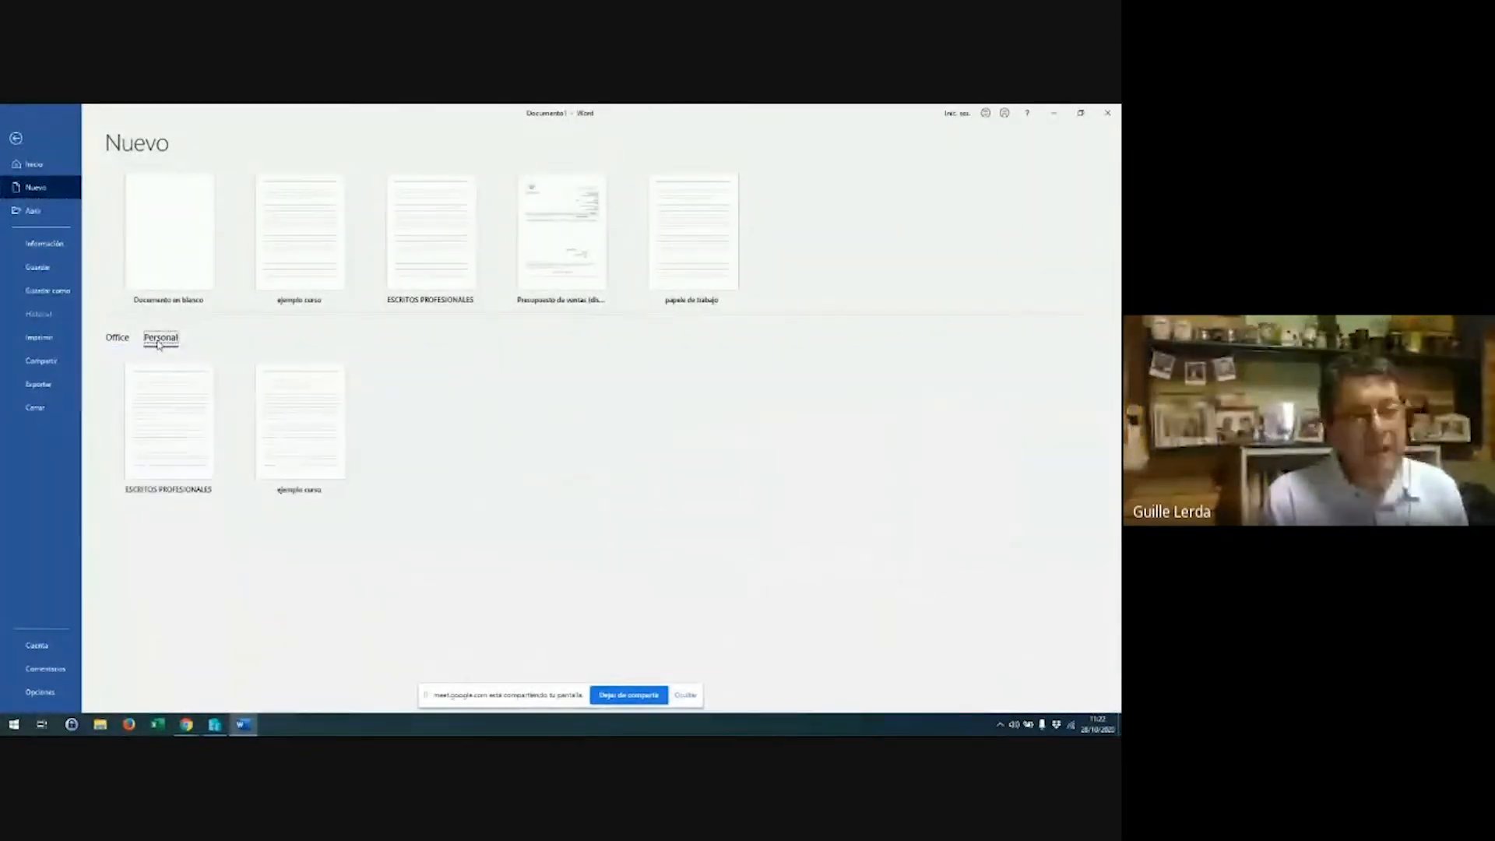
click(279, 442)
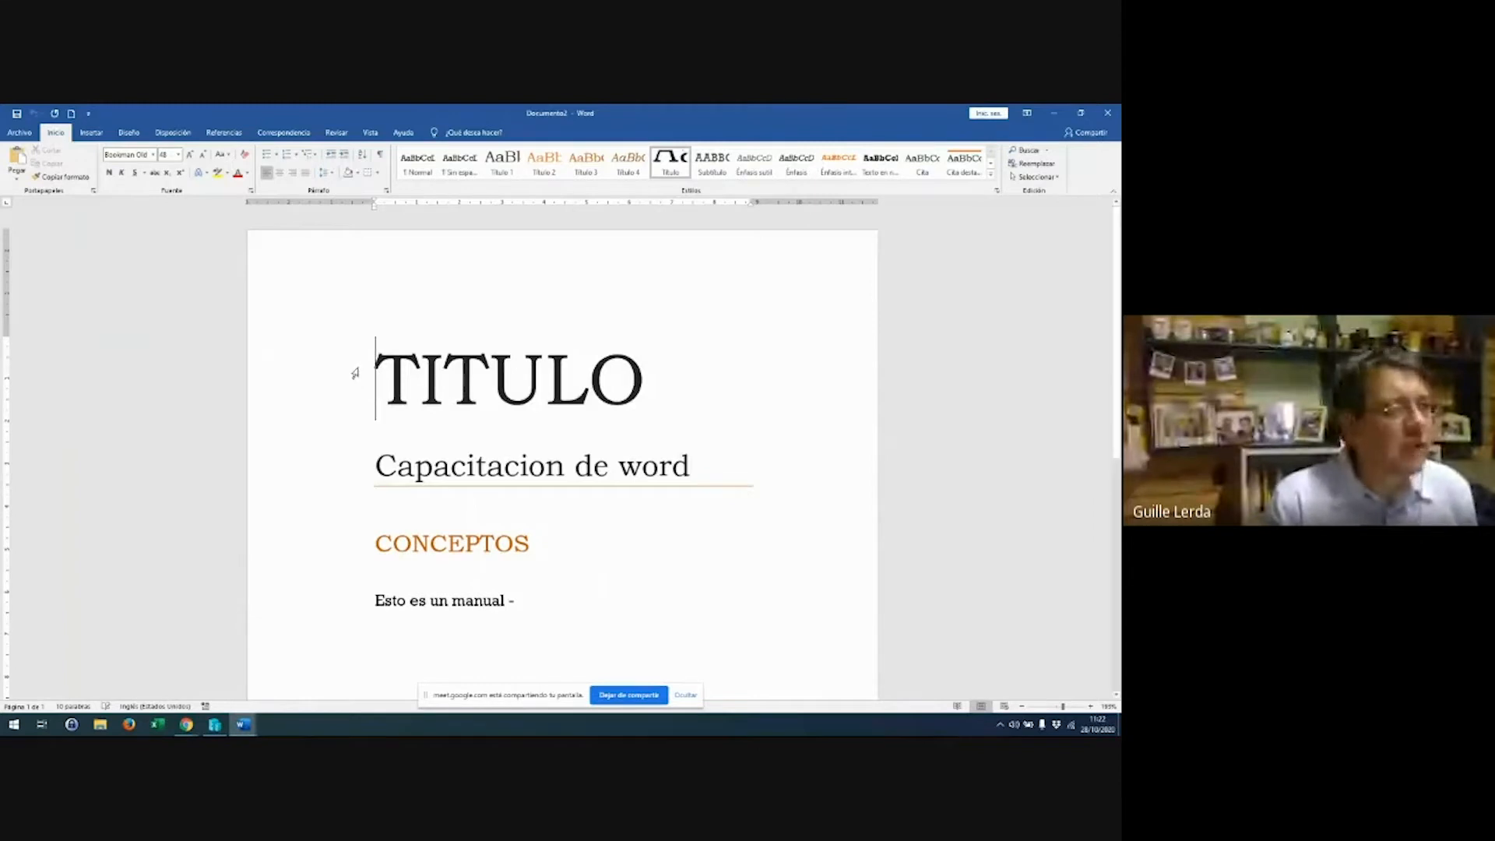
click(21, 134)
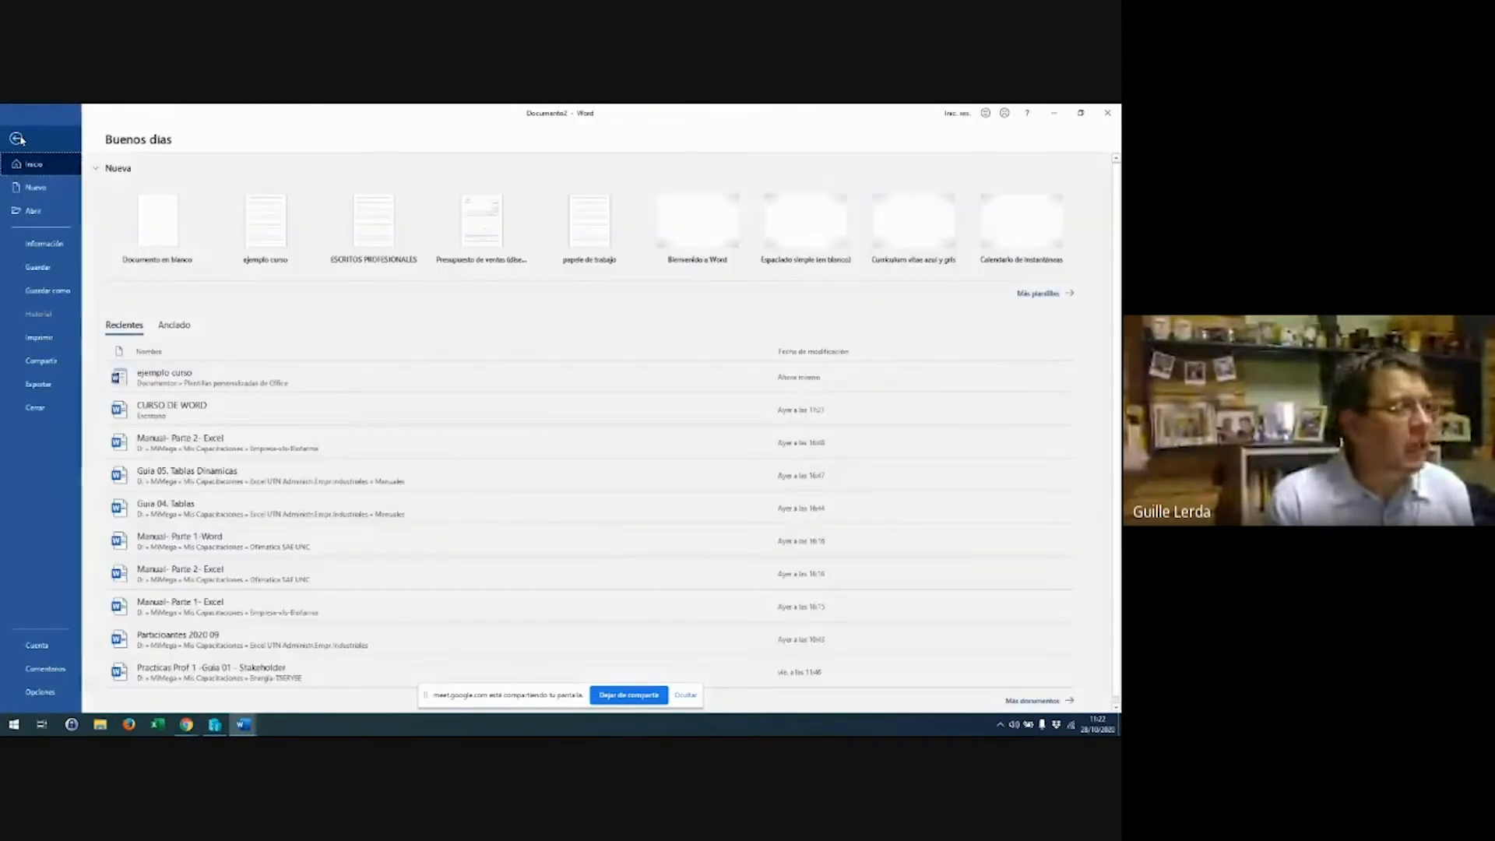
Save the new document as 'ejemplo 1' in a recent folder
click(48, 291)
click(537, 306)
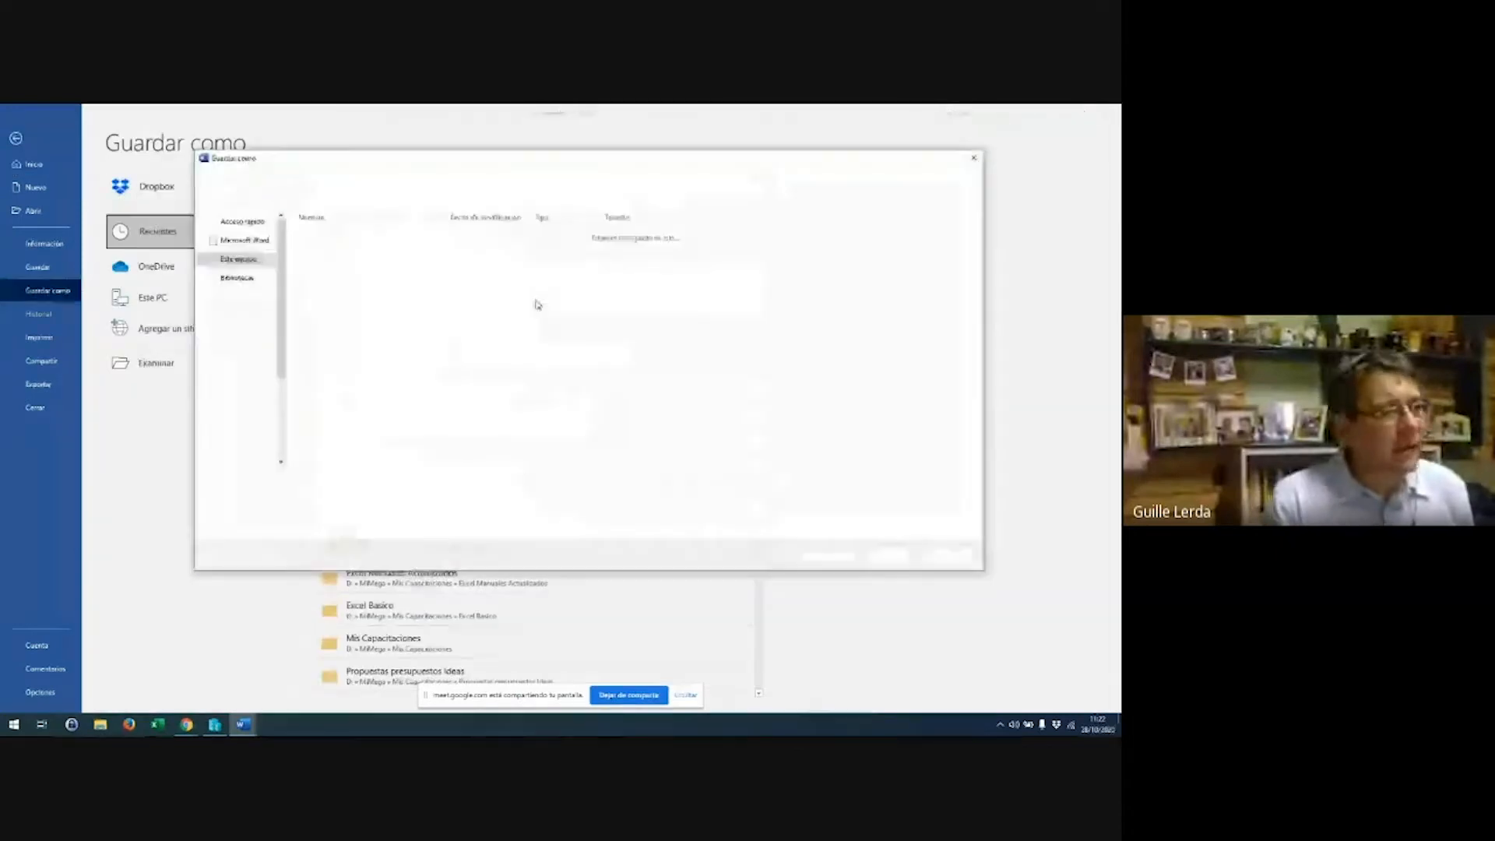
text(A)
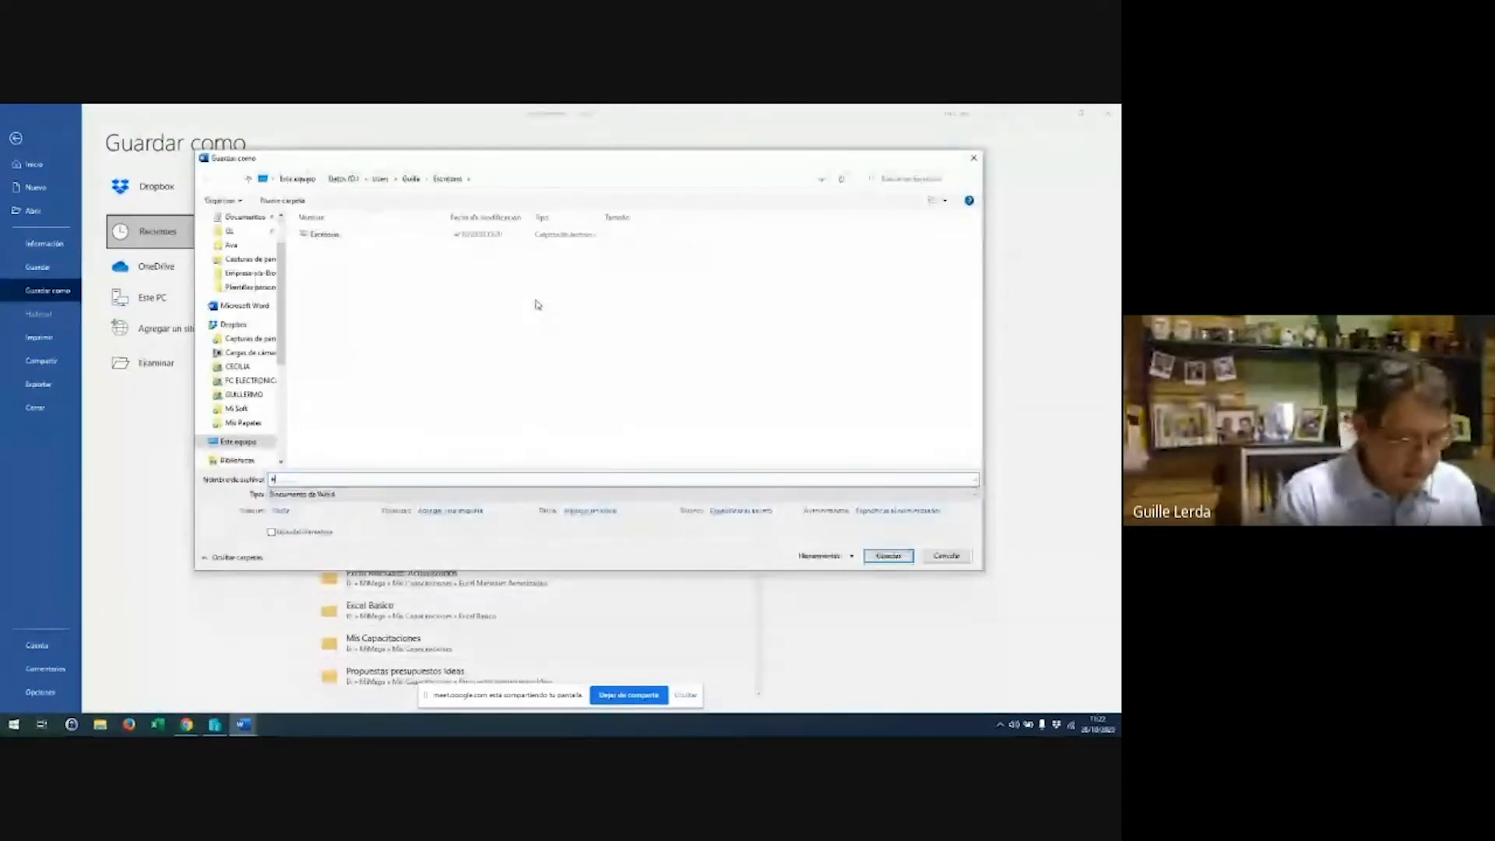
text(jemplo 1)
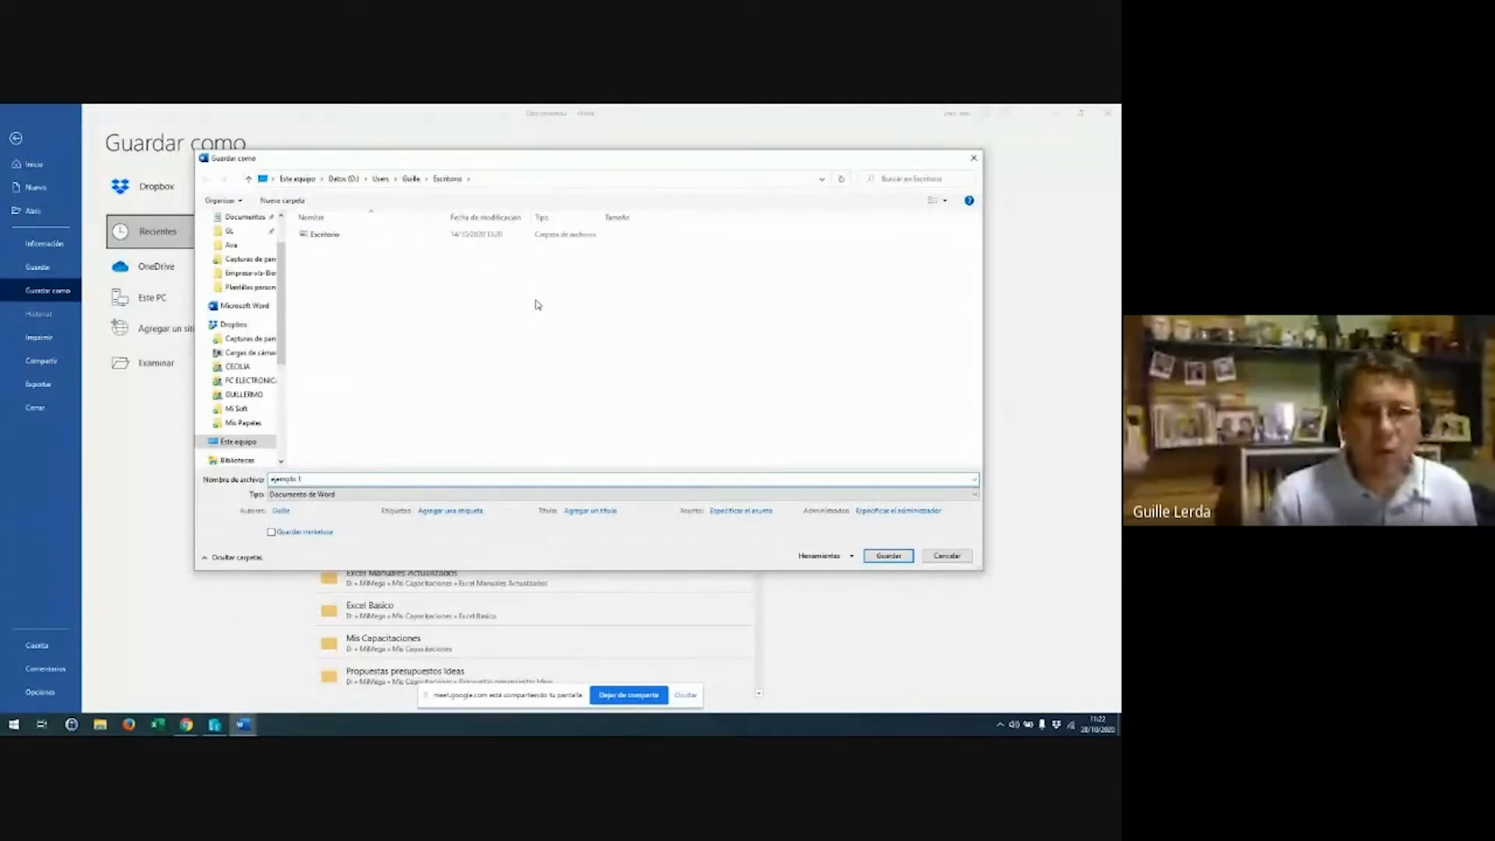
key(Escape)
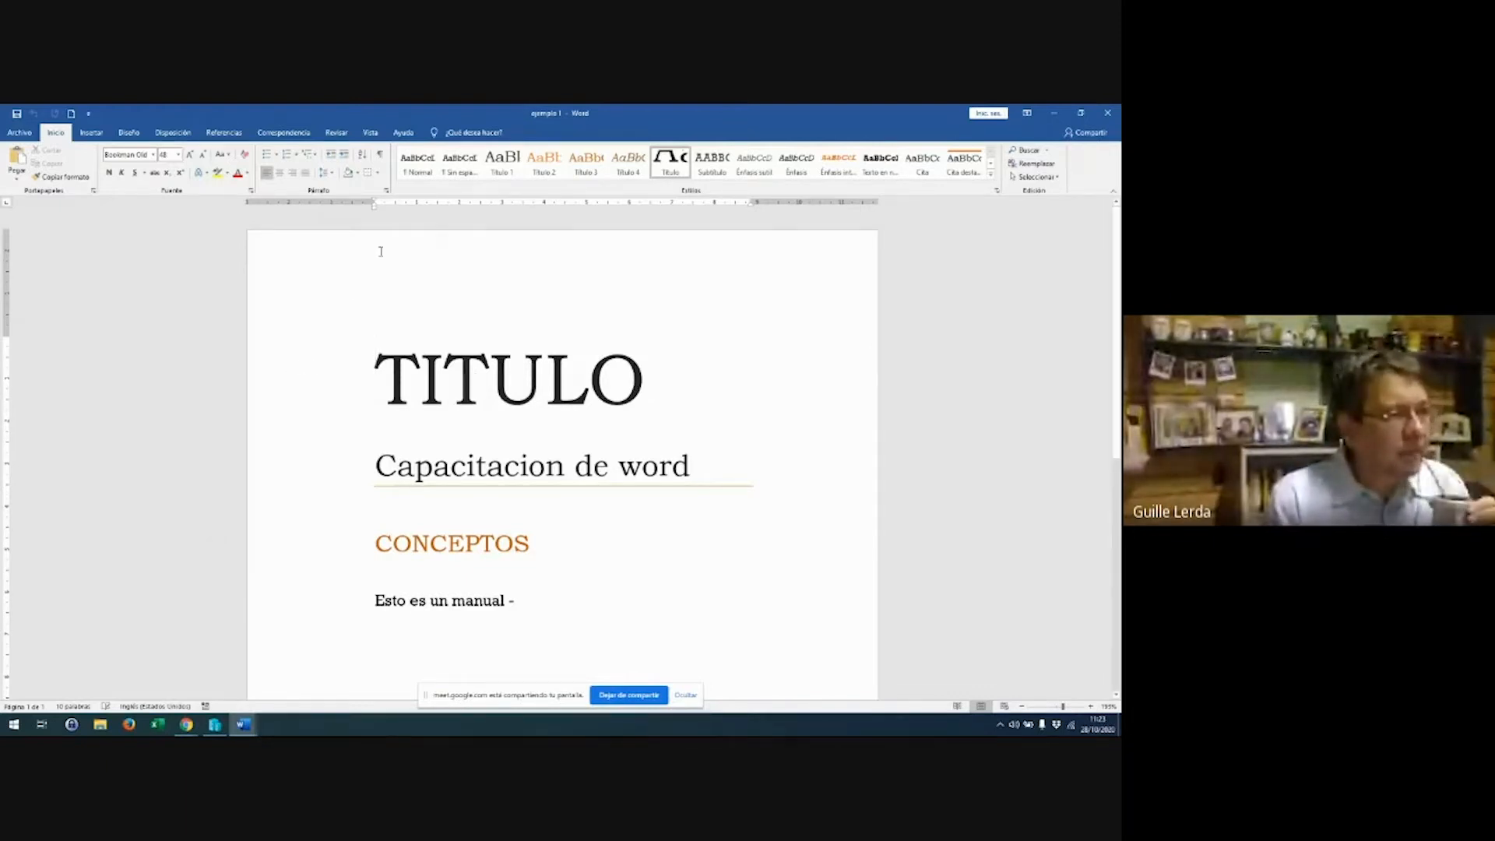
Add empty lines after 'Esto es un manual' and apply the Narrow 1.27 cm margin preset
click(128, 133)
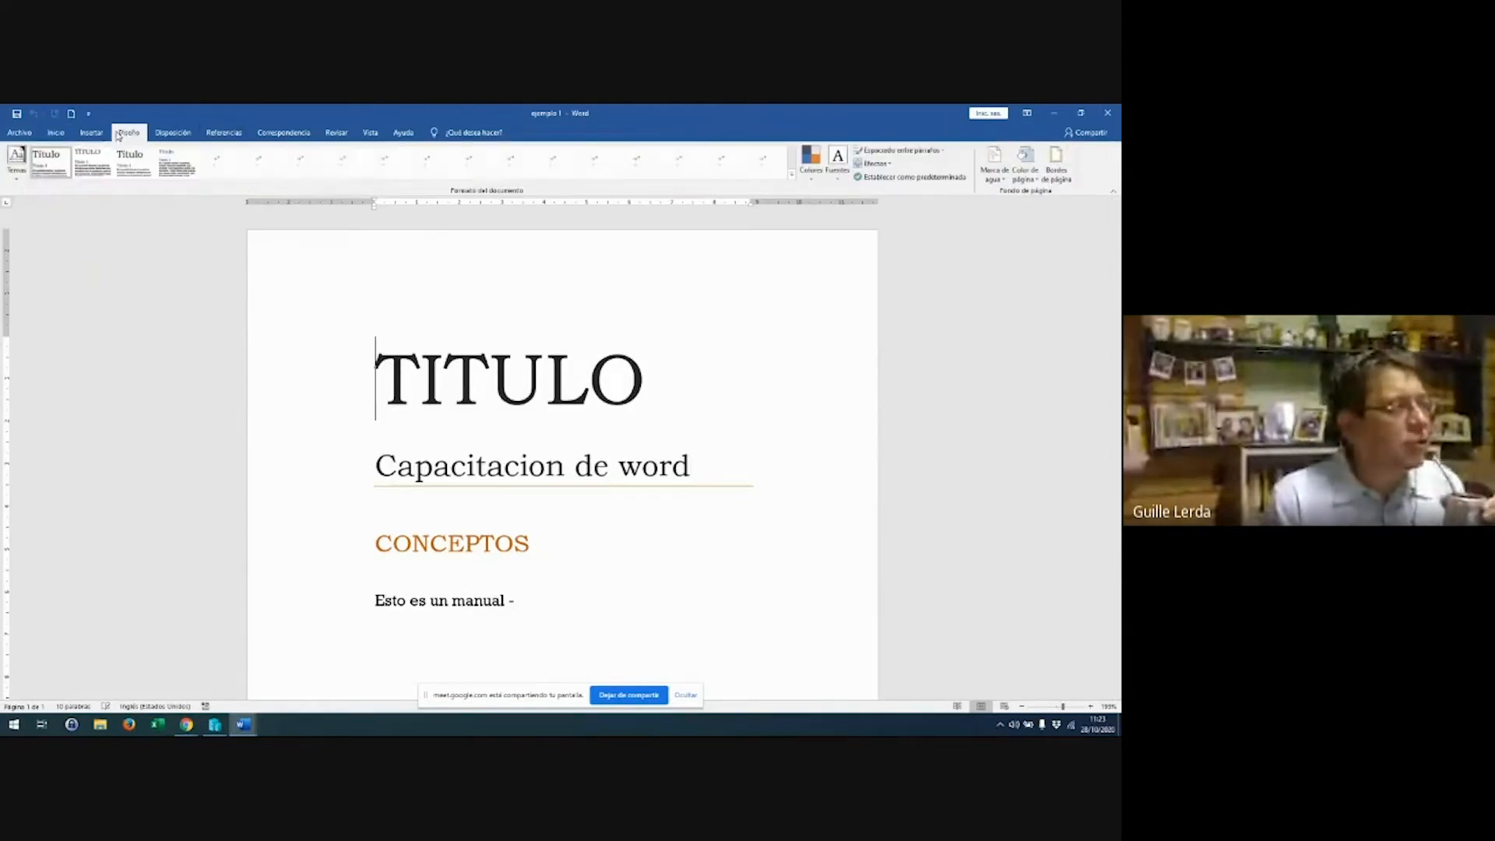
click(173, 132)
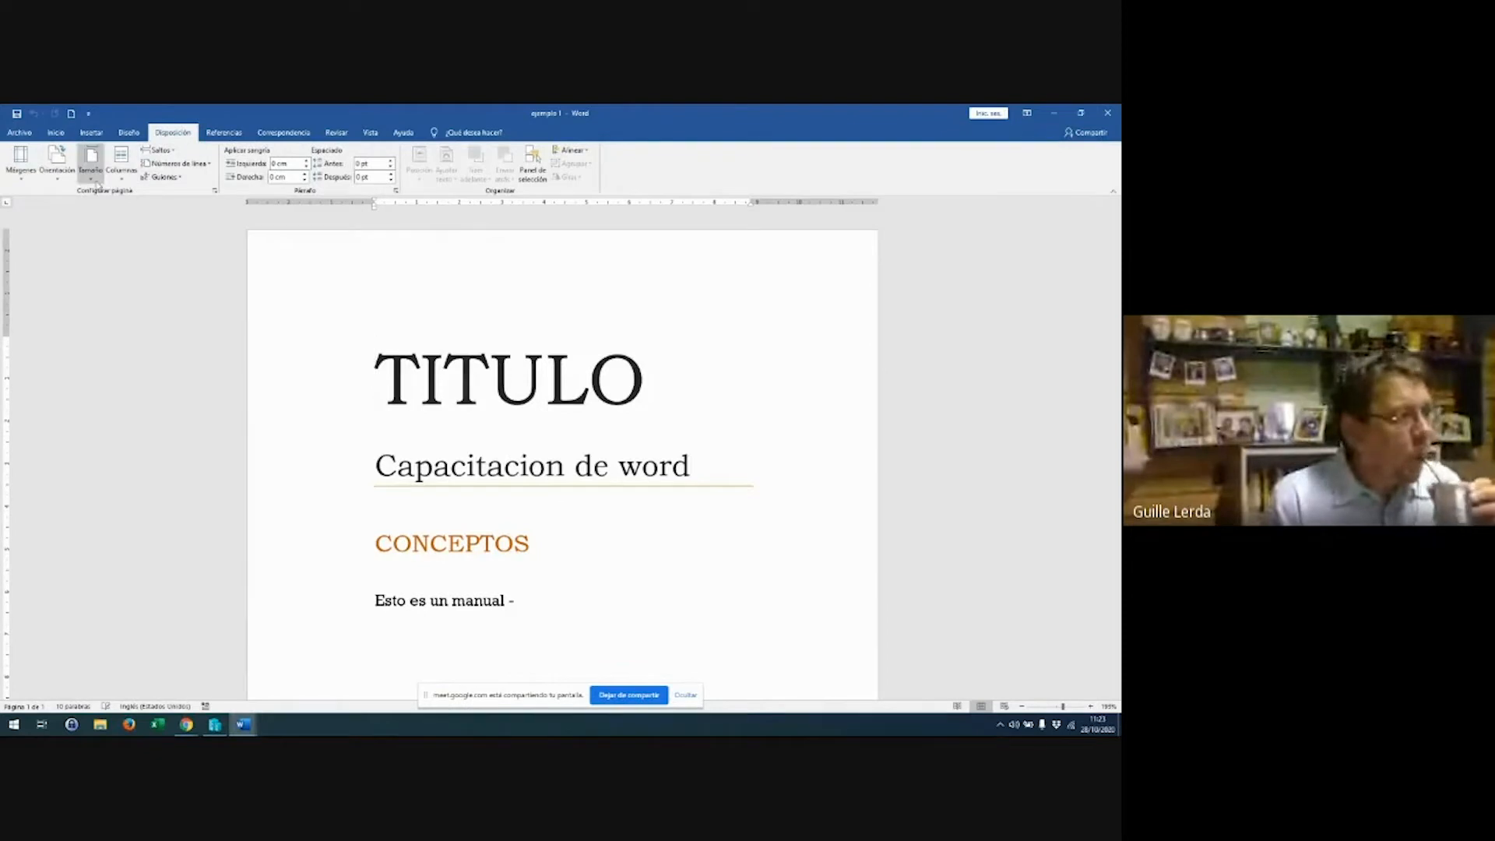
click(24, 183)
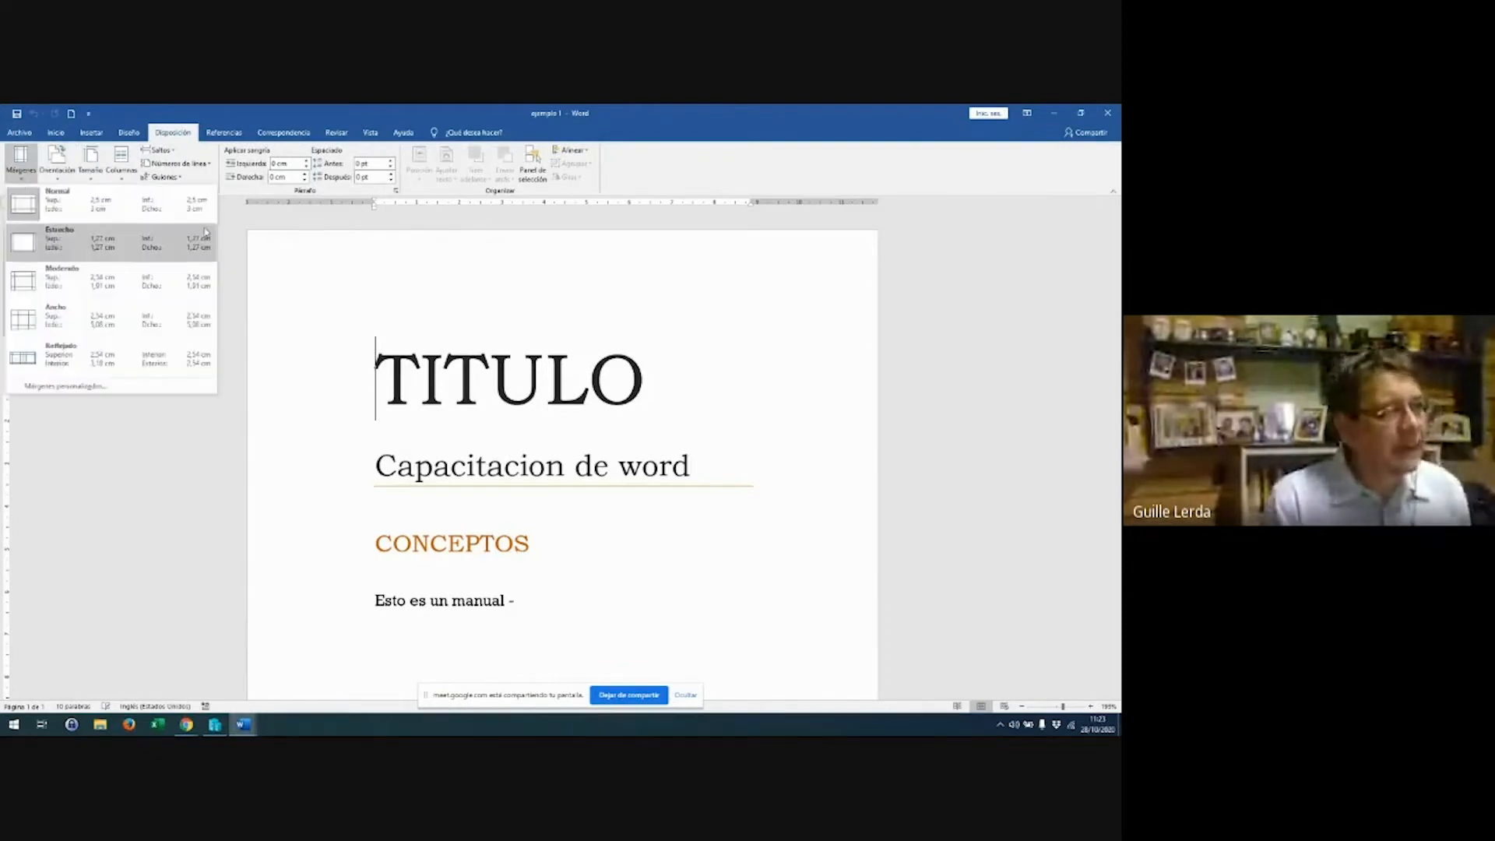
click(363, 280)
scroll(363, 280, down, 5)
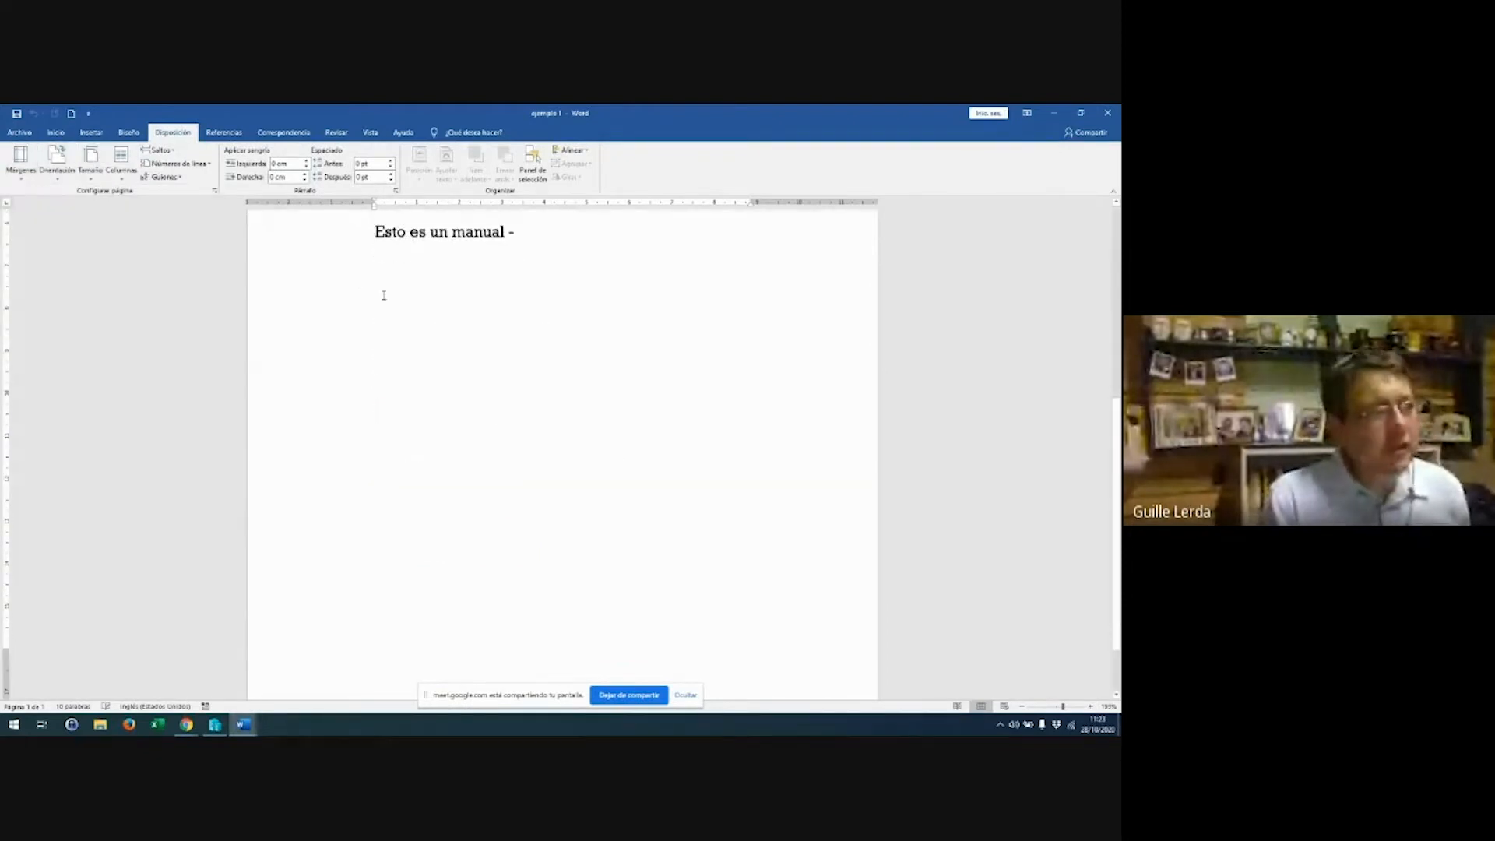
key(Return)
key(Return)
key(Return)
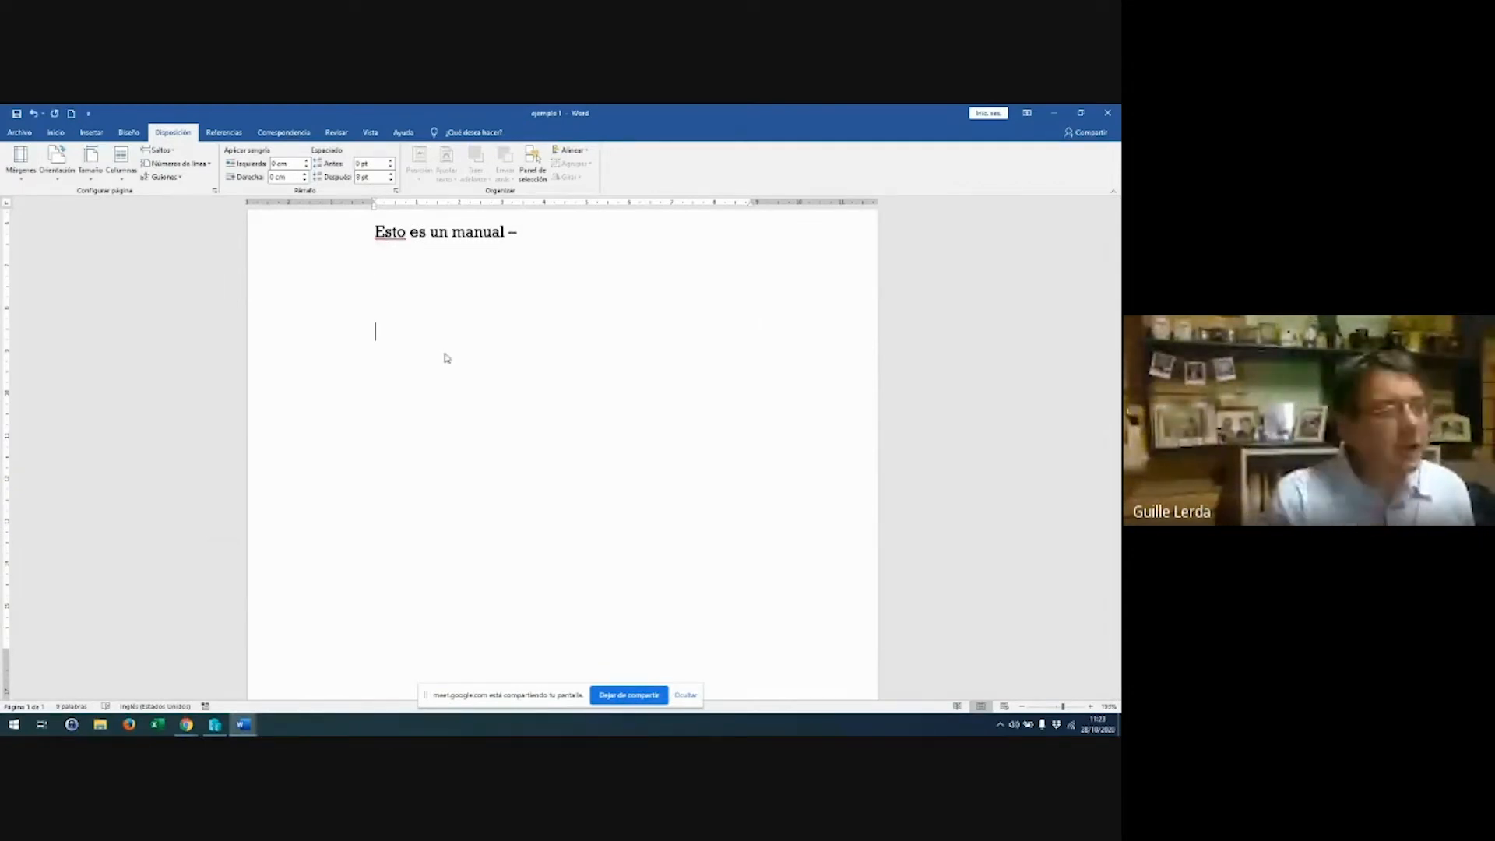
click(13, 179)
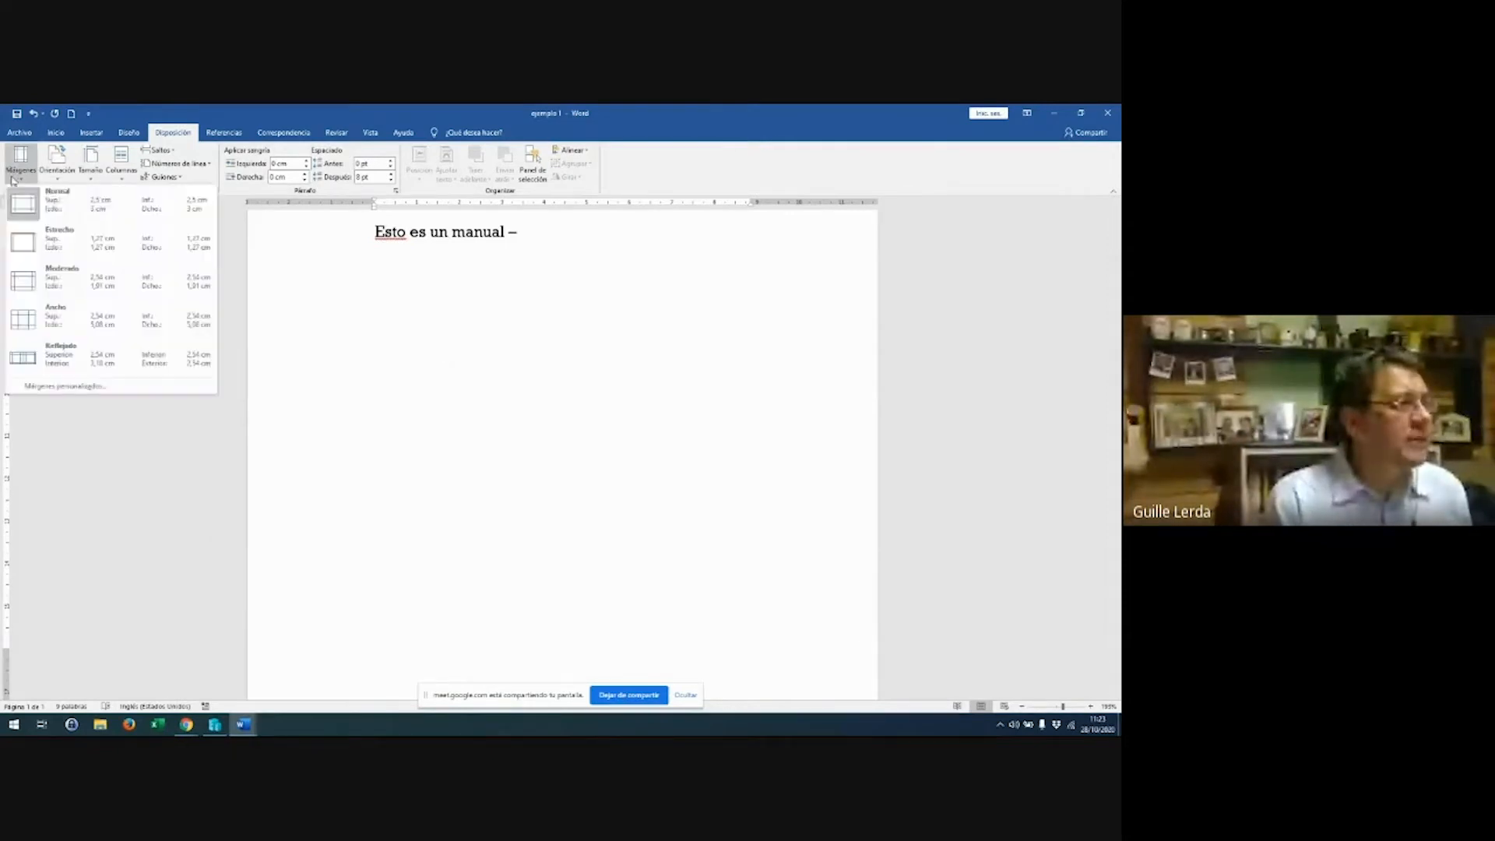
click(26, 243)
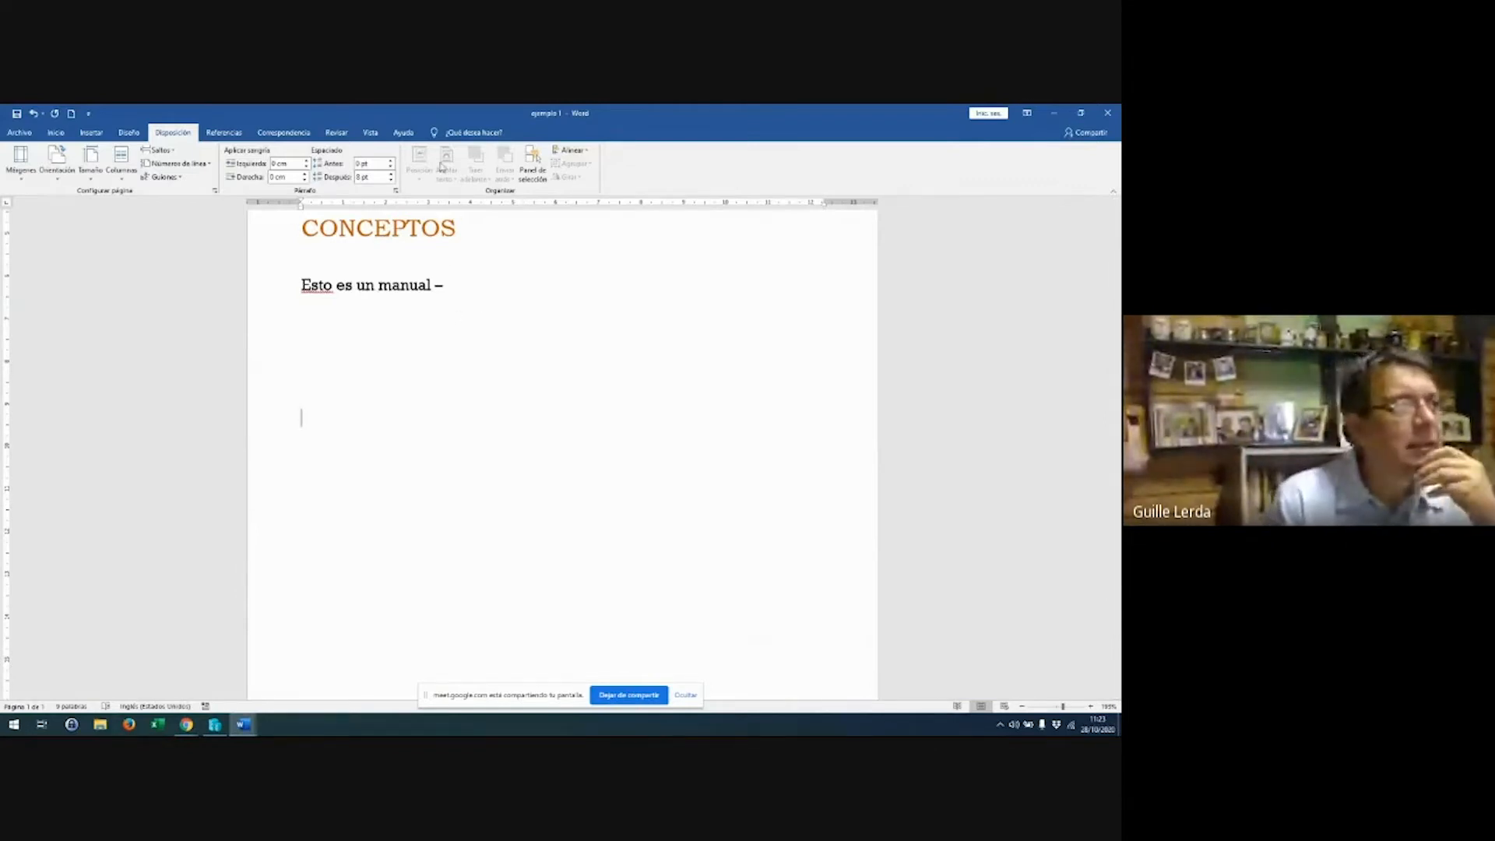
Toggle the Regla (ruler) checkbox off and on twice on the Vista tab
click(380, 138)
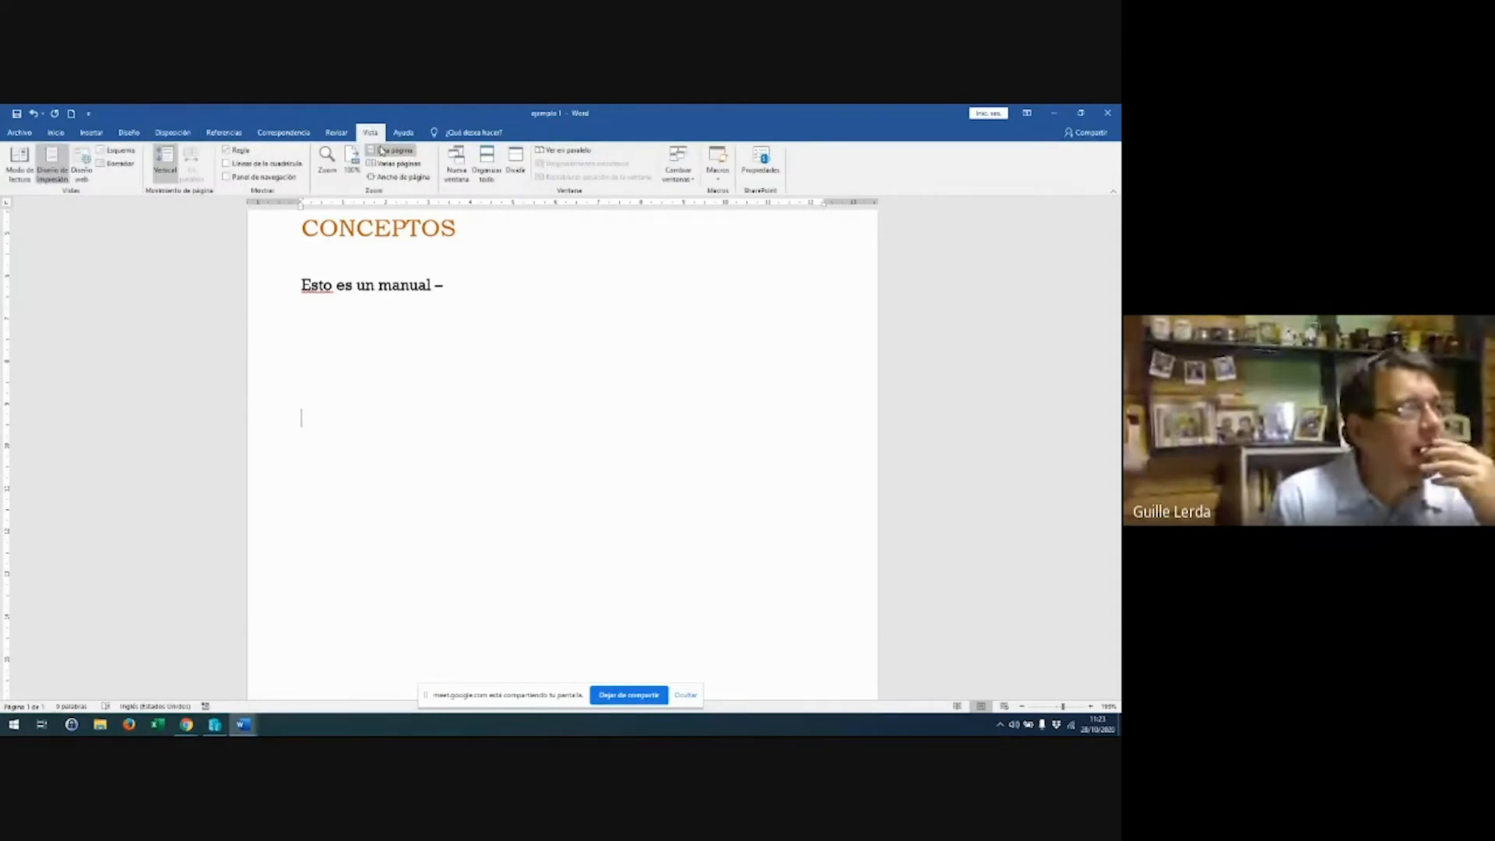
click(226, 150)
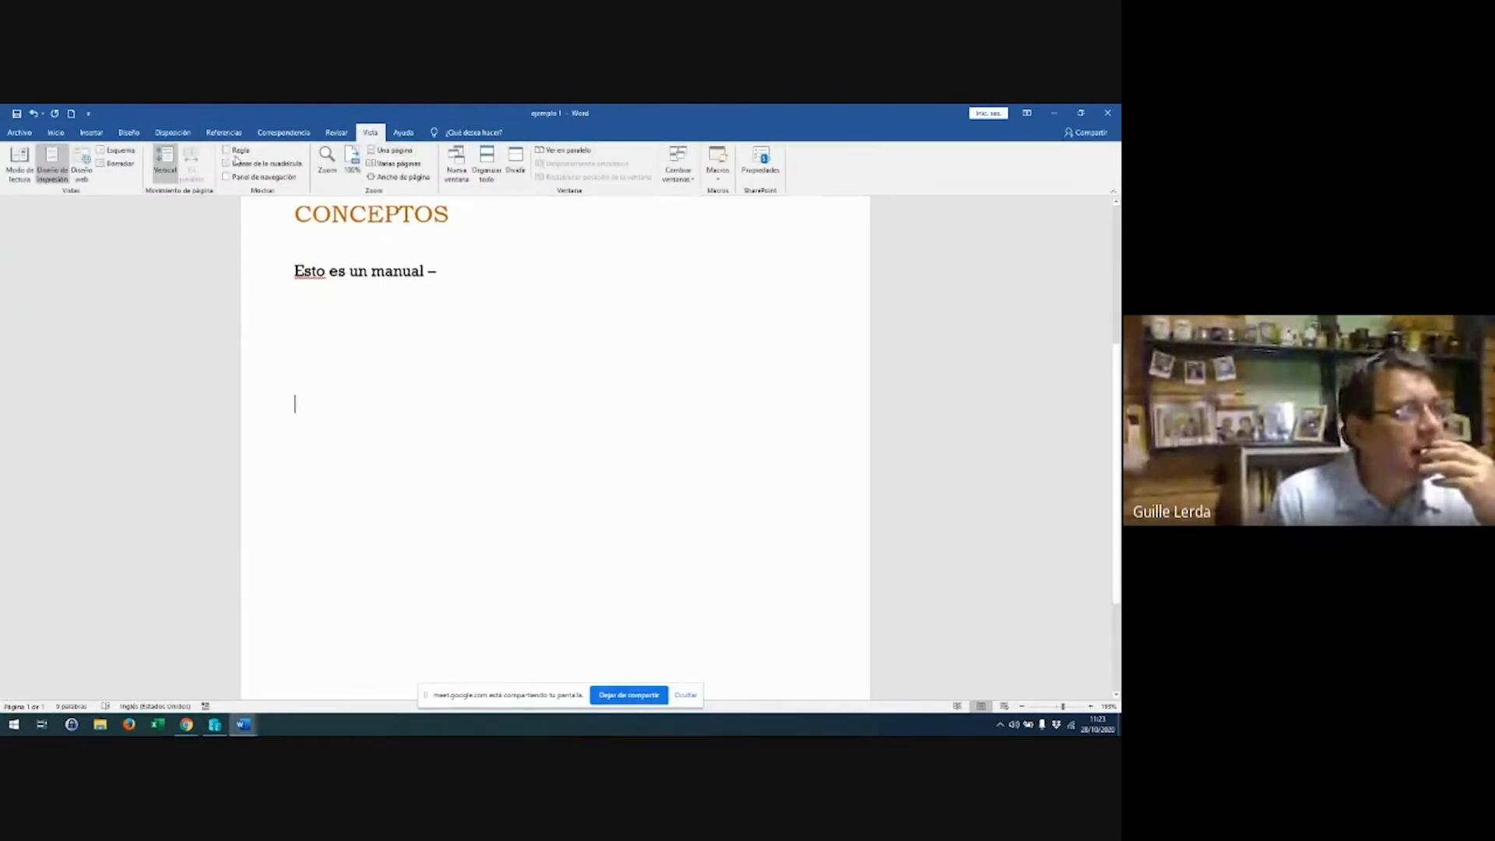
click(226, 149)
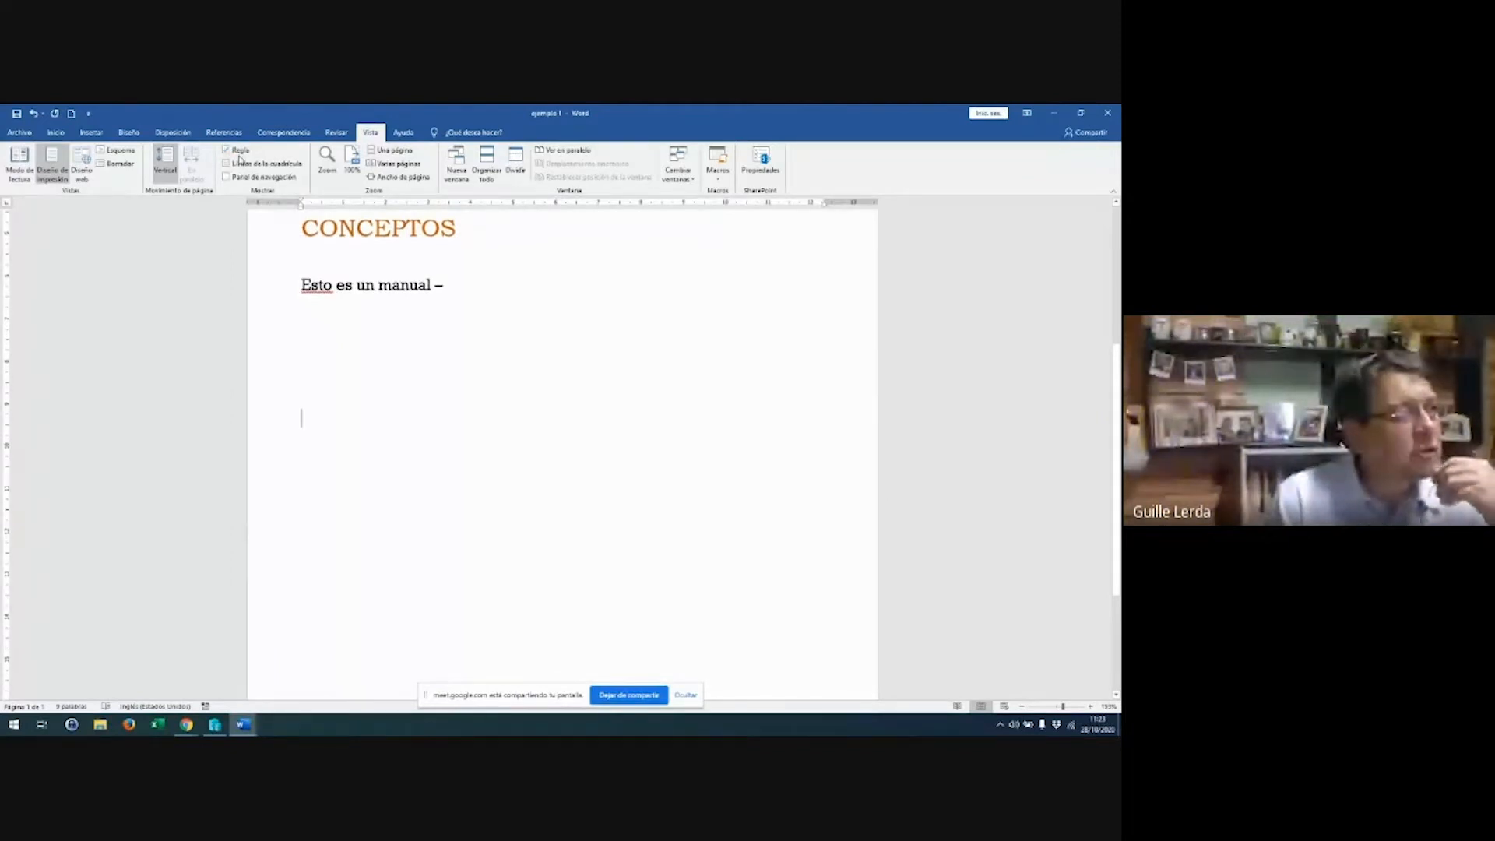
click(237, 153)
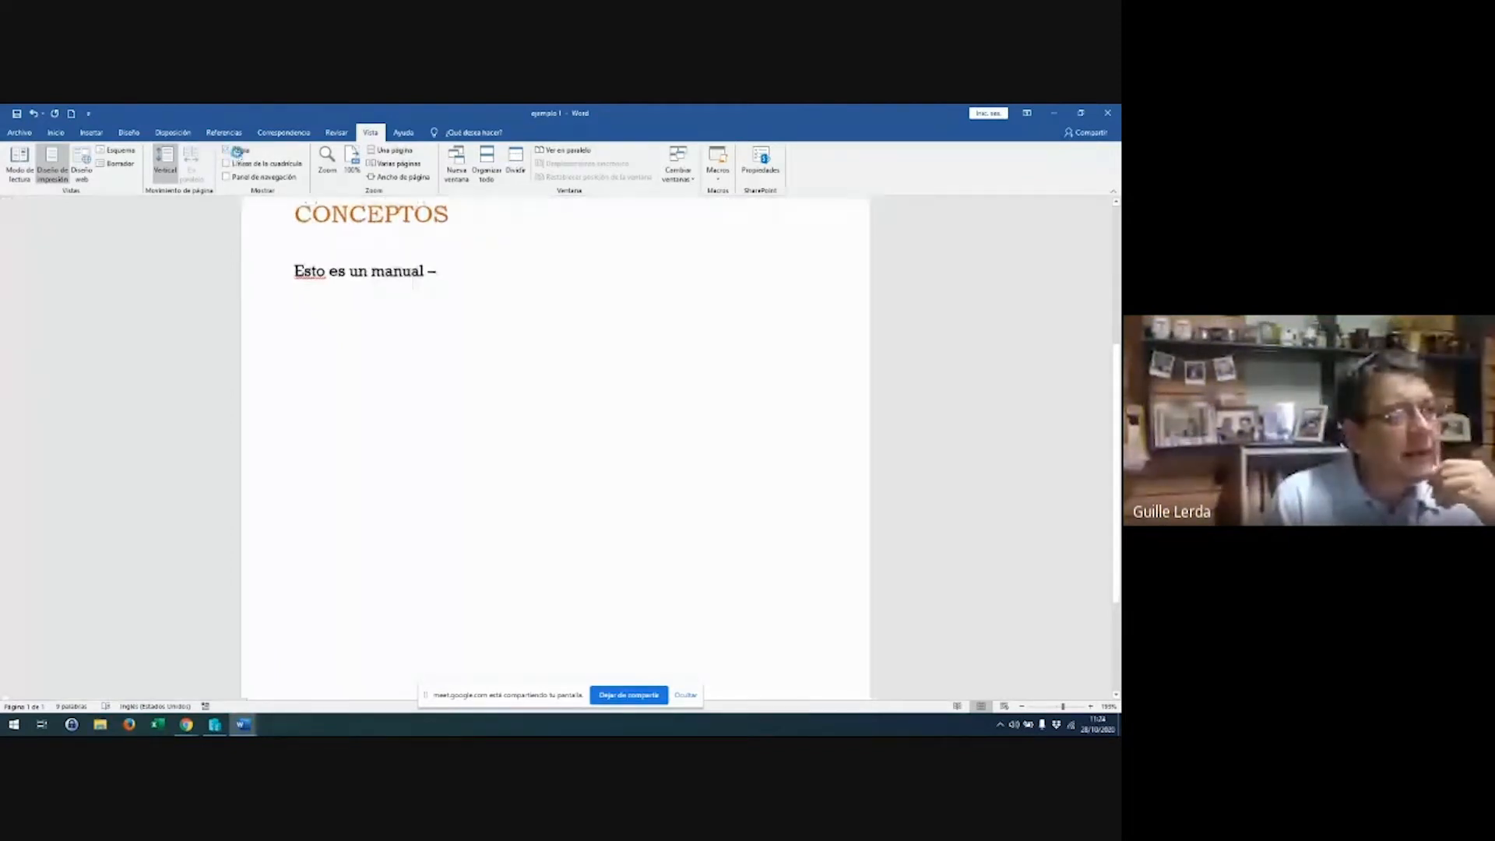
click(238, 153)
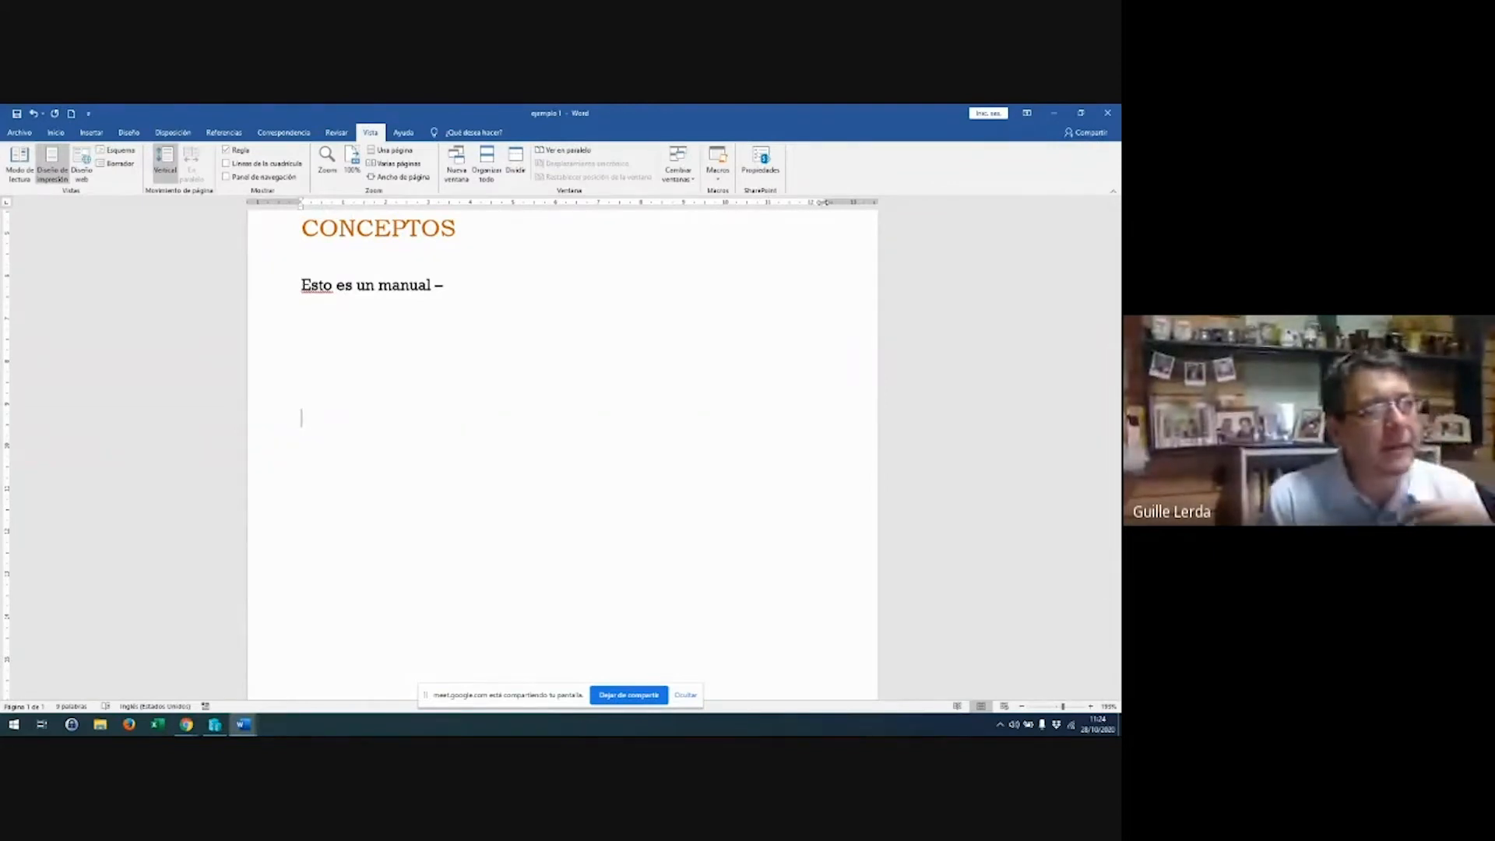
Type three paragraphs of random filler text below the manual sentence
scroll(561, 324, down, 2)
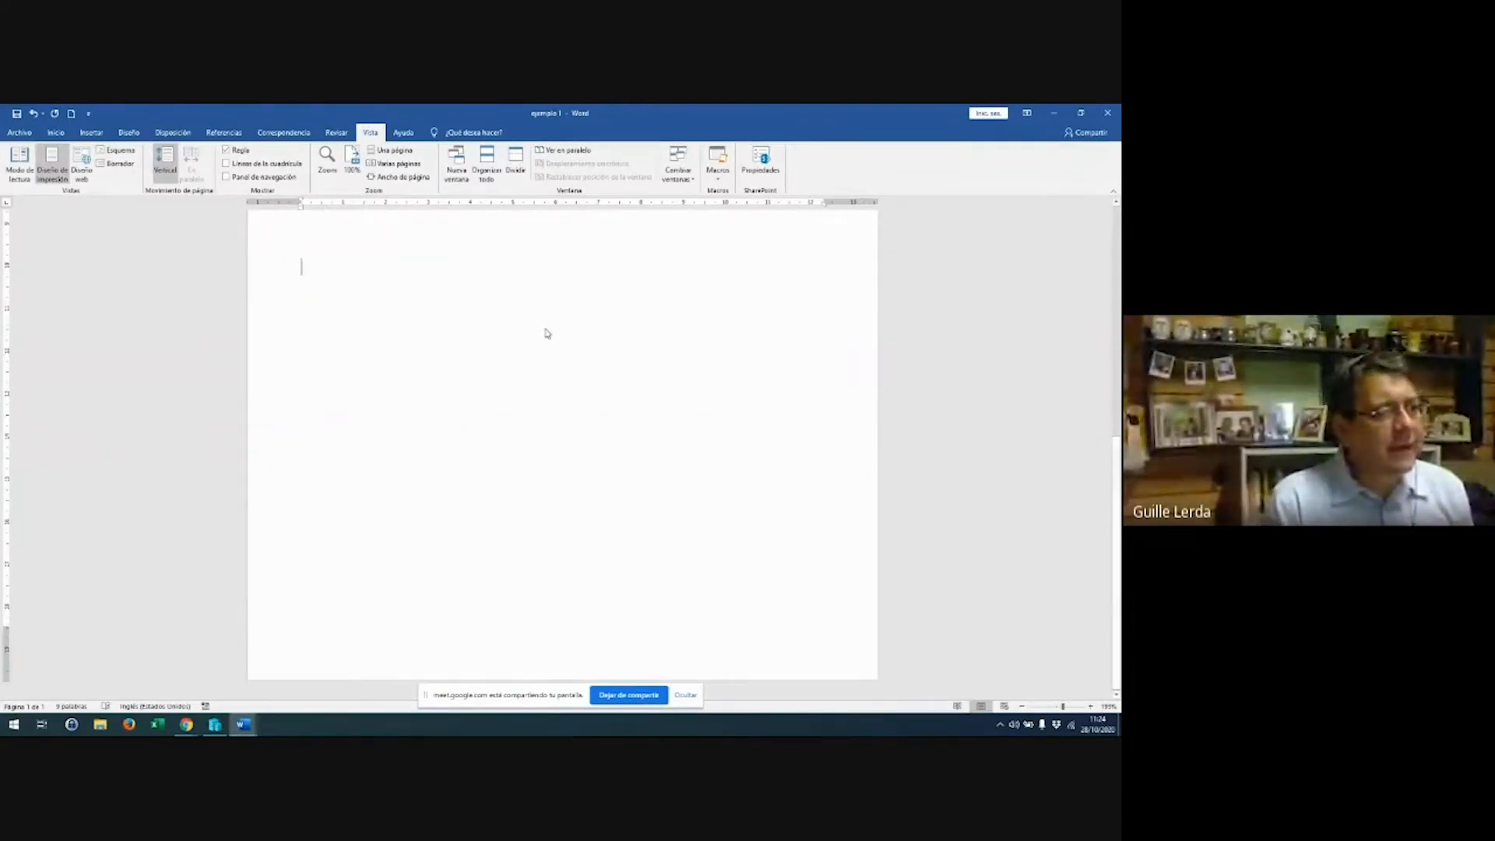
key(Return)
key(Return)
key(Return)
key(Return)
key(Return)
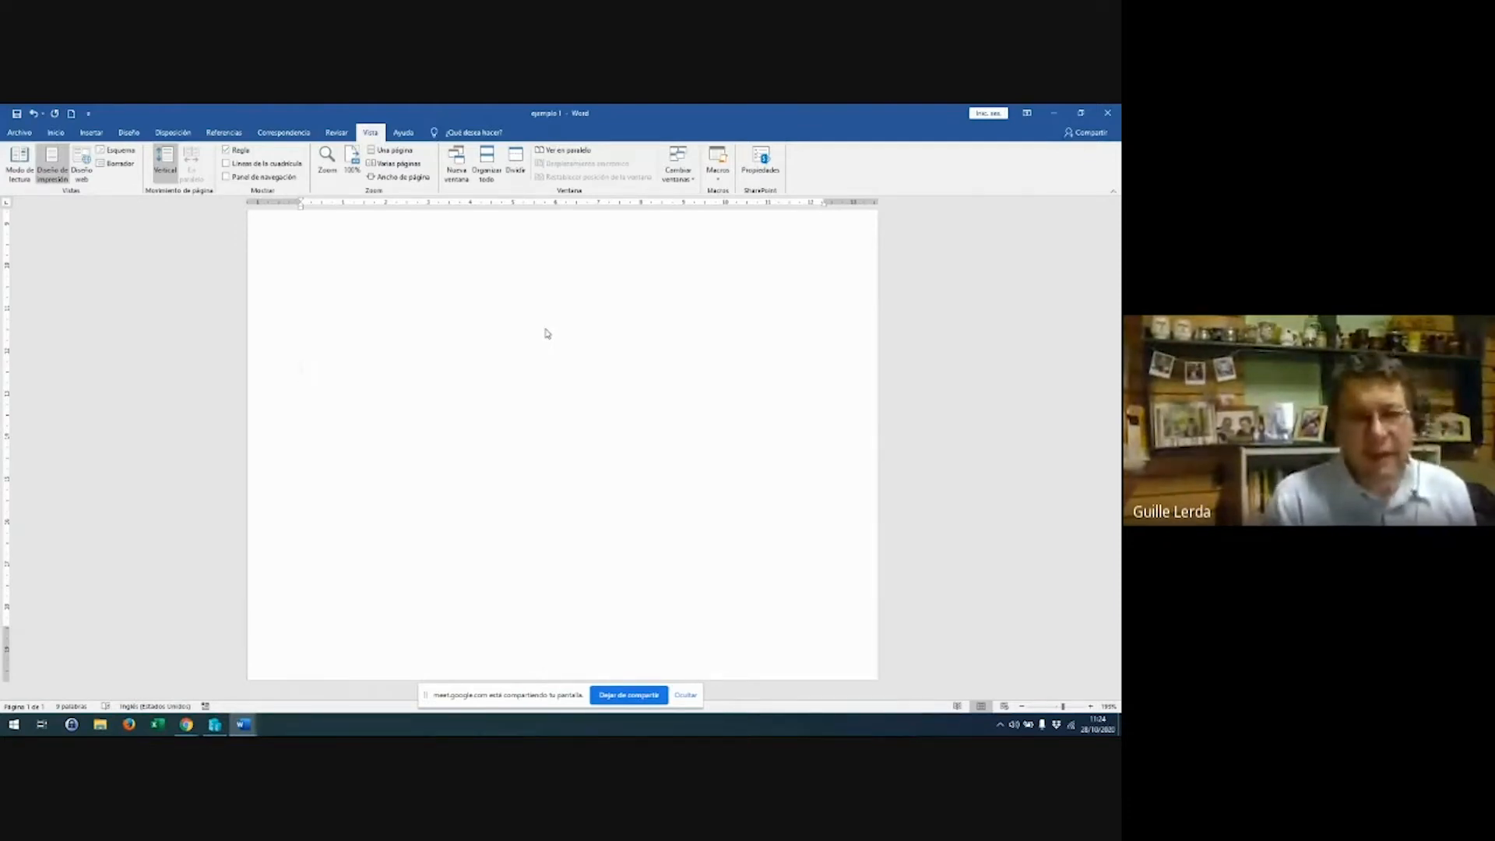
text(Djfkldsjlkfd  dsflkjdfskljlkfds )
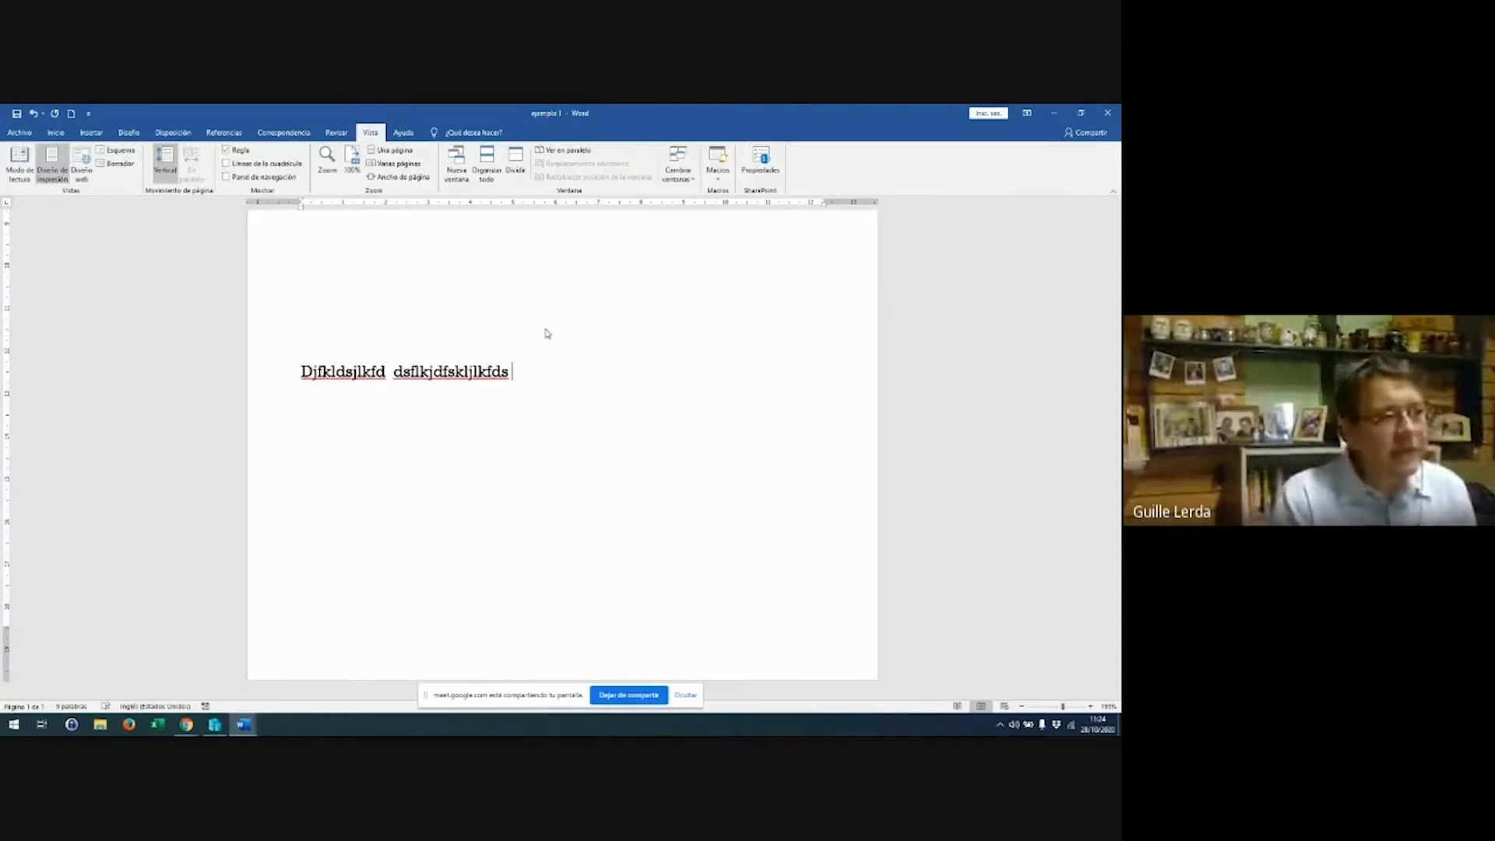
text(lkjlkdf sjlkjdsfkljdsflk lkjlk lkjlk lklkjdsflkjl)
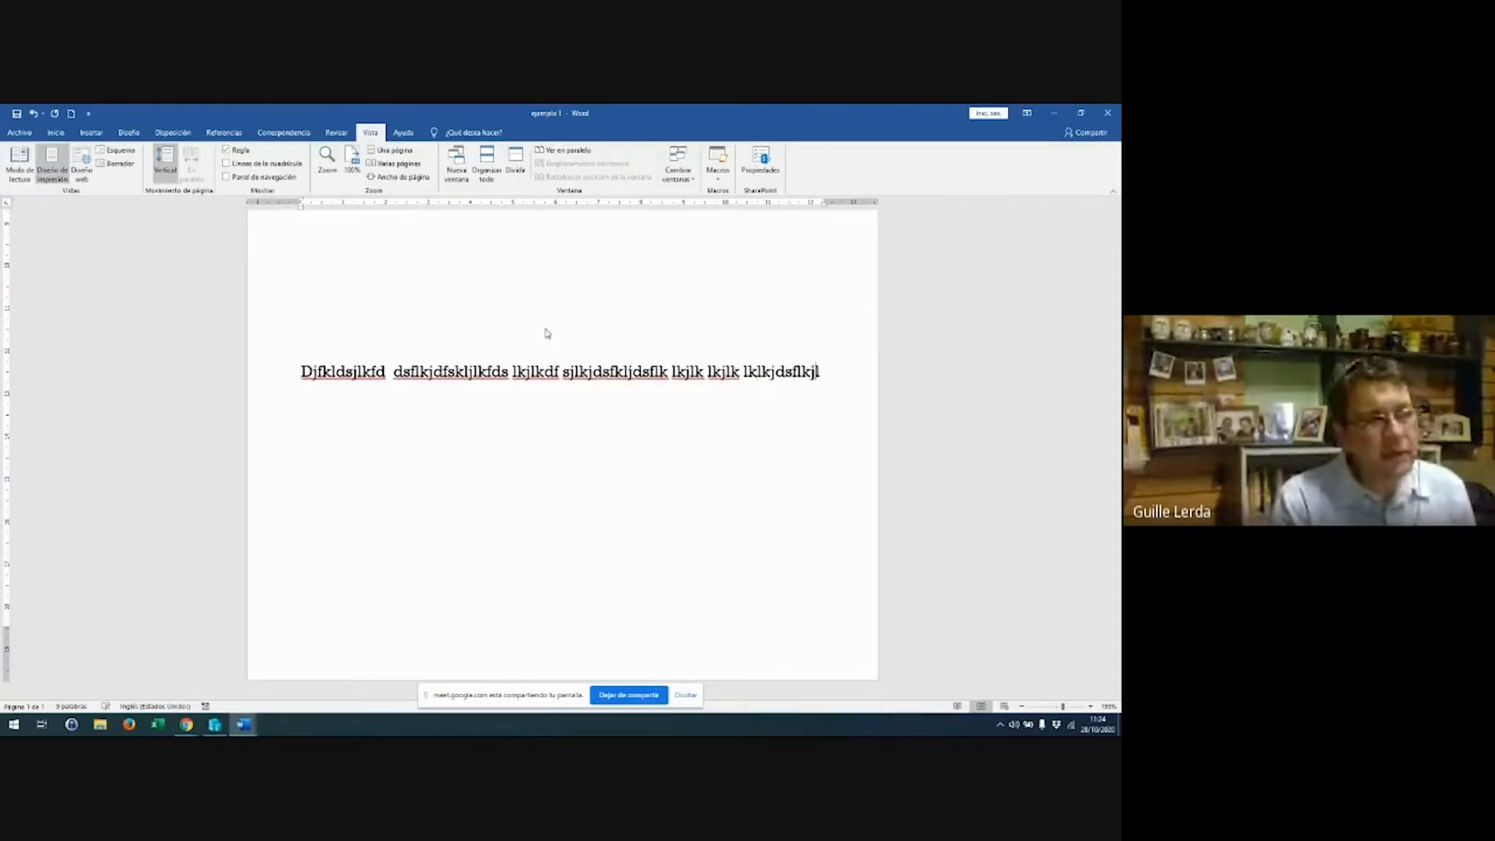
text(k lkjdlk  lkdsjjfdslk jdfslkjdsflkjsfdjlkdfsj)
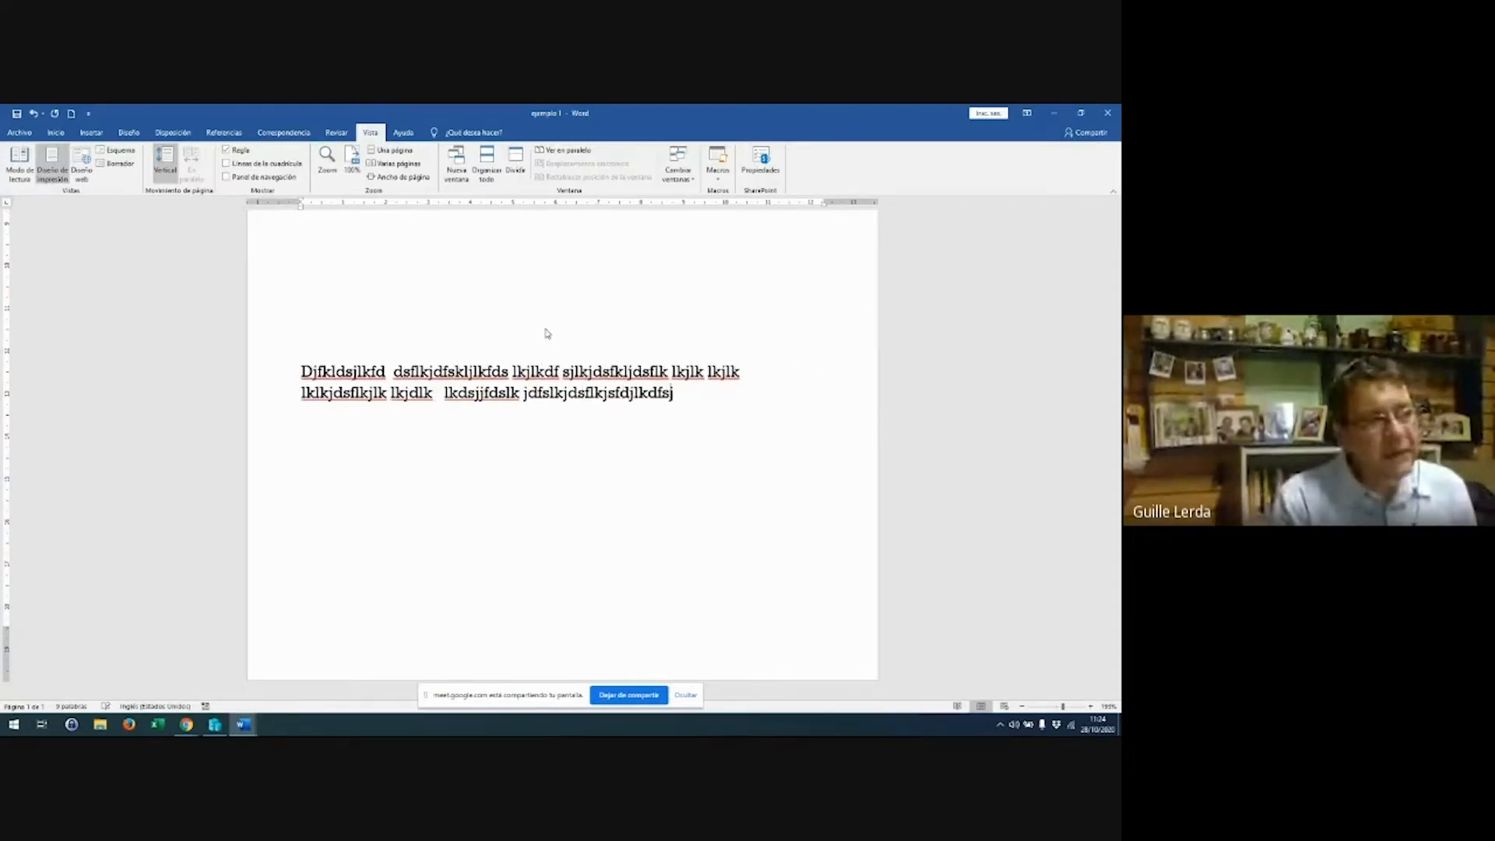
text( dfskljlkdsfjlkf kjklj)
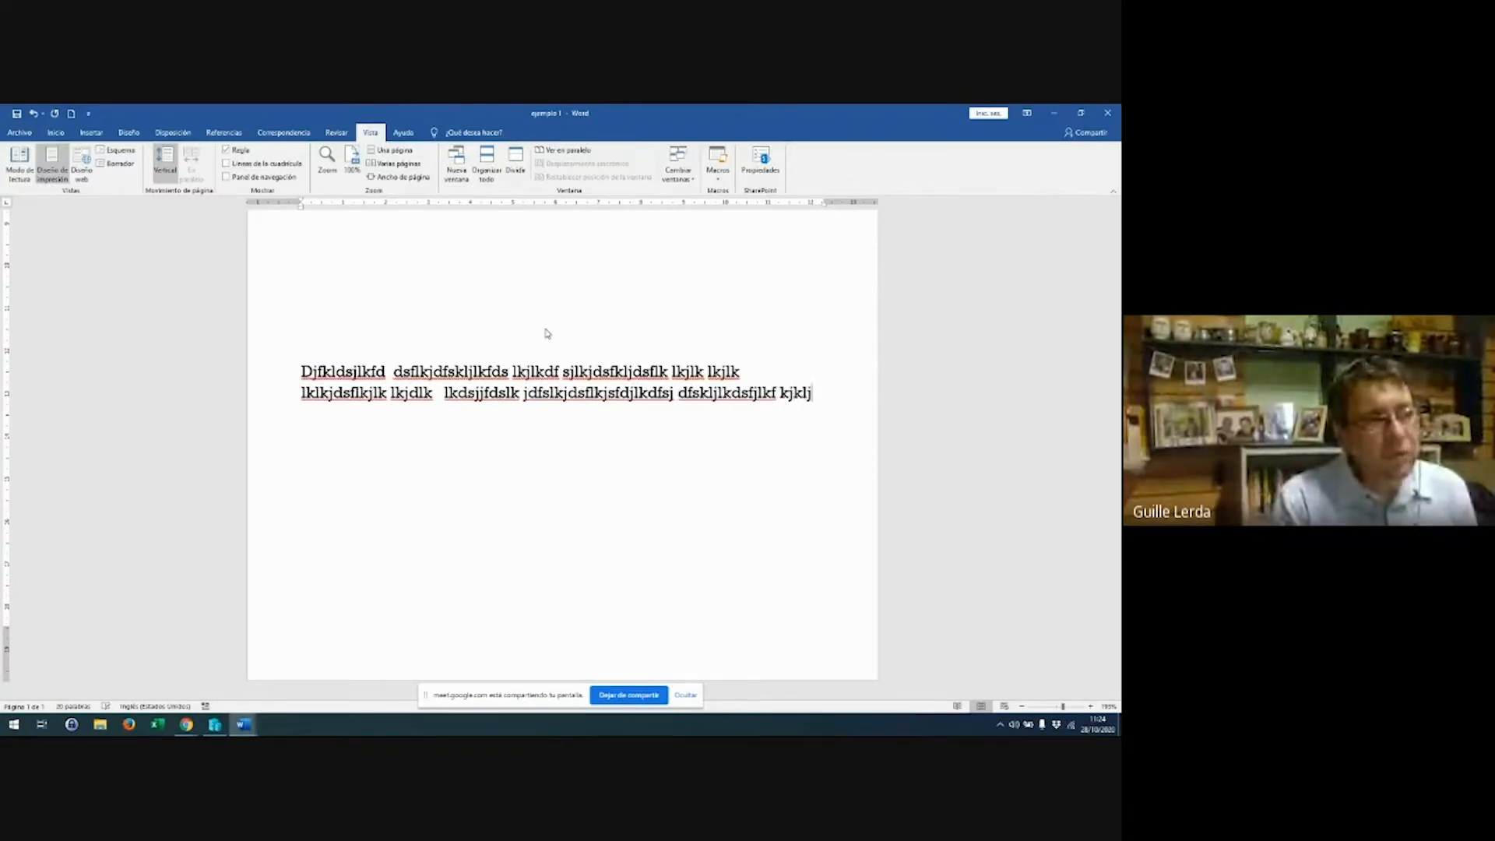
text( kljkljlkjlkjj)
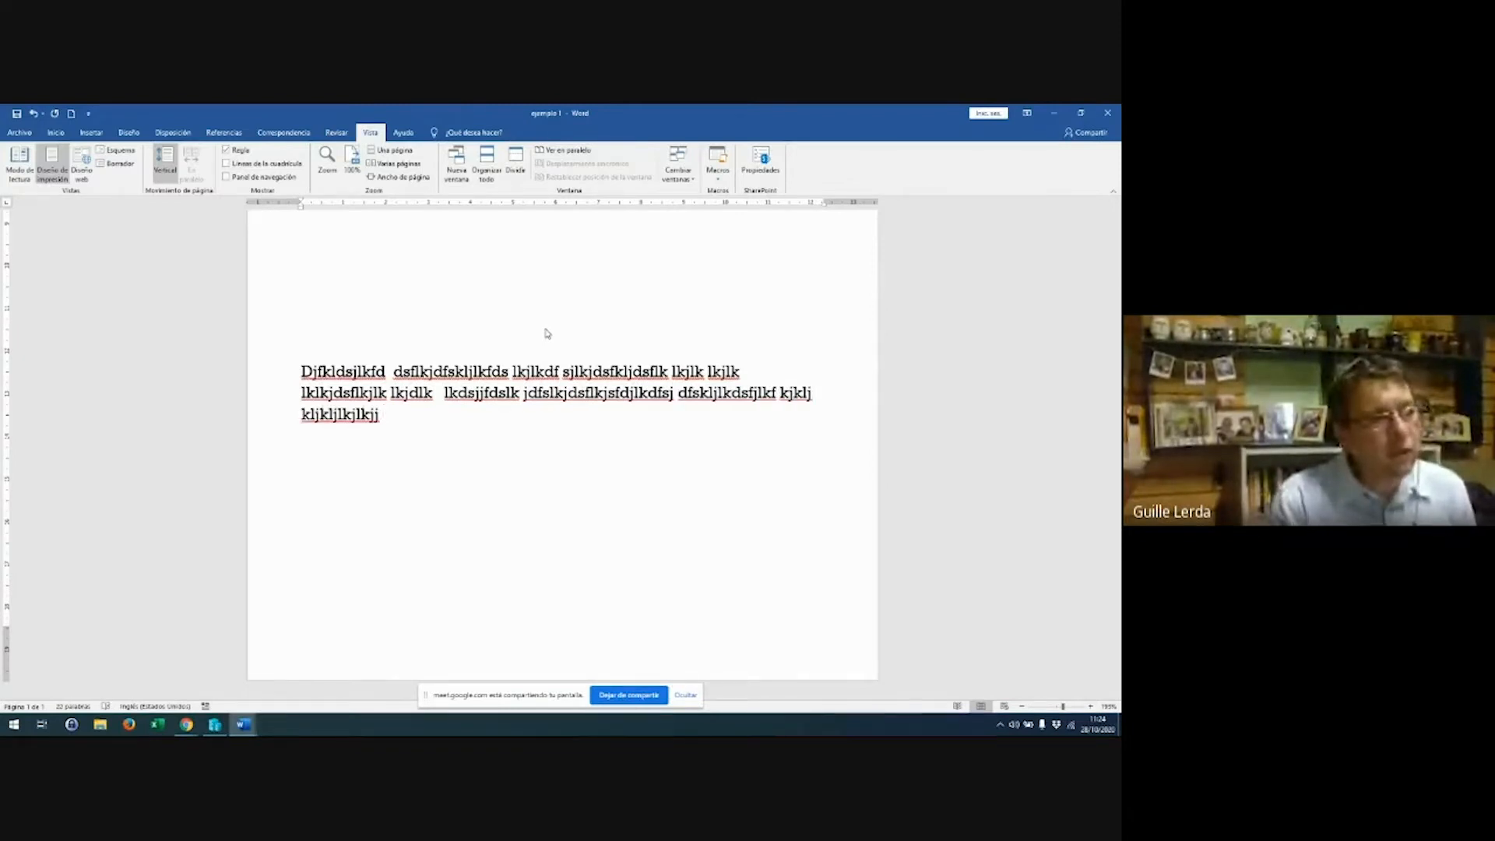
key(Return)
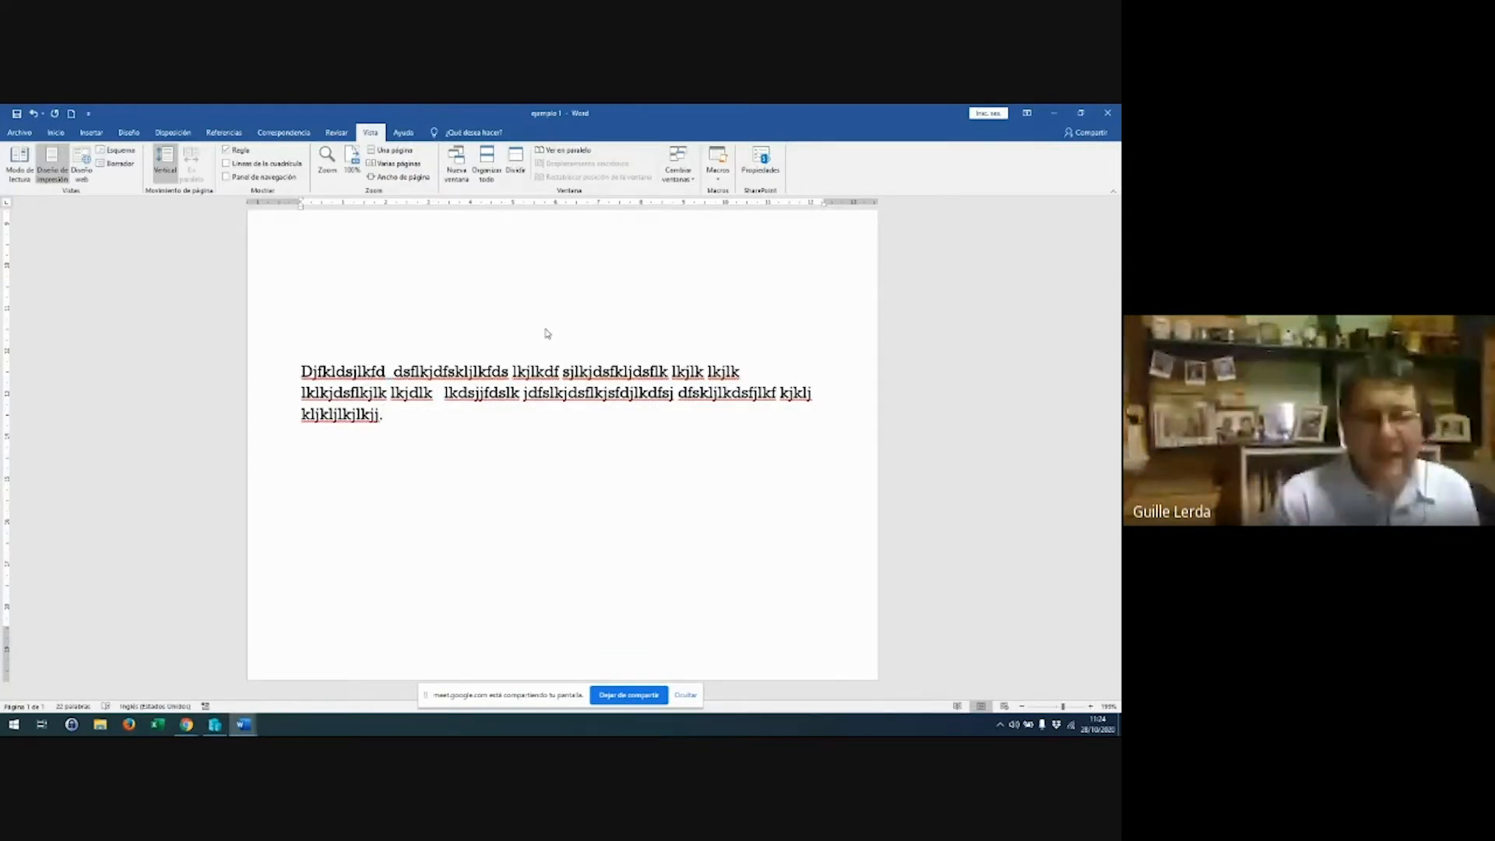
text(dsfjdfsjkldfslkjfdsjlk  lkdsjfjdsfk)
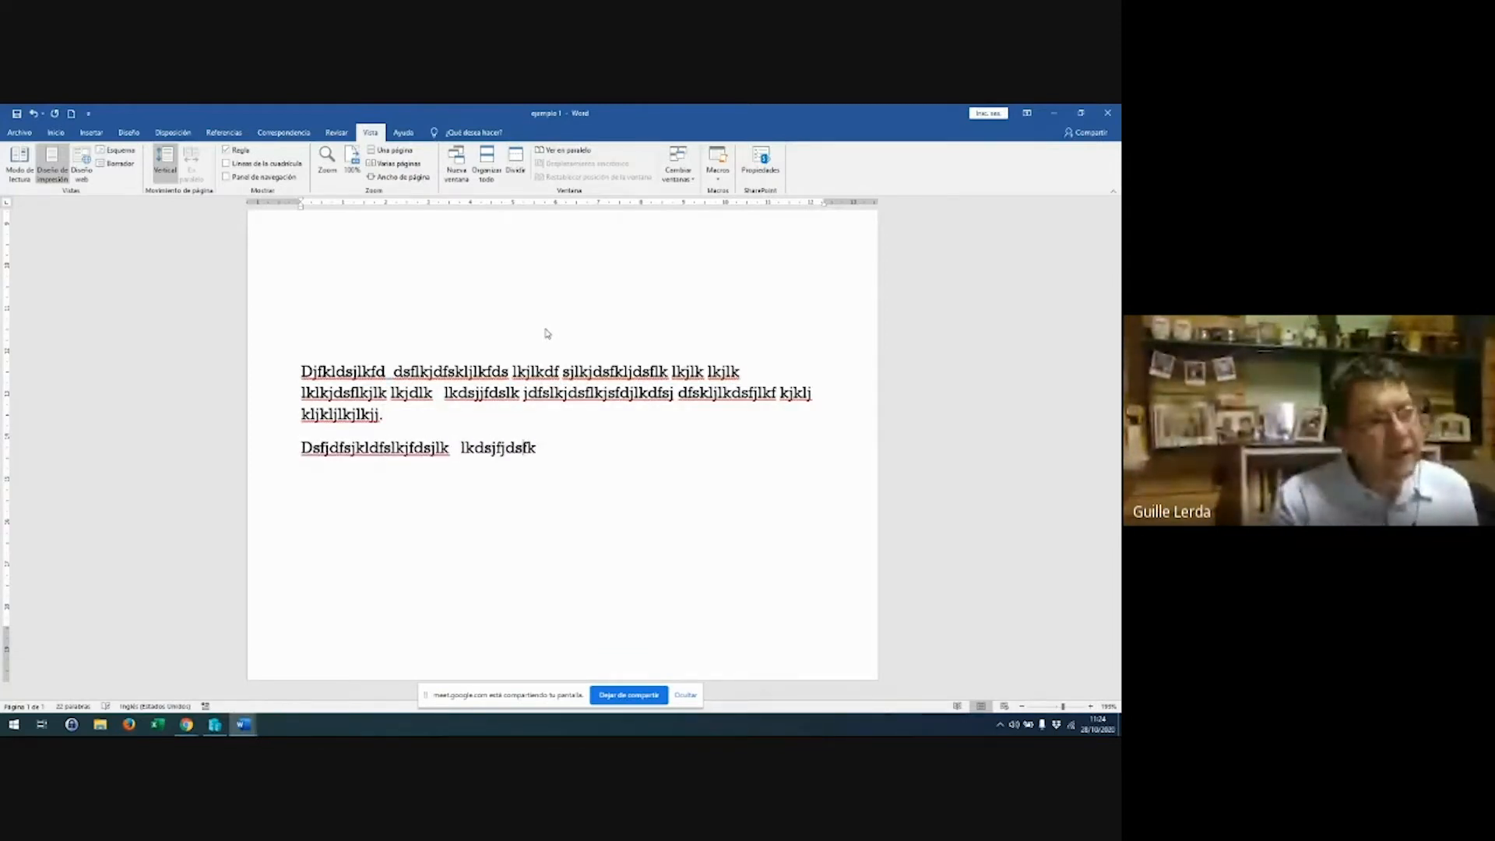
text( lkdsfj lk  dslkjlkdsf lkjdfslk lk)
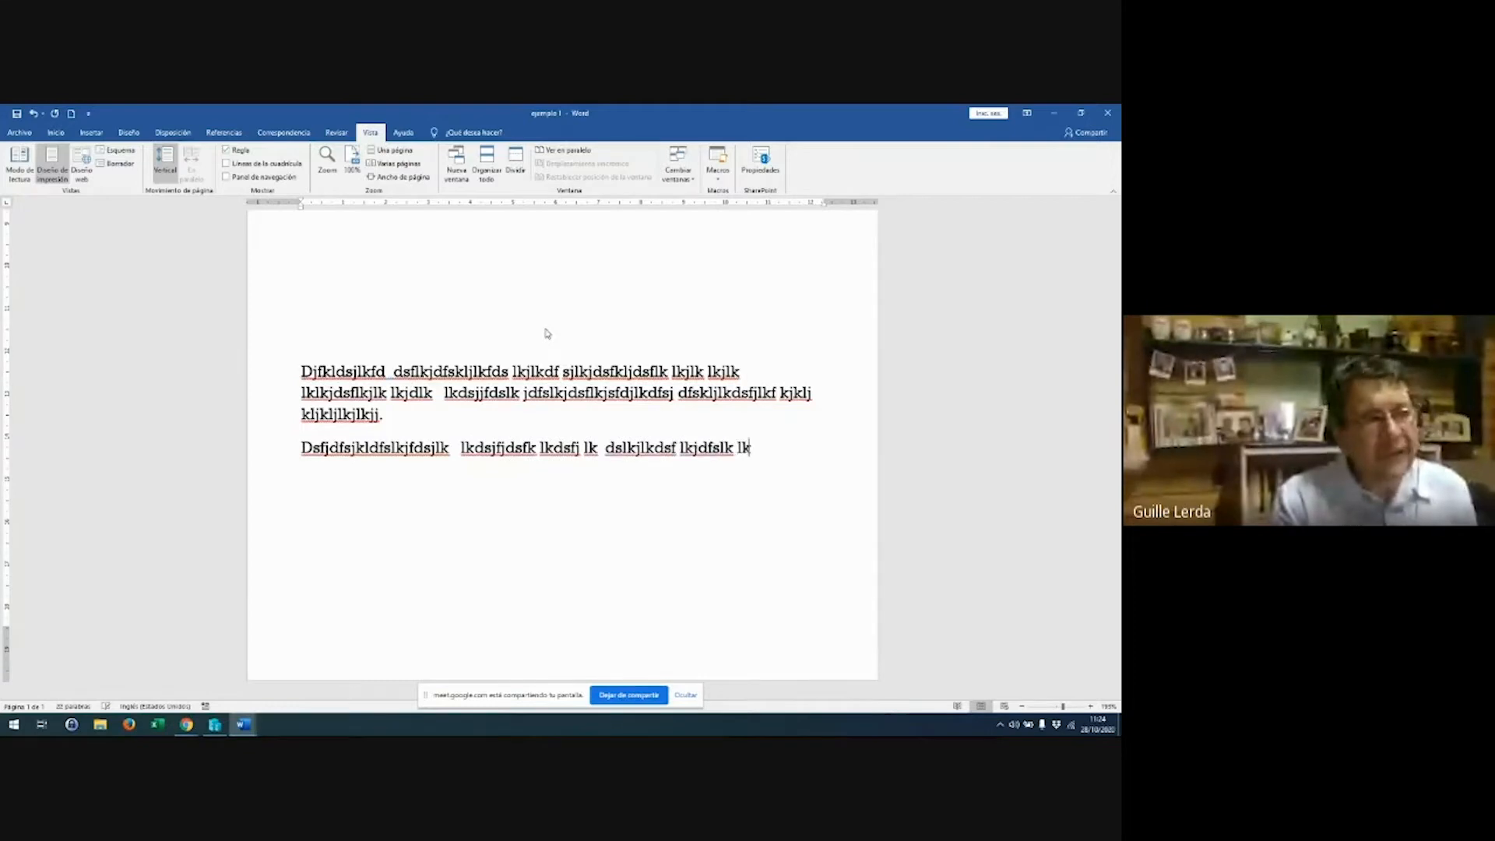
text( lkjdslk dsflkjfdslkjkldslkflka jfdslkj)
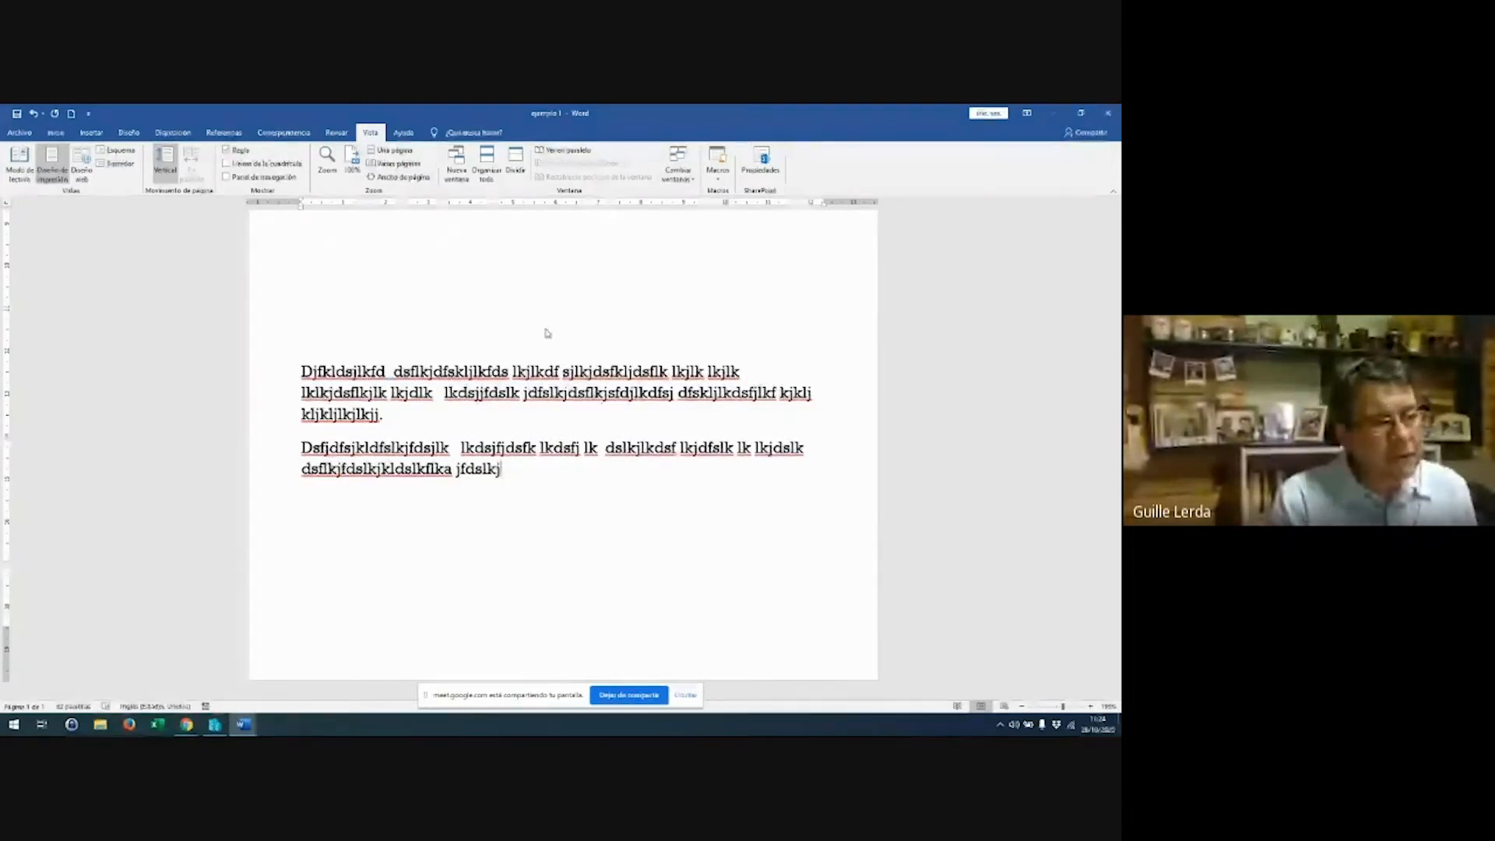
key(Return)
text(Dkfdsñ{lfdsñ)
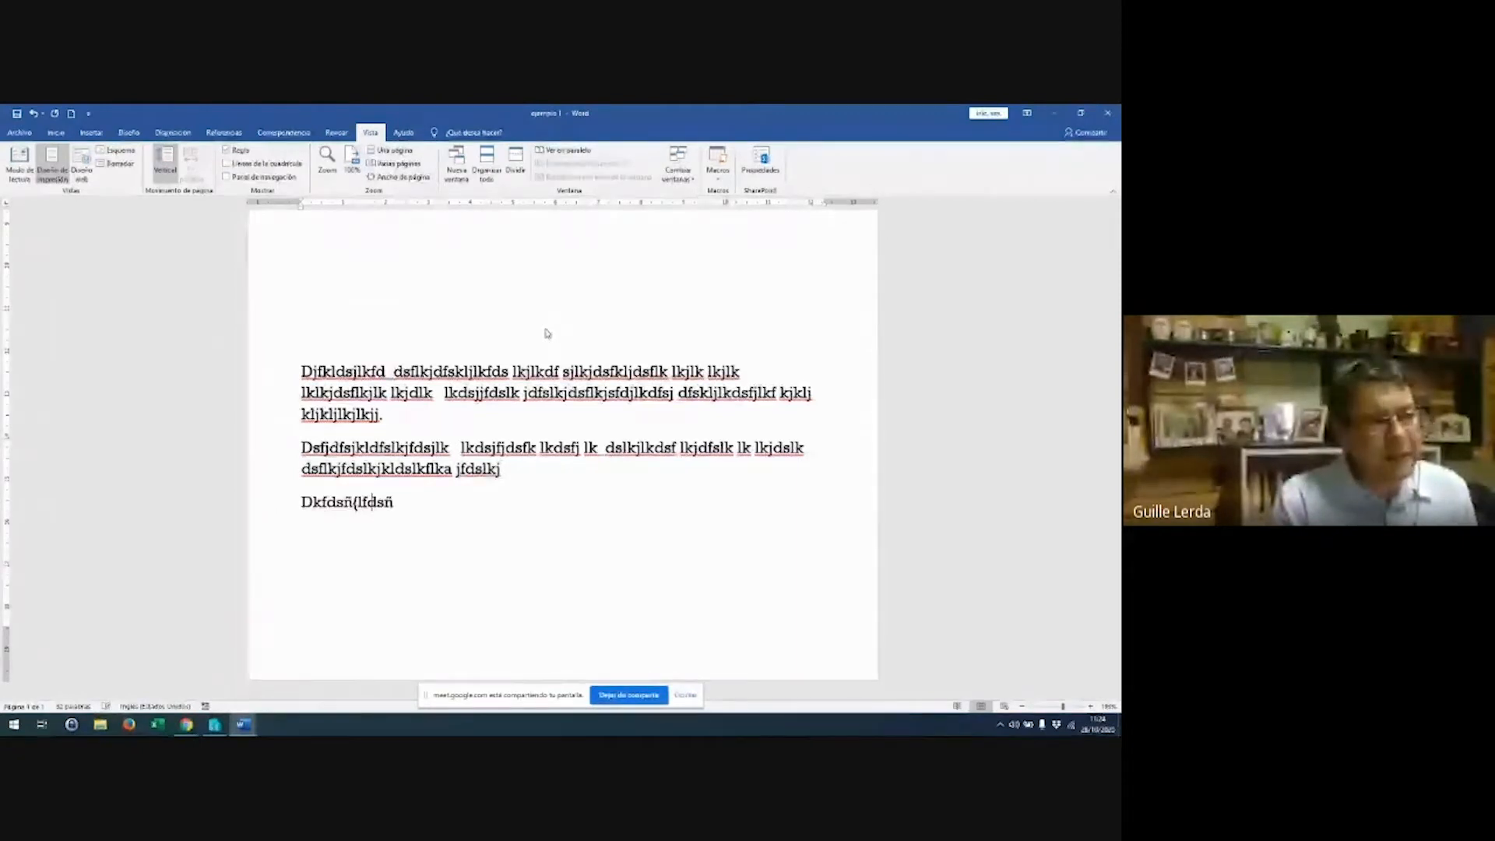
text({lsfdñ{ls{fdña { {ñ l{ñdslñ{dsfl{ñfdsl ñ{fdsl{ñdfslñ{dsfl ñ{ lñ{dslñ{dfslñ{)
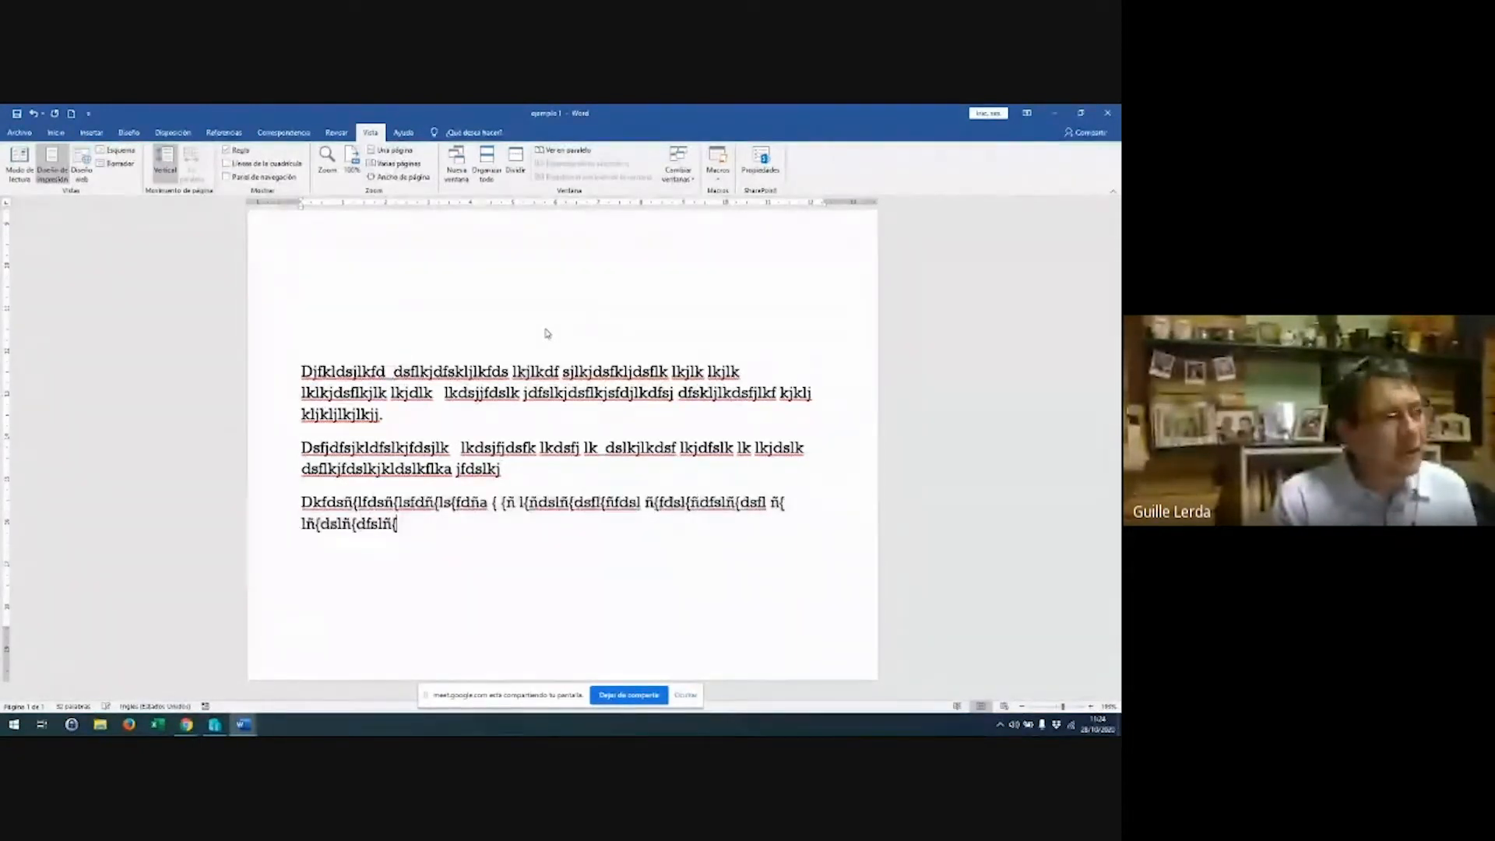
text(l dsl)
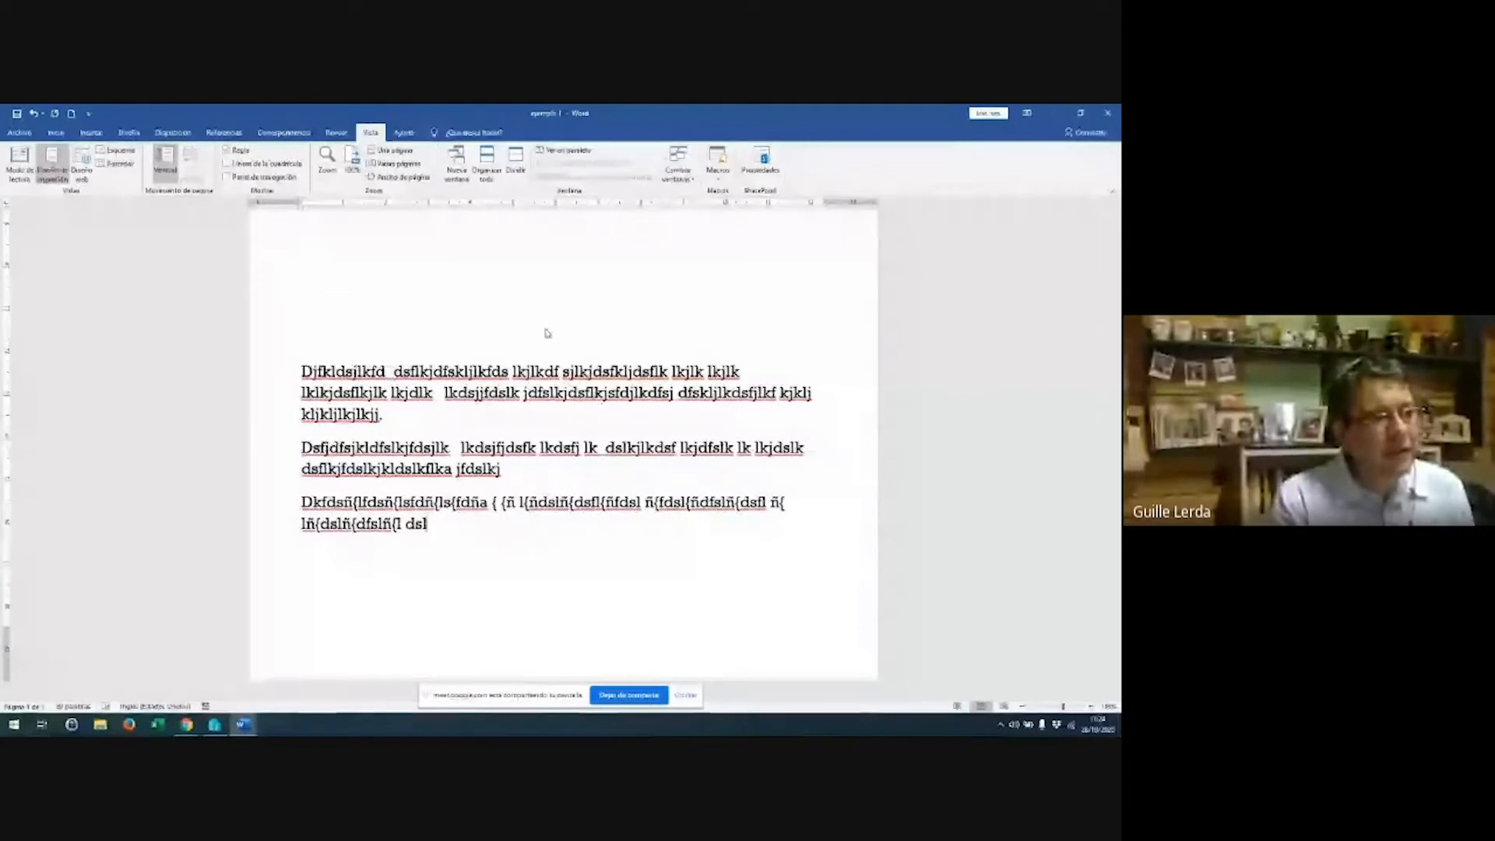
text(ñ{dsf l dslñlfds{ñ sfd´´0r39´pekñewkñlkdsflñfdip´wkñlfdkñlkdñslkfdñl{k)
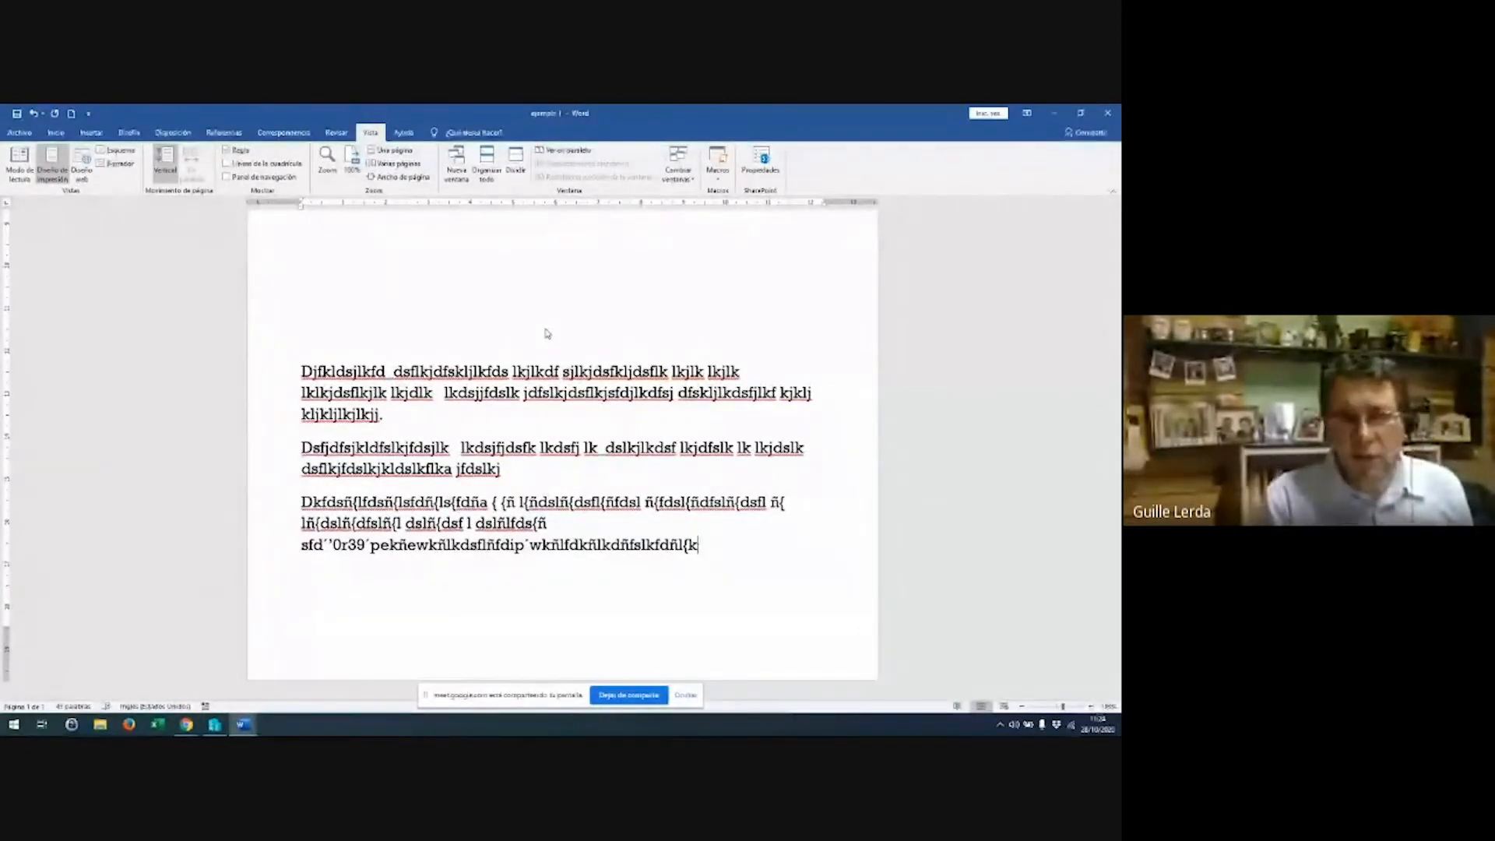
Extend the right indent on the ruler and select all three filler paragraphs
key(Return)
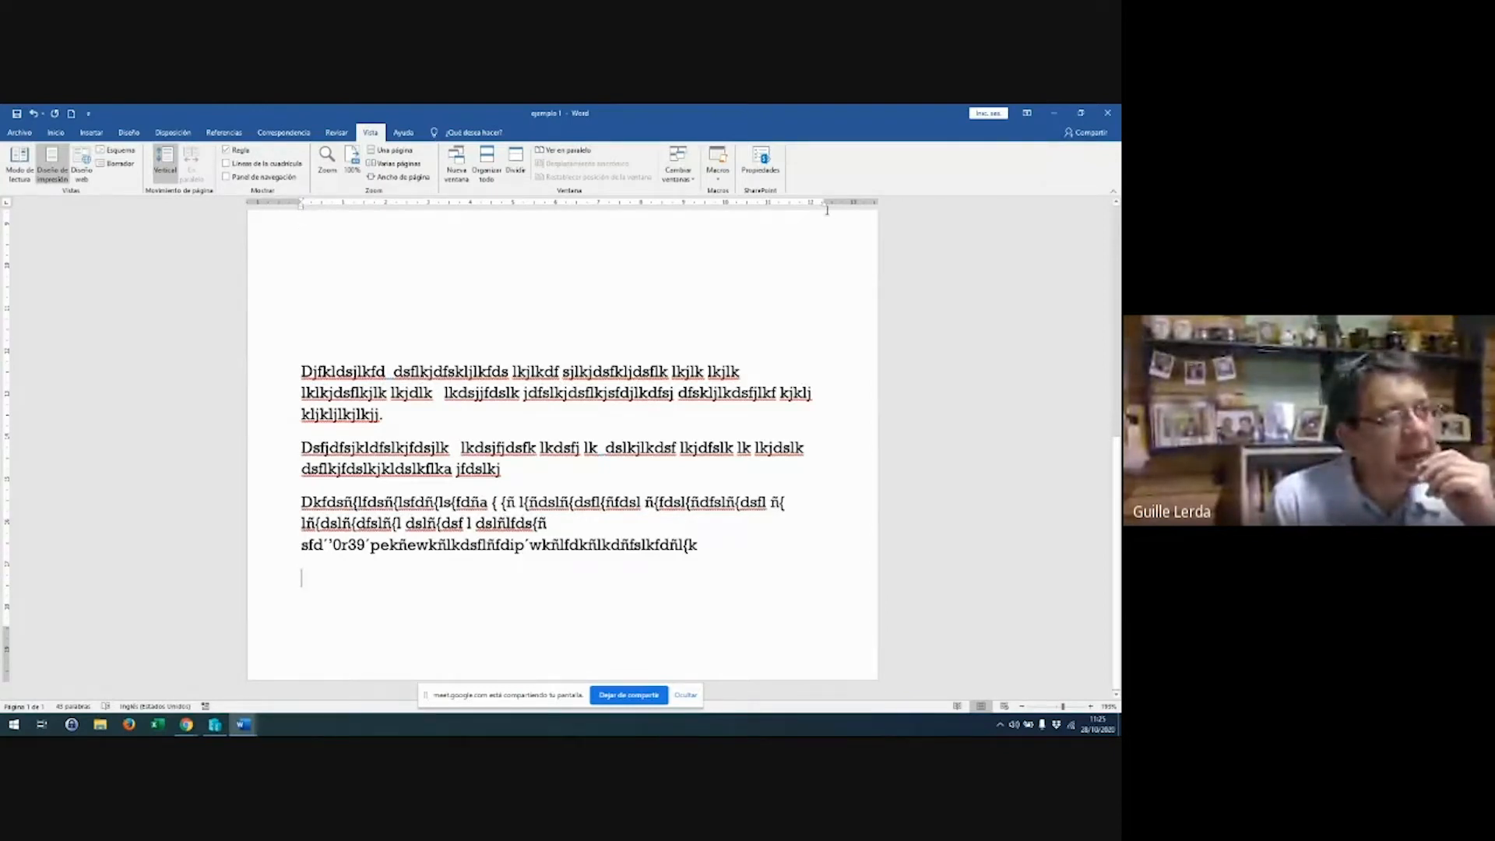
mouse_move(826, 204)
mouse_down()
mouse_move(749, 205)
mouse_move(835, 209)
mouse_up()
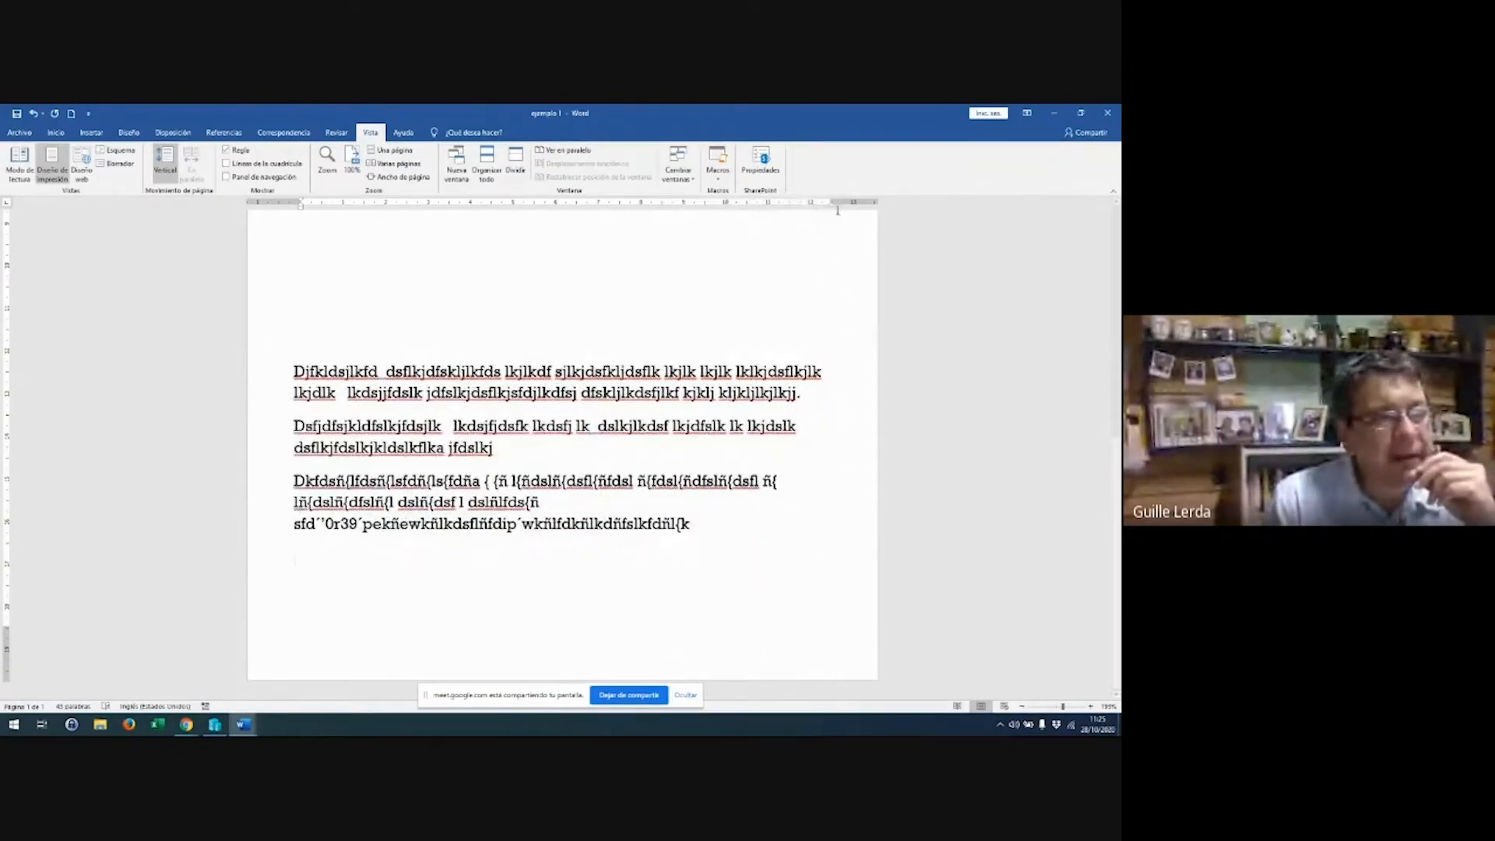
drag(301, 352, 751, 528)
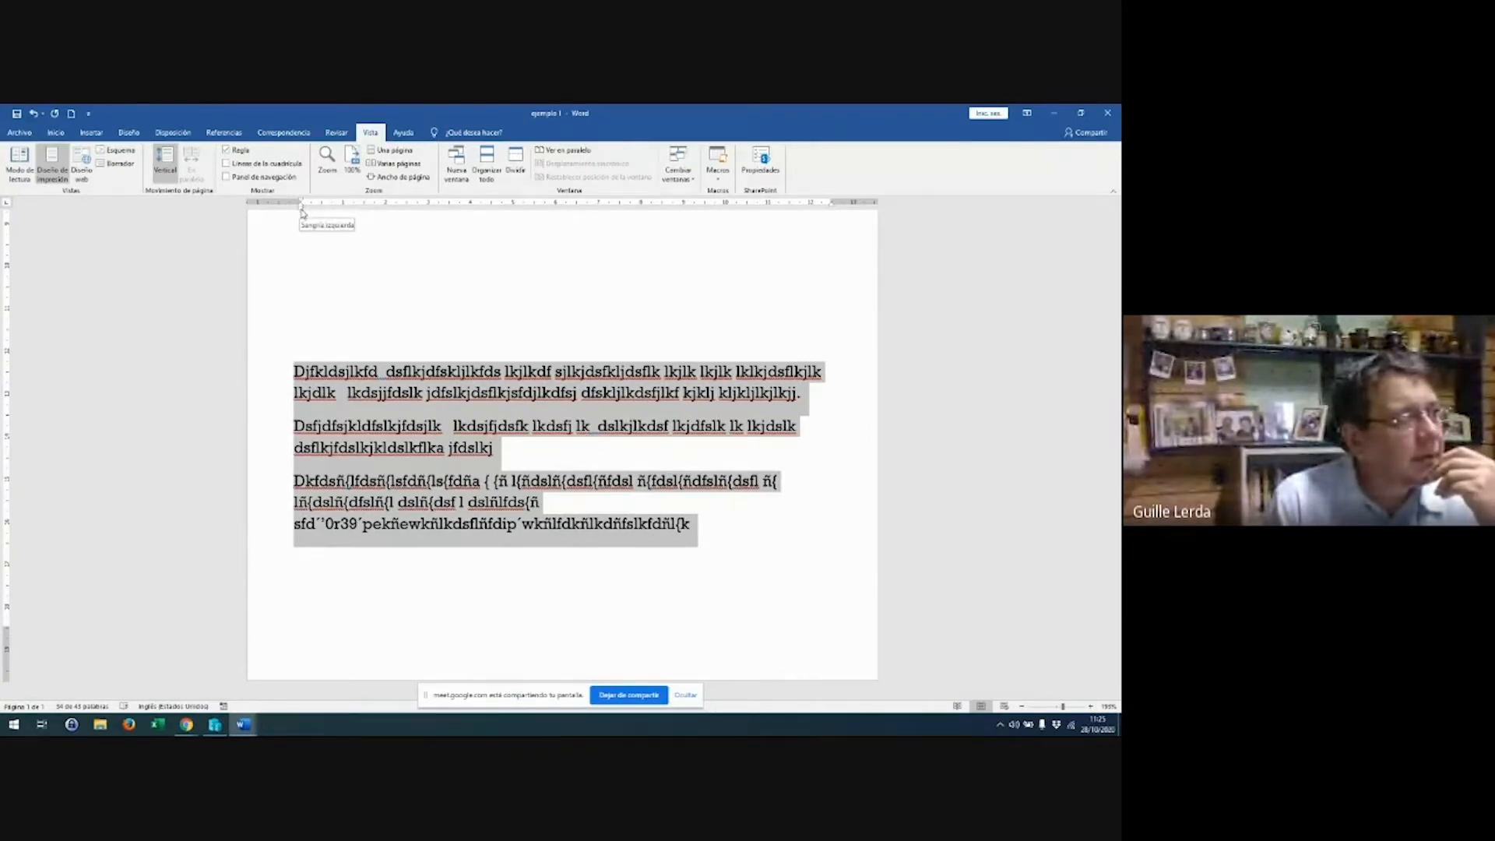
Drag the ruler's first-line indent marker right to indent each paragraph's first line
mouse_move(303, 211)
mouse_down()
mouse_move(370, 217)
mouse_move(304, 204)
mouse_up()
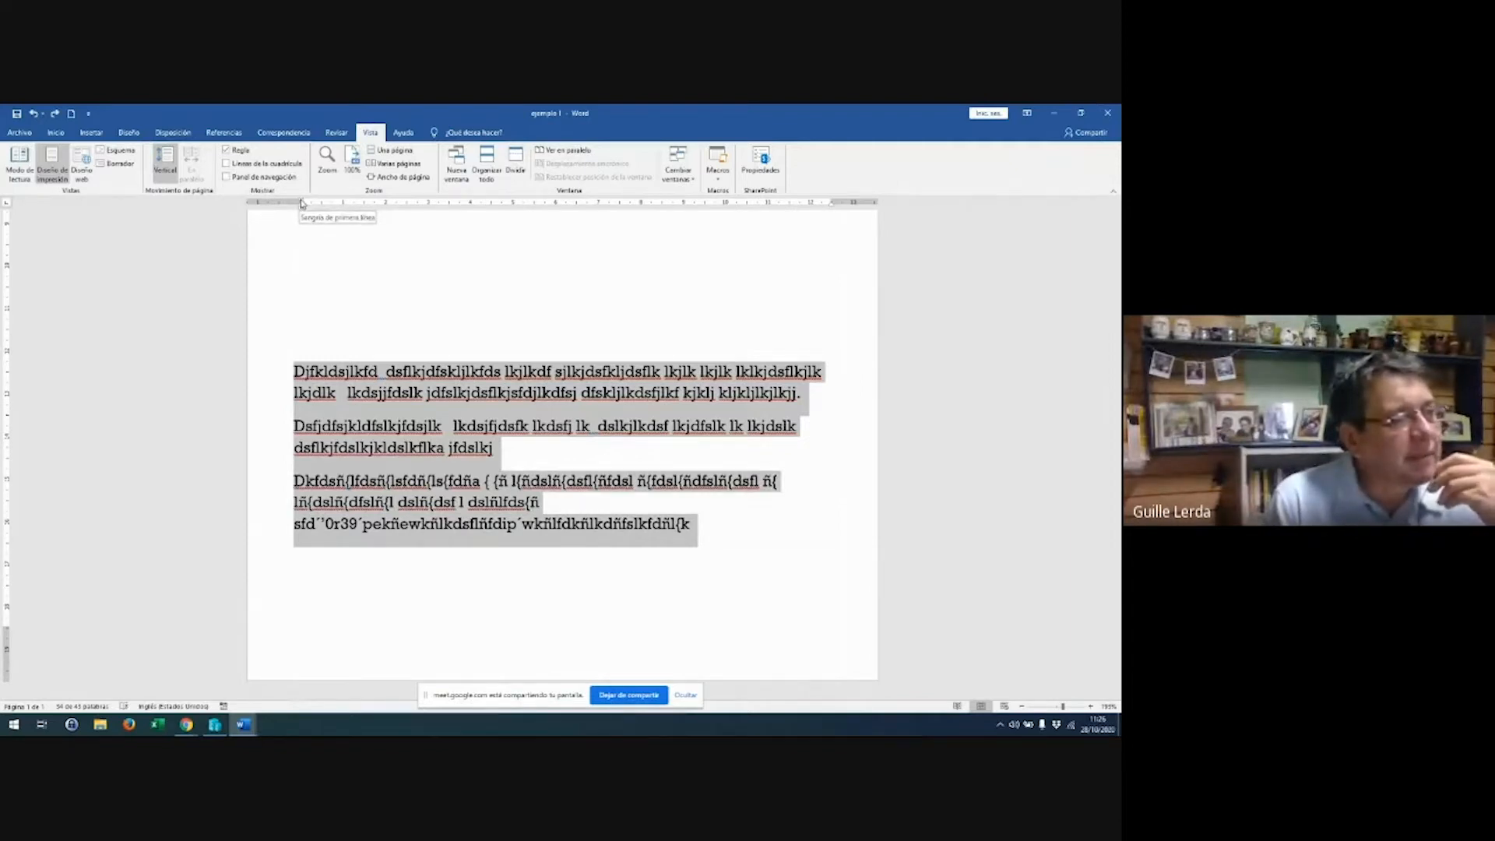
mouse_move(302, 204)
mouse_down()
mouse_move(494, 207)
mouse_move(361, 207)
mouse_move(387, 207)
mouse_up()
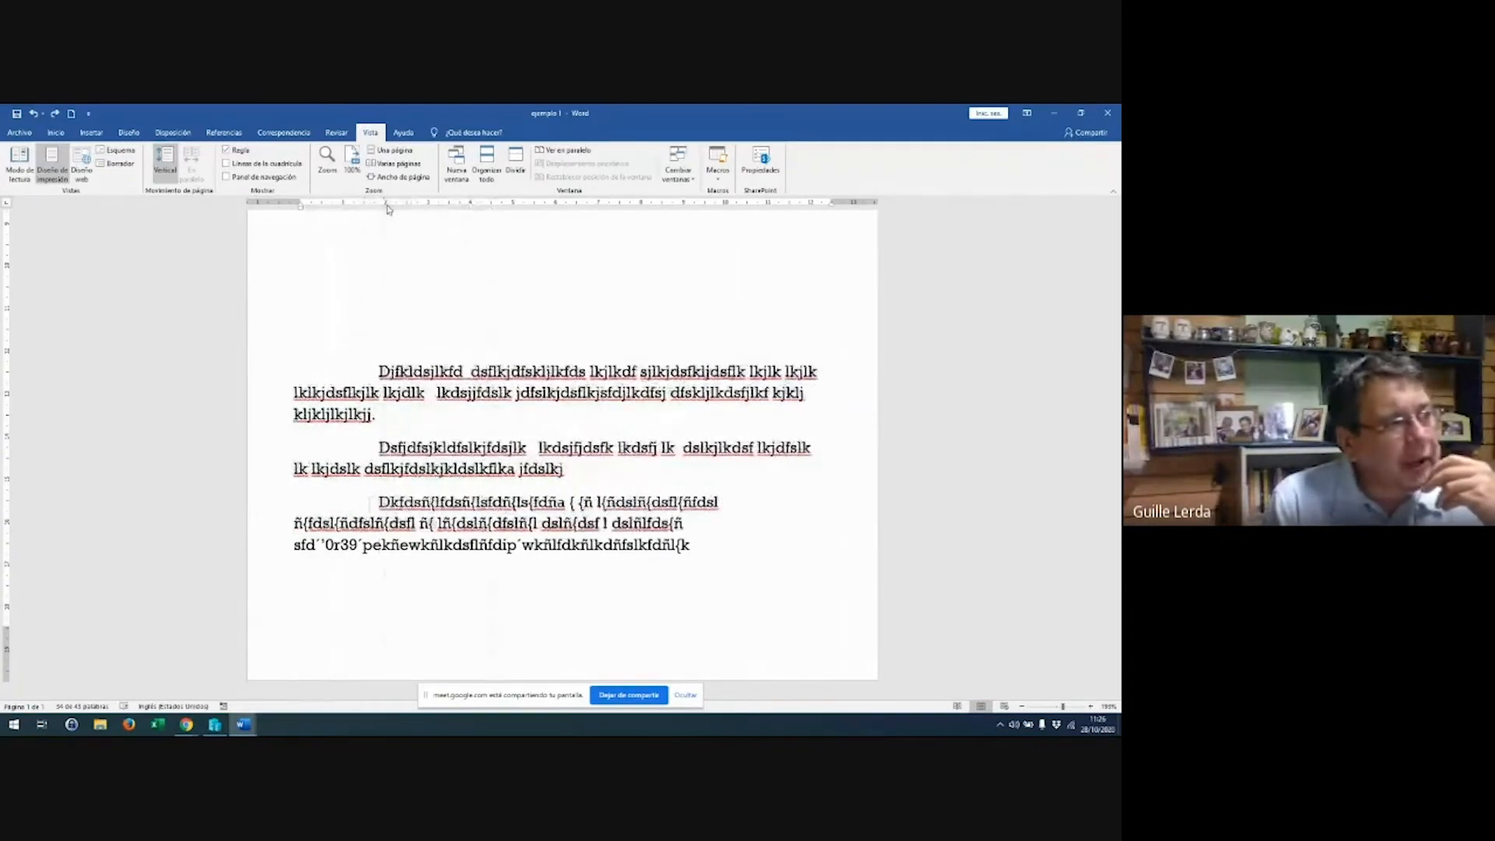
key(ctrl+a)
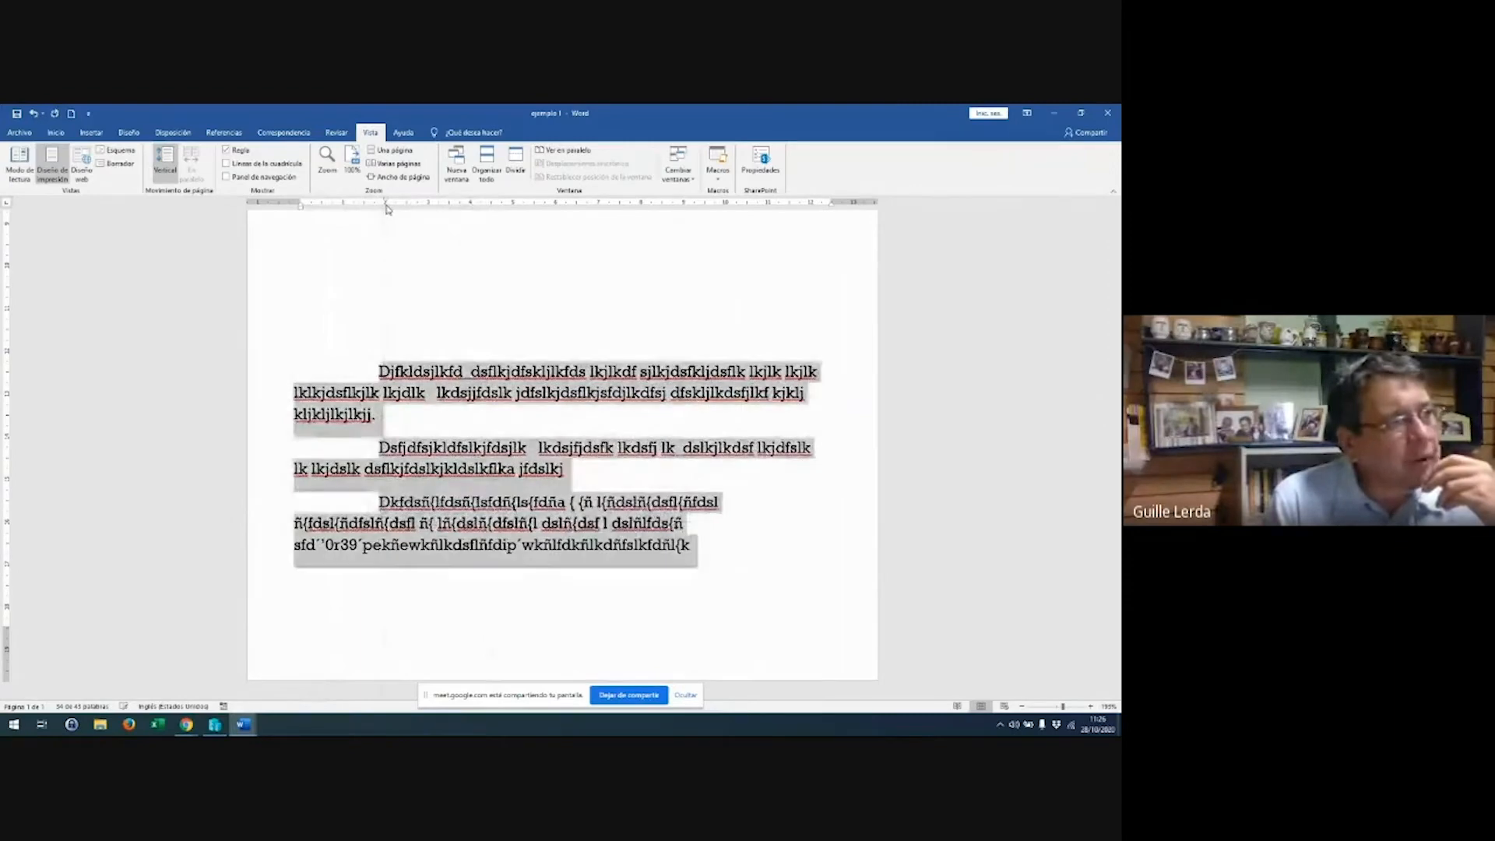
Type a fourth and a fifth filler paragraph after the third
click(686, 547)
key(Return)
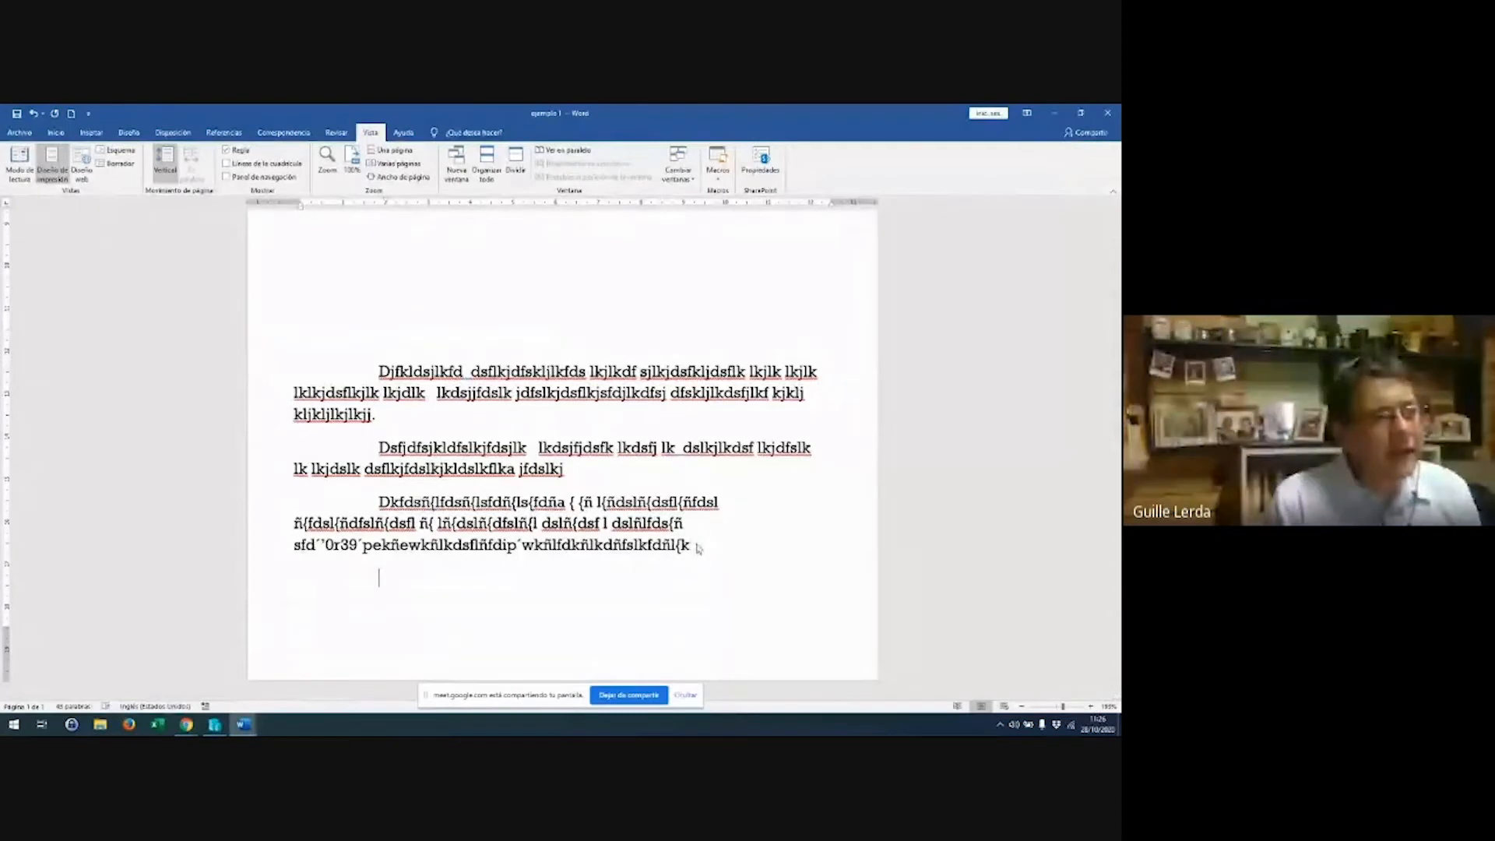
text(Kdsldslñdfsñldfsñl  dsñlkñldsf ñlfdskñldfs)
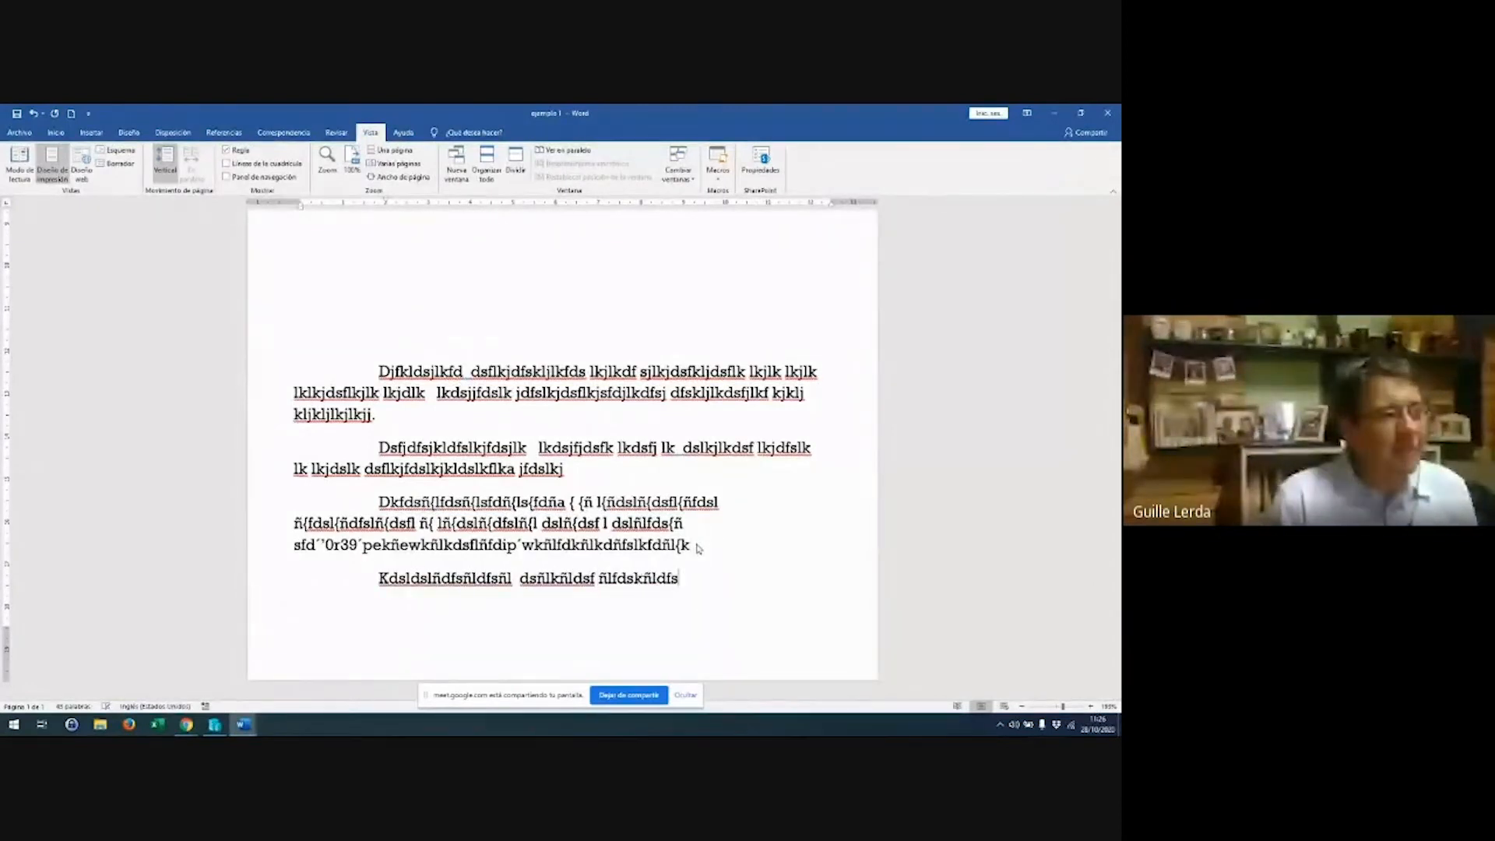
text(k ñ kldñkñlfkñlsdkflñk ñldskñlkfd sñlds)
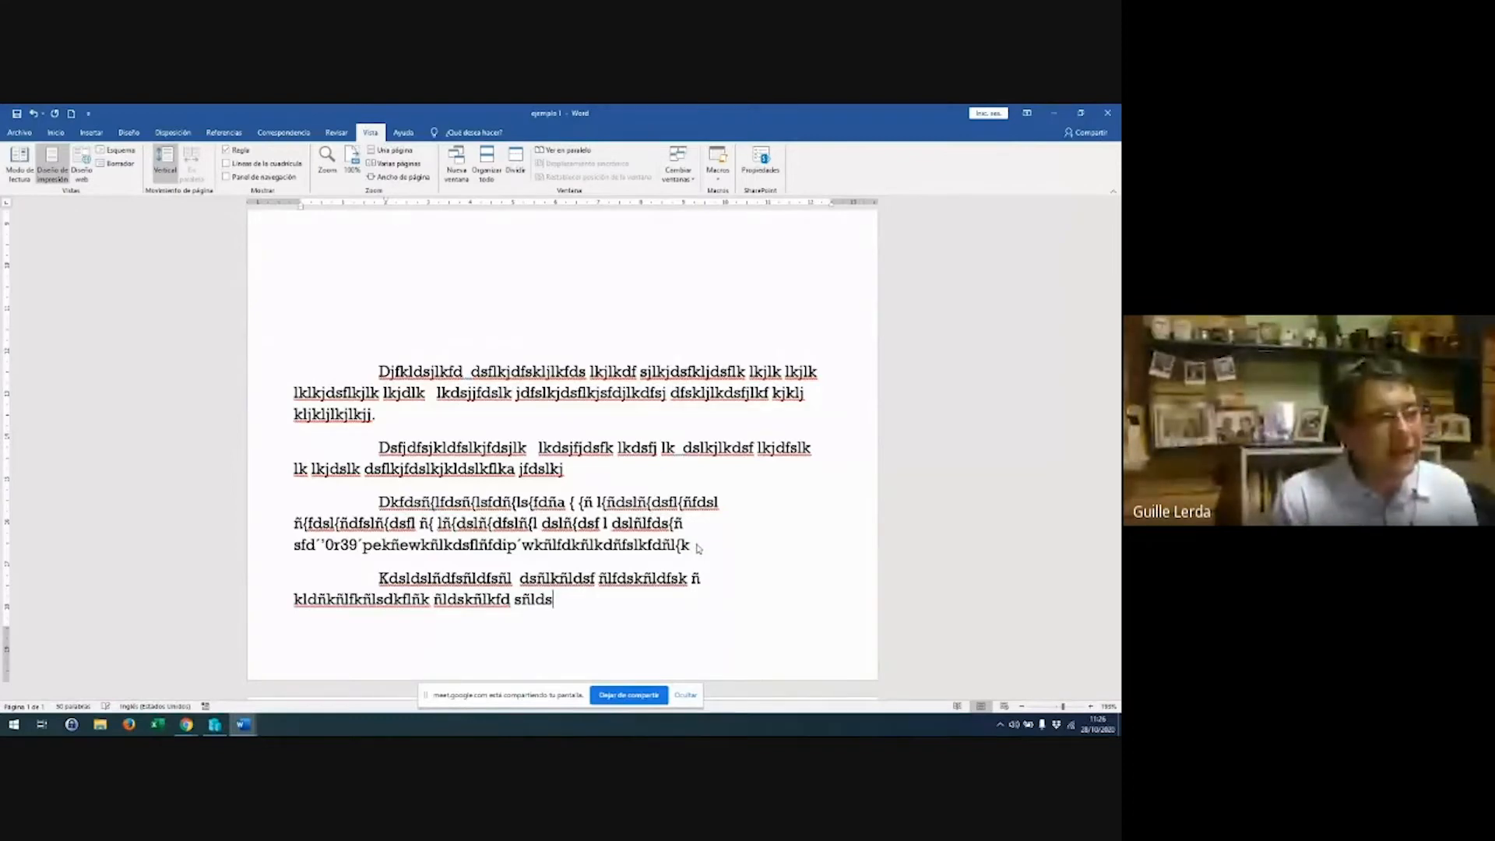
key(ctrl+Return)
text(dsfkldfksñlkdfsñlkfdsñl)
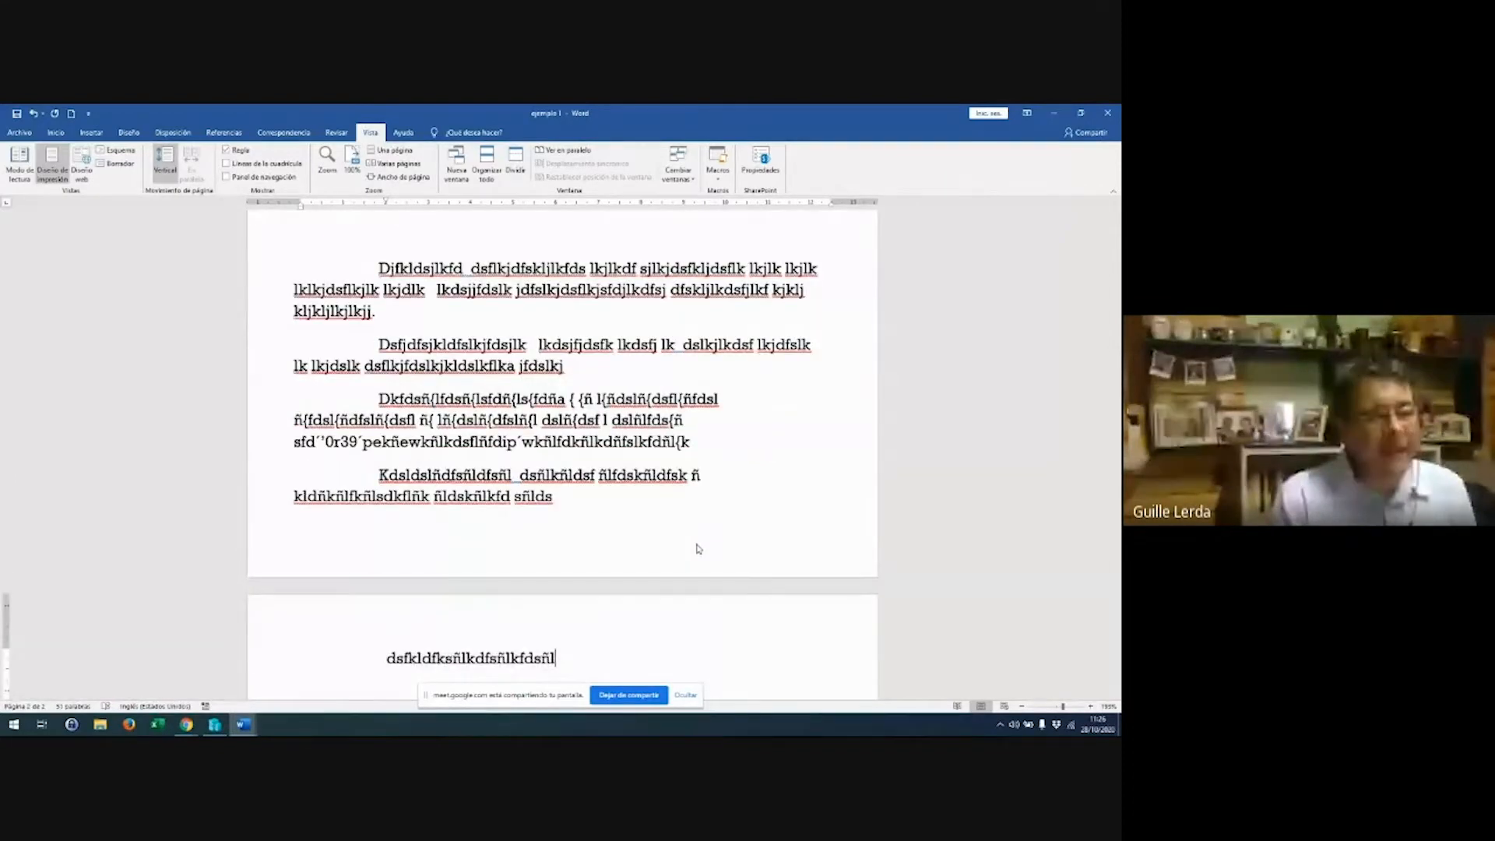
Delete a blank line above the body text and select all five paragraphs
scroll(558, 343, up, 3)
click(517, 334)
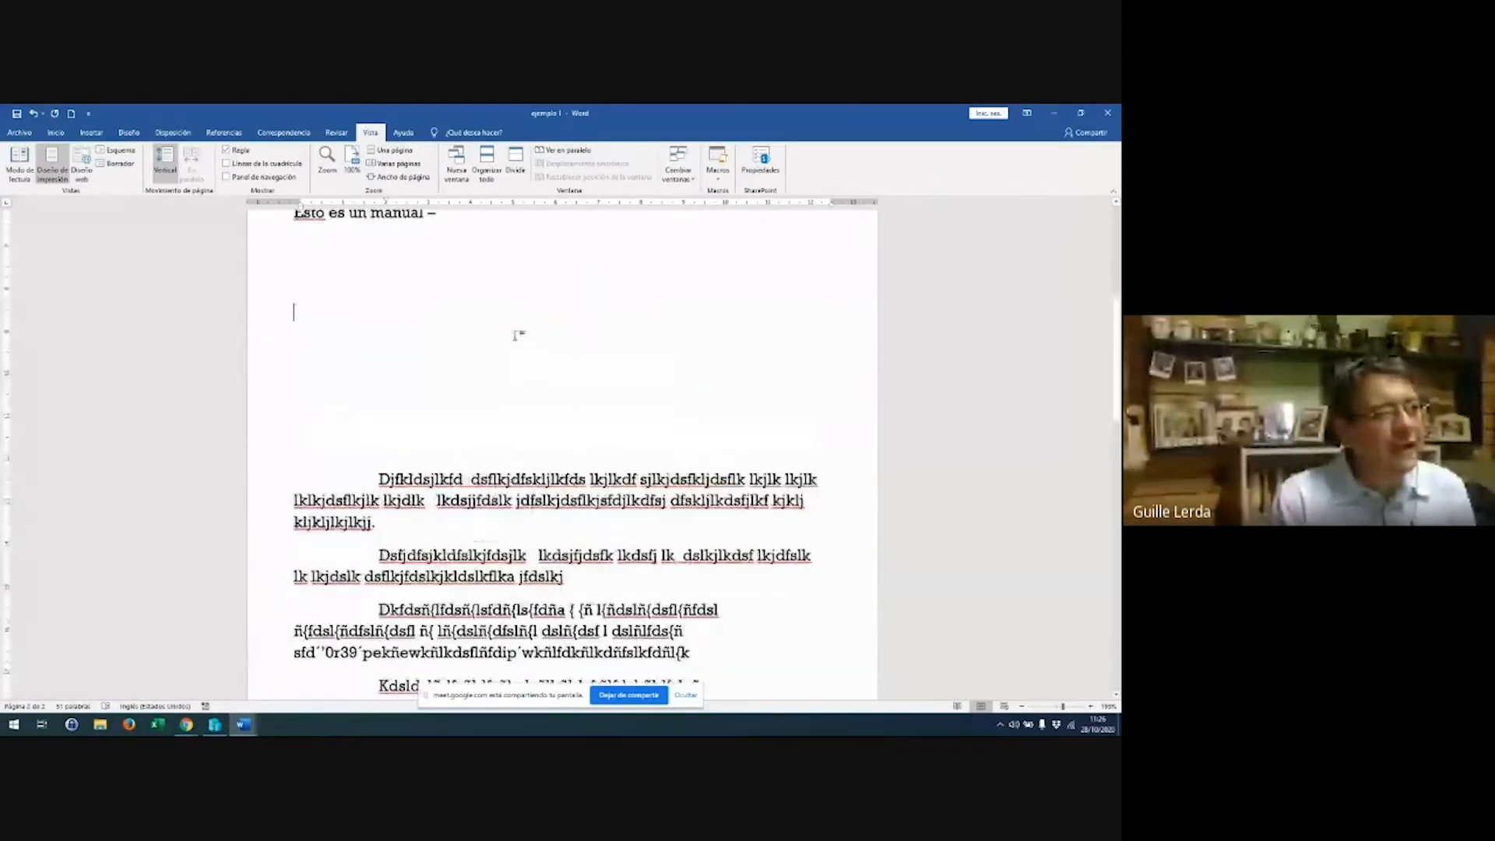
key(Delete)
key(Delete)
key(Delete)
key(Delete)
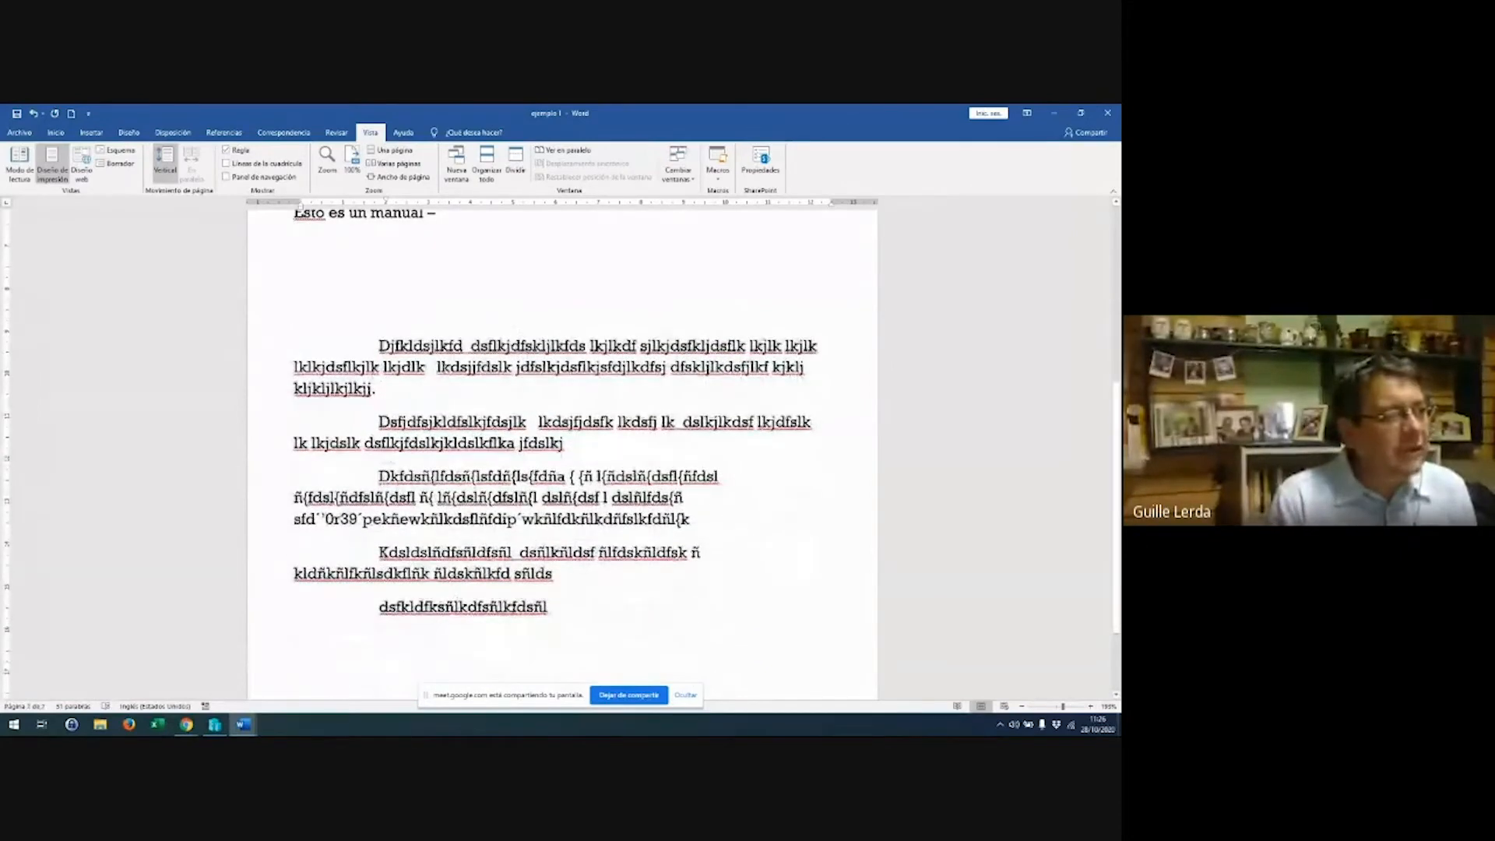
drag(379, 345, 691, 610)
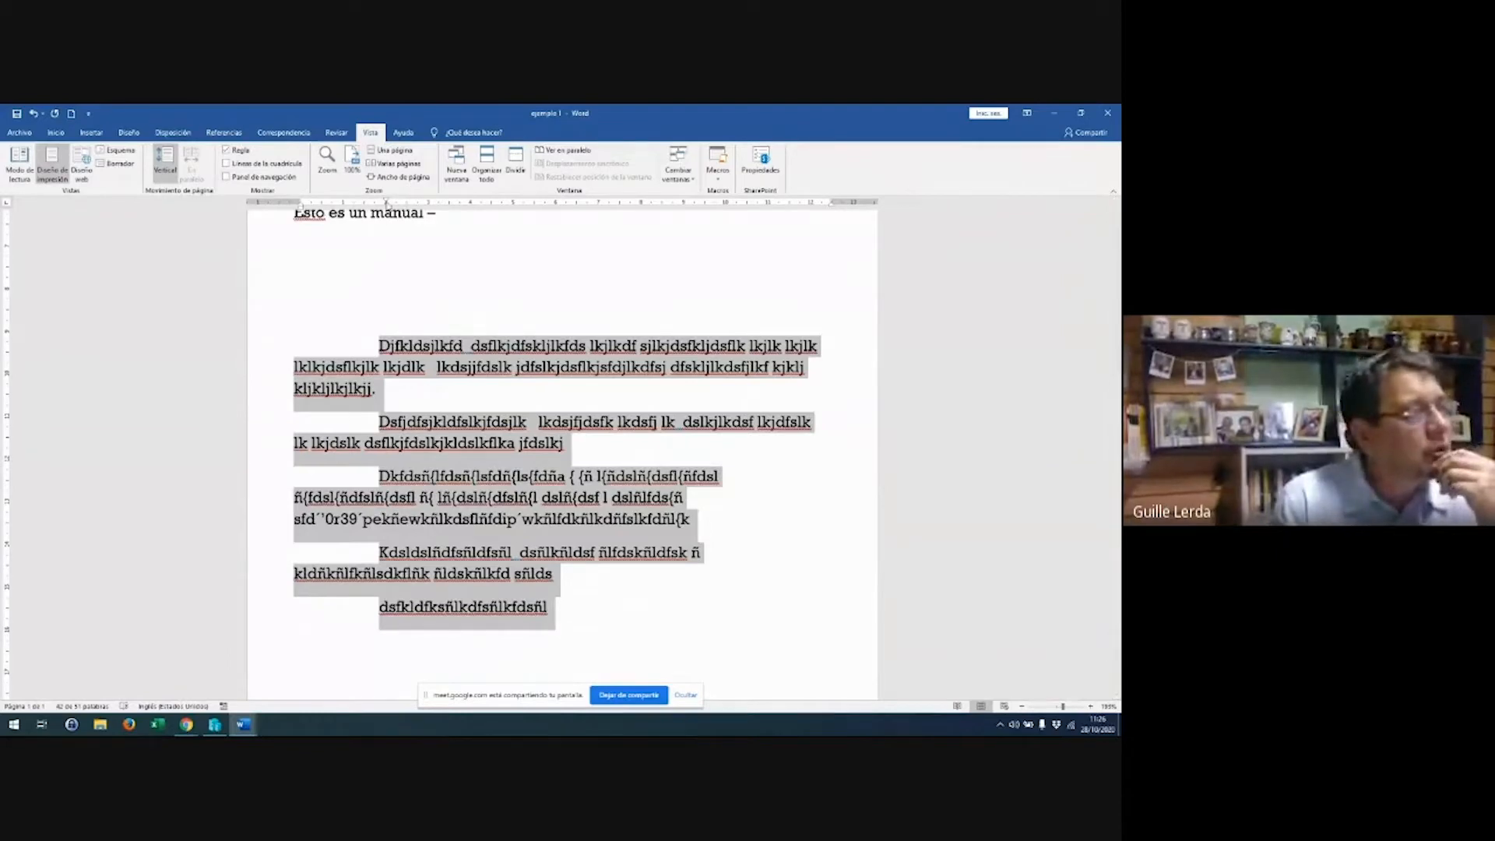
drag(387, 204, 302, 207)
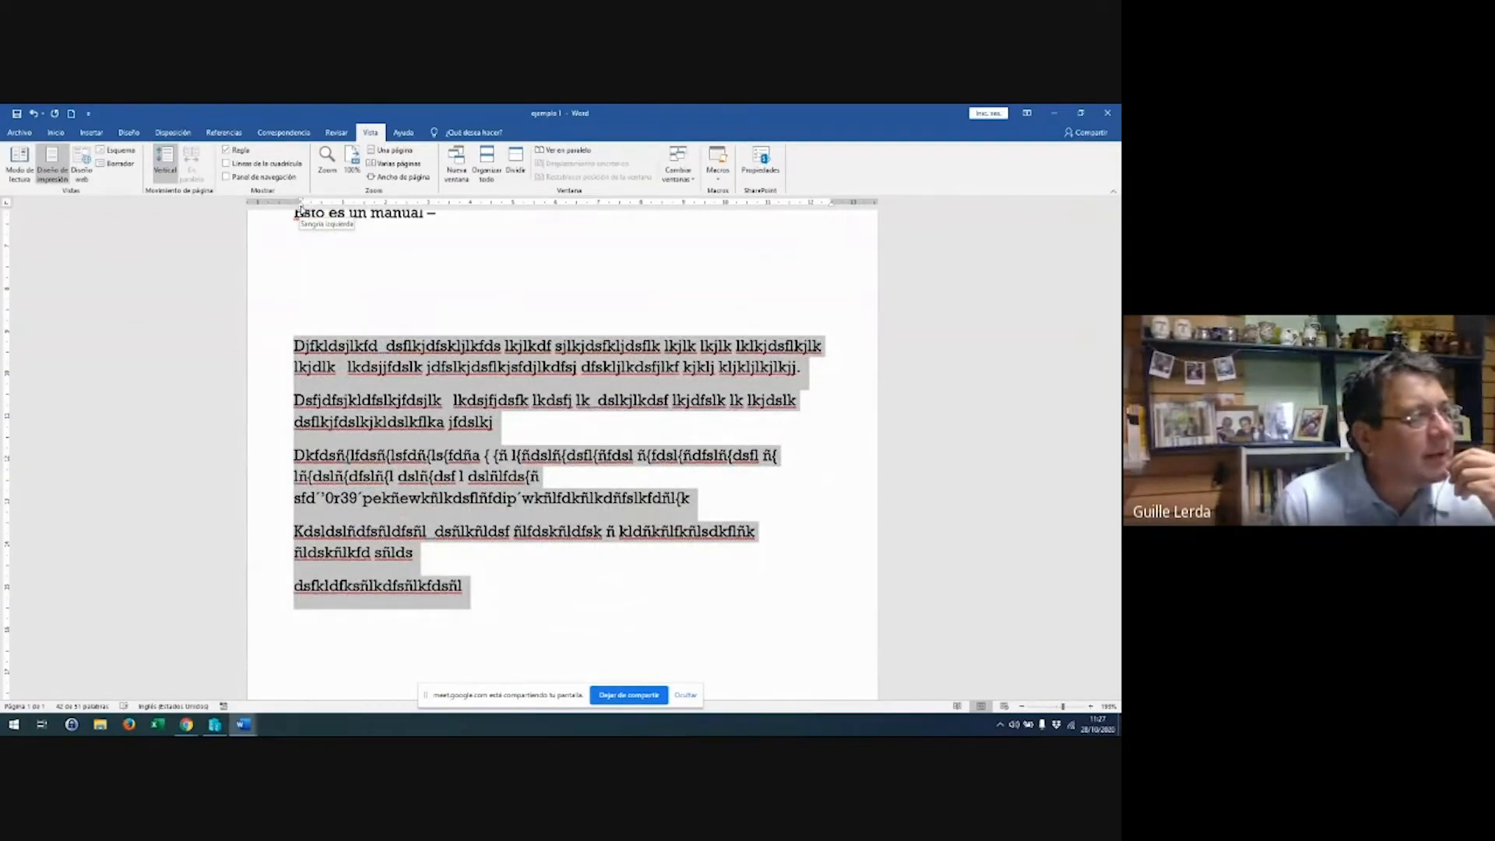
drag(302, 208, 393, 211)
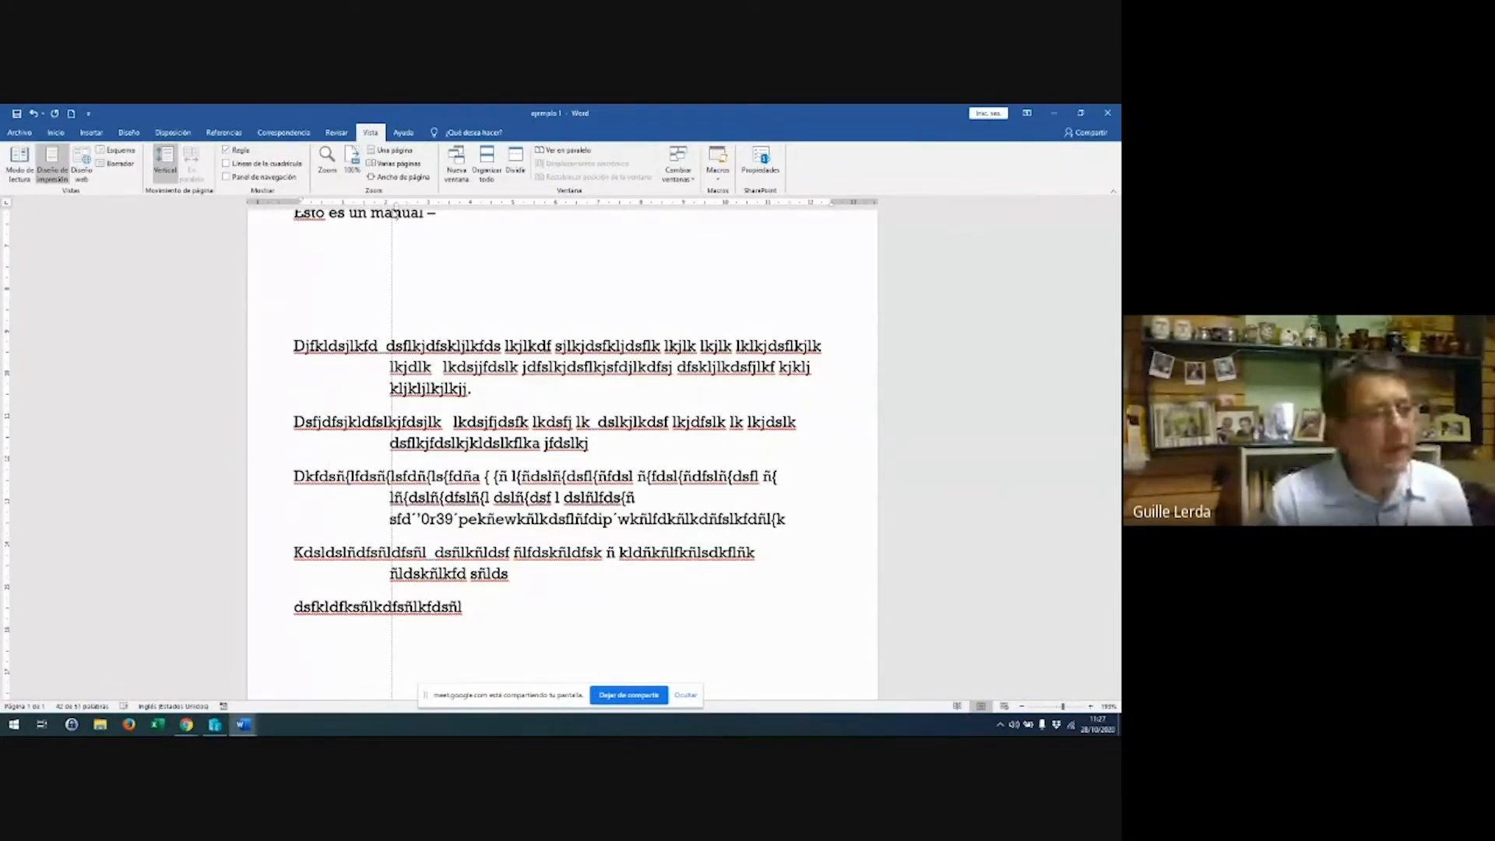
drag(395, 212, 394, 212)
click(475, 619)
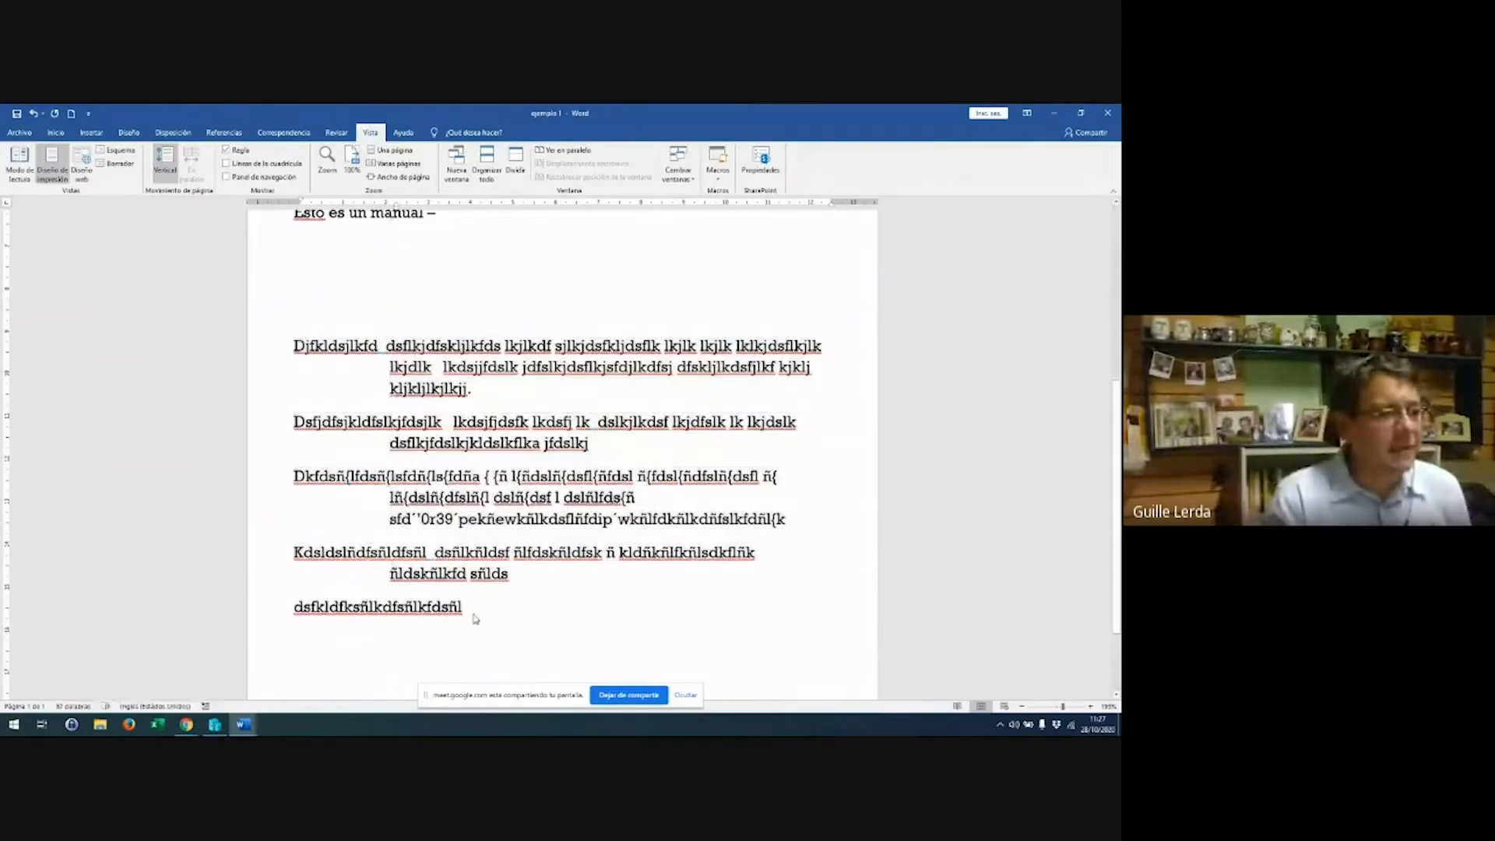
text(dsklfdñfdlkfdslk  dñslk fdsñl  dsñfl)
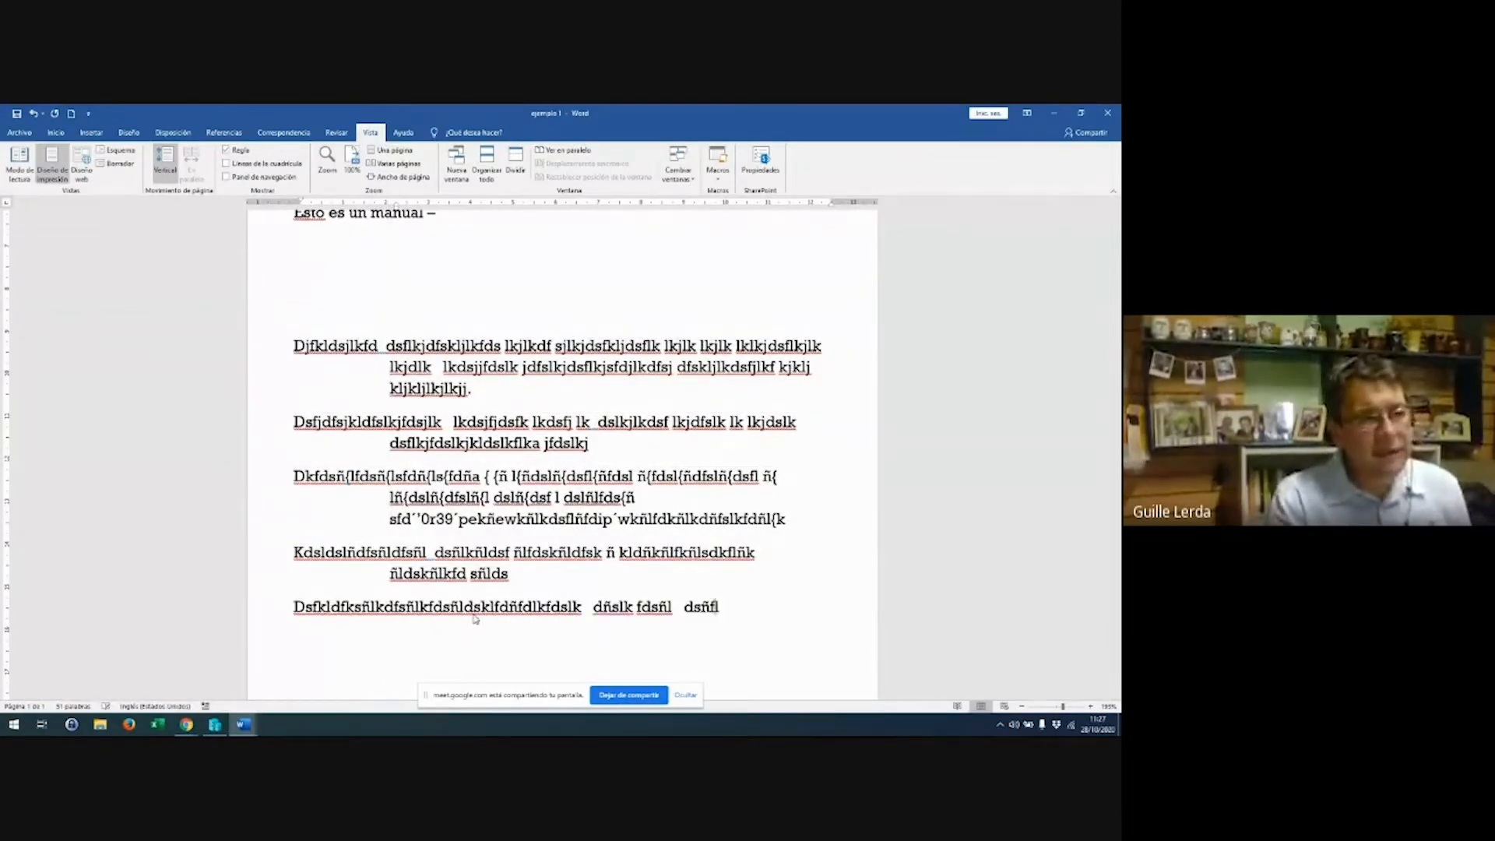
text(kñldfs kñlkdfs dsfkfdsklfdsl)
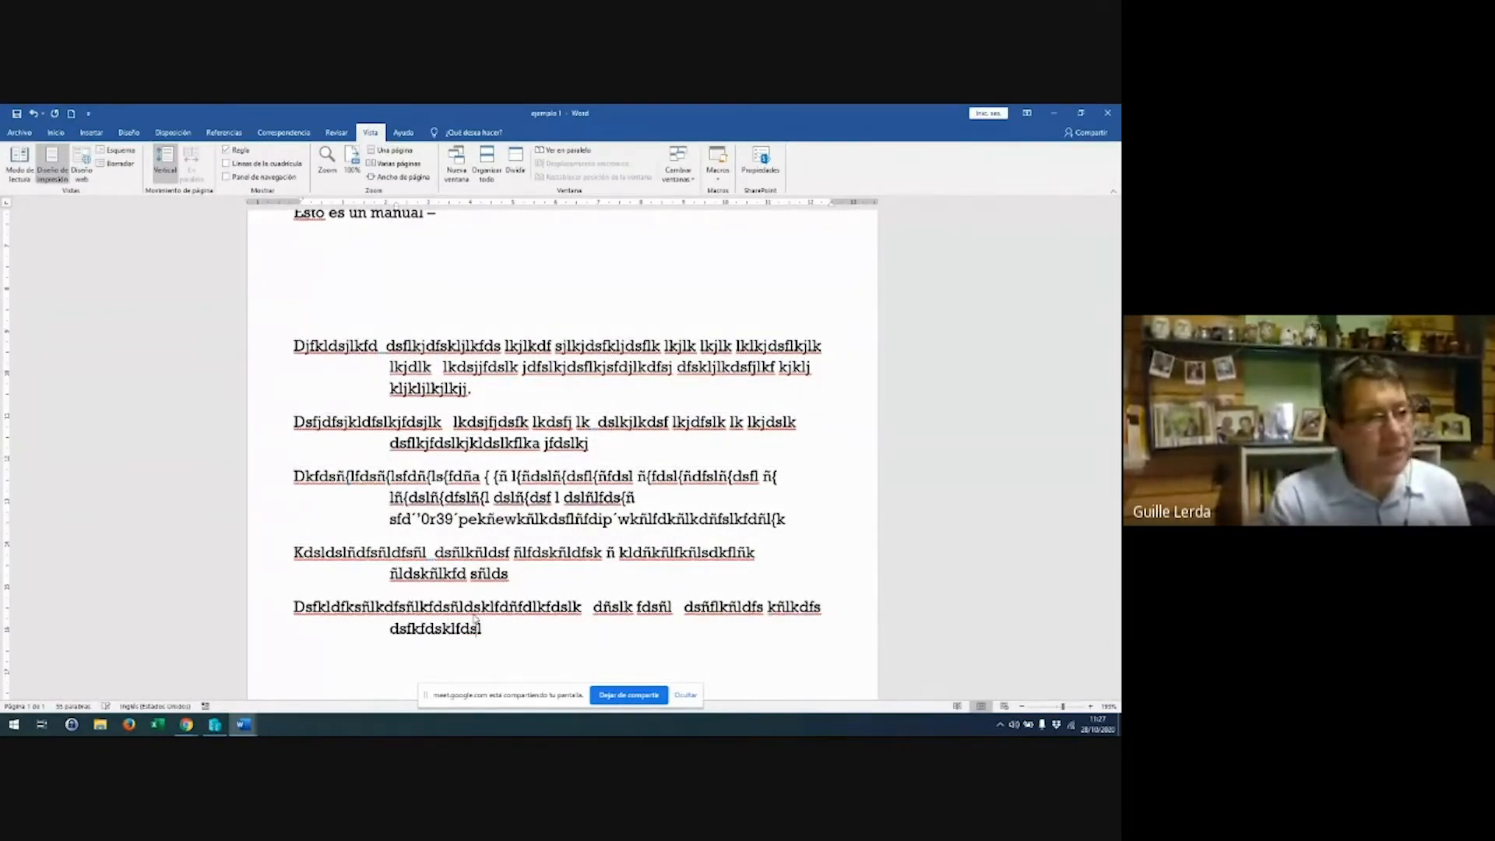
text(kñldfskñl)
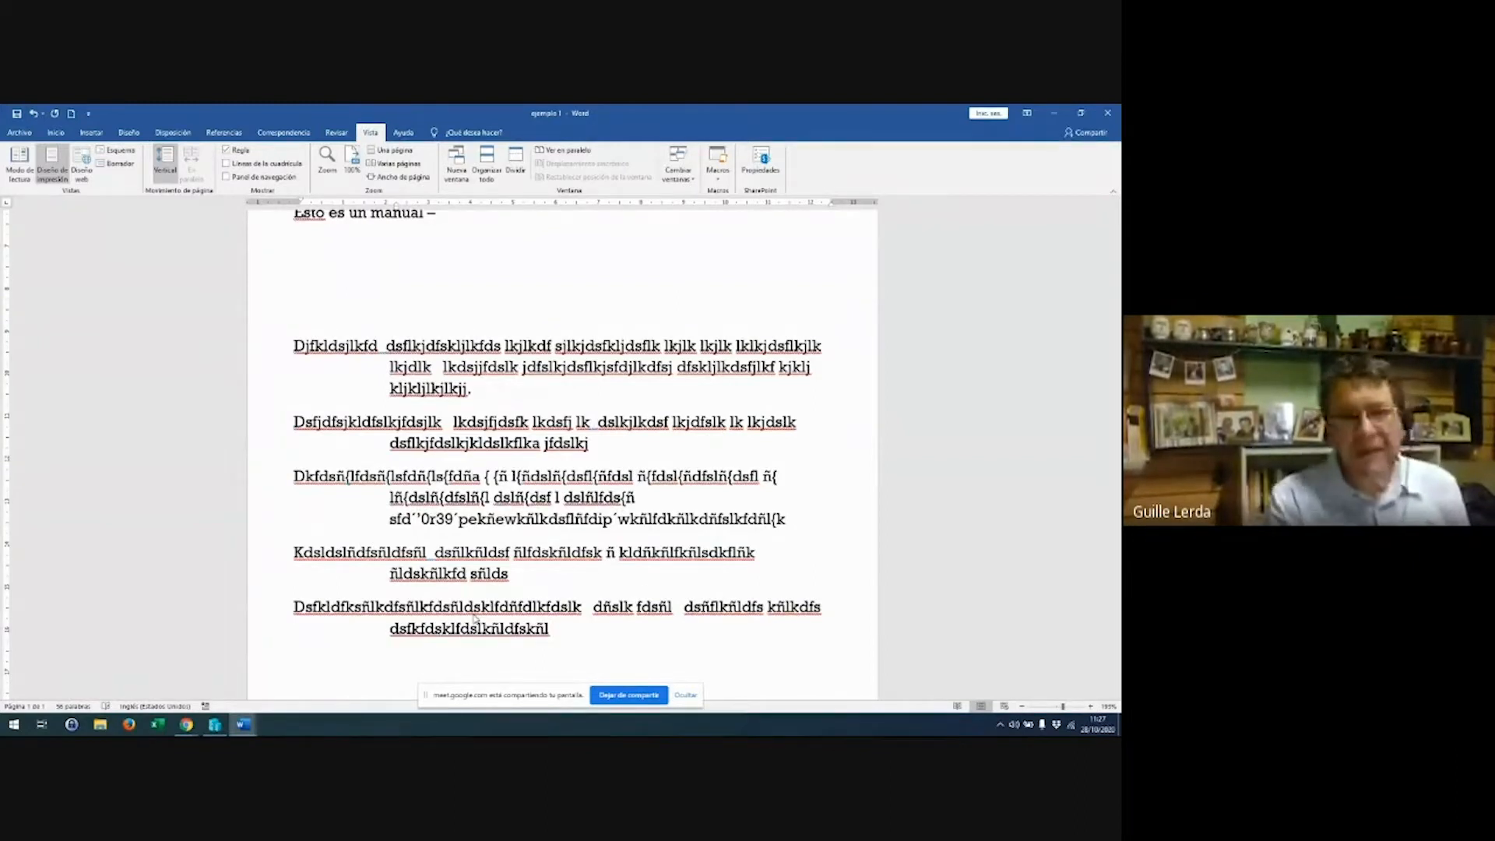
key(Return)
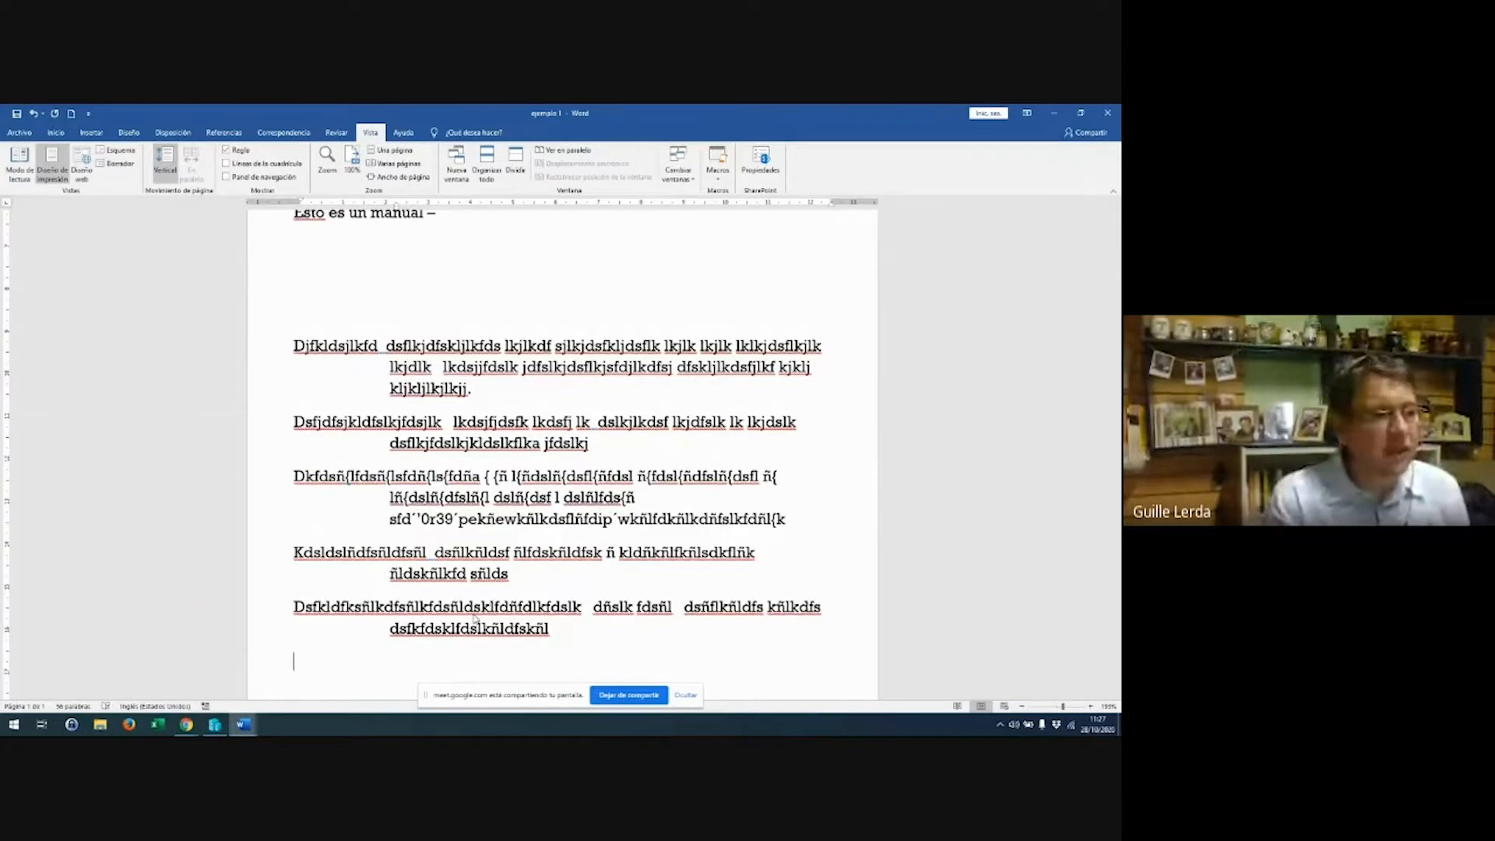
text(dsfjdfjklsd)
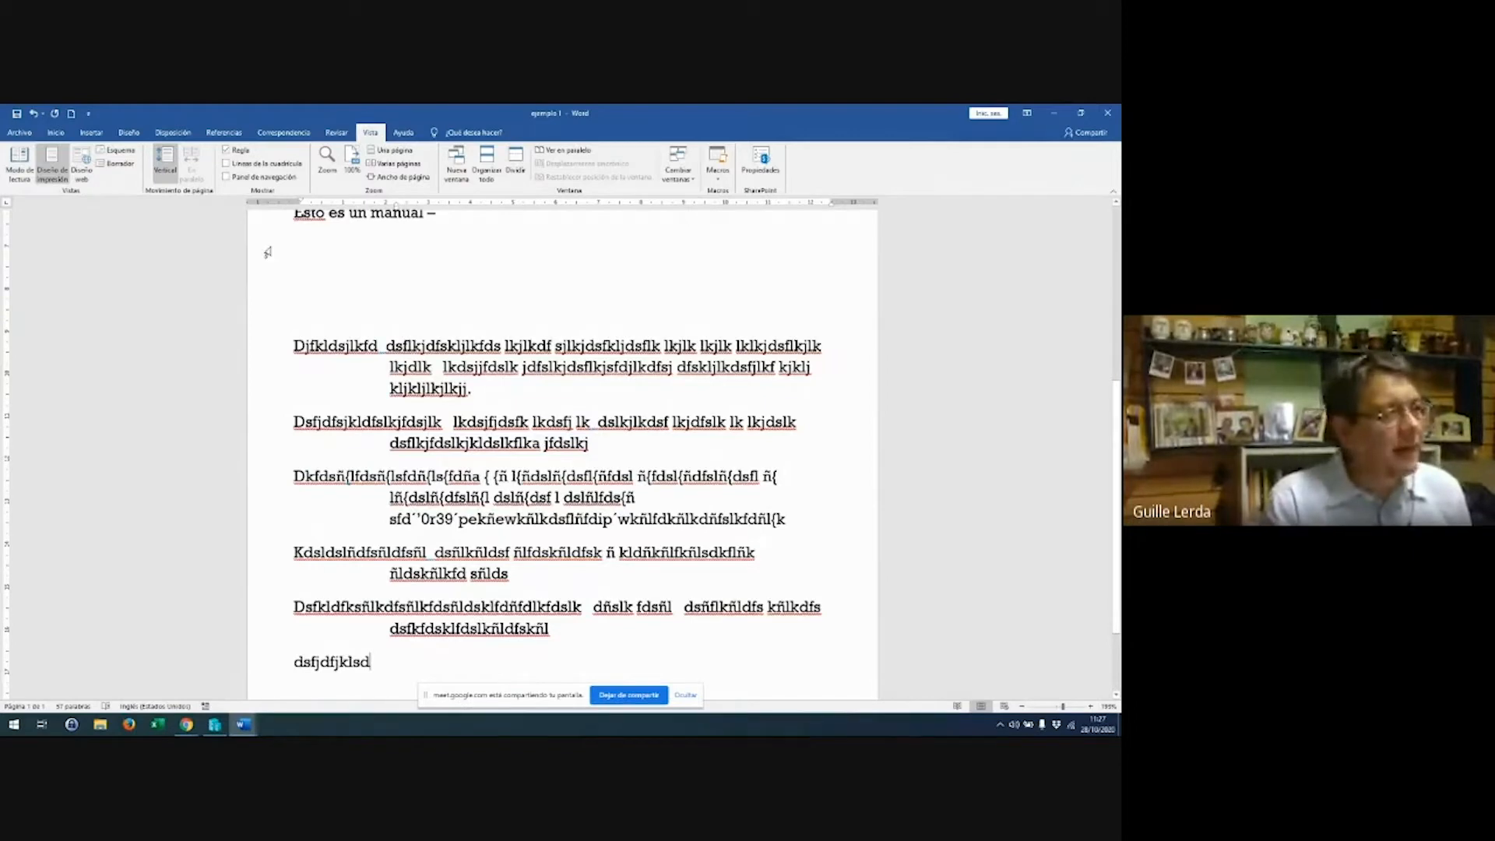
scroll(267, 252, up, 3)
scroll(290, 250, down, 3)
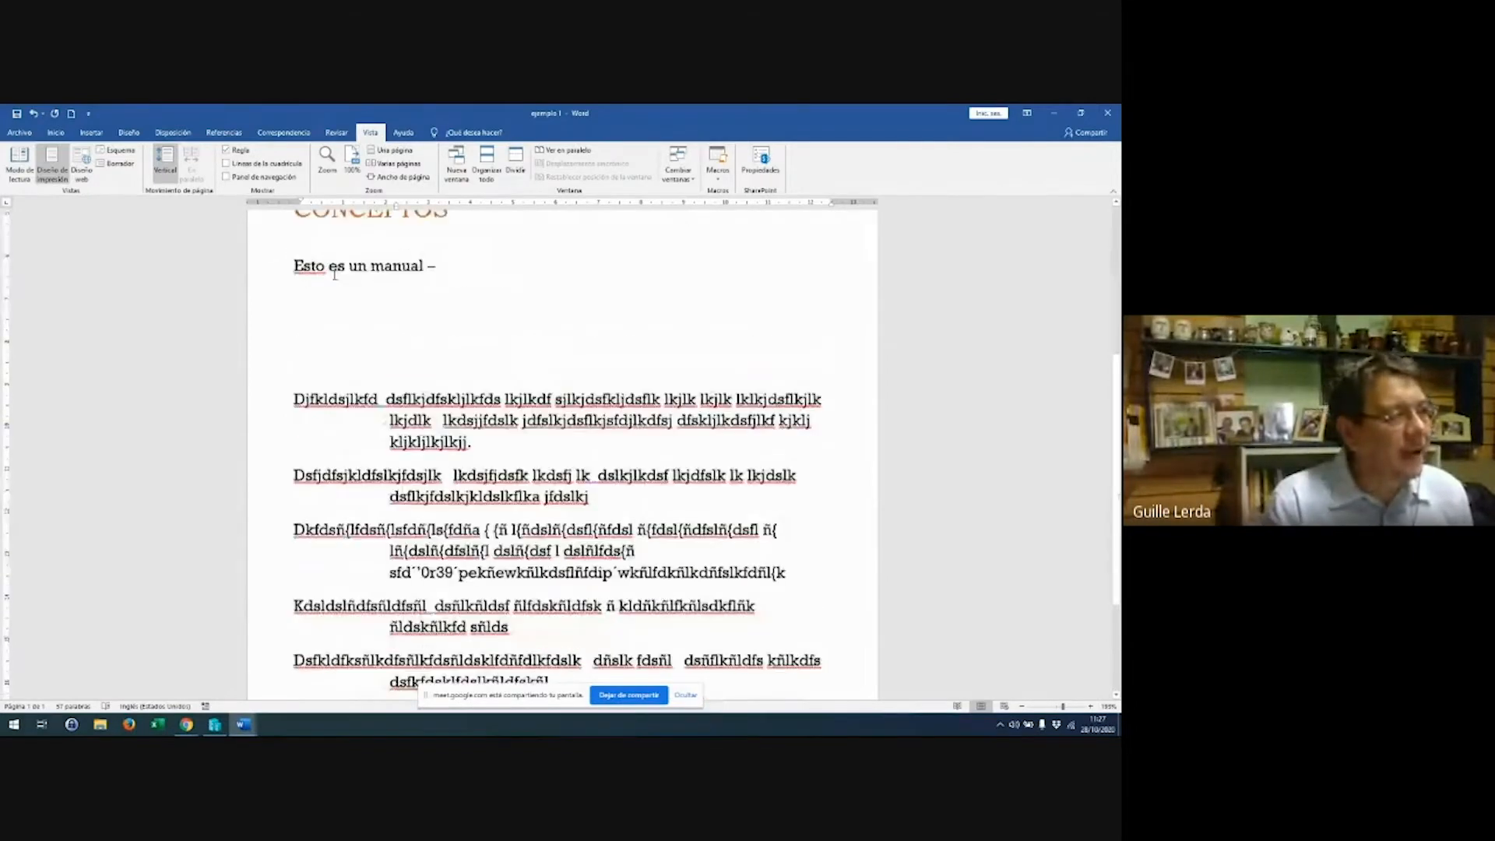
Select the filler paragraphs and drag the hanging-indent marker back to the left margin
drag(295, 269, 613, 575)
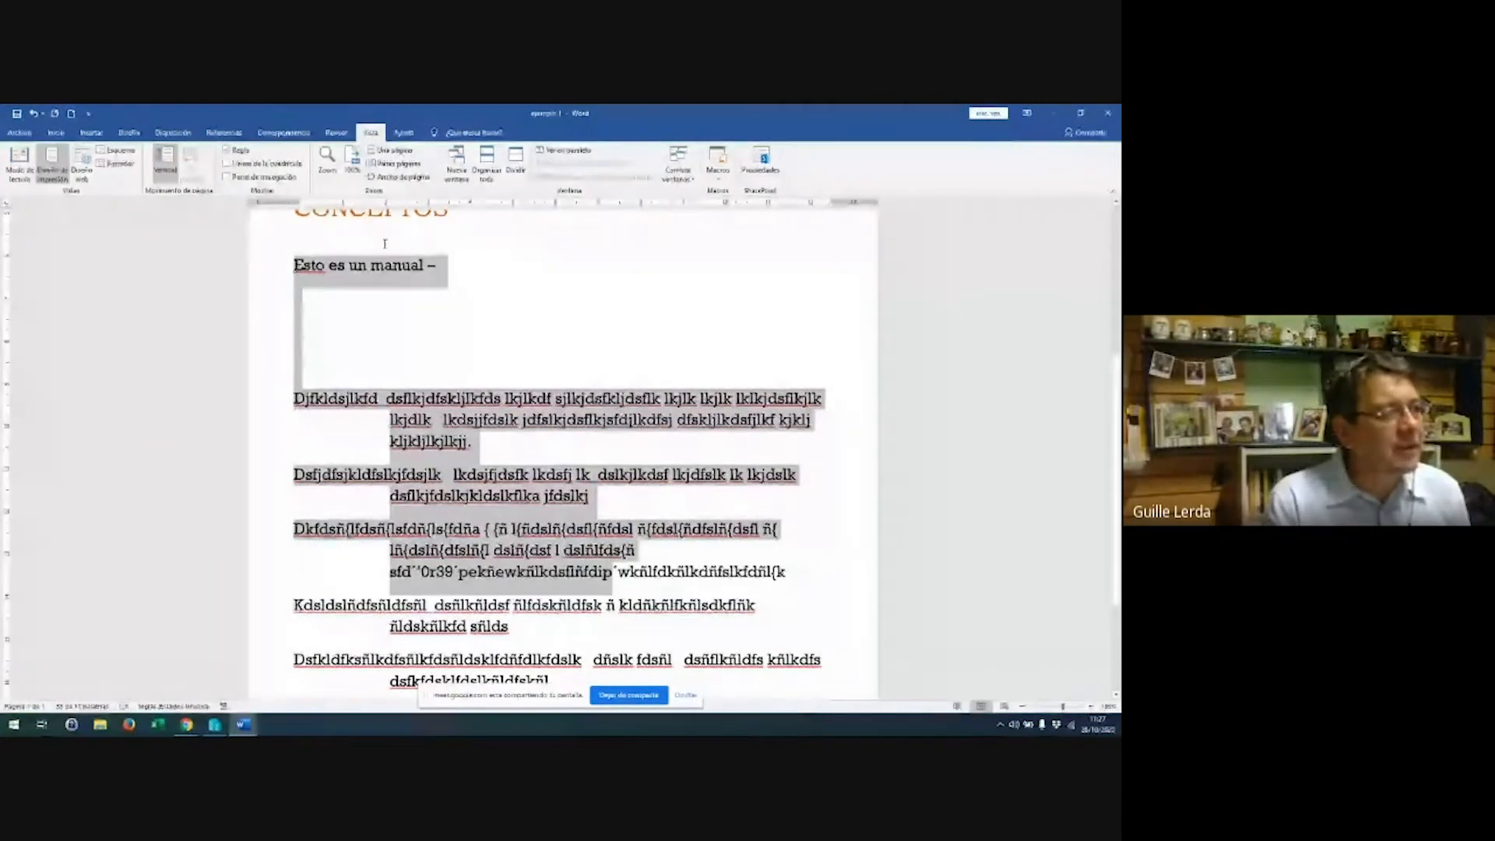
click(295, 365)
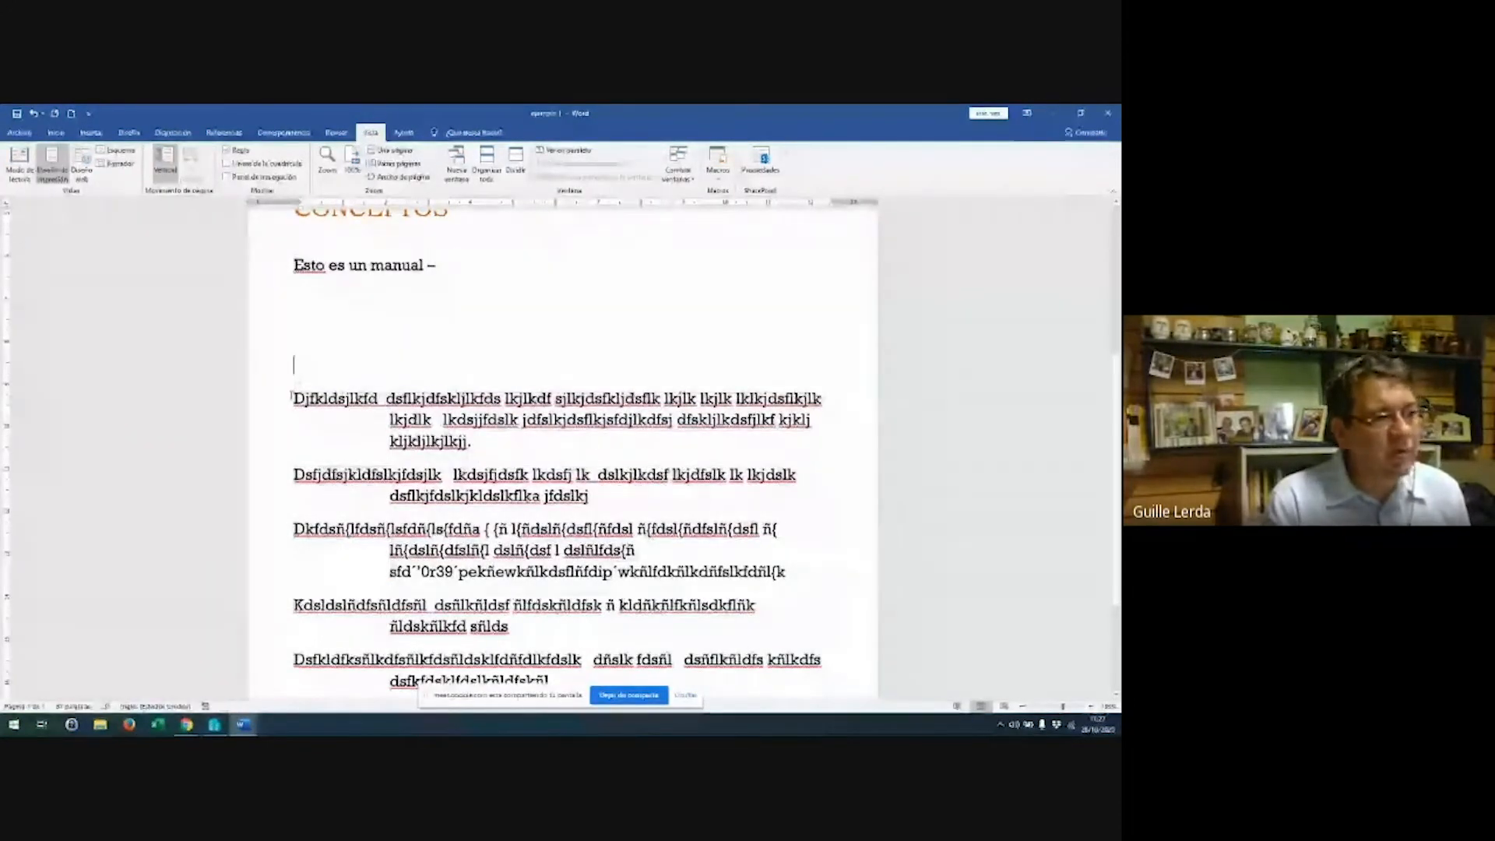
drag(295, 398, 514, 639)
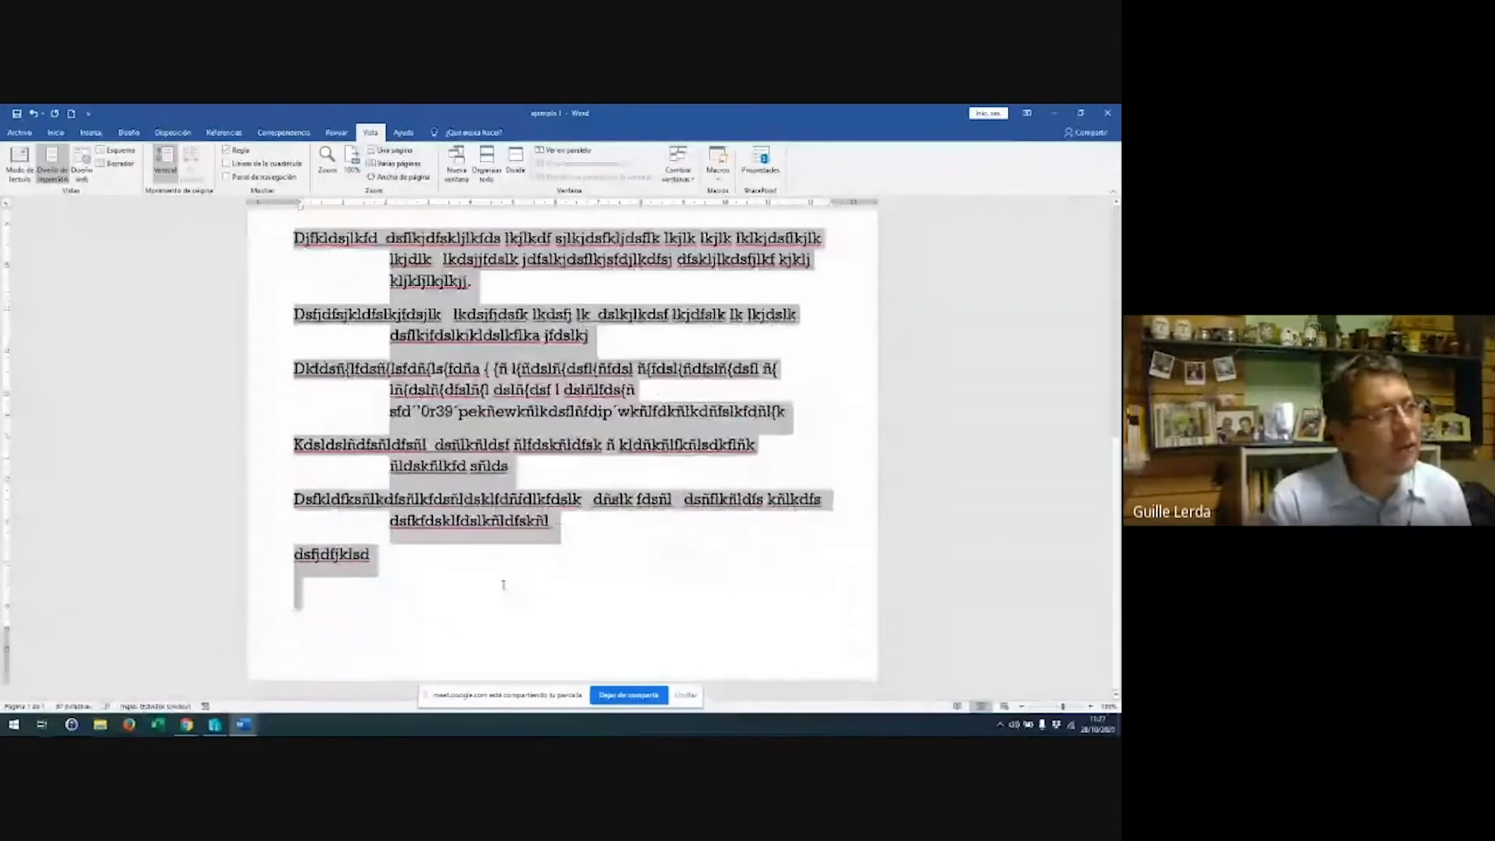
drag(389, 207, 300, 208)
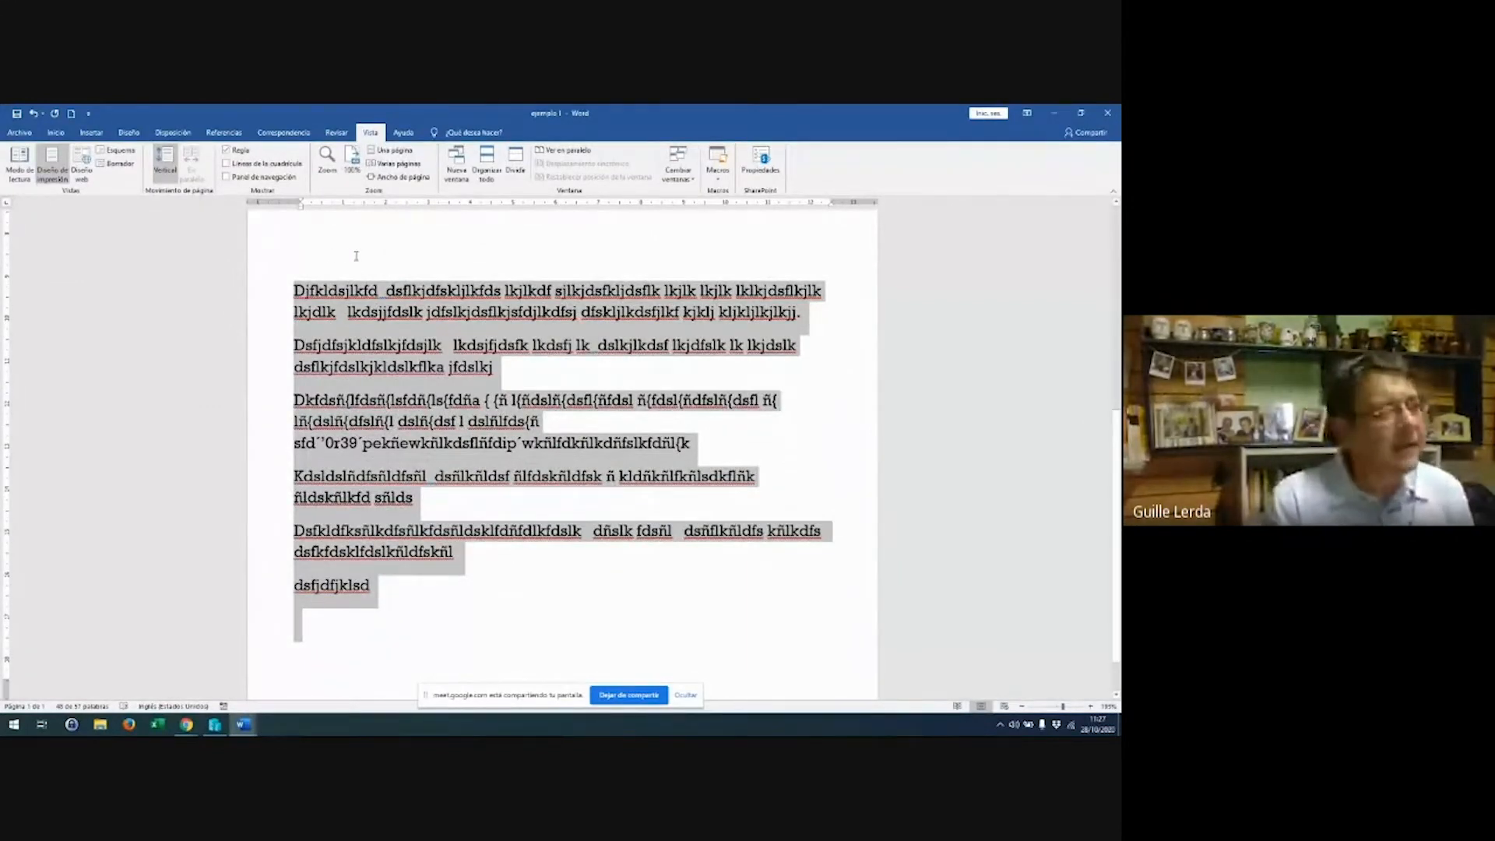
click(55, 133)
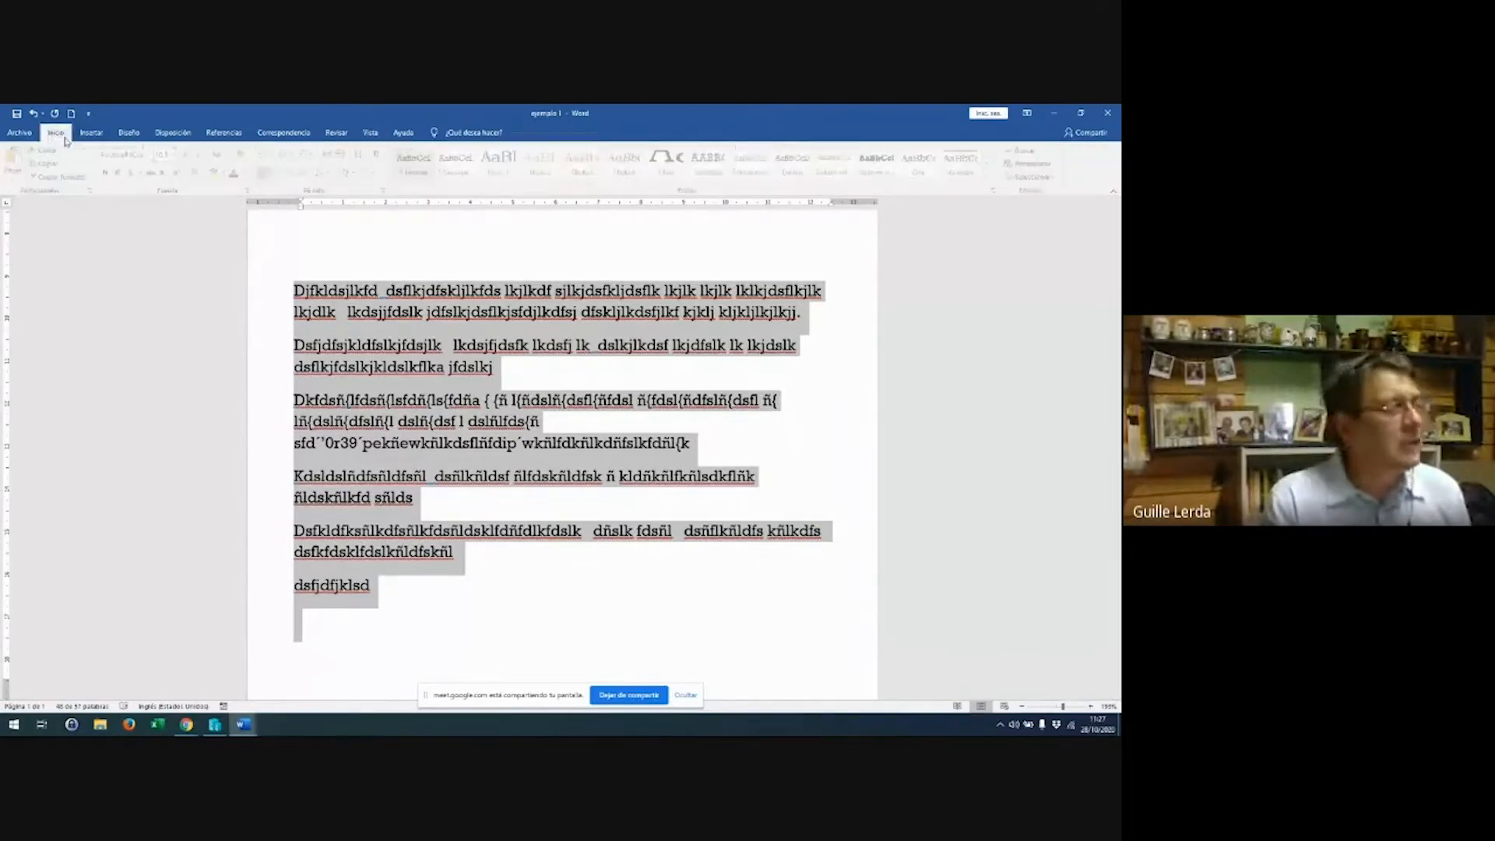
click(279, 173)
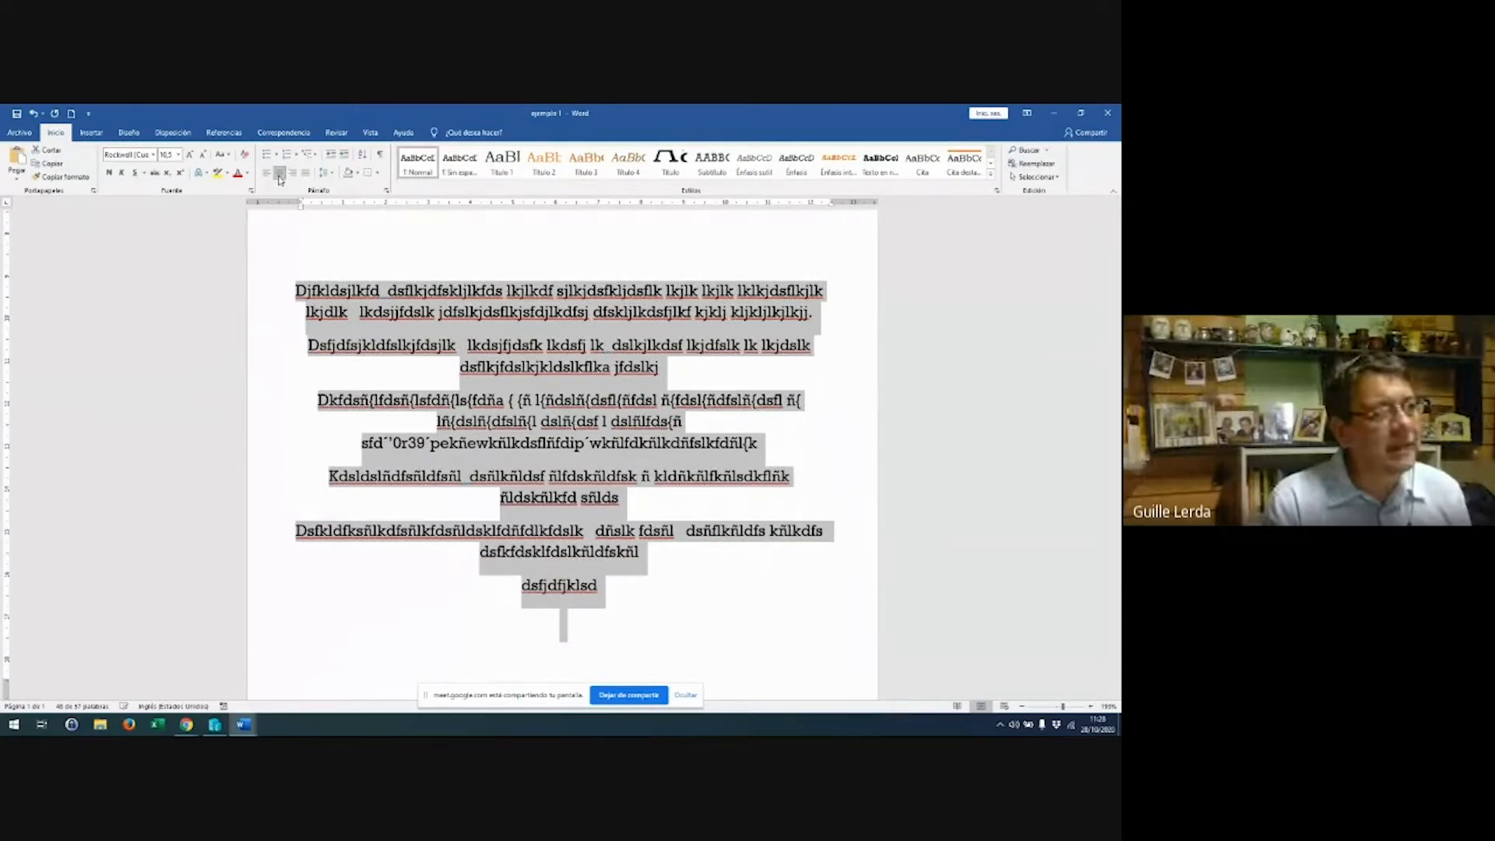
click(267, 173)
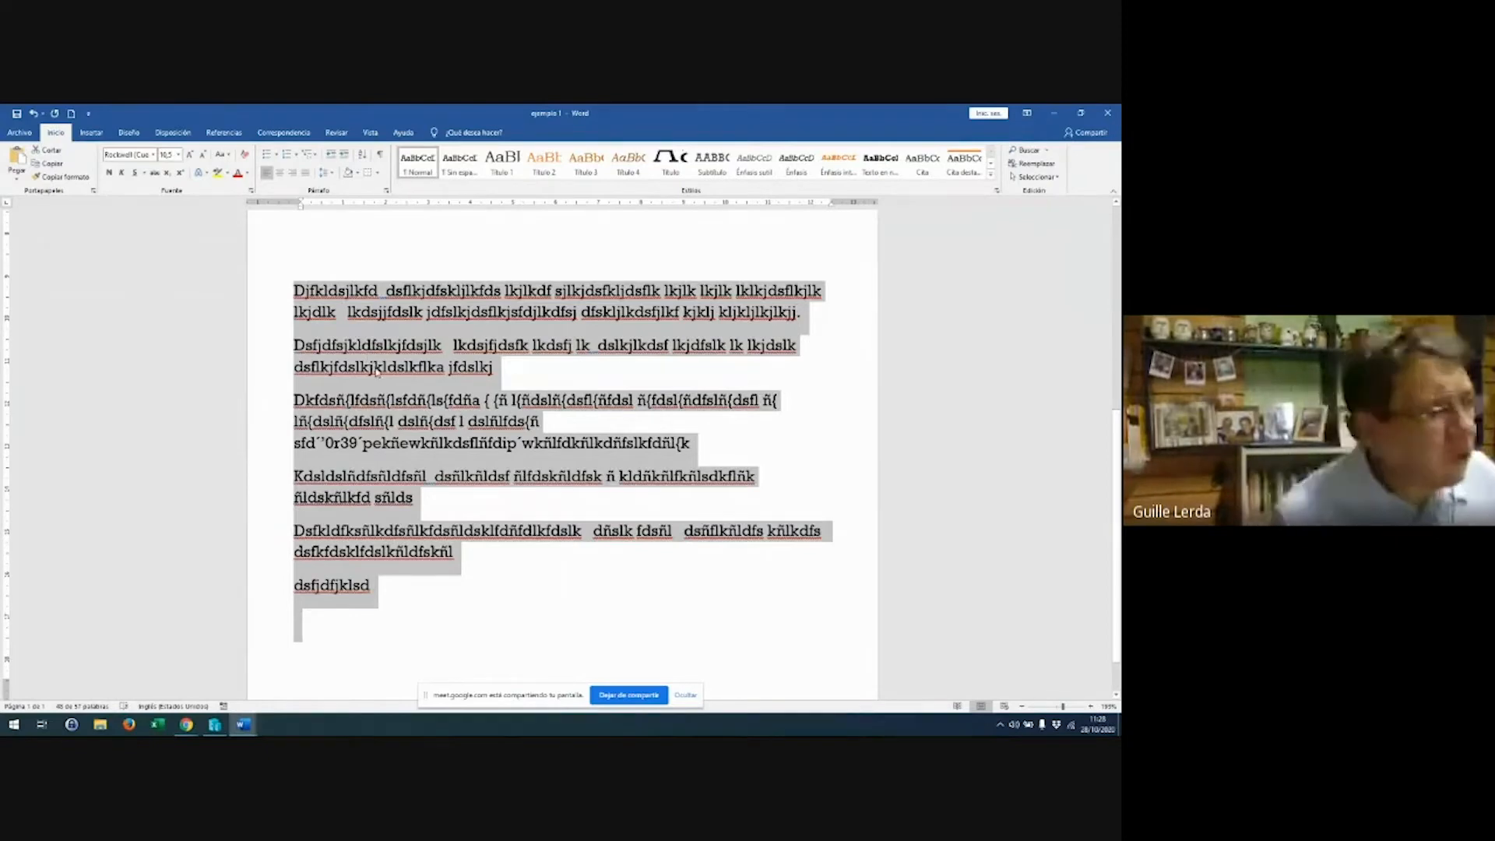
click(516, 379)
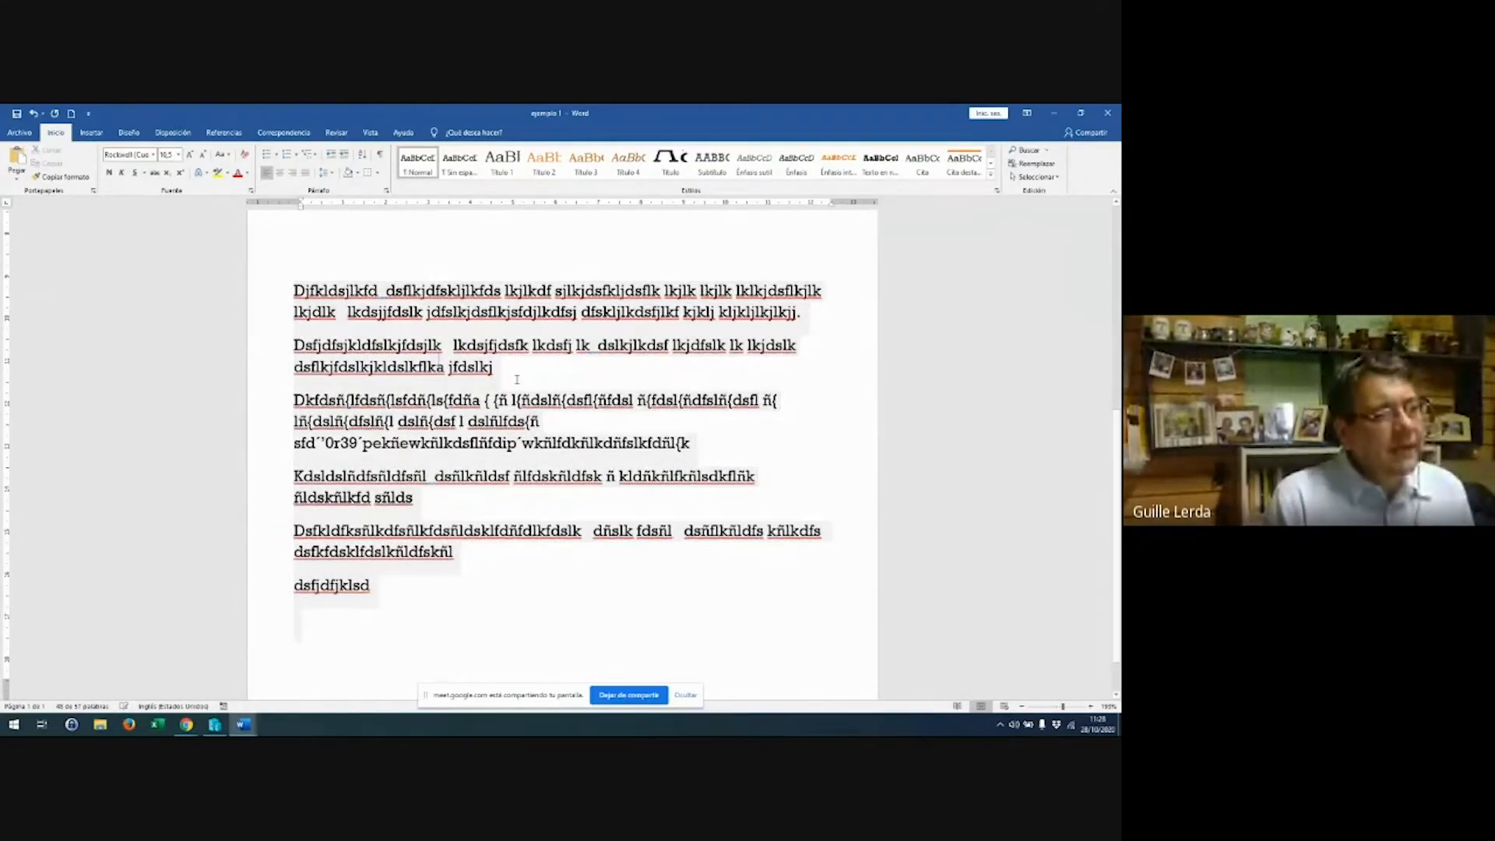
click(516, 378)
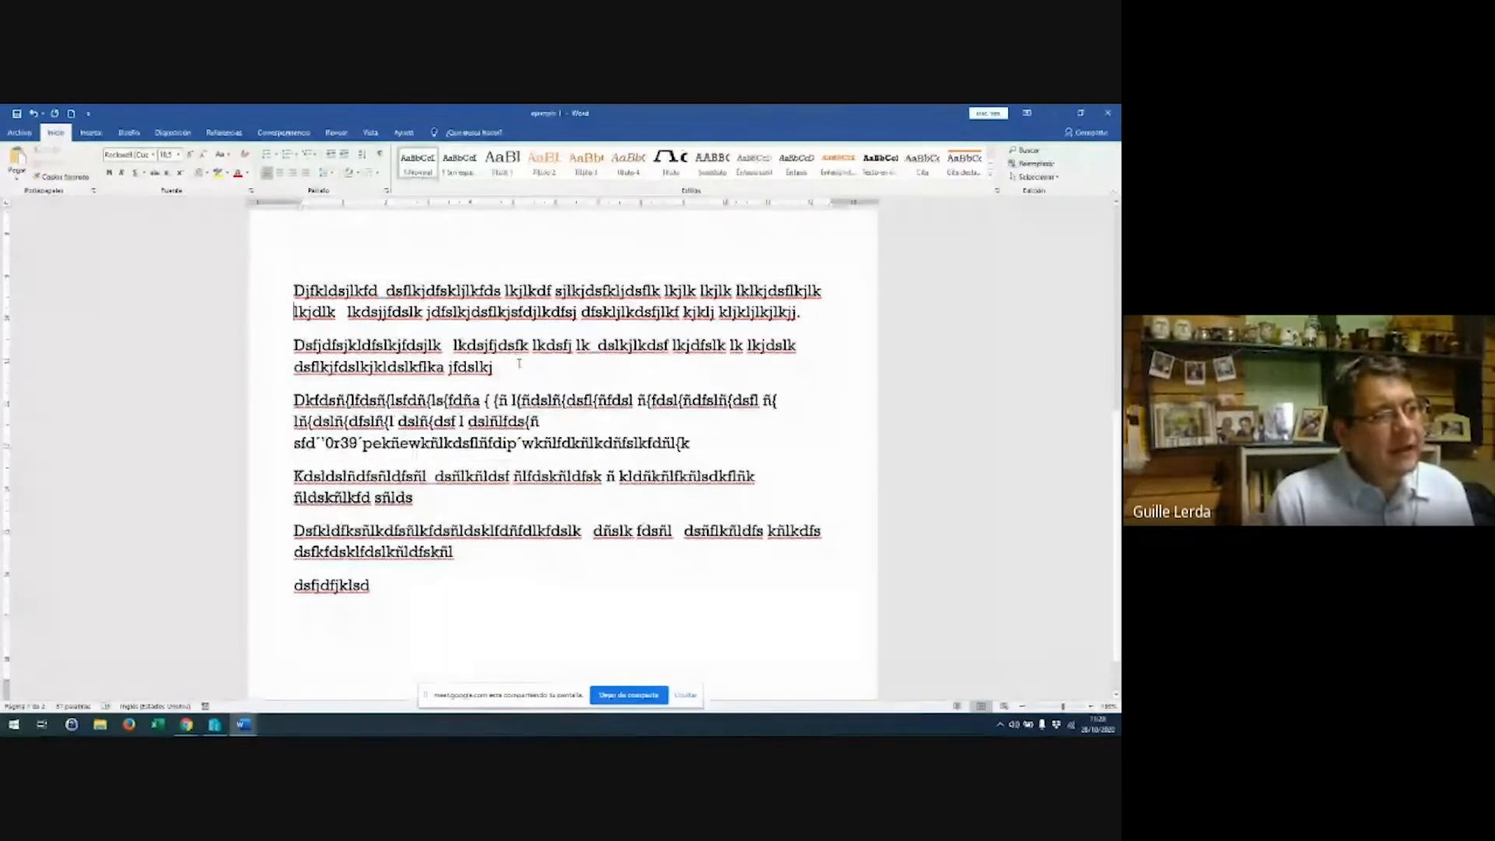
key(ctrl+shift+Up)
key(shift+Down)
key(shift+Down)
key(shift+Down)
key(shift+Down)
key(shift+Down)
key(shift+Down)
key(shift+Down)
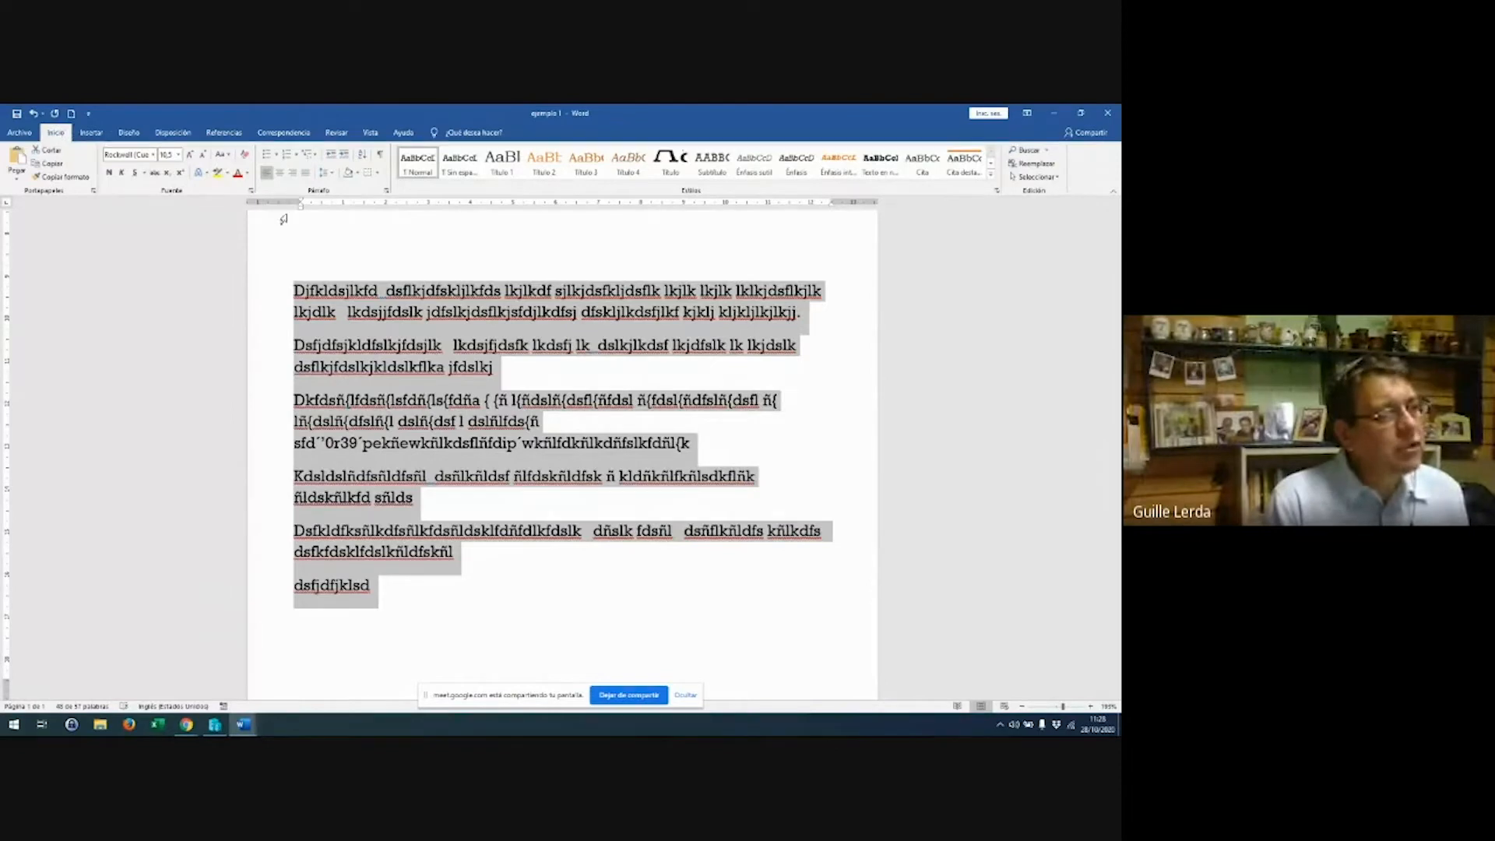
Set the paragraphs' line spacing to Múltiple 1 in the Párrafo dialog
click(386, 193)
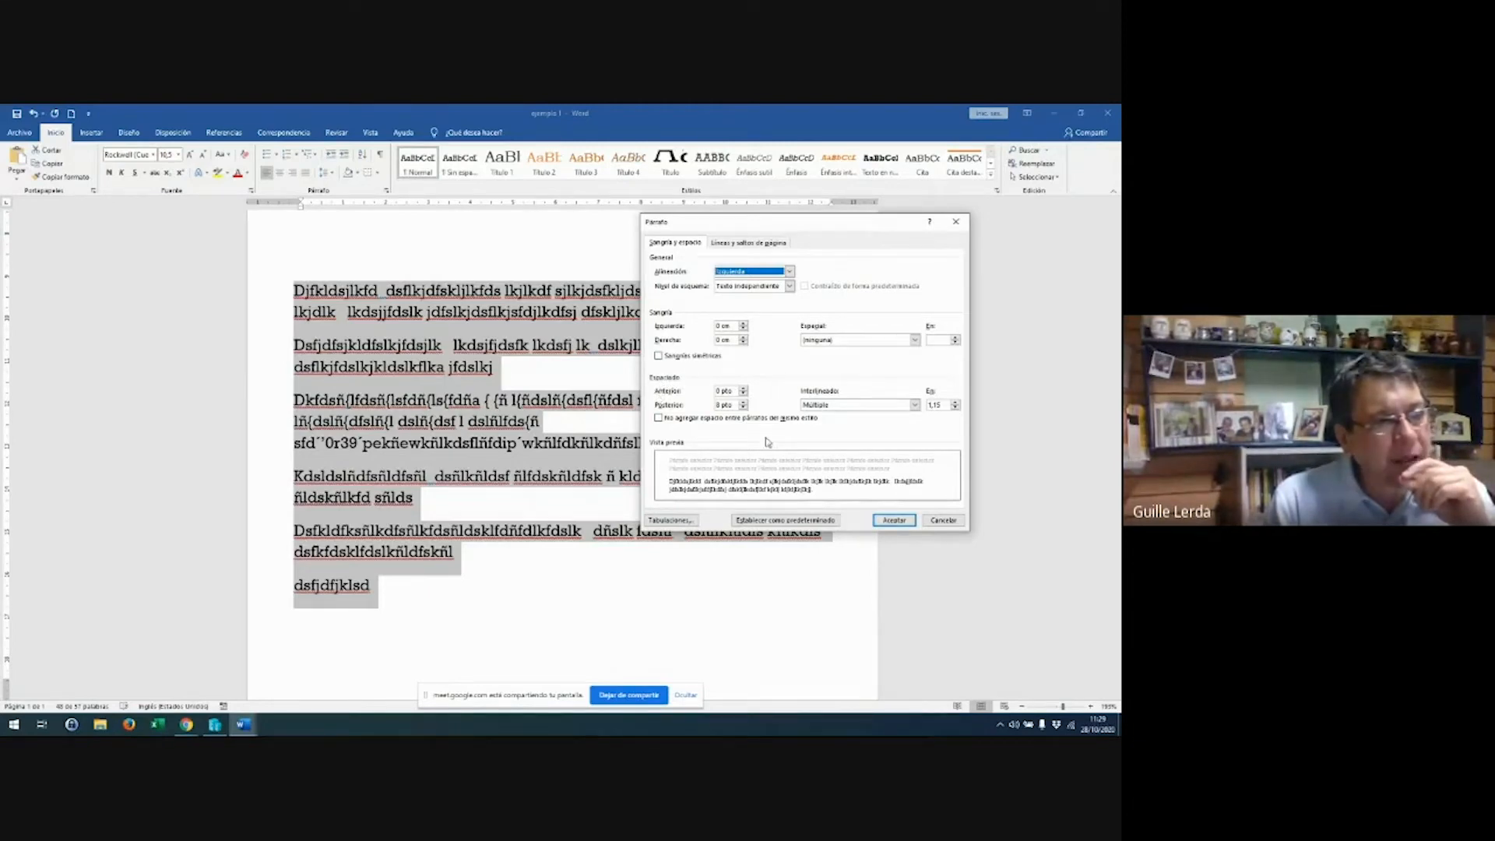
click(915, 405)
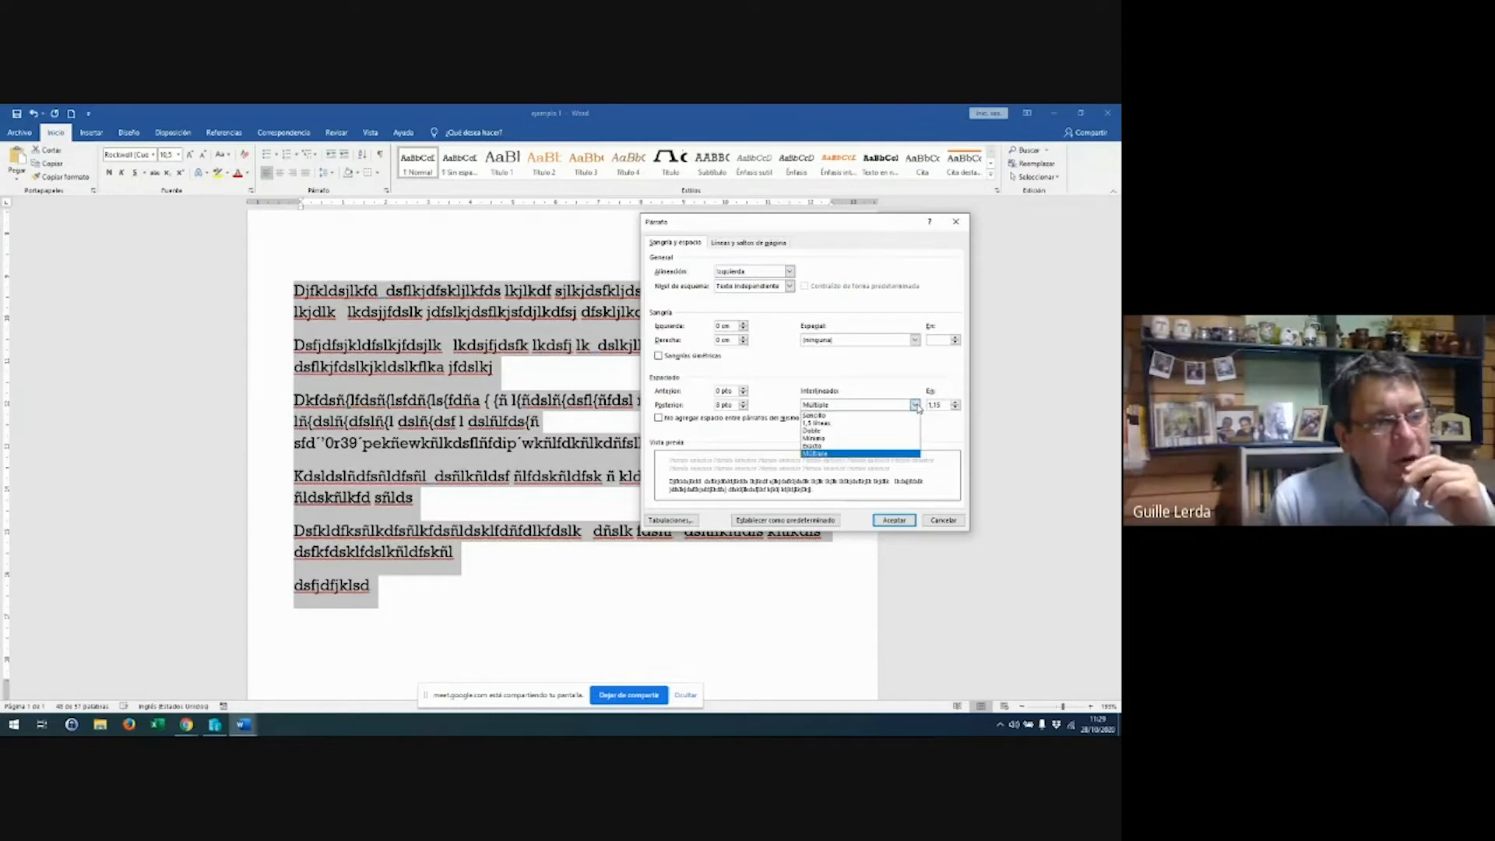
click(892, 415)
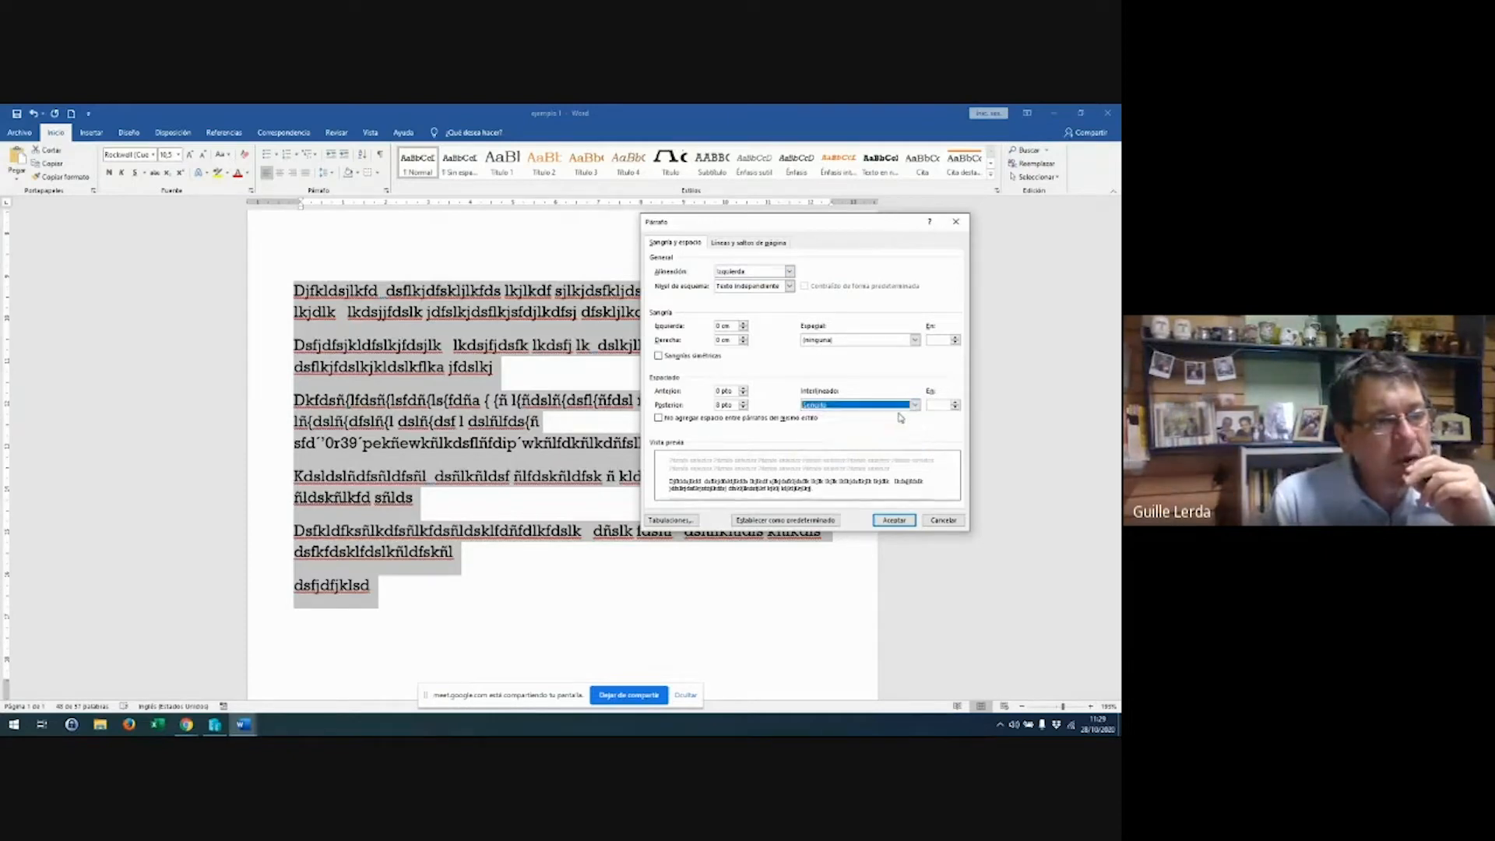
click(943, 405)
text(1)
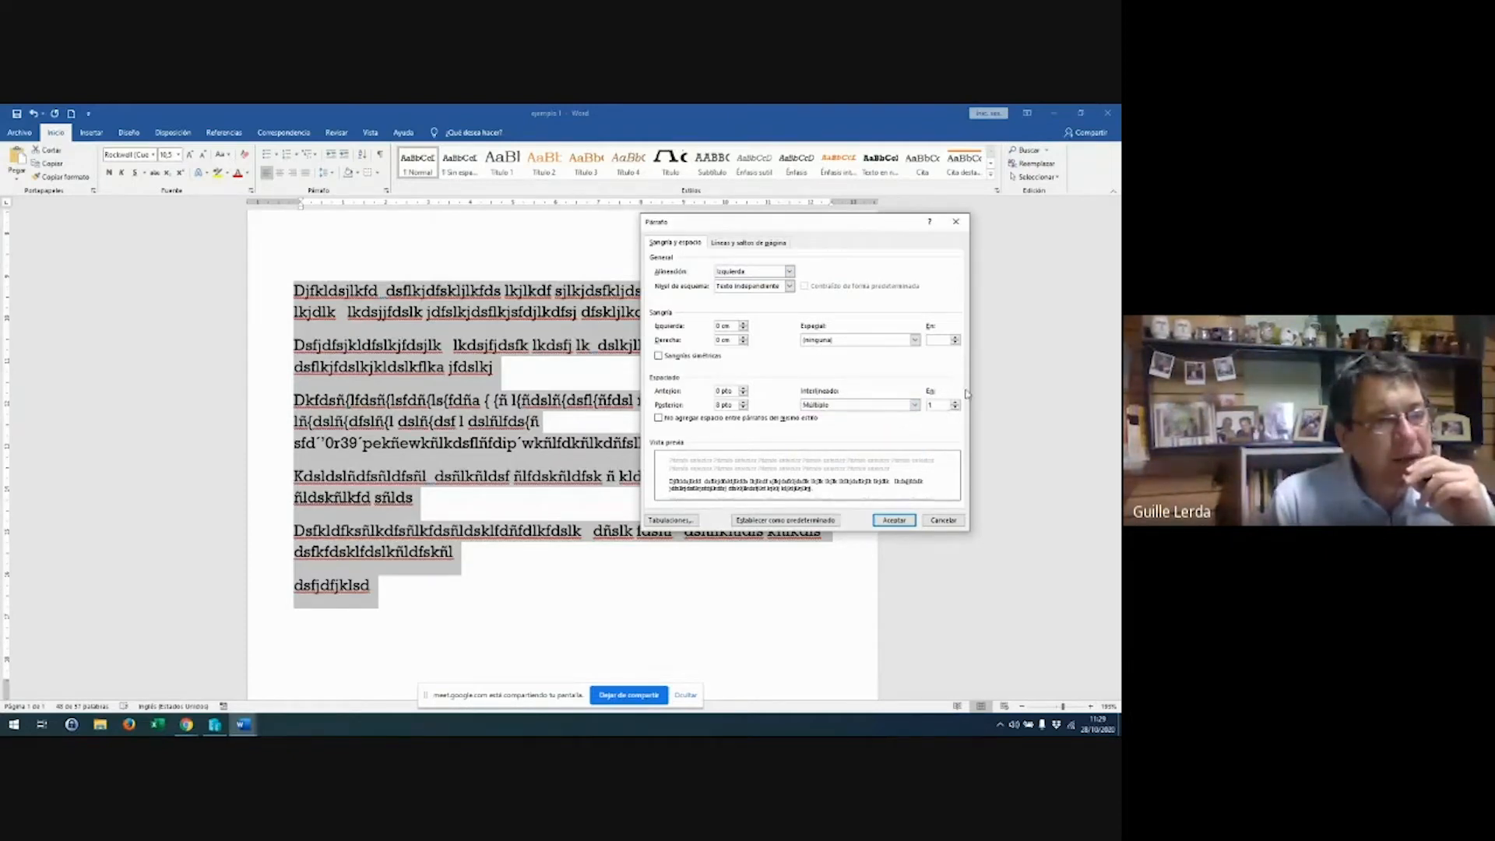
click(904, 520)
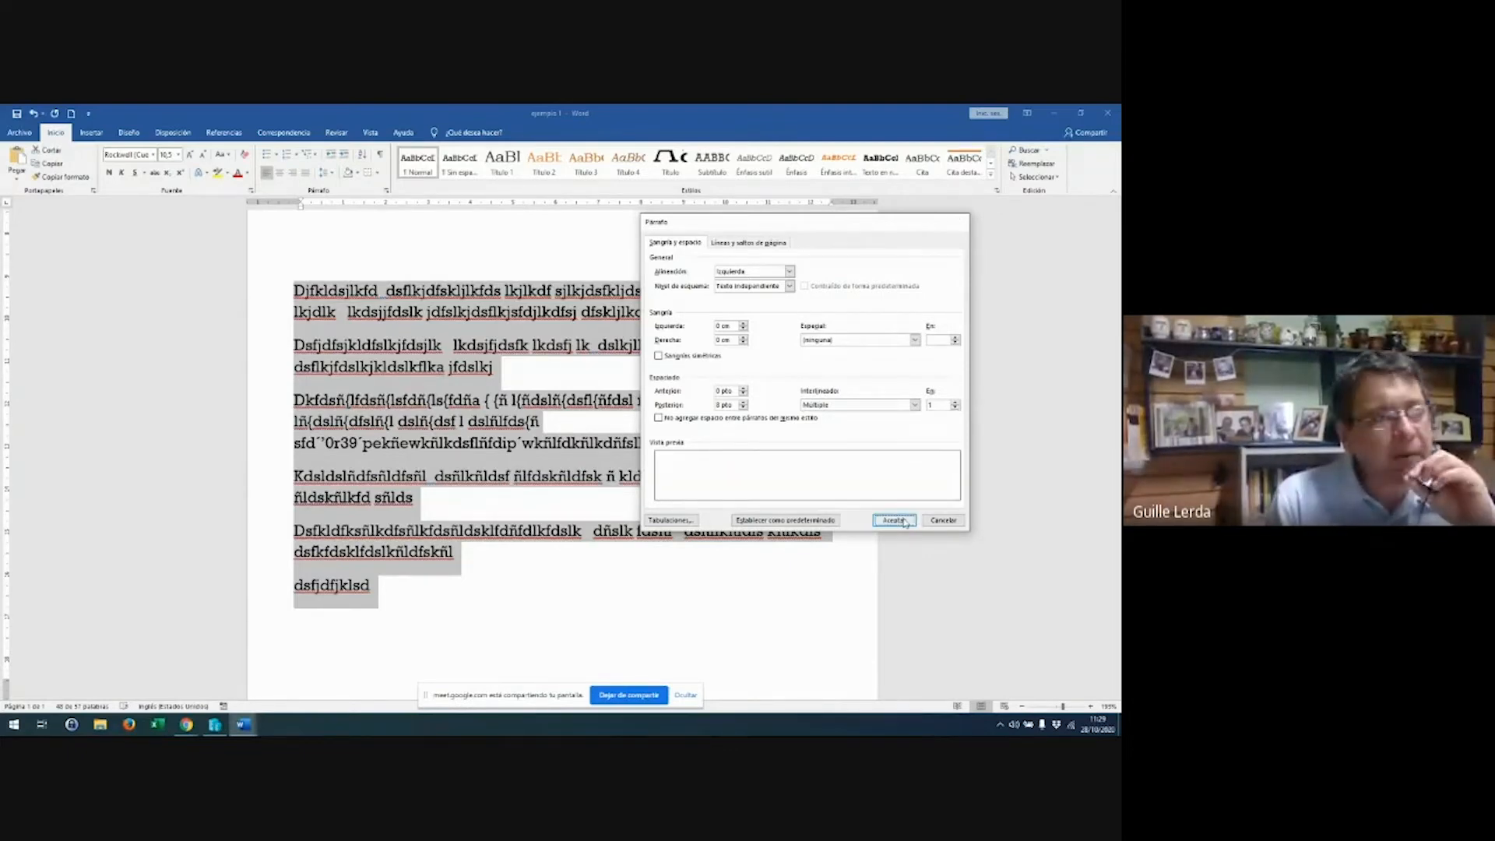
Try space after paragraphs at 0 pt, then at 12 pt
click(387, 191)
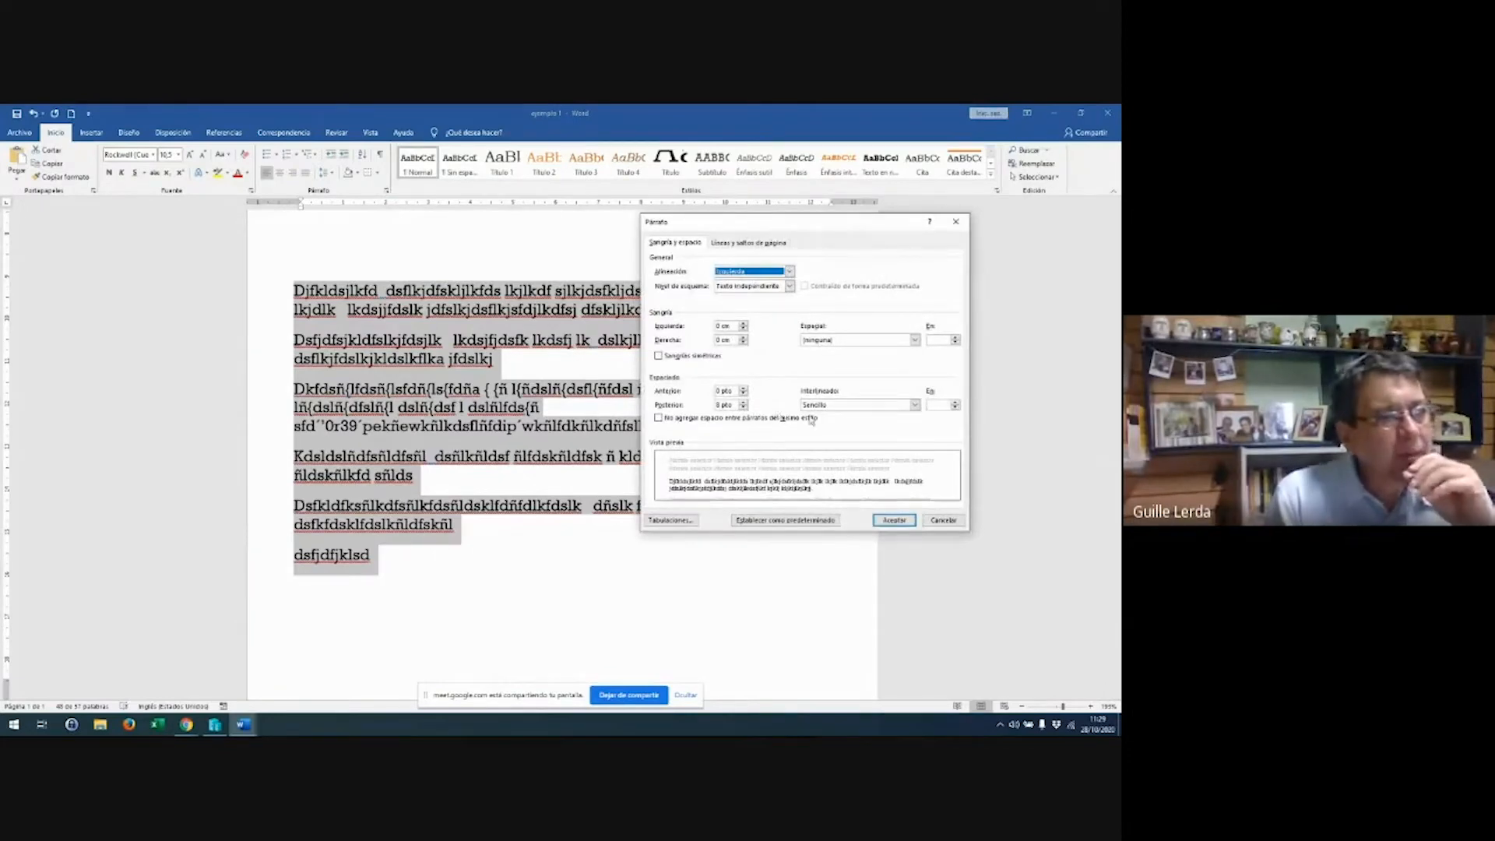
click(744, 402)
click(743, 402)
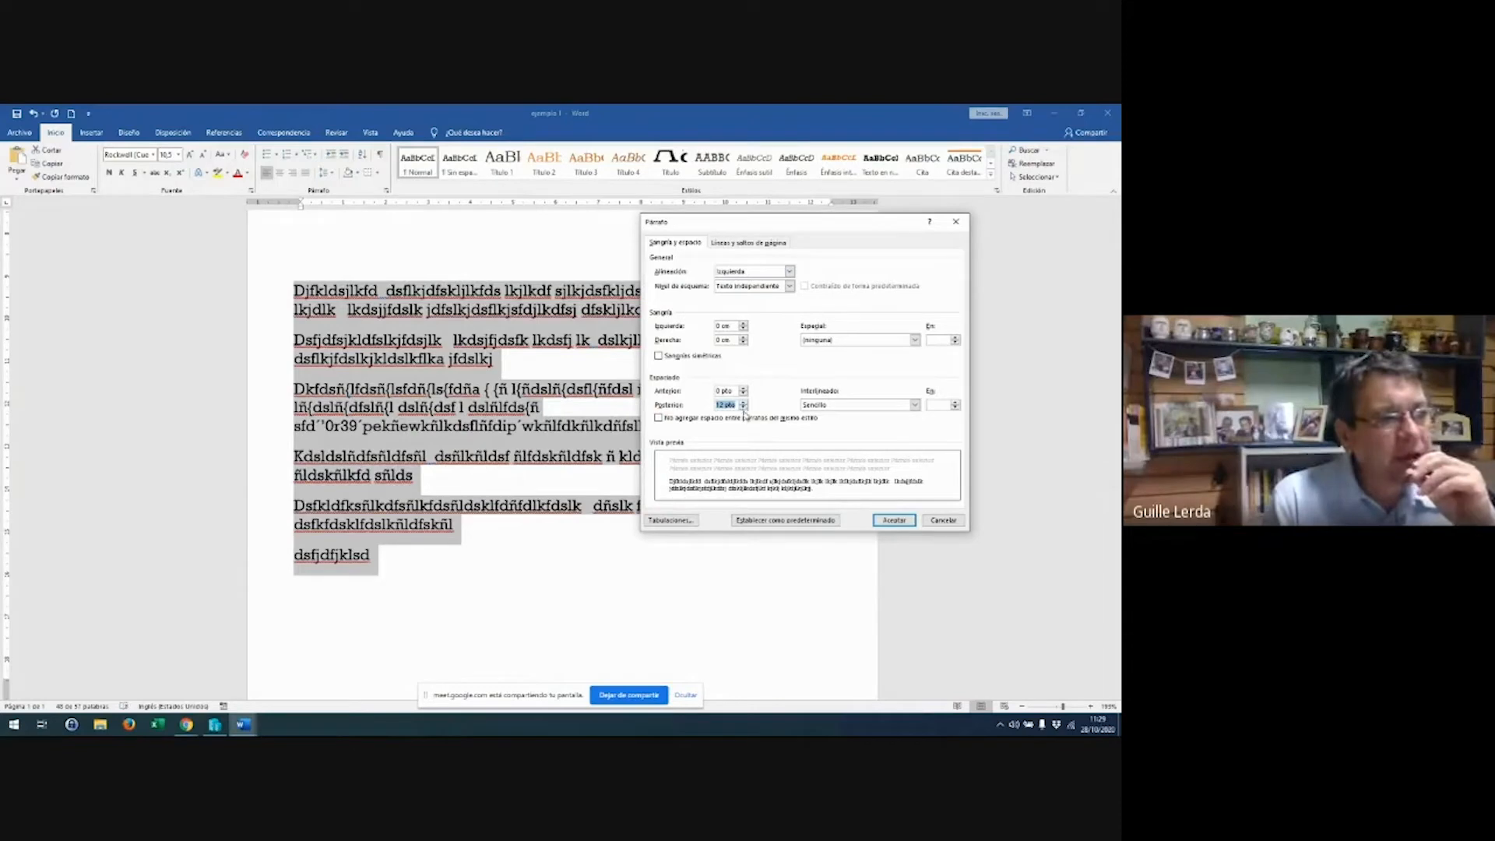
click(744, 407)
click(744, 408)
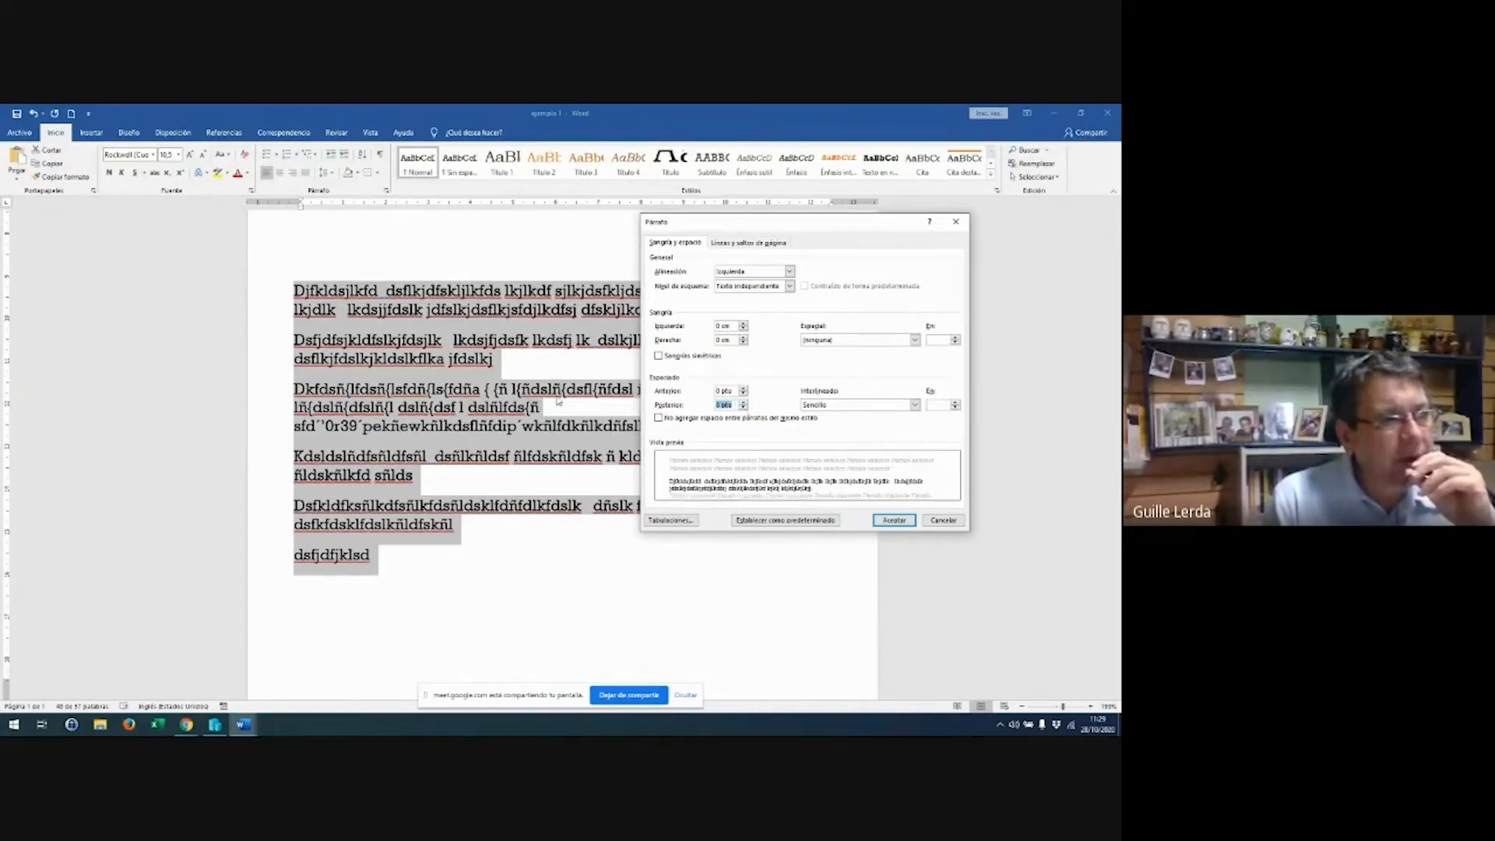
click(896, 520)
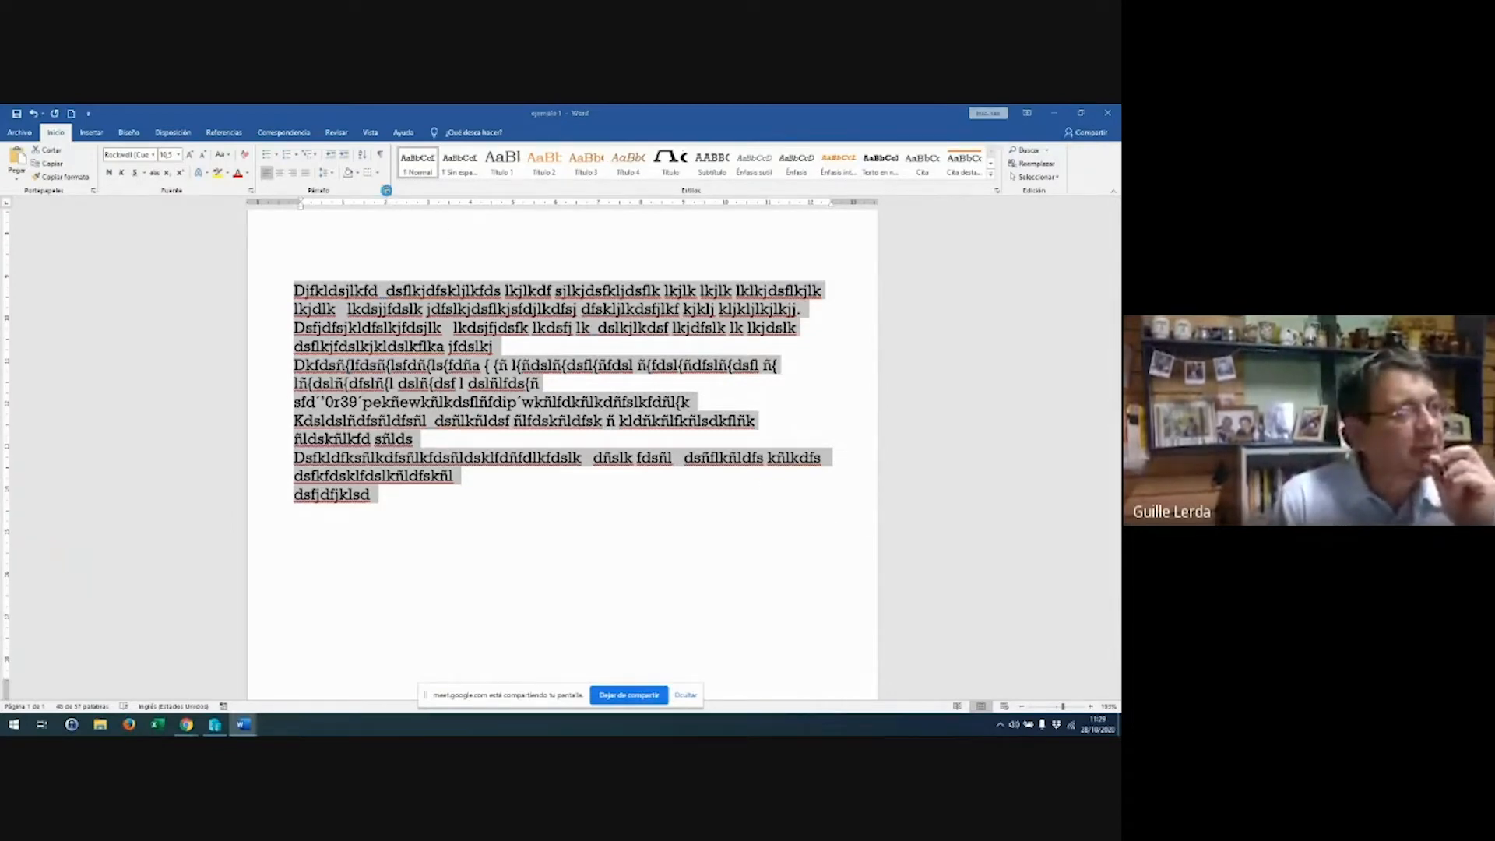
click(386, 191)
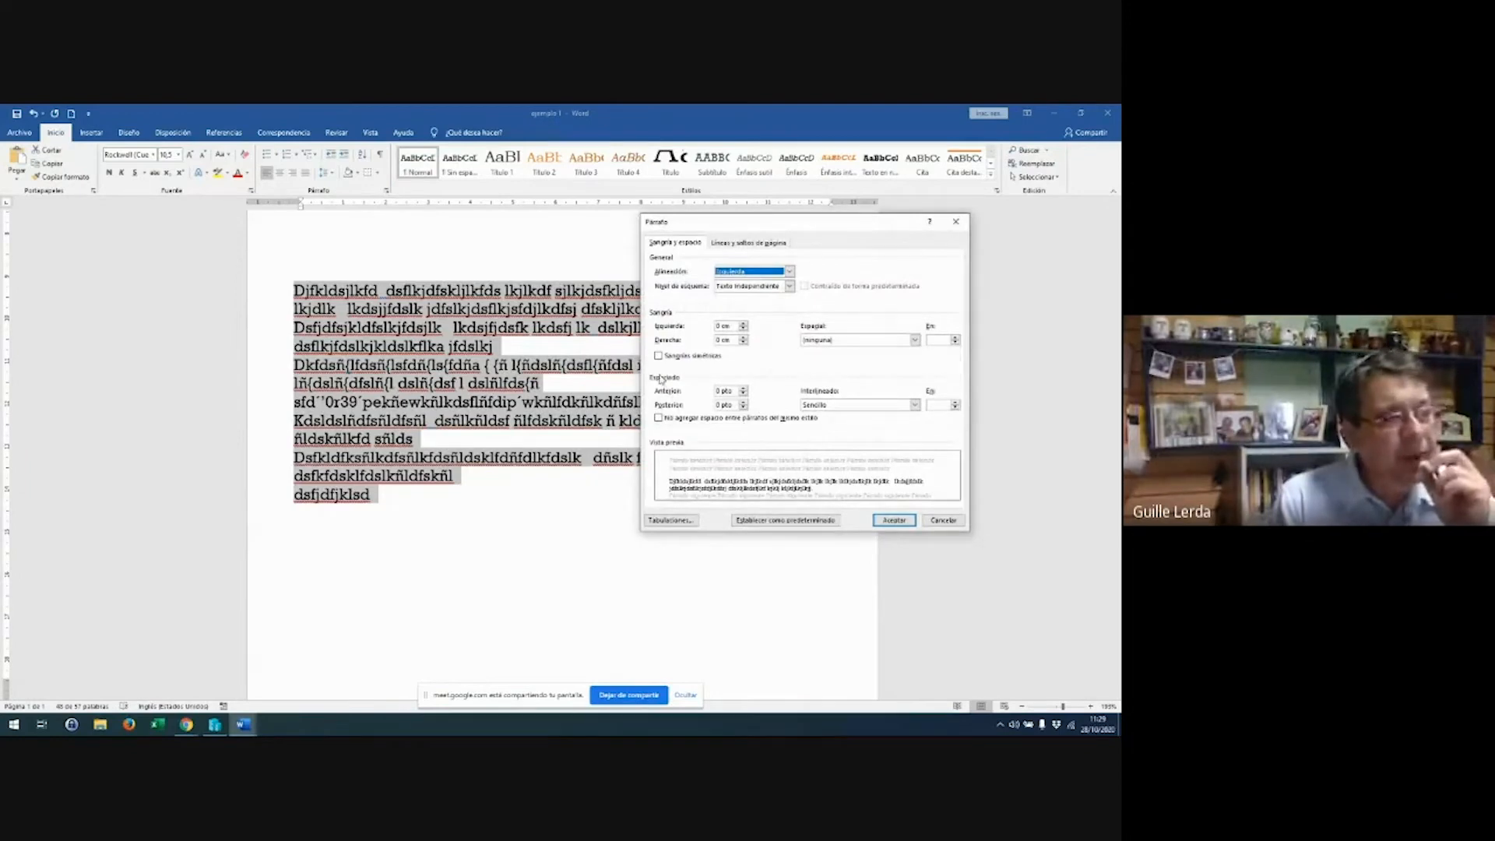
click(744, 403)
click(744, 403)
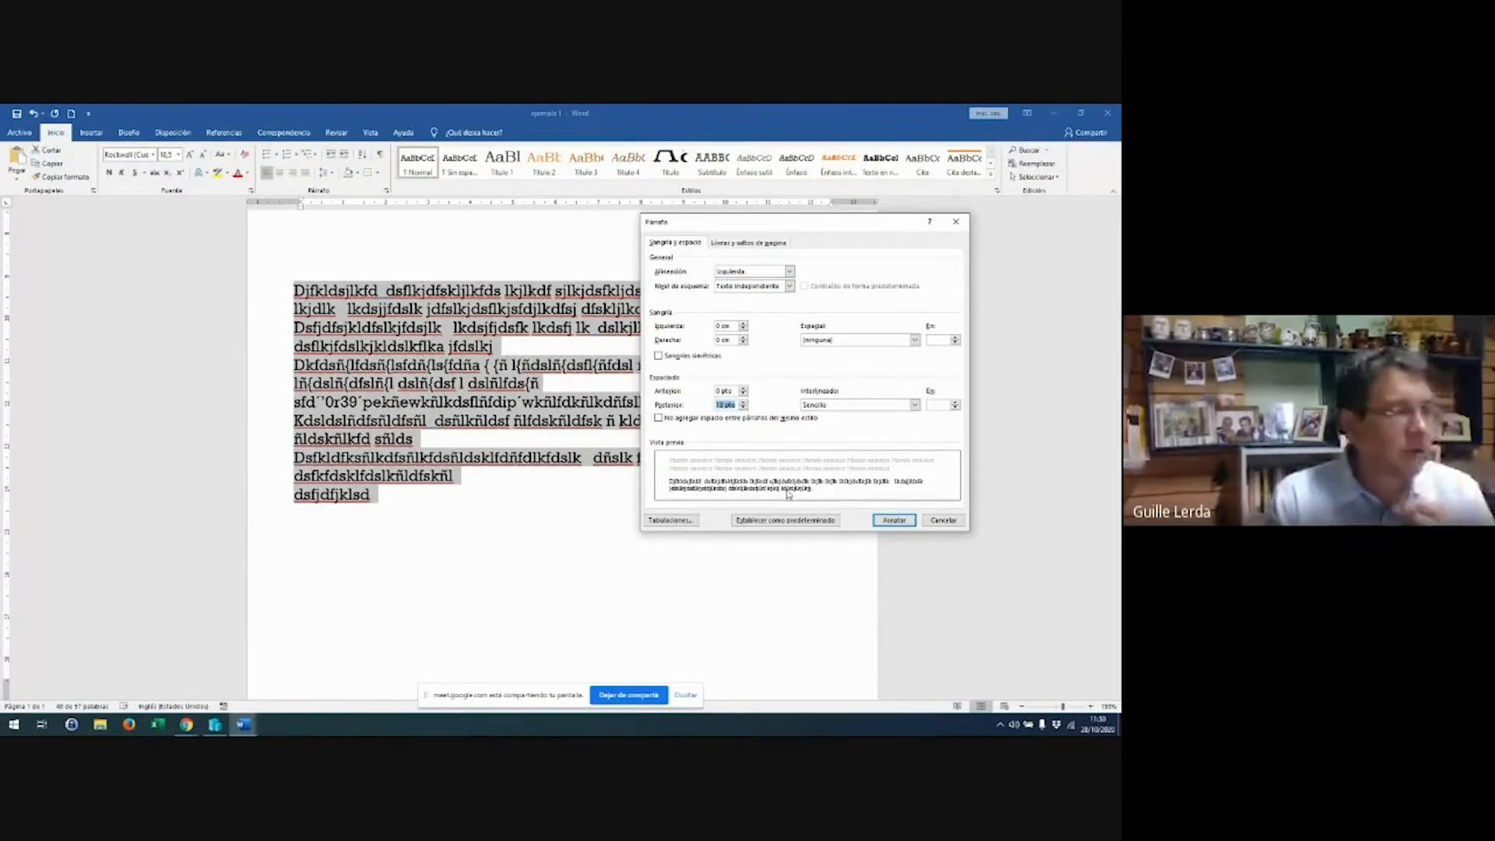
click(888, 520)
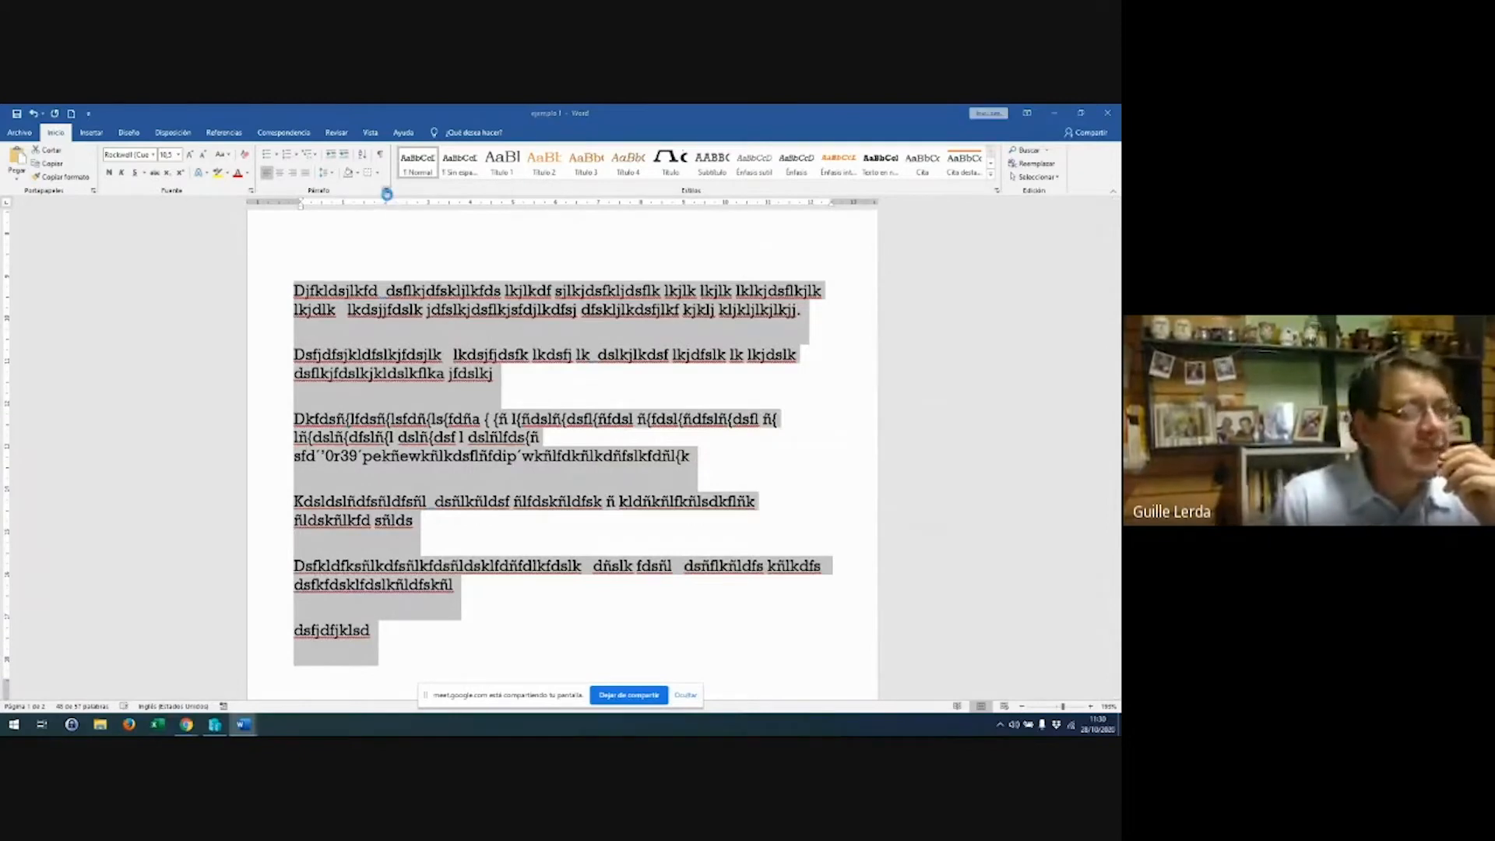
Set 12 pt space before and 0 pt space after each paragraph
click(744, 403)
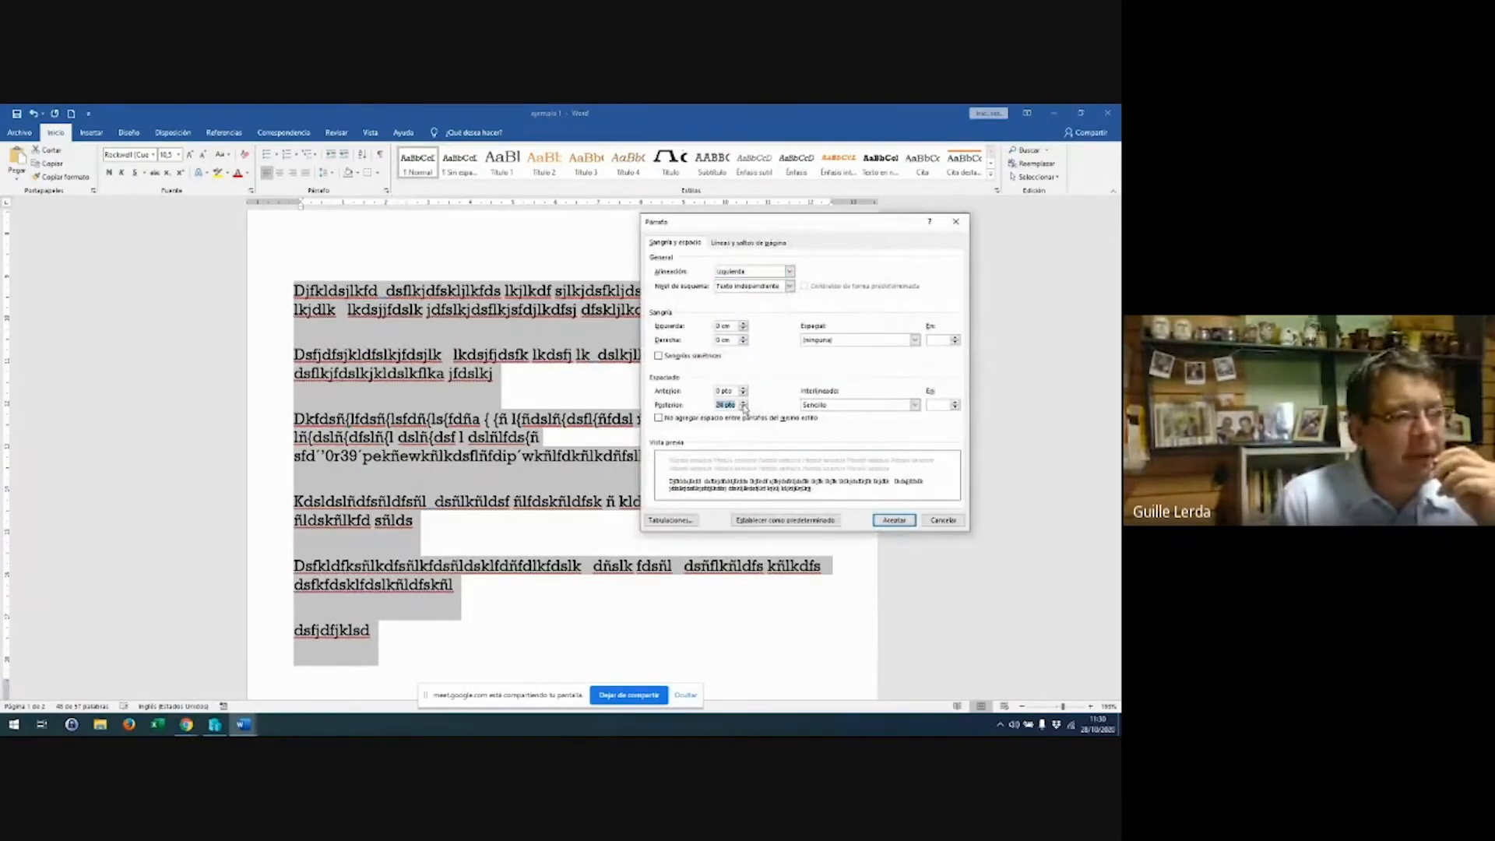
click(744, 403)
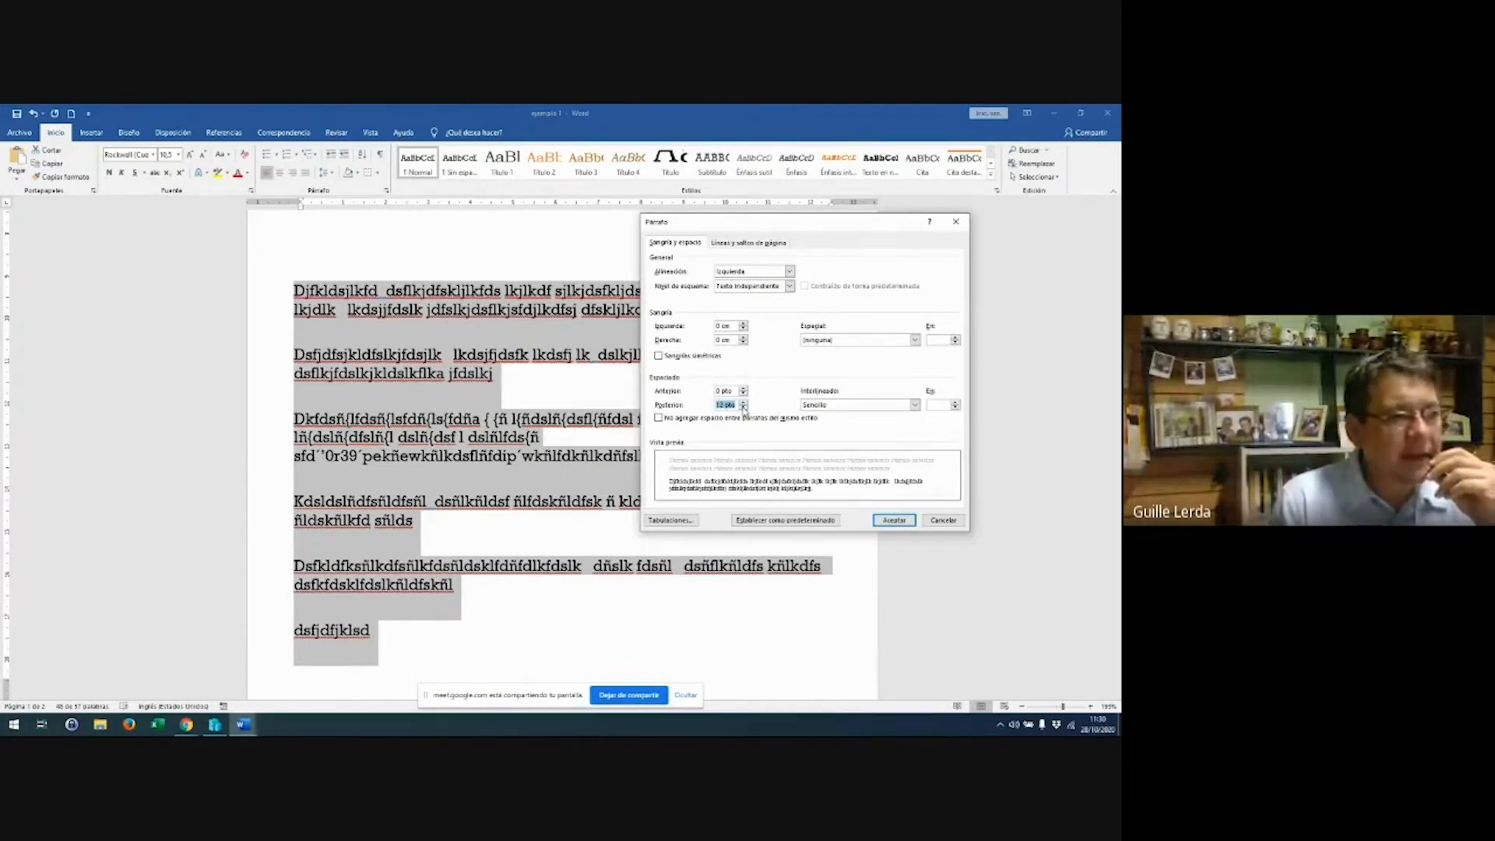
click(744, 408)
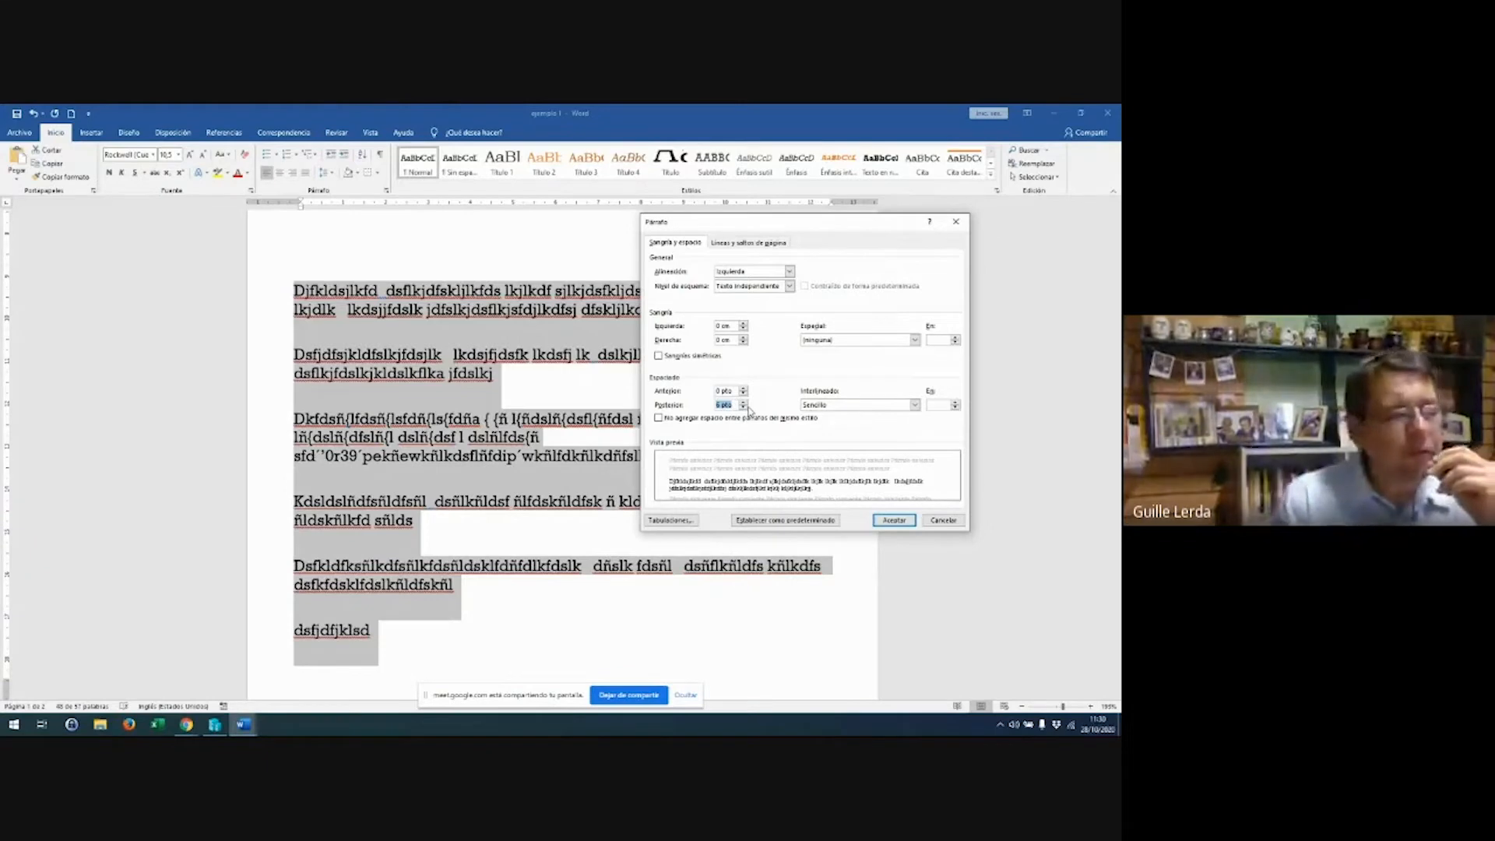
click(744, 408)
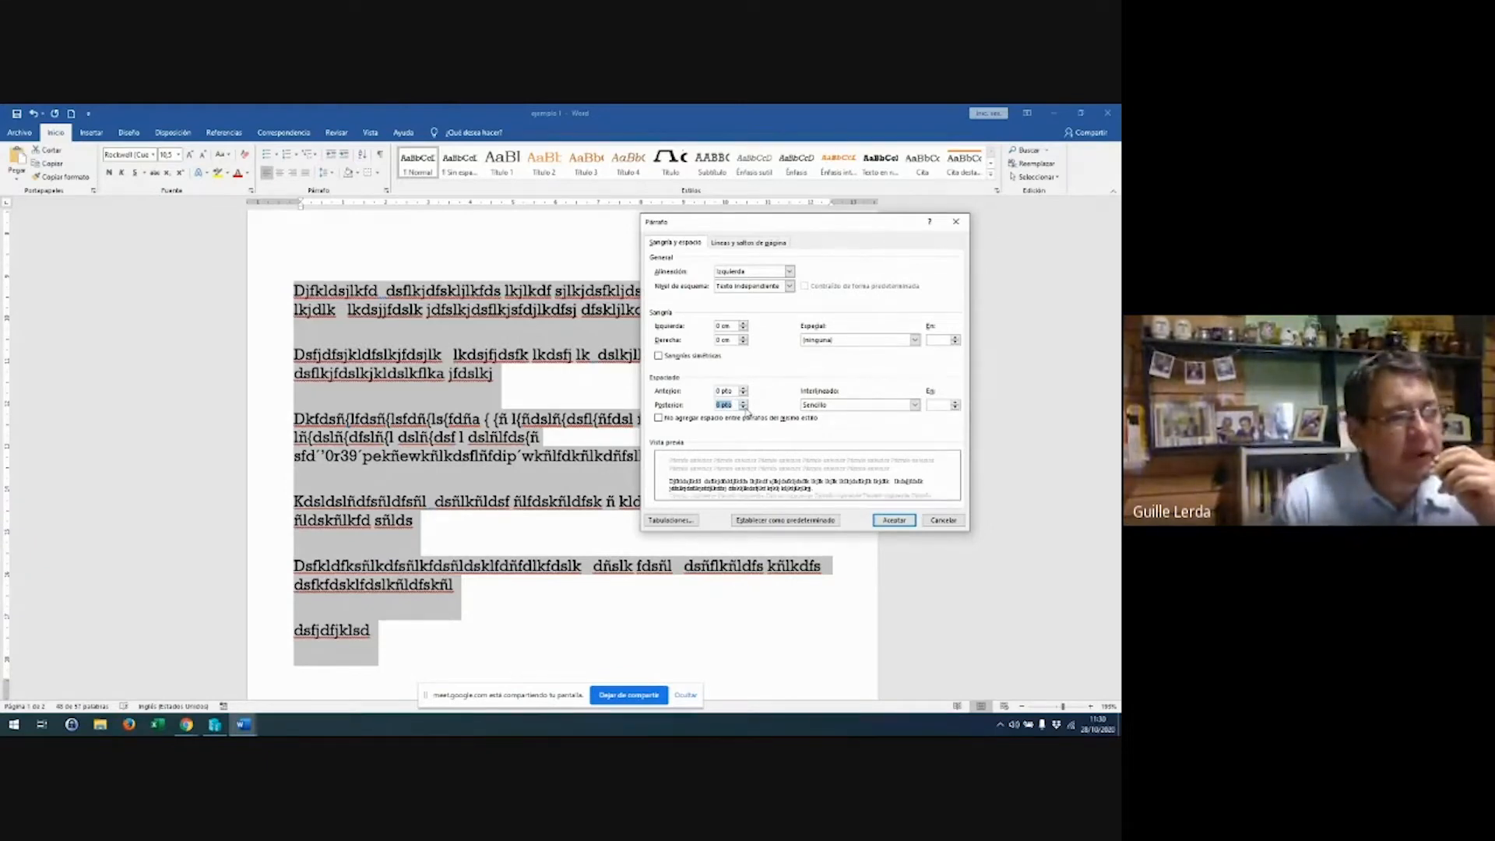
double_click(745, 390)
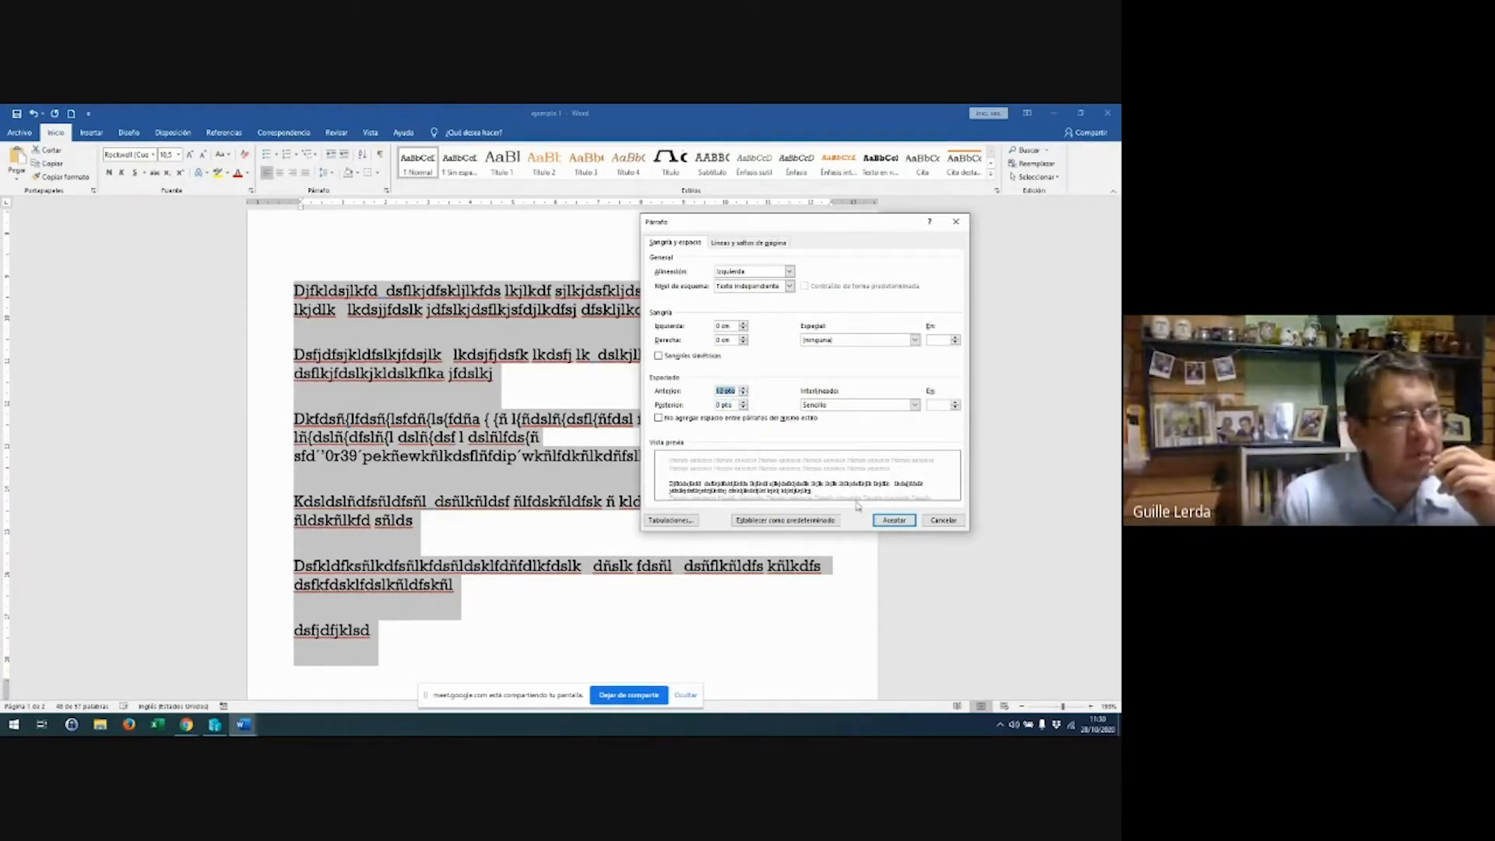
click(896, 520)
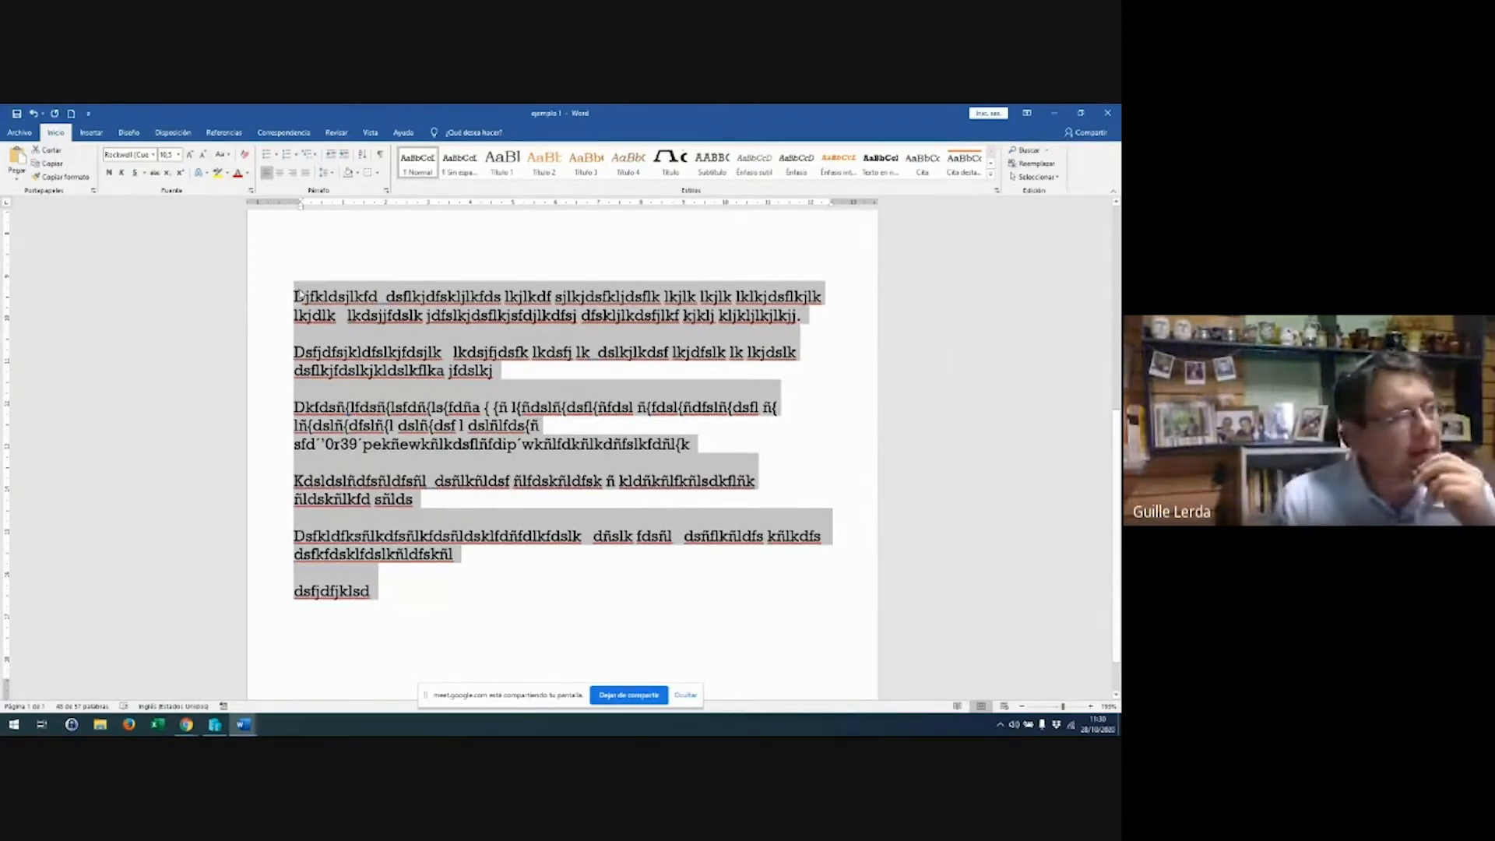
Set Posterior to Automático, Anterior to 0 pt and line spacing to 1,5 líneas
click(387, 191)
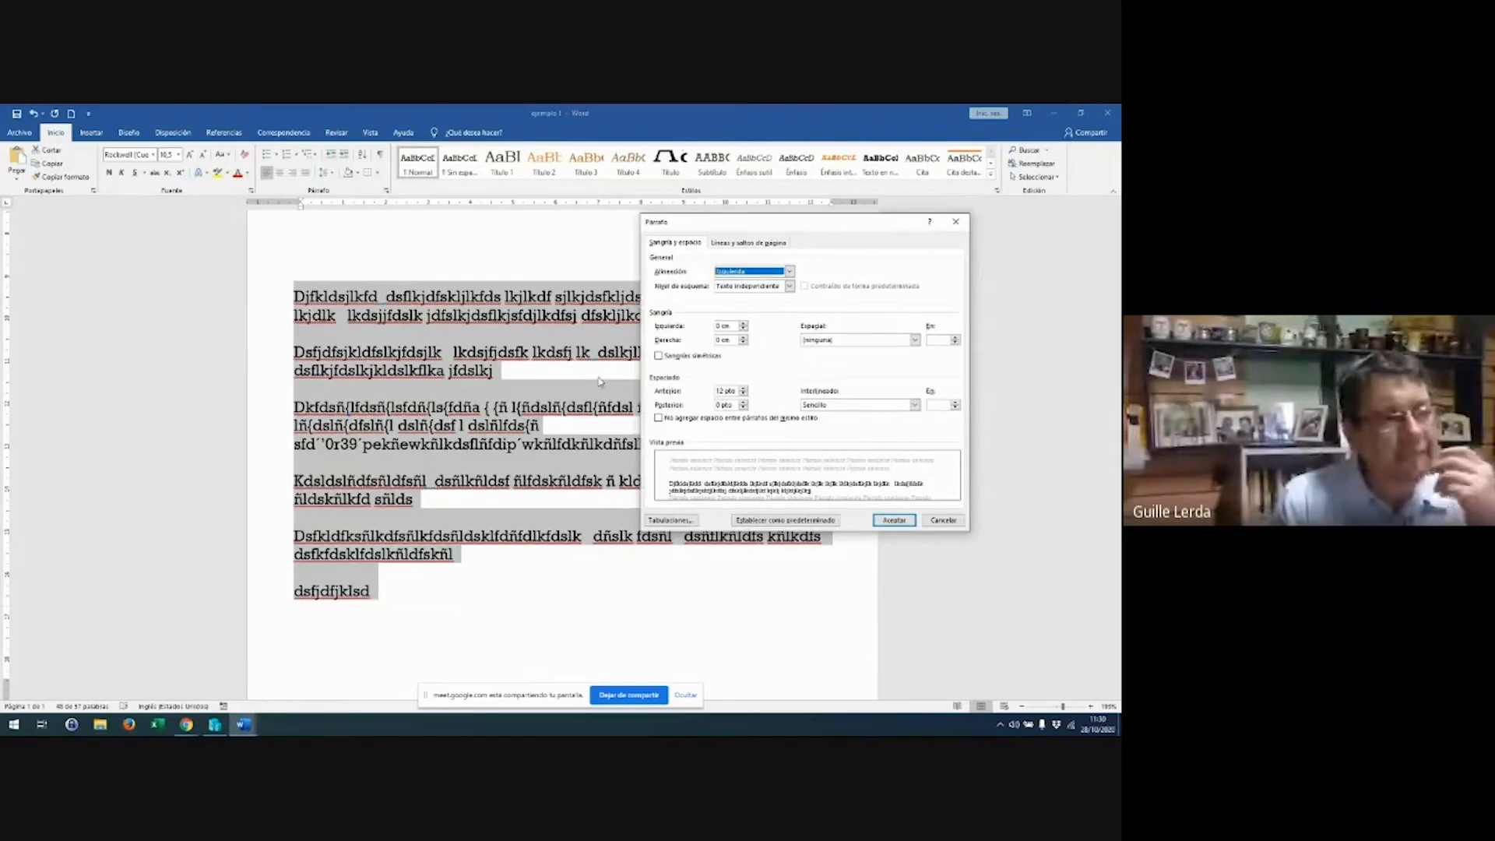
click(744, 407)
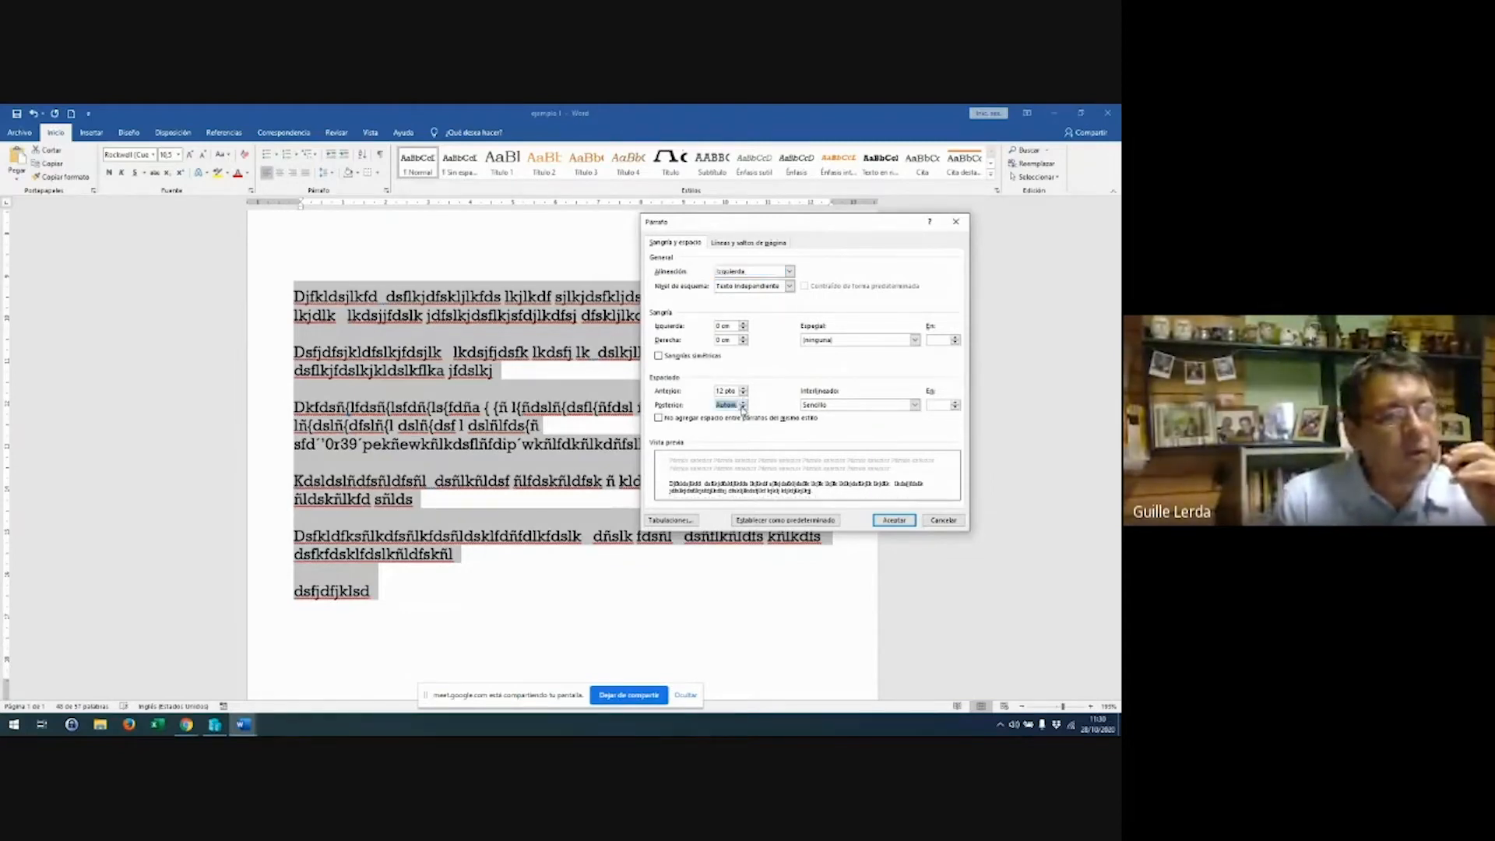
click(743, 393)
click(744, 388)
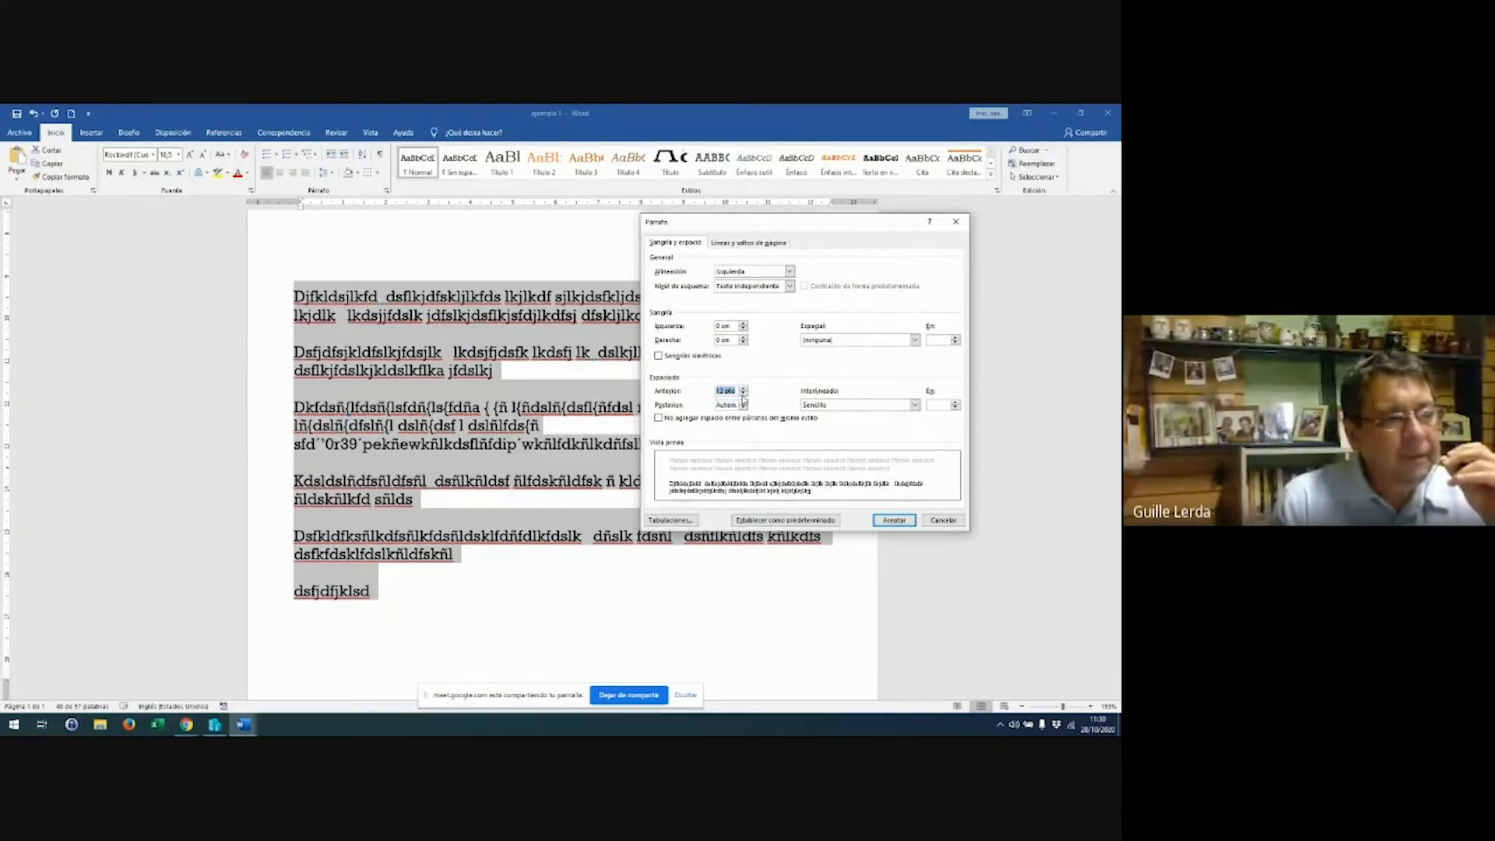
click(744, 394)
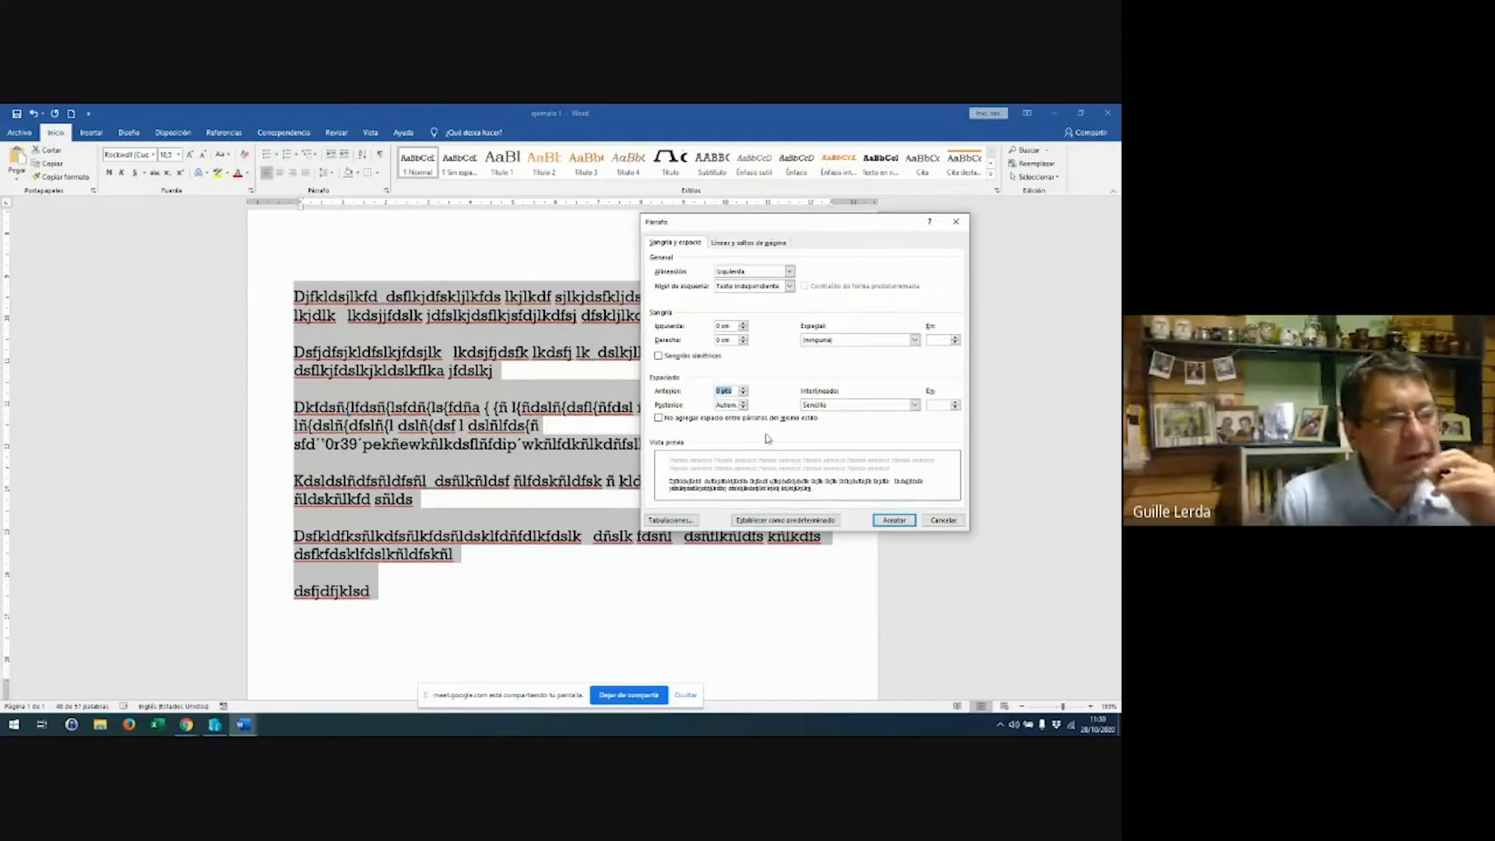
click(915, 405)
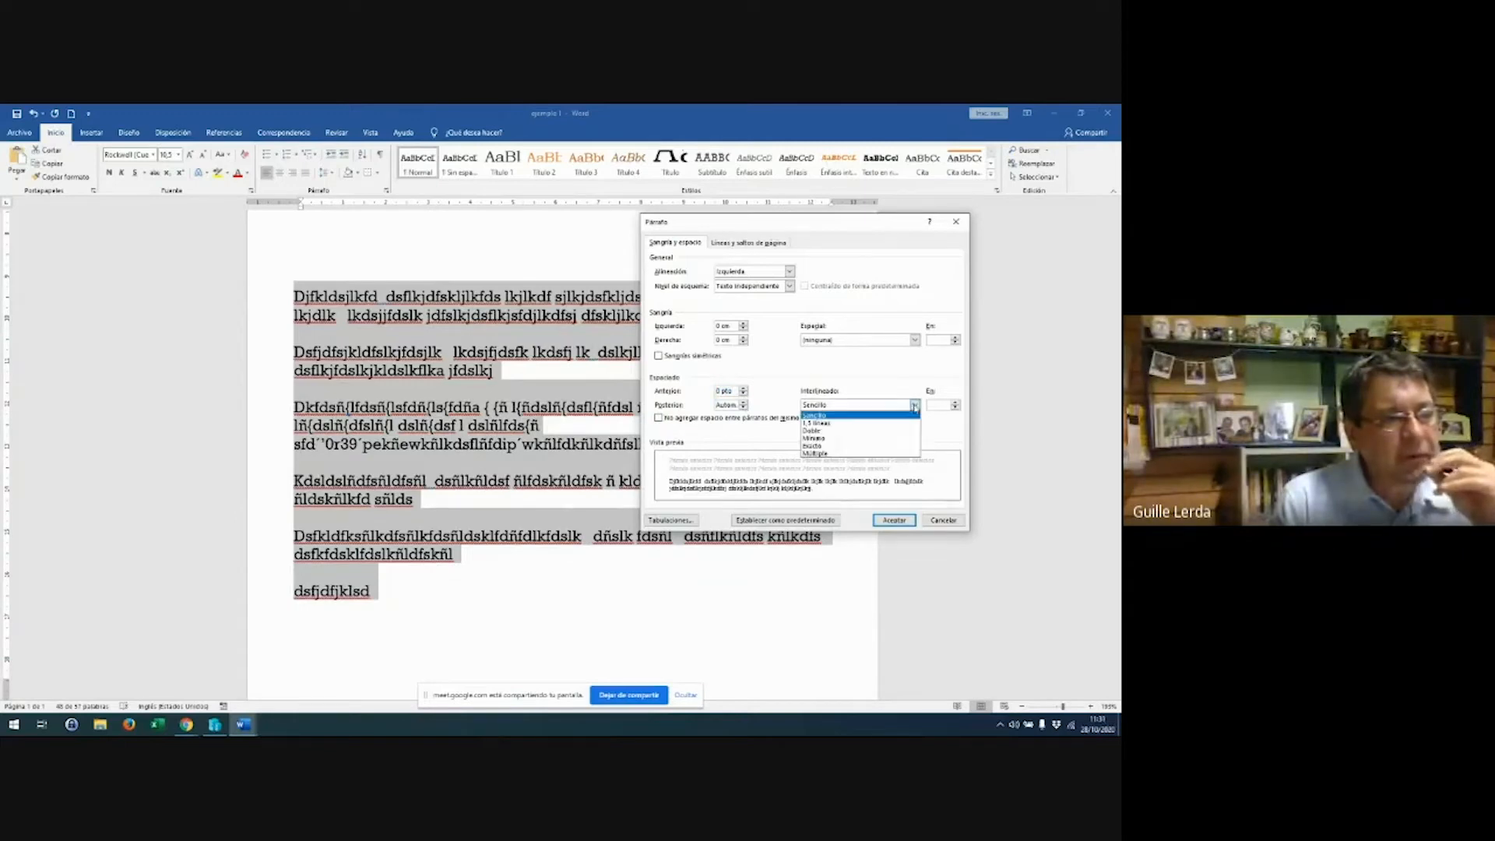
click(877, 425)
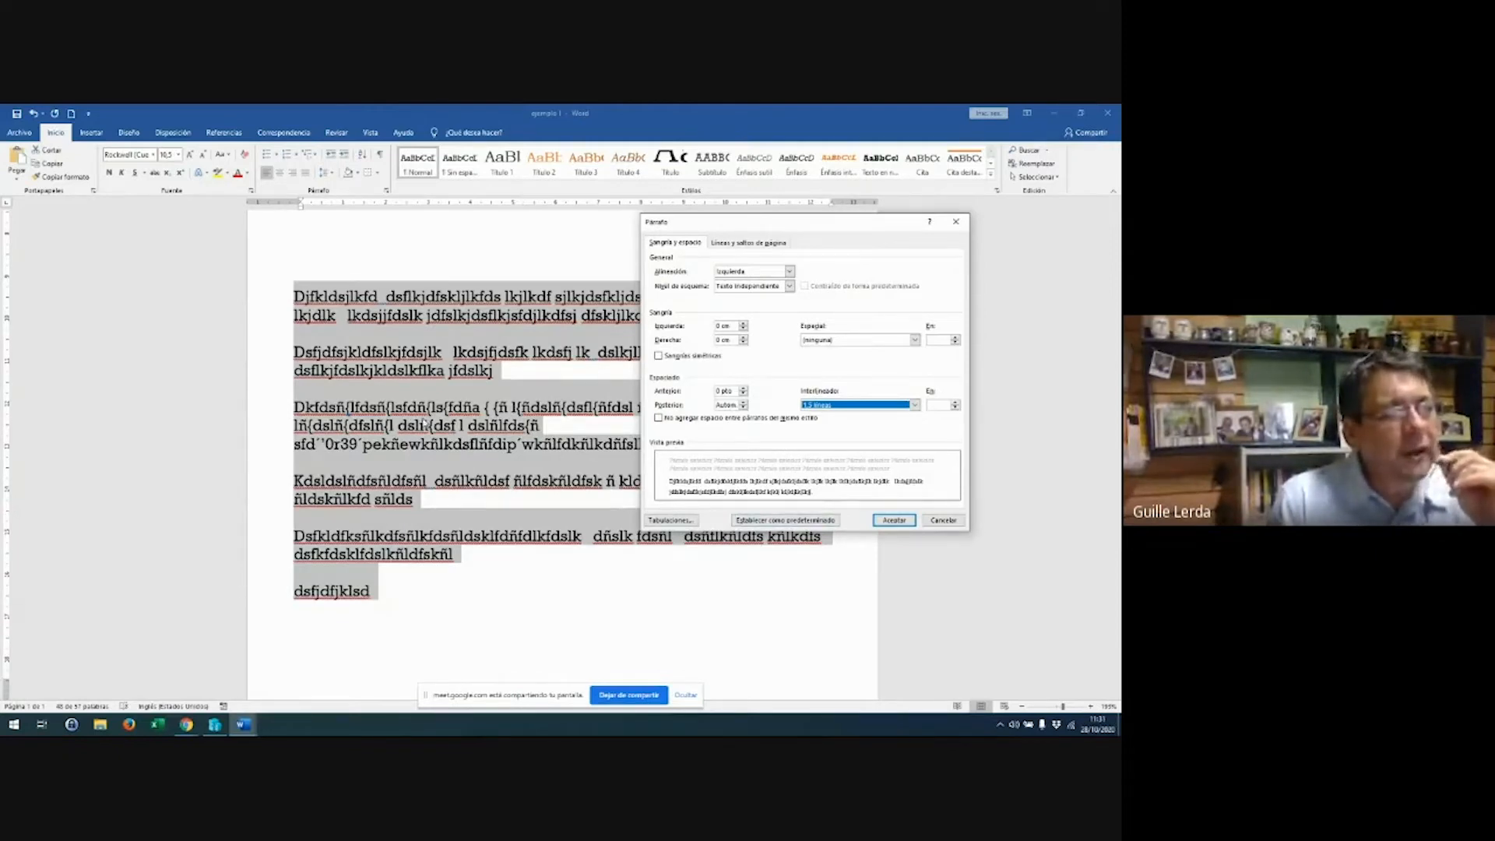
click(915, 340)
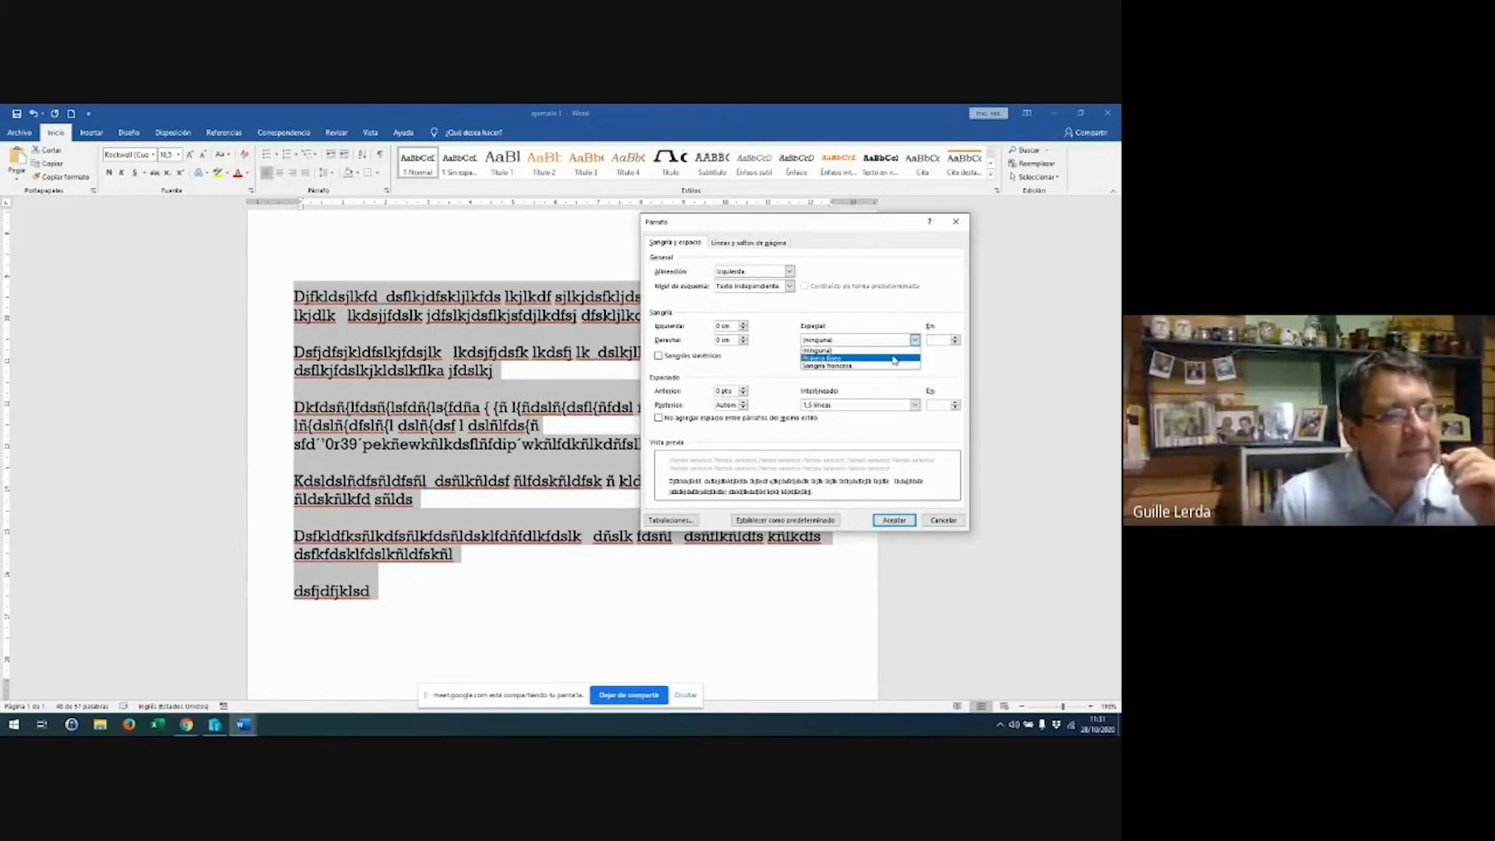
click(735, 289)
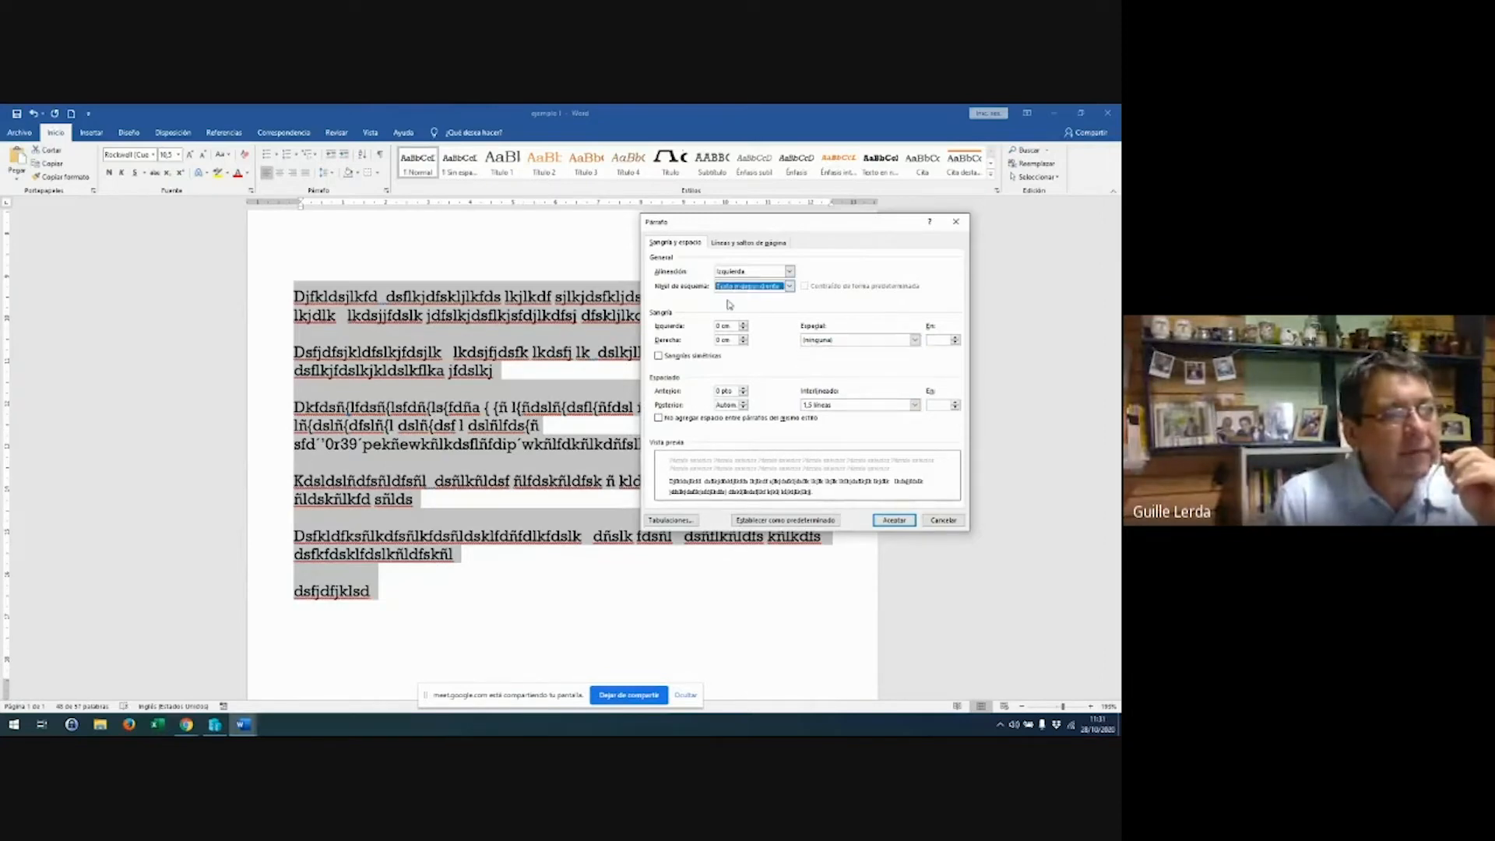
click(744, 244)
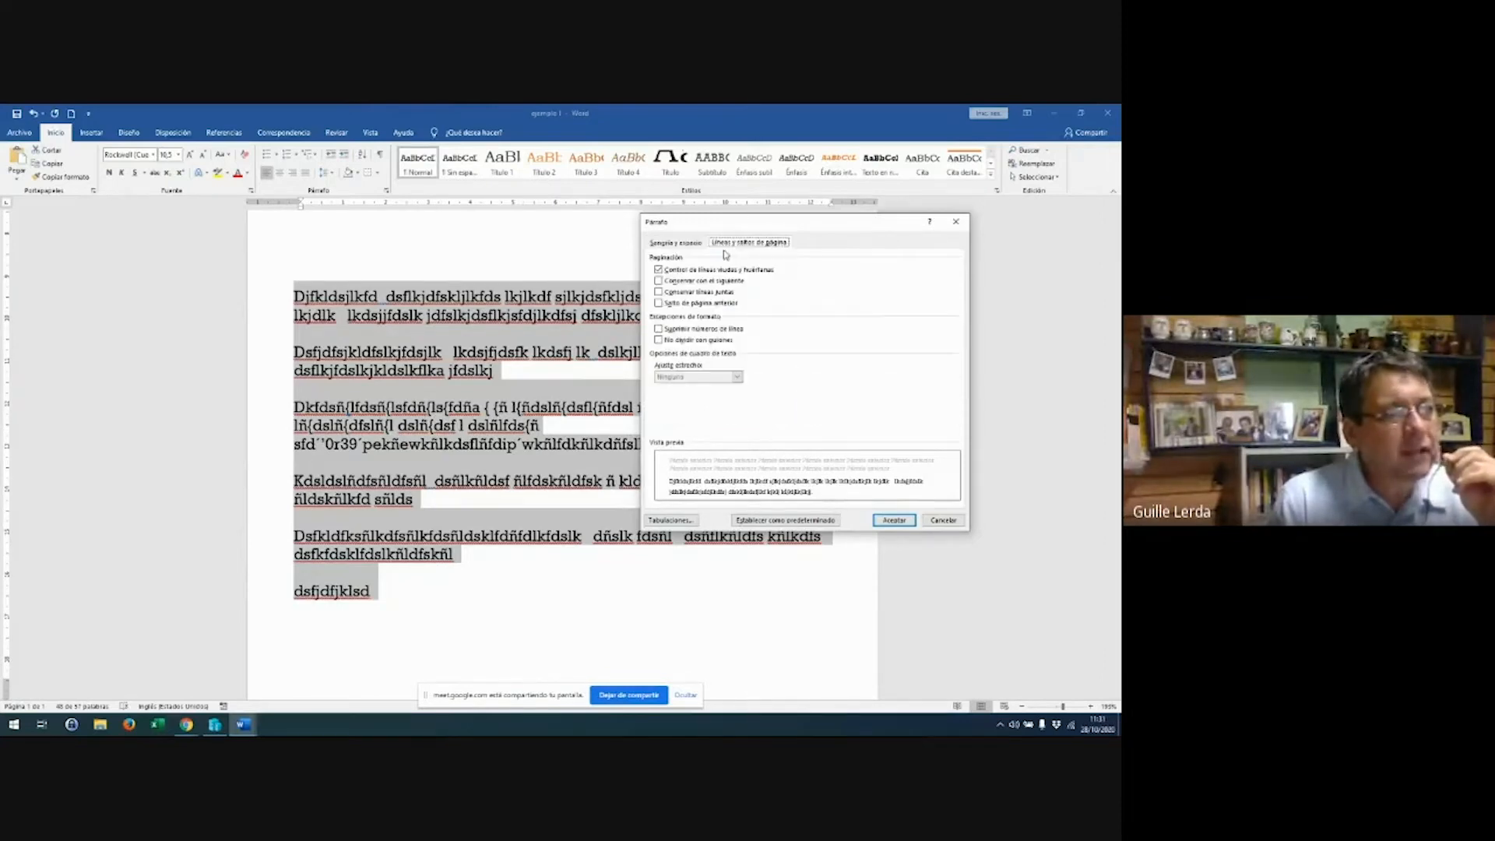
click(668, 246)
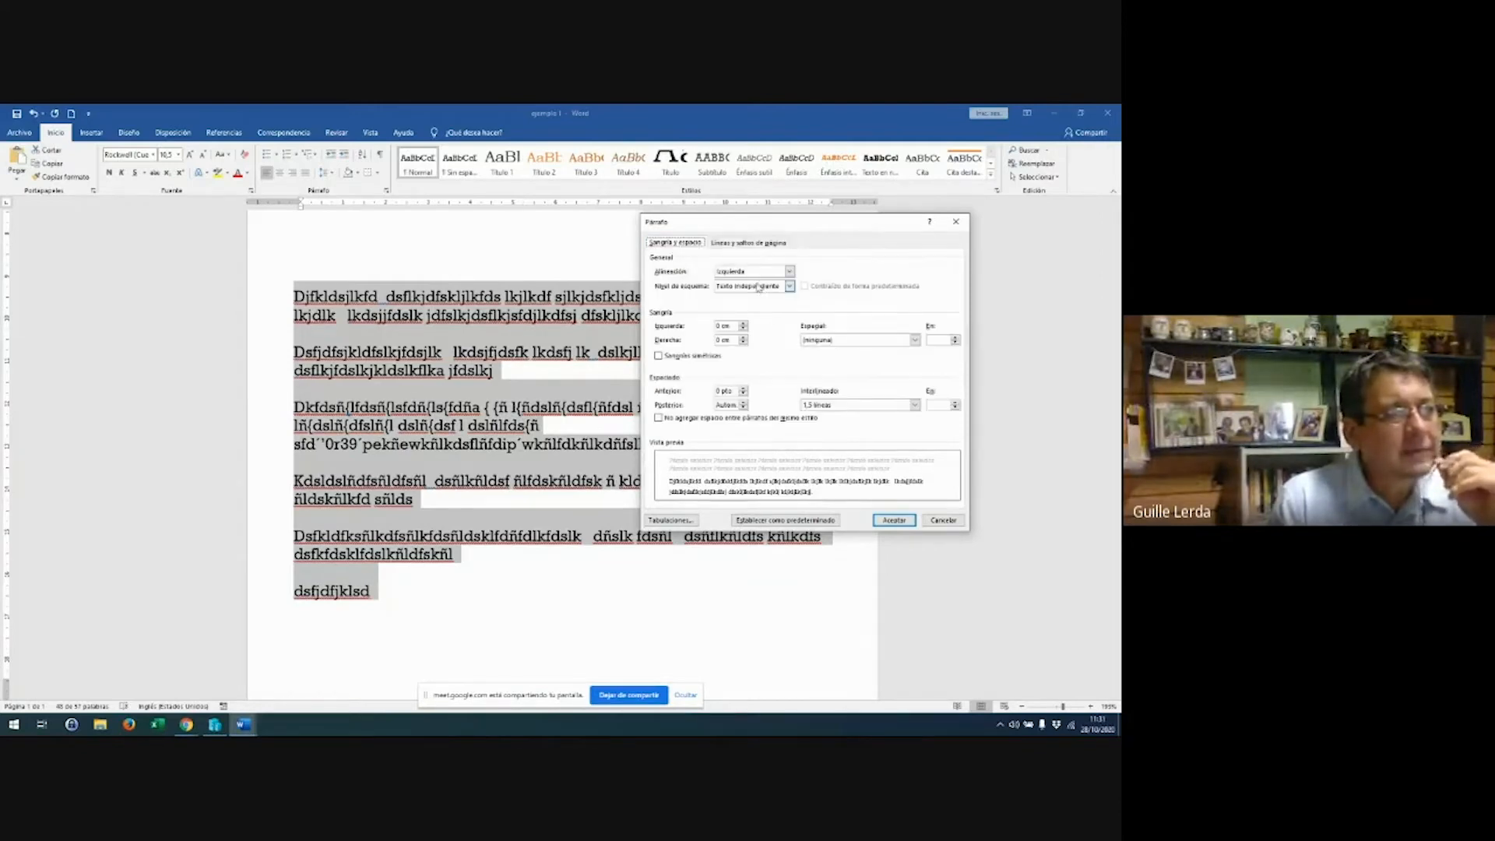
click(753, 287)
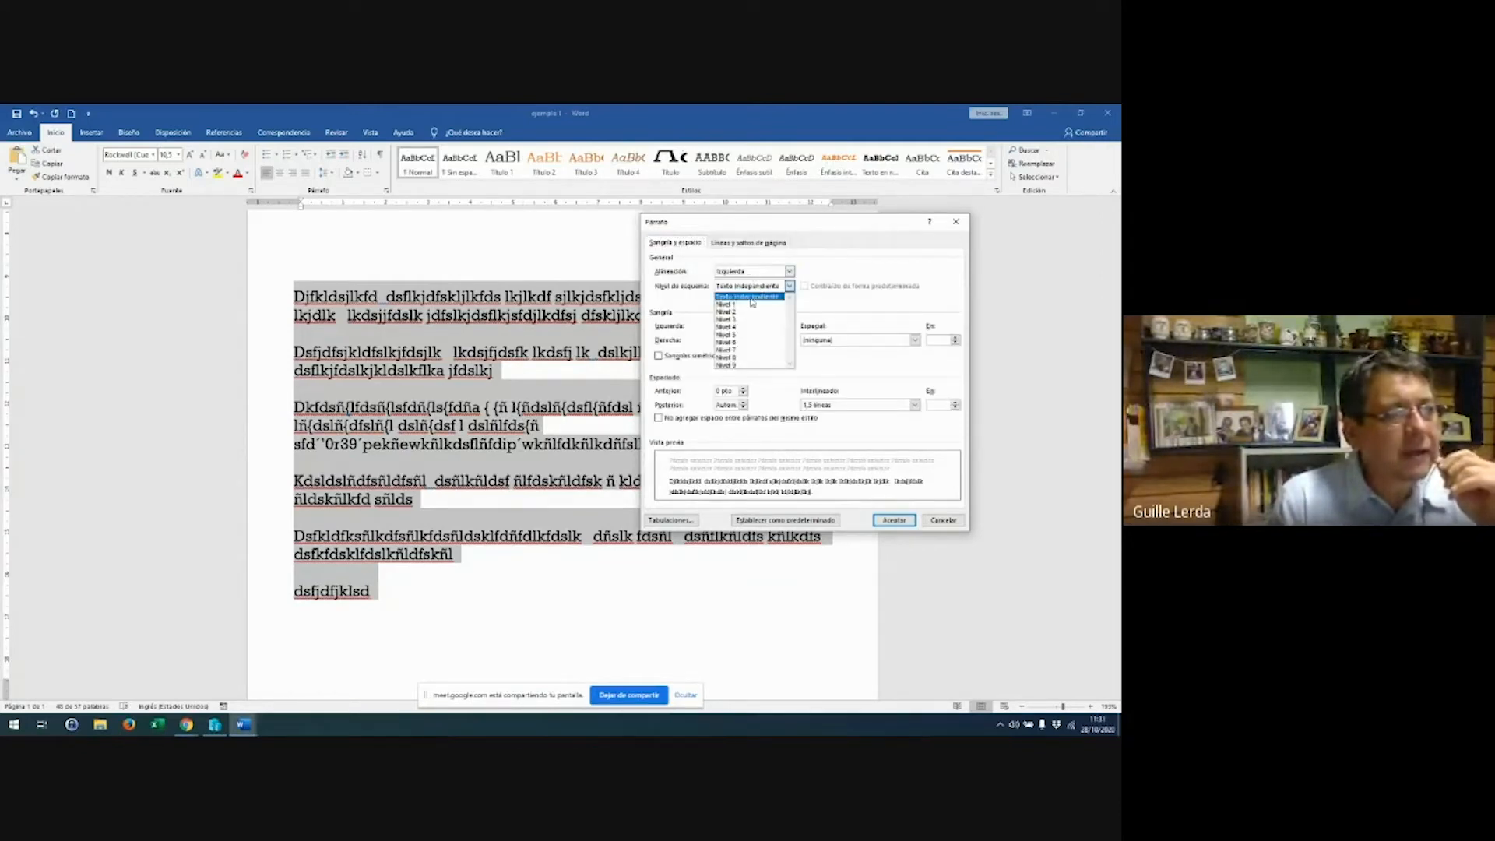
click(752, 304)
click(750, 288)
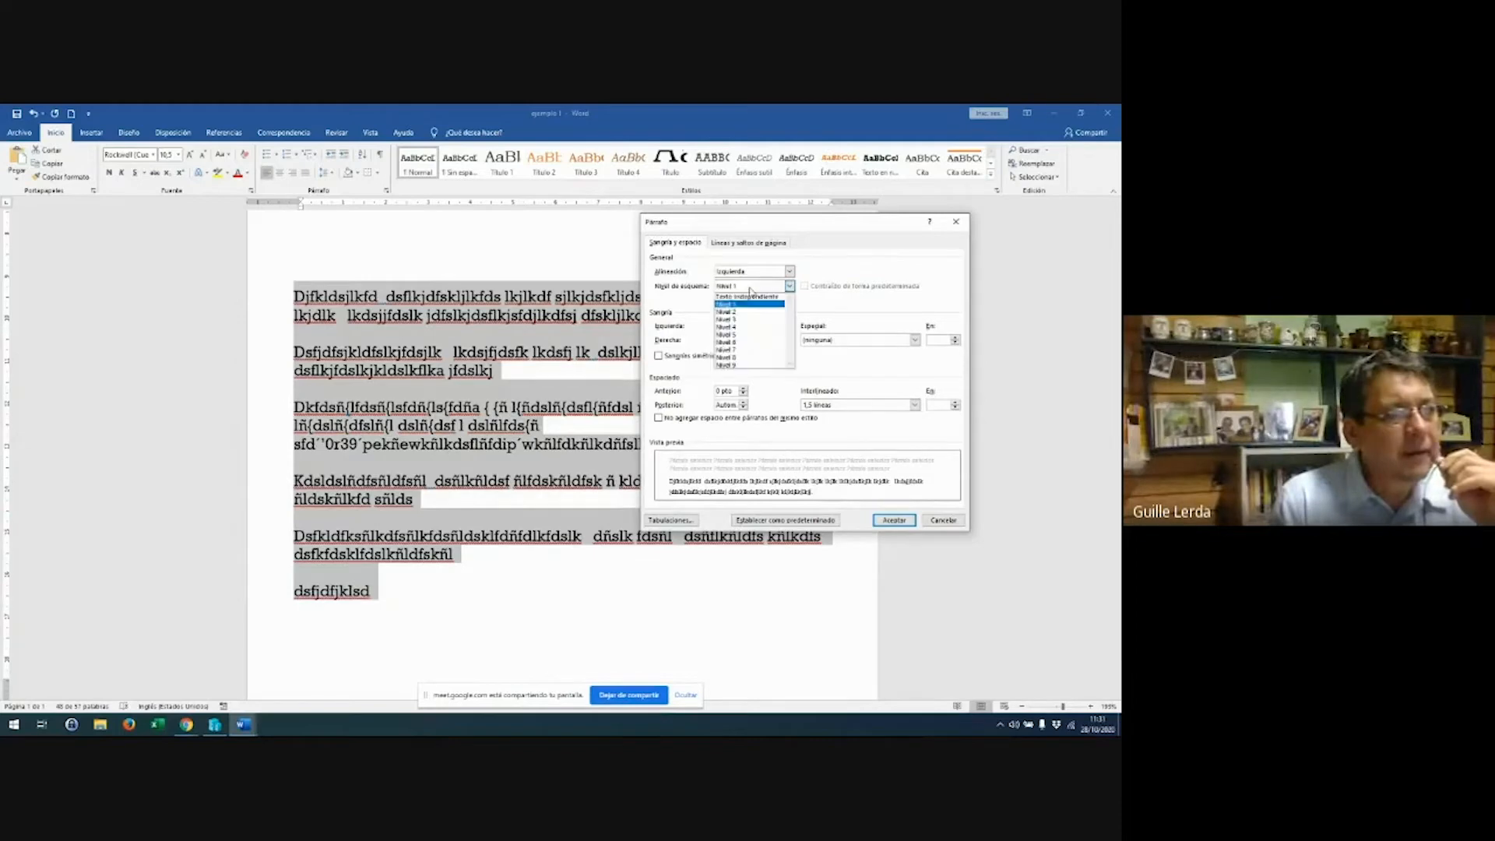
click(750, 288)
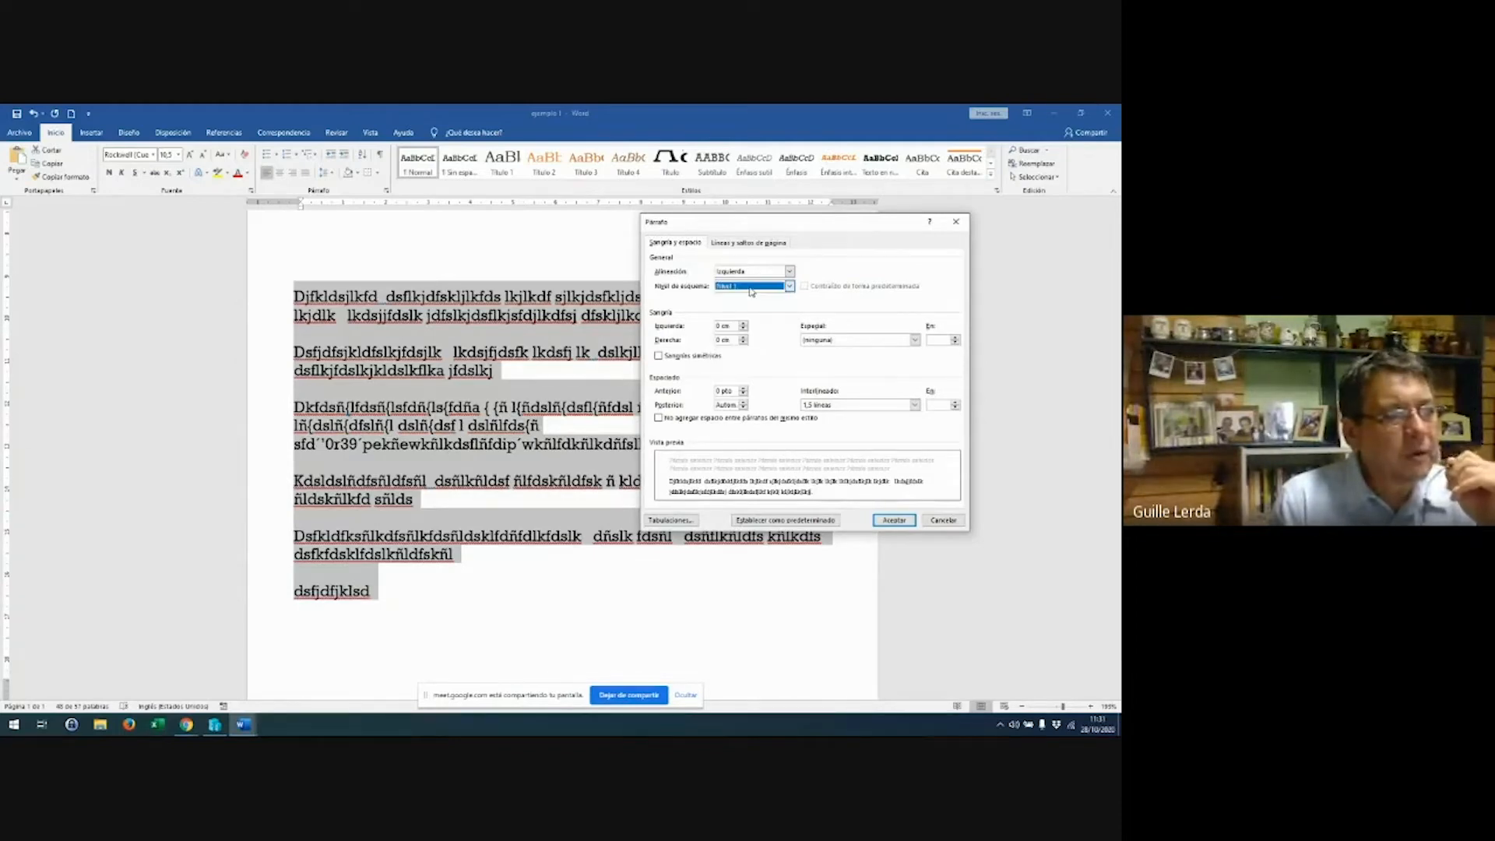
click(751, 289)
click(753, 291)
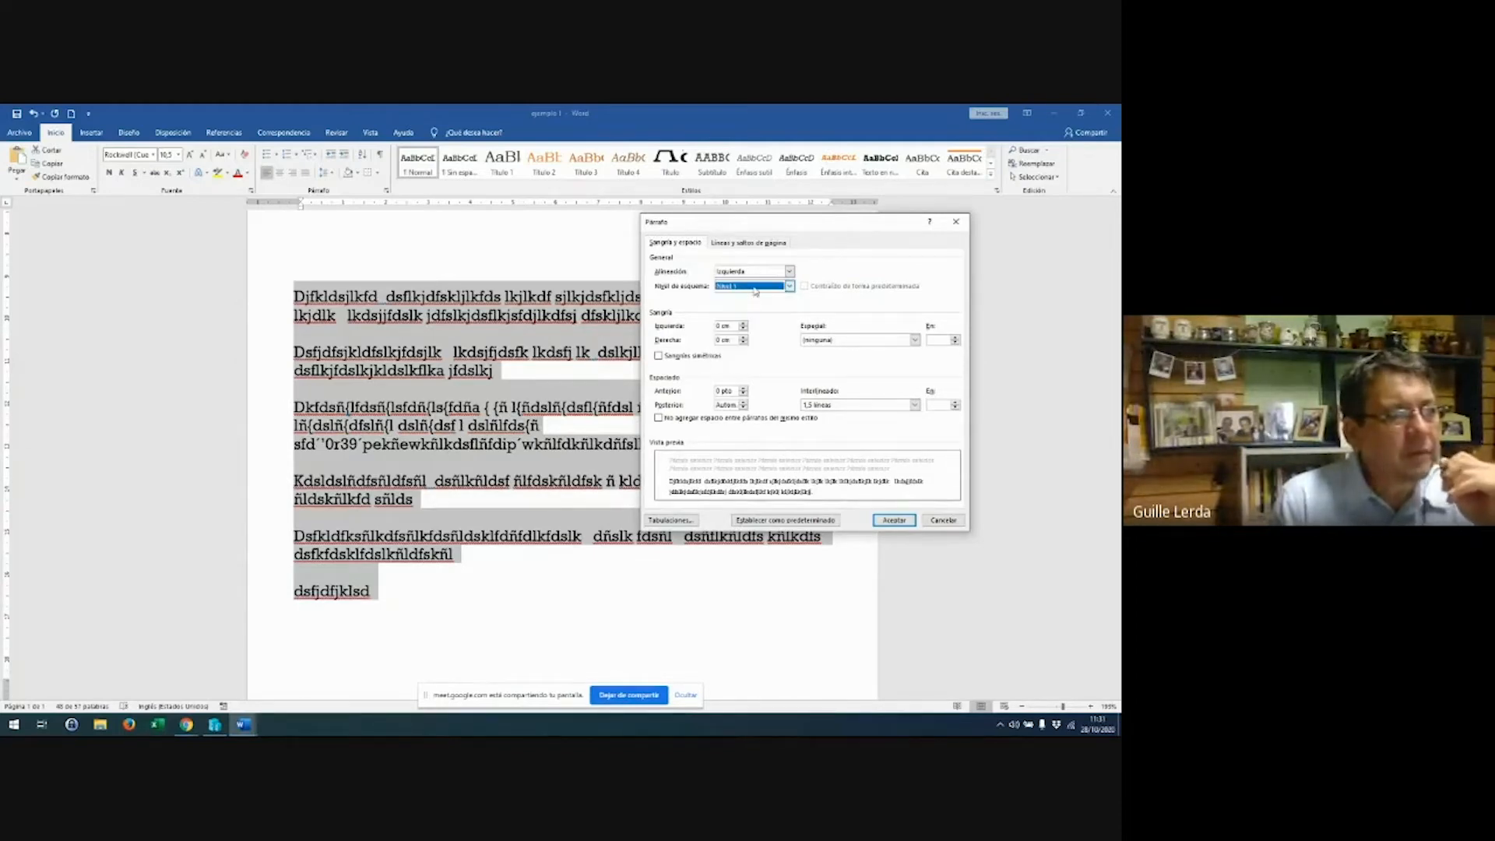
click(754, 291)
click(744, 296)
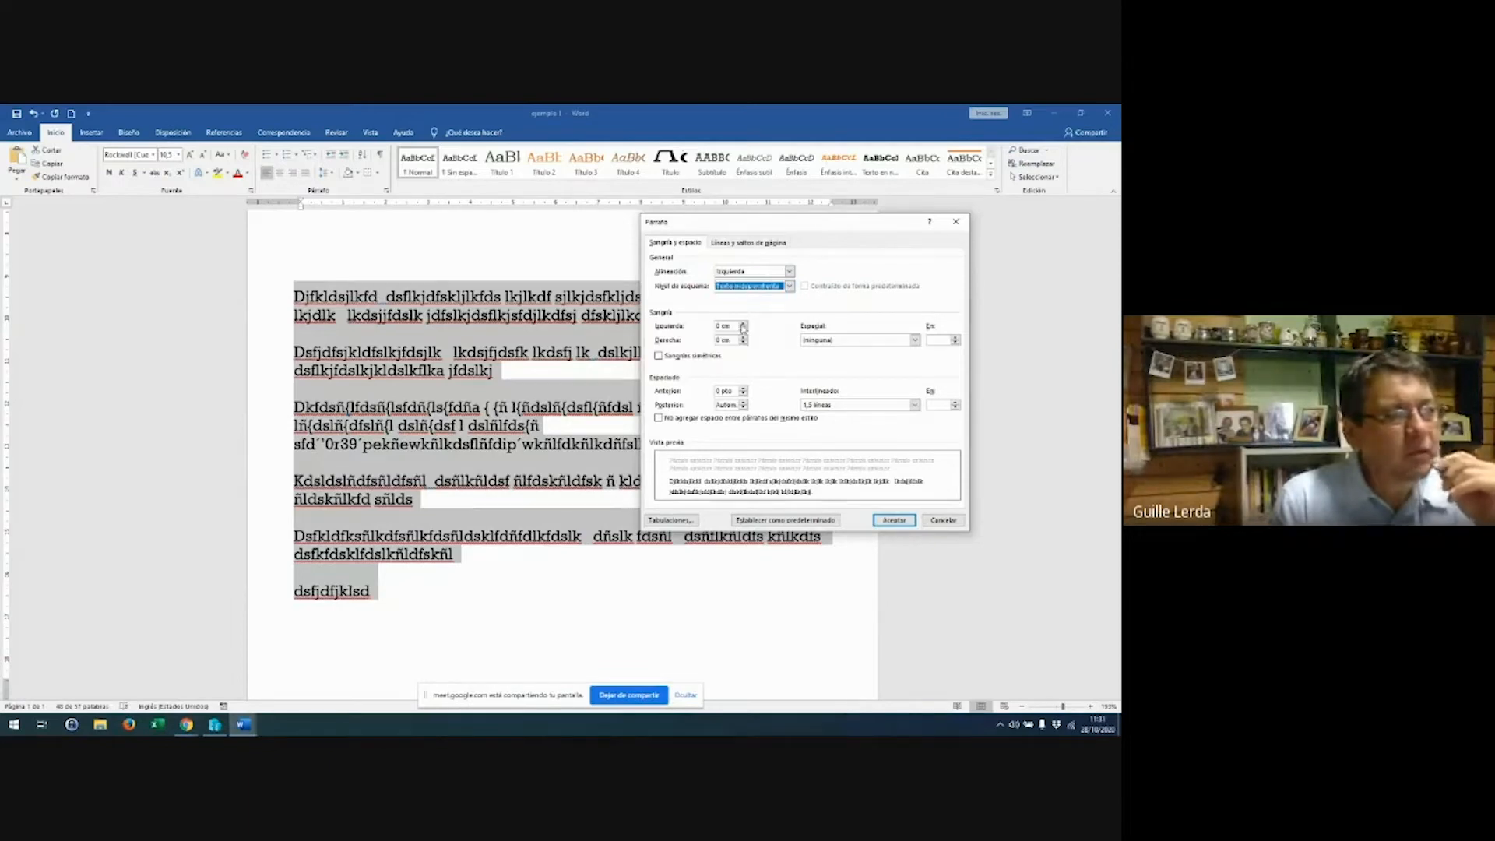
click(882, 340)
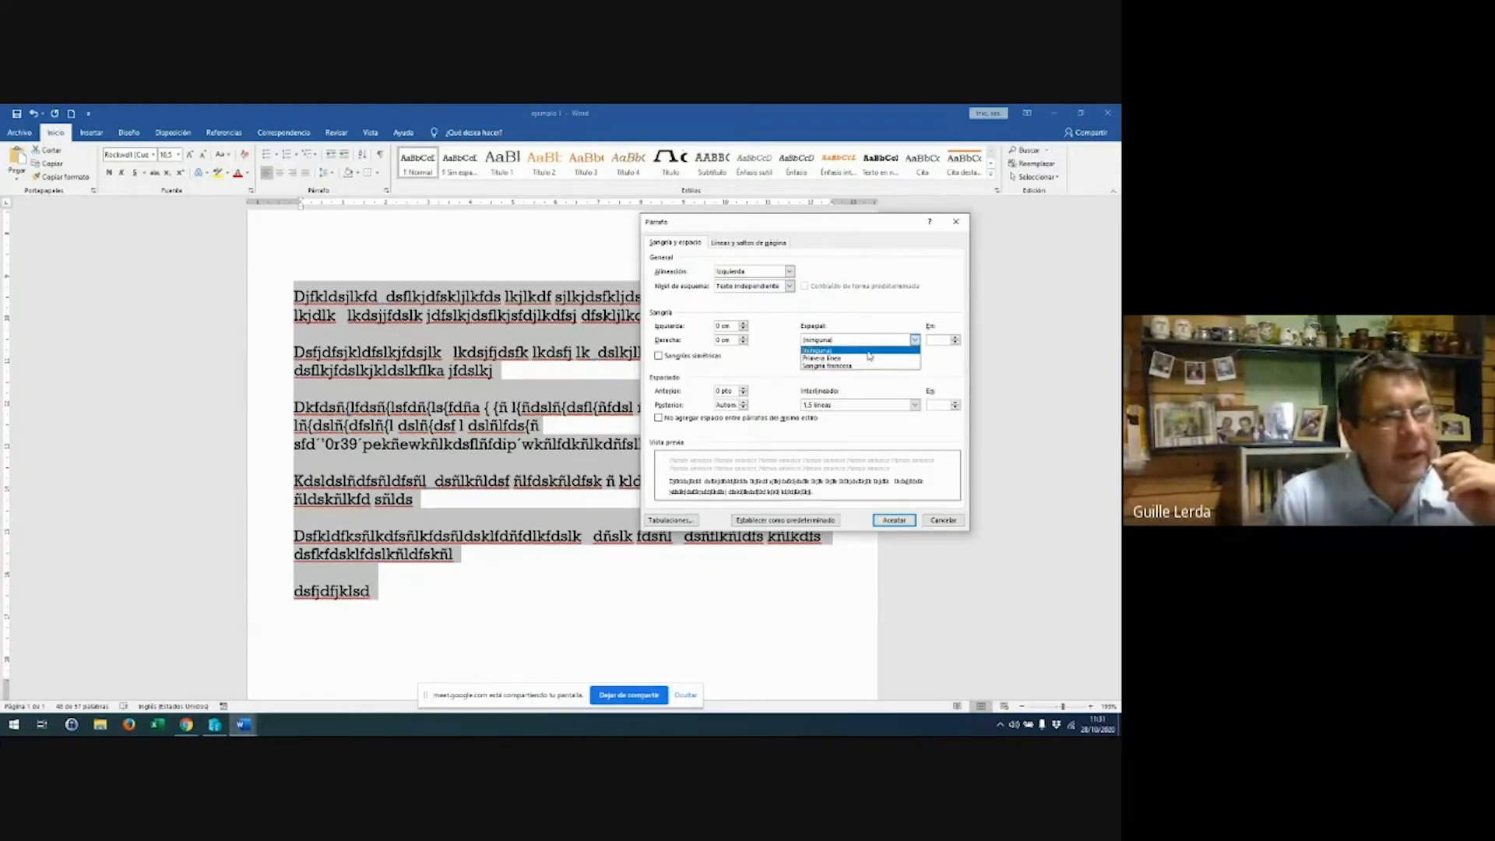
Apply a 1,3 cm first-line indent to the filler paragraphs along with the spacing settings
click(870, 352)
click(955, 338)
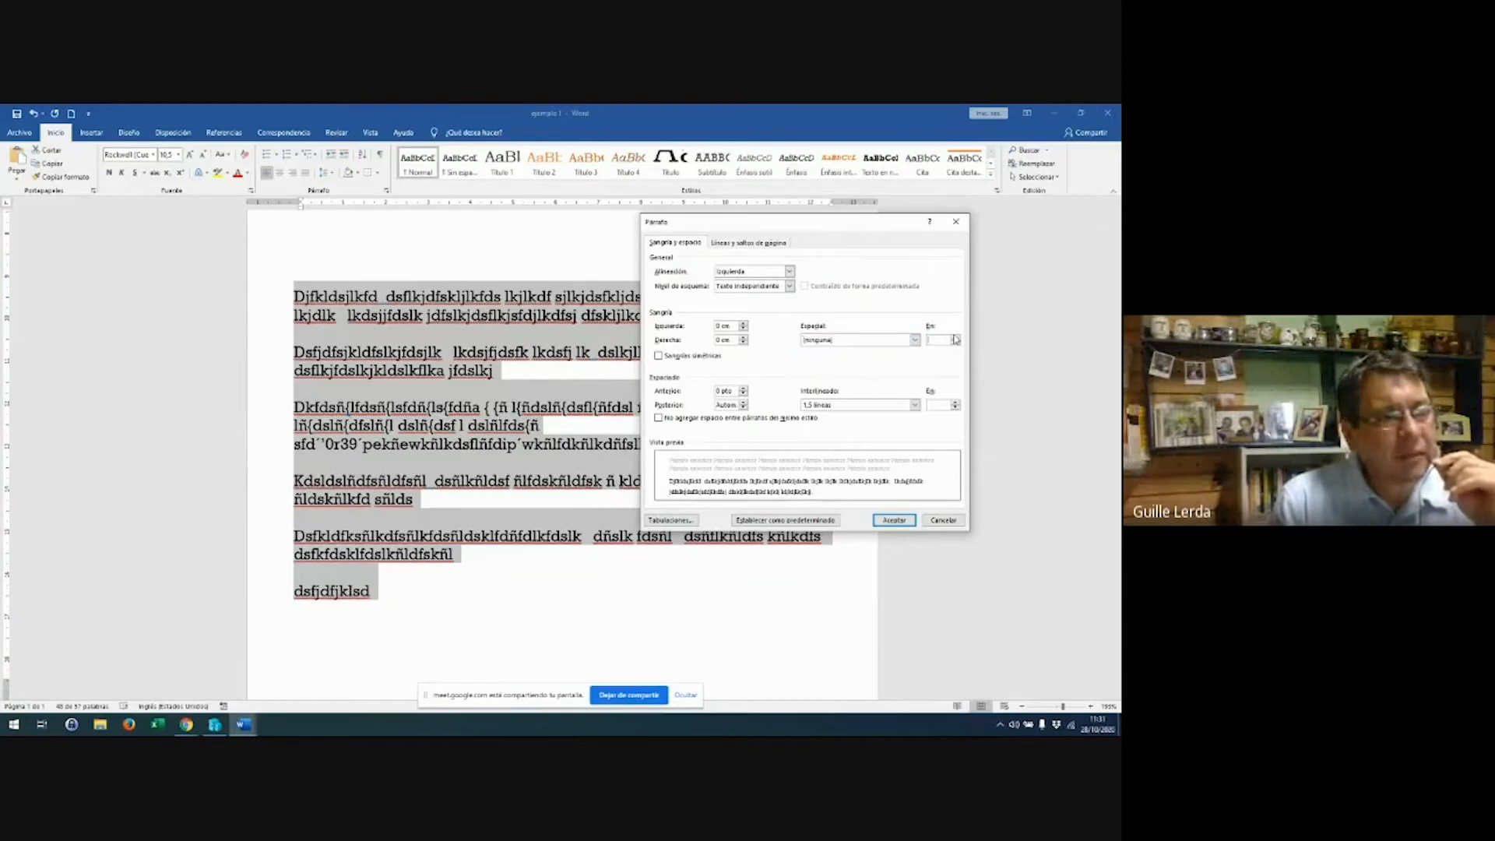
click(914, 339)
click(891, 358)
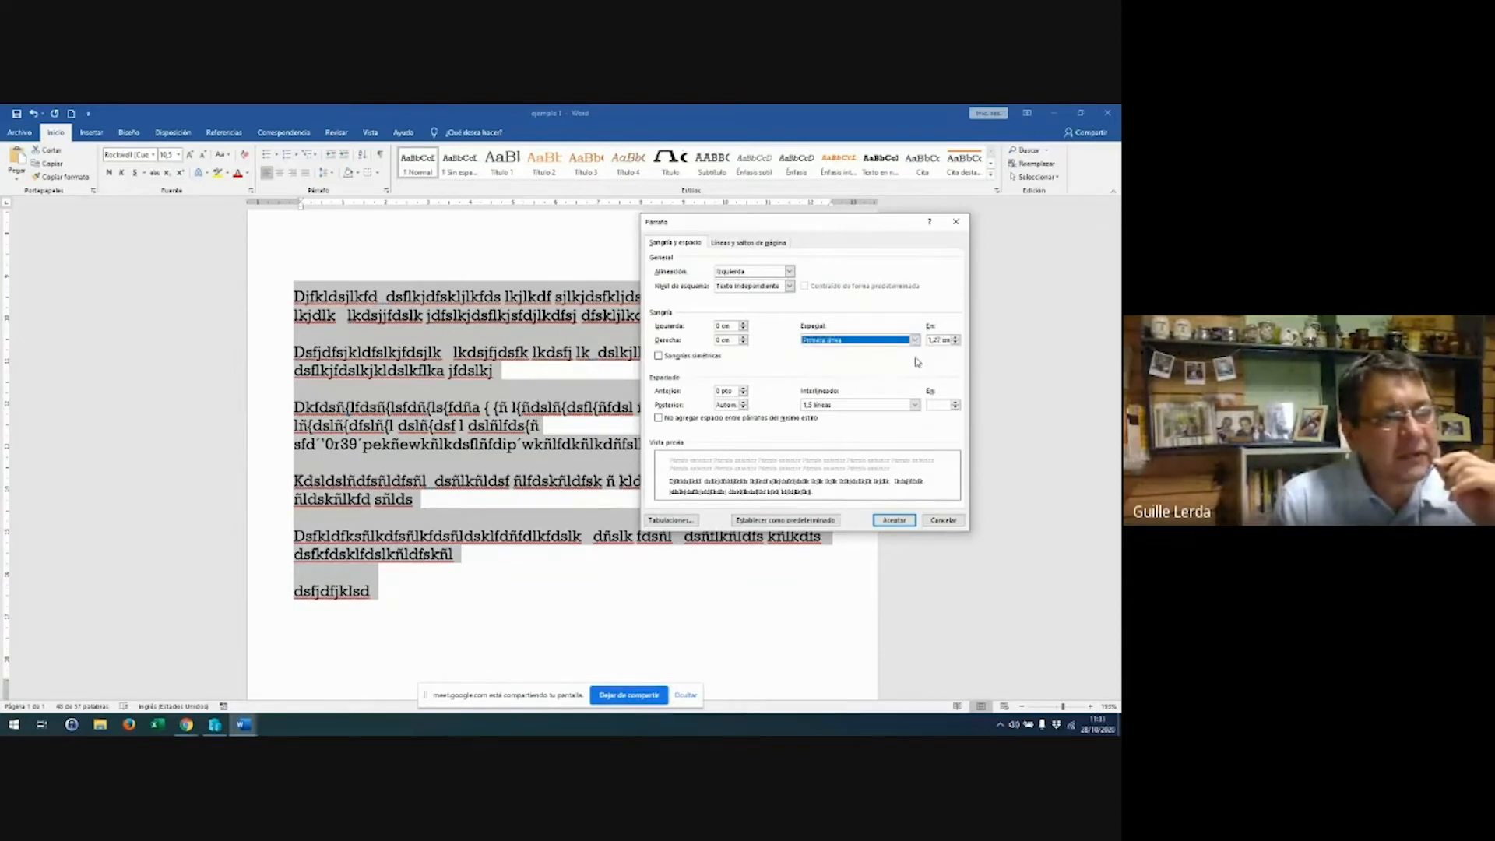
click(954, 343)
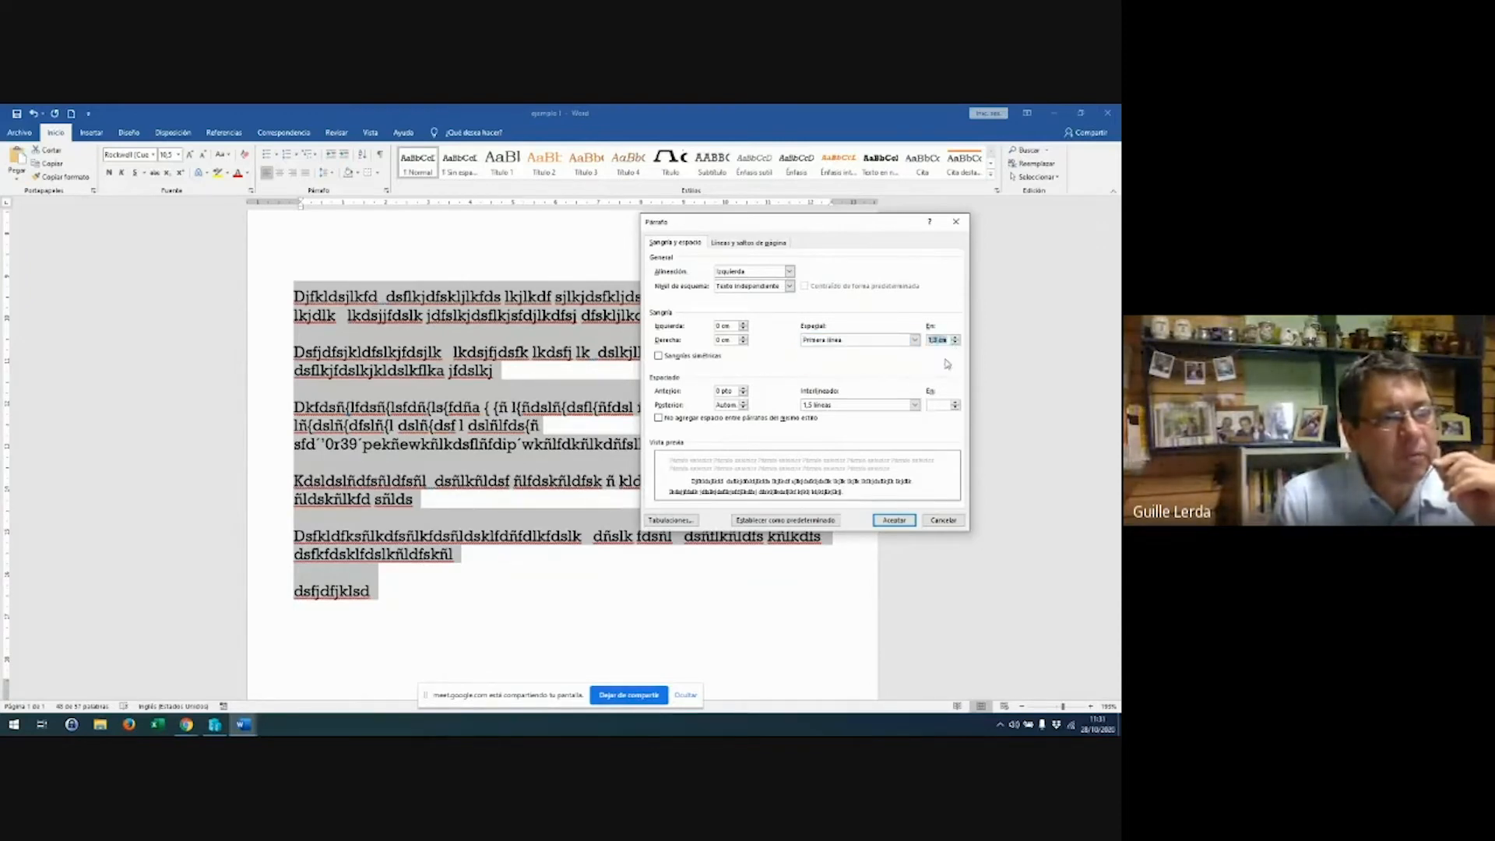
click(888, 522)
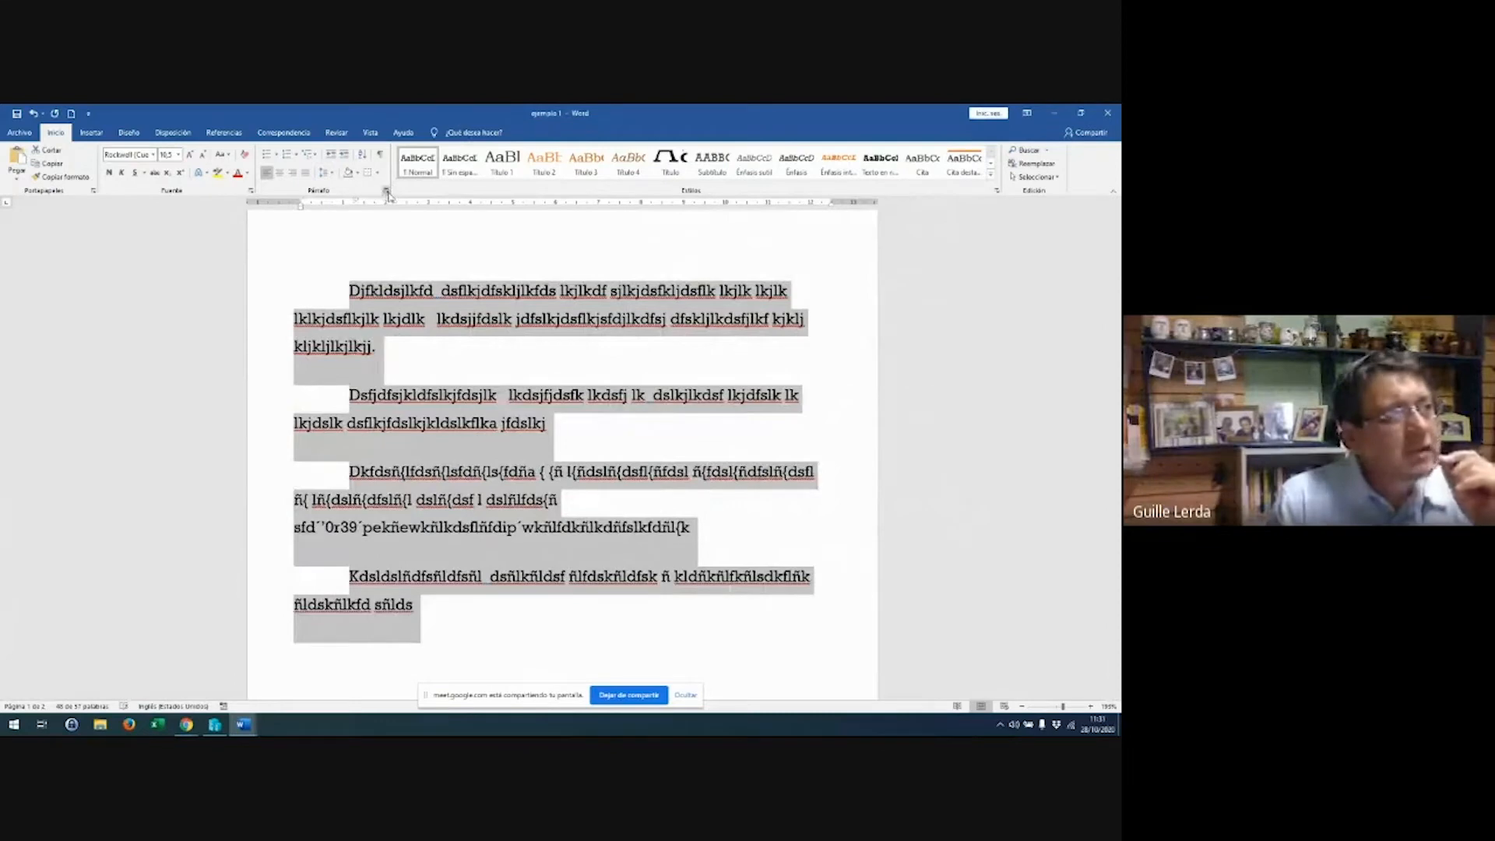
Reopen the Párrafo settings and remove the first-line indent by setting Especial to (ninguna)
click(386, 191)
click(914, 340)
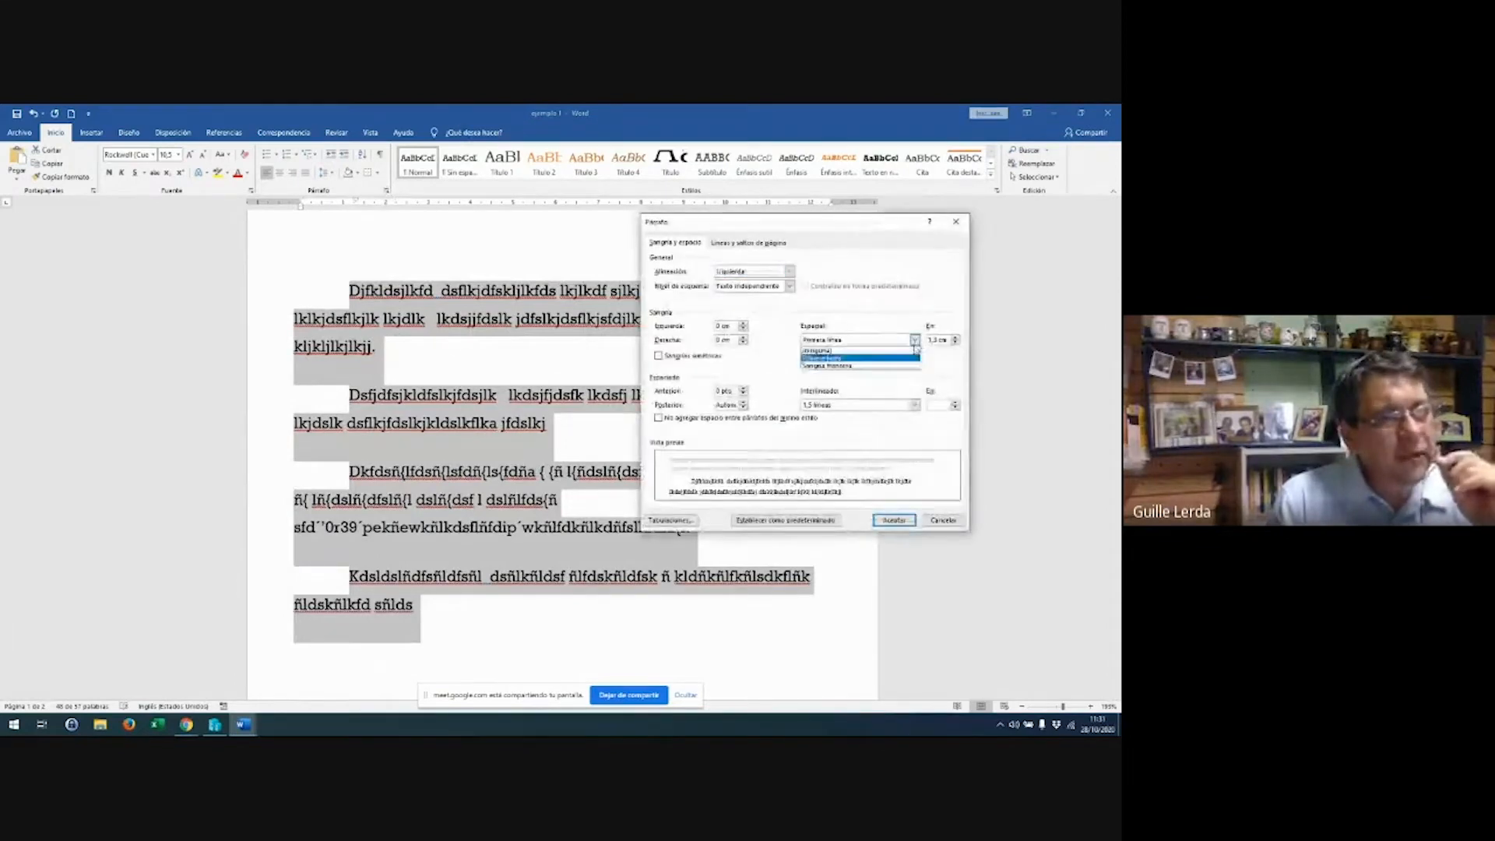
click(902, 354)
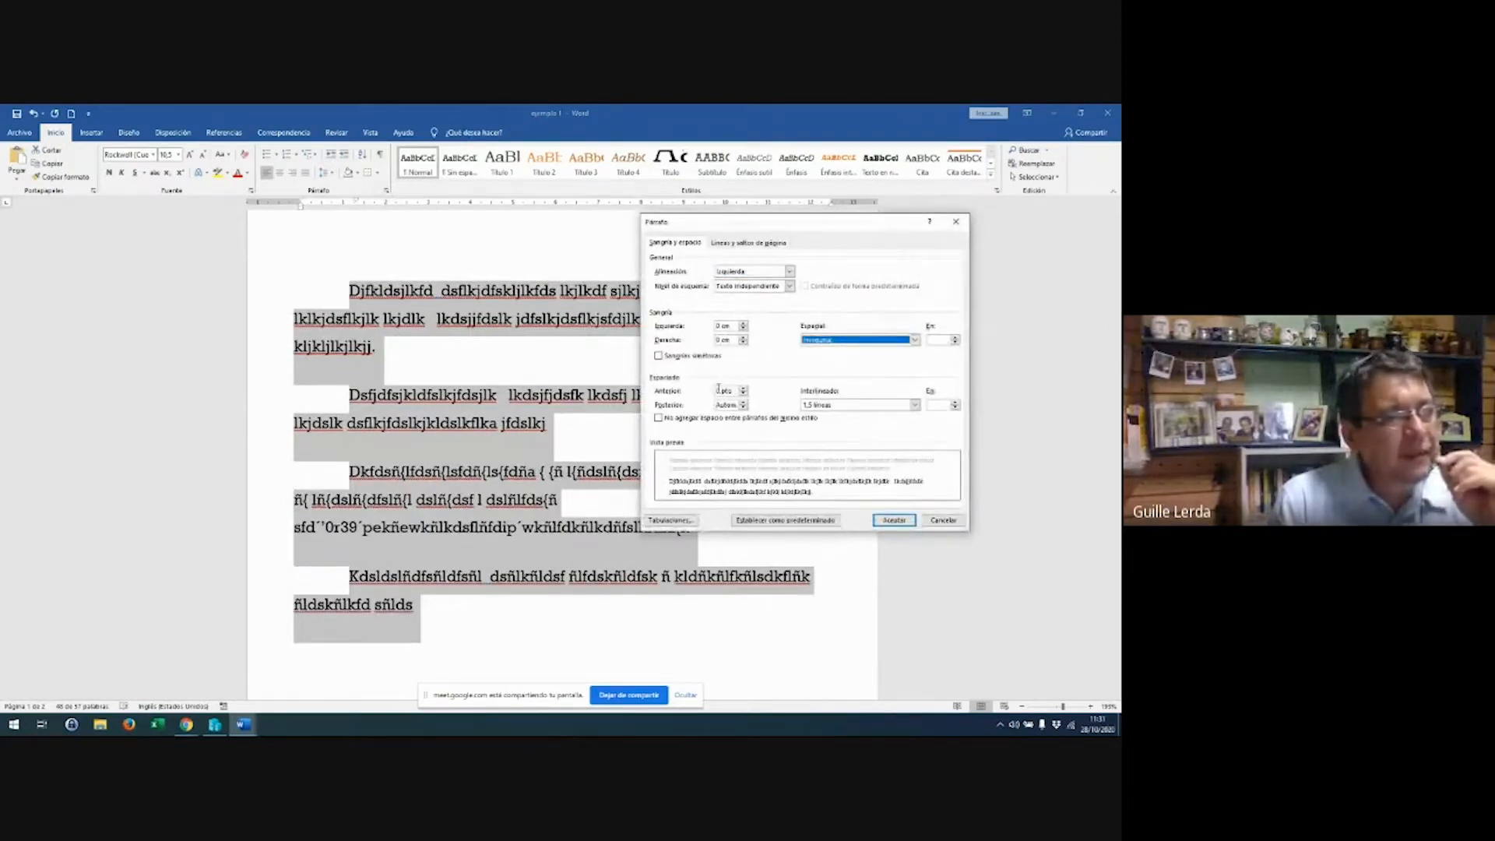
click(895, 519)
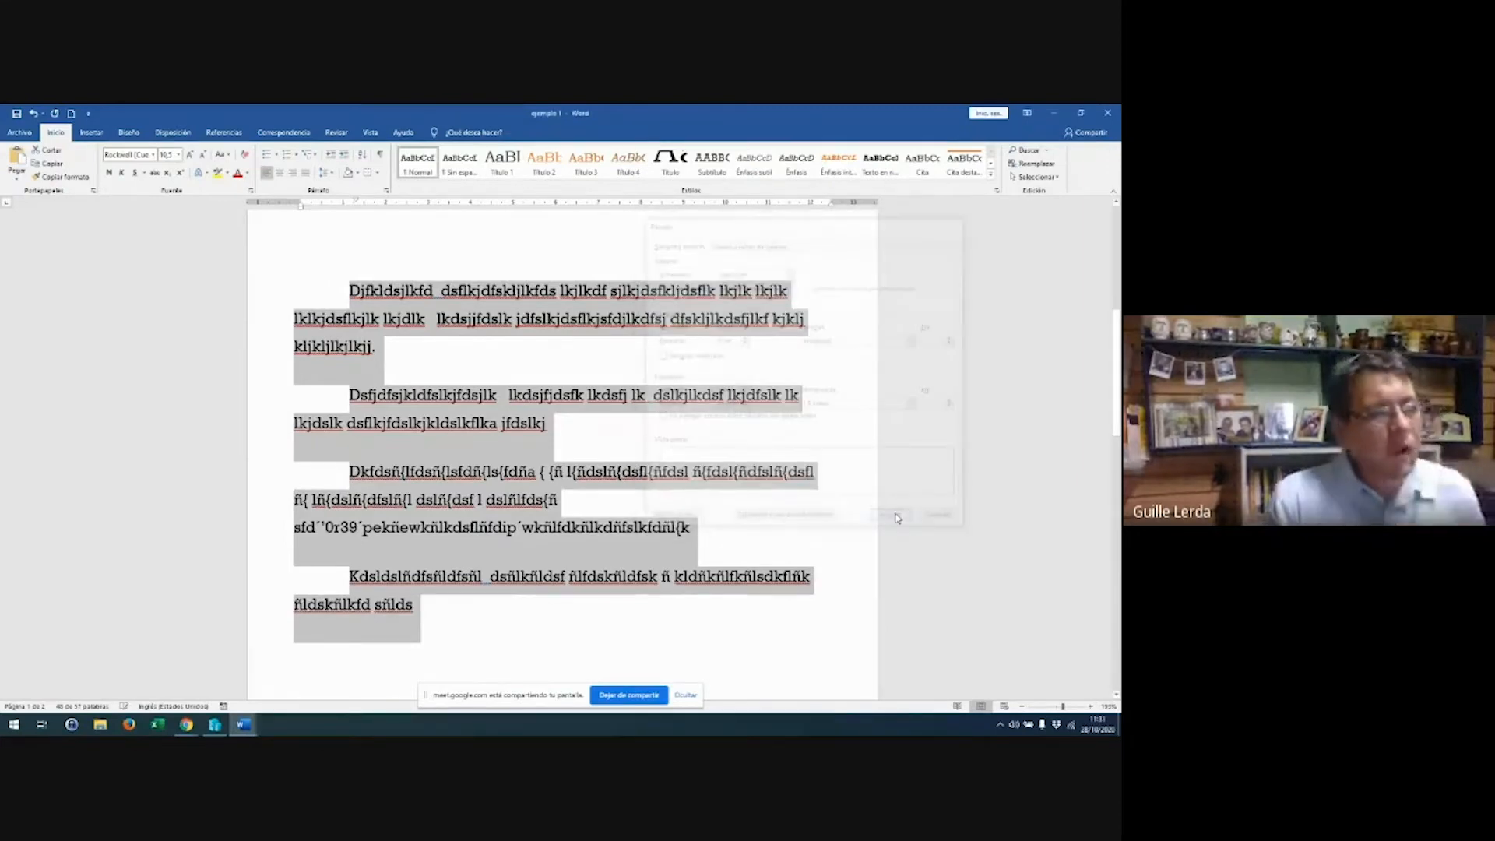
scroll(824, 468, down, 15)
Delete the leftover line 'dsfjdfjklsd' on page 2
click(489, 340)
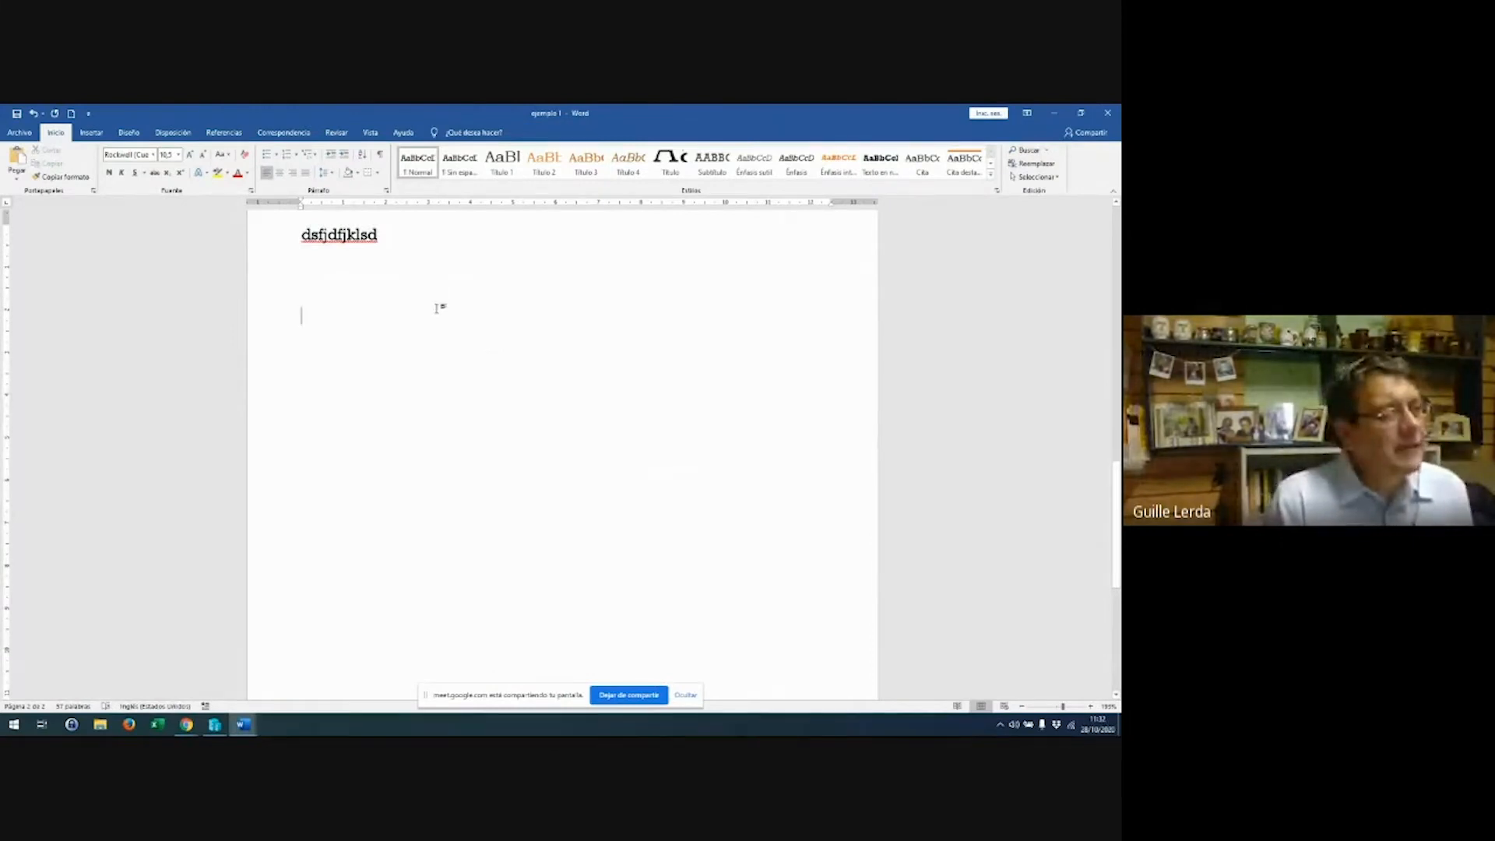
click(227, 234)
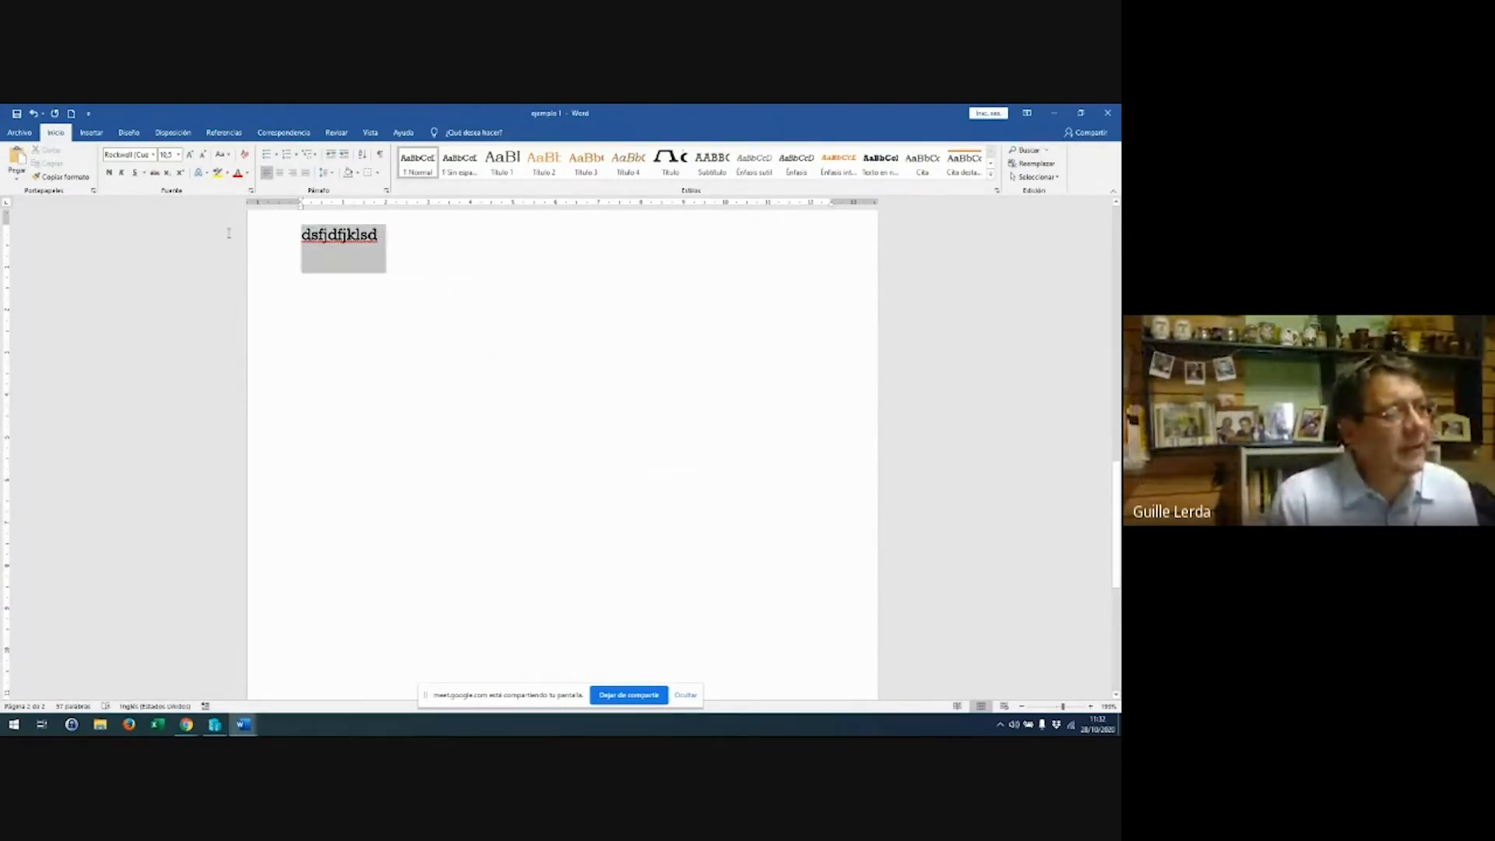
key(Delete)
Start page 2 with the word 'NOMBRE' followed by a tab
key(Return)
key(Return)
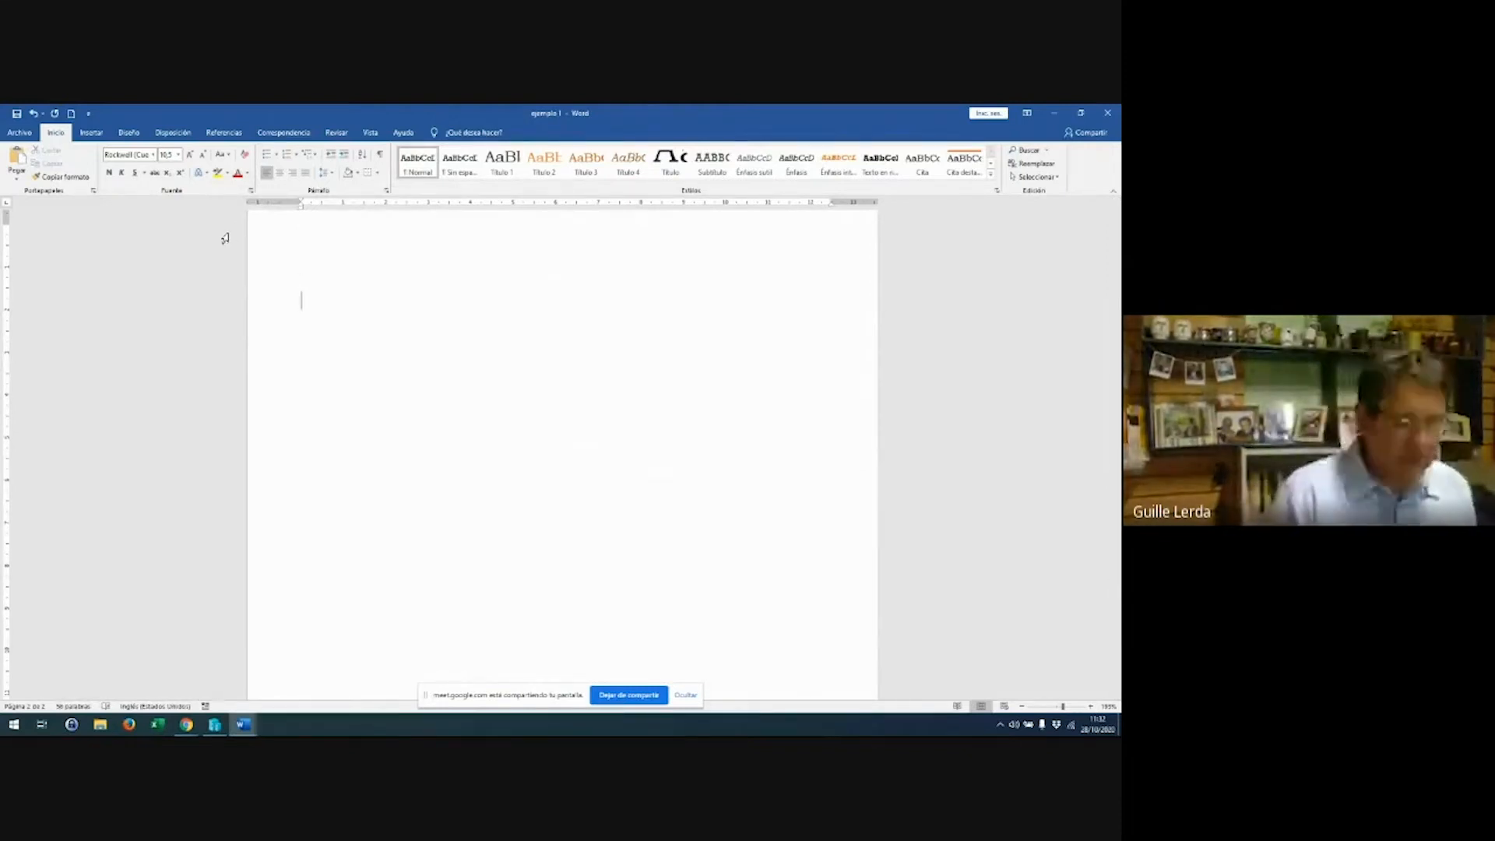
text(NOMBRE)
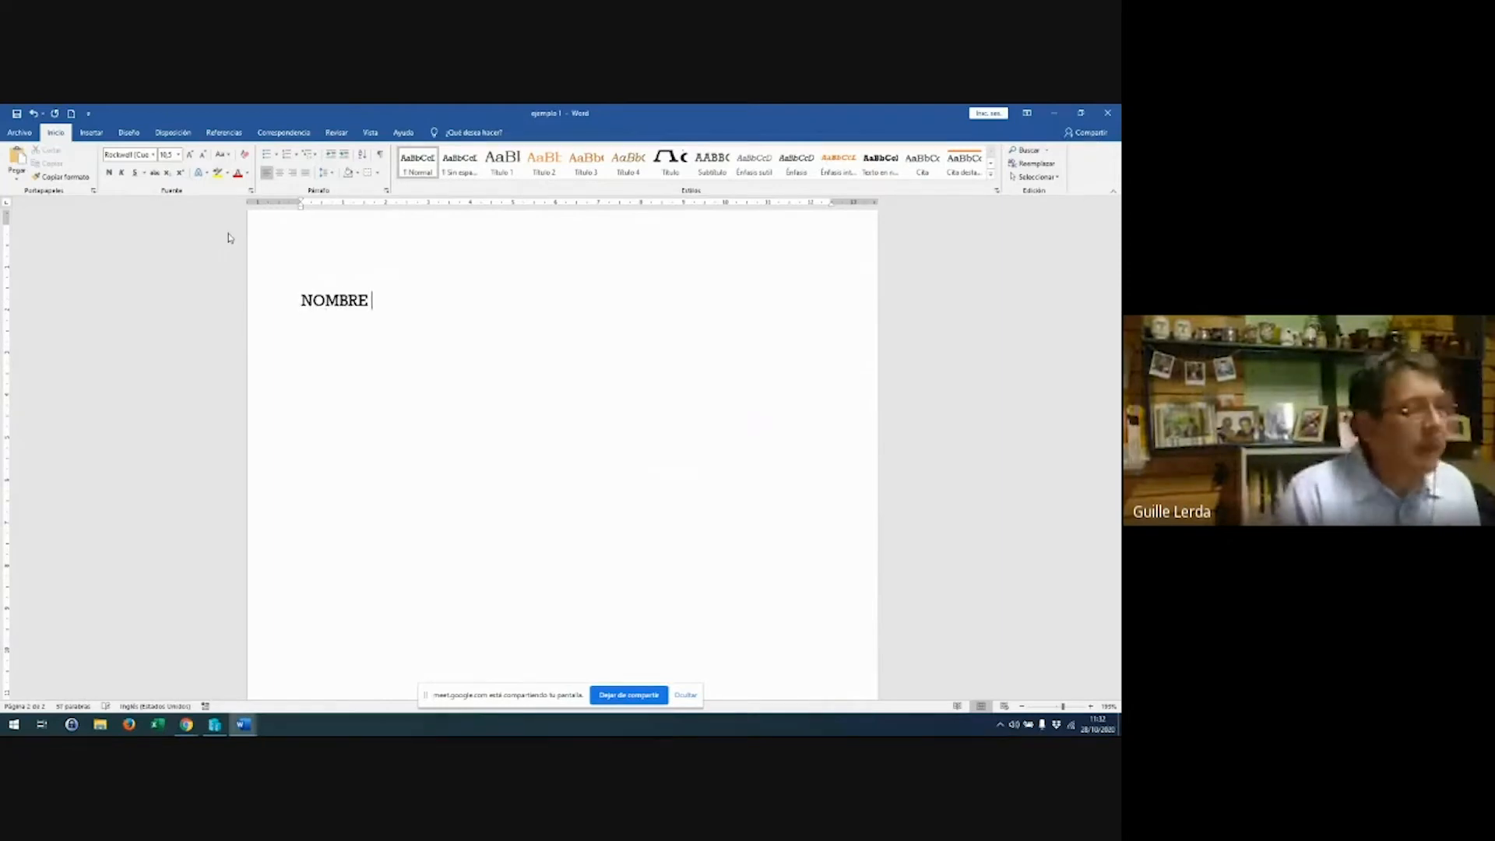
key(Tab)
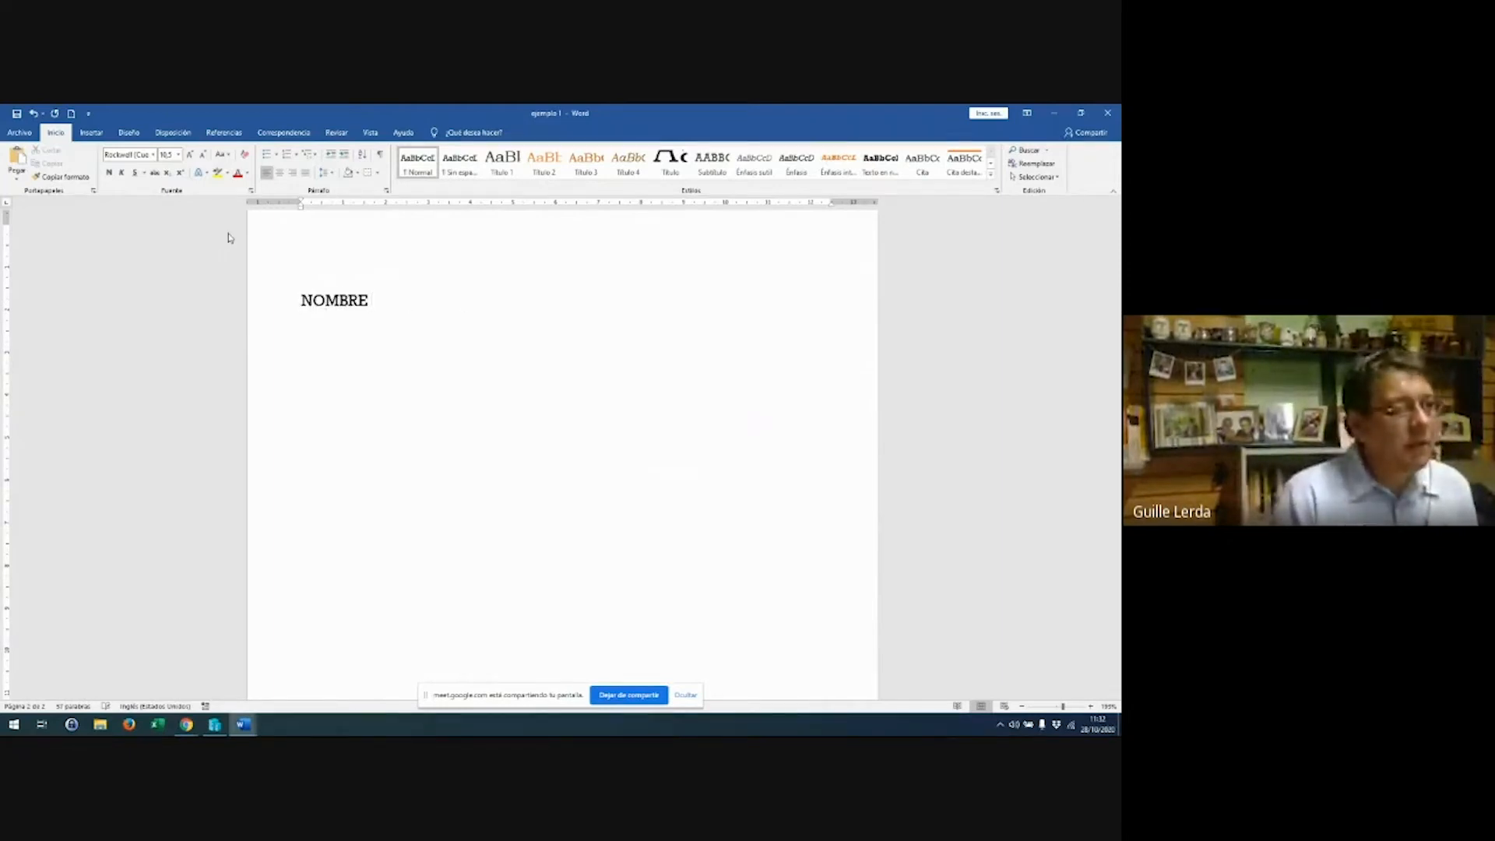
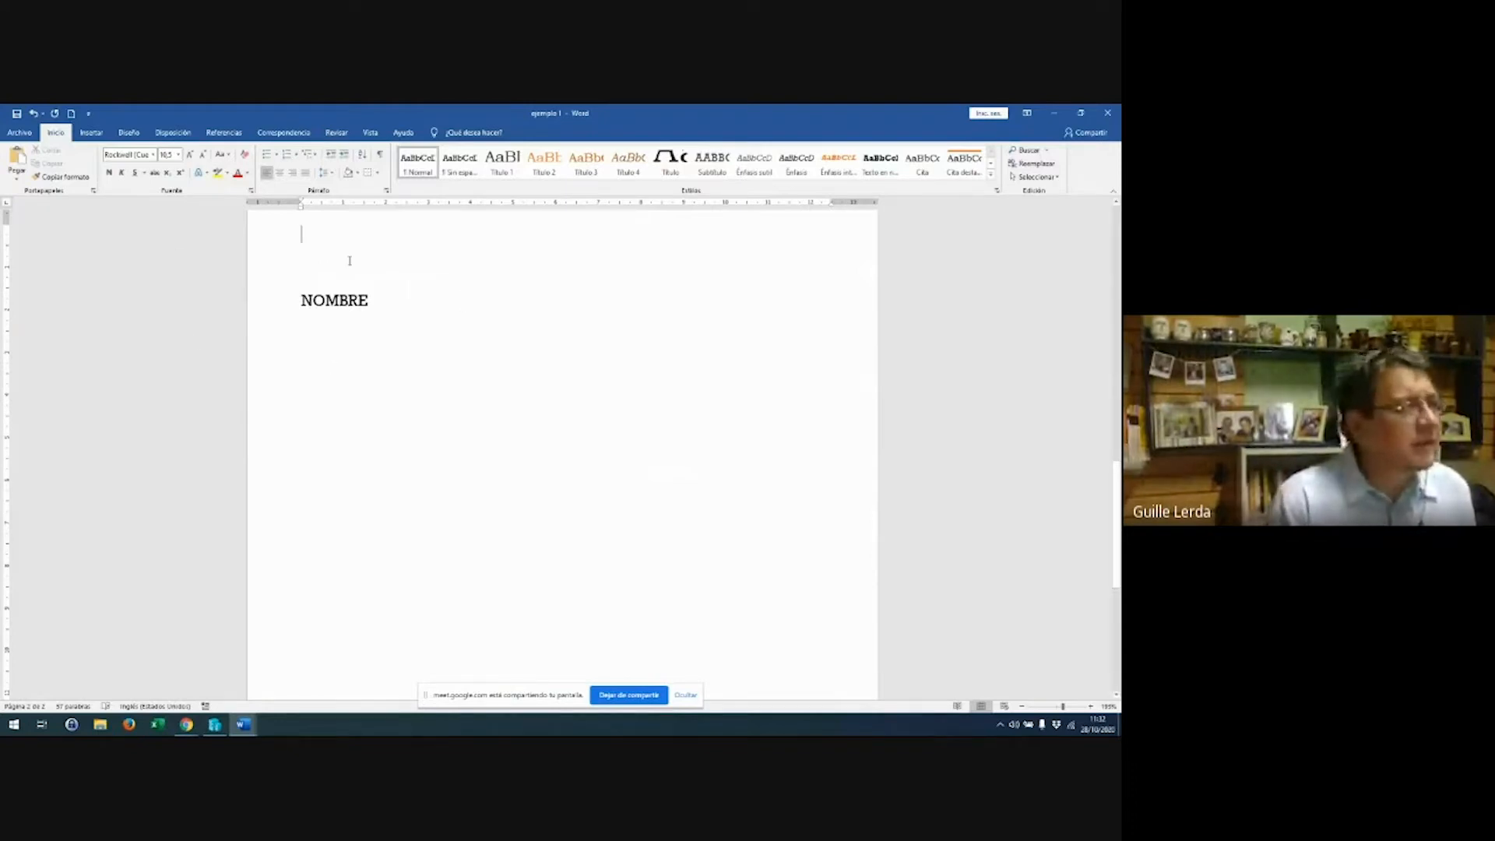
Add a tab stop near 9 cm on the ruler and tab to it after NOMBRE
double_click(356, 226)
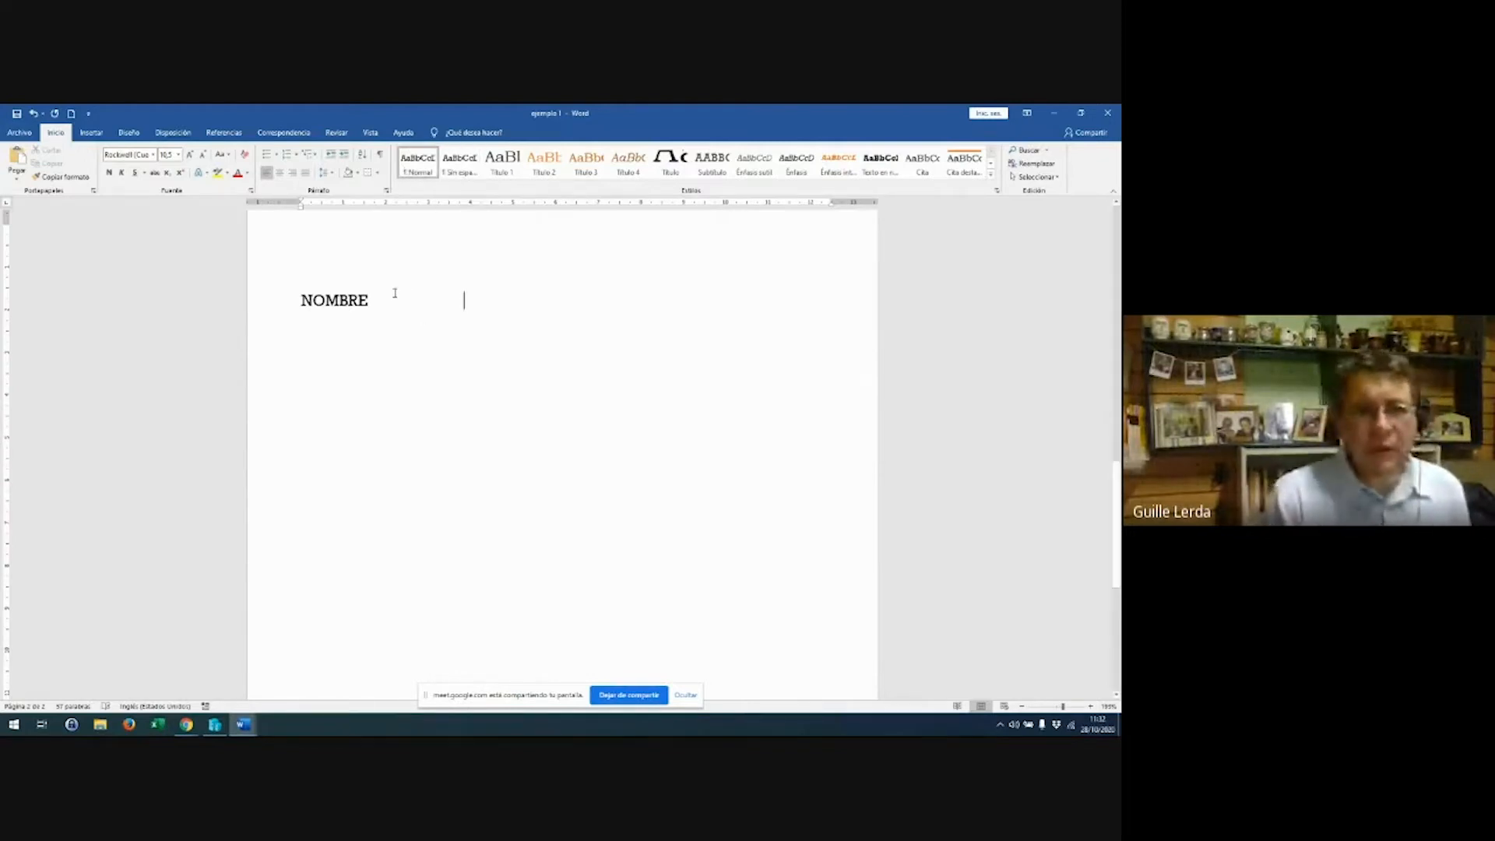
click(371, 301)
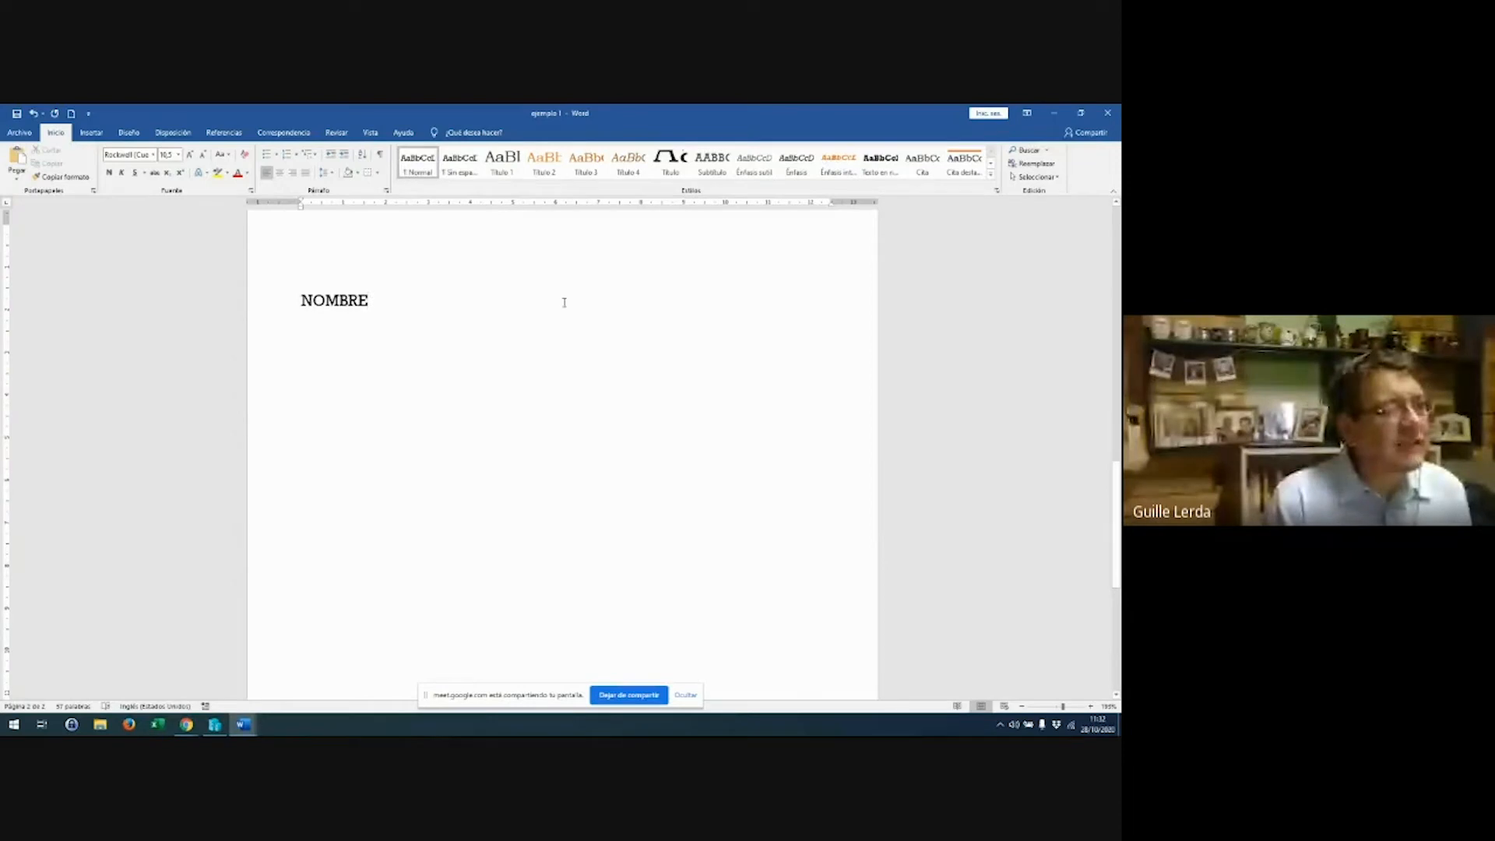
click(611, 303)
key(Tab)
key(Tab)
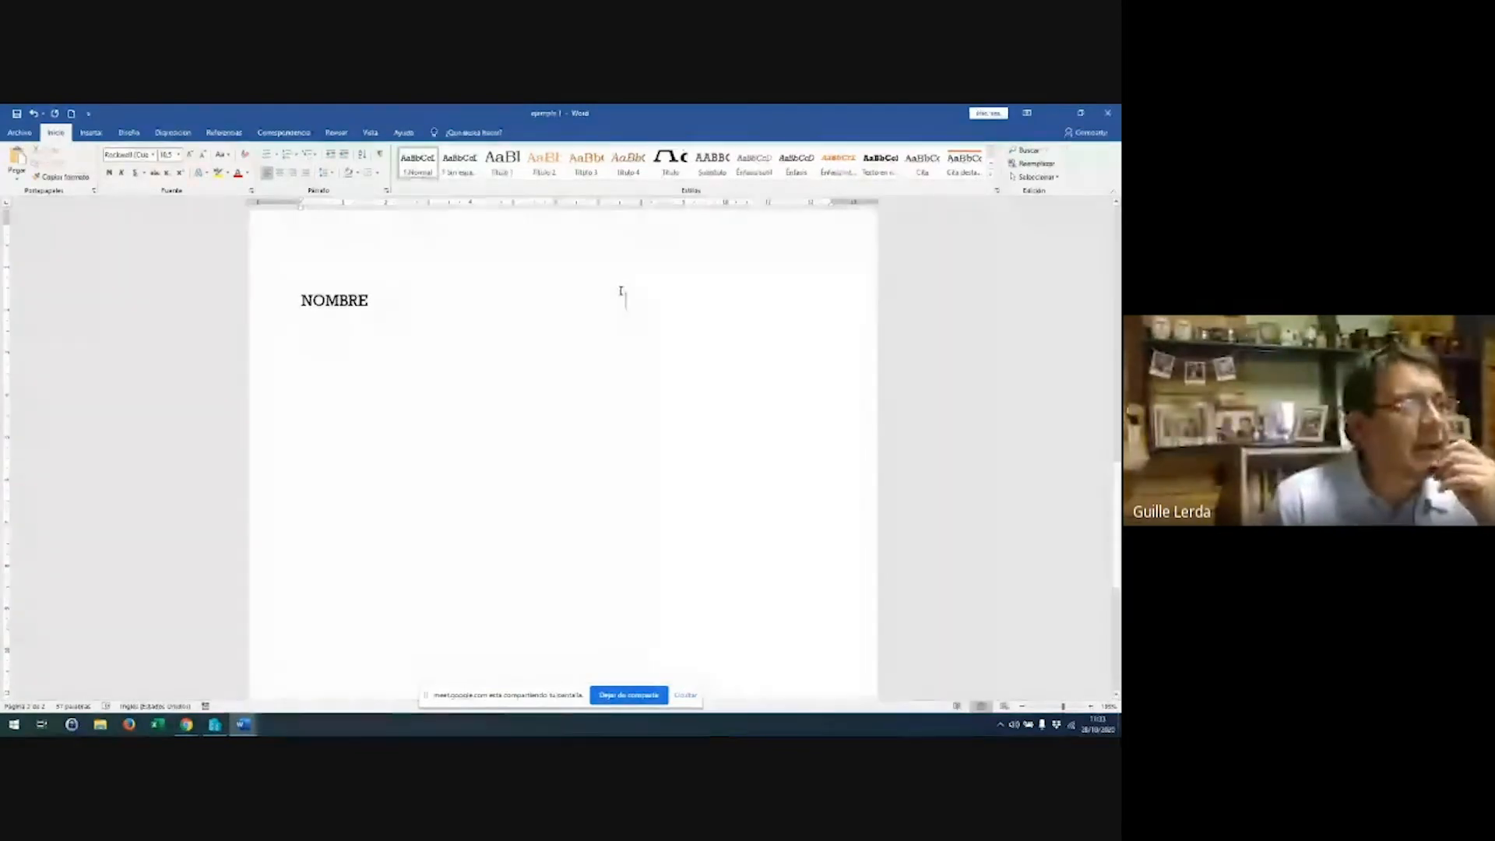
click(684, 205)
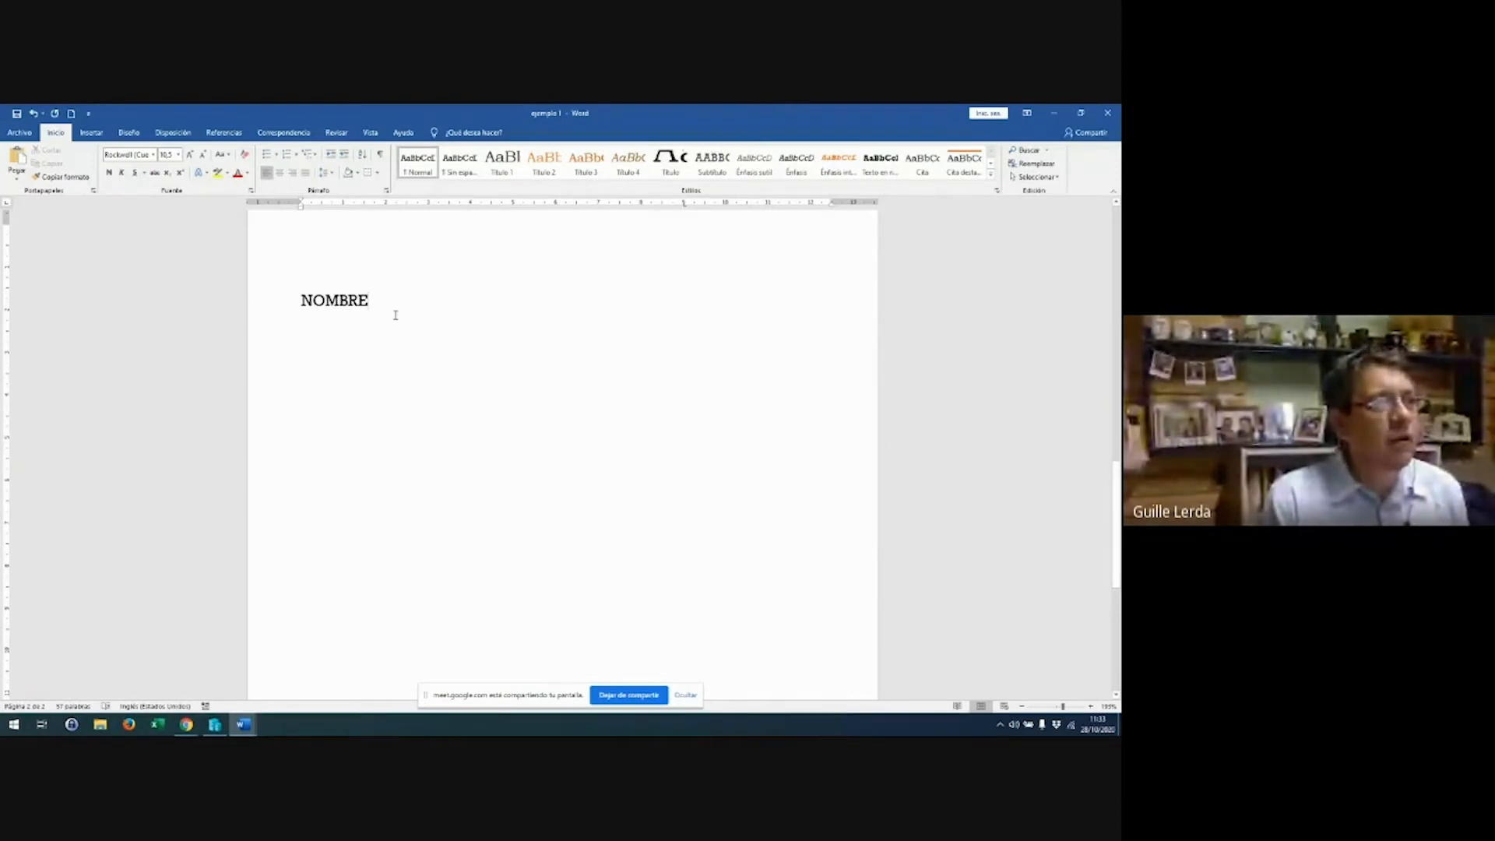
key(Tab)
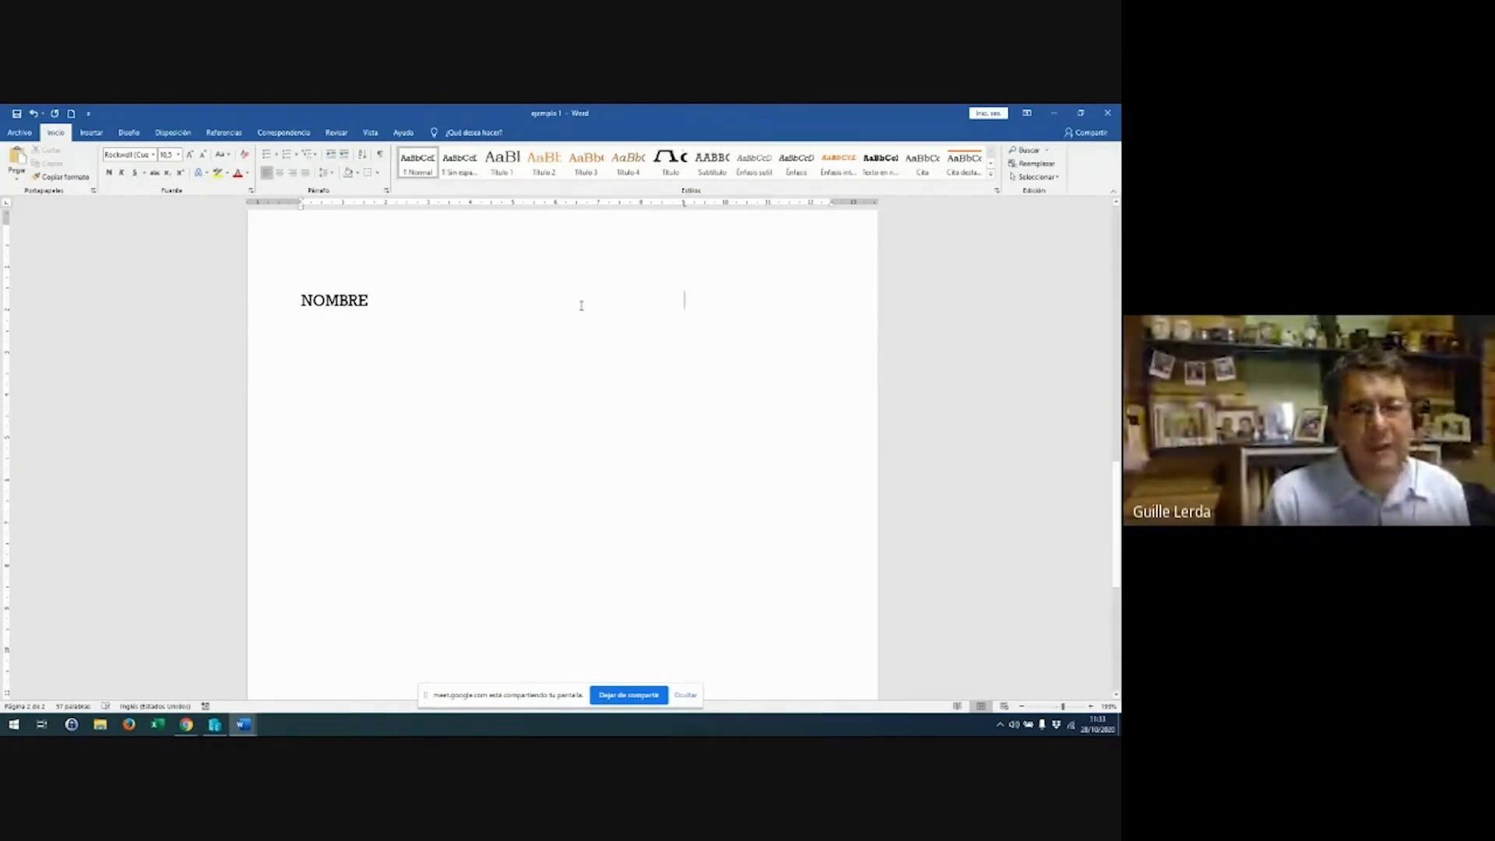
Add the TELEFONO heading and the first entry, JUAN with phone 455454
text(455645646)
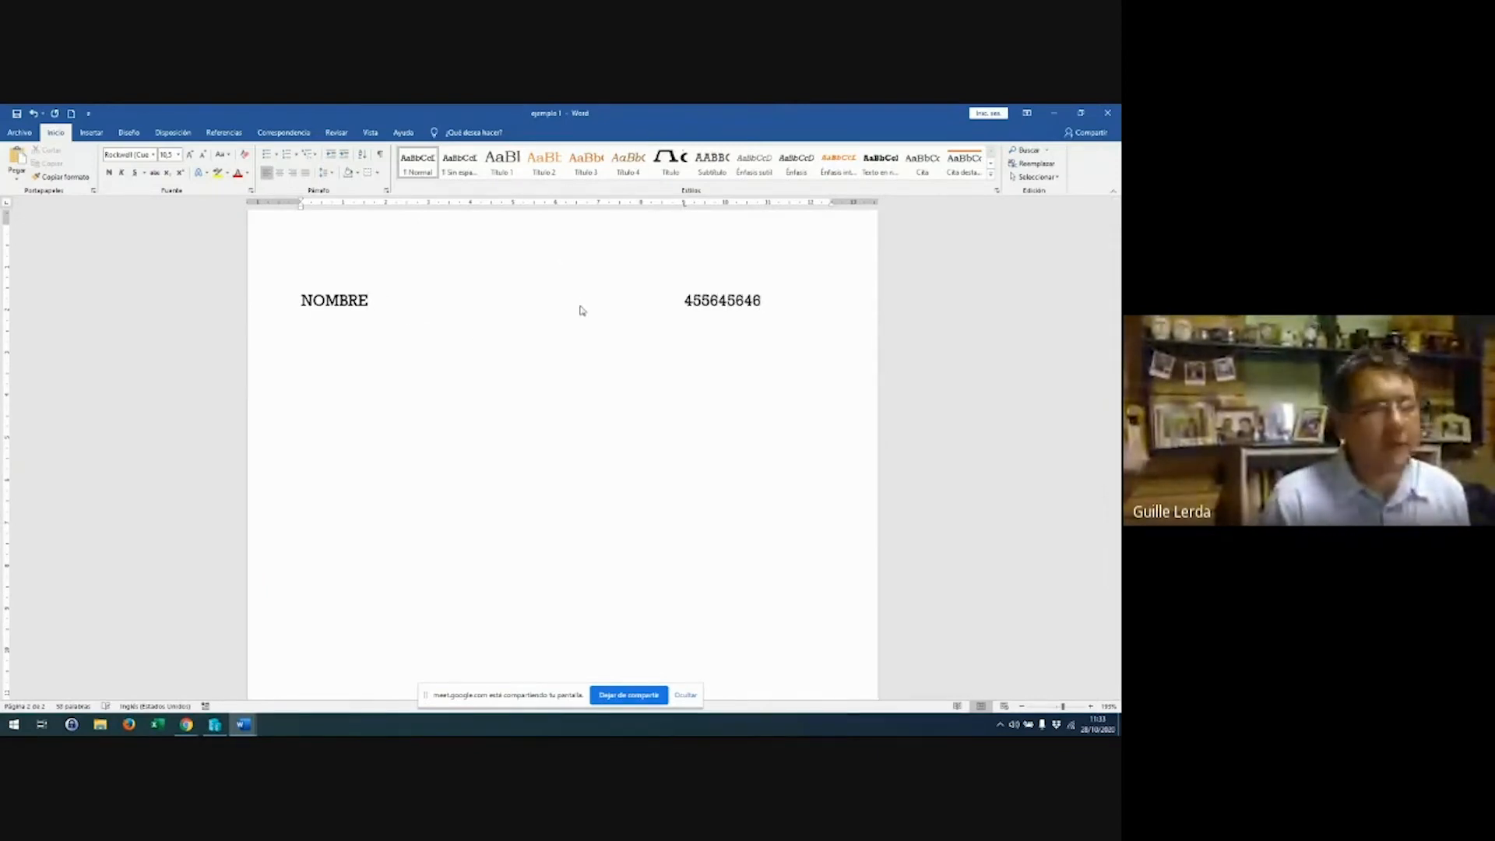
key(Return)
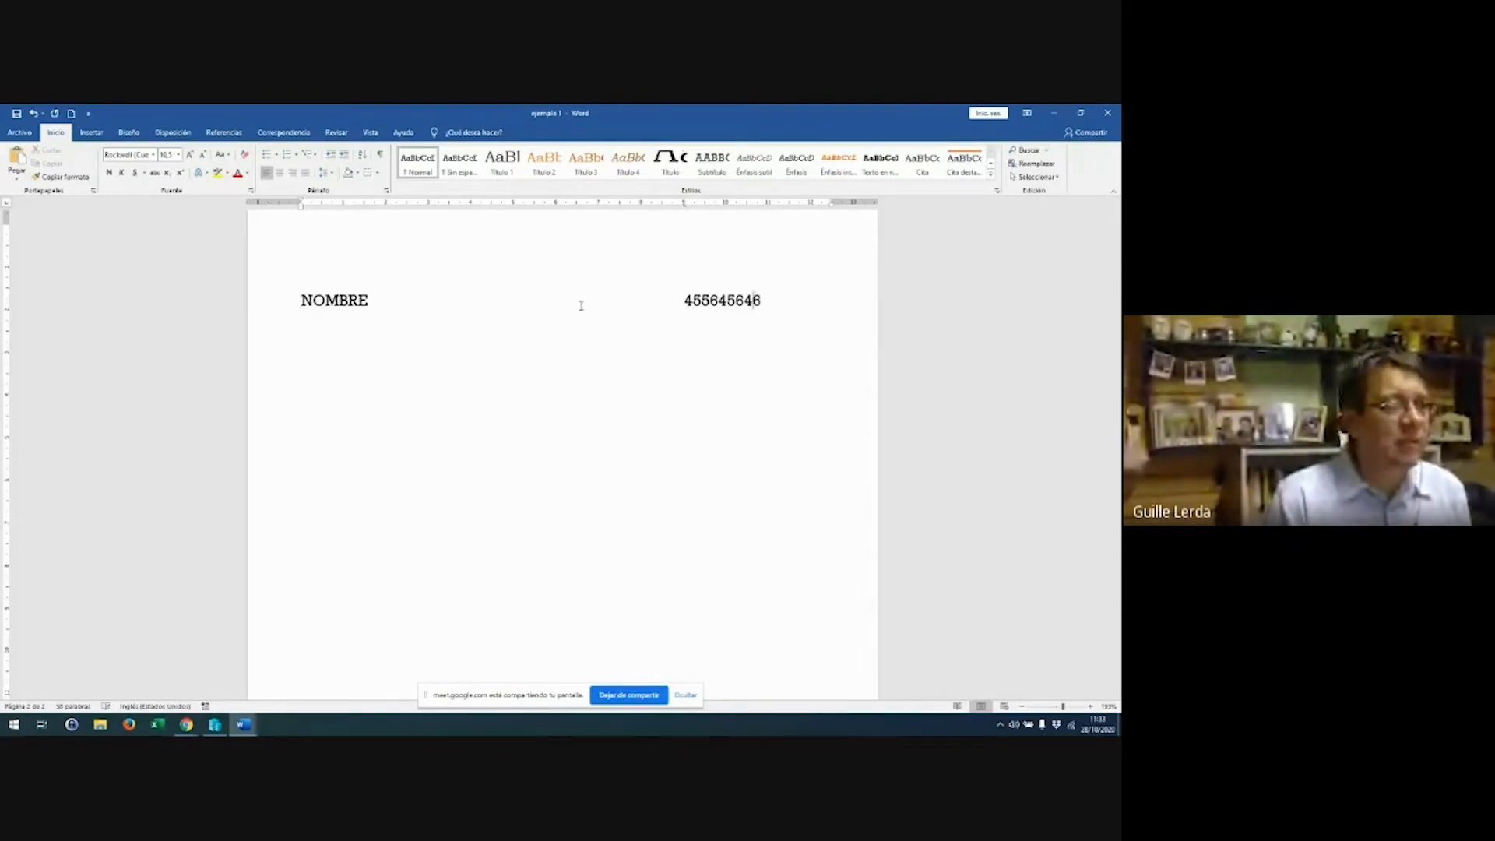
key(shift+End)
text(TE)
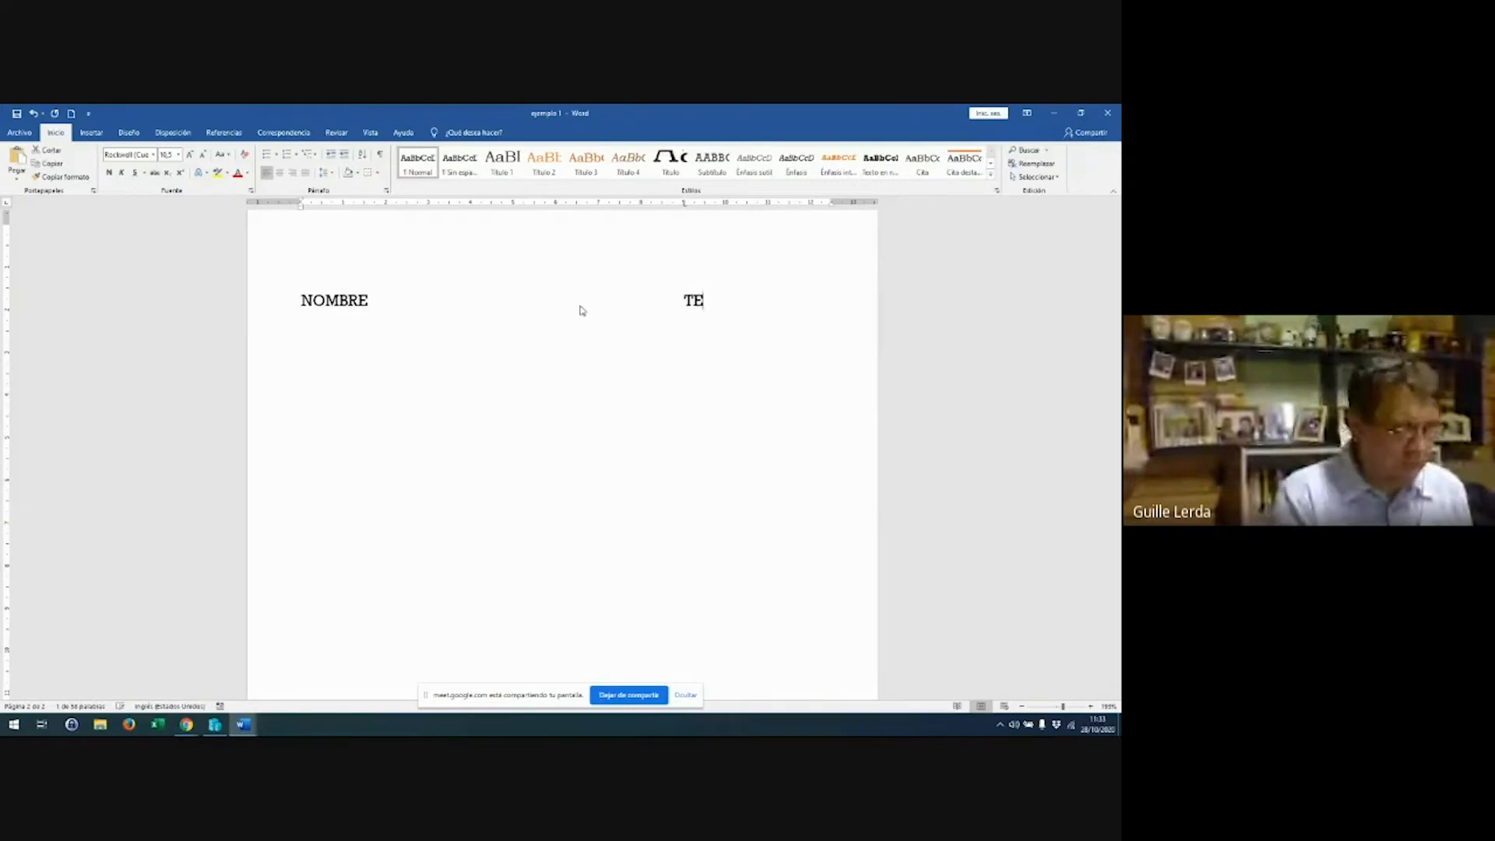
text(LEFONO )
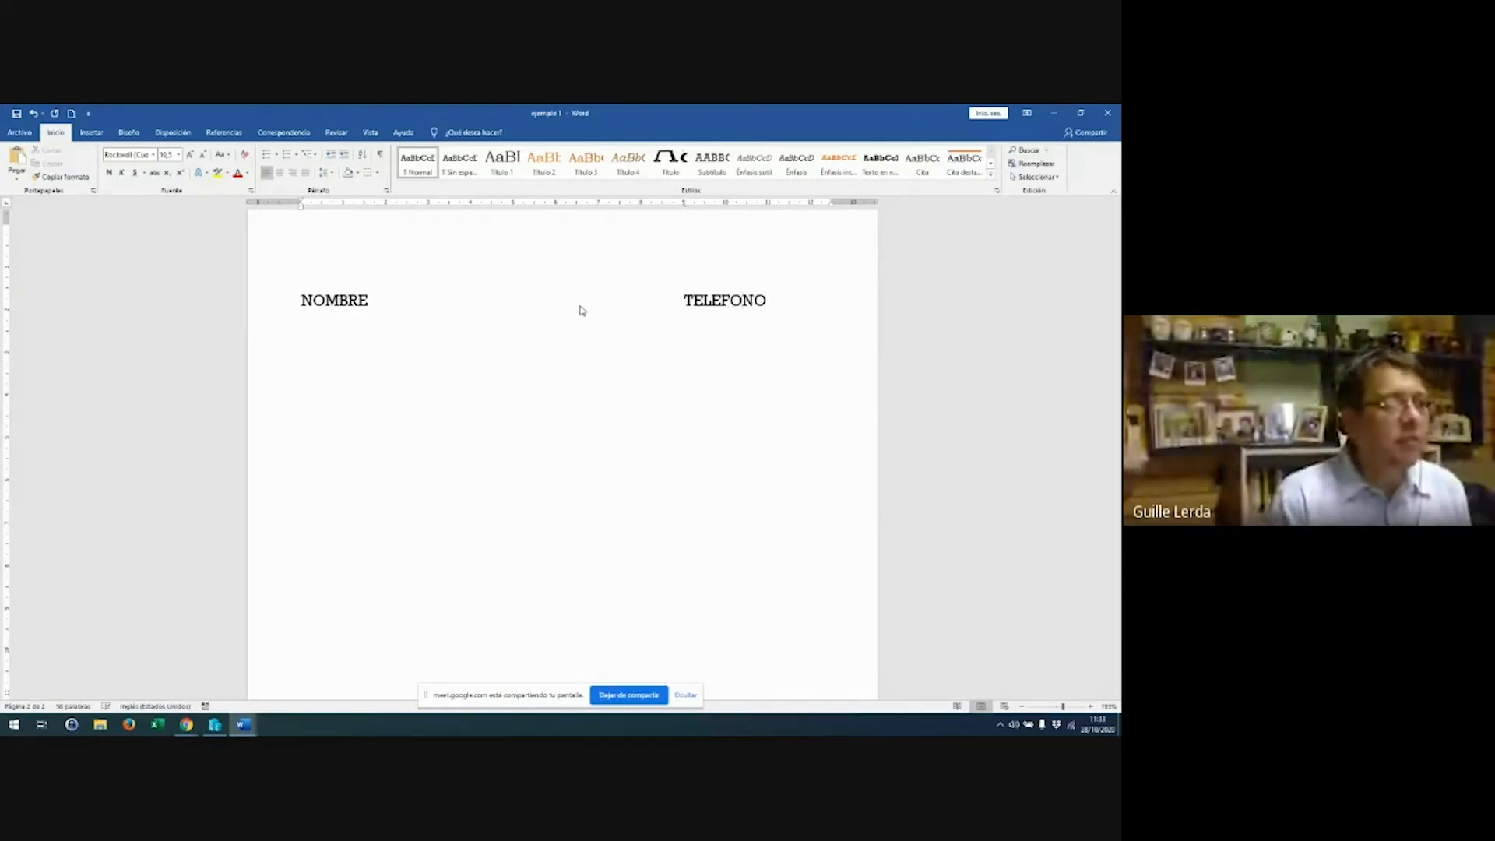
text(JUAN)
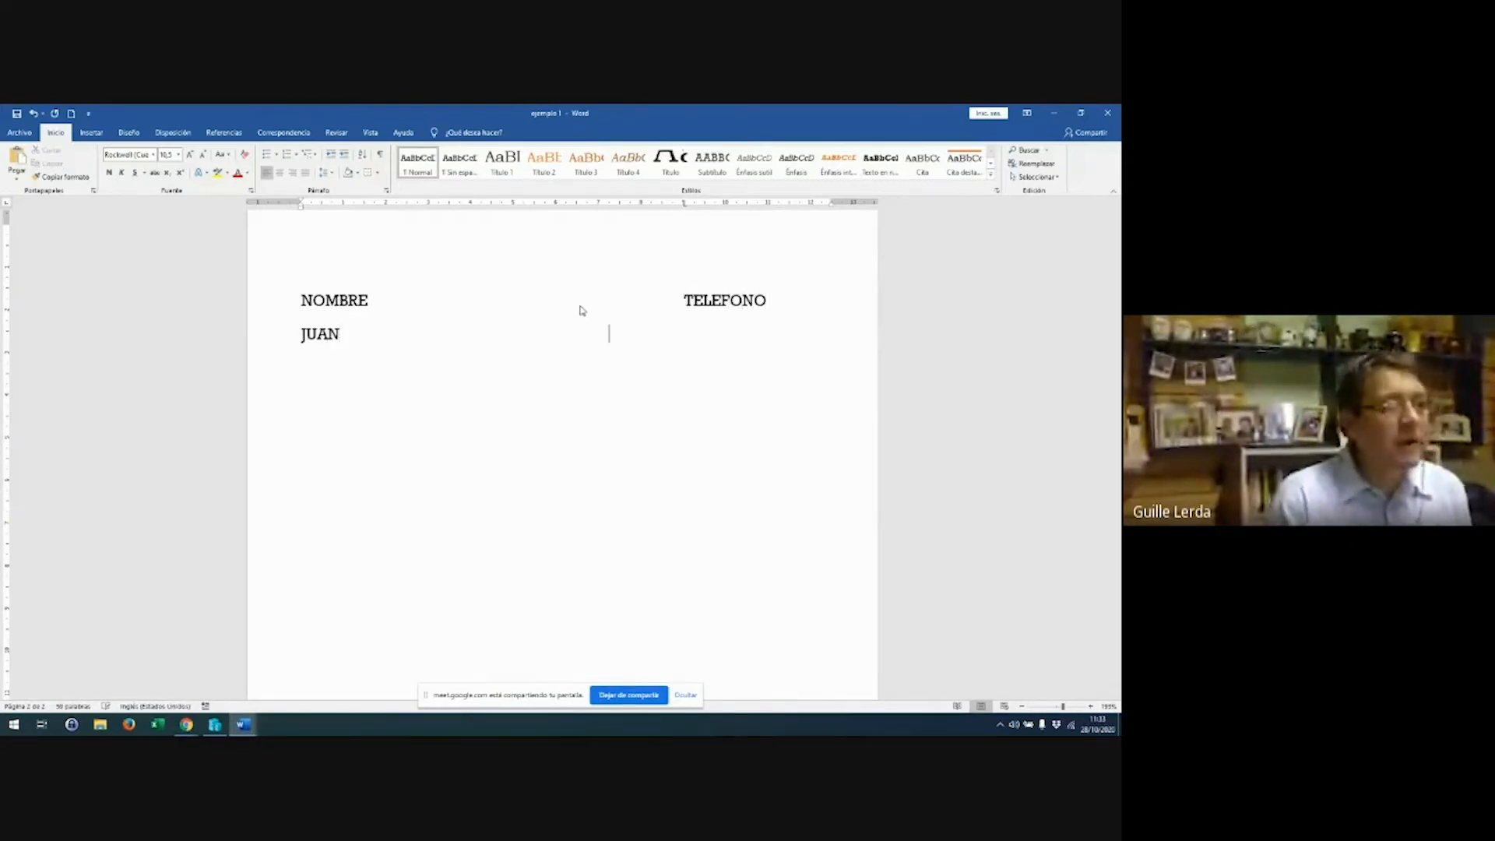
key(Tab)
text(455454)
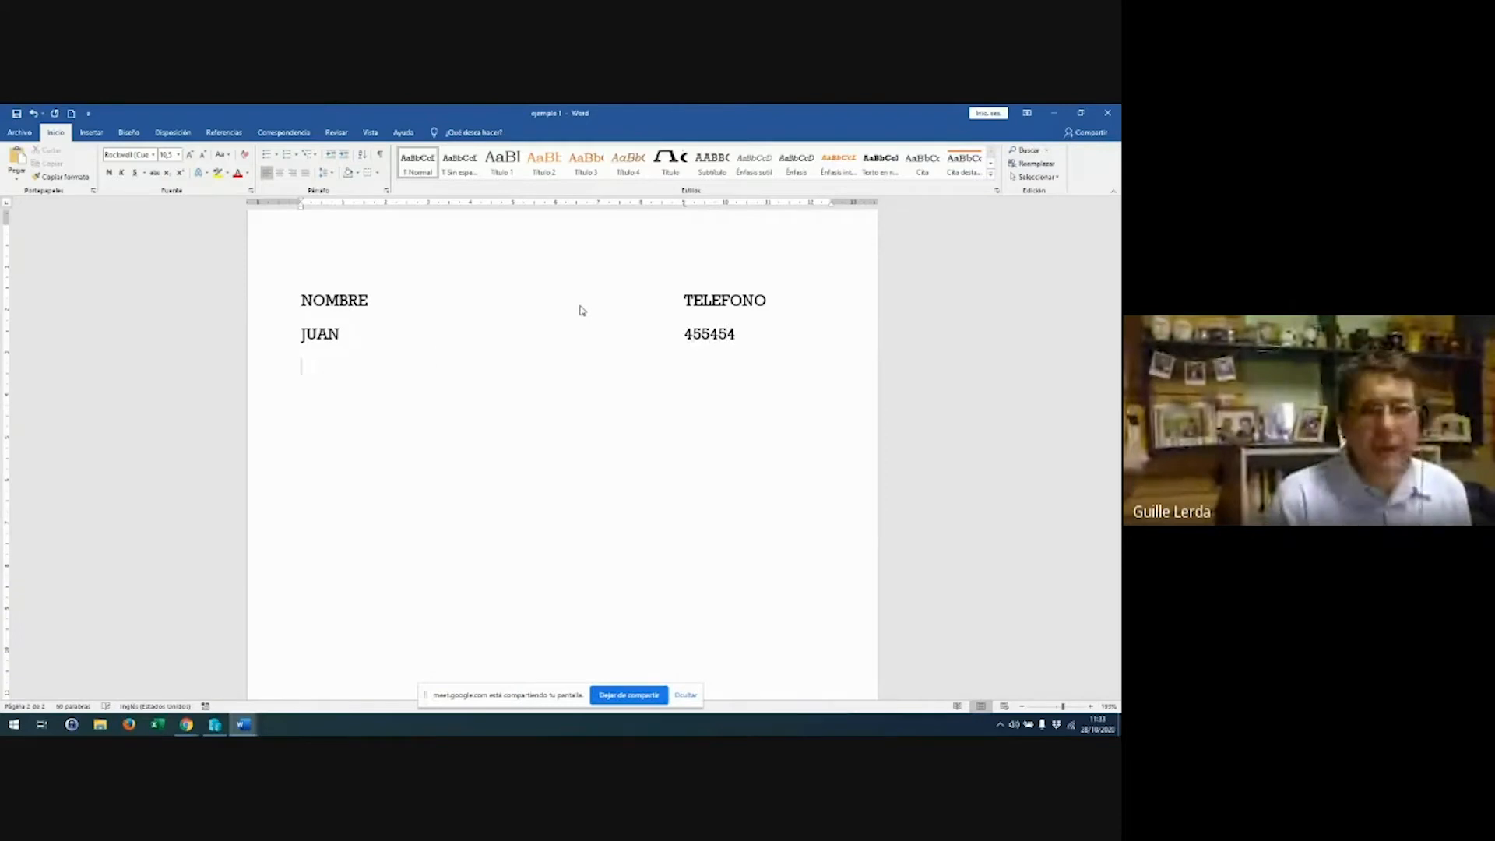
key(Return)
Add entries AGUSTINA (11232132) and MONI (4464654) below in the same columns
text(AGUS)
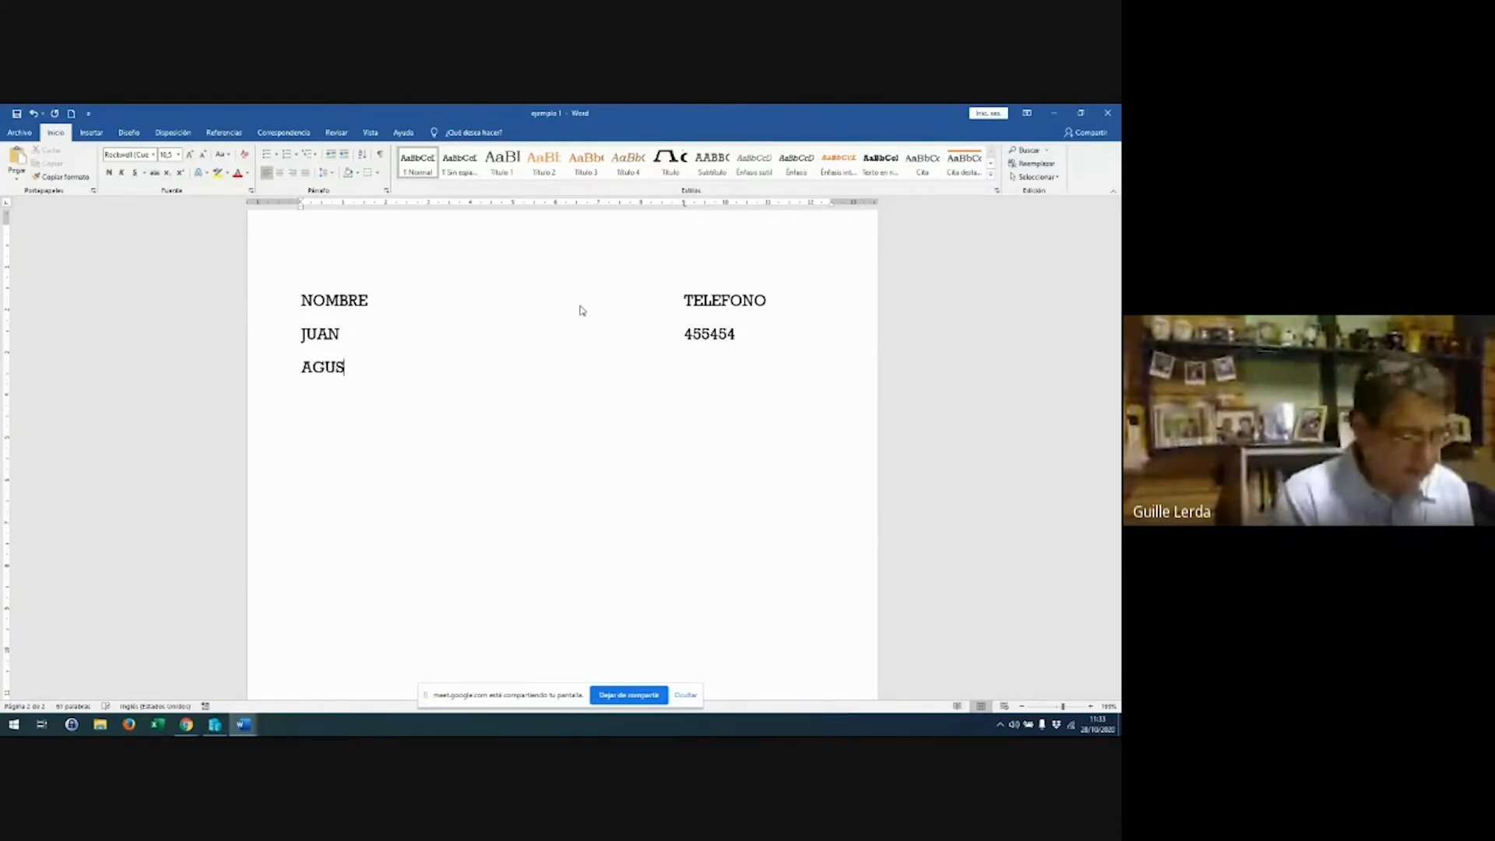
text(TINA)
key(Return)
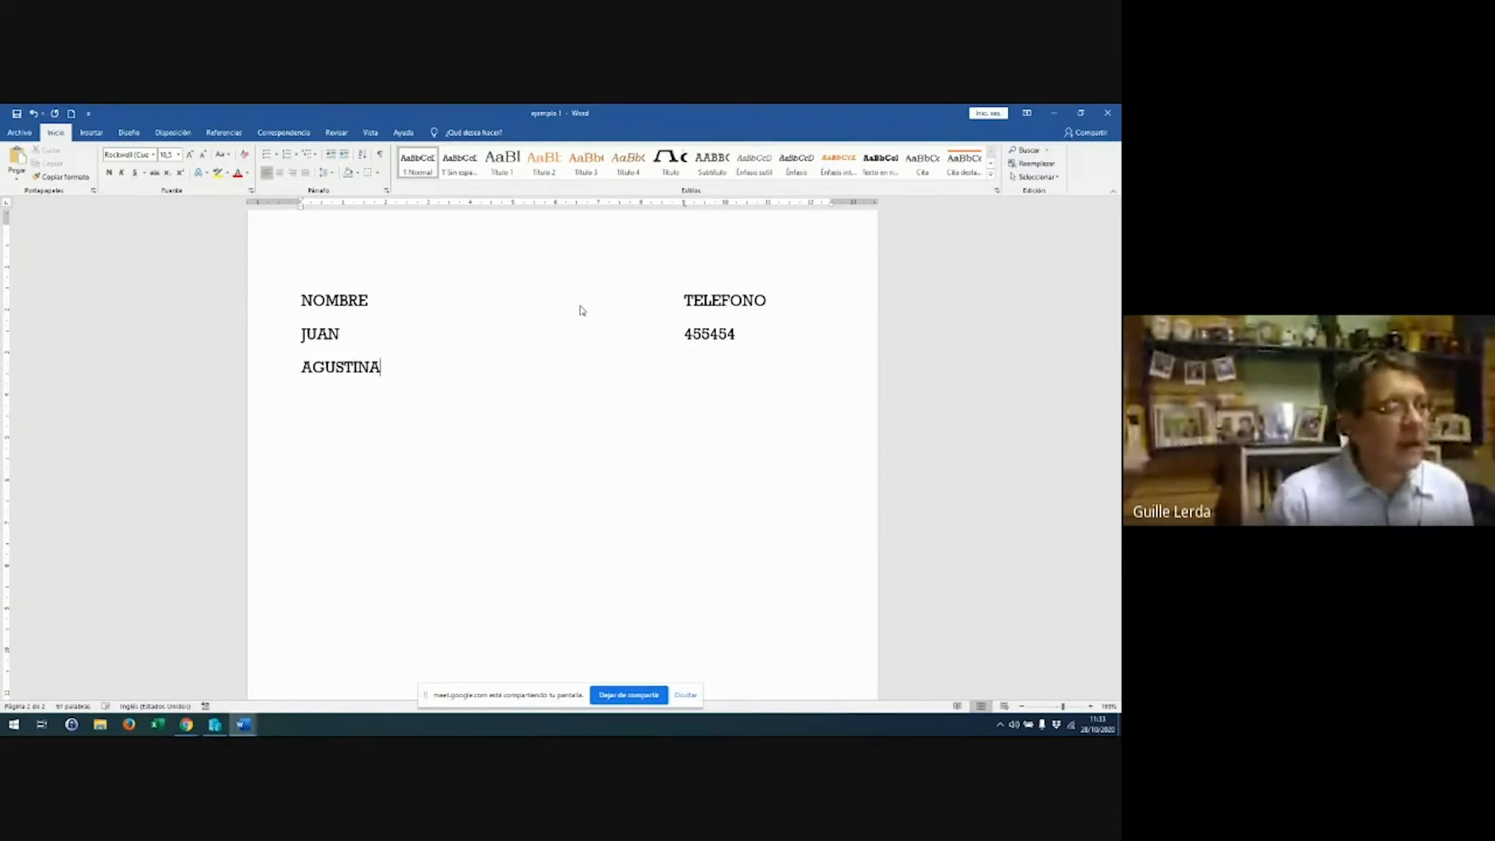
key(Tab)
text(11232132)
key(Return)
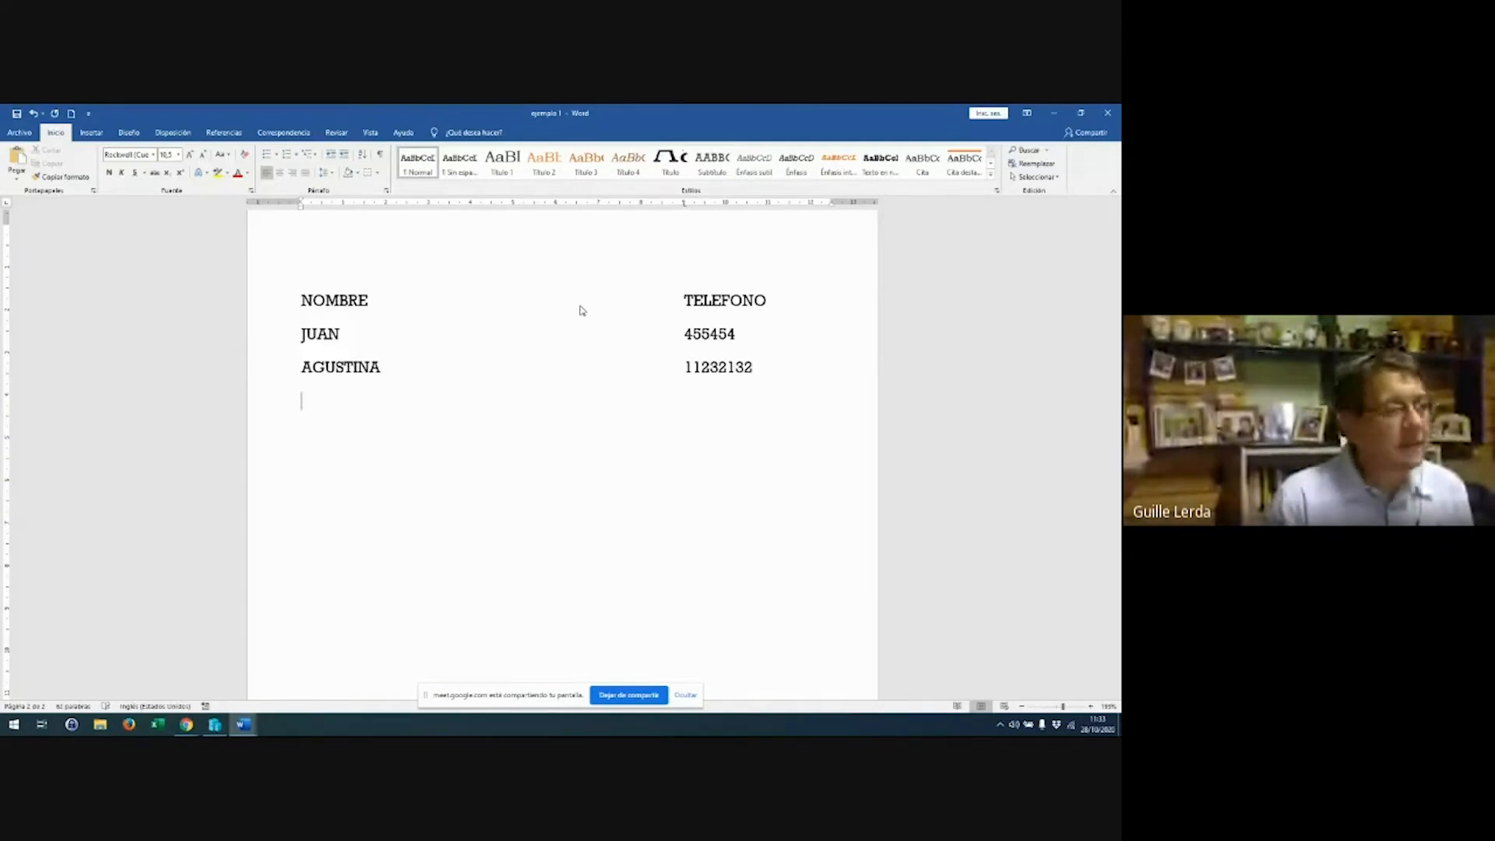
text(MONI)
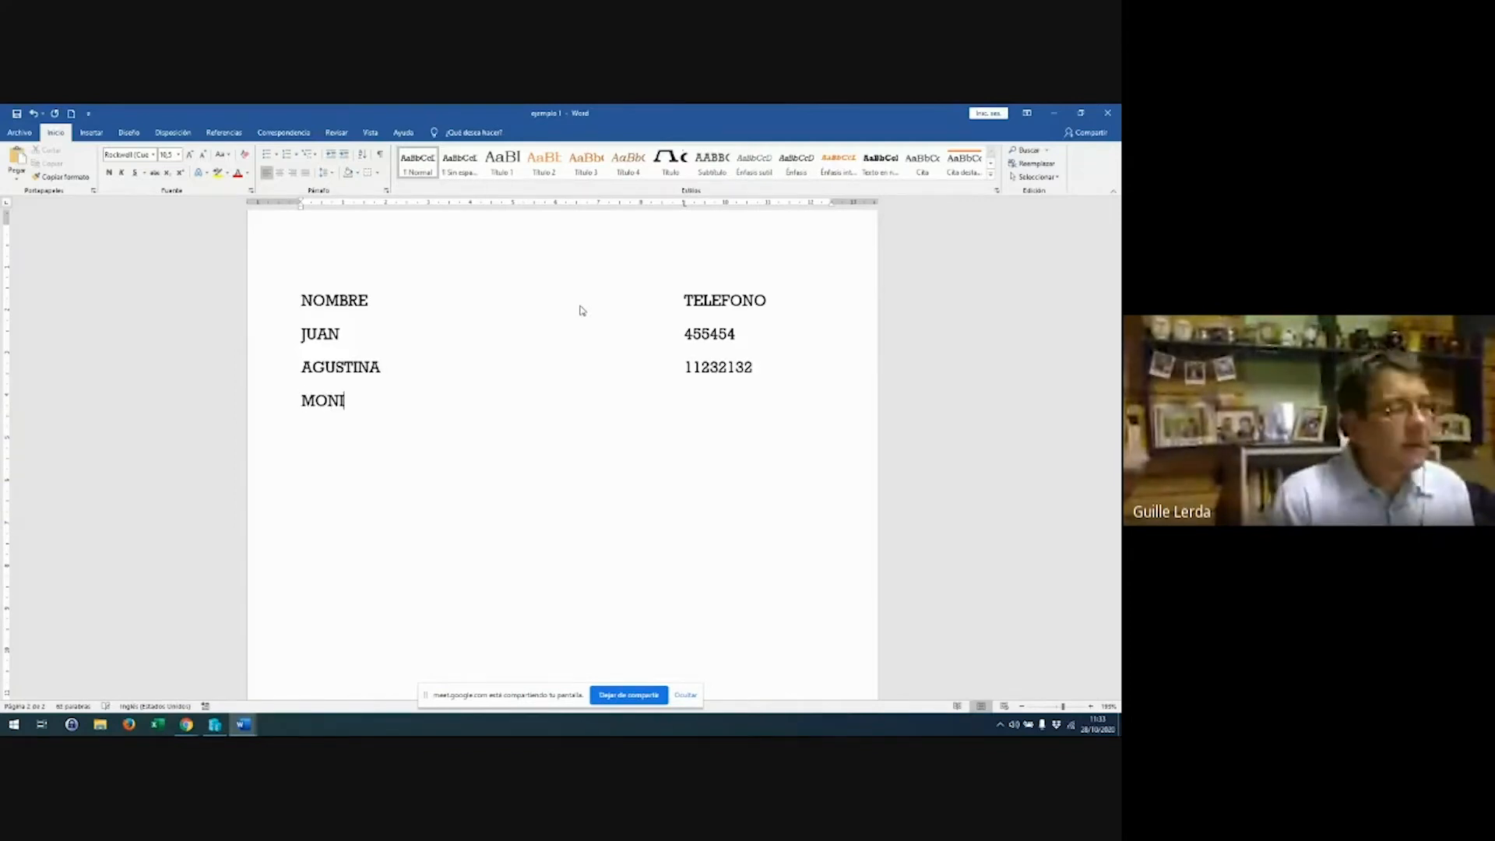
key(Tab)
text(4464654)
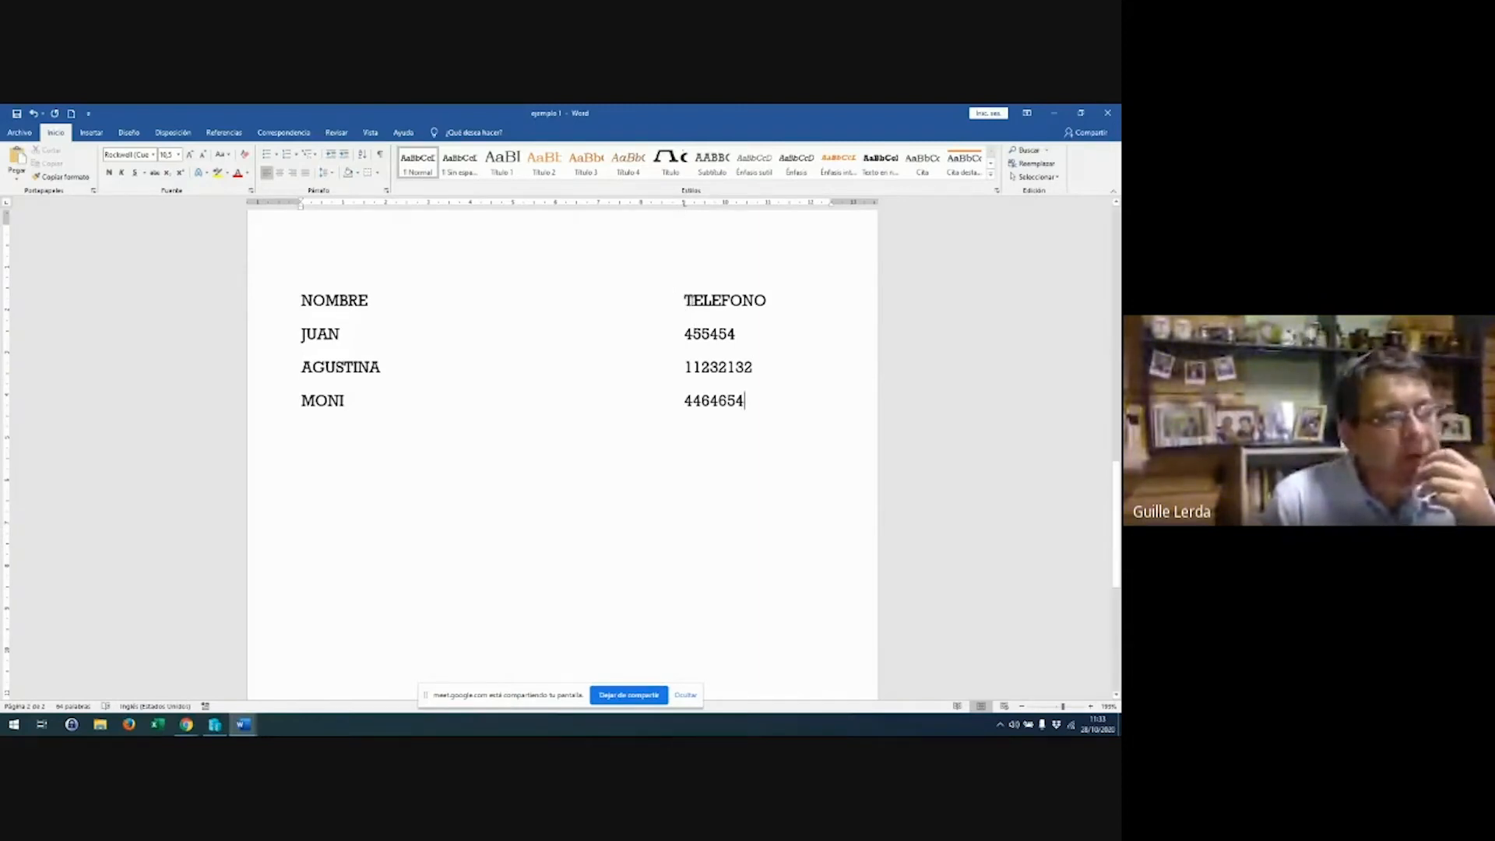
Select the four list lines and add a tab stop about 1 cm from the margin
drag(686, 299, 734, 403)
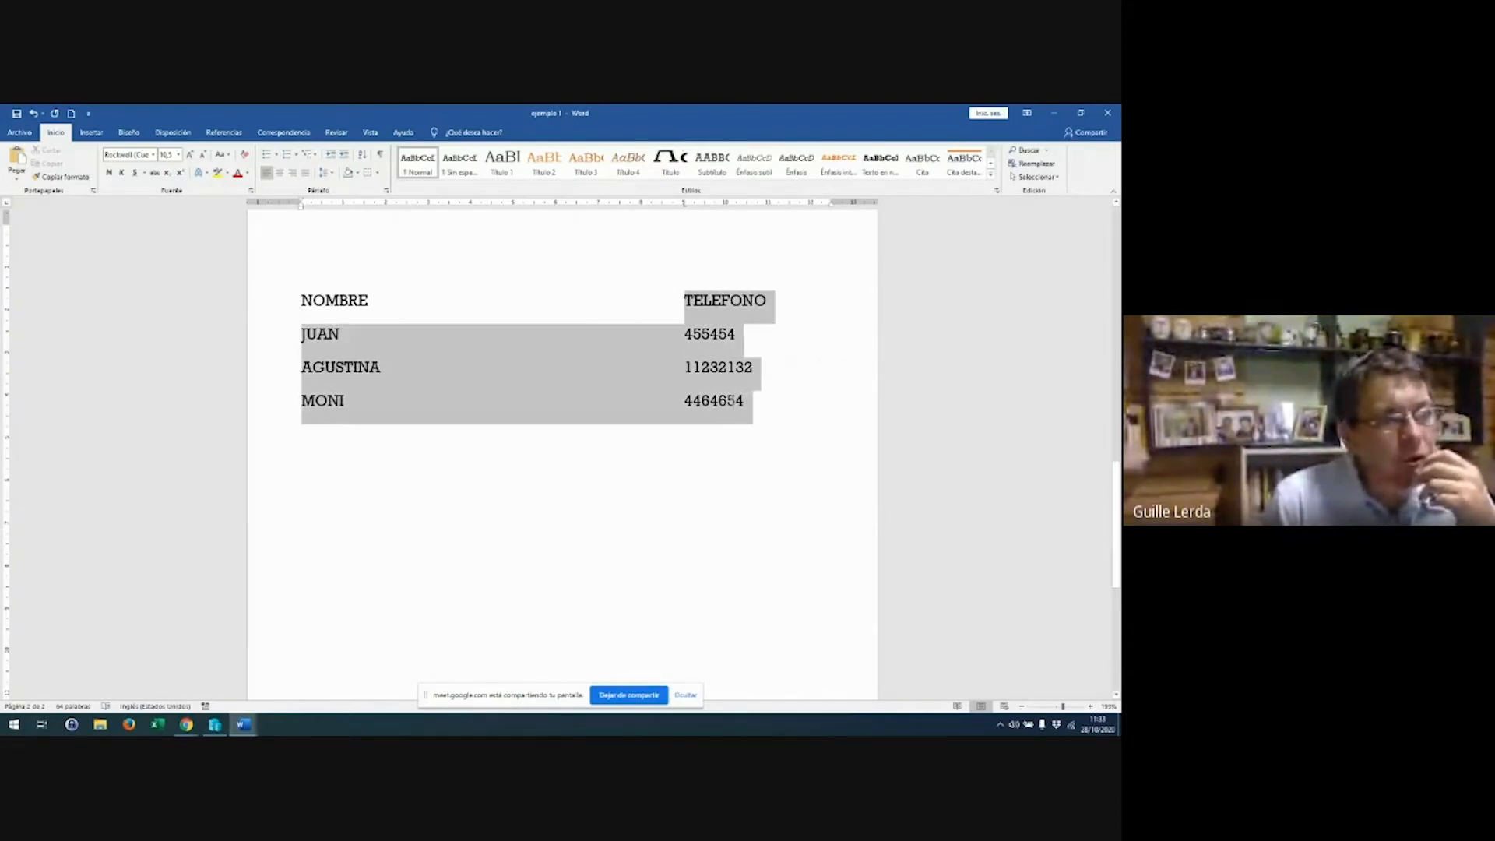
click(690, 280)
click(689, 299)
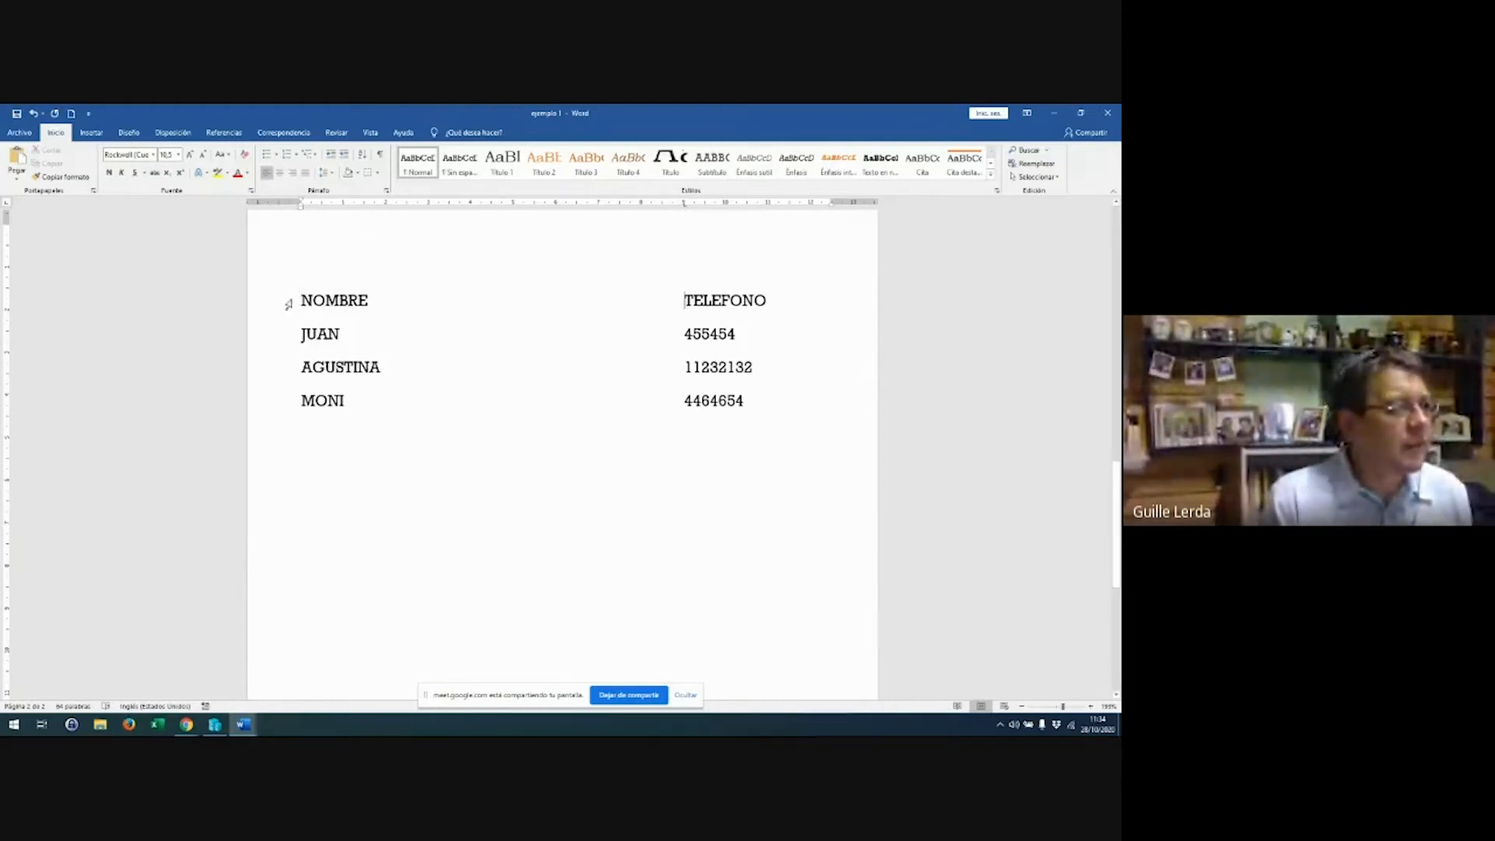
drag(299, 300, 373, 420)
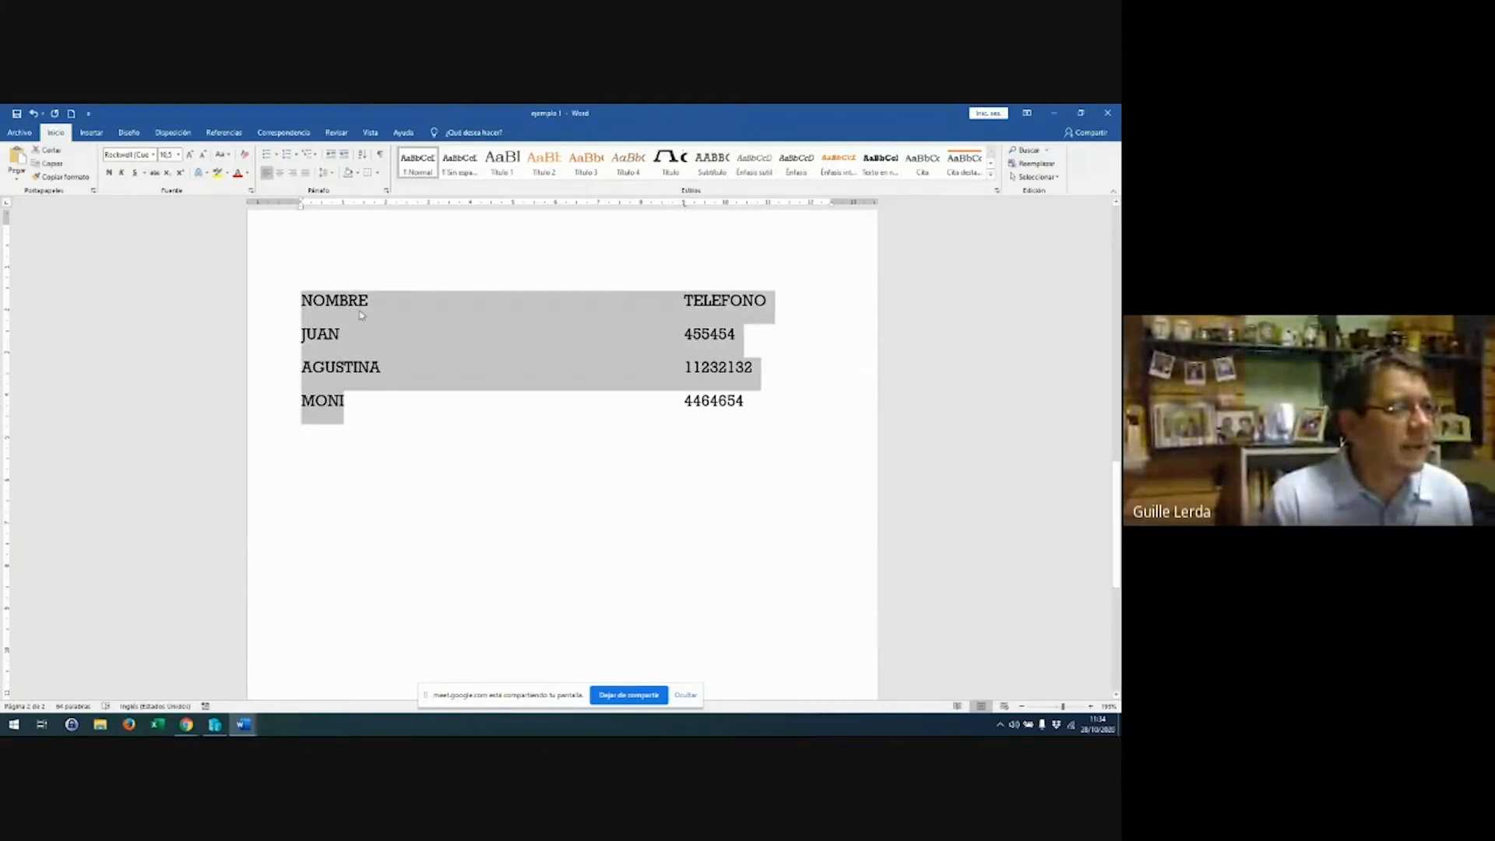
click(343, 205)
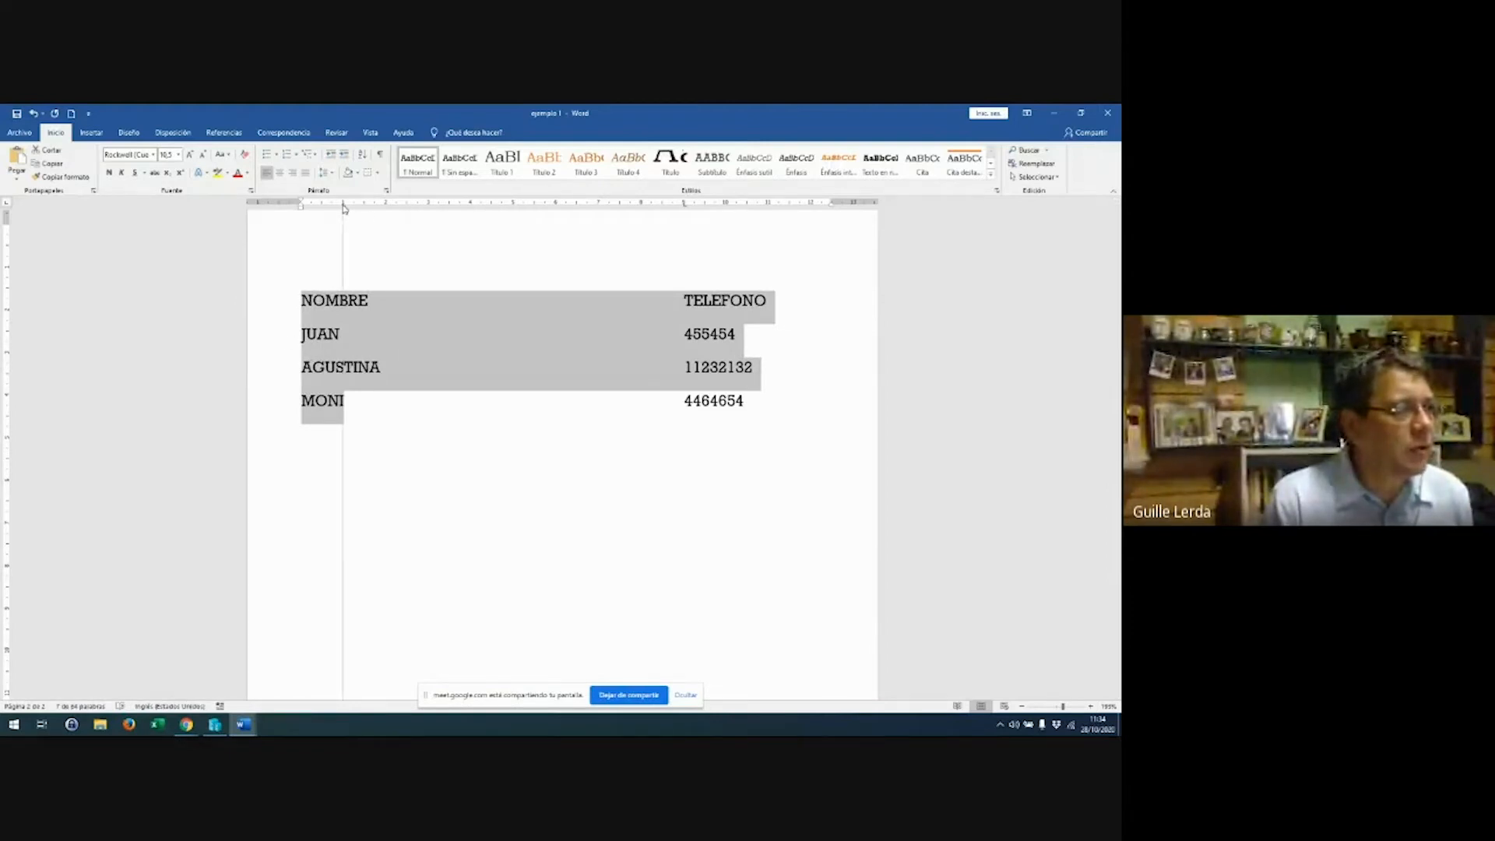
Indent each of the four list lines to the new 1 cm tab stop
click(301, 301)
key(Tab)
click(301, 333)
key(Tab)
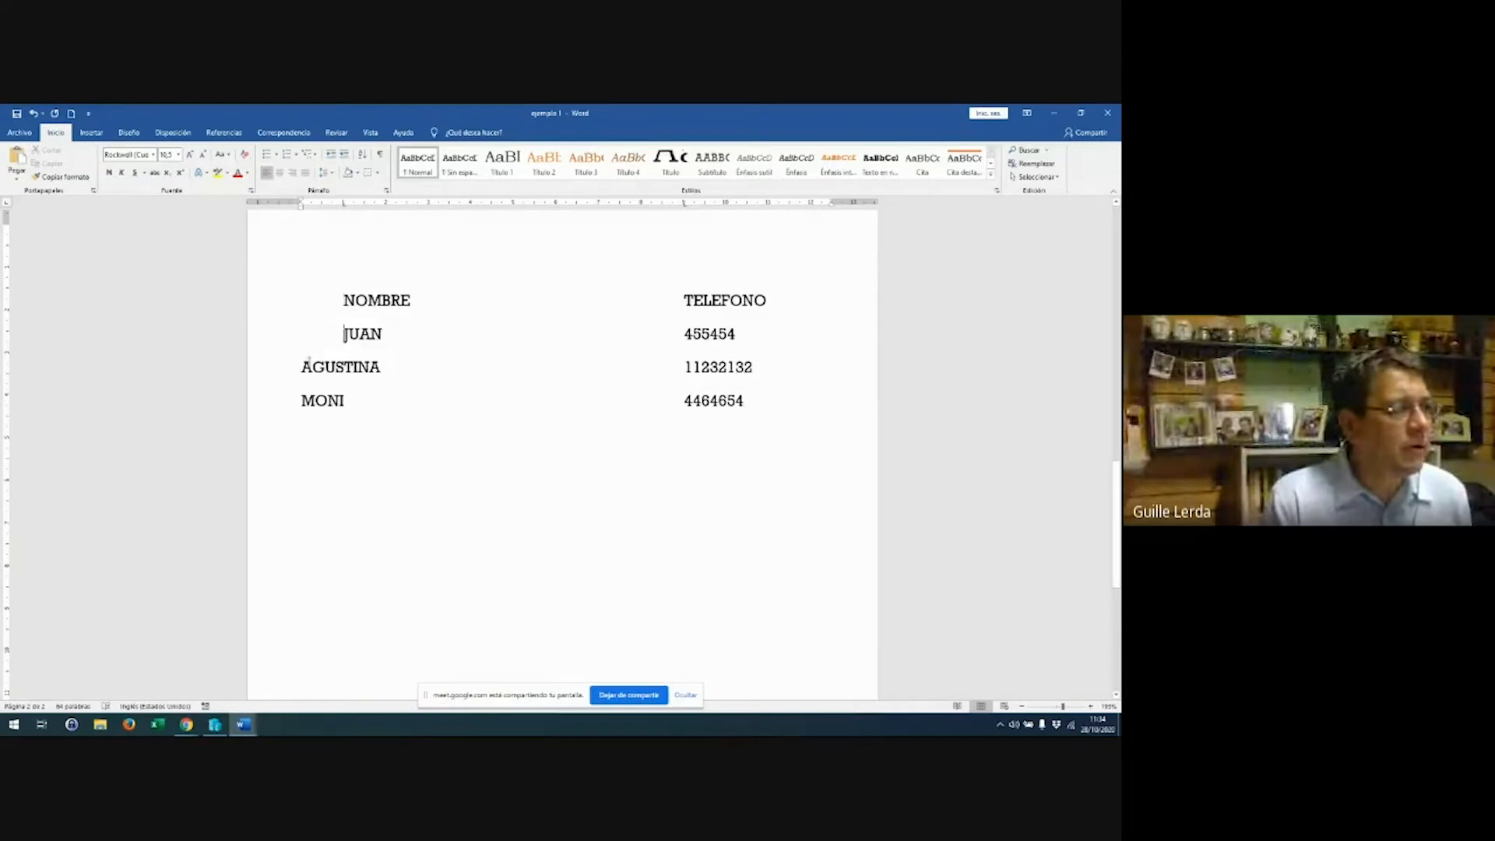
click(302, 367)
key(Tab)
click(302, 400)
key(Tab)
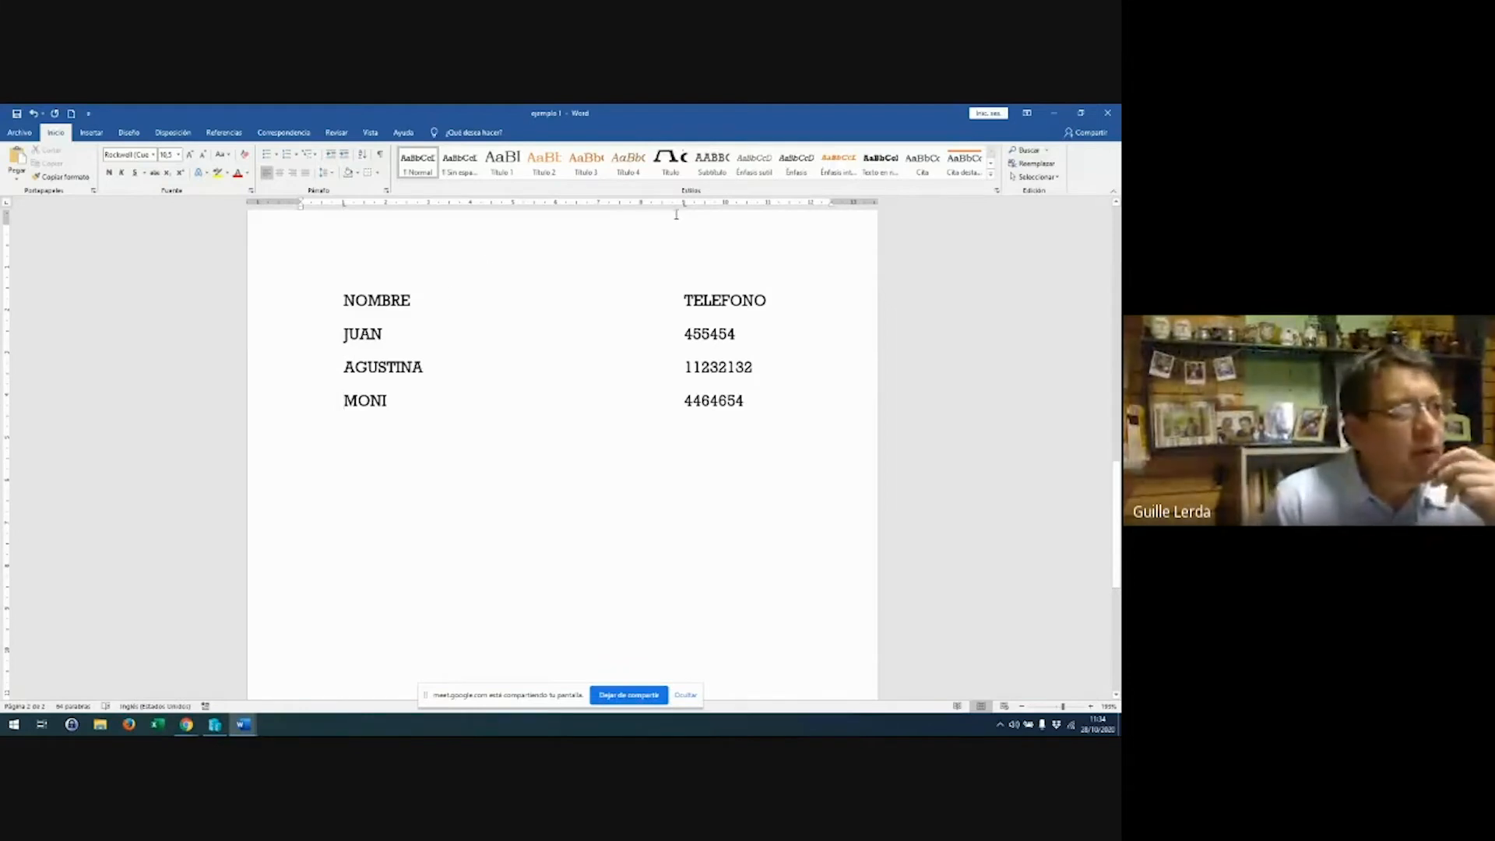
Change the 9 cm tab stop to Derecha alignment in the Tabulaciones dialog
double_click(345, 207)
drag(550, 309, 604, 256)
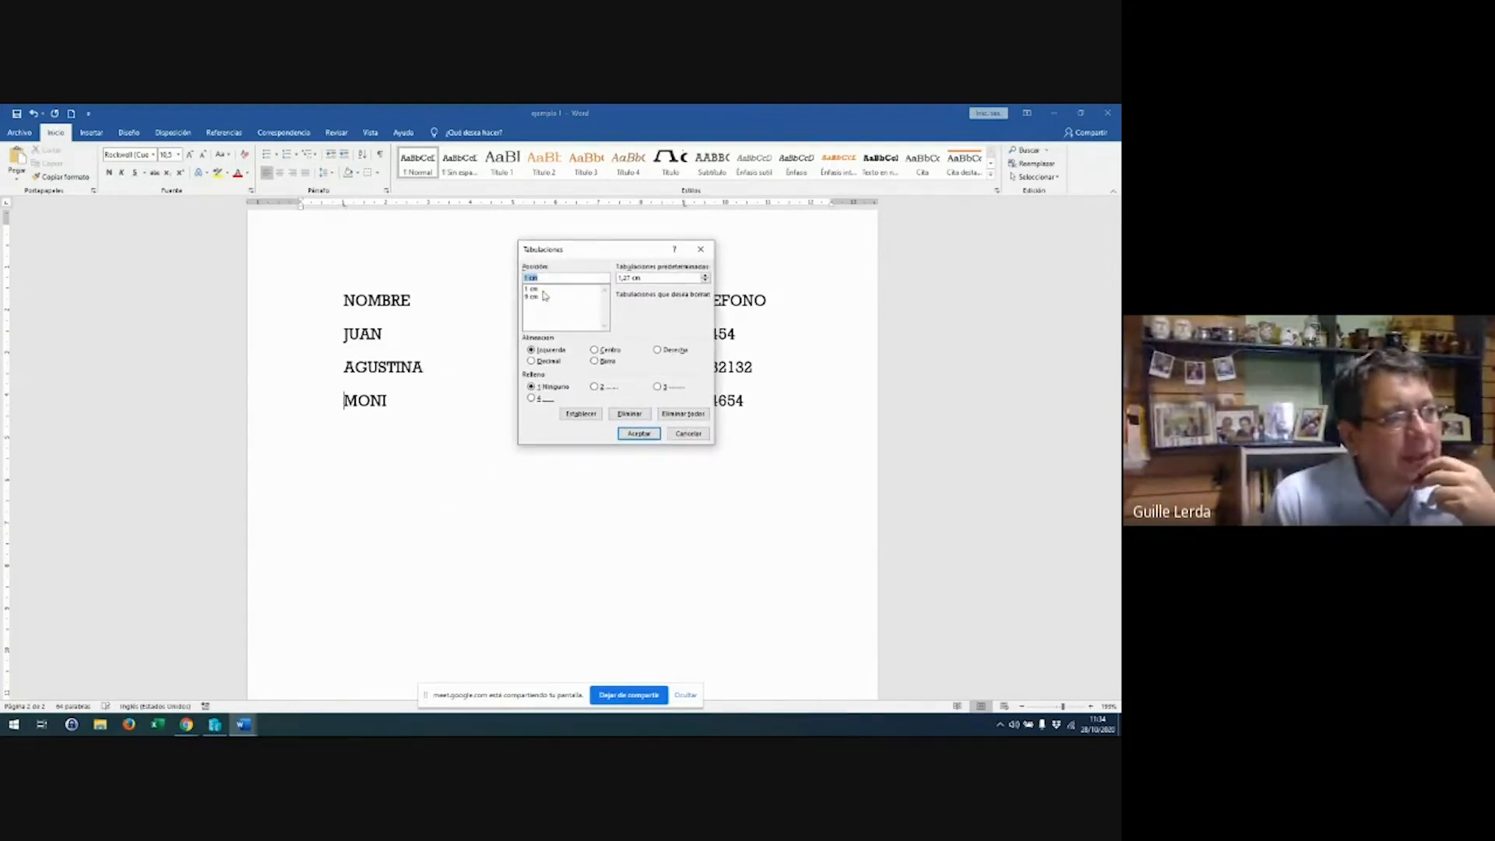
drag(599, 252, 428, 252)
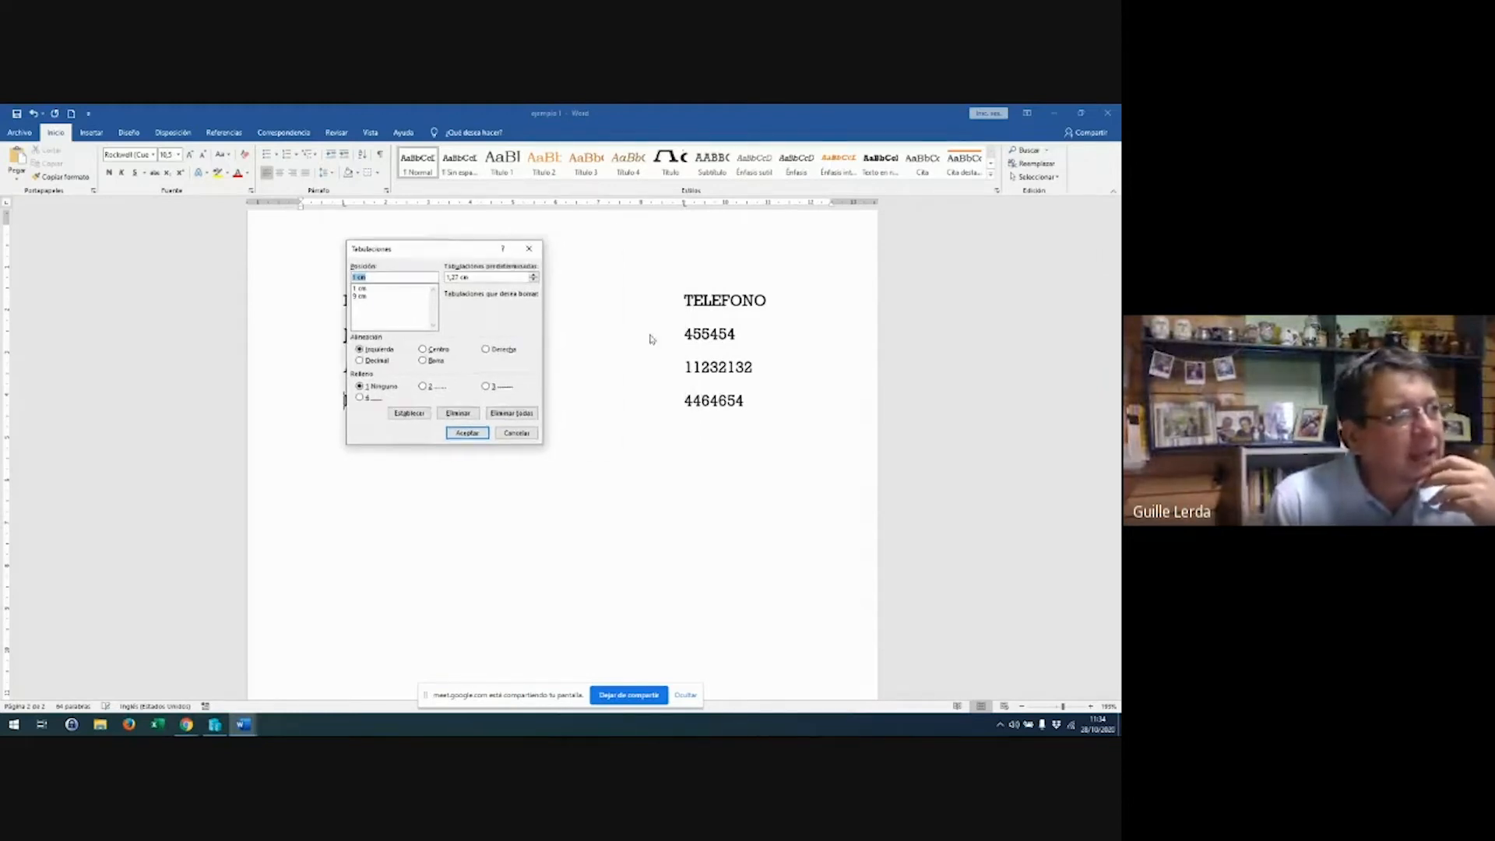
click(360, 297)
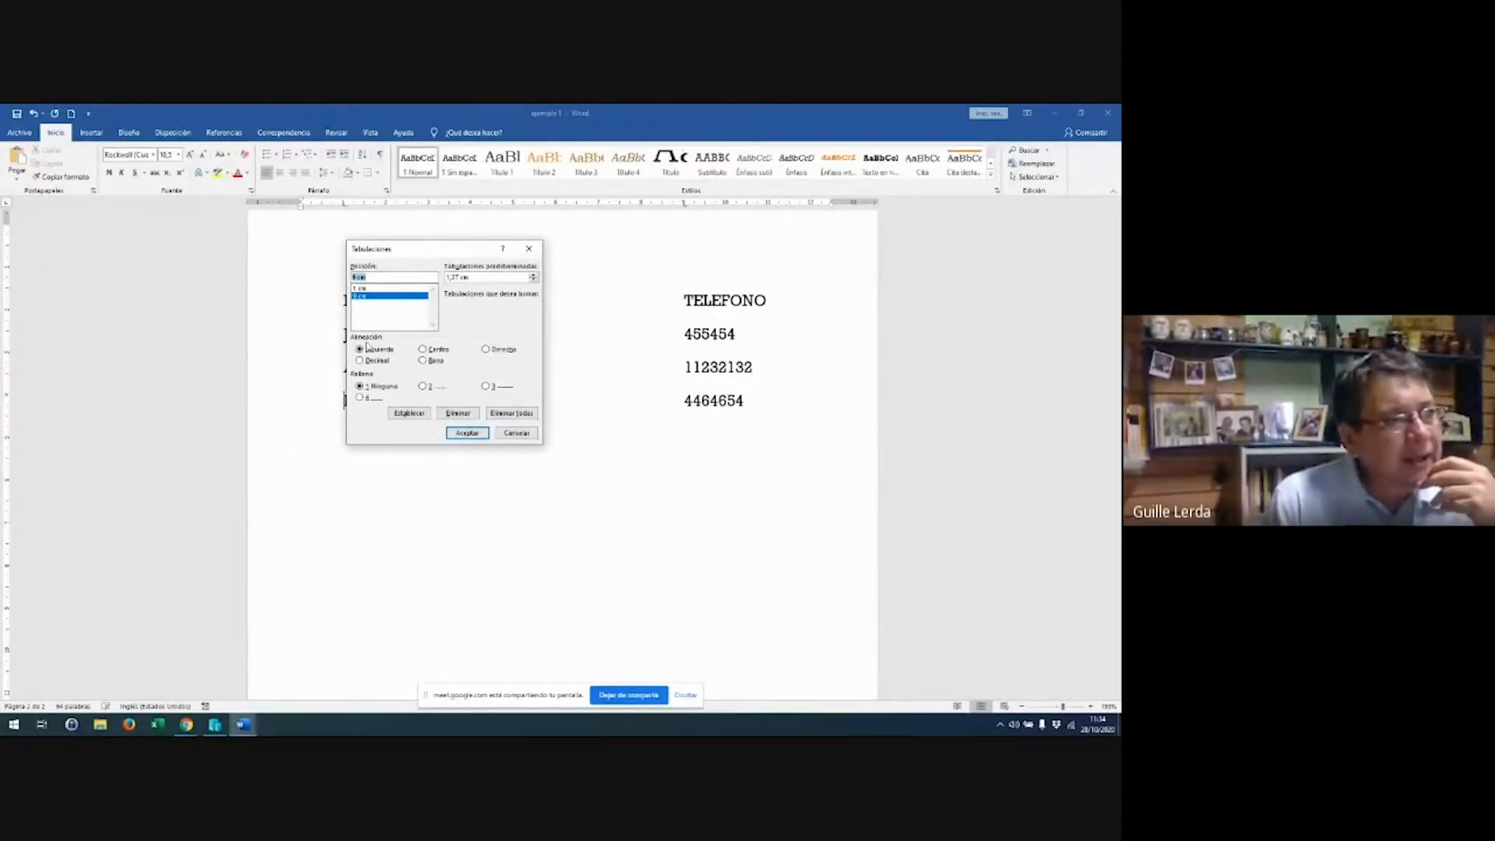
click(506, 351)
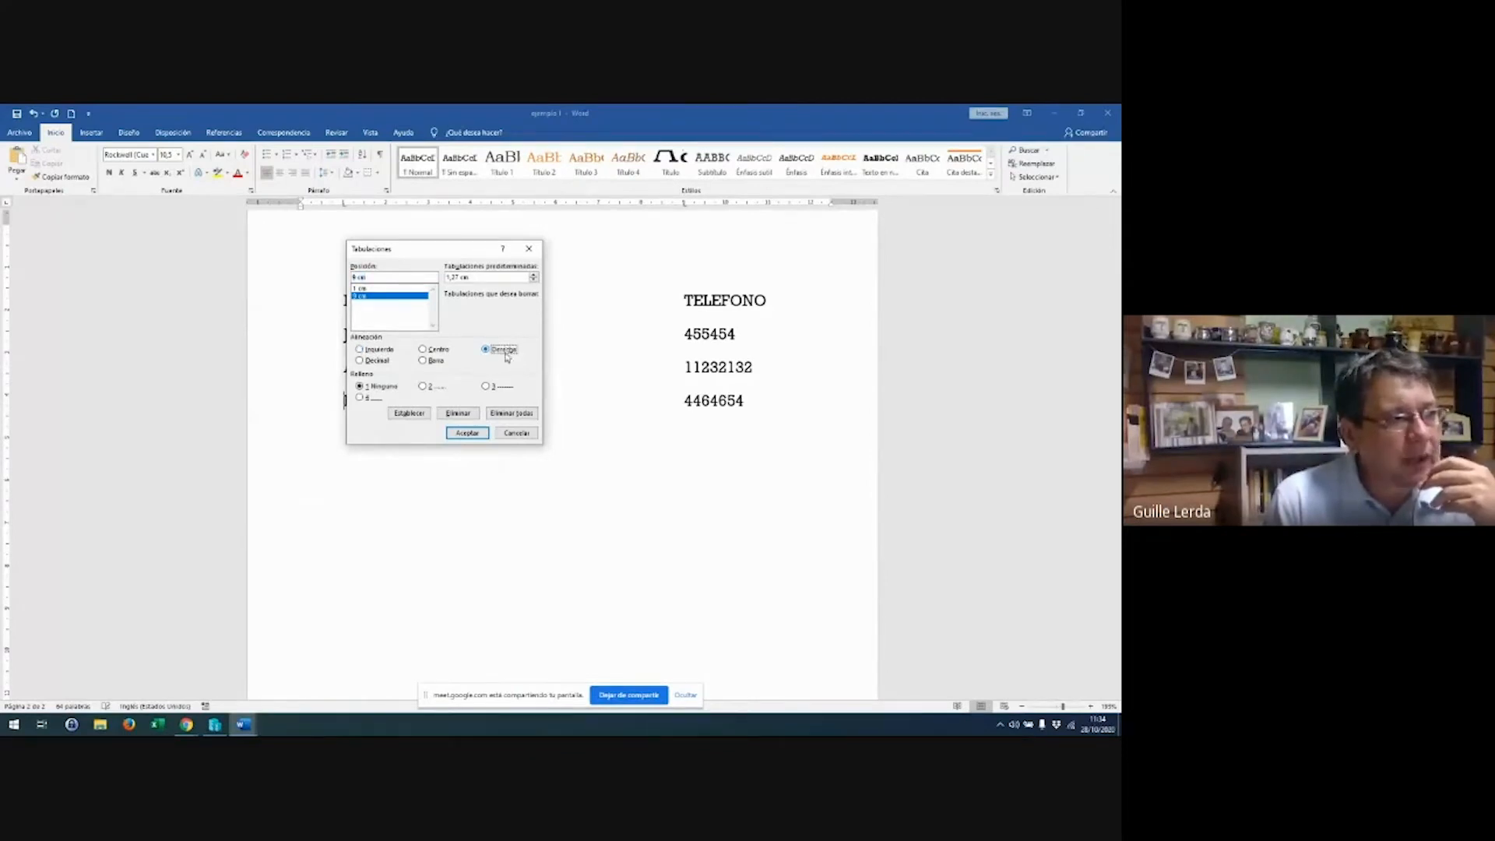
click(468, 433)
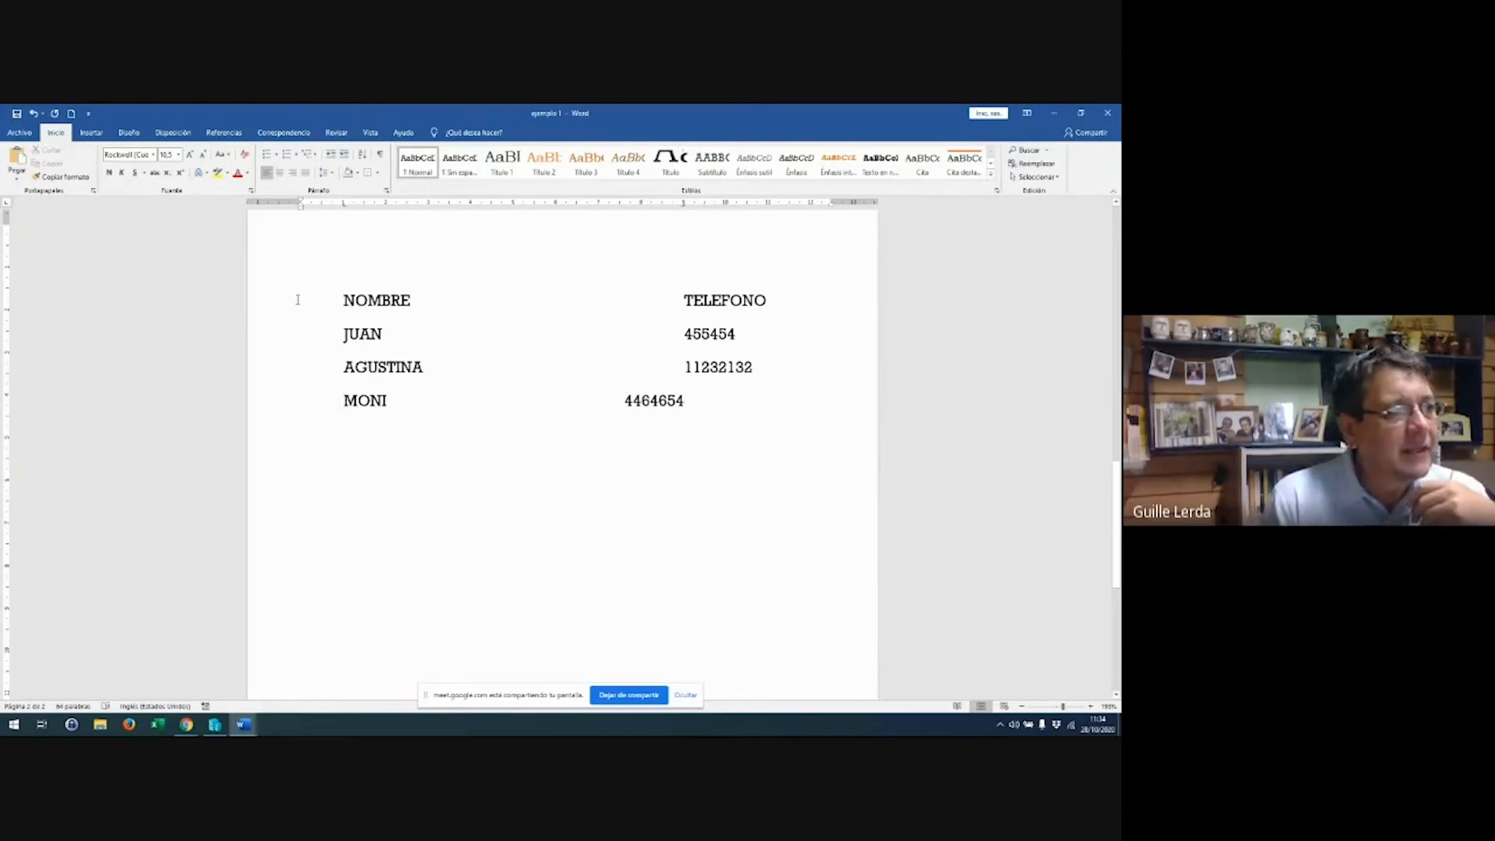
drag(297, 297, 350, 464)
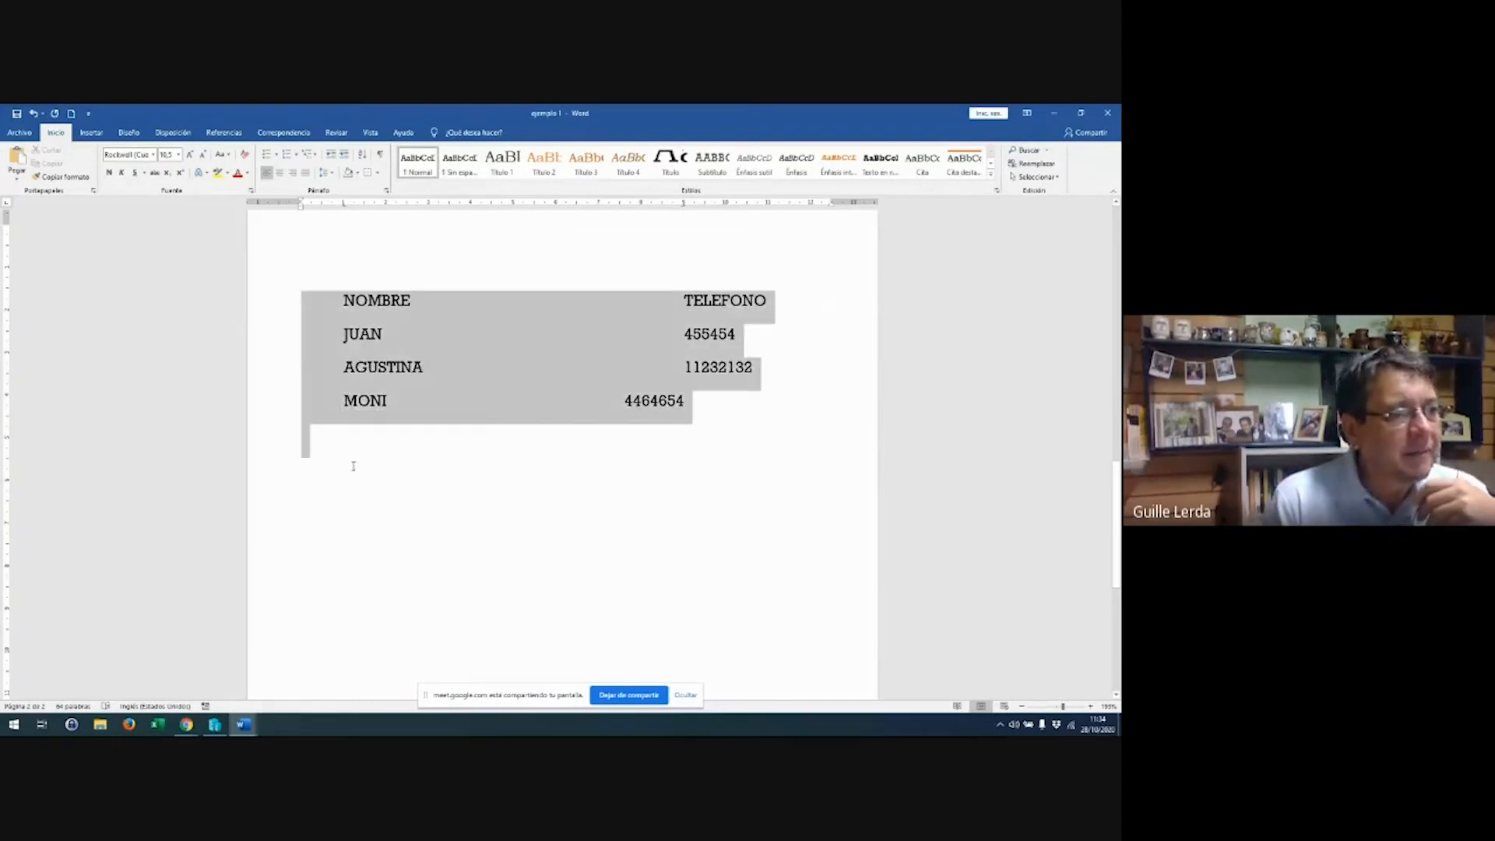
Select the whole list and set its 9 cm tab stop to Derecha alignment
drag(683, 206, 685, 209)
double_click(685, 207)
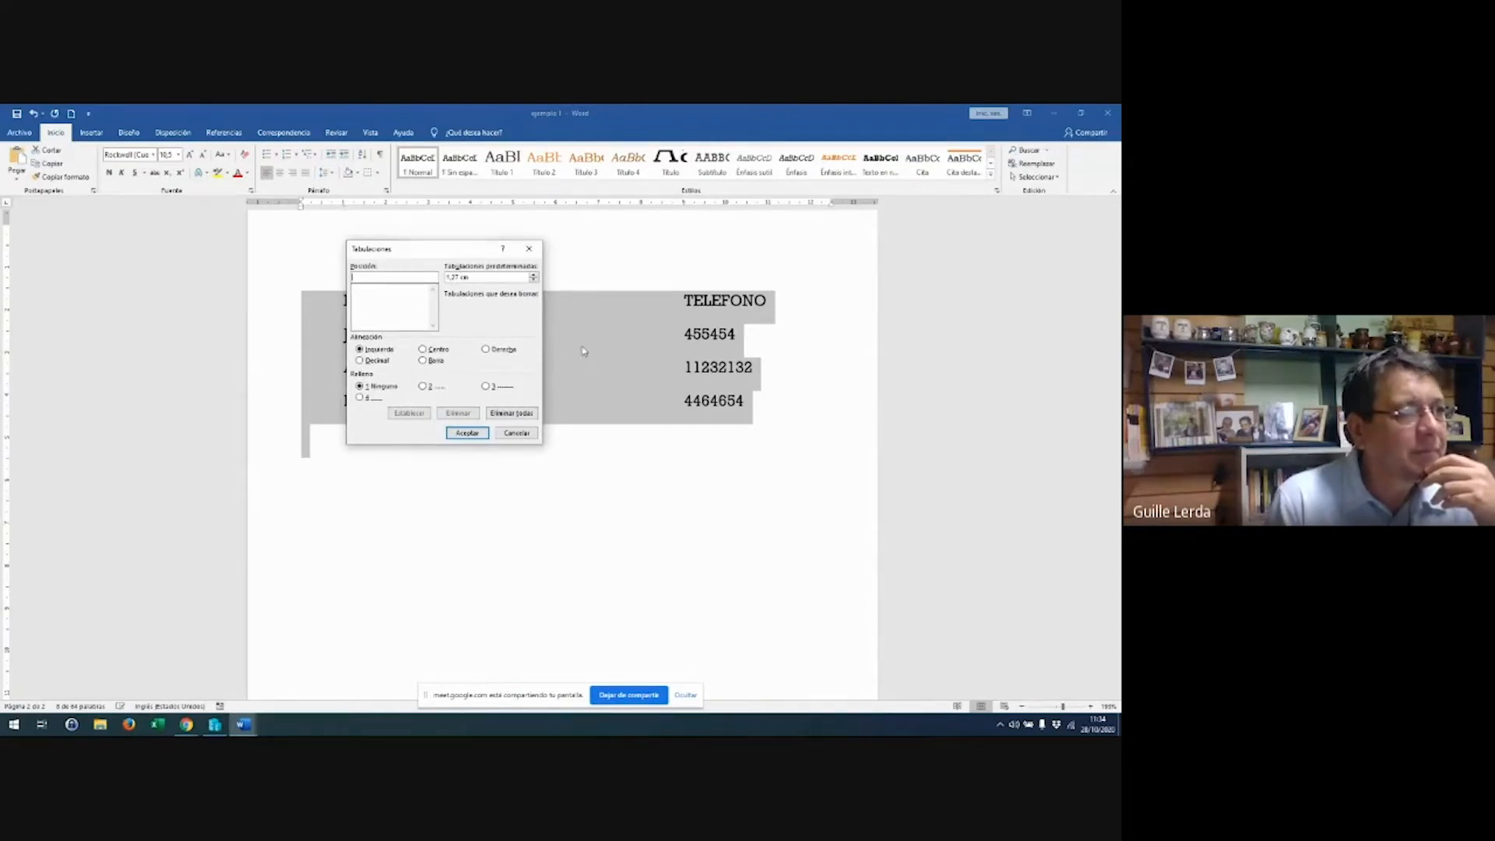
click(518, 434)
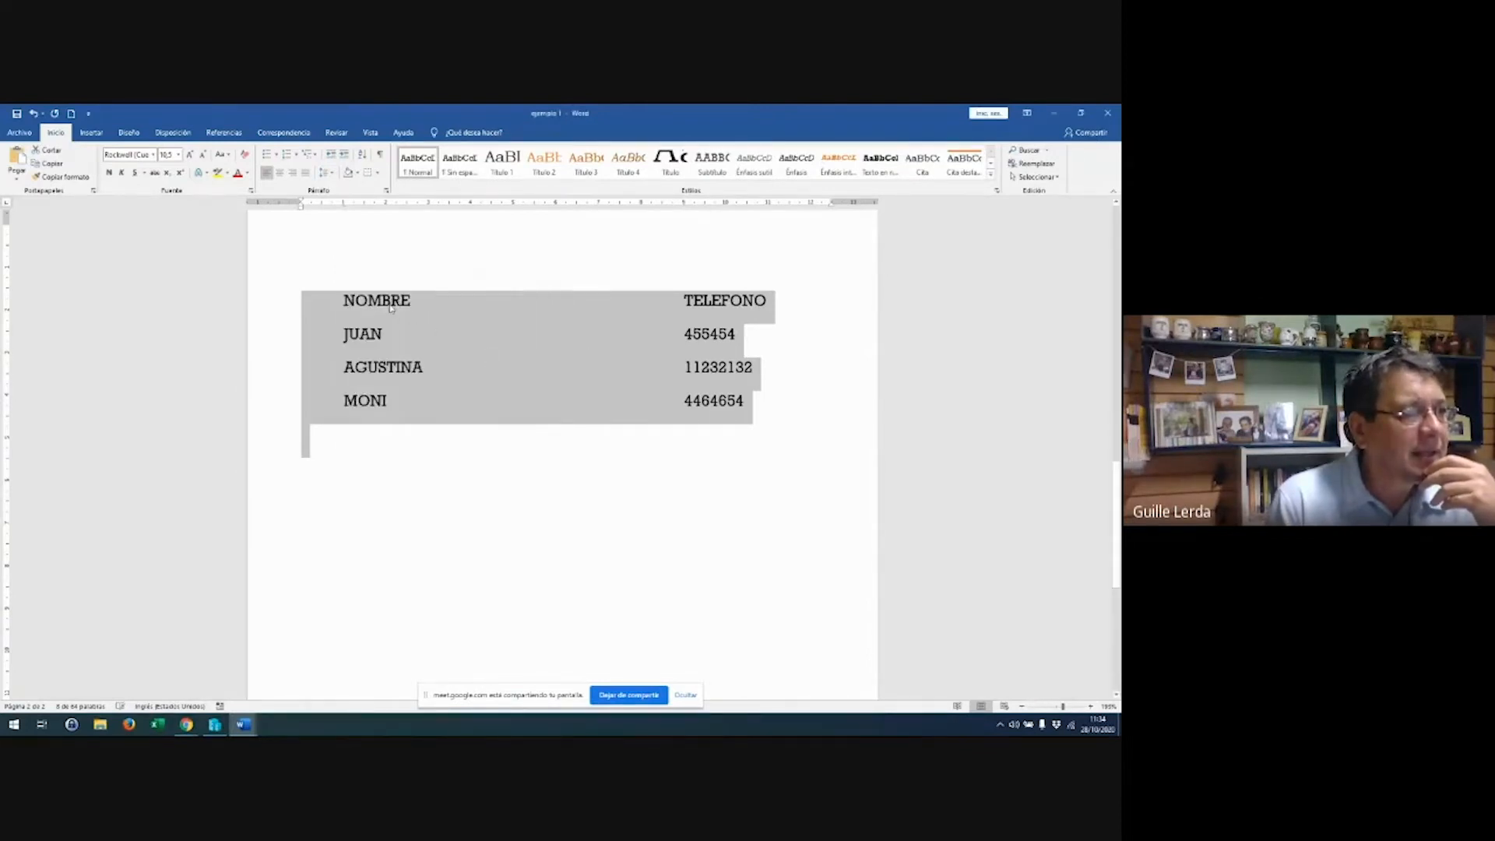
drag(344, 300, 770, 409)
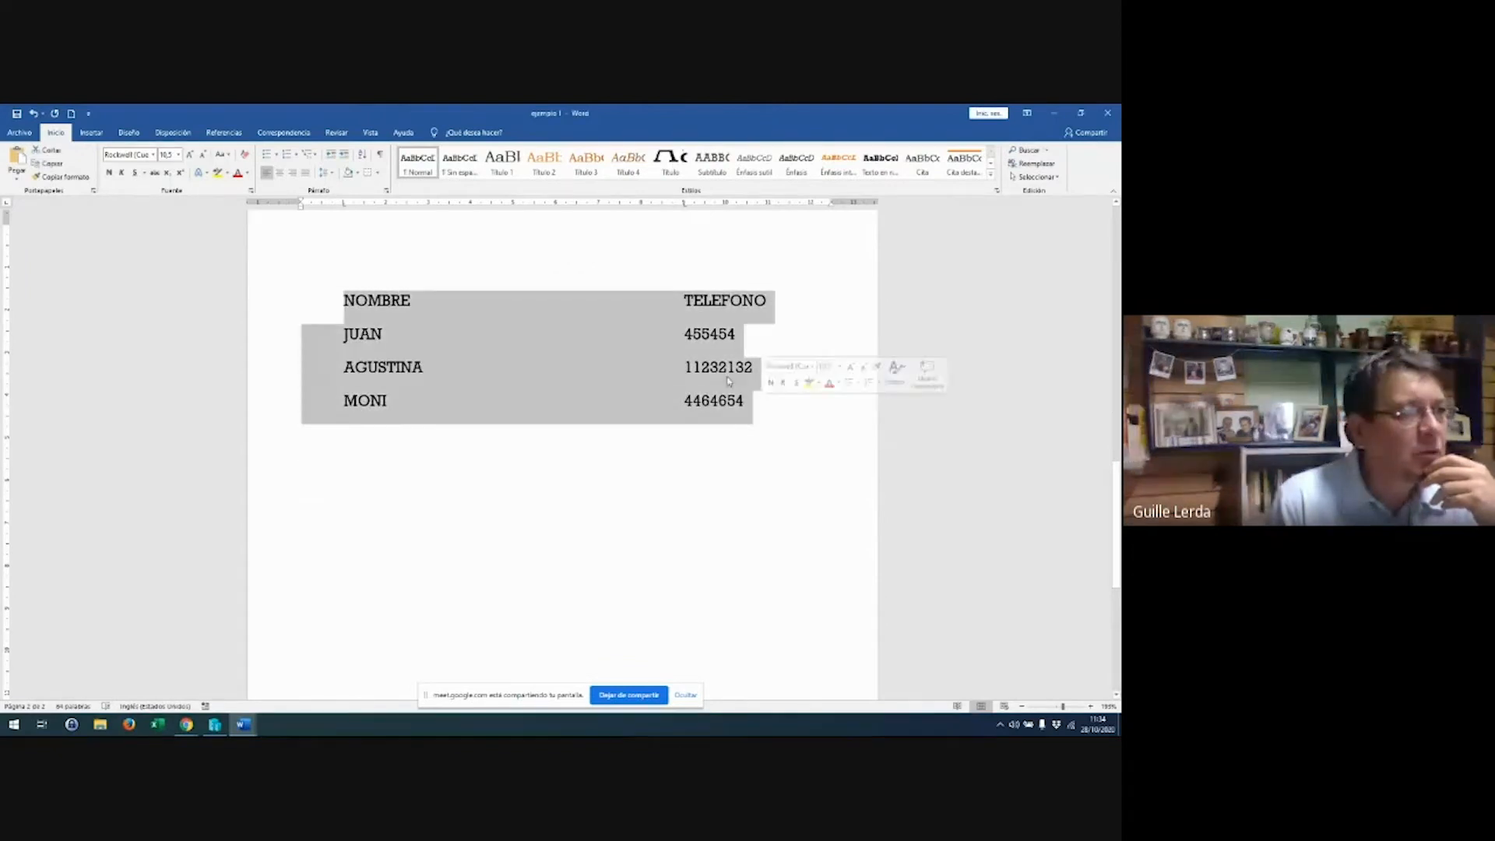
double_click(684, 204)
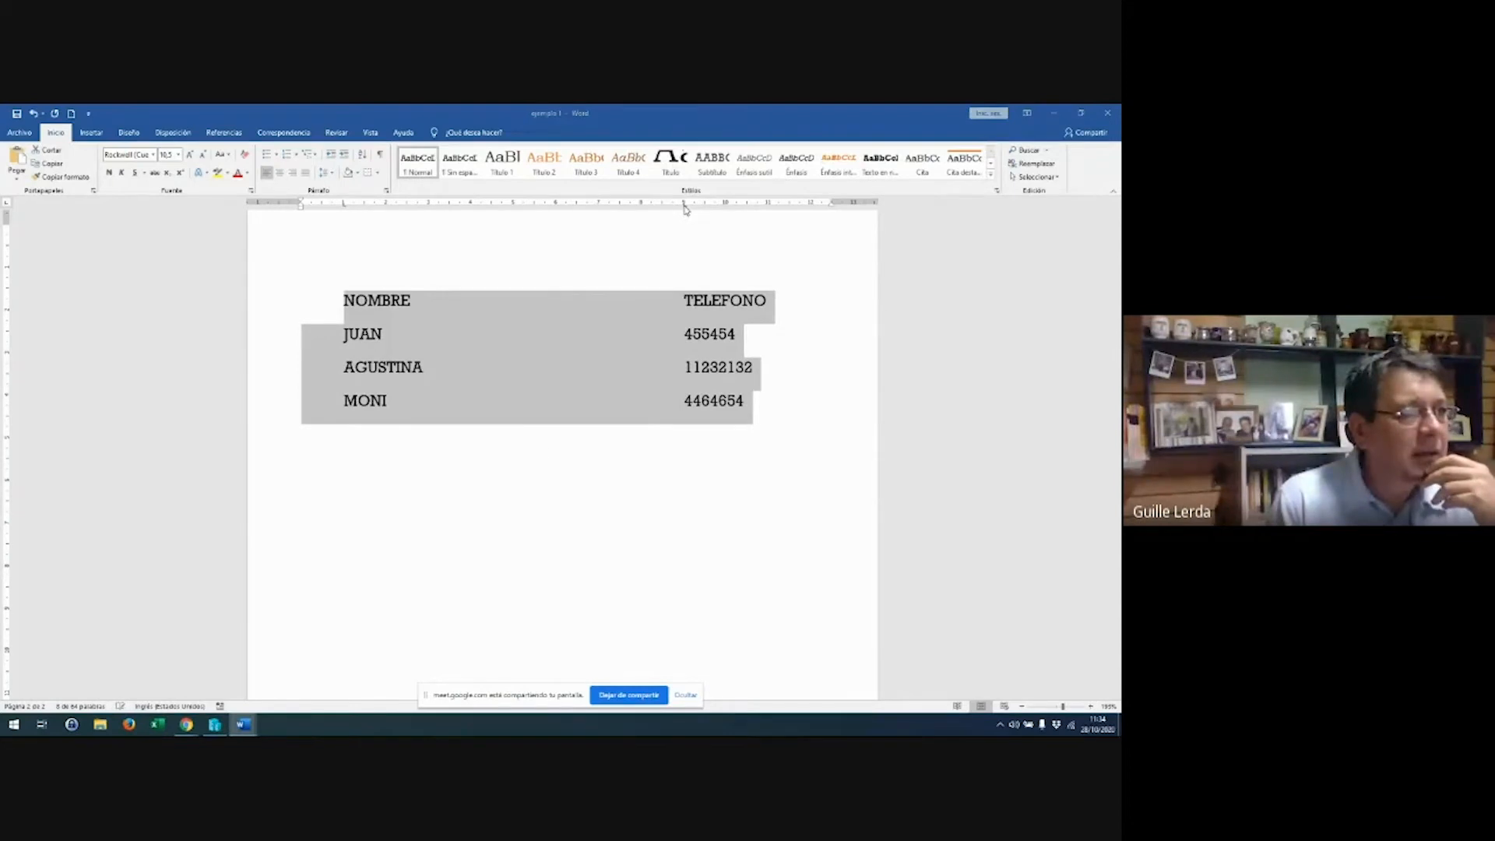
click(368, 296)
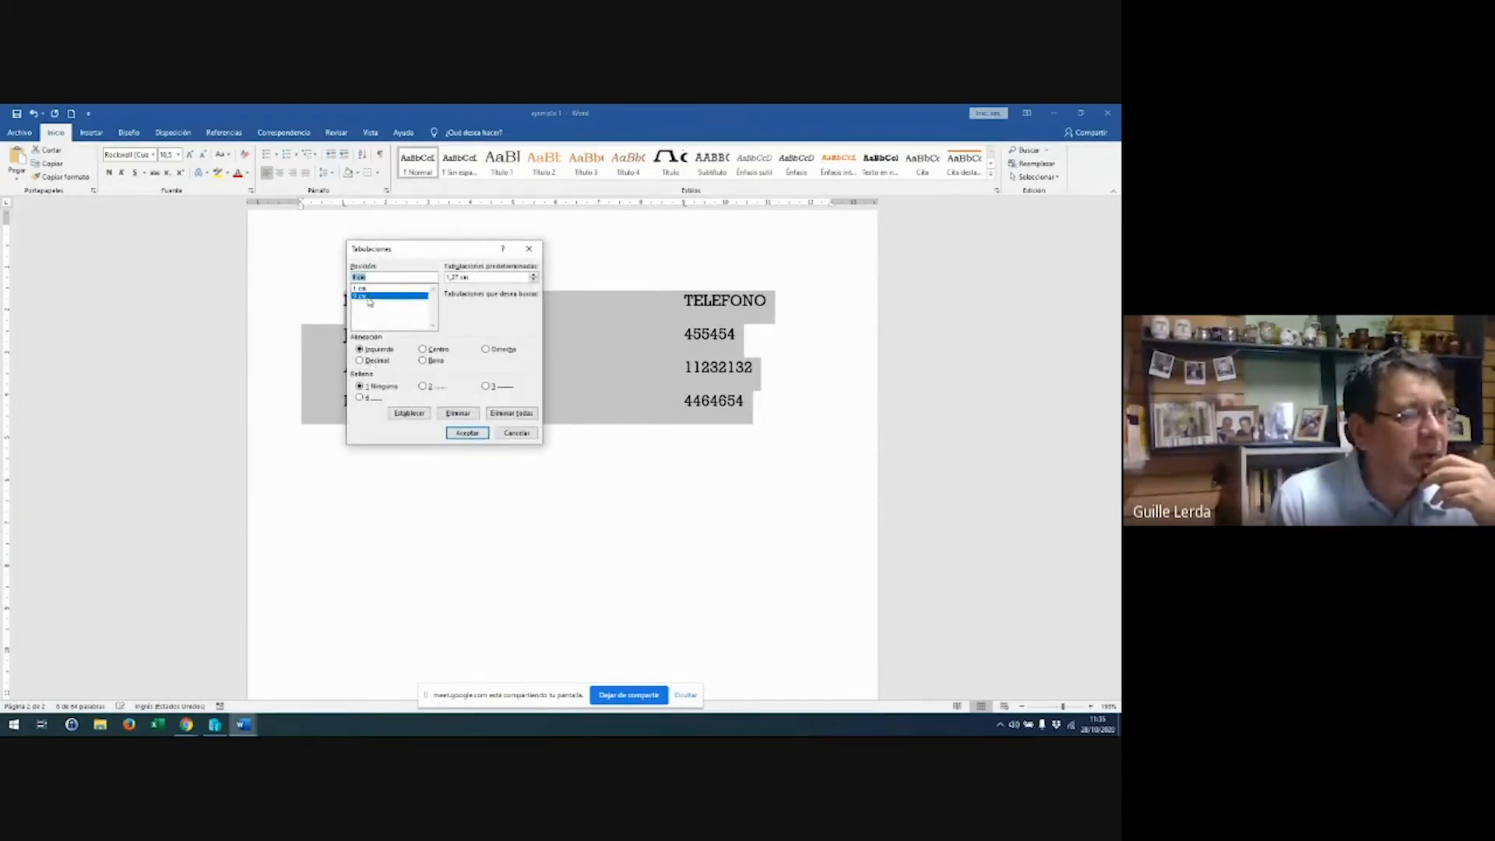
click(486, 349)
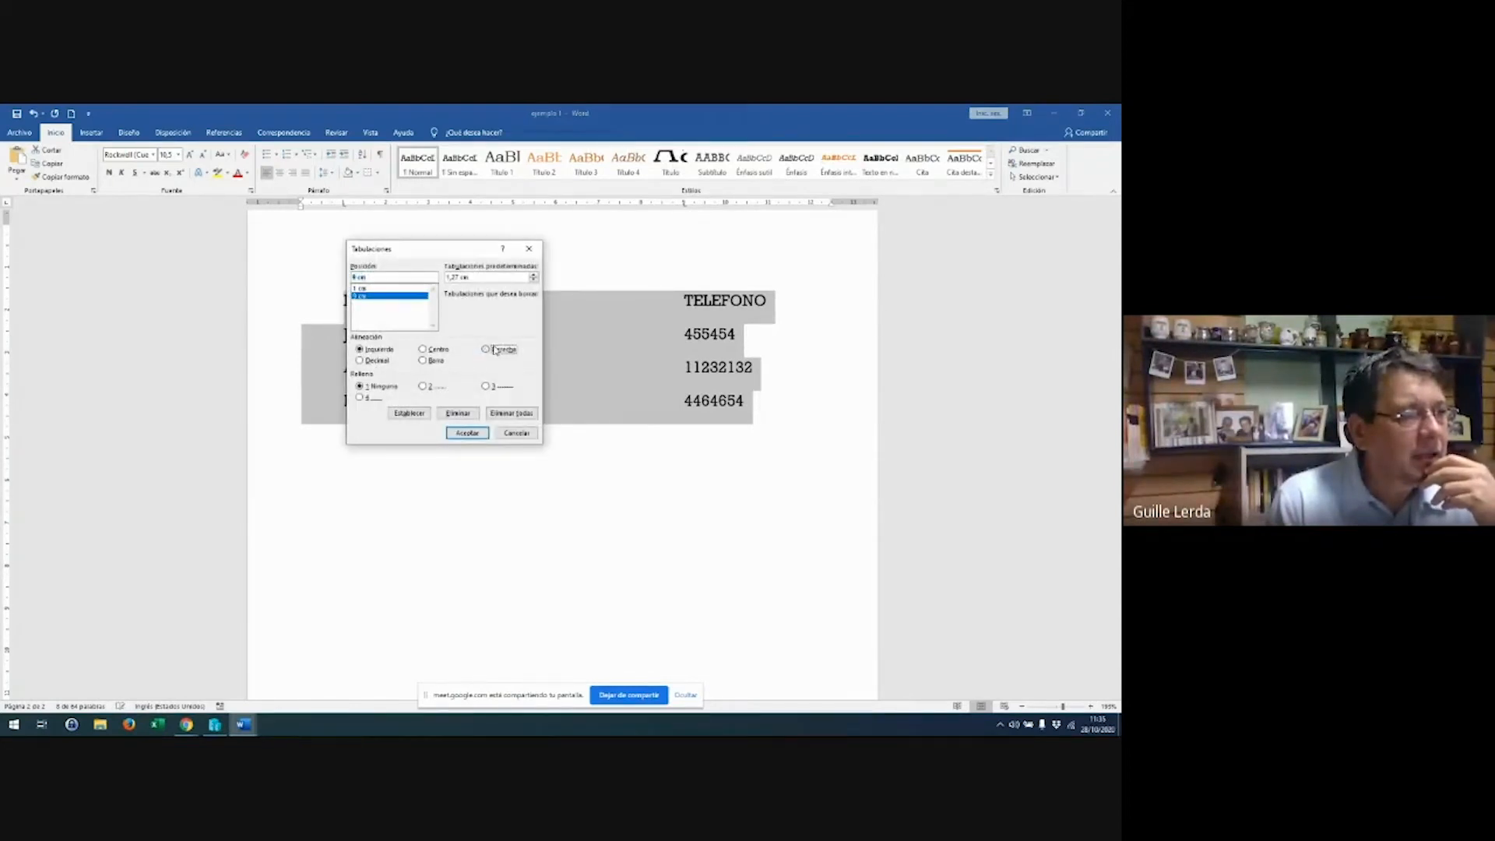
click(467, 434)
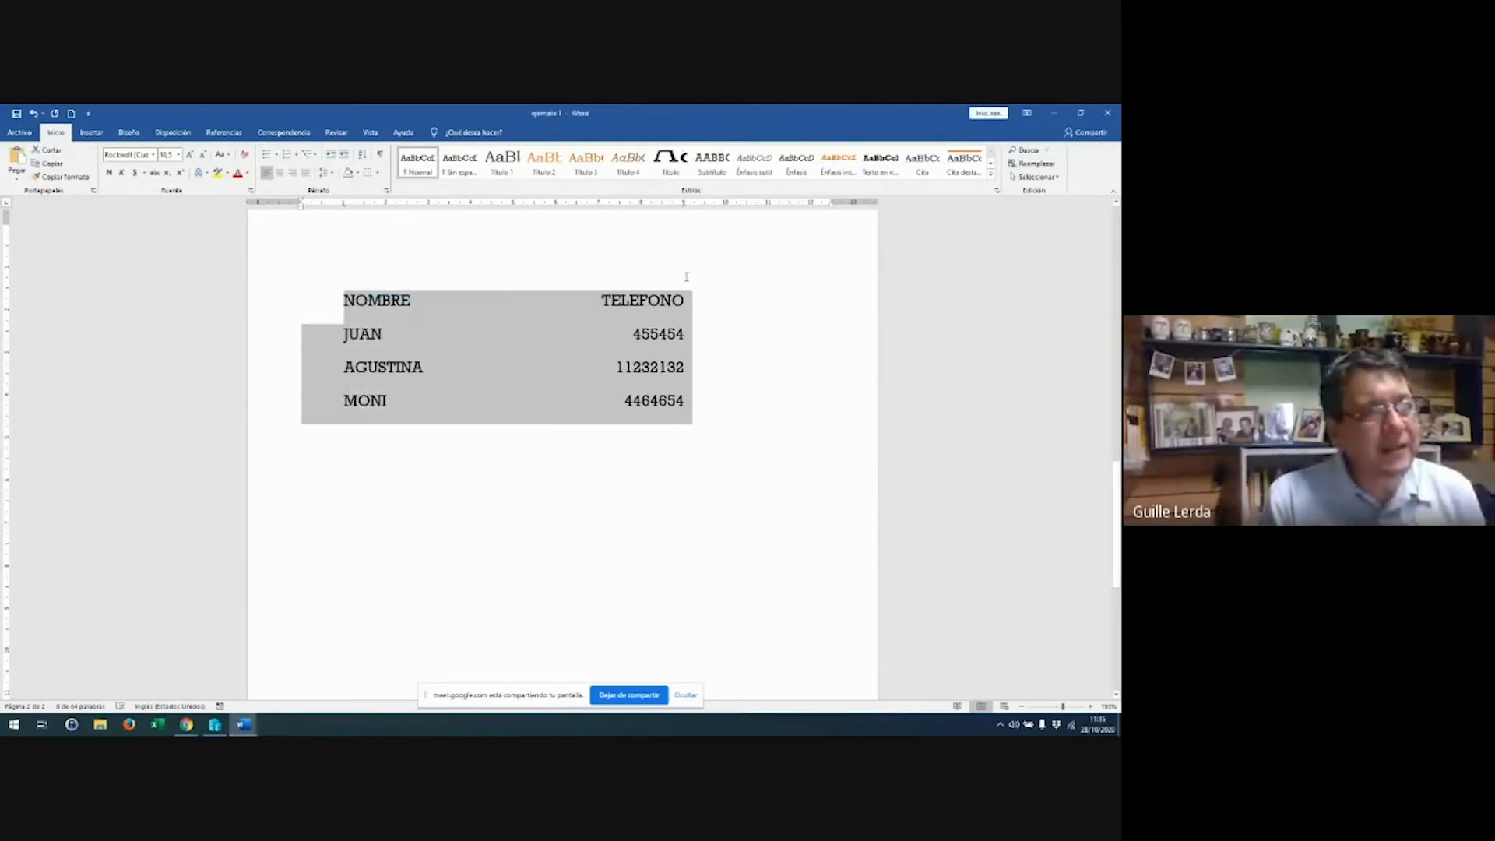
click(662, 299)
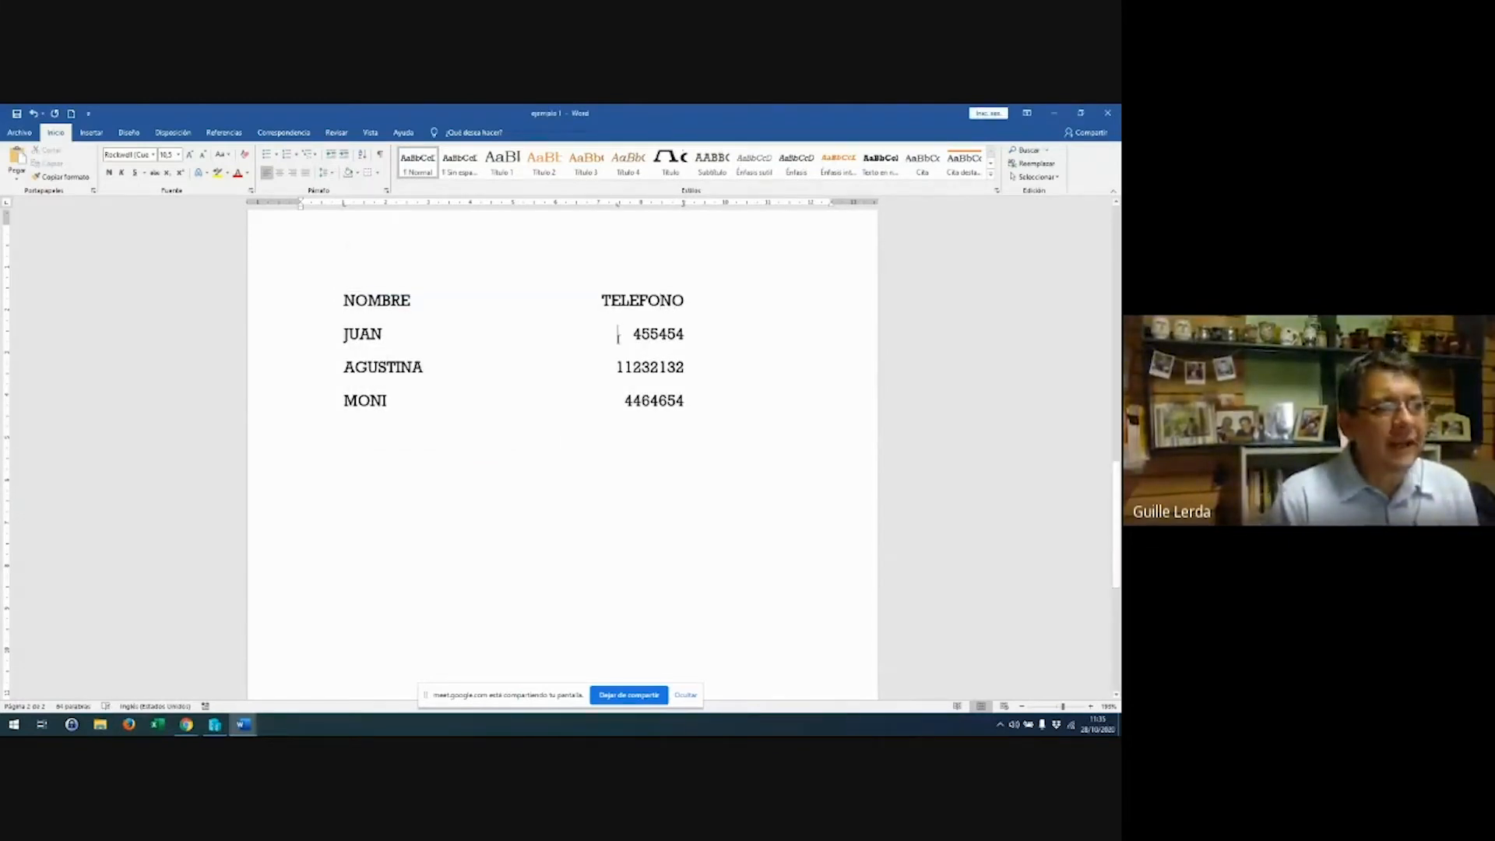
triple_click(618, 335)
key(ctrl+z)
key(ctrl+z)
key(ctrl+z)
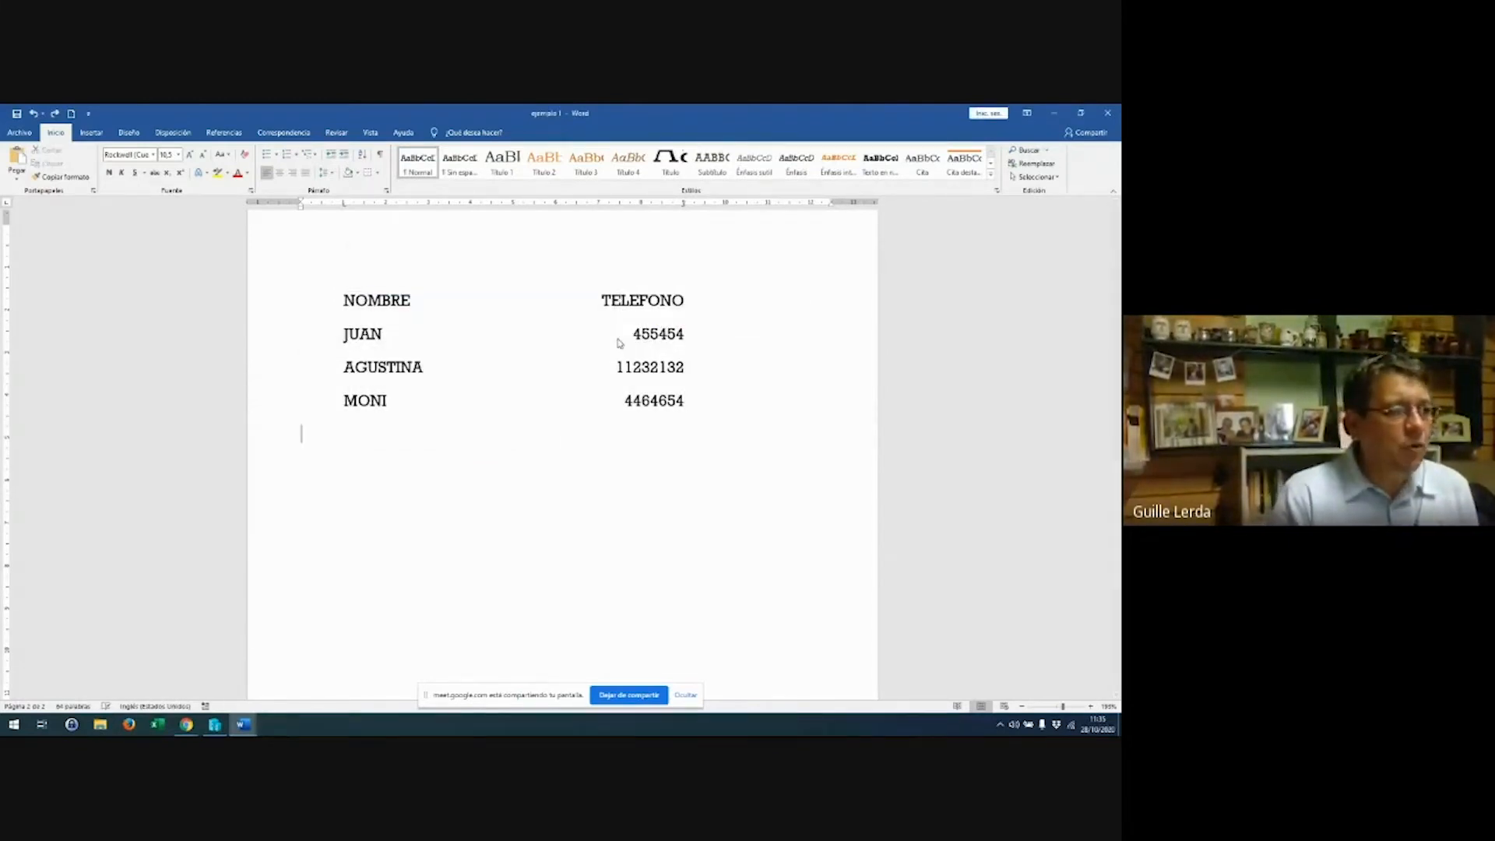
key(Tab)
text(PEDRO)
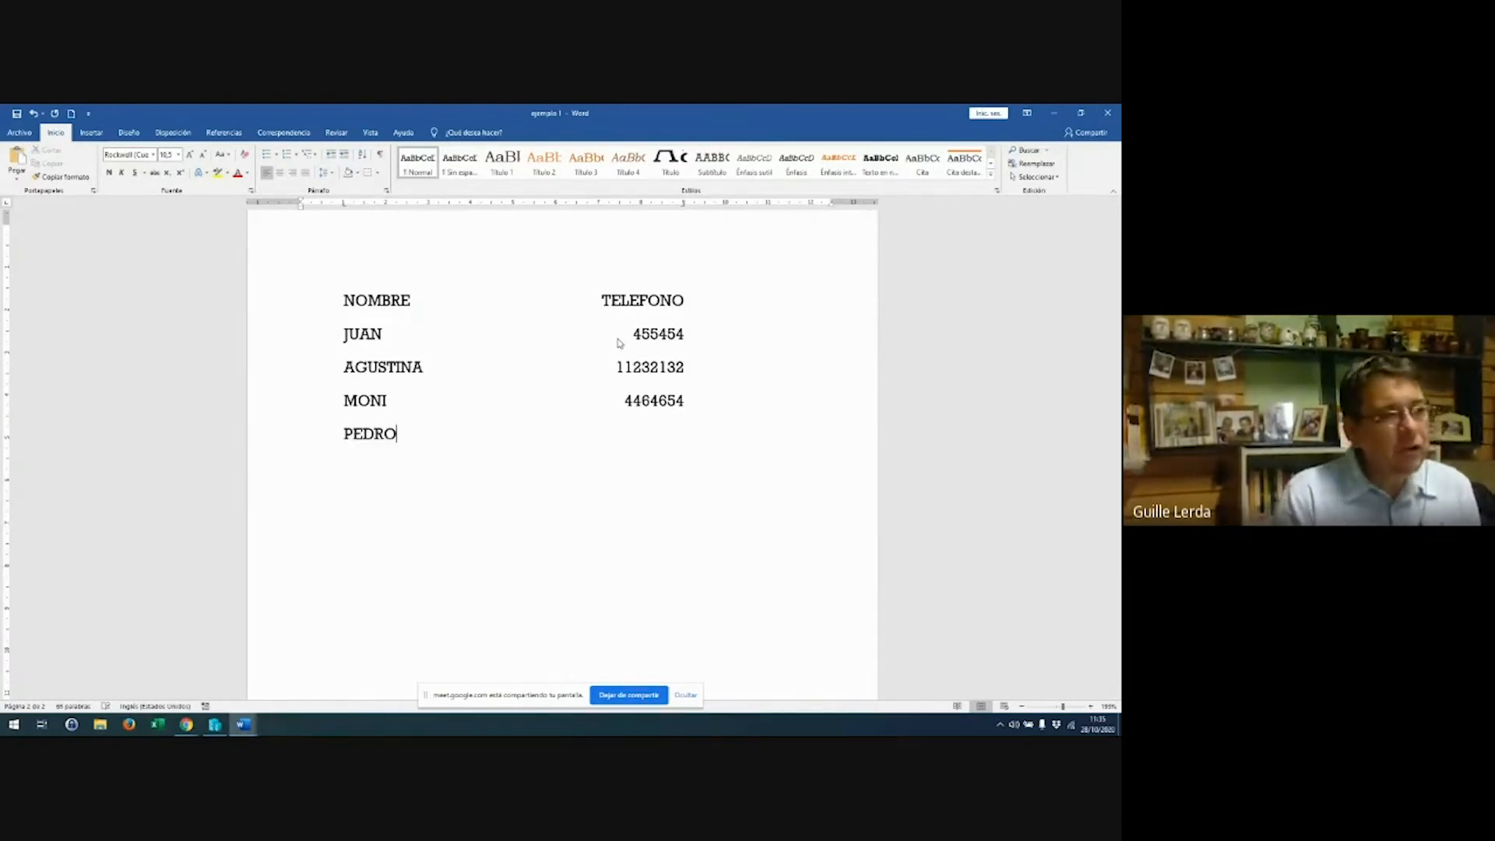
key(Tab)
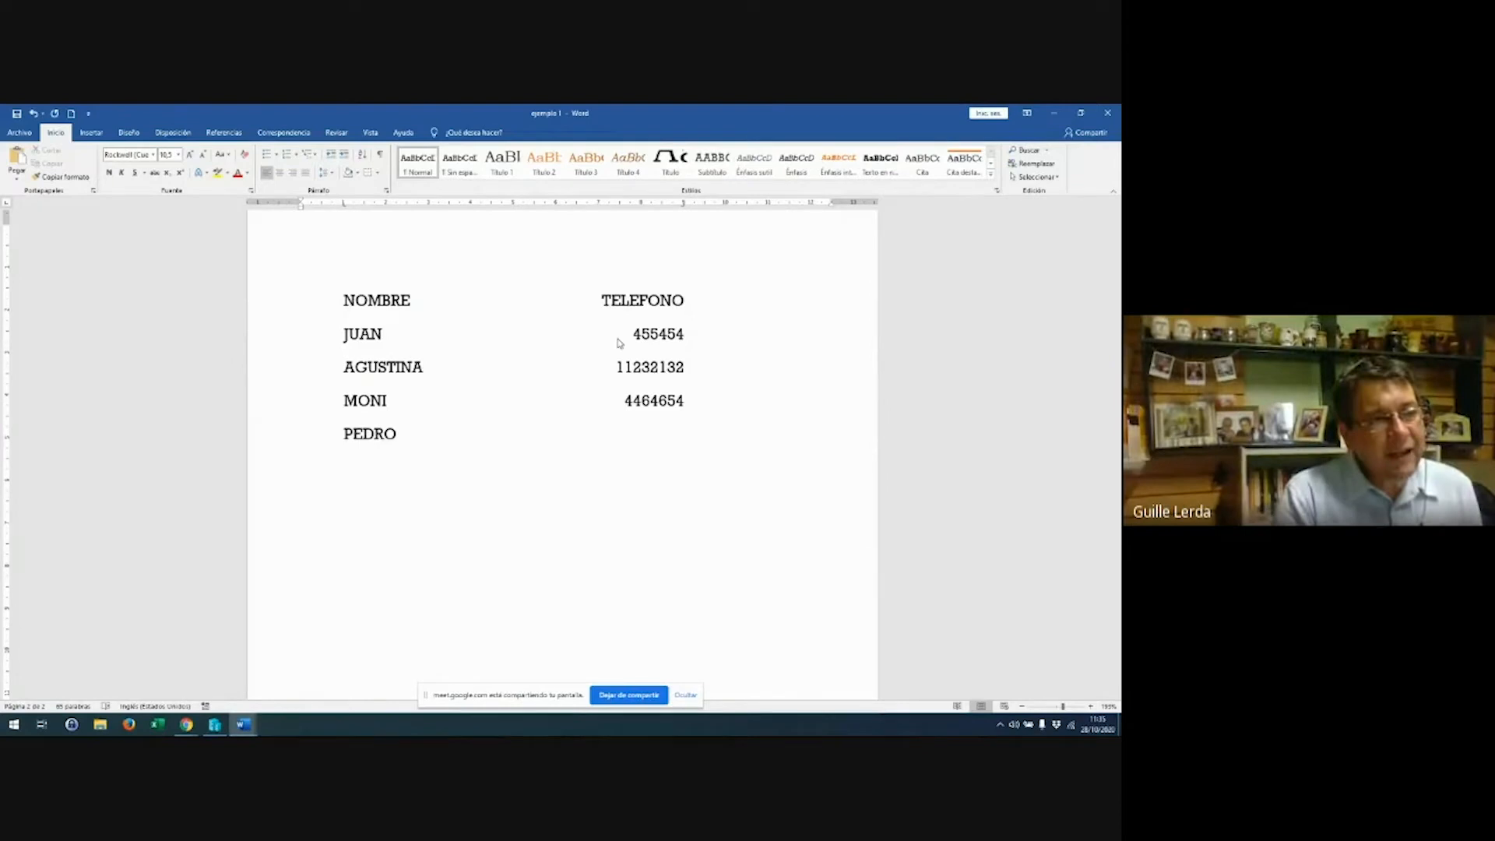
text(445546565456456)
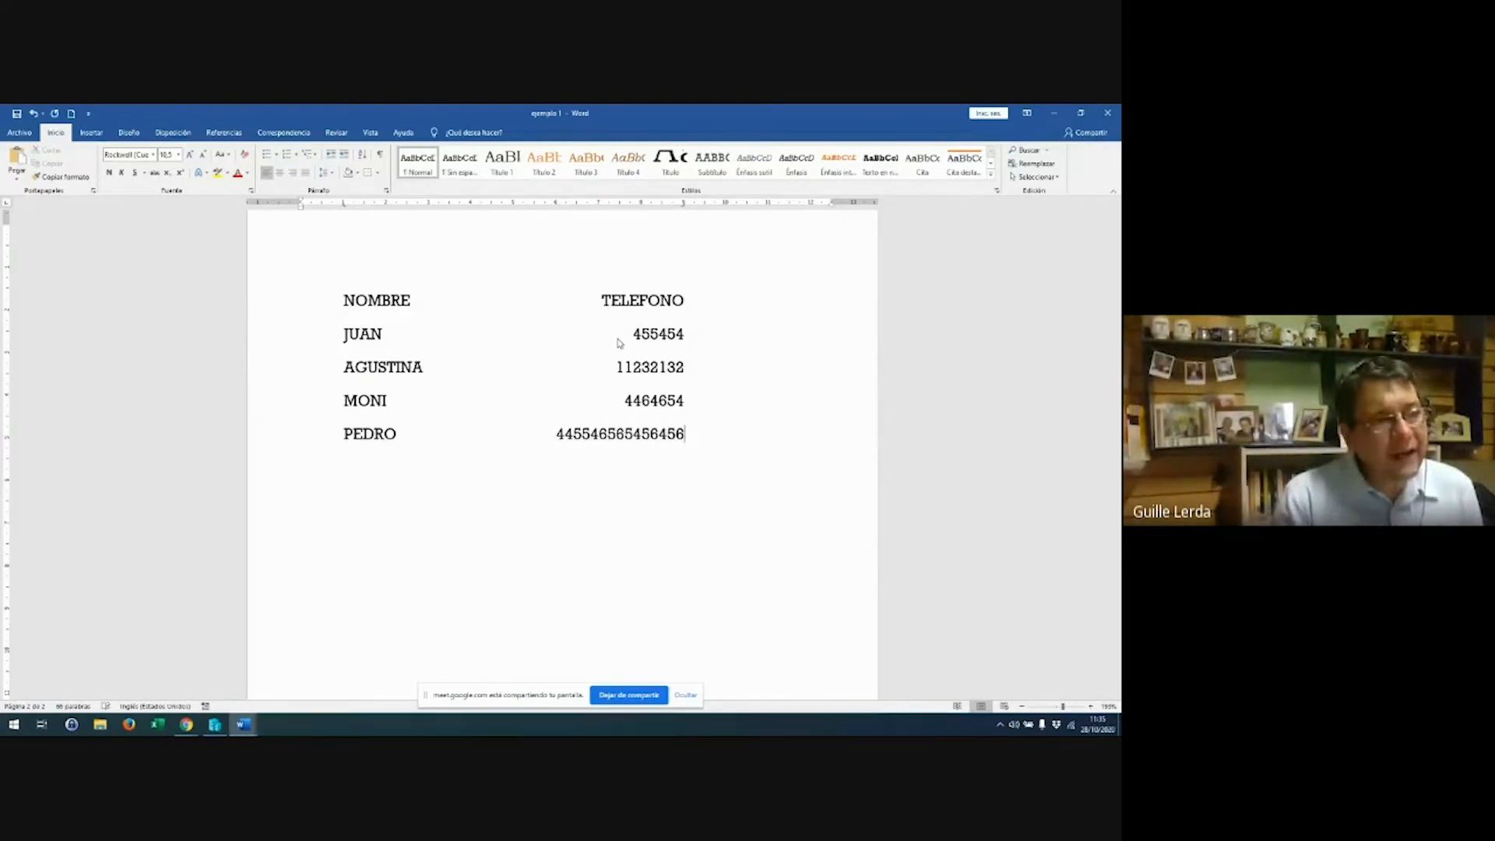
key(BackSpace)
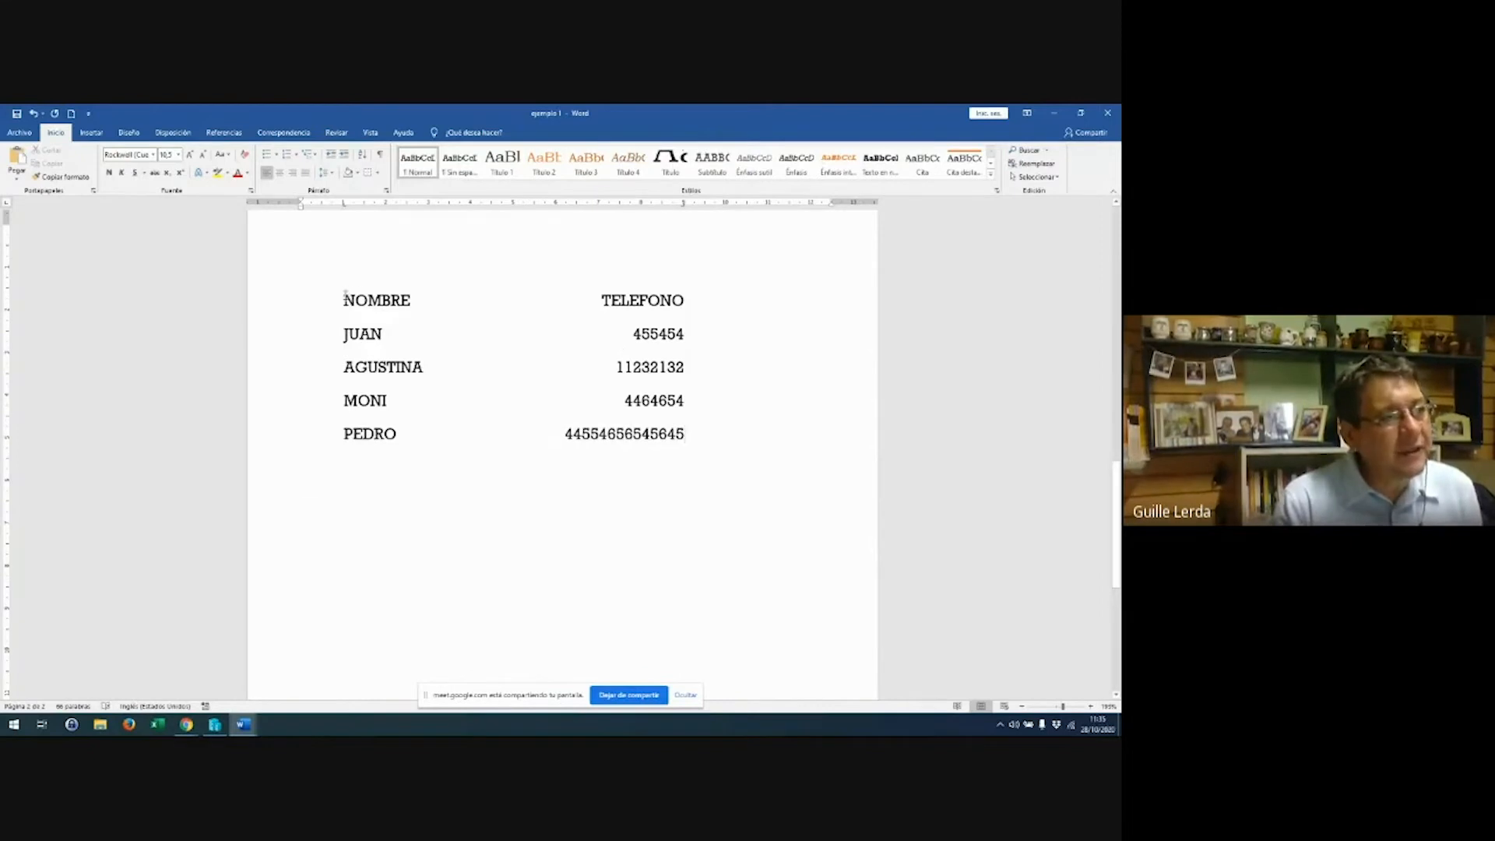
drag(345, 295, 795, 432)
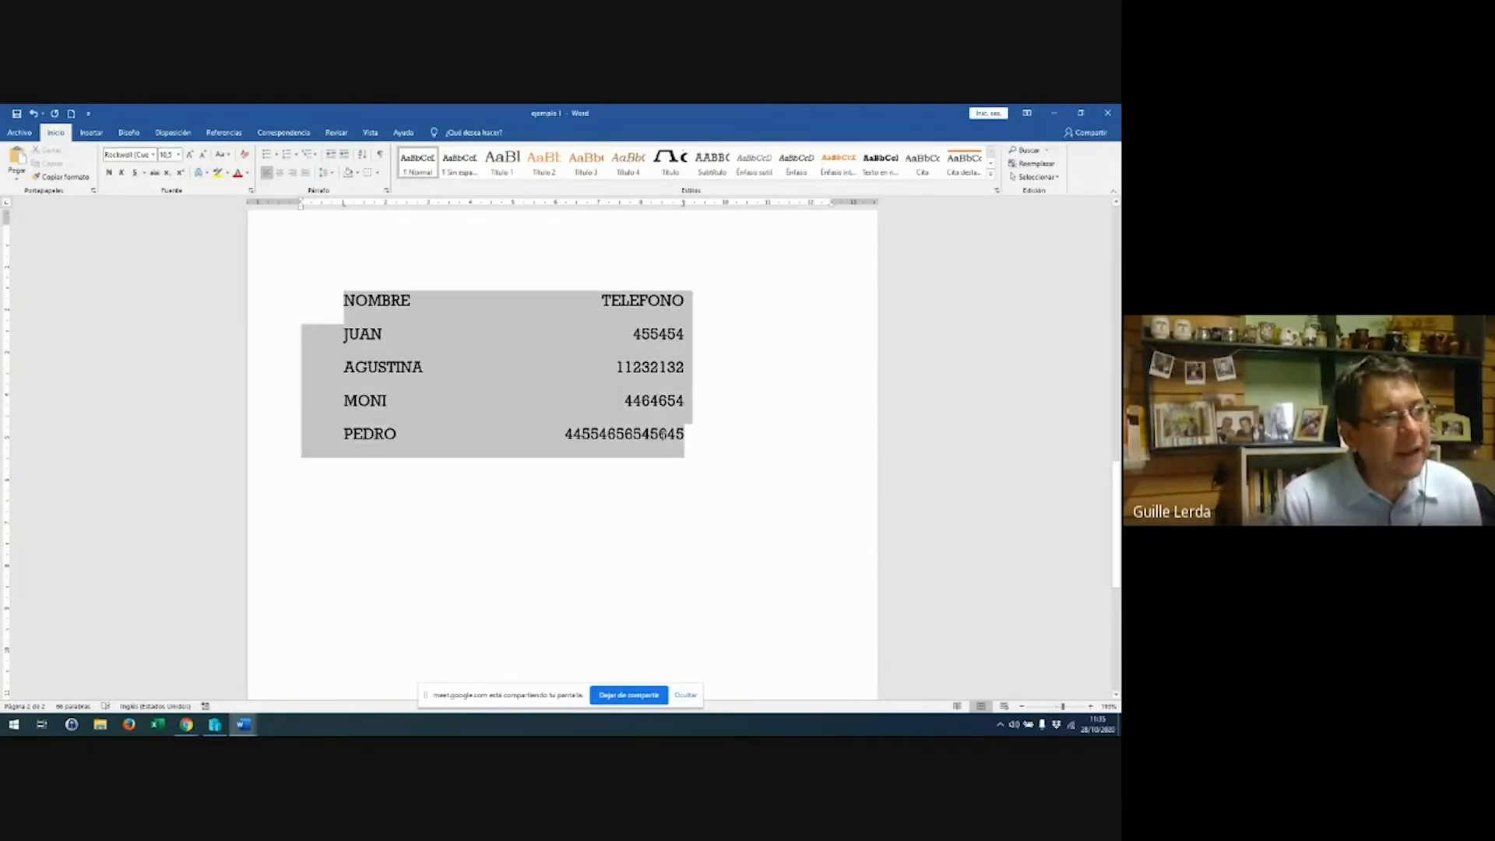
double_click(683, 205)
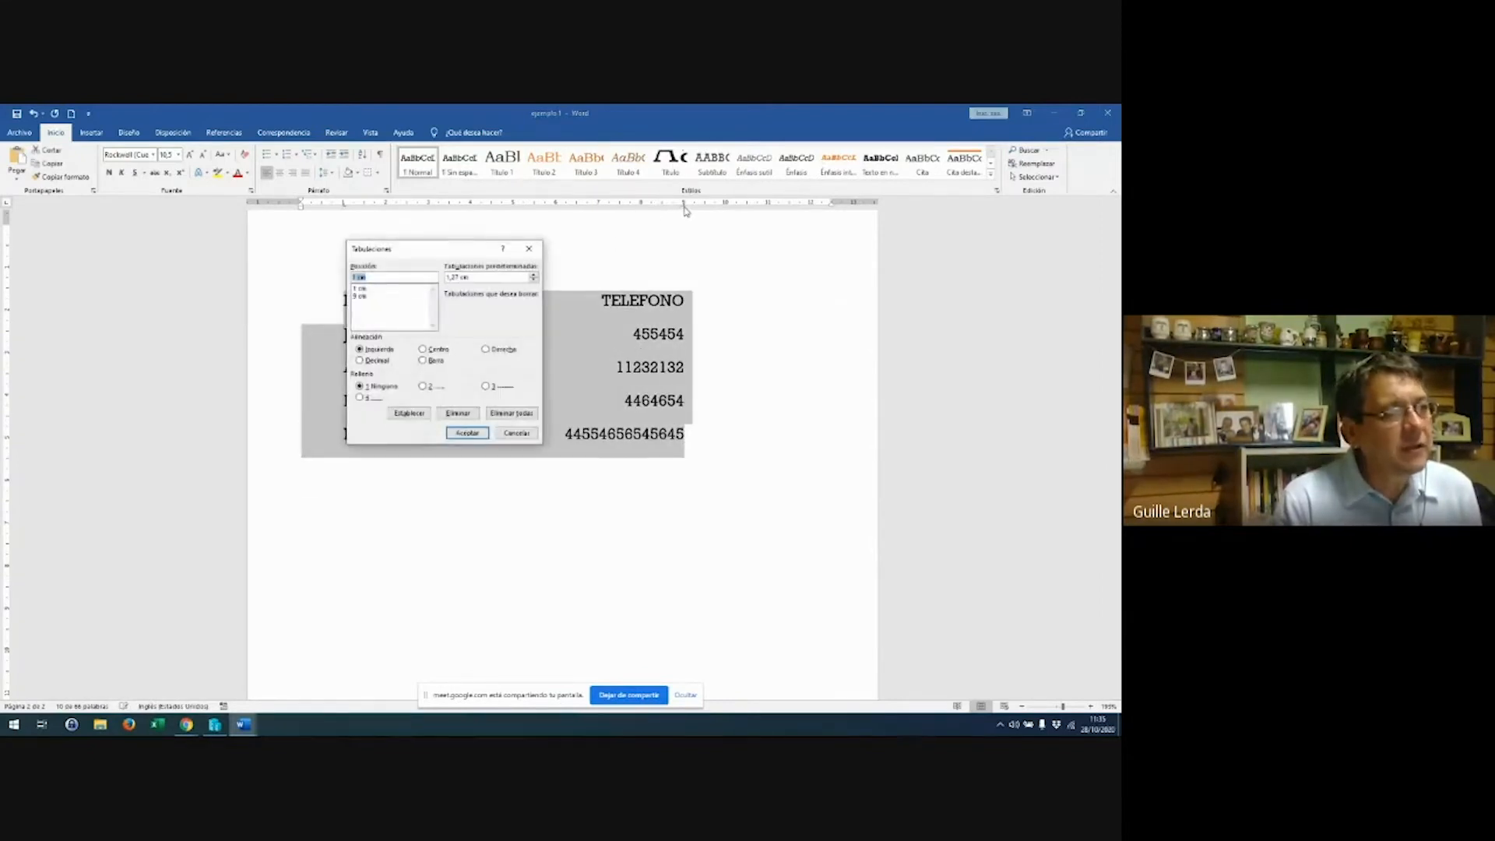
Switch the list's 9 cm tab stop back to Izquierda alignment
double_click(372, 297)
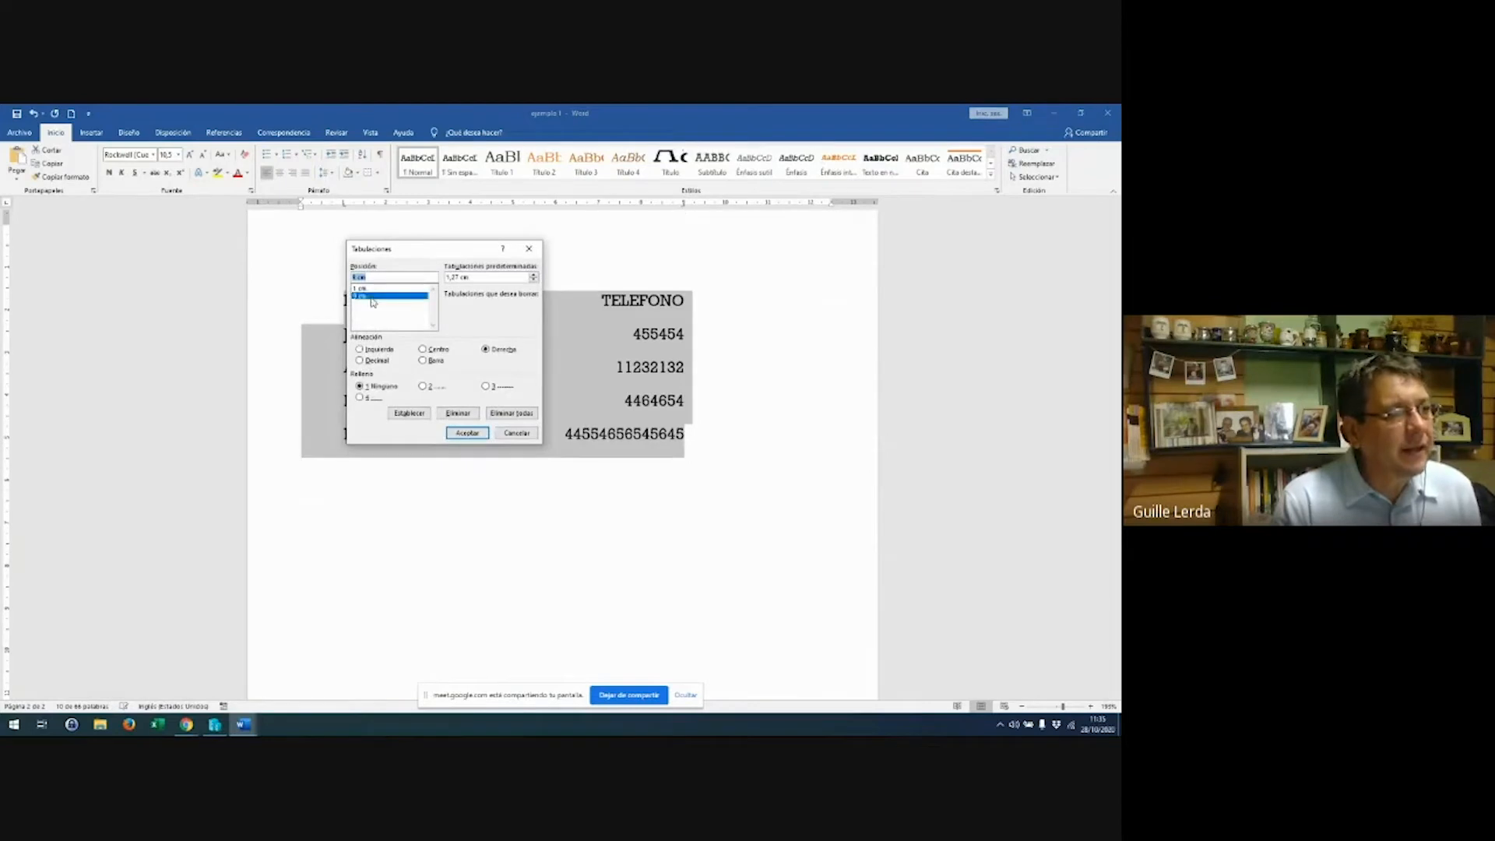
double_click(684, 203)
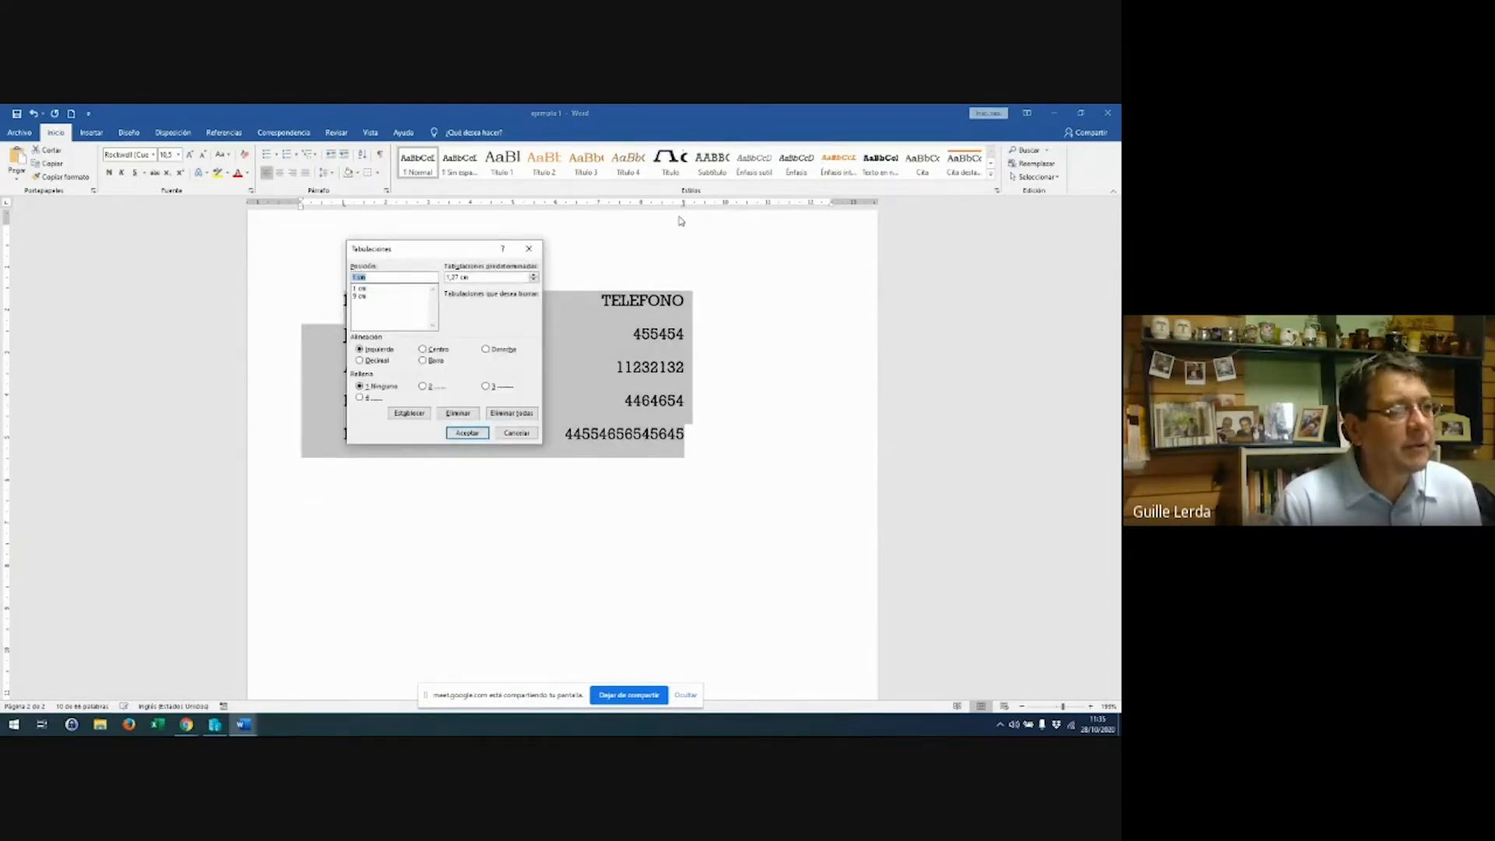
click(377, 297)
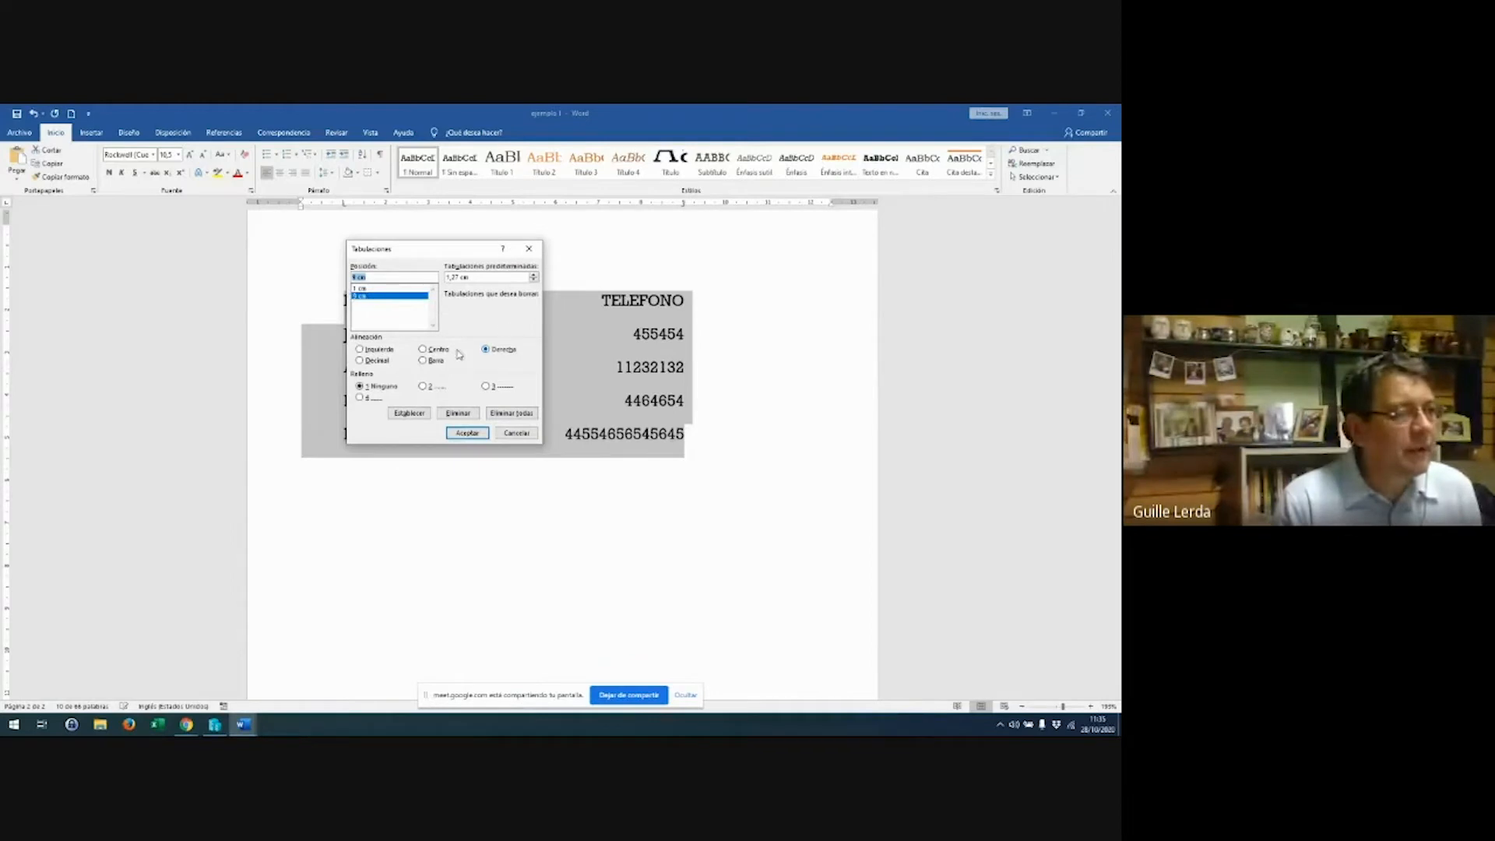
click(380, 350)
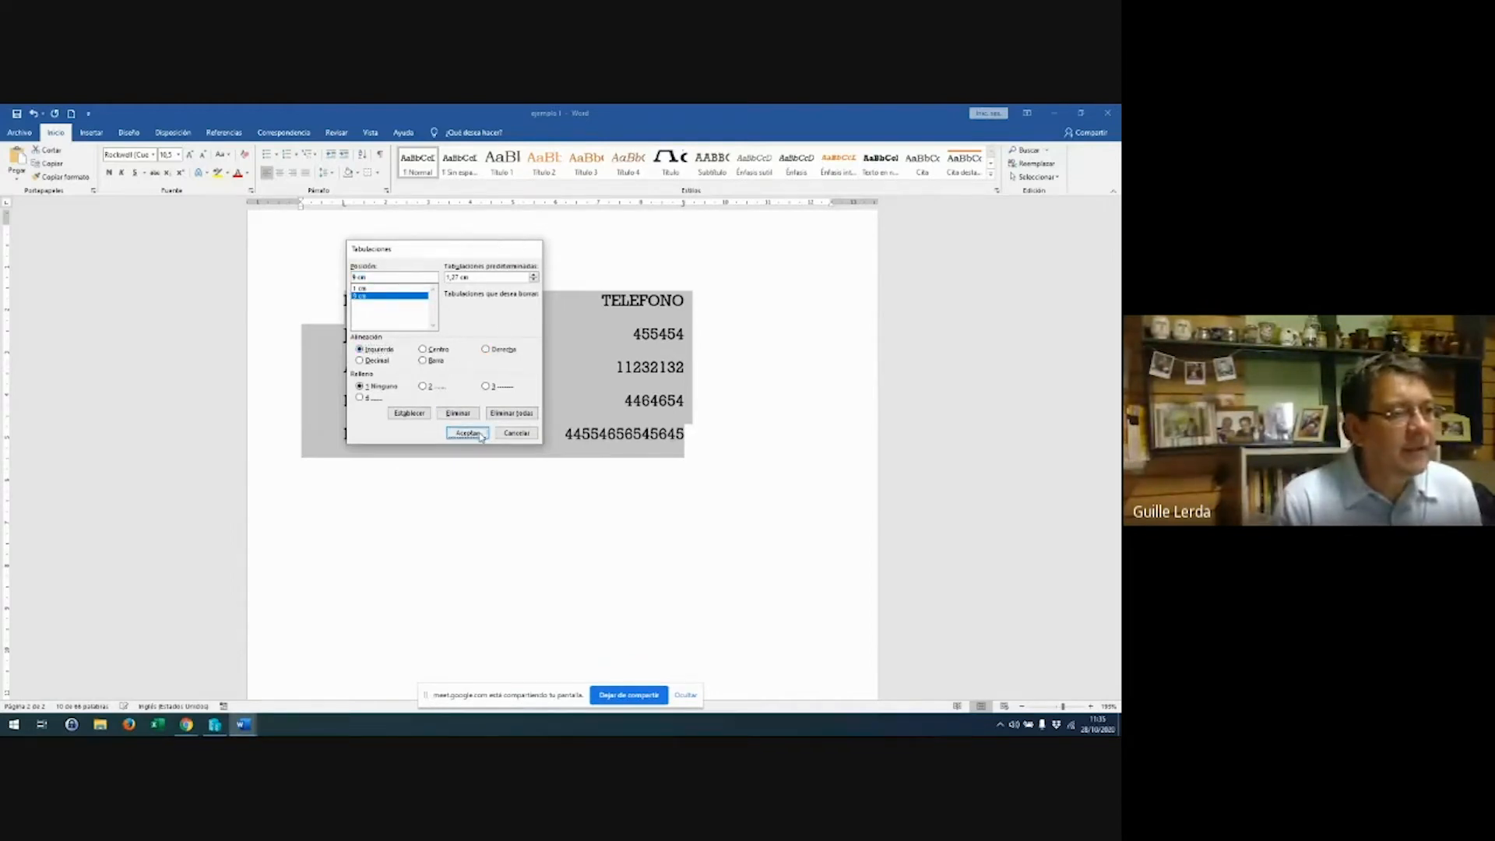
click(467, 433)
click(767, 440)
double_click(736, 440)
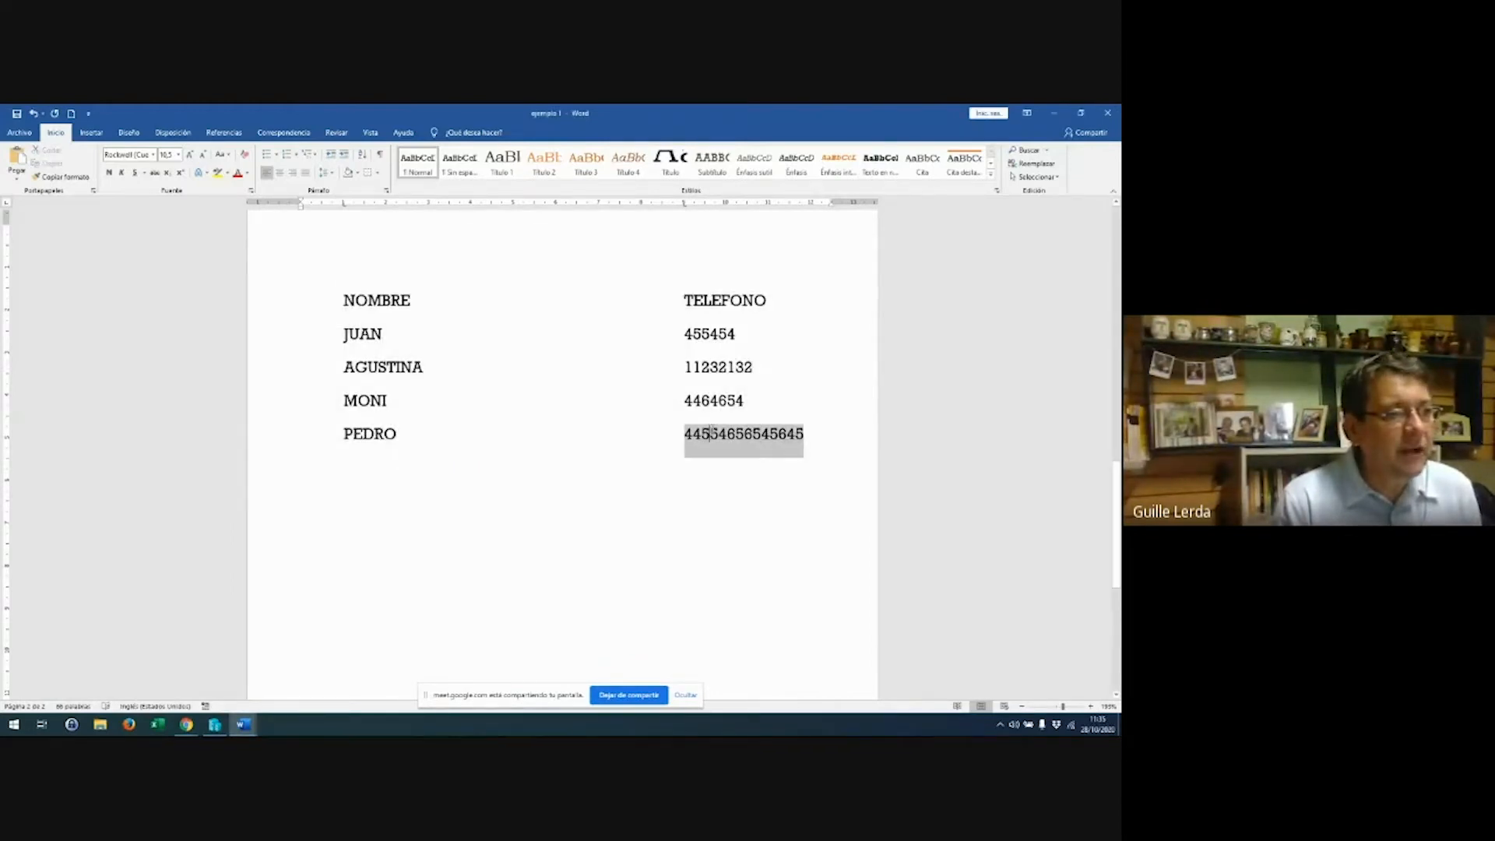
key(Delete)
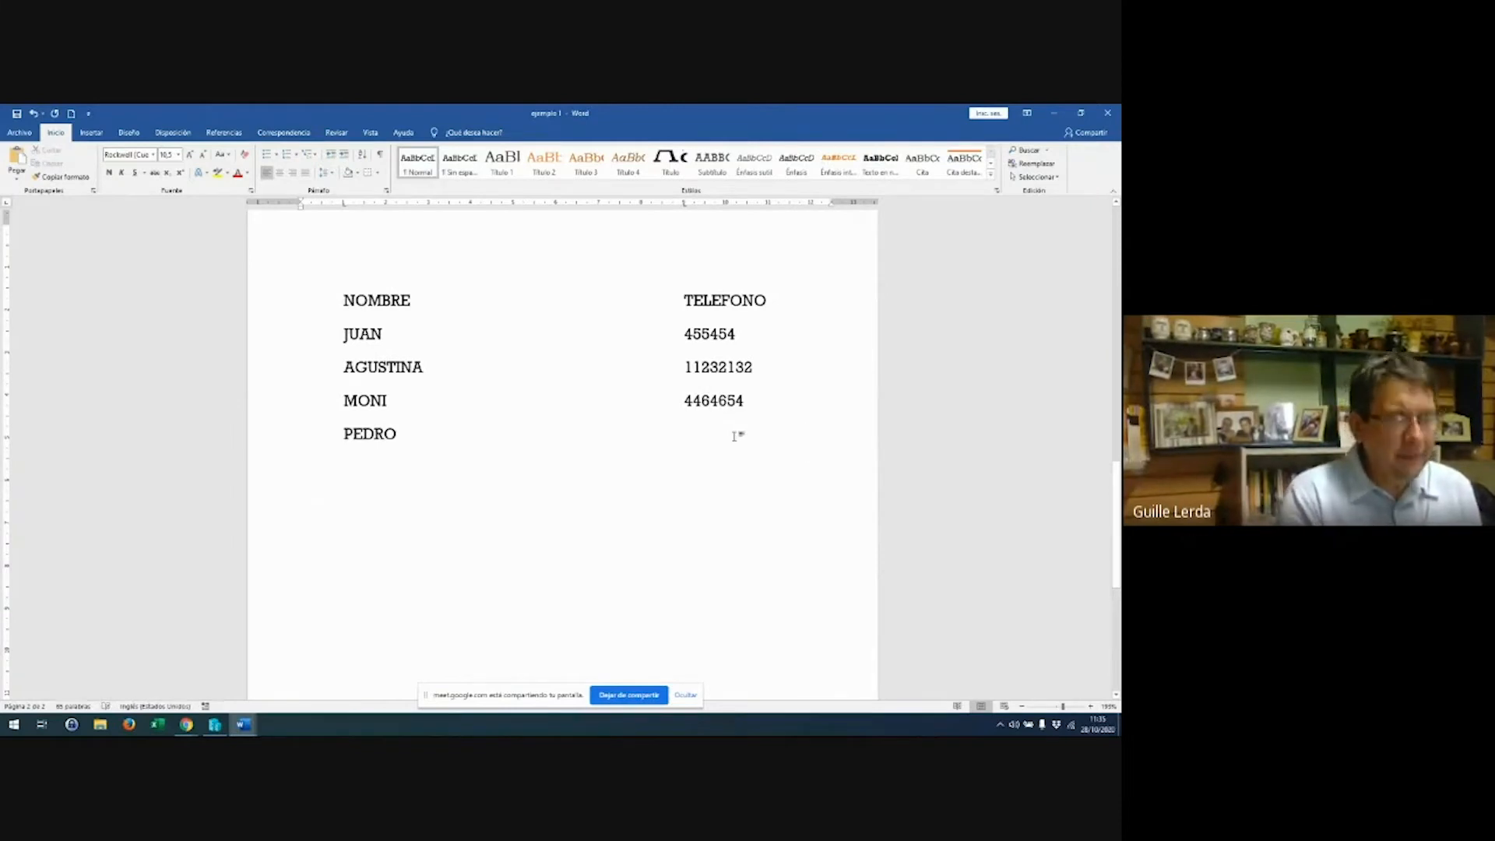
text(378328973)
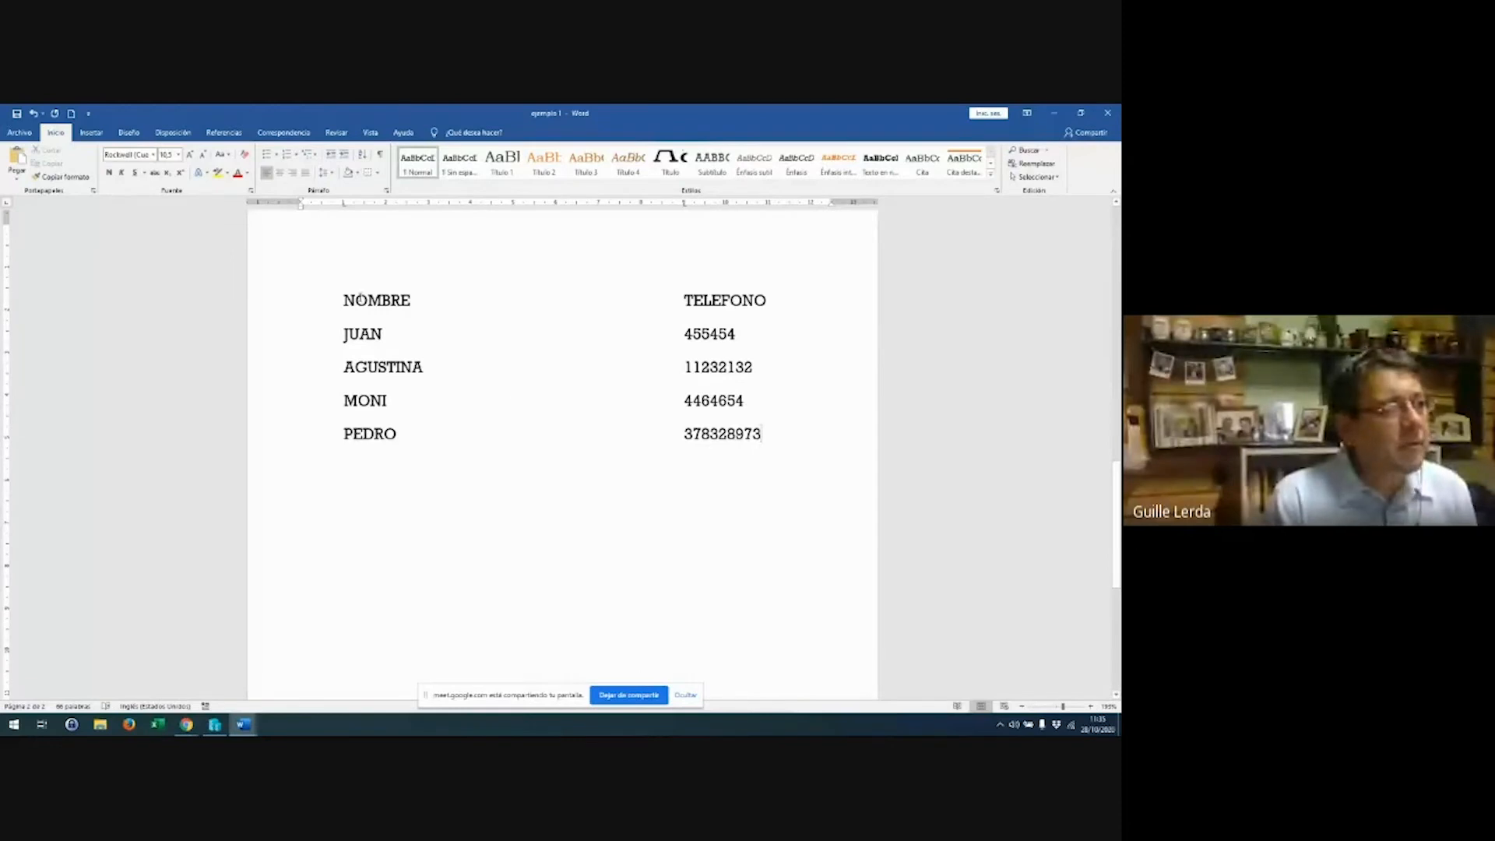
Make the list's 1 cm tab stop Centro and add a new line after PEDRO's number
click(344, 300)
shift+click(766, 430)
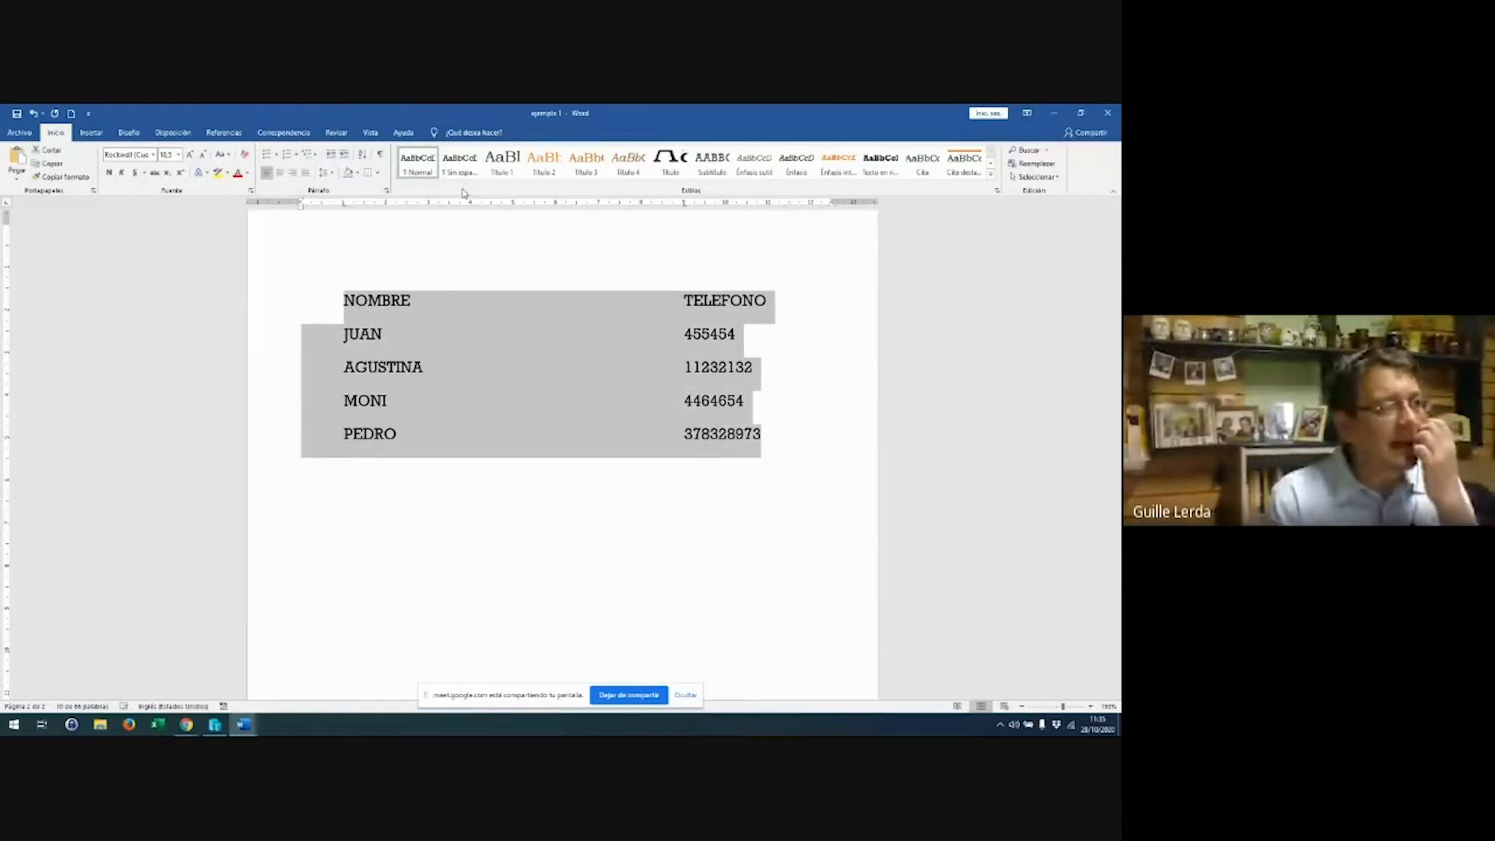
double_click(344, 203)
drag(411, 250, 553, 319)
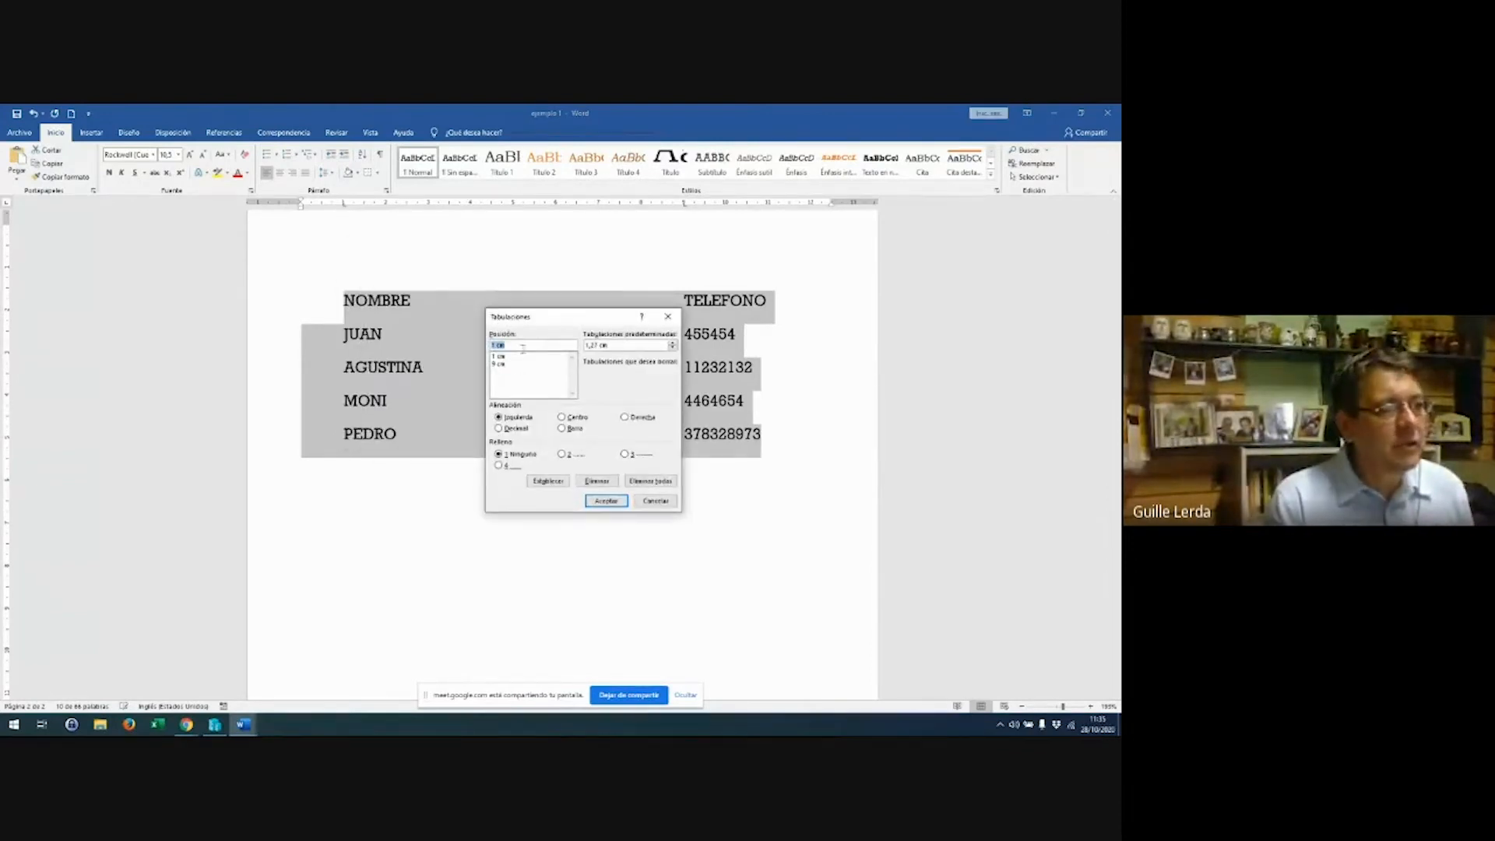
click(516, 357)
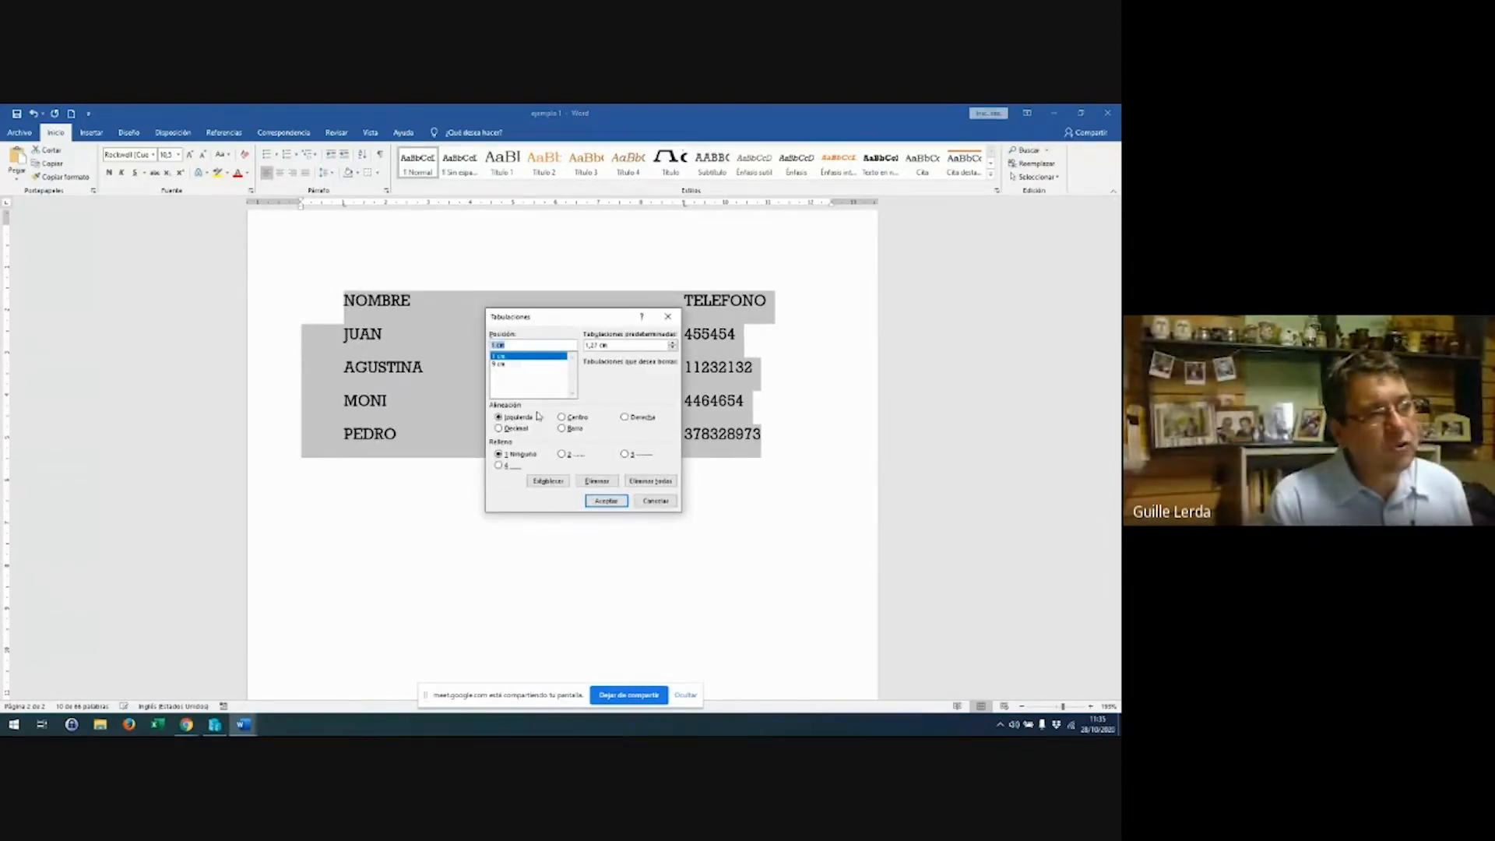
click(580, 422)
click(605, 499)
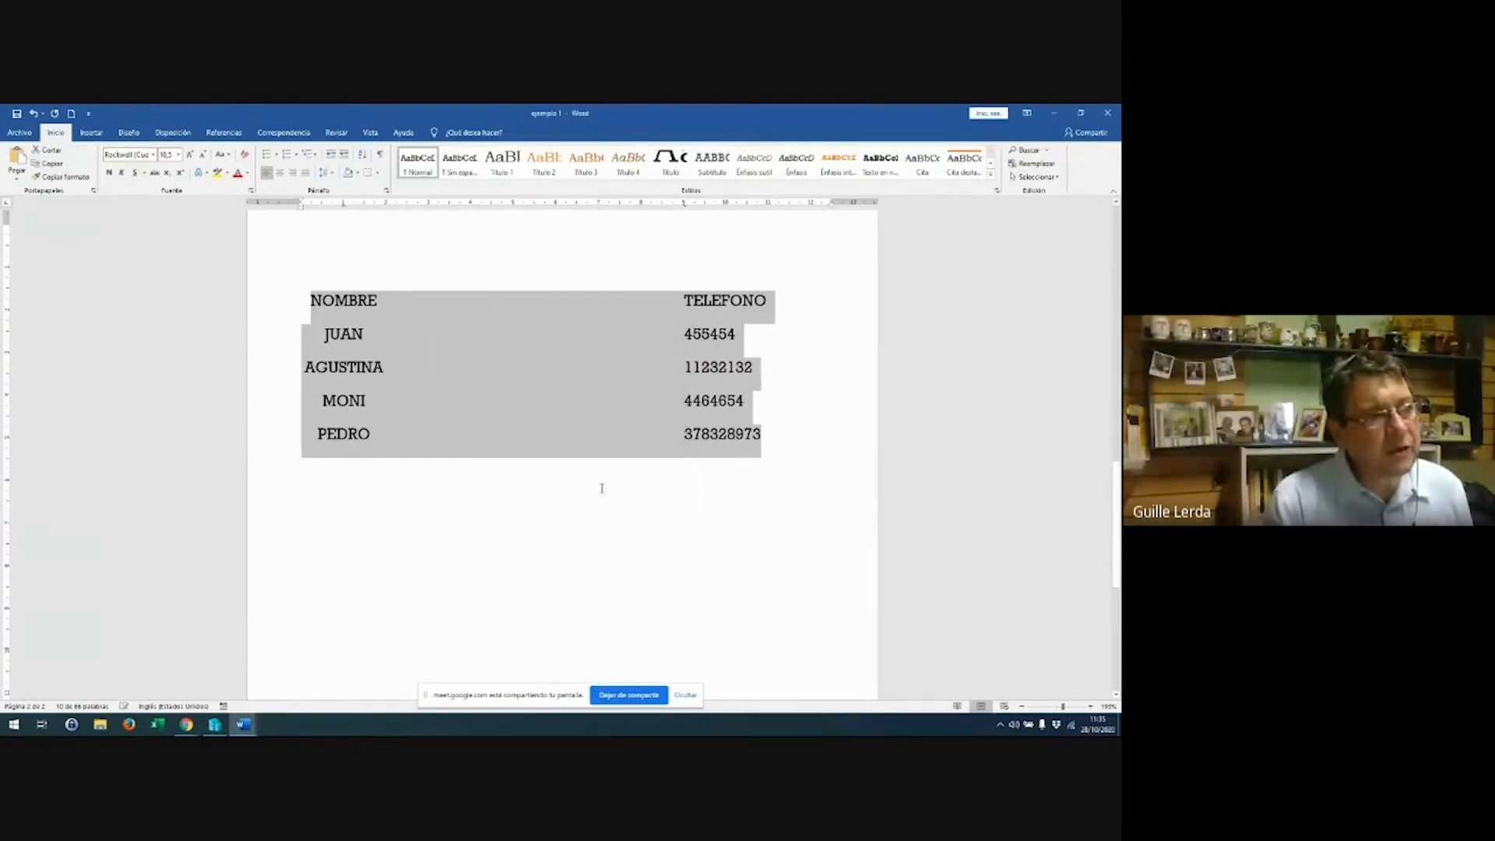
click(401, 433)
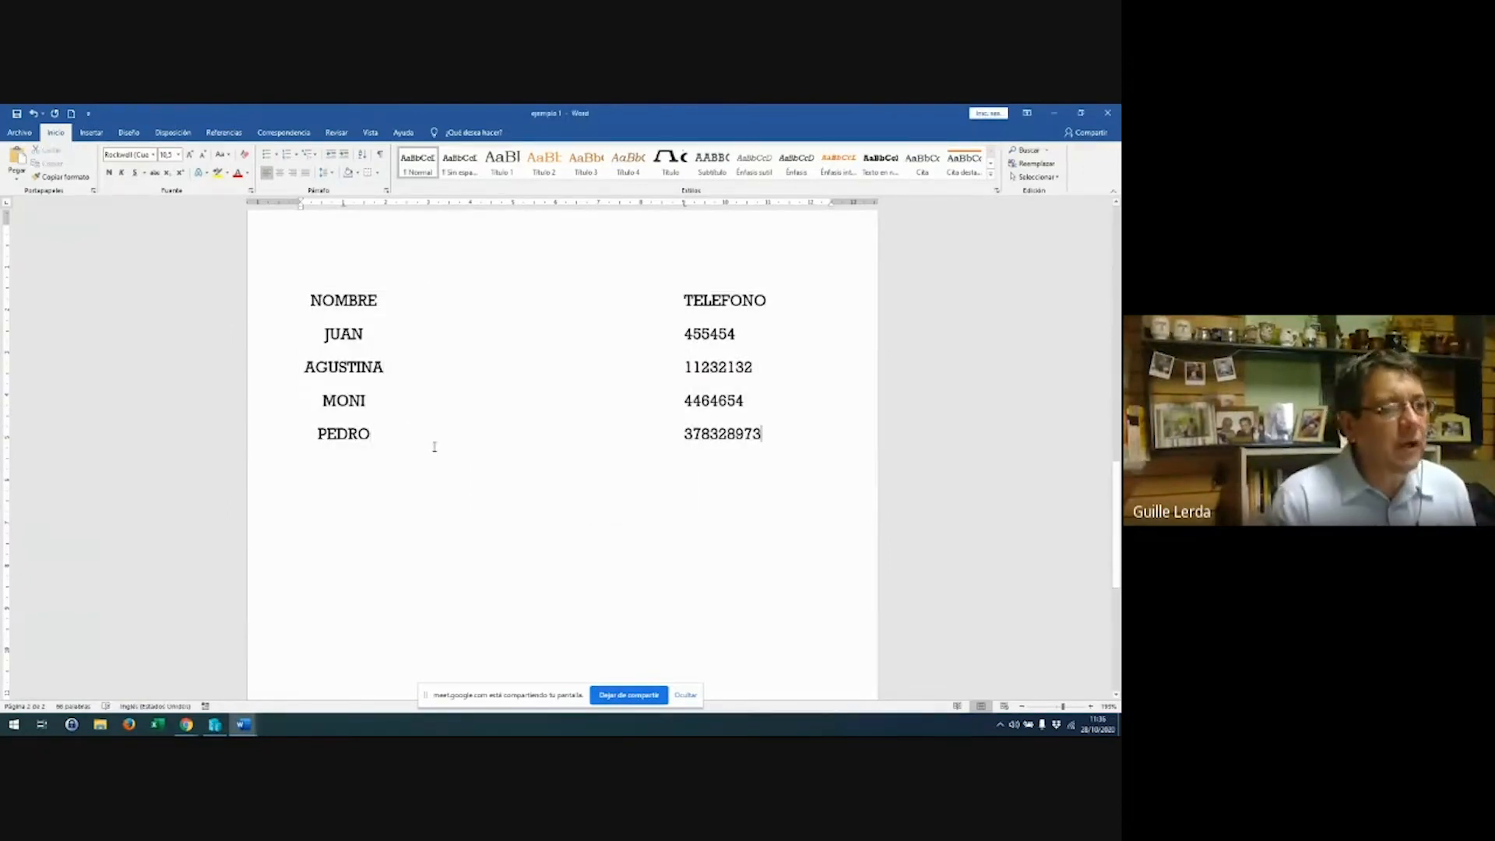
key(Return)
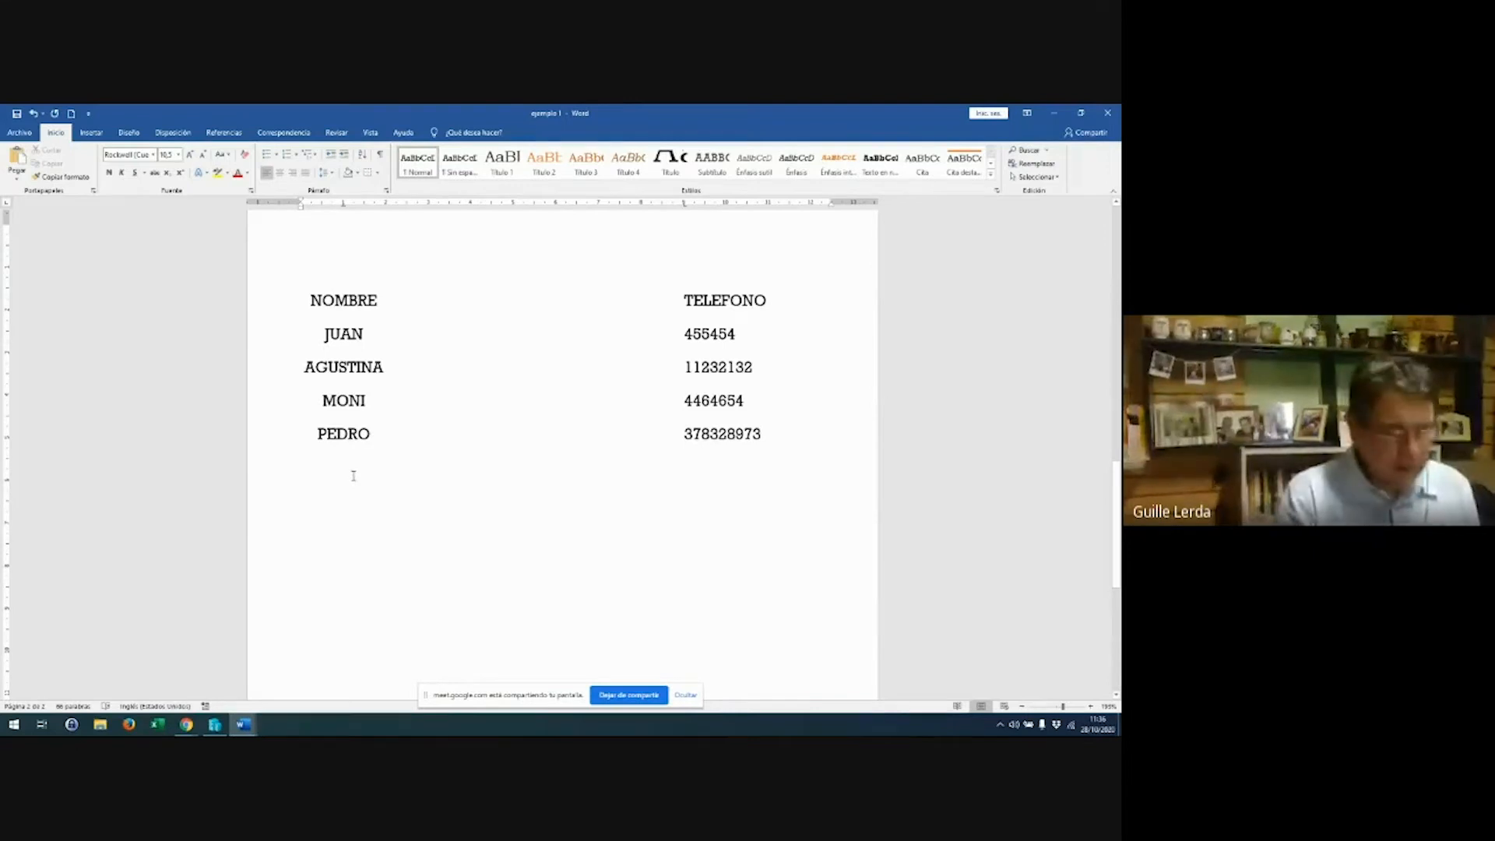
Add ROSARIO on the new line and set the list's 1 cm tab stop to Izquierda
key(Tab)
text(ROSARIO)
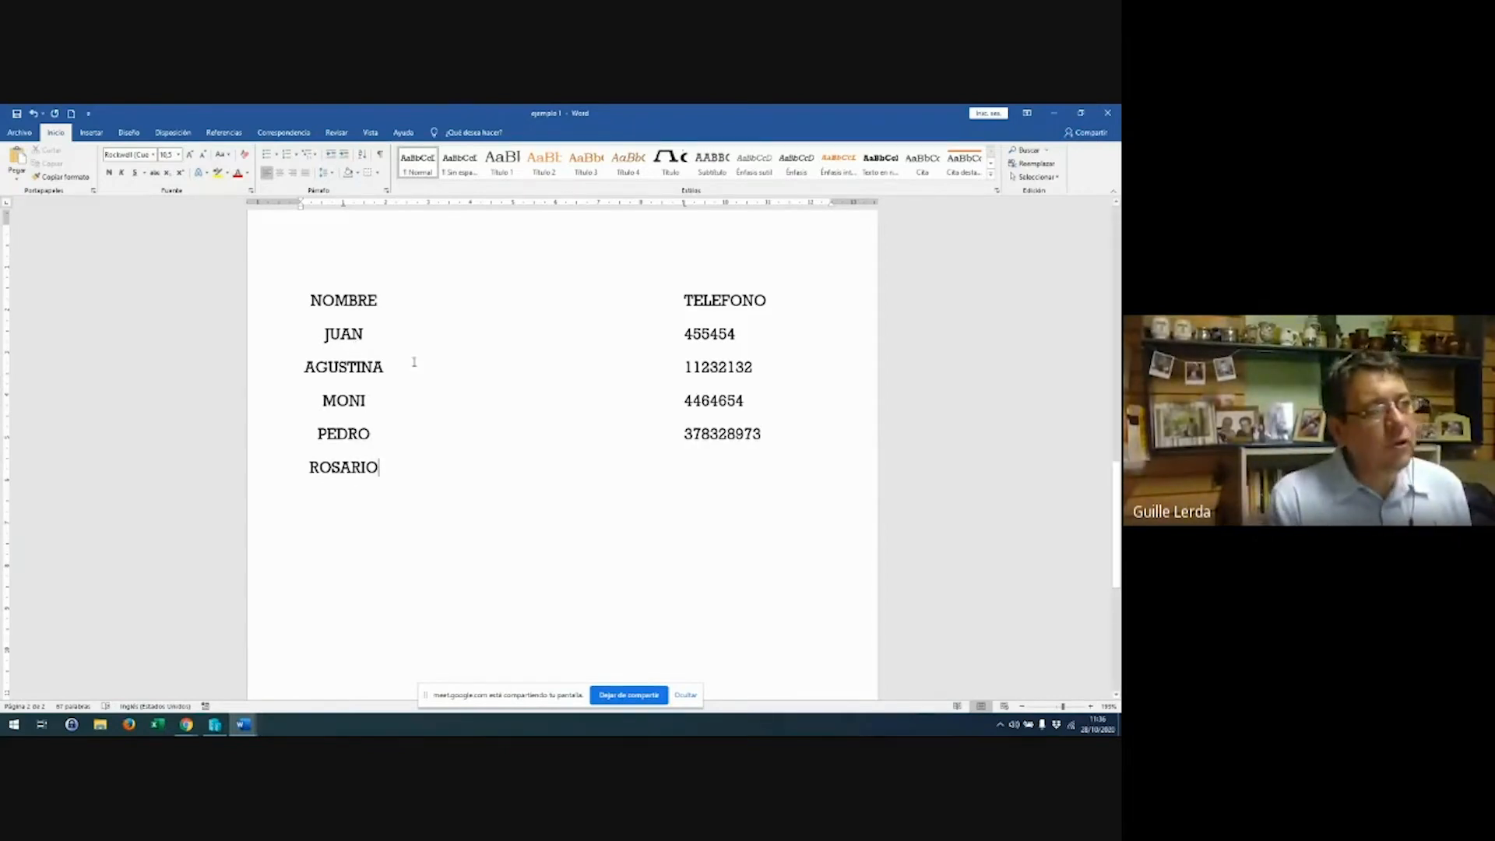
drag(287, 307, 314, 498)
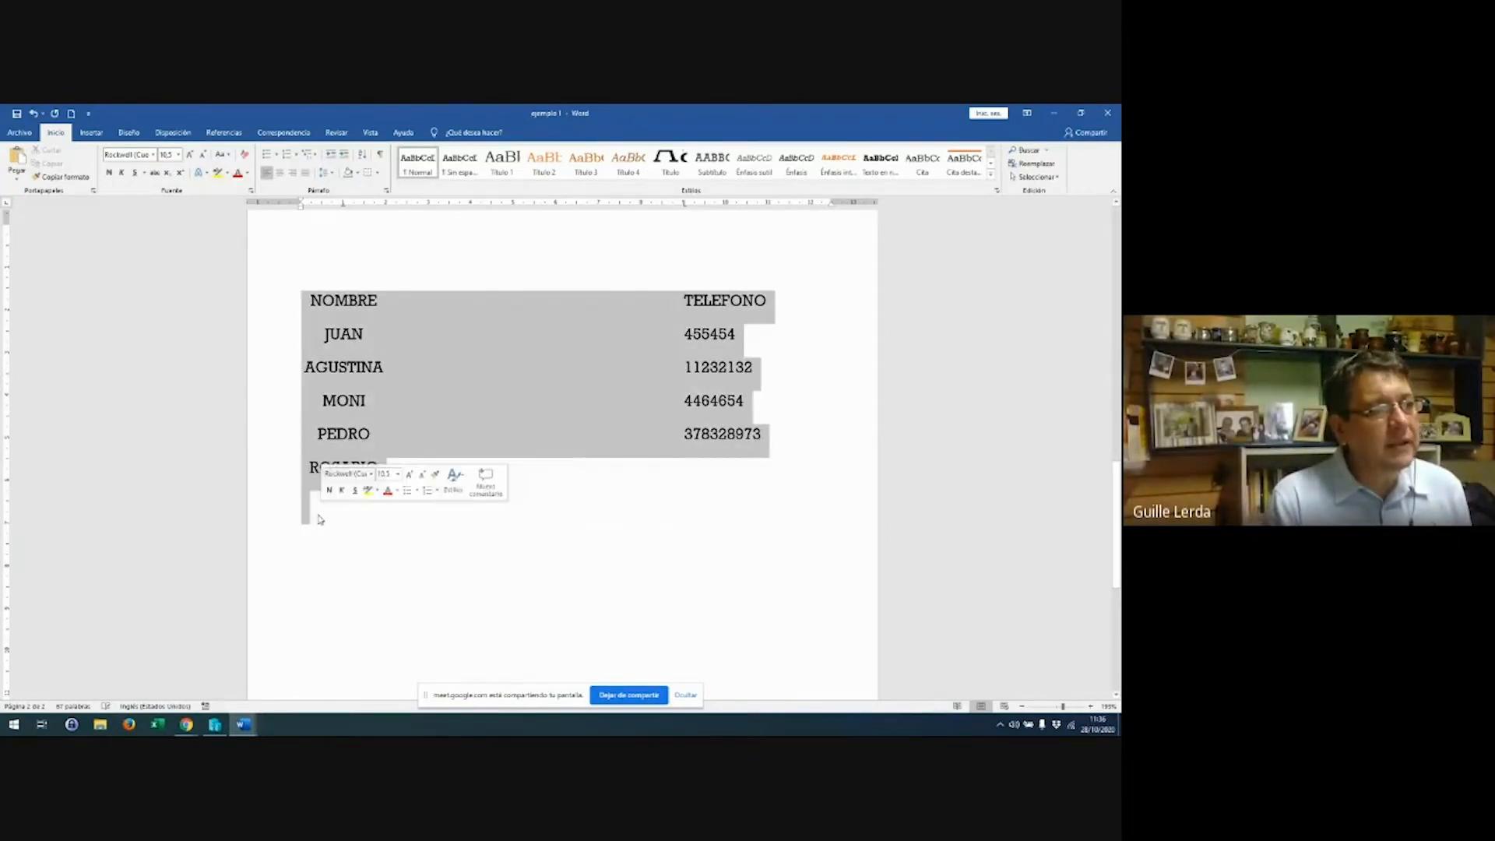
double_click(346, 205)
click(514, 357)
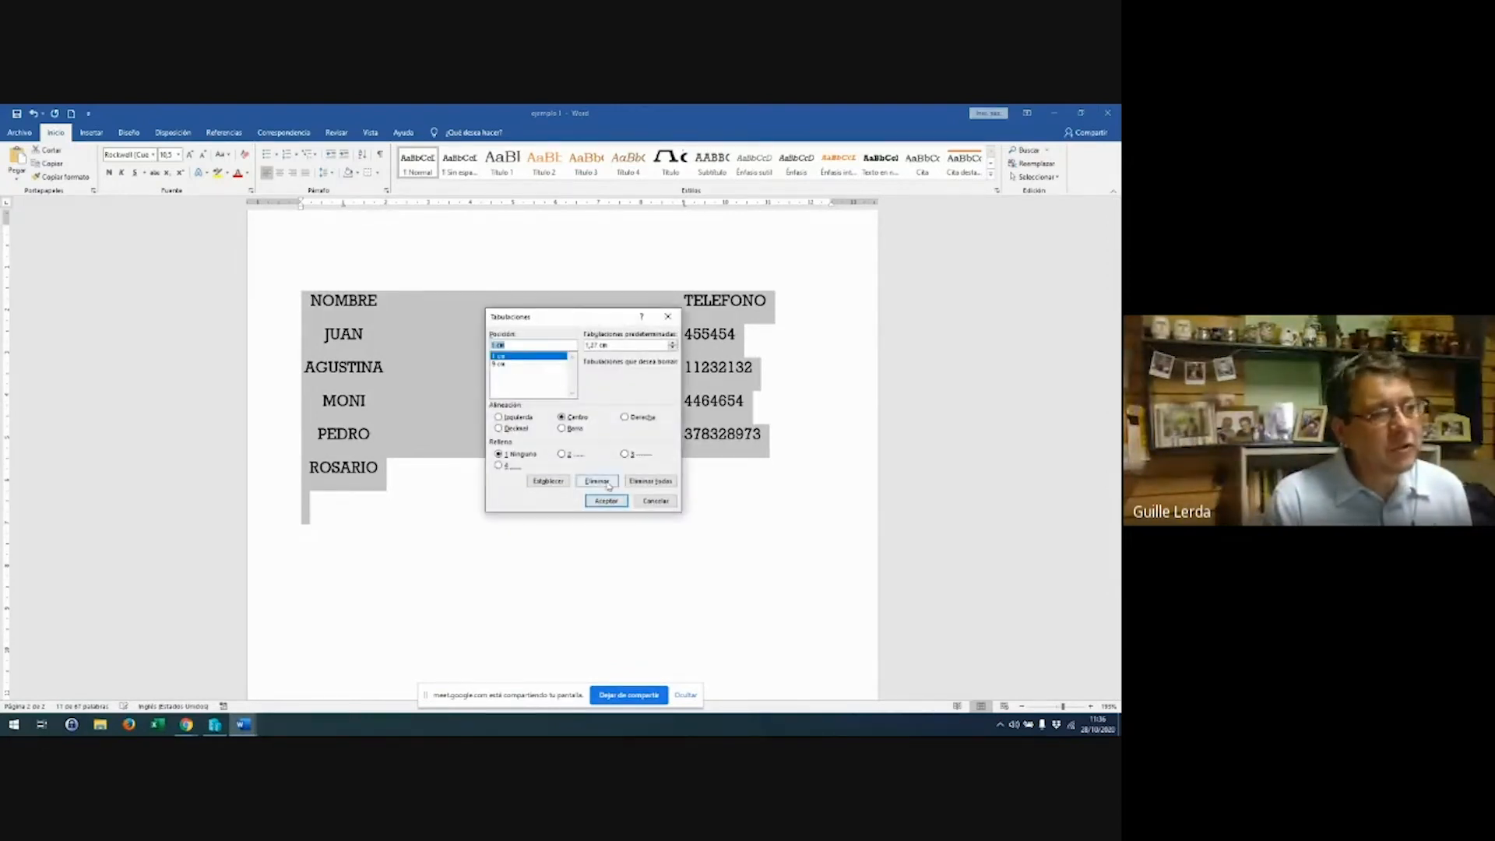
click(513, 418)
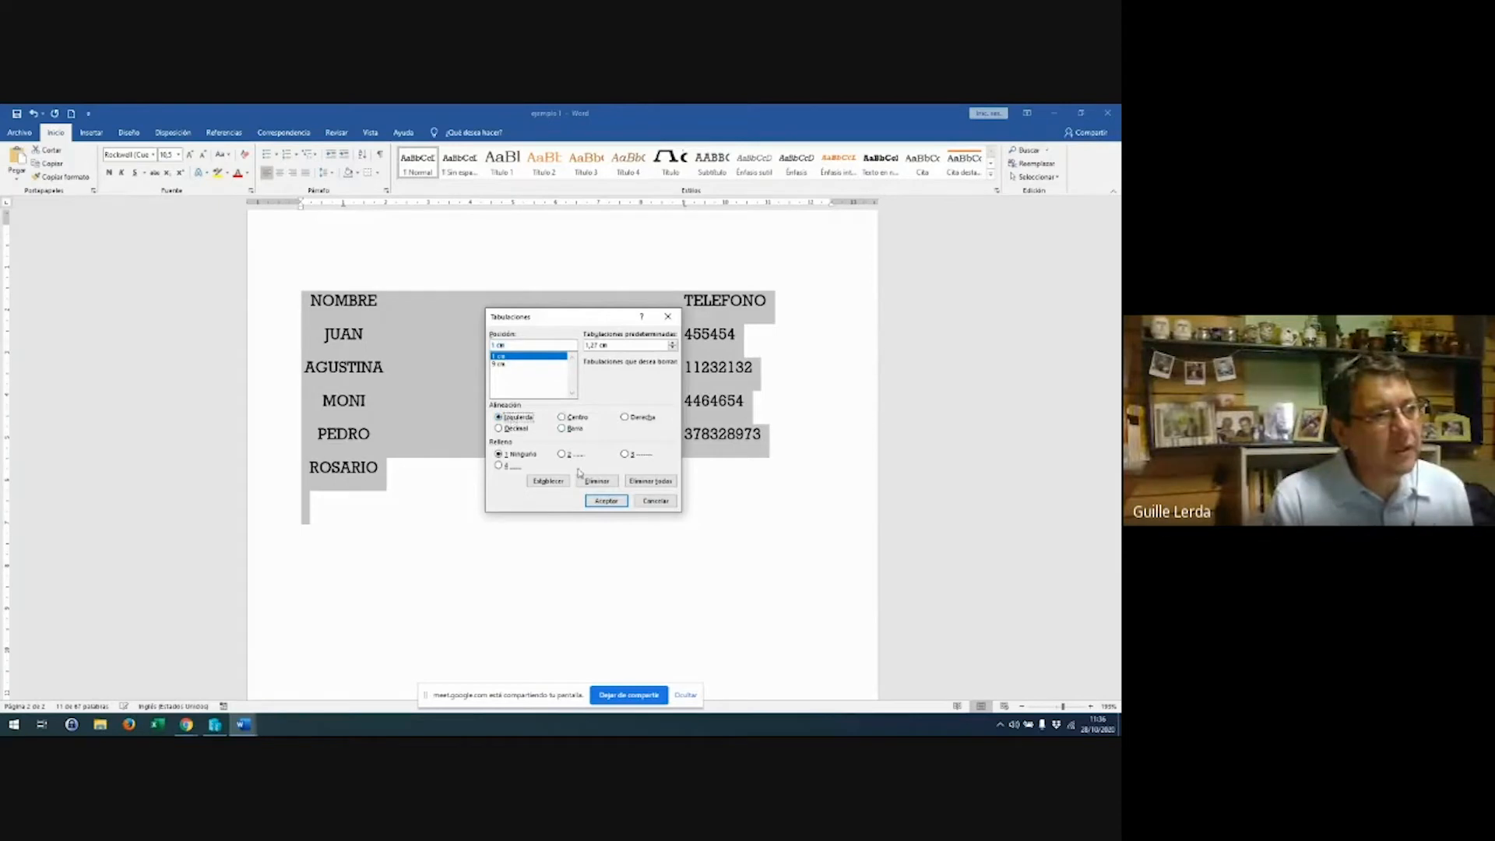
click(606, 501)
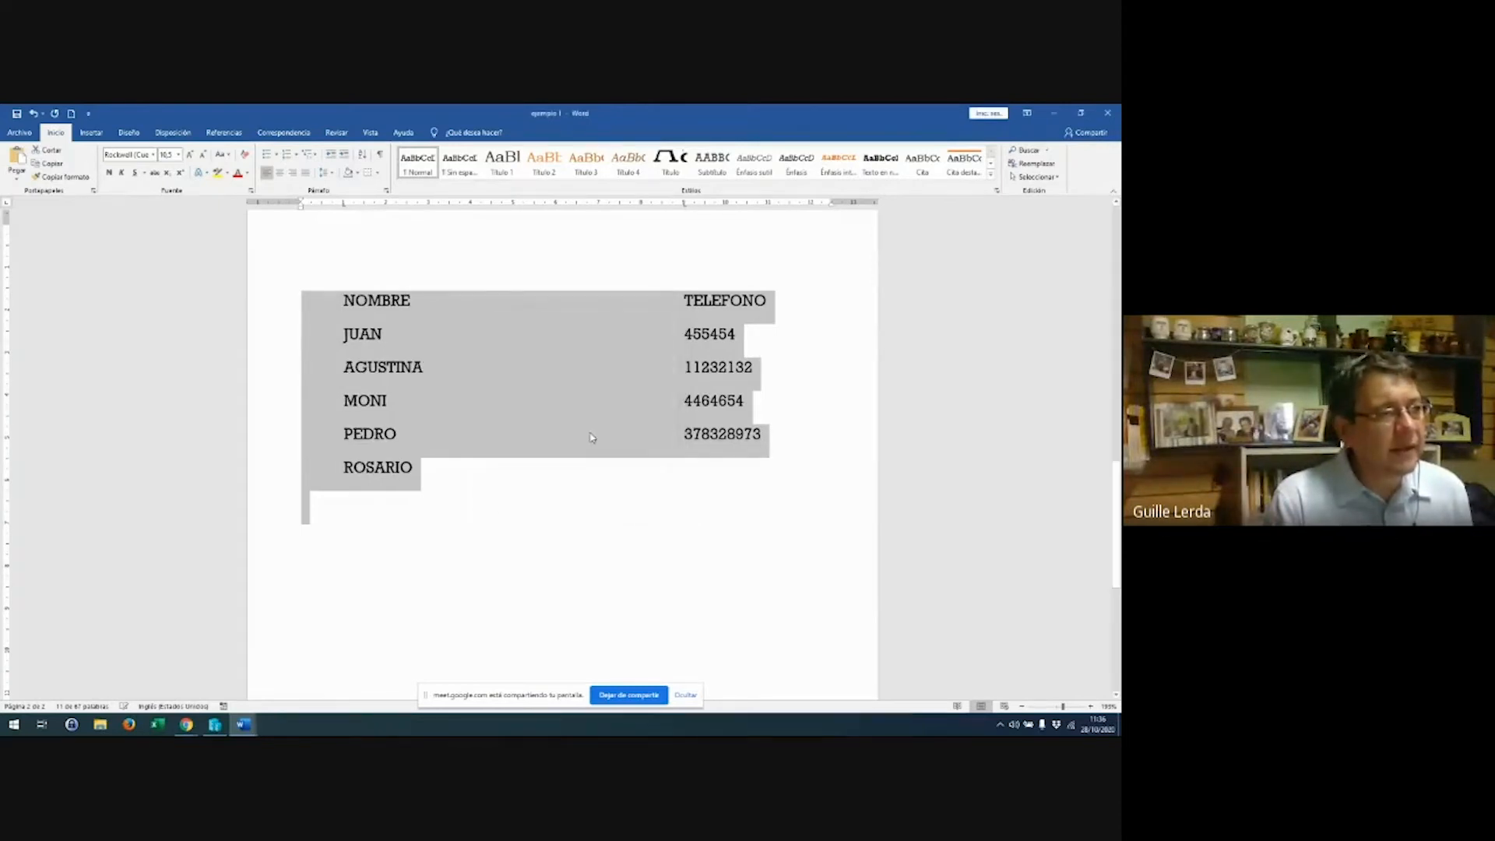
click(509, 404)
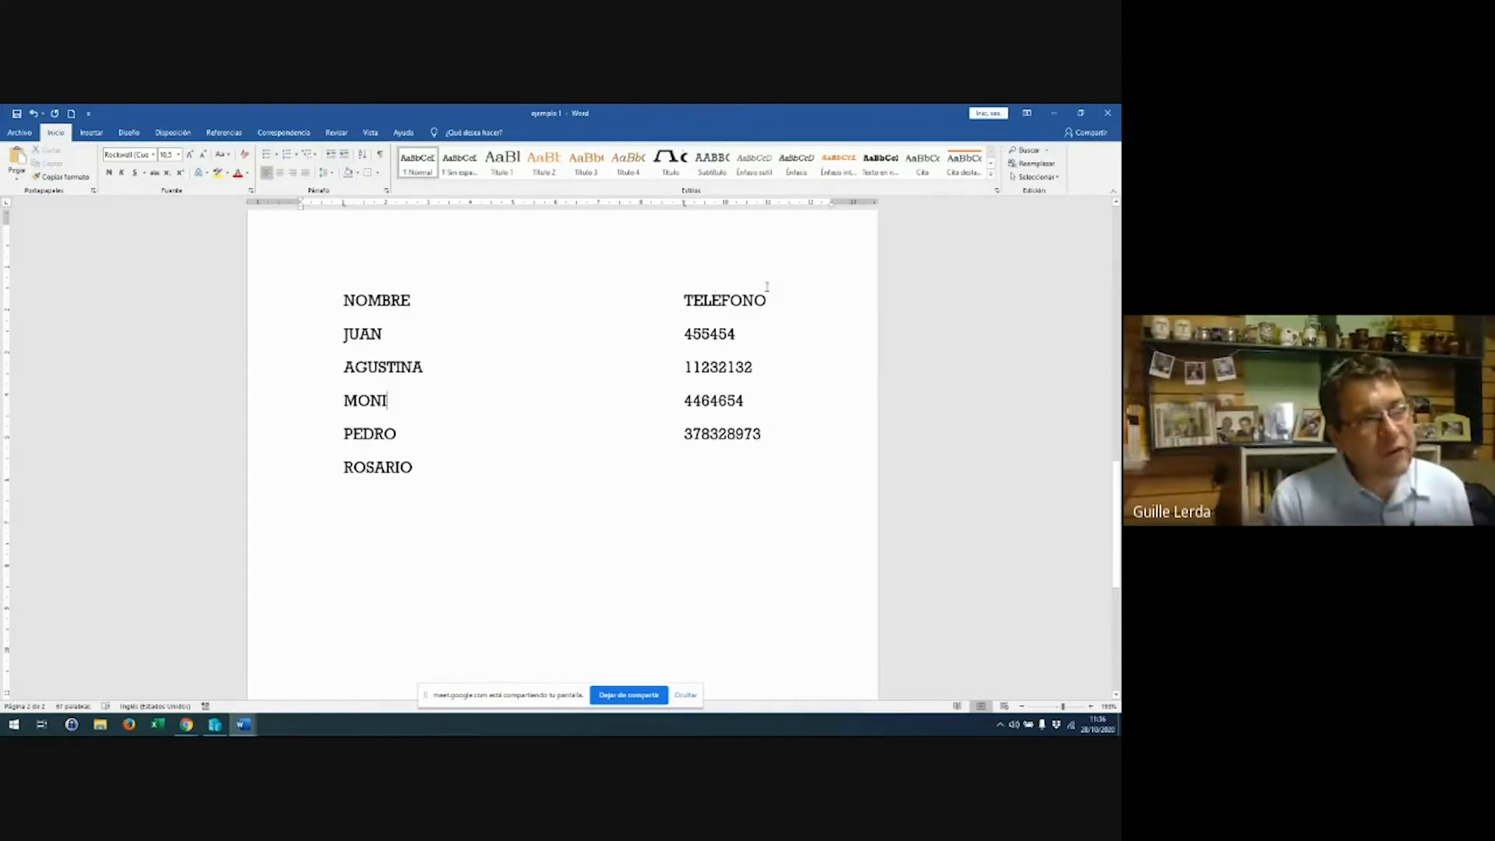
Set the 9 cm tab stop on MONI's line to Derecha alignment
double_click(683, 204)
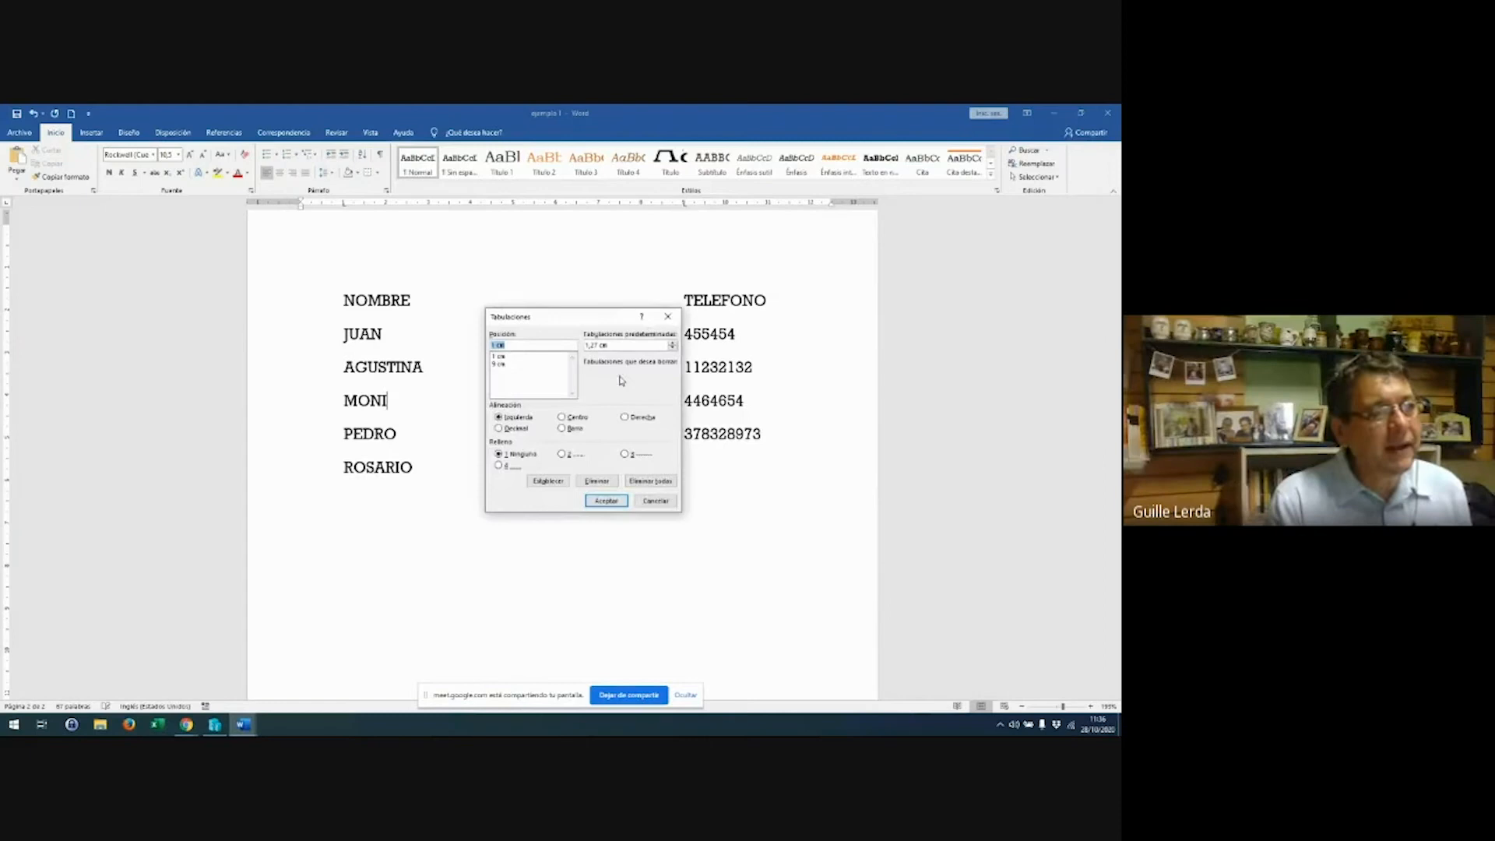
click(507, 364)
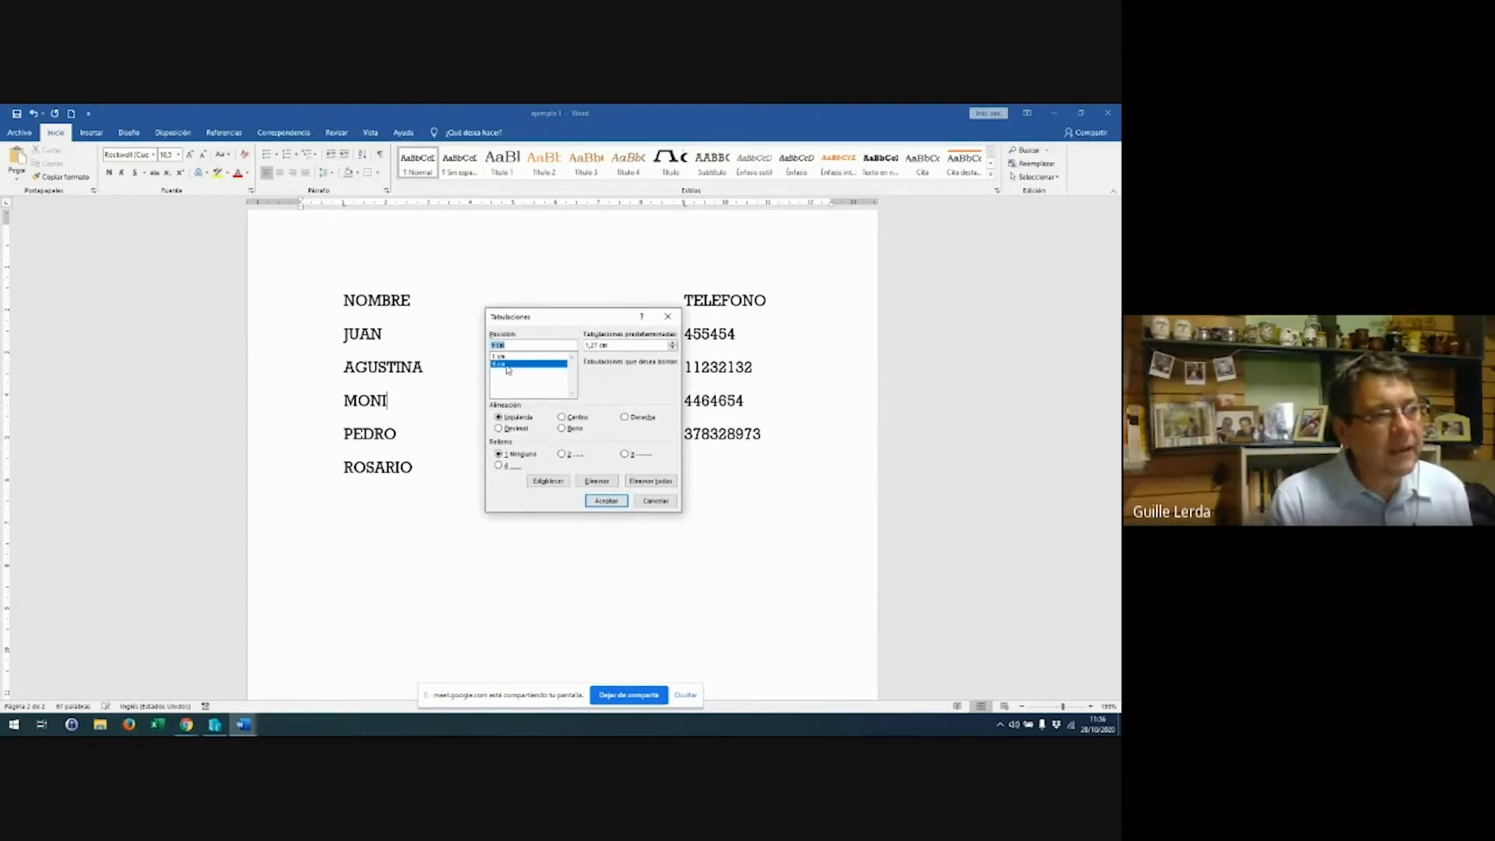
click(643, 418)
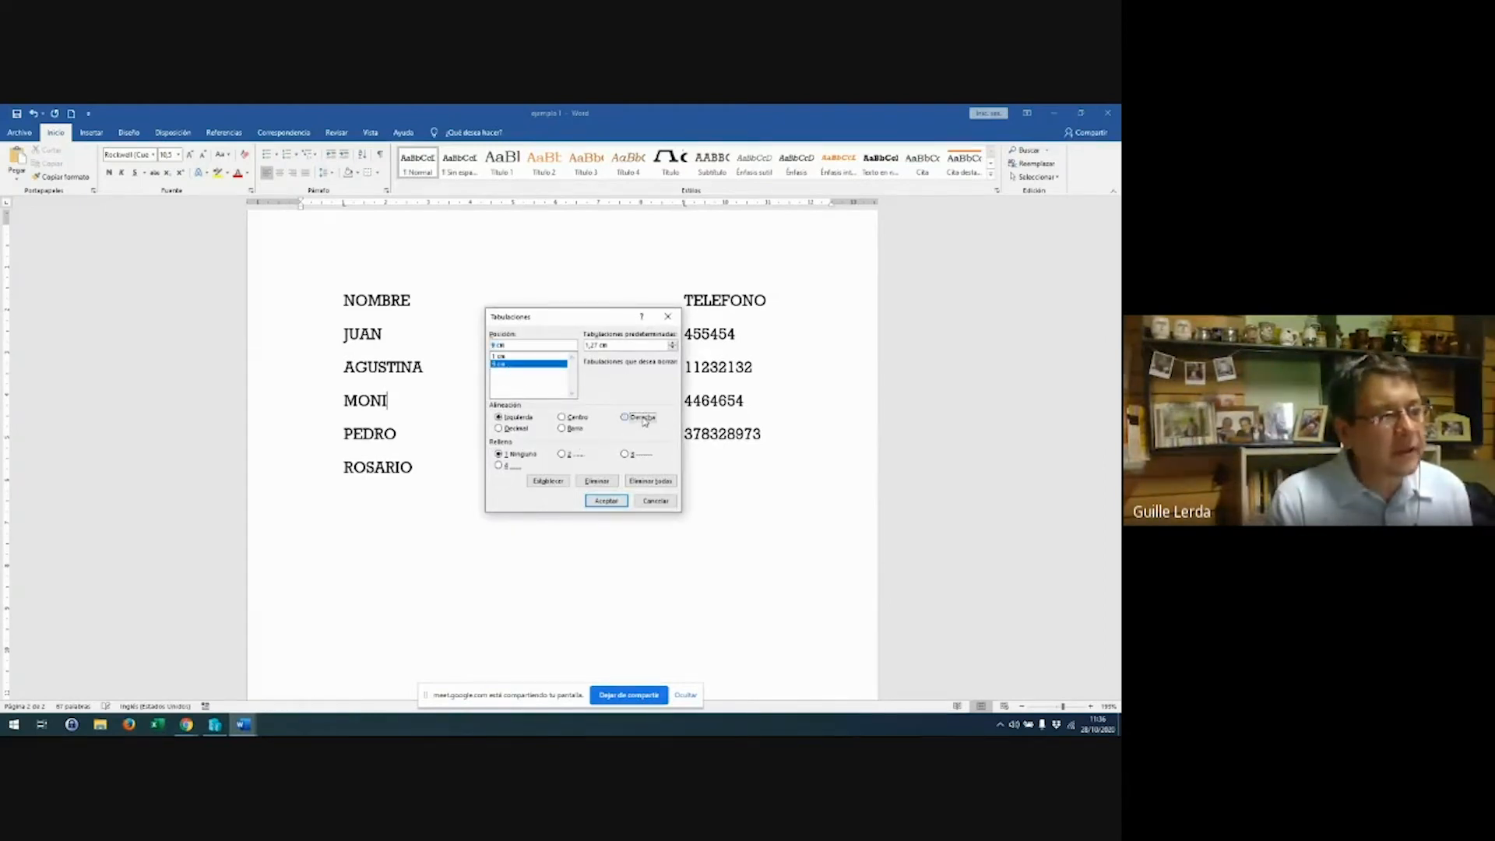
click(605, 502)
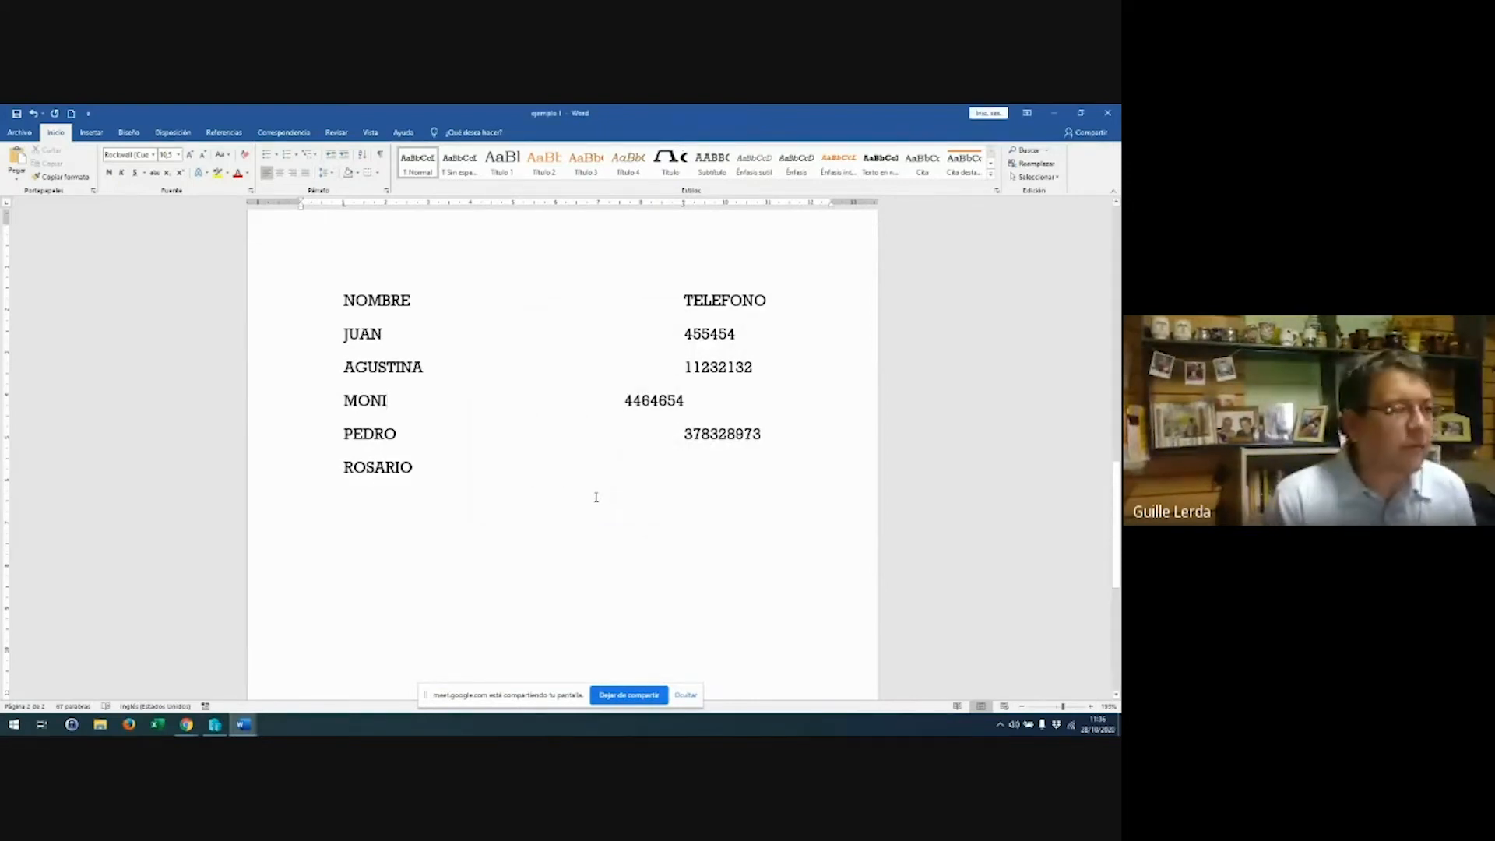
Select the whole list through ROSARIO and make its 9 cm tab stop Derecha
drag(344, 301, 411, 302)
drag(695, 379, 774, 467)
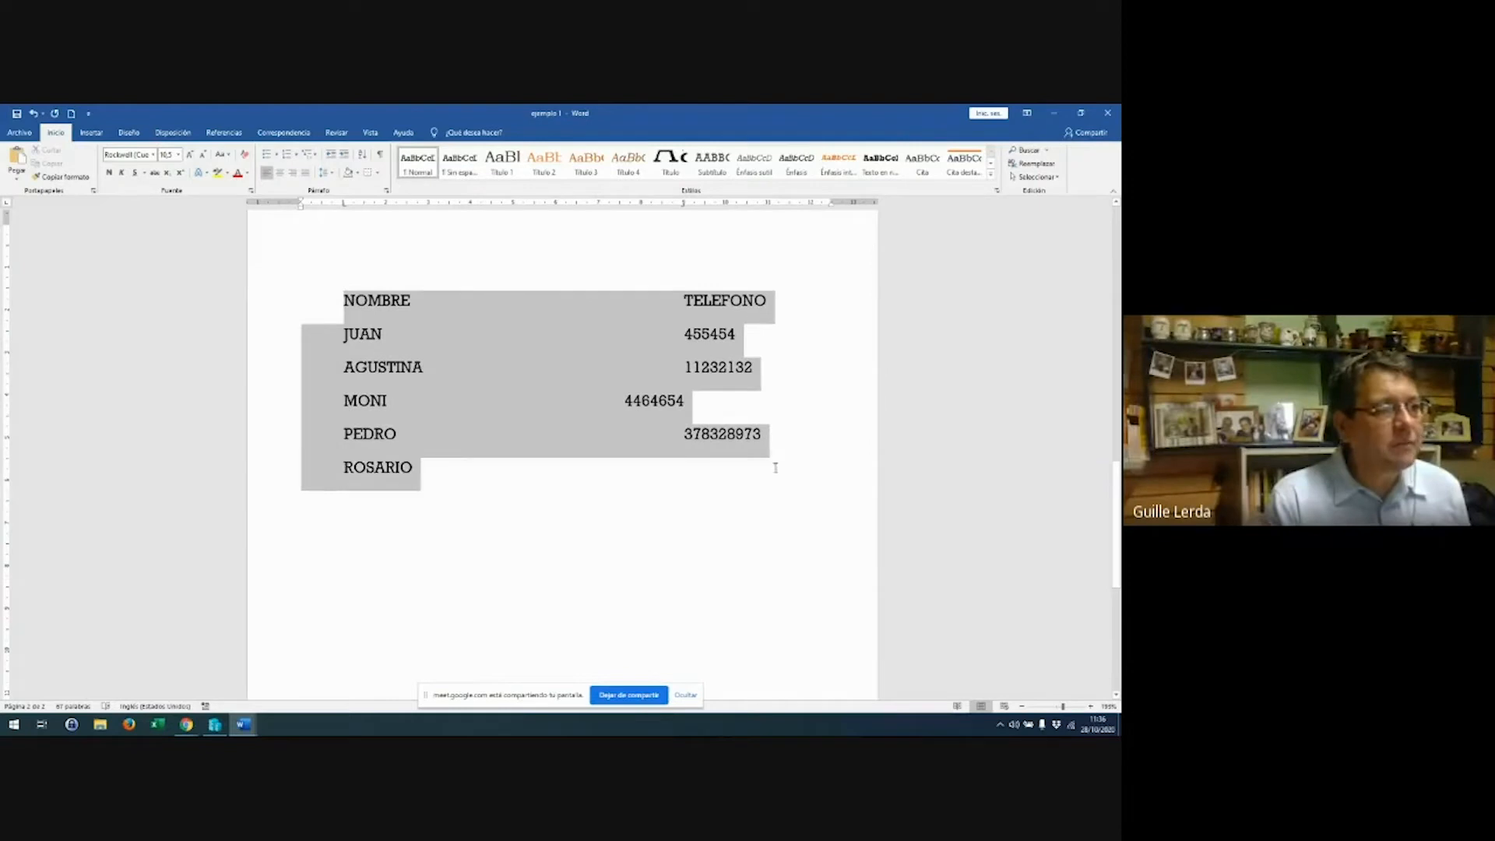
double_click(685, 204)
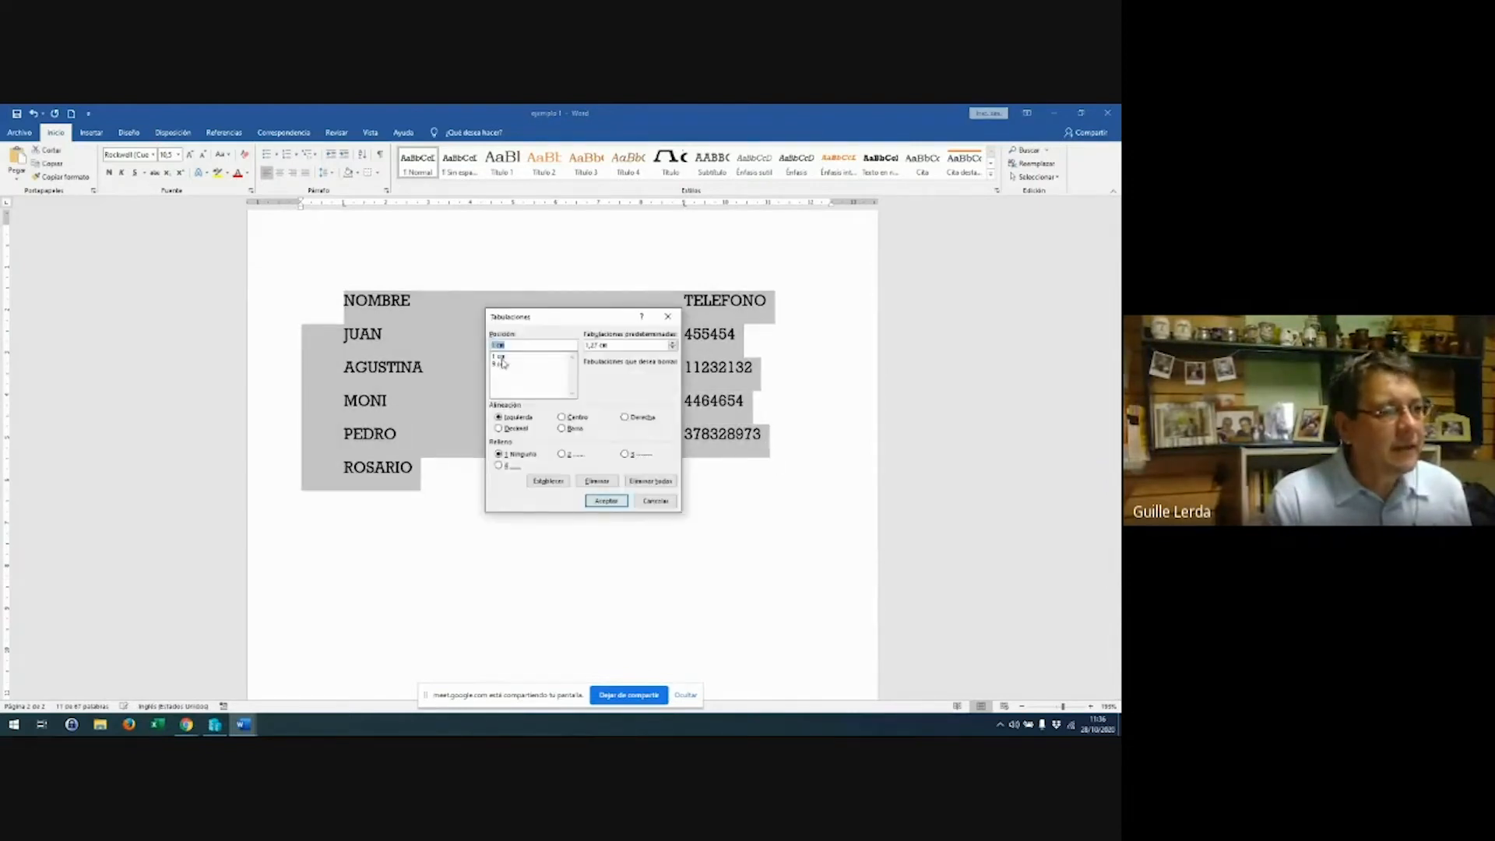
key(Escape)
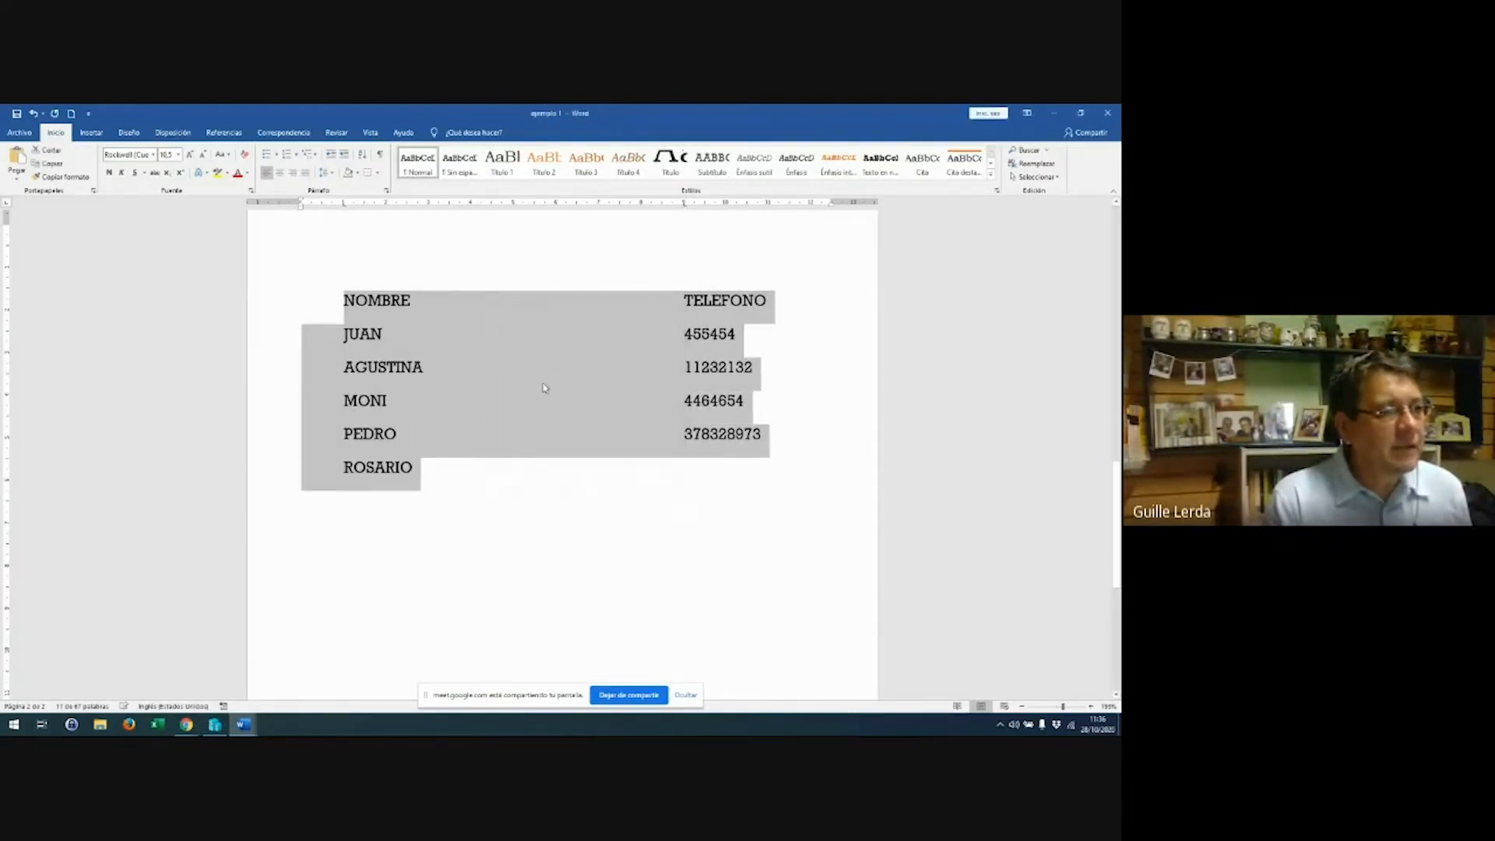
double_click(685, 204)
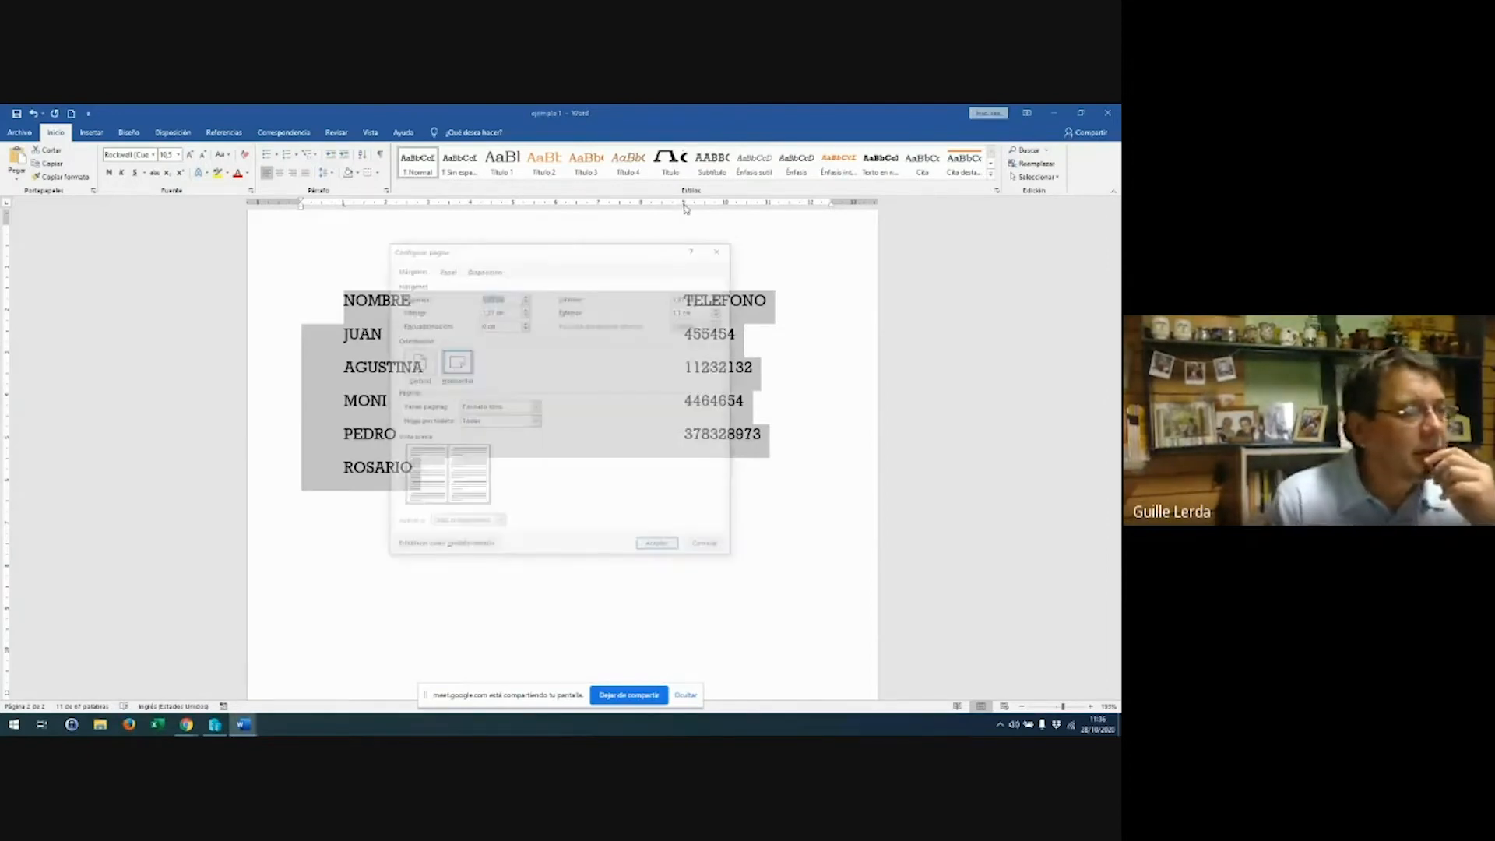
click(724, 249)
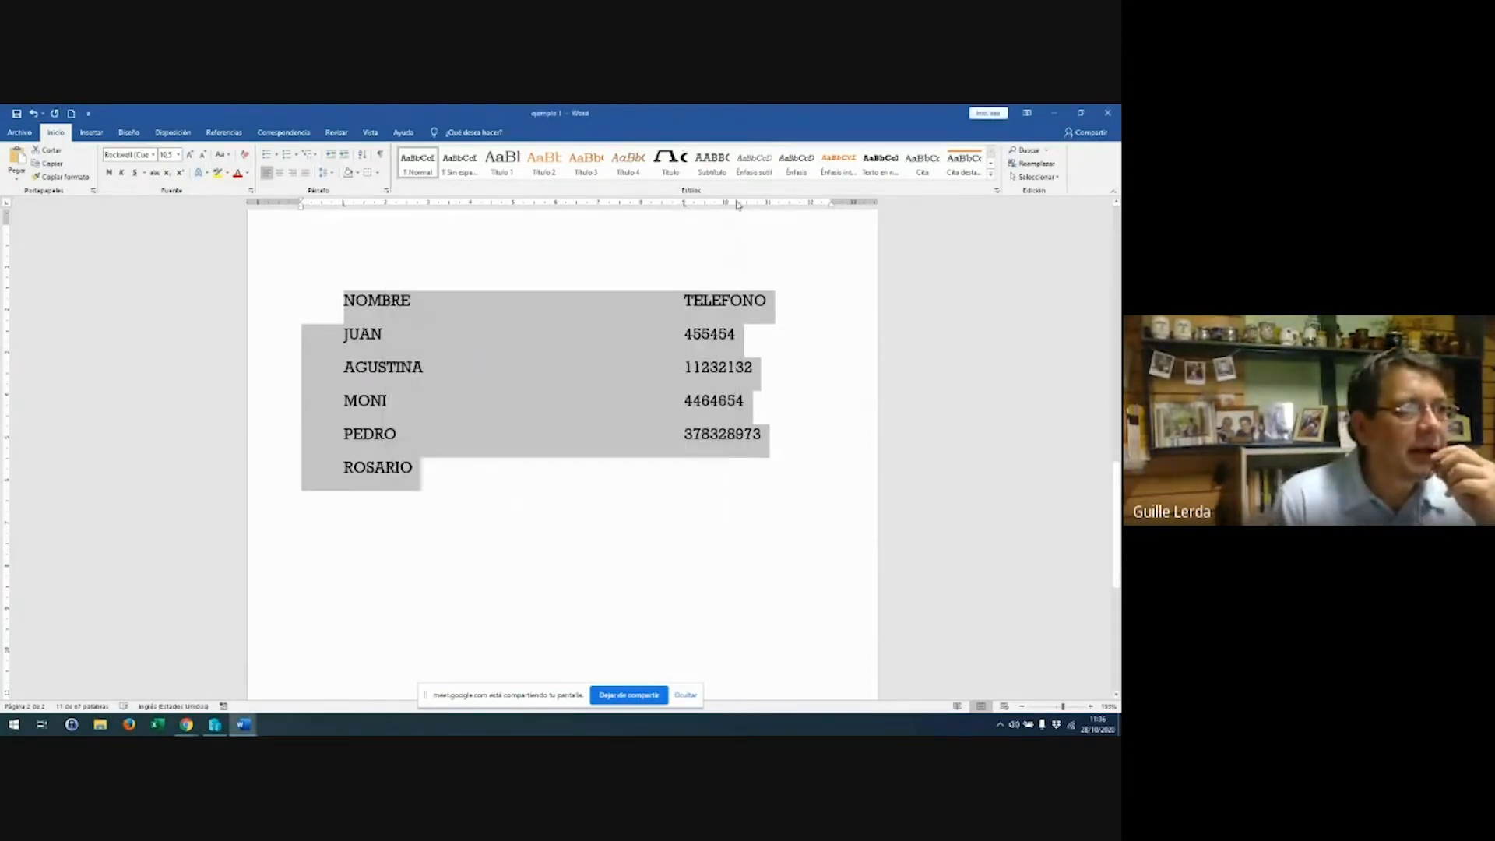
double_click(684, 207)
click(518, 364)
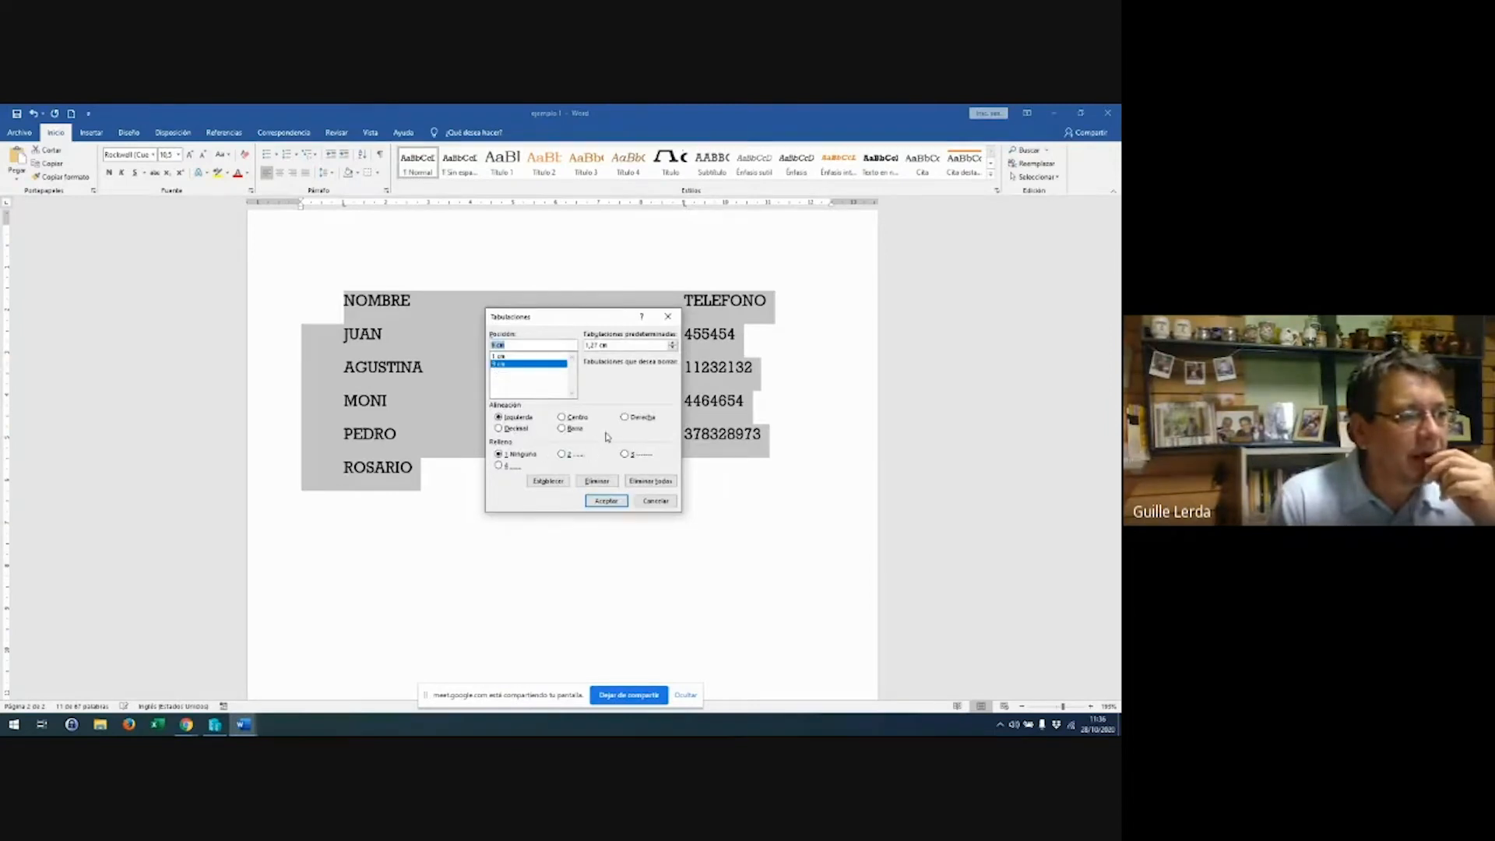
click(627, 419)
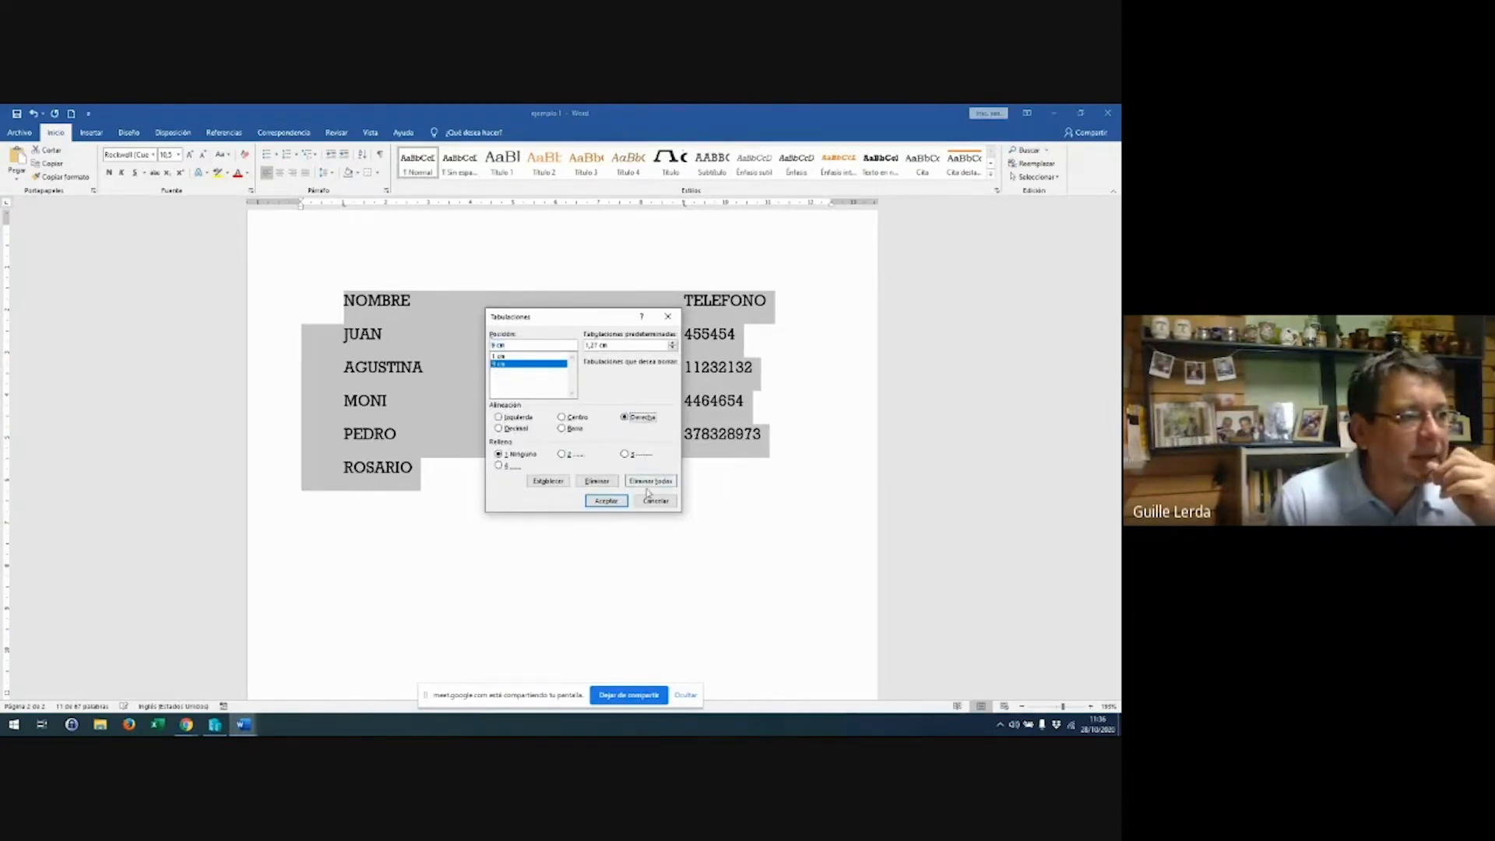
click(606, 500)
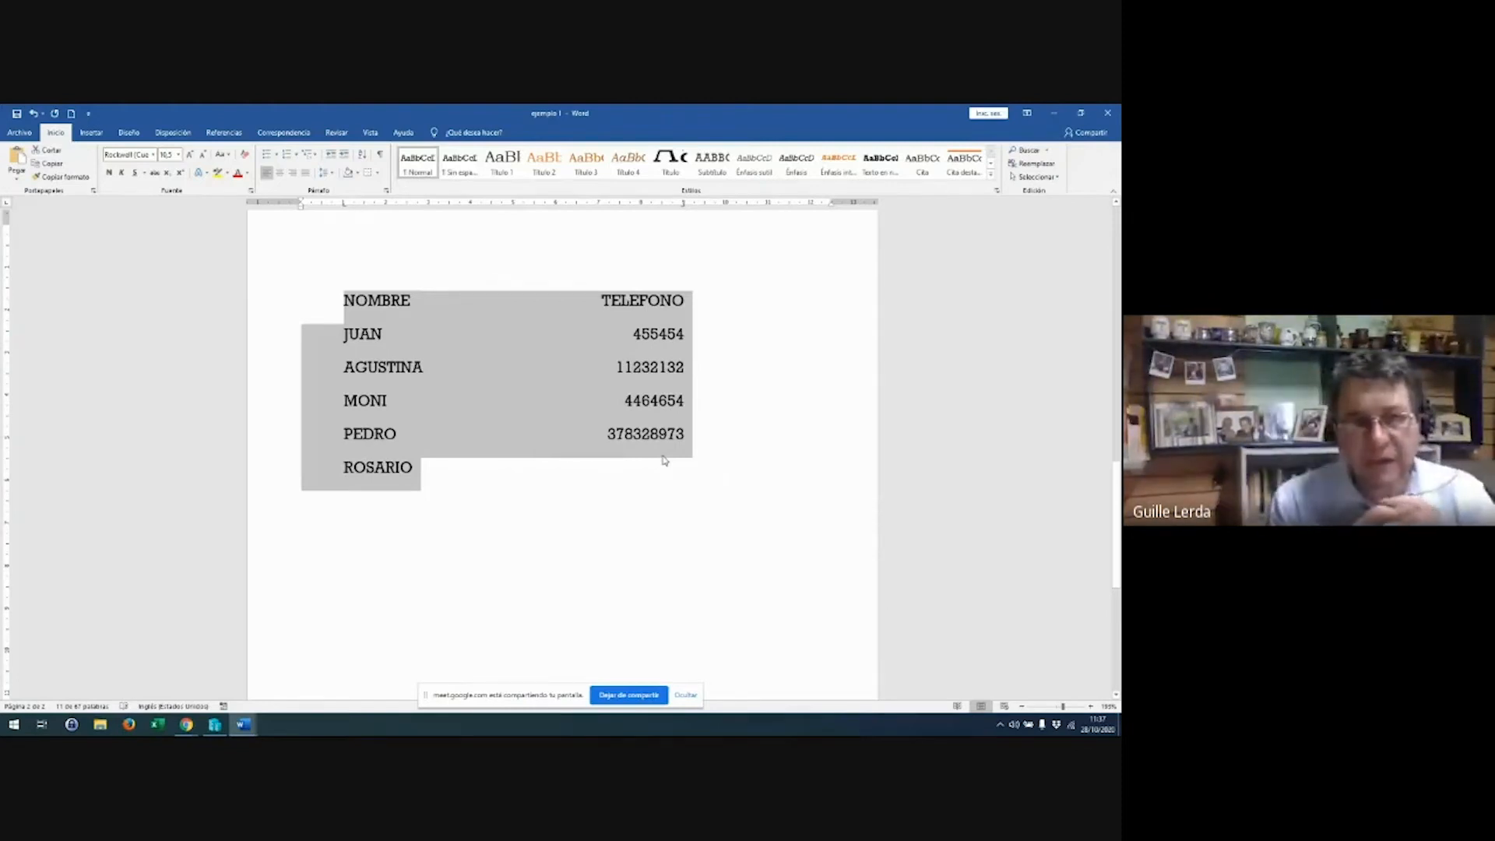
click(669, 460)
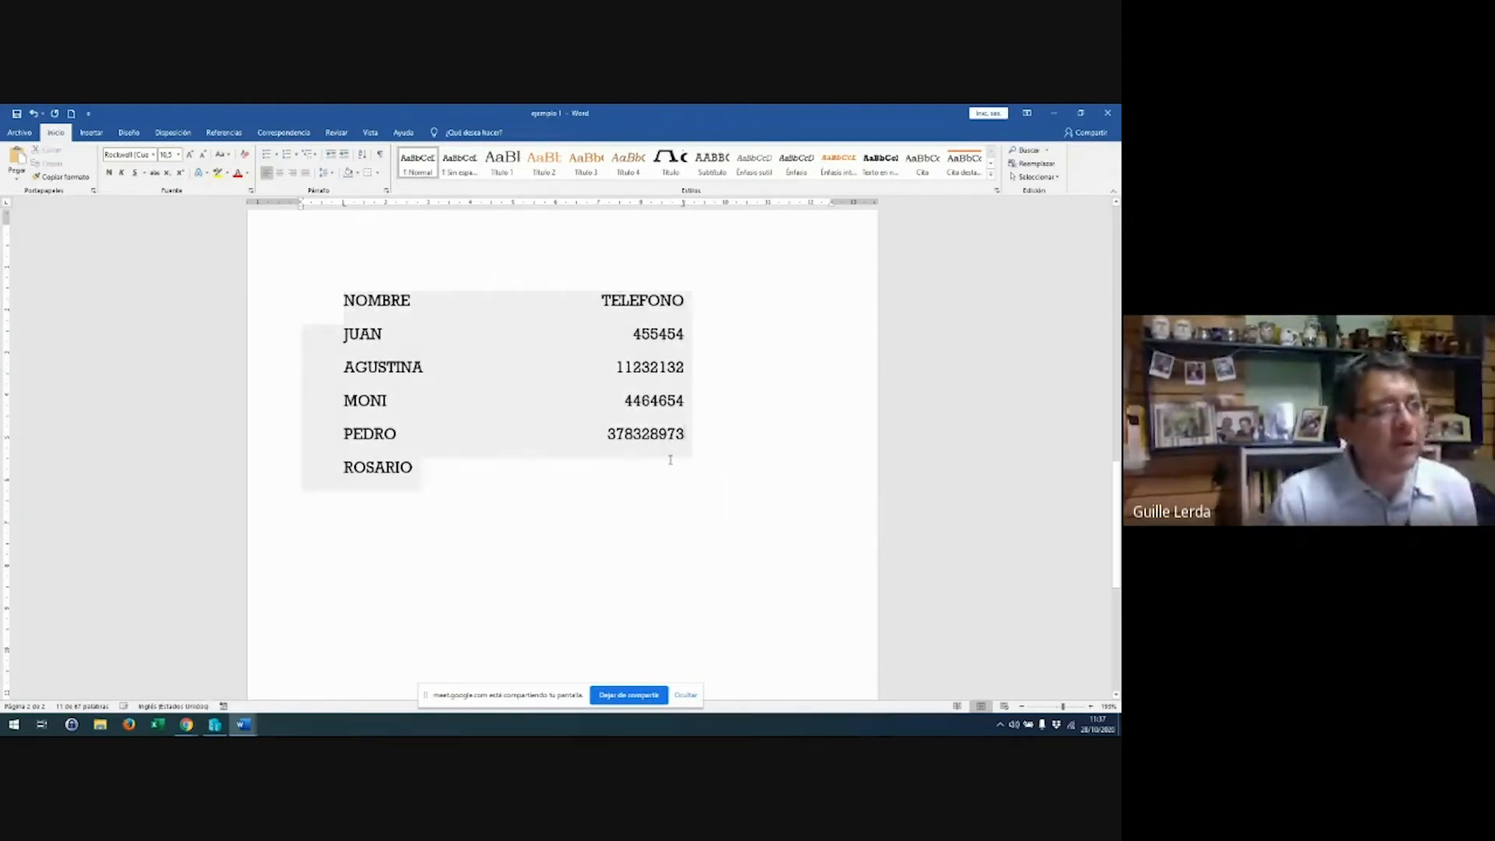
Replace the stray letters on ROSARIO's line with the phone number, then start a new line
text(DFKDLFÑ)
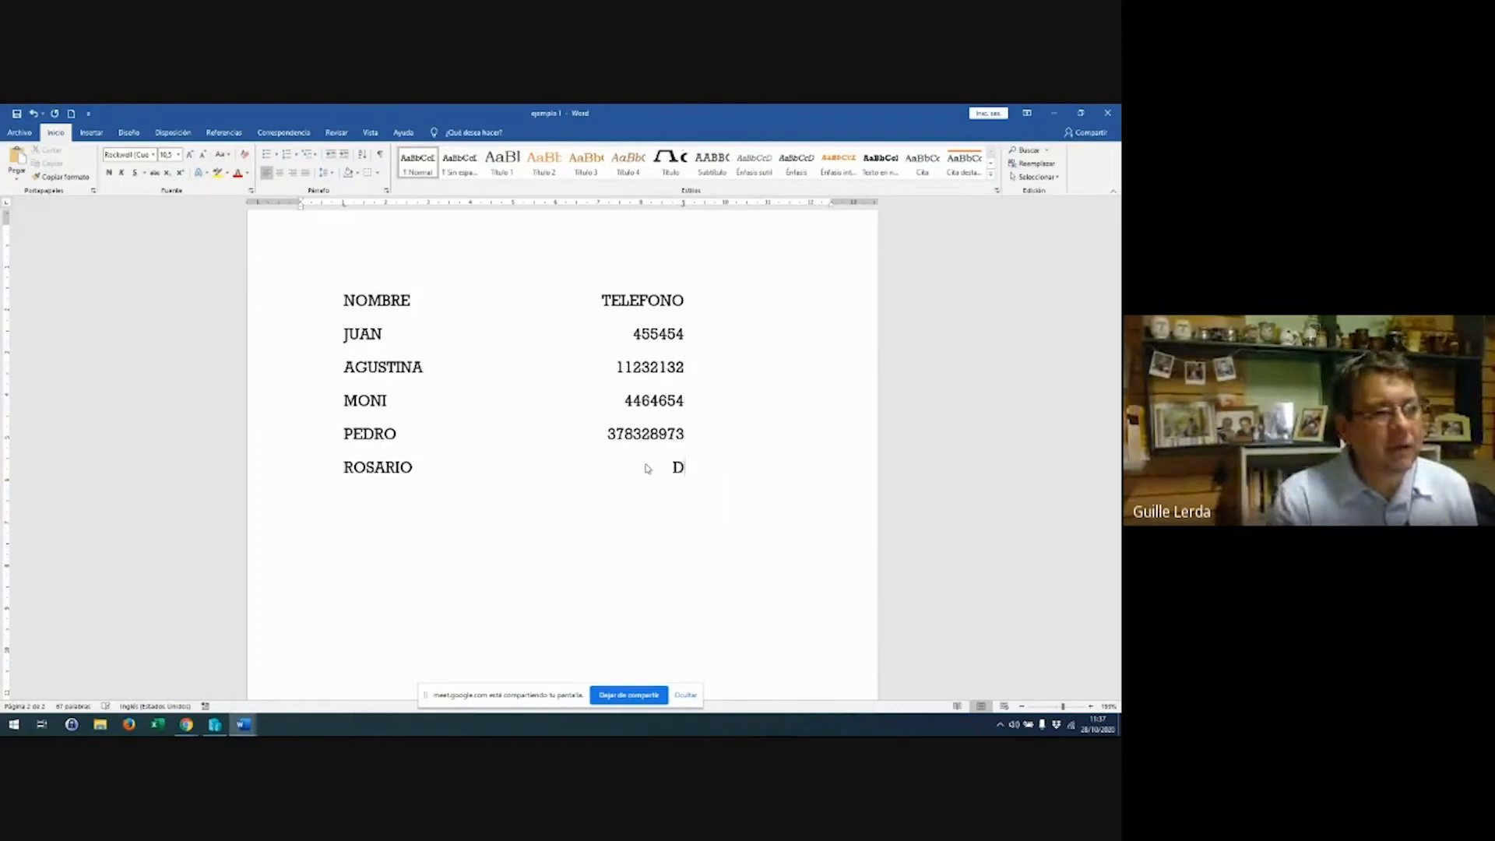
key(BackSpace)
key(BackSpace)
key(BackSpace)
key(BackSpace)
key(BackSpace)
key(BackSpace)
key(BackSpace)
text(0'4590'453'0)
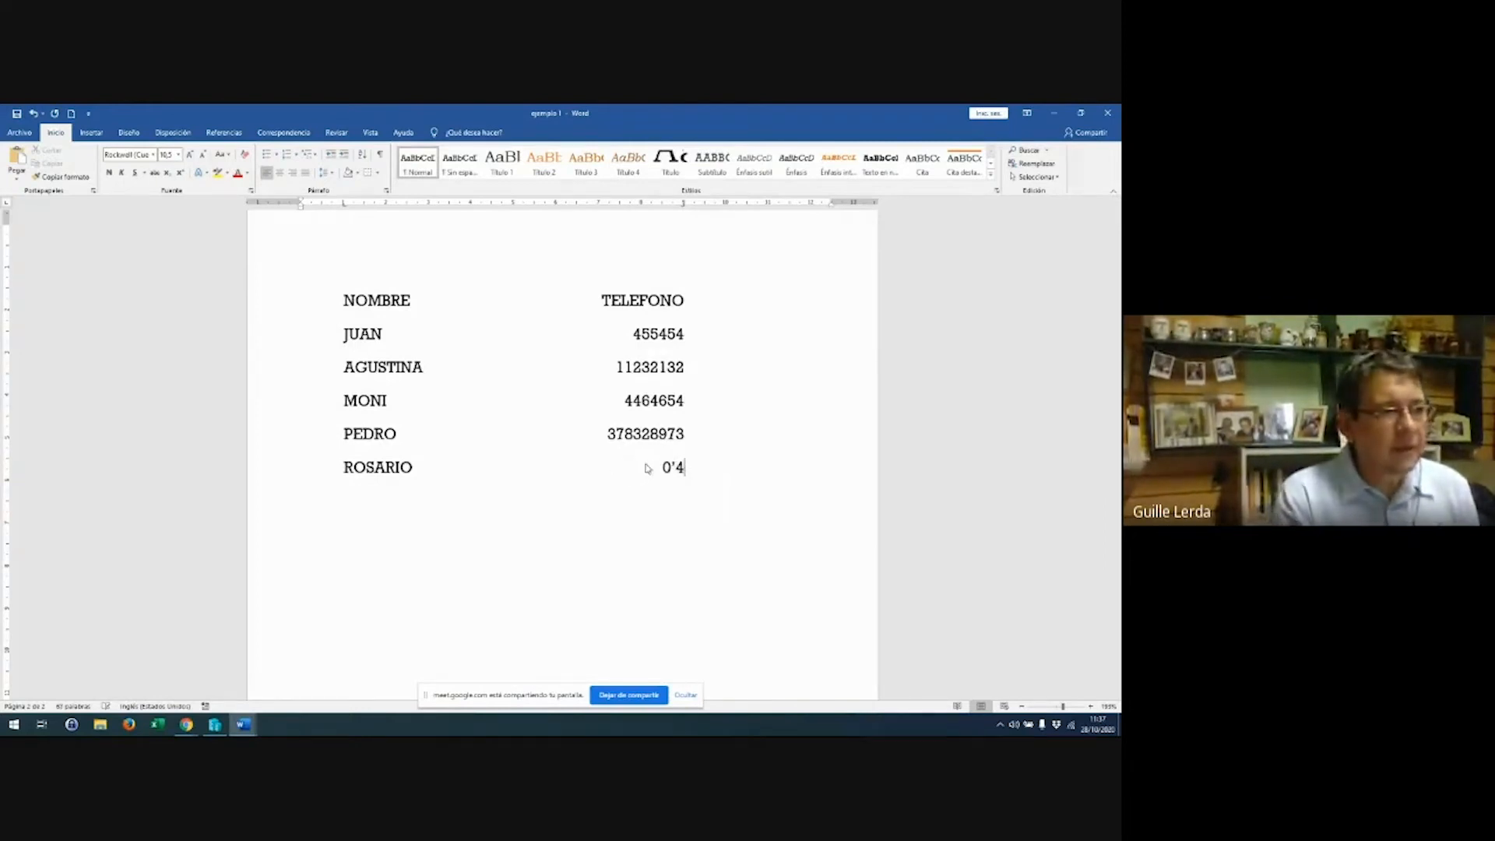
text(435'04530')
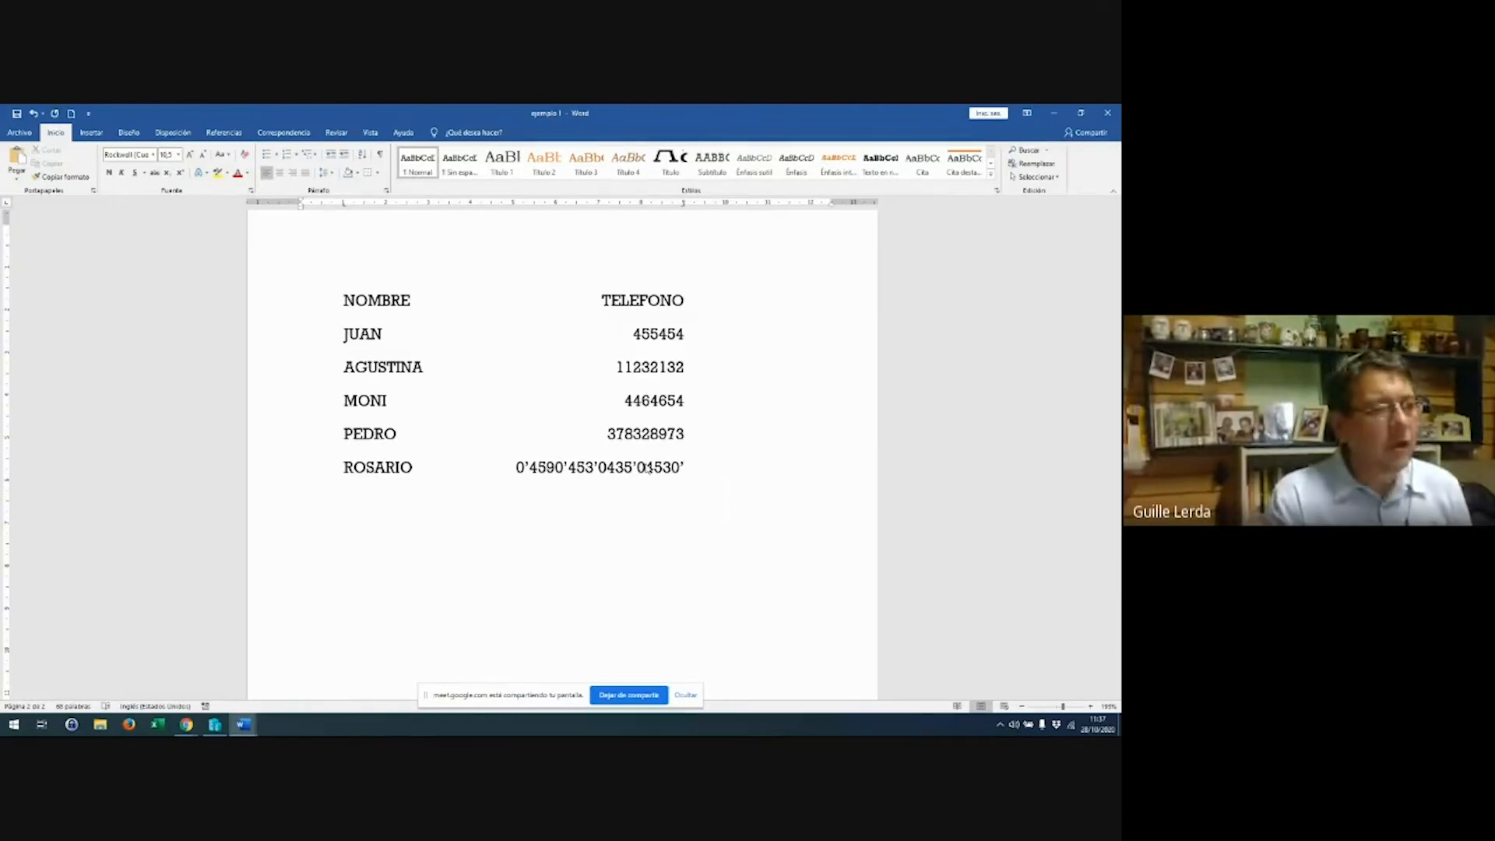
key(Return)
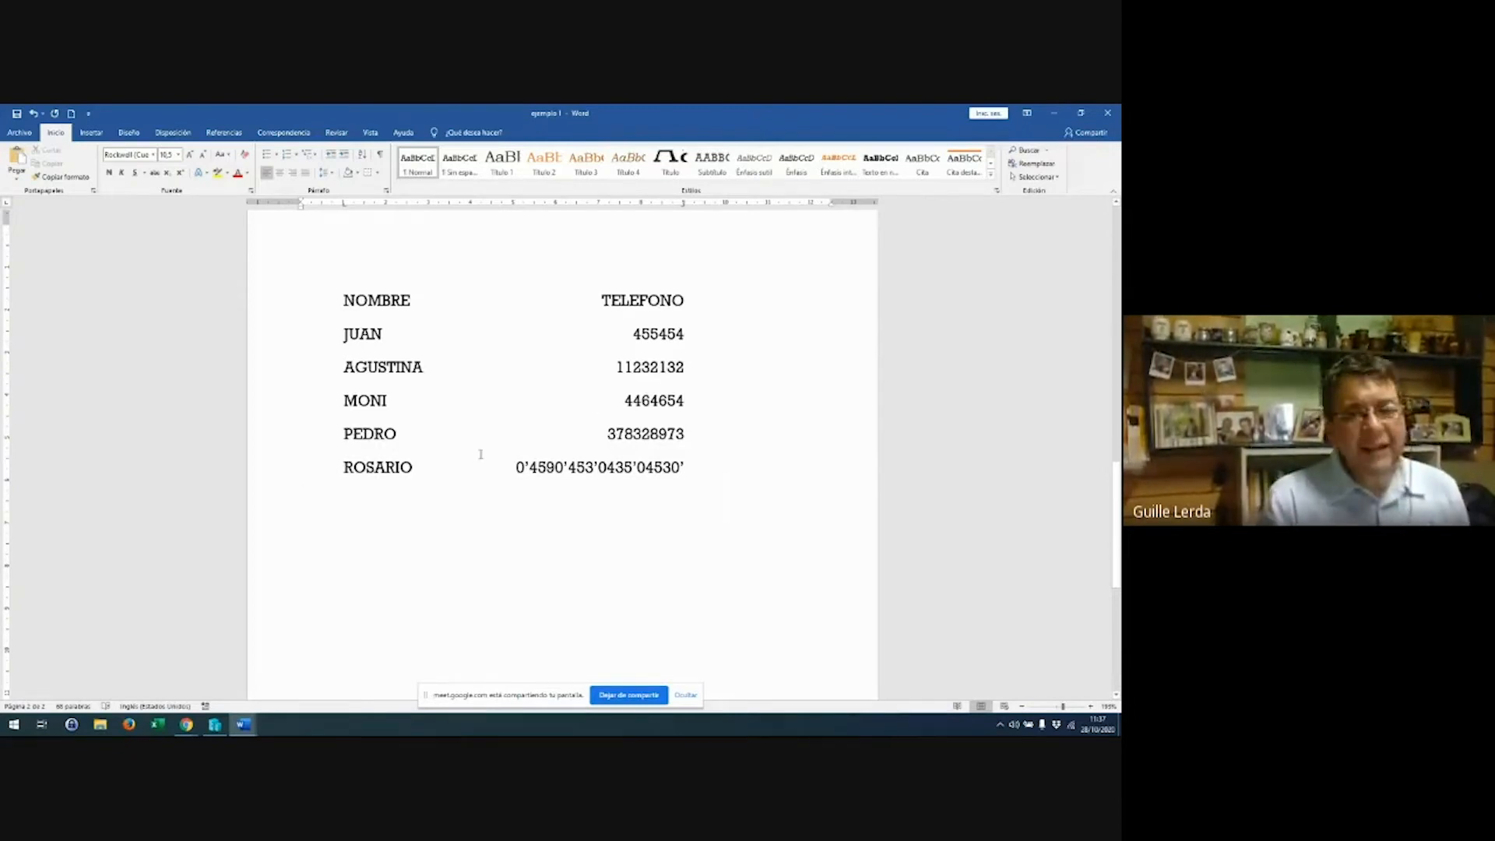
Scroll back to the top and view spelling suggestions for 'Capacitacion' and 'Esto' without changing them
scroll(479, 412, up, 3)
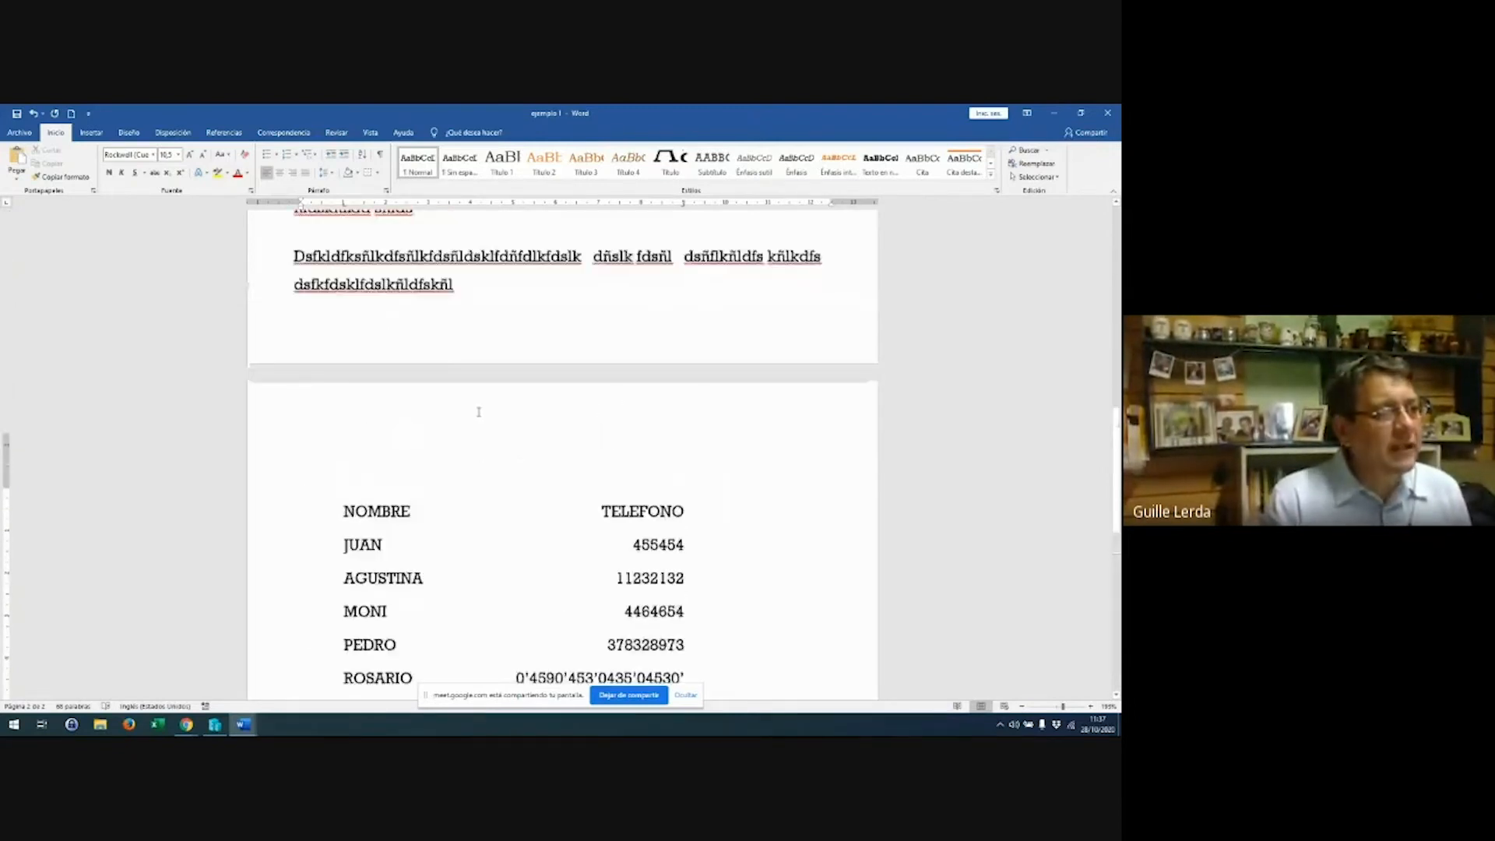
scroll(479, 412, up, 4)
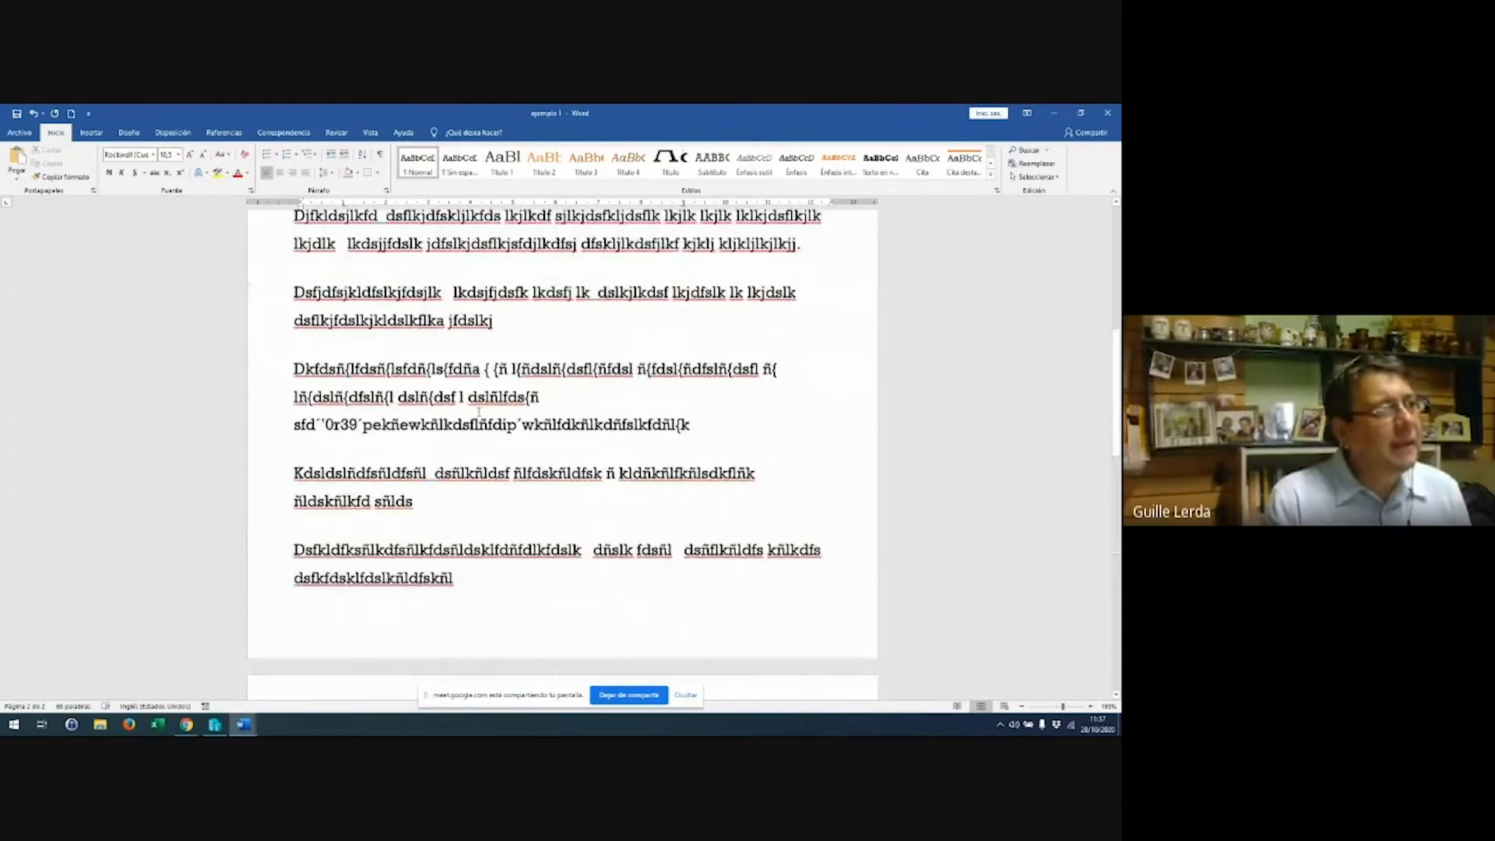
scroll(479, 412, up, 5)
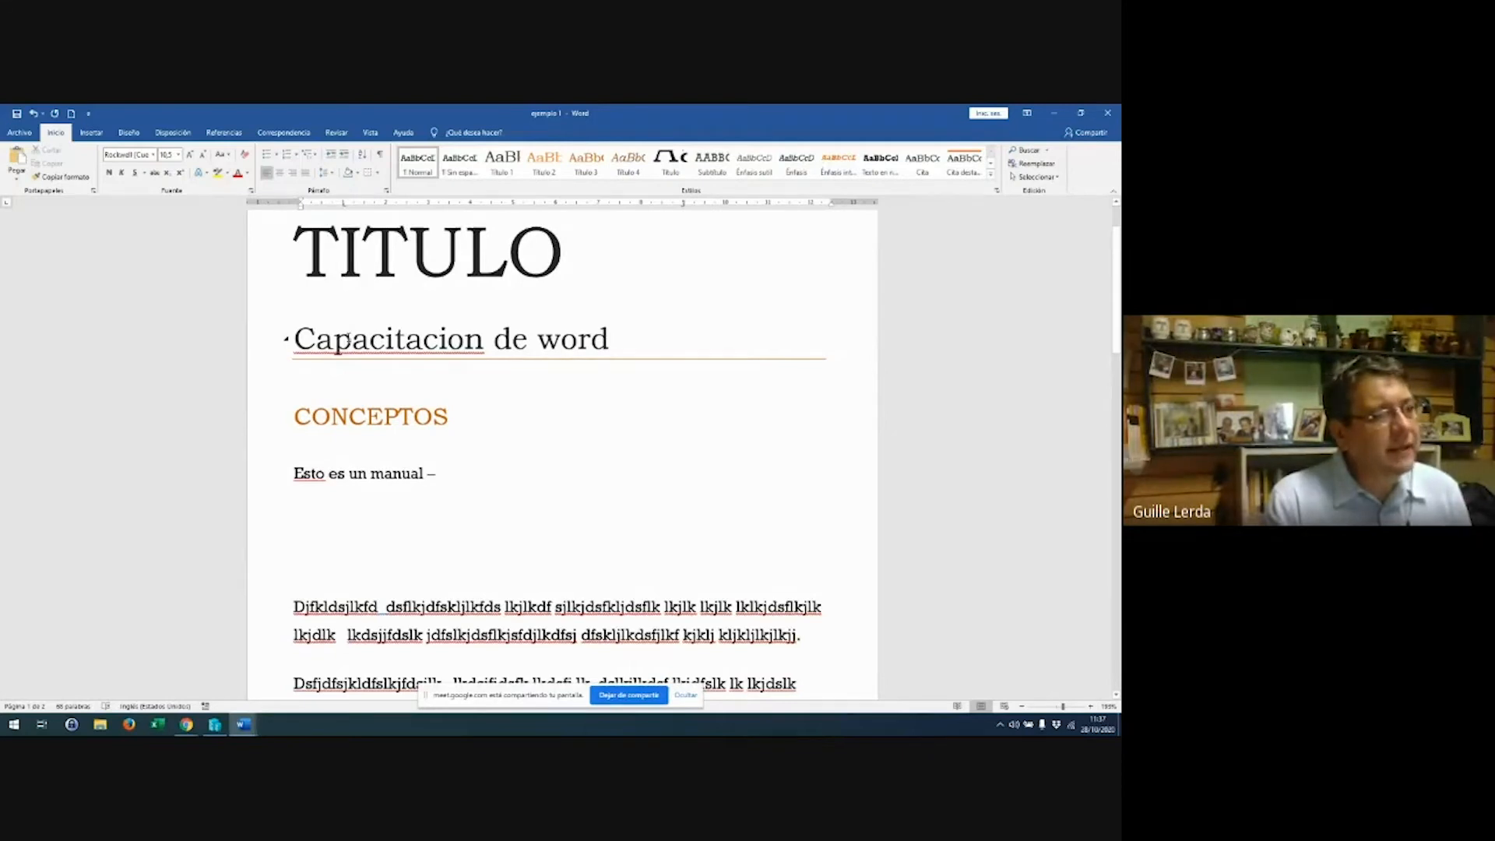
right_click(397, 343)
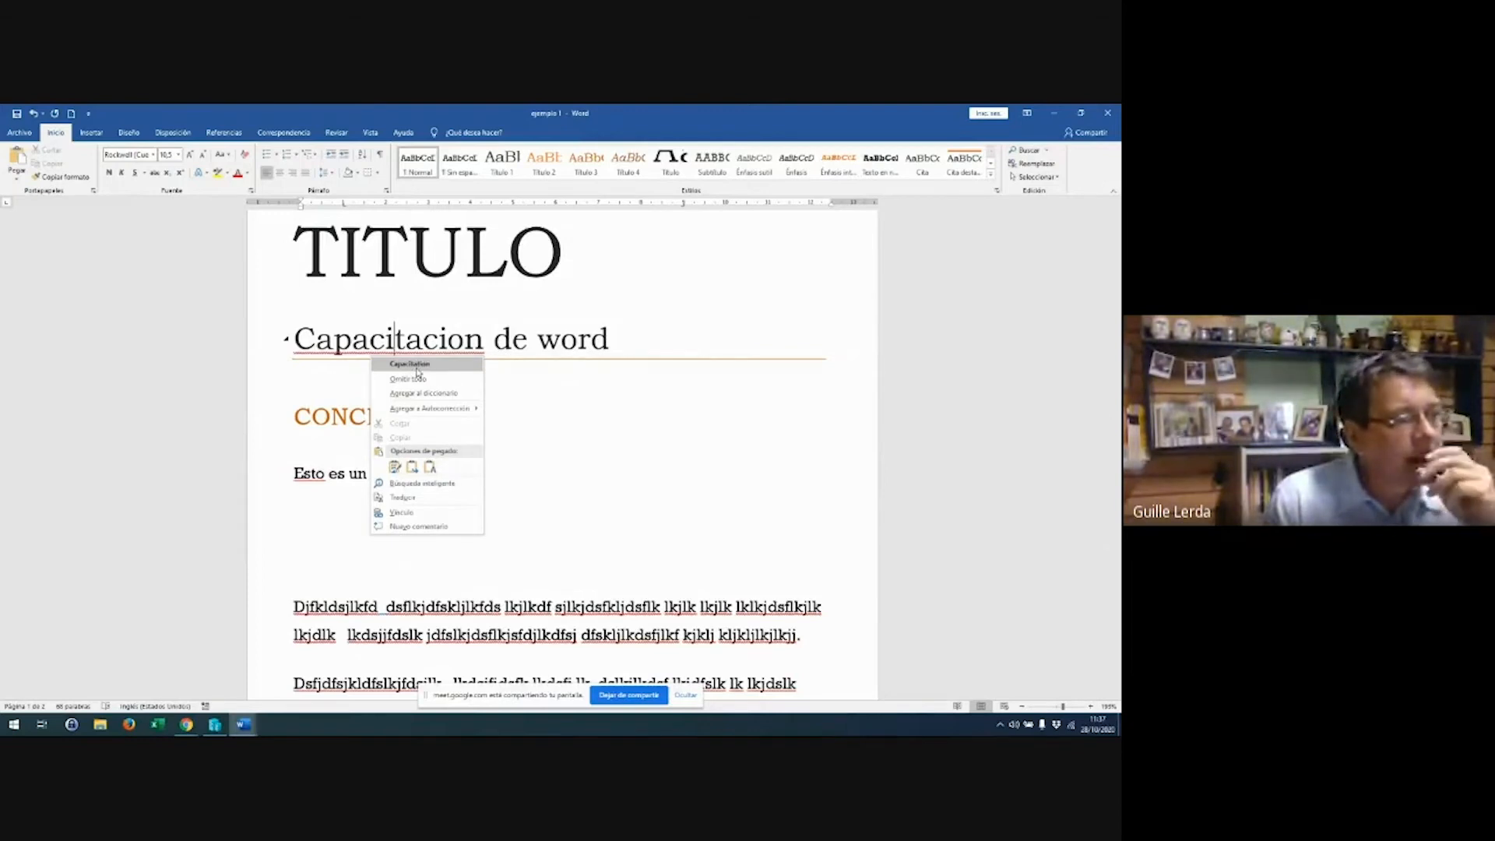
click(324, 520)
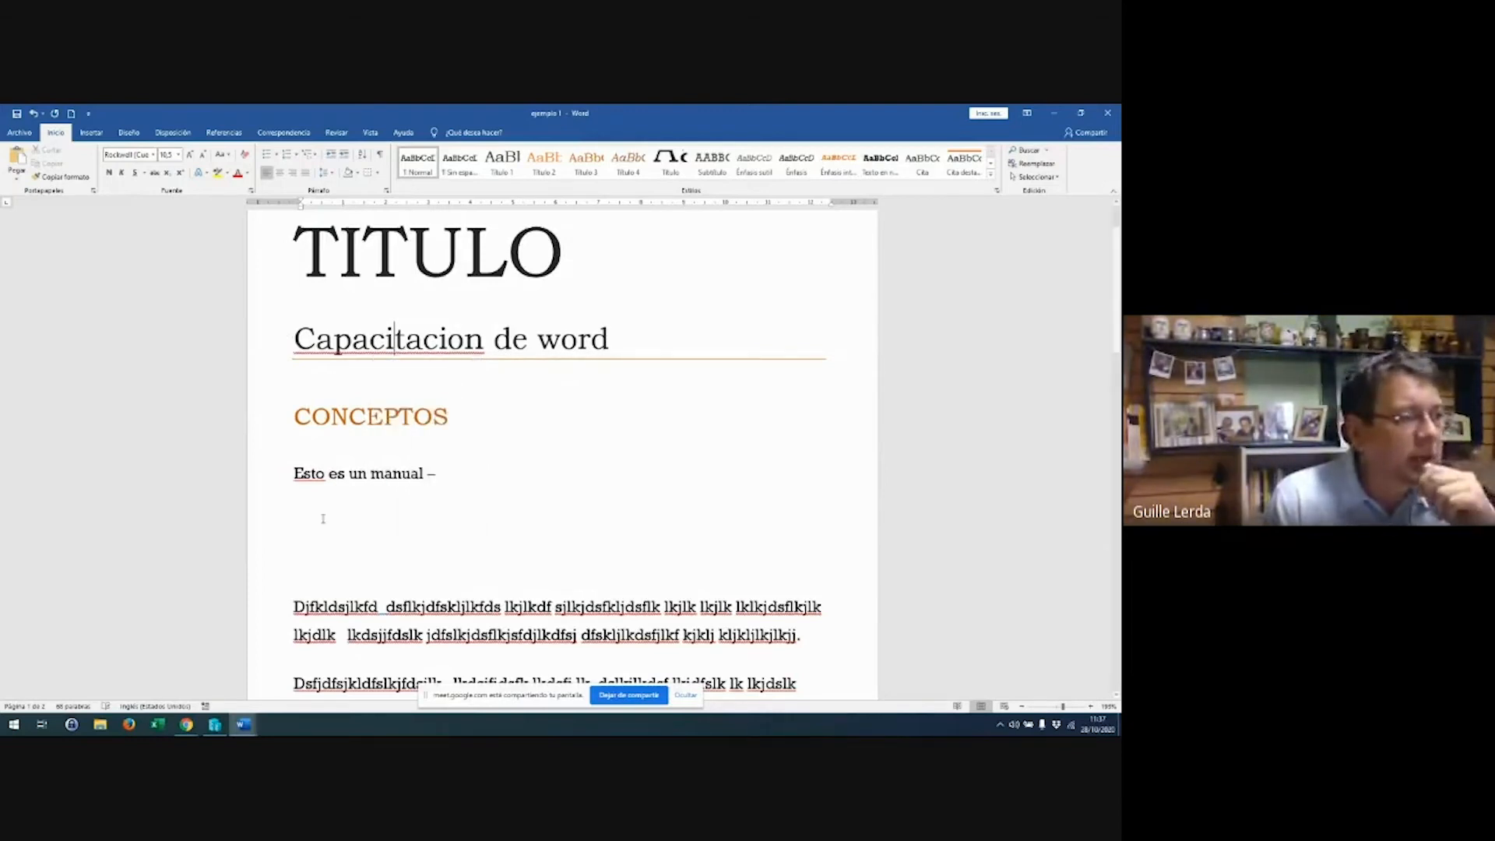
right_click(309, 475)
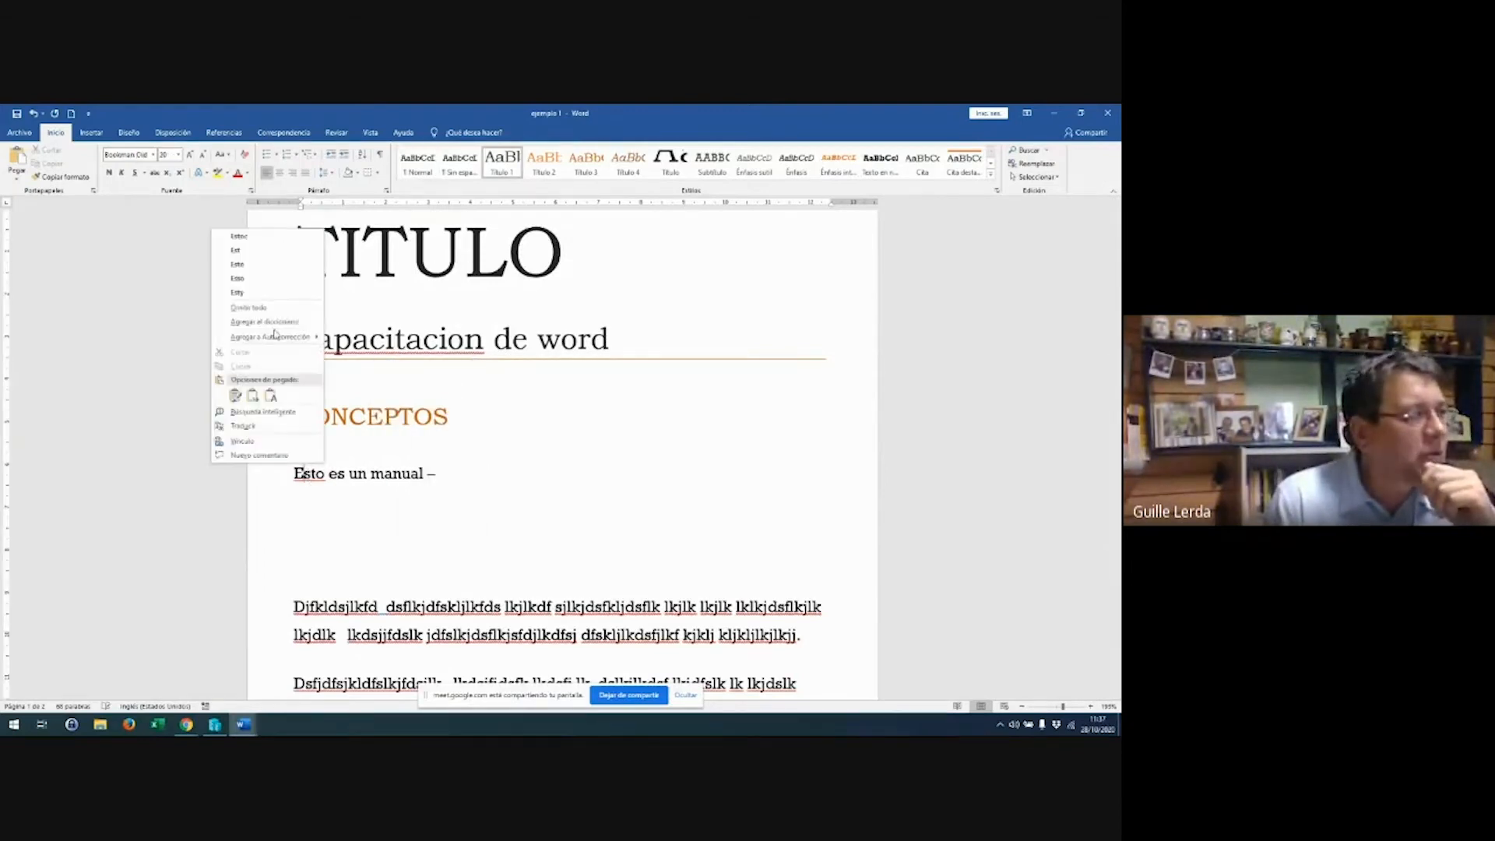
click(510, 384)
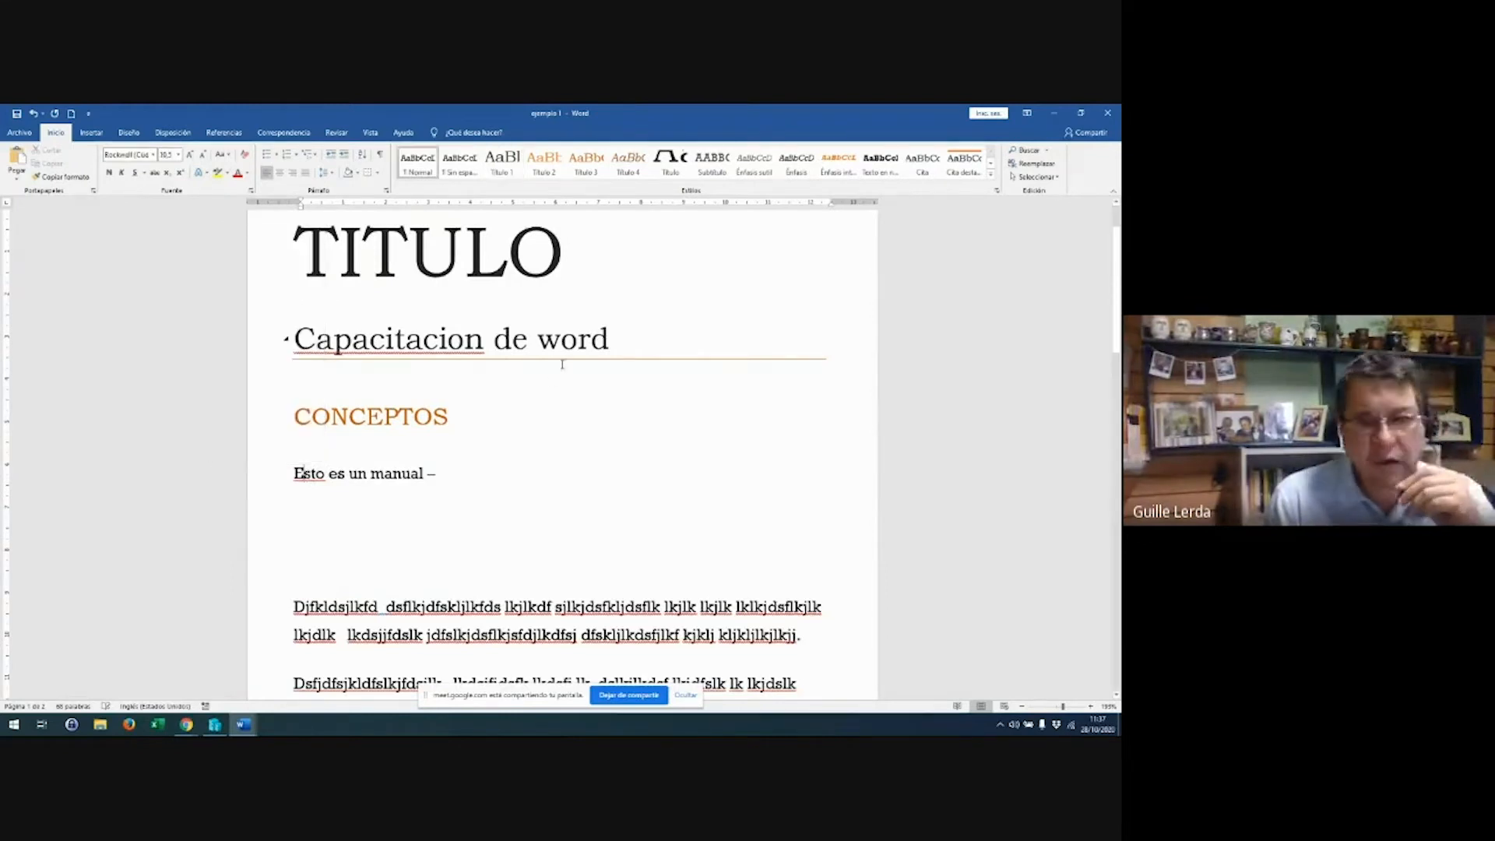
Select all text from TITULO to the document's end and open the Revisar tab's Idioma options
triple_click(304, 267)
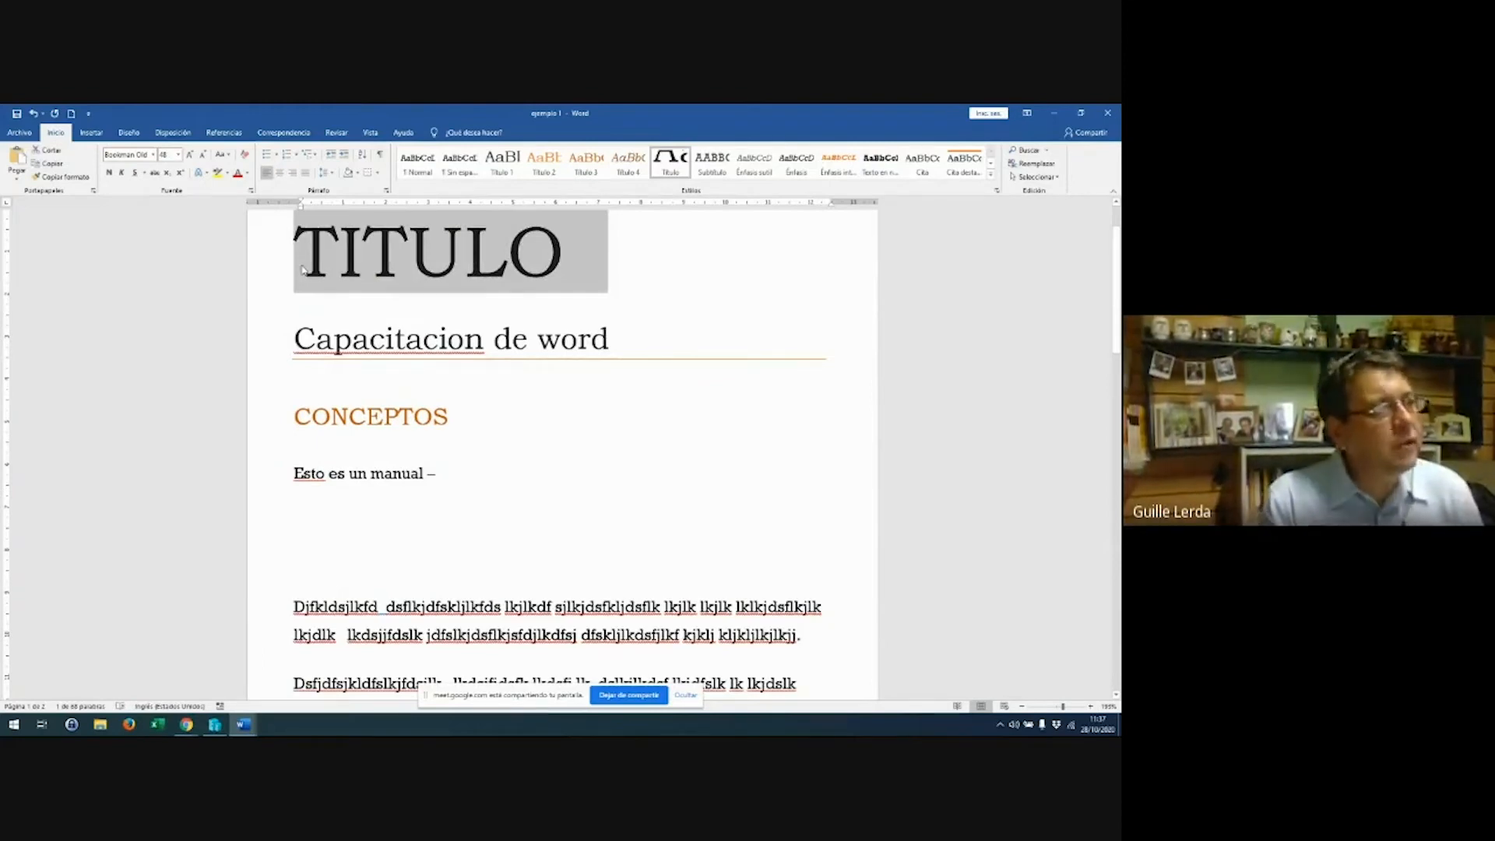
key(ctrl+shift+End)
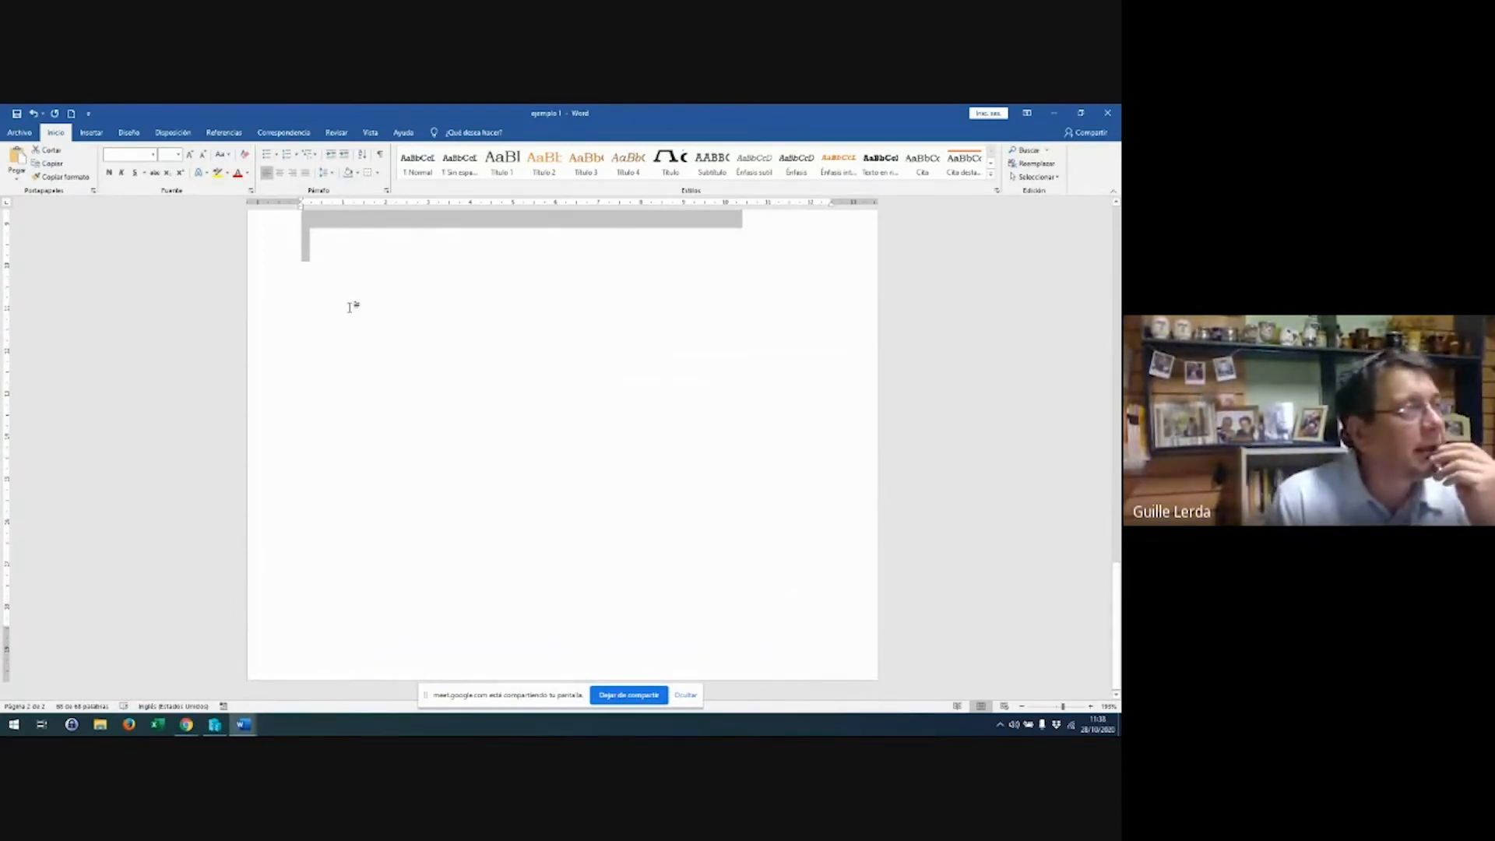
click(337, 133)
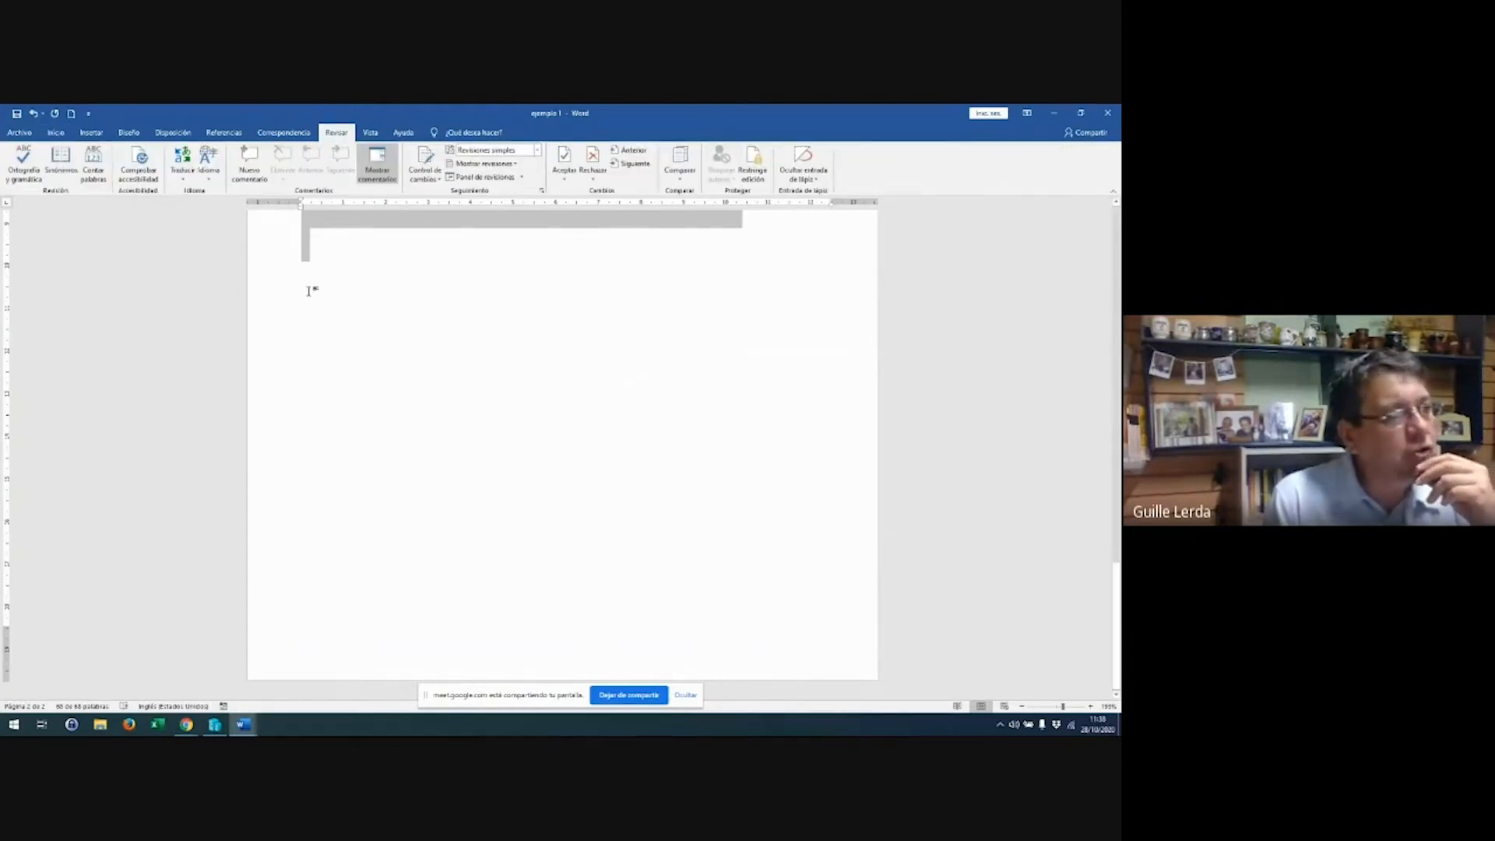
scroll(308, 290, up, 3)
scroll(309, 289, up, 10)
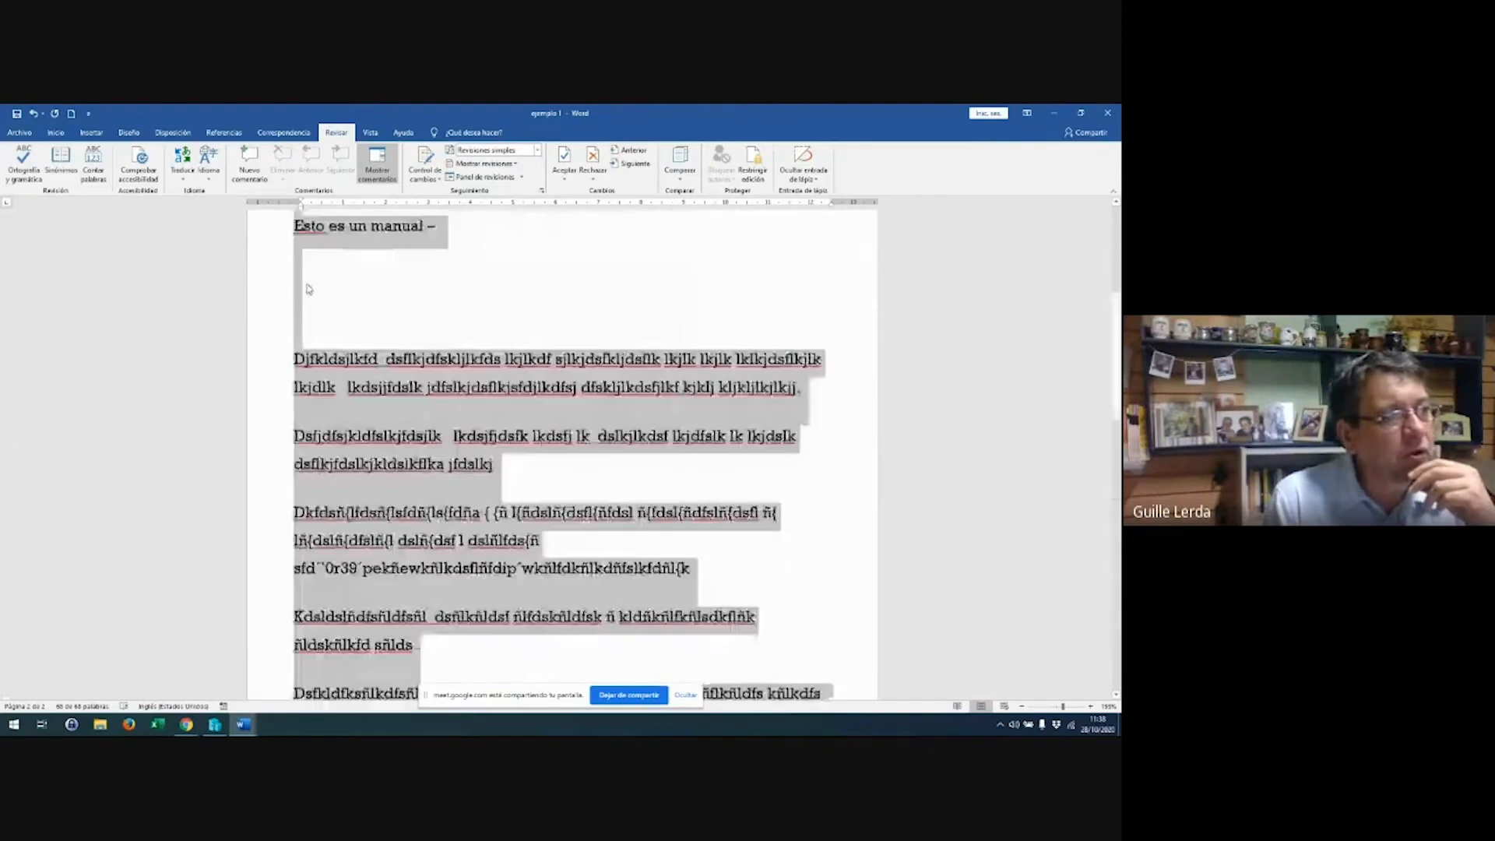
scroll(309, 289, up, 3)
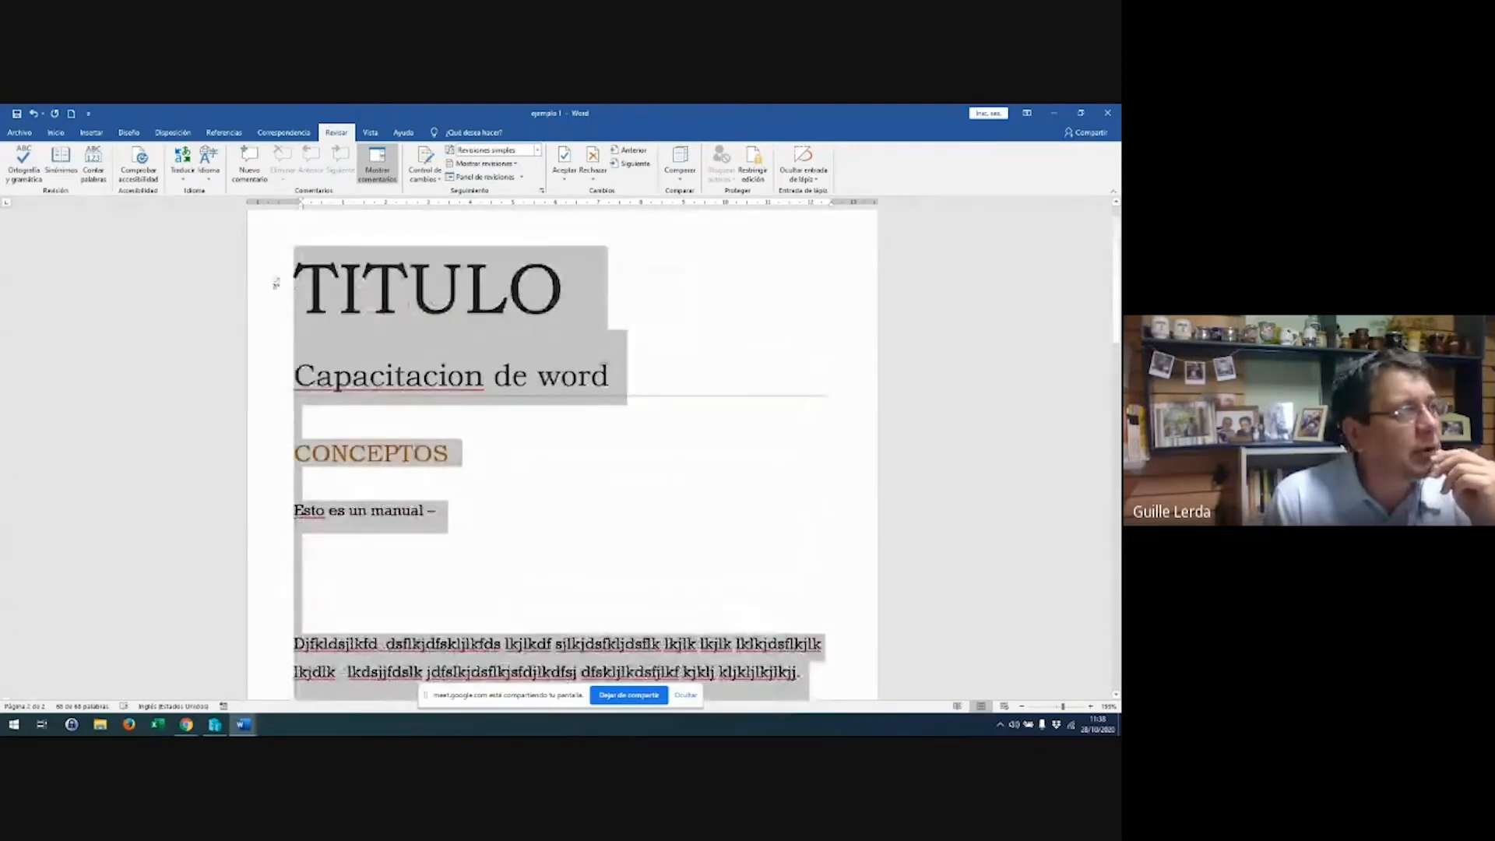
click(210, 179)
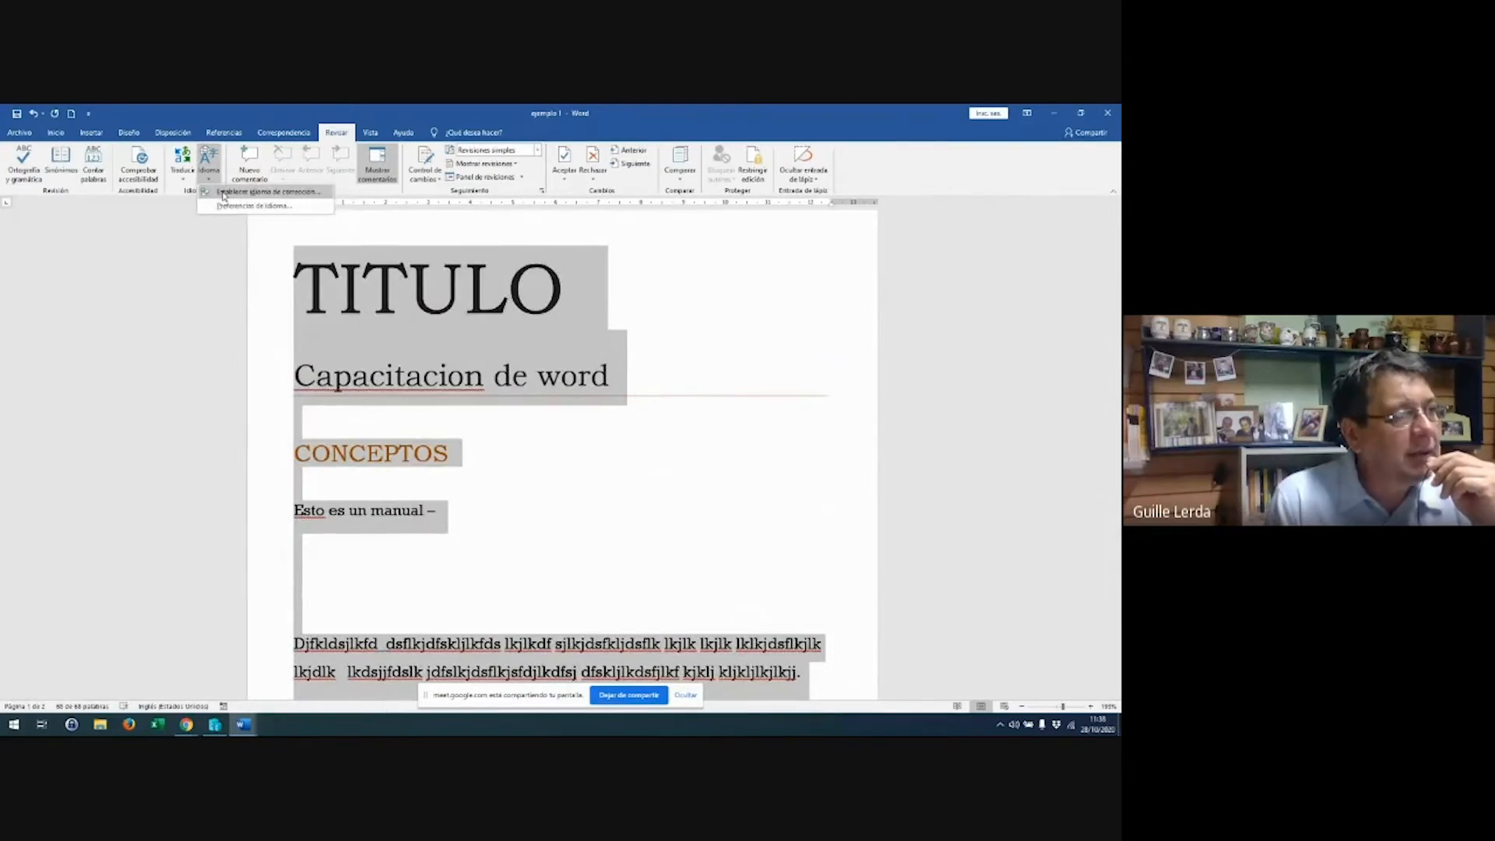
Set the selected text's proofing language to Español (Argentina), then deselect the text
click(223, 196)
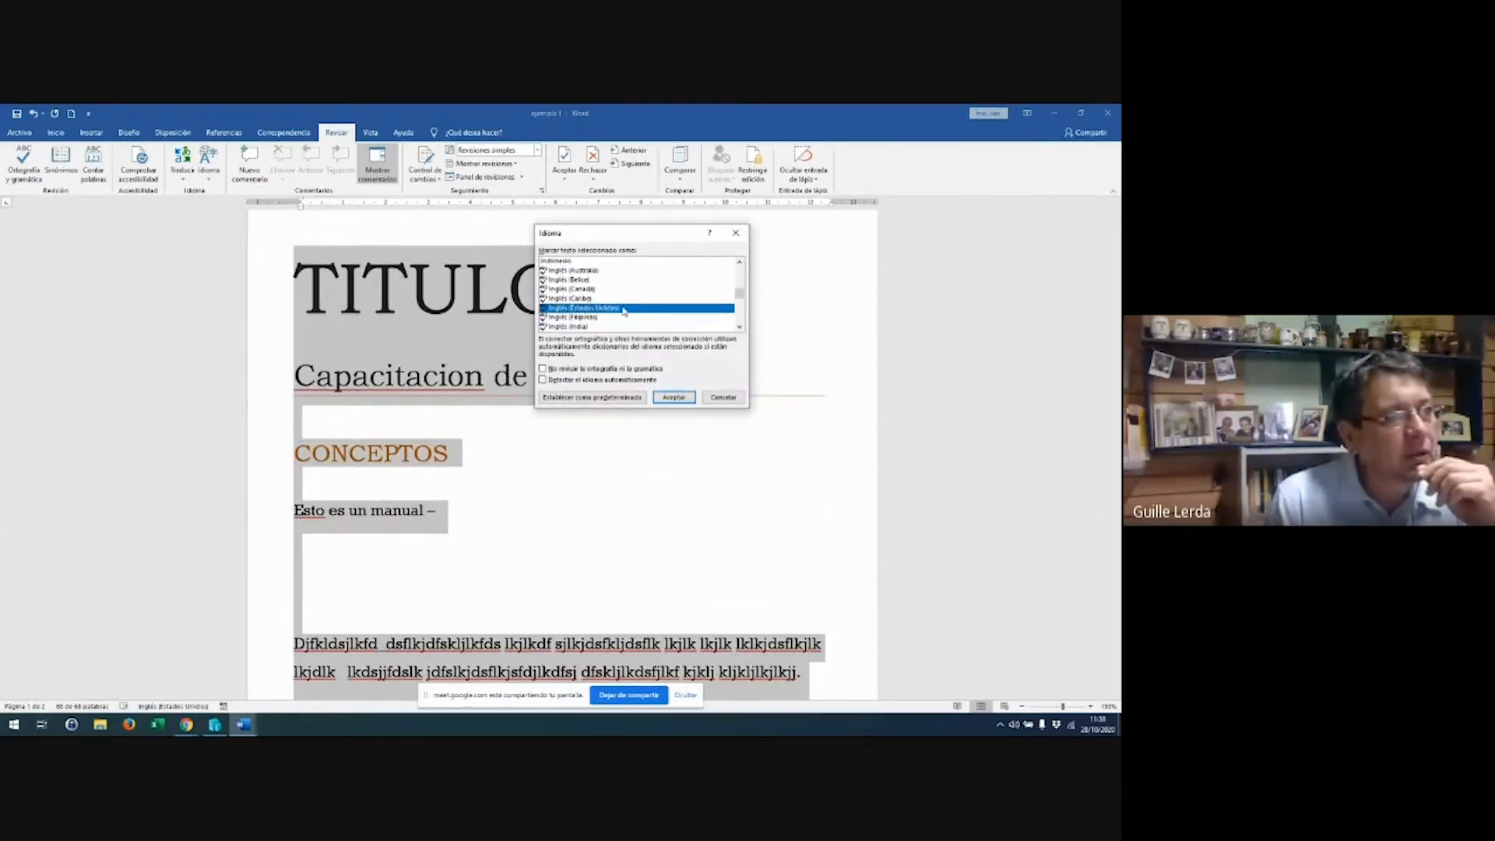
scroll(624, 310, up, 20)
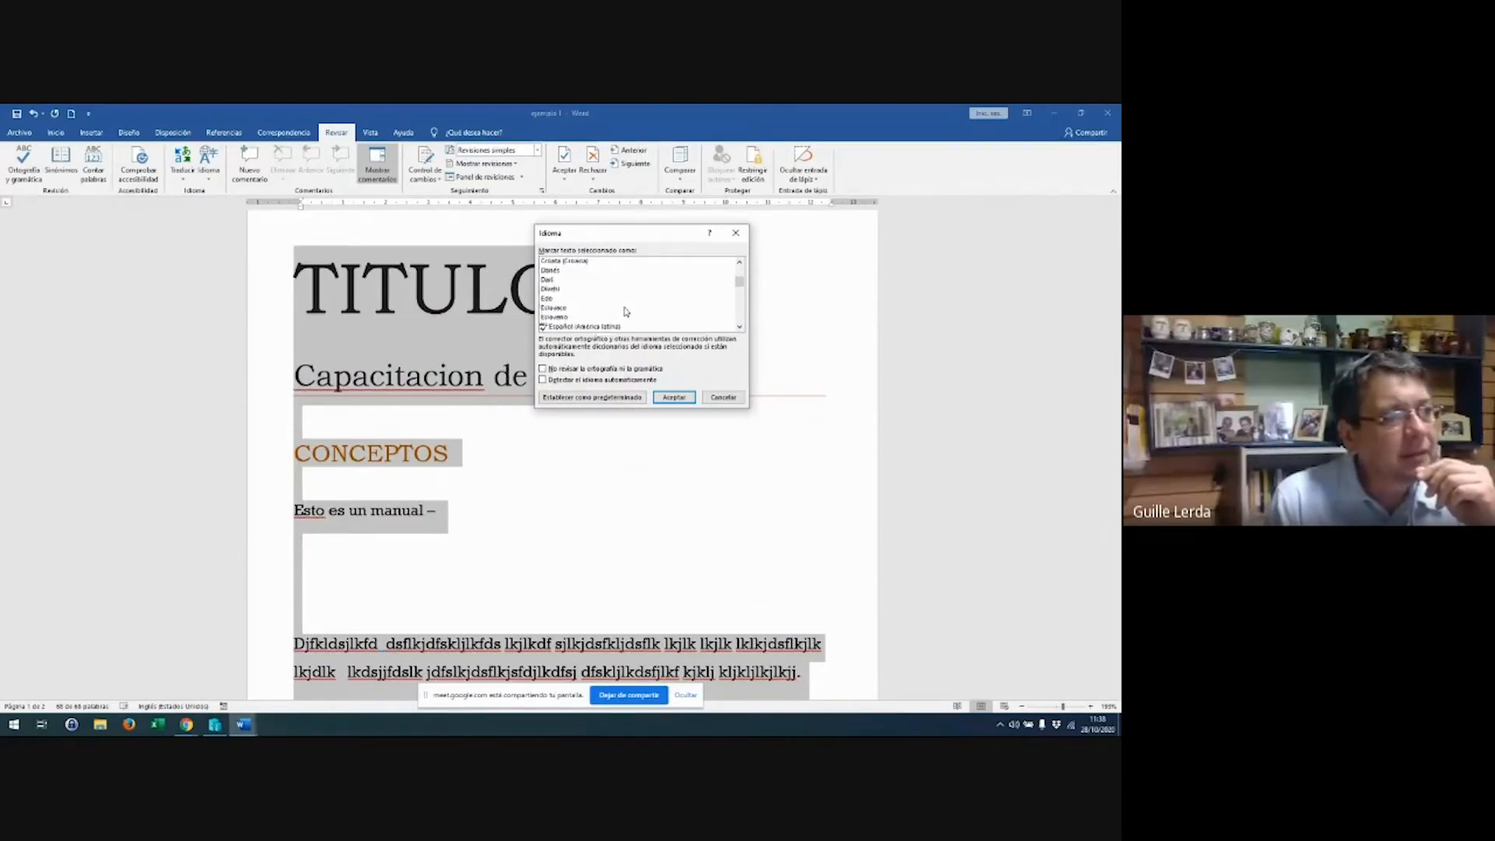
scroll(624, 311, up, 15)
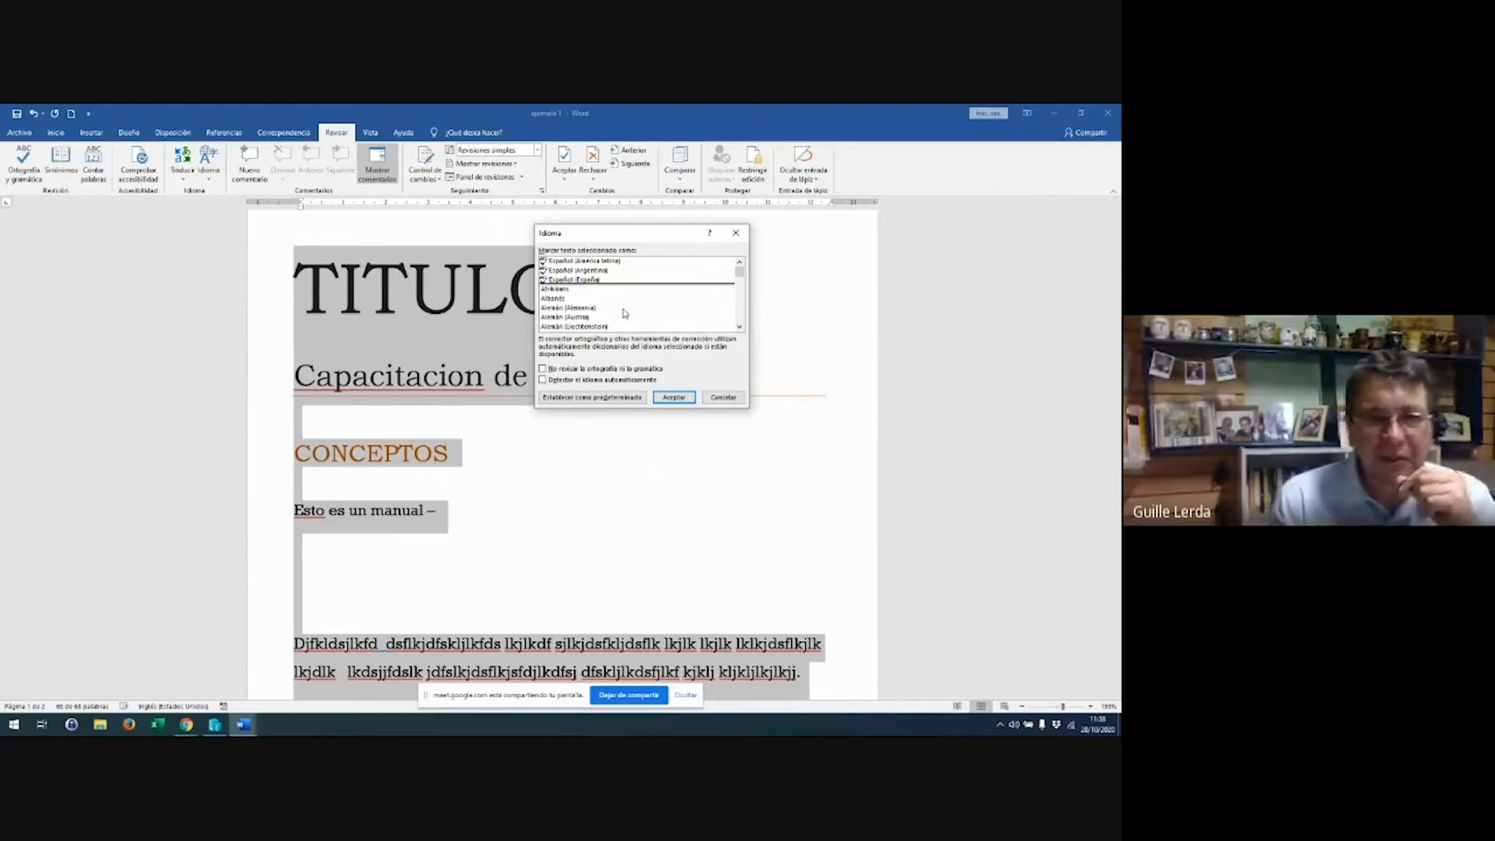
click(616, 263)
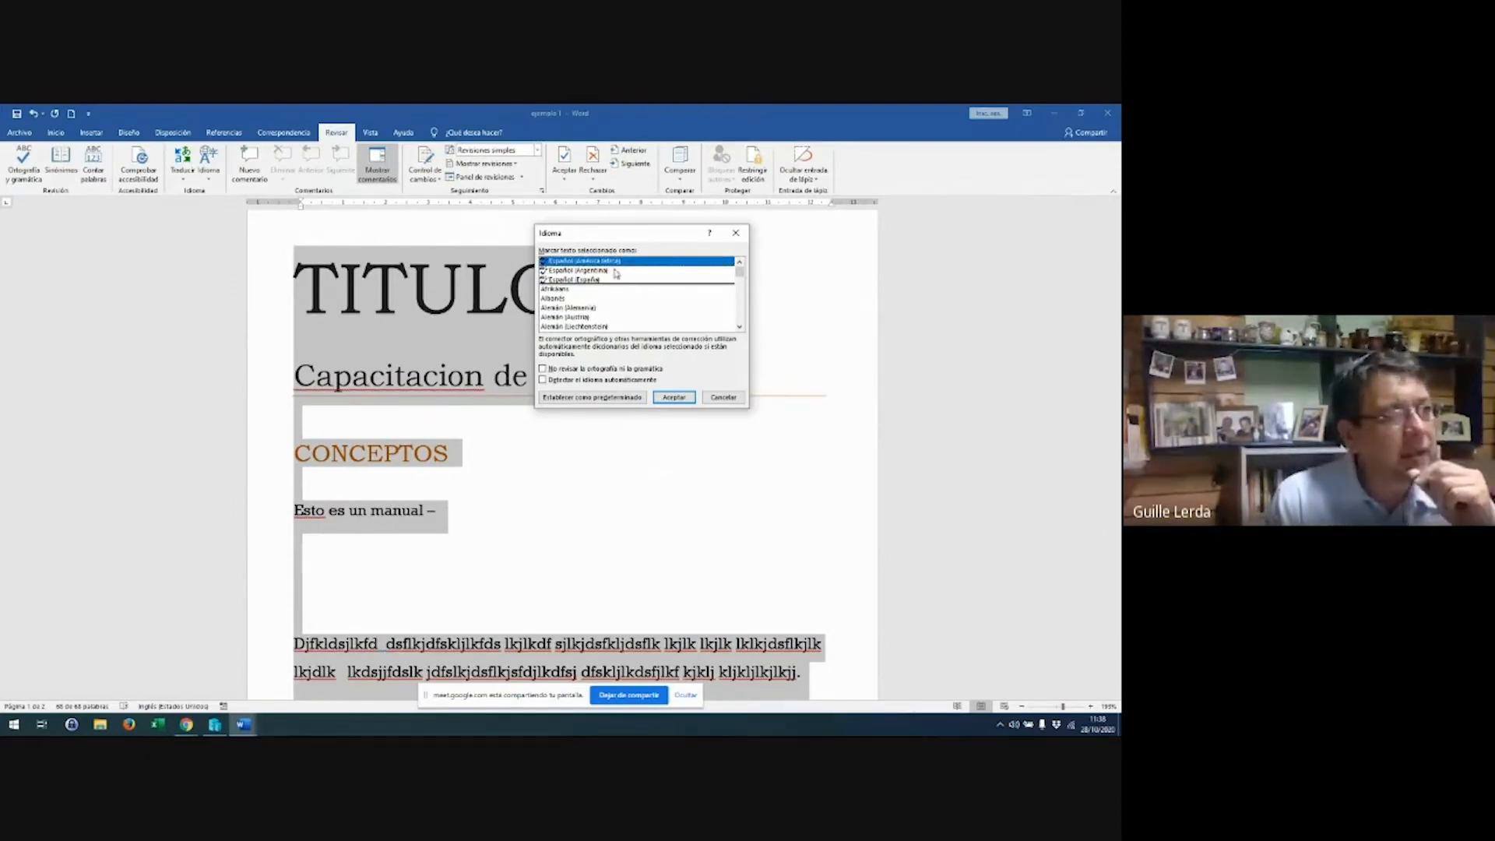
click(616, 271)
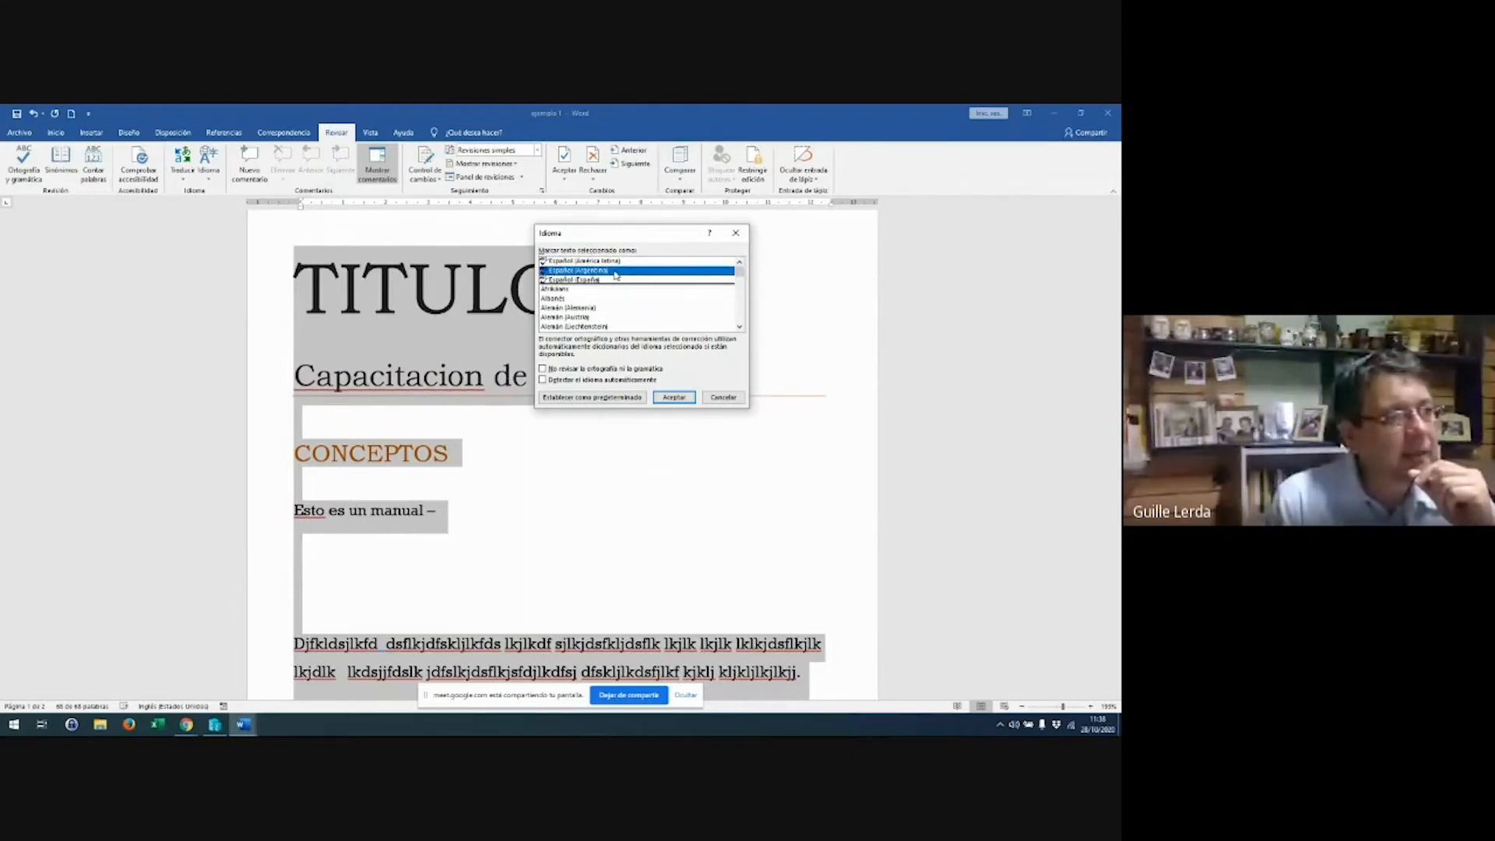
click(674, 397)
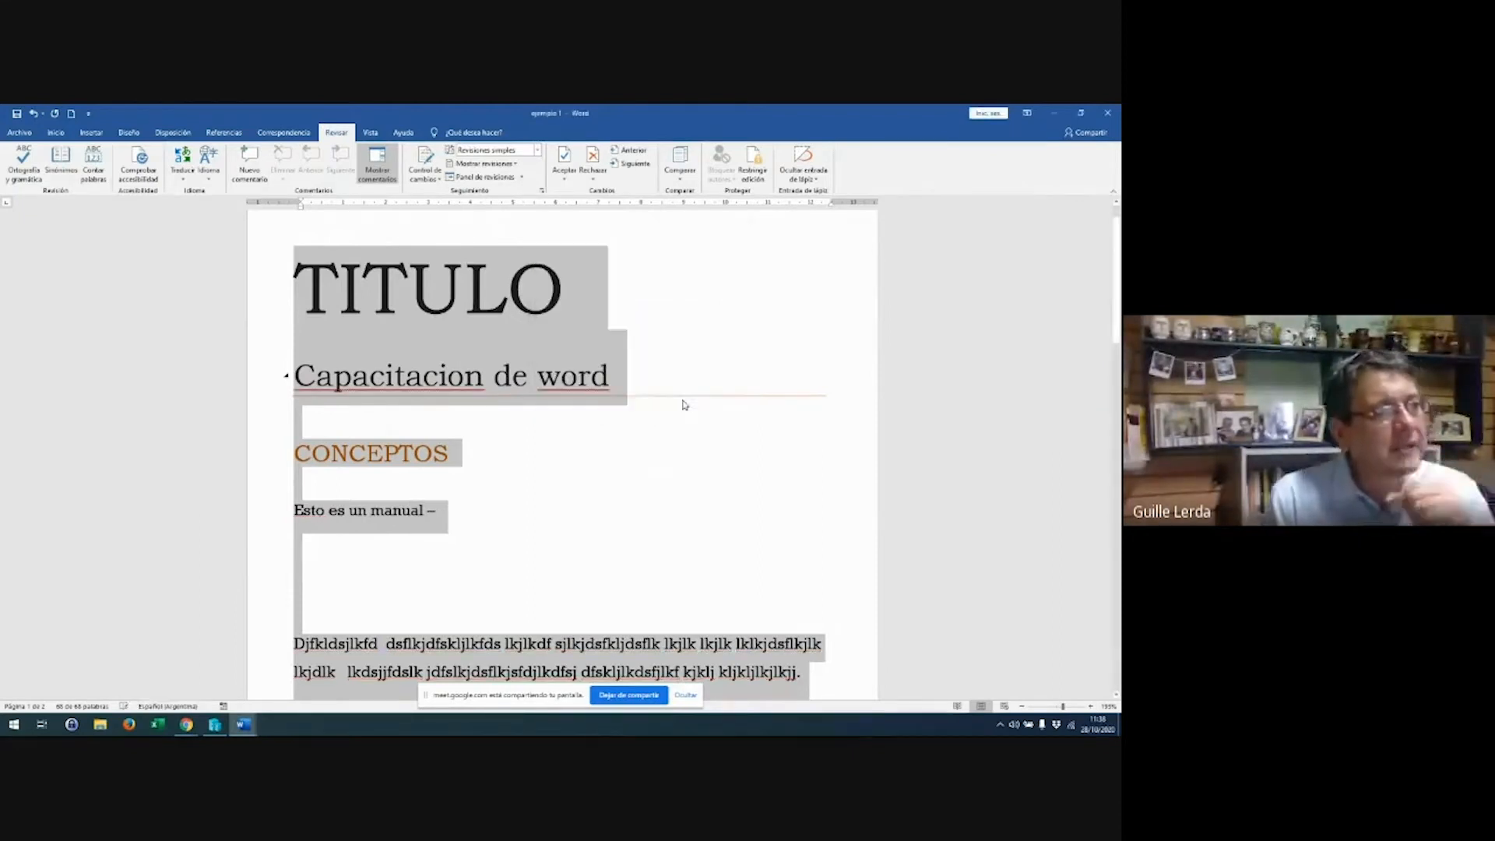
click(644, 505)
Check the suggestions for 'Capacitacion', then start the Ortografía y gramática check
right_click(450, 387)
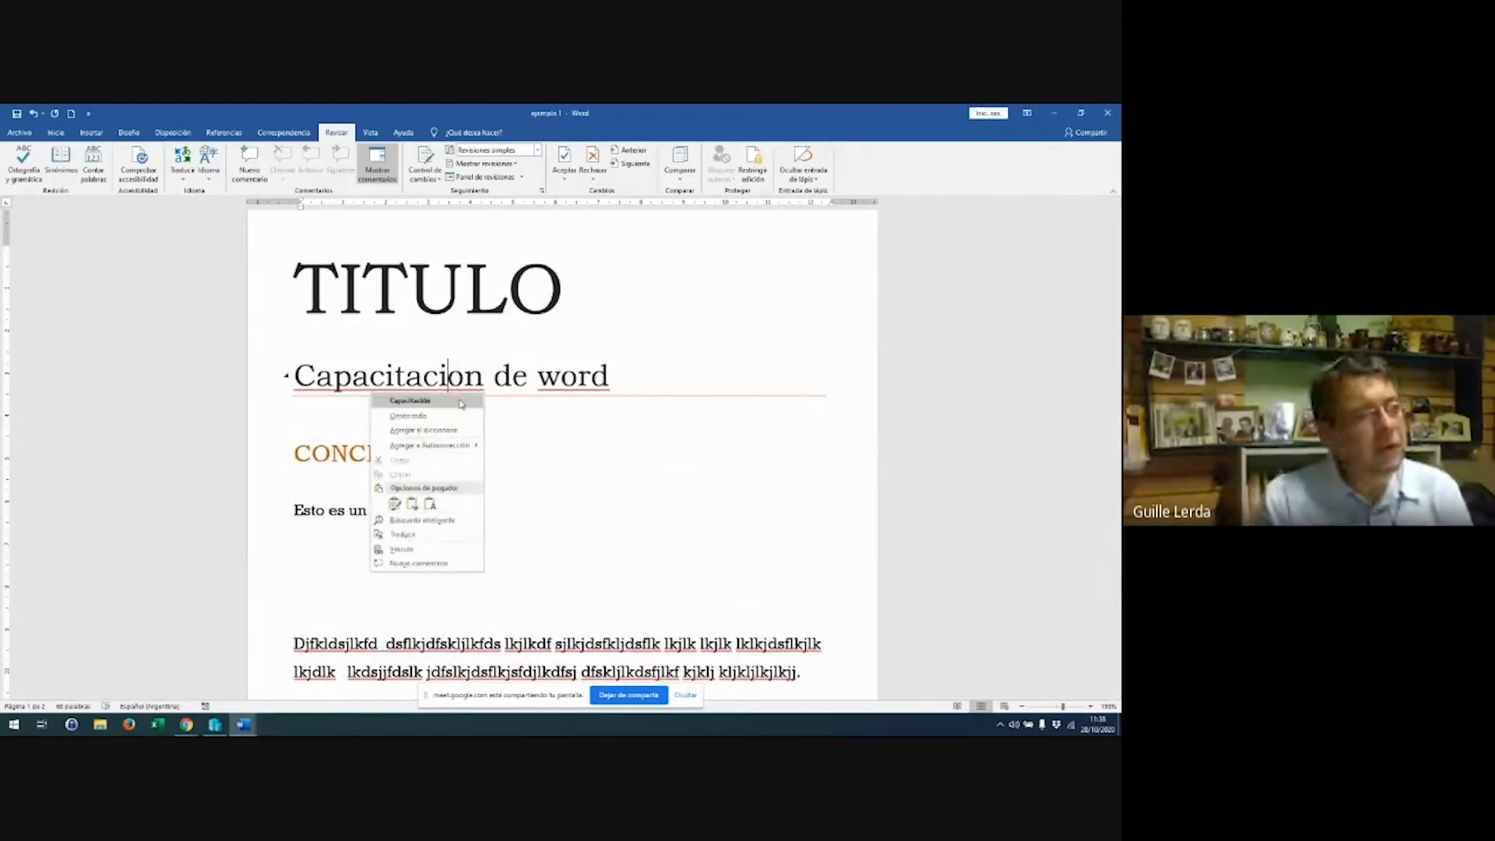
click(688, 520)
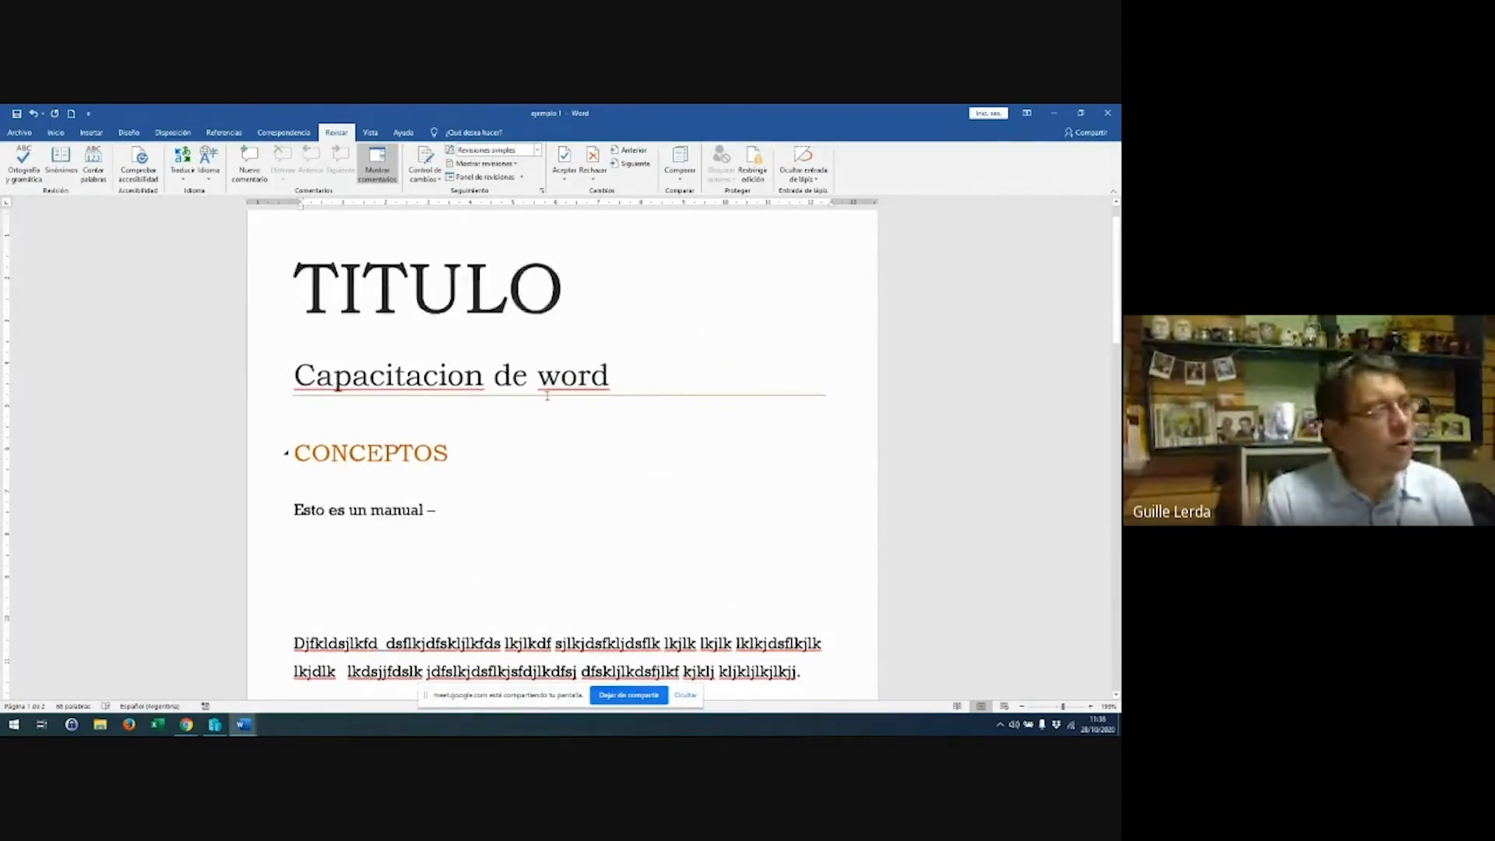
scroll(93, 310, up, 1)
click(24, 152)
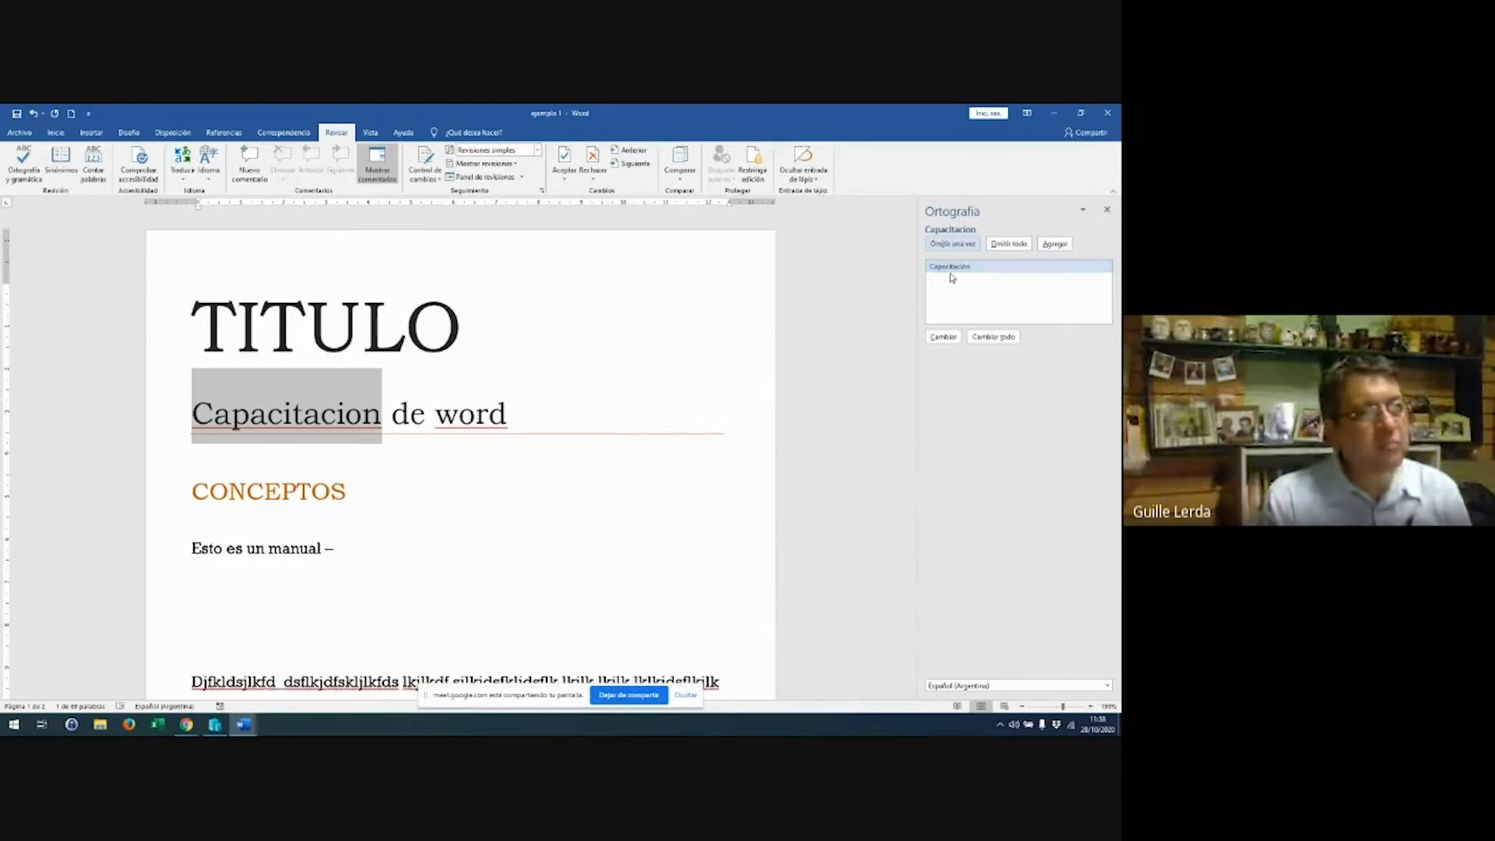
Correct to 'Capacitación' and 'Word', skip the nonsense words, and remove the repeated lkjlk
click(944, 338)
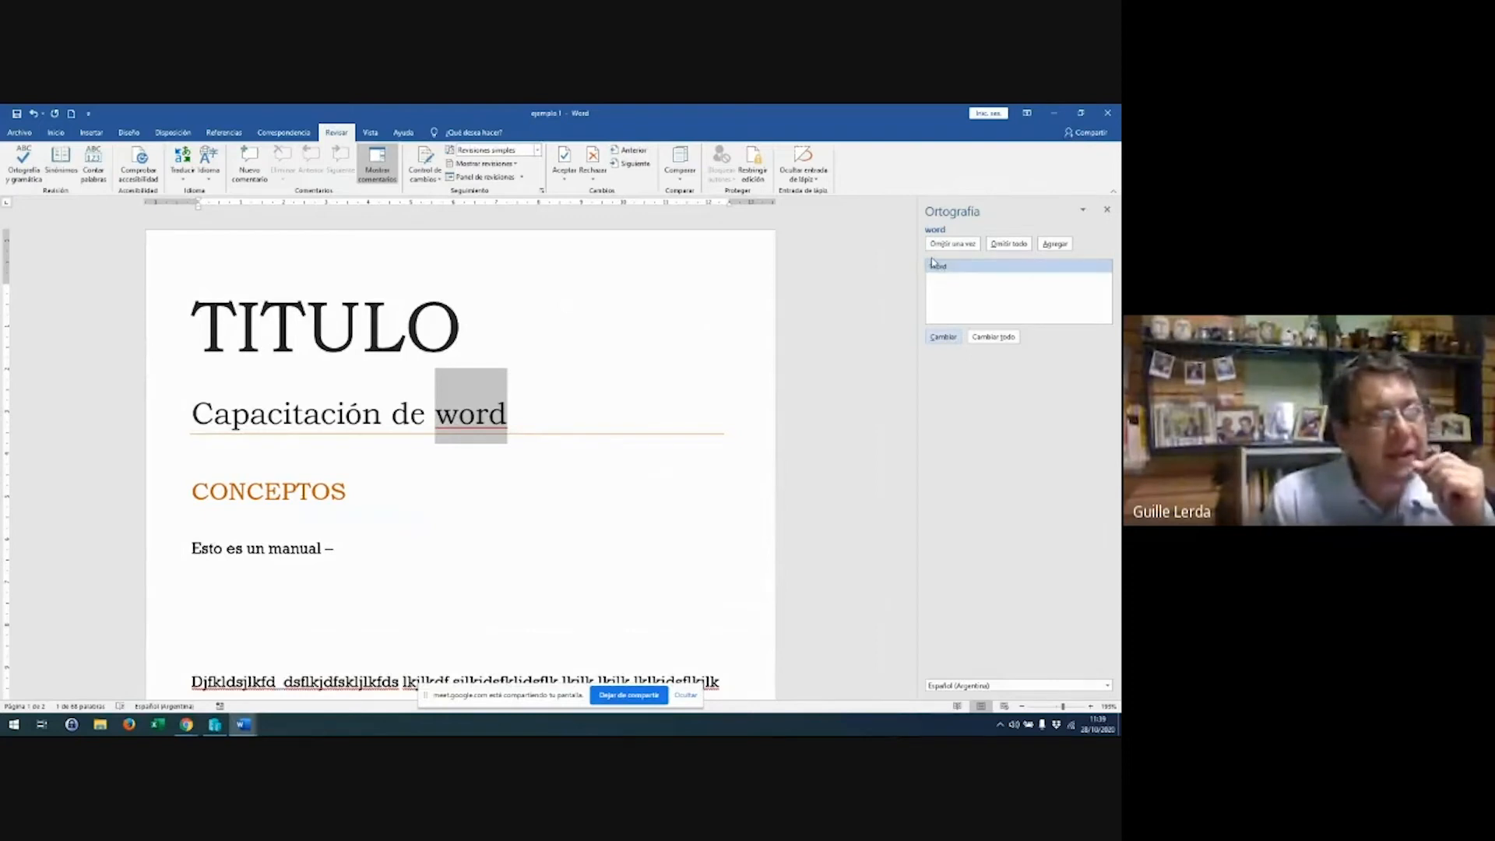
click(944, 338)
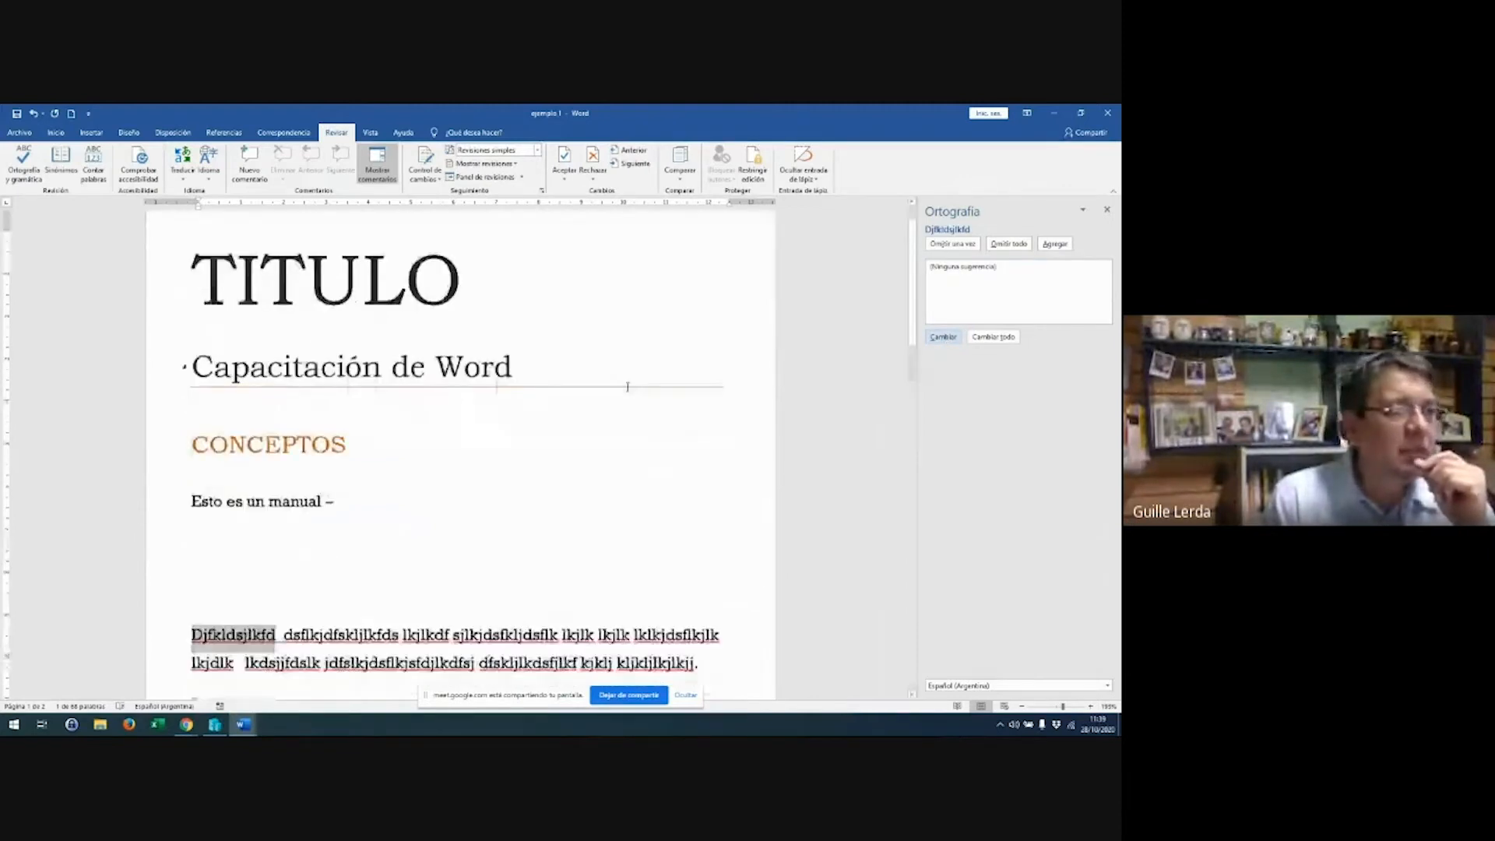
scroll(628, 387, down, 3)
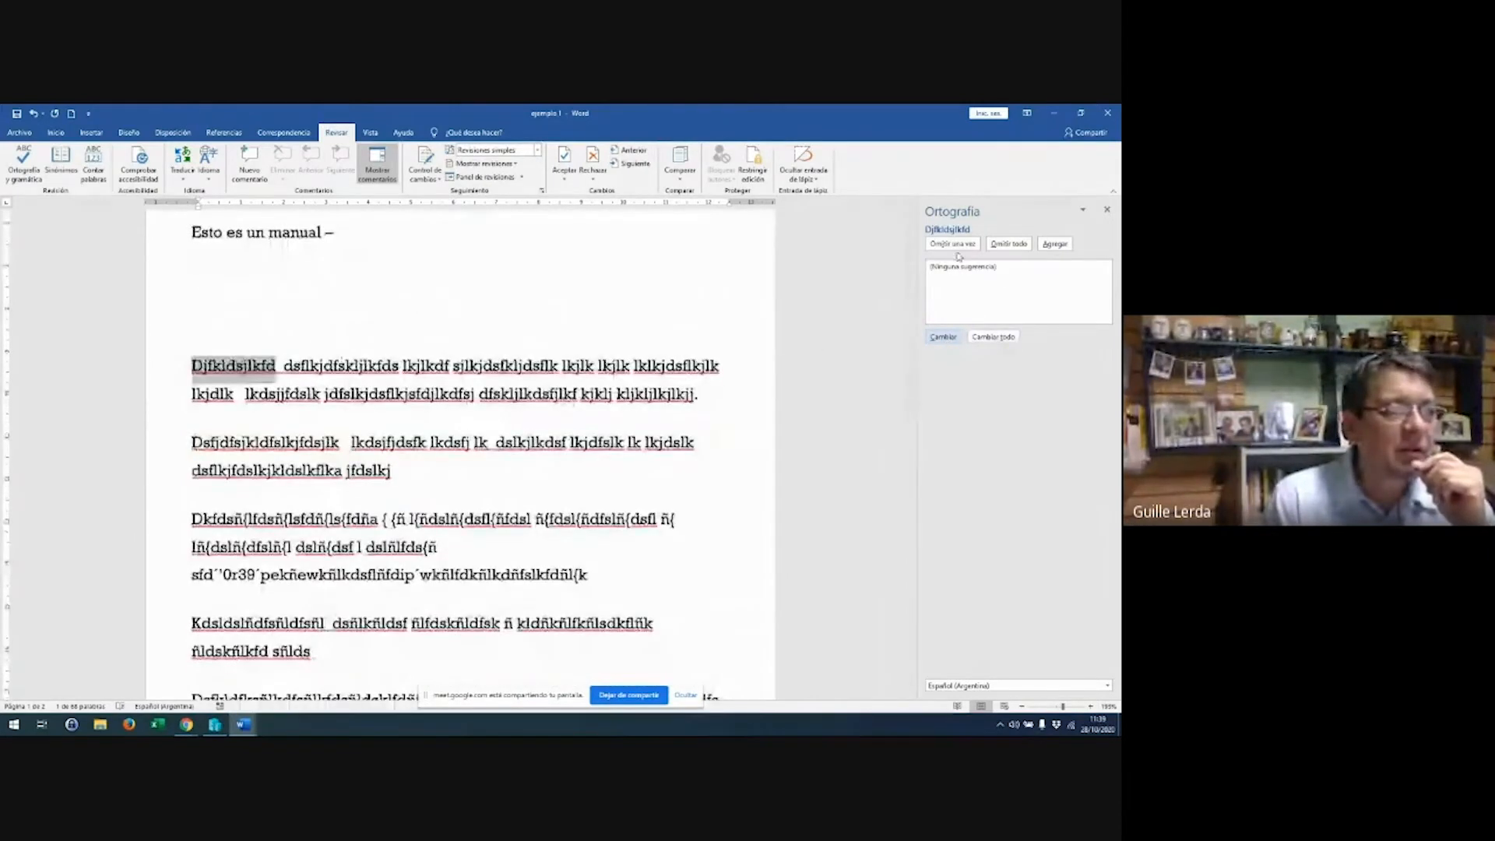
click(1012, 244)
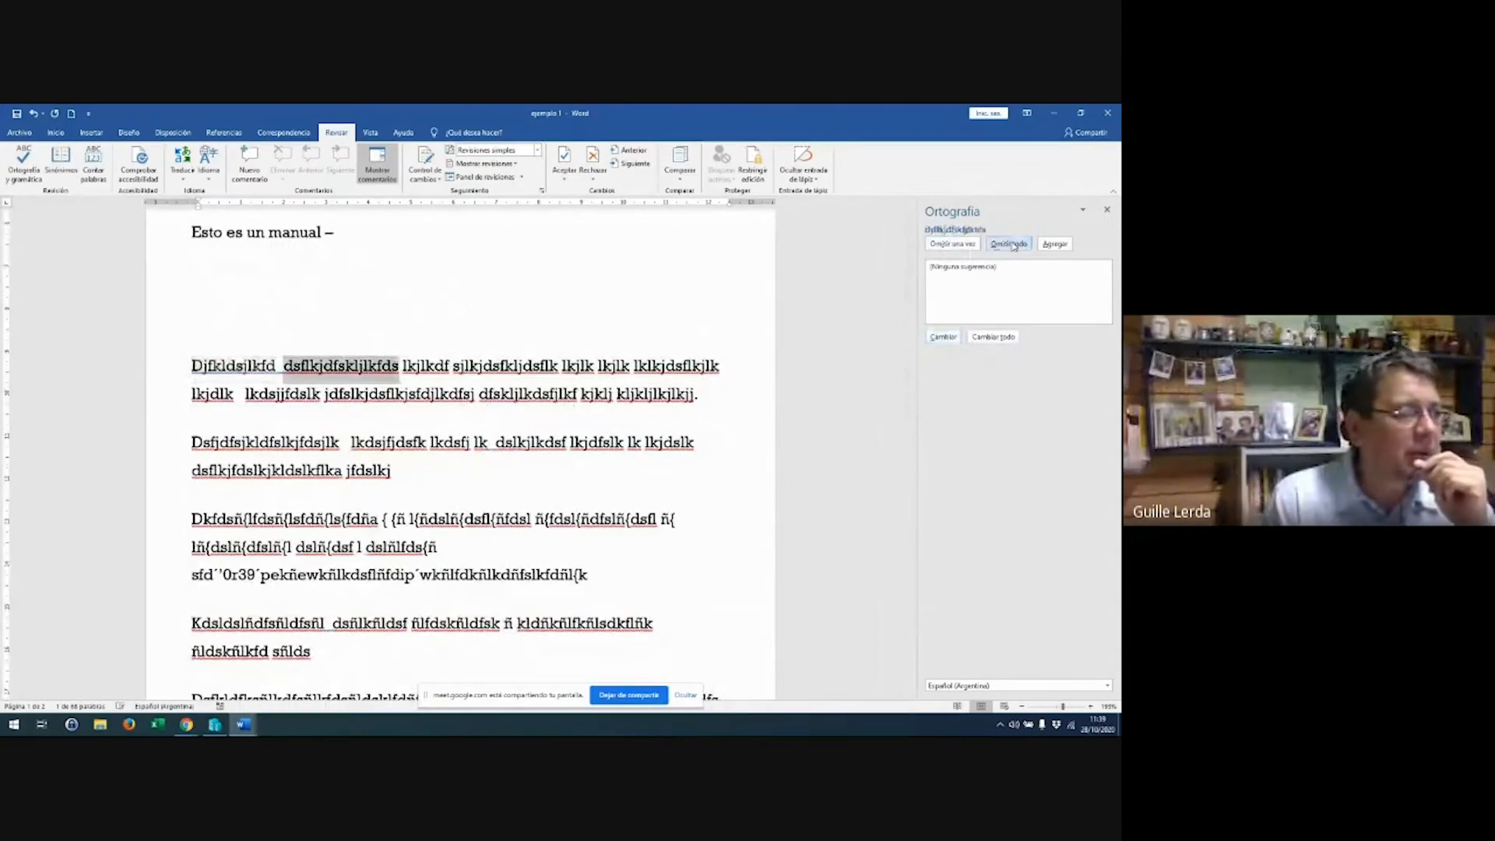
click(1013, 244)
click(1012, 244)
click(1013, 244)
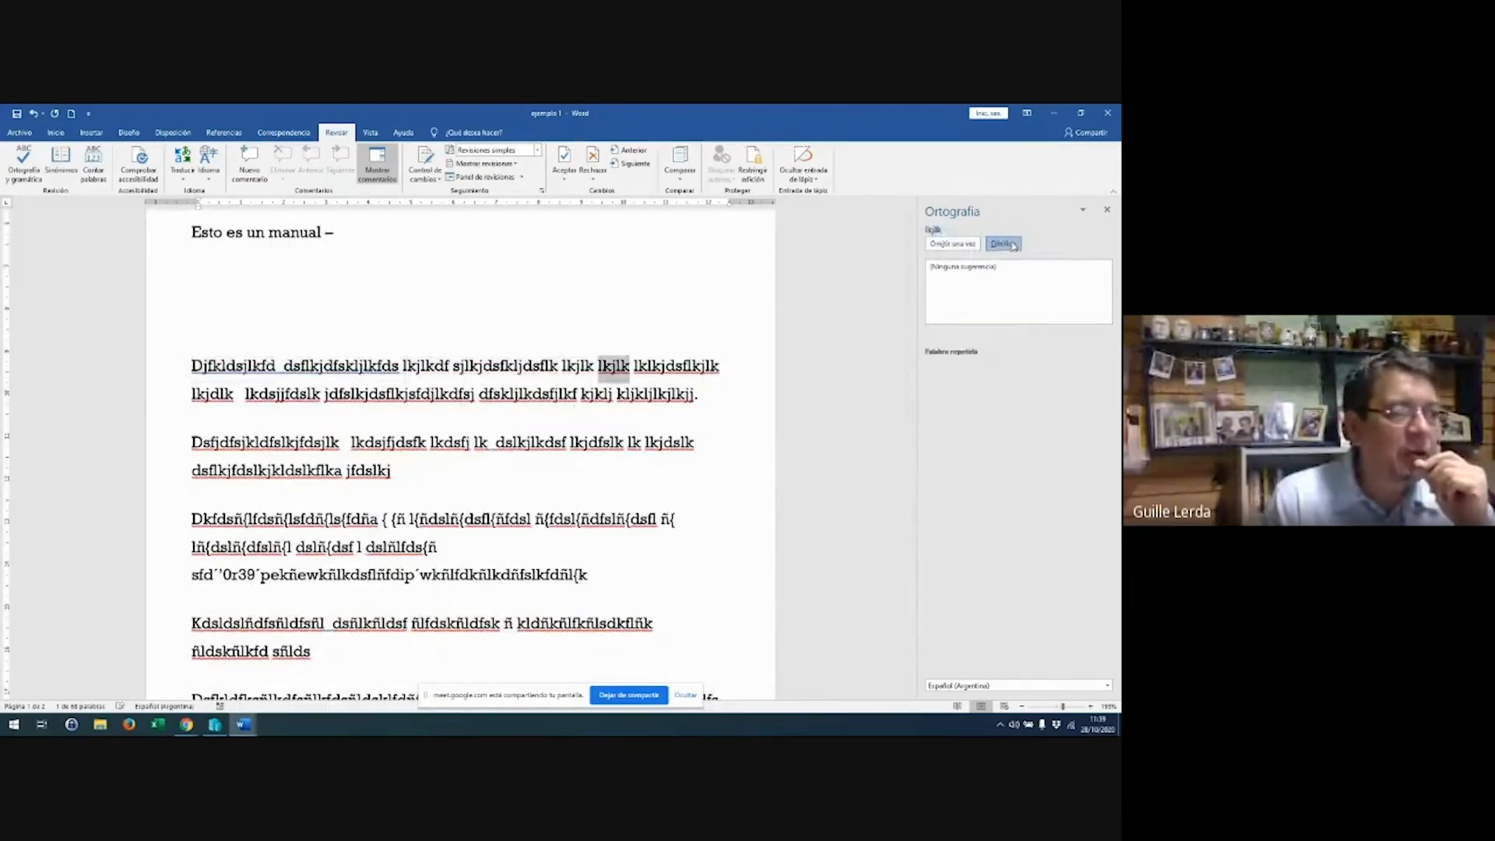
click(1013, 244)
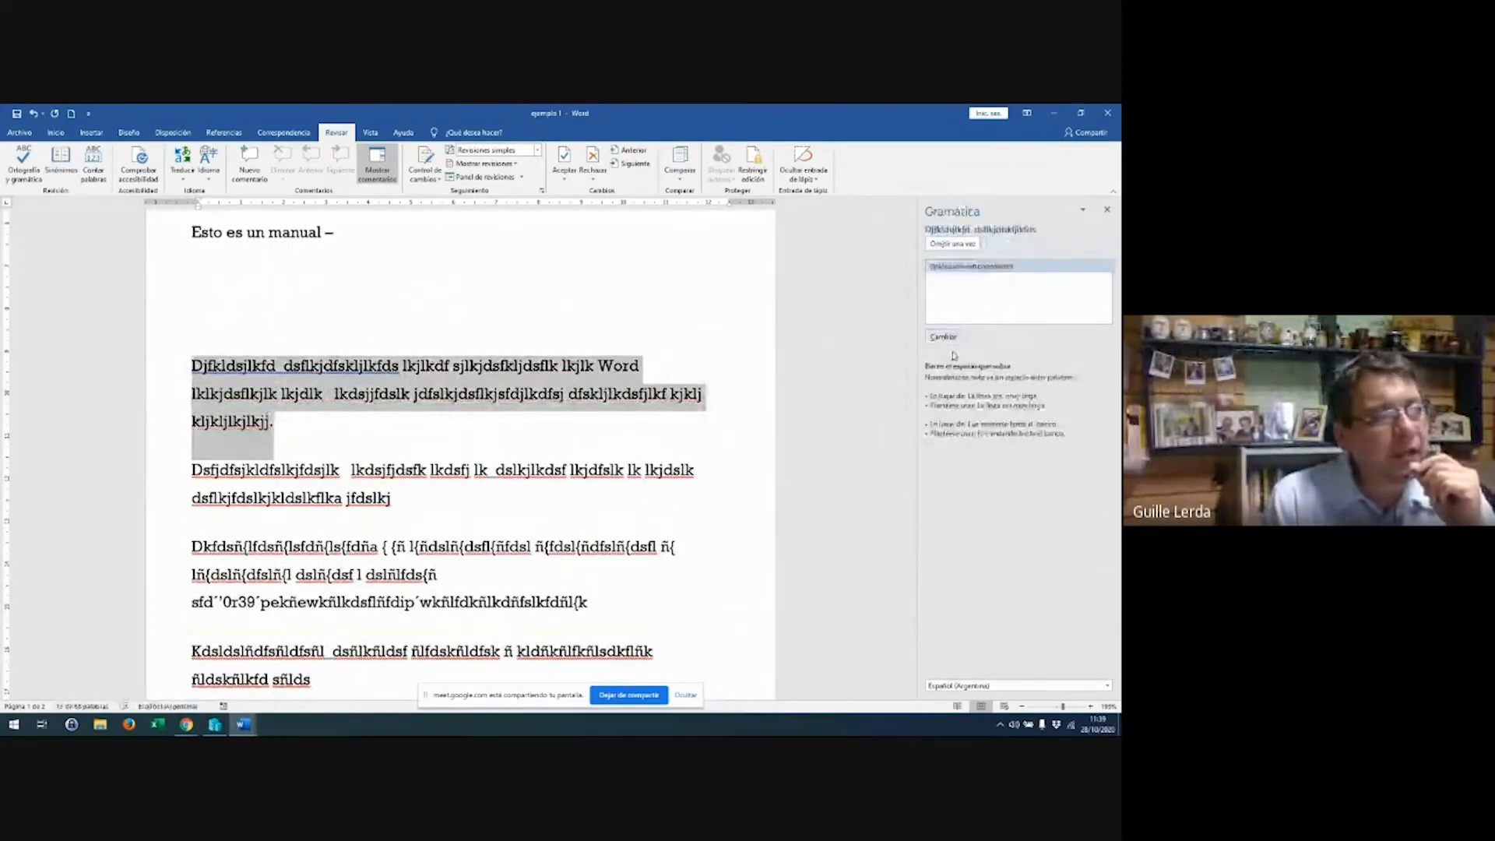
Ignore the flagged grammar issues and nonsense words in the body paragraph
scroll(718, 393, down, 5)
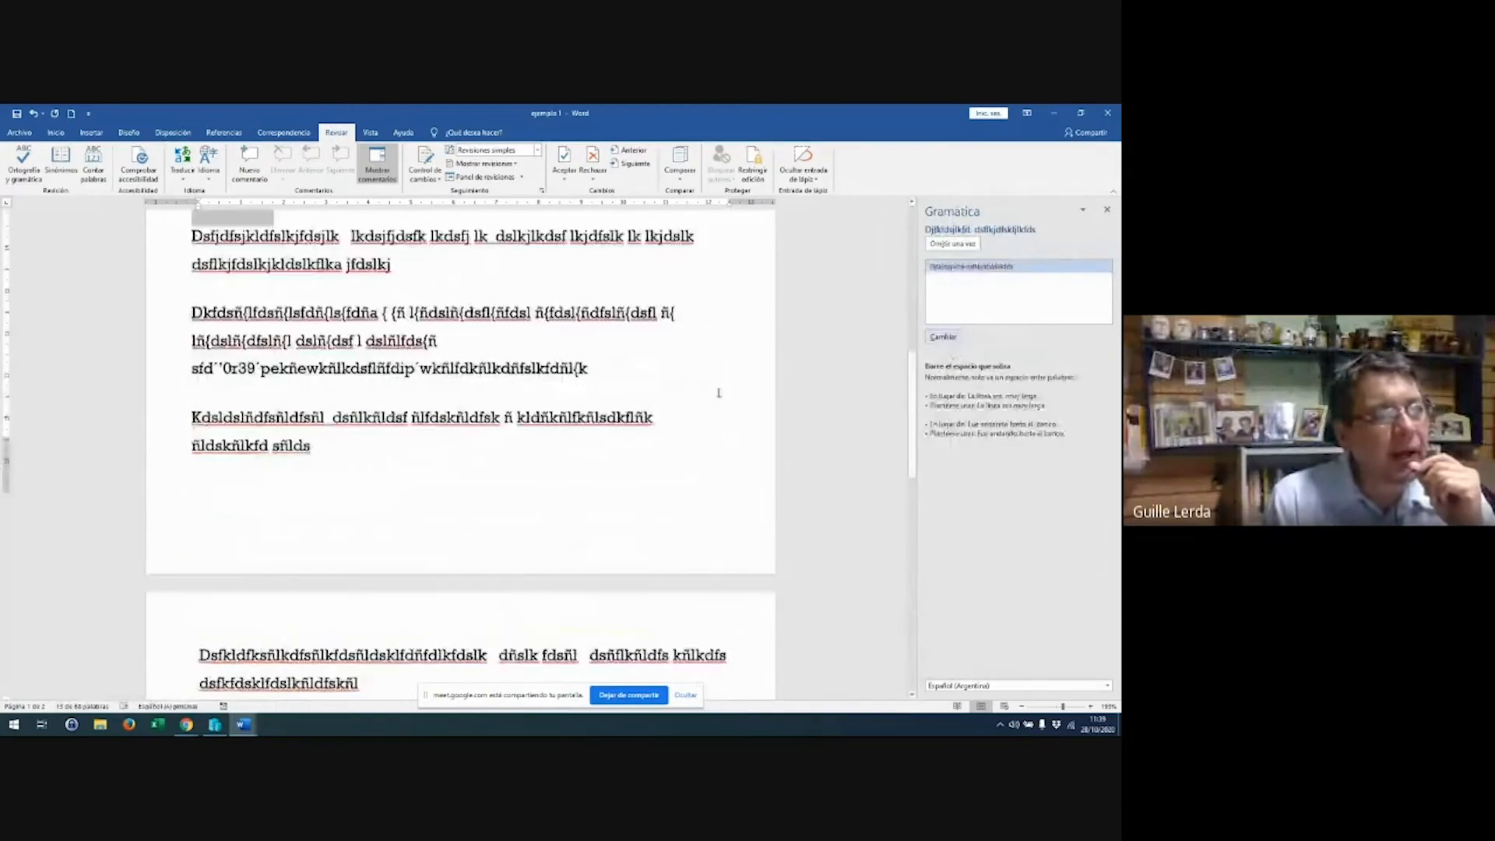
click(956, 245)
scroll(437, 420, down, 6)
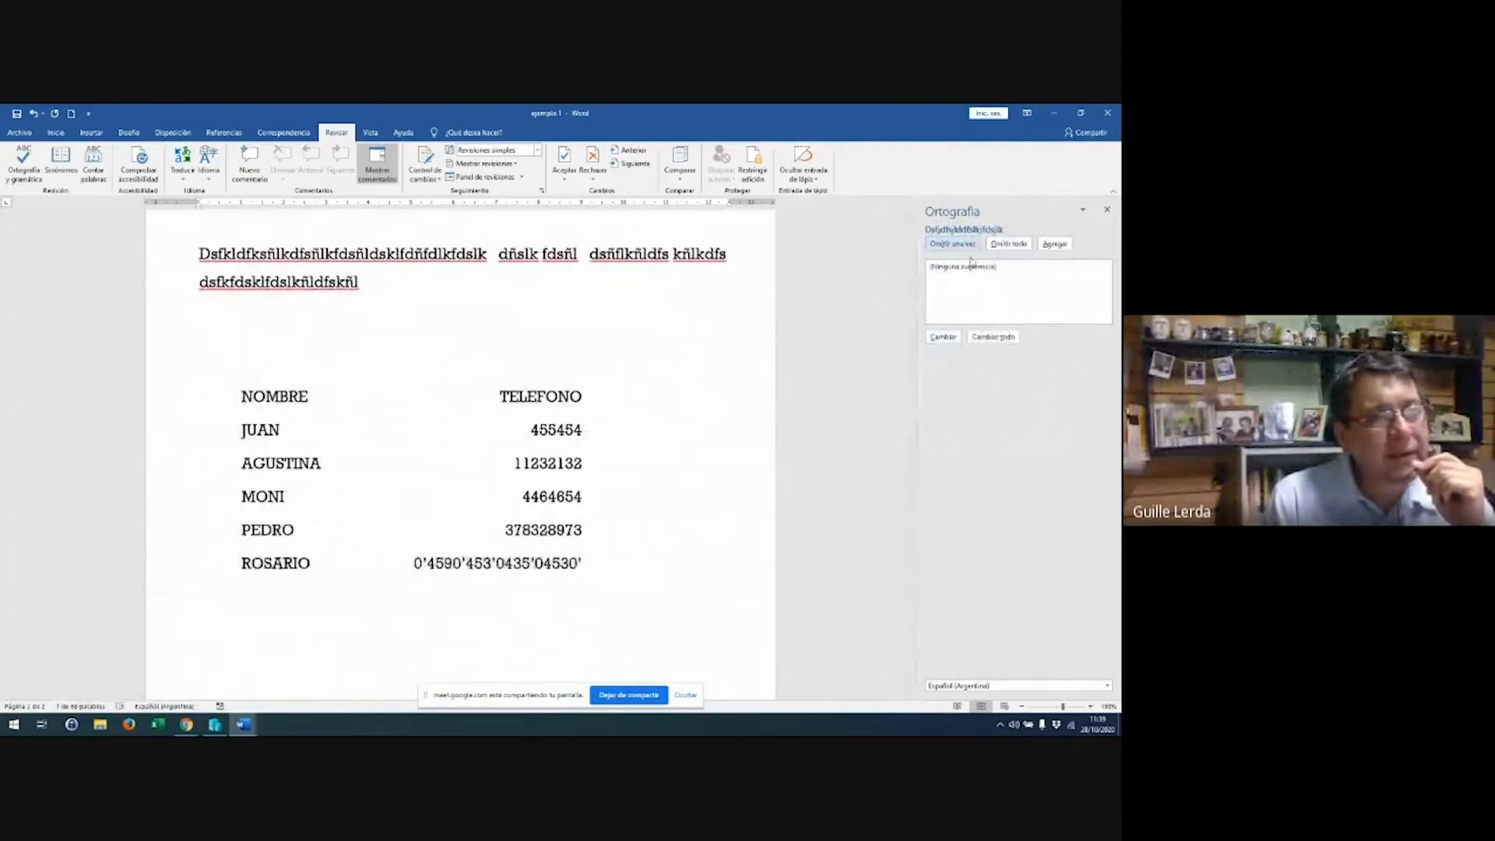
click(1012, 245)
click(1016, 247)
click(1016, 246)
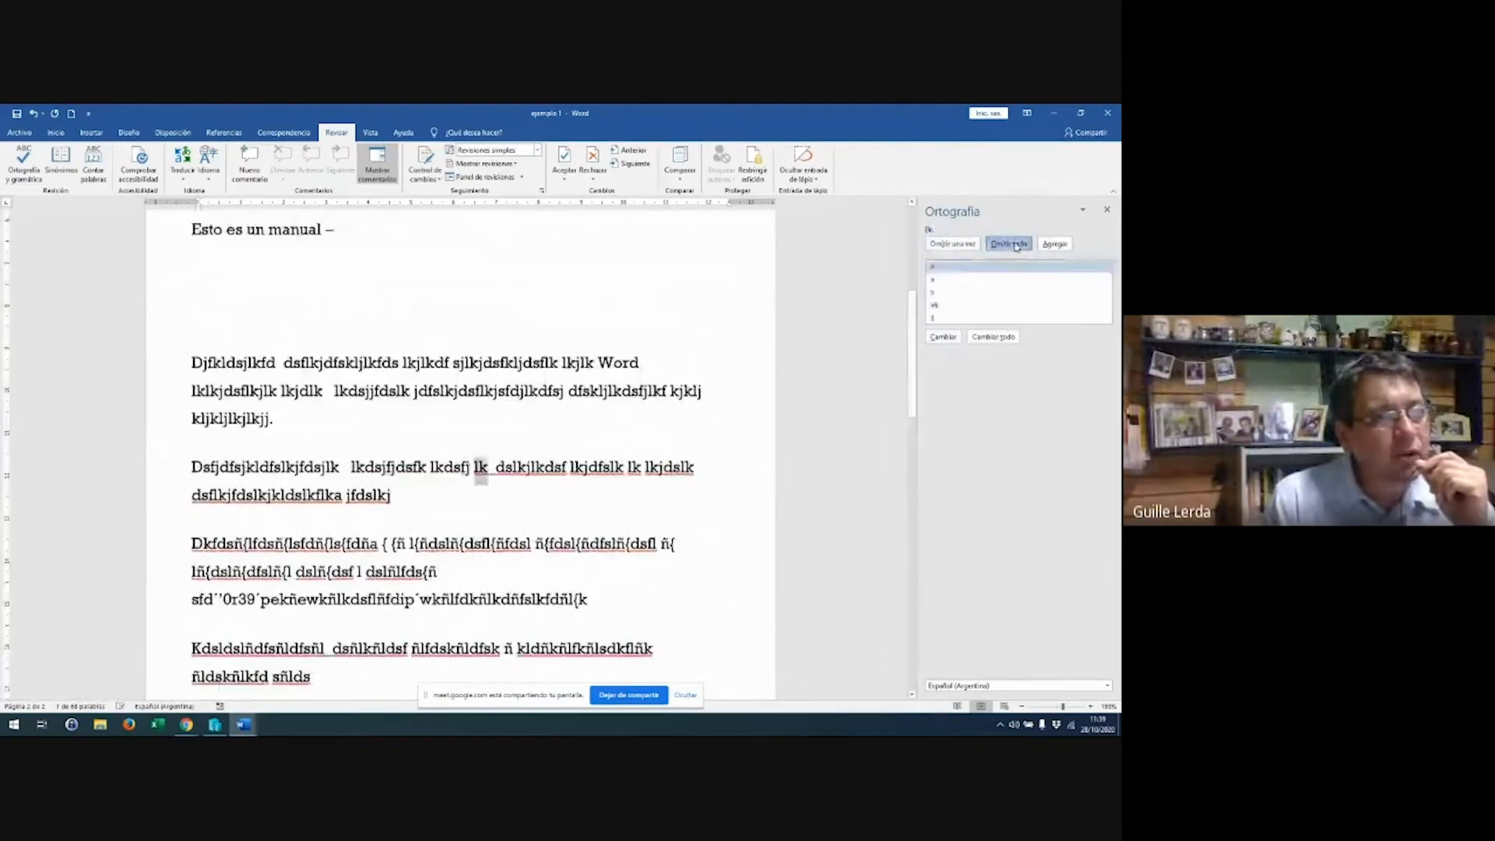
click(1017, 247)
click(1017, 247)
click(1017, 247)
click(1017, 247)
click(1017, 246)
click(1017, 246)
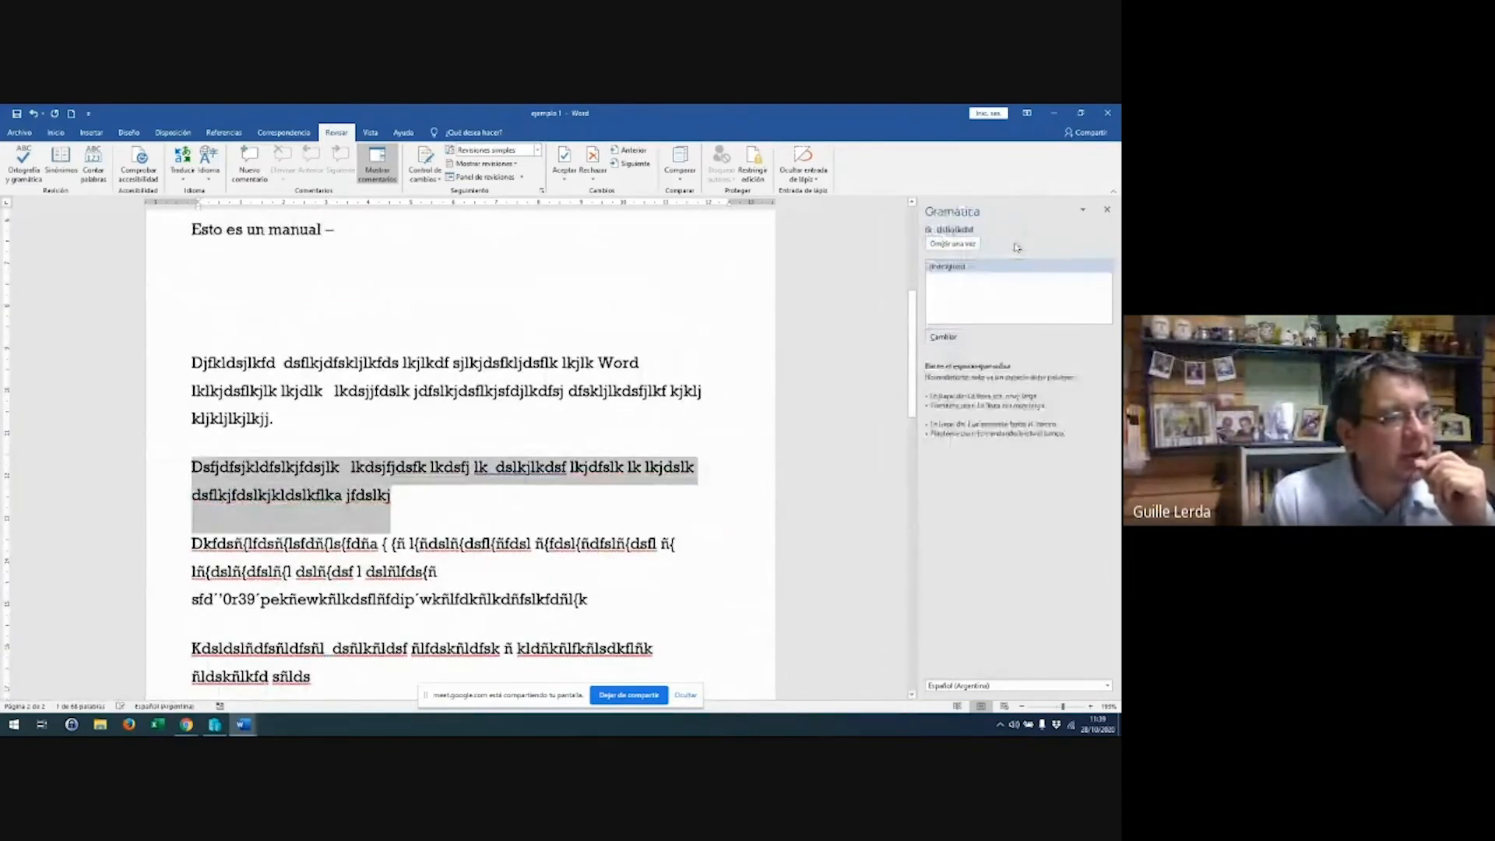
click(967, 245)
click(1010, 245)
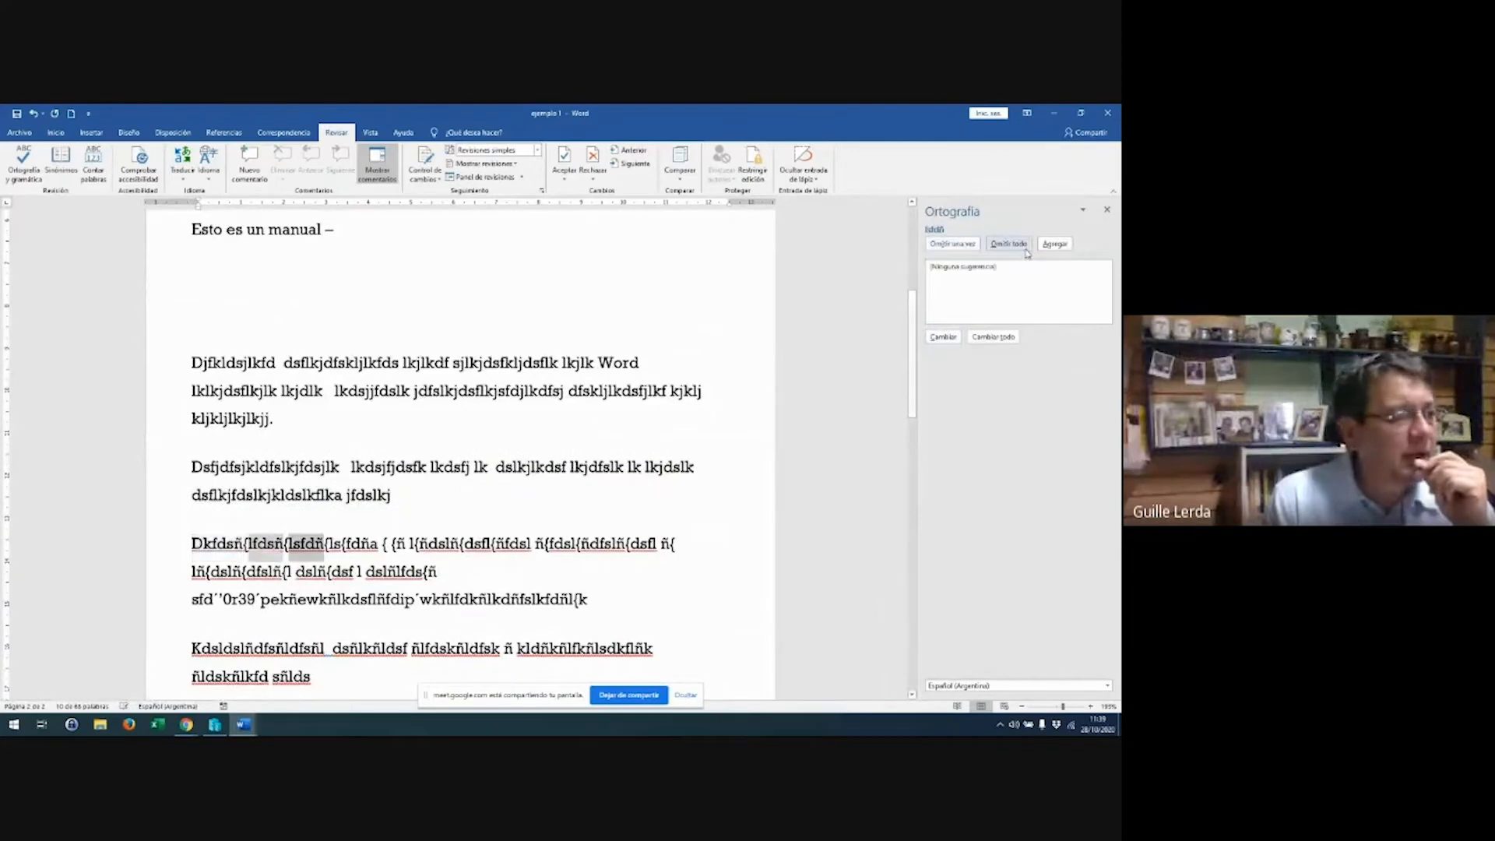
click(1009, 245)
Delete the garbled lines, then resume the check and ignore the remaining flagged words
drag(187, 613, 275, 671)
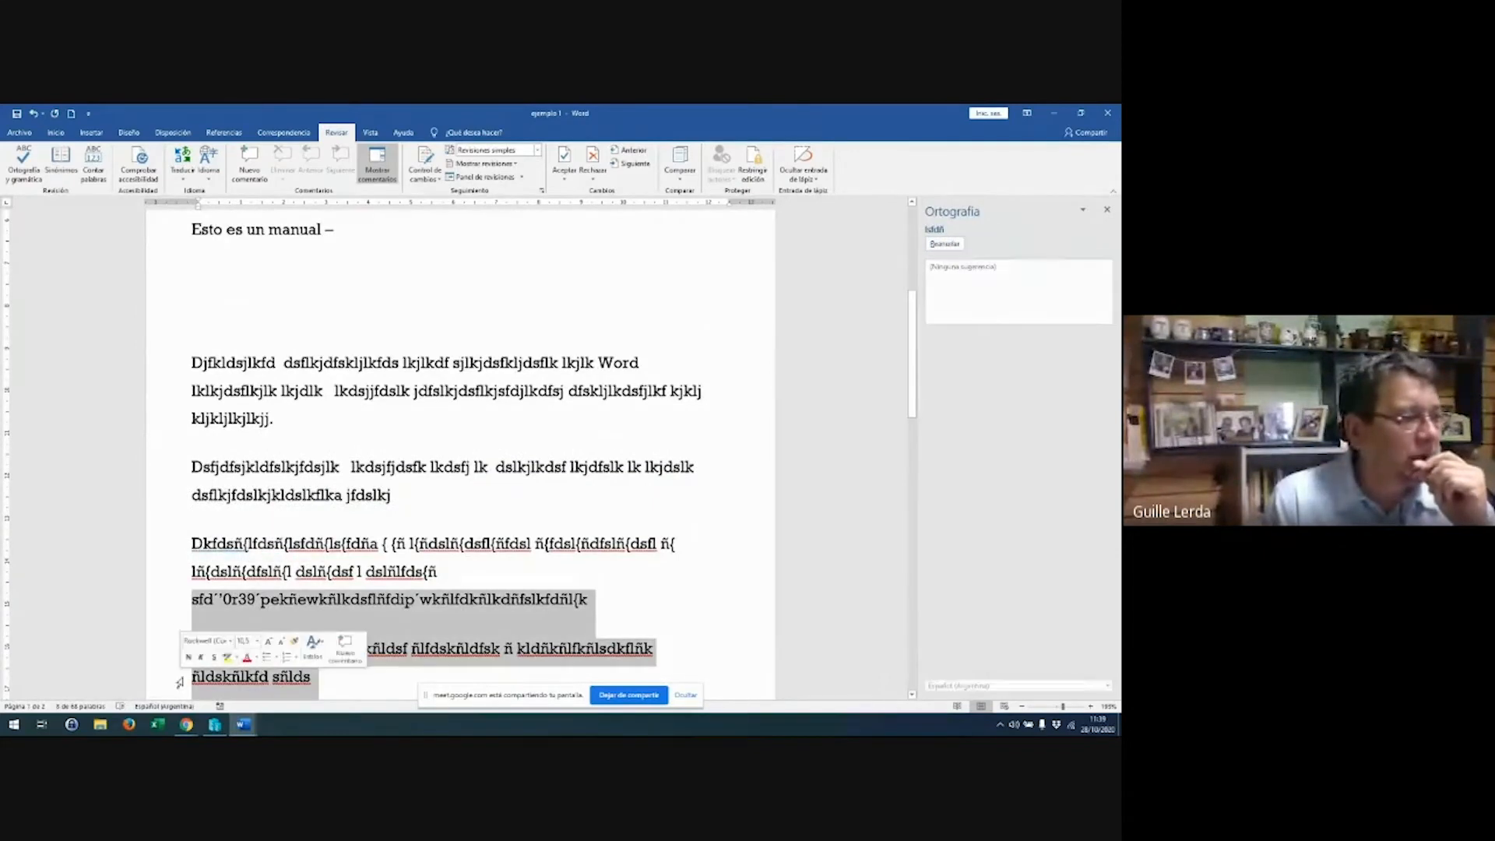
key(BackSpace)
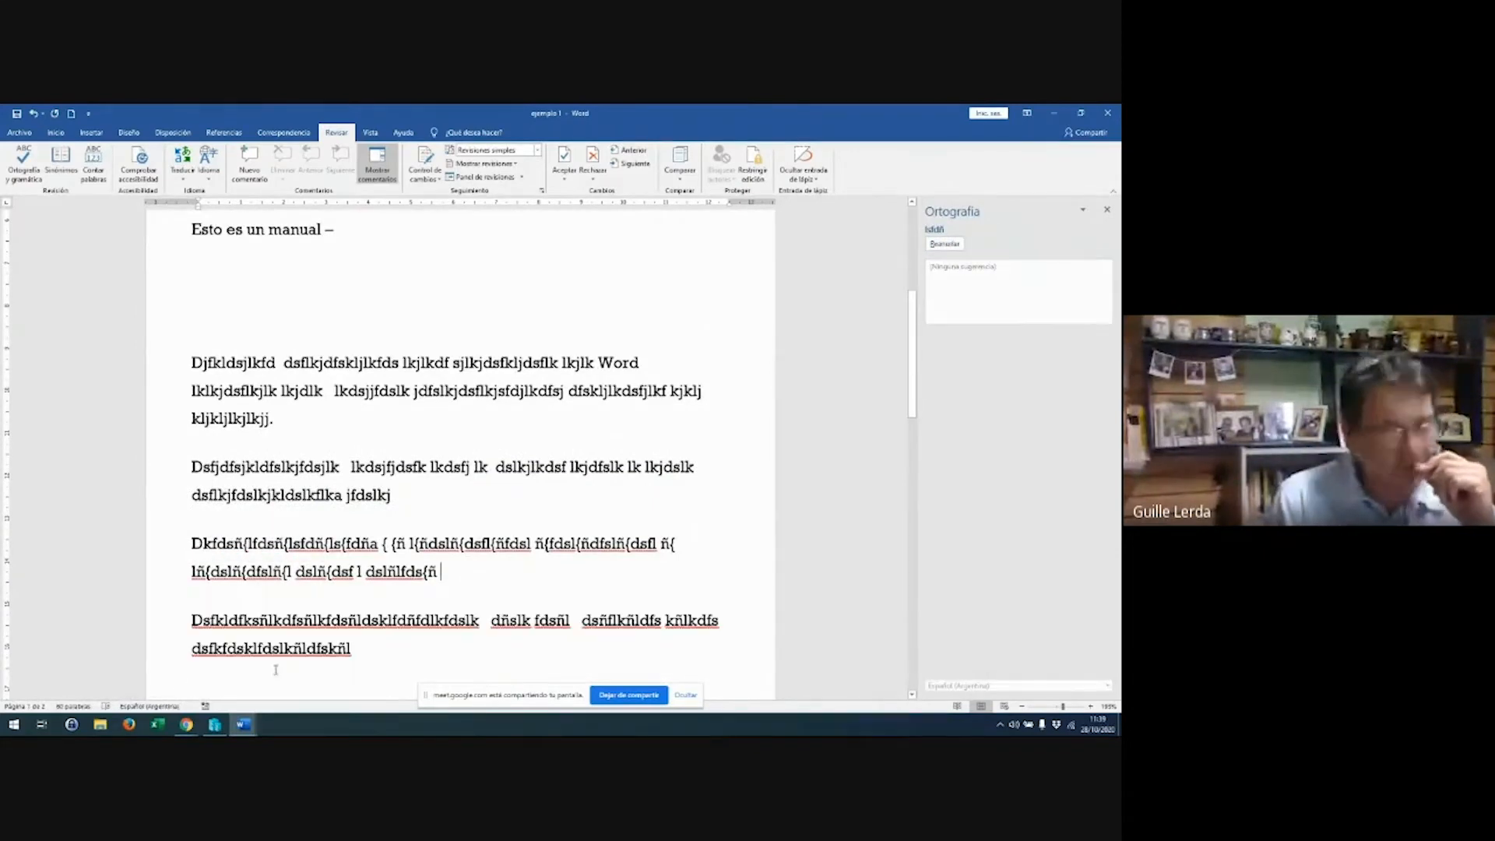
click(944, 244)
click(1009, 244)
click(1009, 245)
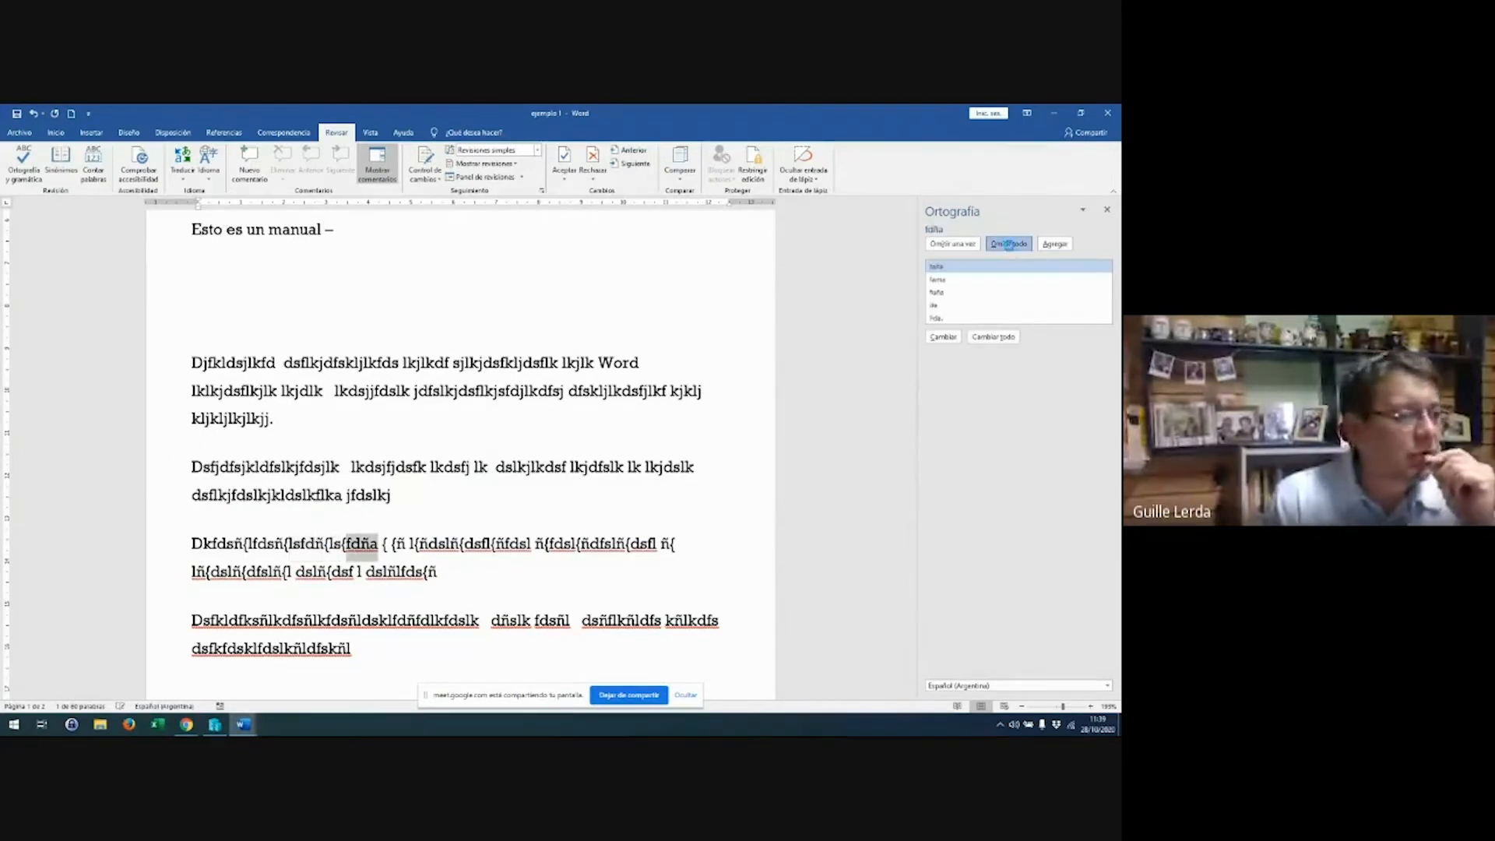
click(1010, 244)
click(1009, 245)
click(1009, 245)
click(1010, 245)
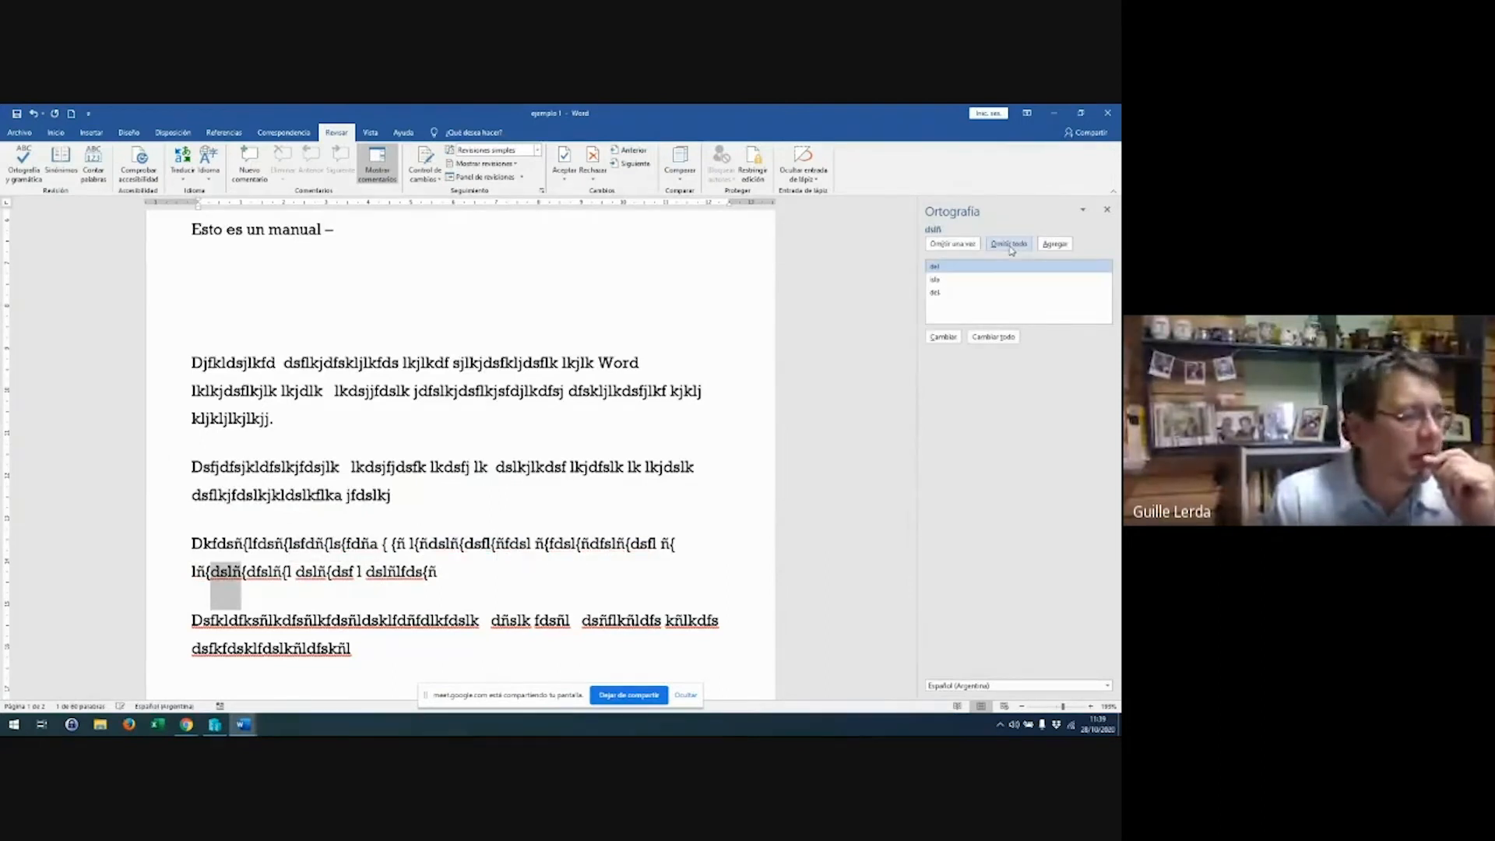
click(1010, 245)
click(1010, 244)
click(1009, 245)
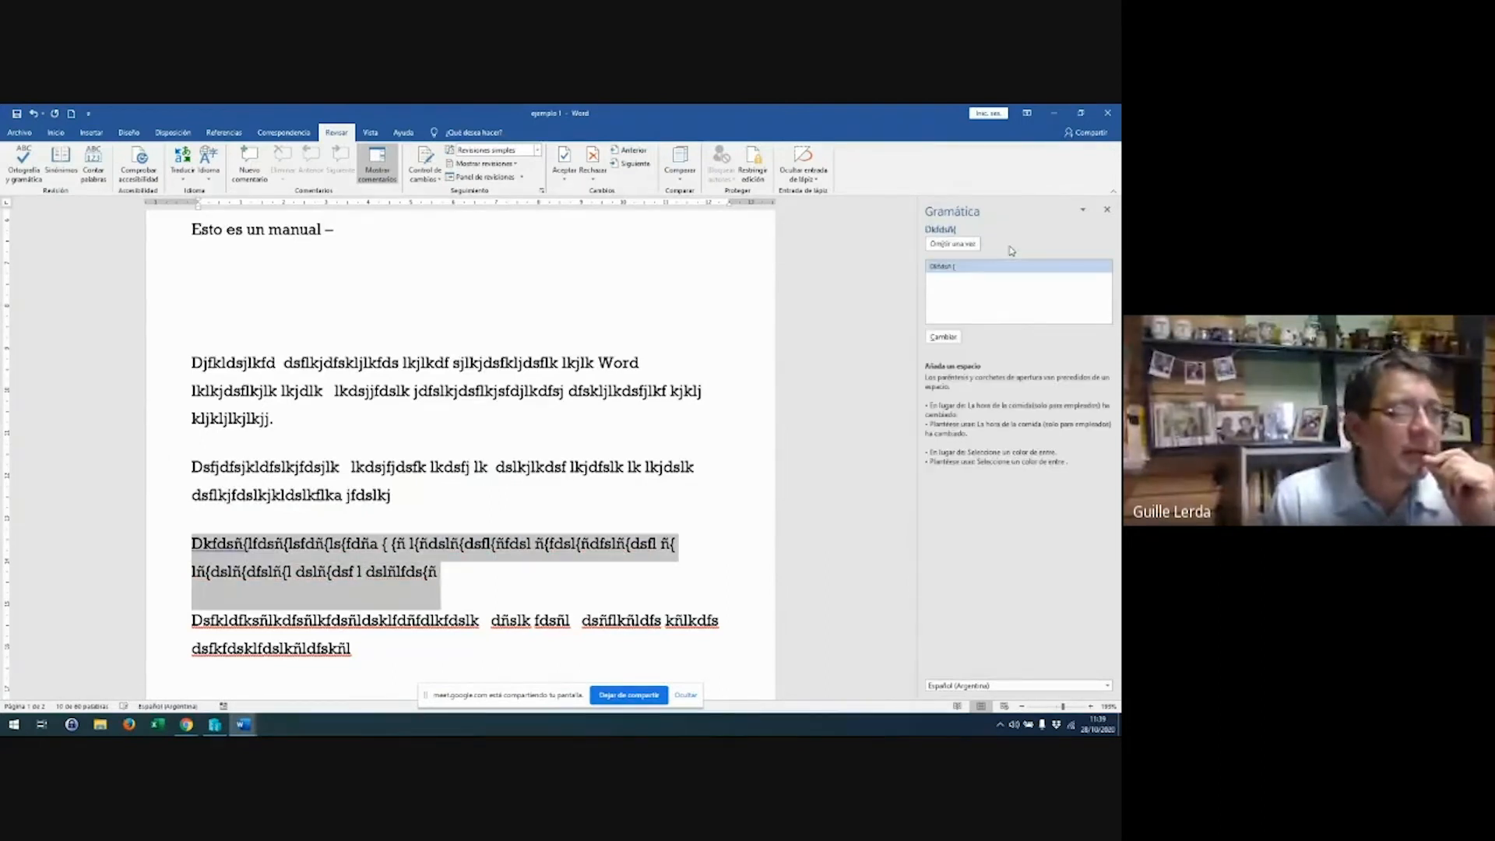
click(957, 245)
click(958, 245)
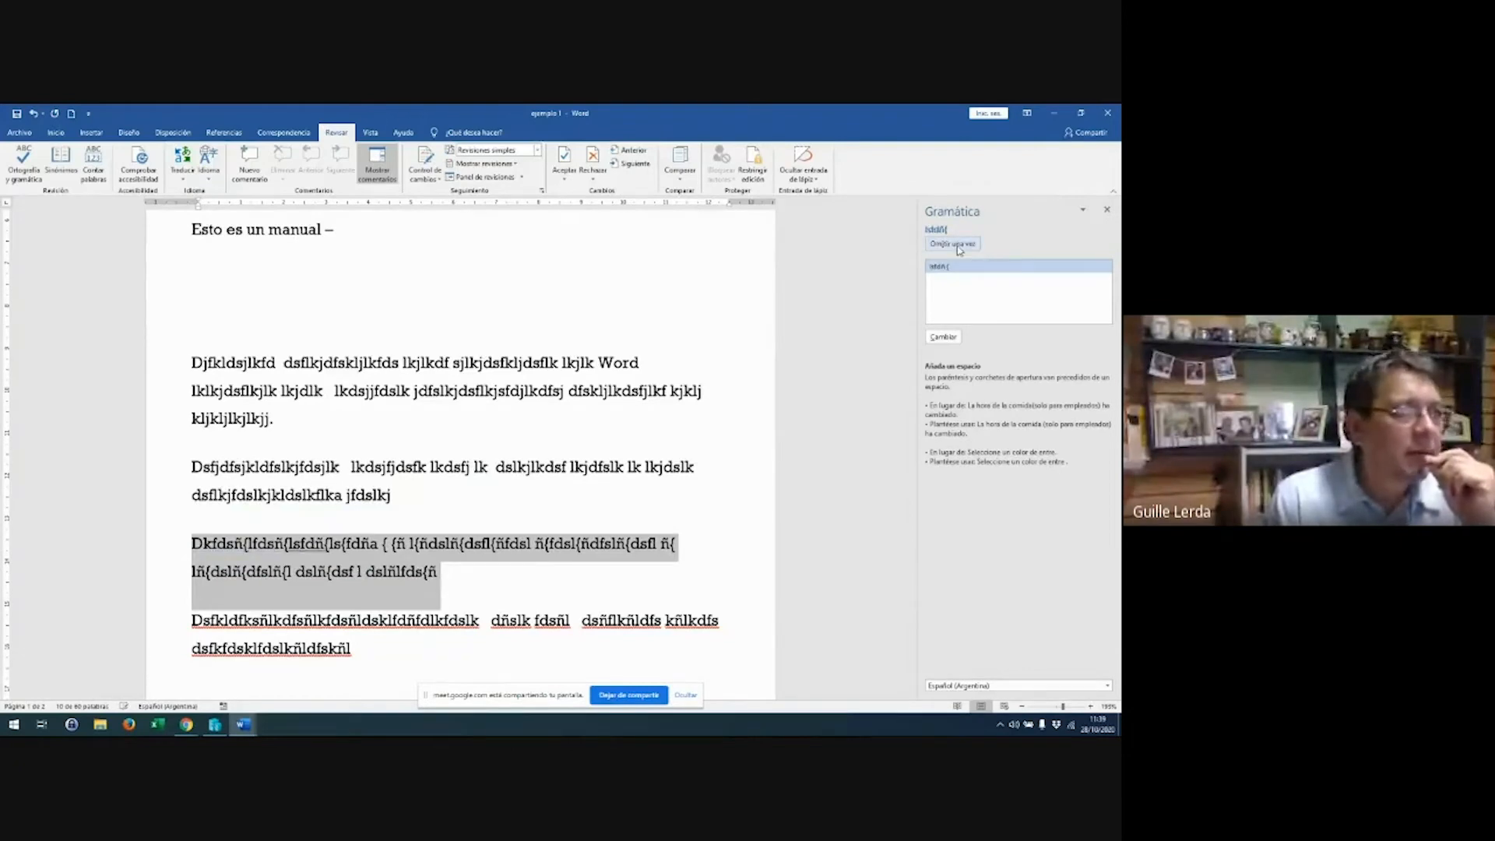
Select the NOMBRE/TELEFONO list and spell-check just that selection
click(602, 514)
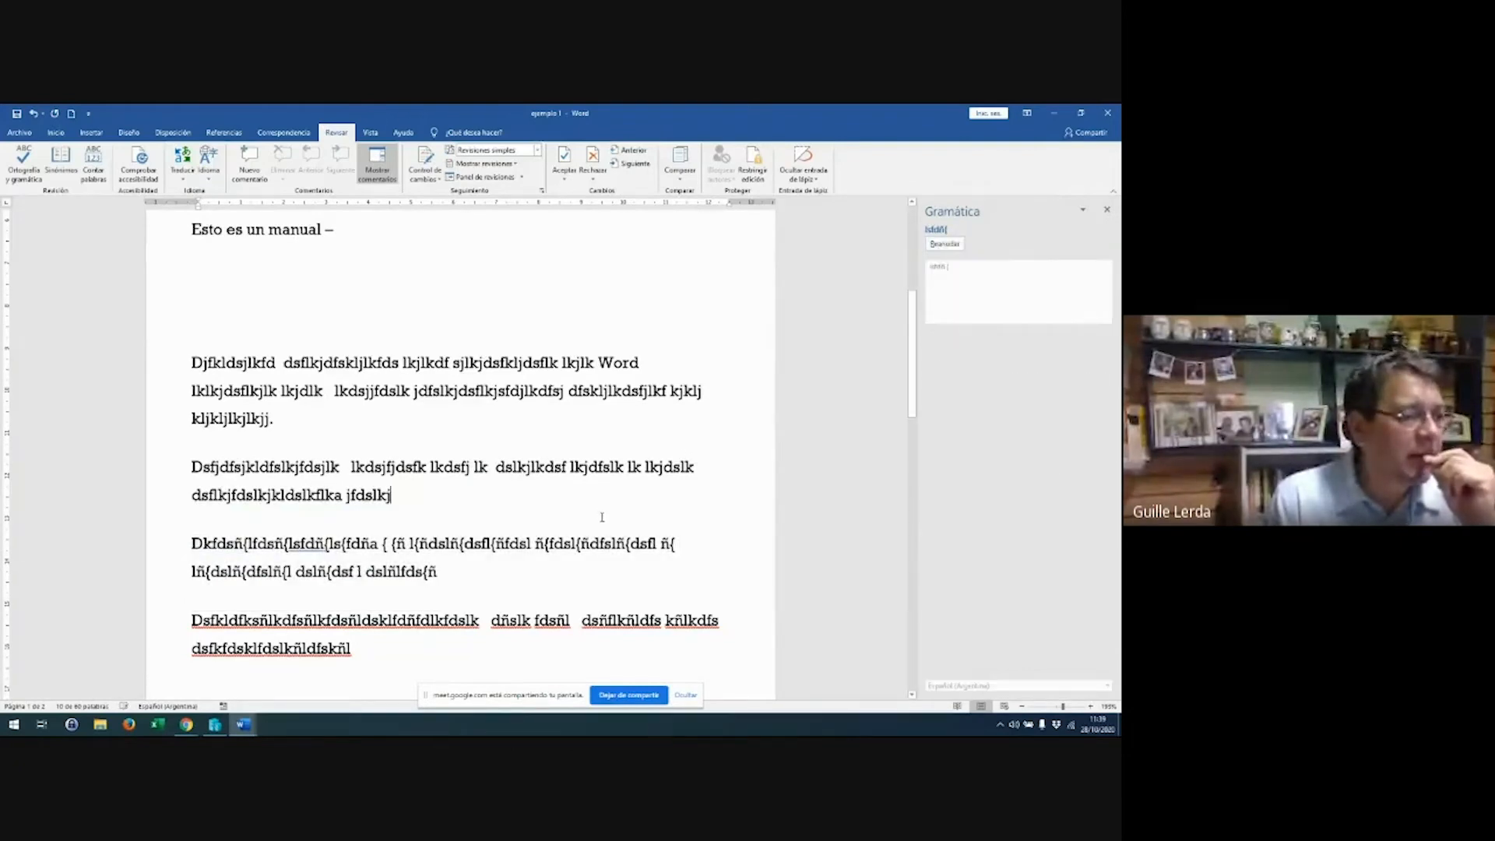
scroll(427, 491, down, 5)
drag(224, 379, 265, 623)
click(21, 164)
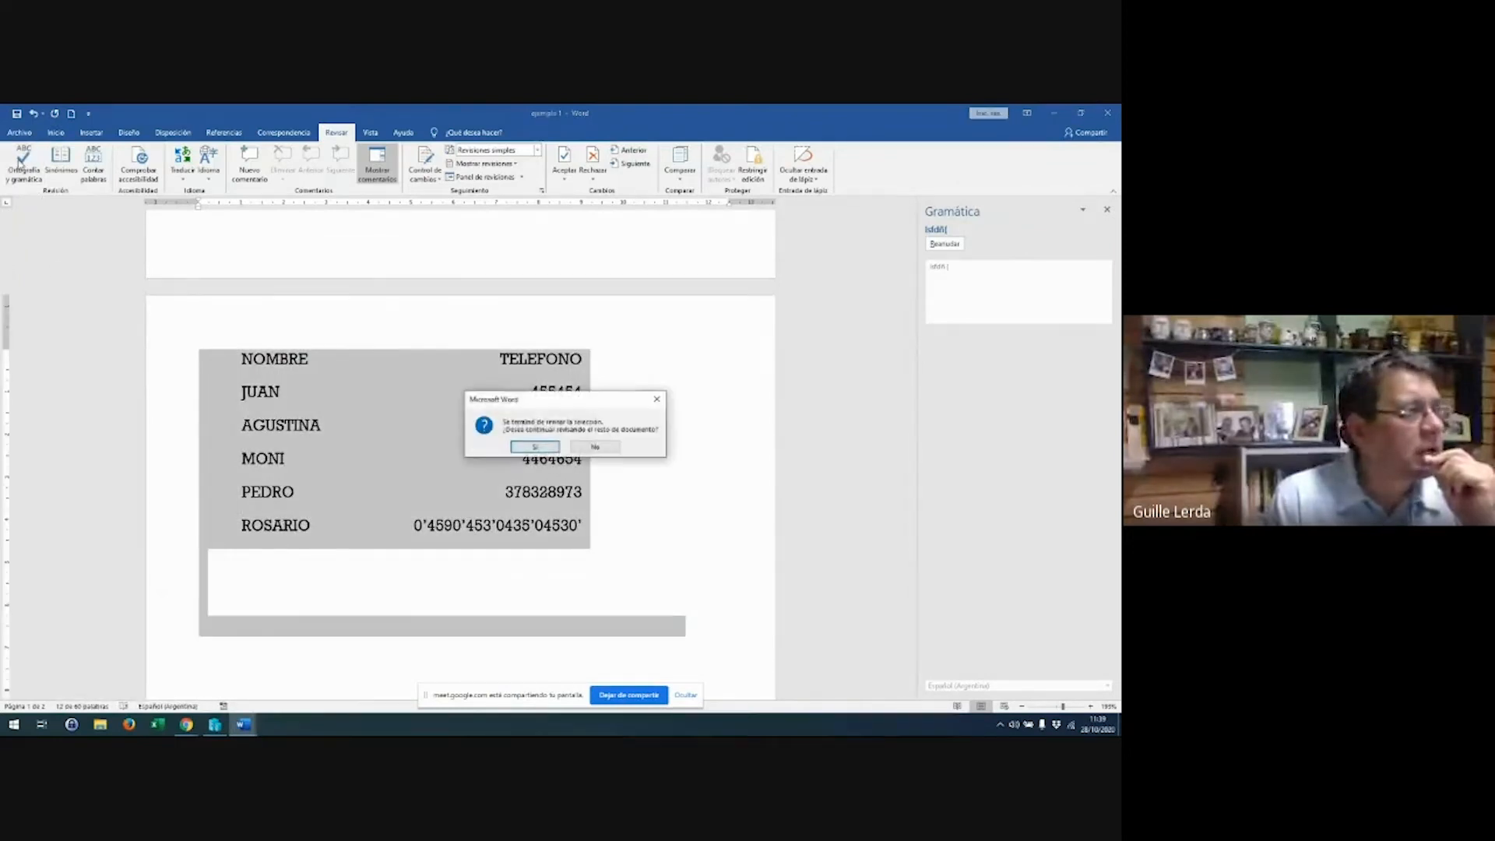
Continue past the spell-check prompt and look at the options for the word MONI
click(536, 447)
click(535, 452)
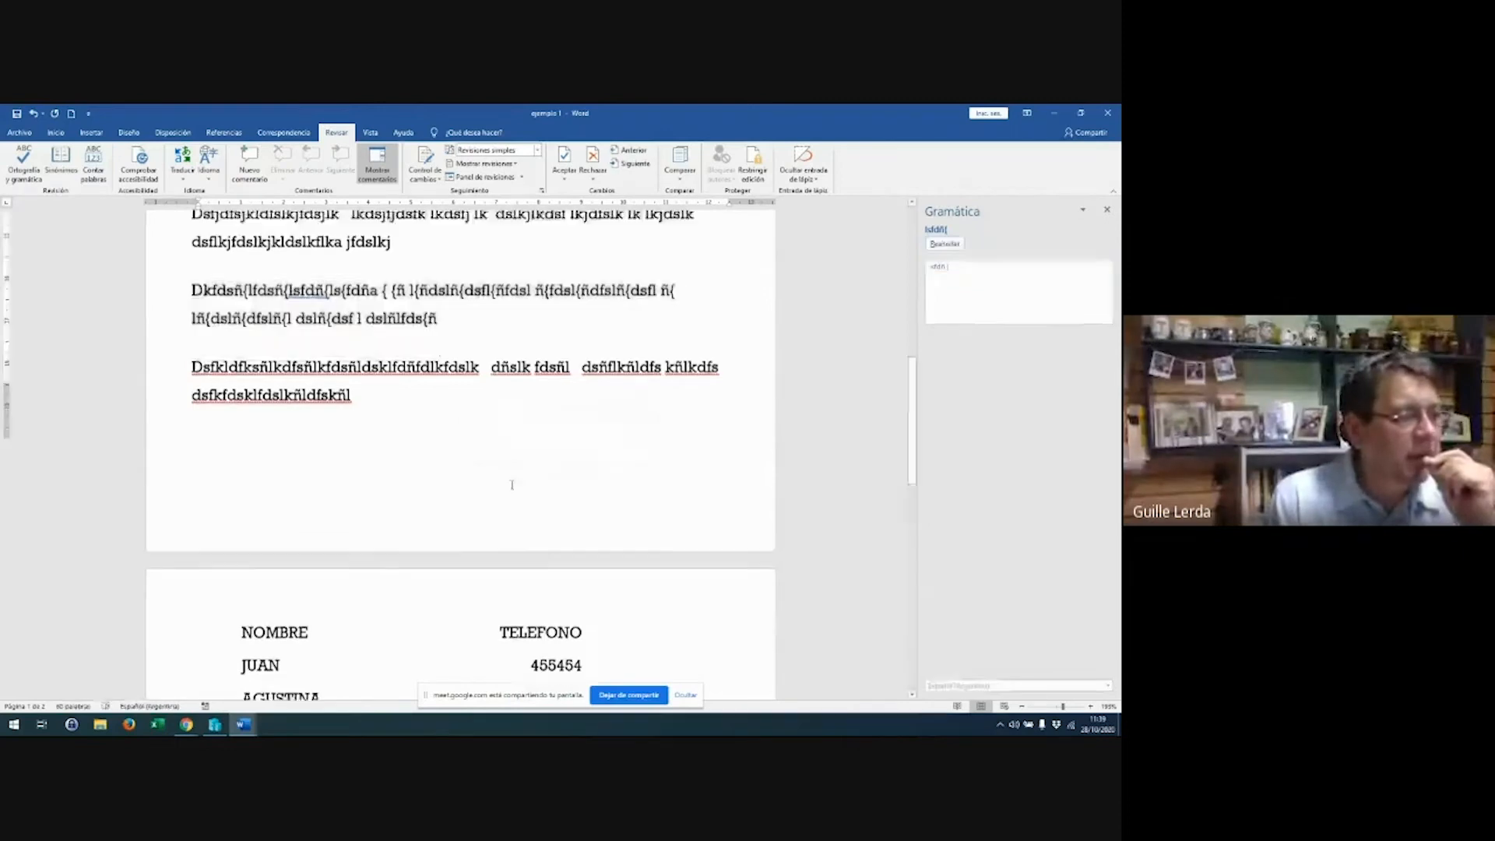
scroll(532, 545, down, 3)
click(532, 612)
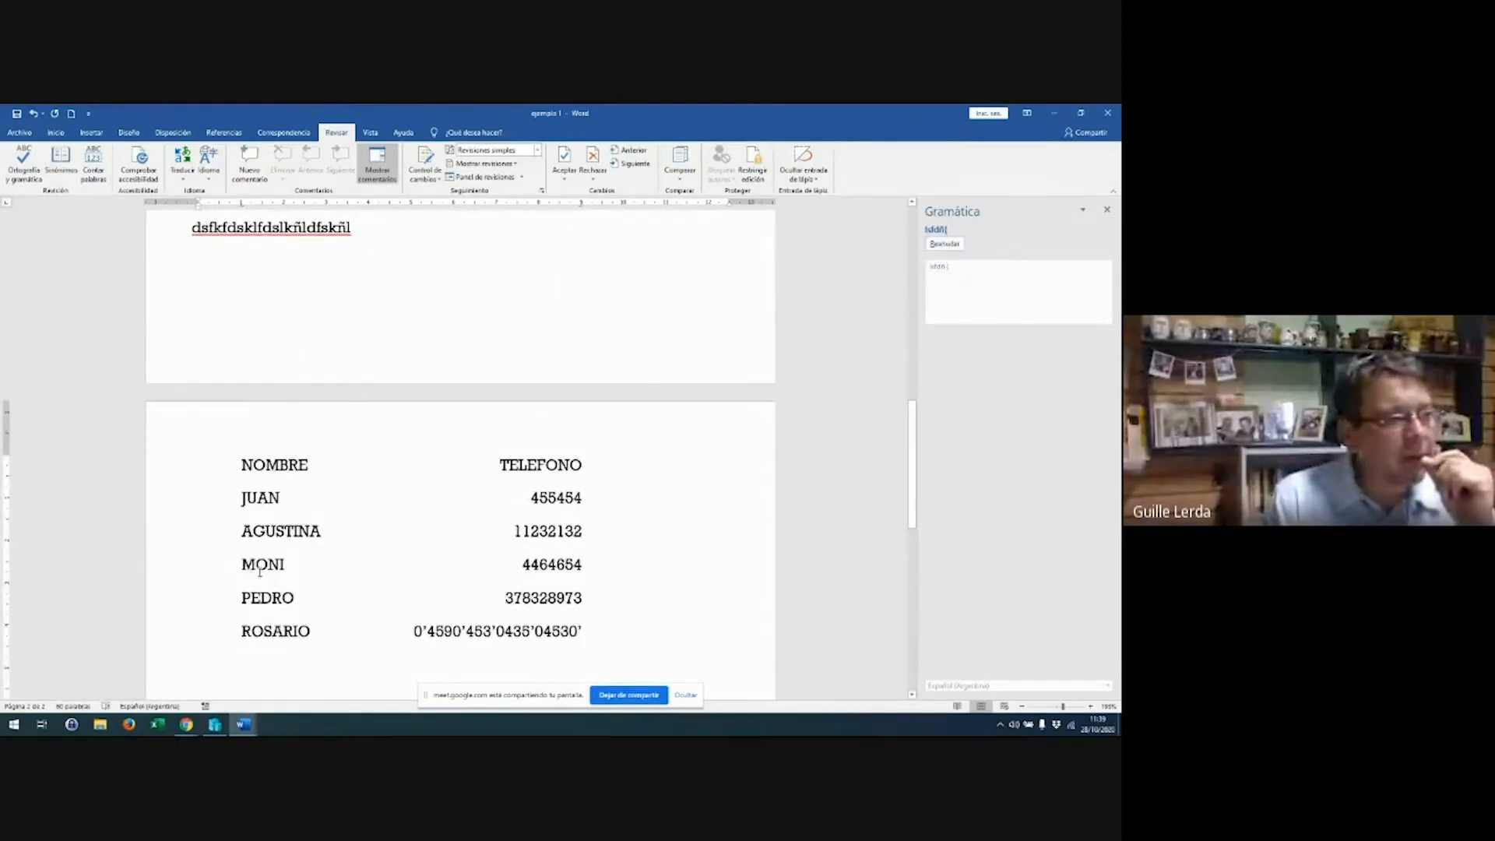
double_click(260, 569)
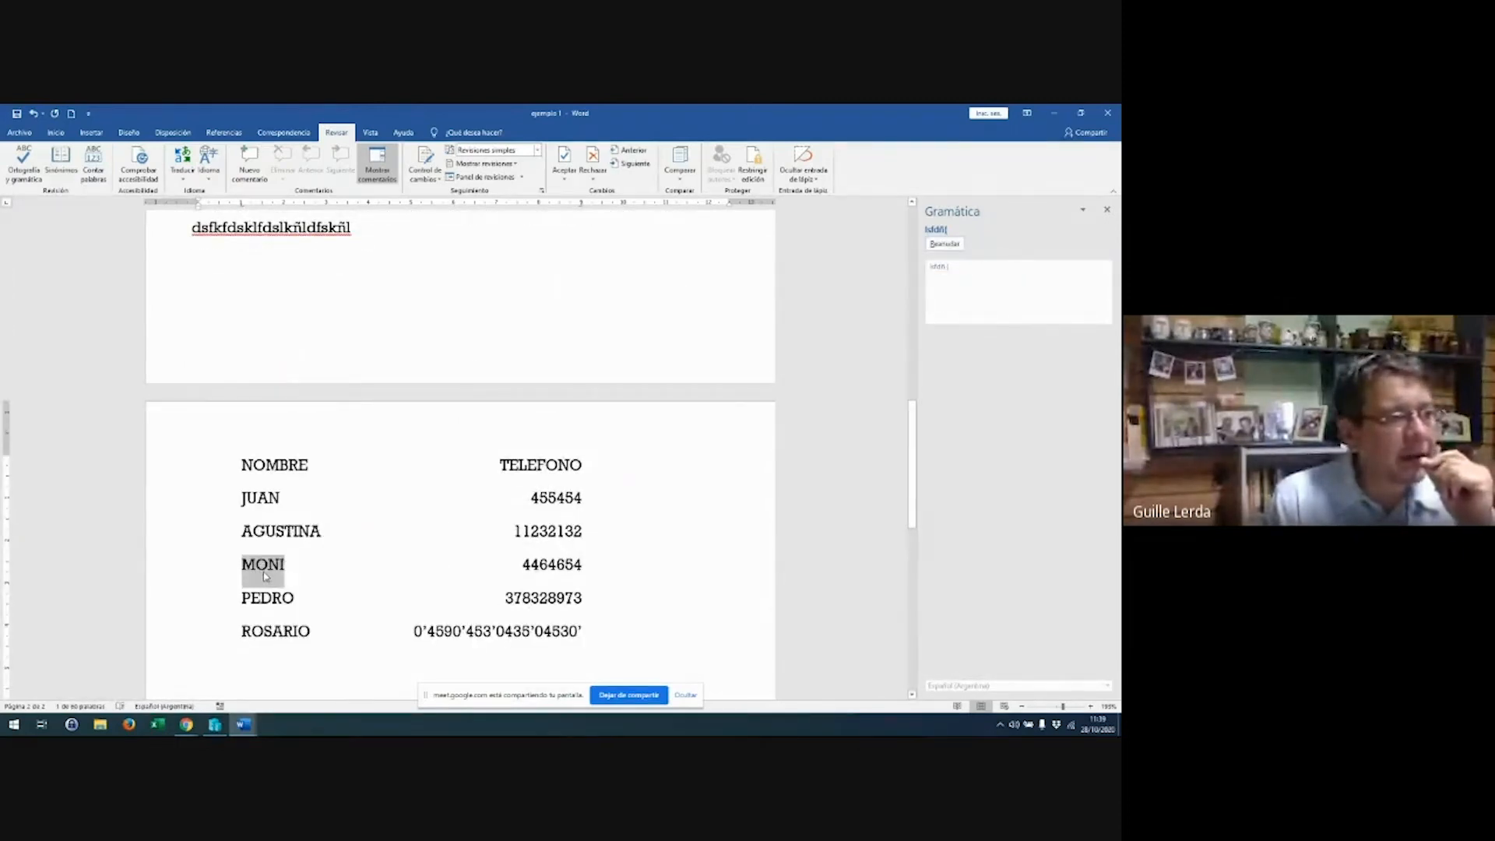
right_click(266, 576)
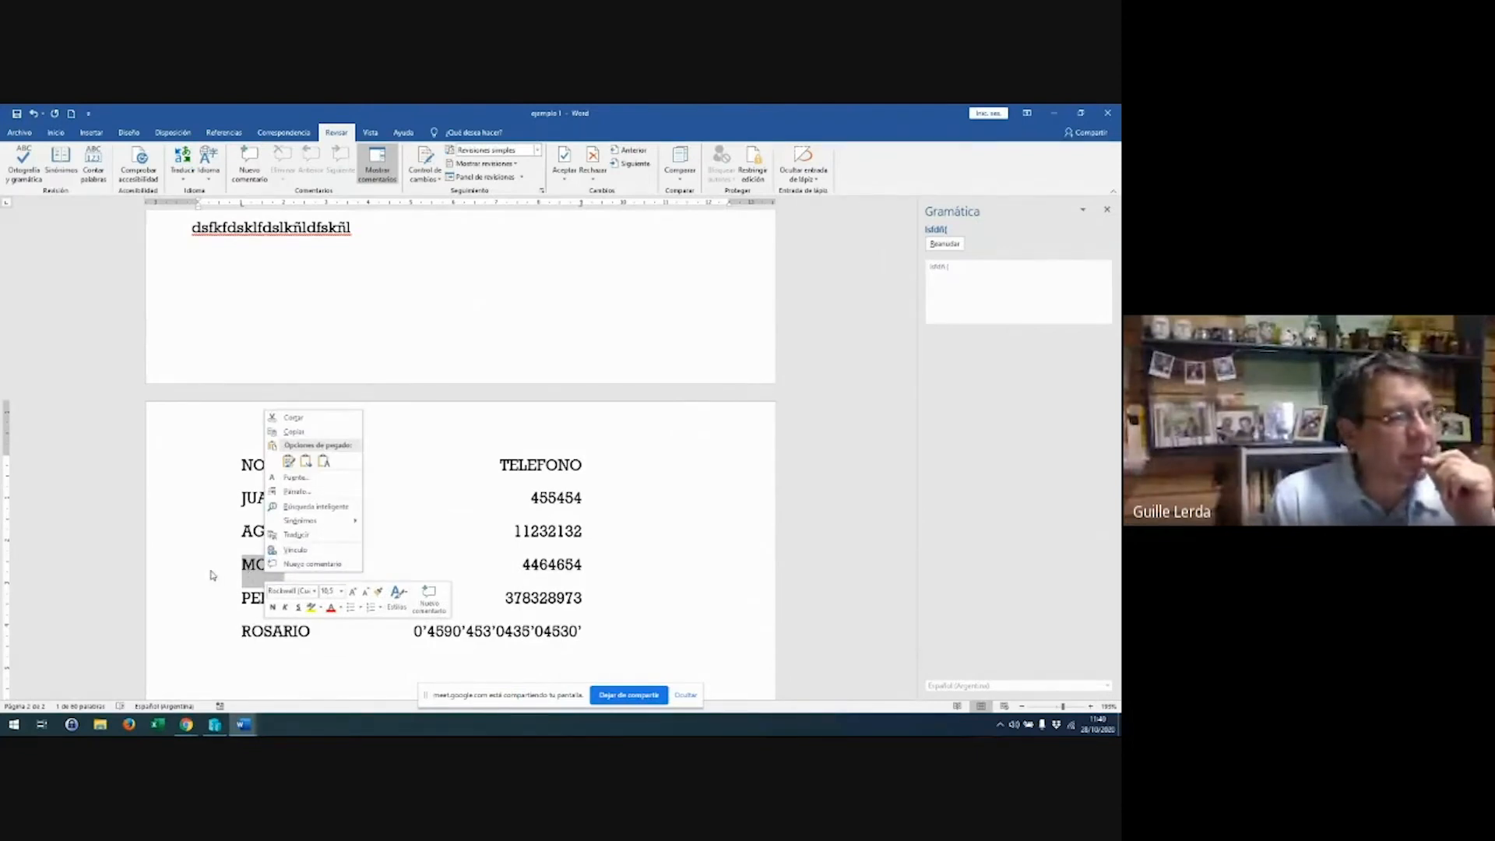
key(Escape)
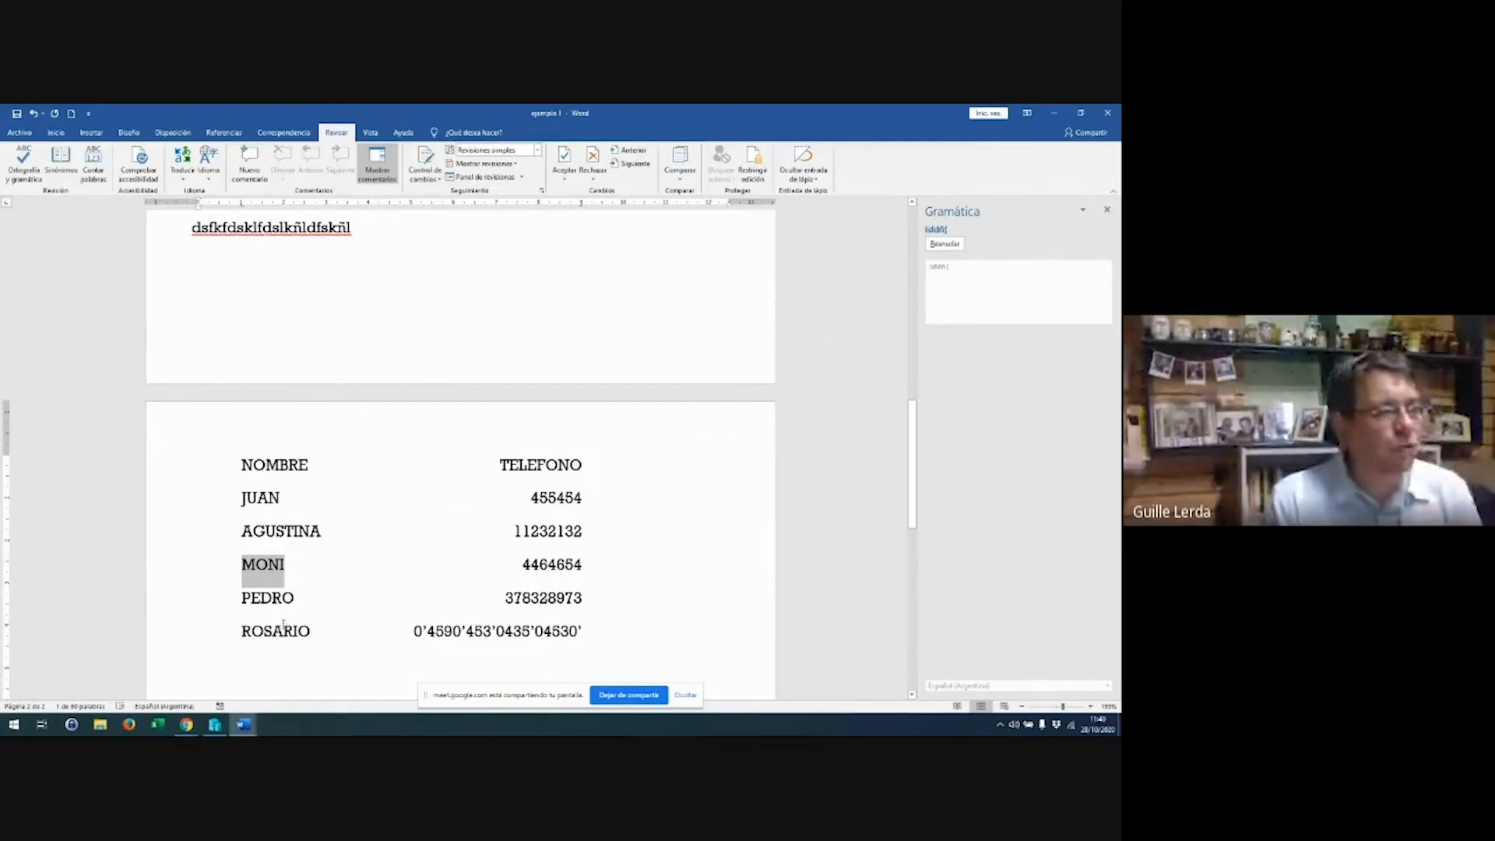
Add a 'facebook' line below the ROSARIO entry, followed by empty lines
click(381, 625)
click(618, 629)
key(Return)
key(Return)
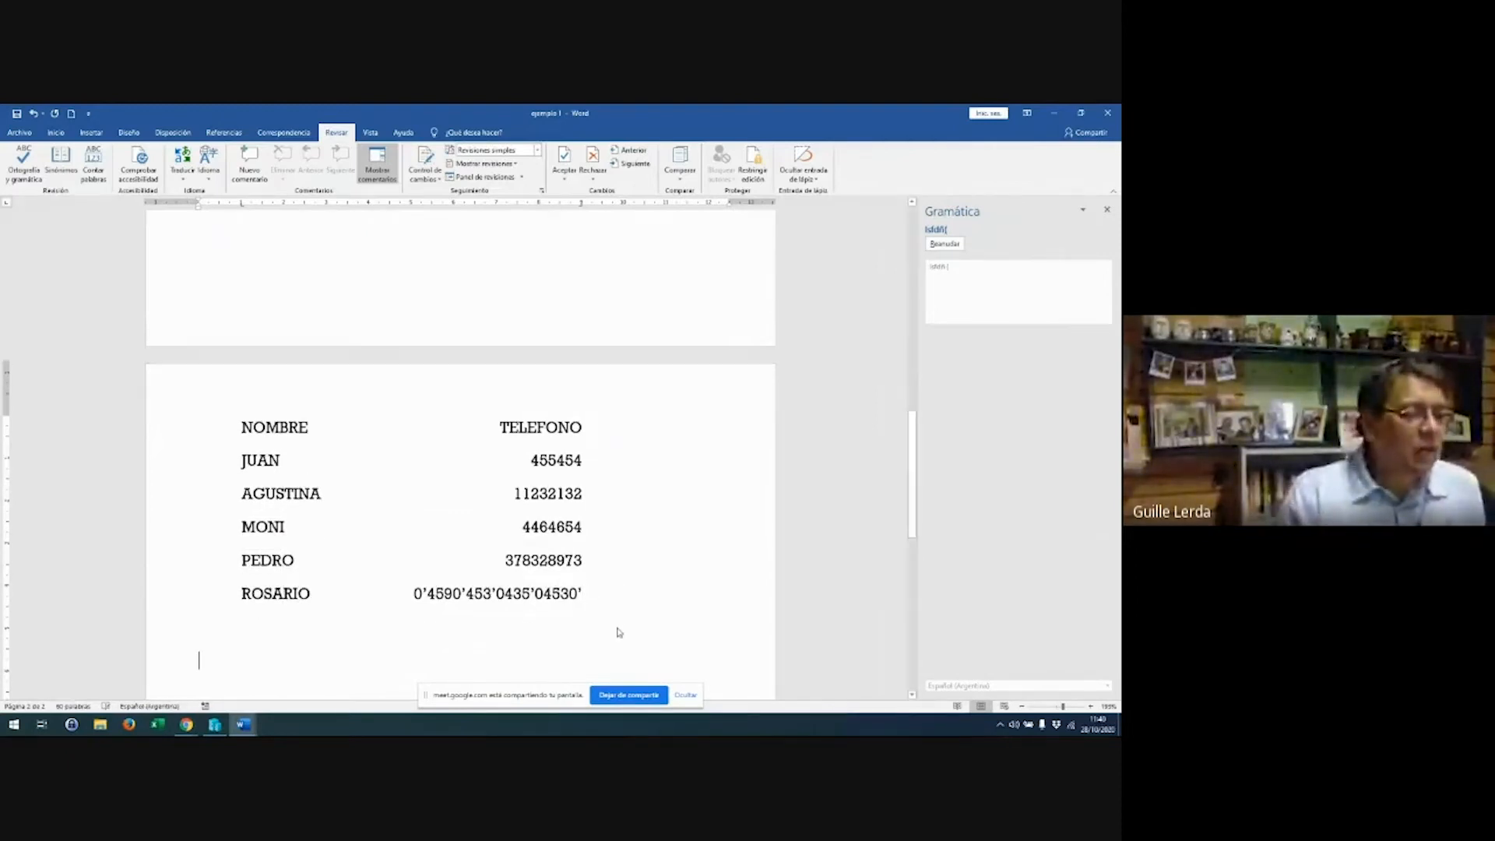
text(facebook)
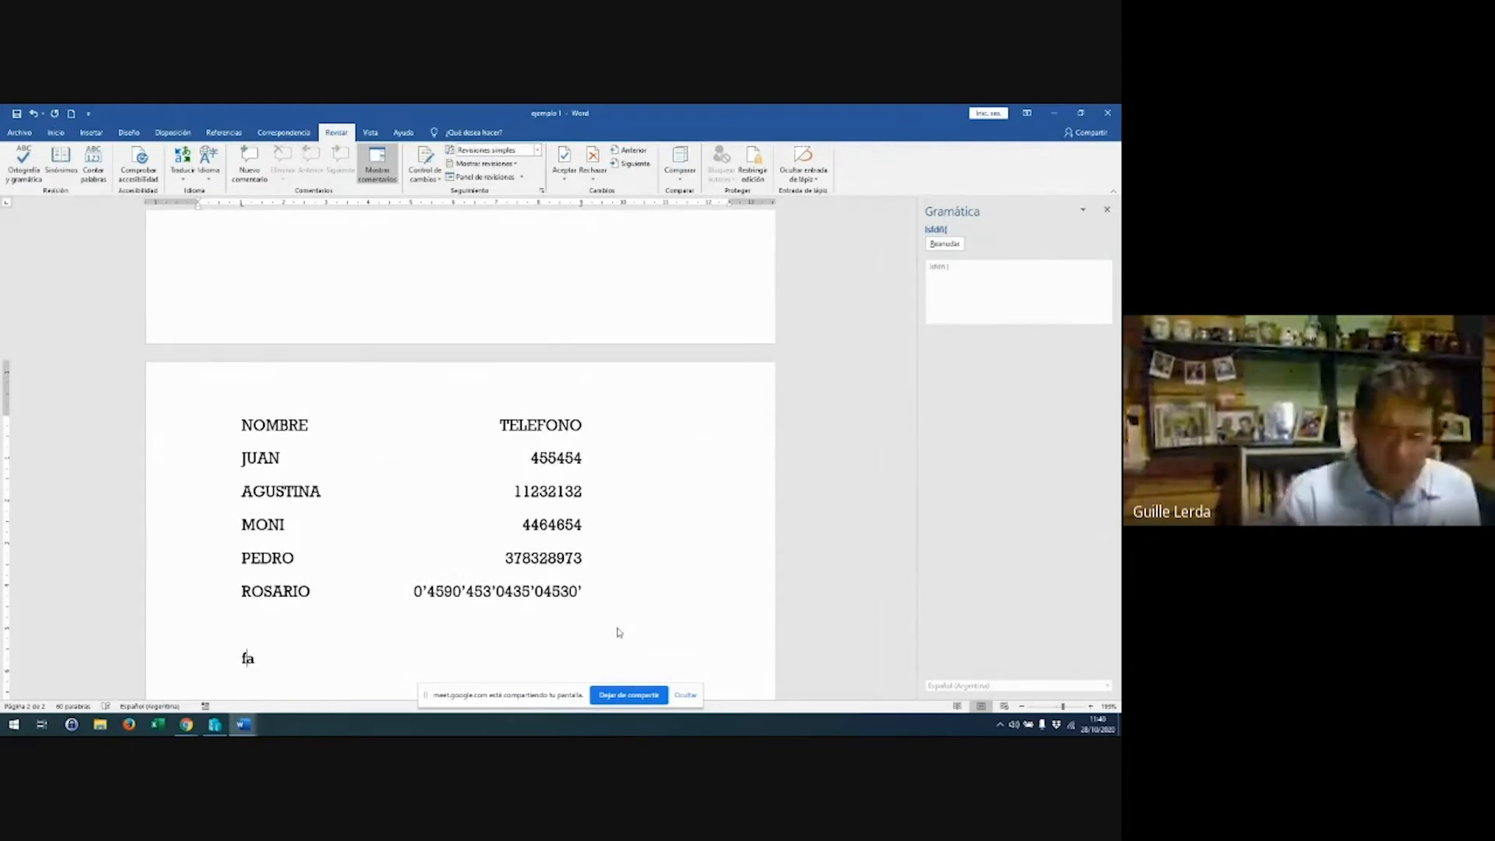
key(Return)
key(Return)
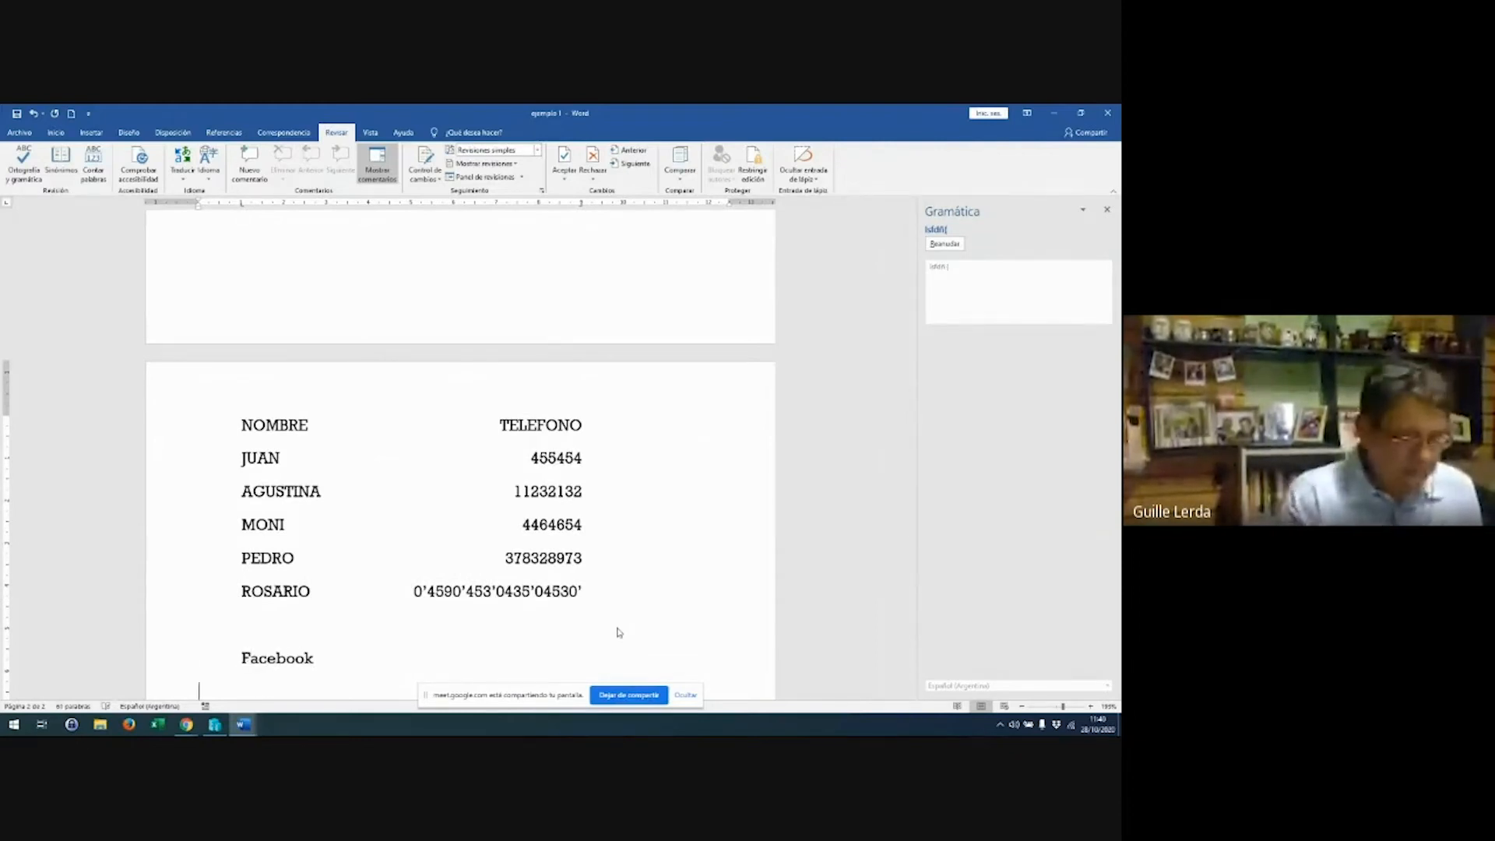
key(Return)
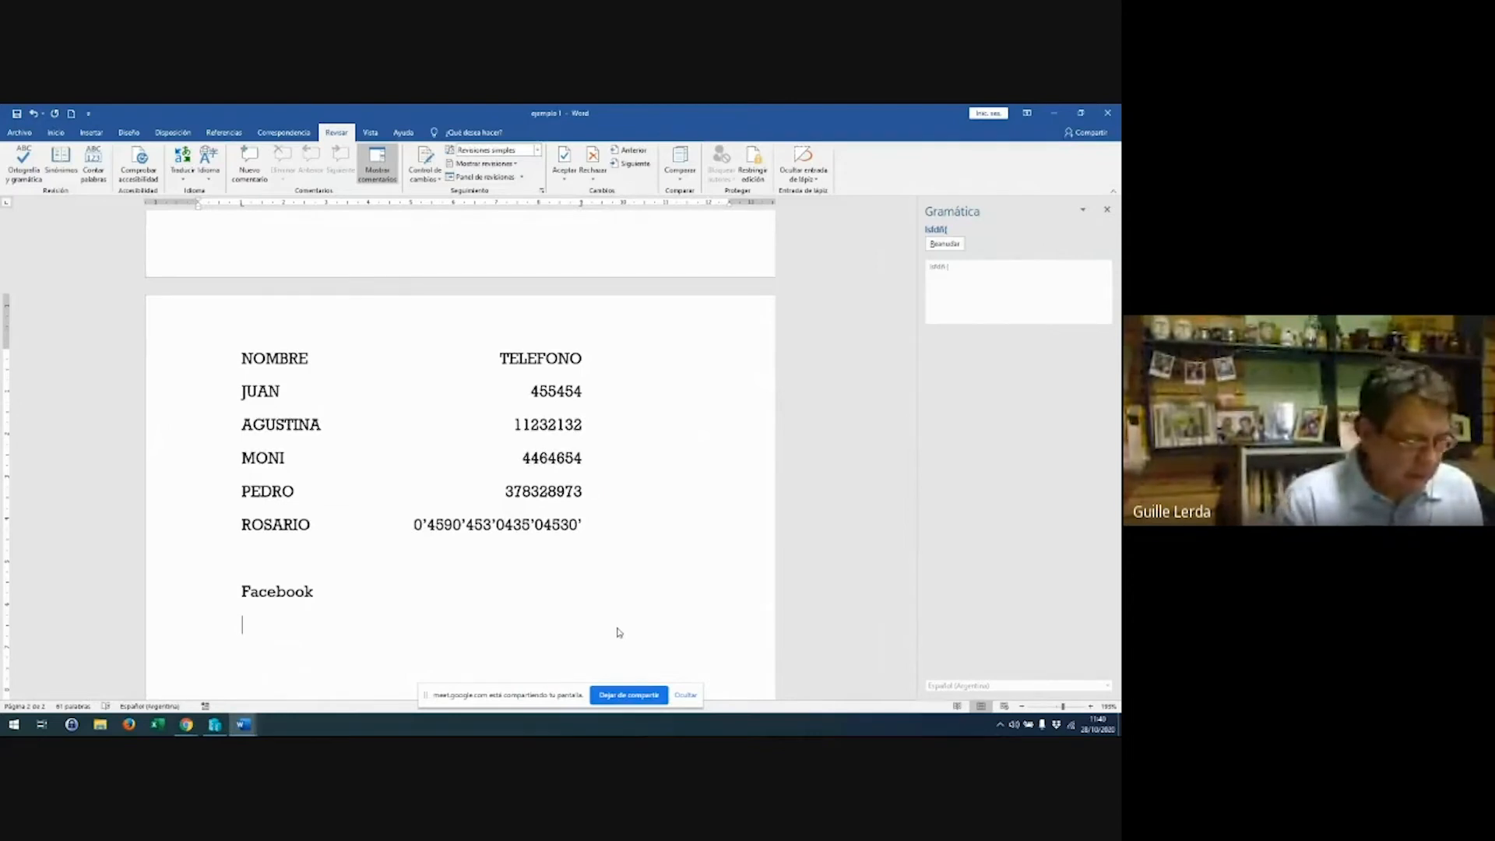
Type 'argento' as a test line, then delete that Argento line
text(argento)
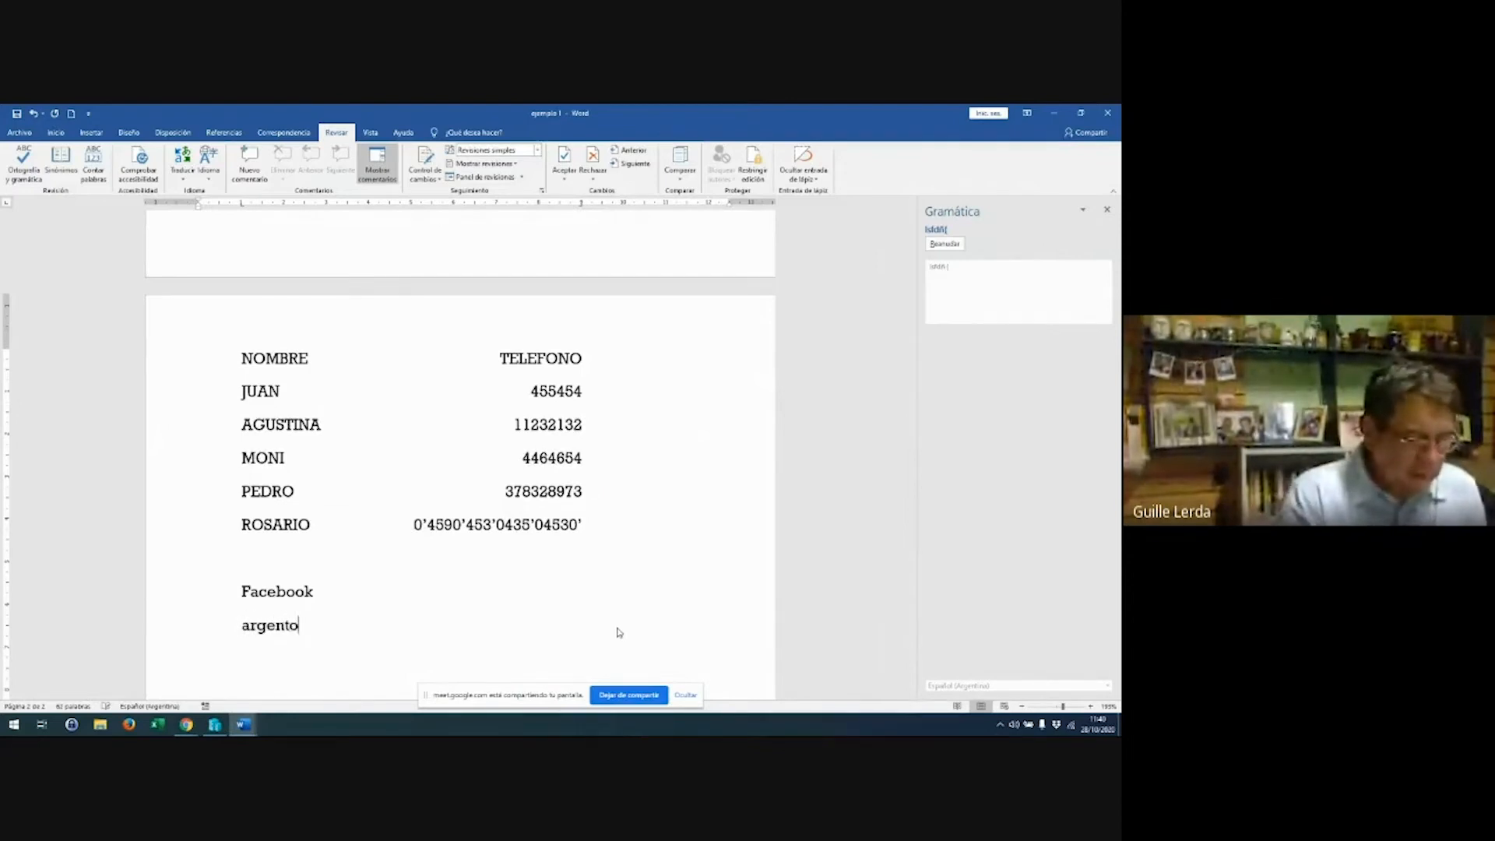
key(Return)
key(Up)
key(shift+Down)
key(Delete)
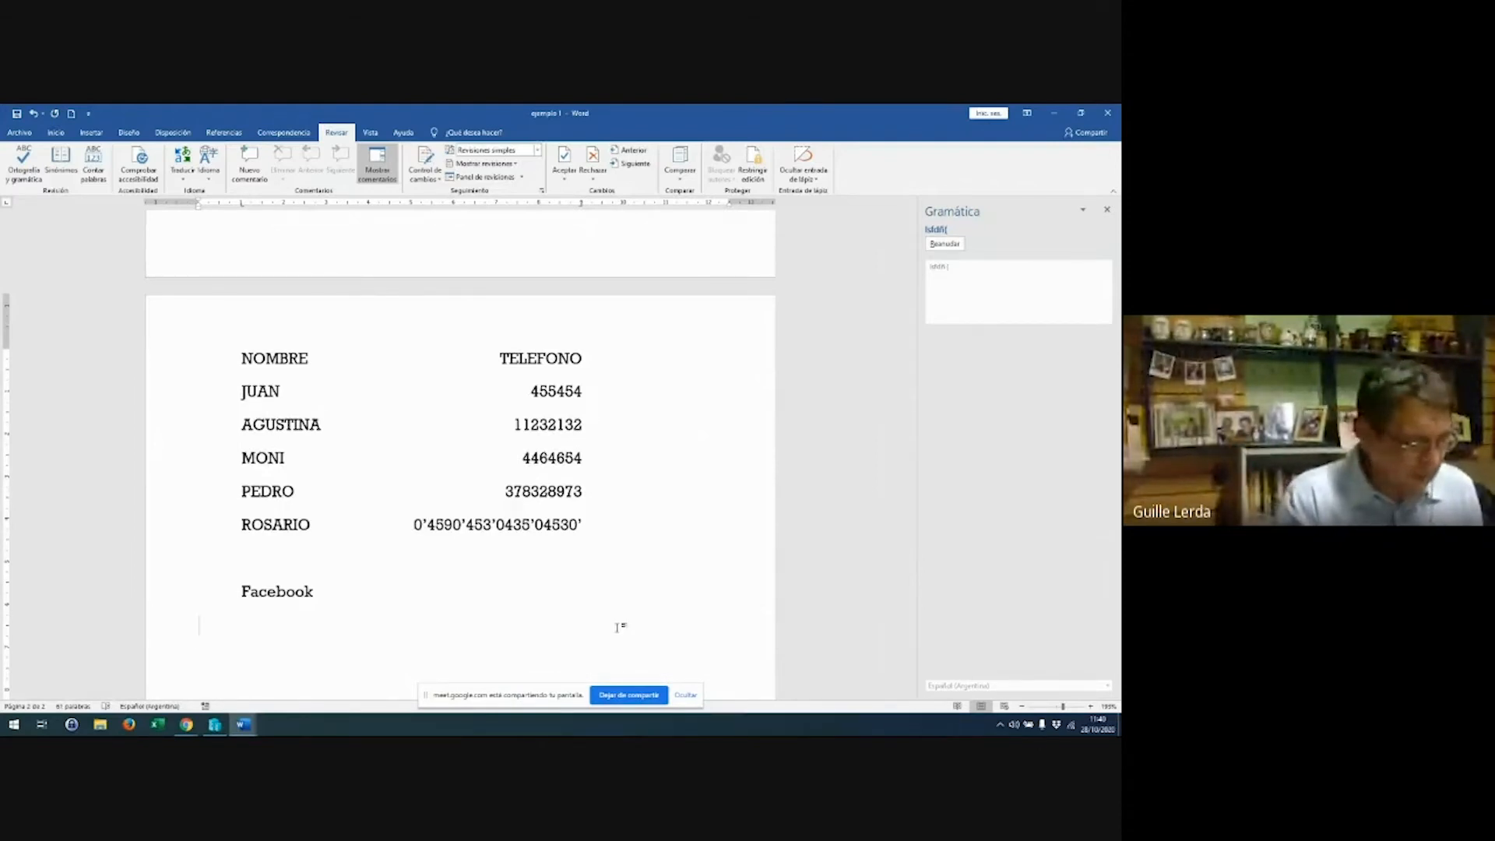
Type 'bertical', undo its autocorrection, and change it to 'Beertical'
text(bertical)
key(Return)
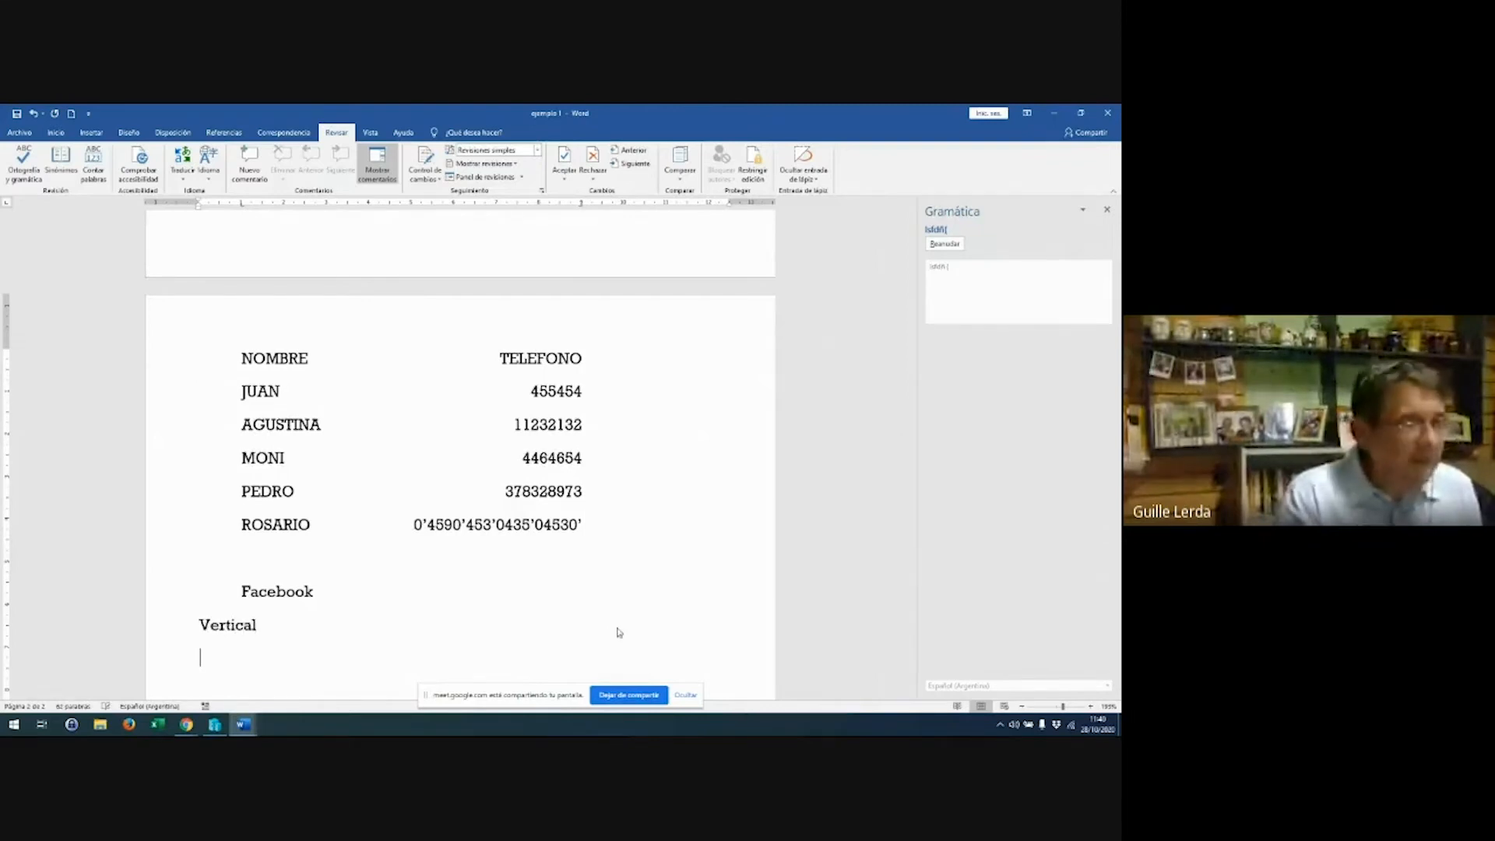
key(ctrl+z)
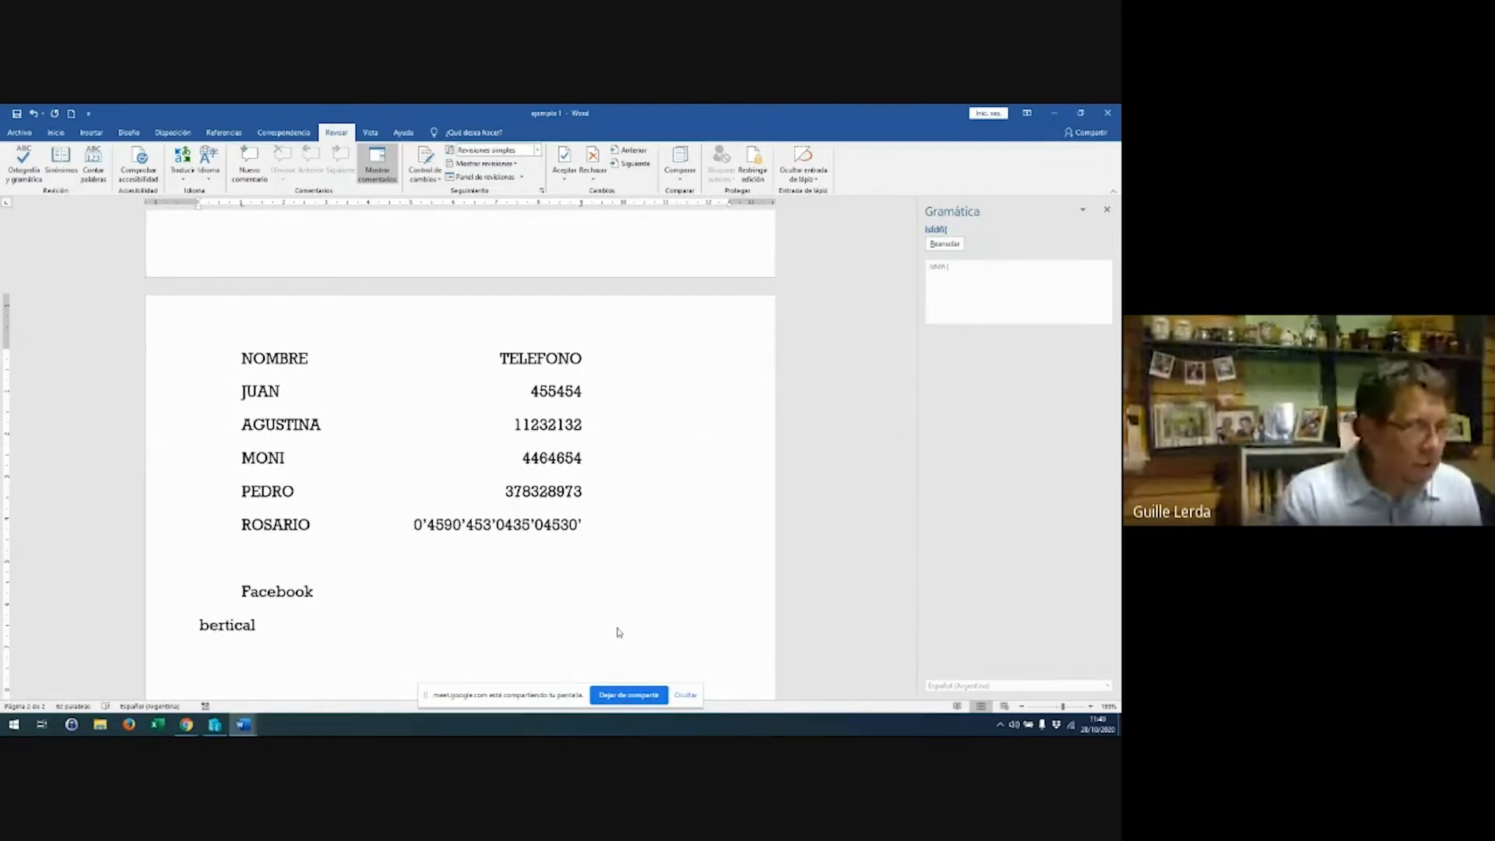
text(e)
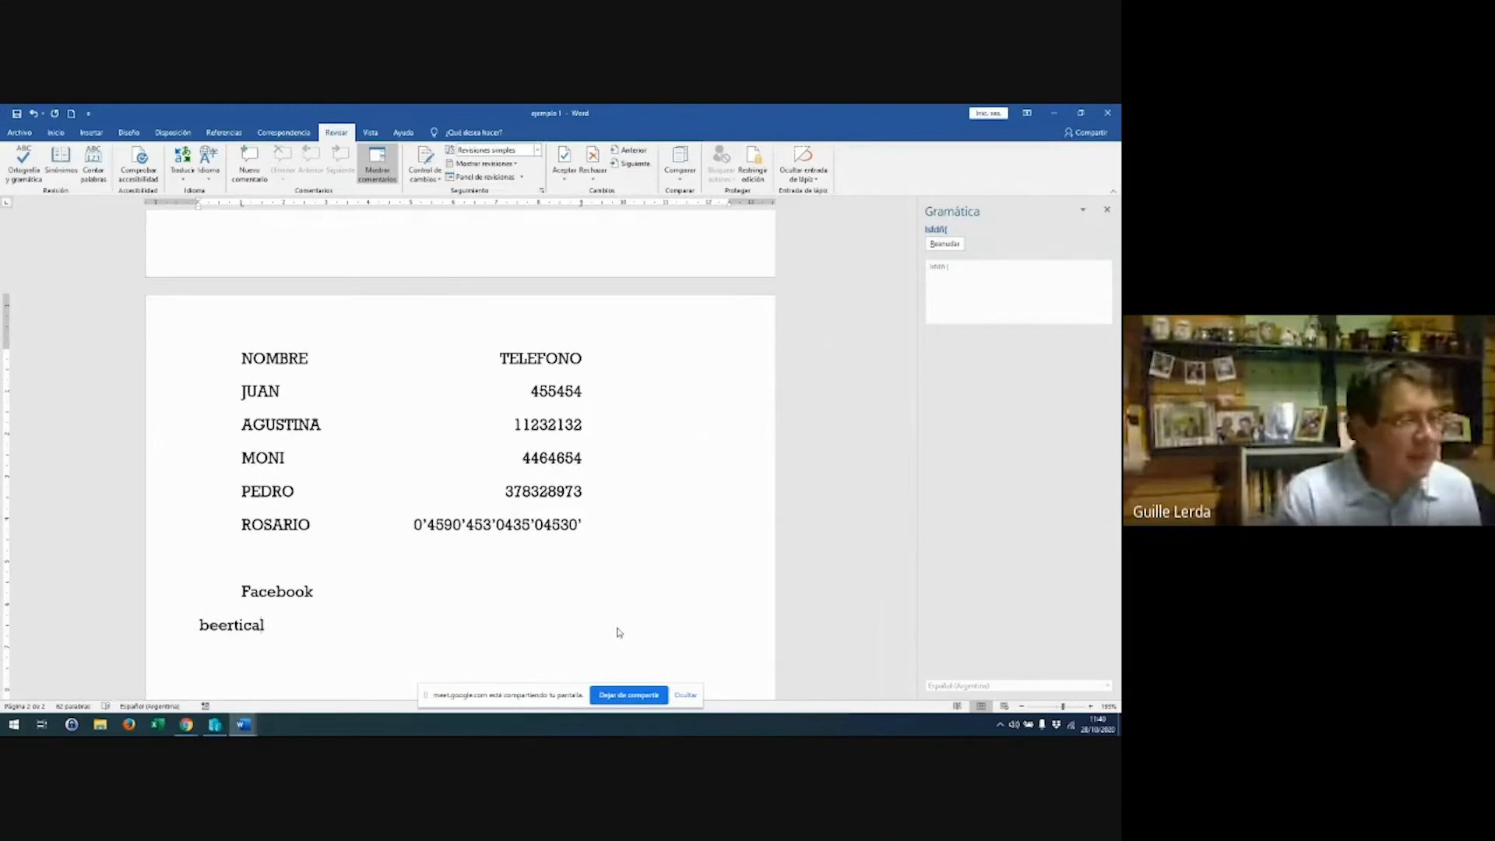
key(Return)
key(Up)
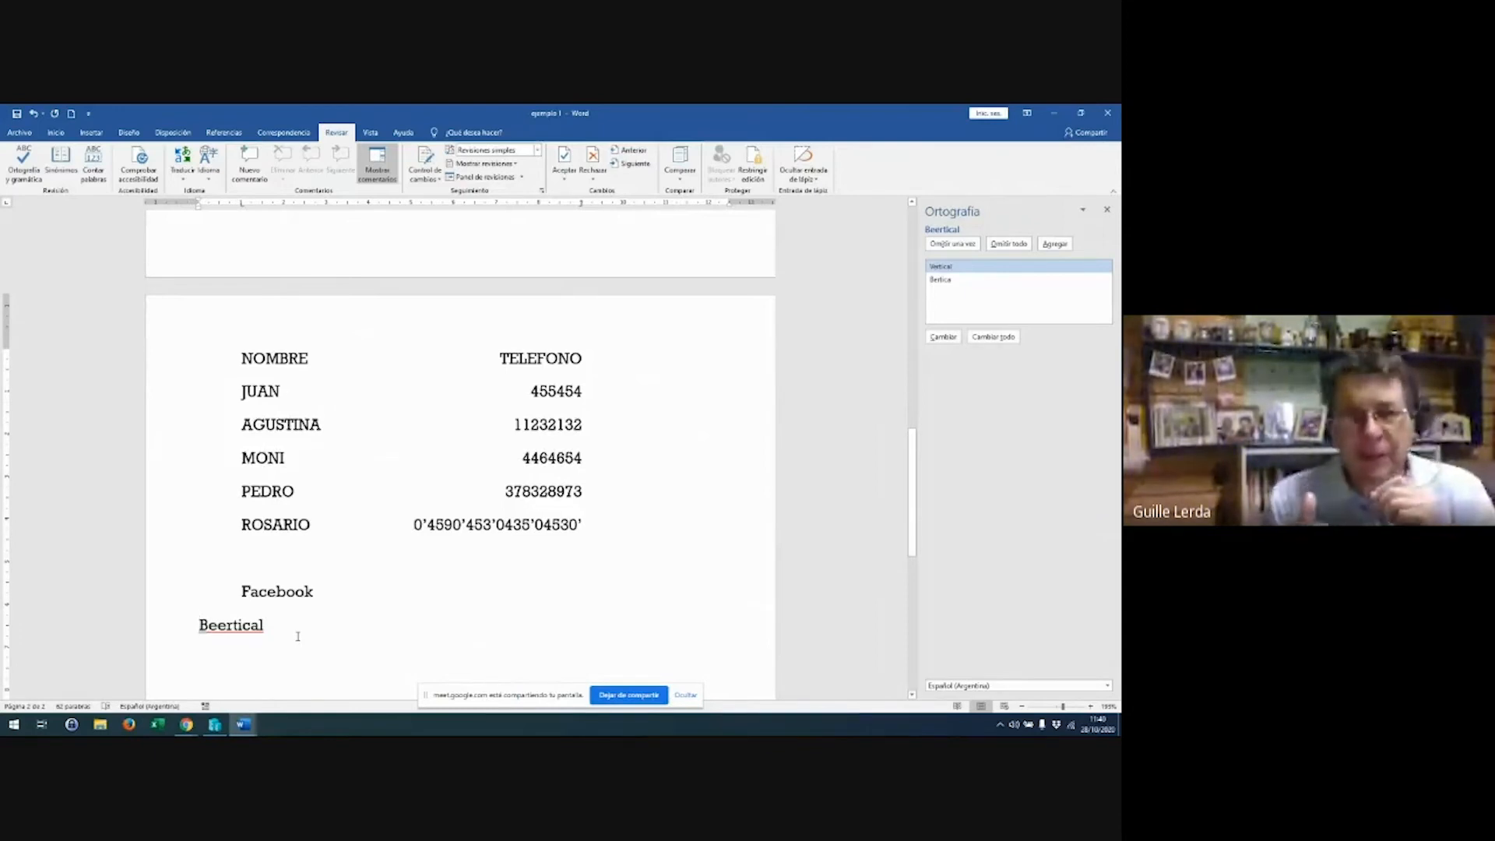
Close the spelling pane, return to Inicio, and view Beertical's suggestions without changing it
click(226, 626)
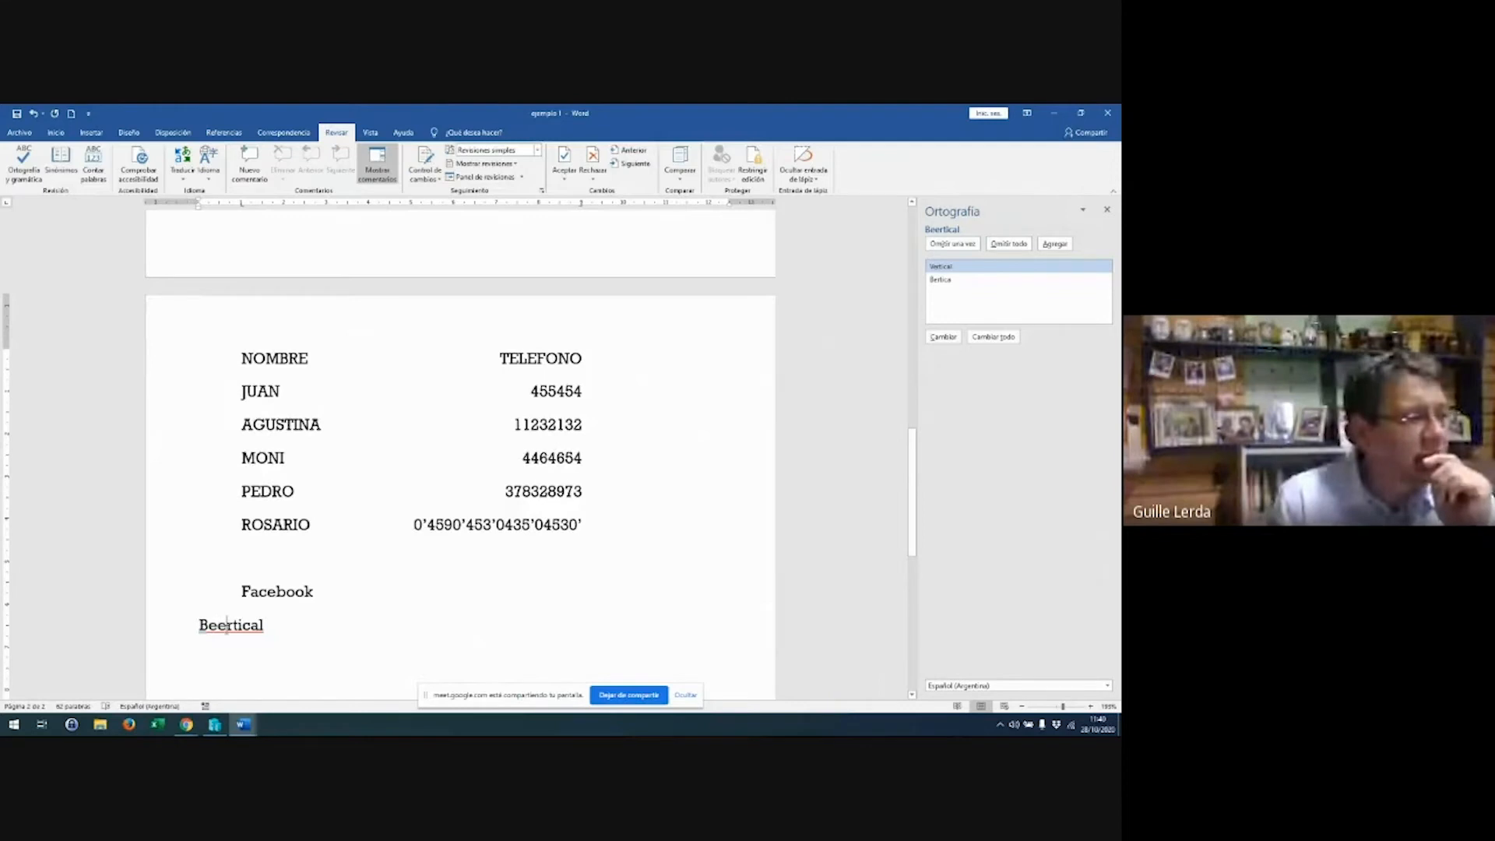
click(1107, 209)
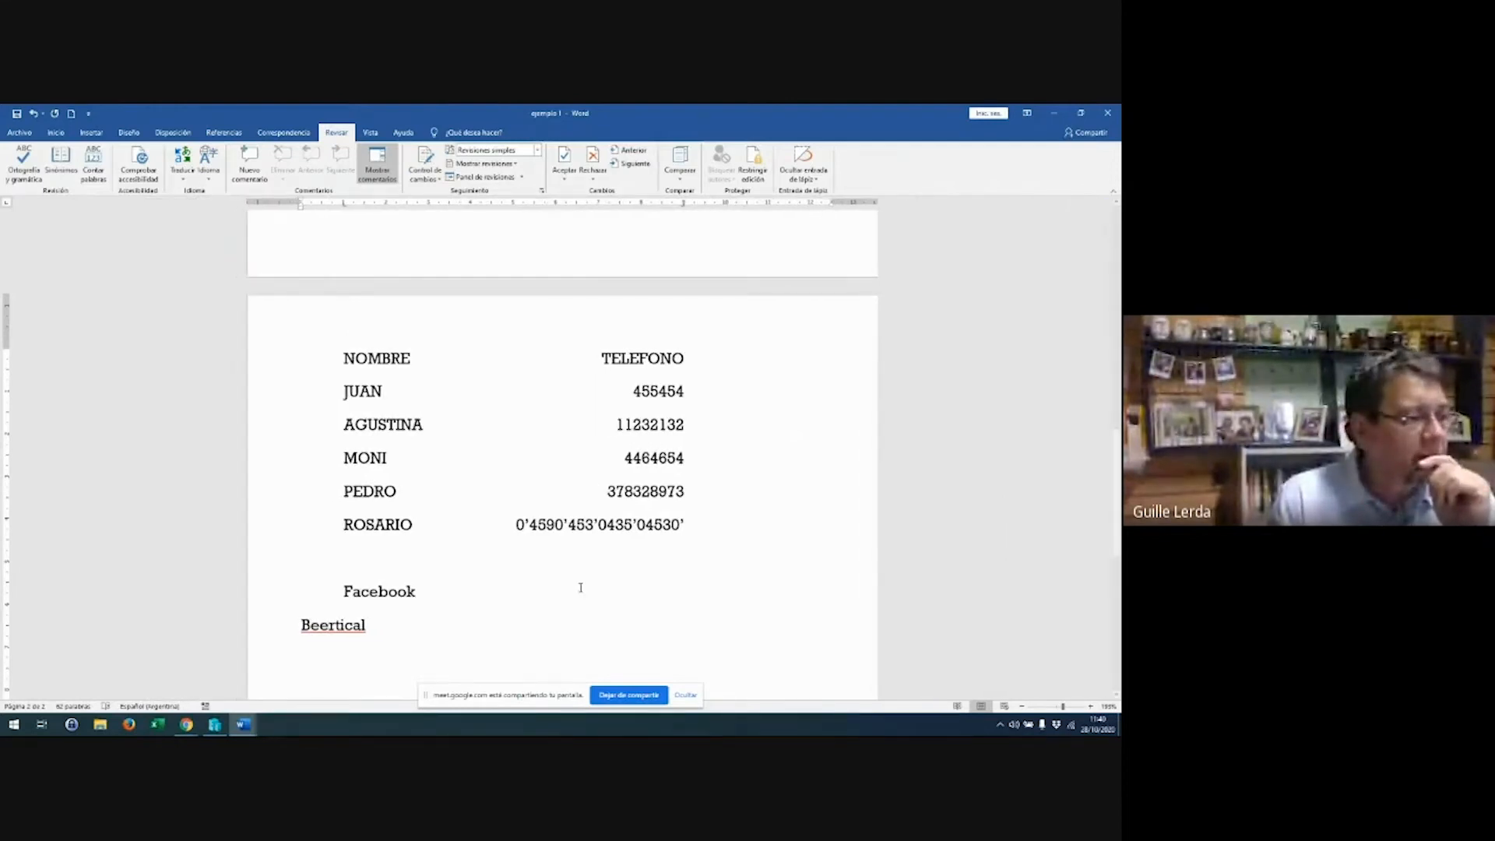
click(56, 132)
scroll(496, 584, down, 2)
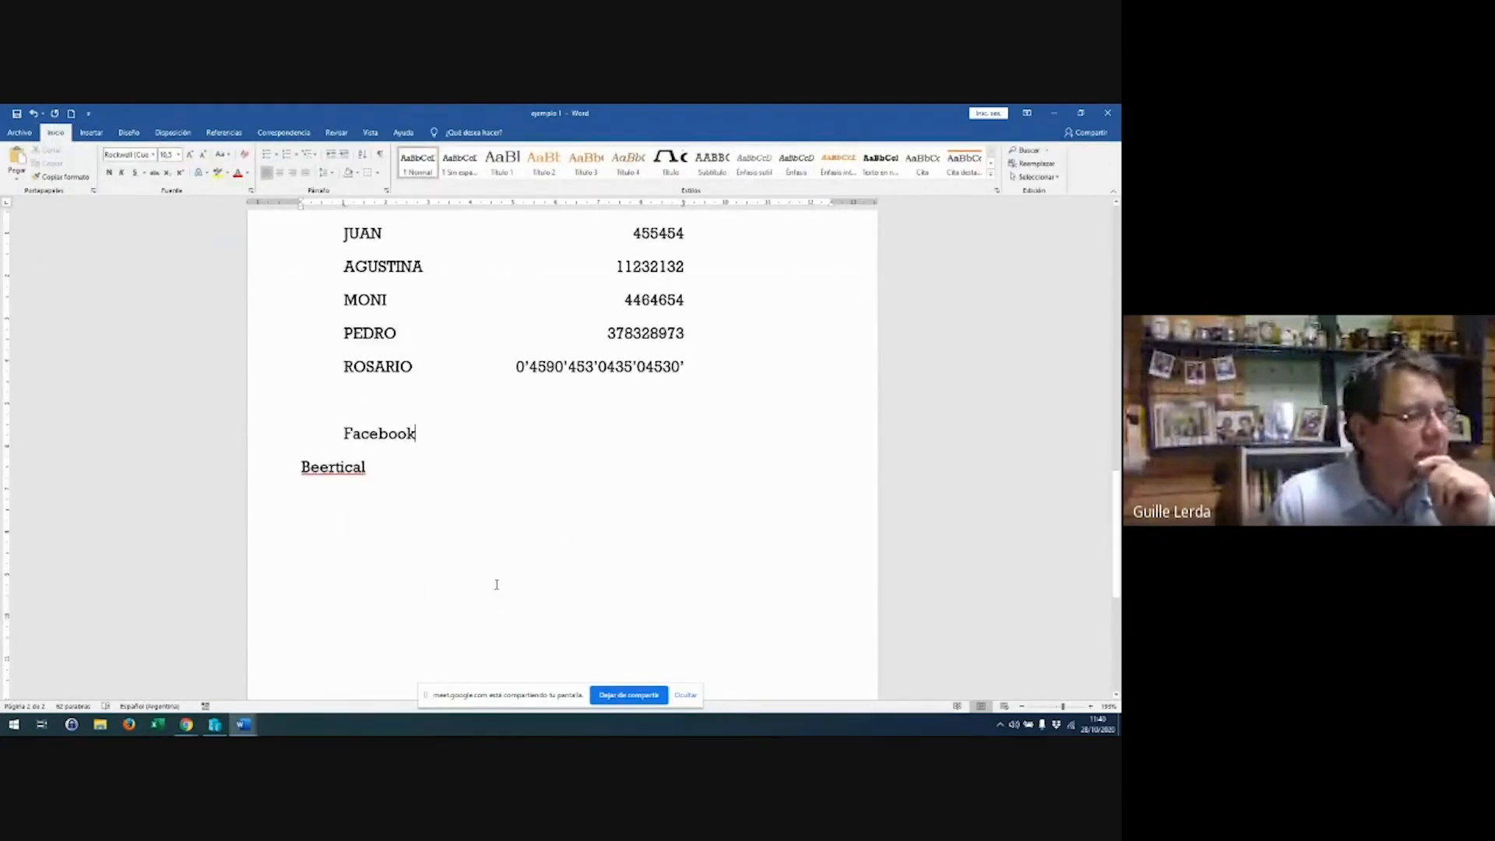
right_click(320, 469)
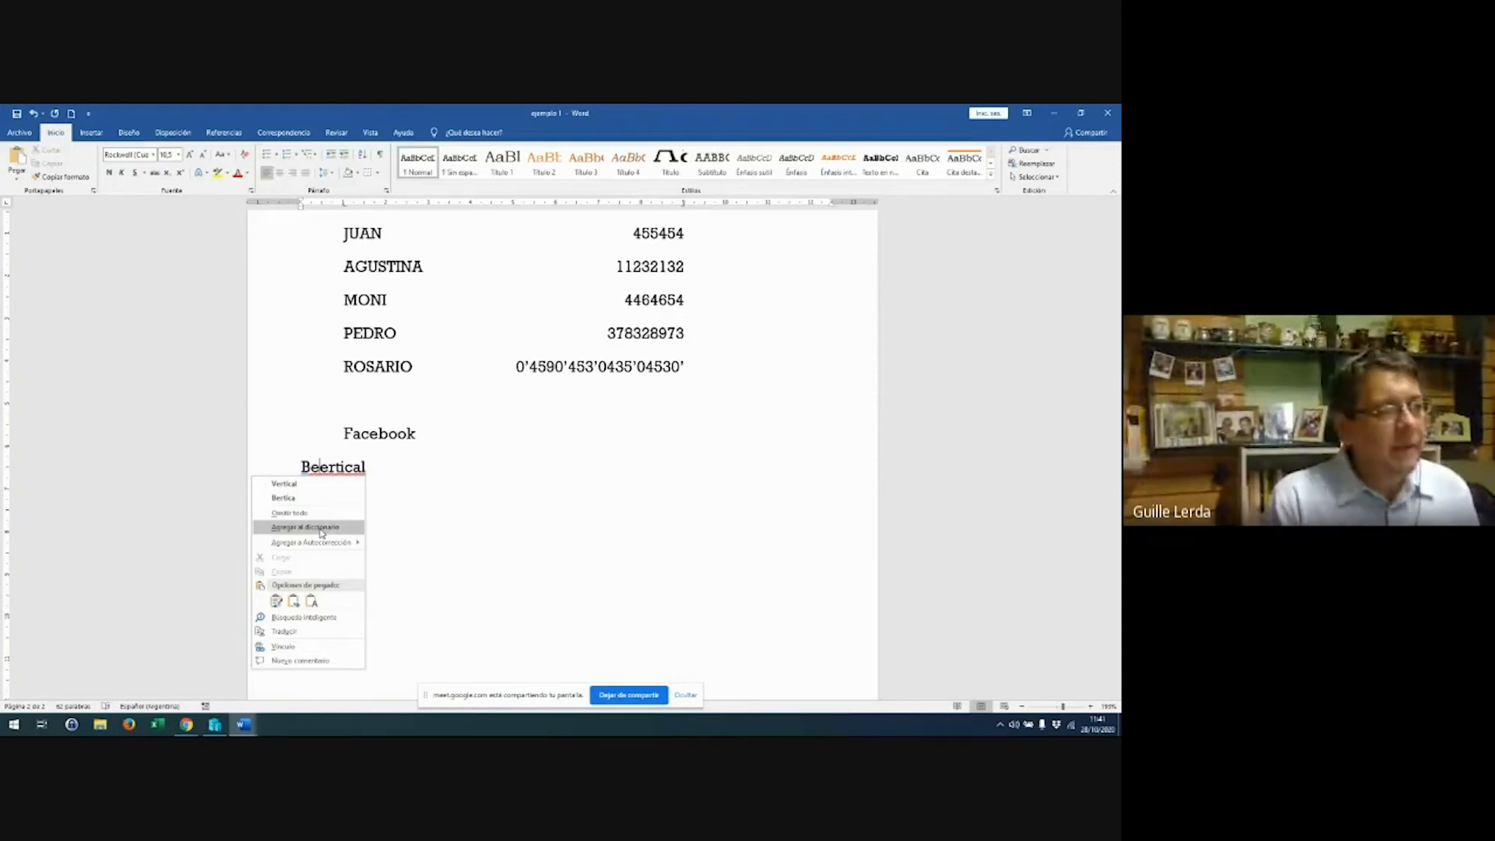
click(459, 513)
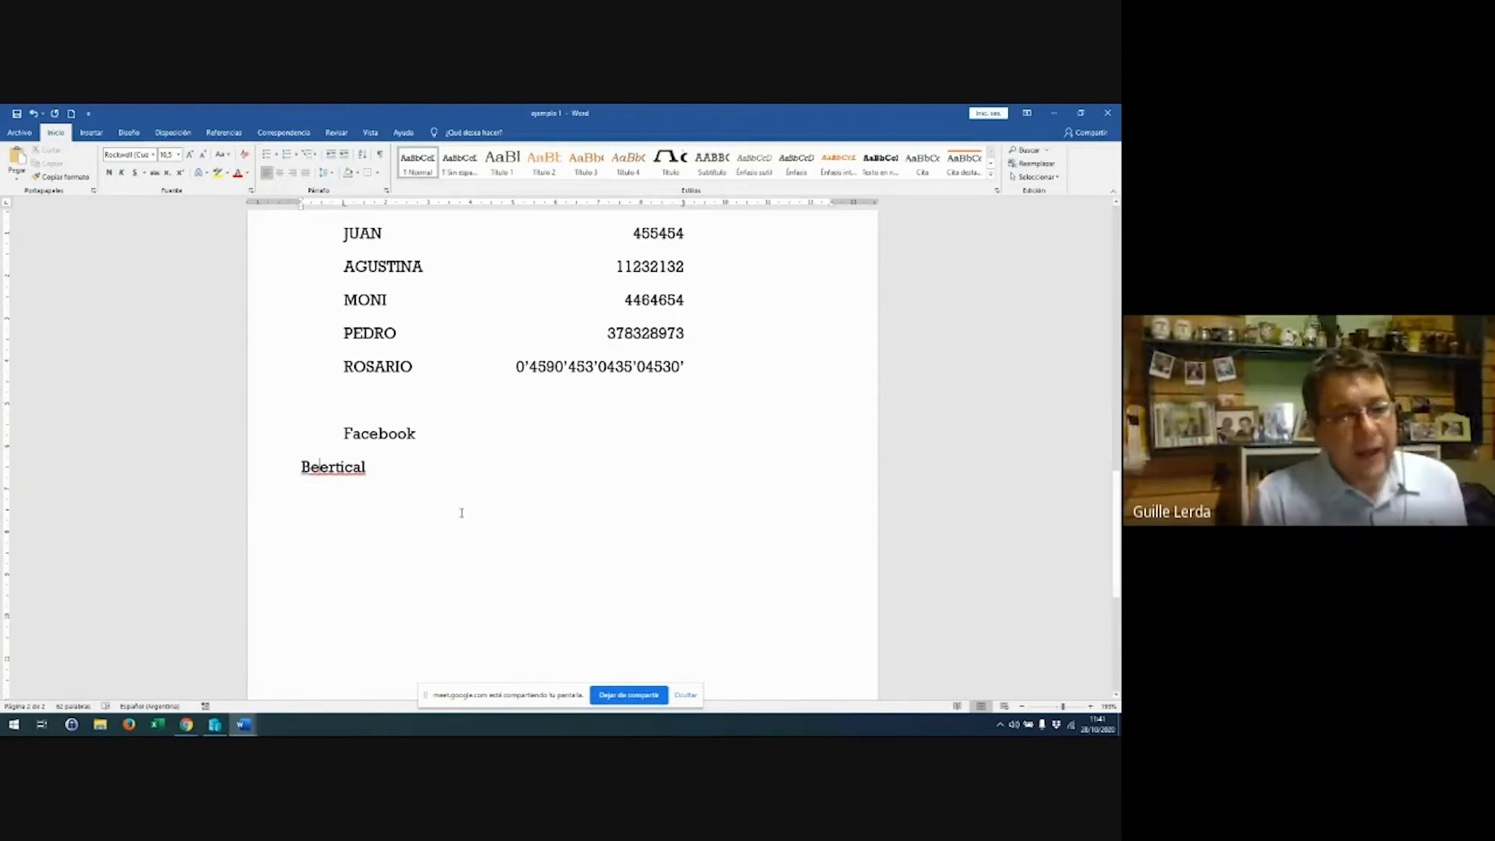
scroll(484, 510, down, 5)
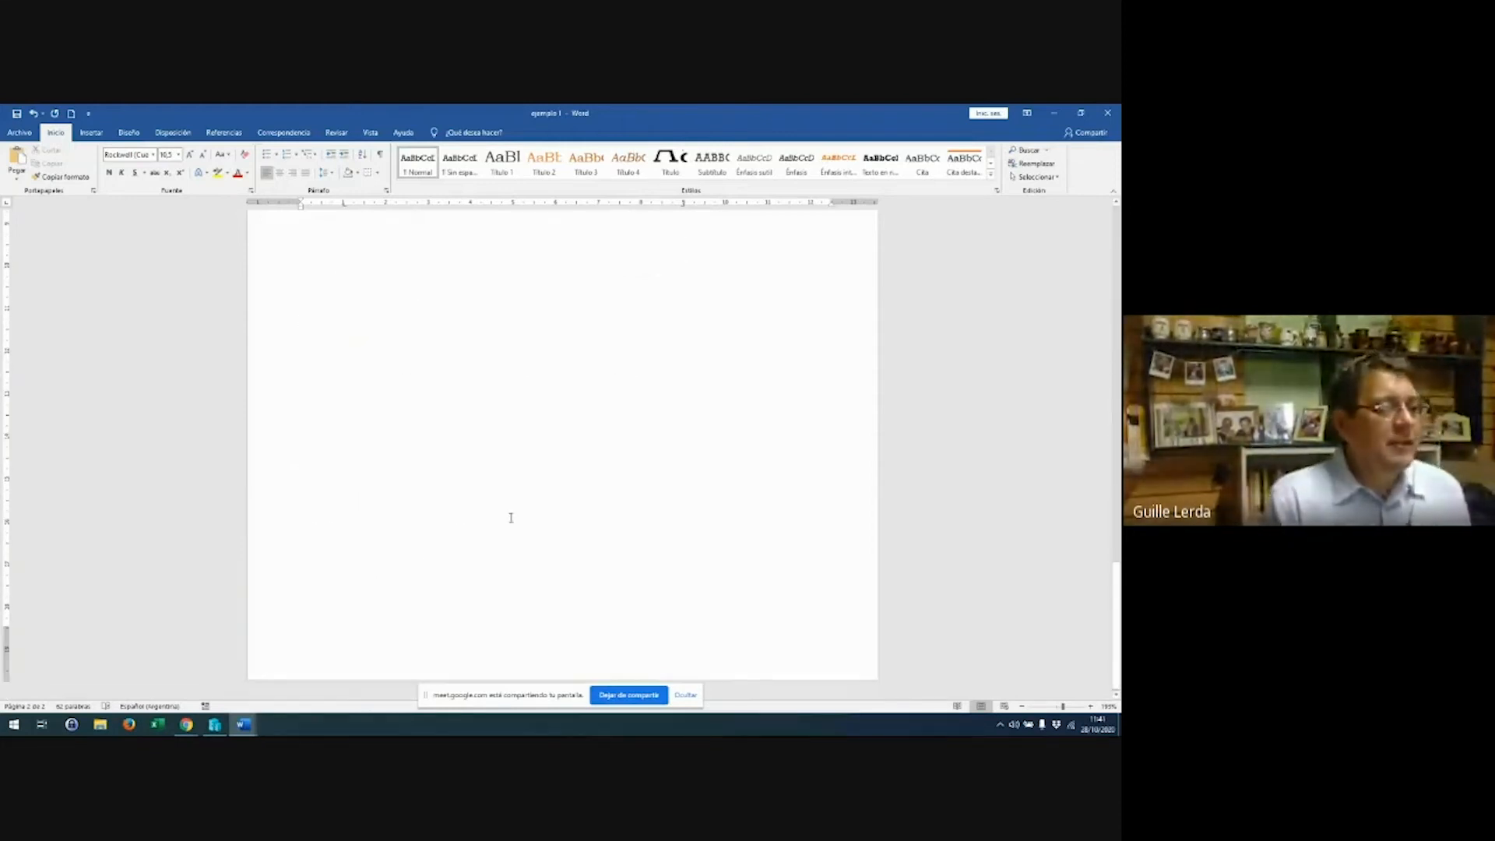
Scroll back up to the first page and switch to the Insertar tab
scroll(511, 518, up, 5)
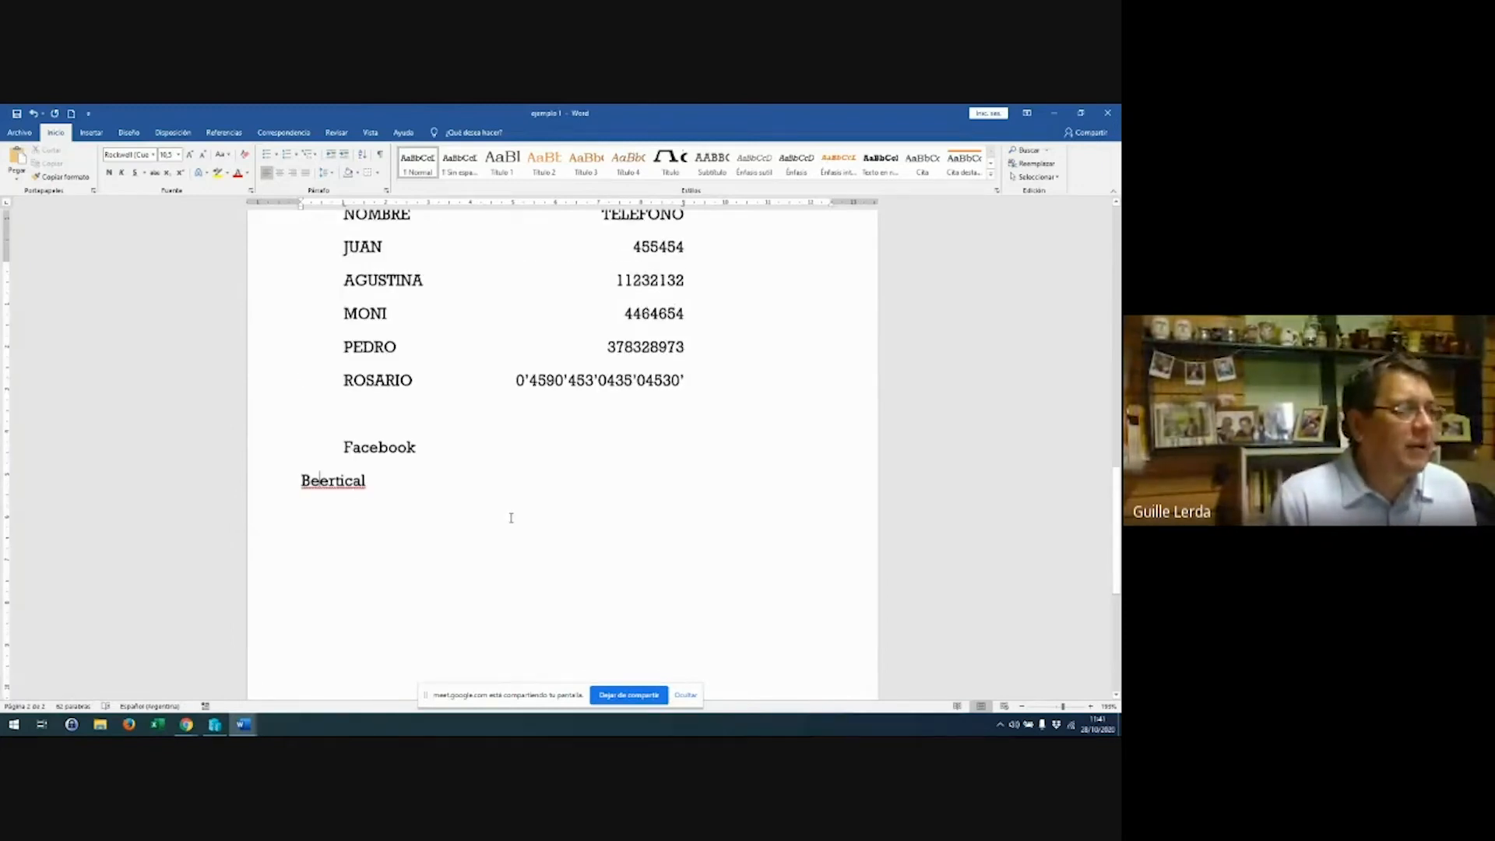
scroll(511, 518, down, 2)
click(487, 470)
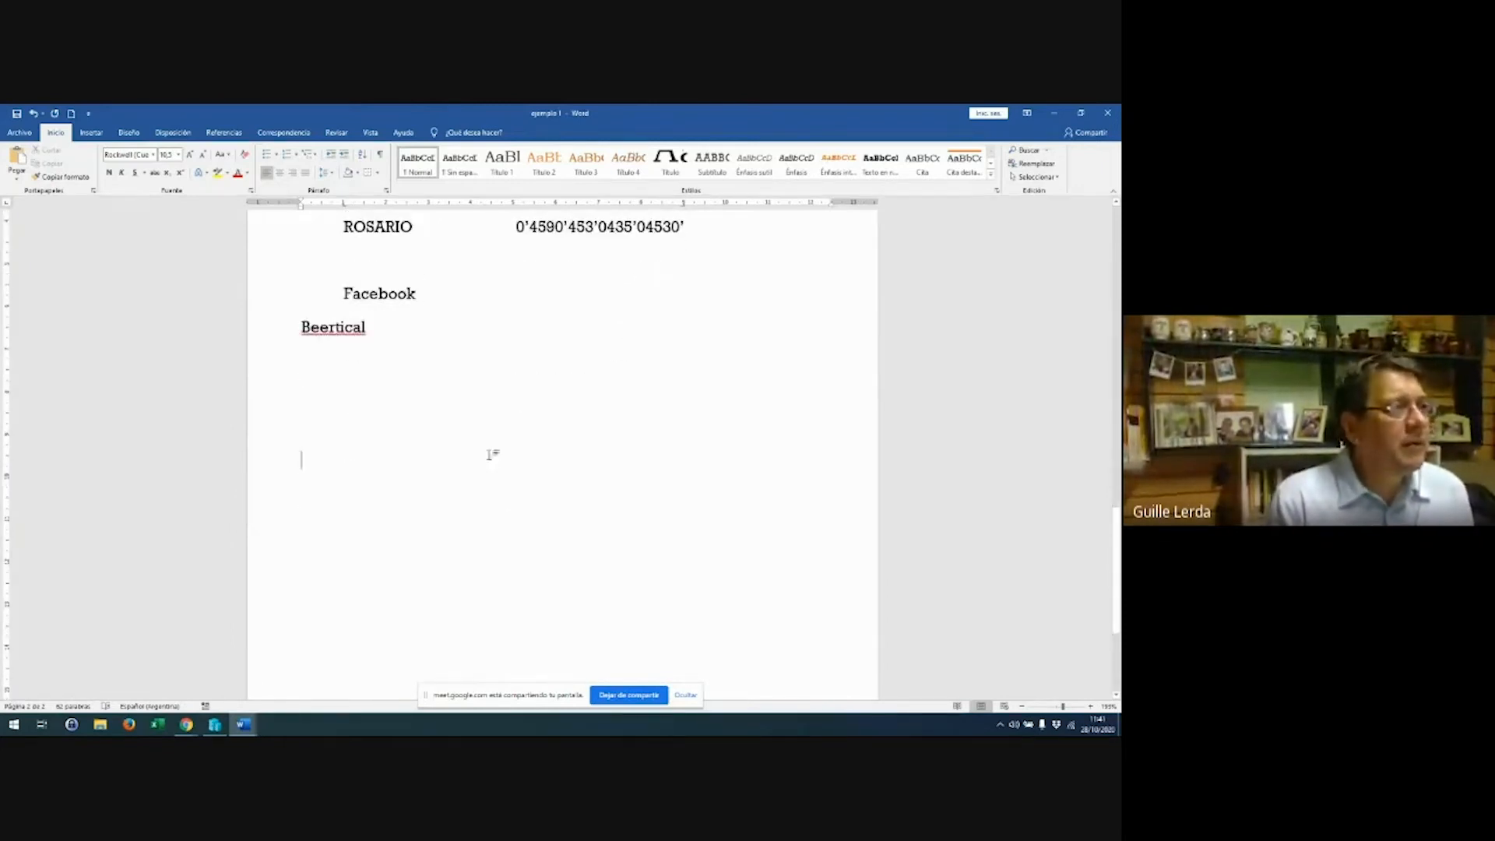
scroll(525, 419, up, 3)
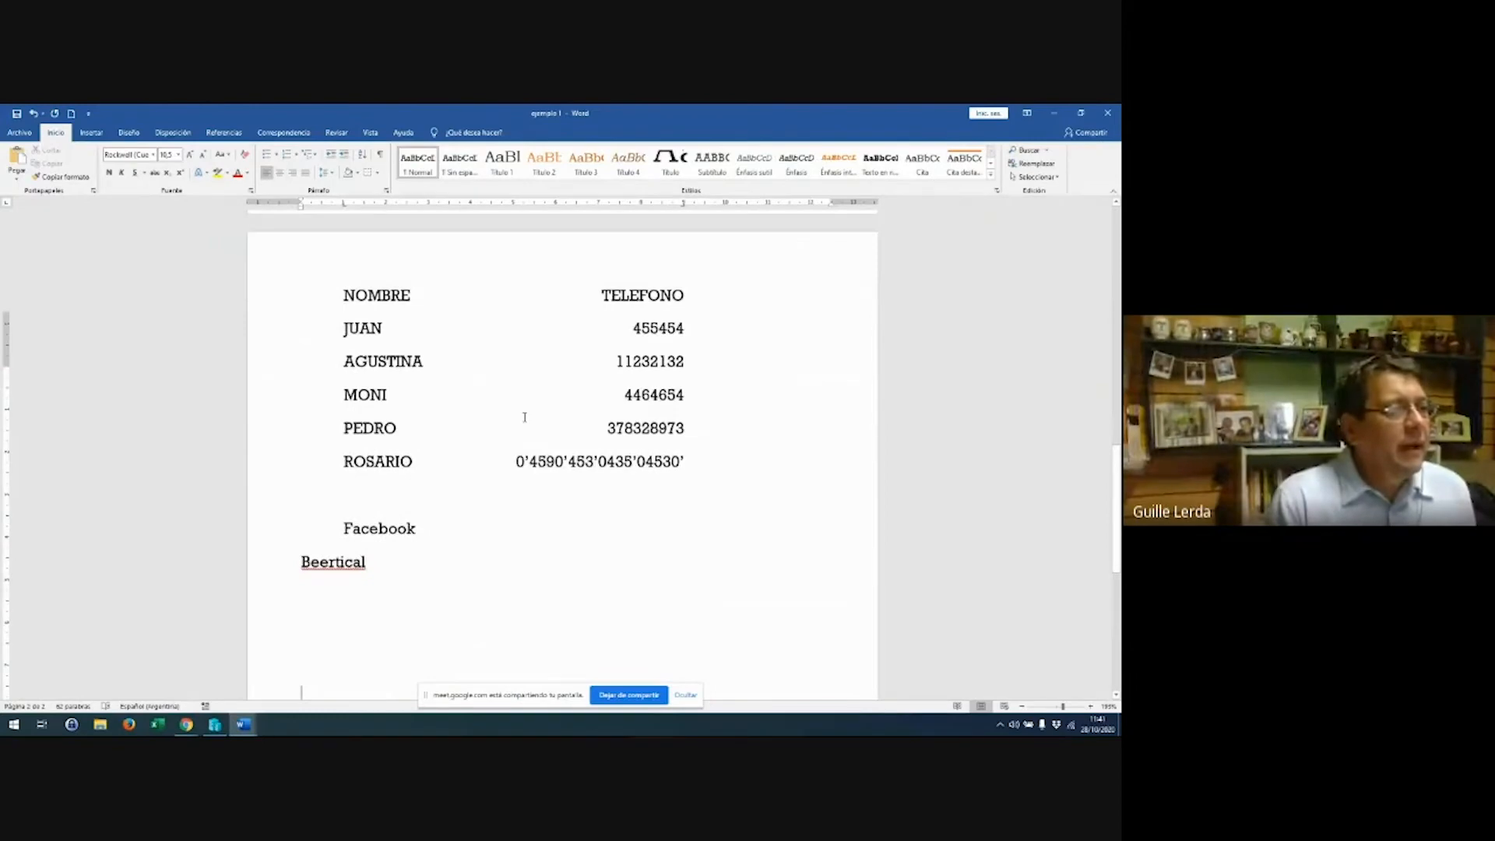
scroll(525, 417, up, 5)
scroll(525, 418, up, 2)
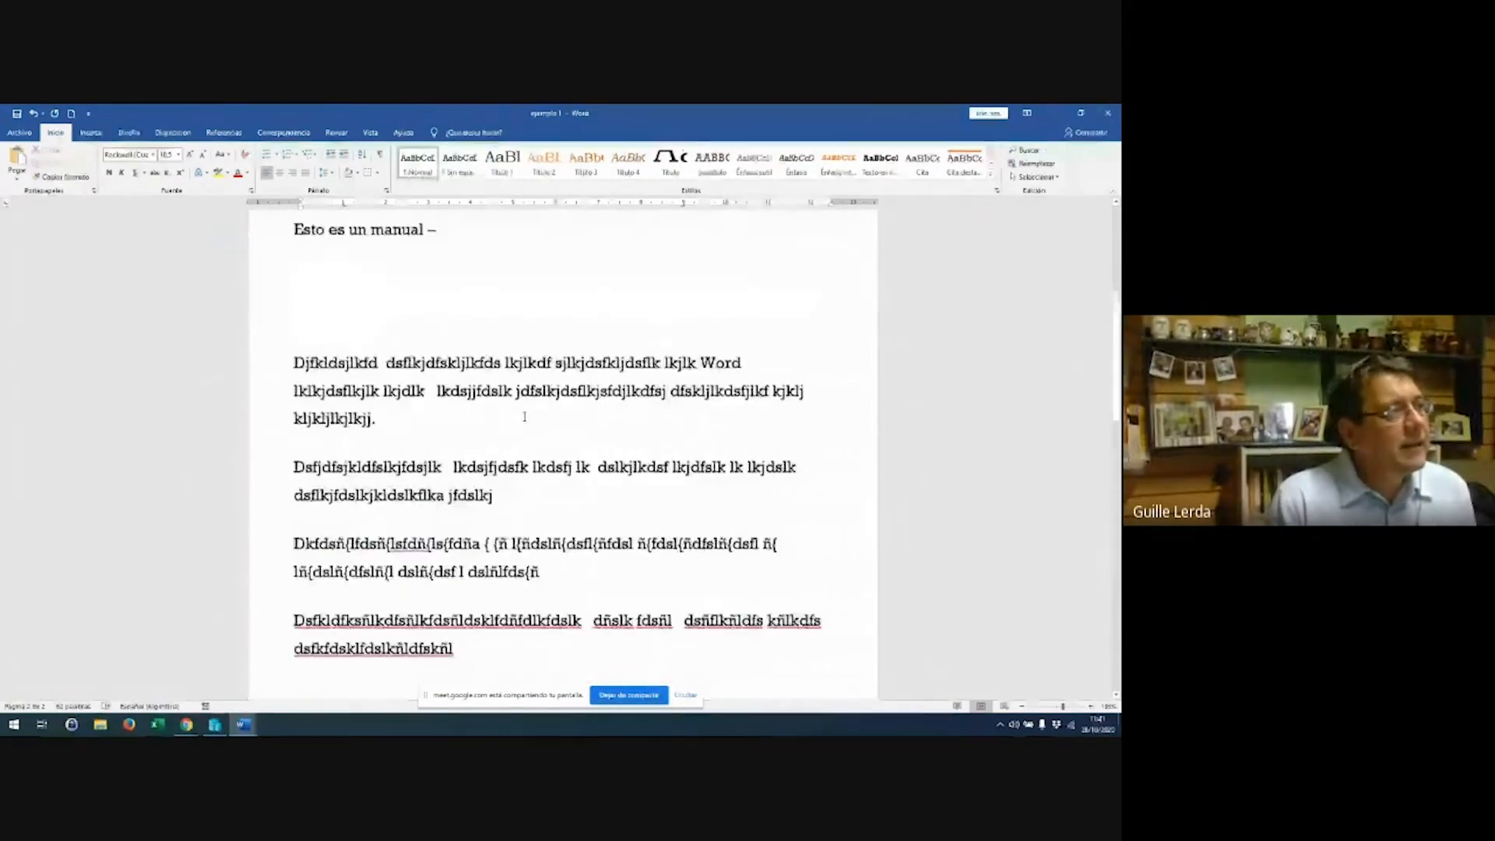
scroll(525, 417, down, 1)
click(91, 133)
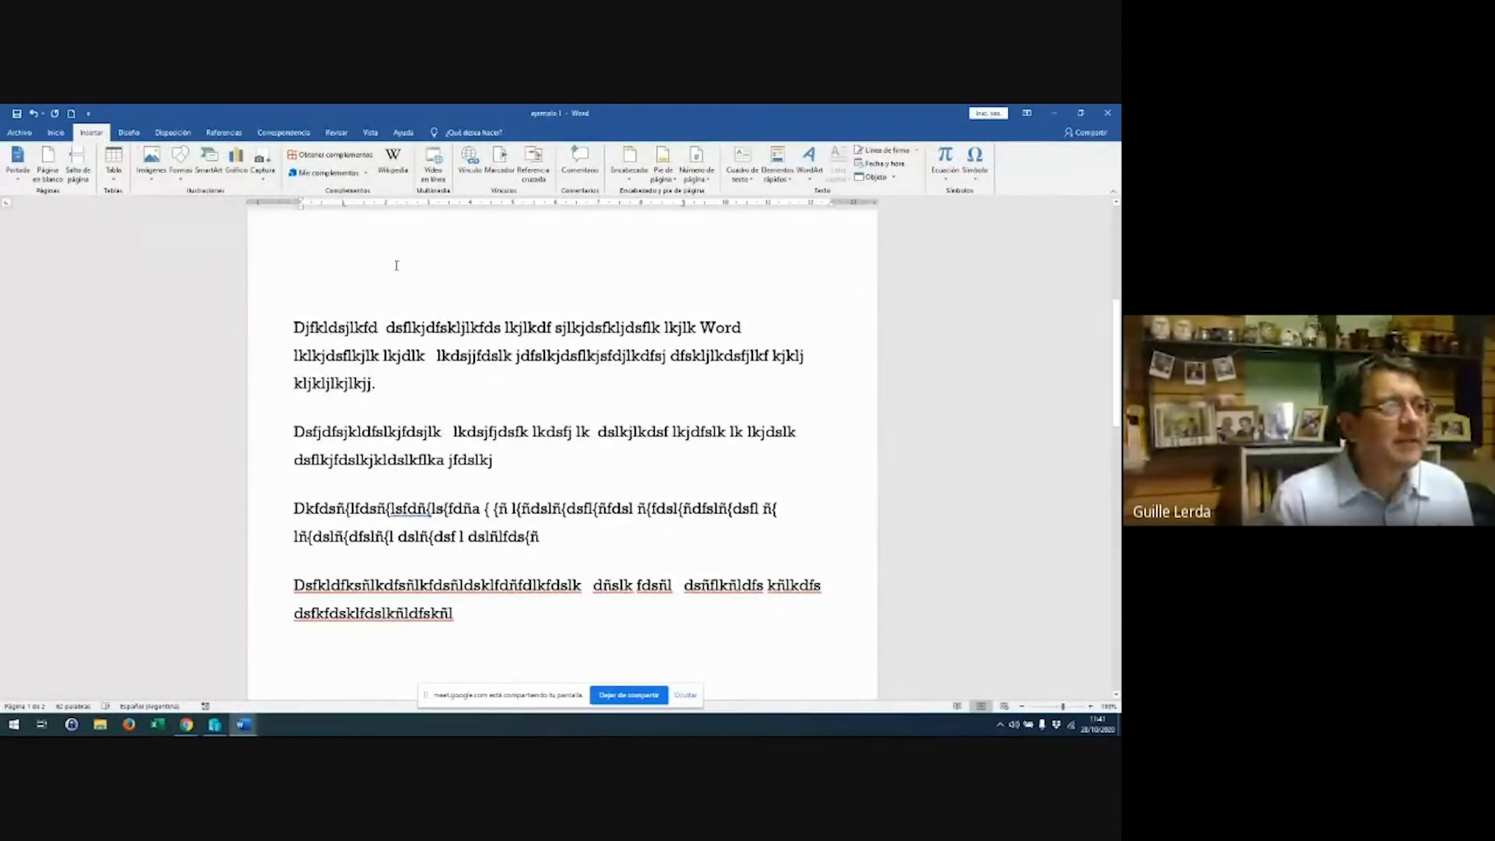
scroll(396, 266, up, 5)
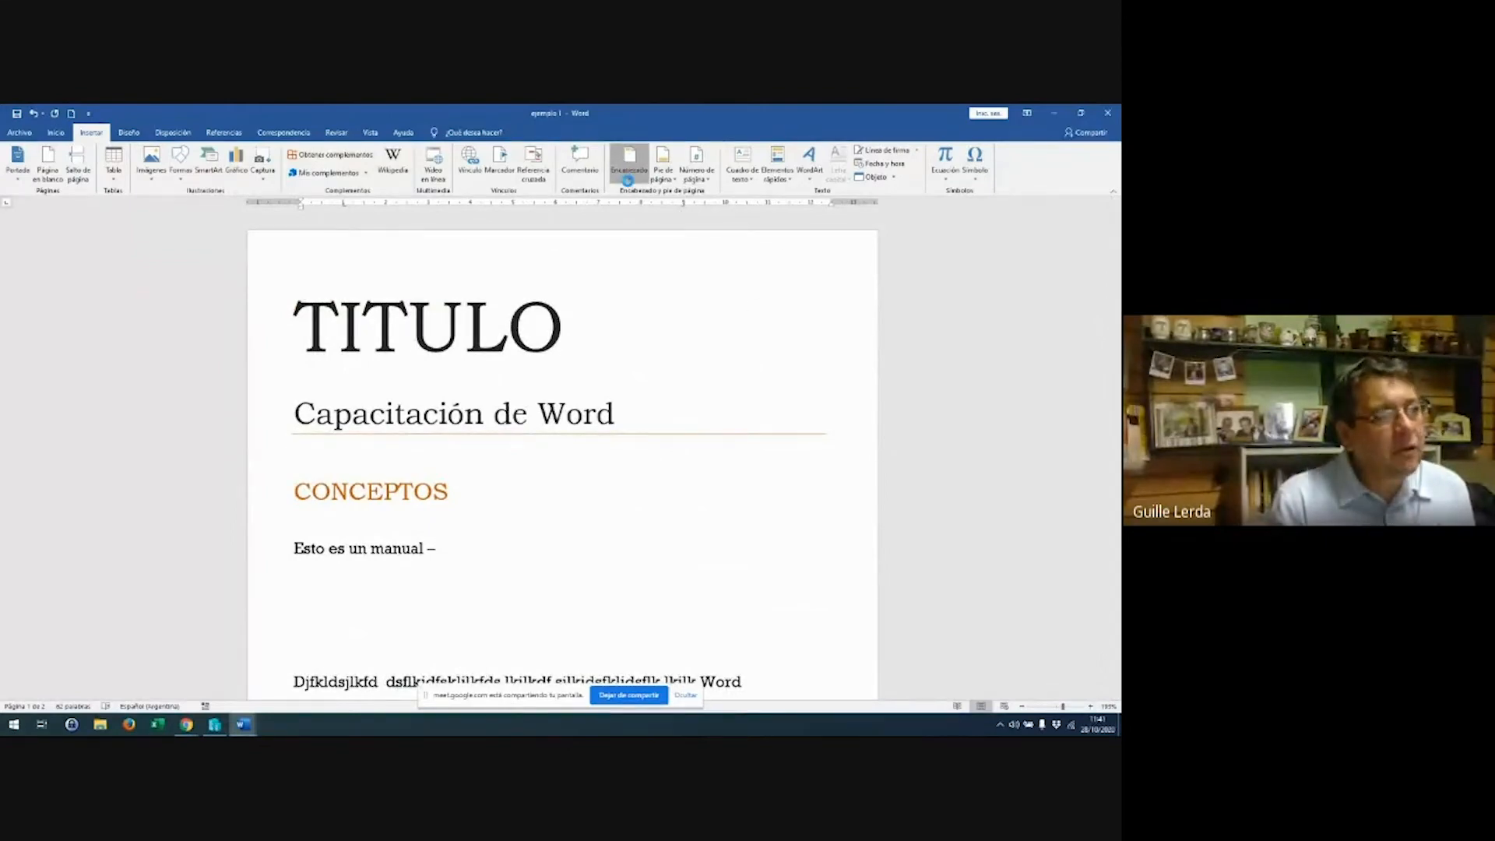
Insert the banded header design and type CAPACITACION WORD into its title placeholder
click(628, 175)
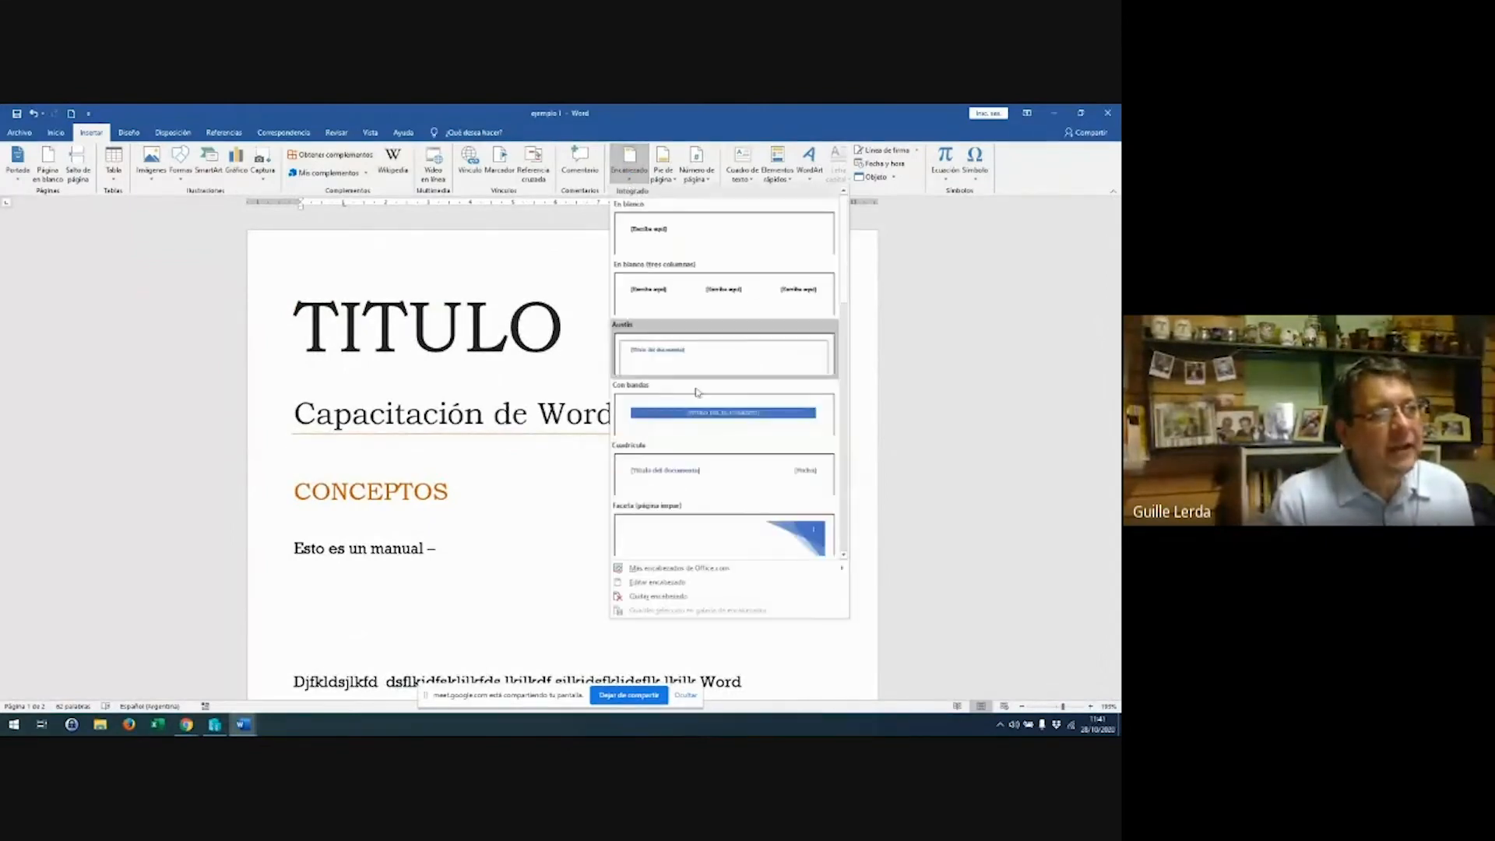
click(666, 421)
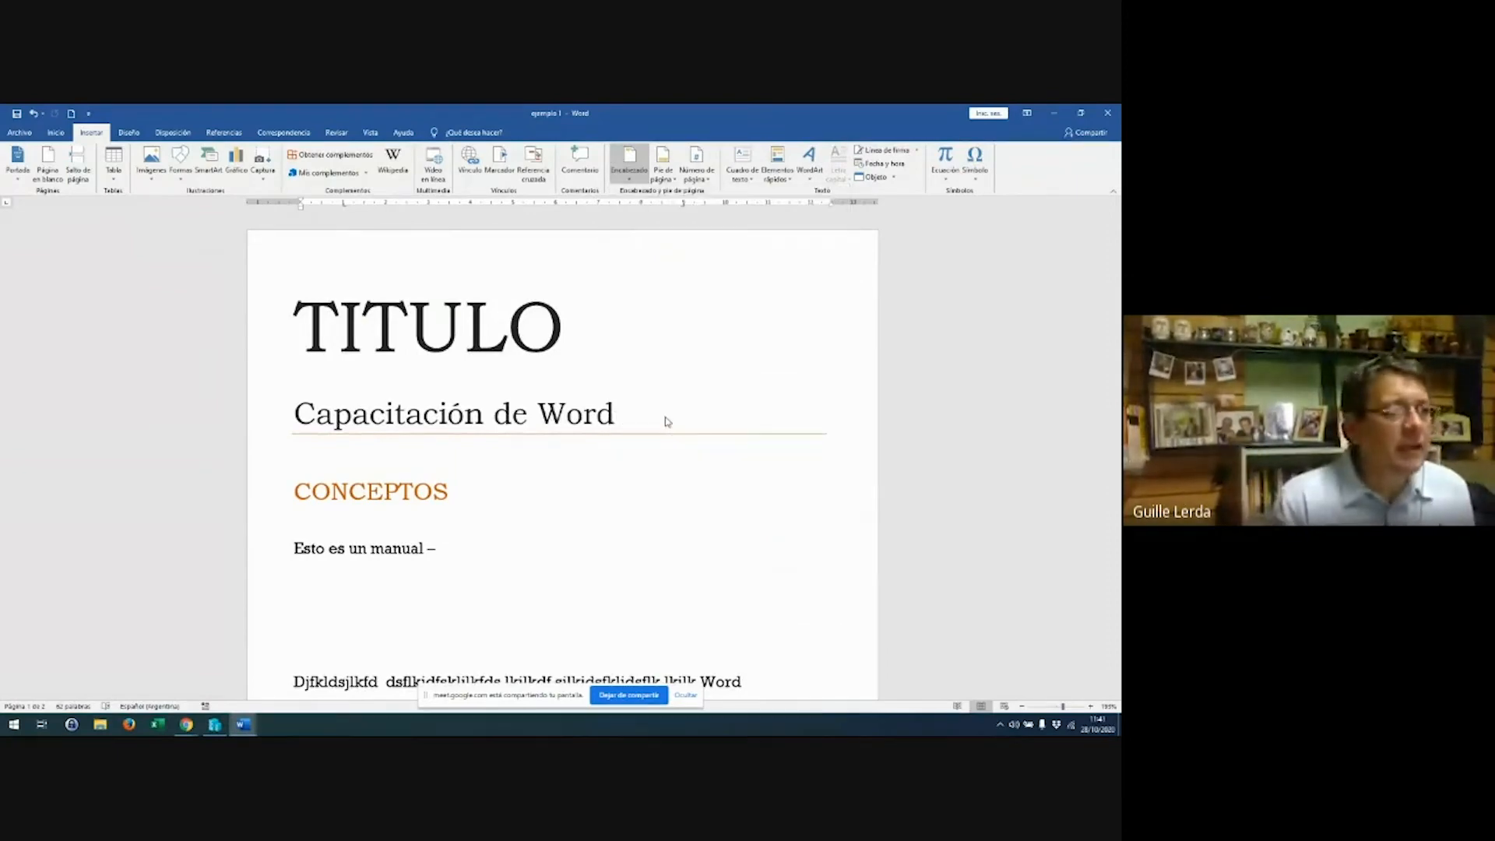
click(561, 292)
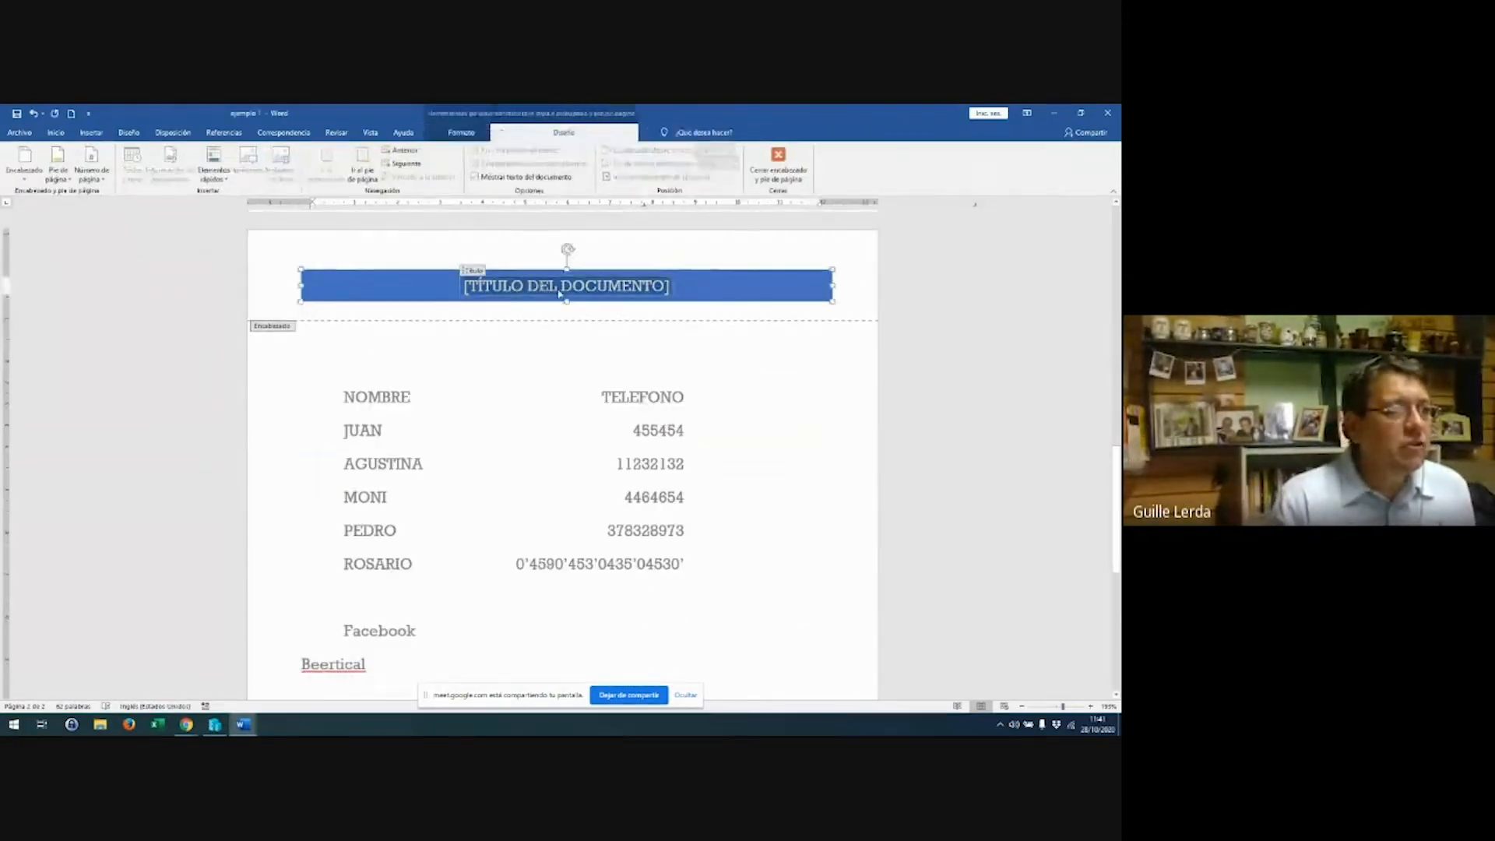
text(CAPCITACION)
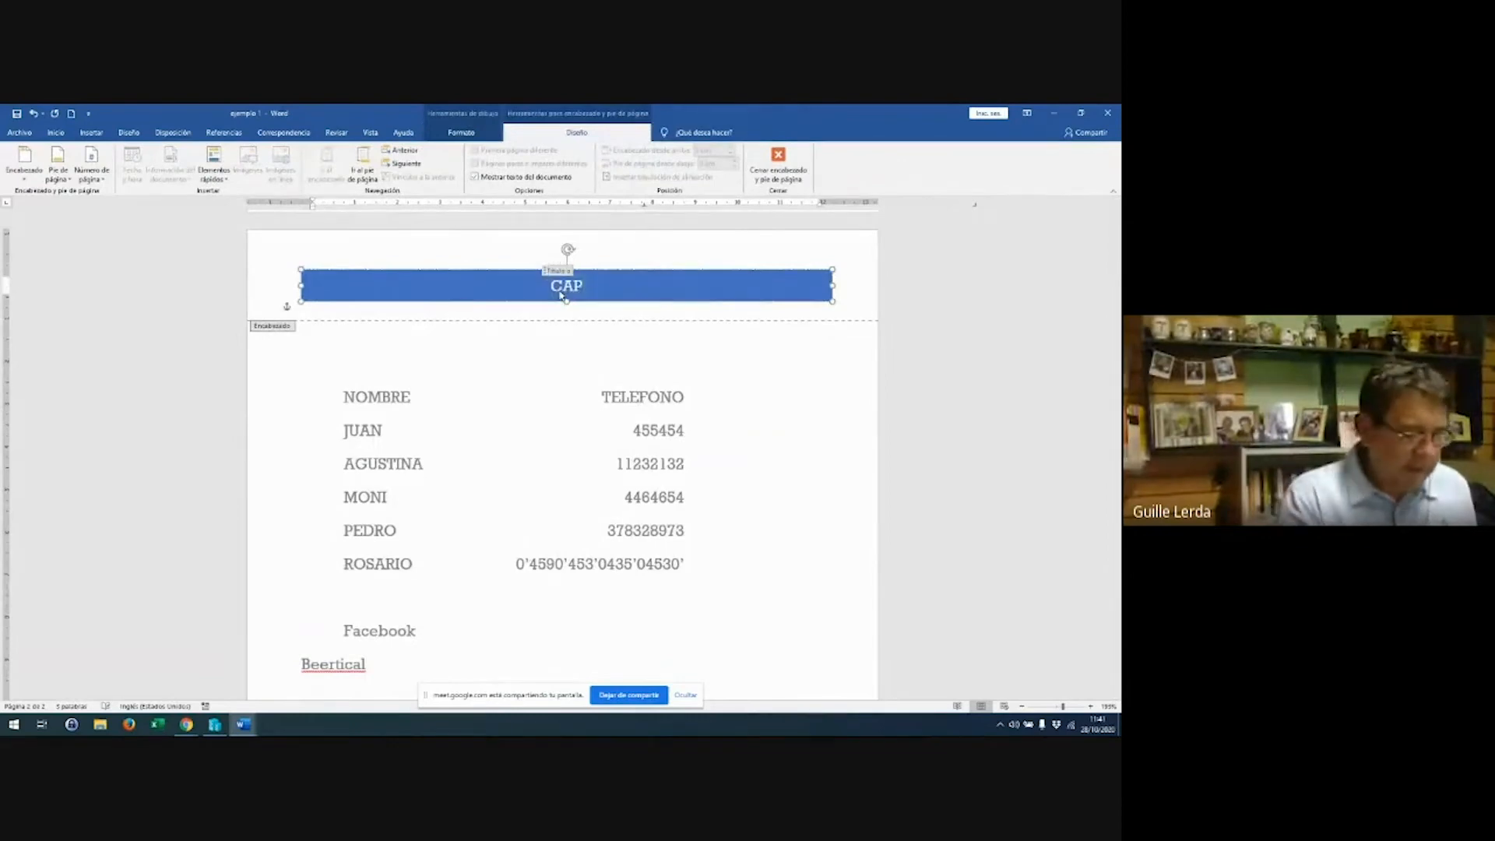
text(WORD)
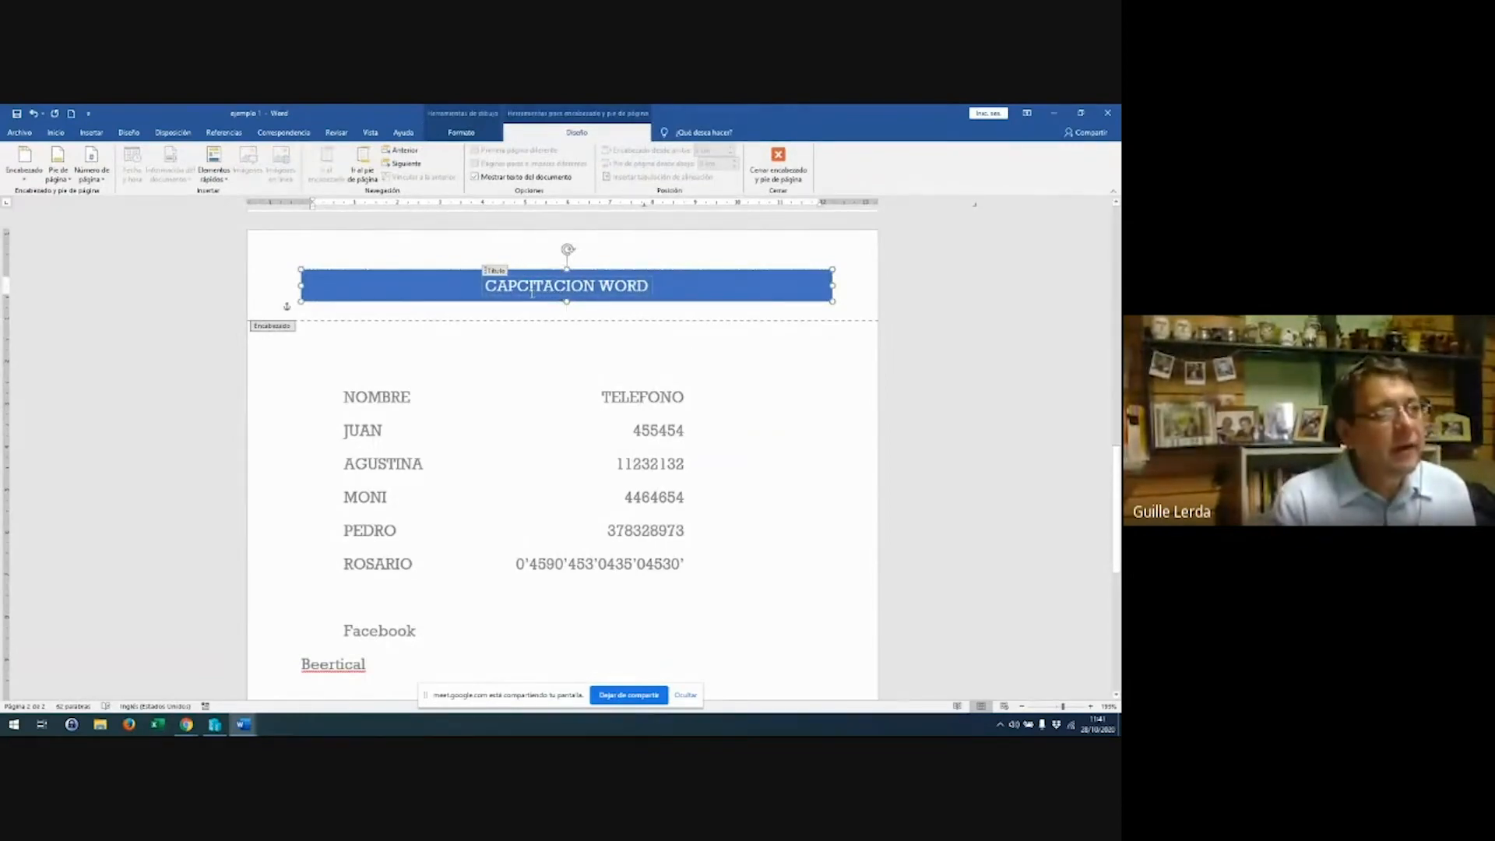
text(A)
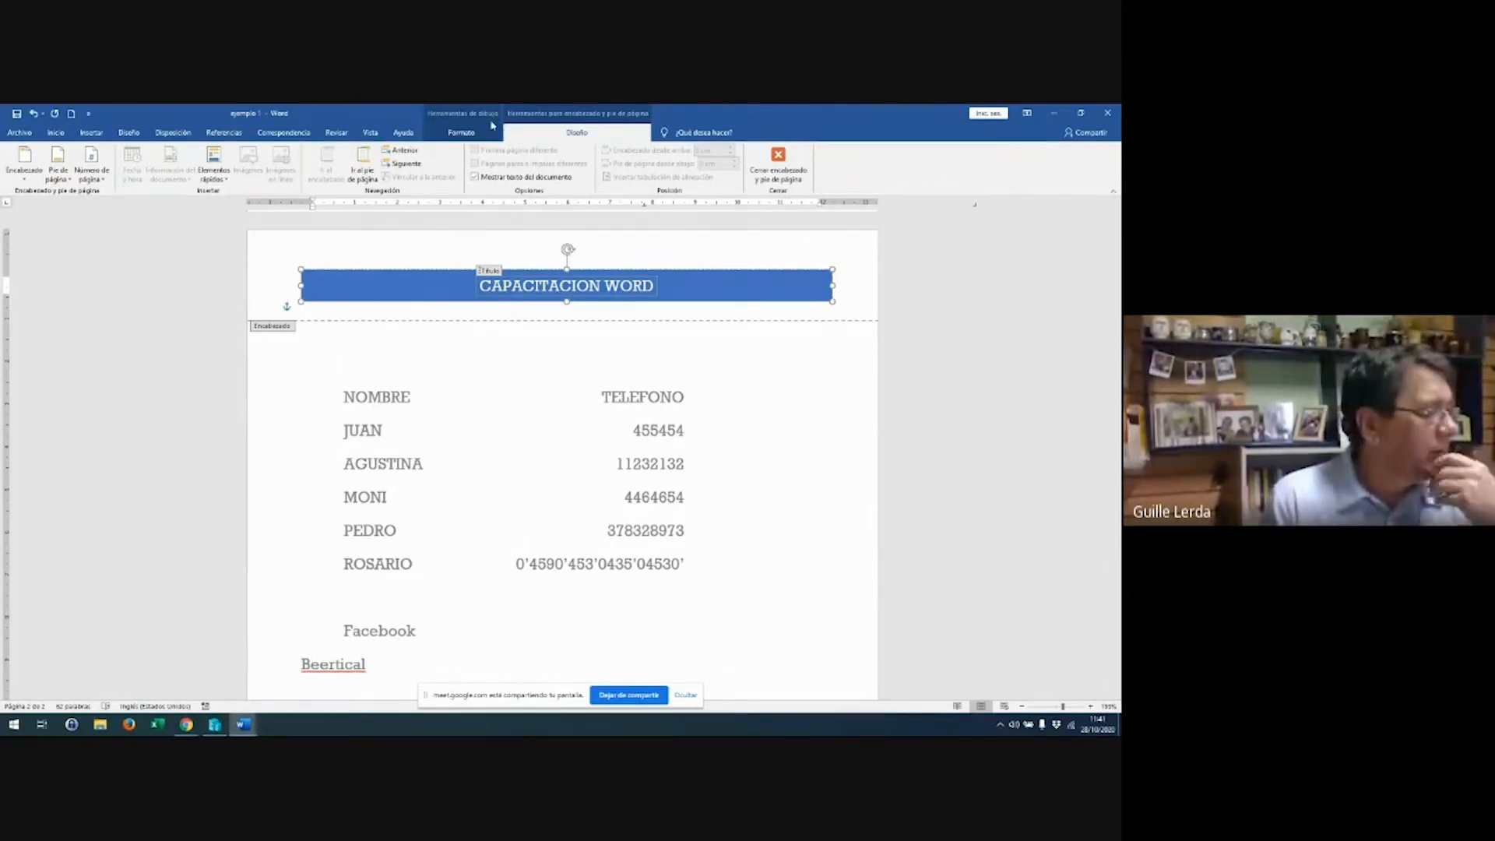
click(462, 139)
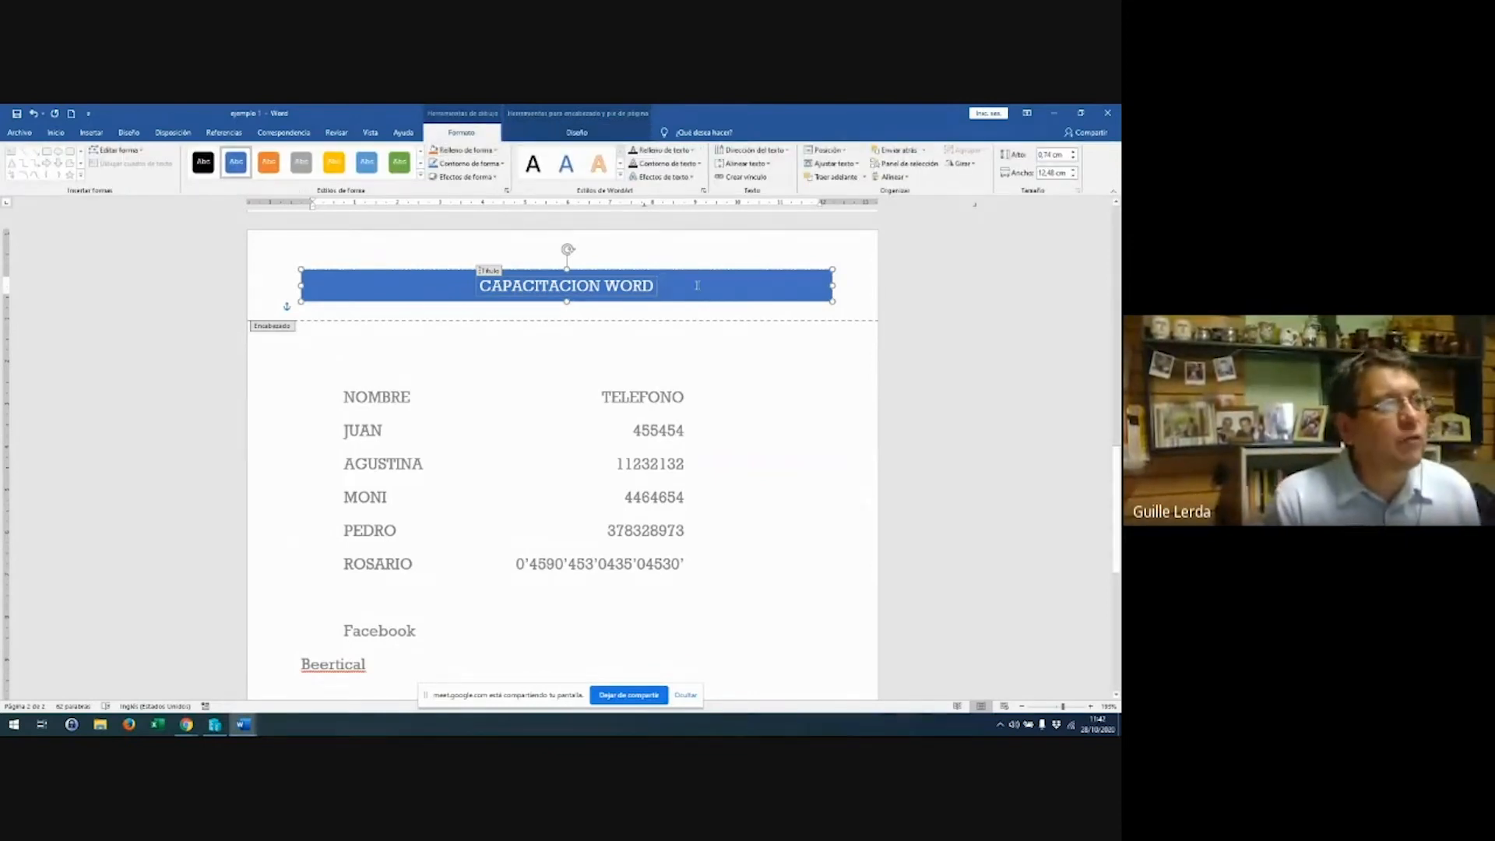
Give the CAPACITACION WORD banner the darker blue 'Abc' shape style and close header editing
click(302, 162)
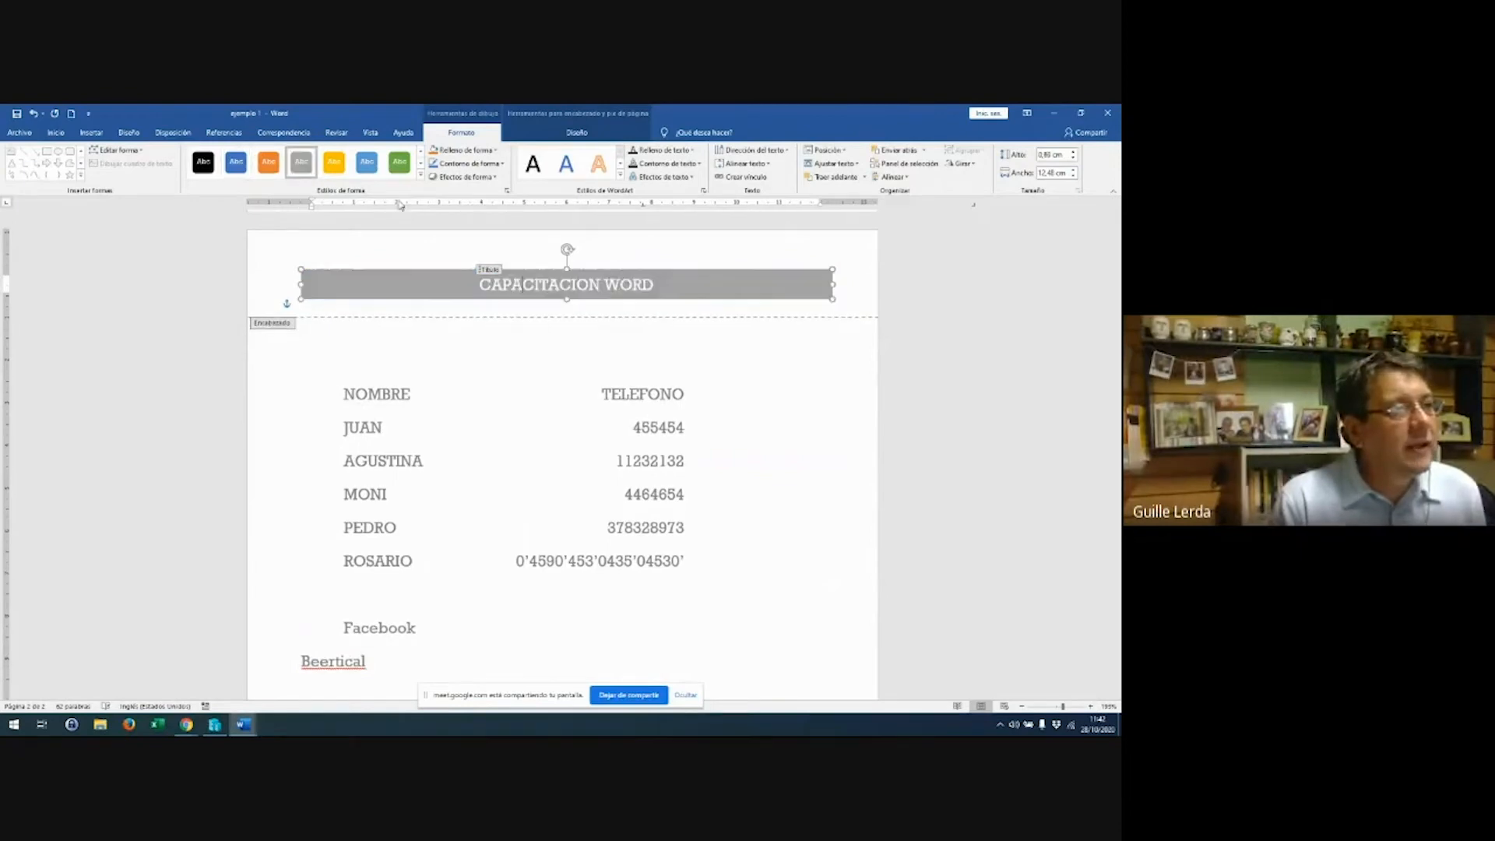
click(367, 162)
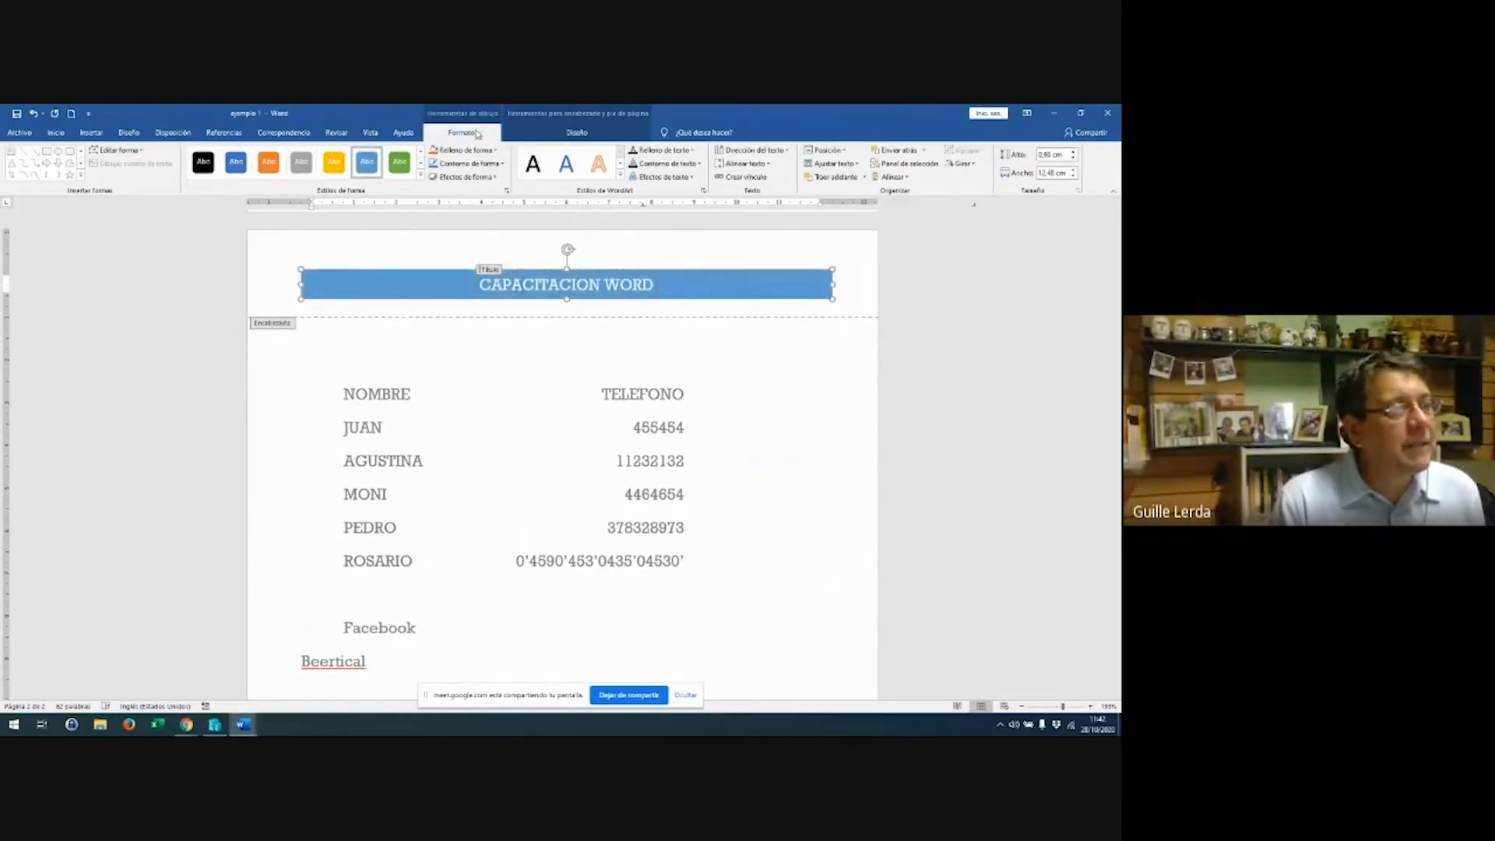
click(412, 276)
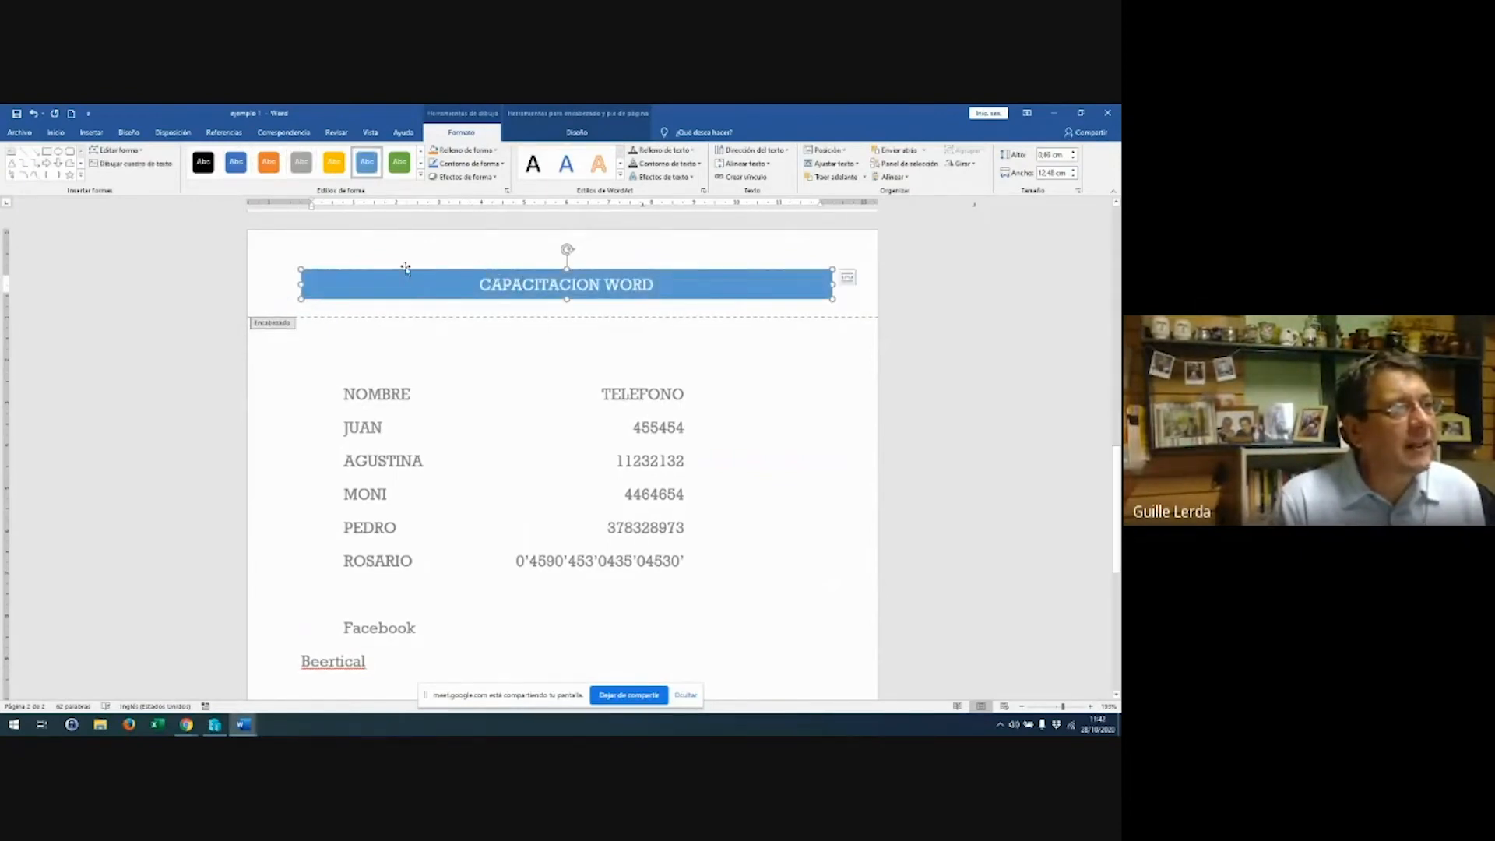
click(233, 165)
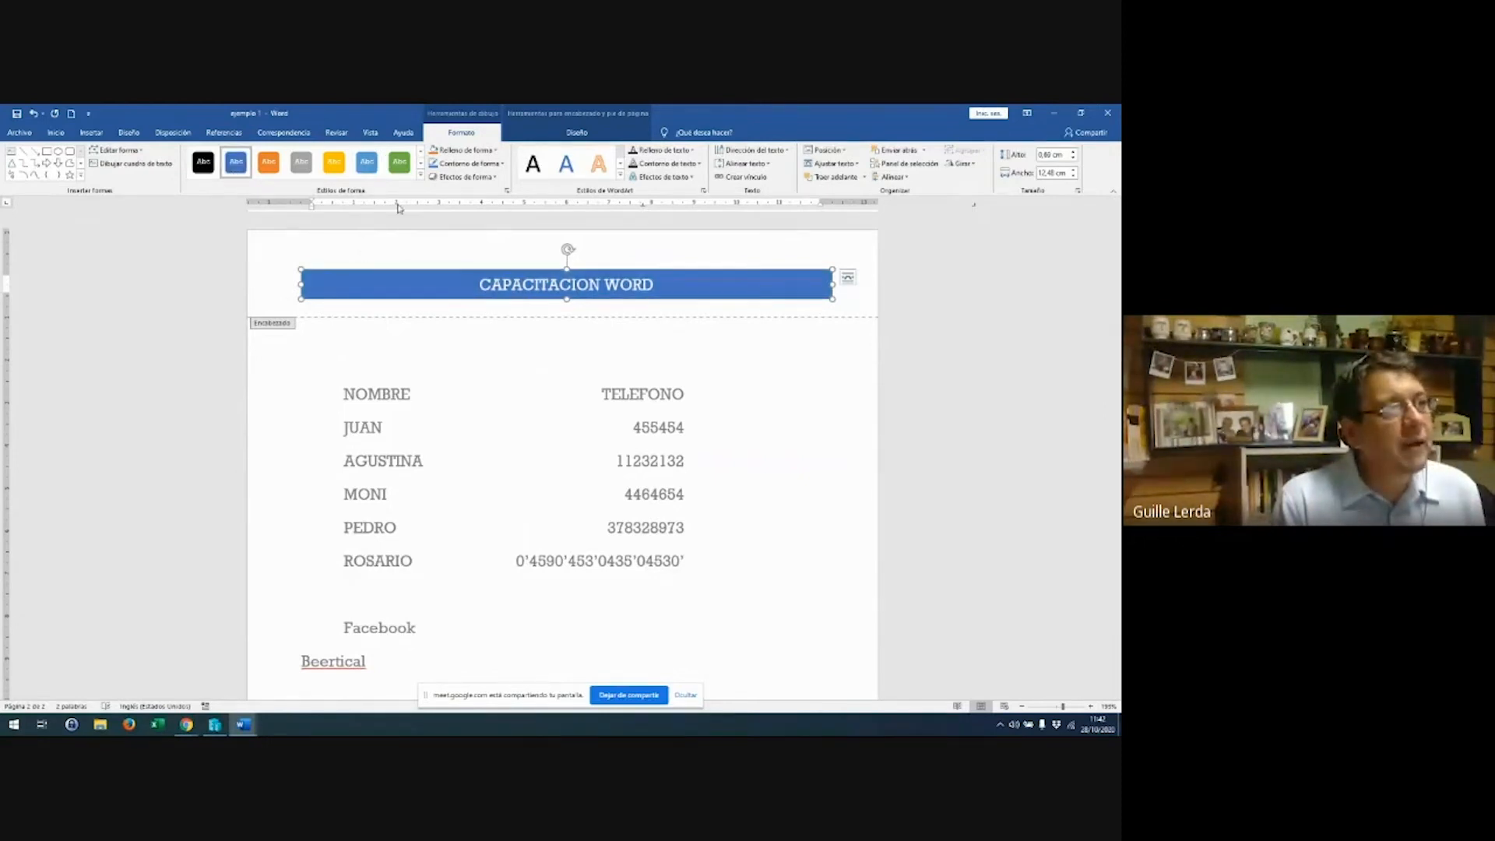
click(553, 132)
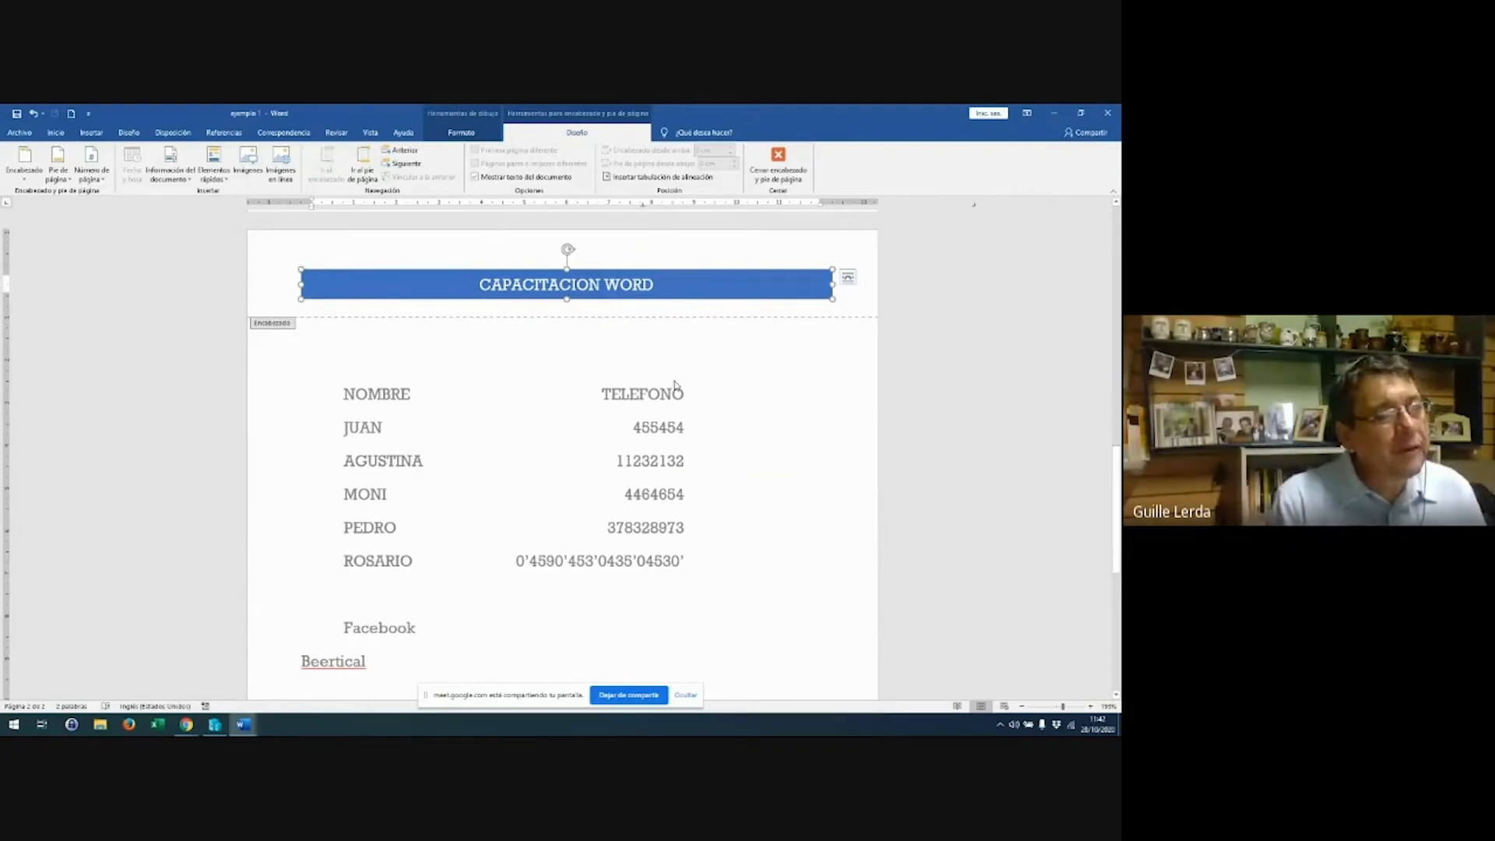
click(778, 165)
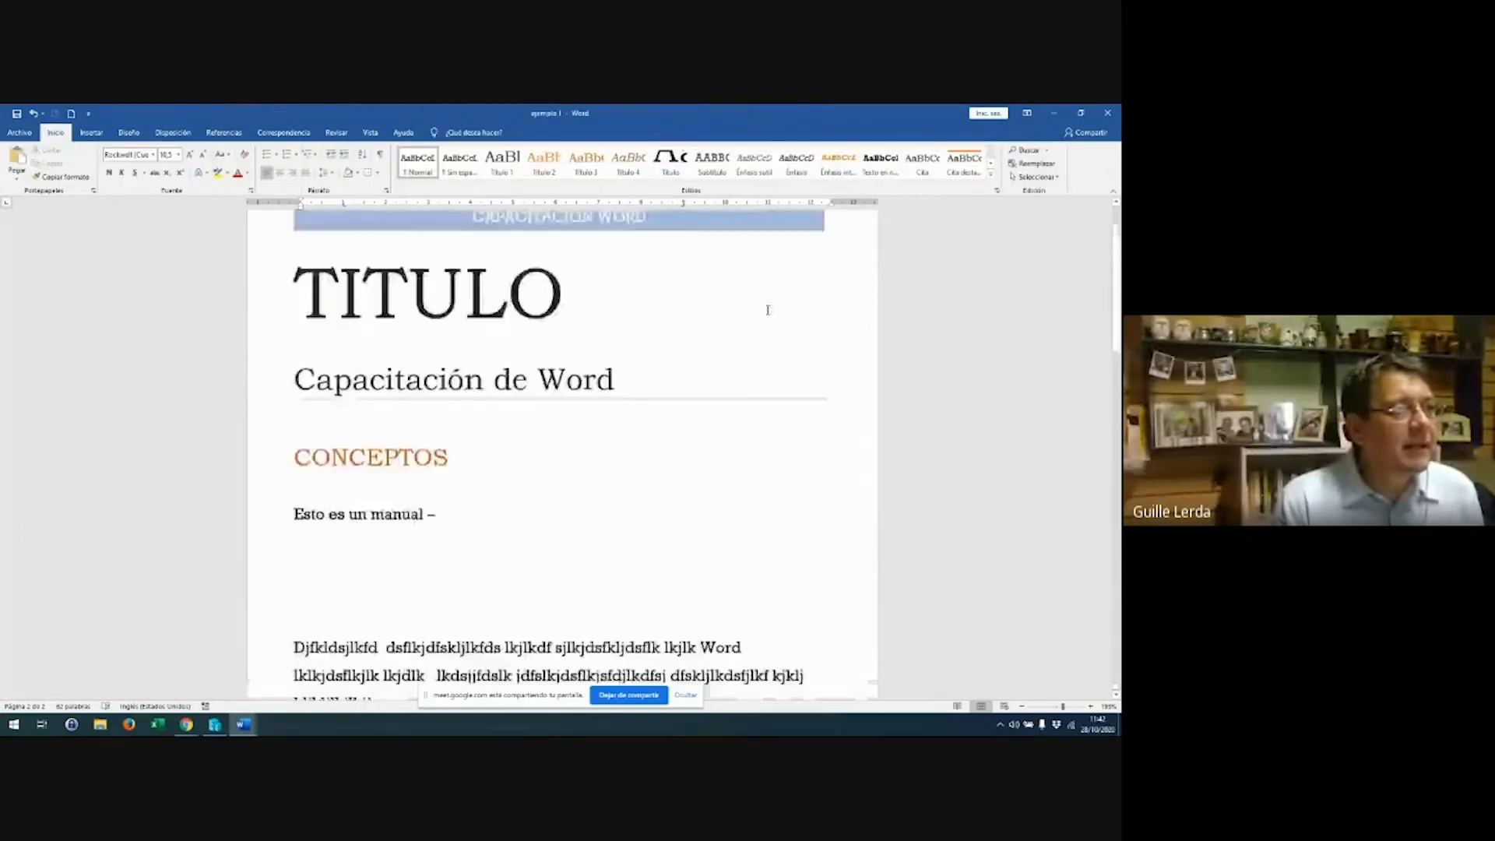
Insert the Cuadrícula footer design, which shows 'Página 2 | 2' at the bottom right
scroll(768, 307, up, 1)
scroll(765, 310, down, 4)
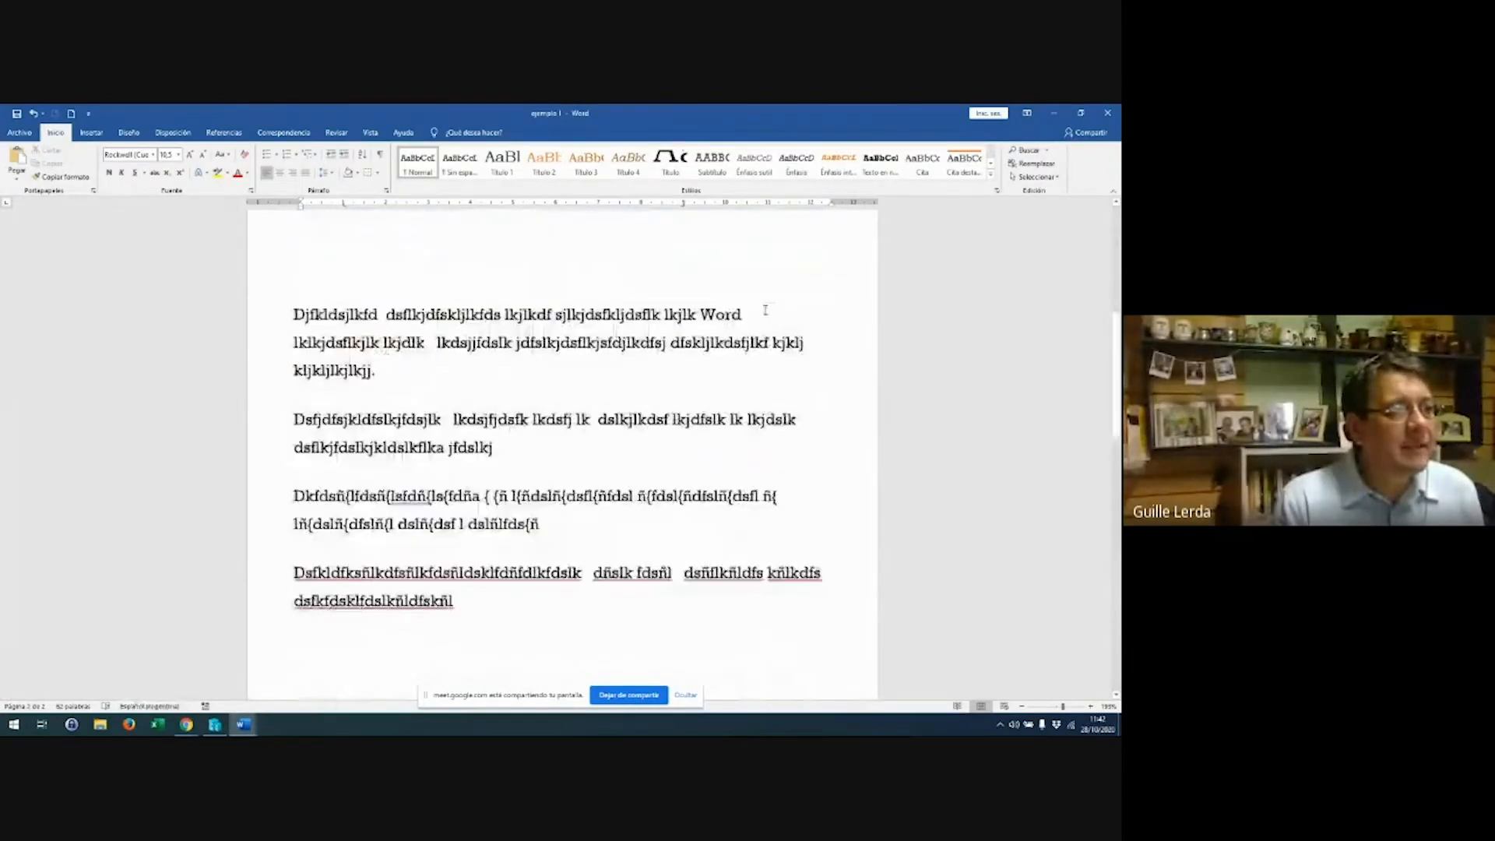
scroll(765, 310, down, 5)
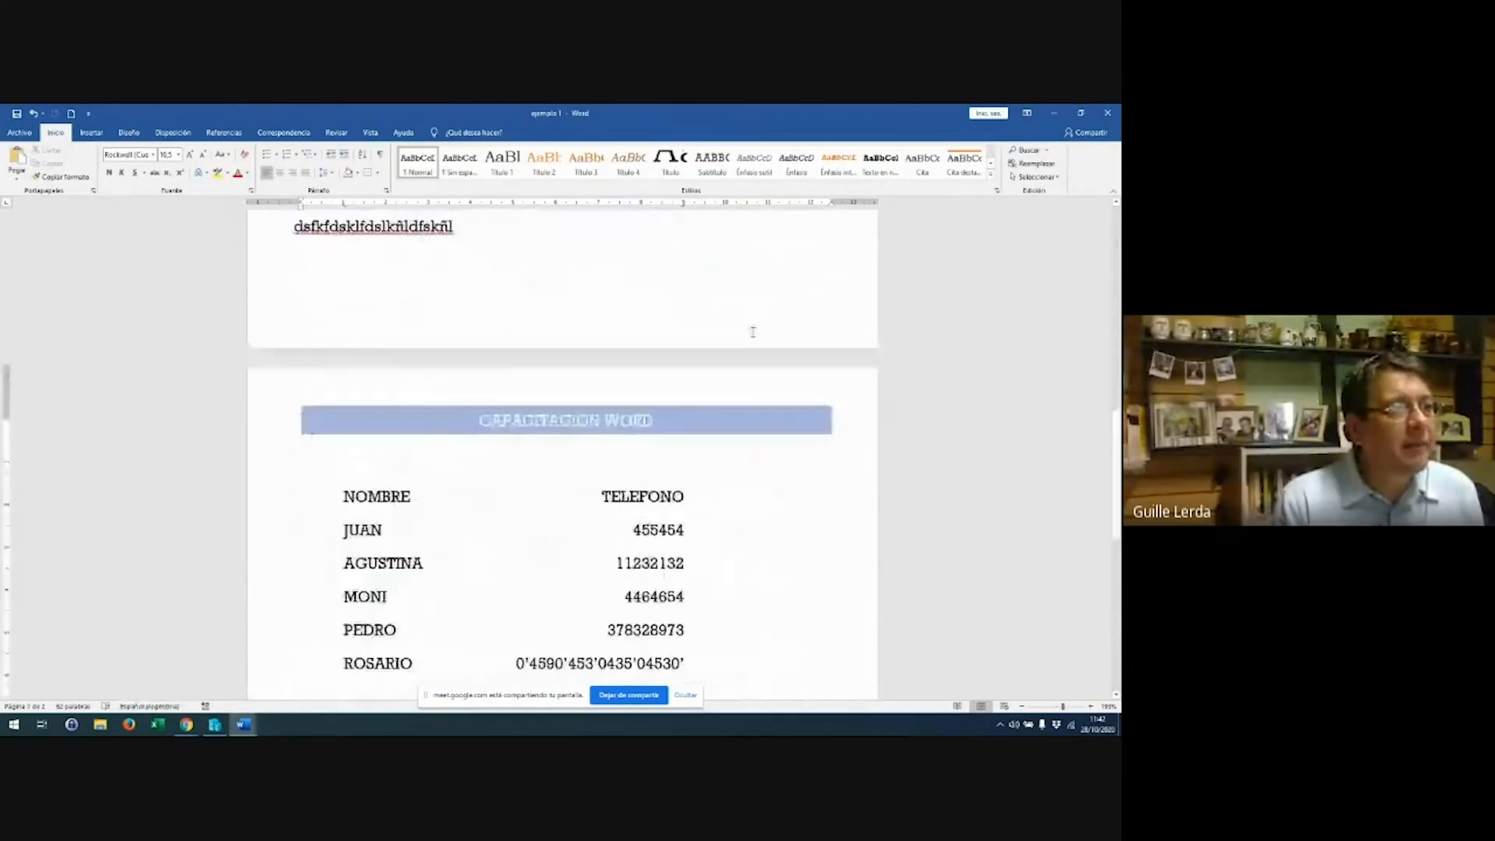
click(81, 135)
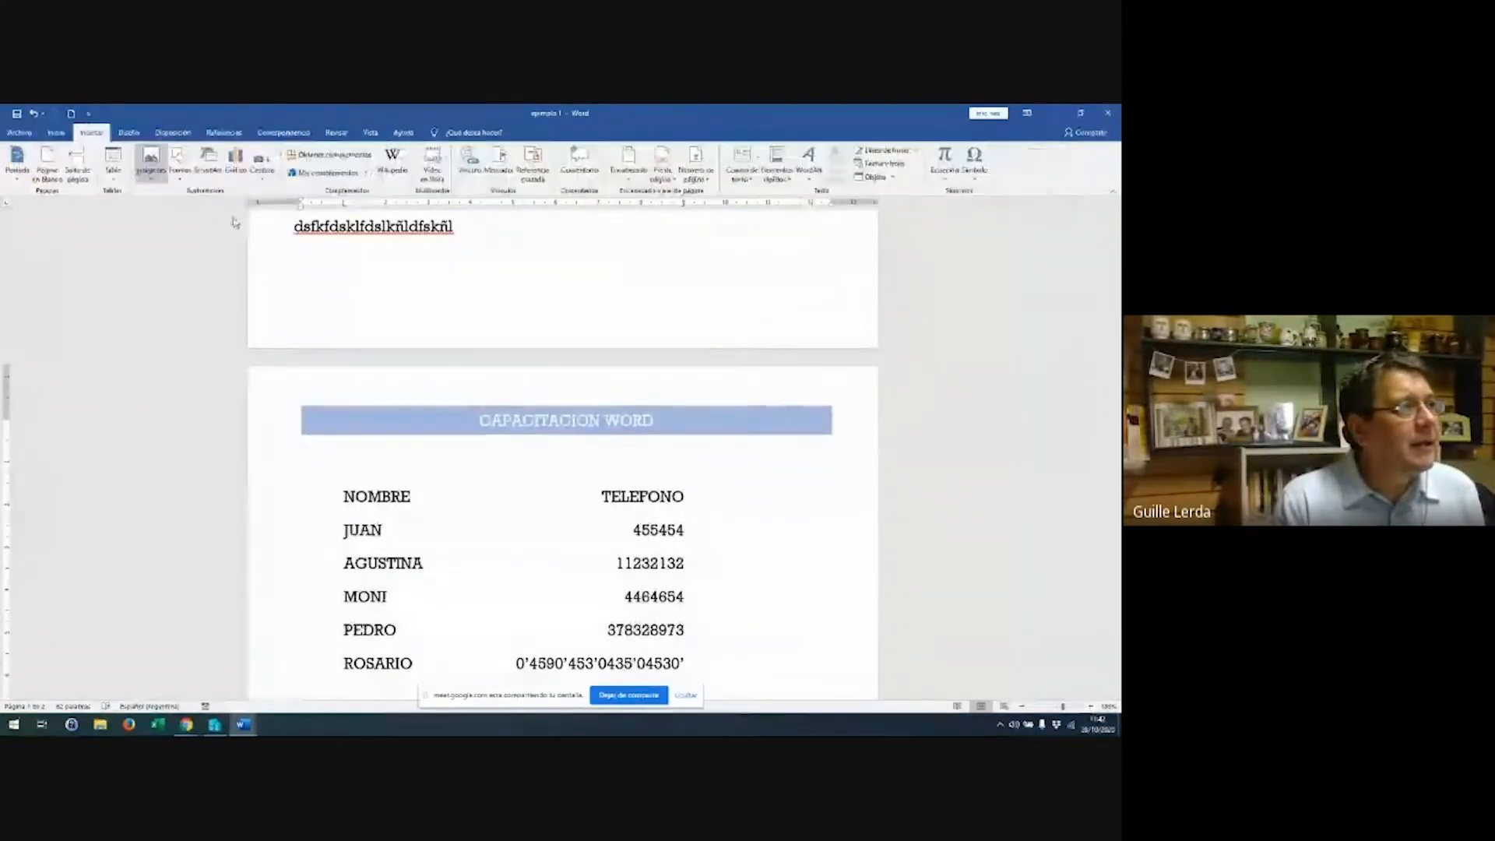
click(661, 181)
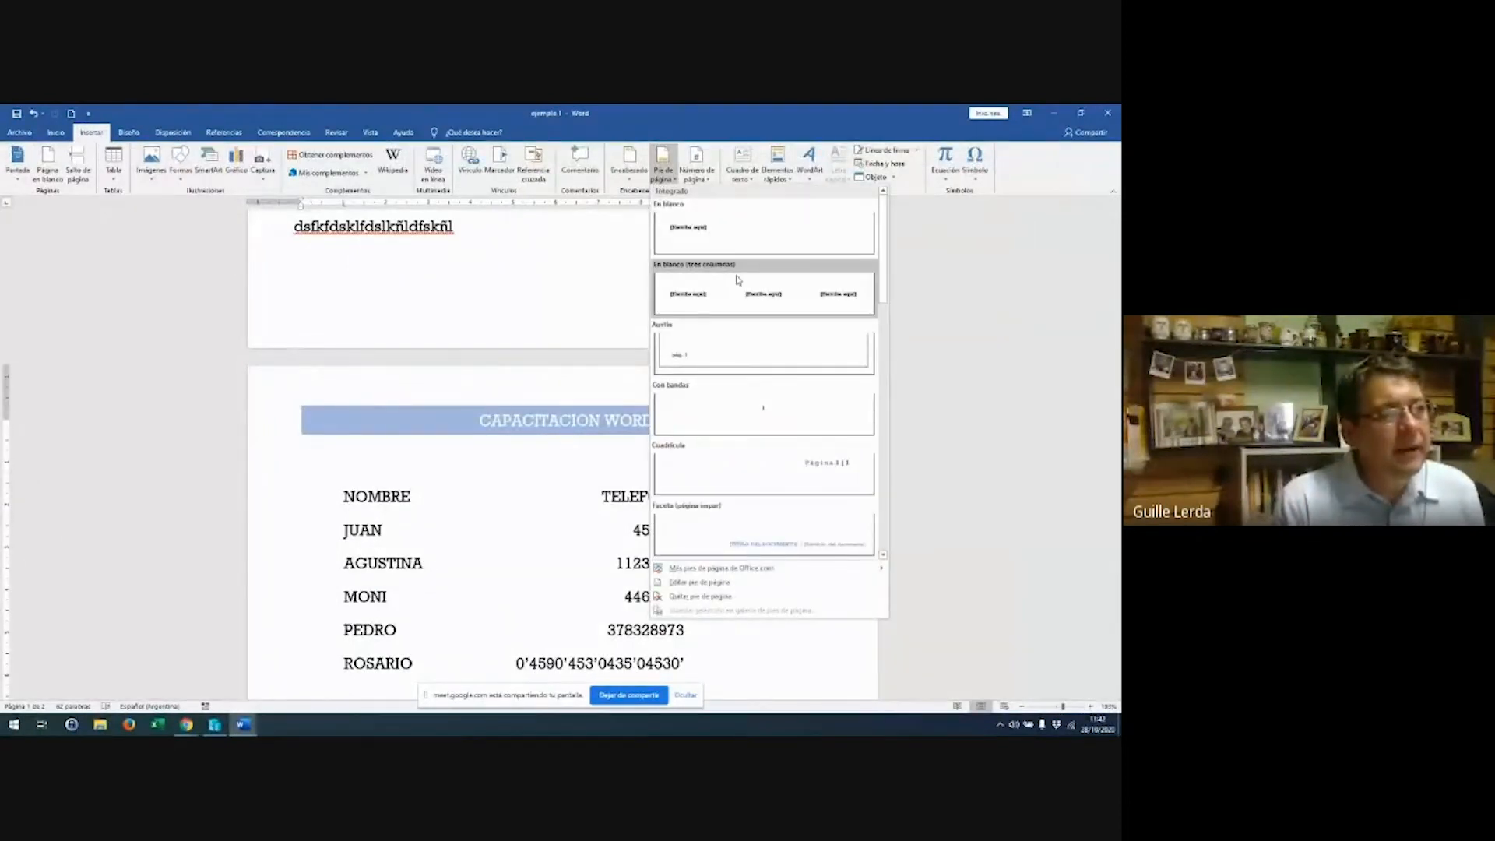
click(803, 477)
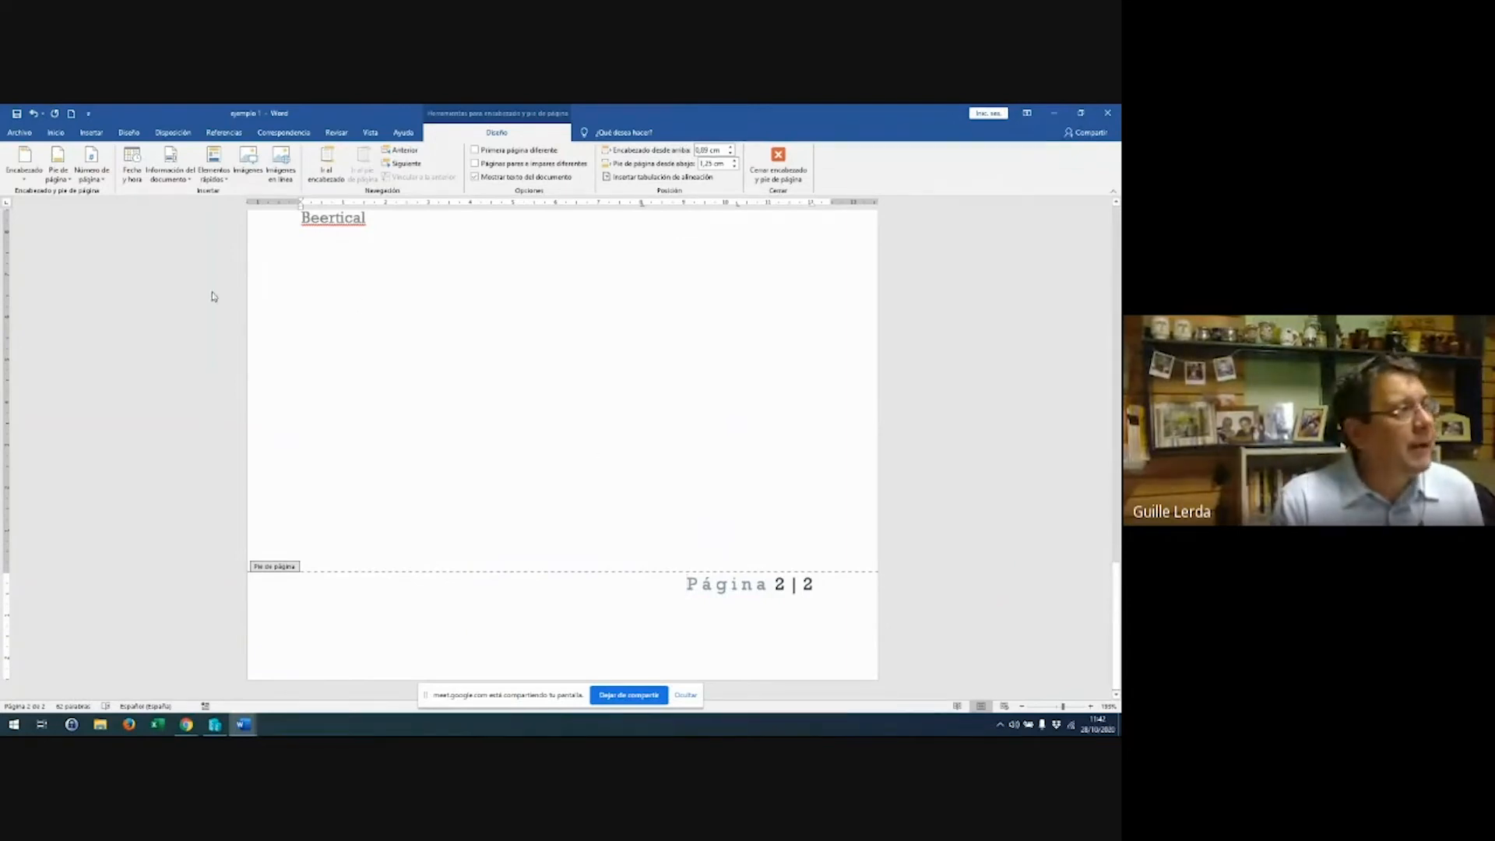
Swap in the En blanco footer and type CONFIDENCIAL at its centre tab stop
click(55, 179)
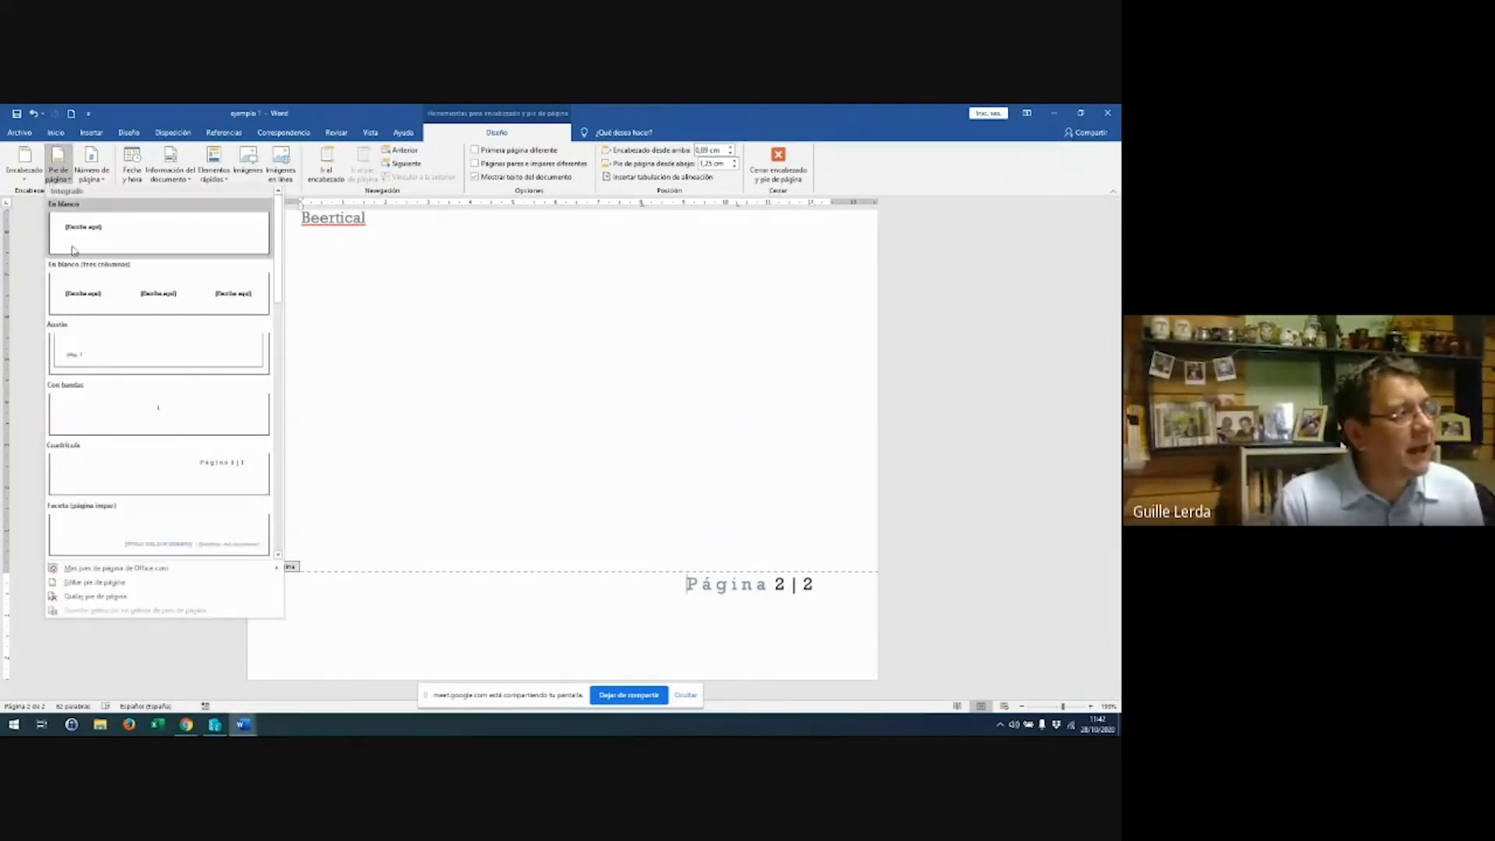
click(97, 243)
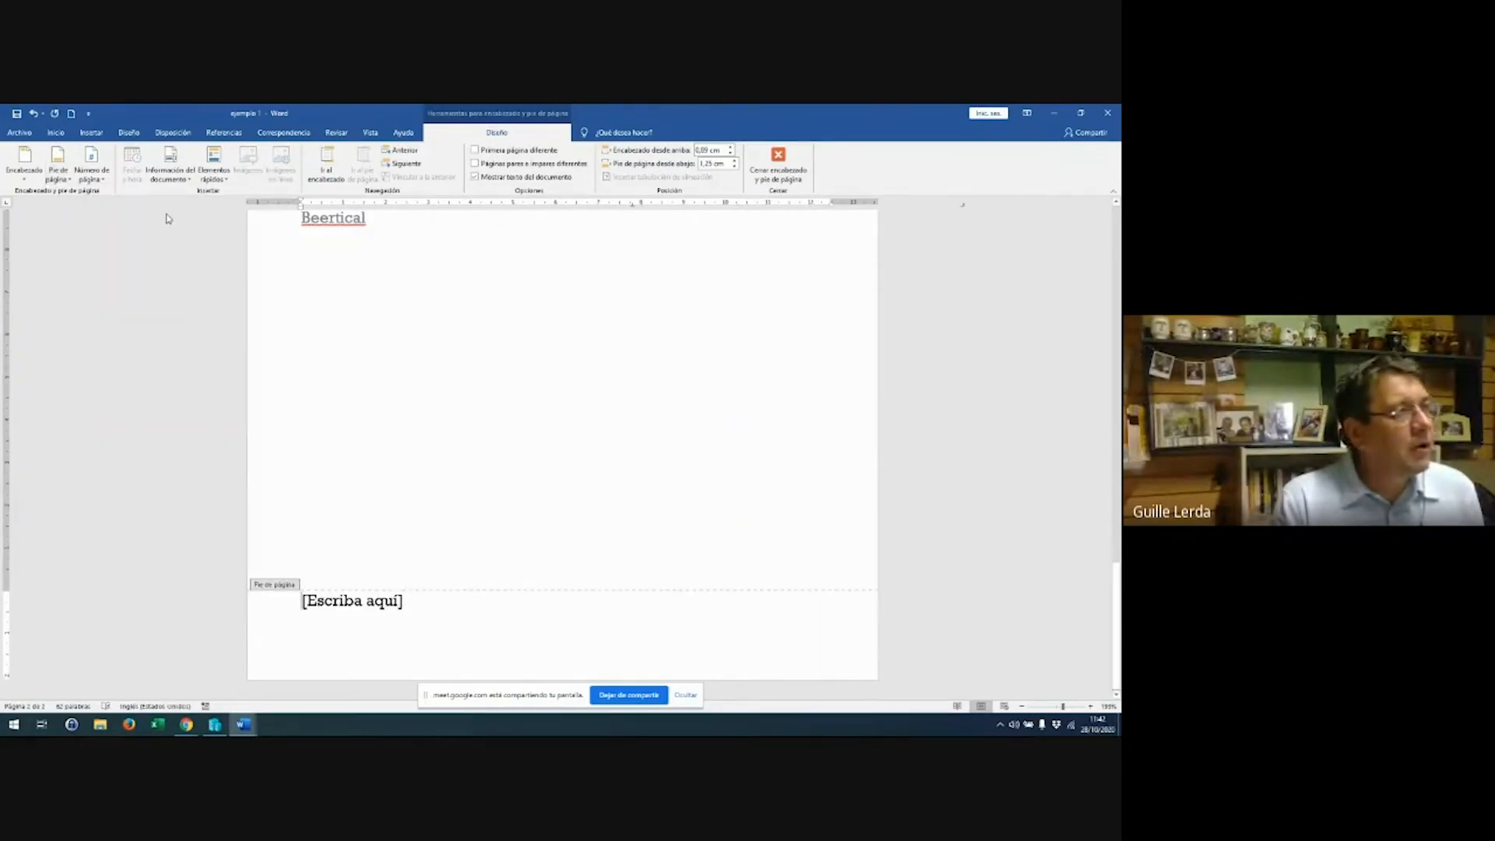
key(Tab)
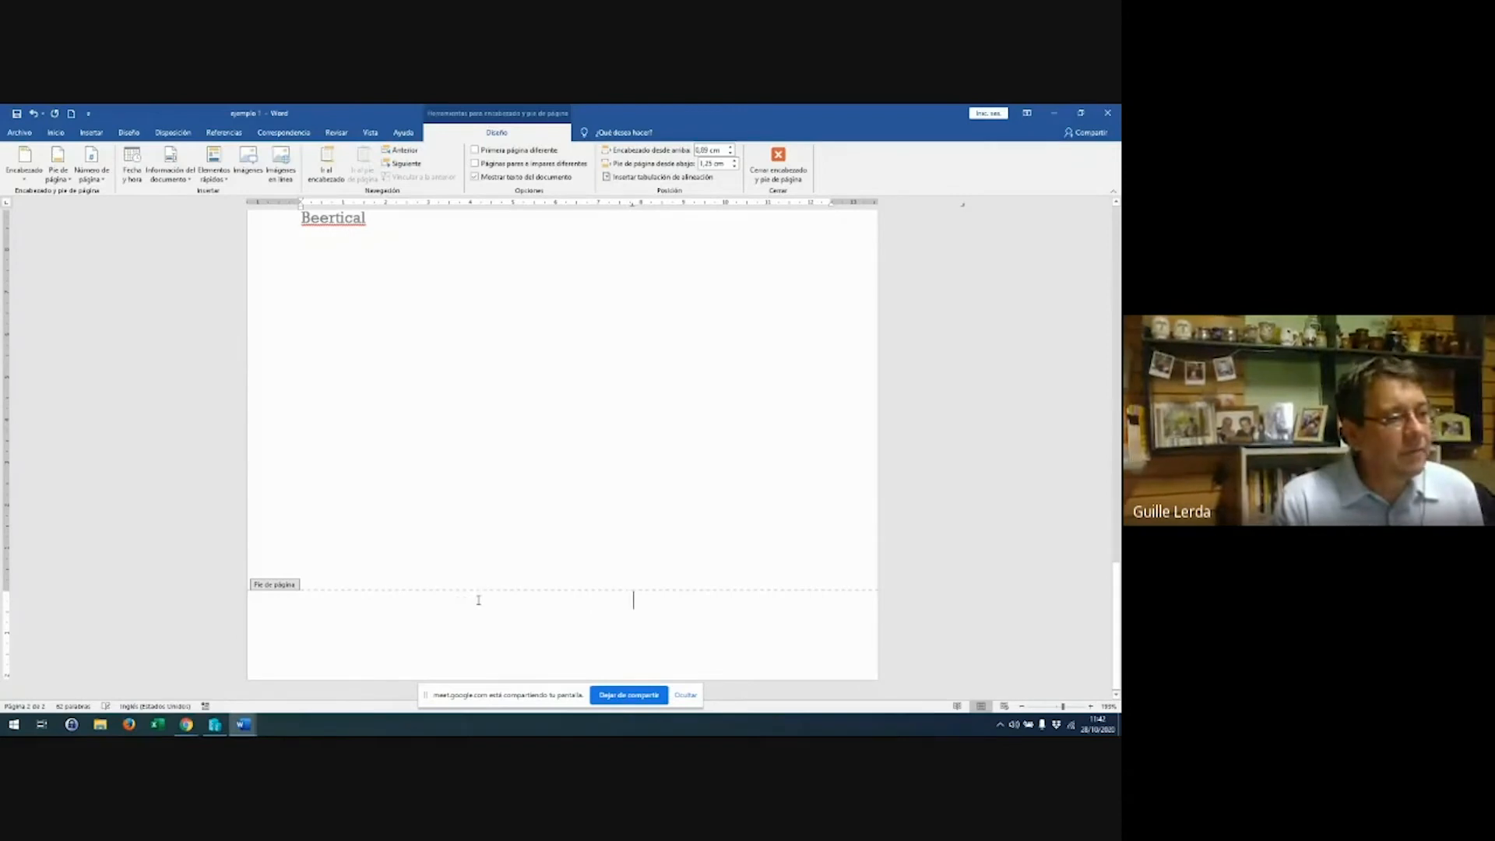
text(CONFIDE)
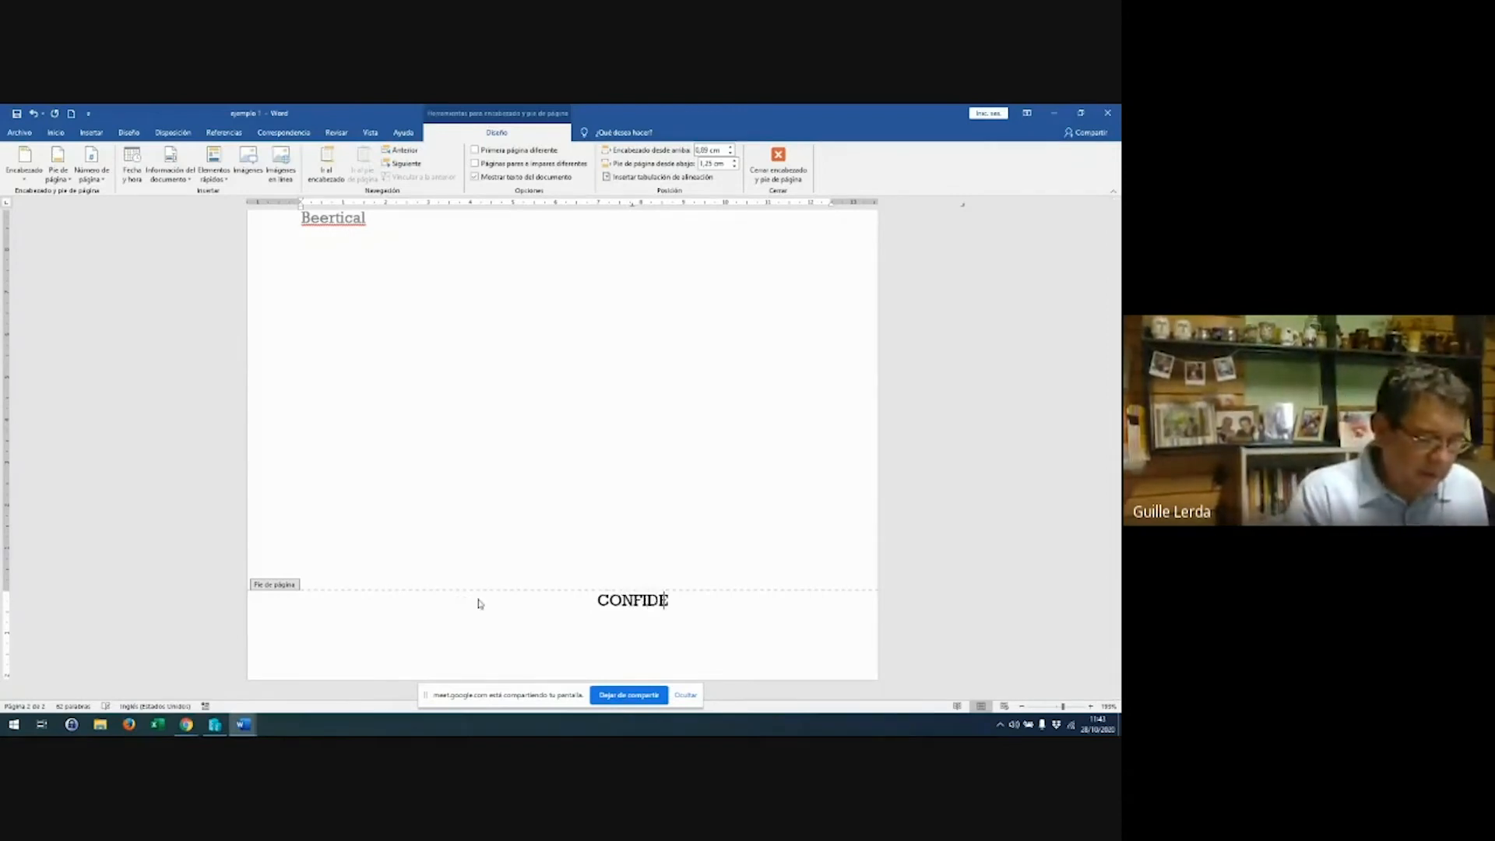
text(NCIAL)
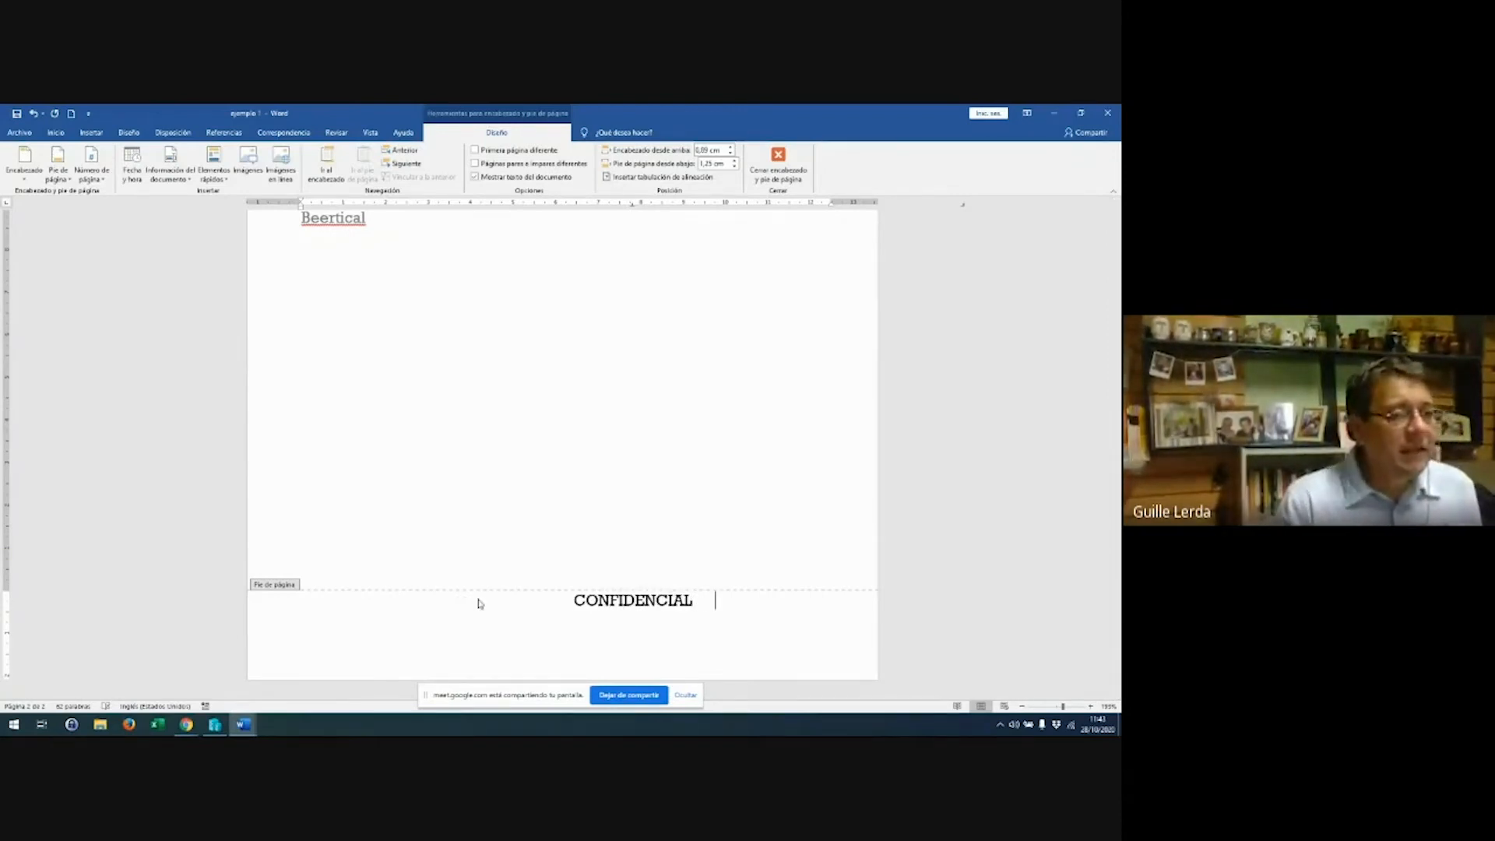
click(61, 178)
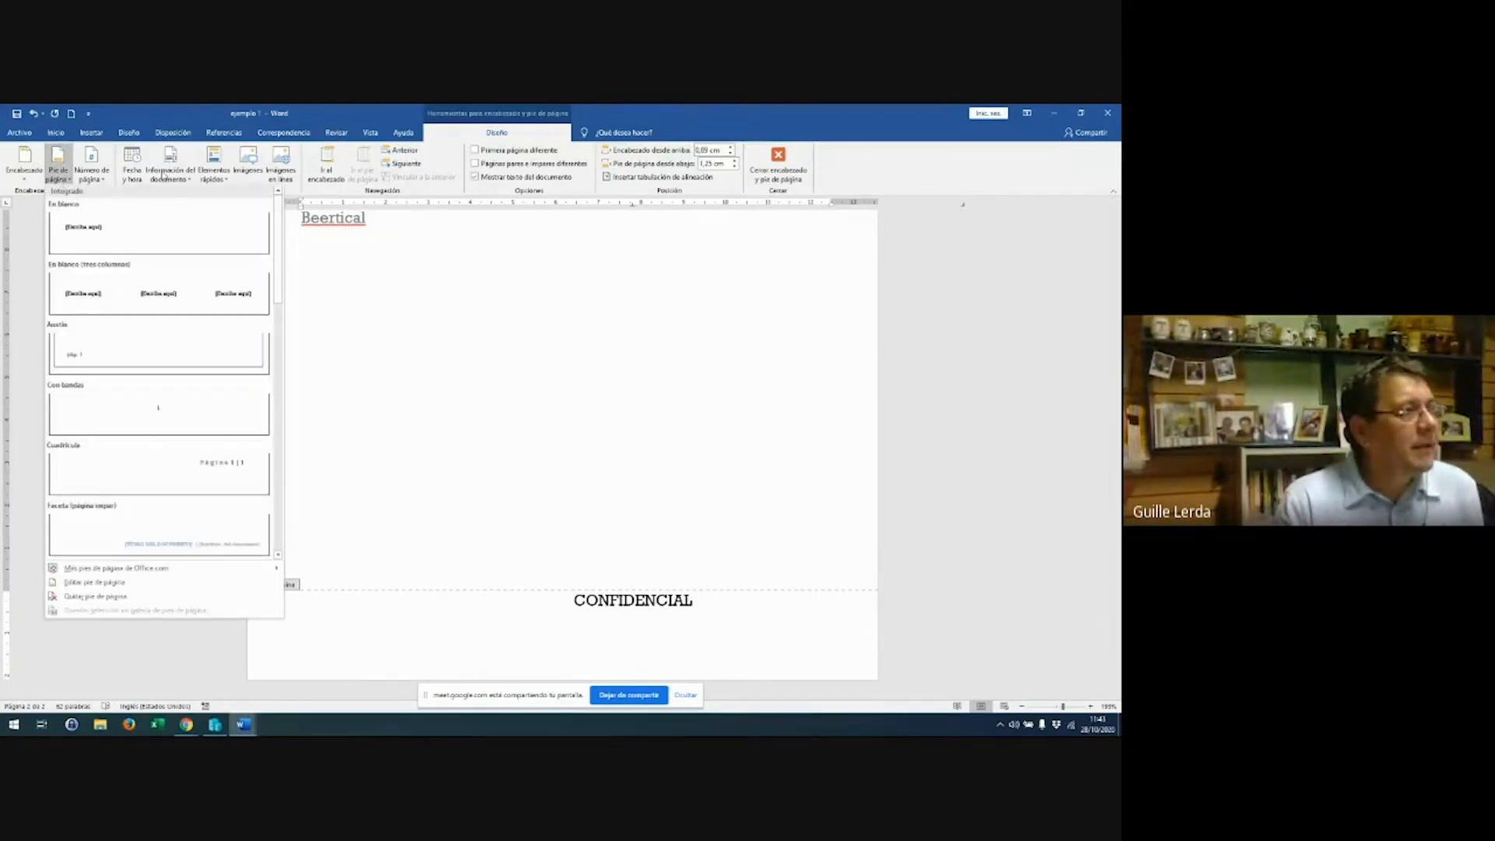
Insert the date in the Oct. 28, 20 format into the footer
click(135, 175)
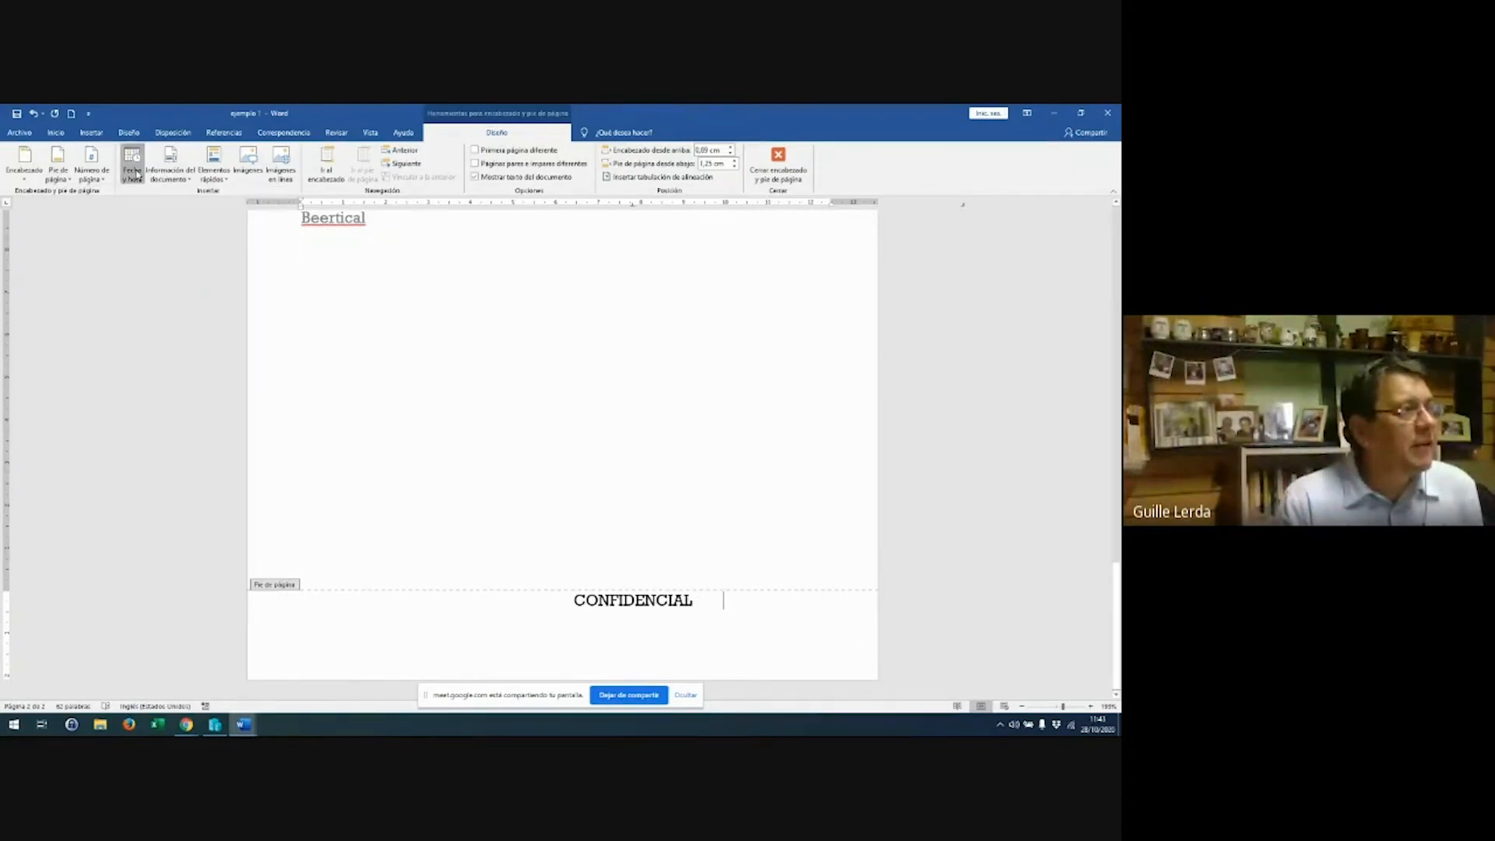
click(135, 175)
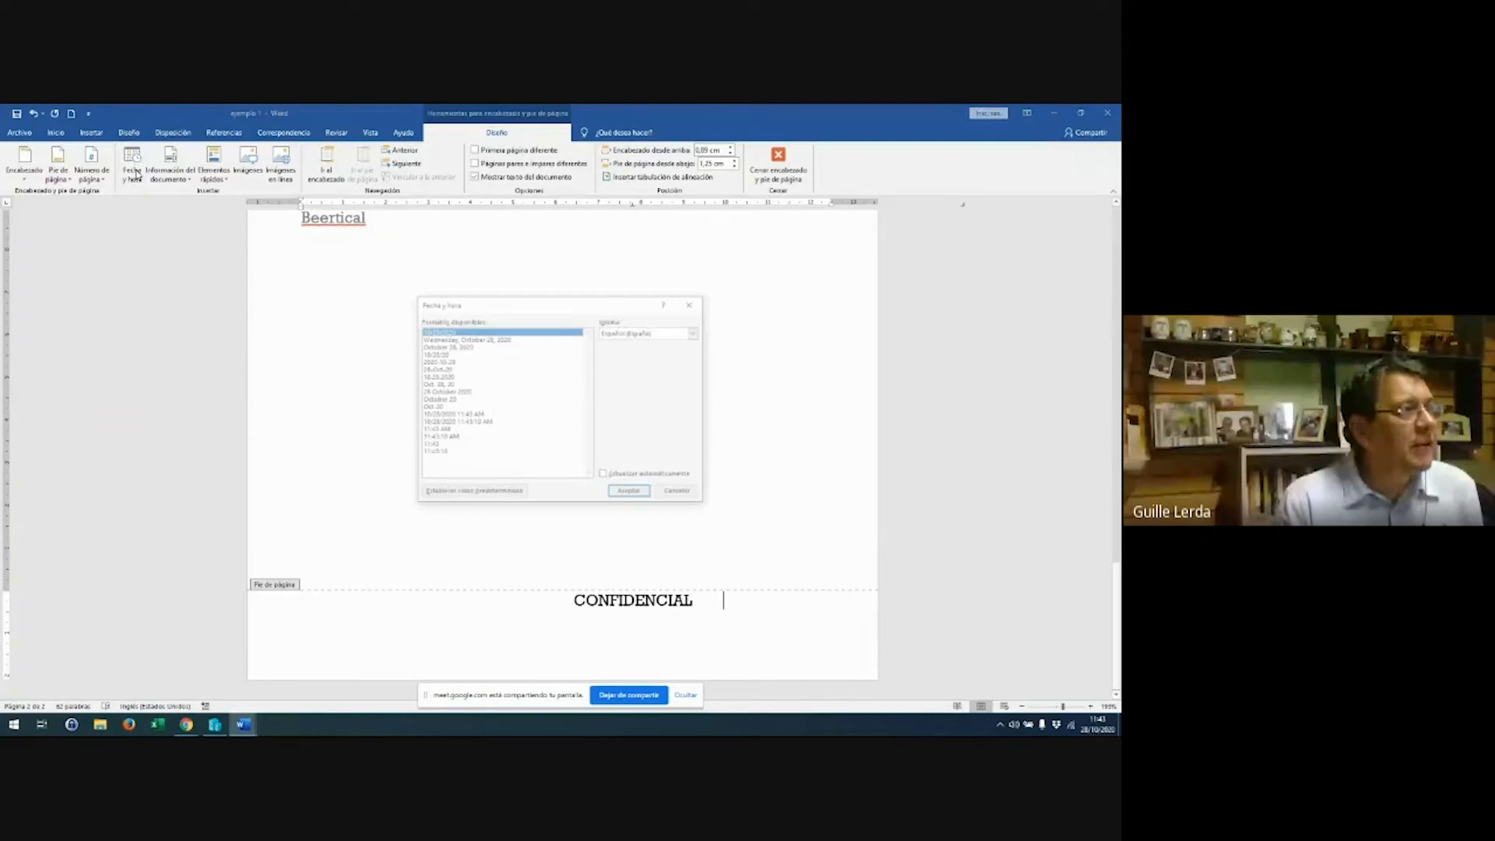
click(457, 386)
click(631, 493)
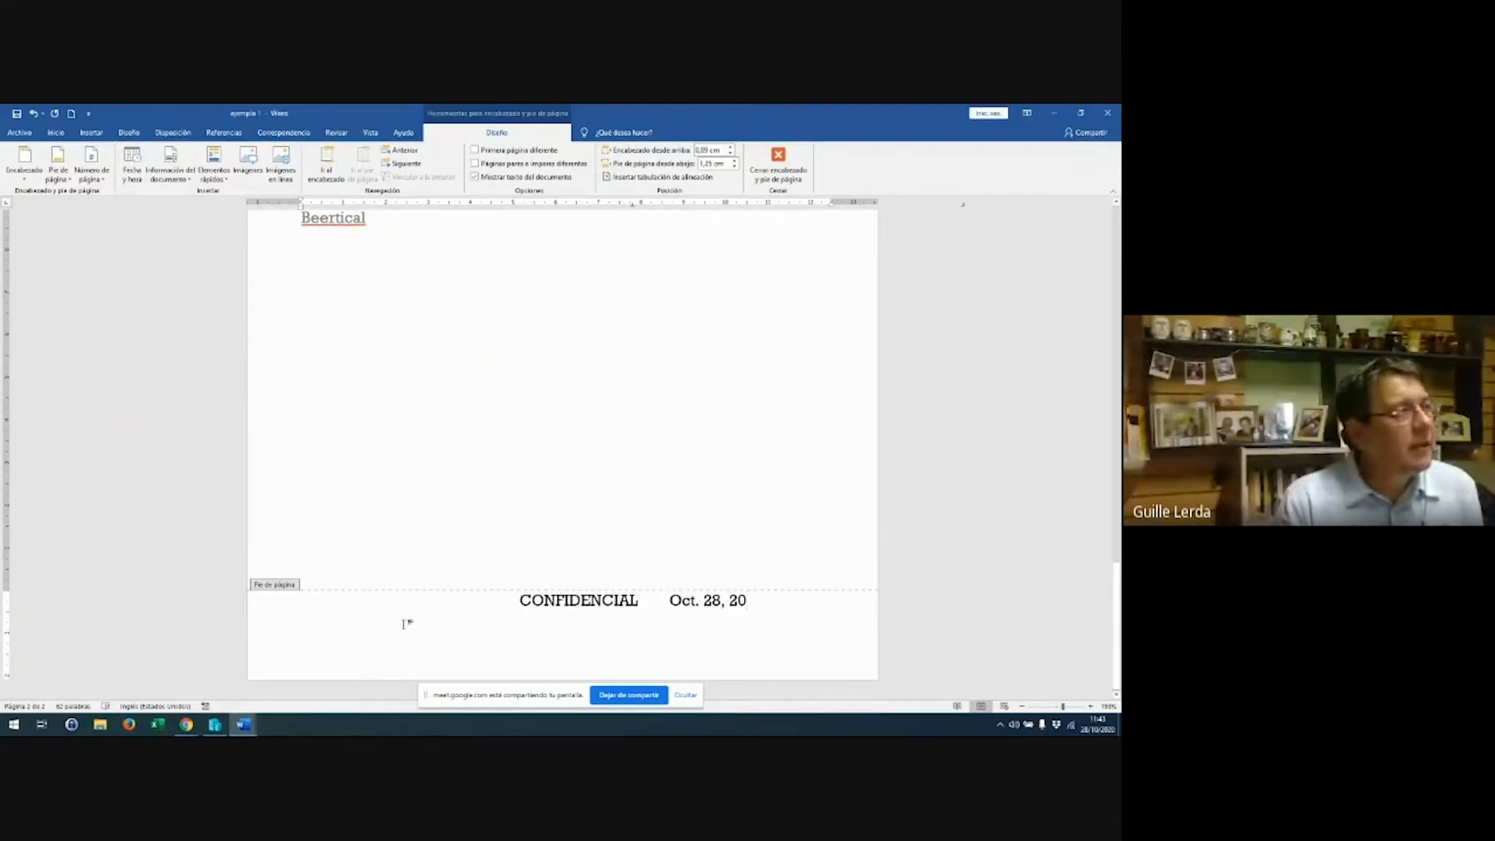
click(55, 179)
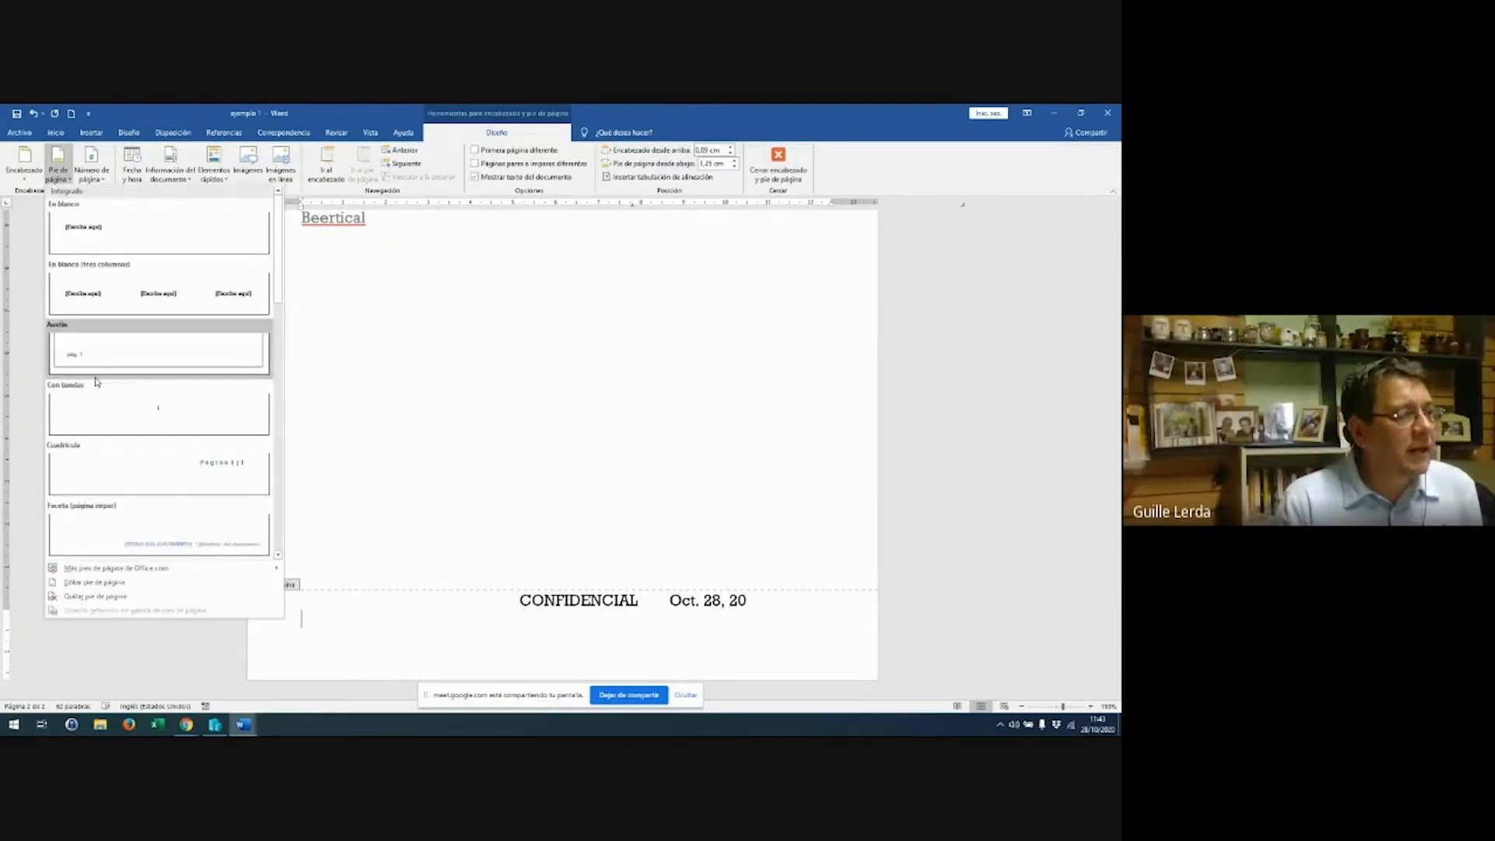
click(124, 582)
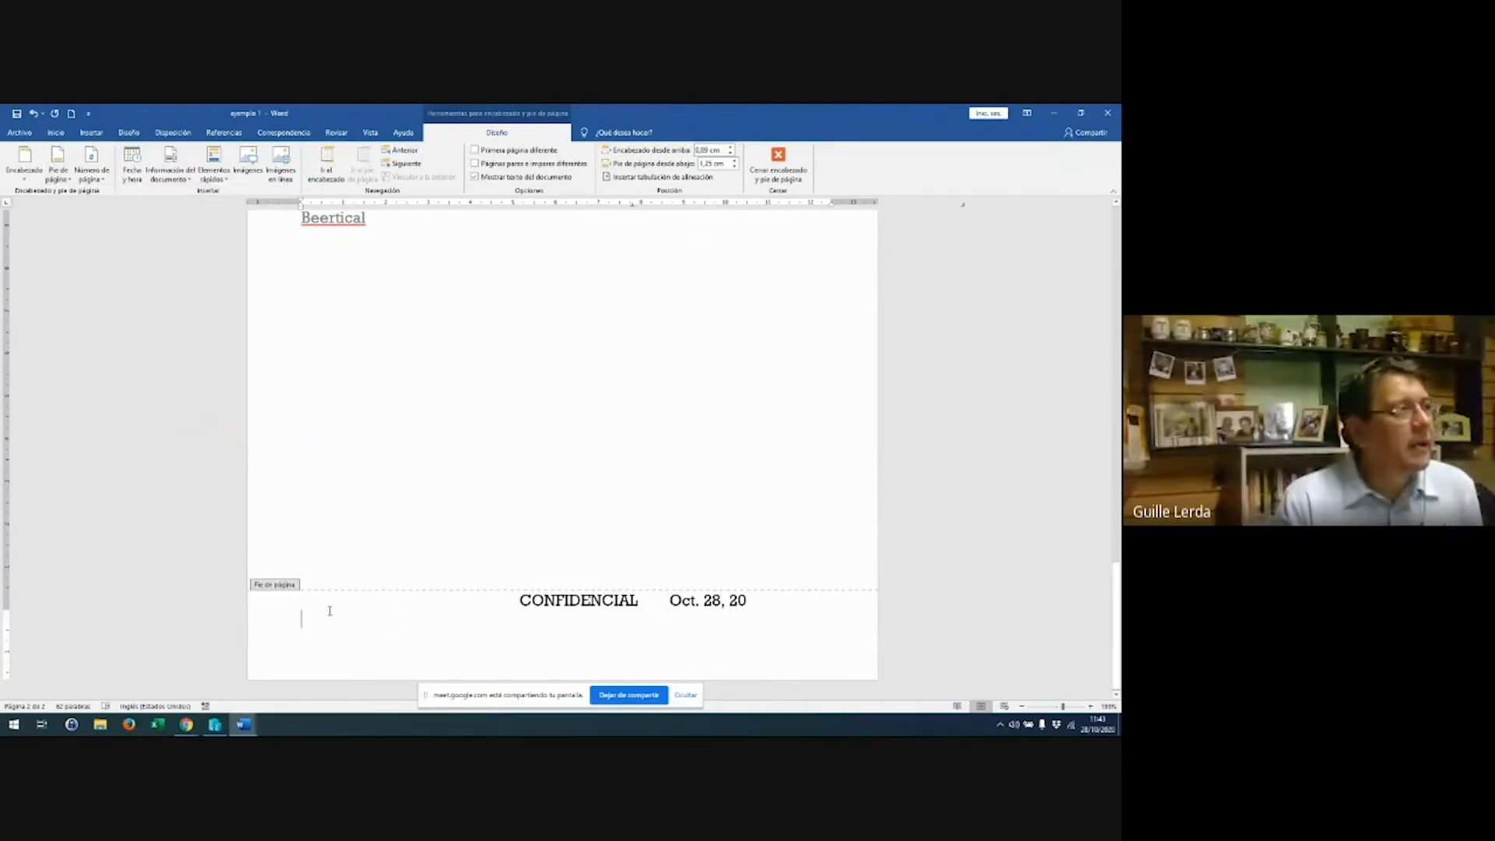
Add a plain page number to the footer
click(88, 178)
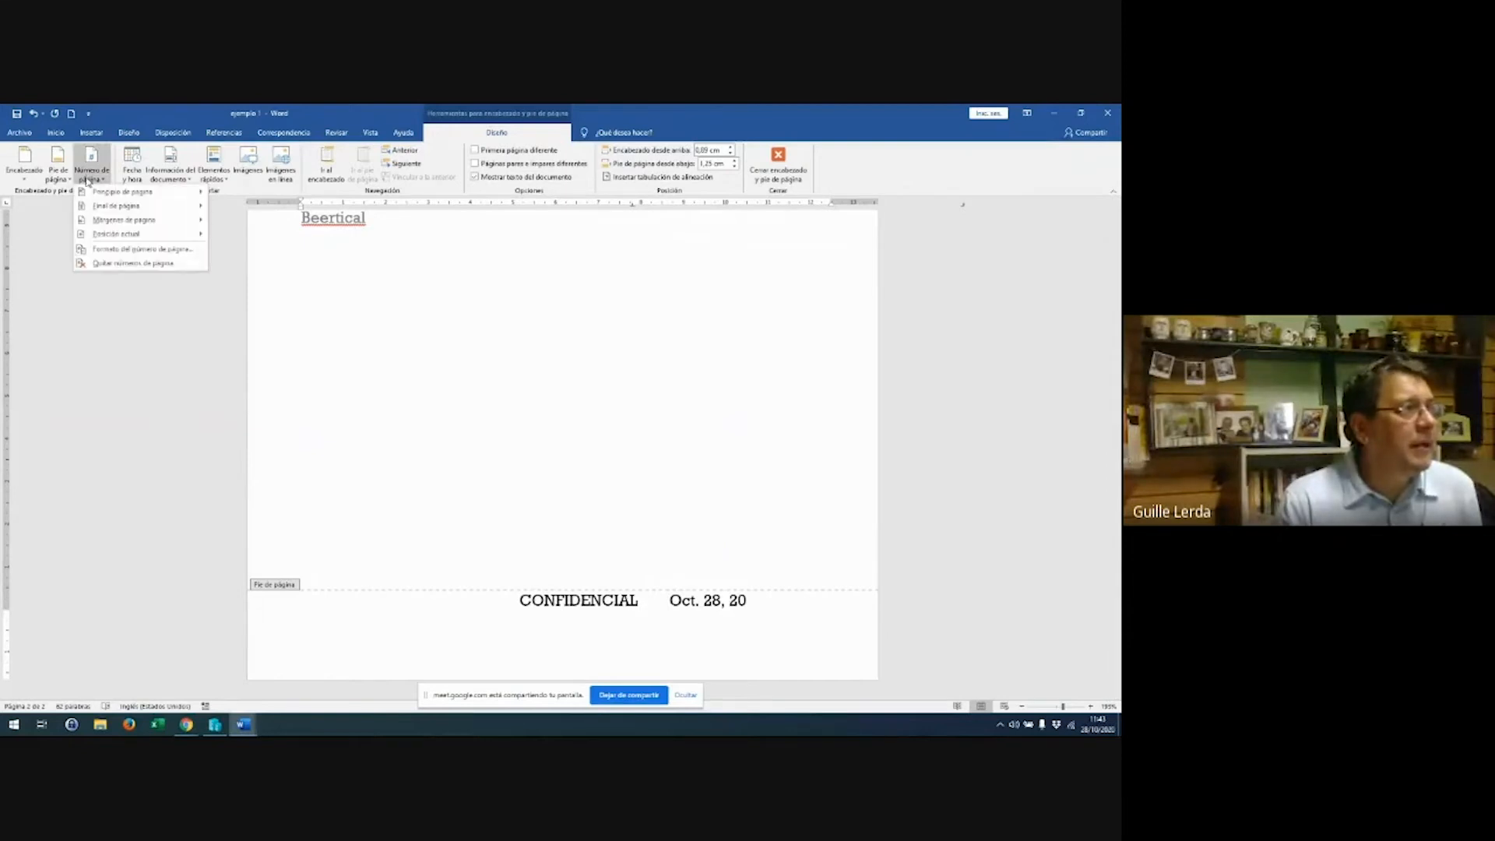
mouse_move(117, 206)
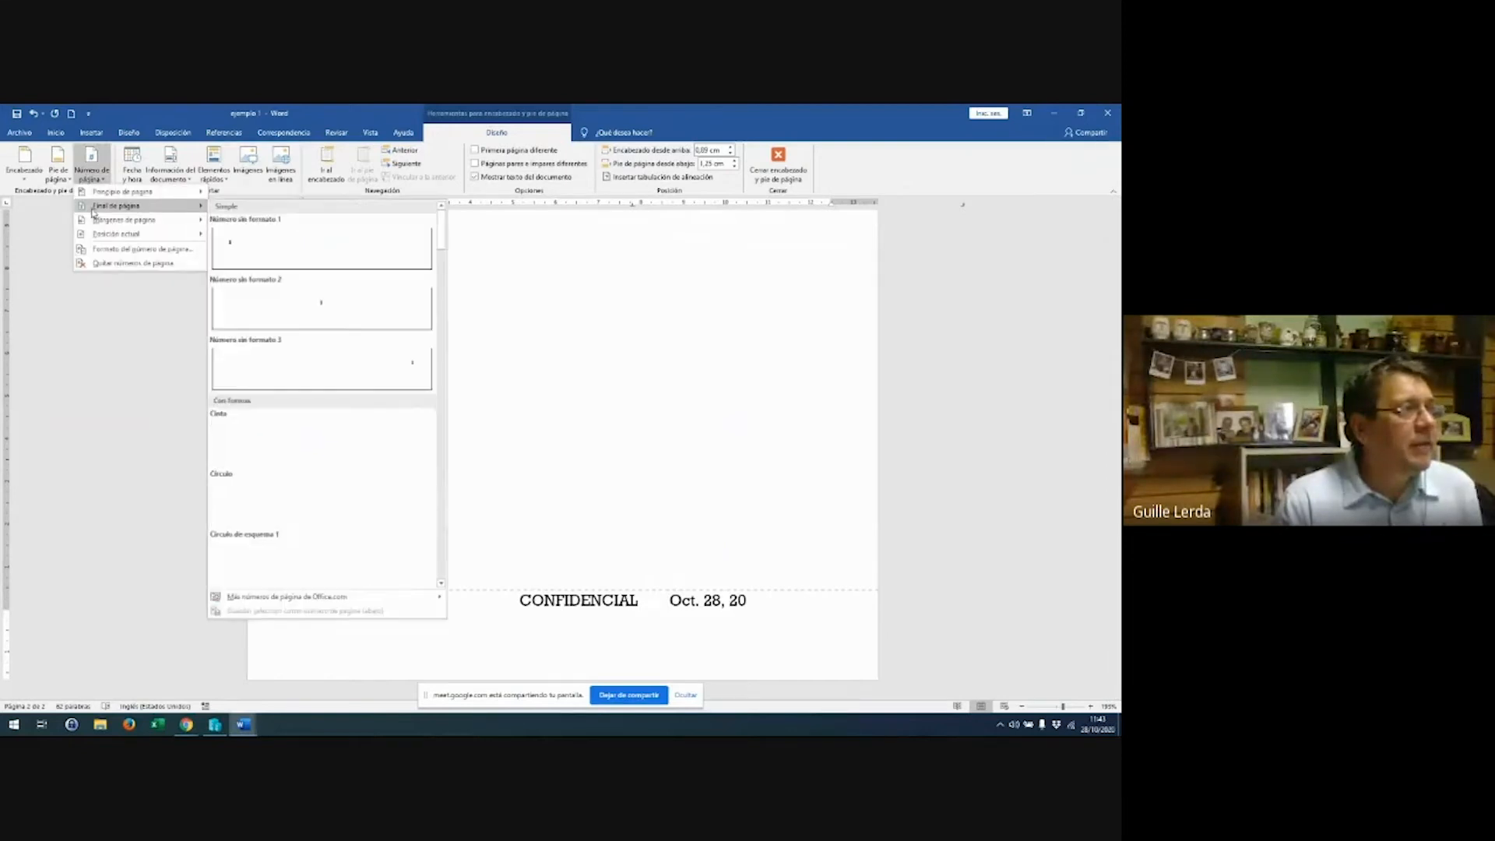
click(283, 252)
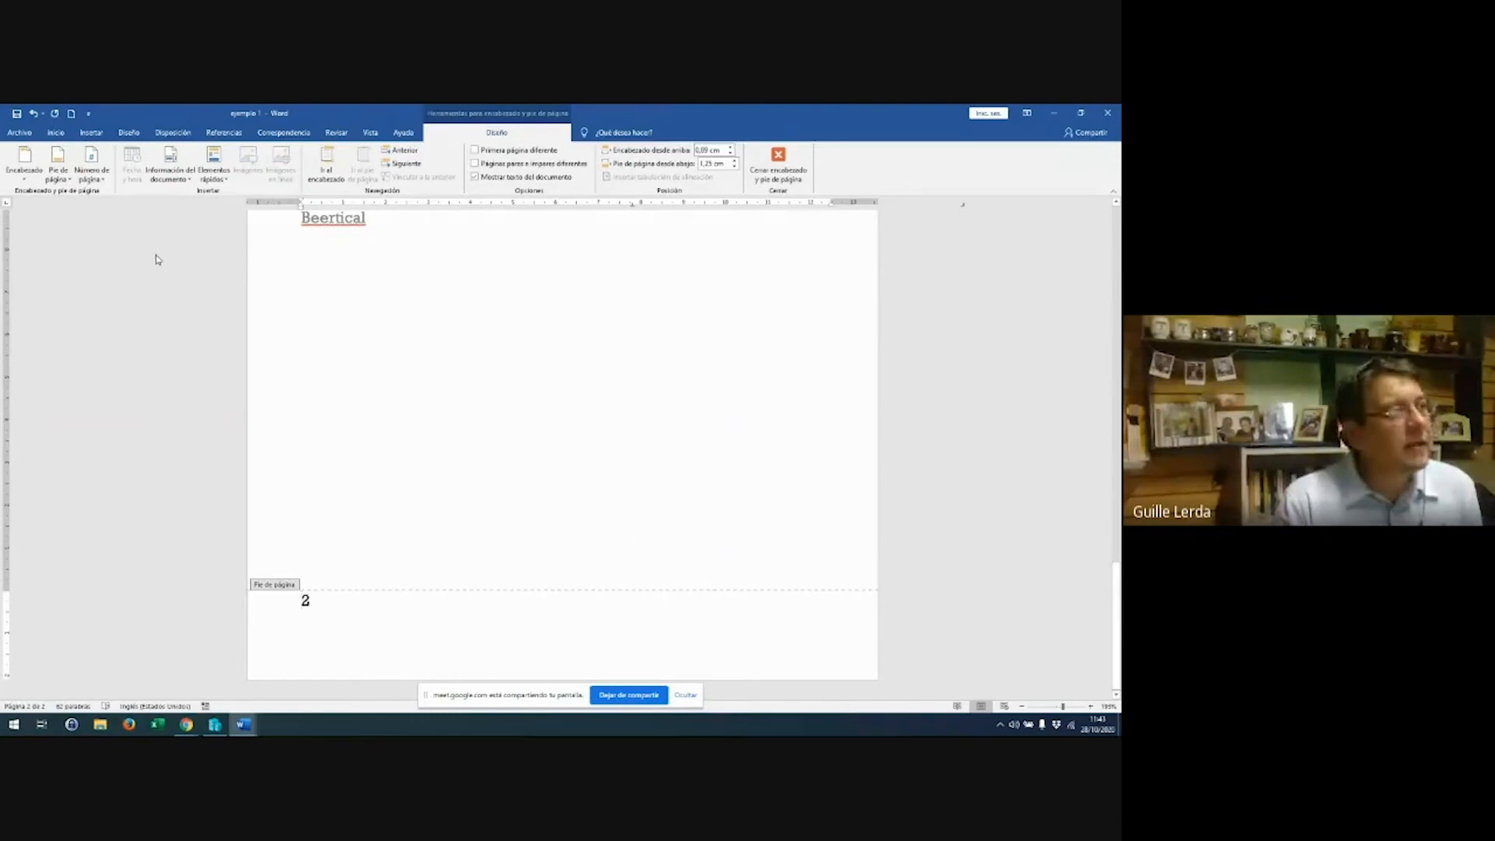
Apply the Blank (Three Columns) footer and delete its placeholder text
click(68, 183)
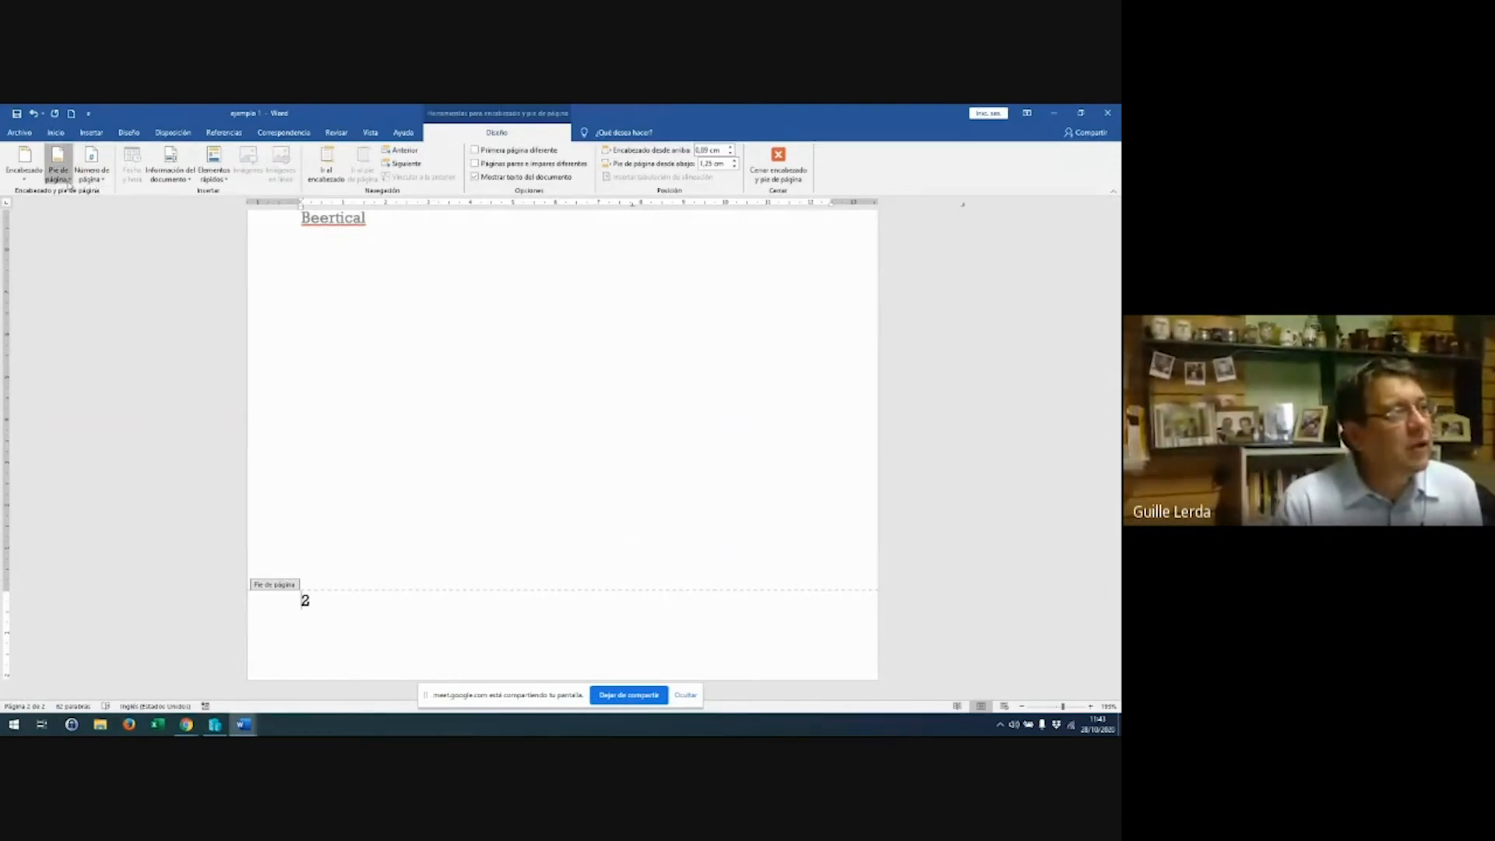
click(109, 294)
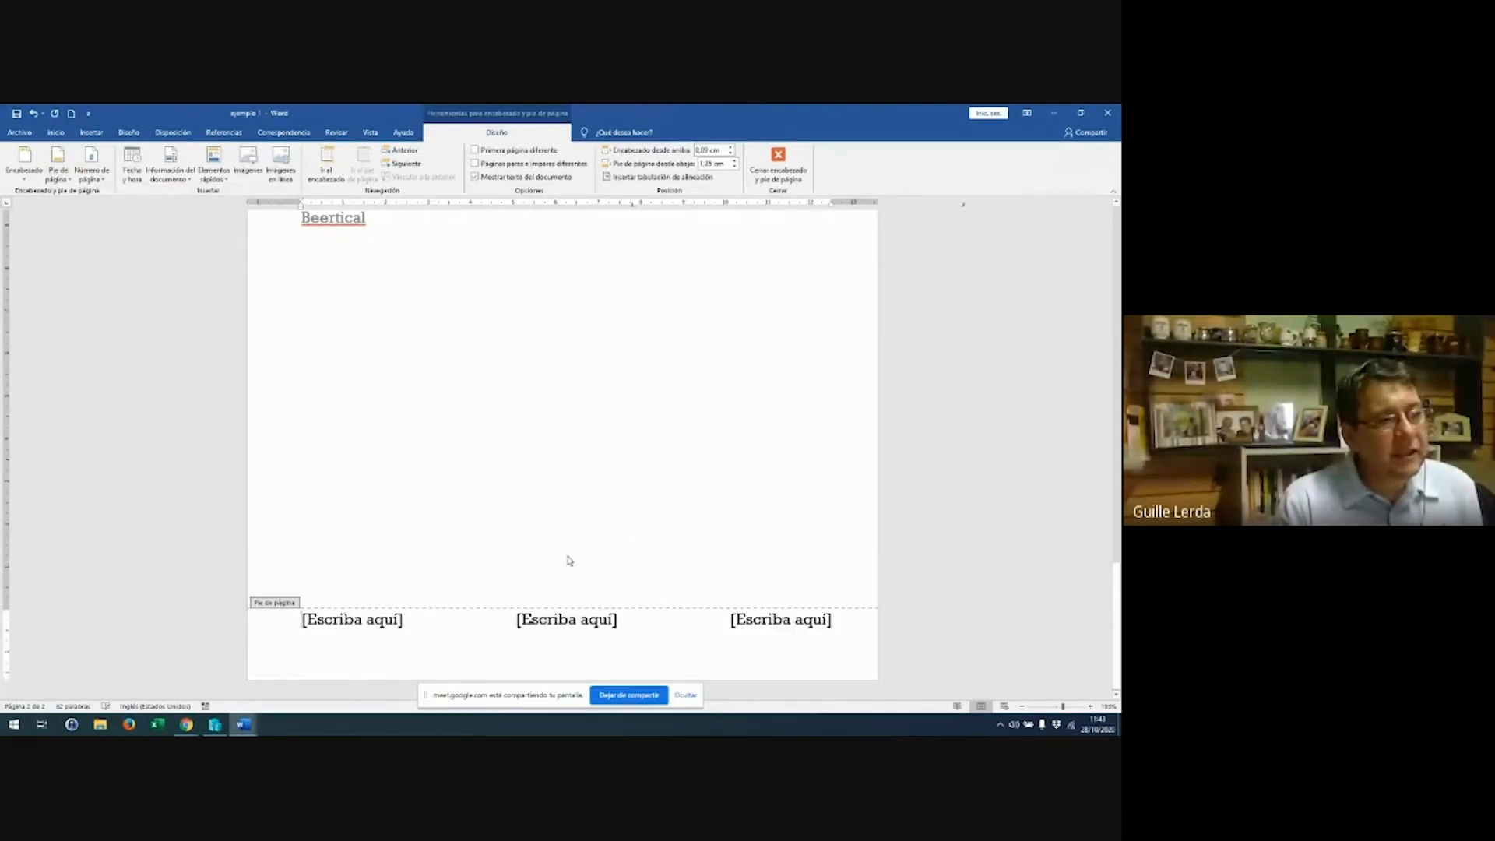
click(260, 629)
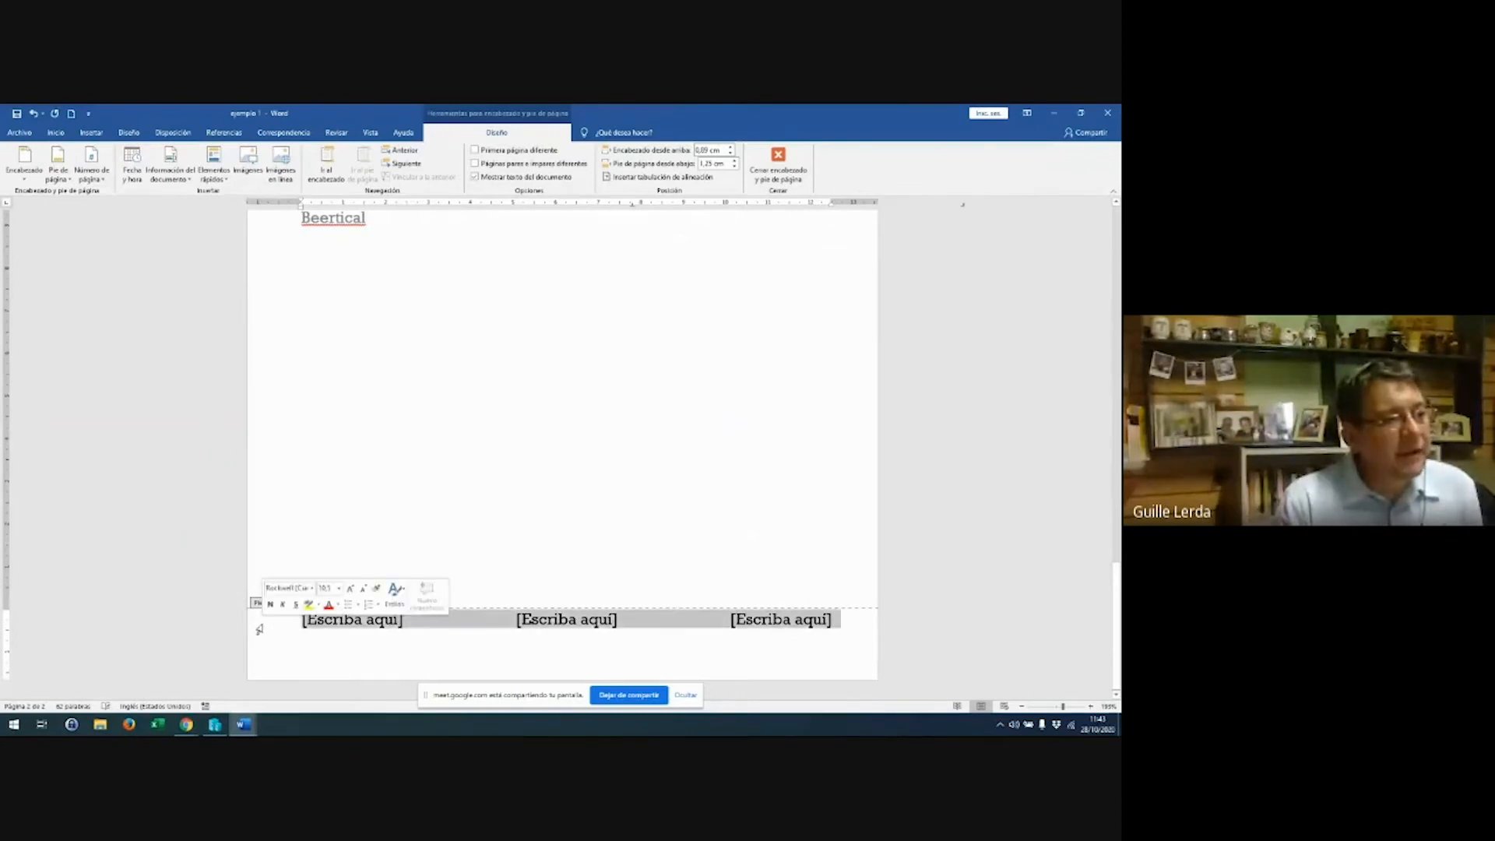
key(Delete)
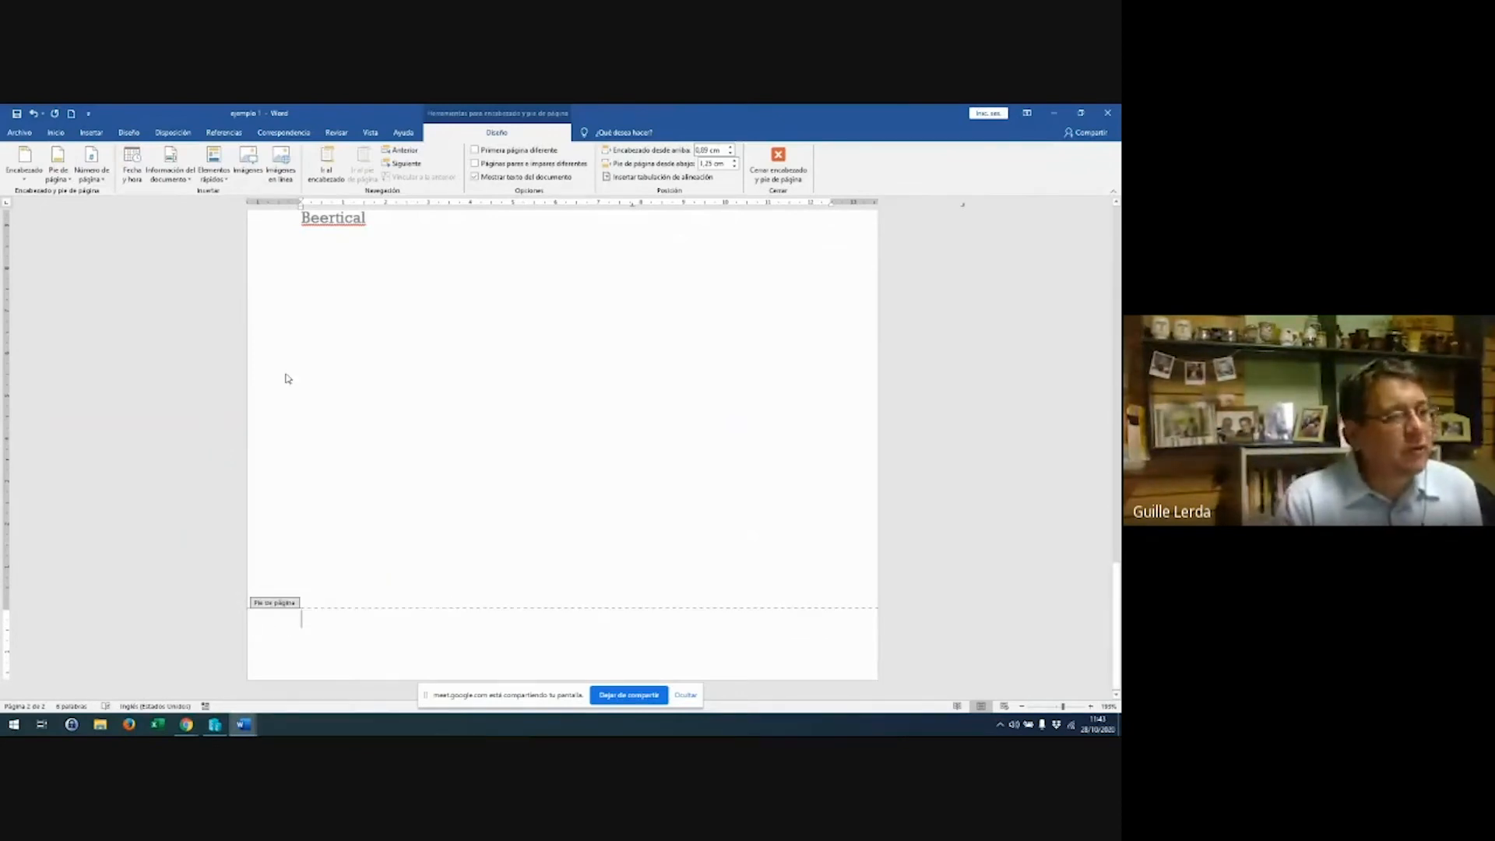
click(58, 174)
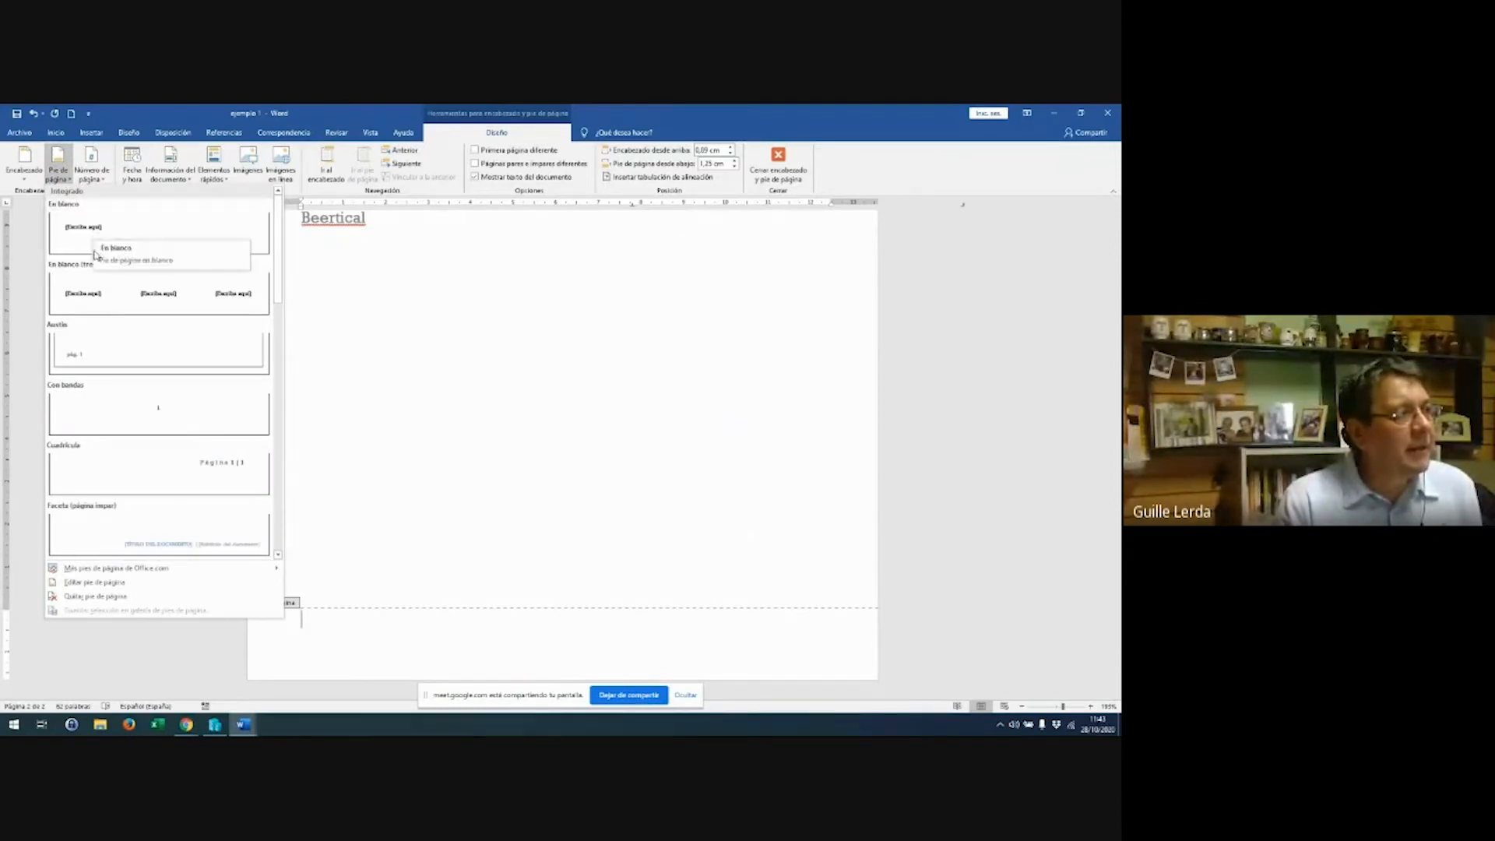
Apply the Austin footer with page border and draw an arrow line across the footer
click(133, 363)
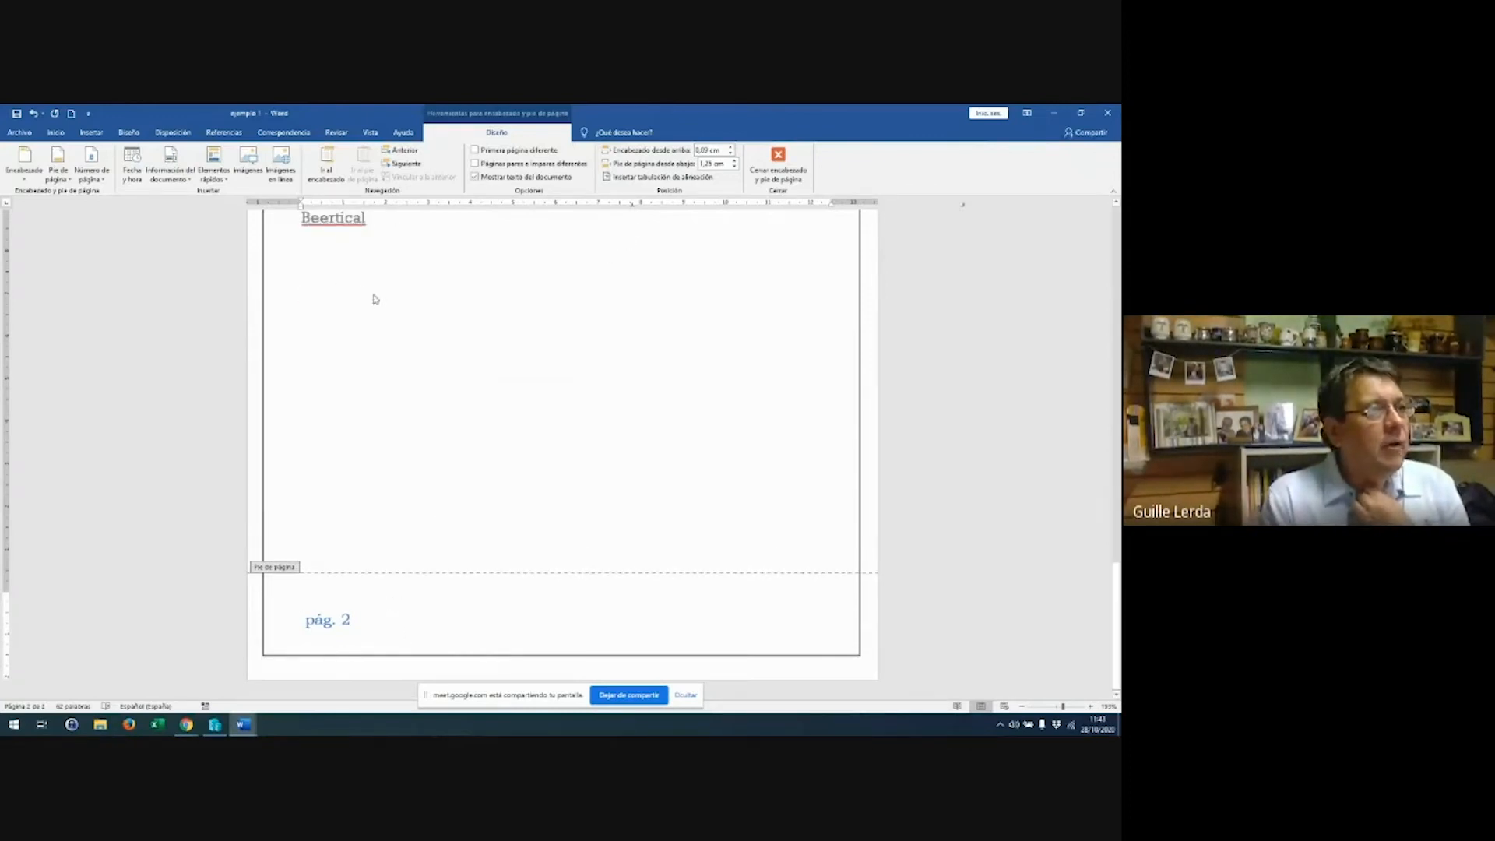
click(91, 133)
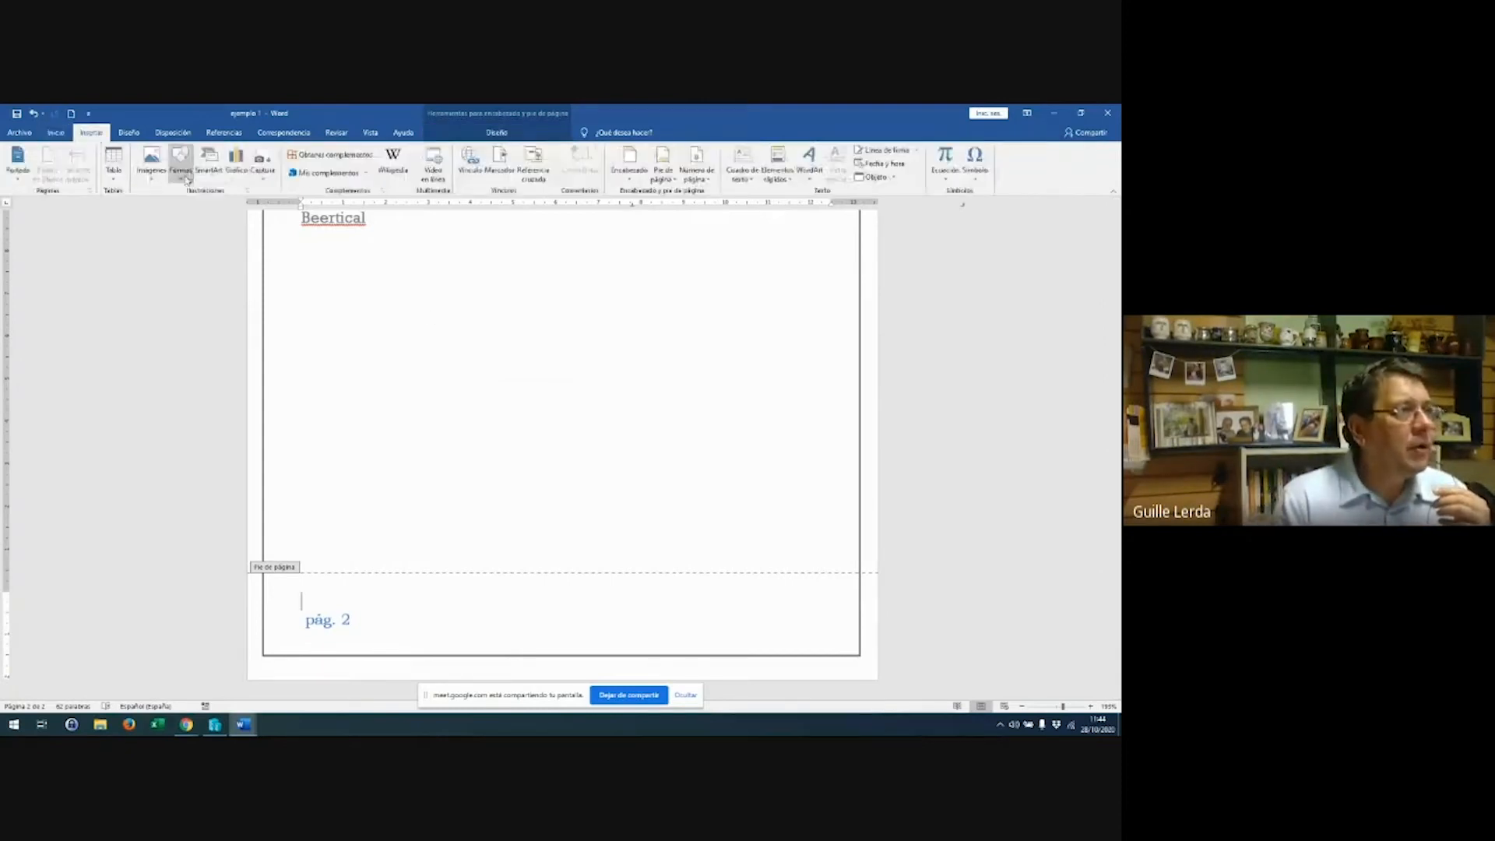
click(180, 162)
click(209, 218)
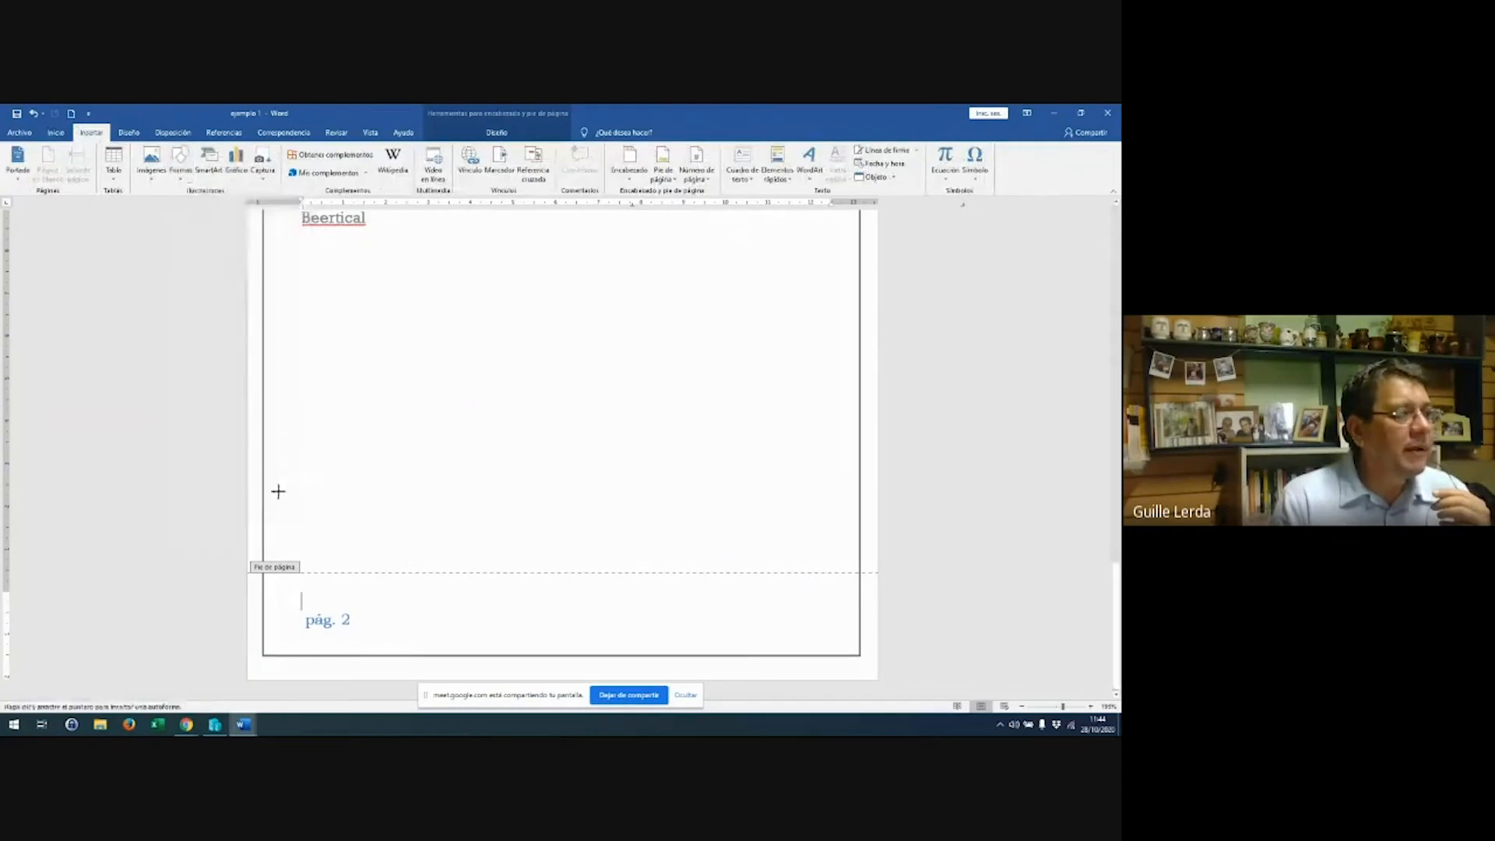
drag(307, 593, 820, 592)
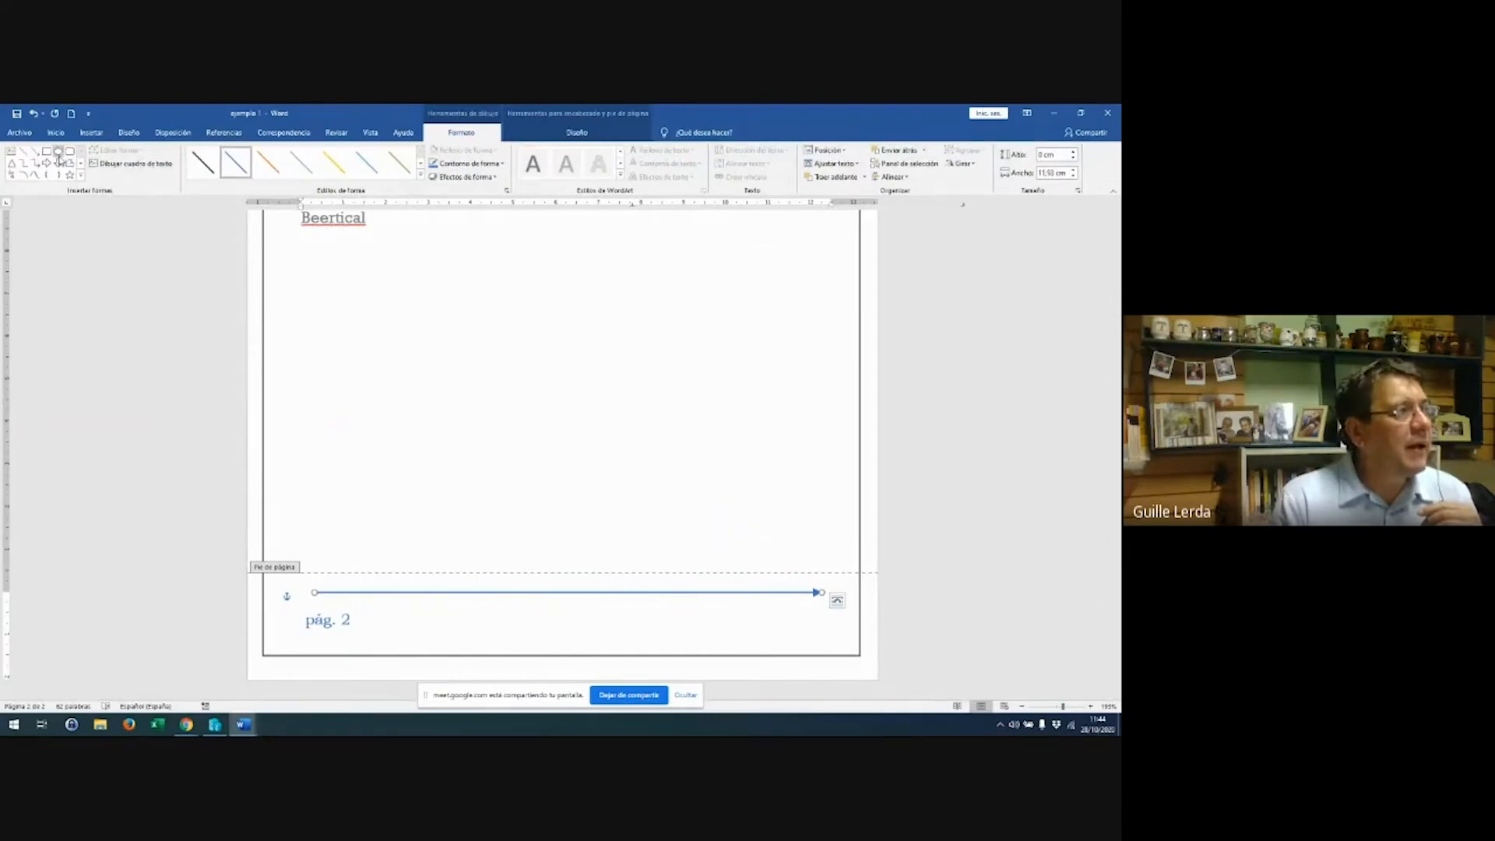
Draw a small triangle below the arrow, colour it yellow-orange, and close the footer
click(12, 163)
drag(687, 612, 745, 637)
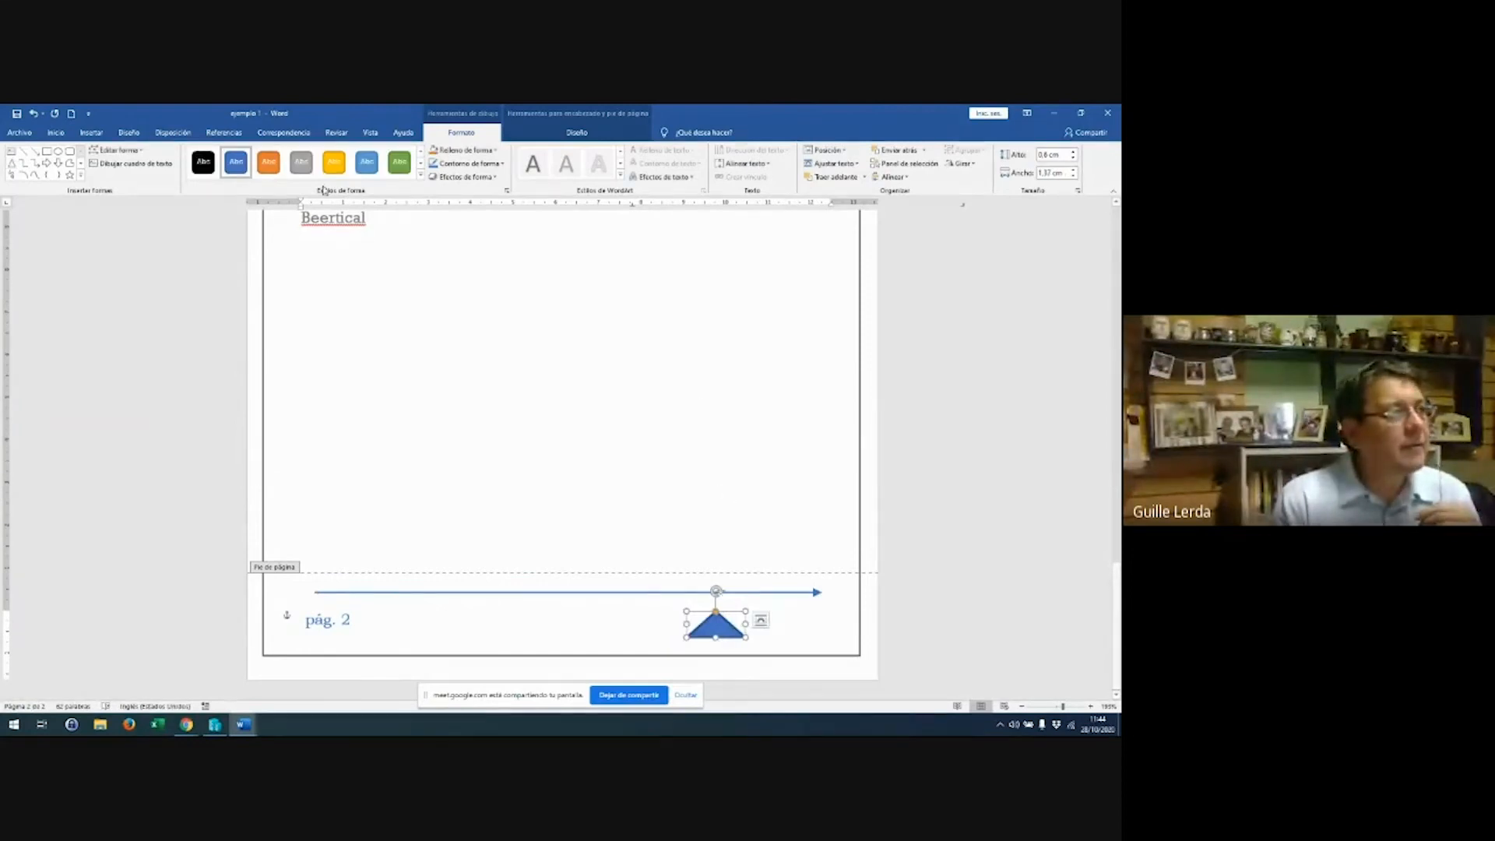
click(334, 161)
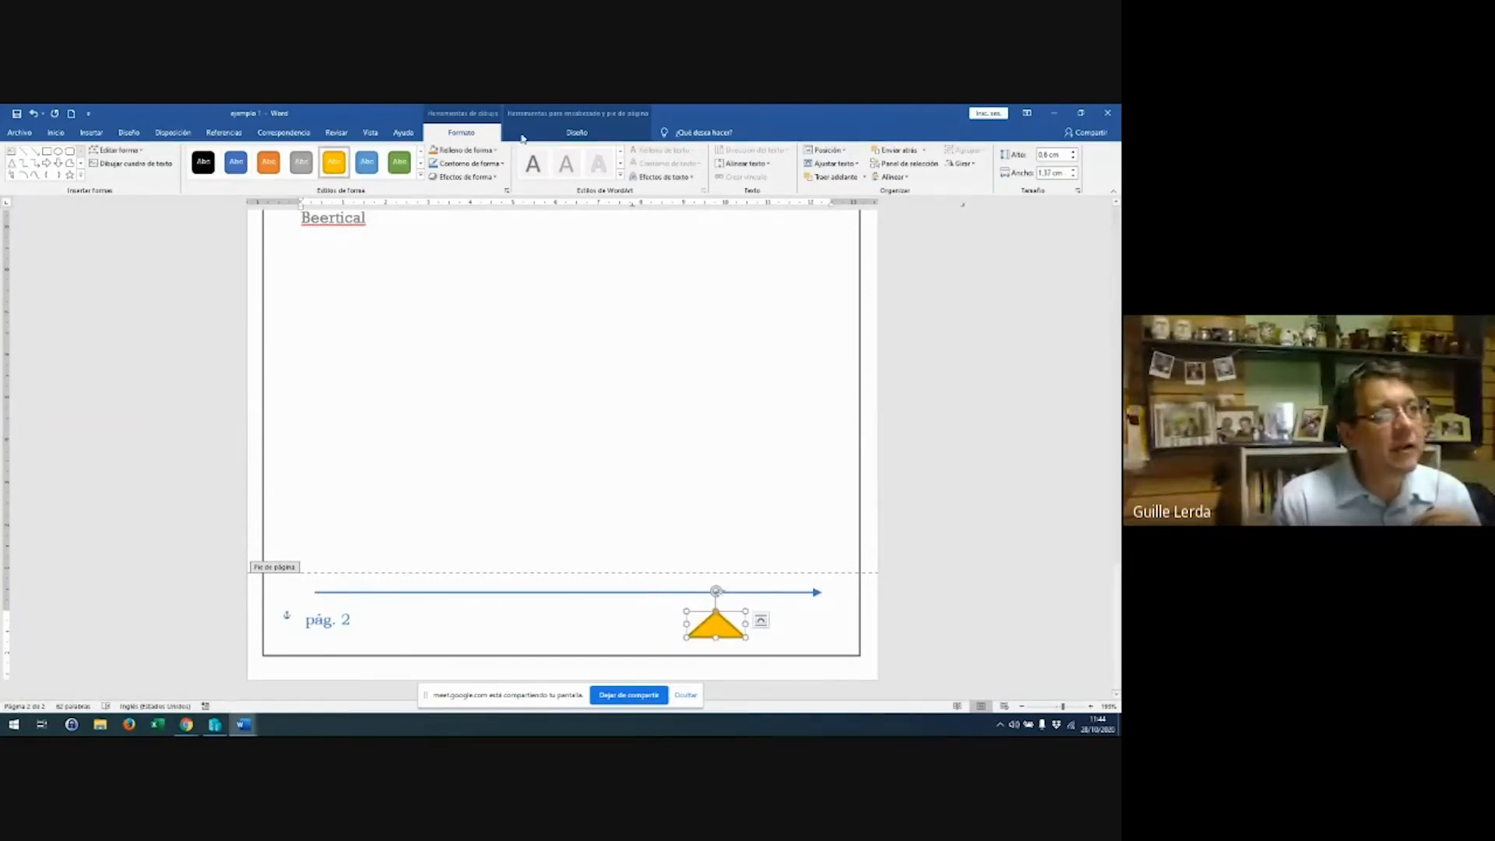
click(571, 134)
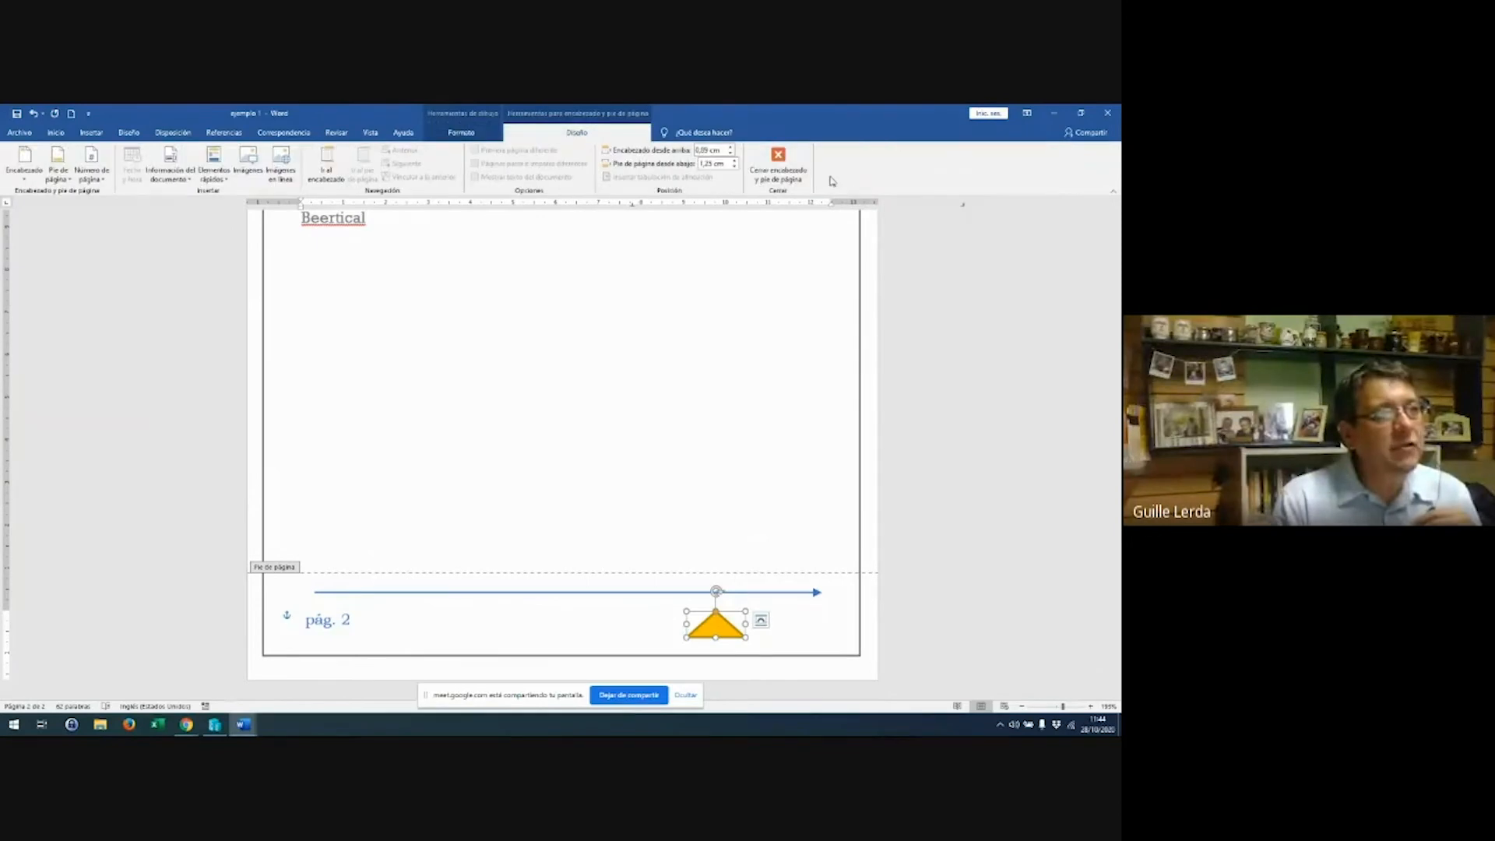
click(777, 156)
scroll(704, 338, up, 15)
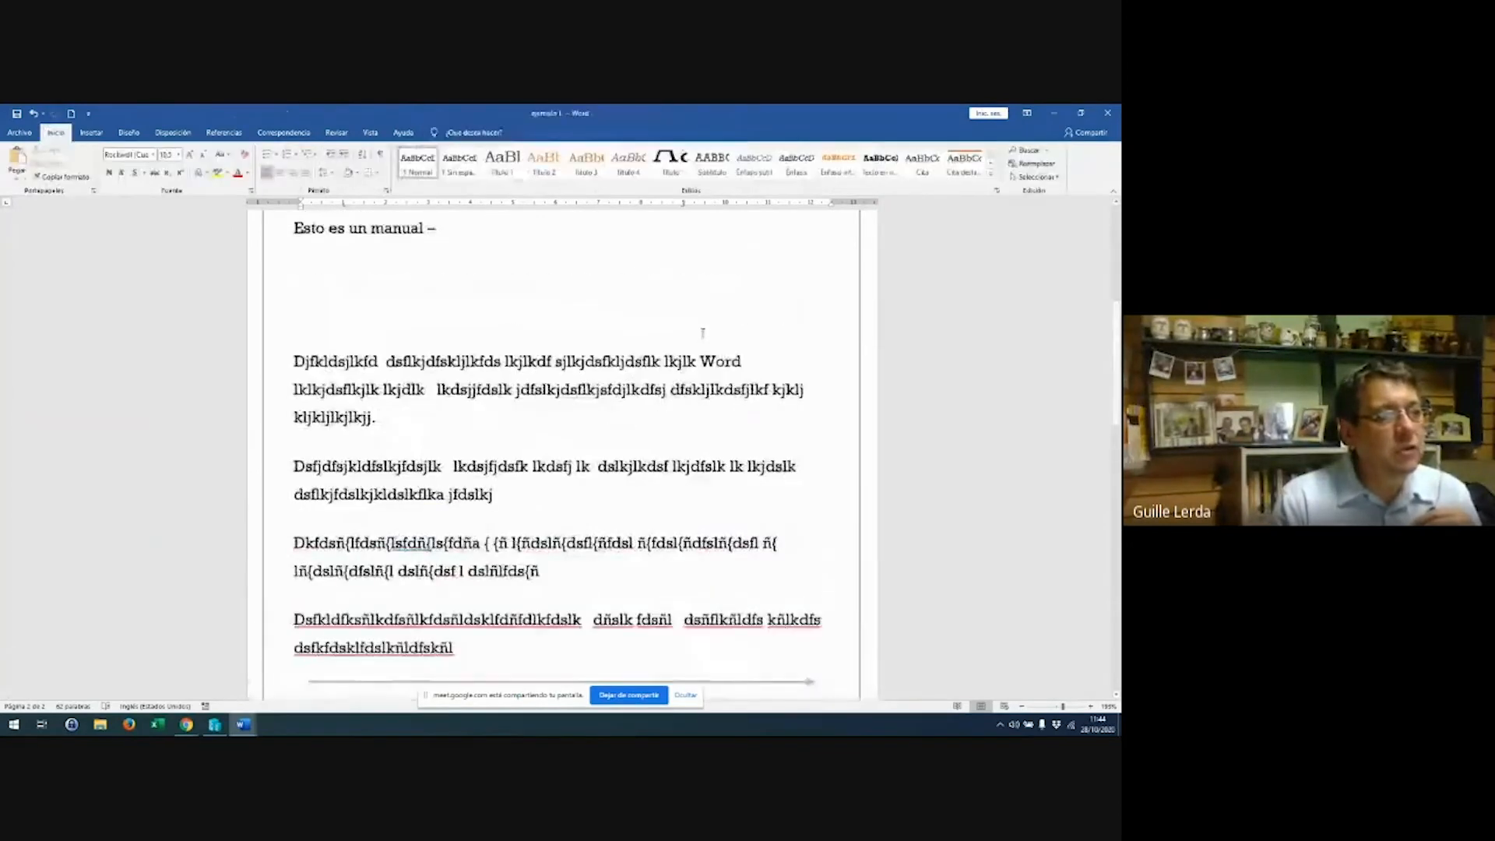
scroll(703, 335, down, 12)
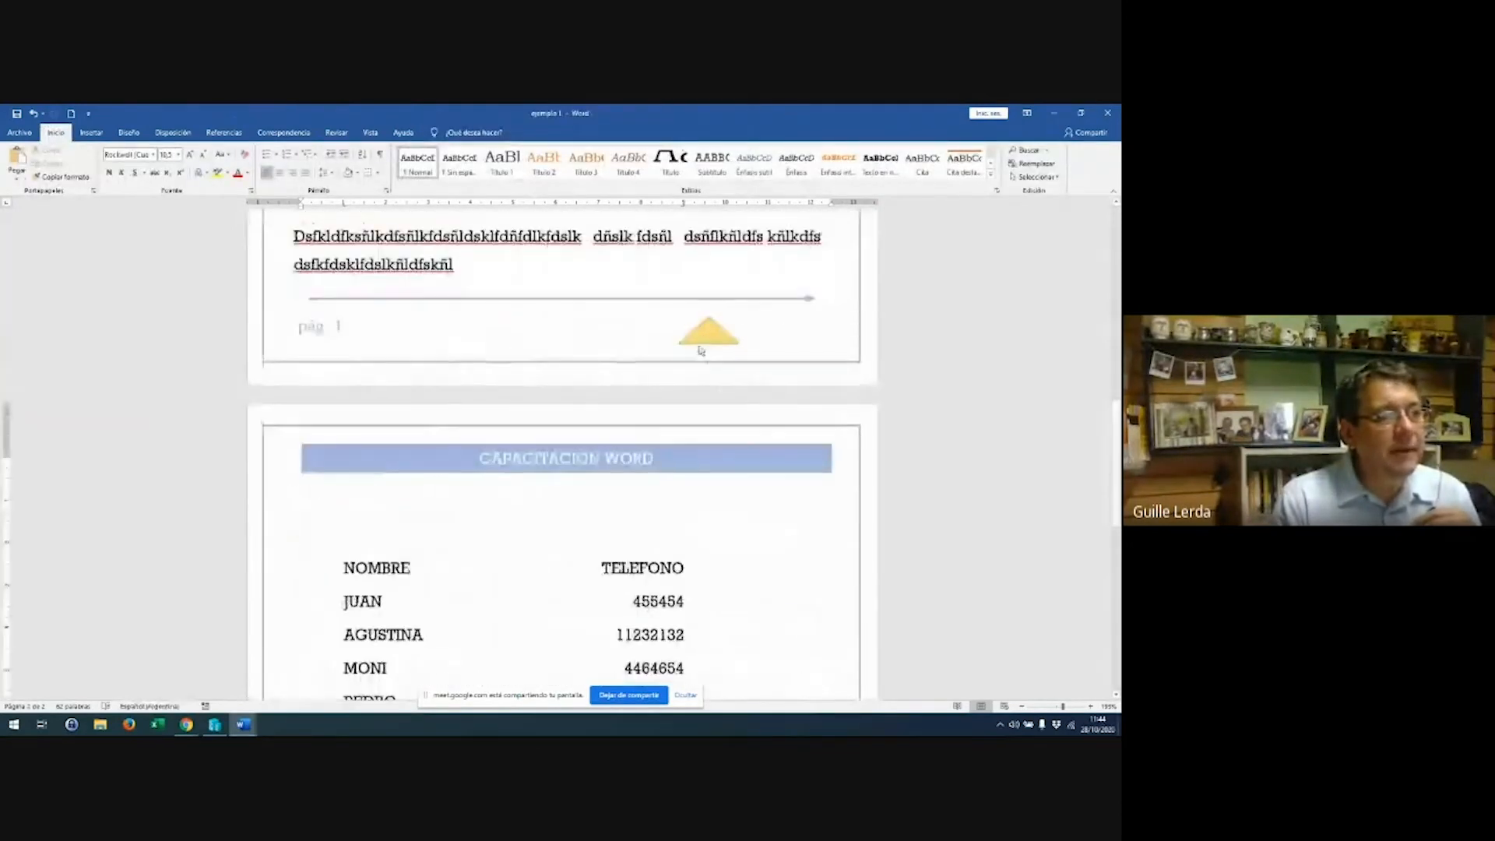
double_click(704, 340)
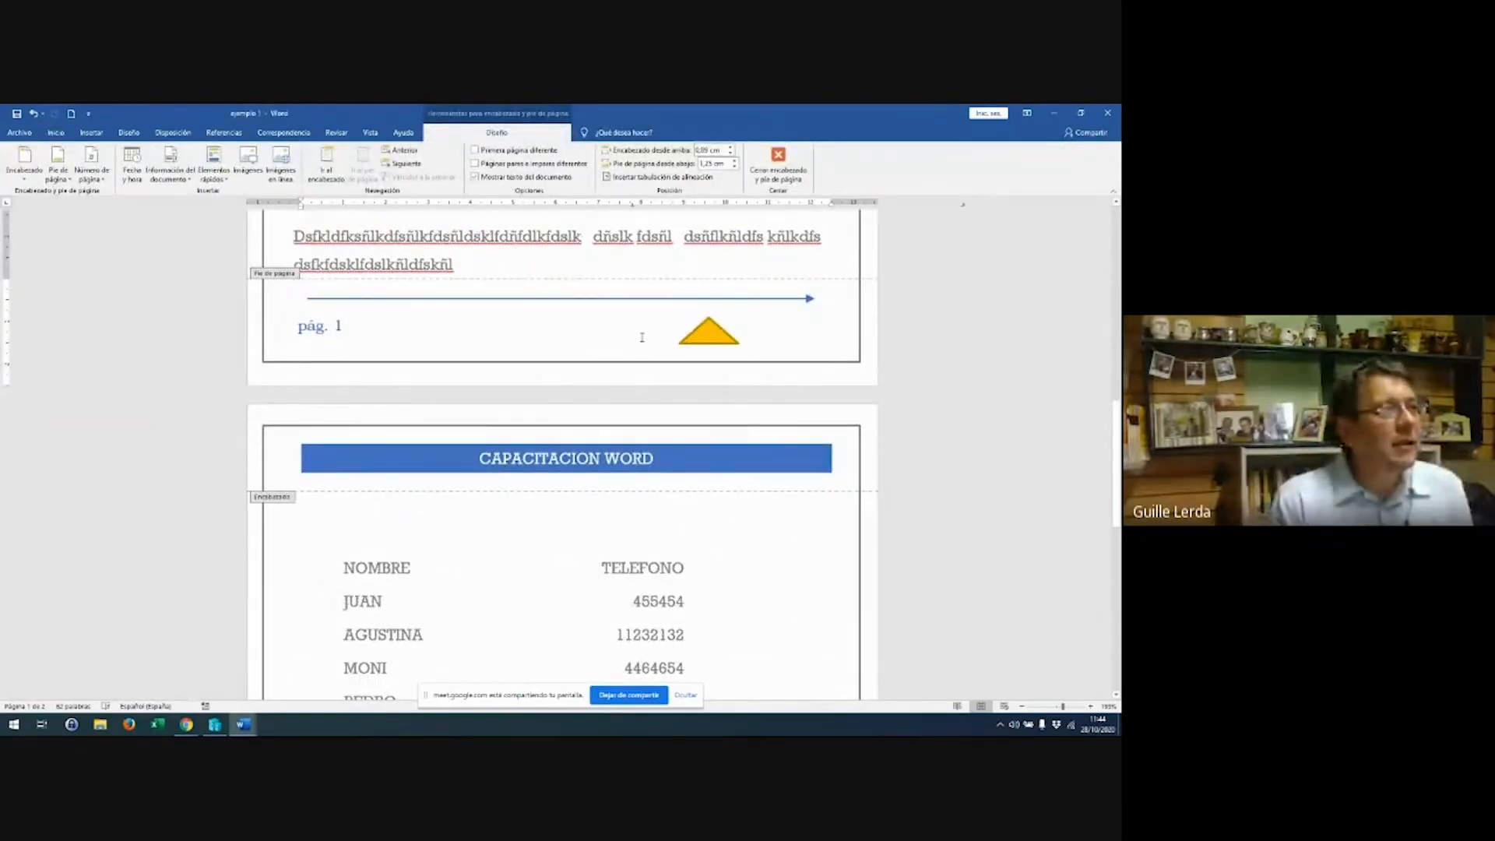
click(326, 165)
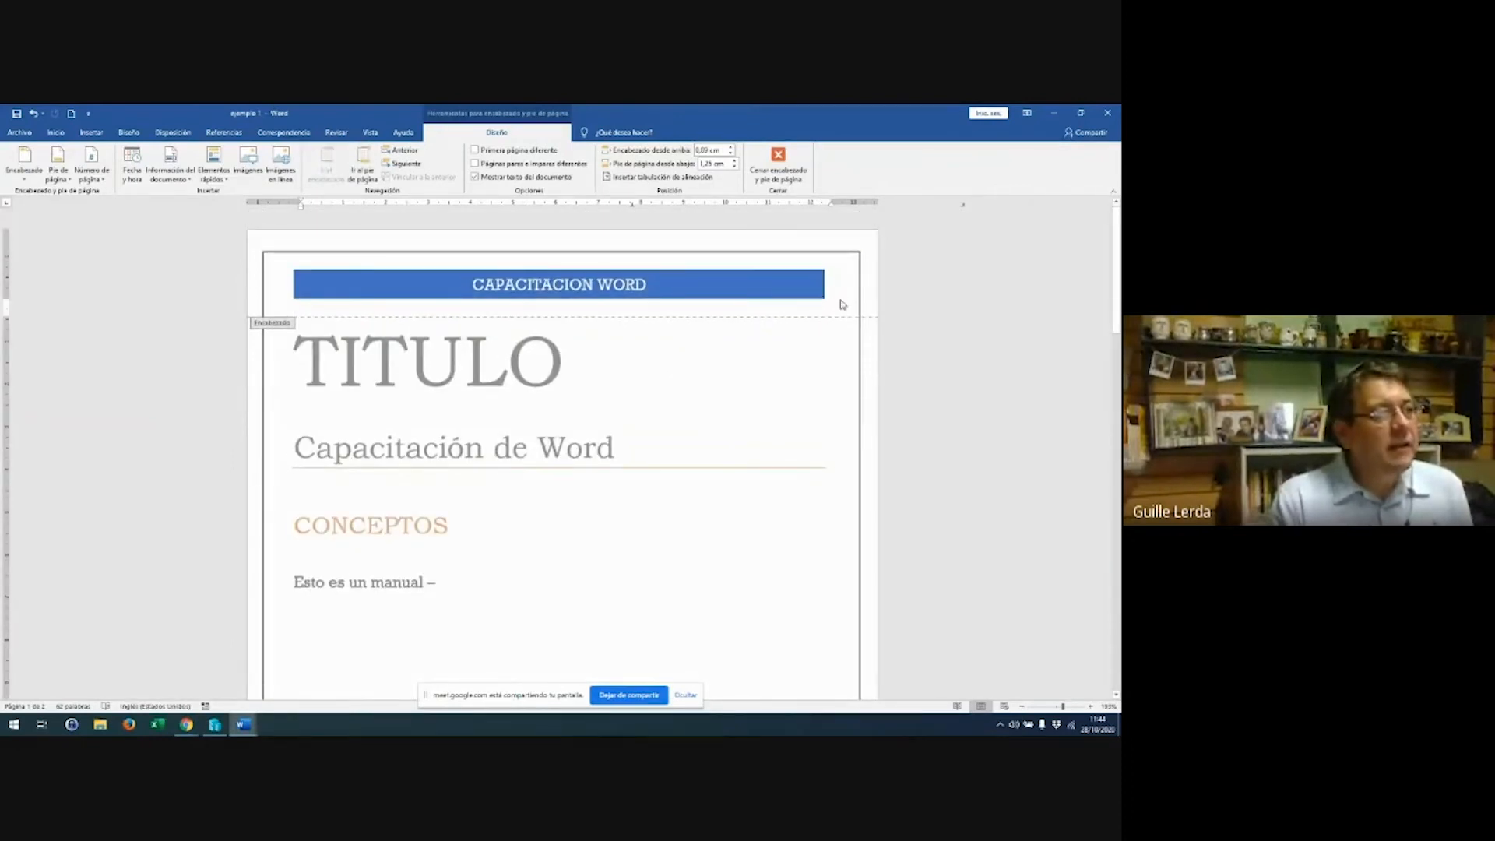
key(Return)
key(Return)
key(Return)
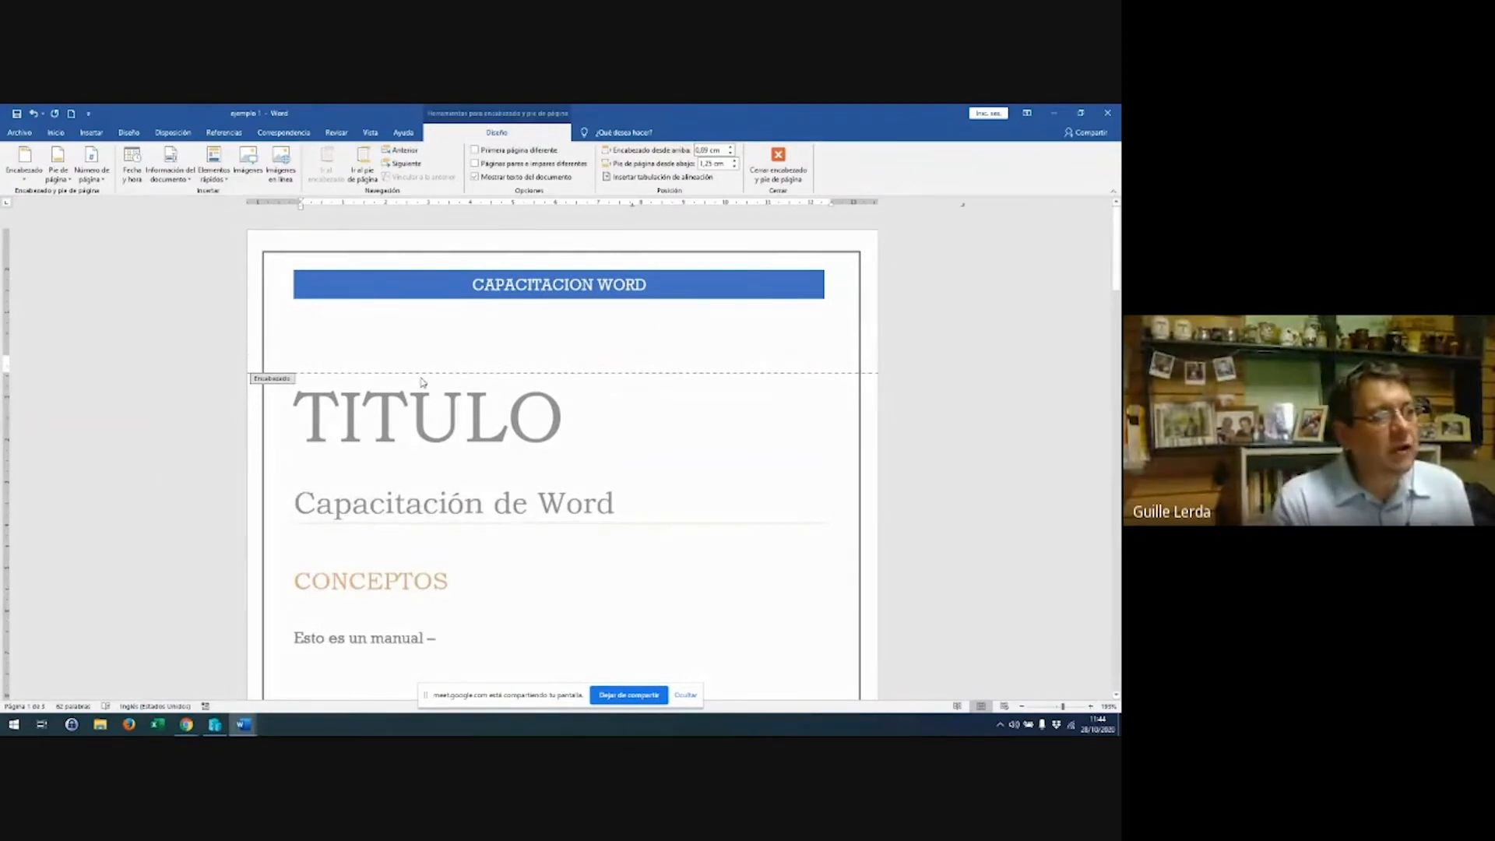
key(BackSpace)
key(BackSpace)
key(Return)
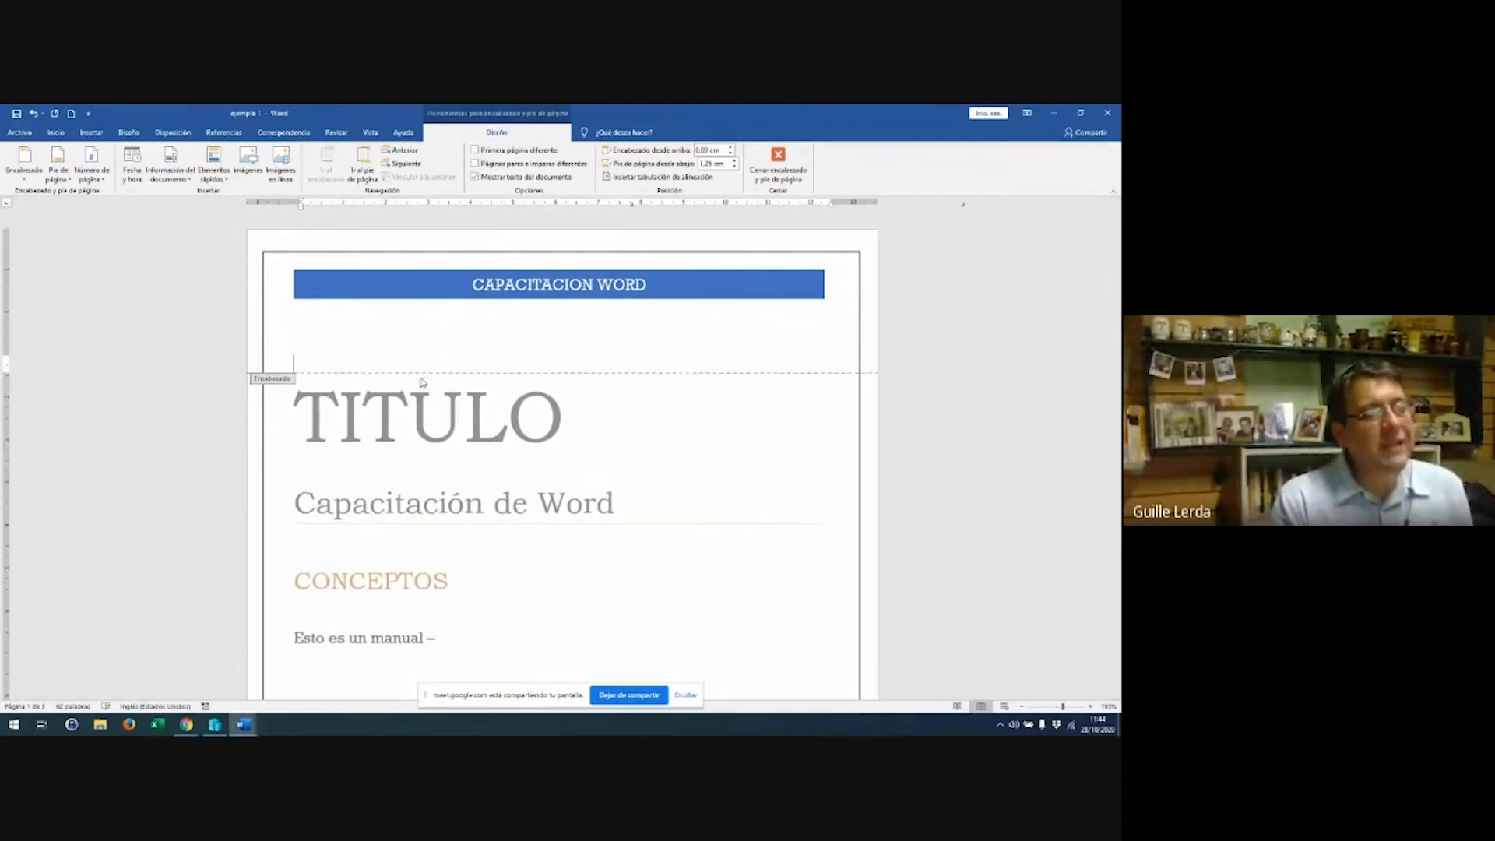
key(BackSpace)
key(BackSpace)
key(BackSpace)
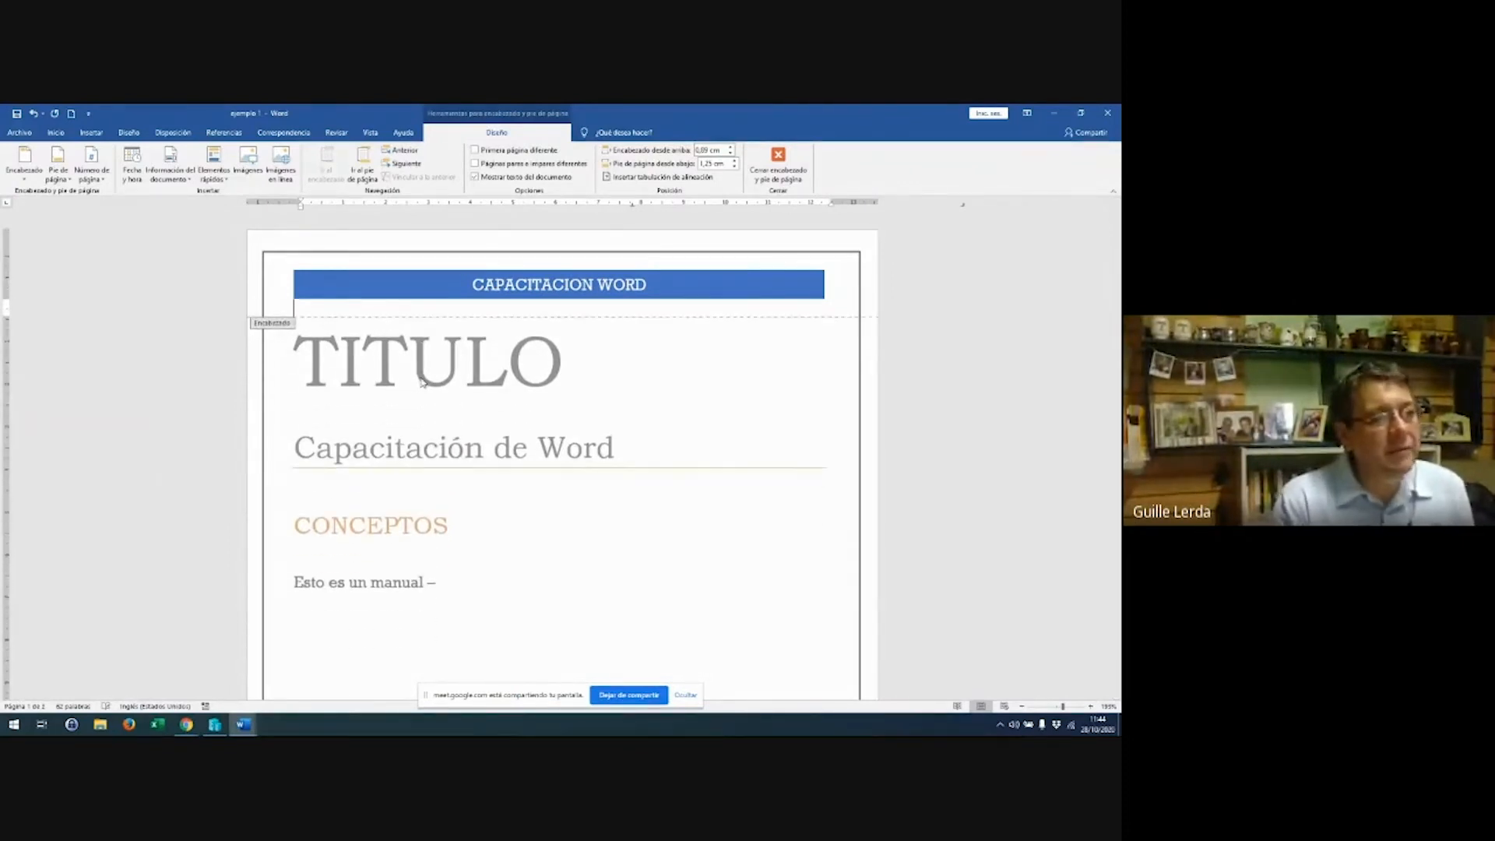
click(775, 173)
scroll(492, 394, down, 5)
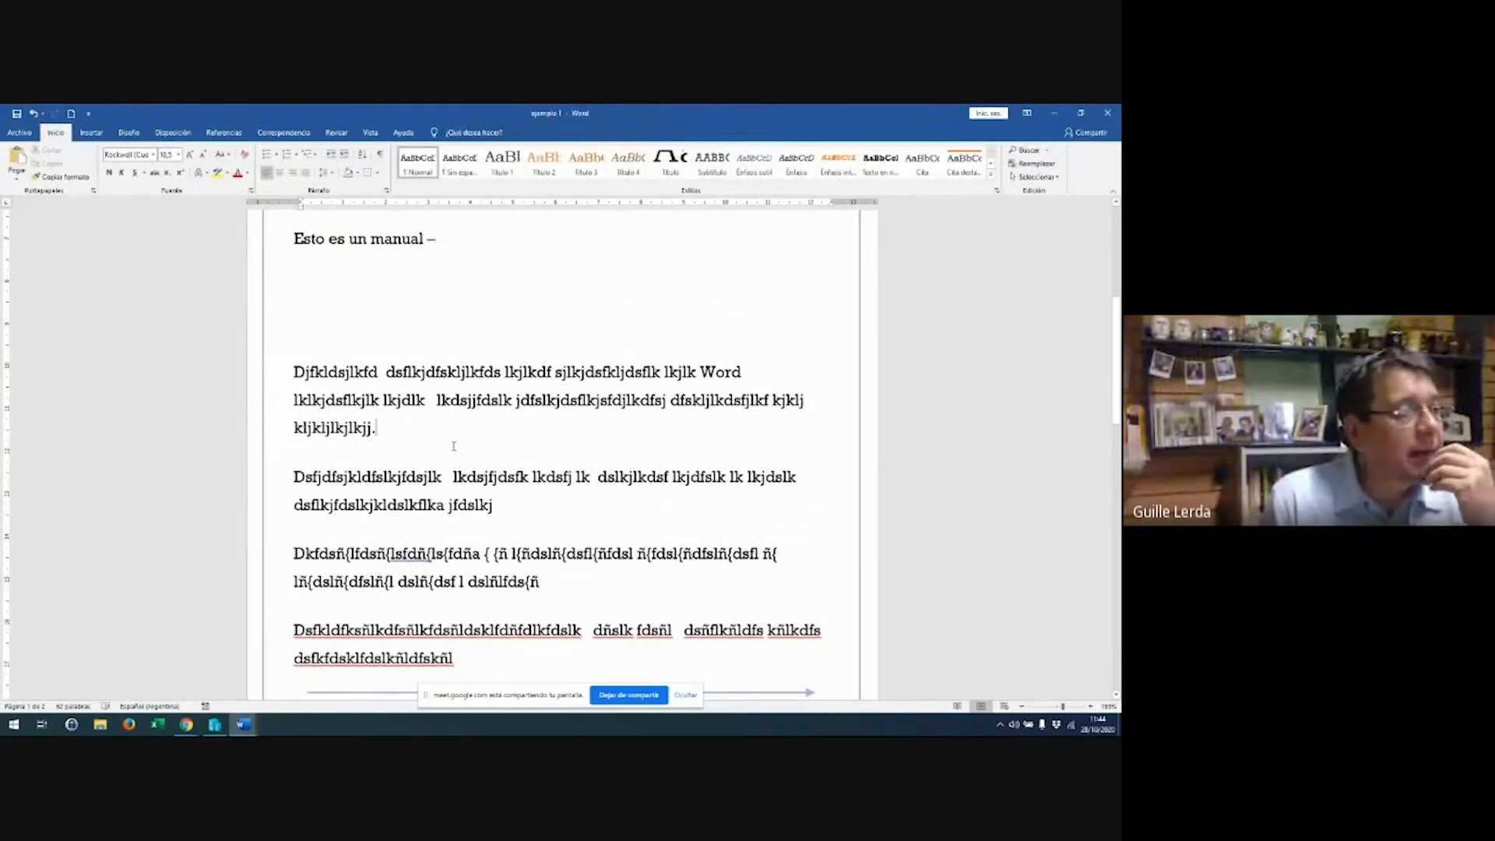
On a new line after the first paragraph, insert the 789 picture from Mis Capacitaciones > Mis Imágenes
key(Return)
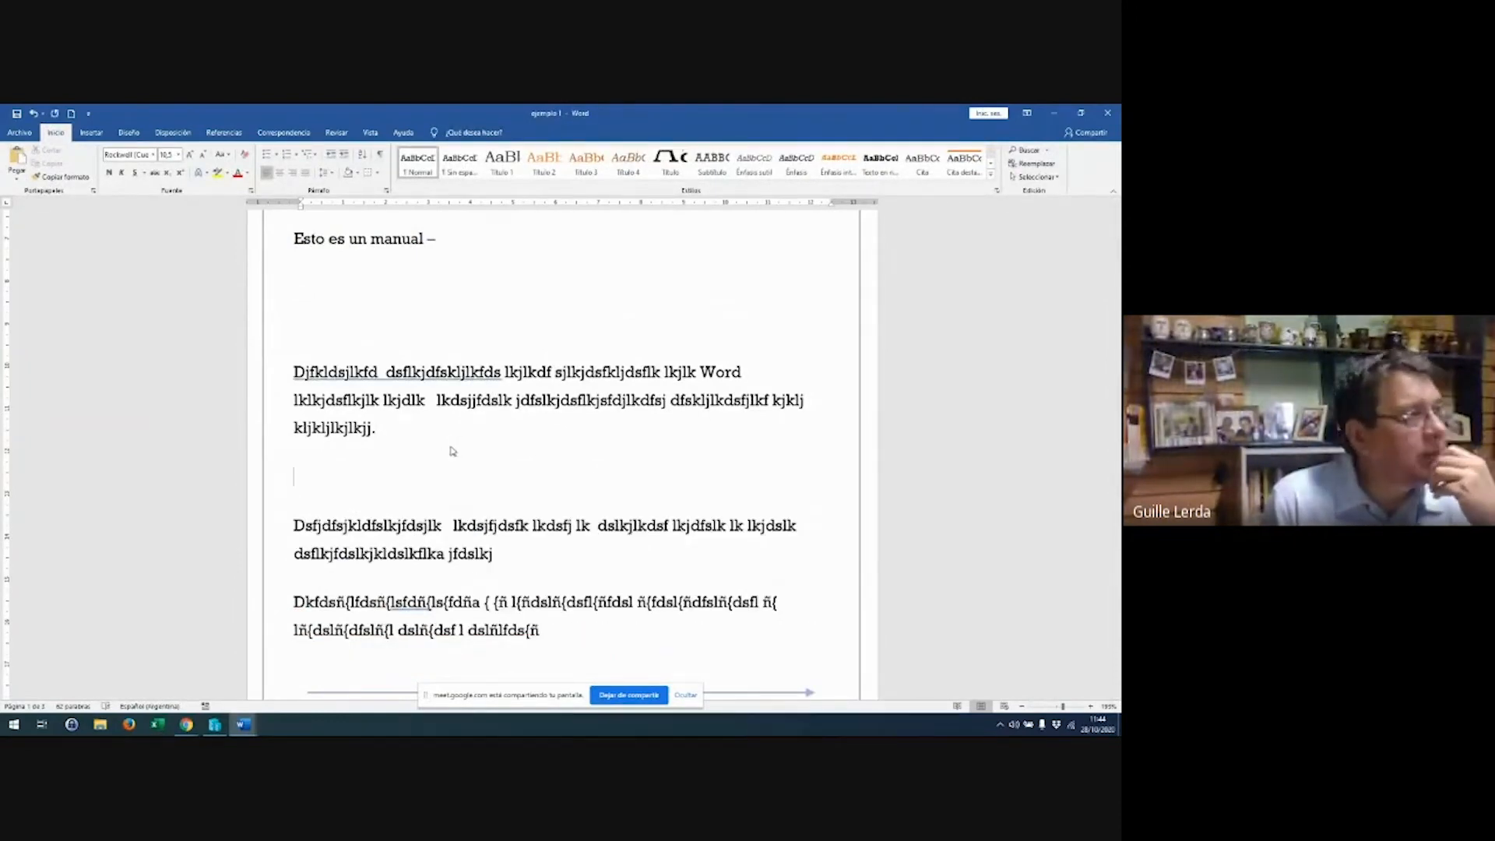
click(91, 133)
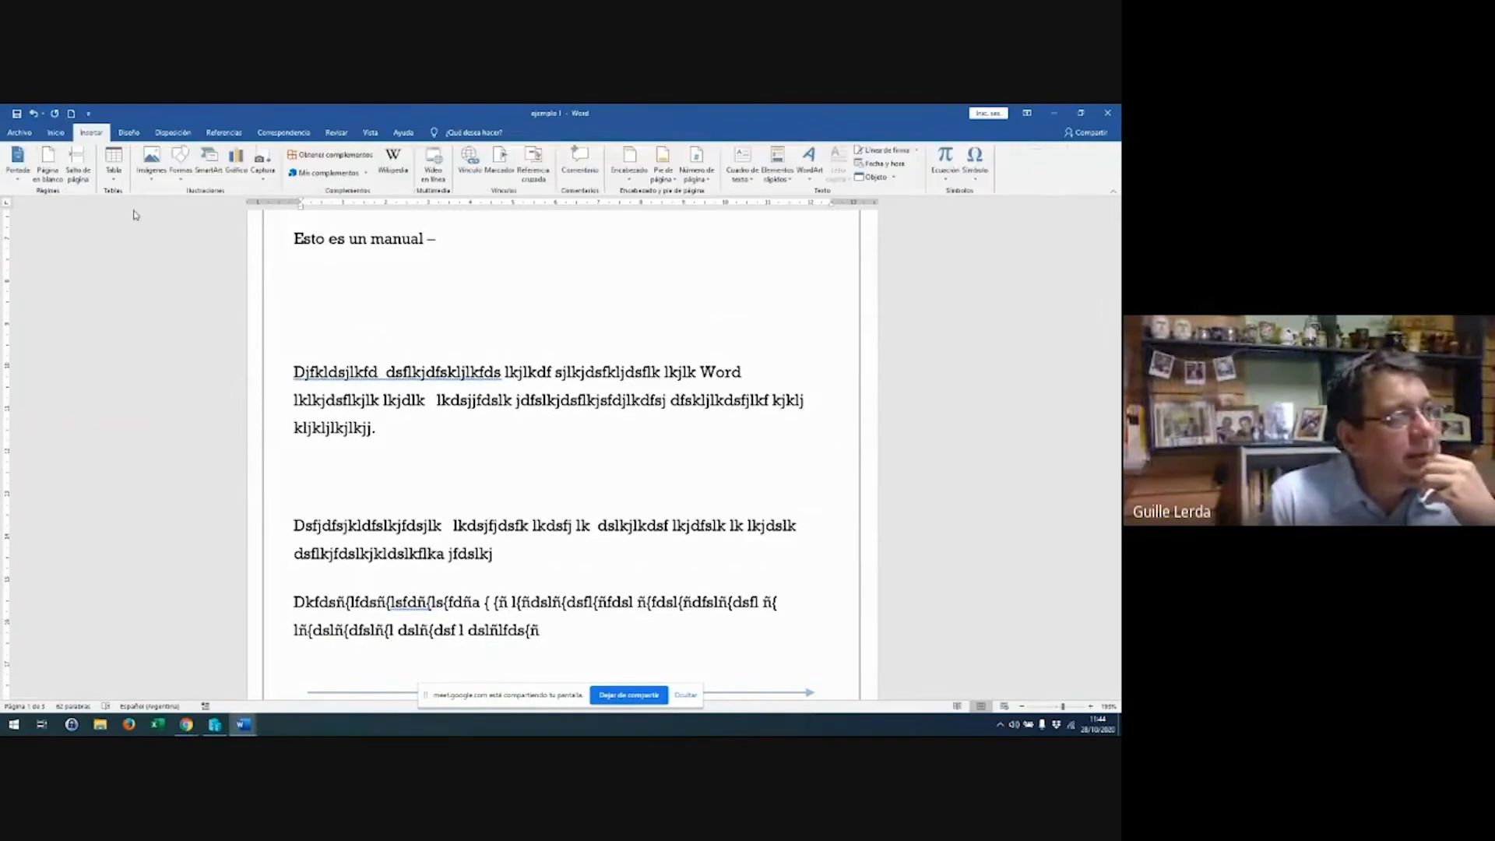
click(151, 162)
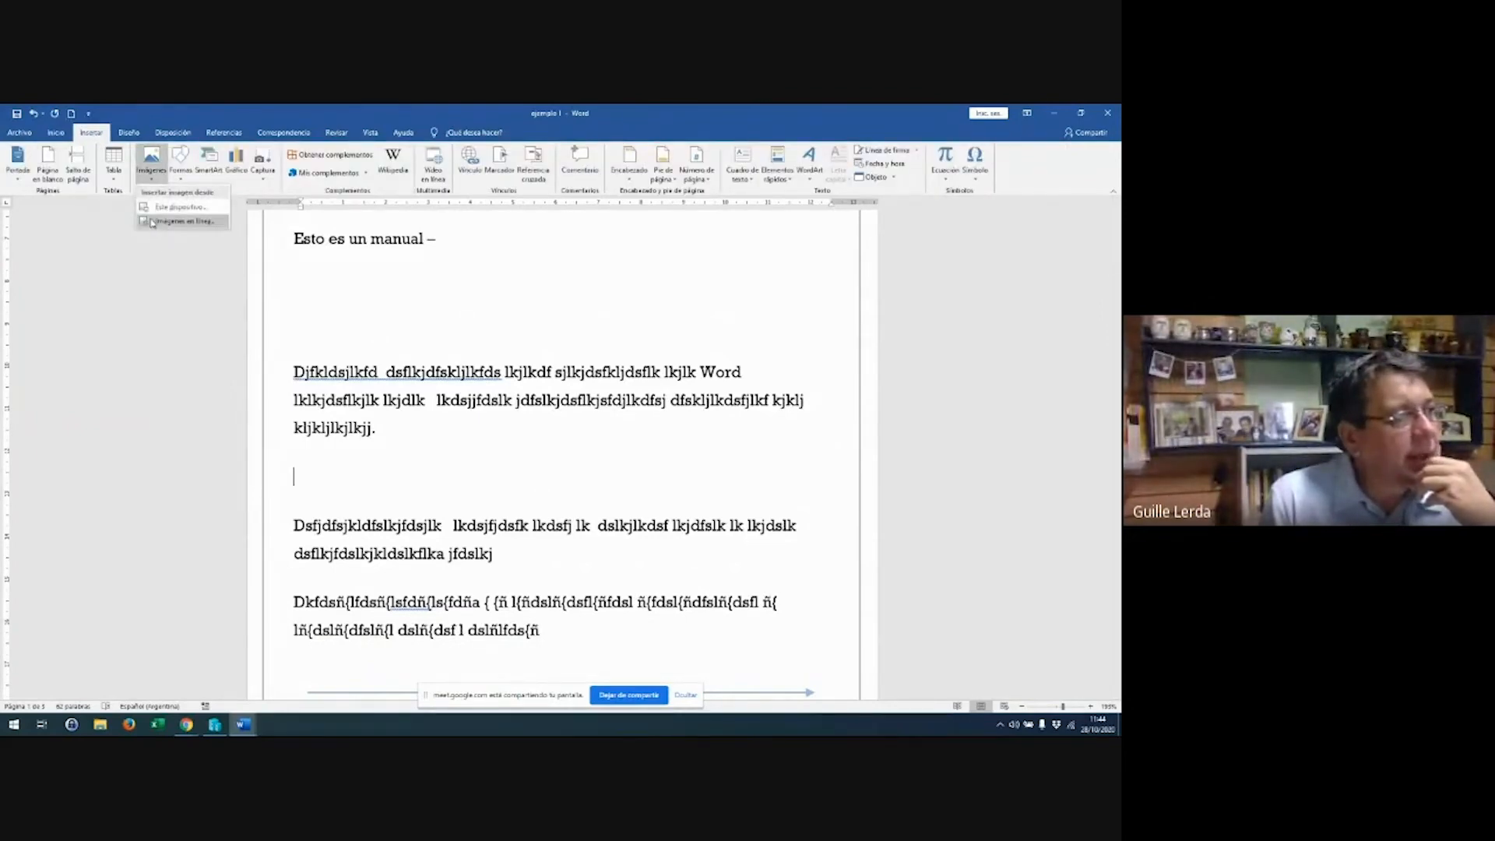
click(175, 207)
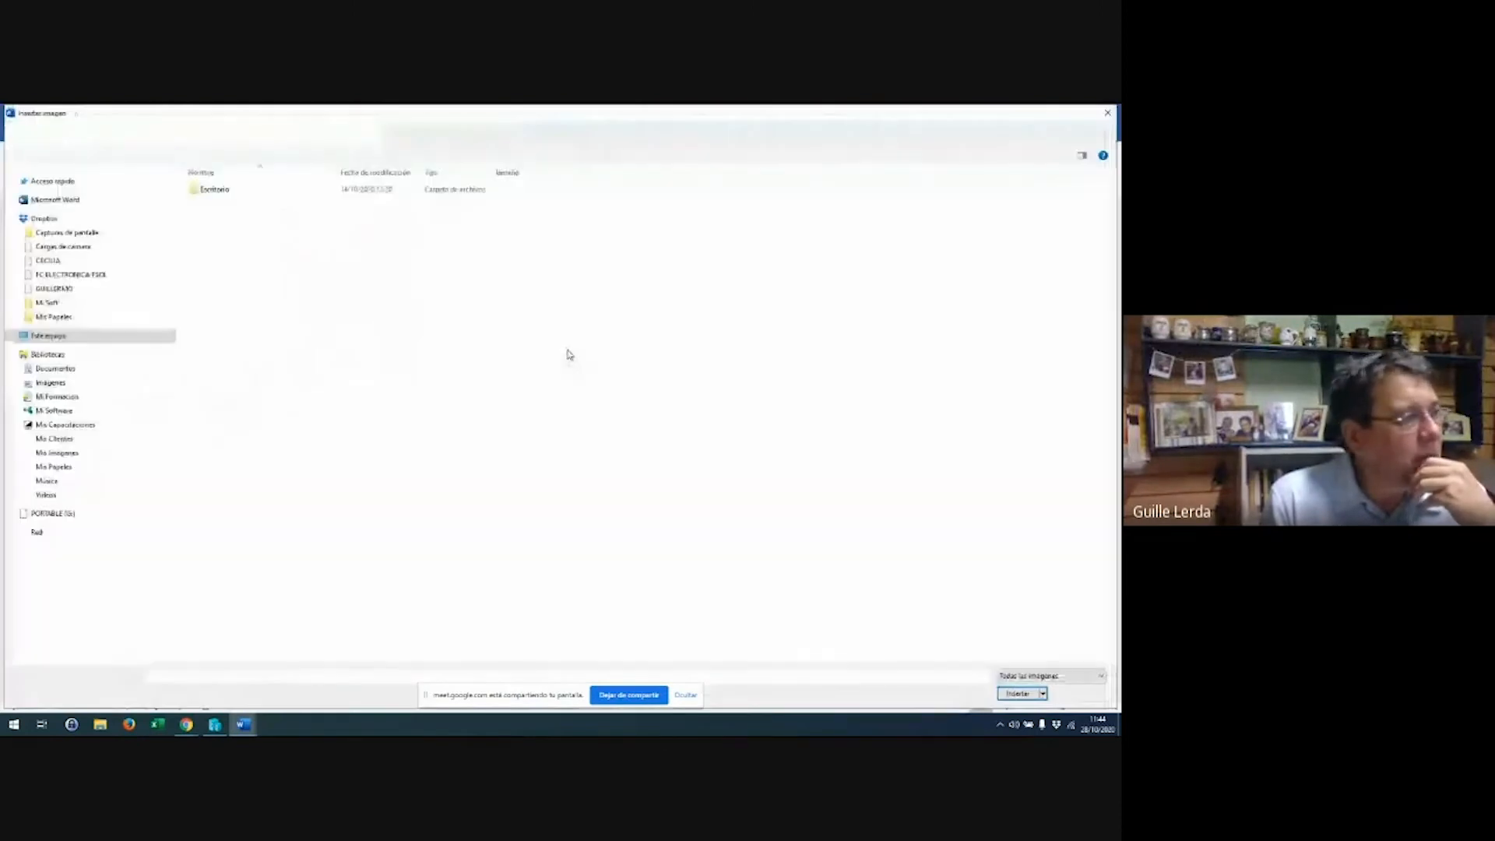
click(66, 536)
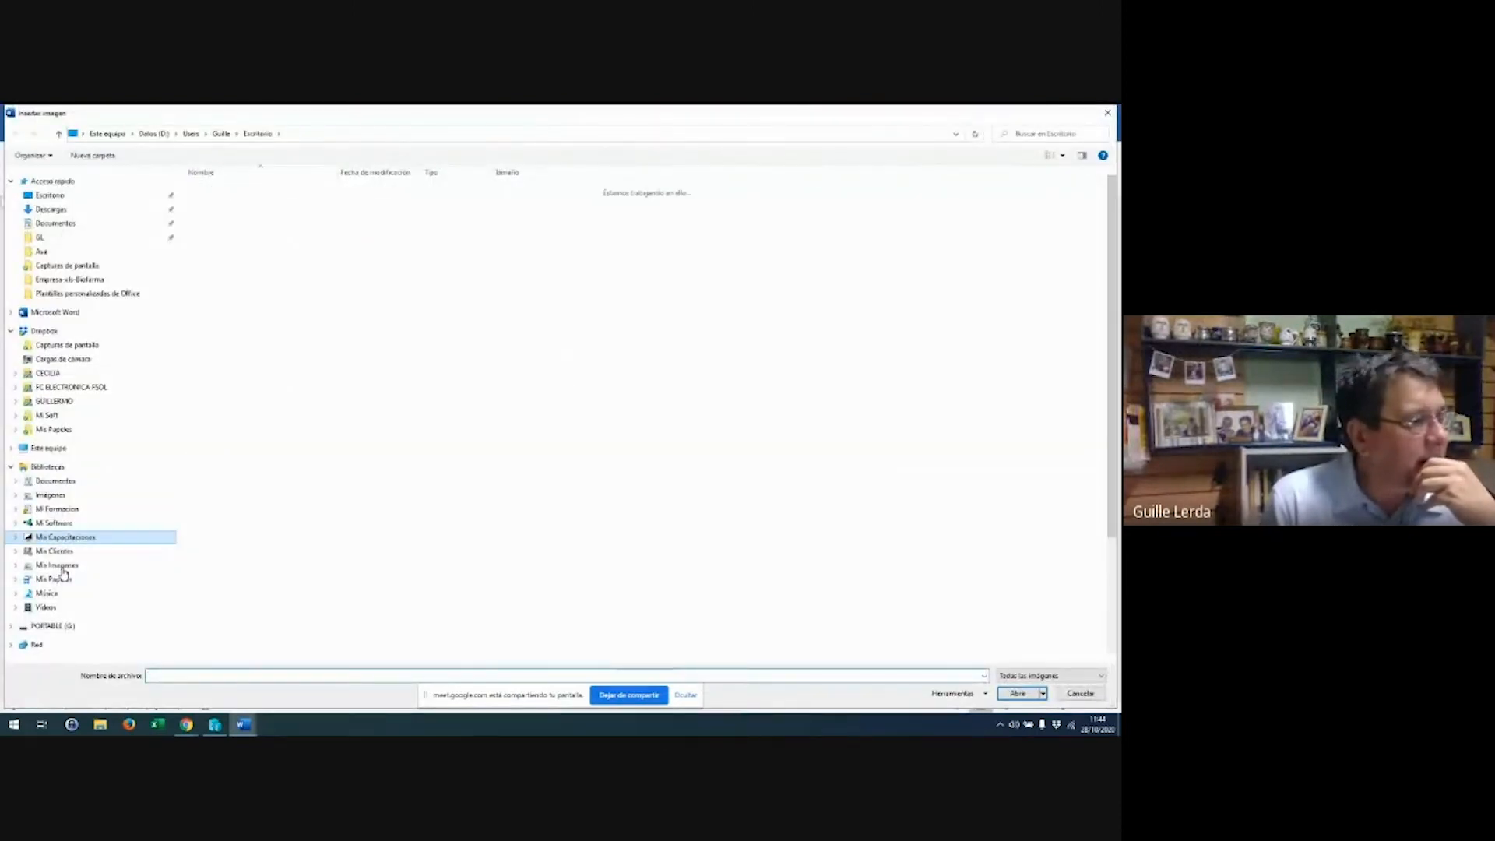
click(62, 567)
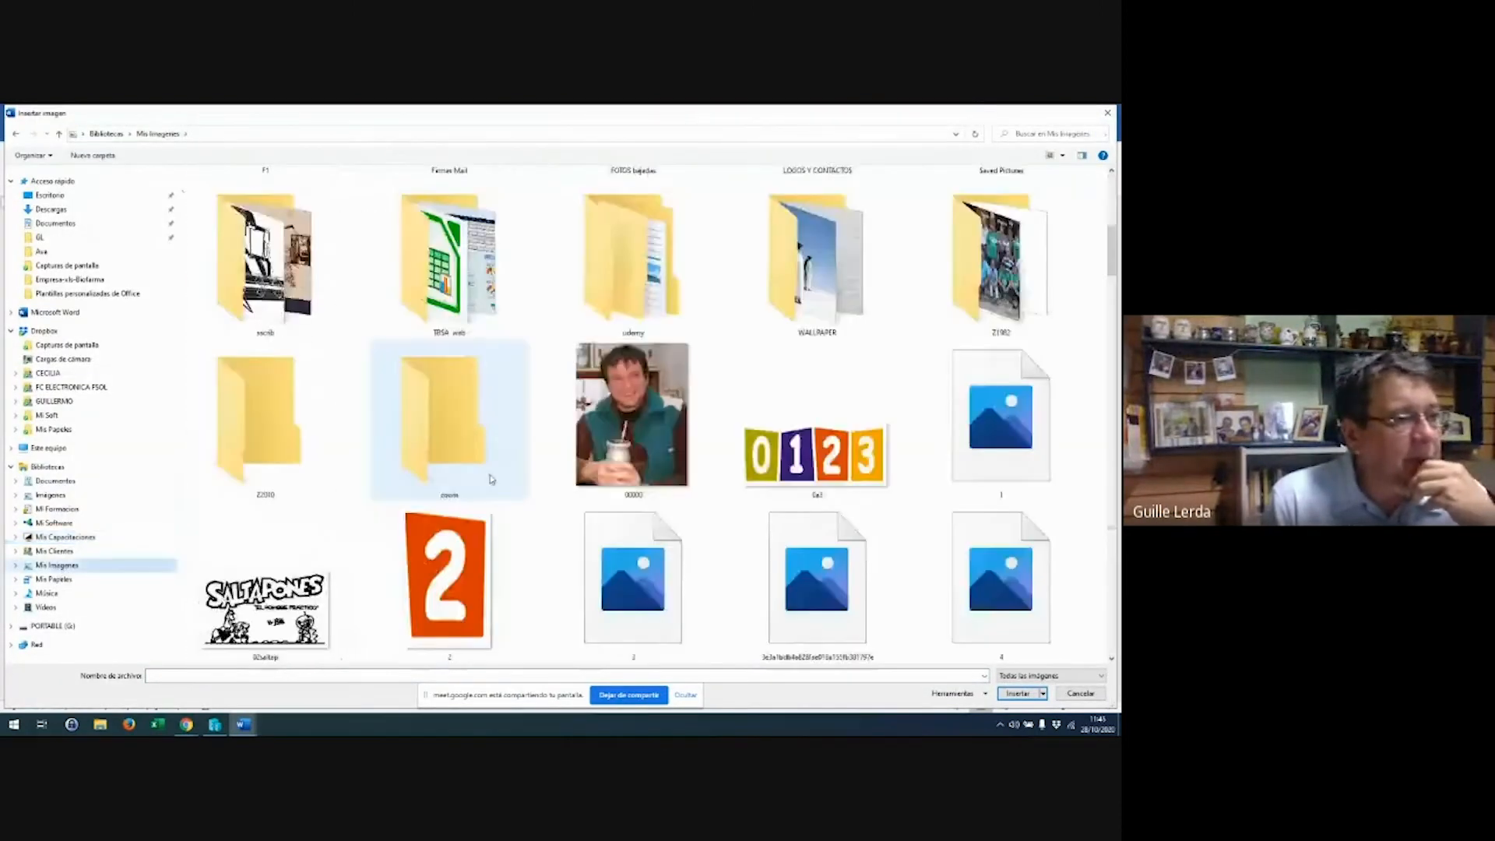
scroll(623, 389, down, 5)
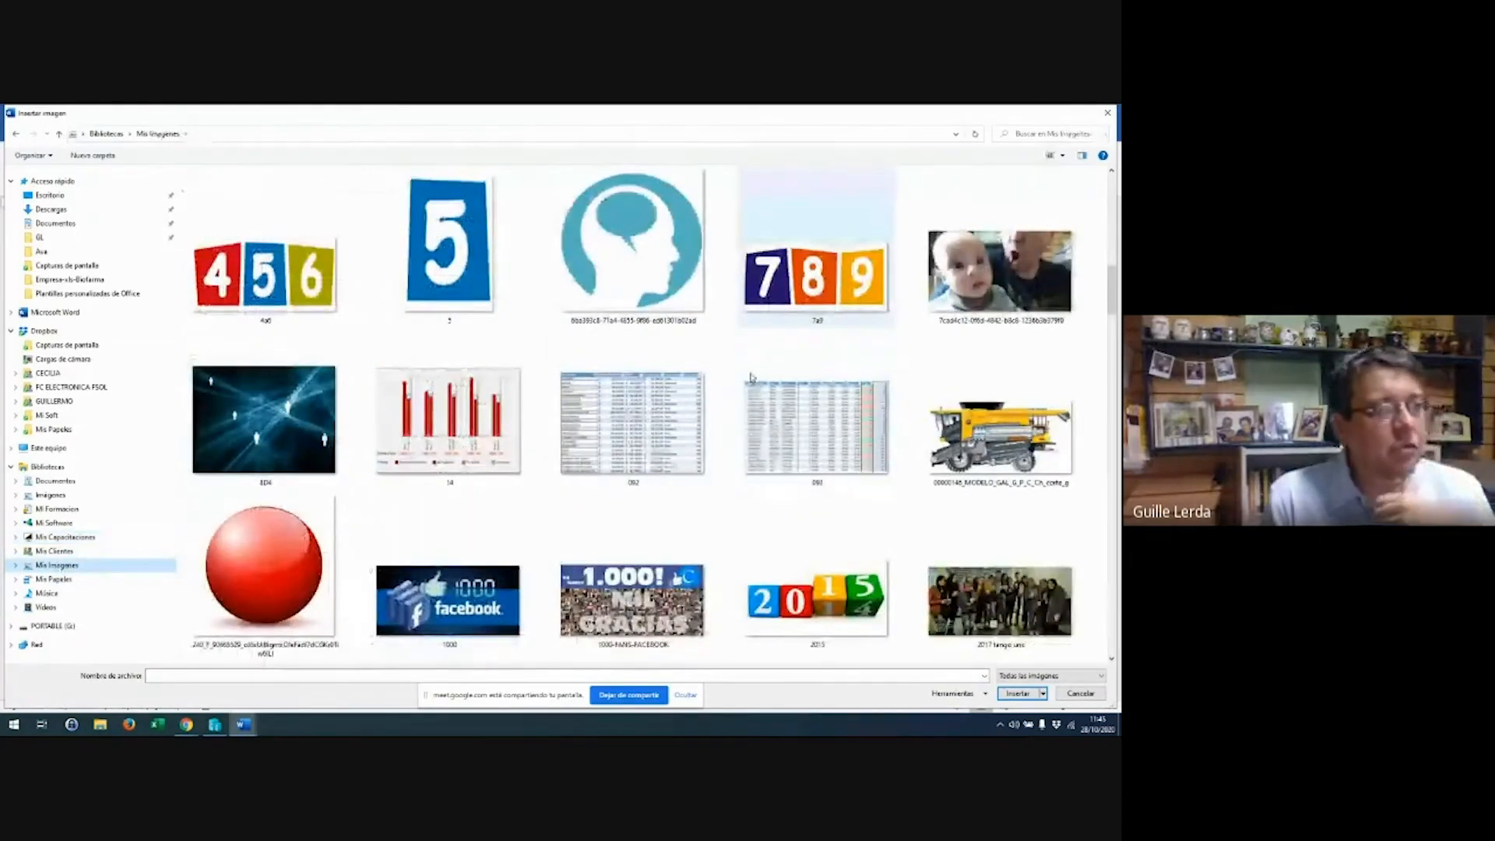
double_click(277, 295)
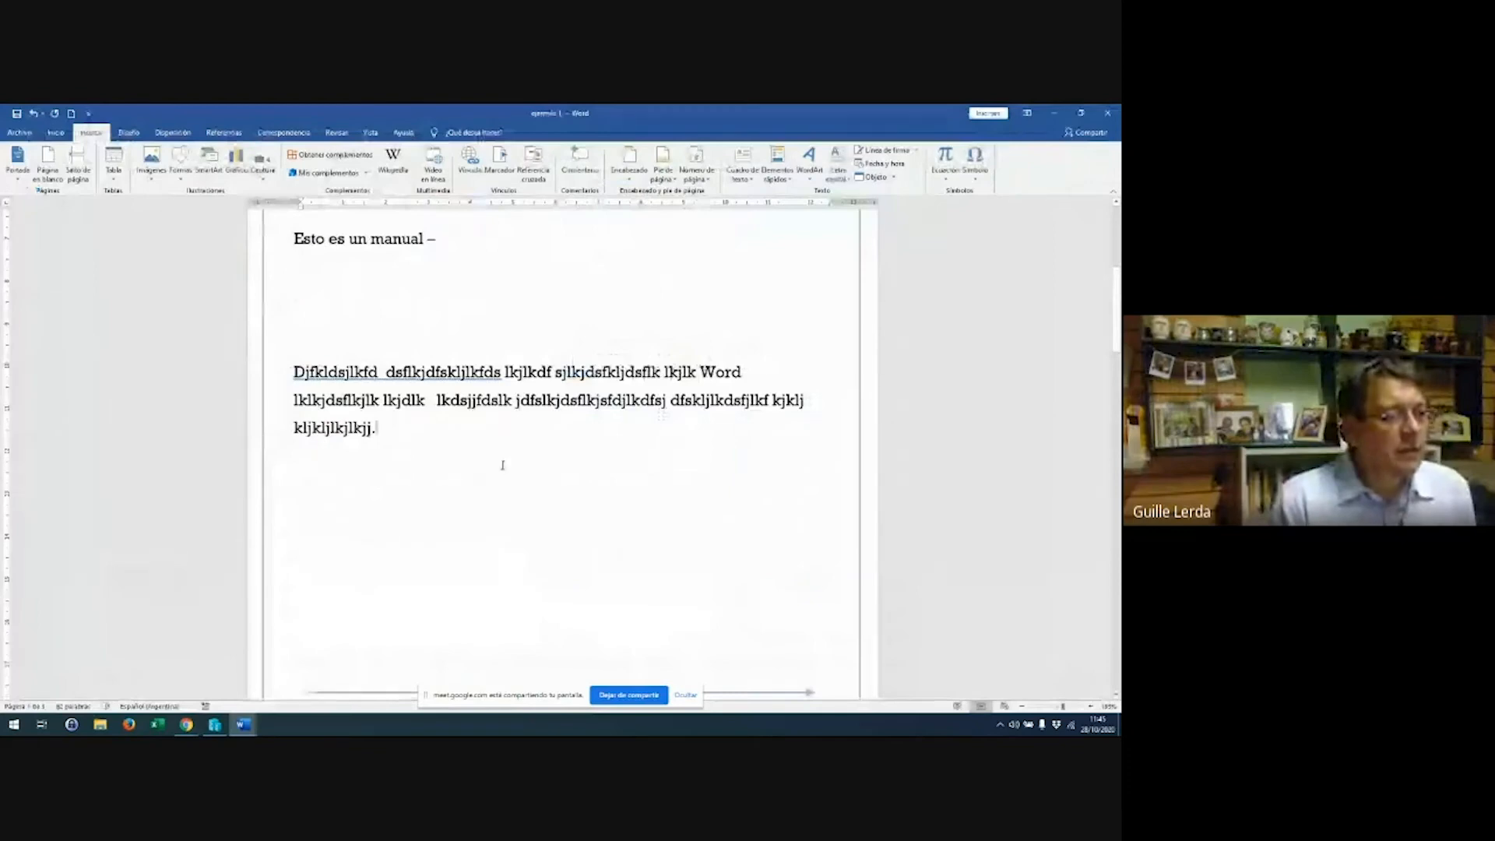
scroll(491, 467, down, 10)
scroll(504, 461, up, 3)
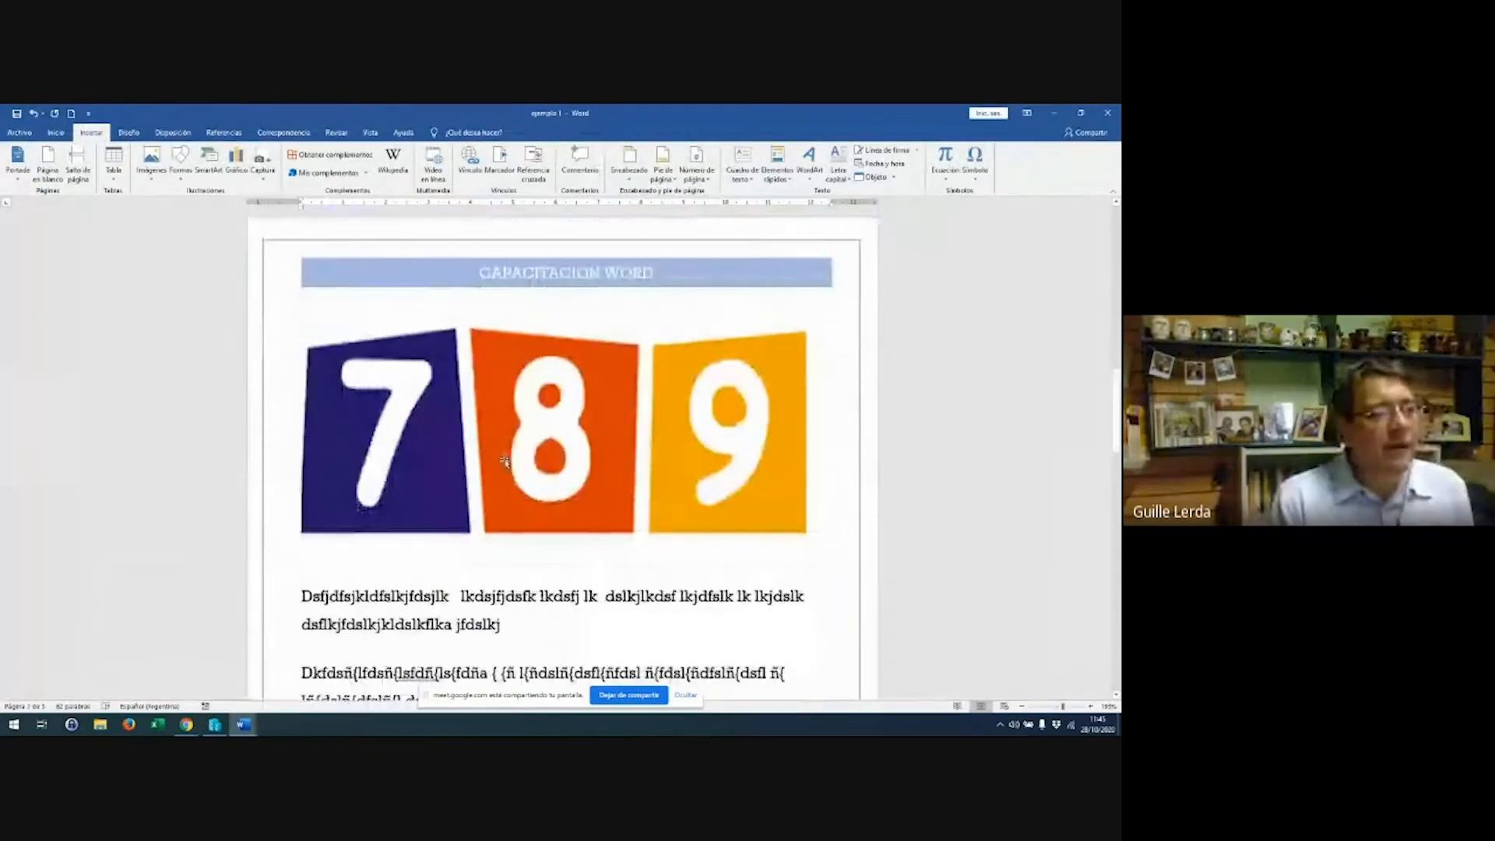
Shrink the 789 image slightly and drag it into the paragraph text
click(510, 457)
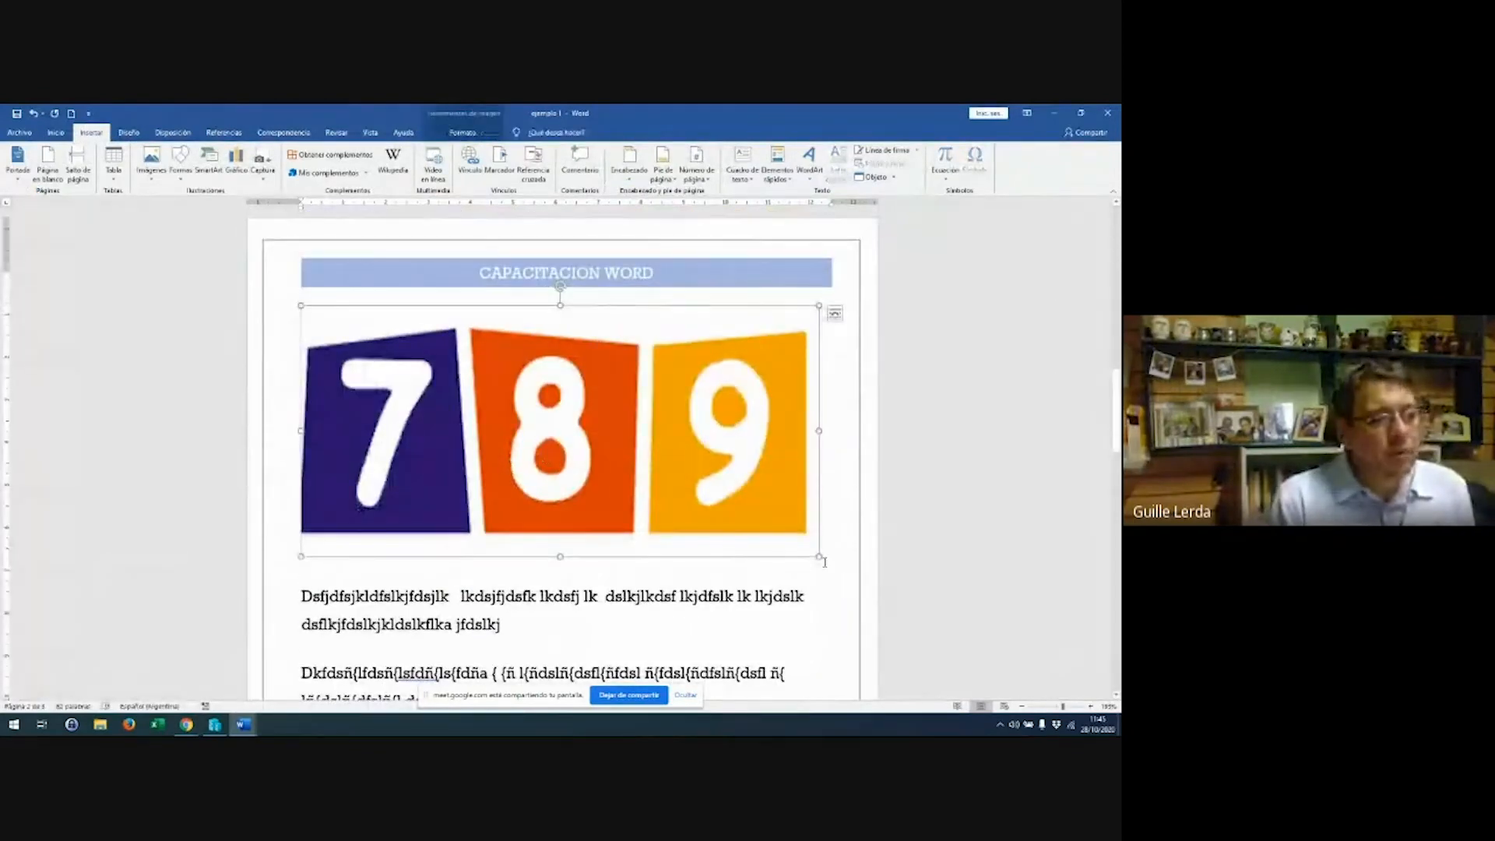
drag(819, 557, 558, 457)
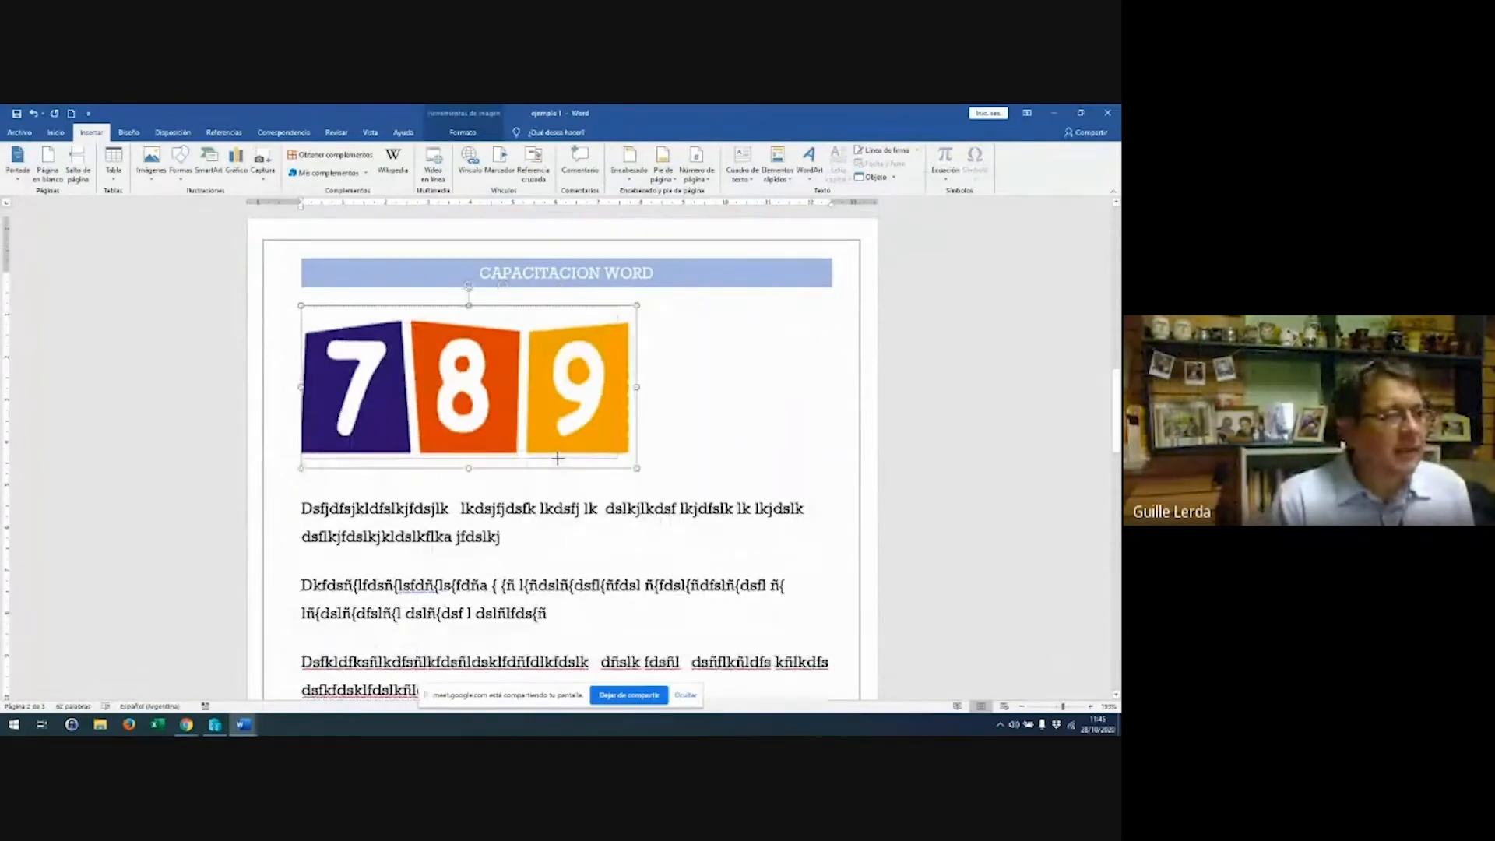
scroll(489, 417, up, 4)
mouse_move(461, 572)
mouse_down()
mouse_move(440, 455)
mouse_move(451, 571)
mouse_up()
drag(535, 493, 489, 594)
drag(532, 562, 617, 505)
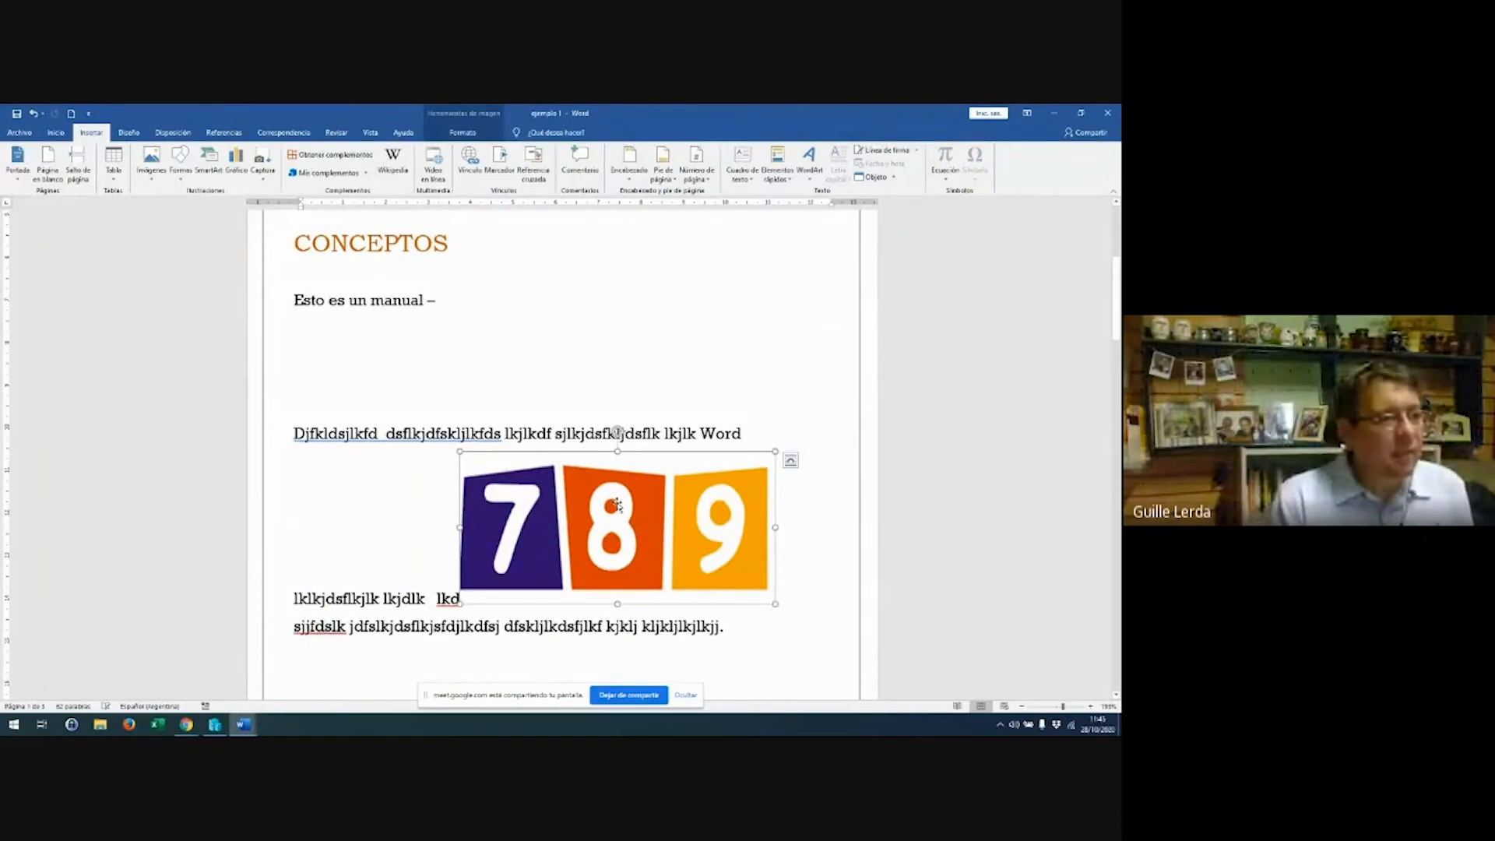
scroll(617, 505, down, 2)
scroll(620, 491, up, 1)
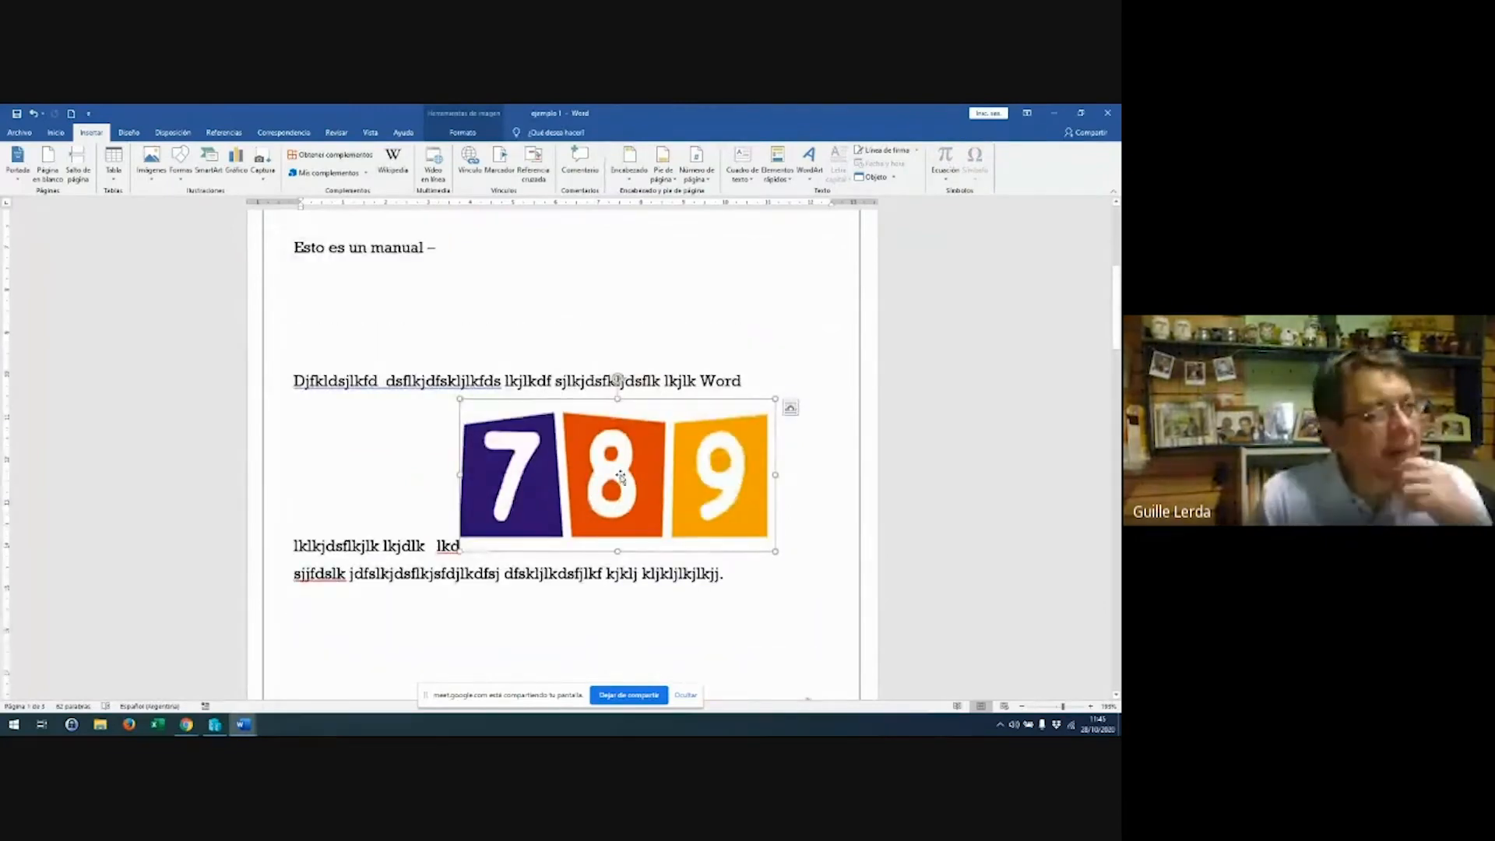
Browse the Position and Layout Options choices for the 789 image
click(464, 133)
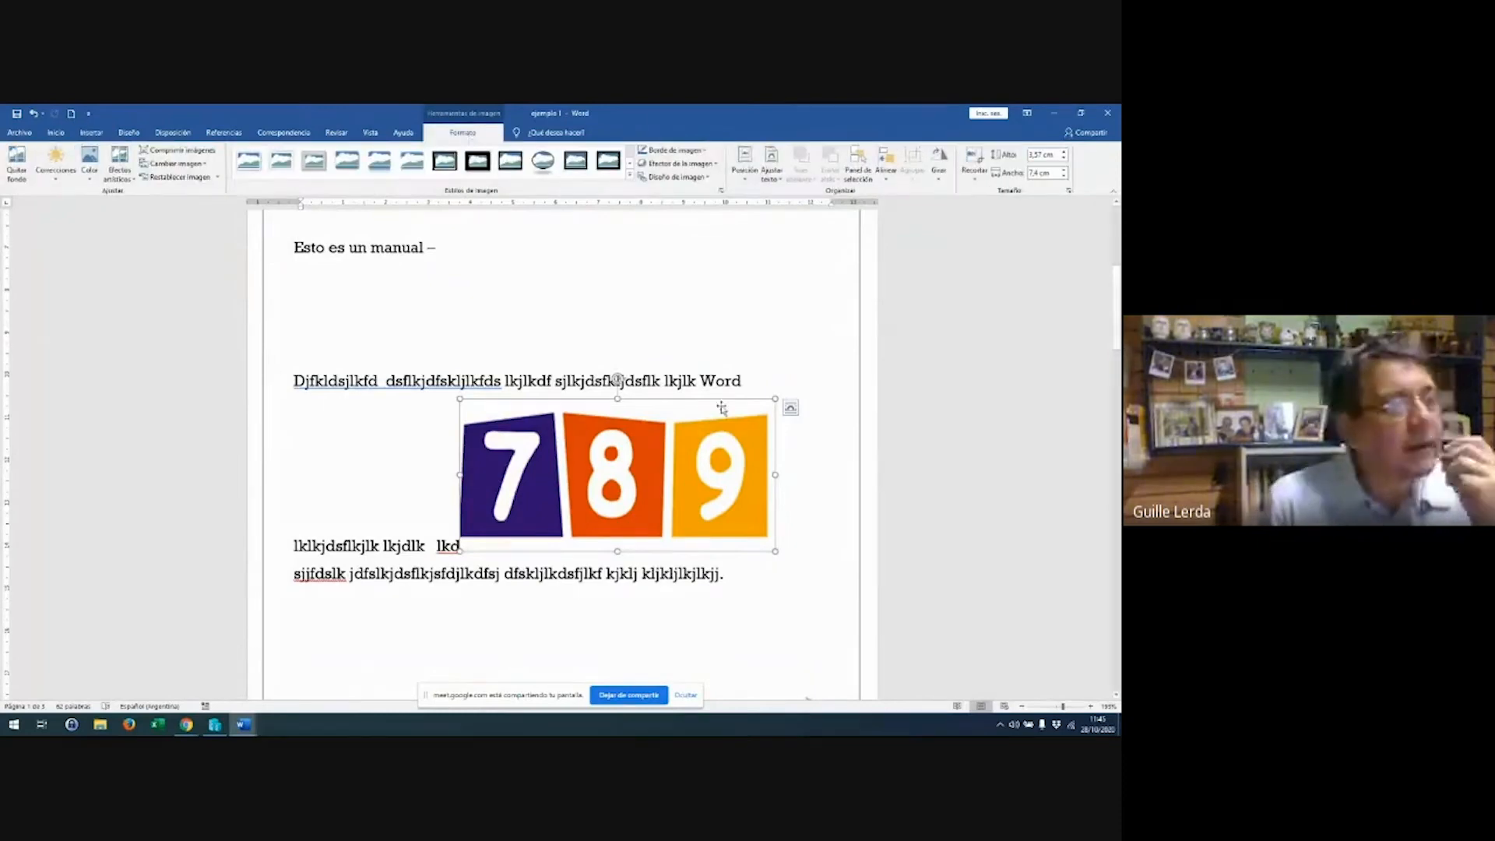
click(743, 182)
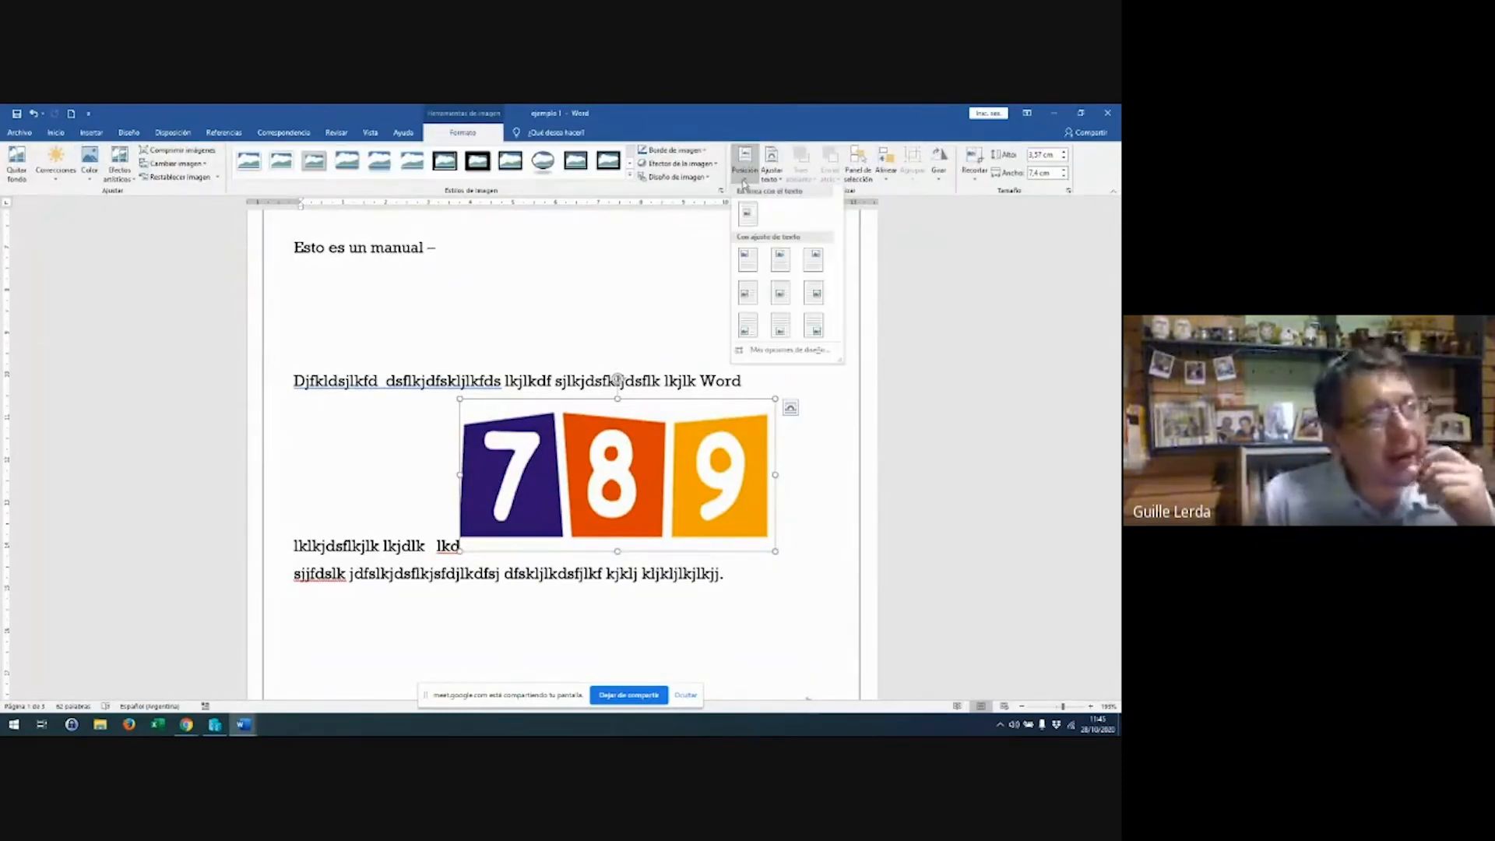
click(788, 412)
click(789, 413)
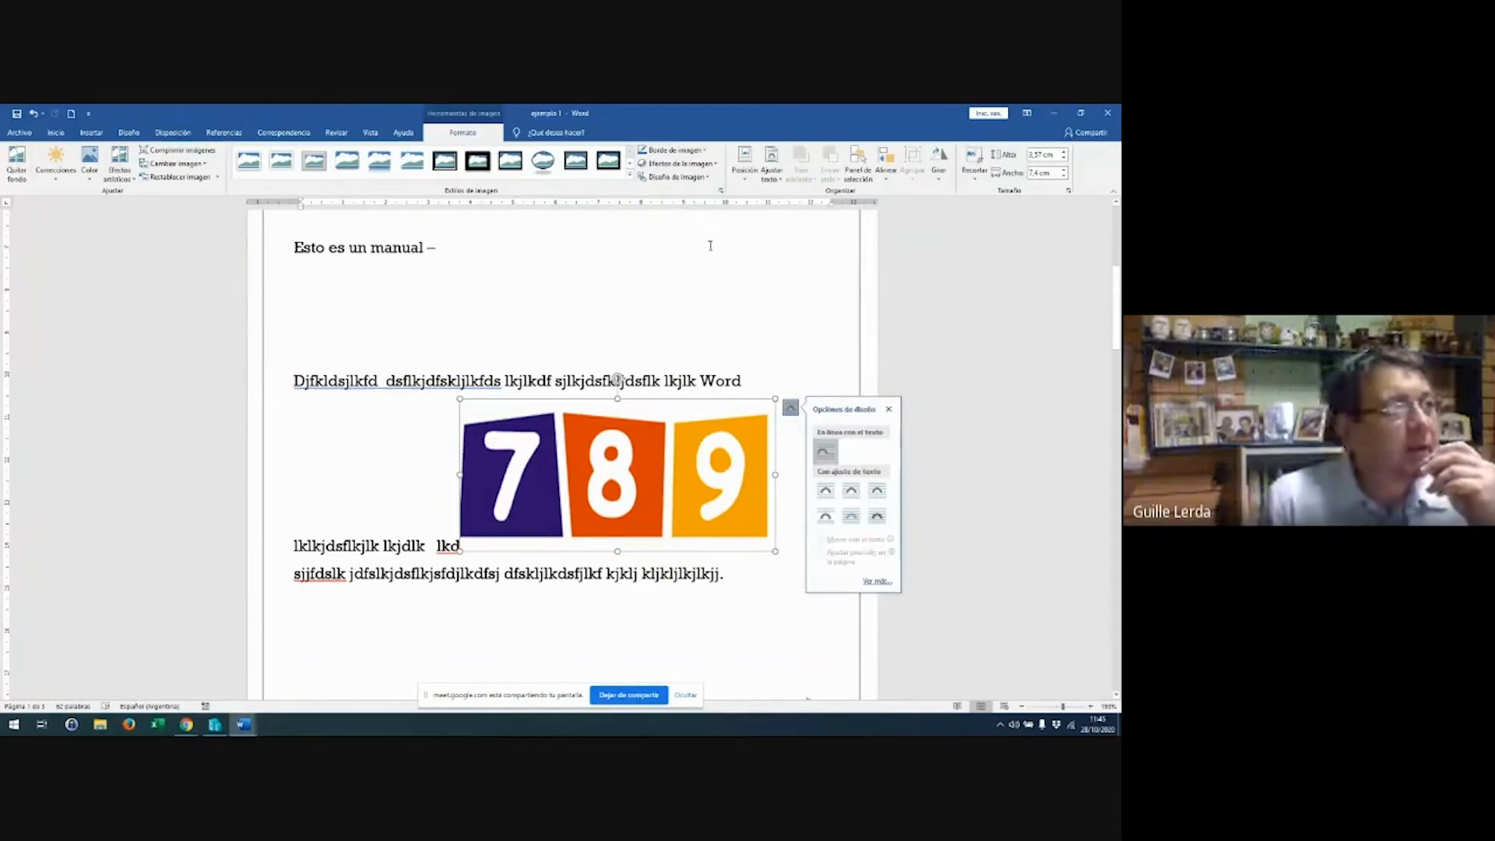
click(553, 343)
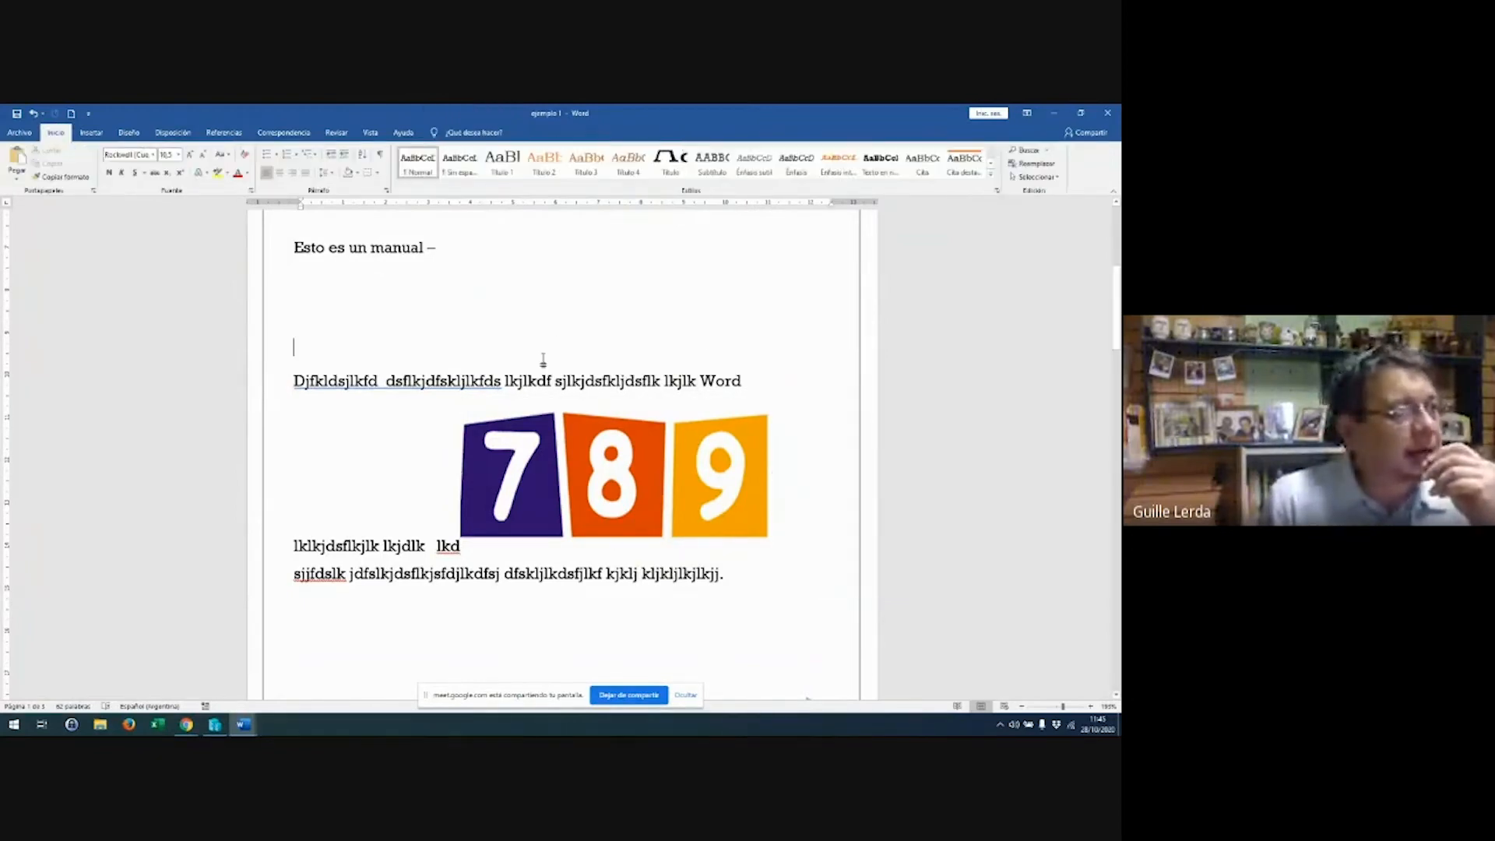
Give the 789 image a position and square text wrapping, then drag it below the first paragraph
click(538, 452)
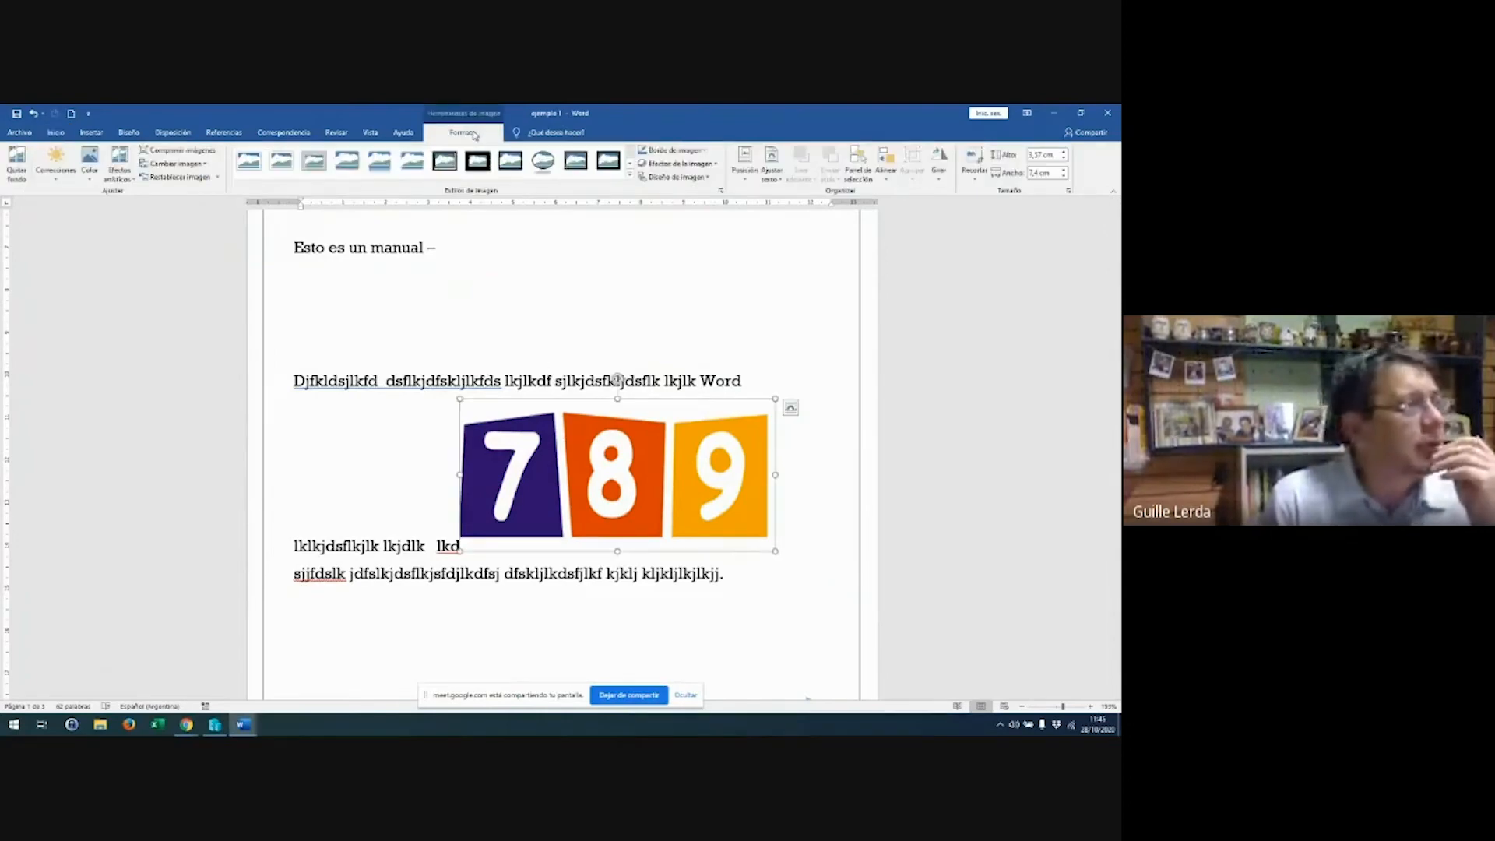
click(746, 177)
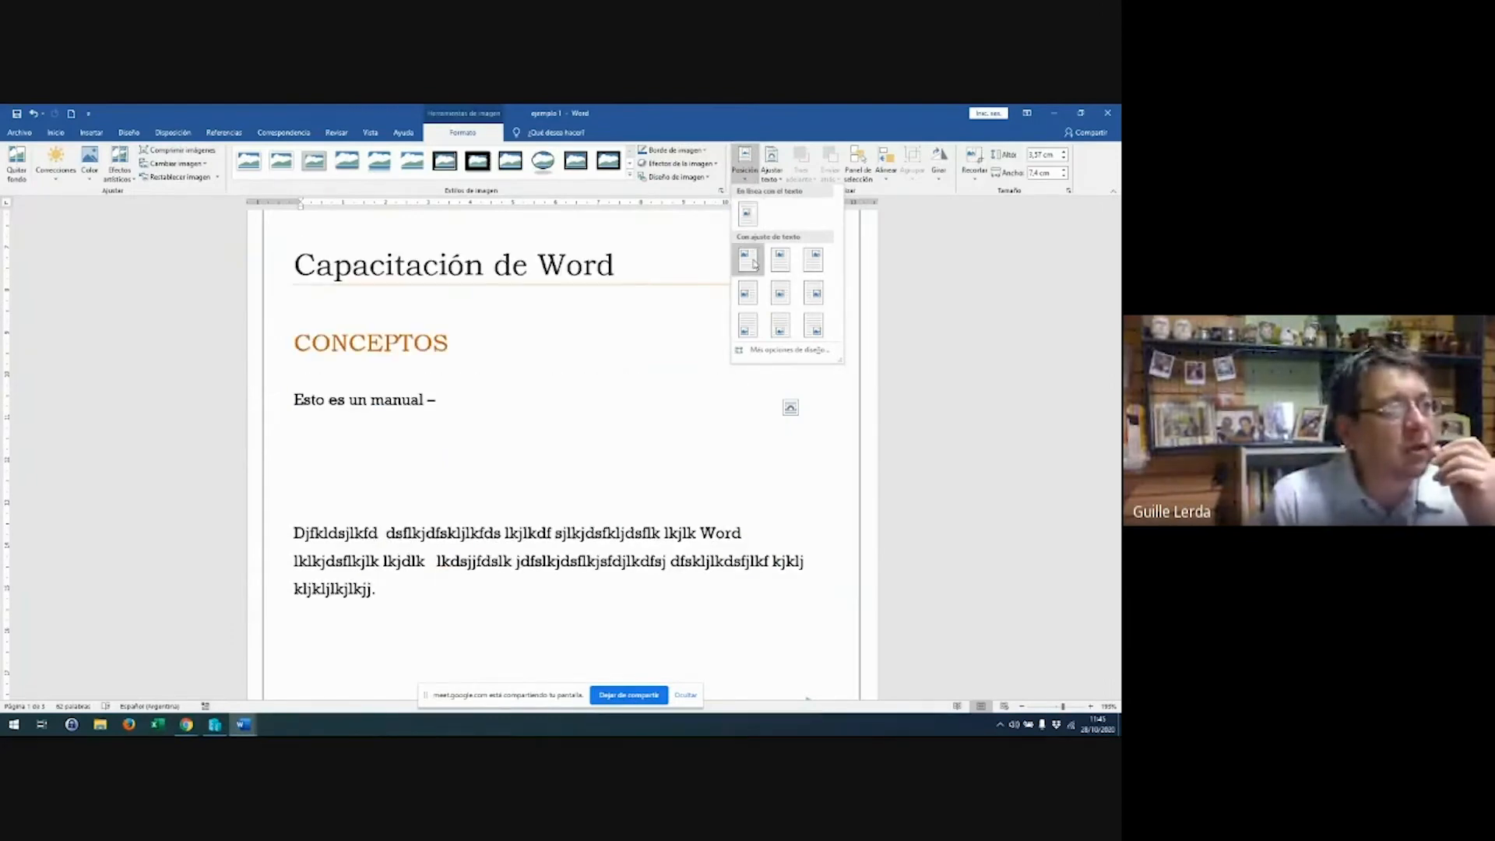
click(754, 263)
click(771, 173)
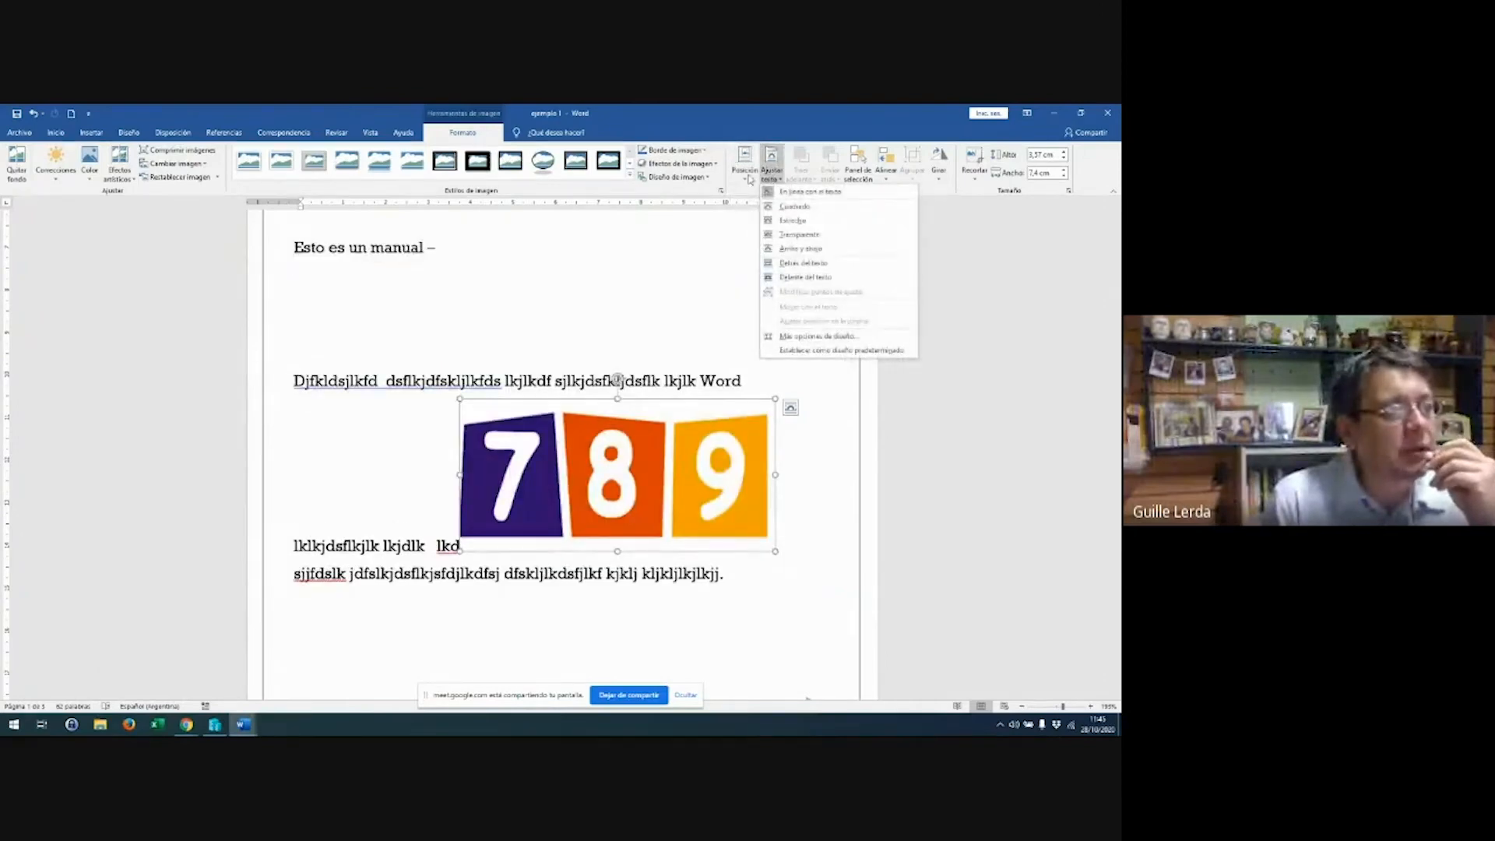
click(751, 179)
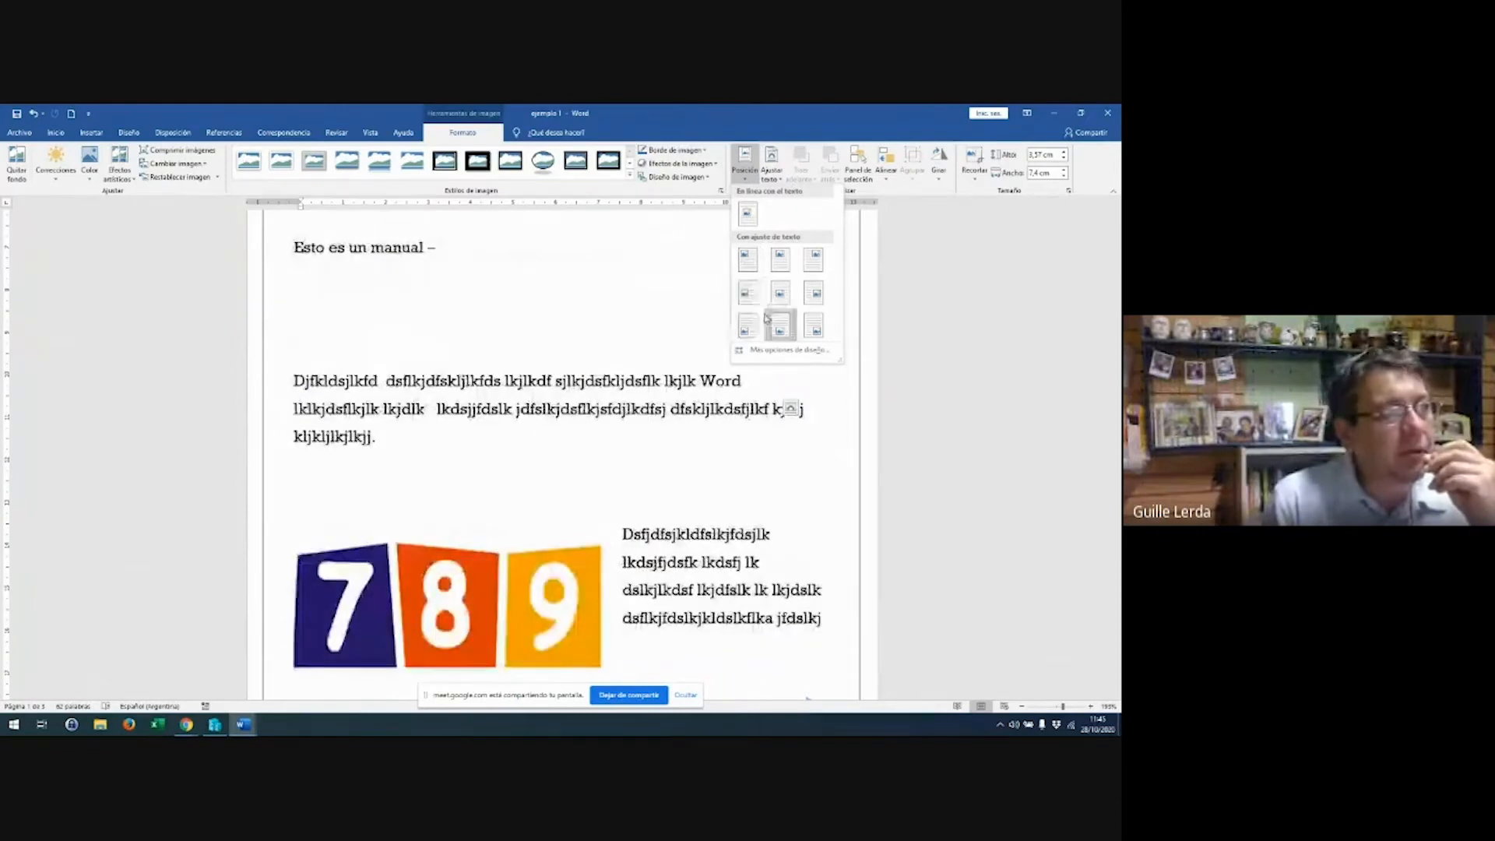
click(771, 179)
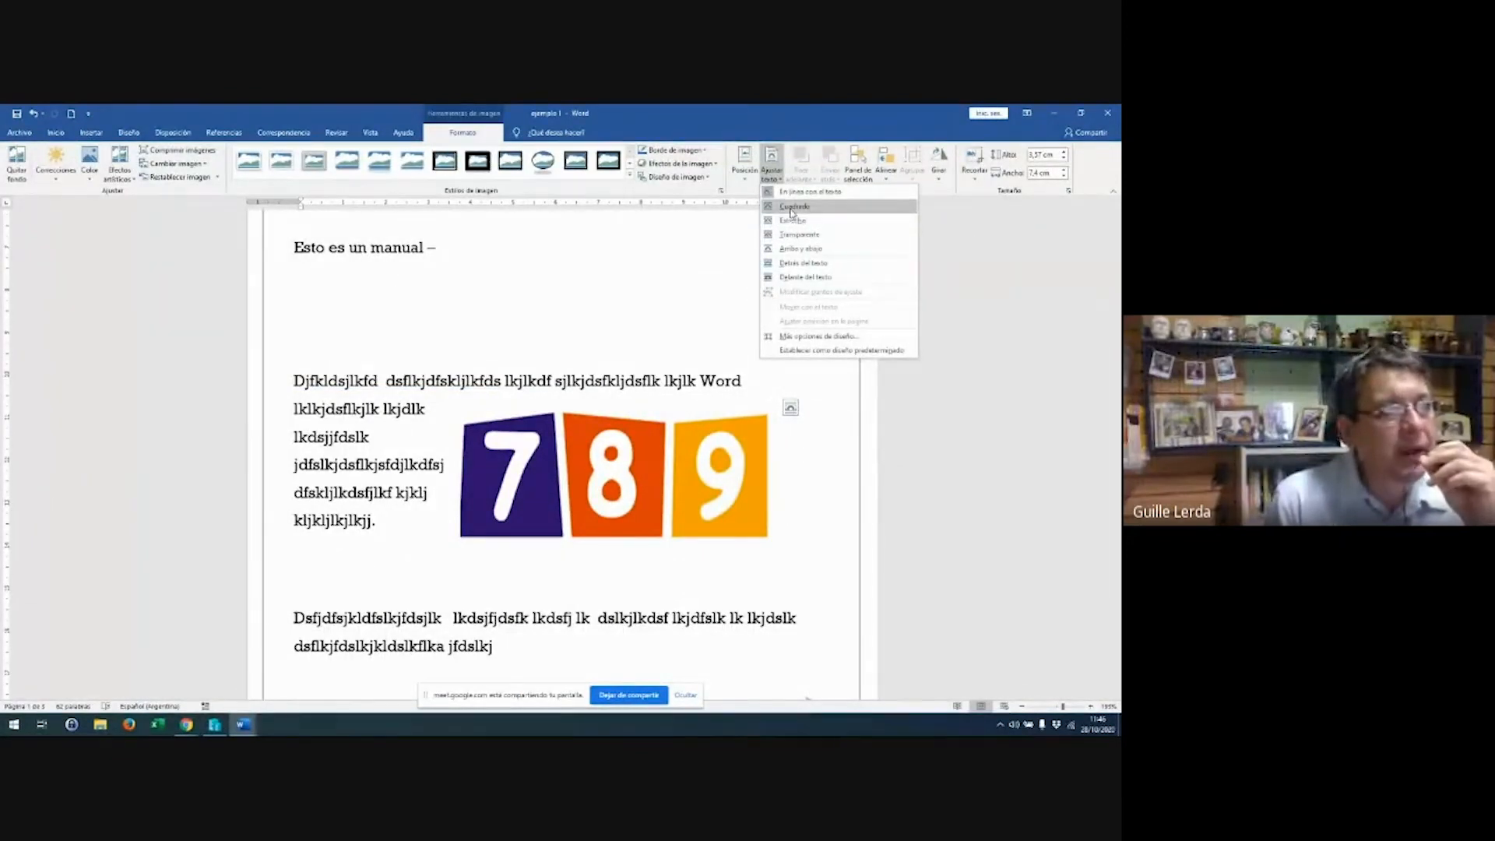
click(792, 209)
mouse_move(648, 439)
mouse_down()
mouse_move(633, 537)
mouse_move(581, 515)
mouse_move(630, 408)
mouse_move(657, 465)
mouse_move(664, 420)
mouse_up()
Delete the empty line above the first paragraph
ctrl+scroll(506, 295, down, 5)
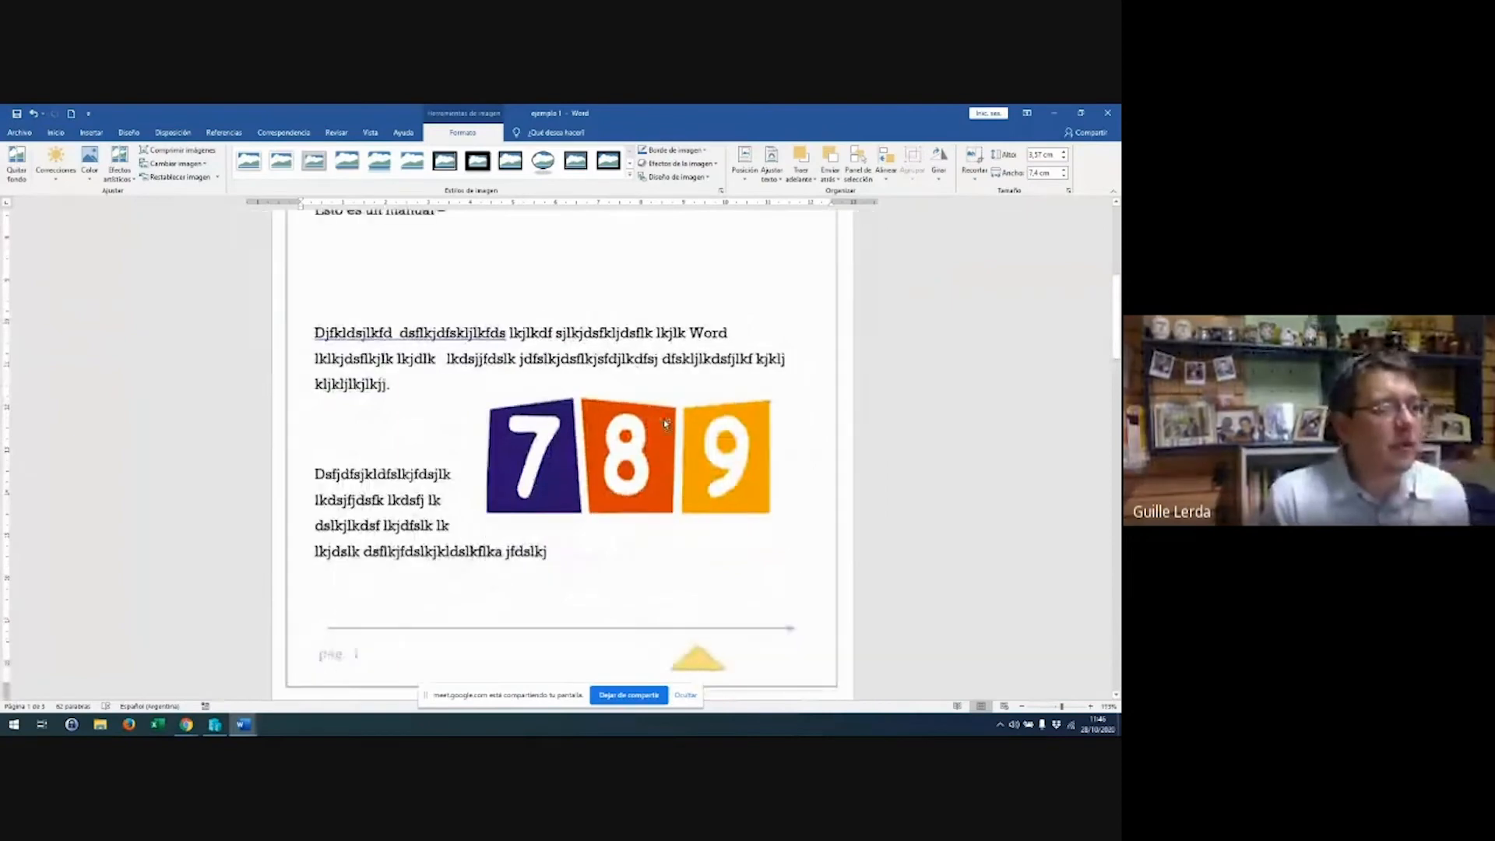
click(506, 294)
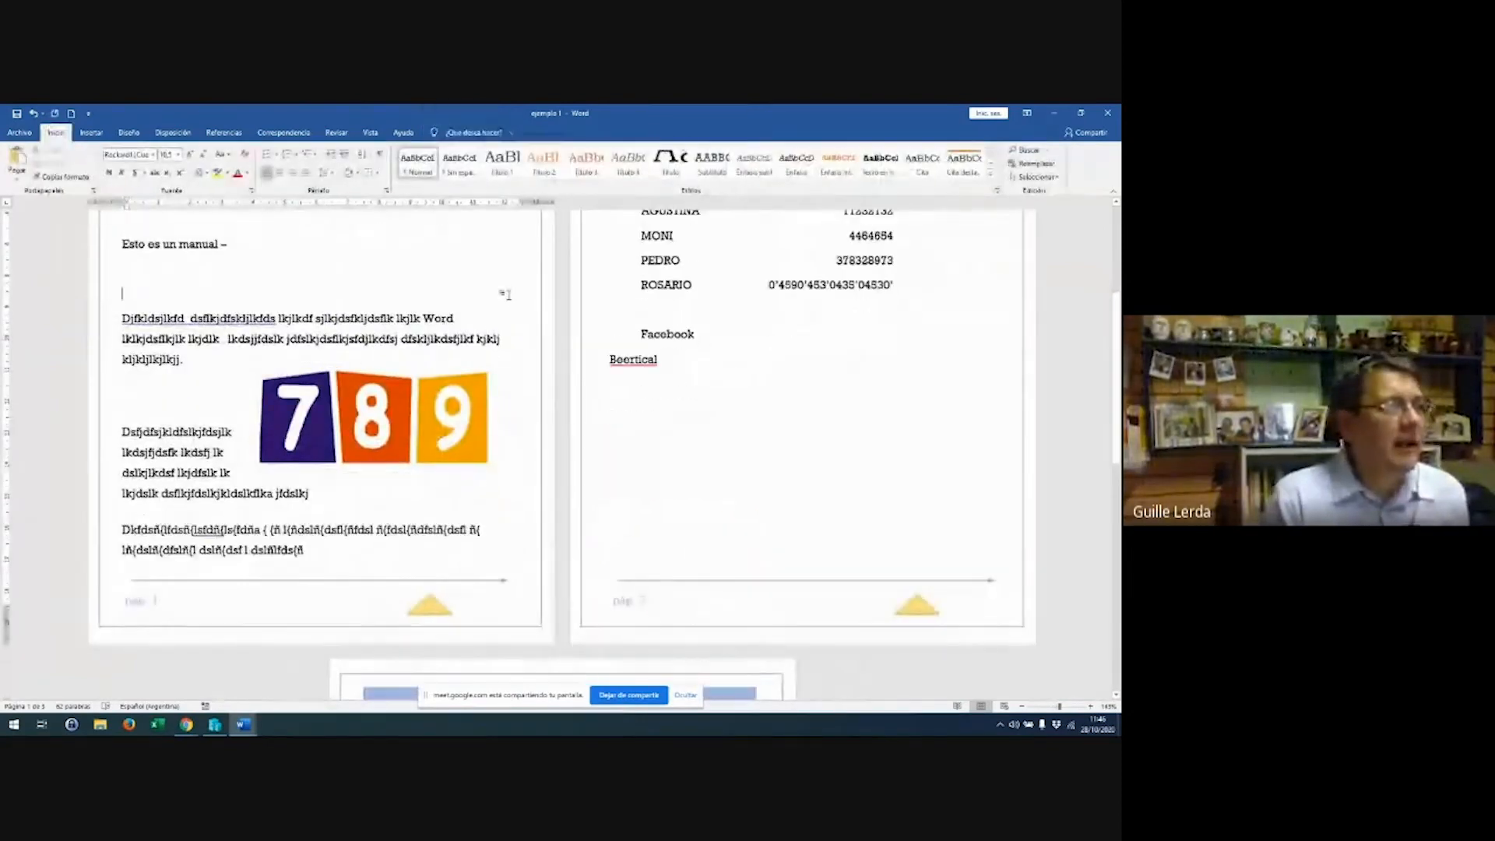
key(BackSpace)
key(BackSpace)
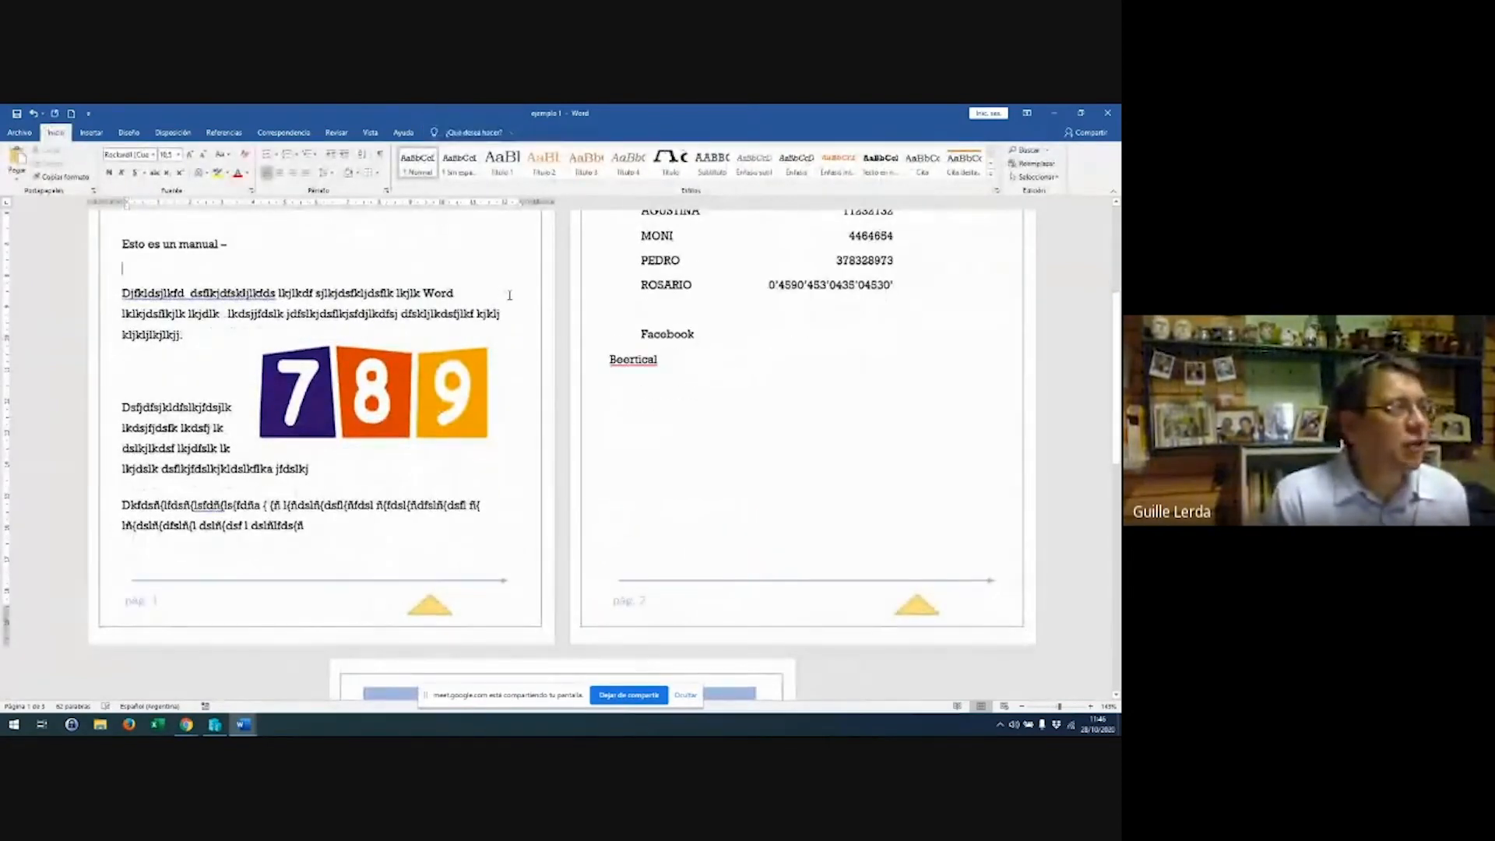
Set the 789 image to top-and-bottom wrapping and move it above the first paragraph
click(449, 371)
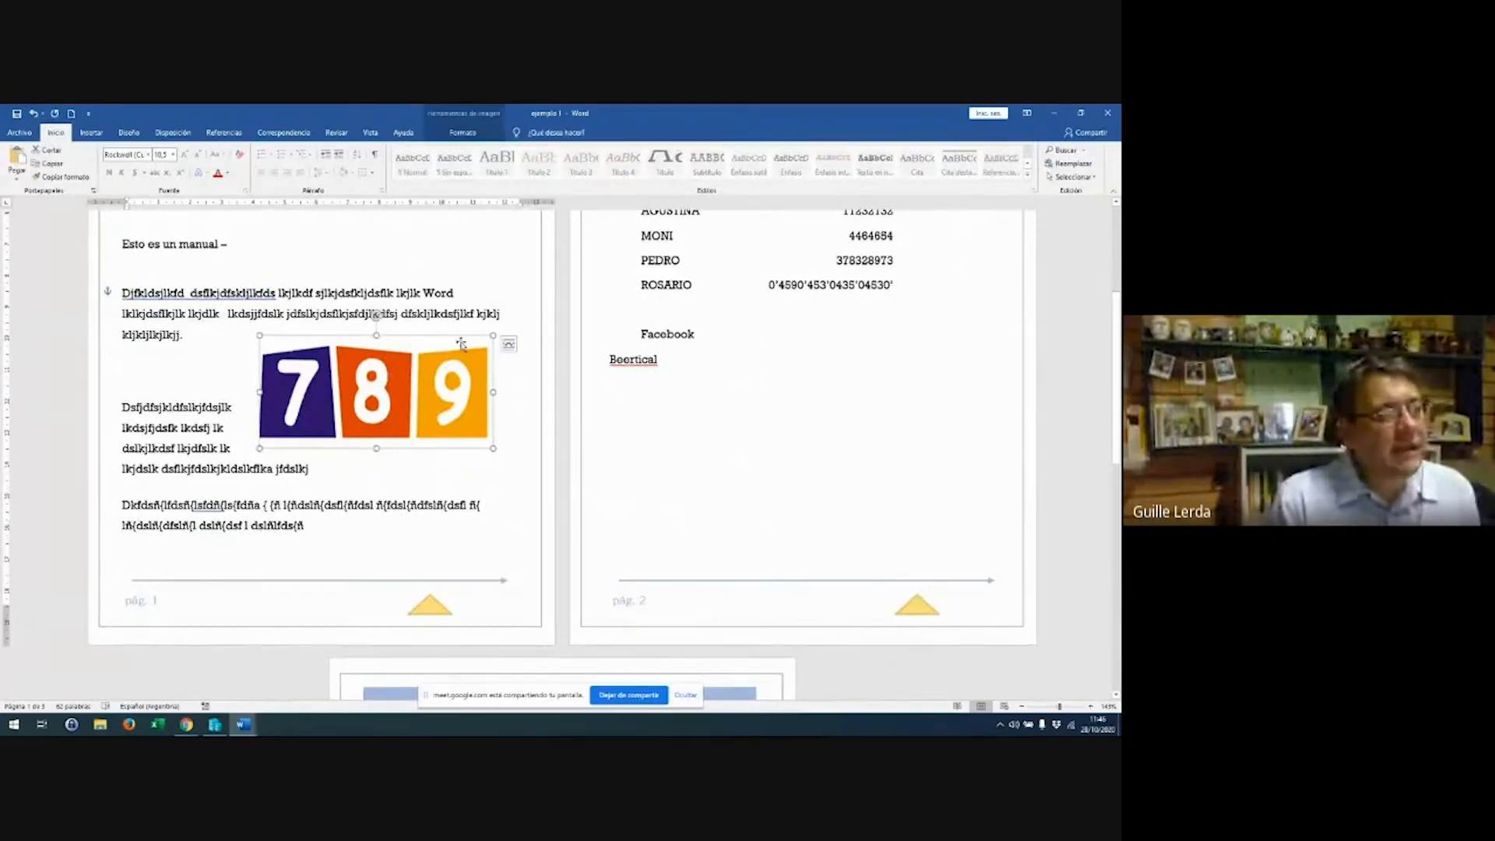
click(508, 343)
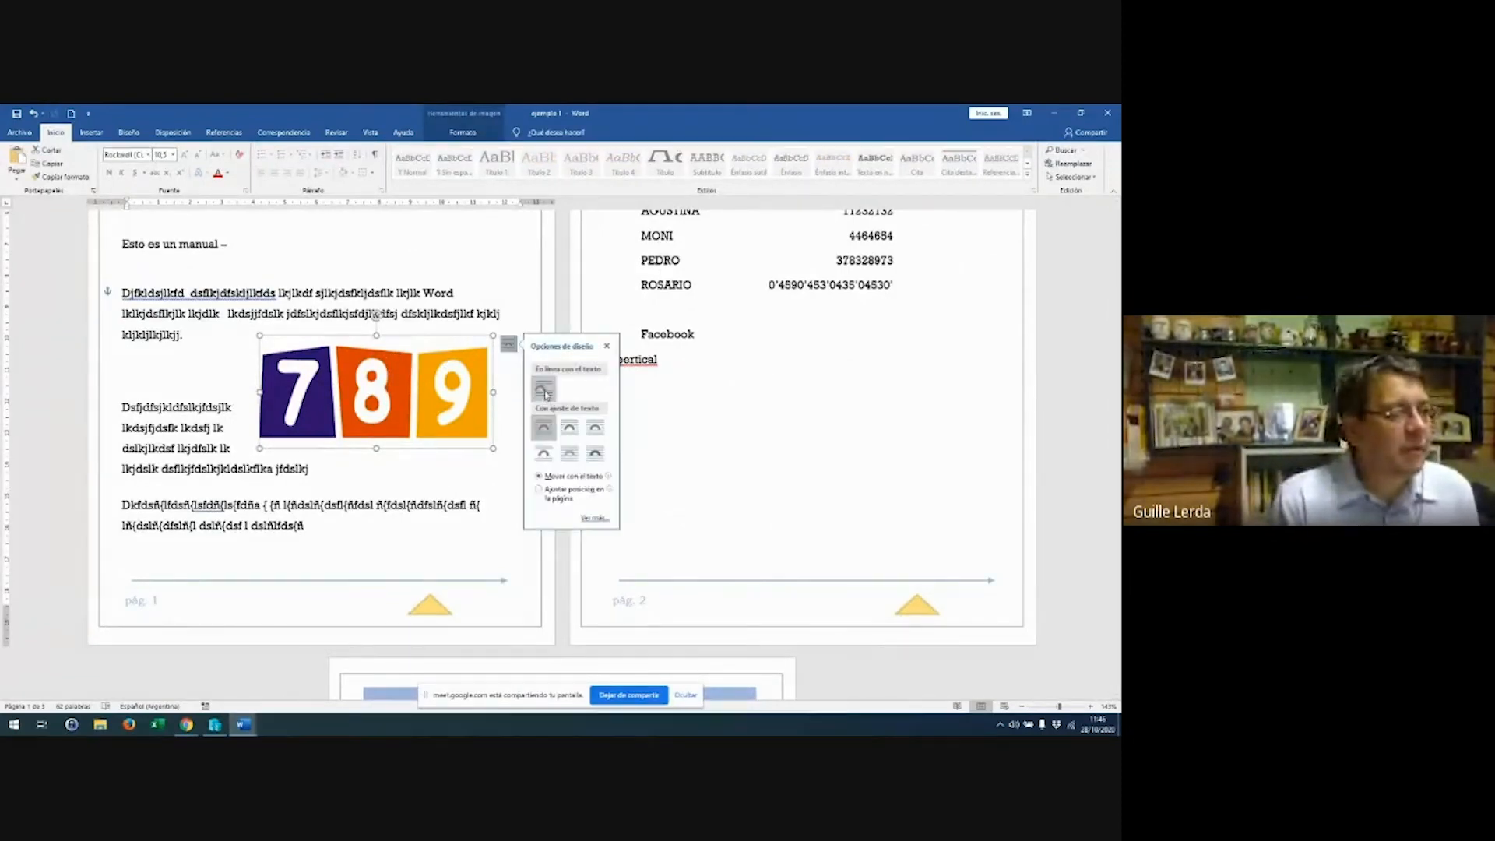
click(544, 455)
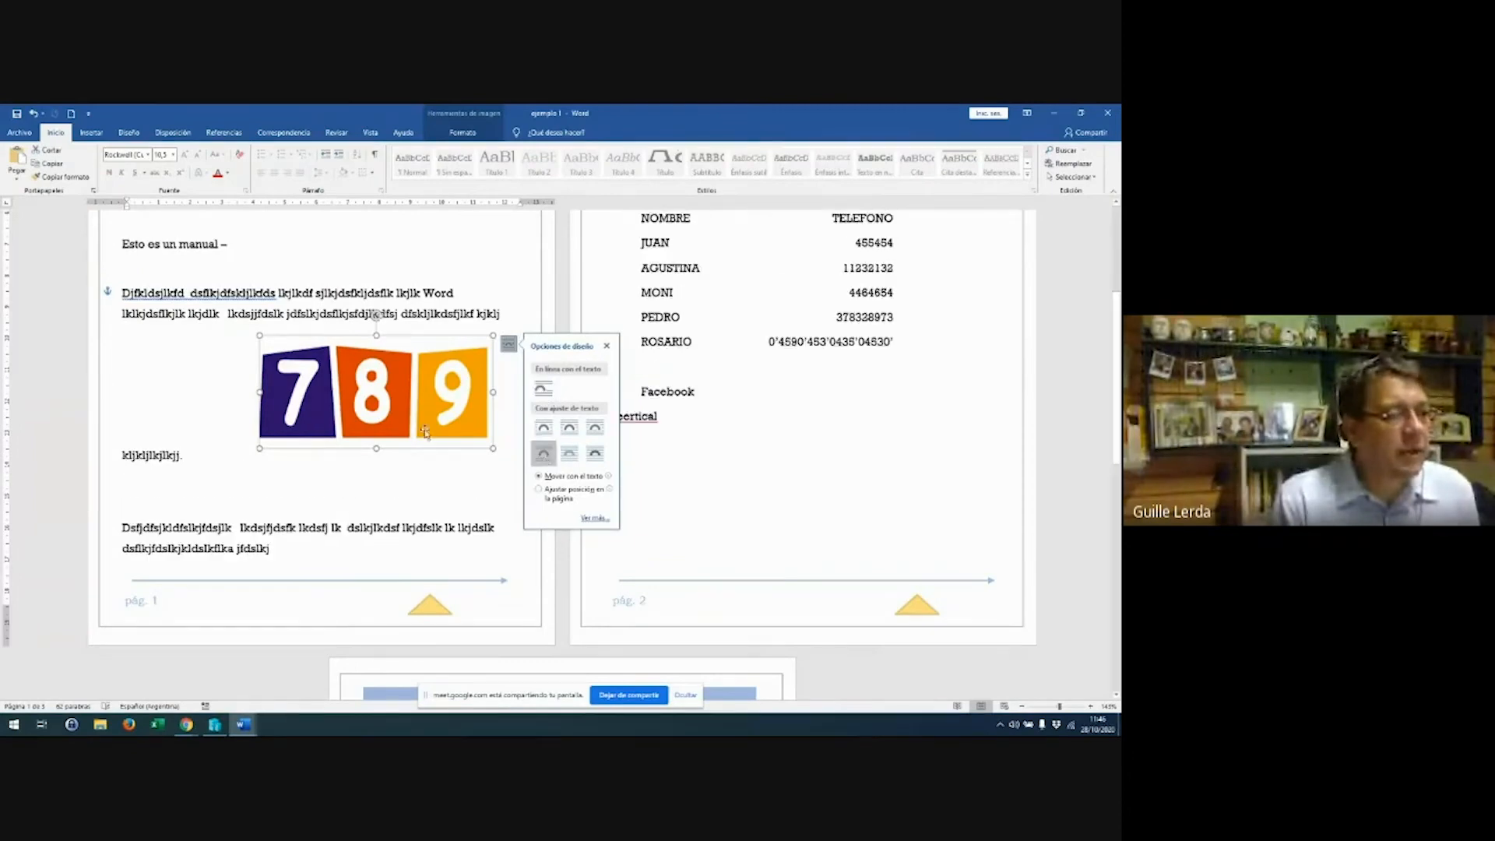
drag(423, 413, 381, 408)
Switch the image to tight wrapping and place it right of the first paragraph's text
click(467, 323)
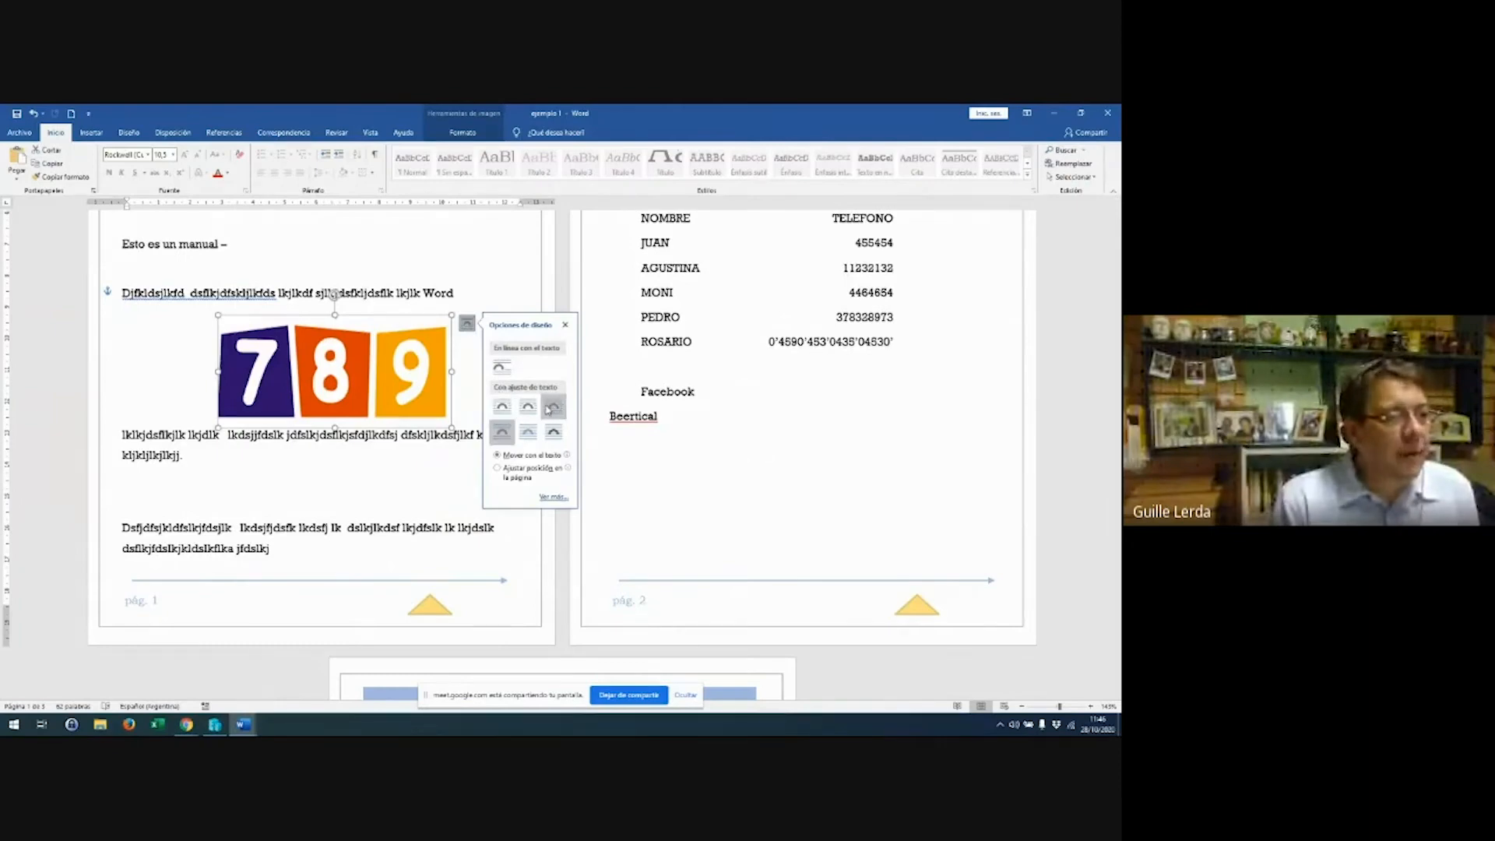
click(549, 407)
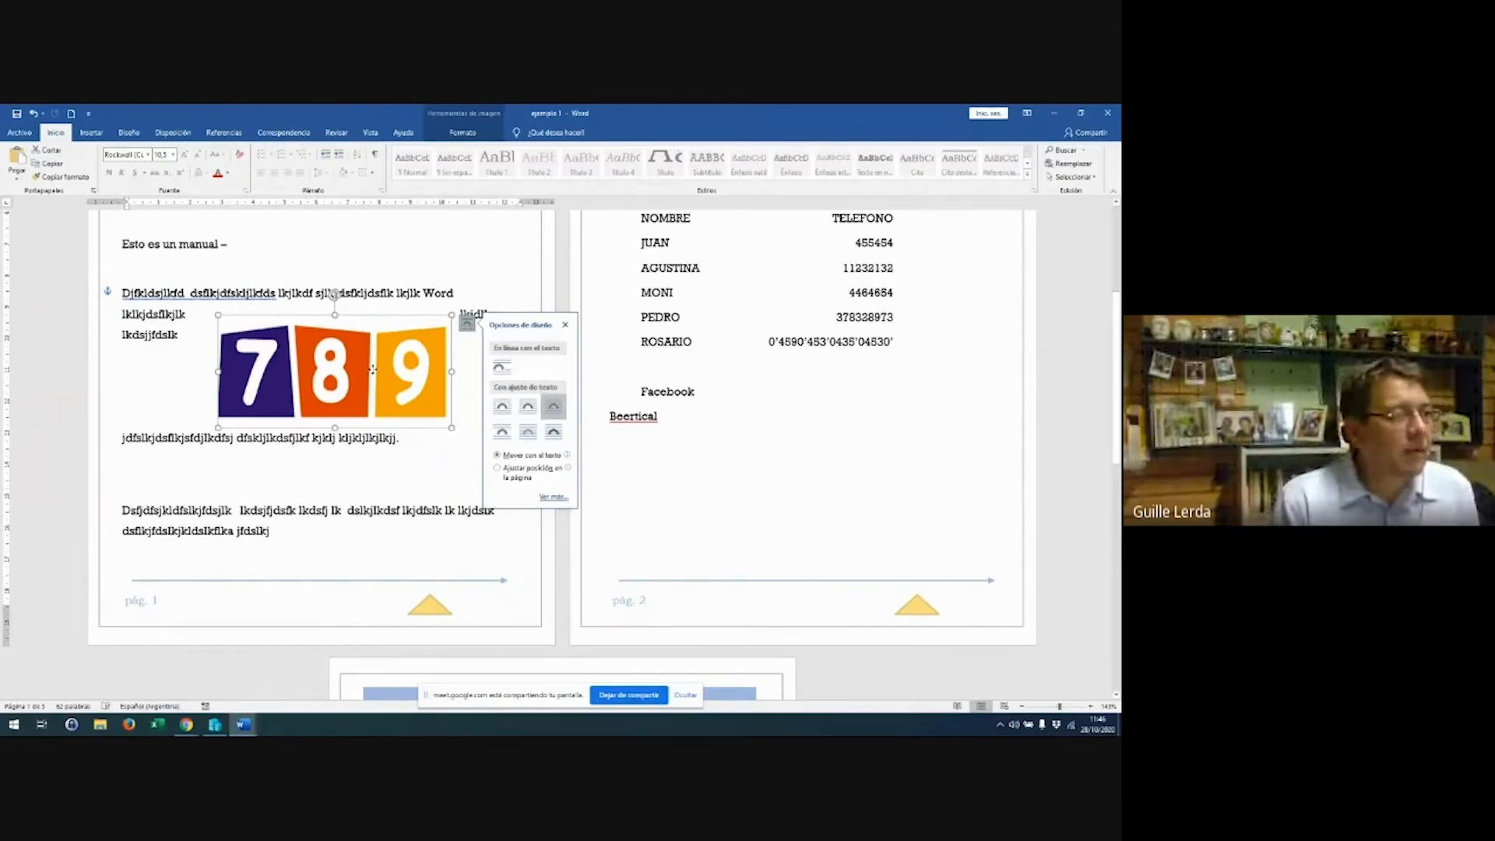
drag(372, 369, 417, 362)
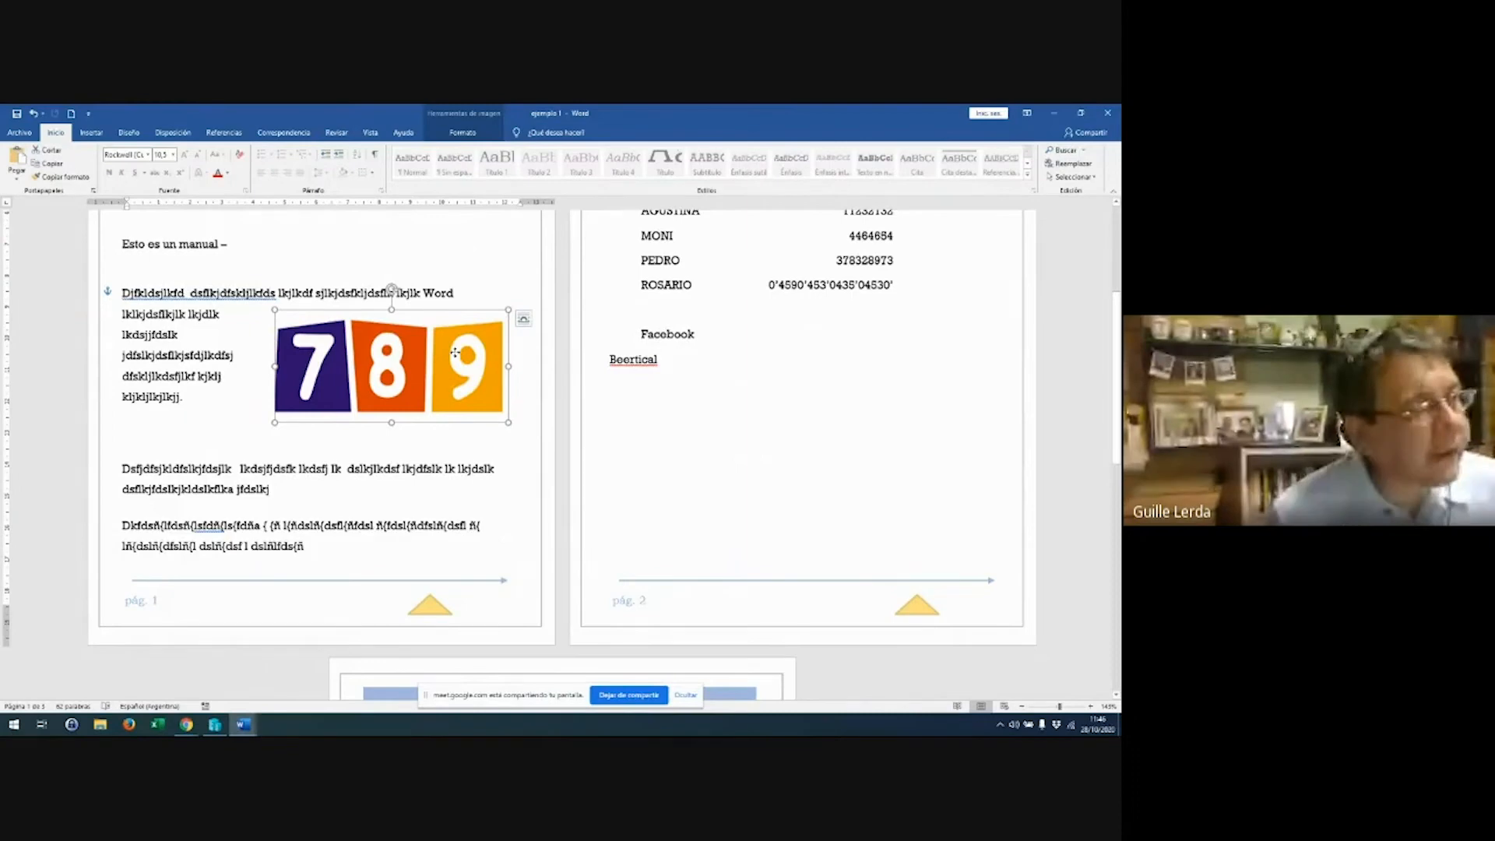
drag(452, 386, 442, 316)
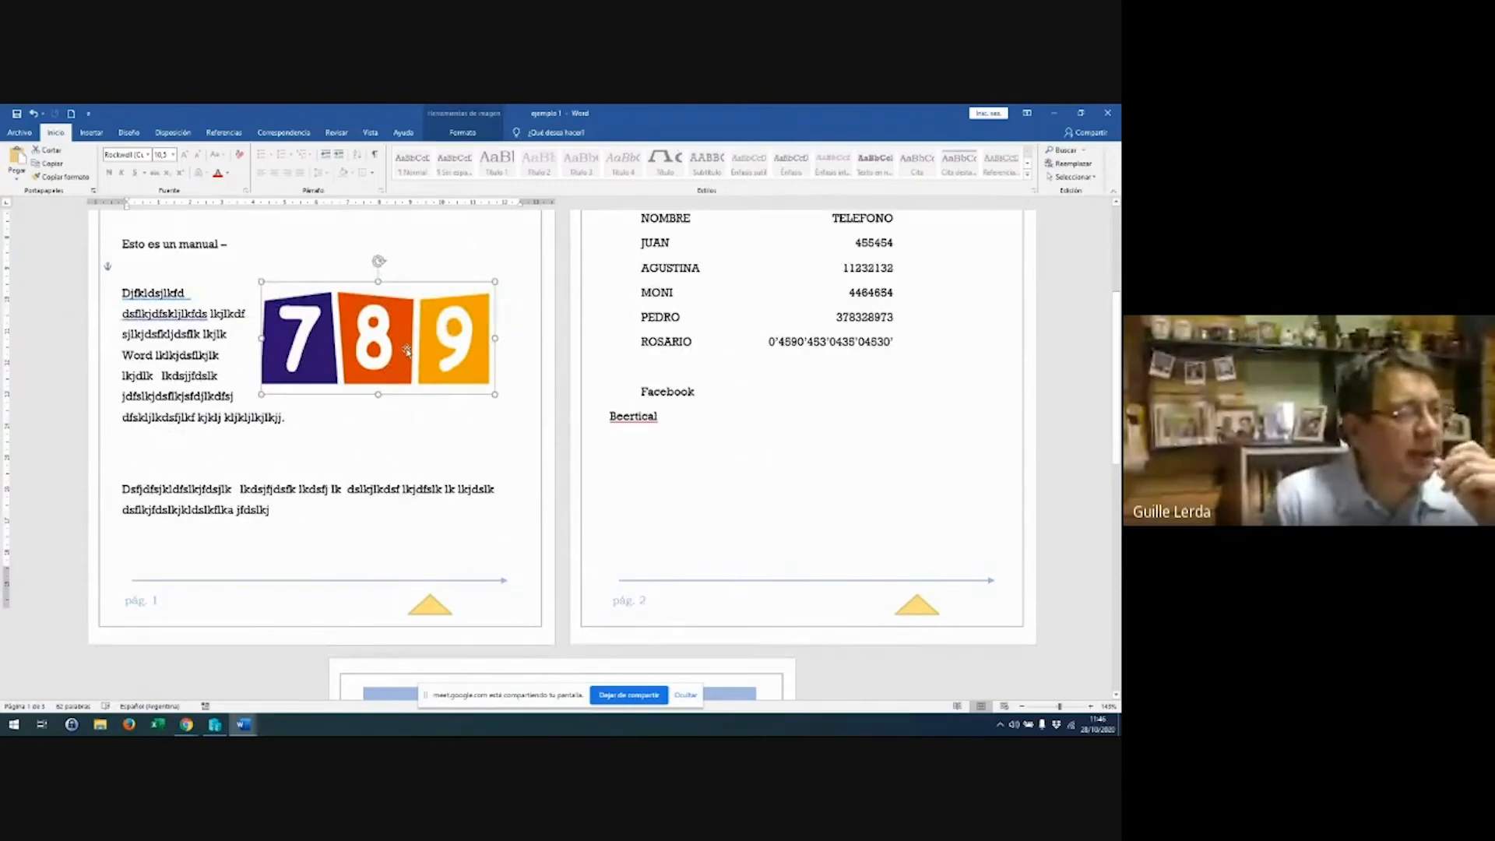
scroll(406, 350, down, 2)
scroll(408, 348, up, 1)
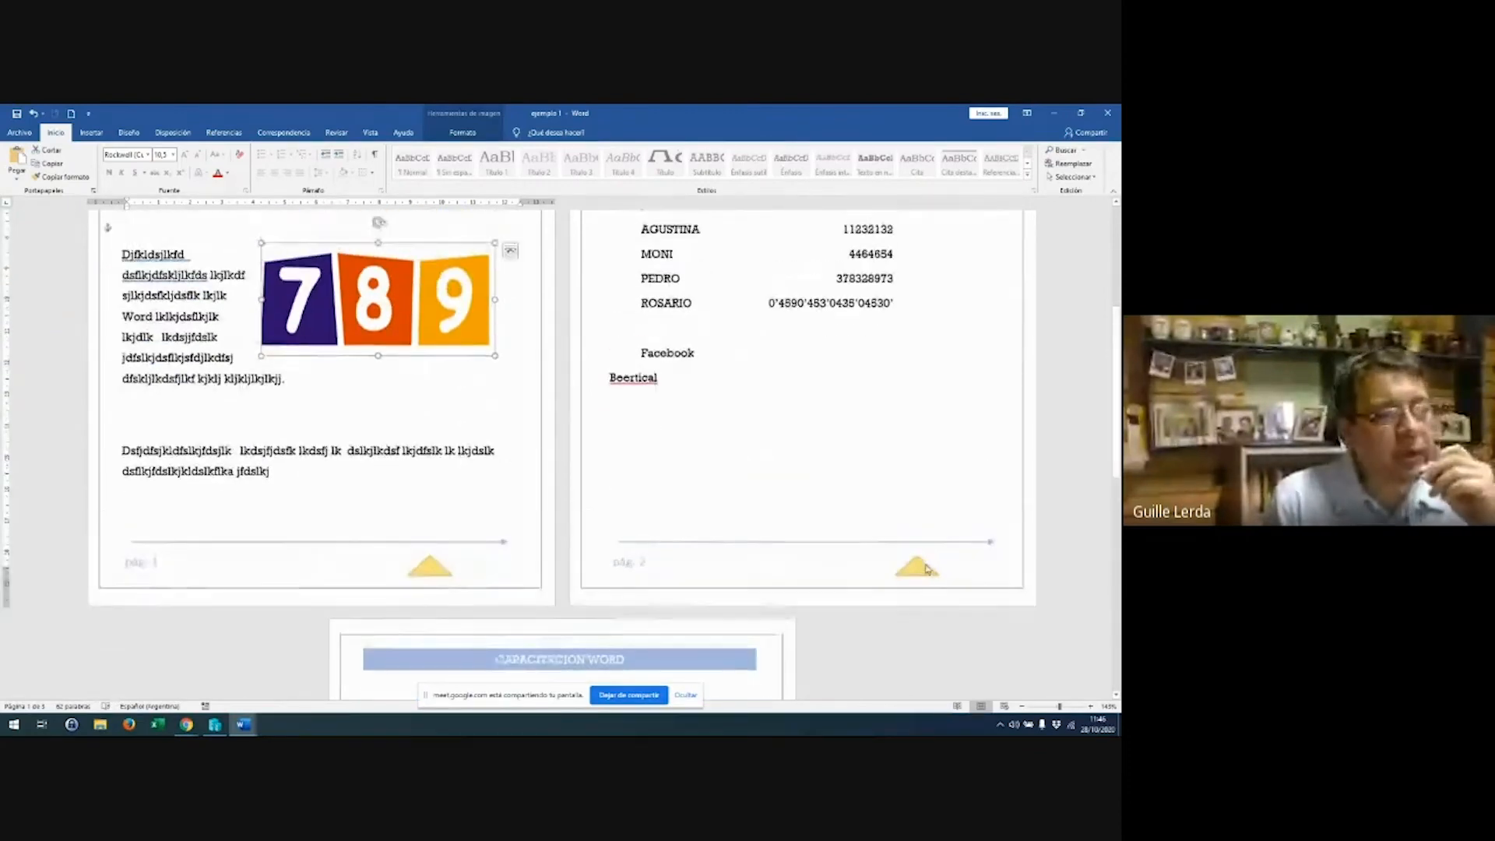
click(915, 573)
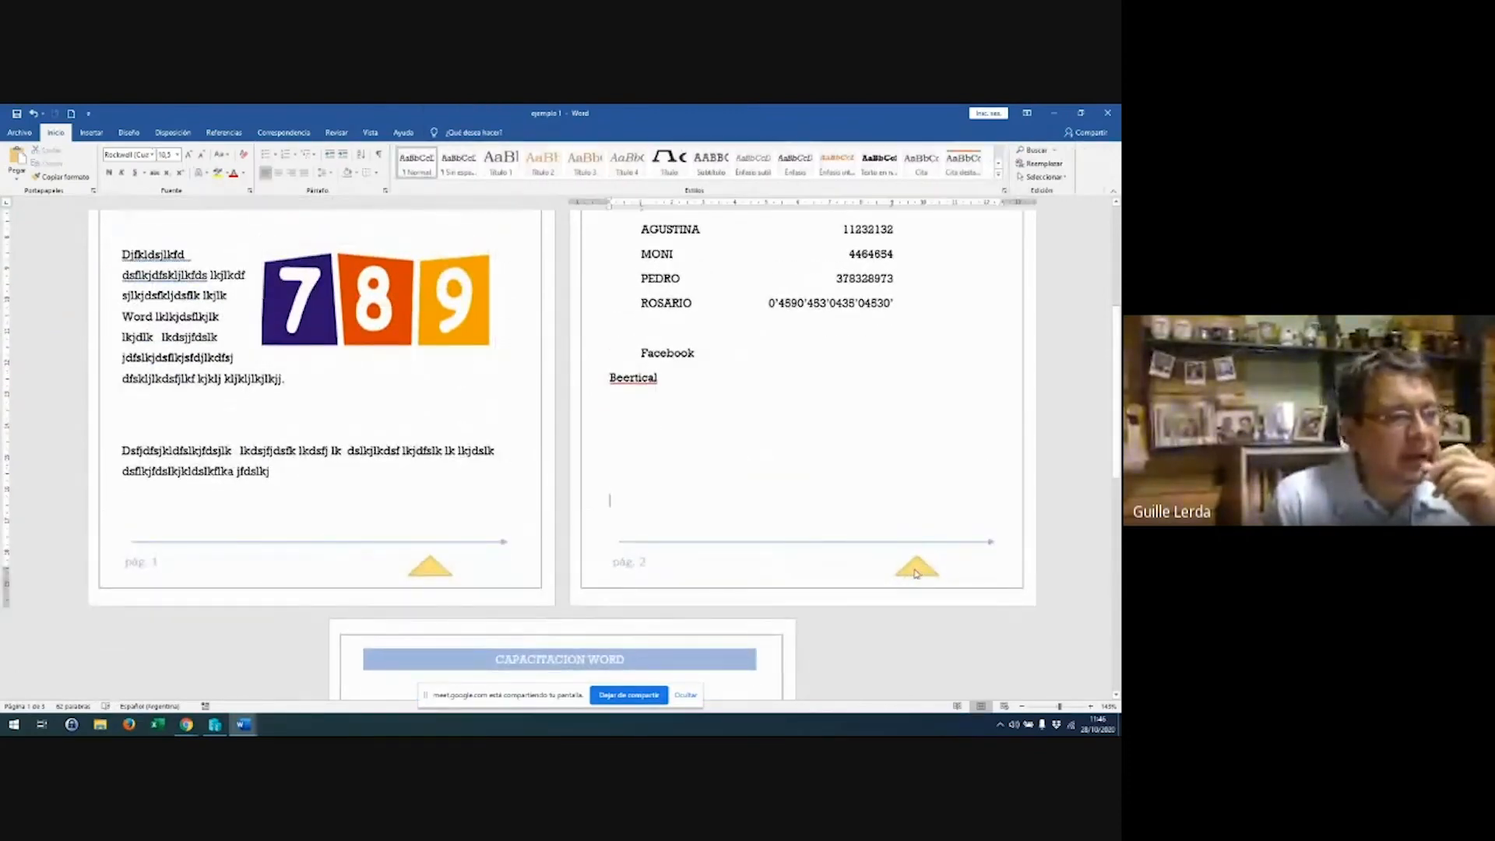
Open and close the footer, then browse the footer gallery without inserting a design
double_click(916, 573)
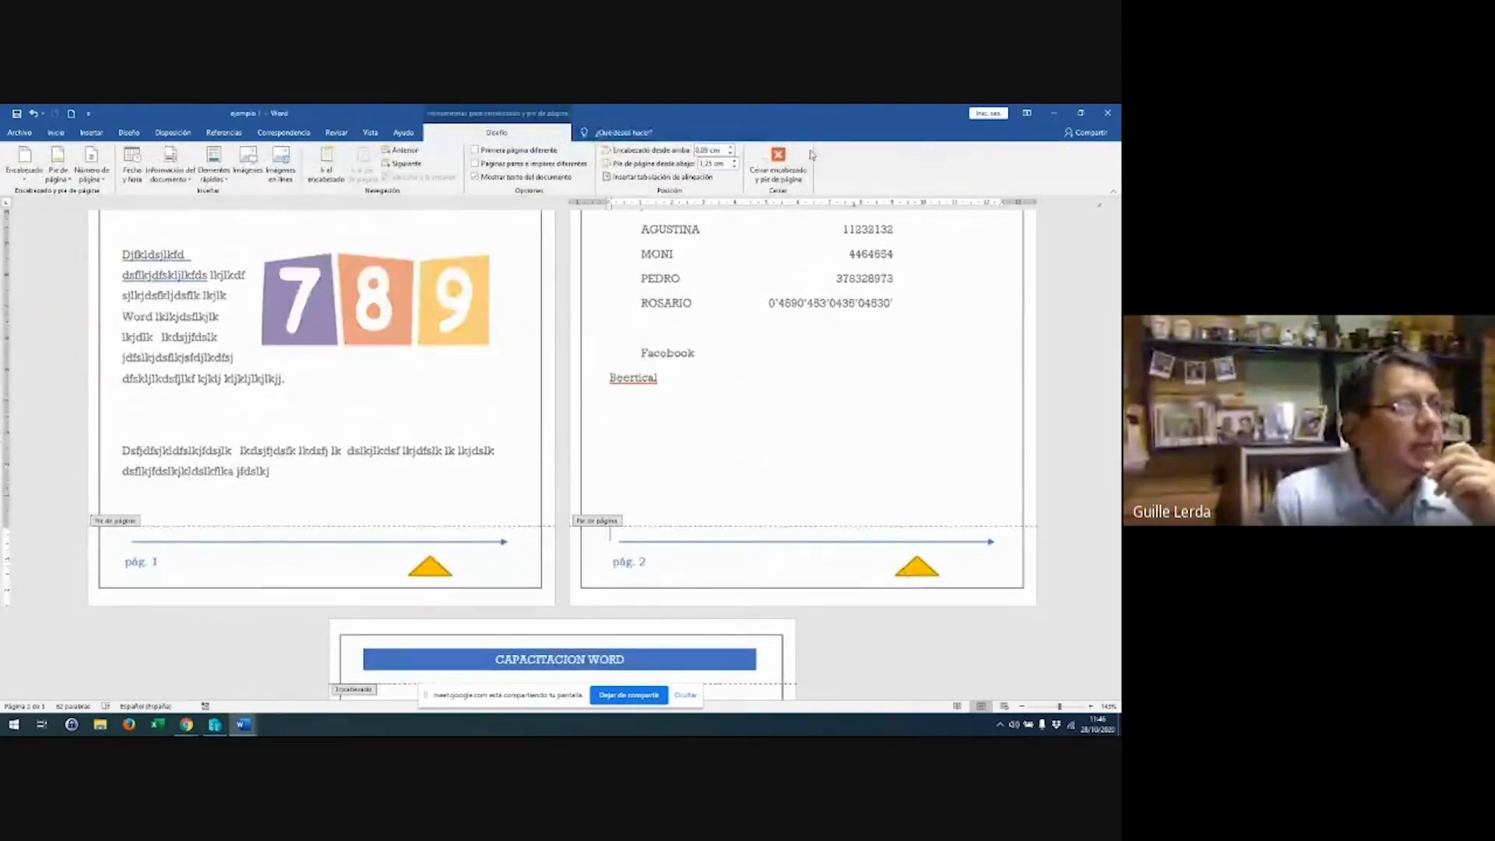
click(779, 165)
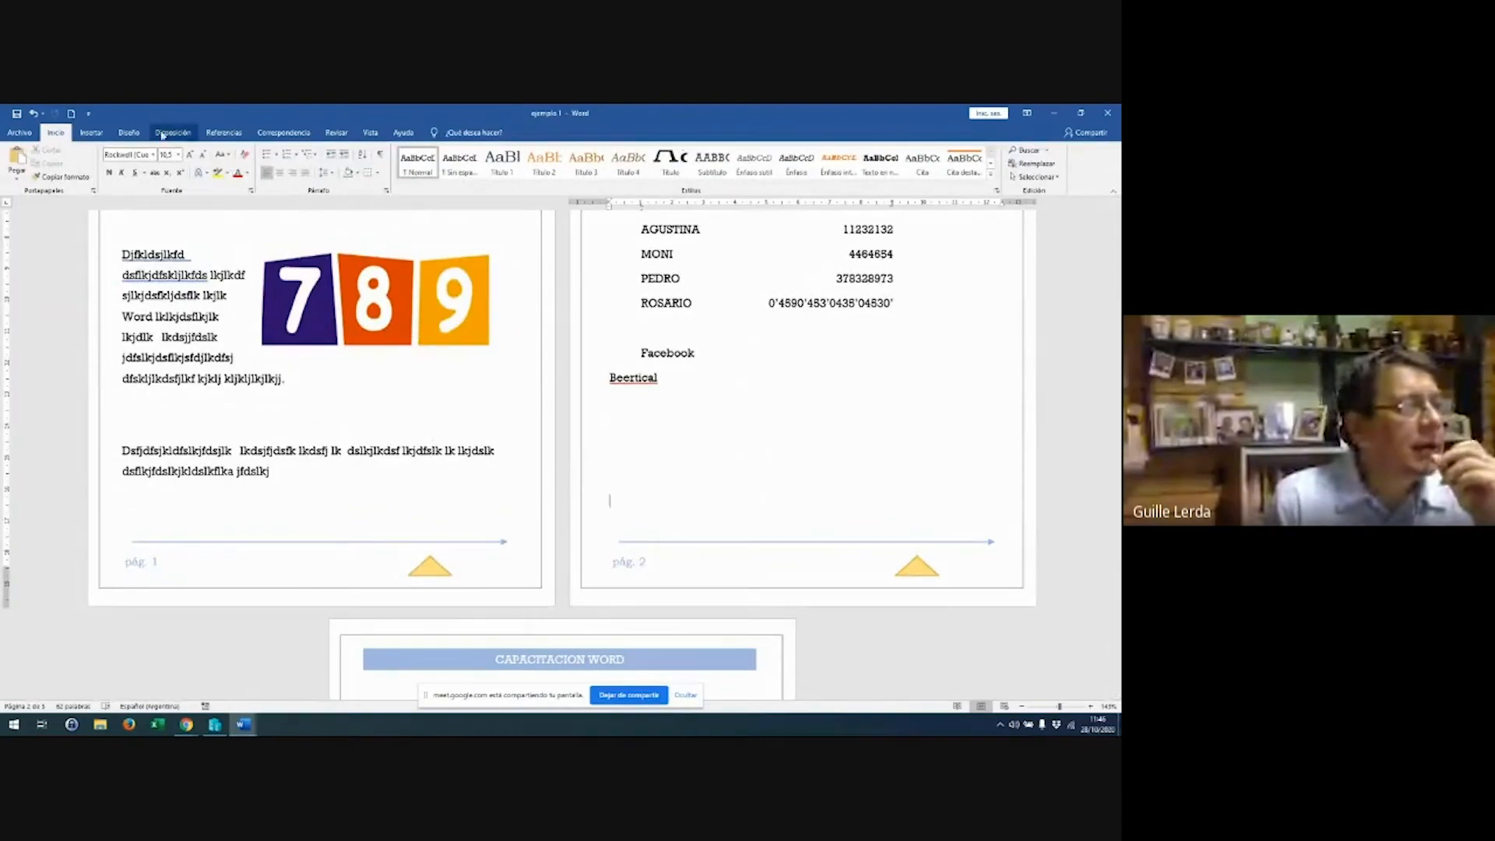
click(125, 134)
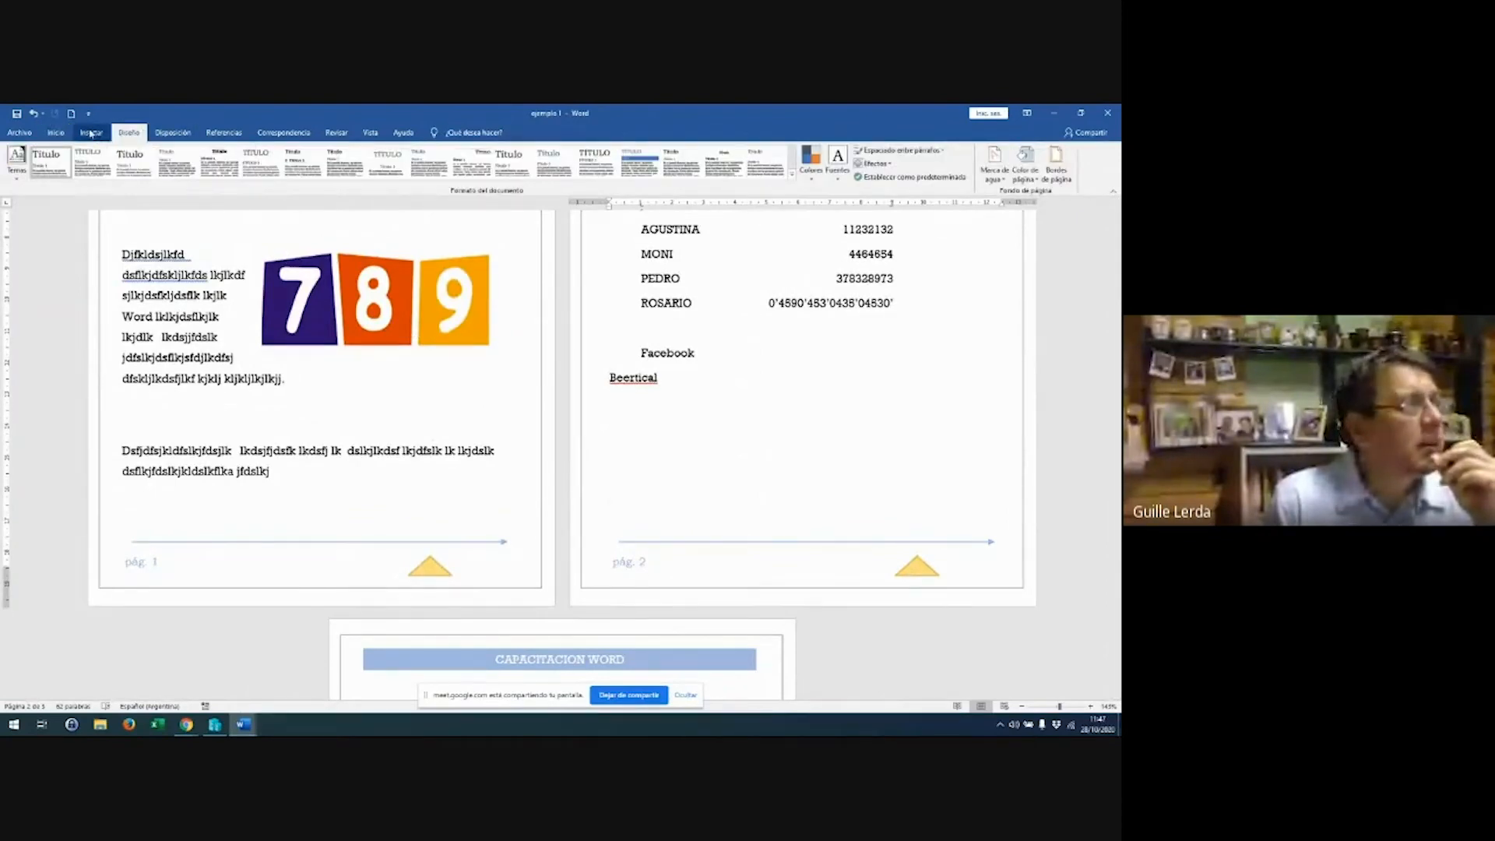
click(91, 134)
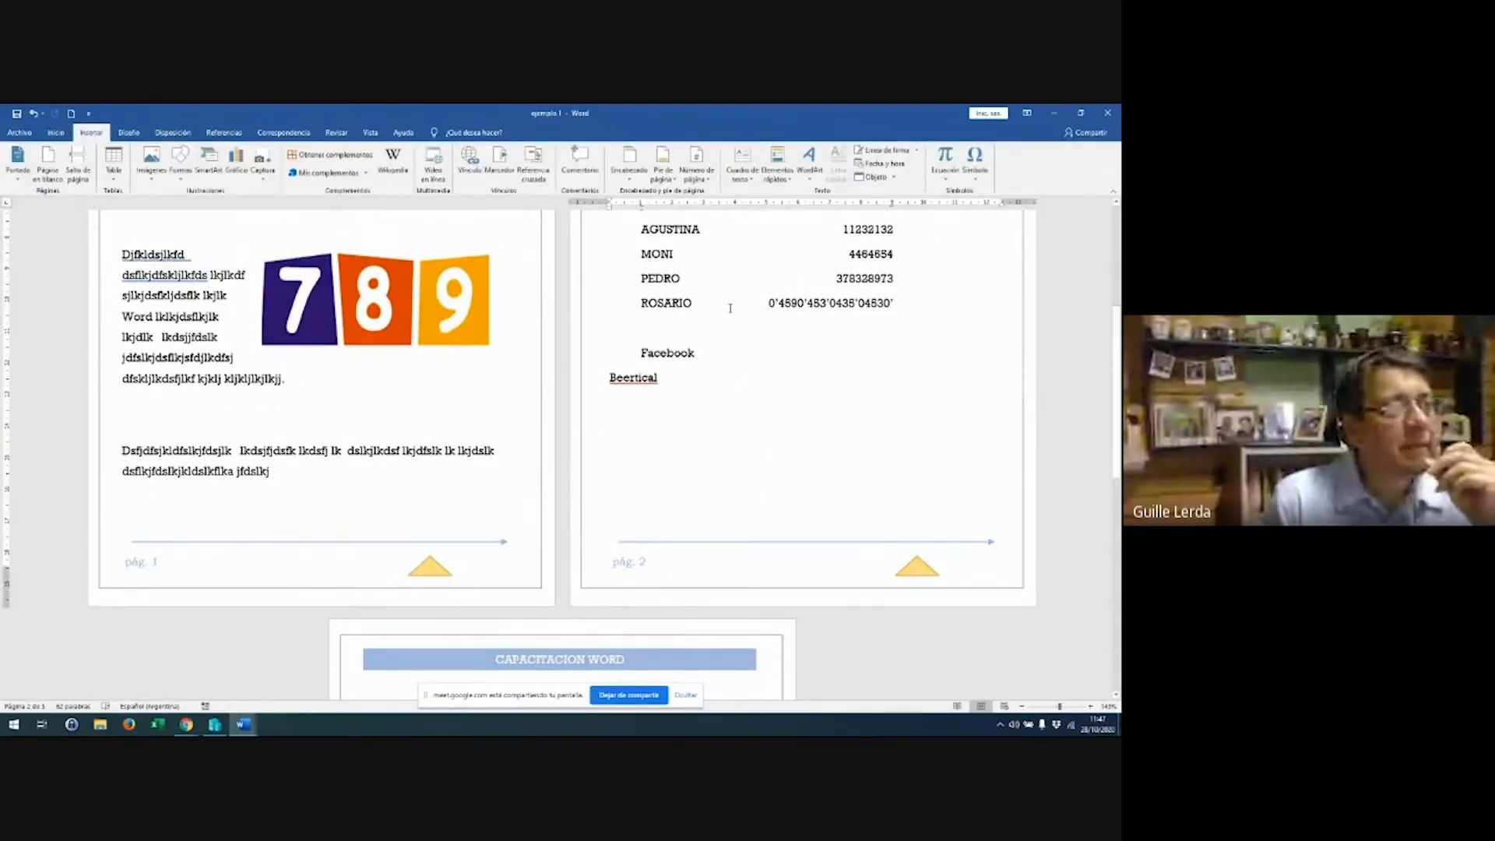
click(663, 162)
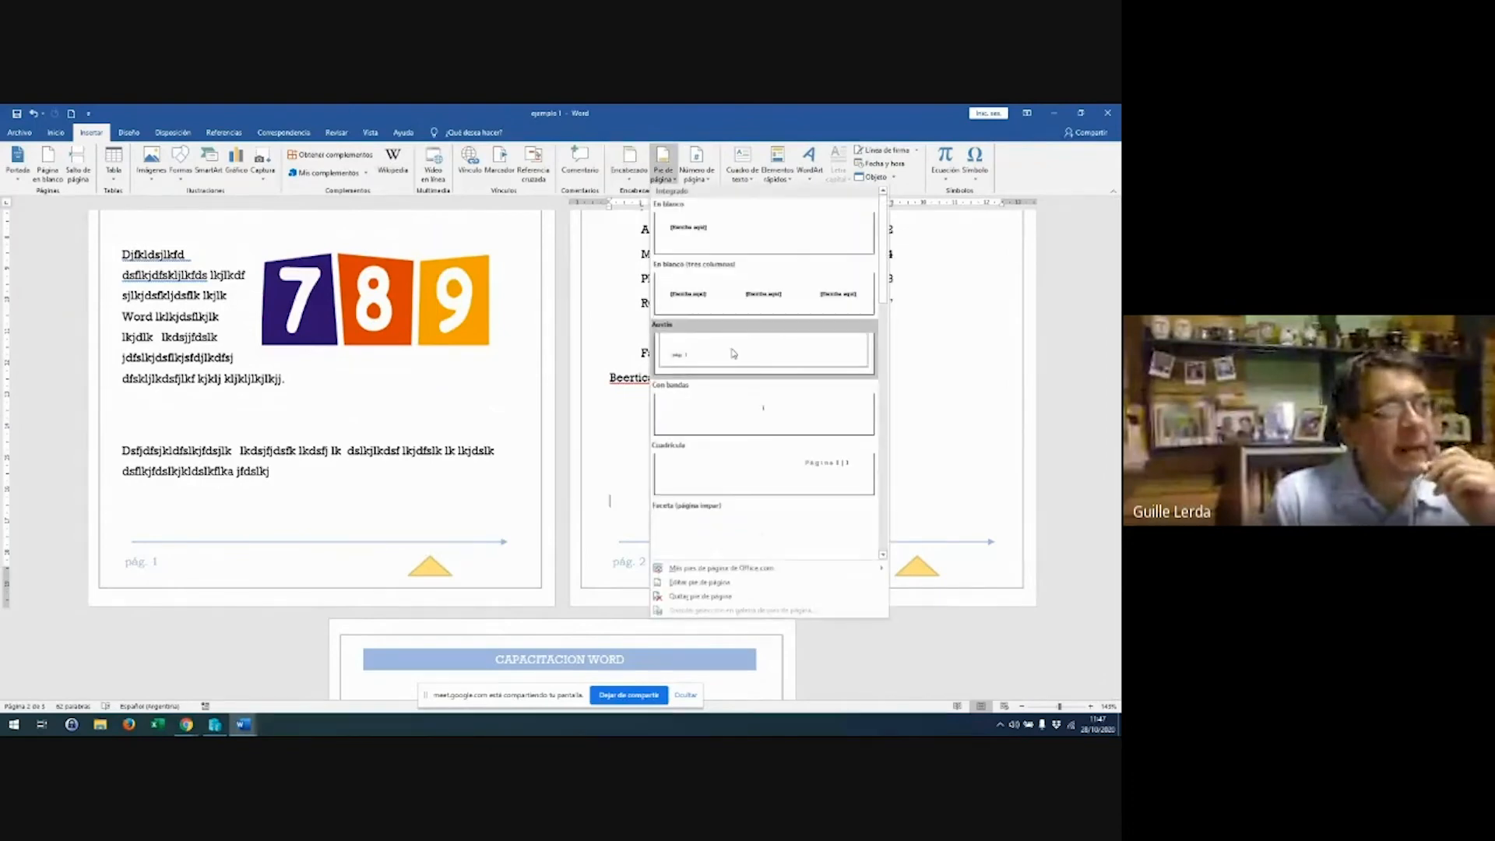
click(974, 578)
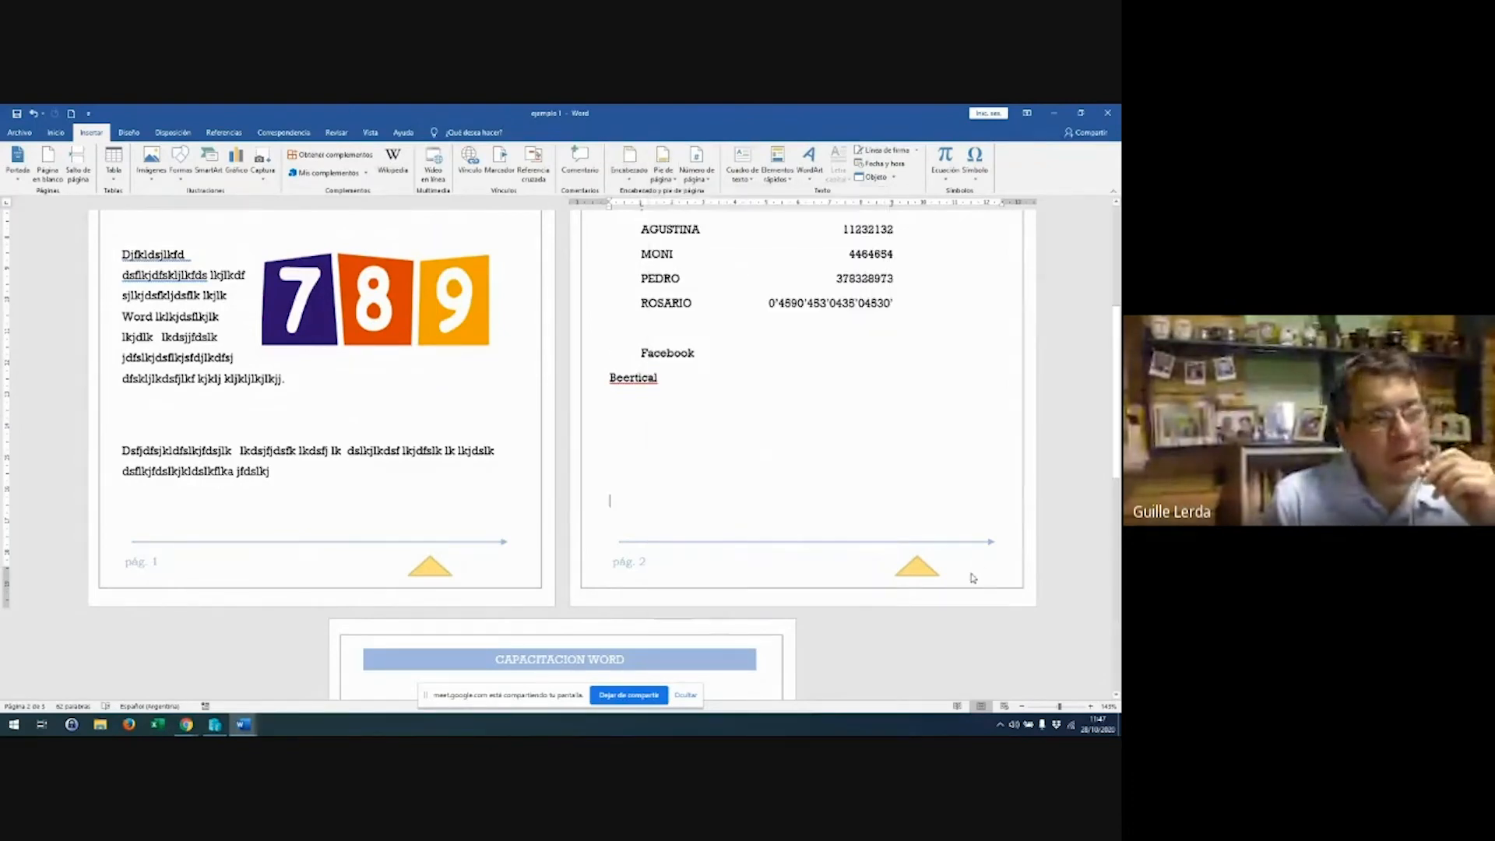
Delete the orange triangle from the footer and move to the centre tab stop
double_click(827, 569)
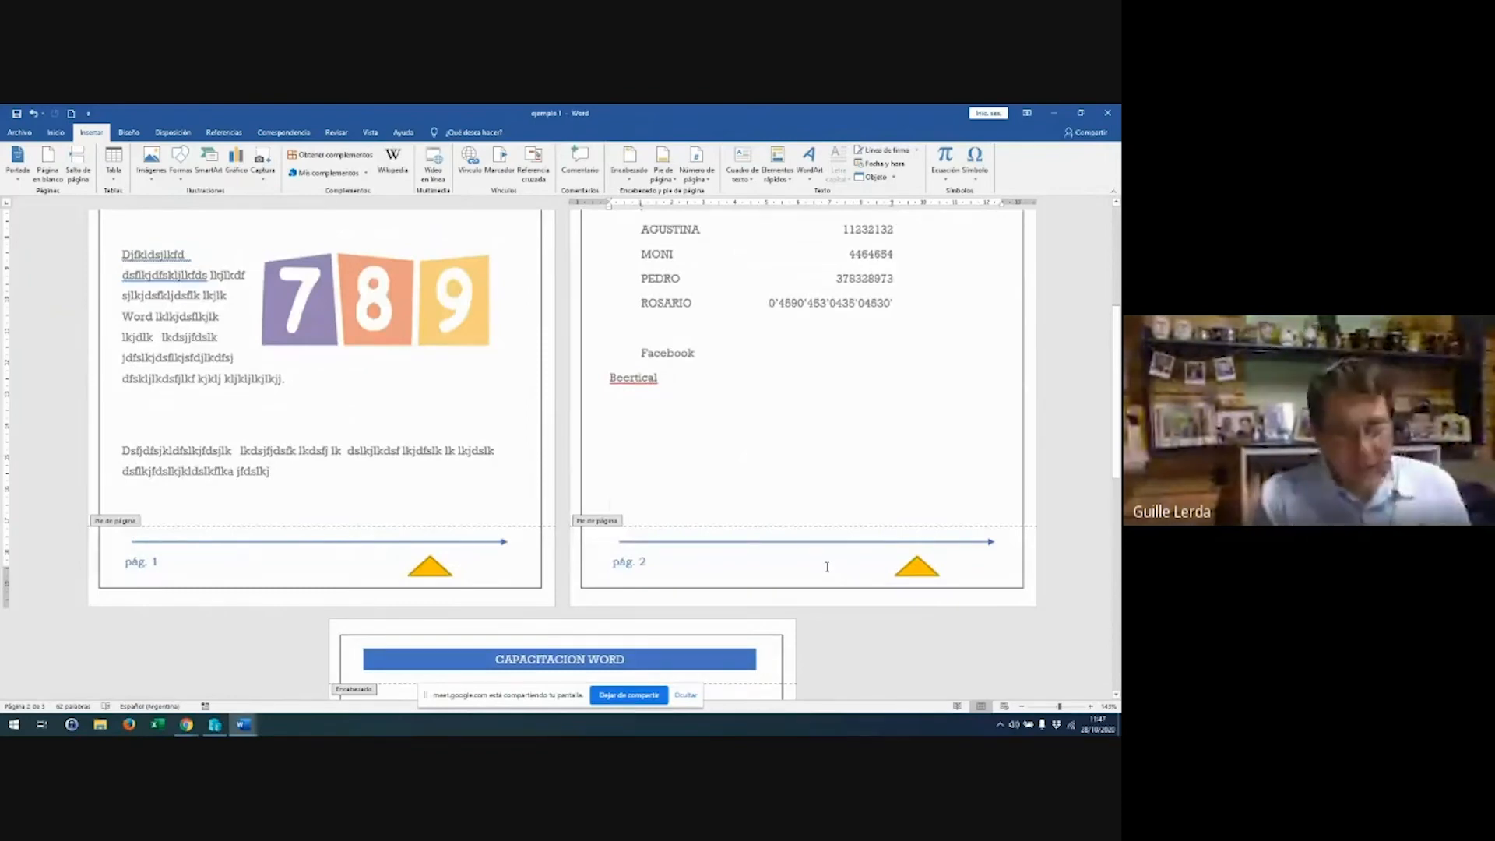
click(917, 567)
key(Delete)
key(End)
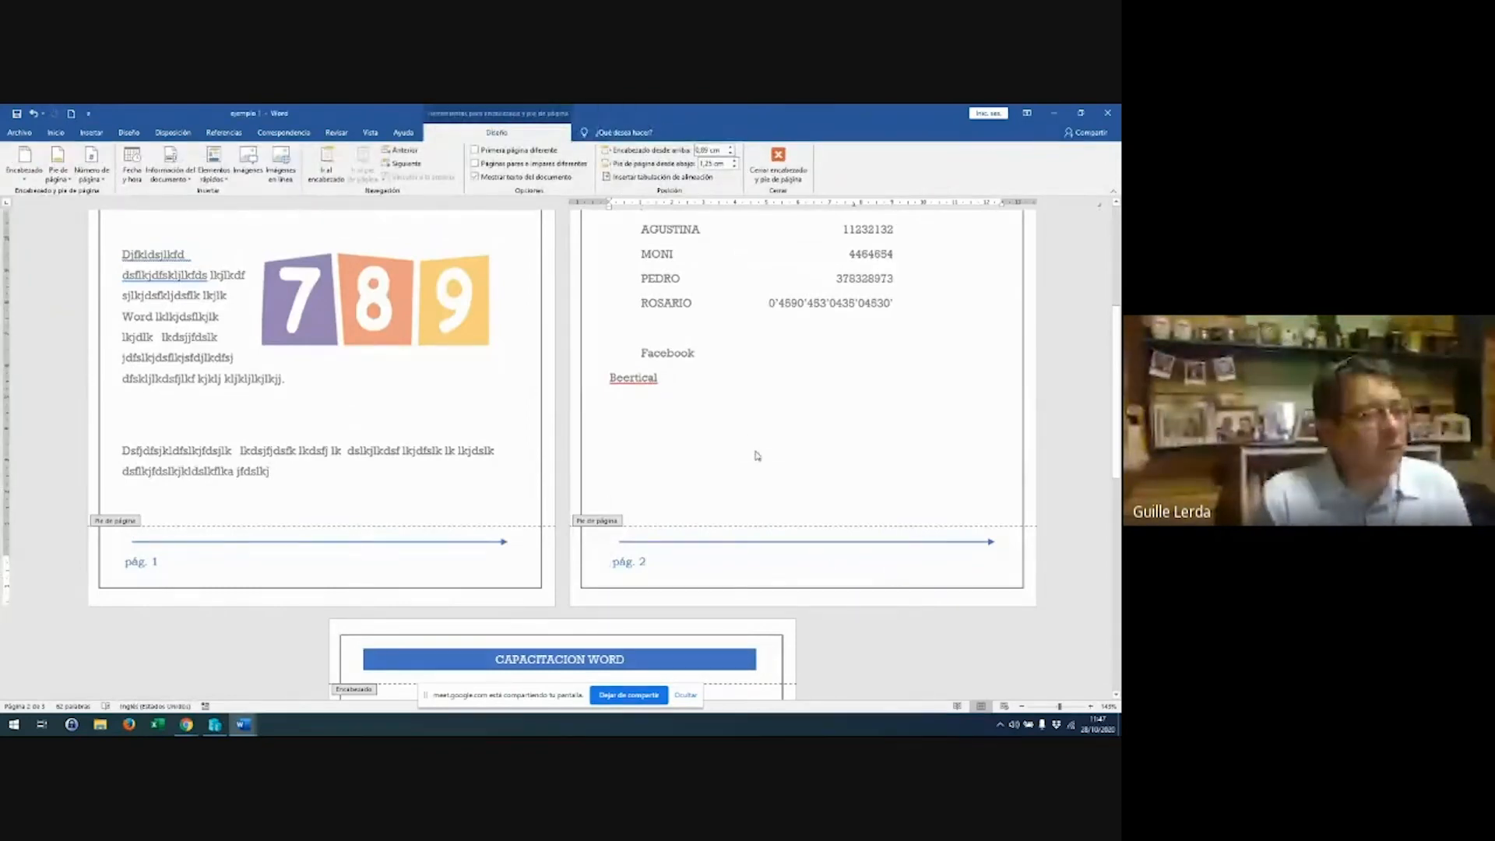
key(Tab)
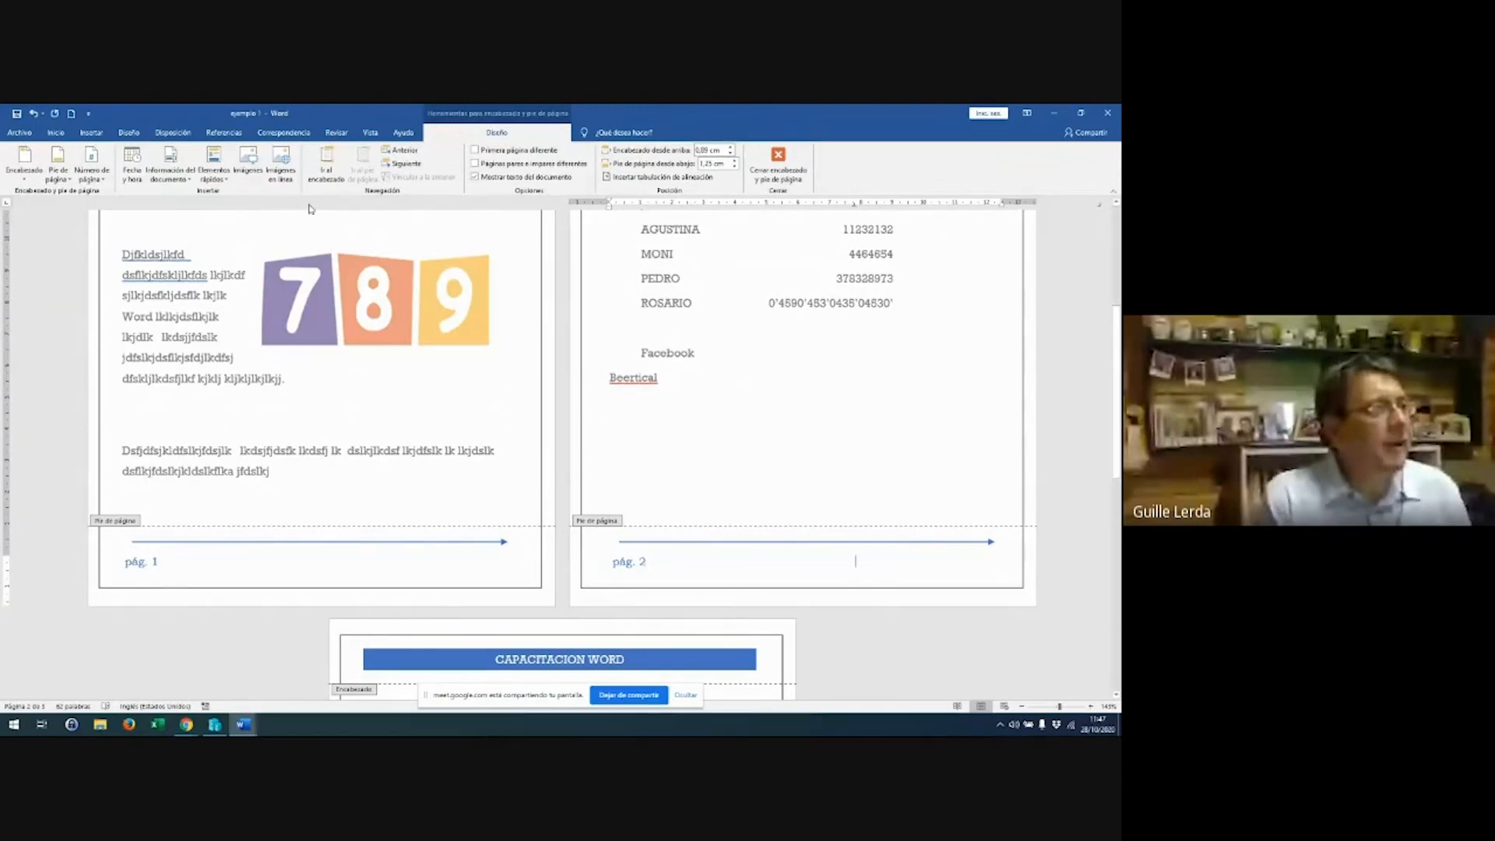
Insert the red sphere picture from Mis Imágenes into the footer
click(90, 132)
click(152, 175)
click(166, 205)
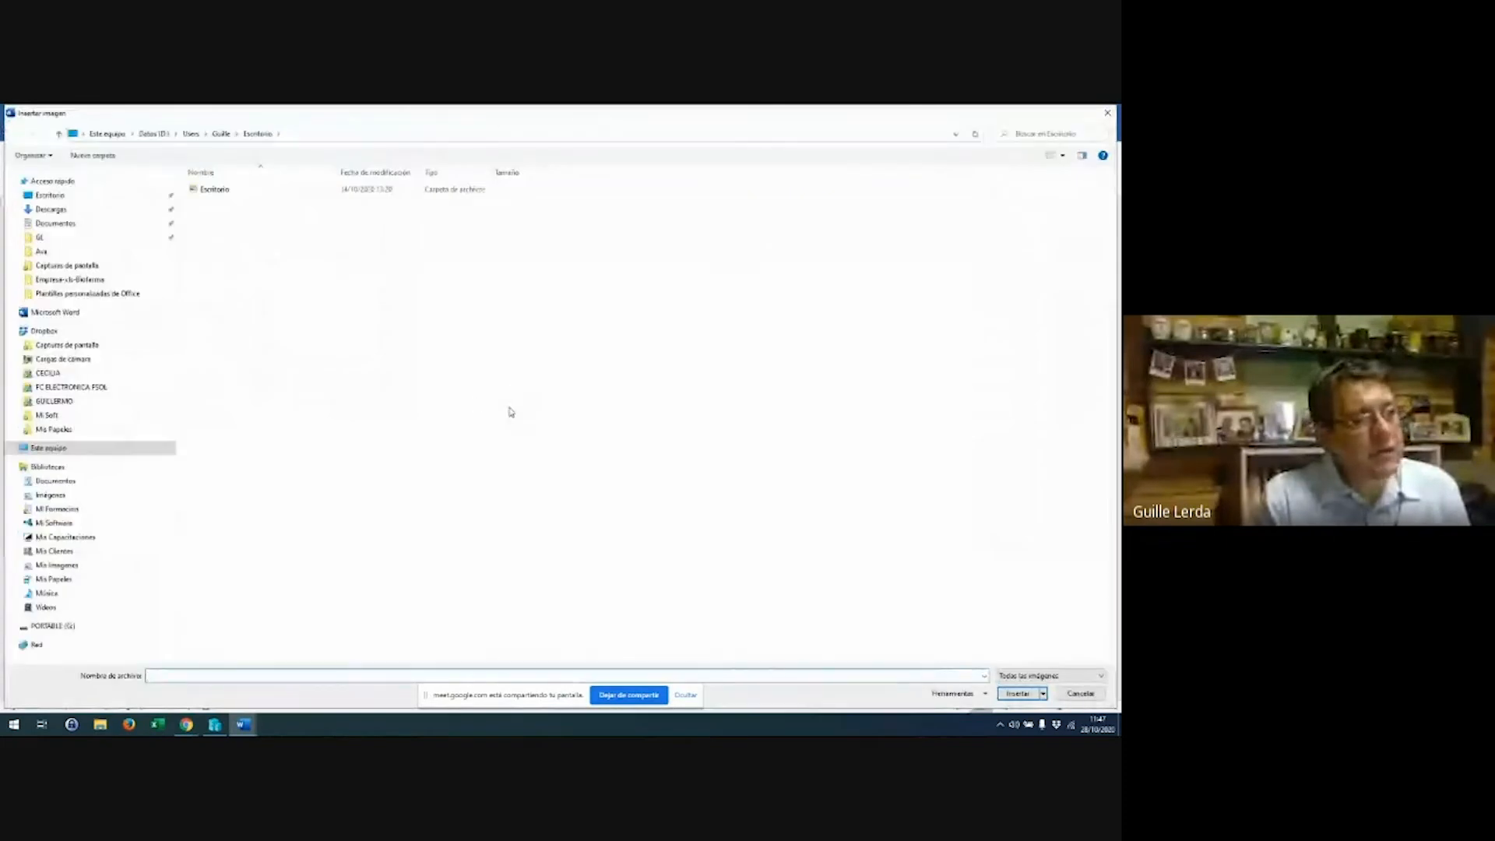
click(85, 571)
scroll(538, 448, down, 6)
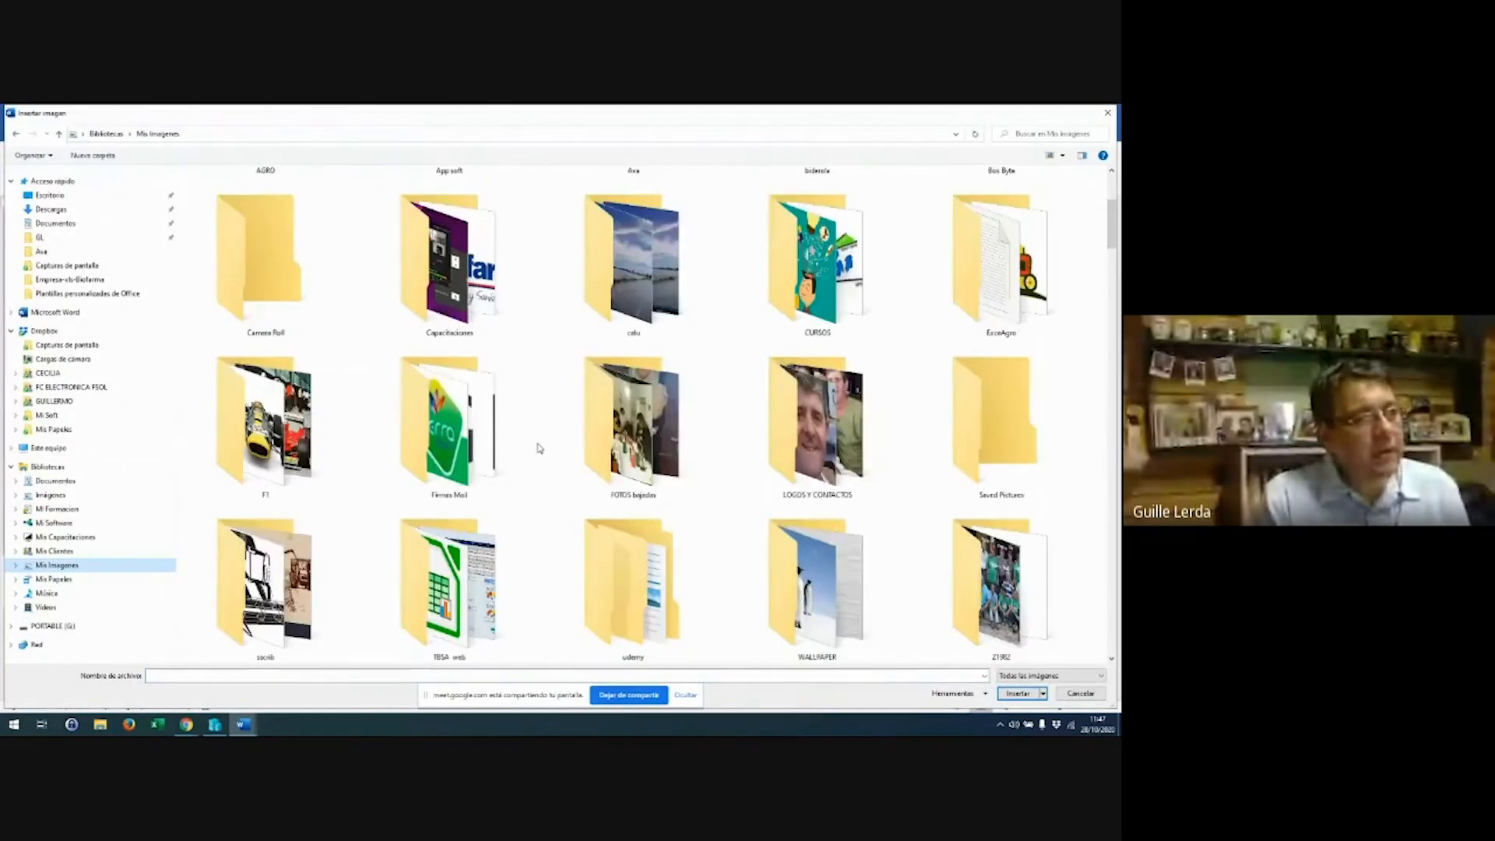
scroll(546, 447, up, 3)
scroll(545, 447, down, 3)
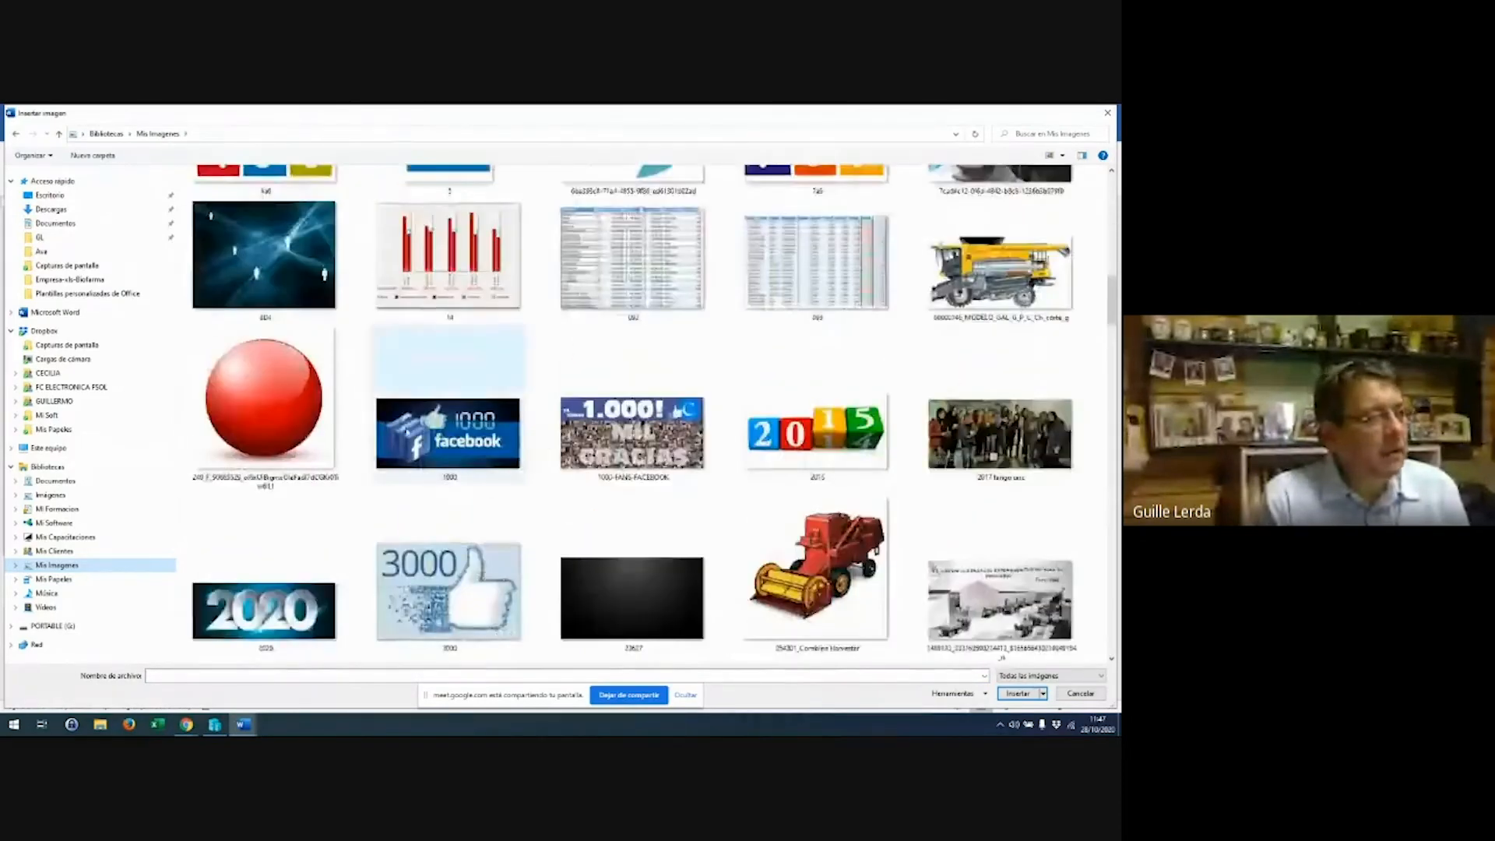
double_click(327, 417)
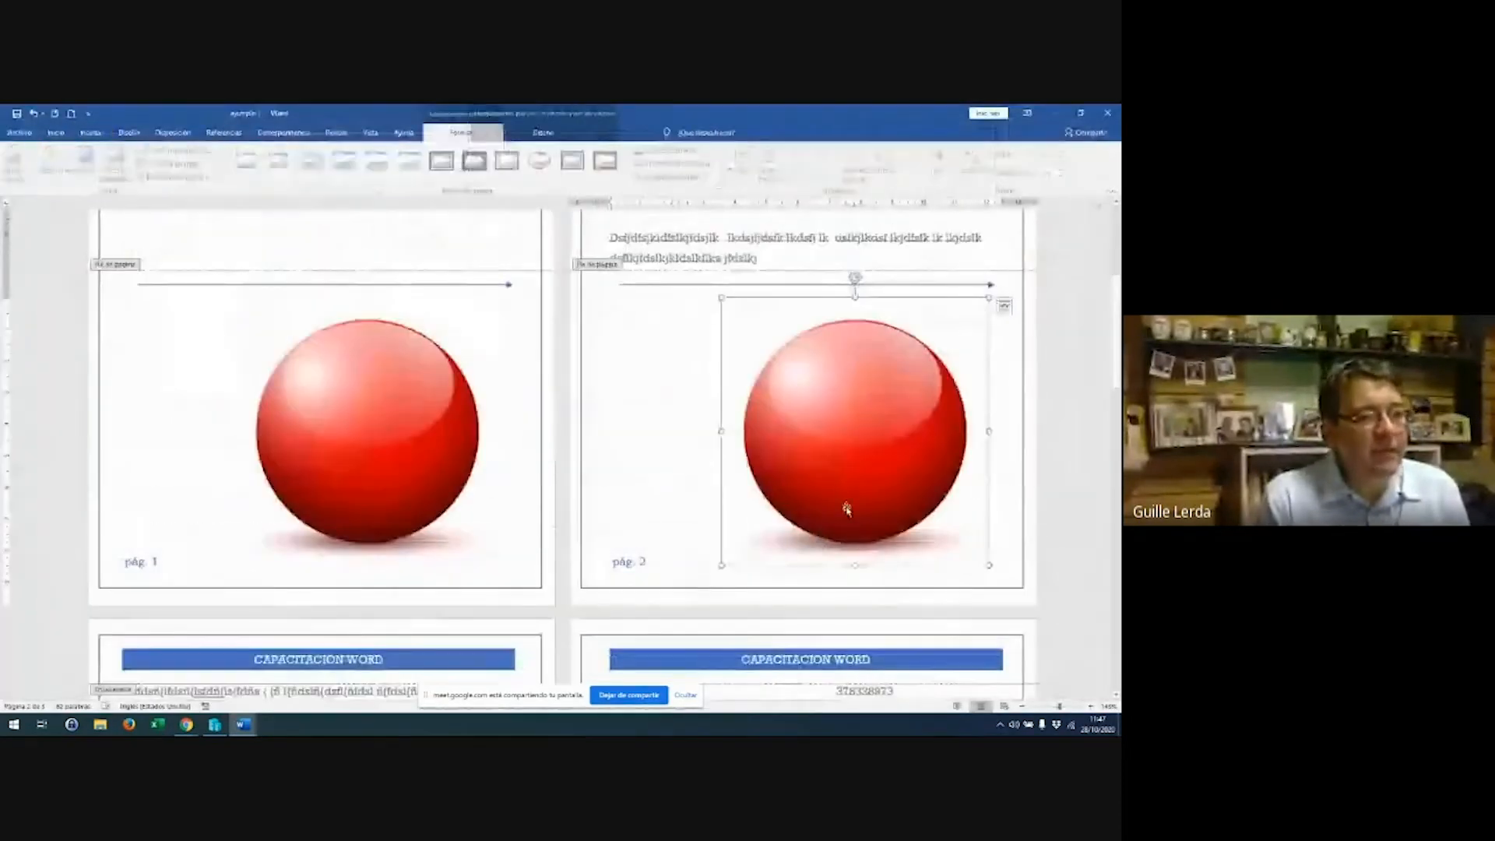
Shrink the sphere to 4.71 cm, give it square wrapping, and move it right
scroll(846, 510, down, 3)
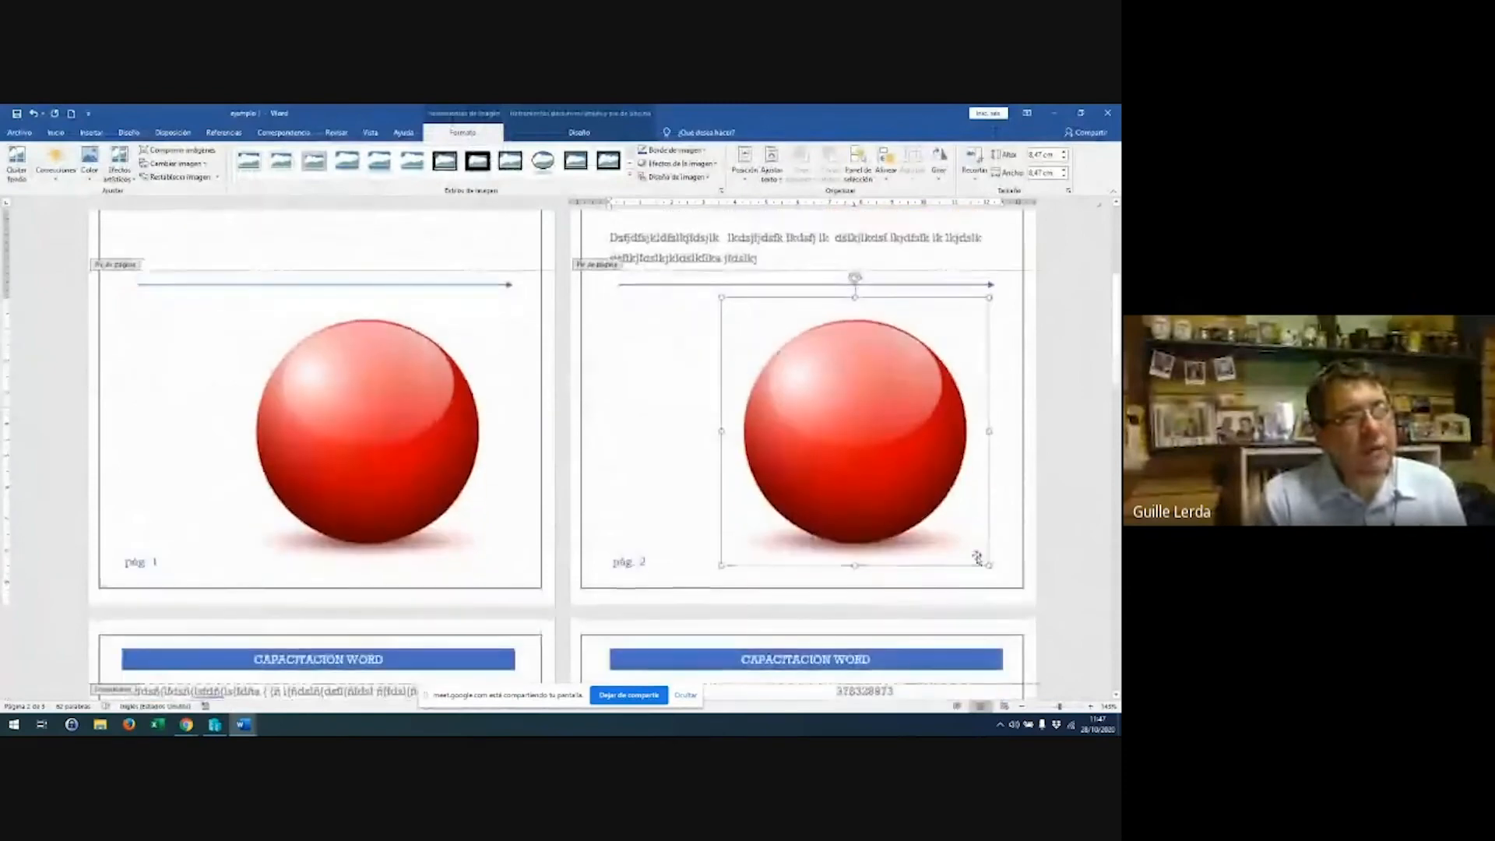
drag(989, 297, 877, 469)
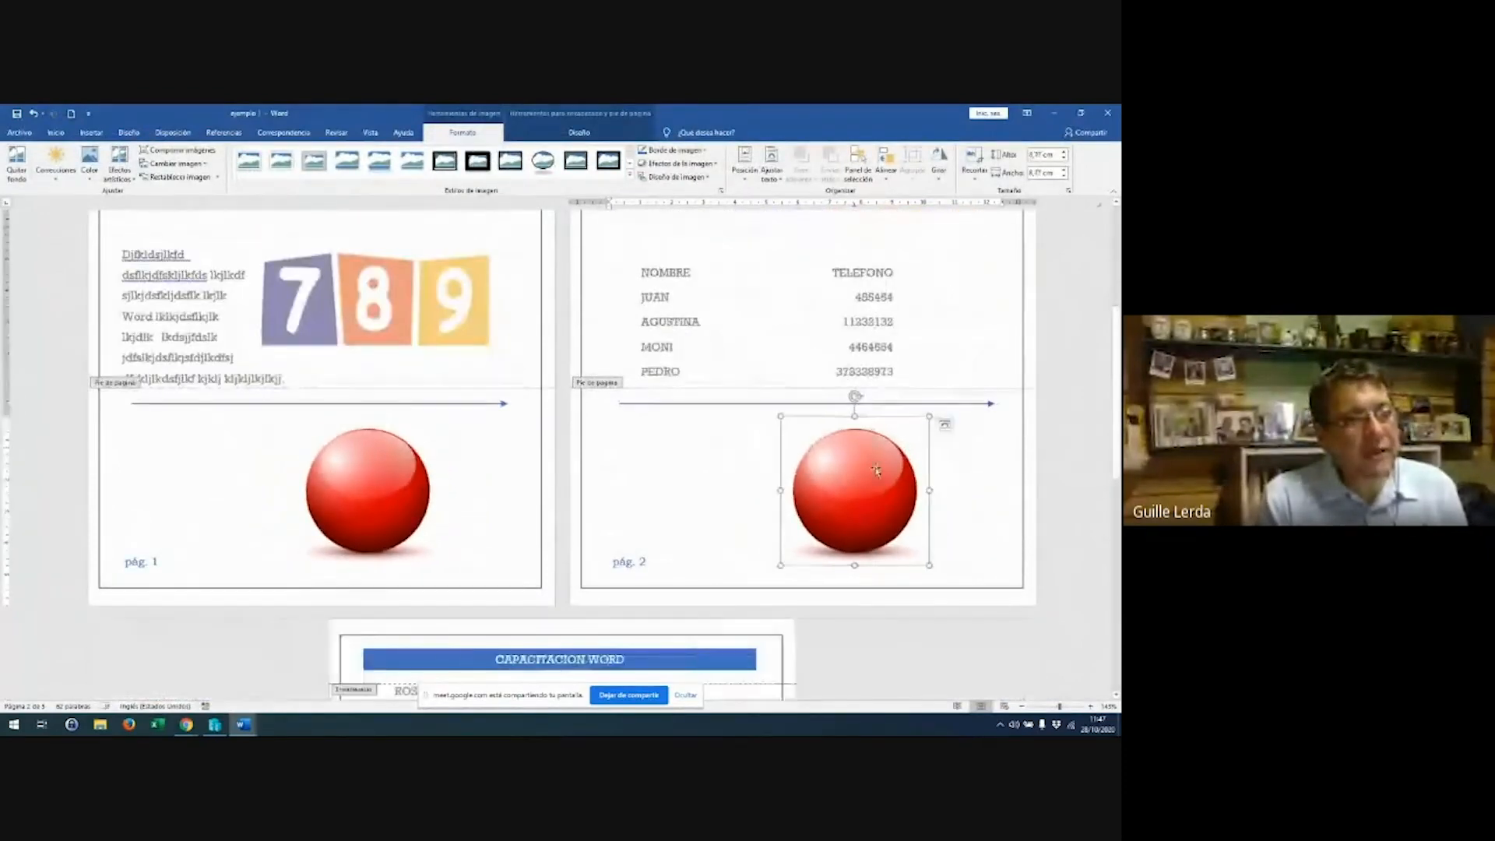
click(944, 425)
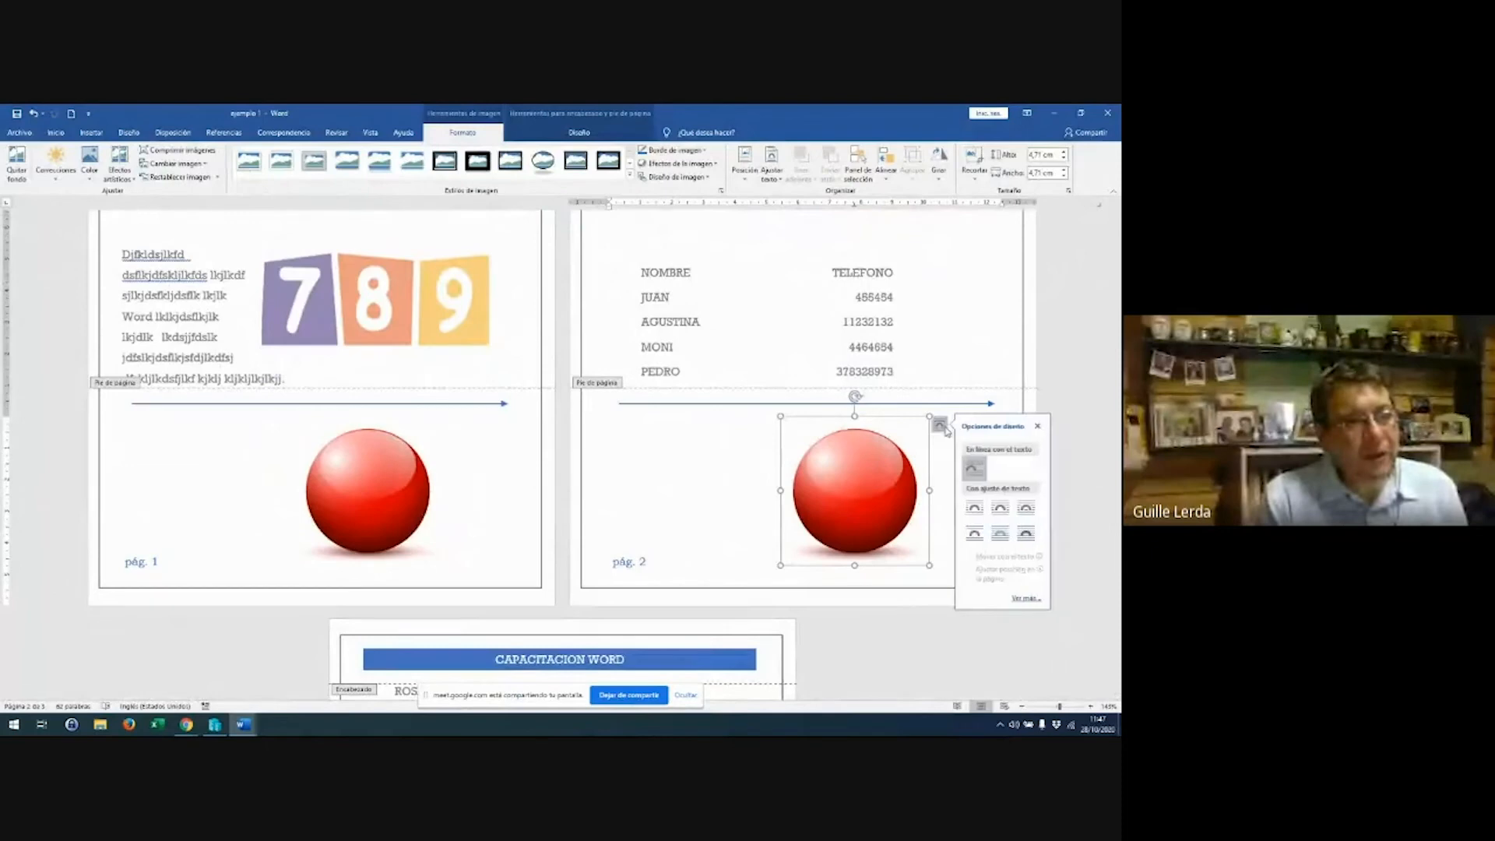
click(981, 510)
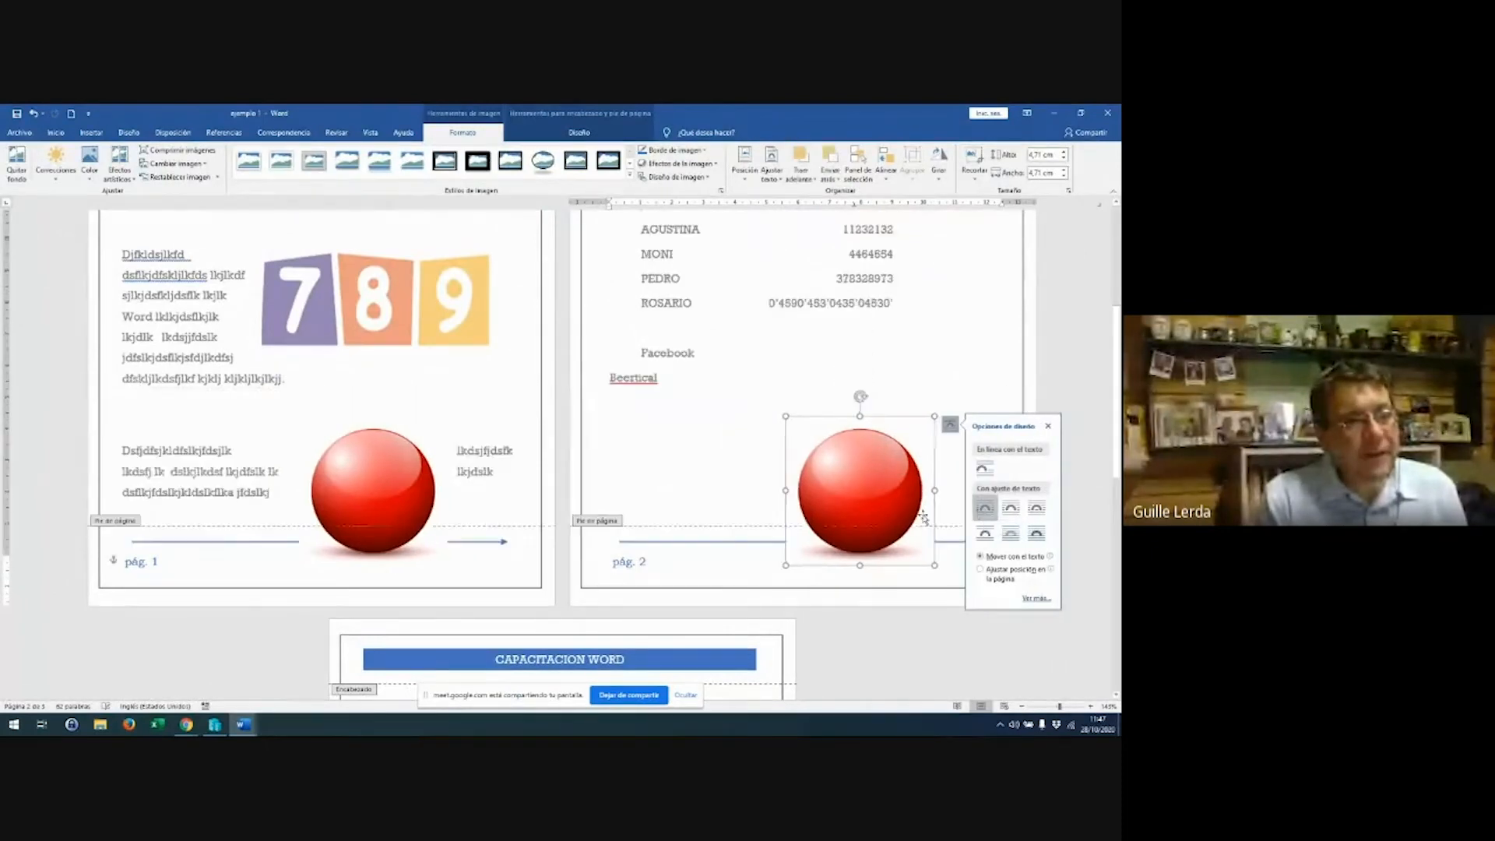
drag(875, 491, 938, 496)
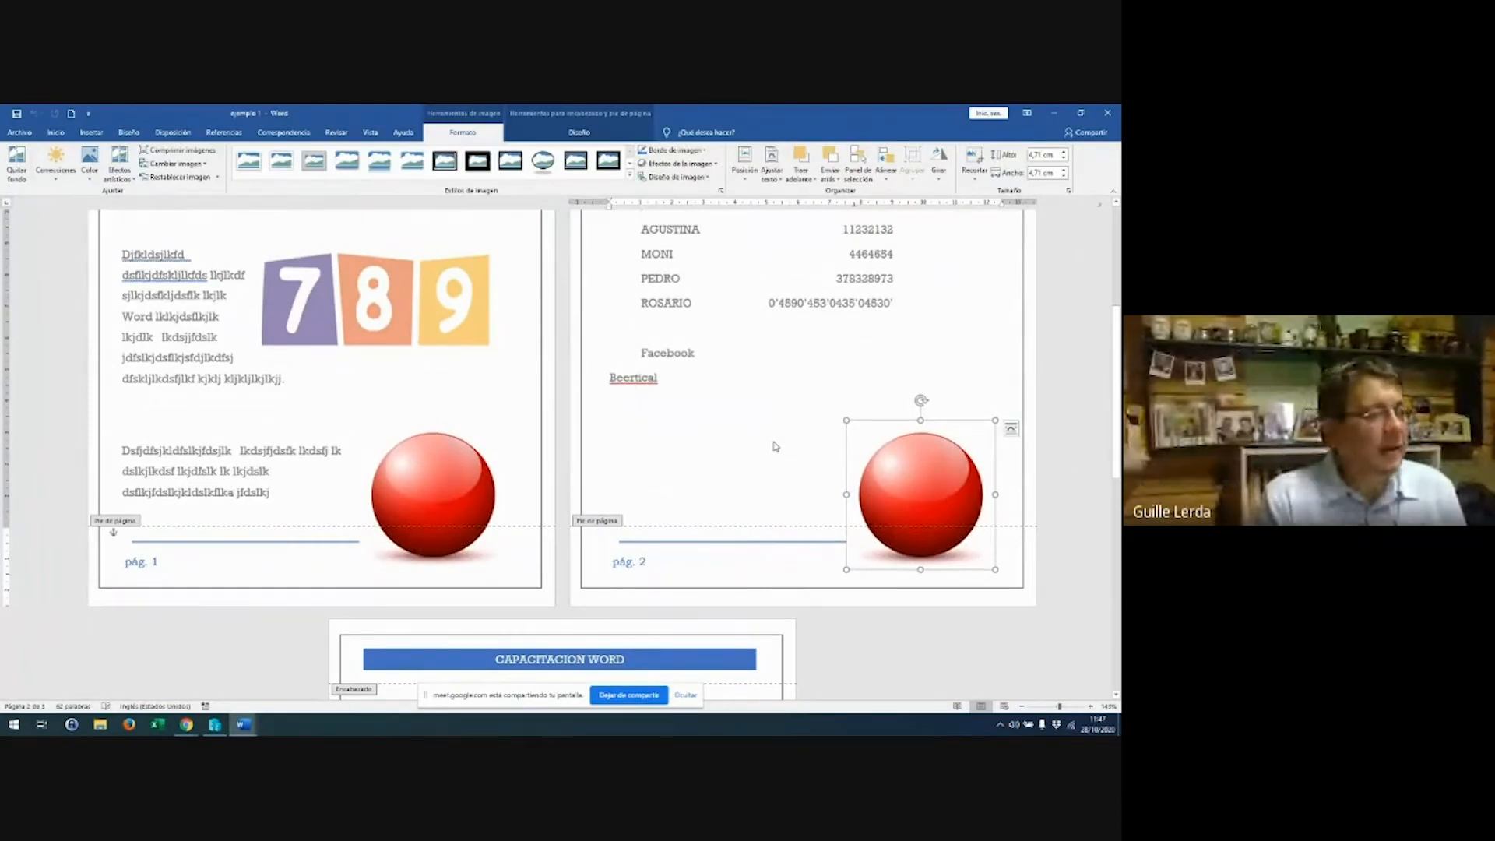
Leave footer editing and return to the document body
scroll(771, 436, down, 6)
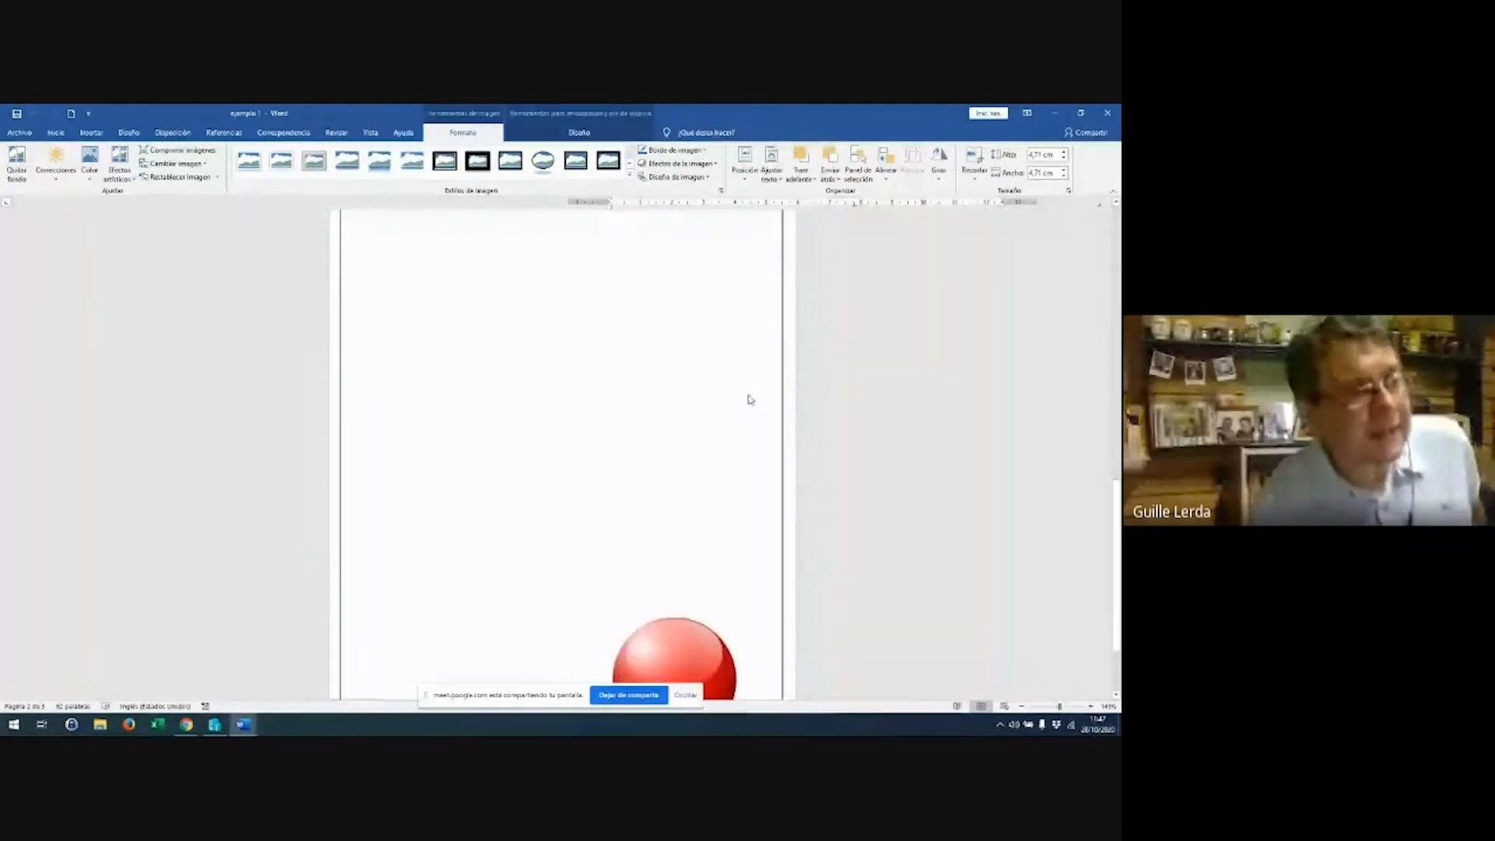
scroll(749, 374, down, 2)
ctrl+scroll(749, 362, down, 5)
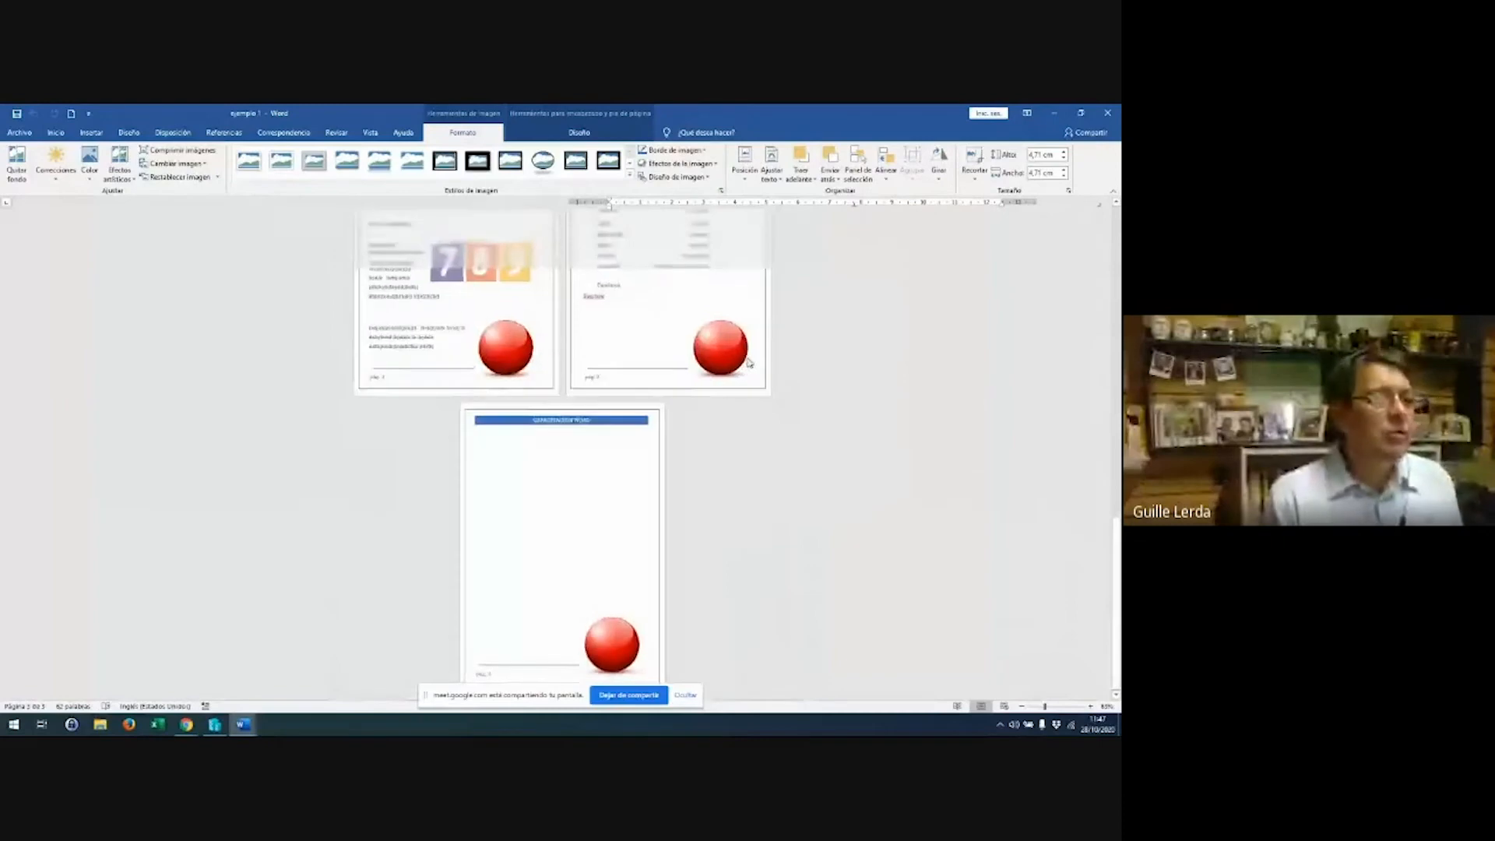
ctrl+scroll(749, 362, up, 6)
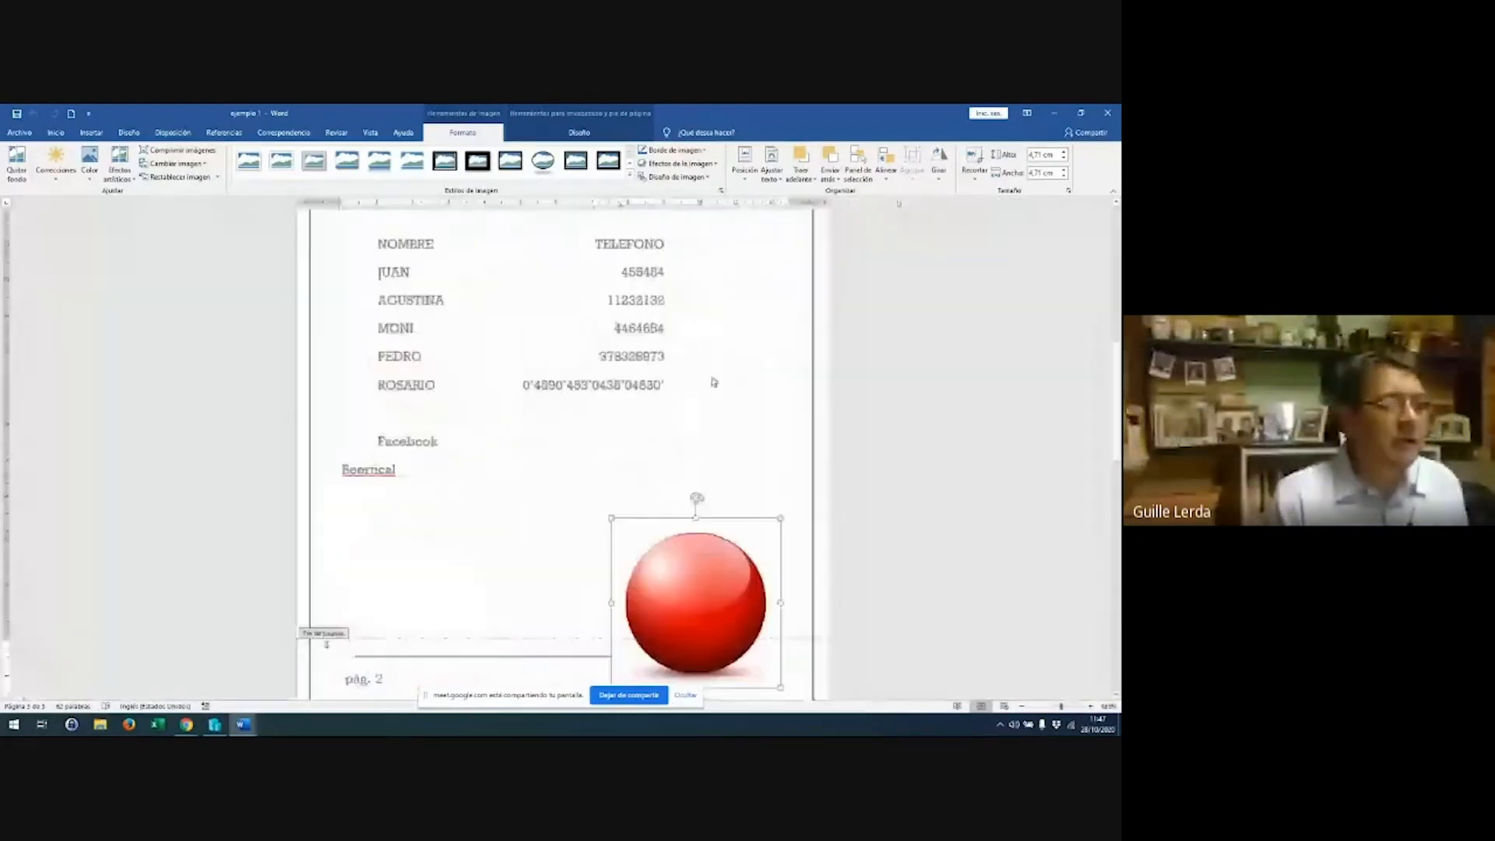
double_click(457, 436)
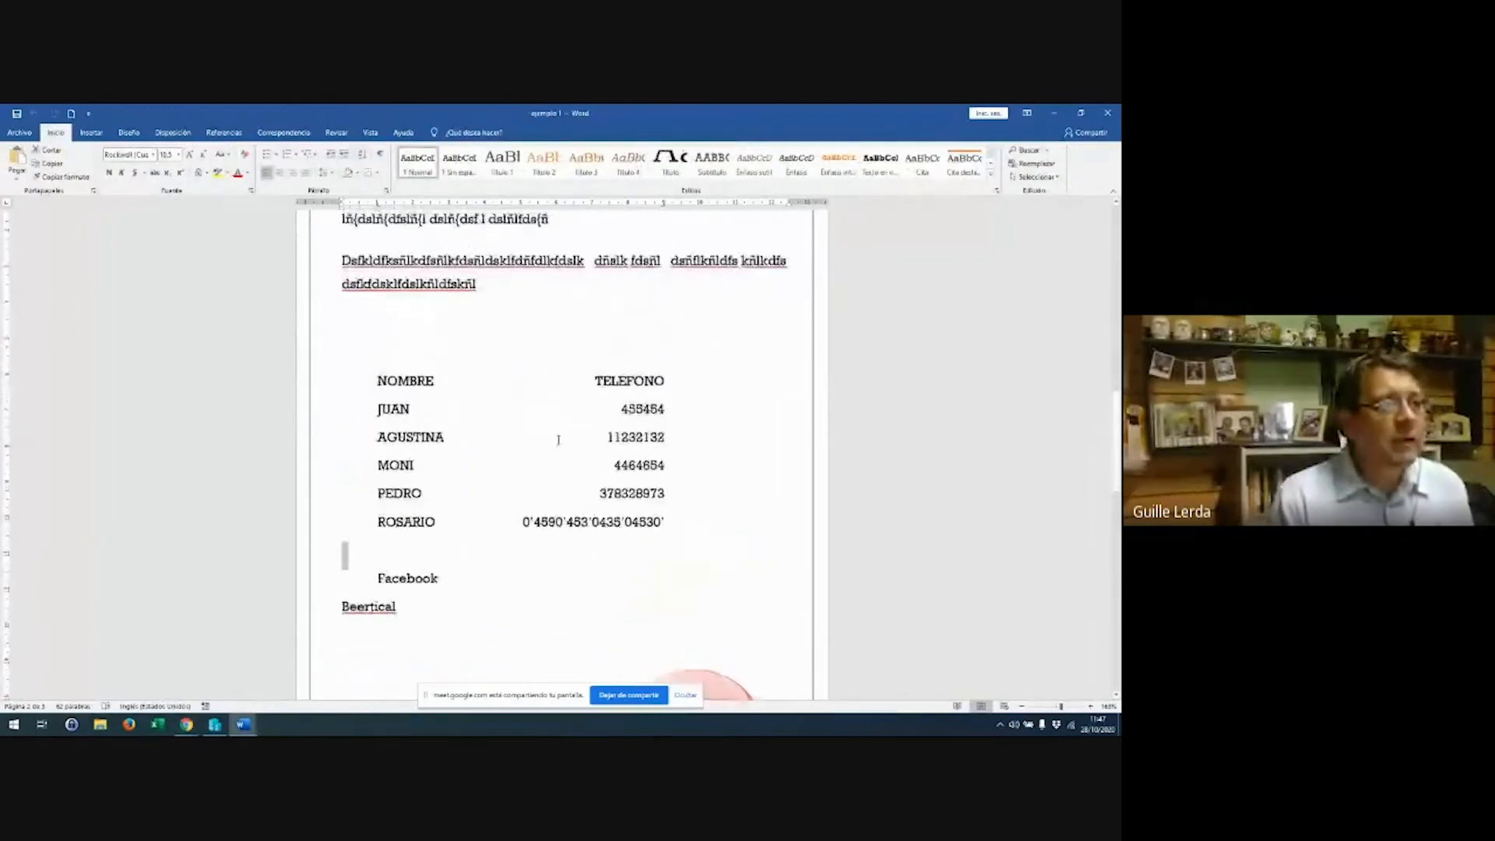
Type the filler lines (F, DS and (DFS below Beertical
click(482, 488)
text((F)
key(Return)
text(DS)
key(Return)
text(DS)
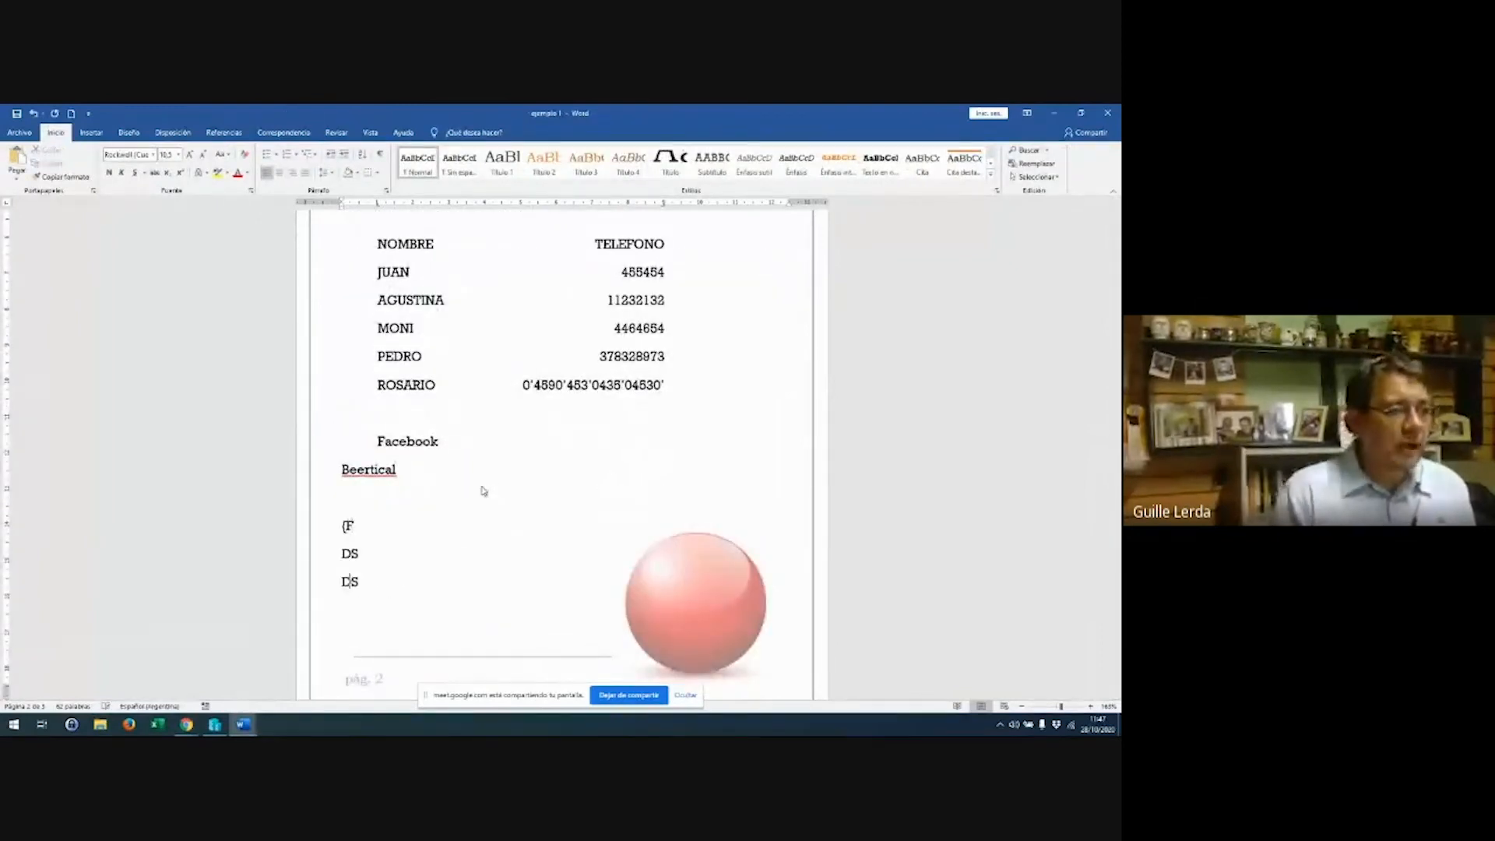
key(Return)
text((DFS)
Add filler lines DFDFS, DSF, FS and a long random line below the CAPACITACION WORD banner
scroll(483, 490, down, 3)
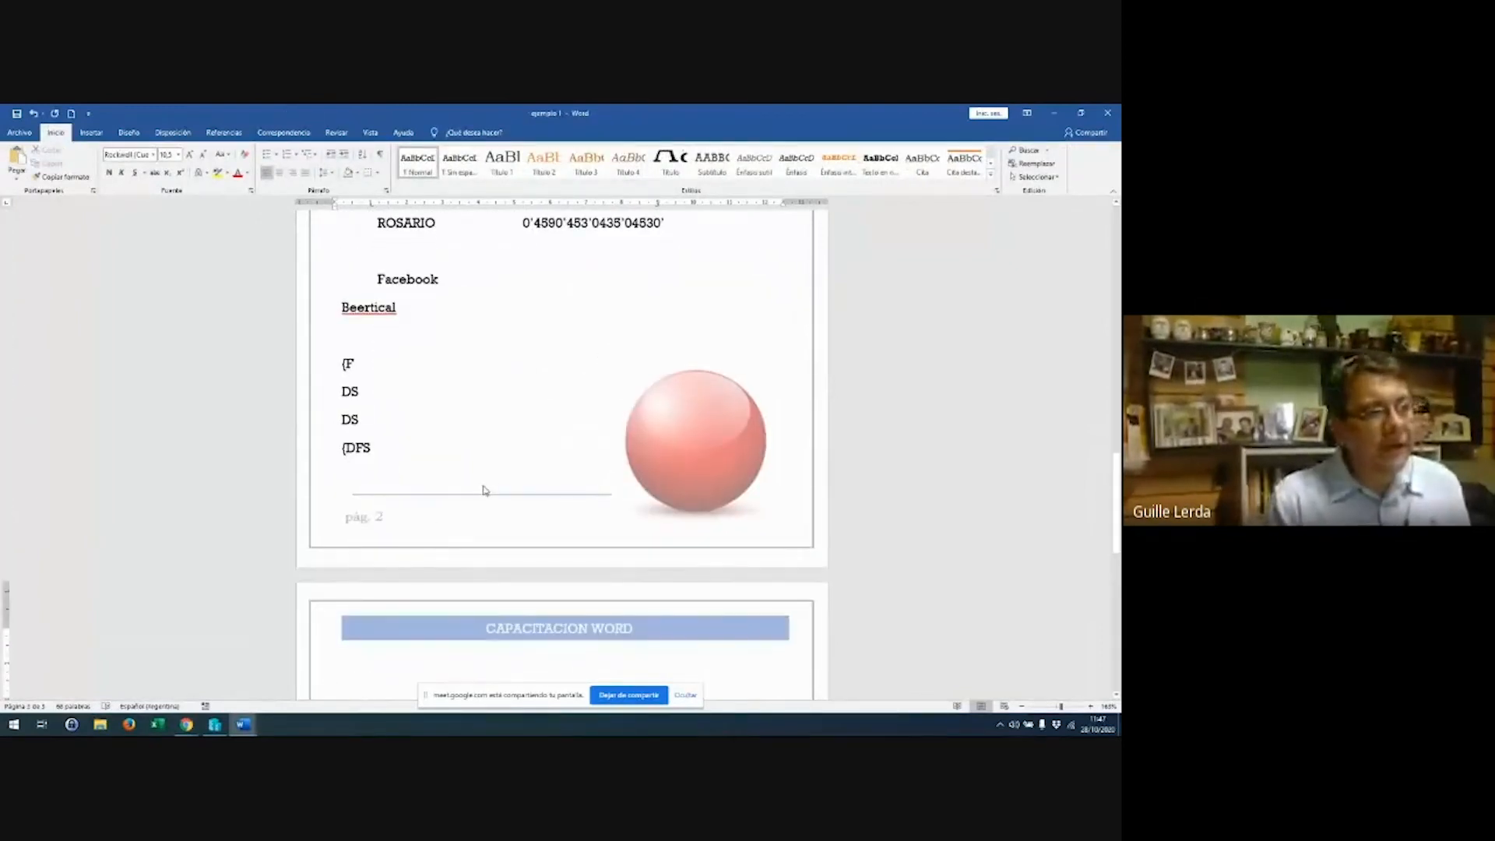
scroll(484, 490, down, 4)
click(511, 505)
text(DFDFS)
key(Return)
text(DSF)
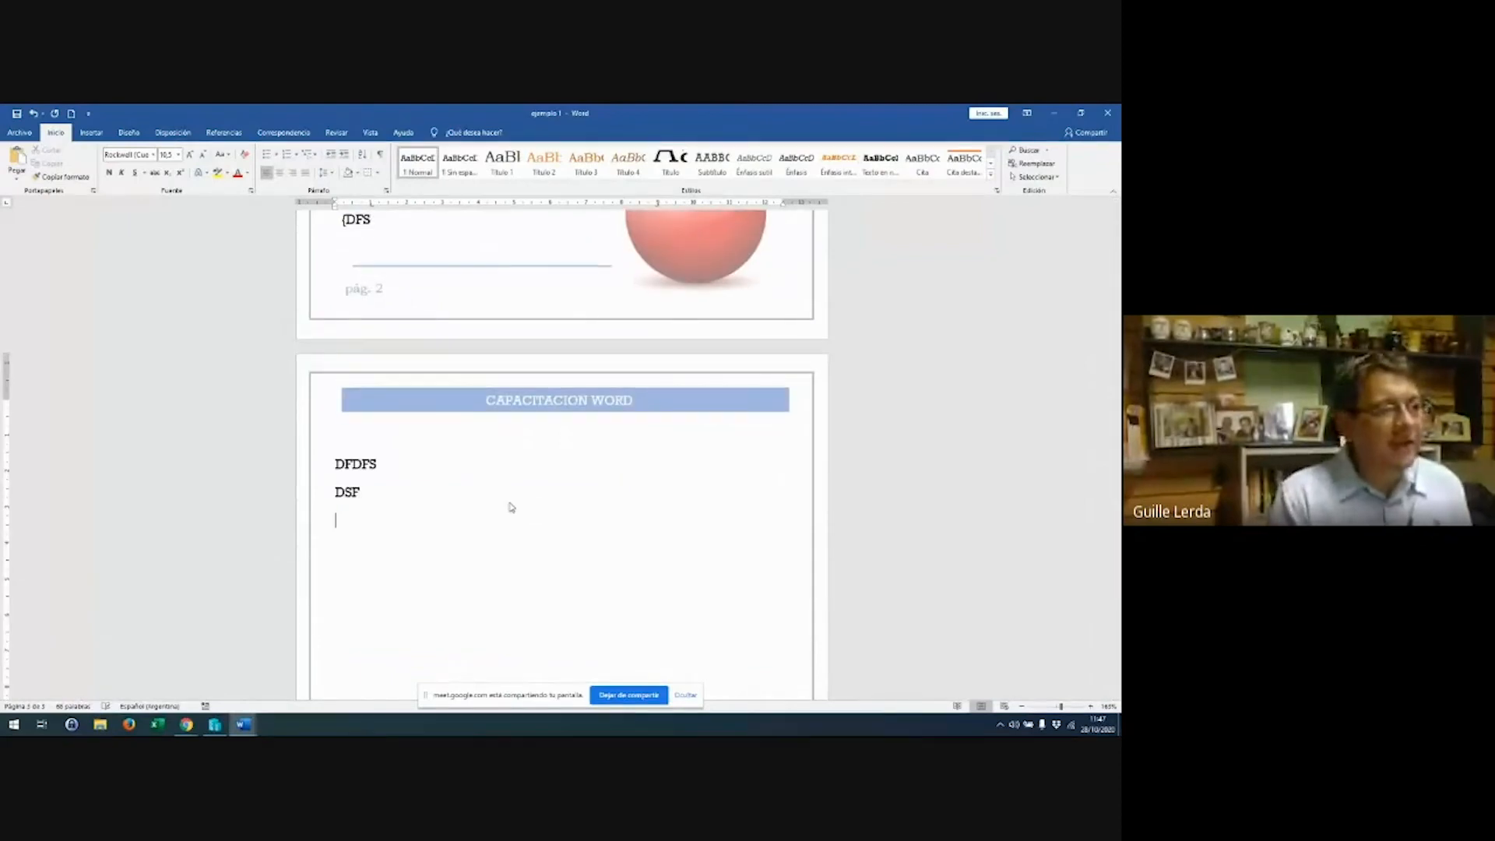
key(Return)
text(D)
key(Return)
text(SÑÑ(D)
key(Return)
text(FS)
key(Return)
text((ÑDFS)
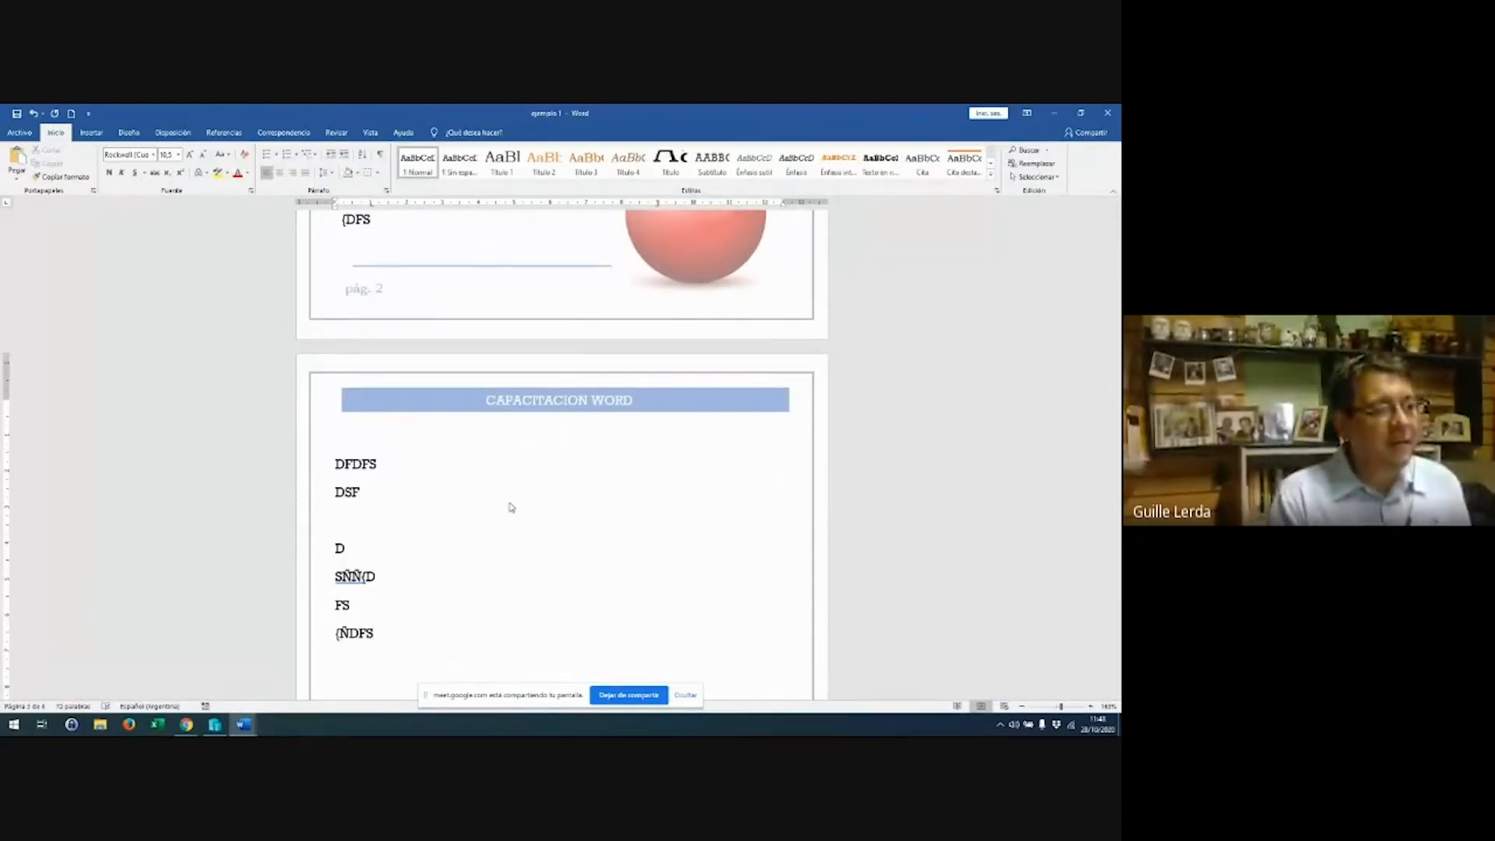
key(Return)
key(Return)
text(DSLÑ(DFSL(LDFÑS Ñ{DSFL{Ñ { DFS{ÑLÑ{DFS)
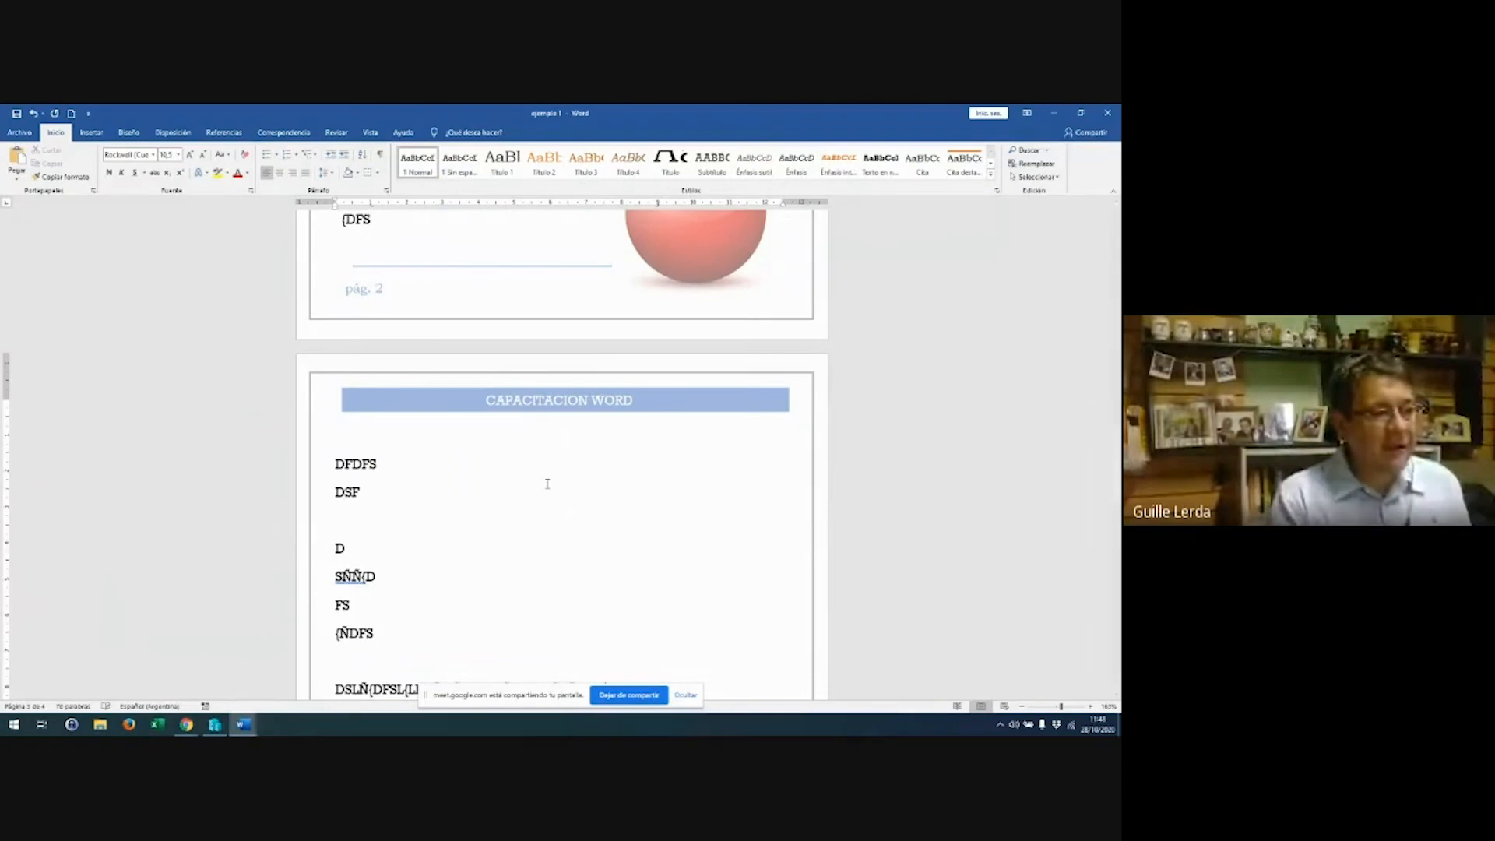
Type several more lines of random filler characters further down the page
scroll(557, 477, down, 3)
text(DSÑDSFÑ{DS{F)
key(Return)
text(Ñ)
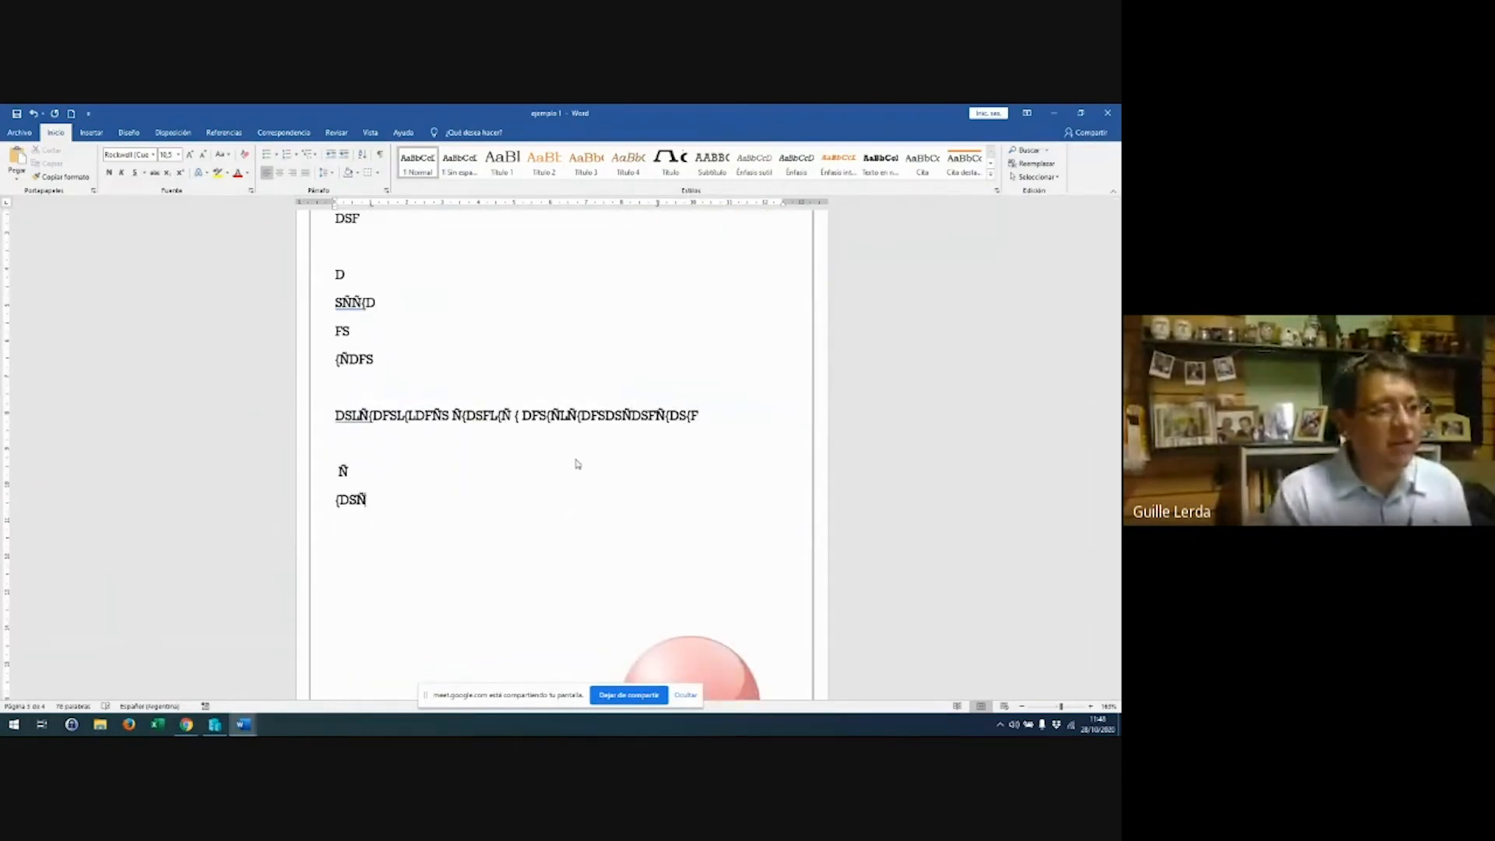
text( {DSÑ{DSFÑ{ DÑFS{  D S{FÑ {ÑÑDSÑ{)
key(Return)
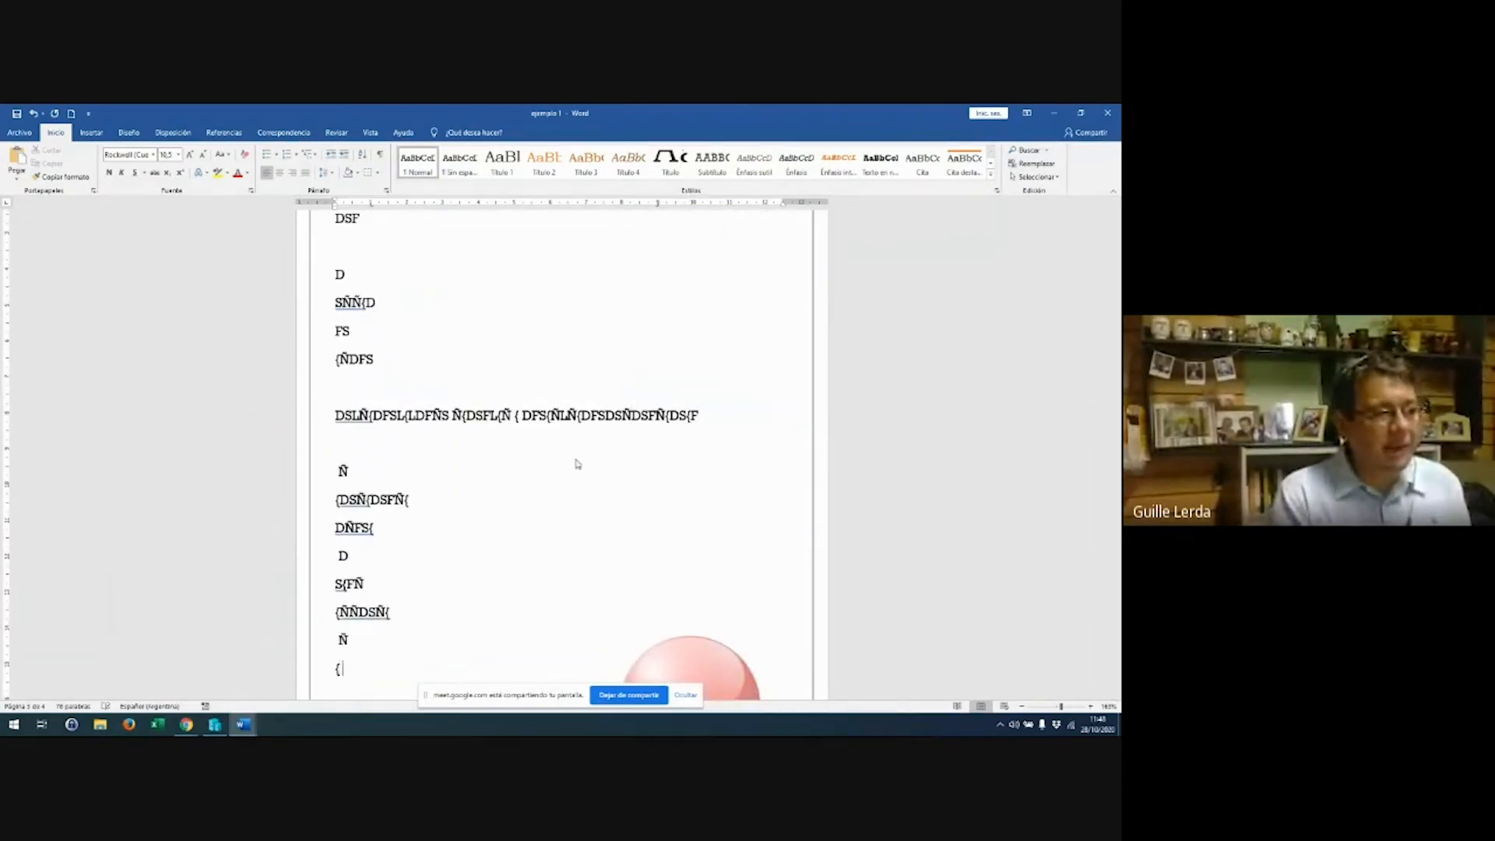
text(Ñ {)
key(Return)
text({´E´+POP´REW´PERWOPÉRWOP´REWO´PEWRO´PERWO)
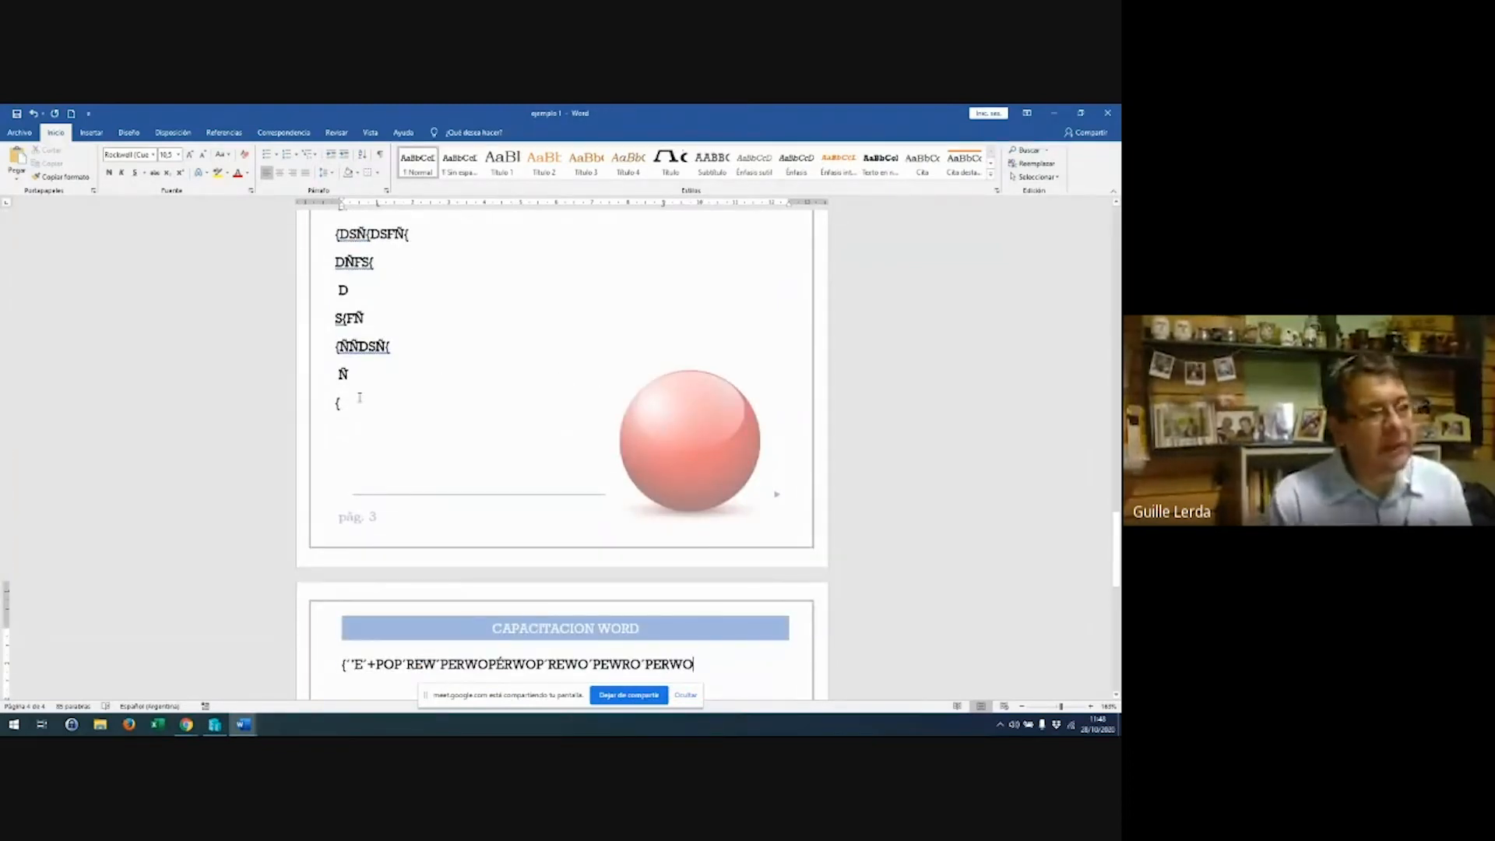
scroll(629, 382, up, 10)
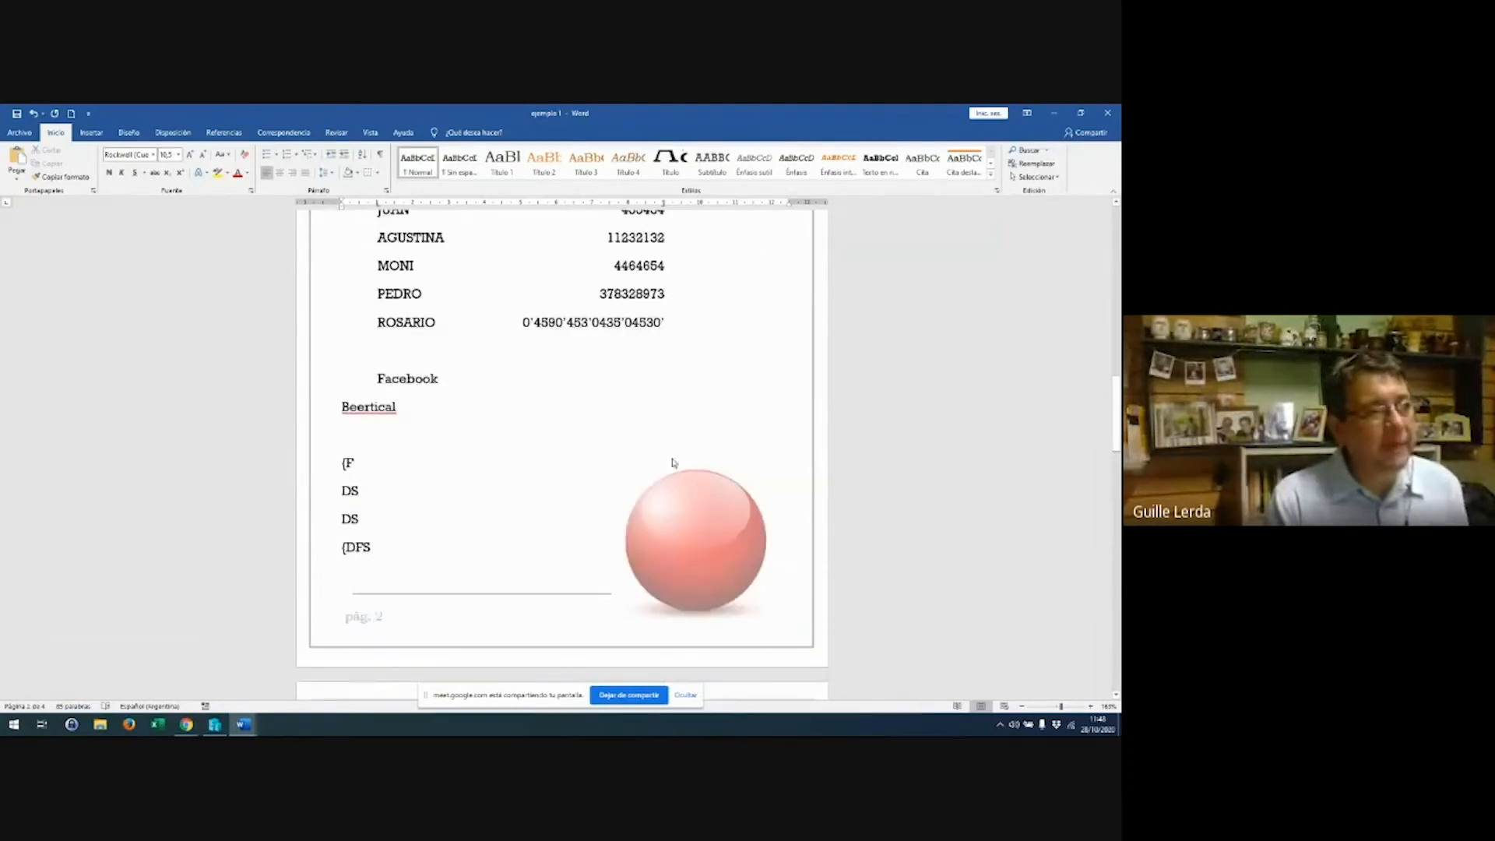
Set the footer sphere to the third wrapping style in Layout Options and close the footer
double_click(673, 507)
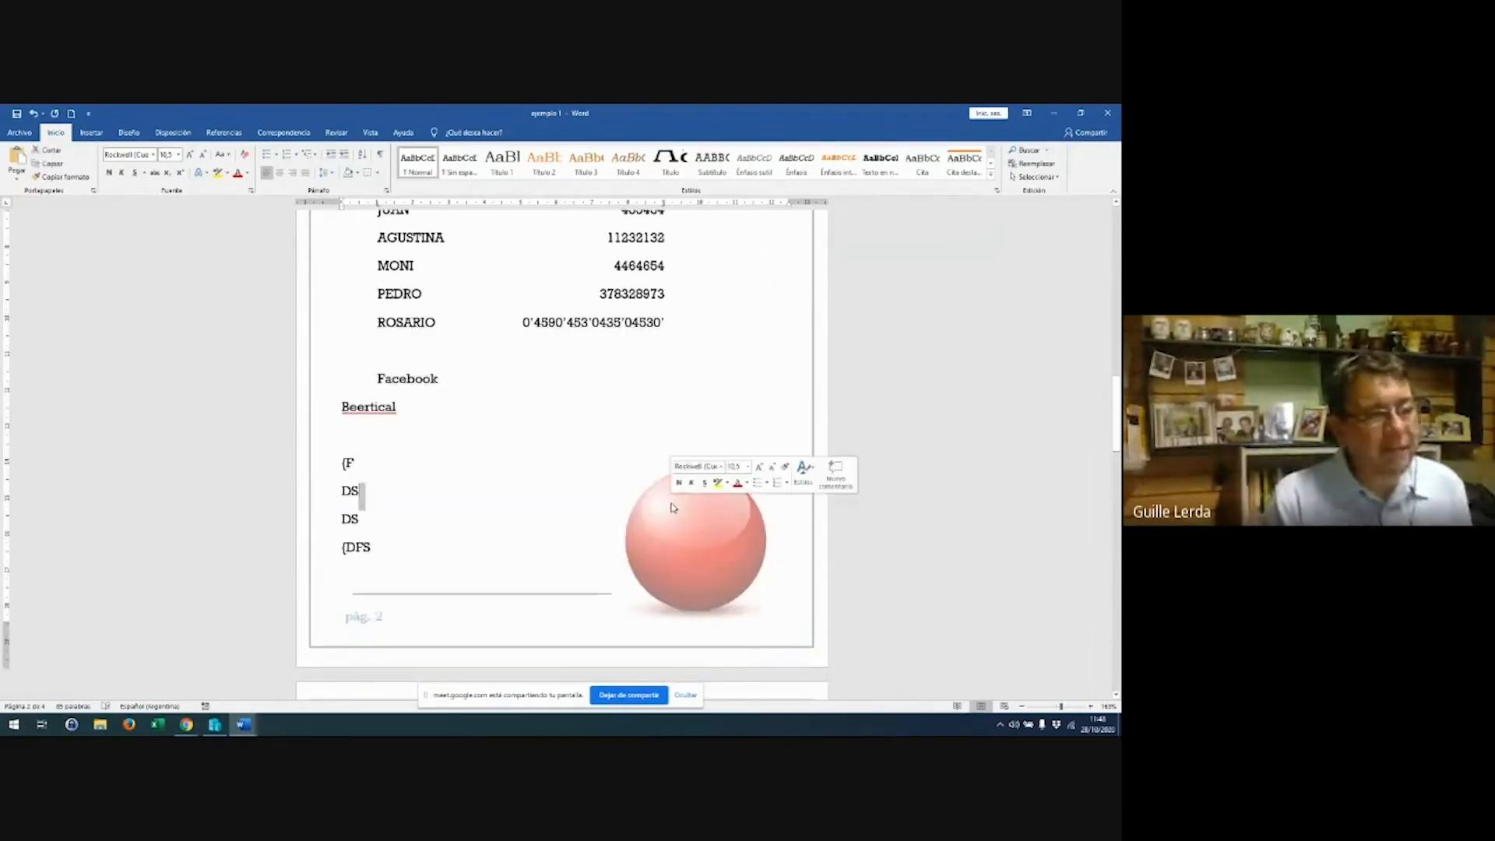
click(617, 637)
double_click(617, 637)
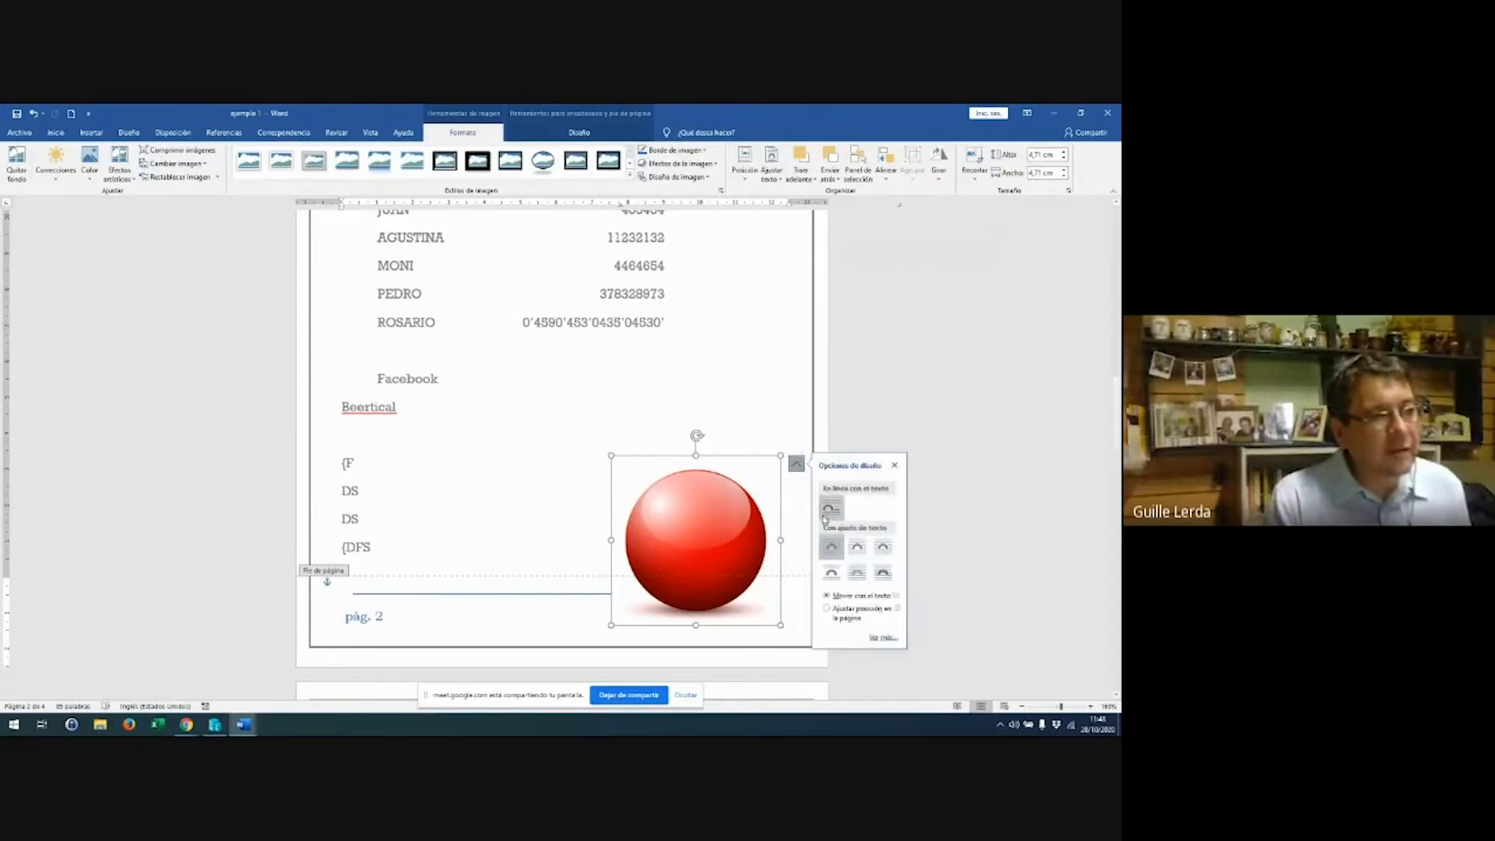
click(884, 552)
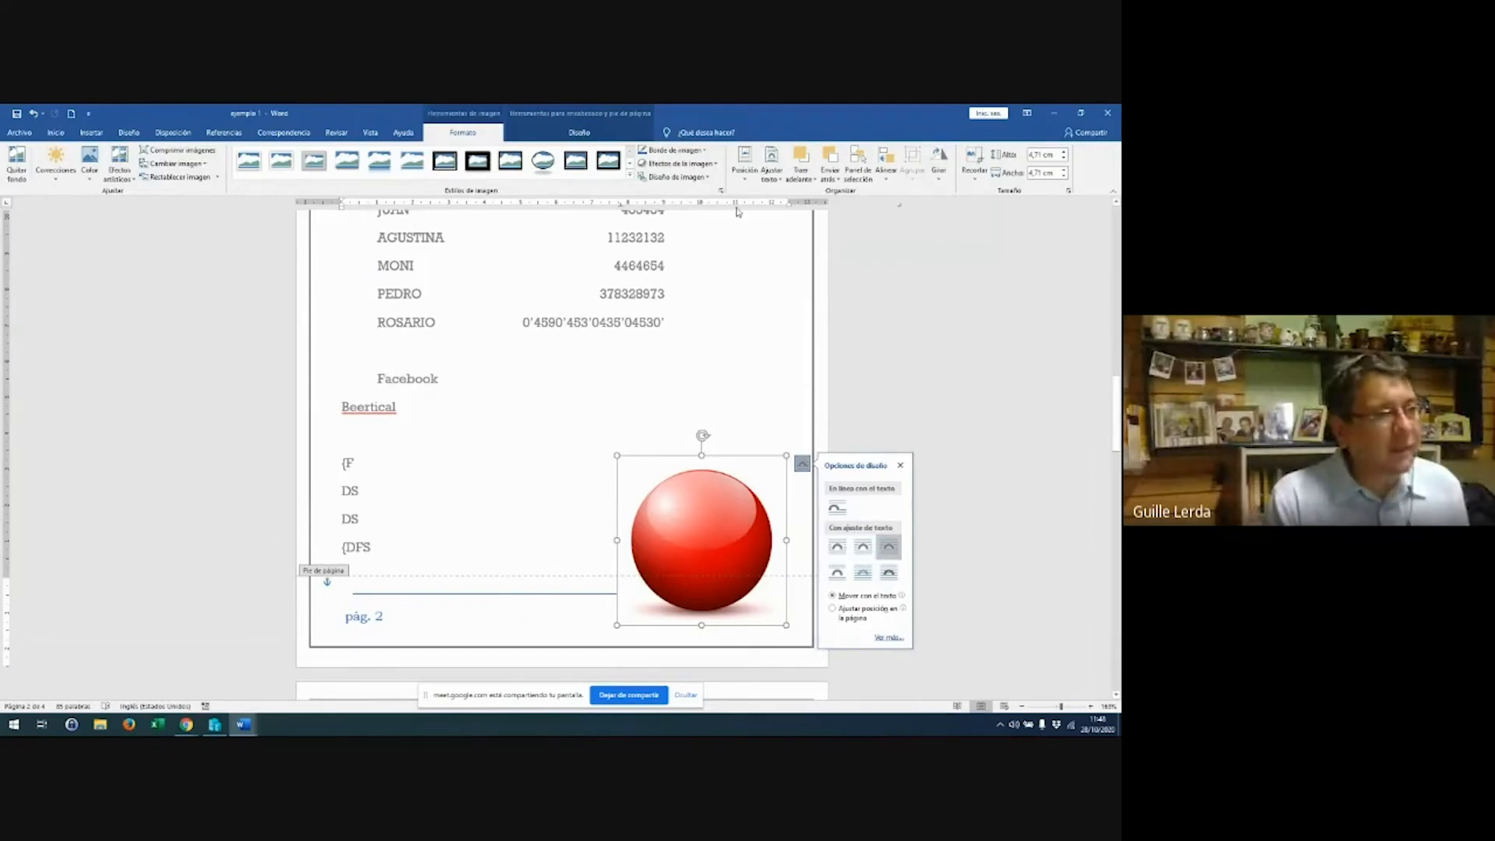
click(579, 132)
click(779, 167)
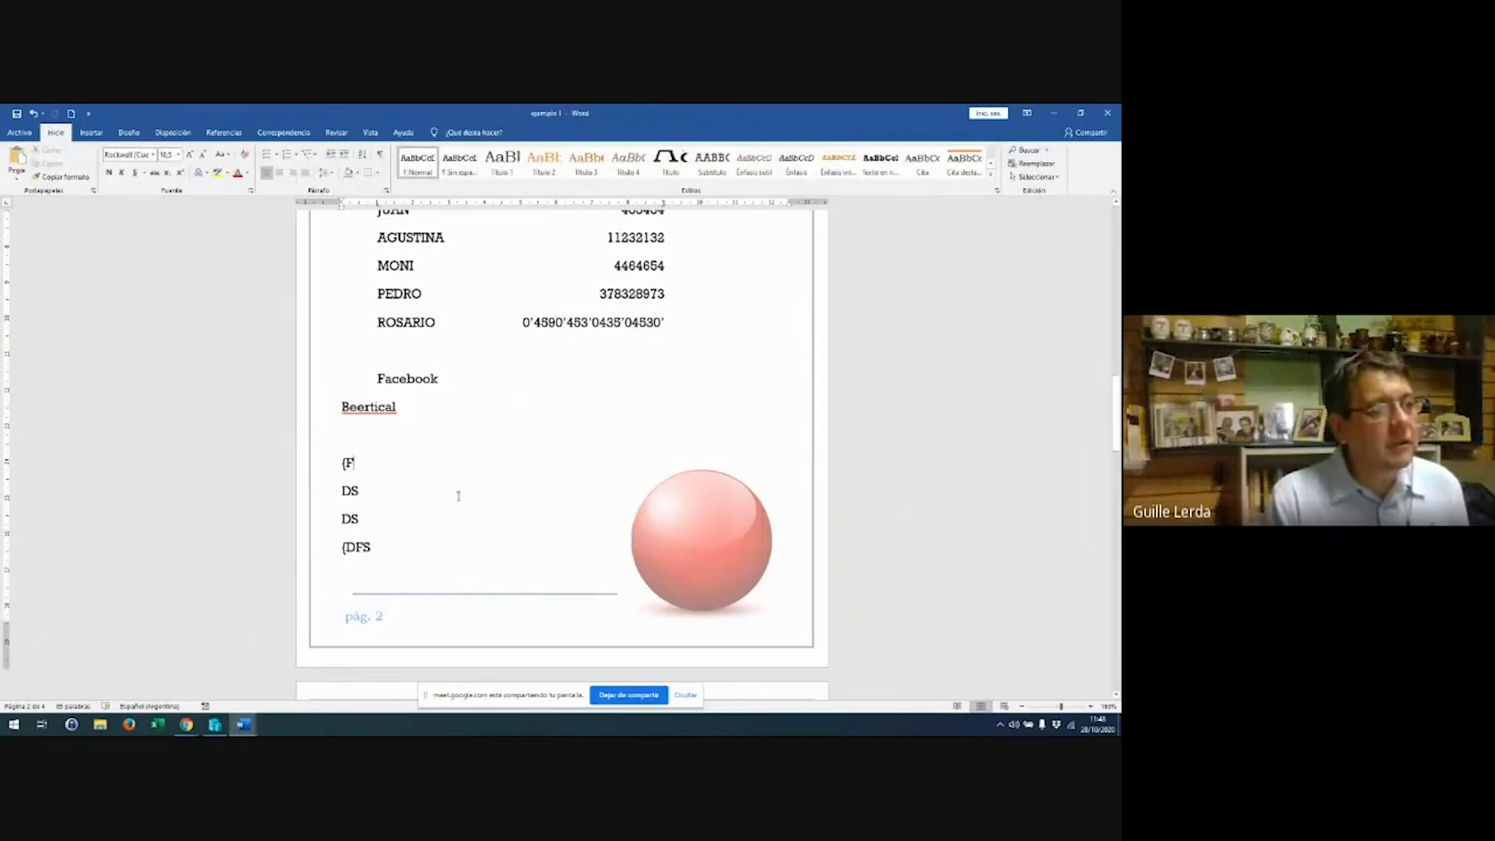
Append three lines of capital-letter filler plus an empty paragraph on page 2
key(BackSpace)
text(´LSÑ{DL{ÑSLD{ÑDS{ÑLDS{ÑLDSA{ÑL)
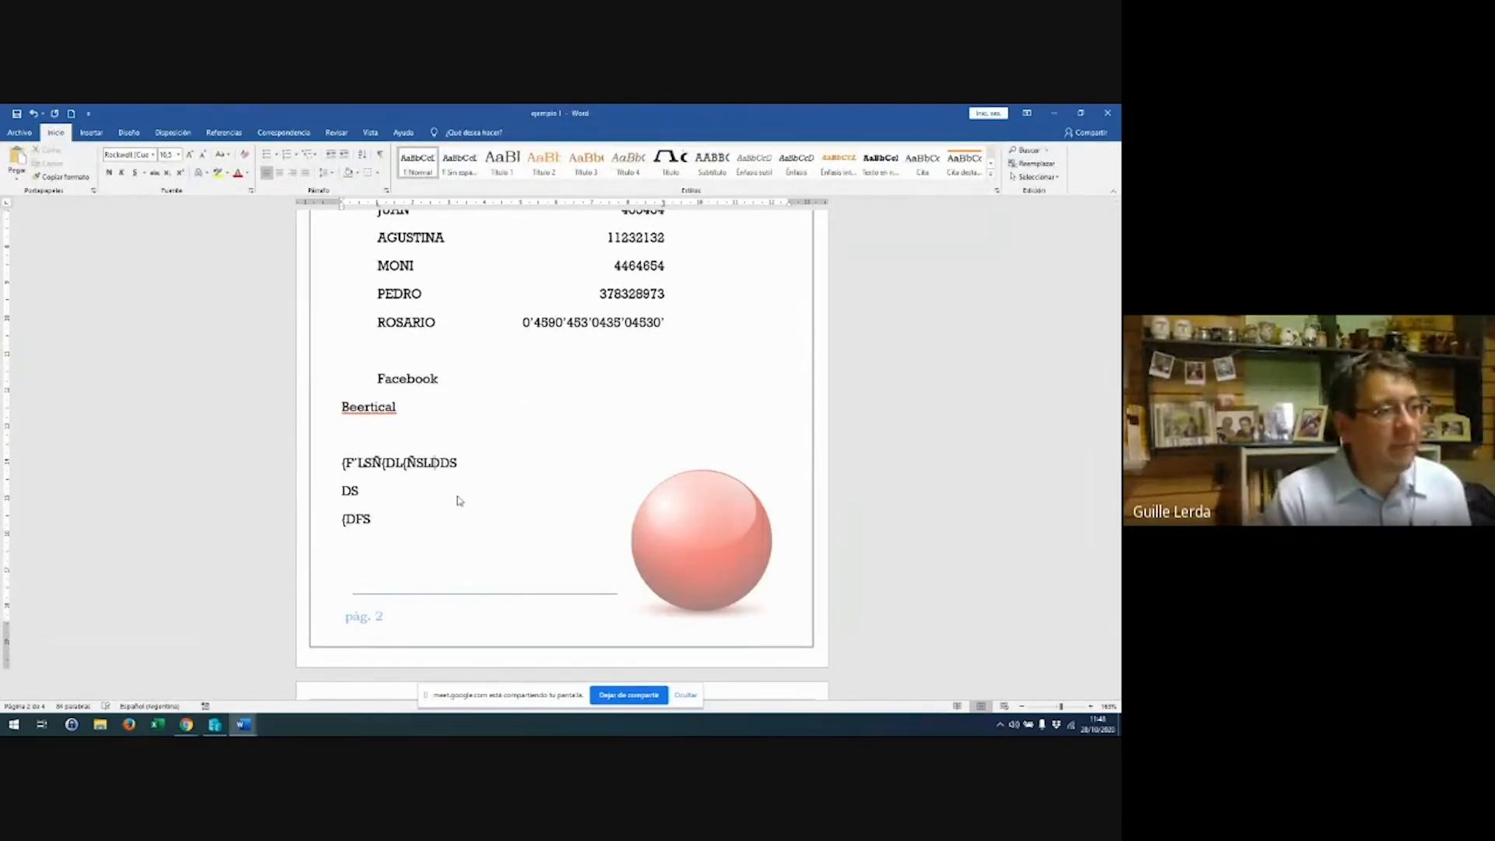
text(DS{LDS{ÑLDSA{ÑLDS{LÑ{SDDS)
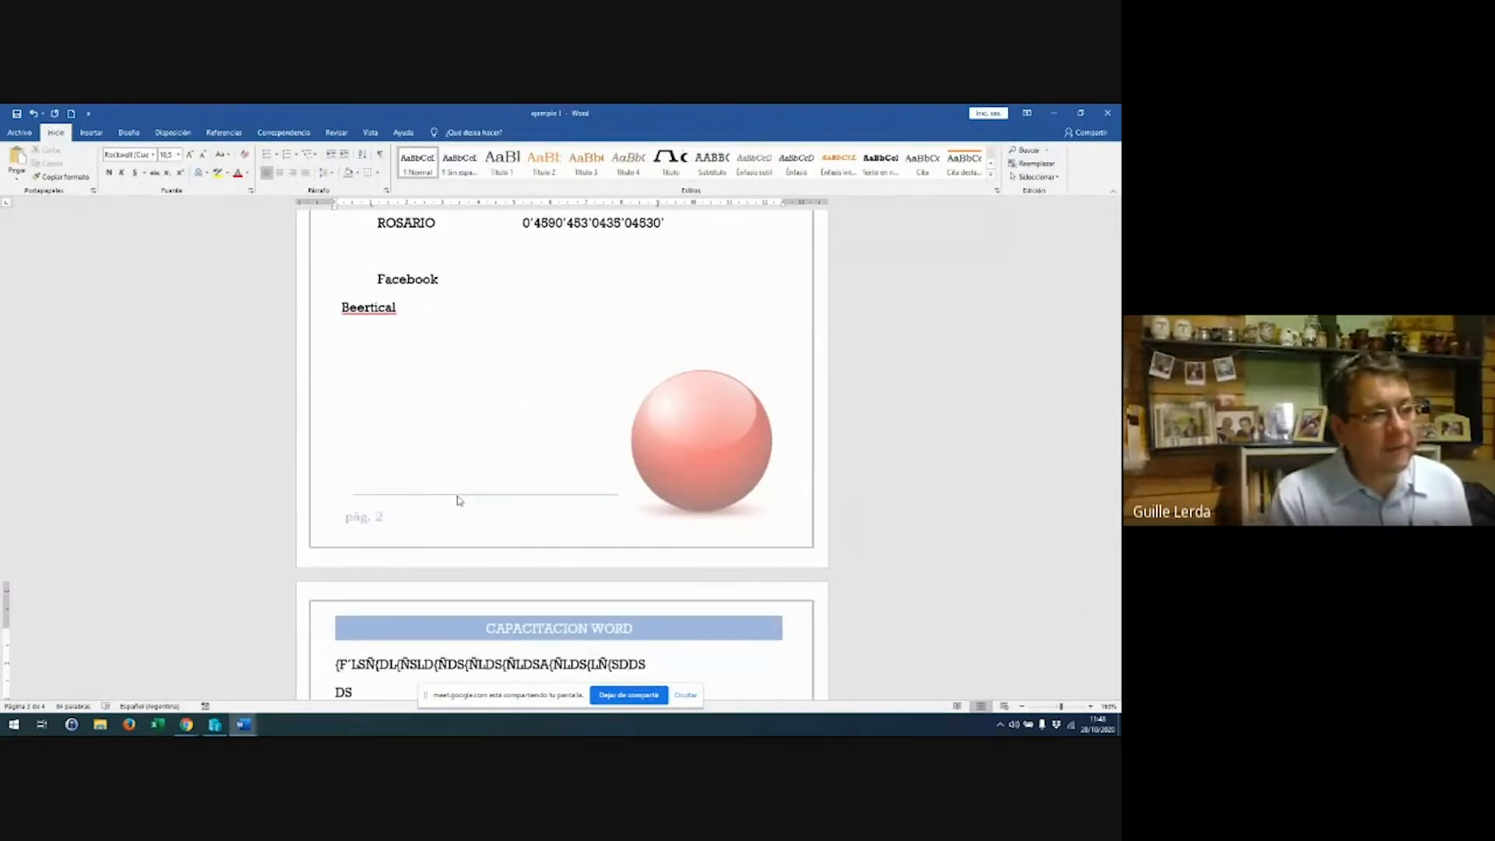
key(BackSpace)
key(BackSpace)
key(BackSpace)
key(BackSpace)
key(BackSpace)
key(BackSpace)
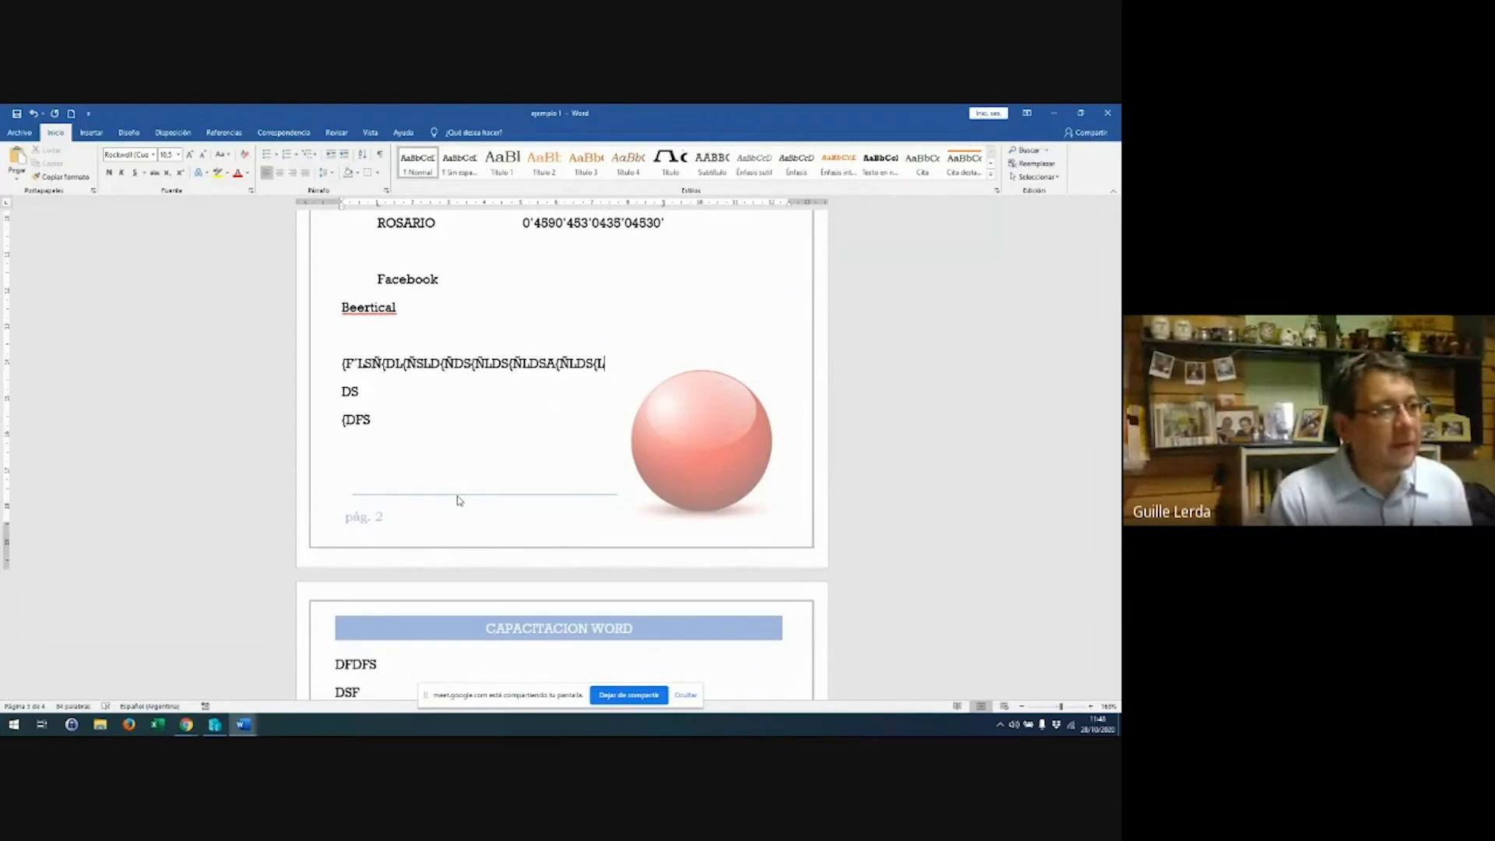
key(Return)
text(SDAÑLSAÑ{DL{ÑDSALÑ{Ñ{LÑ{LSA{ÑDLLSAÑ{)
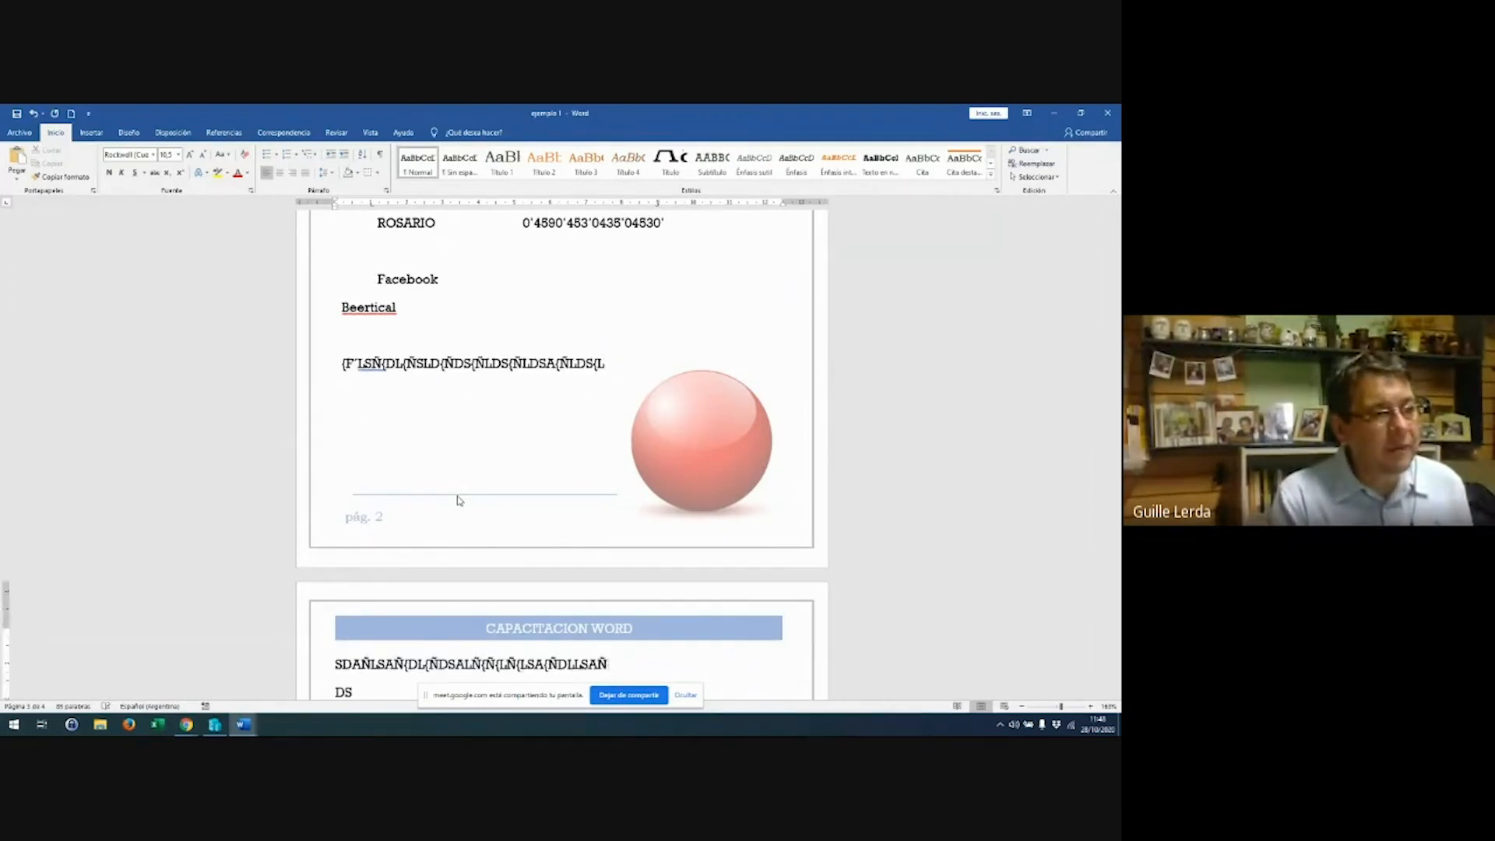
key(BackSpace)
key(BackSpace)
key(Return)
text(SASADKÑLASKDÑLK)
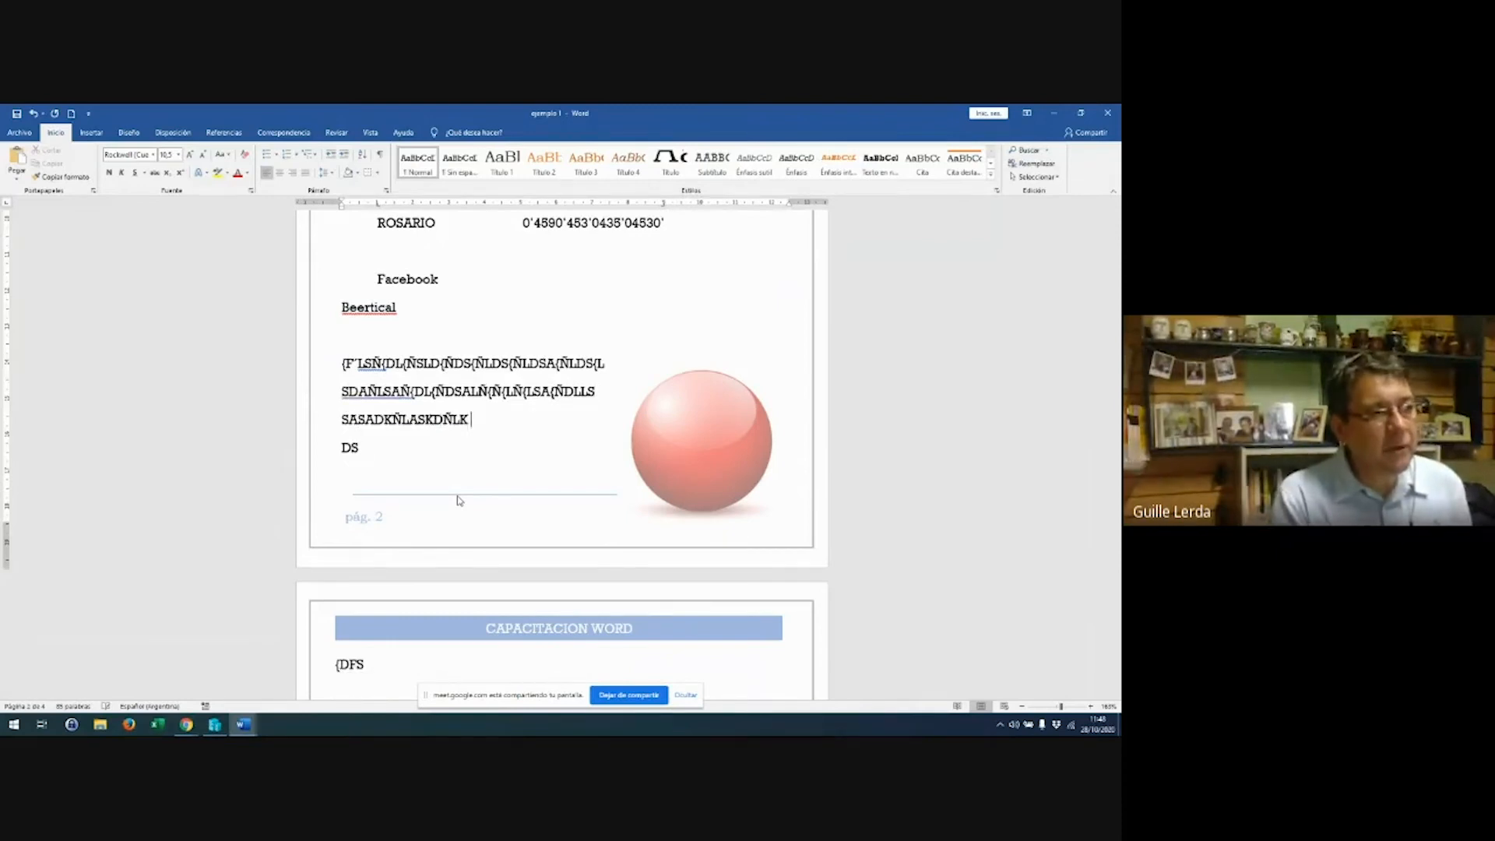
text( SAÑLKDSLÑAKÑL)
key(Return)
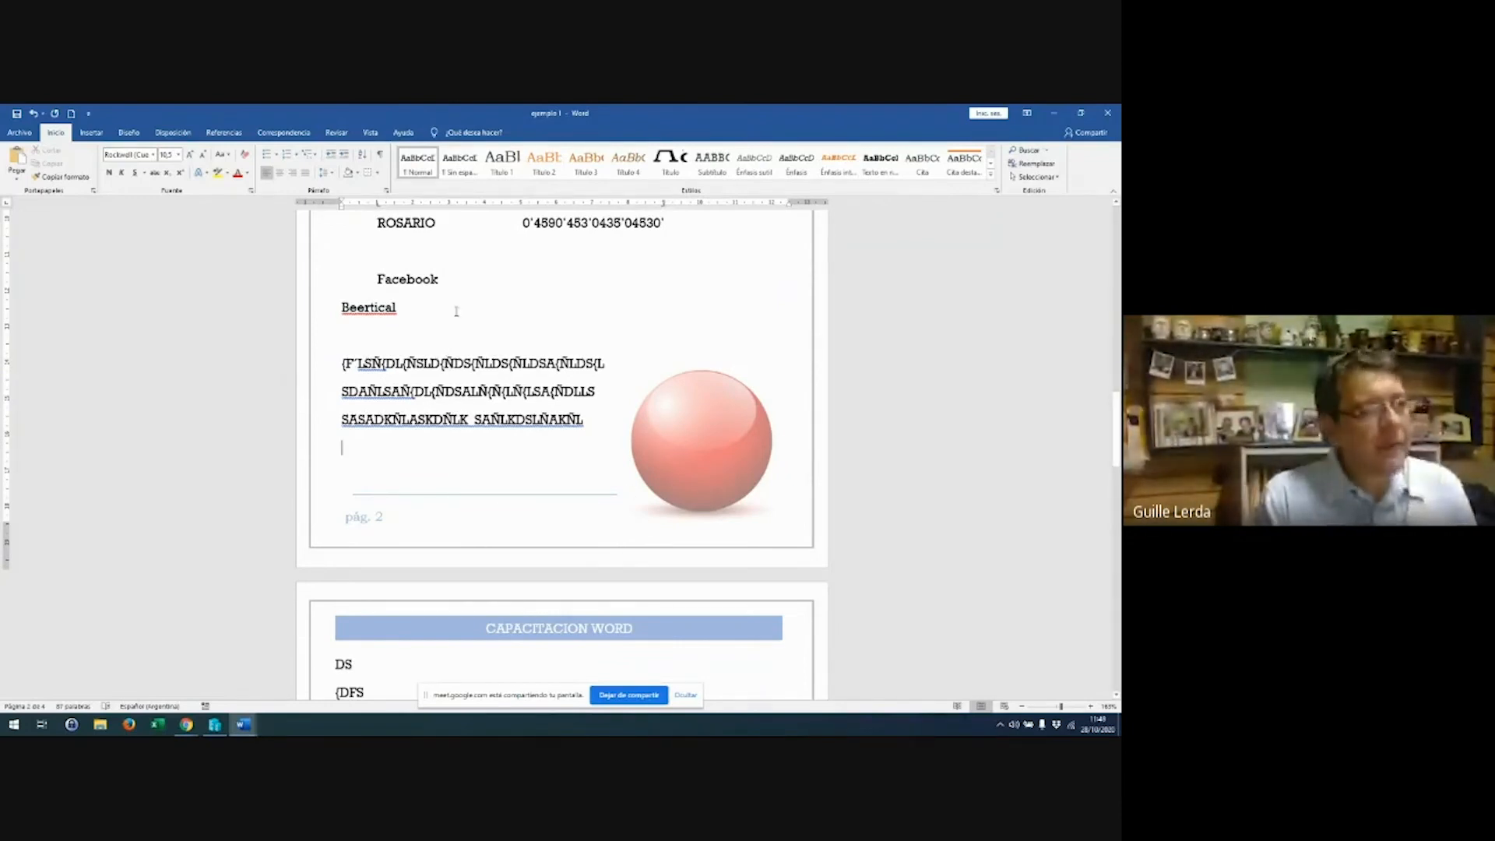
scroll(456, 312, up, 2)
scroll(457, 312, up, 10)
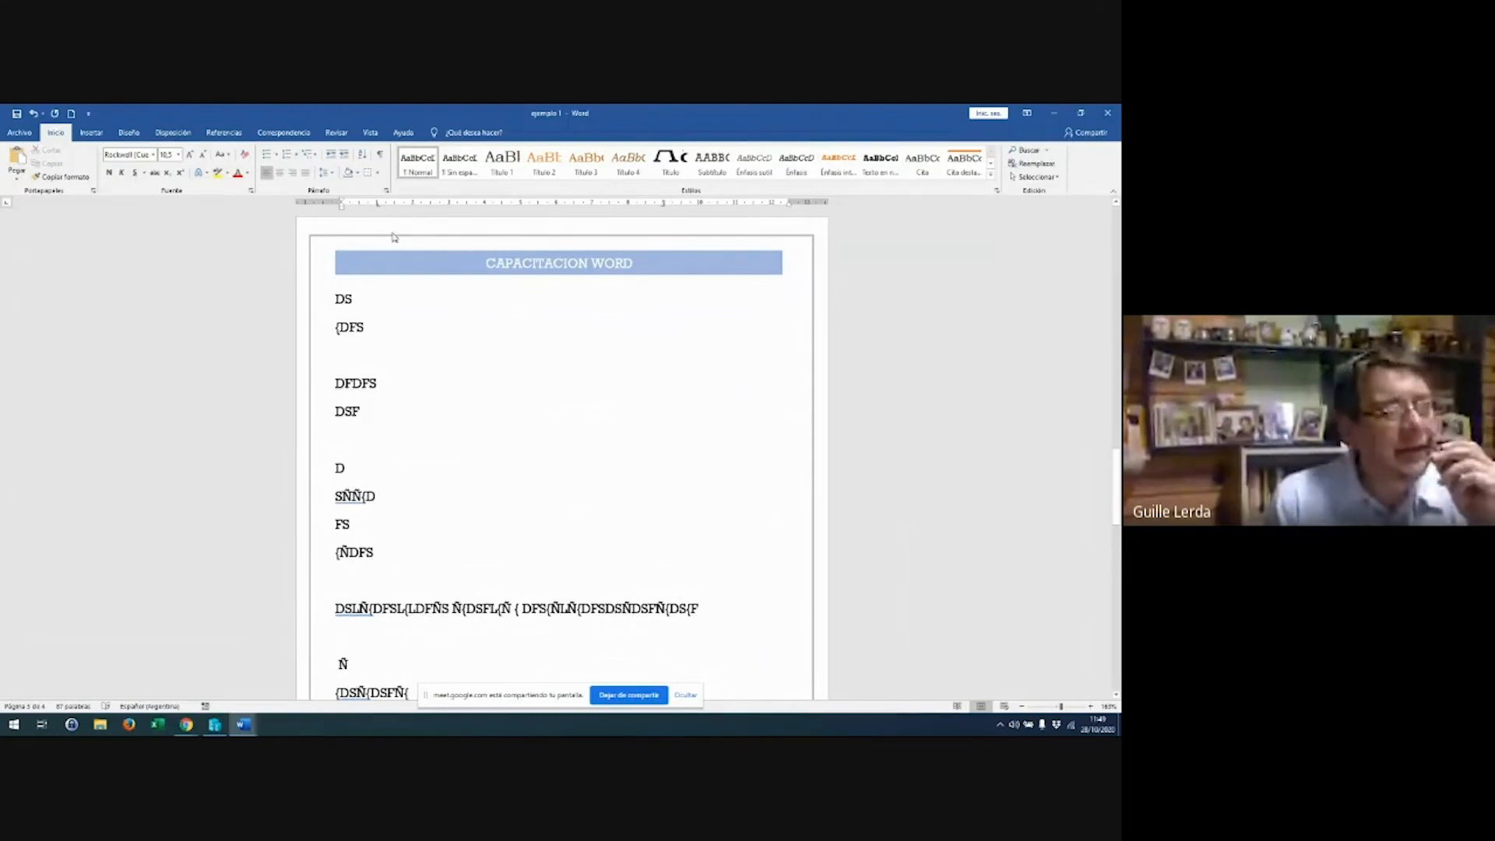
Create a custom text watermark via Design > Watermark, replacing the default text with the typed name
click(129, 134)
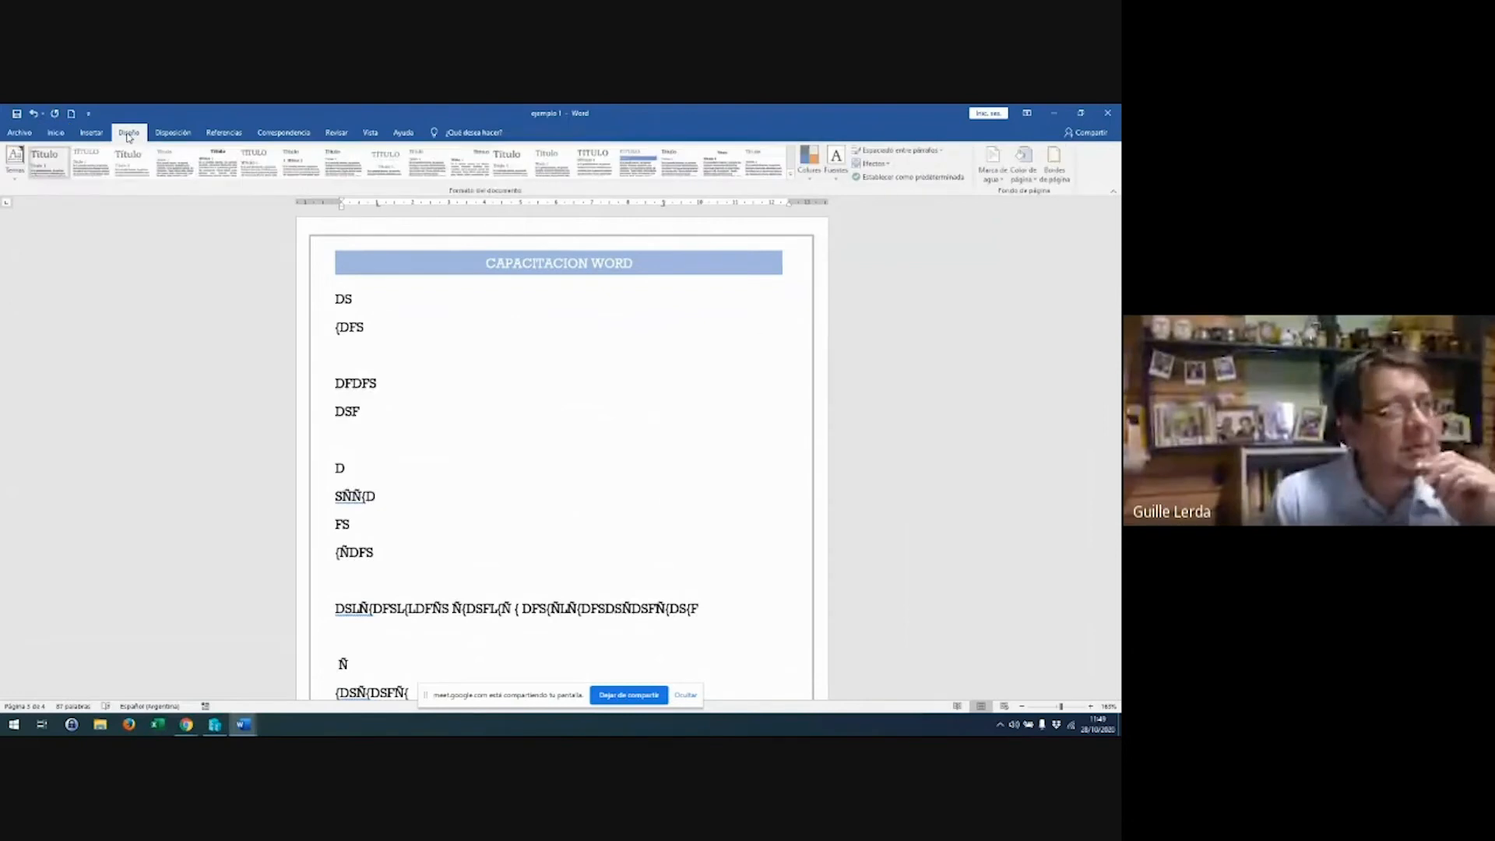
click(992, 162)
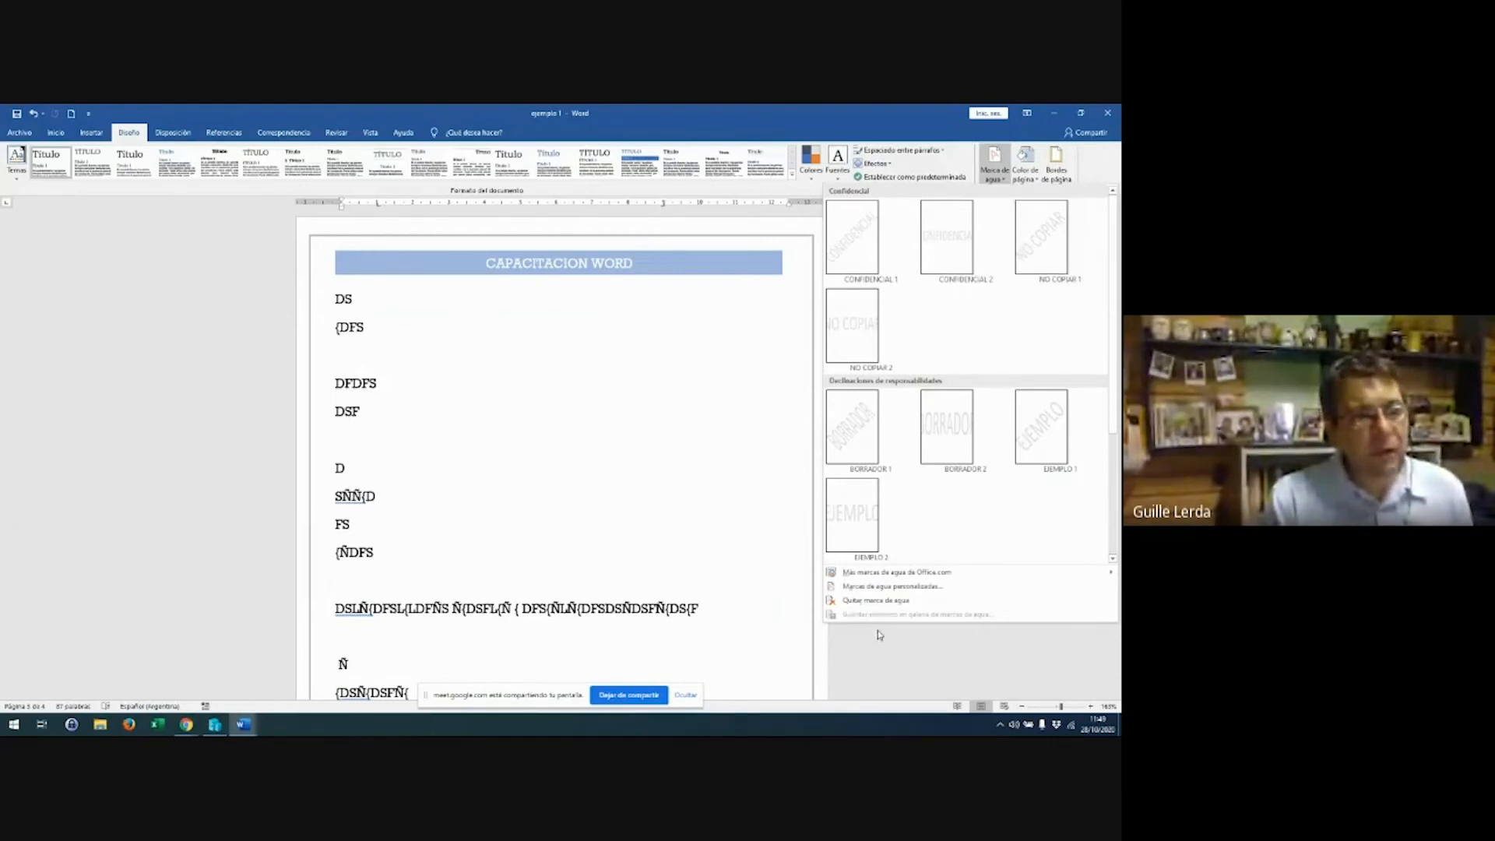
click(882, 588)
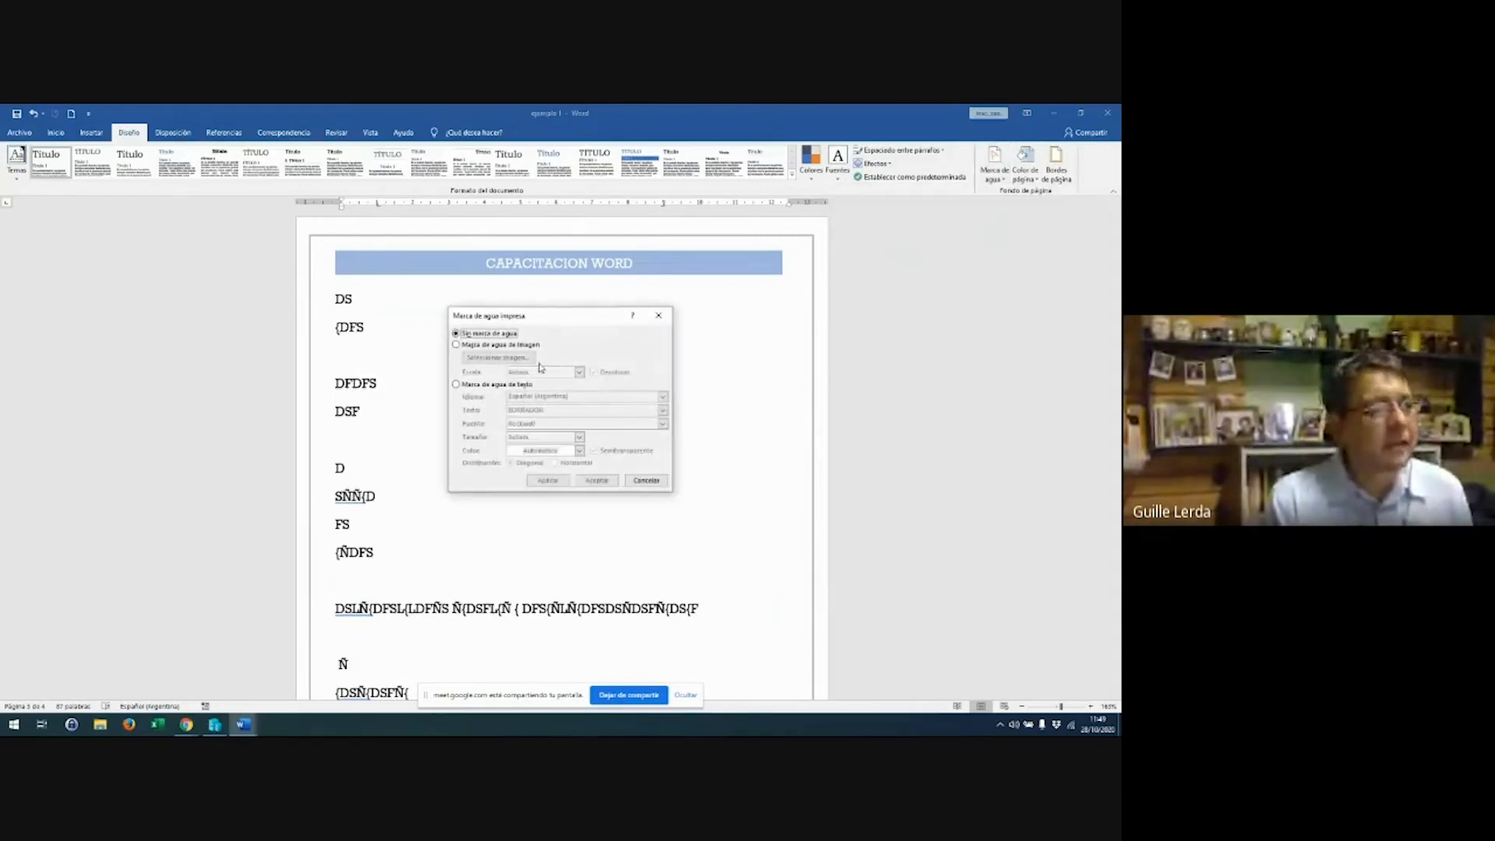
drag(557, 324, 932, 263)
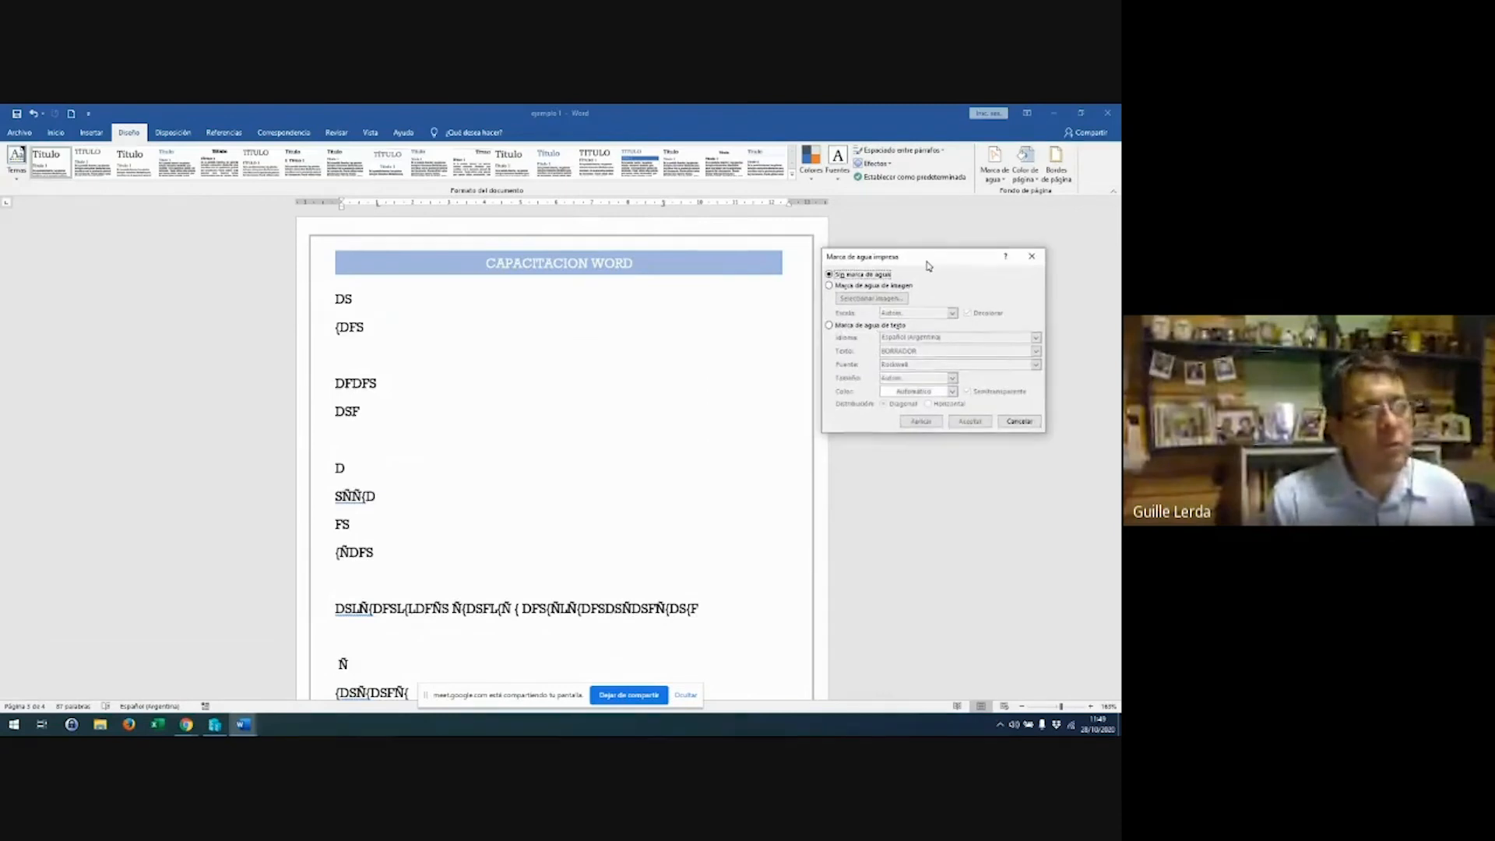
click(896, 323)
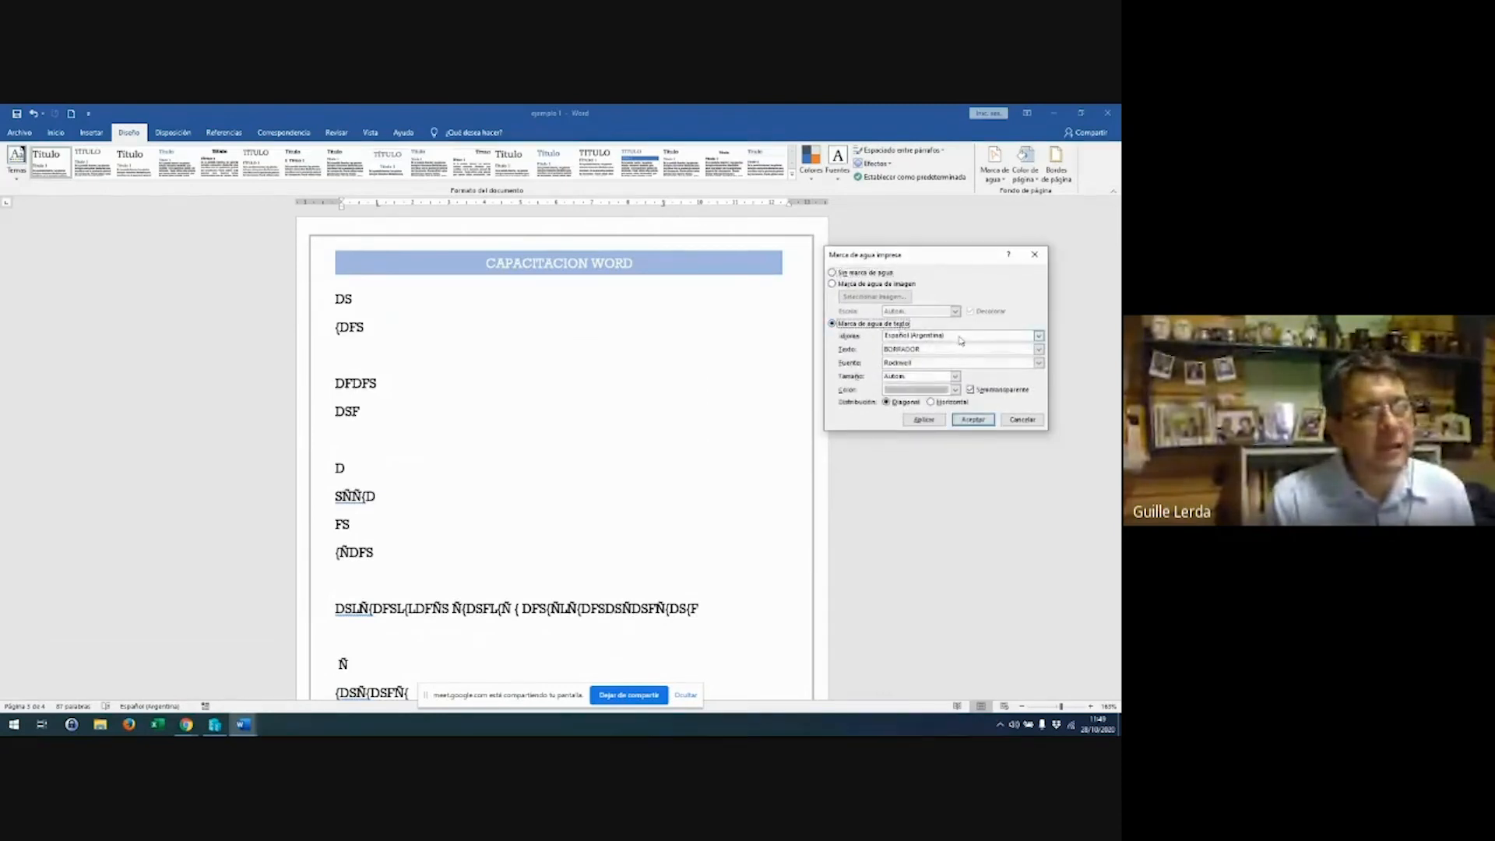
double_click(963, 349)
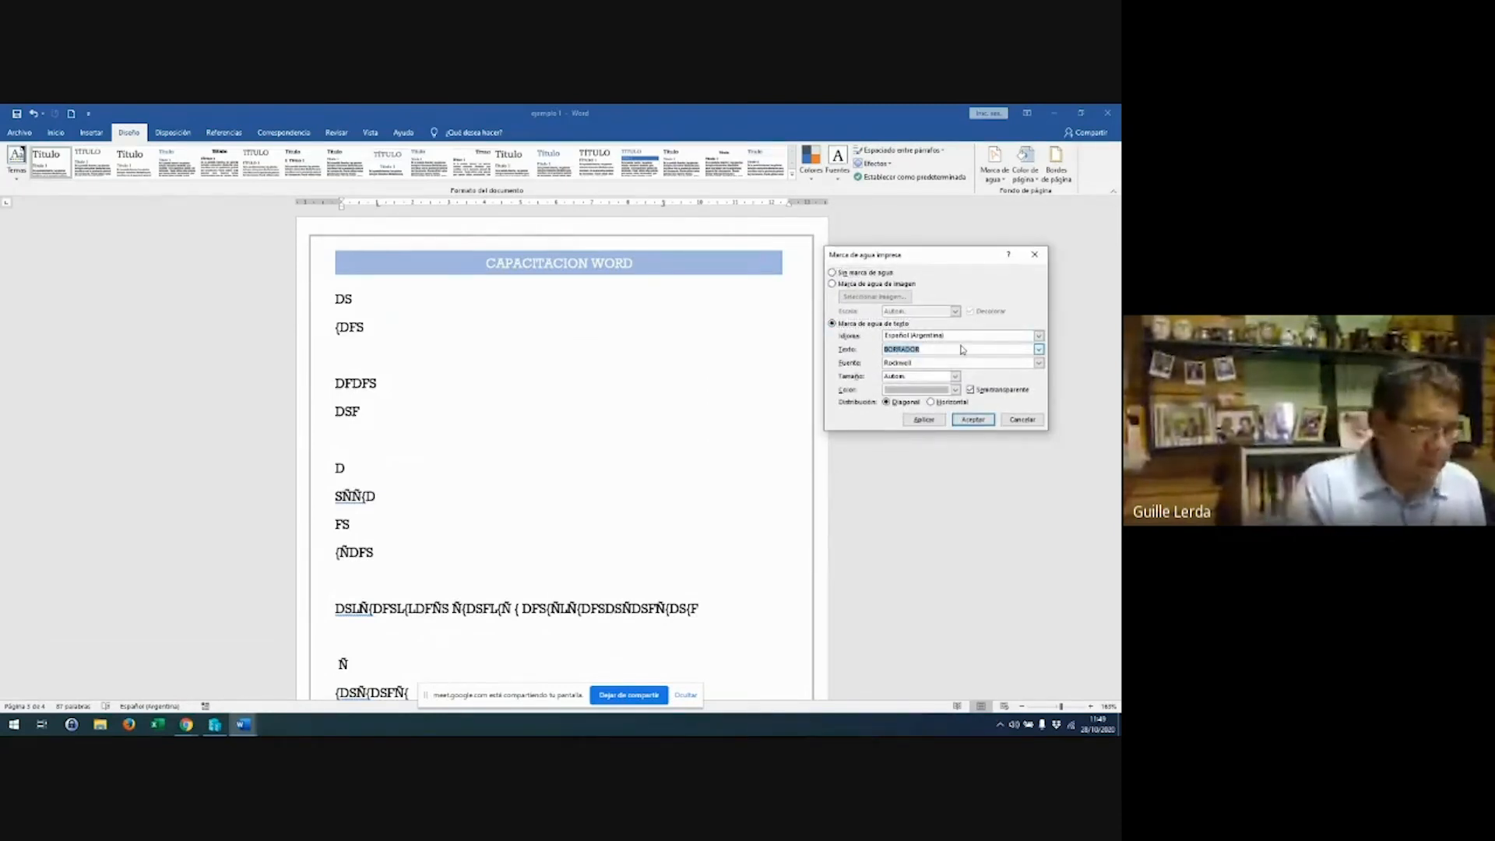
text(RICARDO)
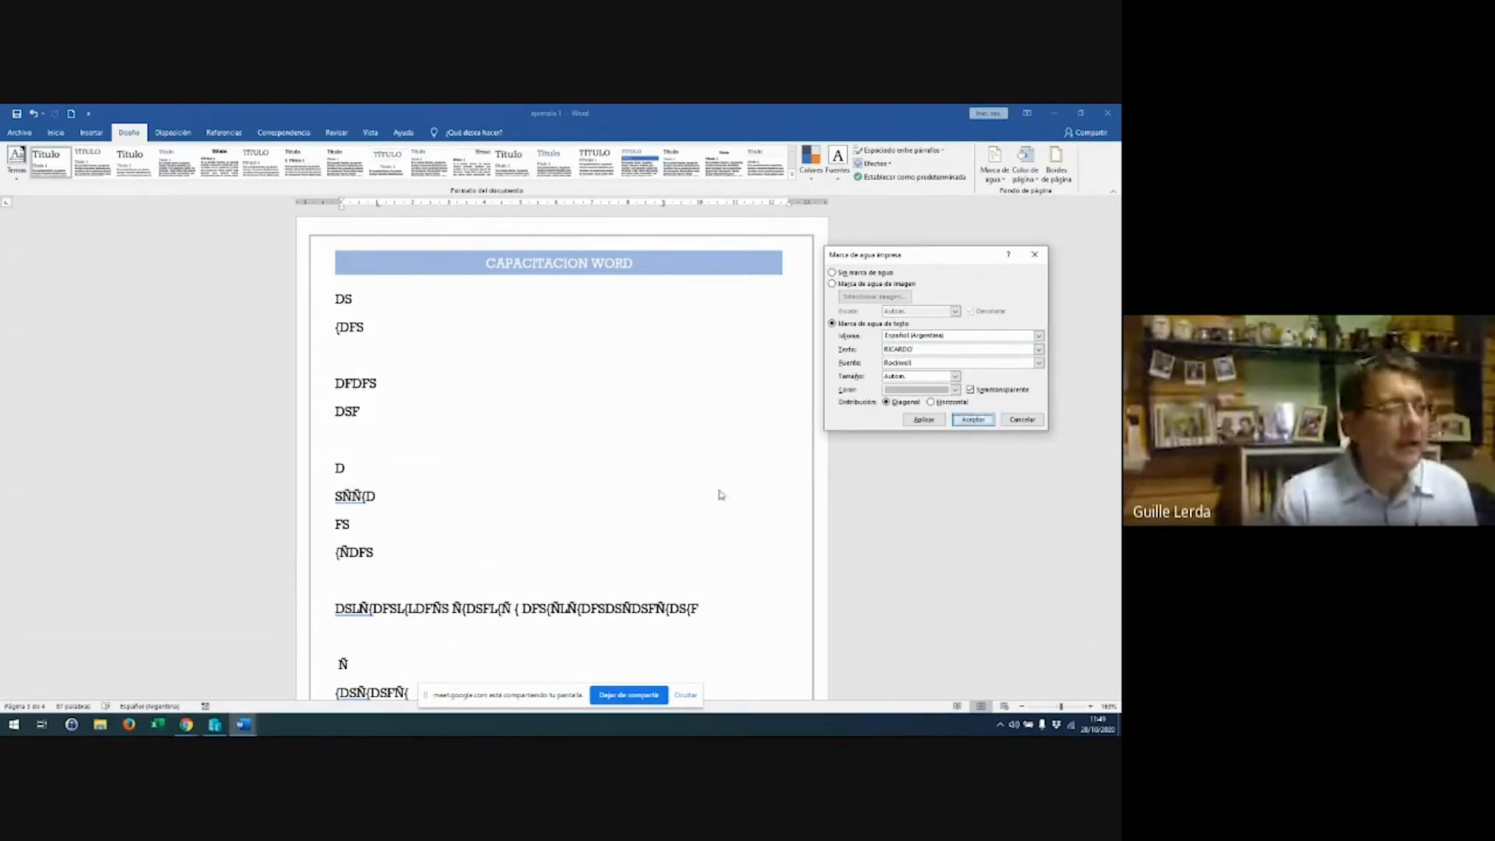
scroll(631, 476, up, 15)
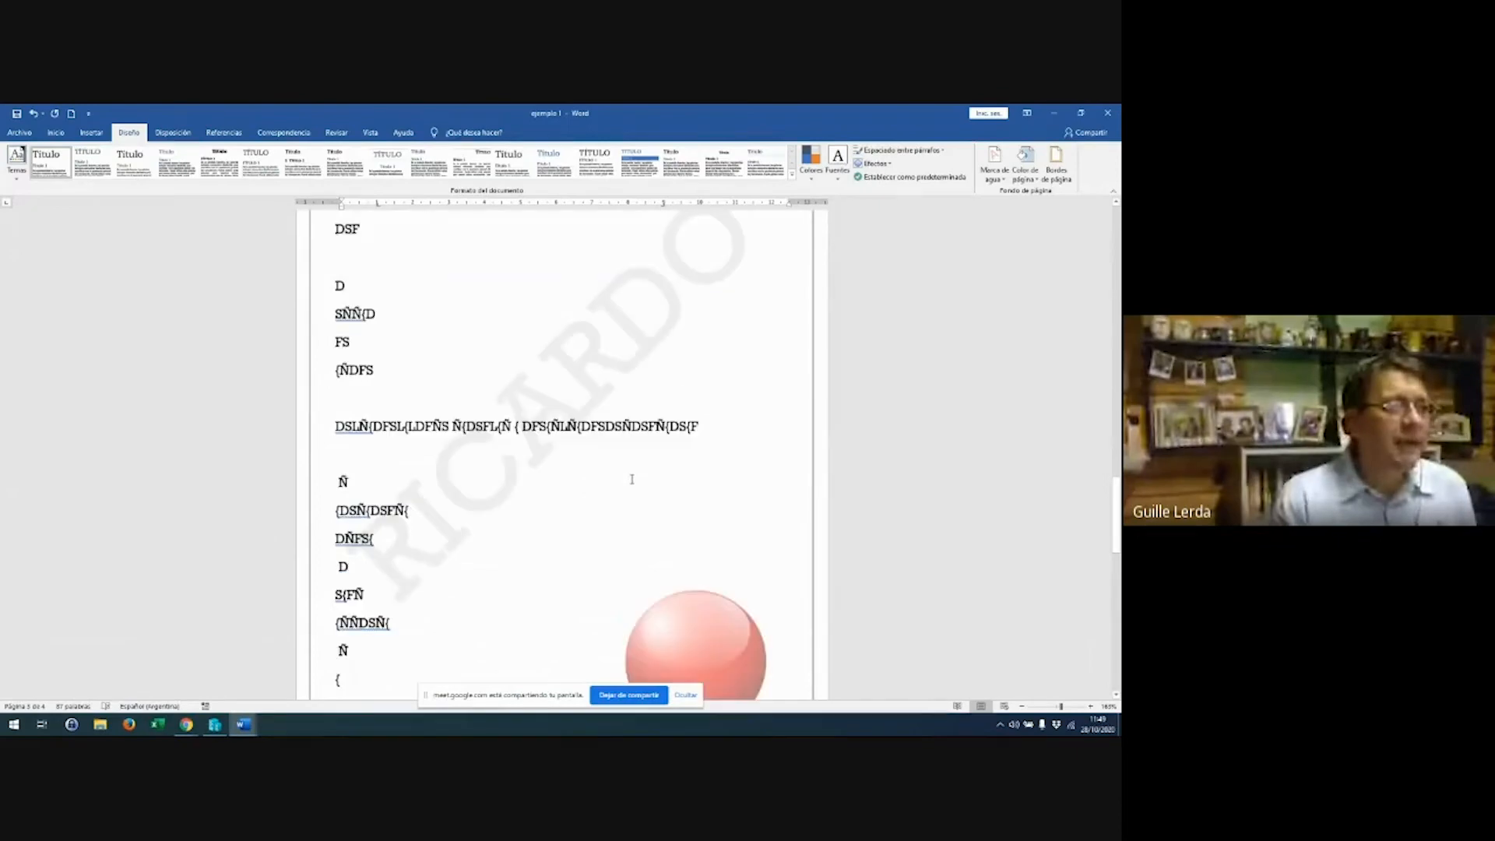
scroll(632, 488, up, 5)
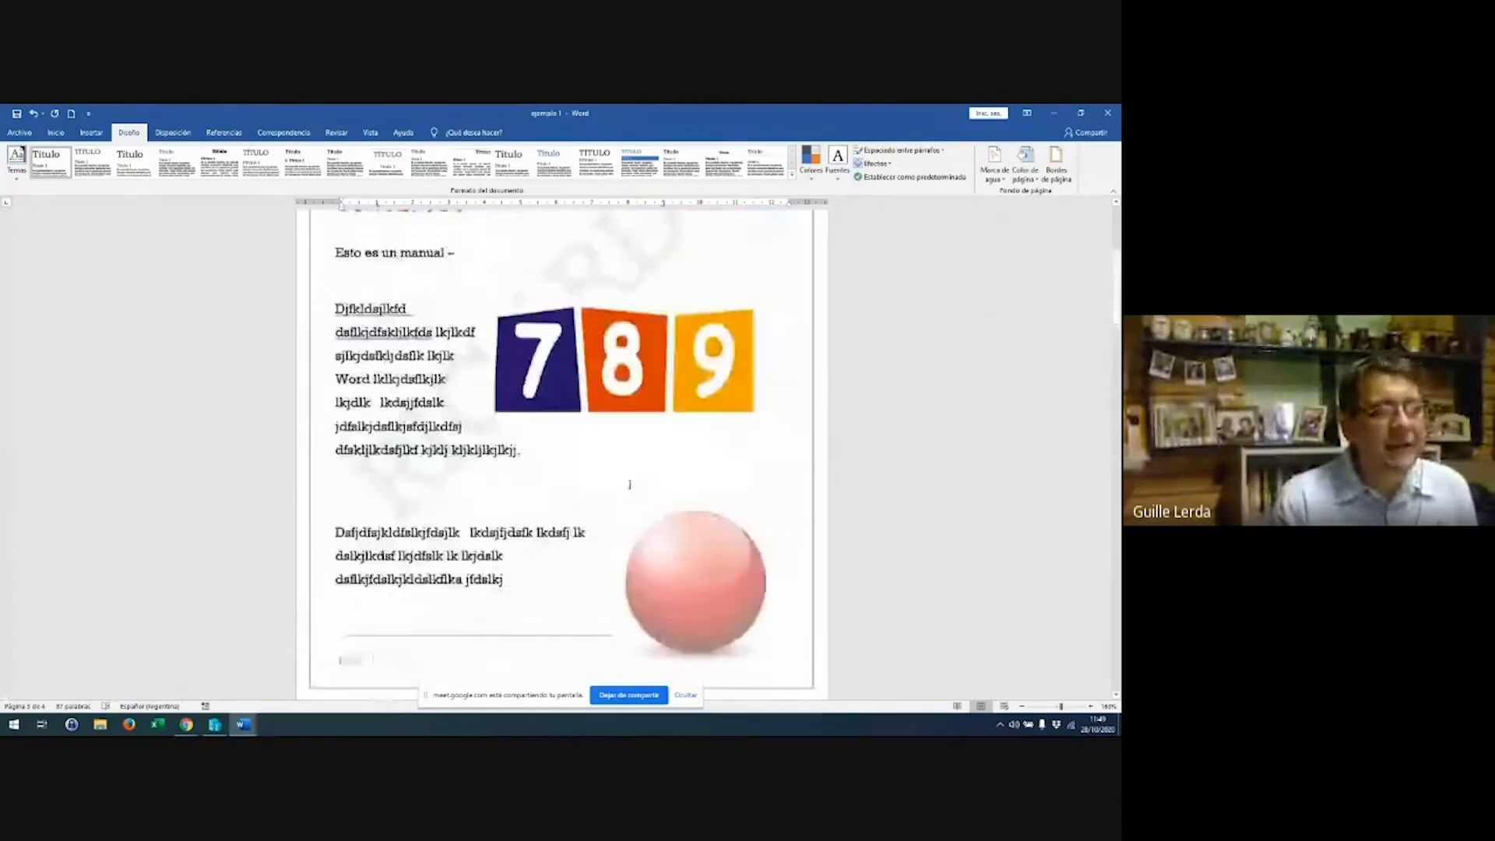
scroll(631, 488, down, 8)
scroll(632, 486, down, 12)
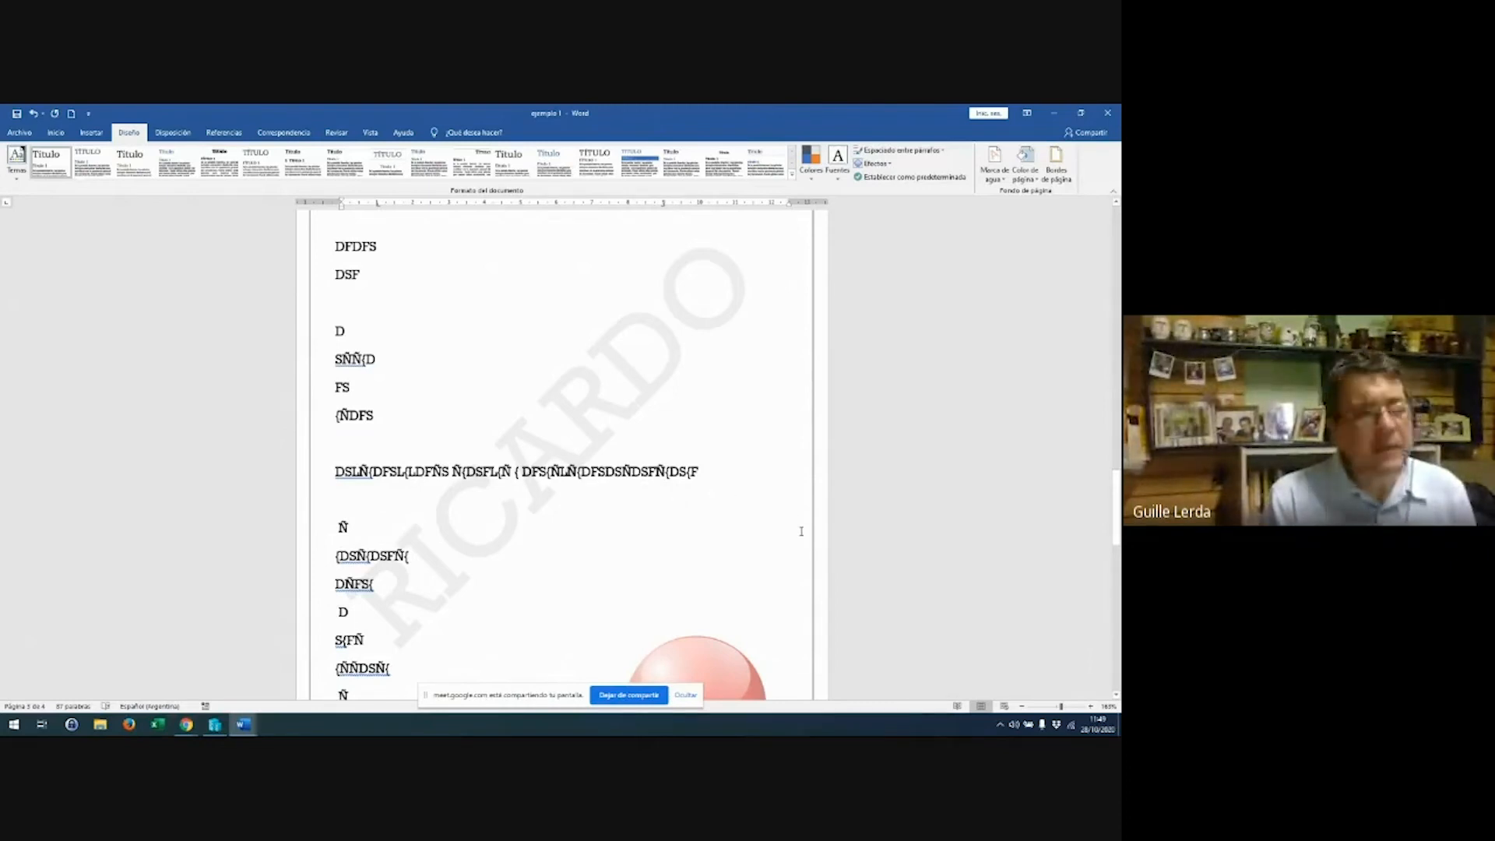
scroll(270, 354, up, 2)
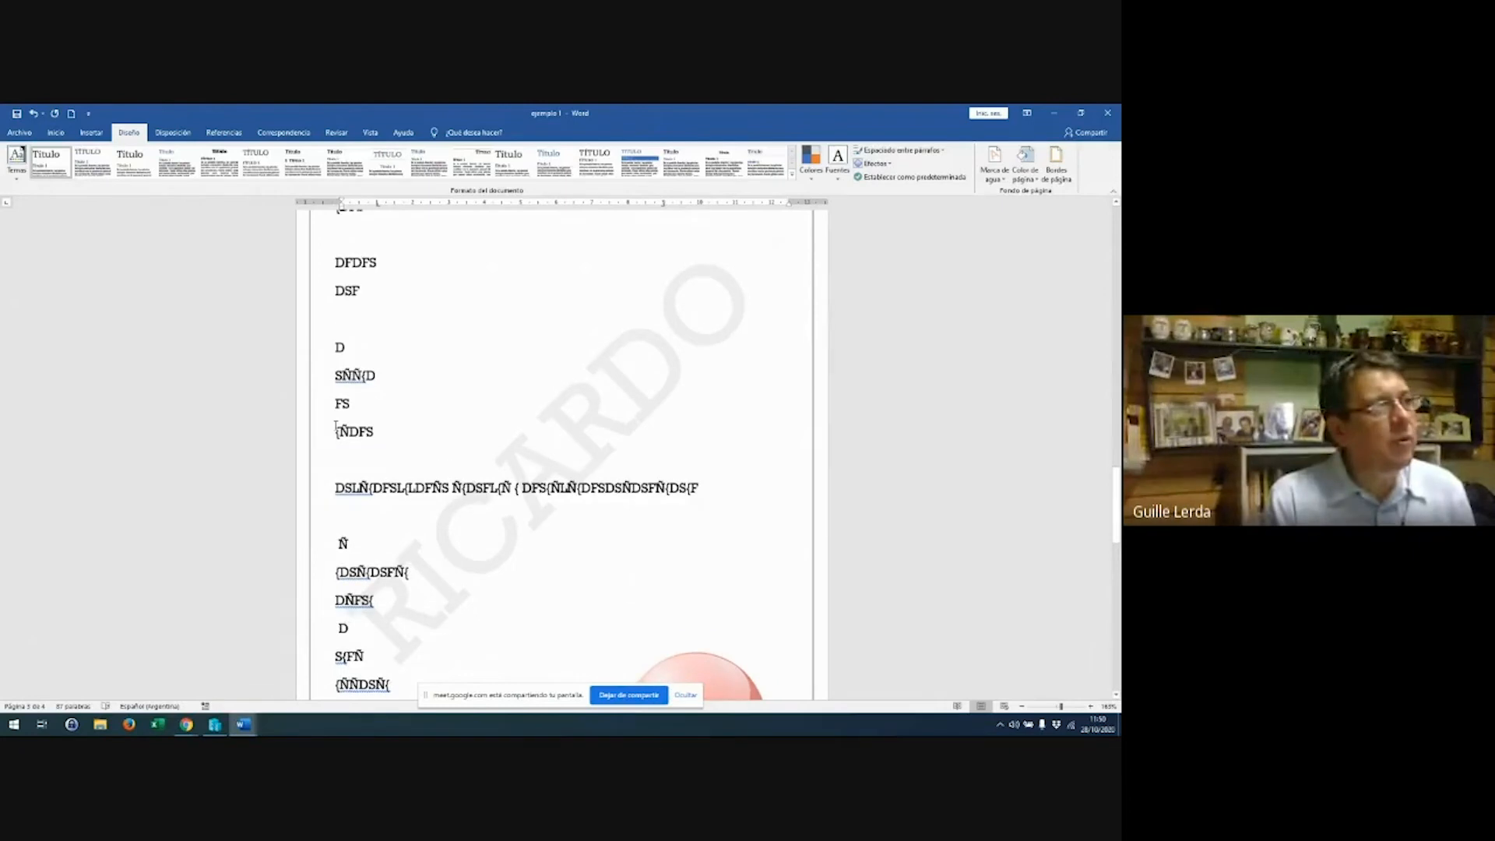
click(270, 353)
scroll(275, 368, up, 10)
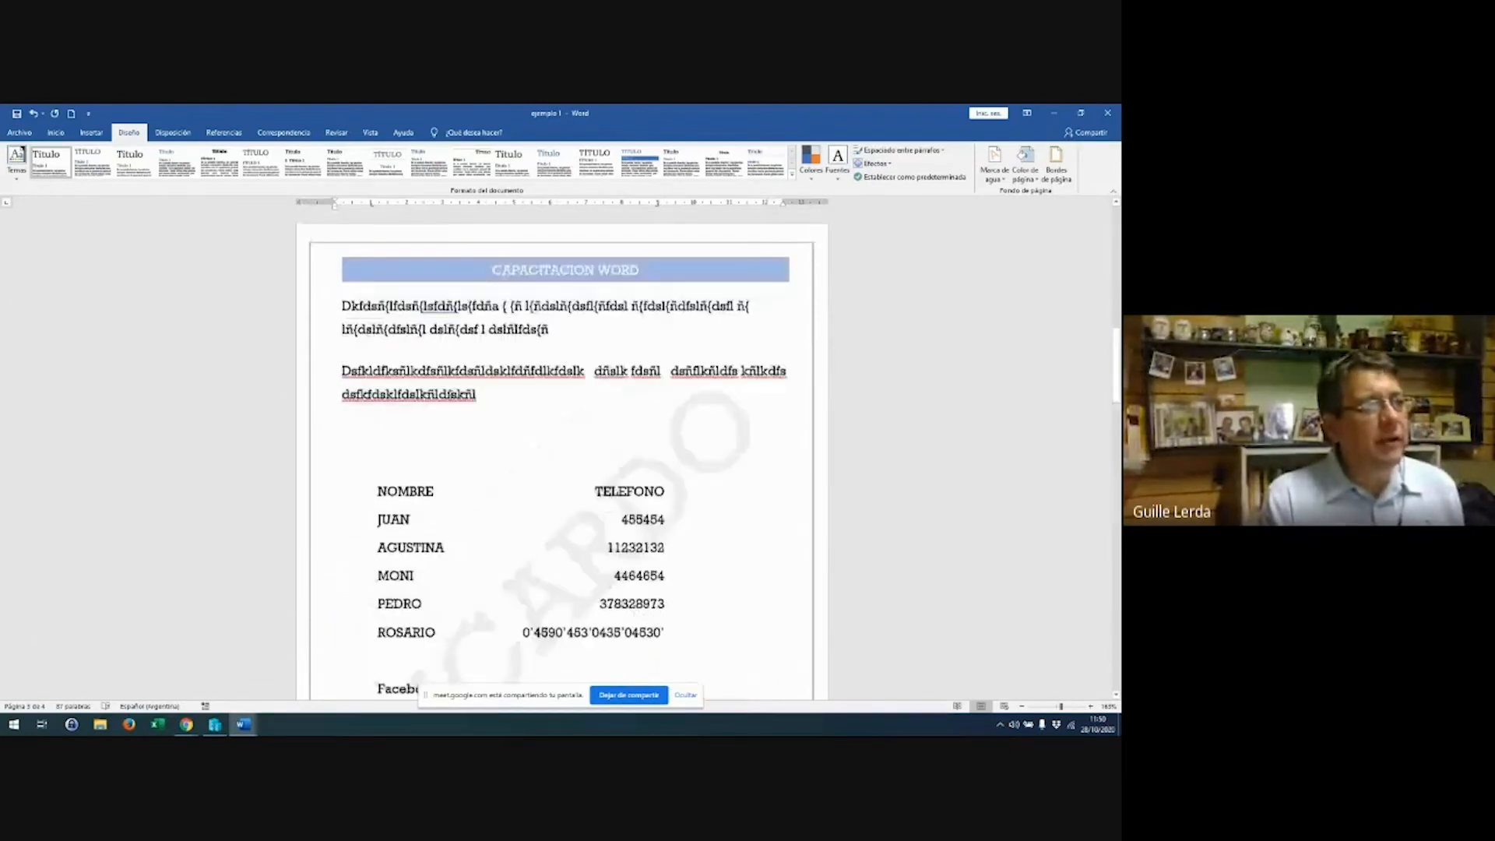
scroll(441, 393, up, 5)
scroll(440, 393, down, 15)
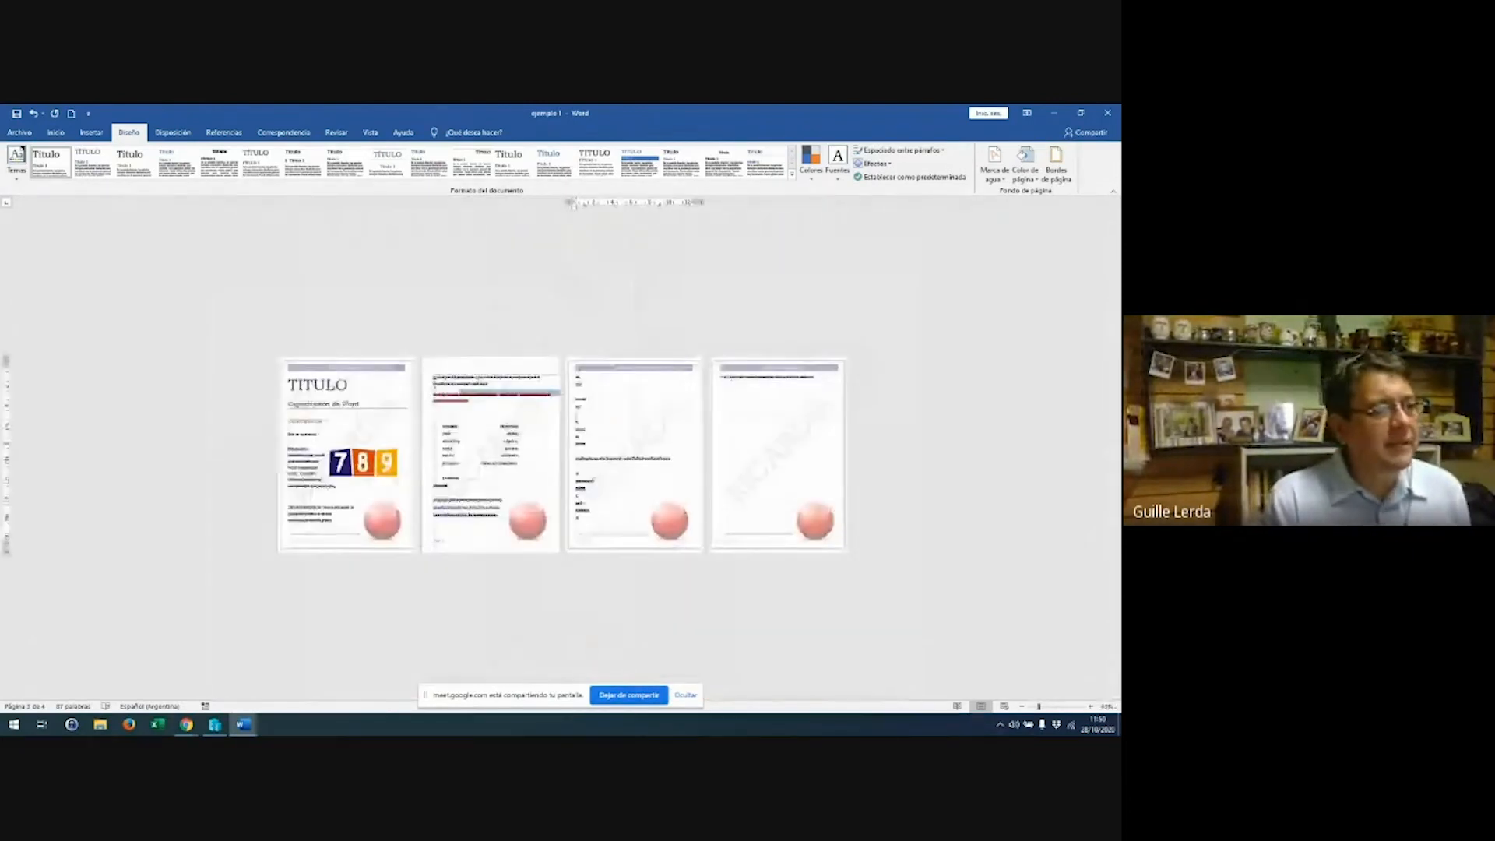
scroll(436, 388, up, 4)
scroll(432, 384, up, 2)
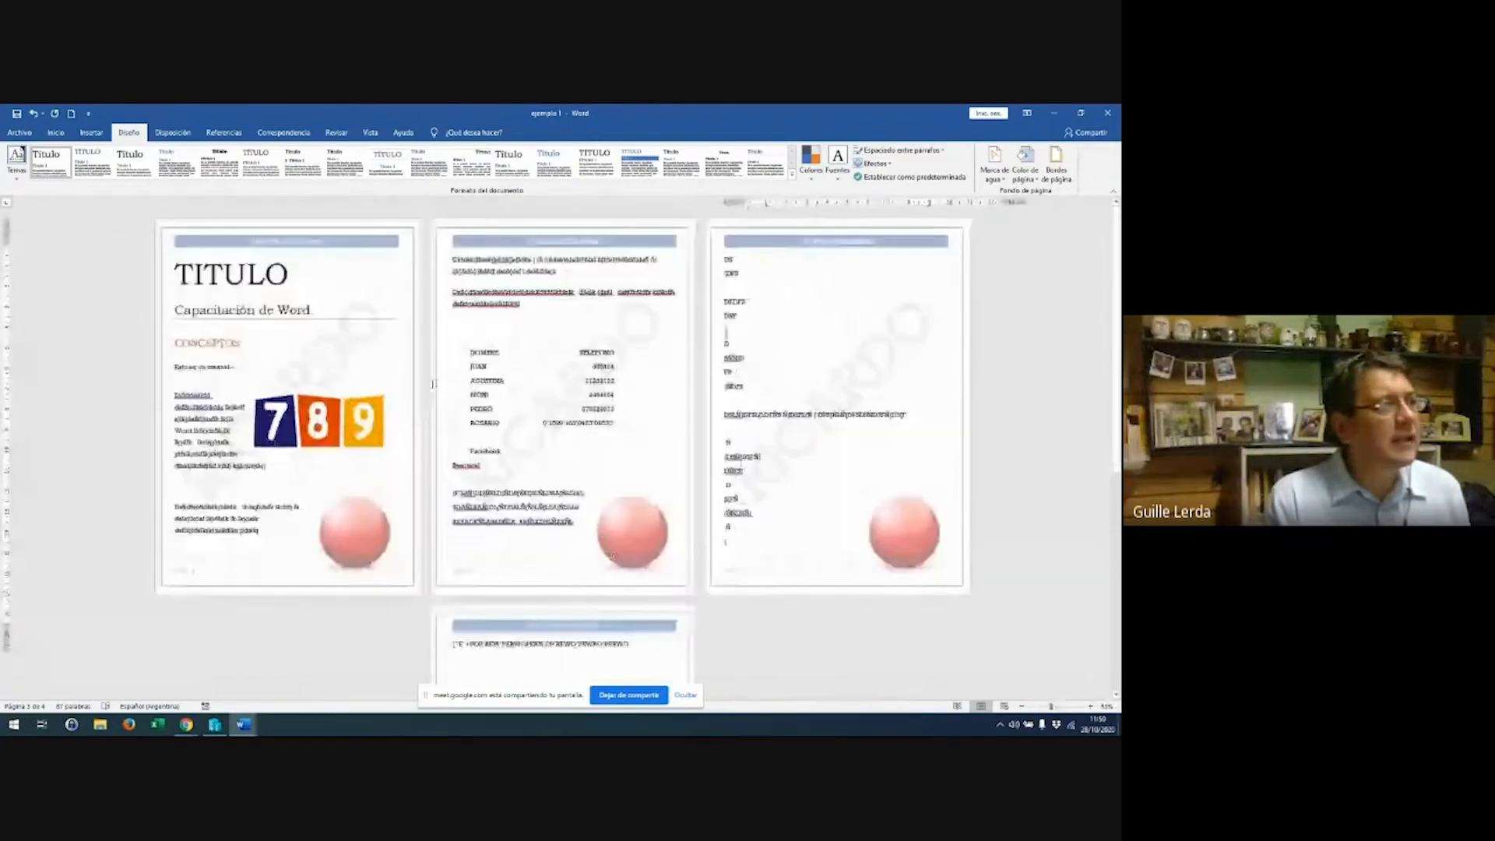
Insert the blue cover page design from Insert > Cover Page
click(92, 133)
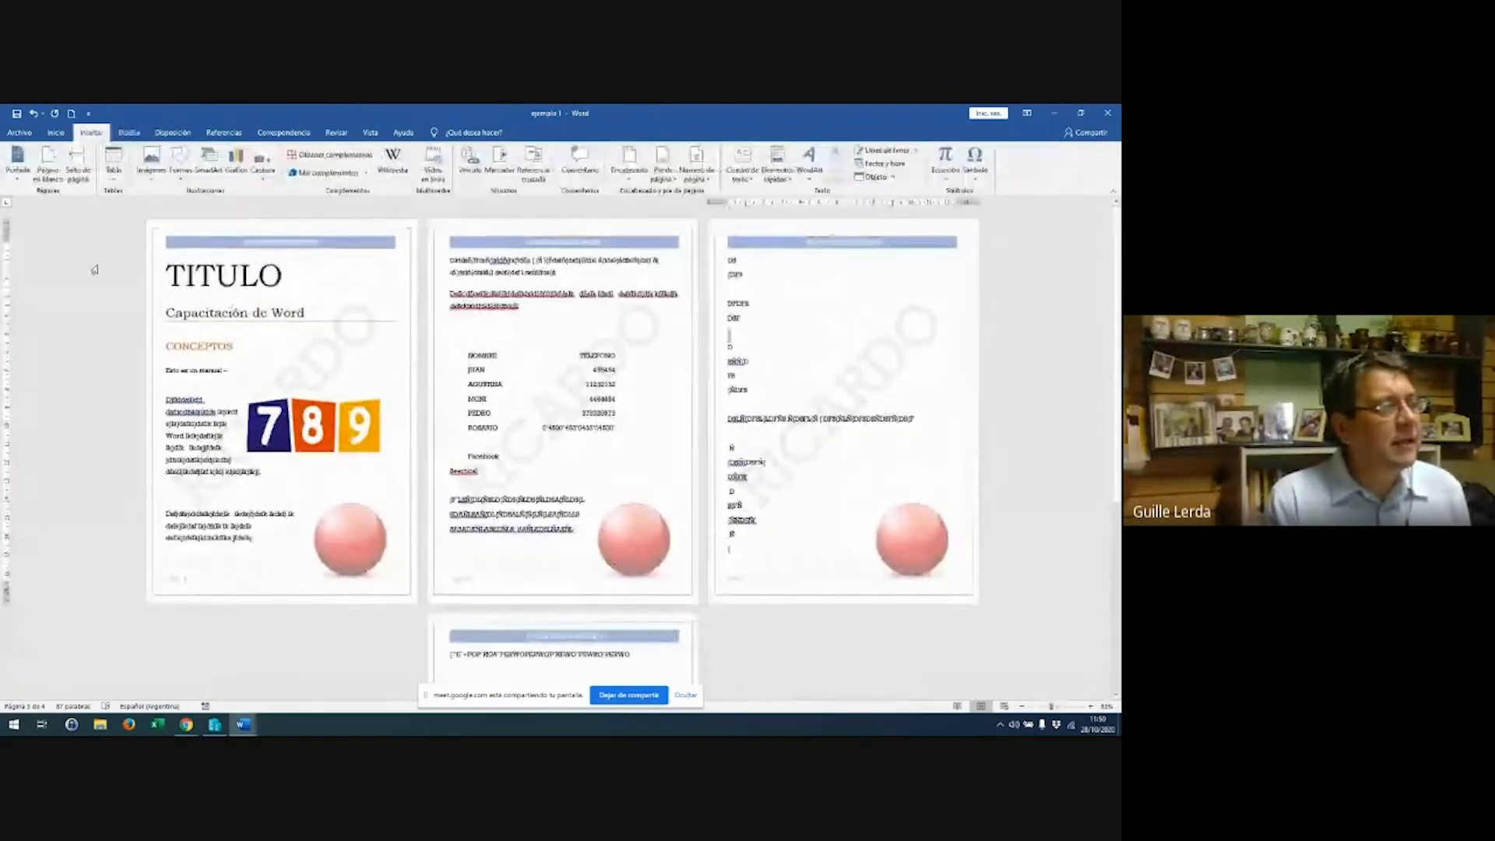
click(20, 178)
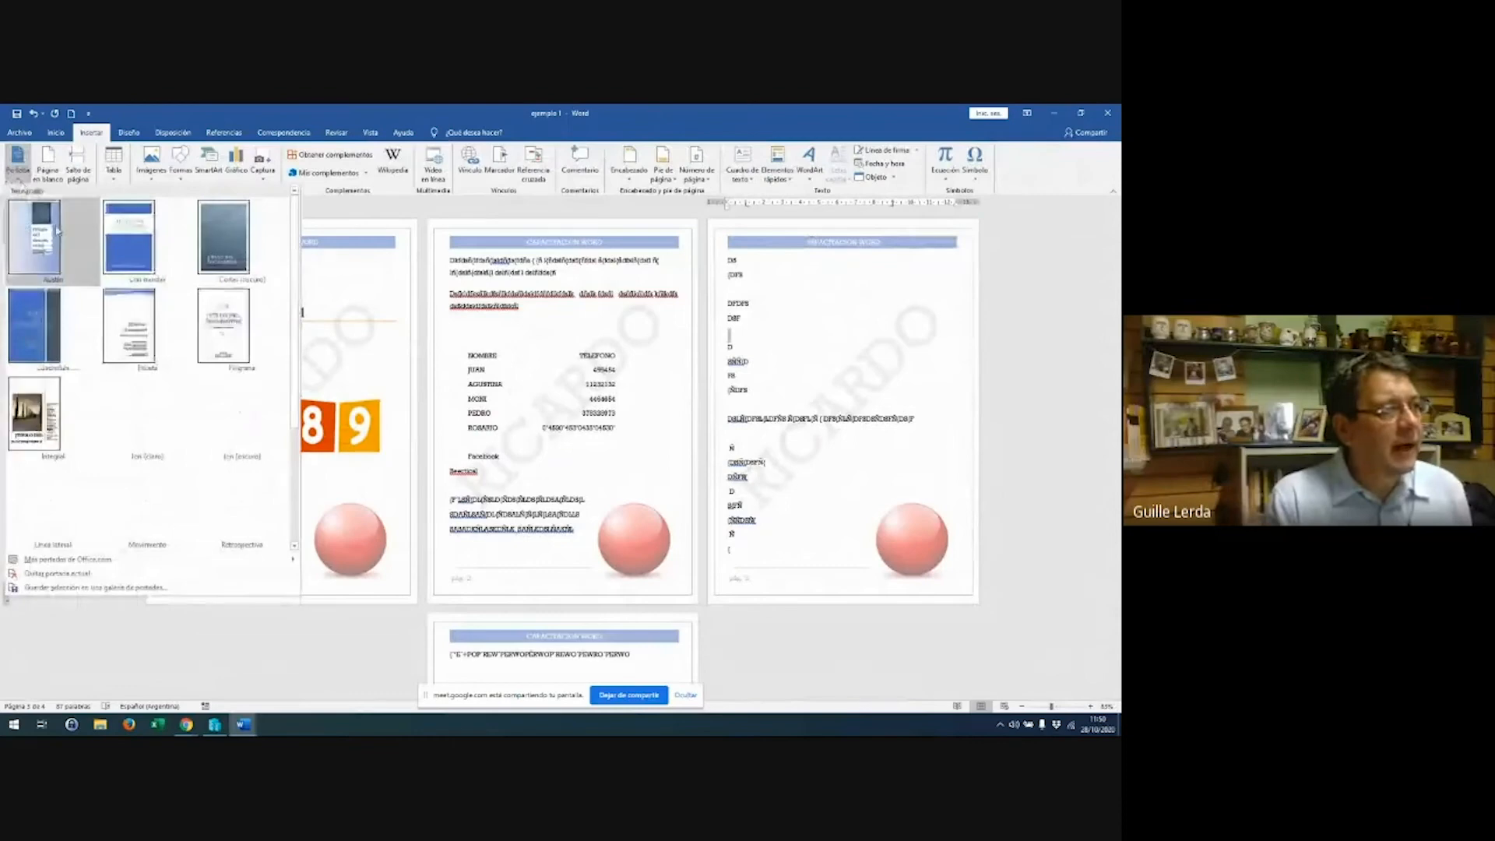
click(121, 232)
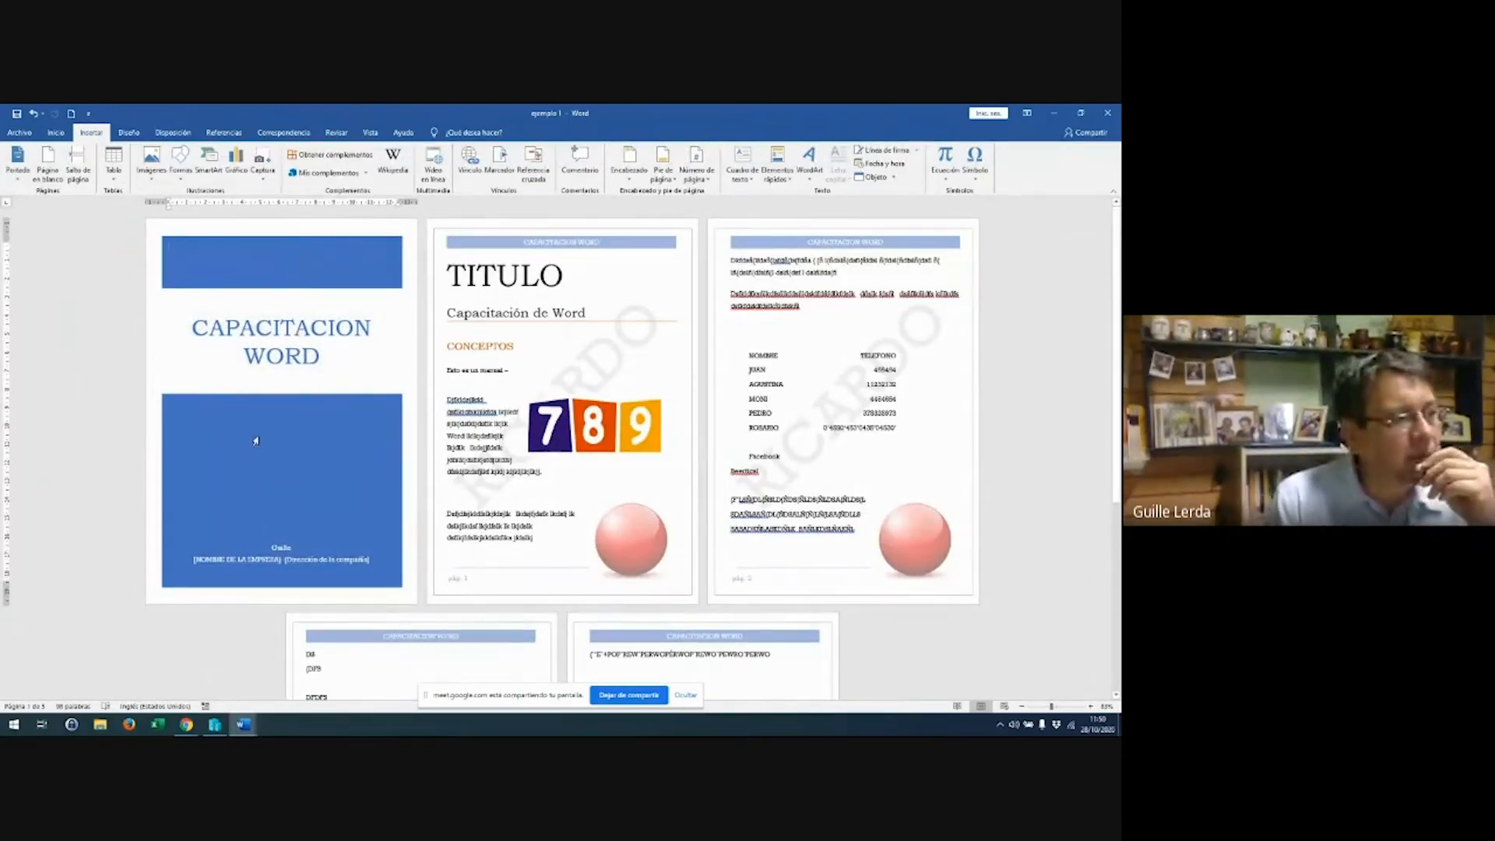
Open header and footer editing on page 2, then close it to return to the body
click(479, 587)
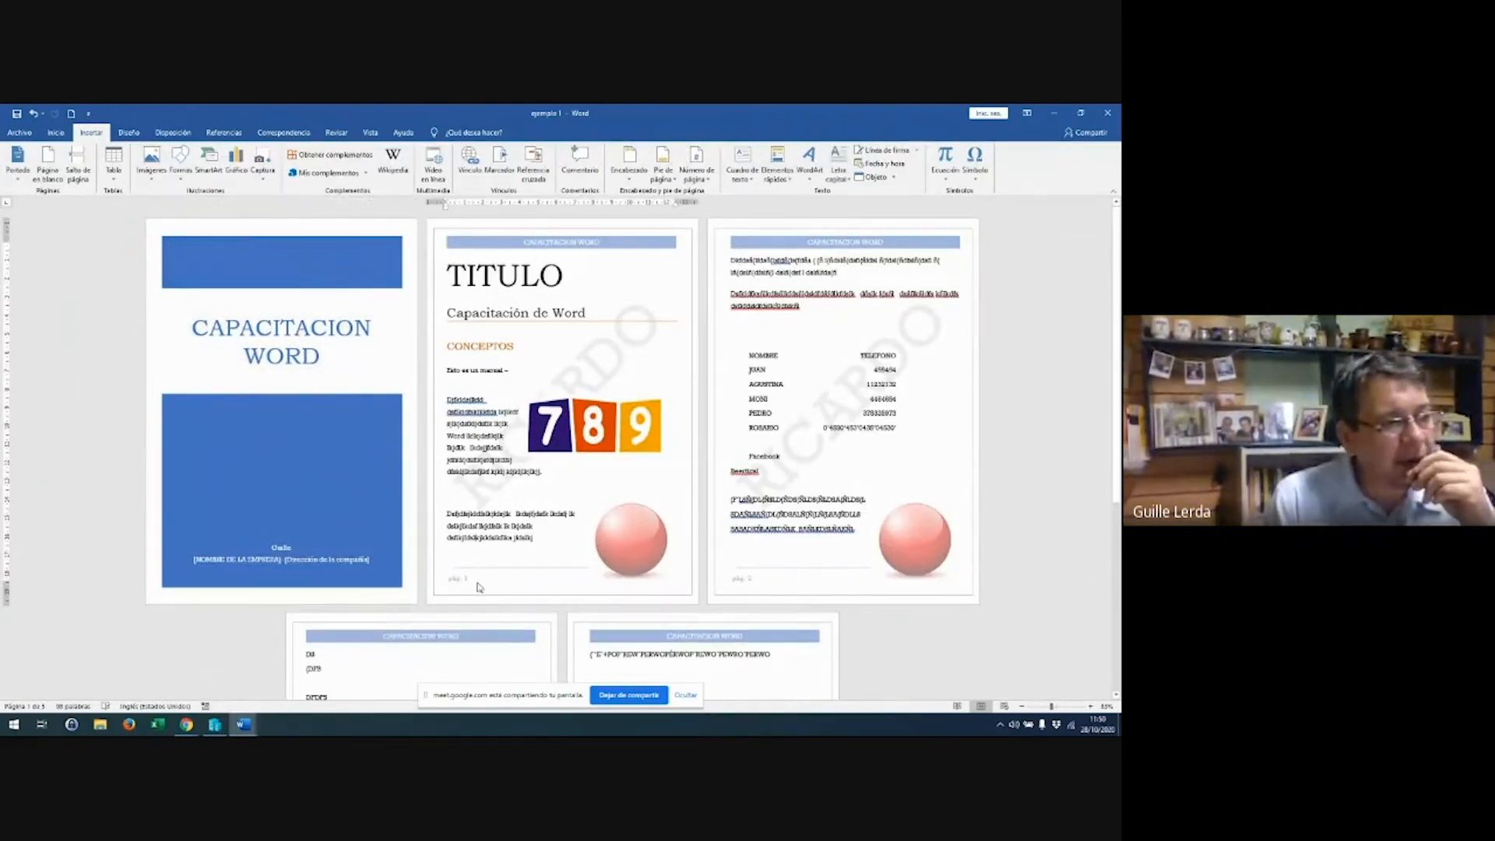
double_click(479, 587)
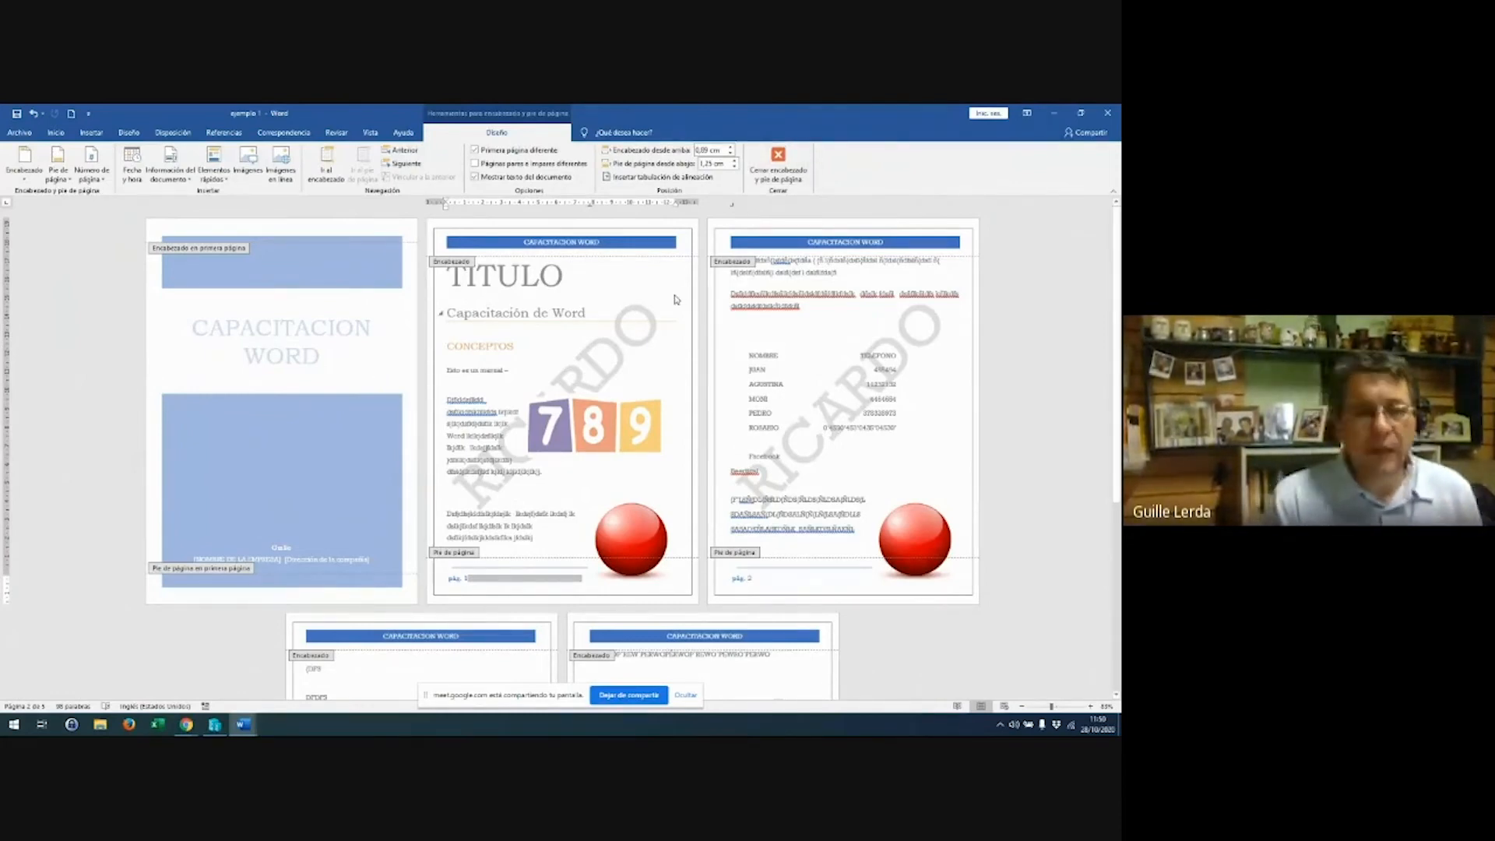
click(796, 179)
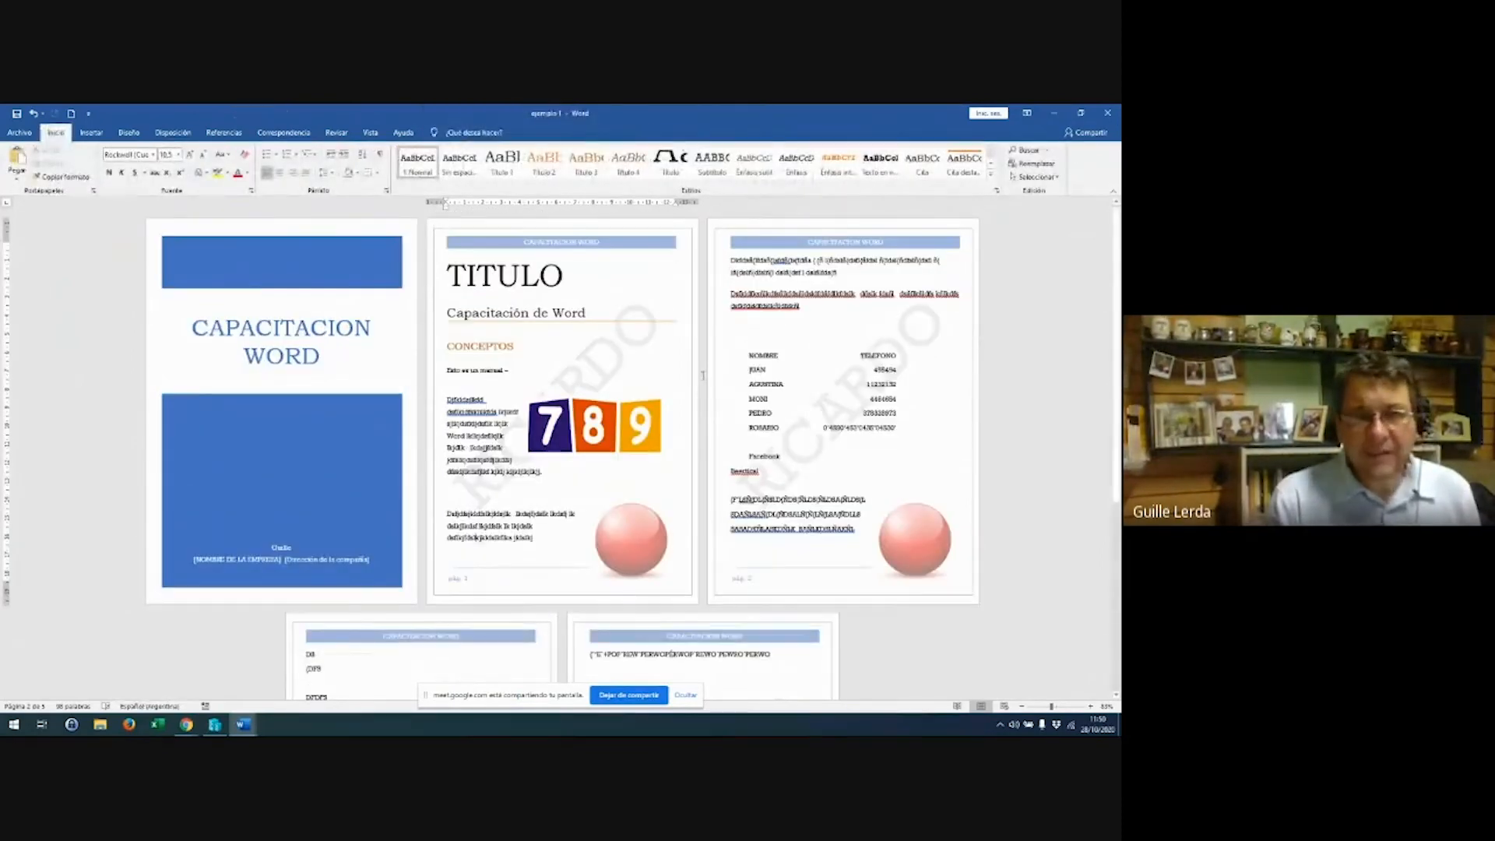
scroll(490, 403, down, 3)
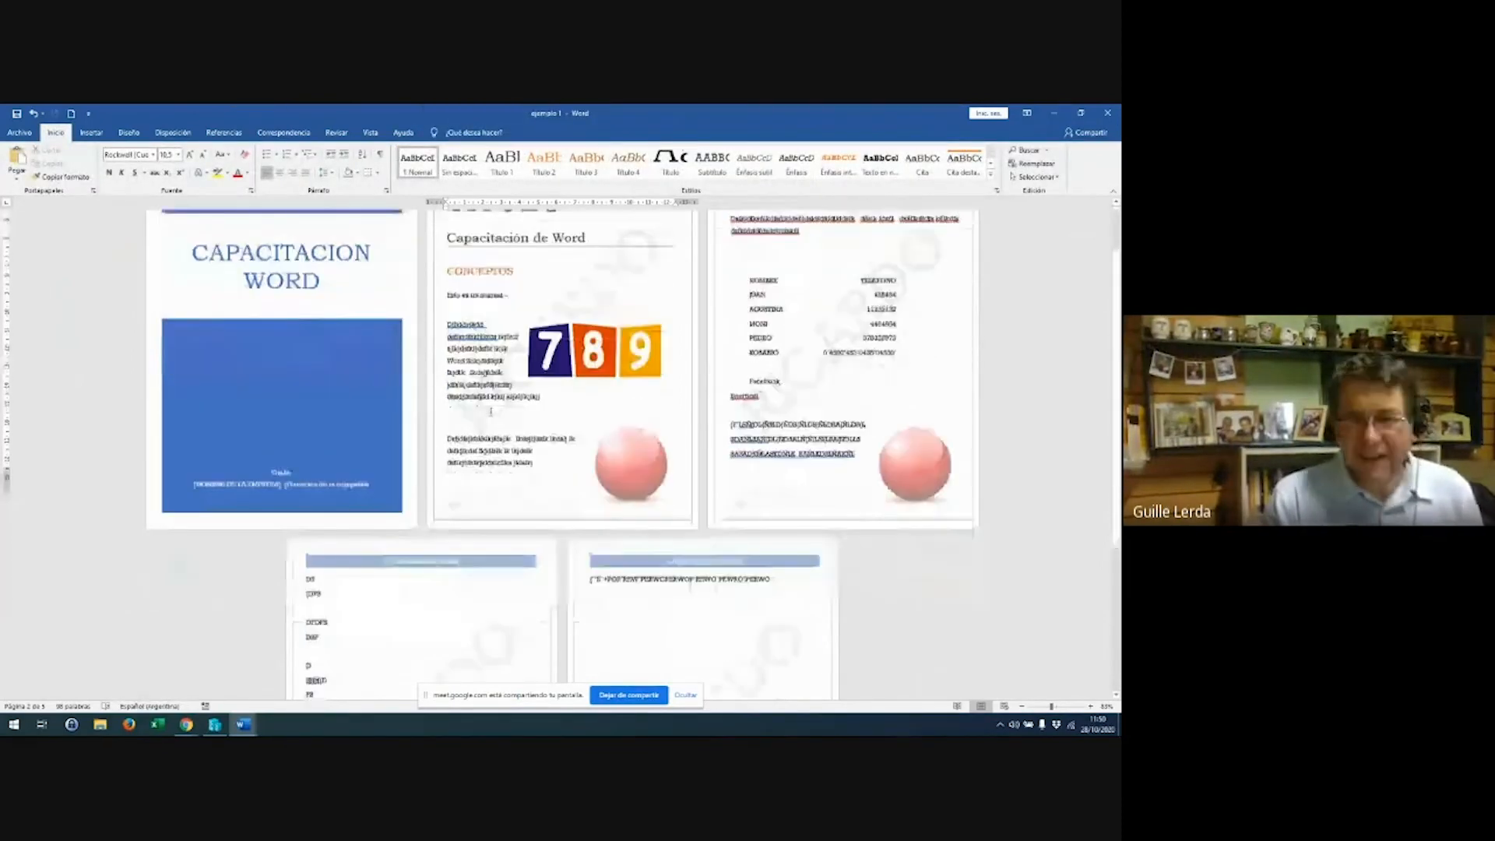
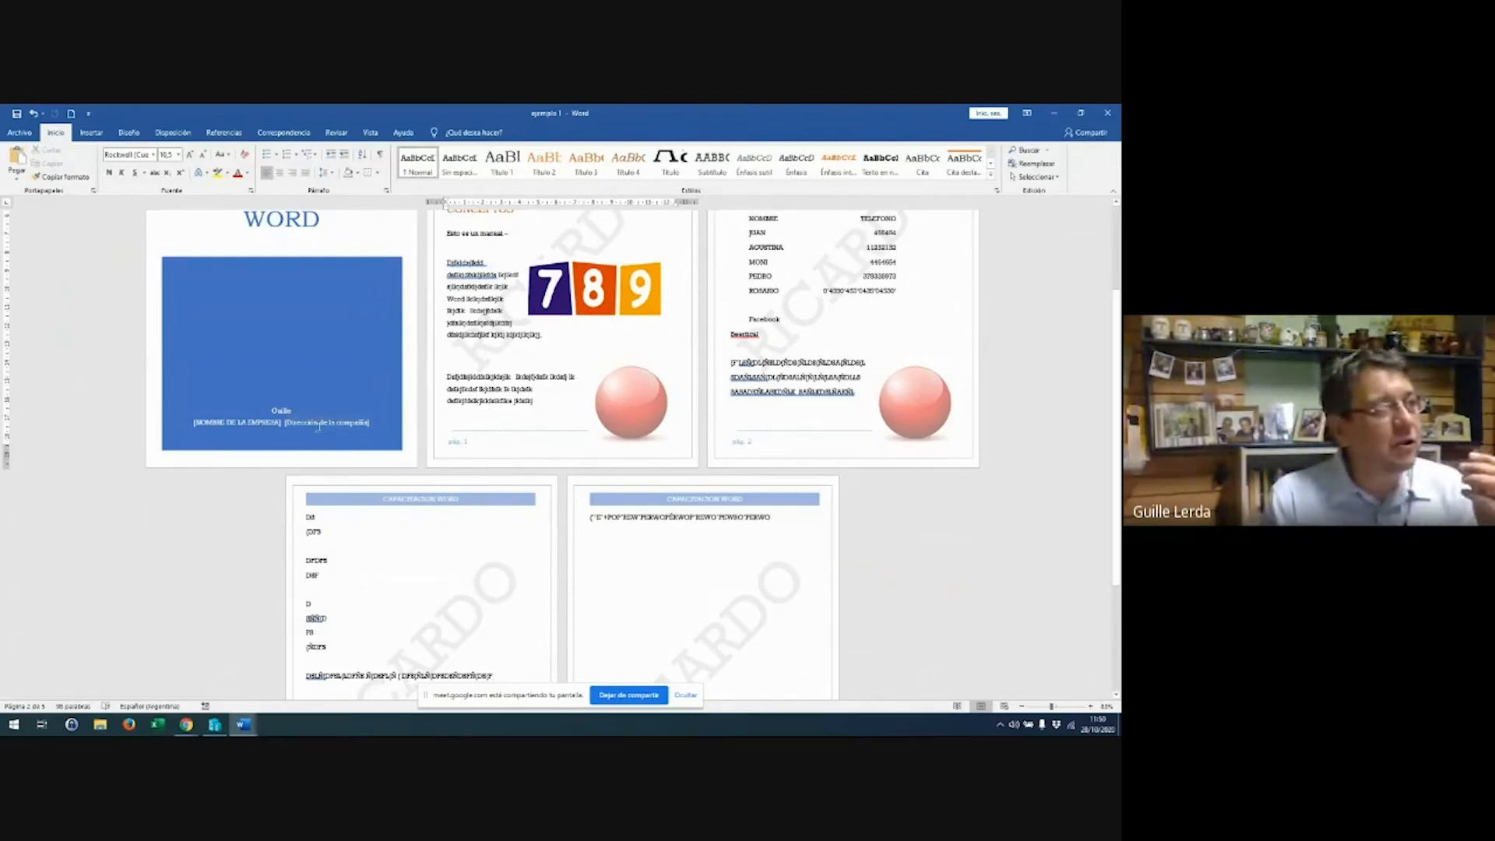
Close the ejemplo 1 document without saving its changes
scroll(345, 356, up, 1)
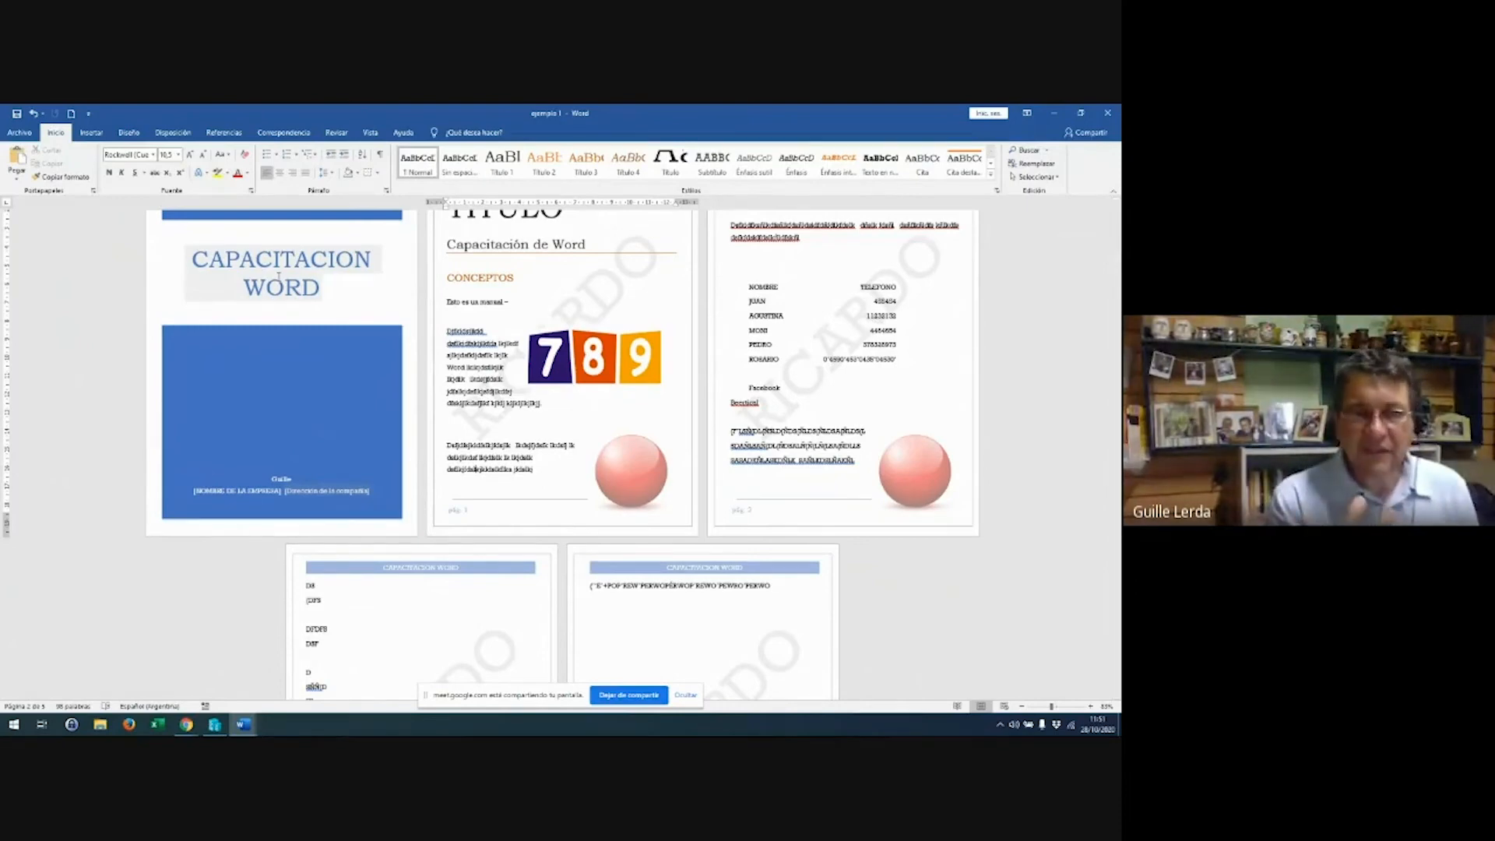
scroll(428, 343, down, 5)
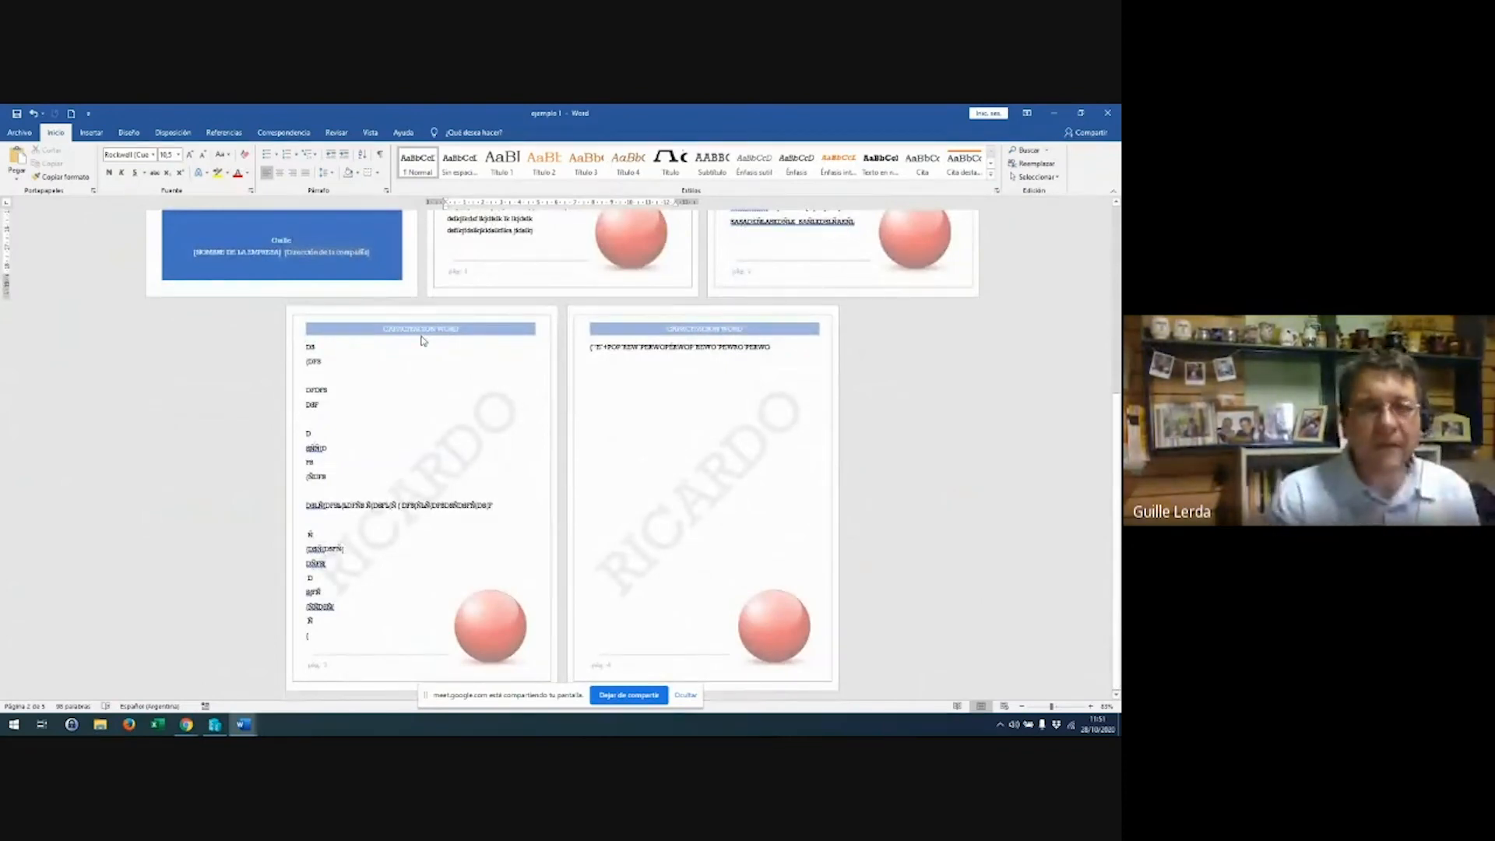
click(656, 455)
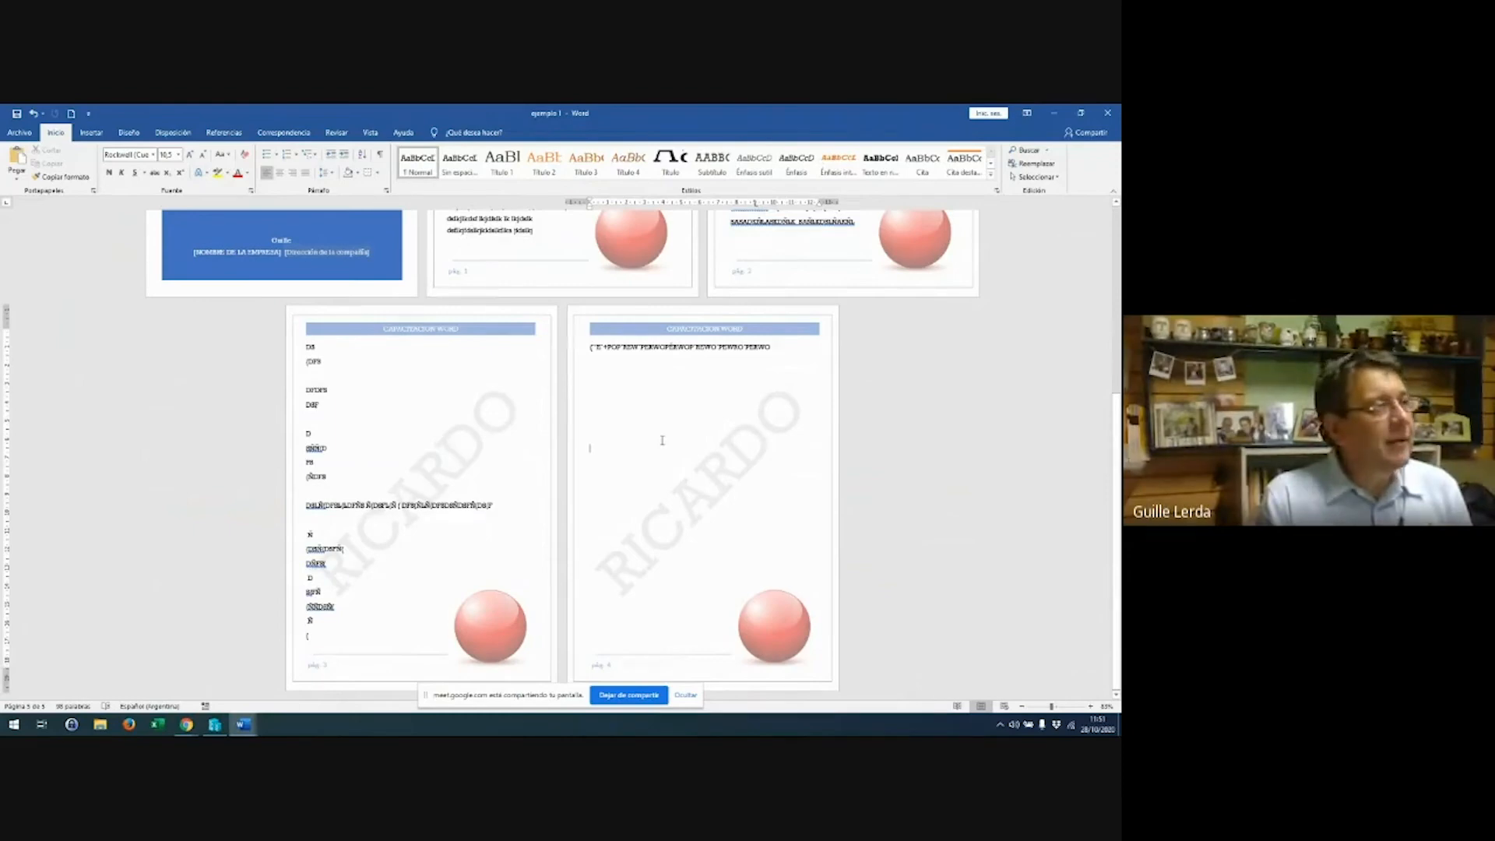
scroll(662, 441, up, 3)
scroll(666, 438, up, 3)
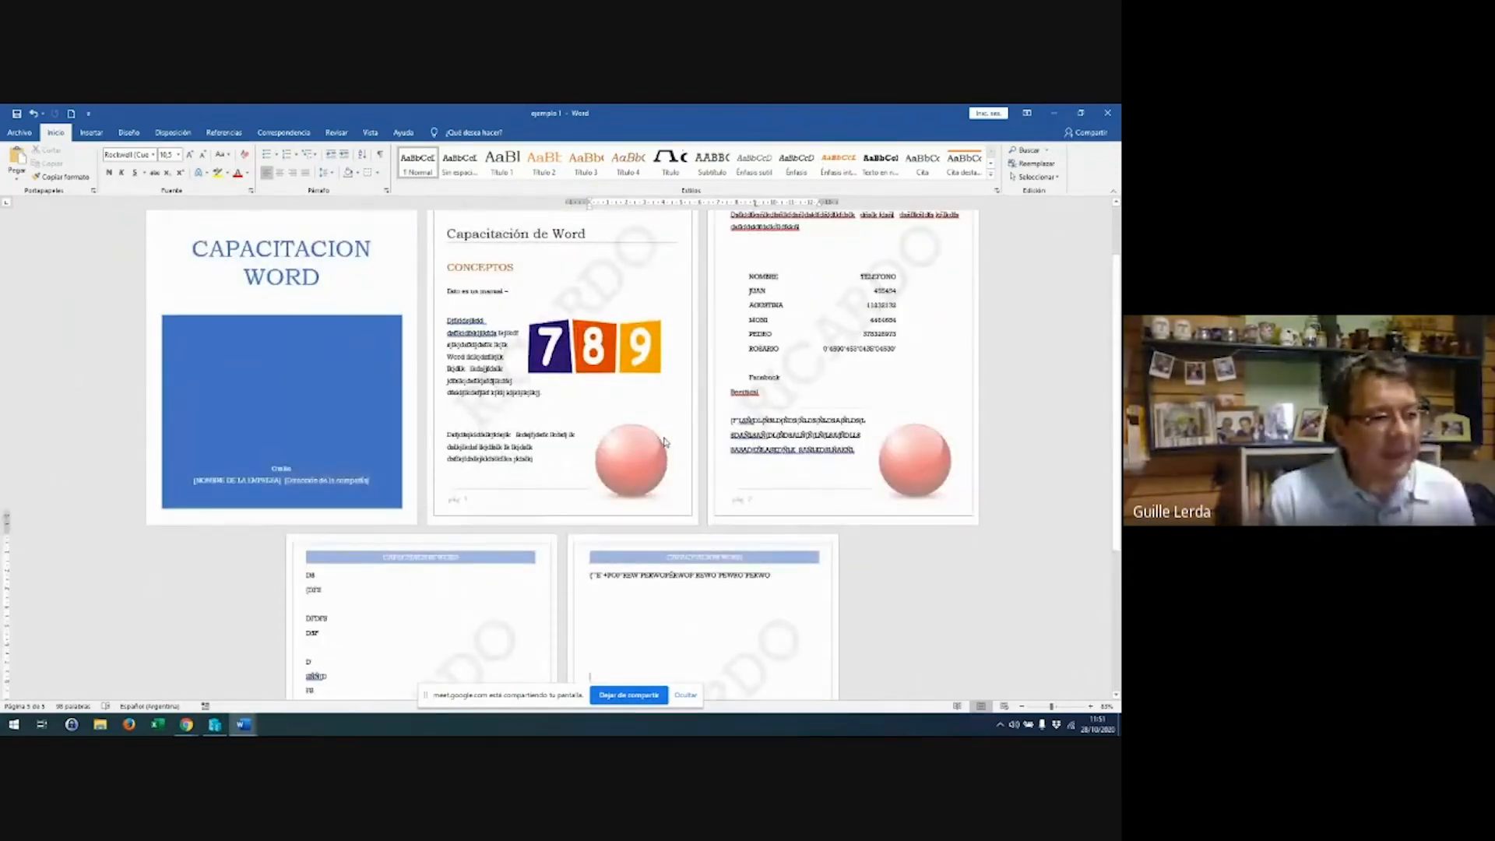
scroll(665, 441, down, 4)
click(1107, 112)
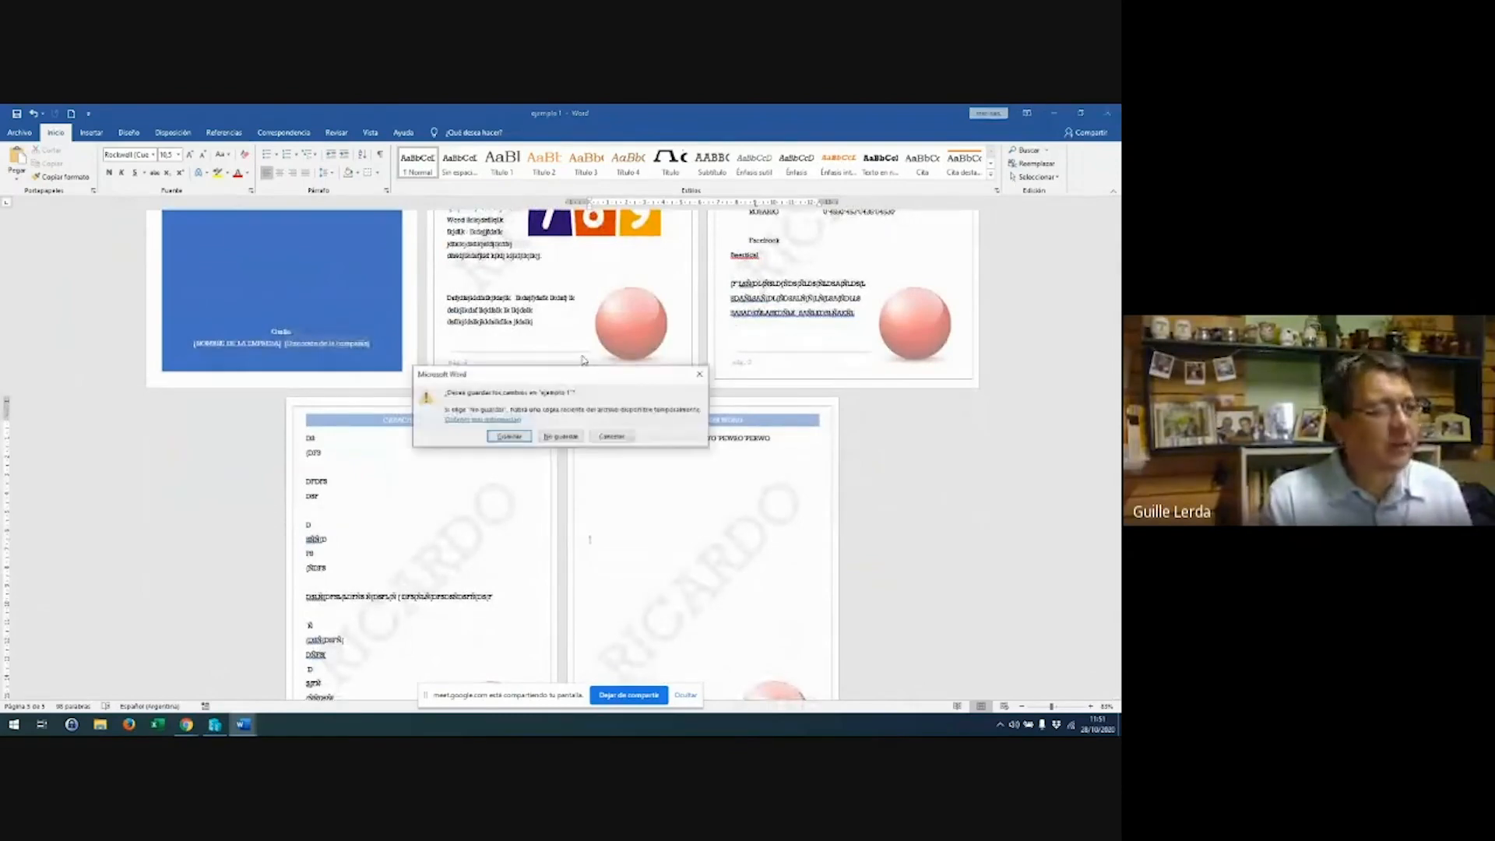
click(571, 437)
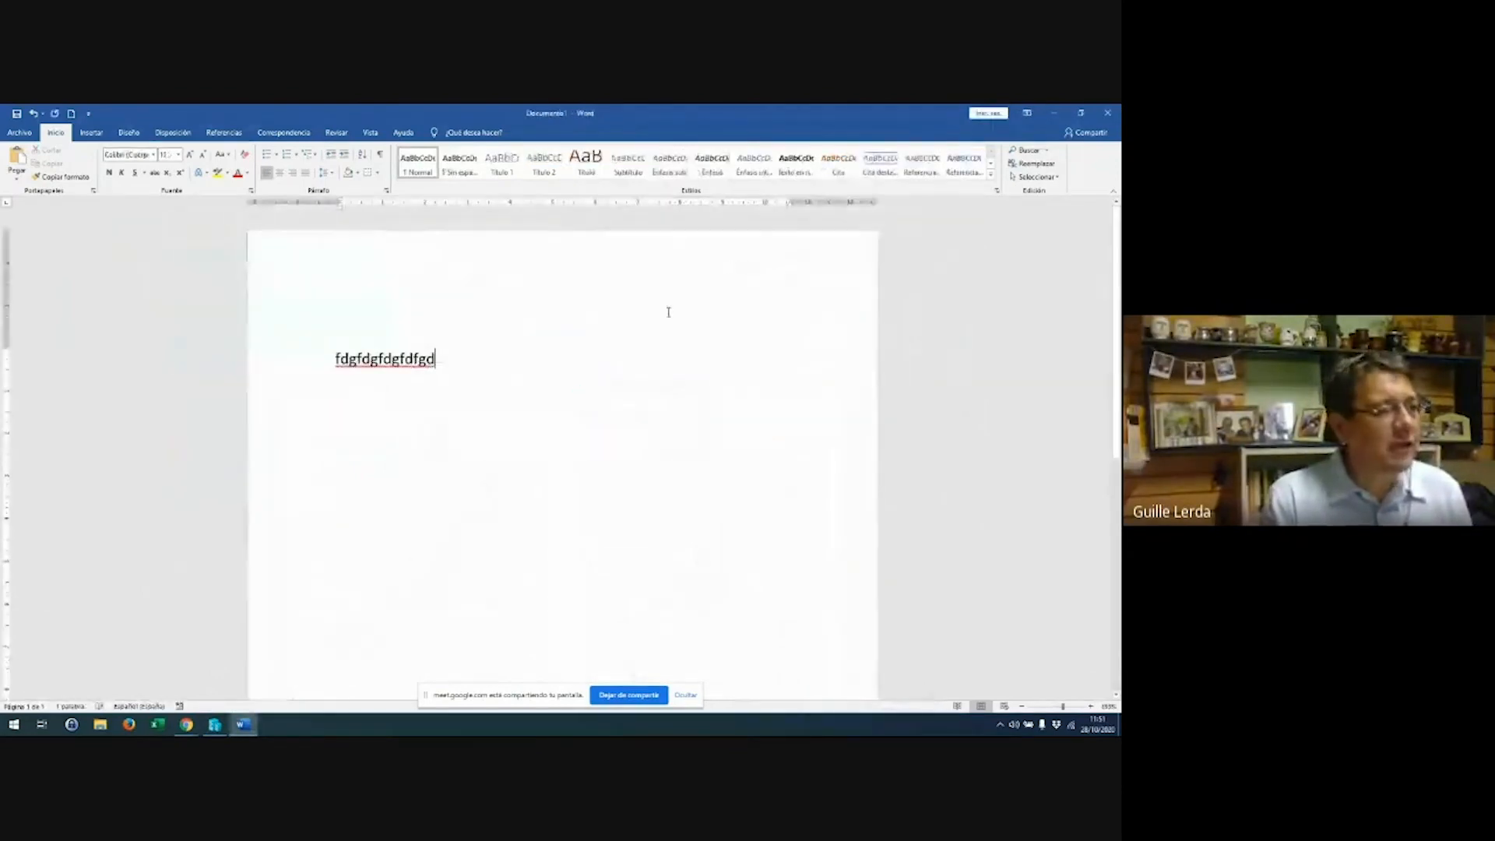
Close Documento1 without saving, then relaunch Word from the Start menu
click(1108, 112)
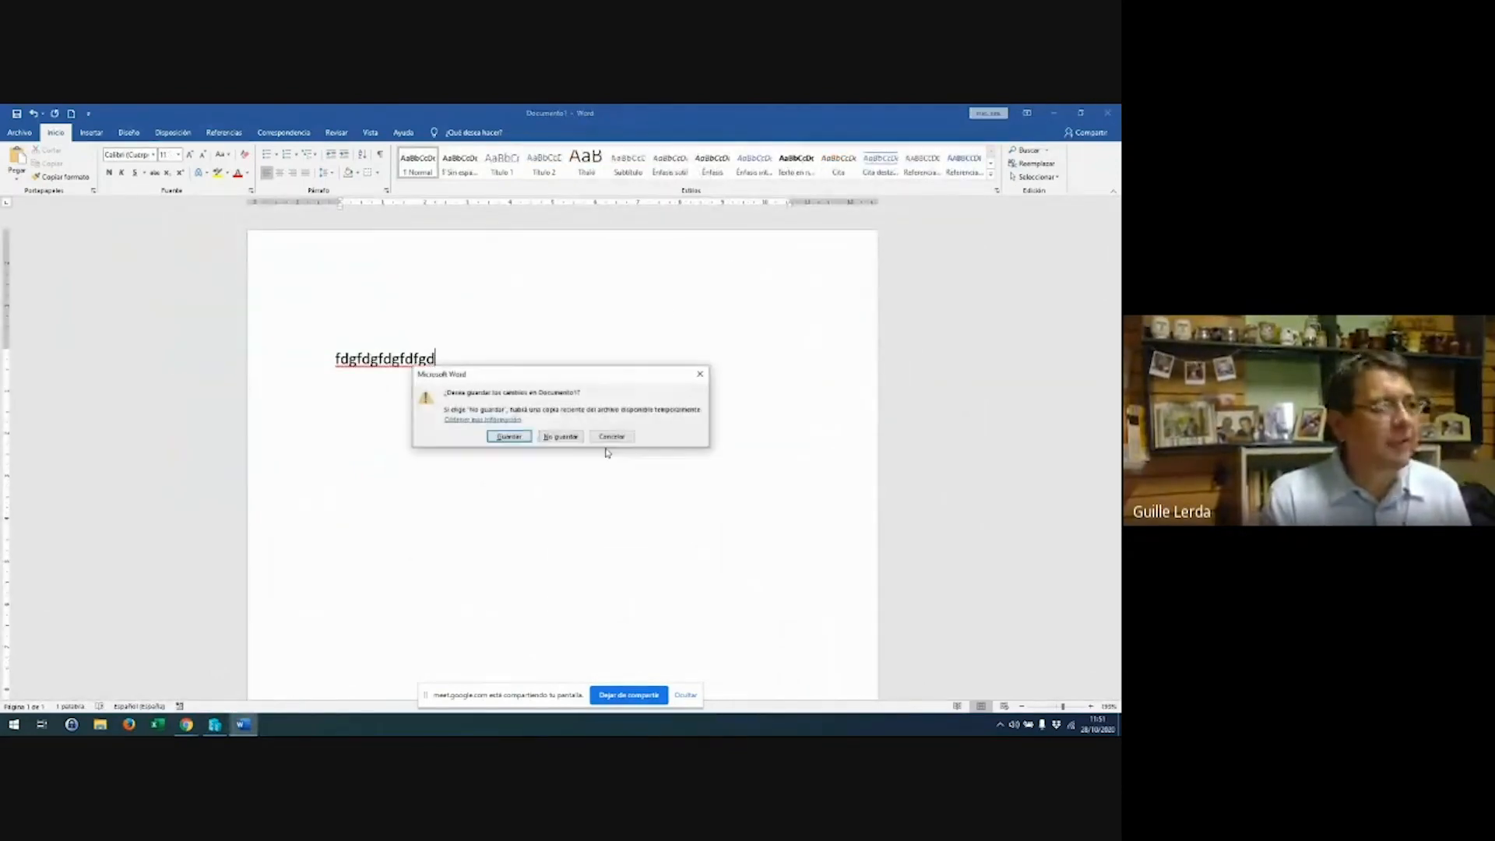
click(551, 438)
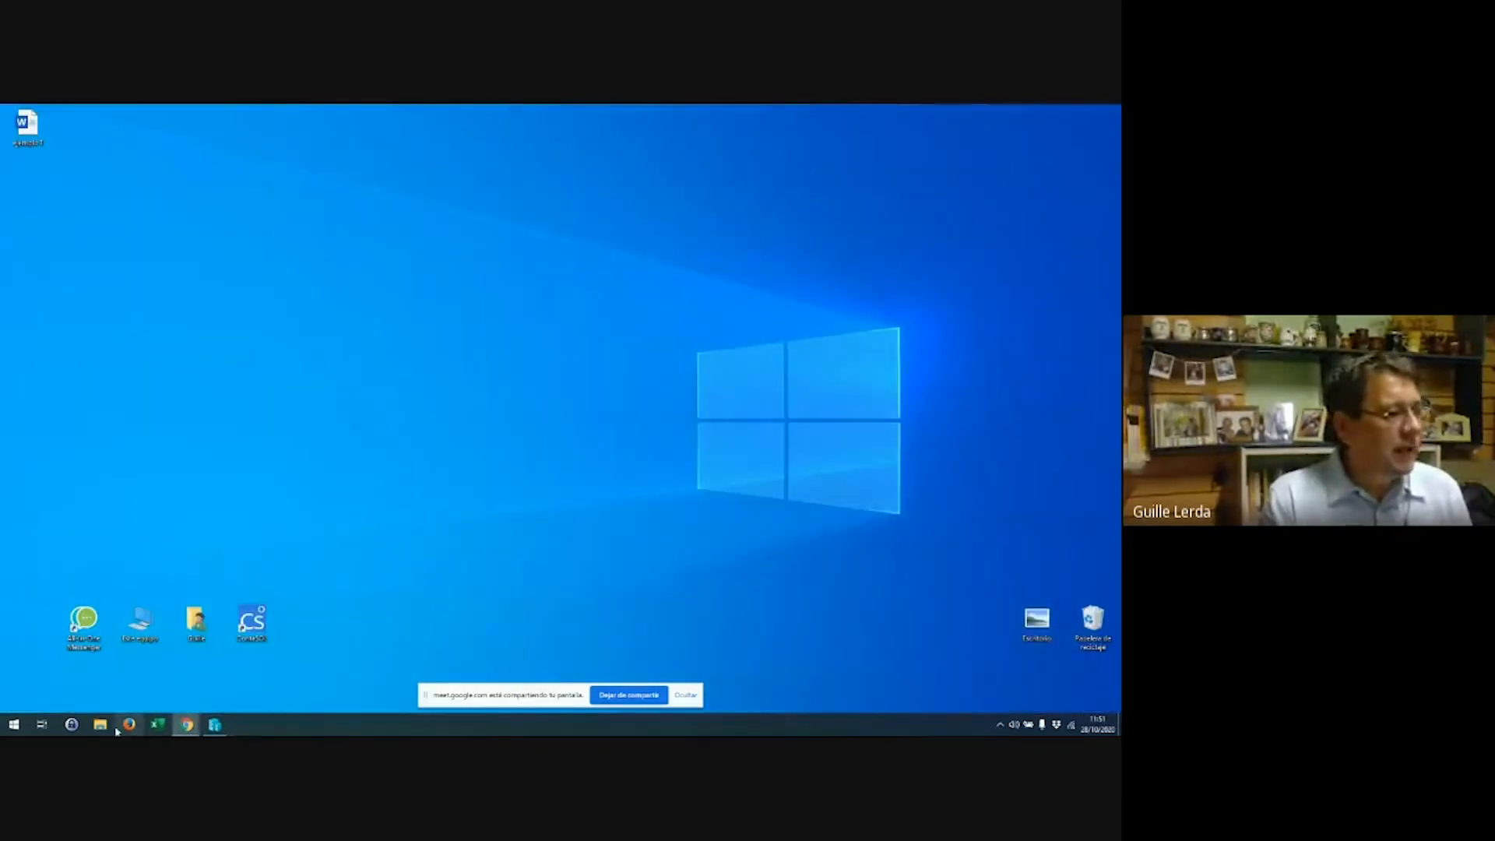
click(14, 725)
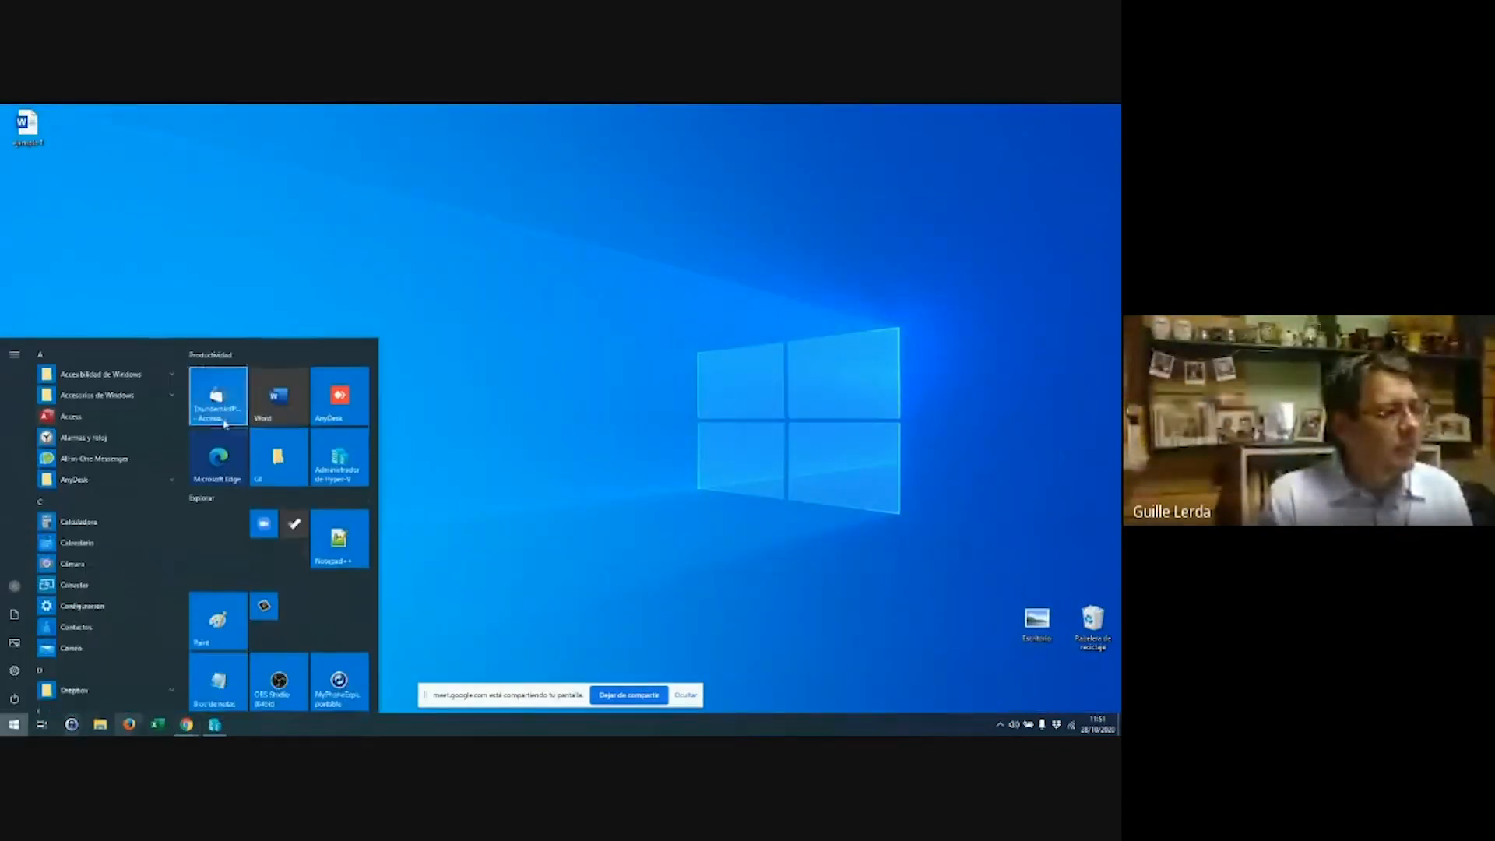
click(279, 412)
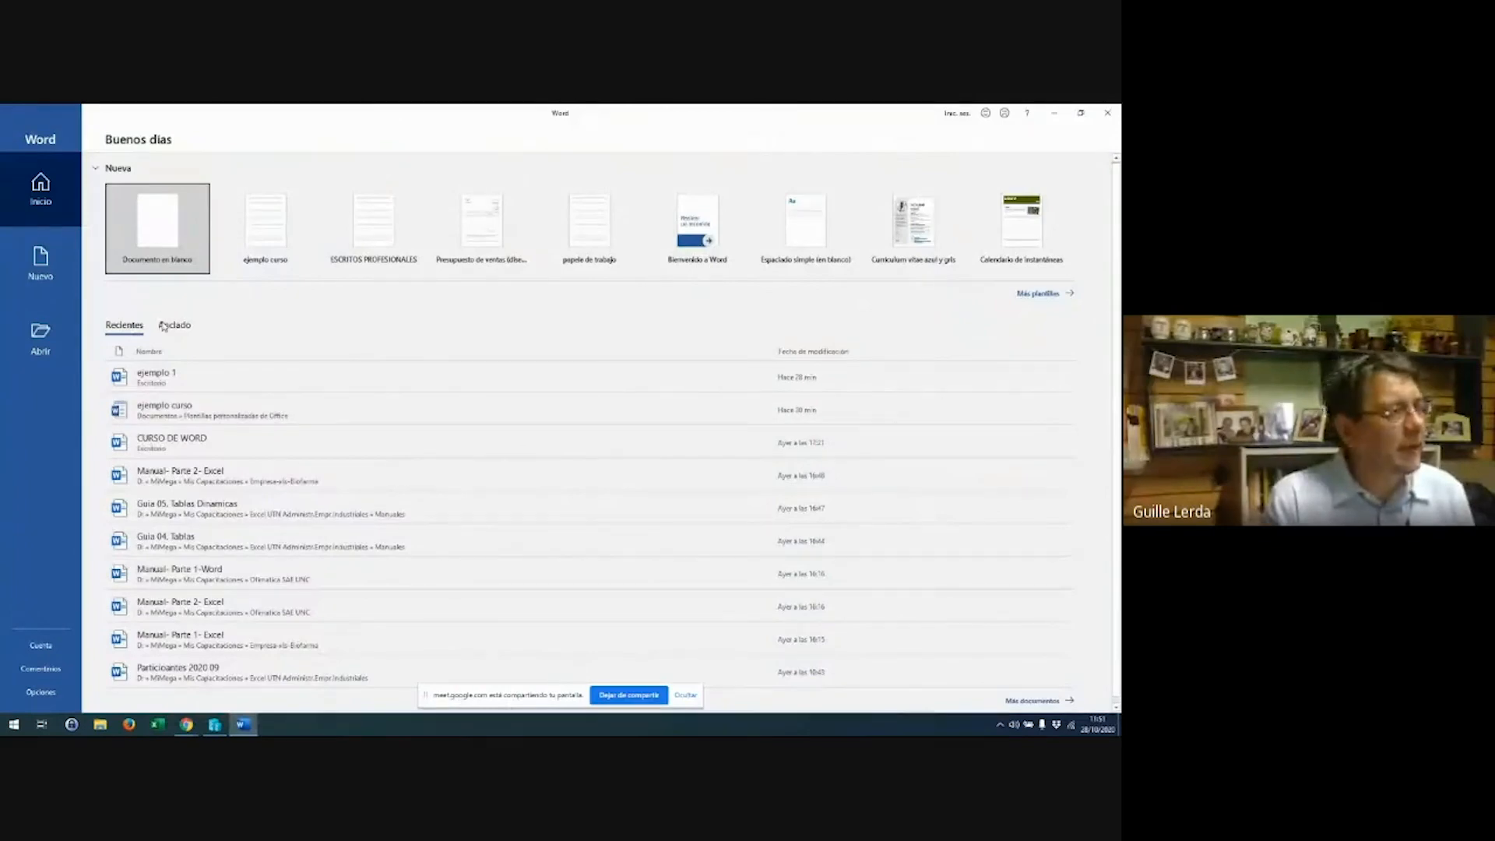
Create a new document from the personal 'ejemplo curso' template
click(40, 272)
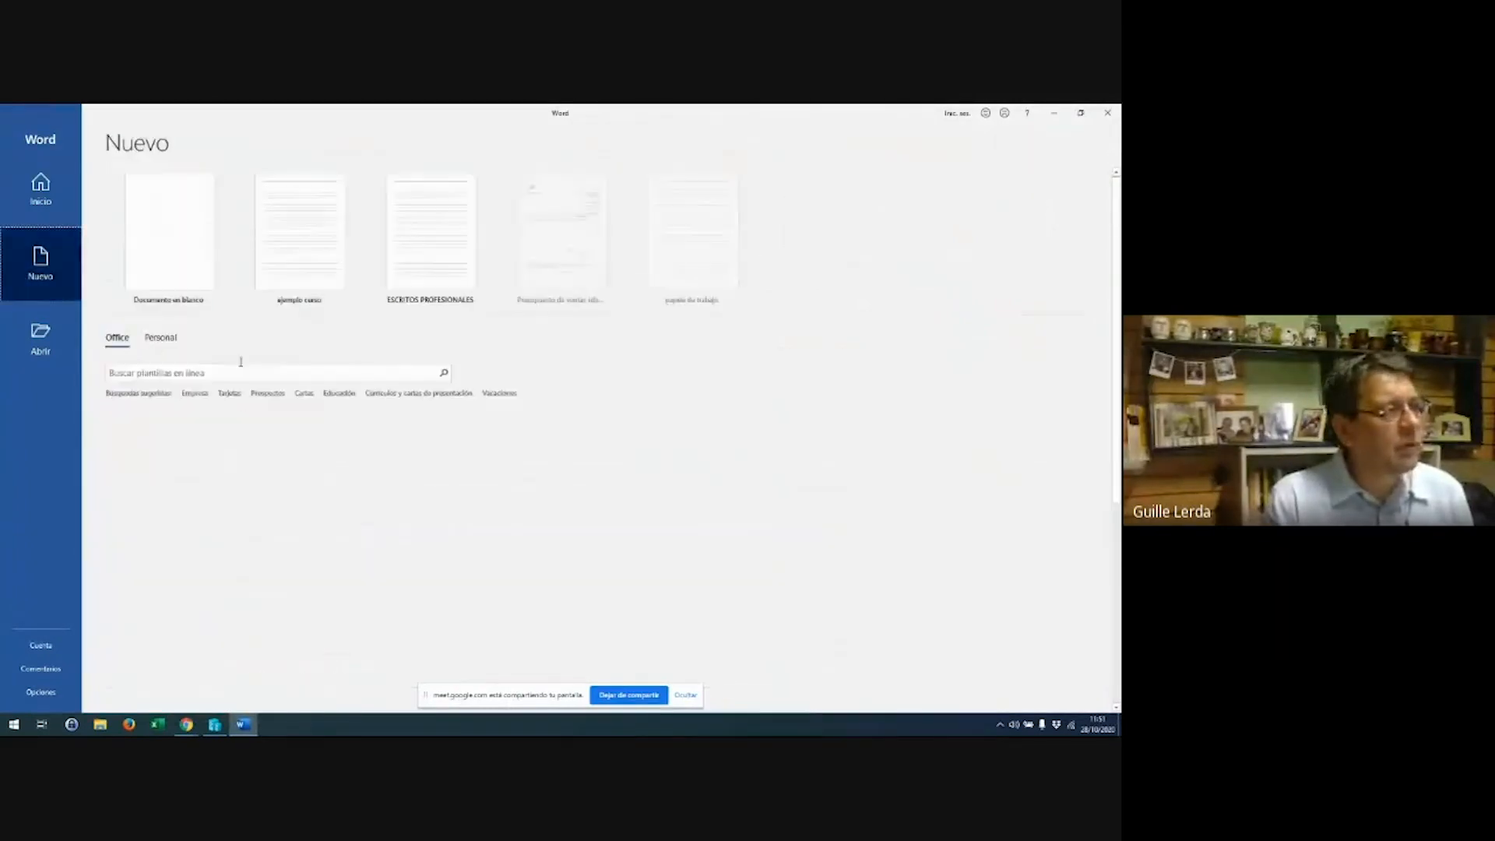
click(161, 338)
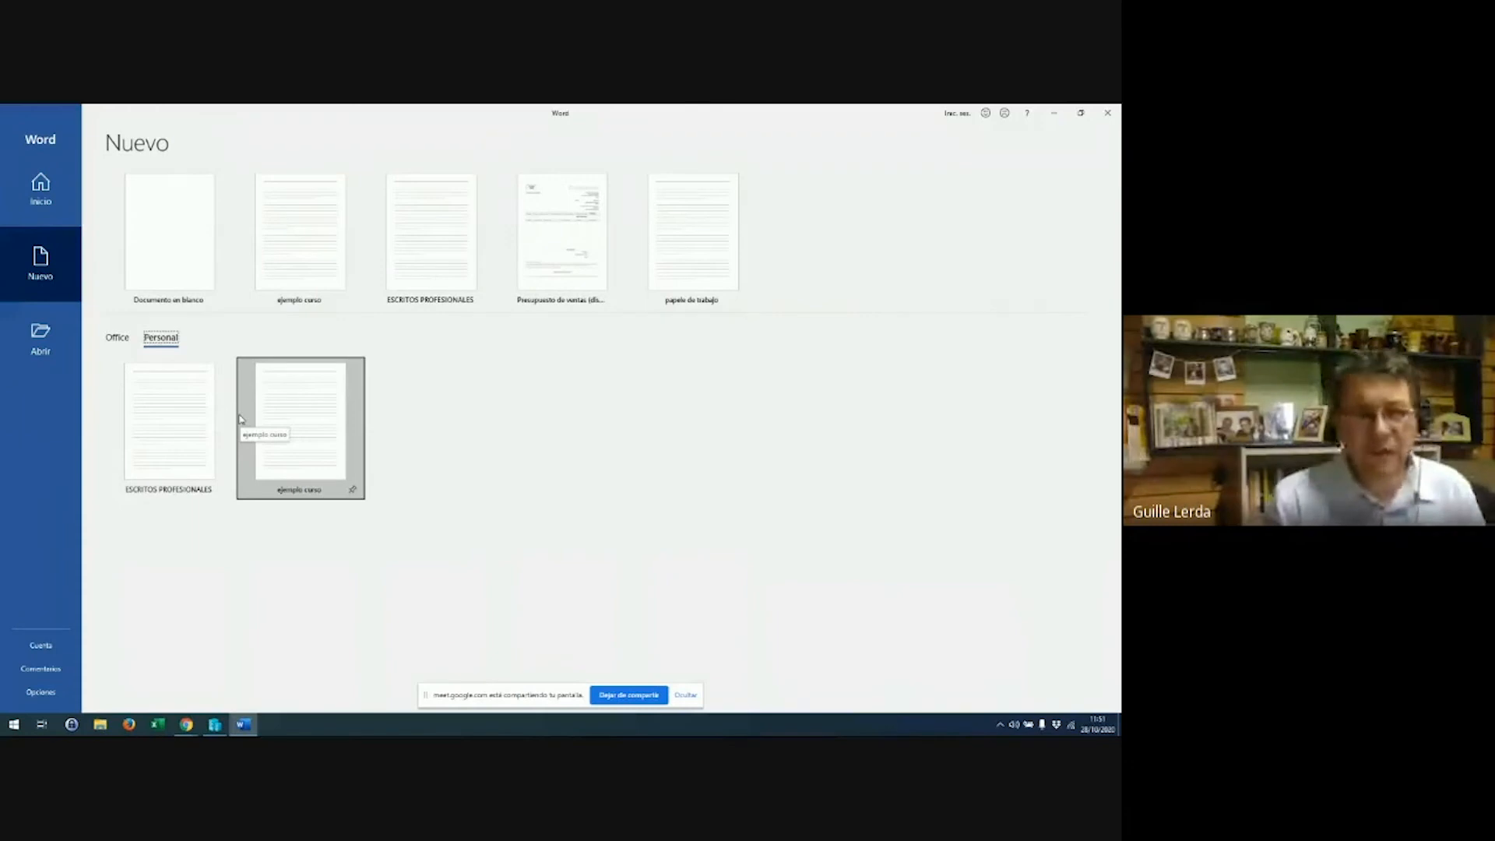
click(305, 425)
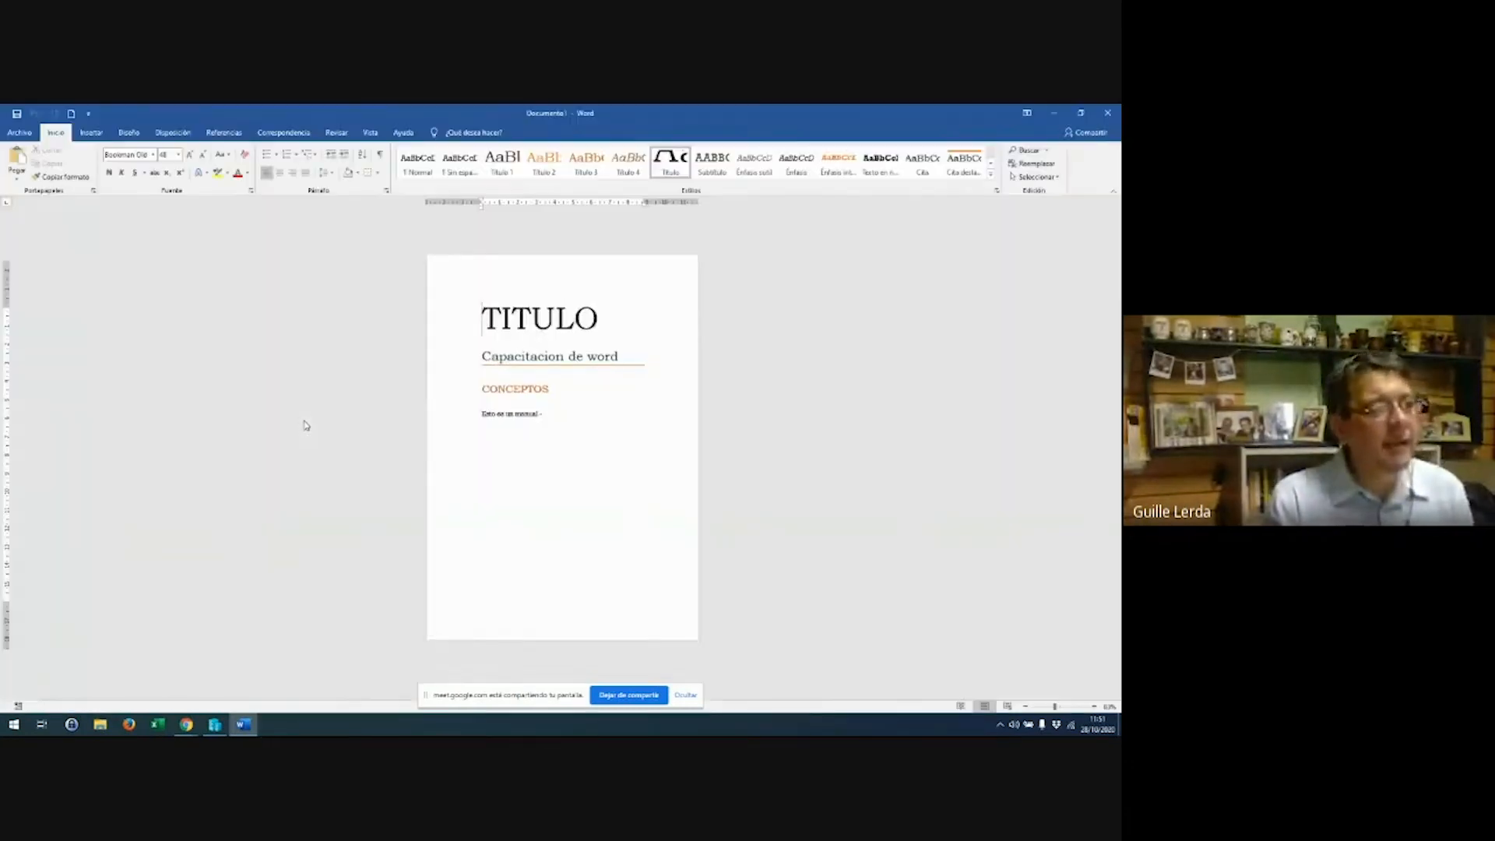
Replace all the template text with the title 'Reporte de ventas'
scroll(567, 315, up, 9)
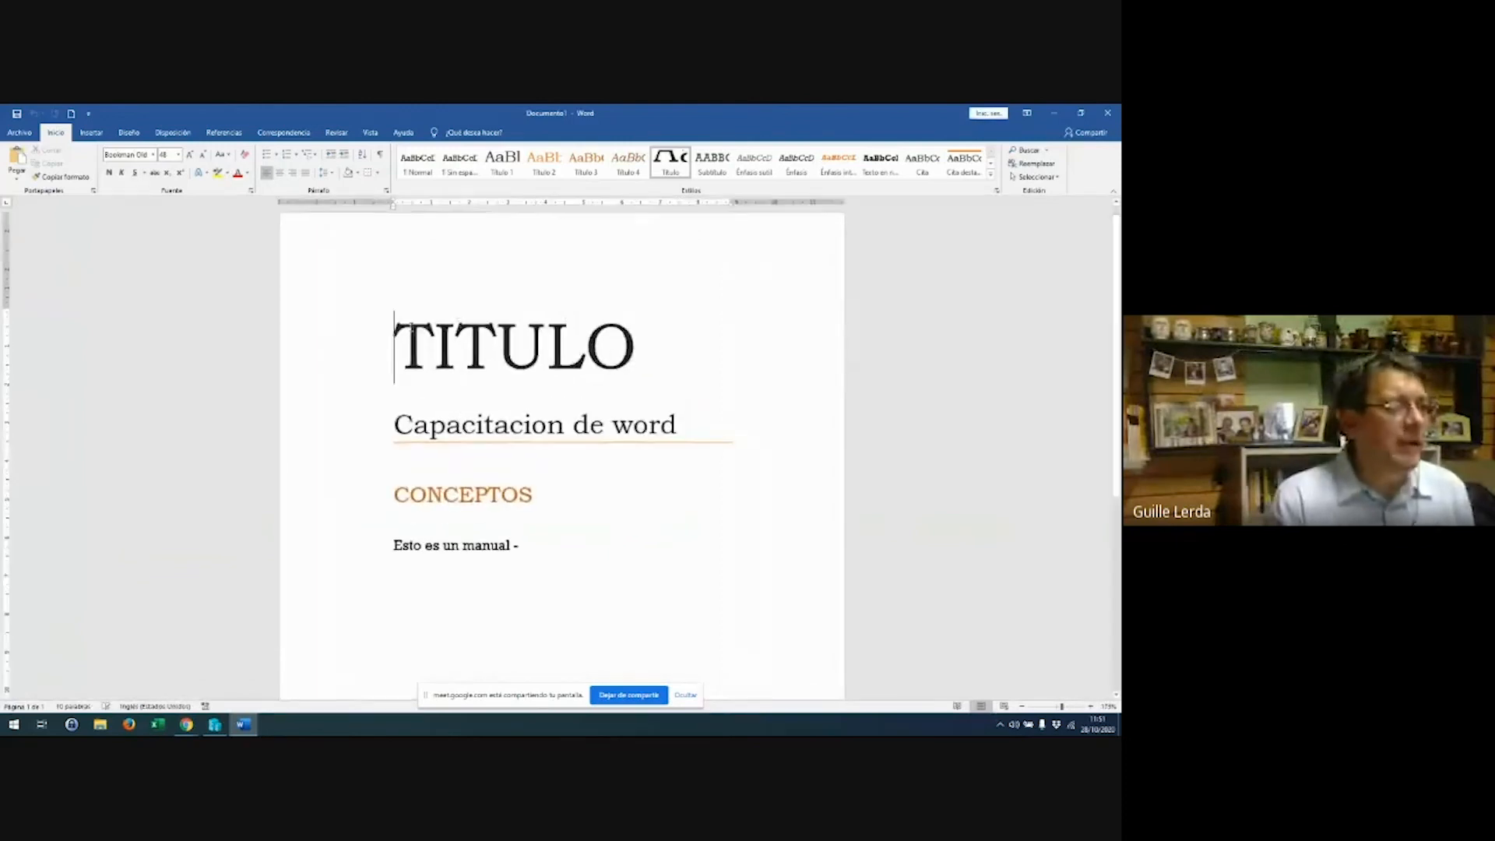
key(ctrl+a)
key(Delete)
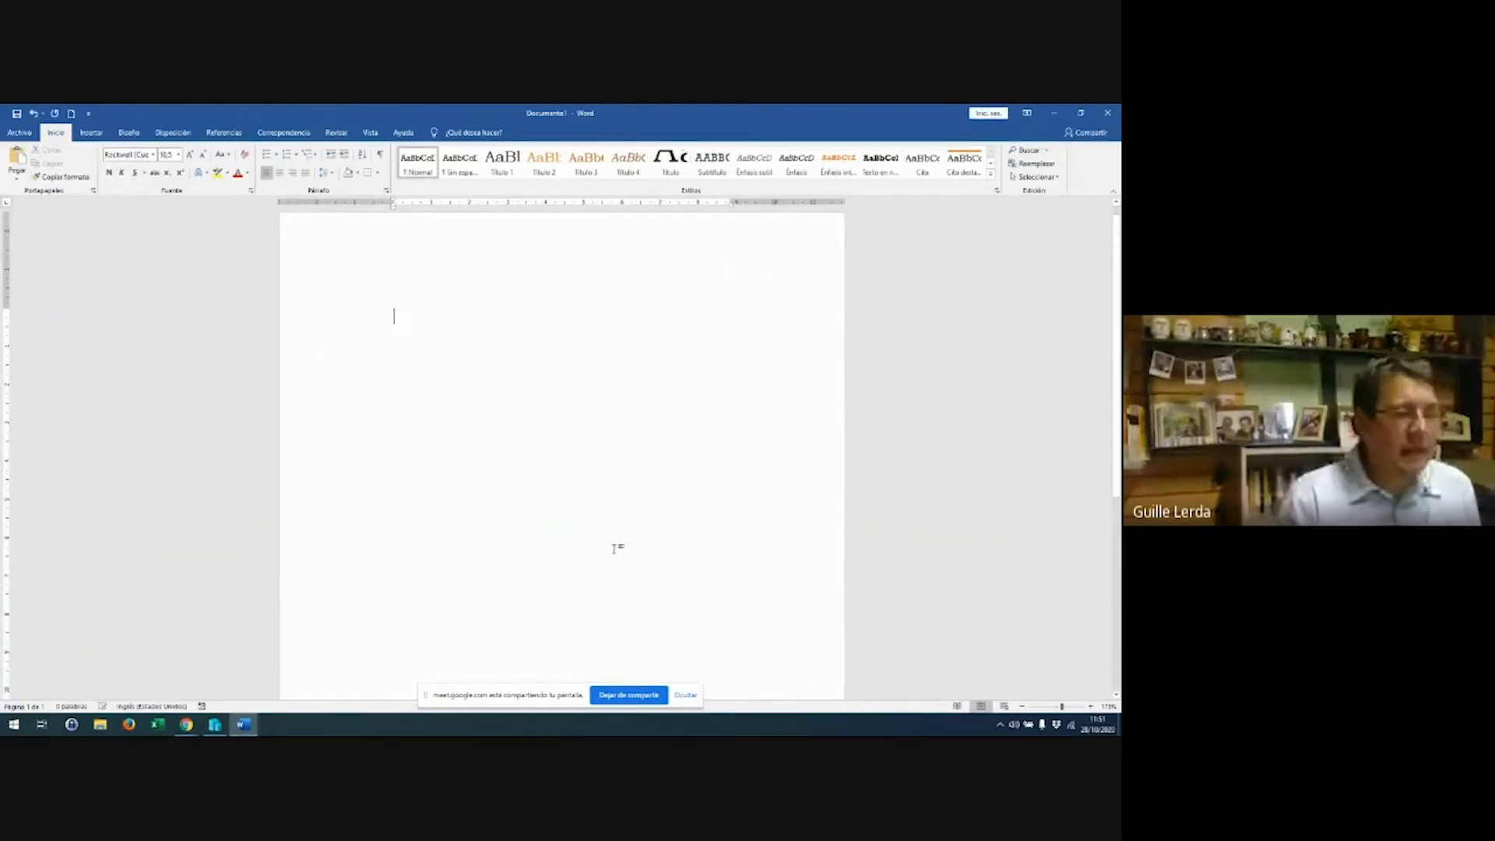
text(Reporte )
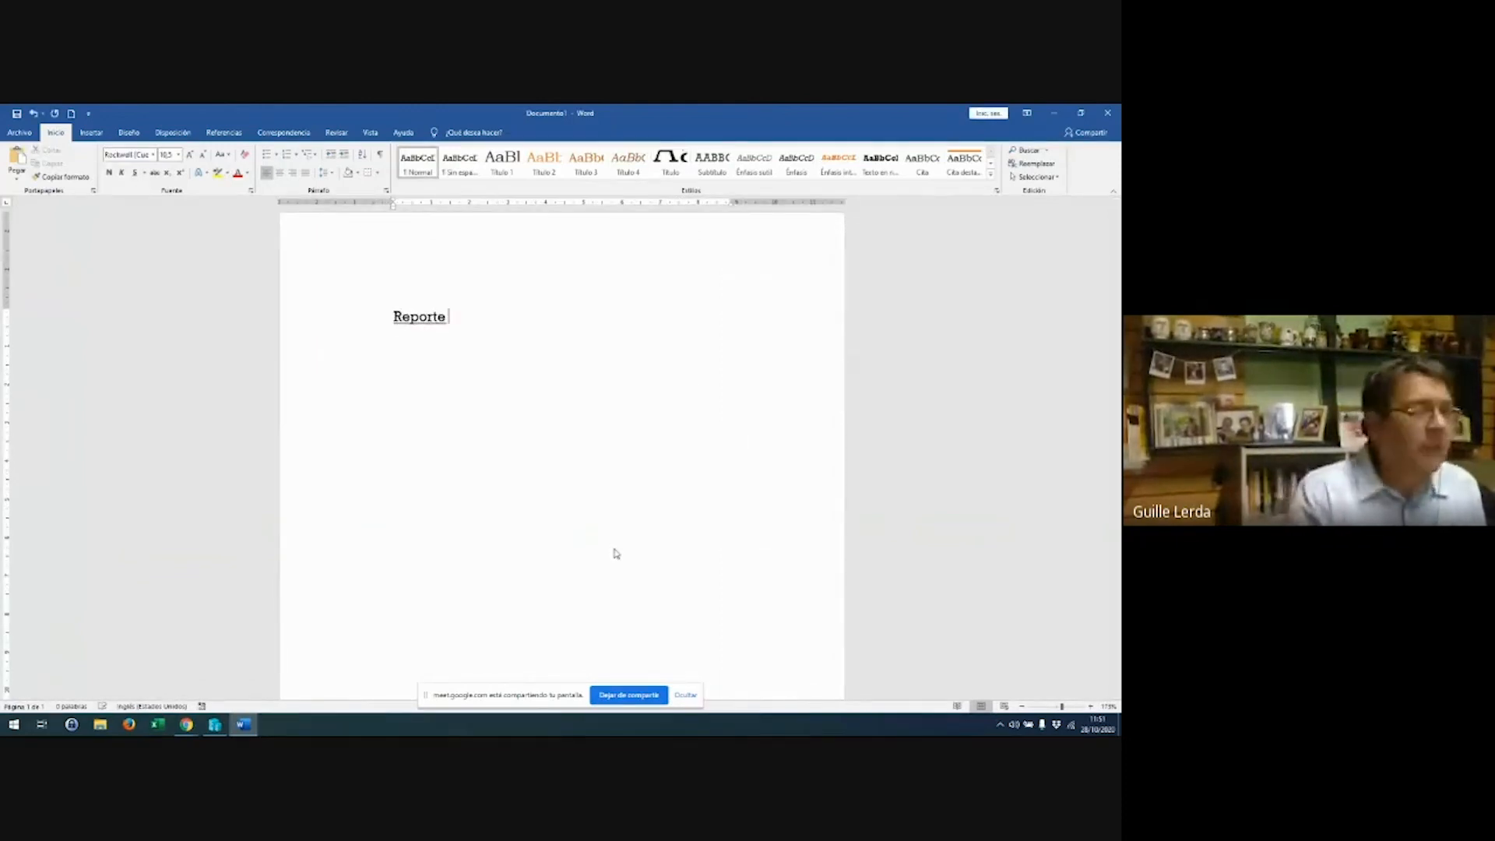
text(de ventas)
key(Return)
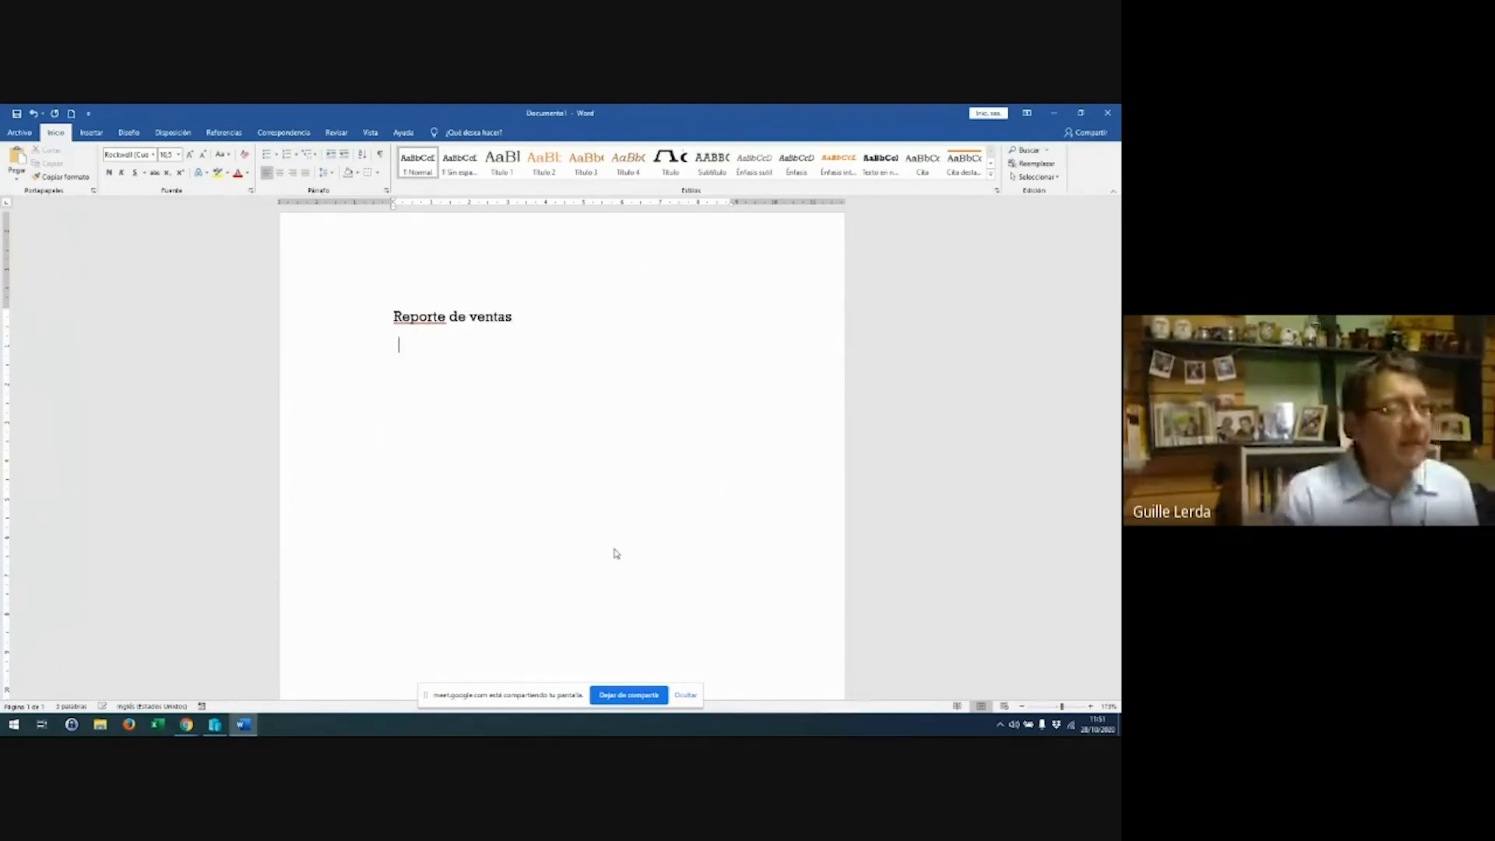
Format the 'Reporte de ventas' title with the Título 1 heading style
key(shift+Up)
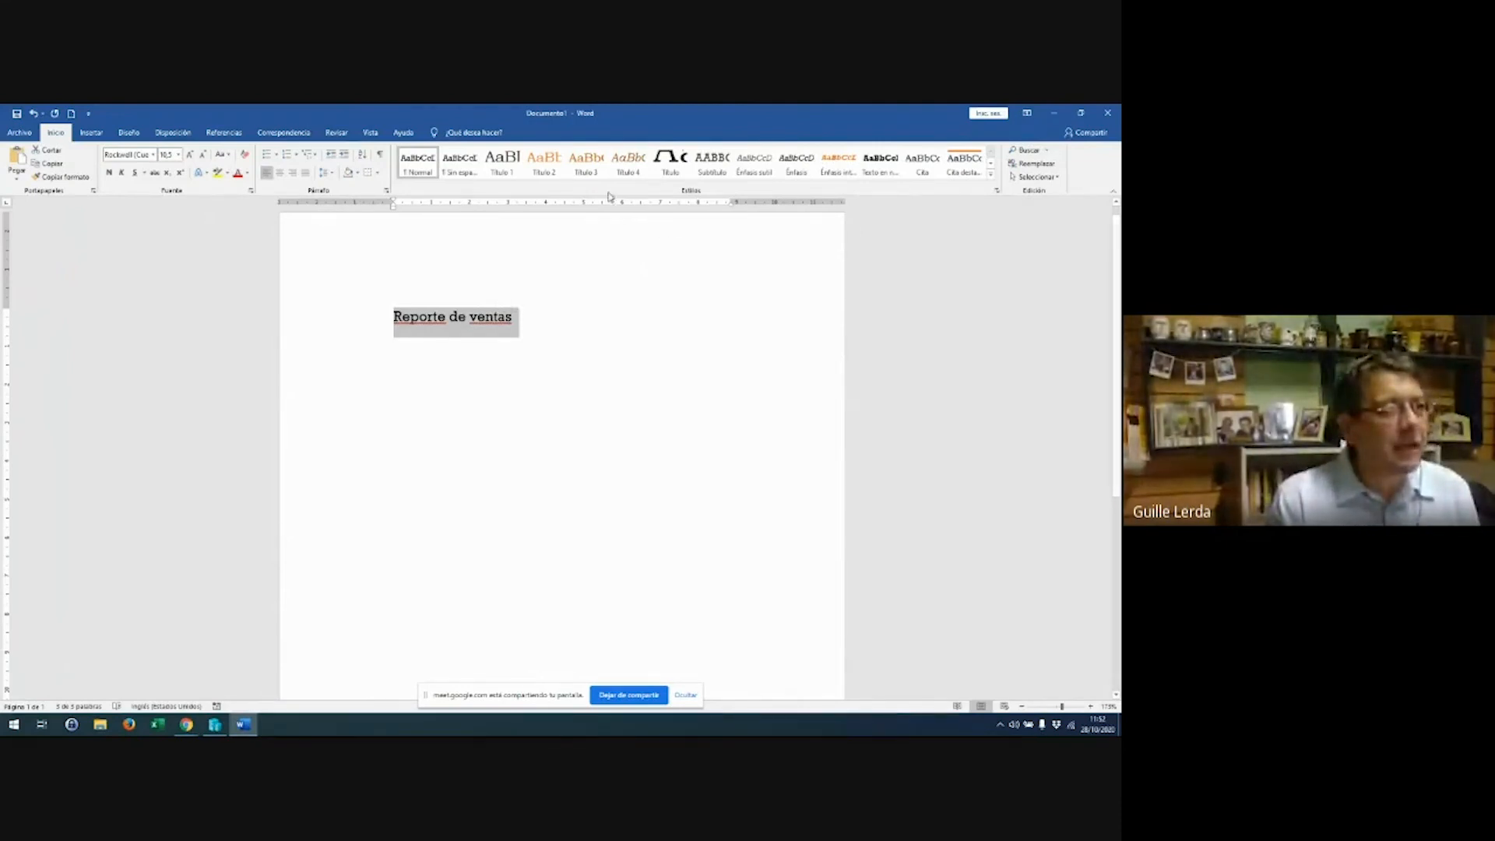
click(544, 164)
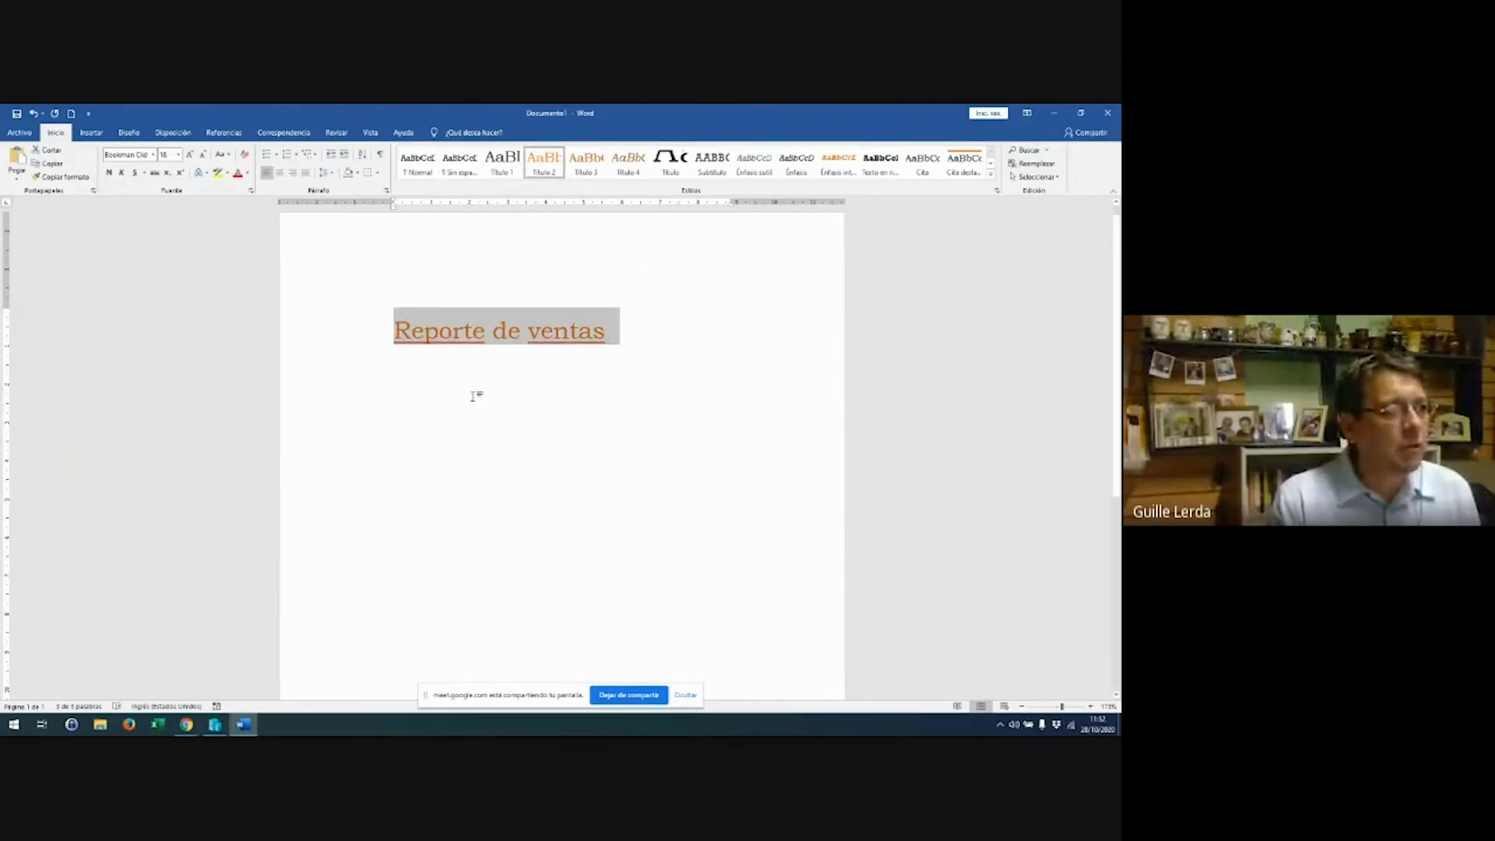
key(End)
key(Return)
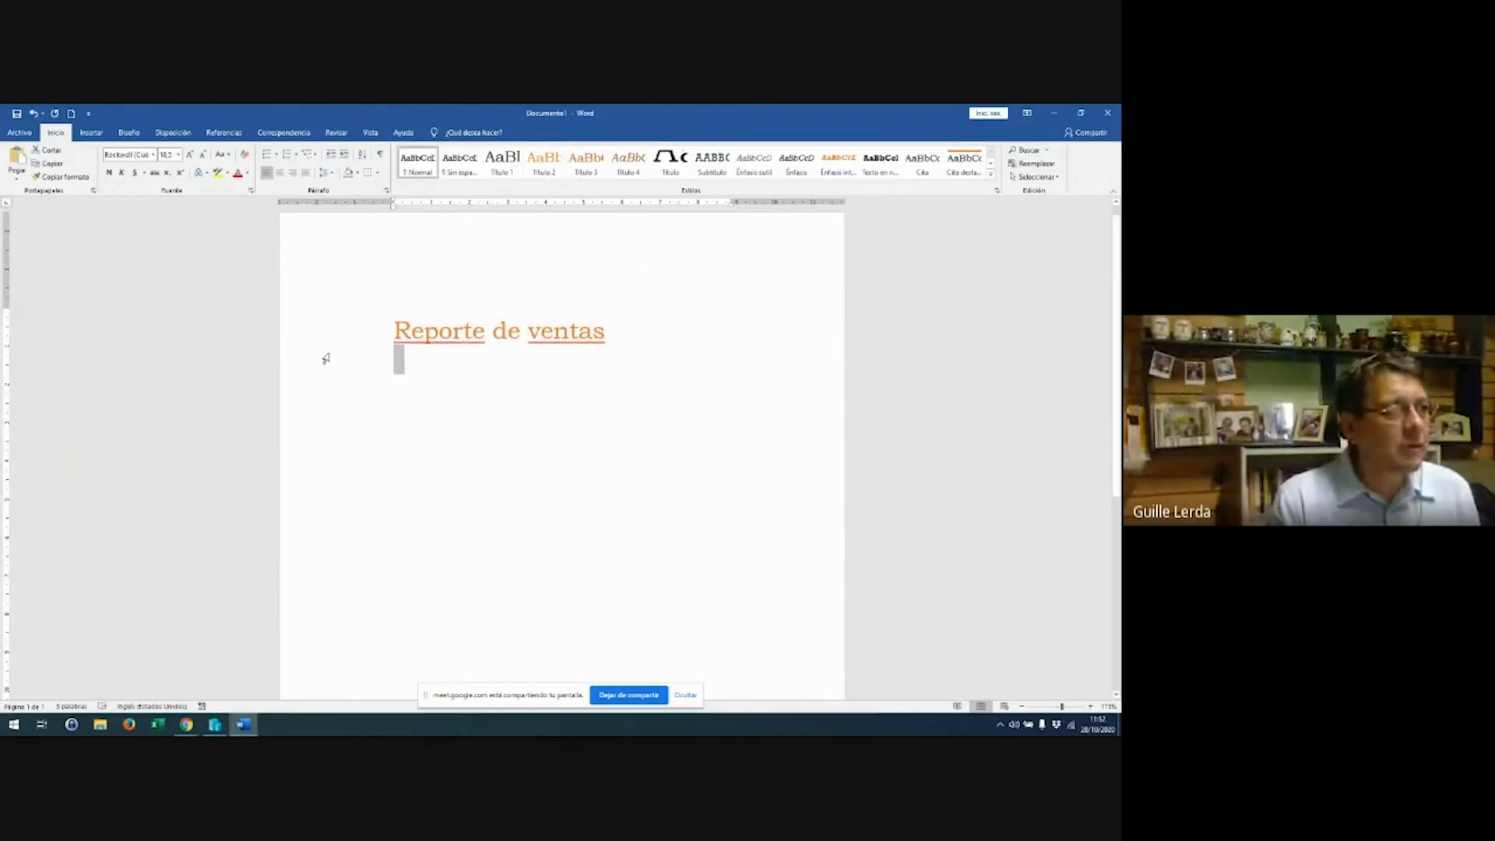
click(325, 348)
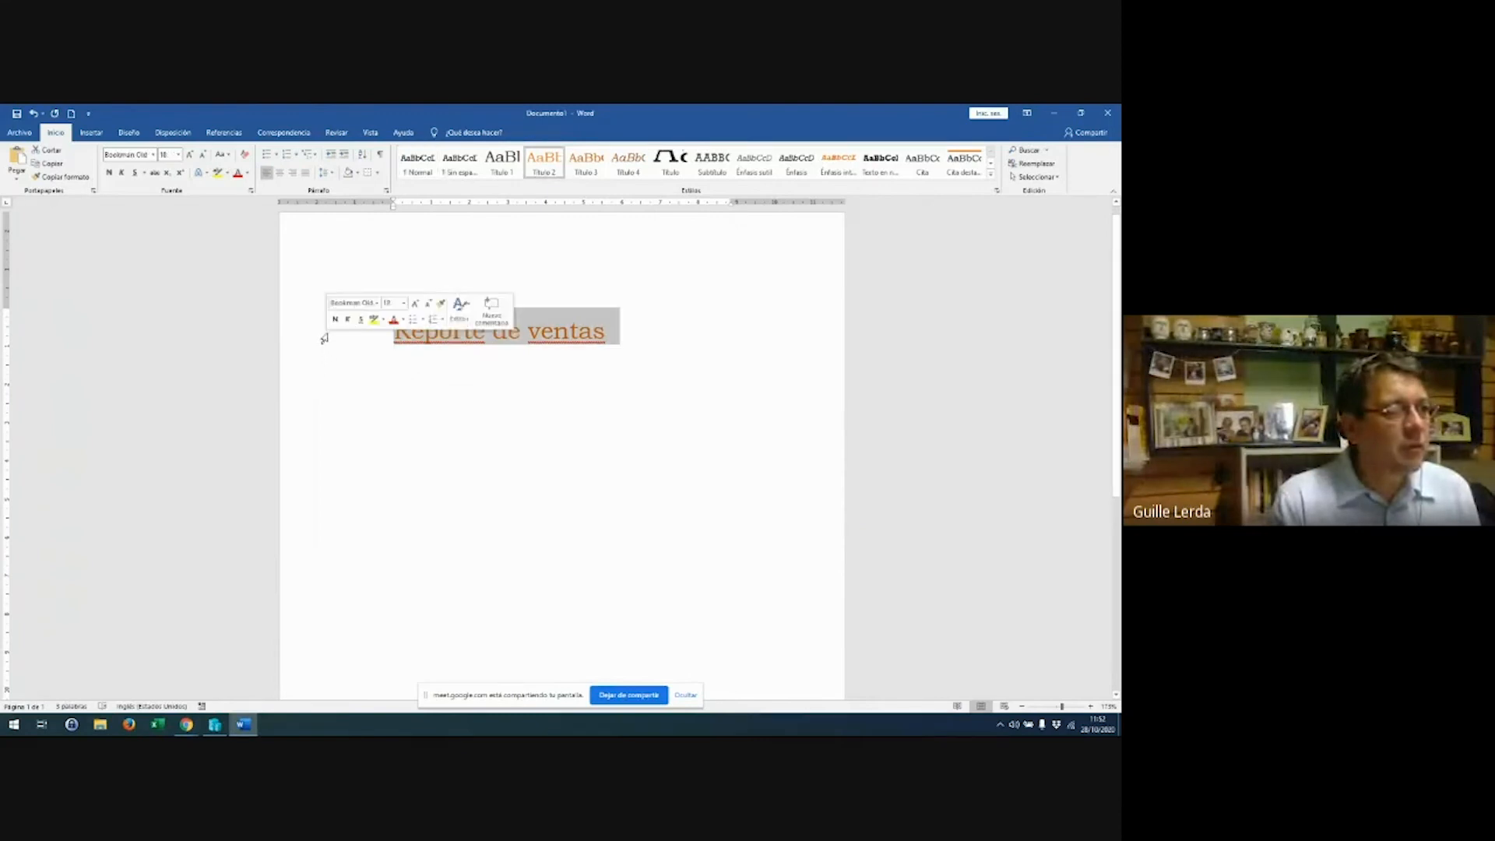
click(503, 164)
click(514, 399)
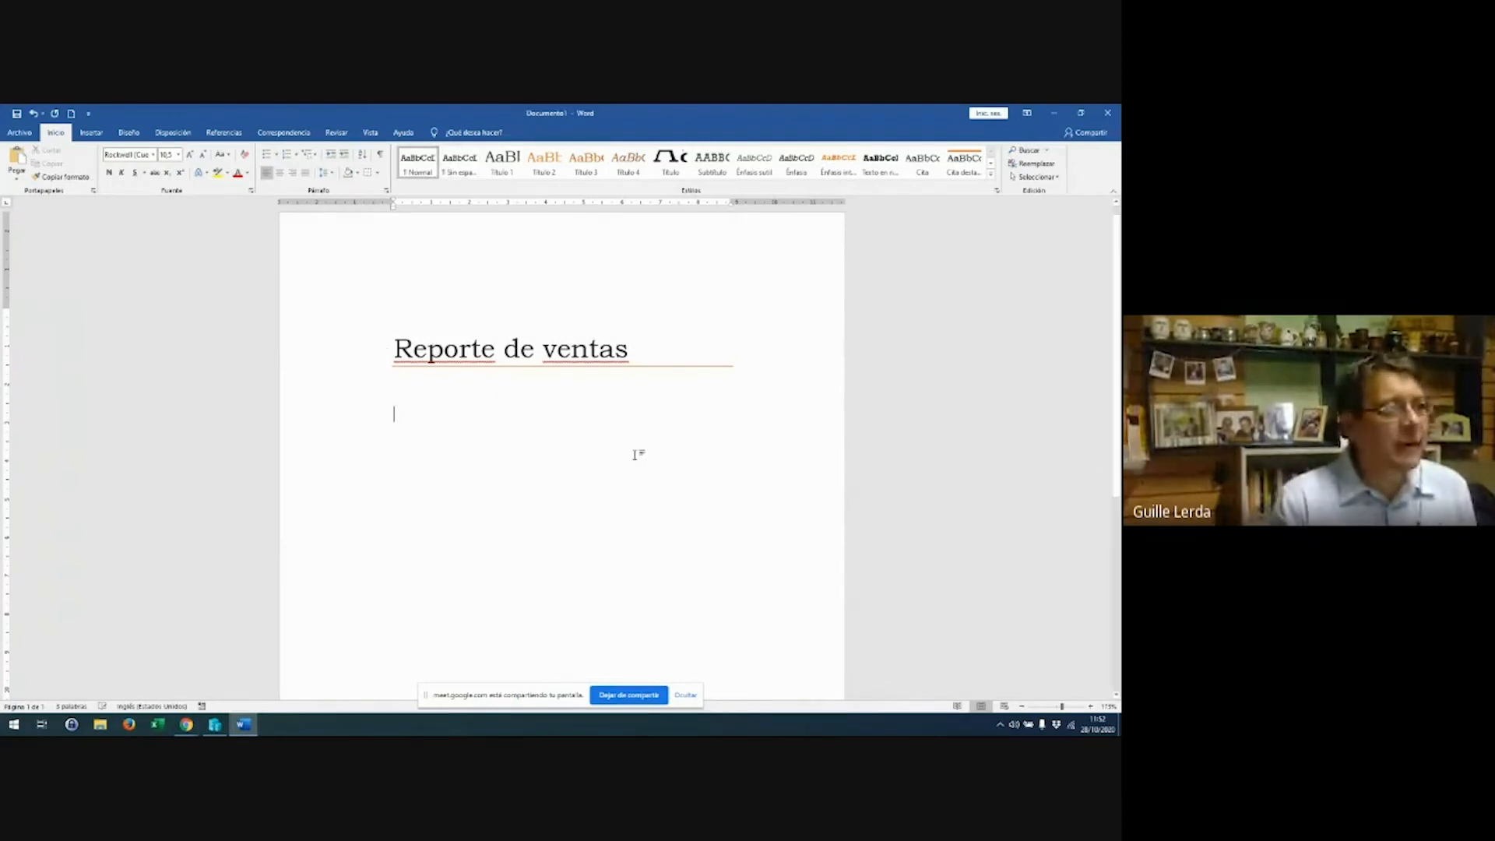
Type the intro line 'Adjutno informe de ventas primer semestre', fixing typos, and add a new paragraph
text(Adjutn inf)
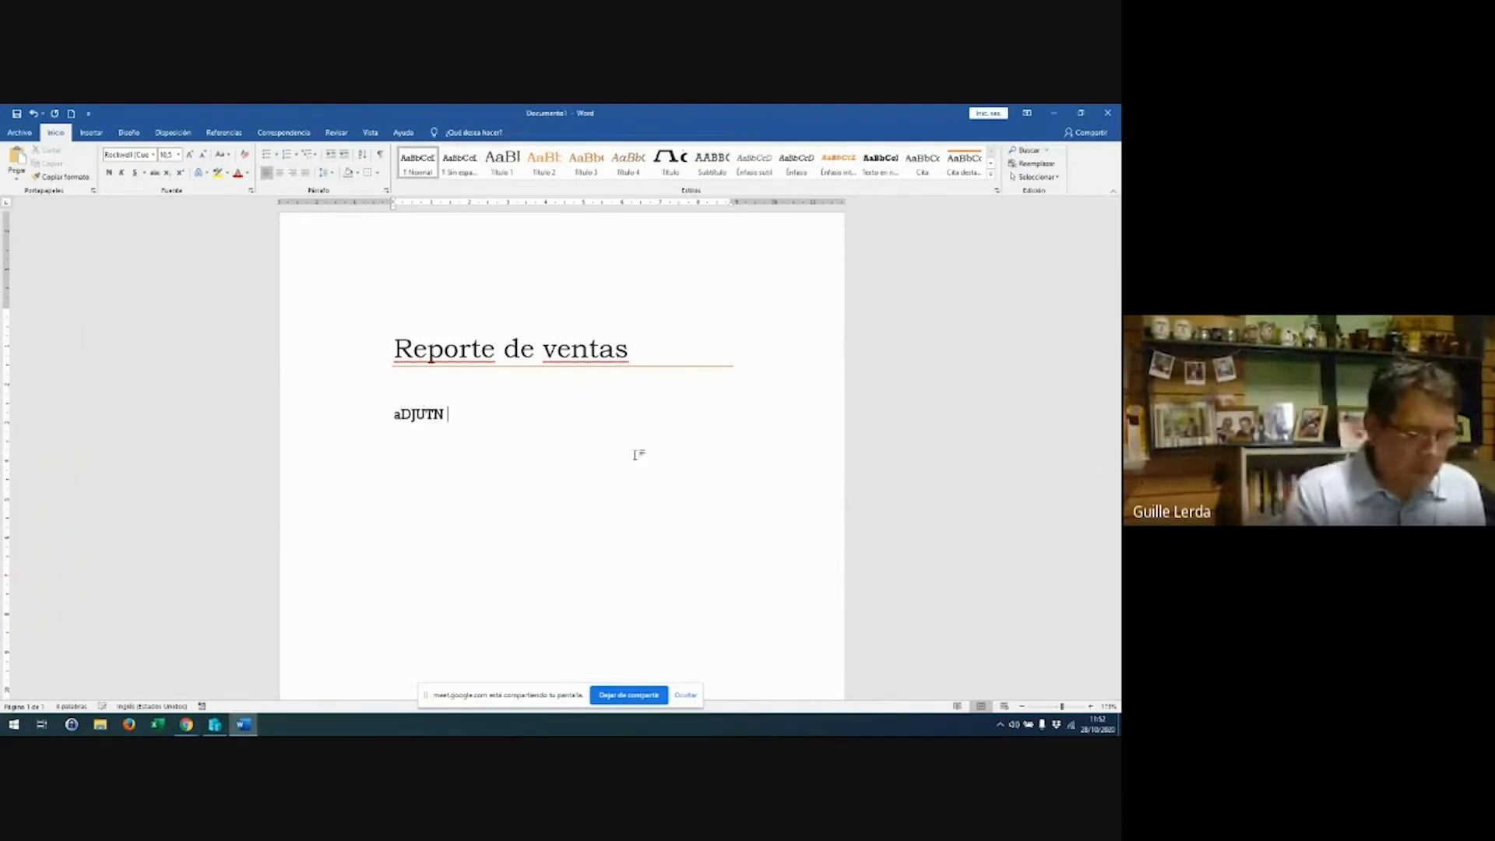
text(orme de ven)
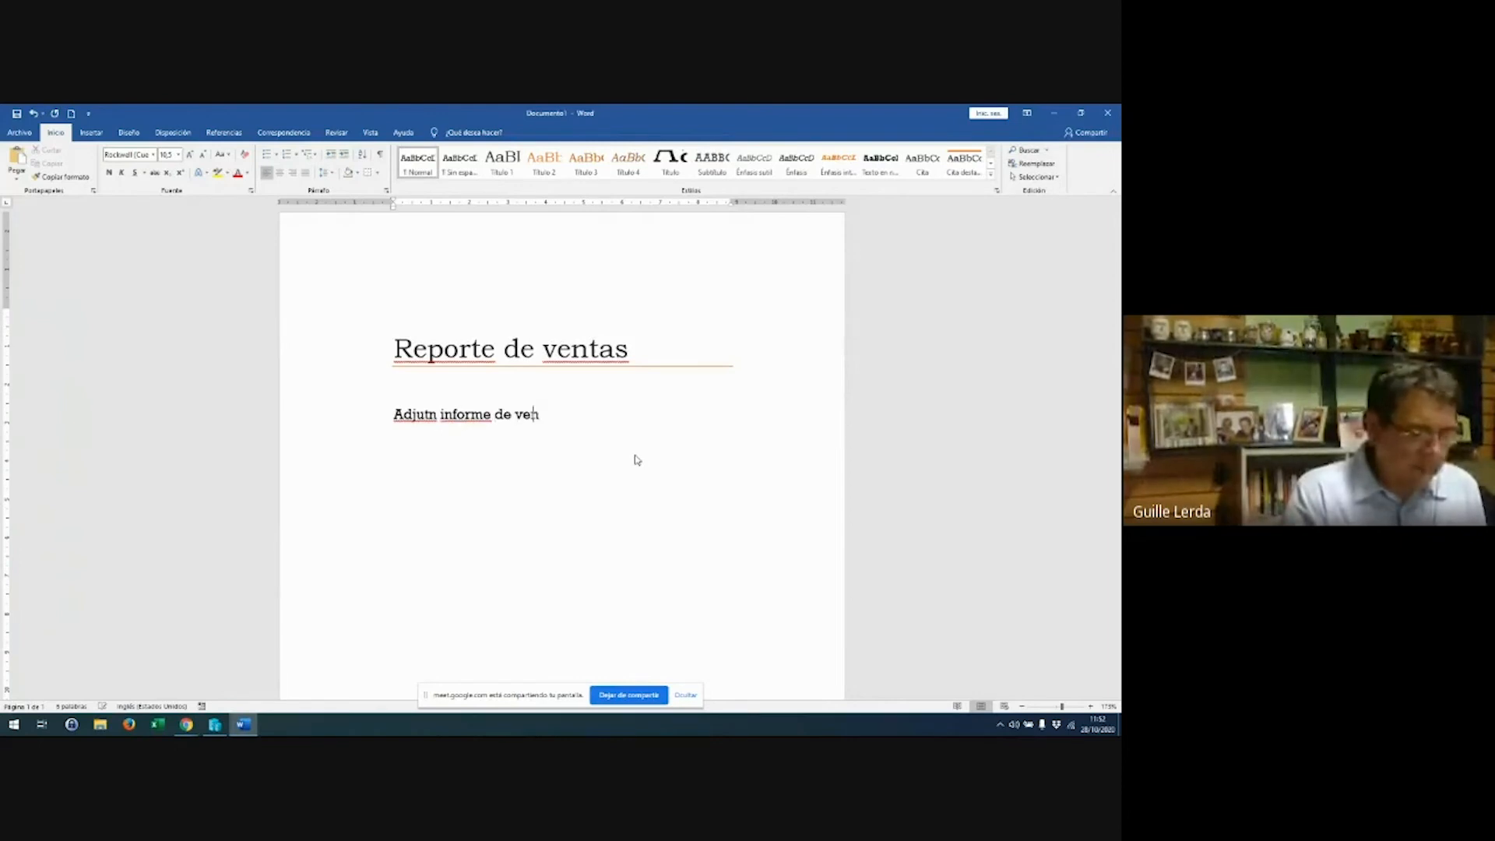
text(tas primer semester)
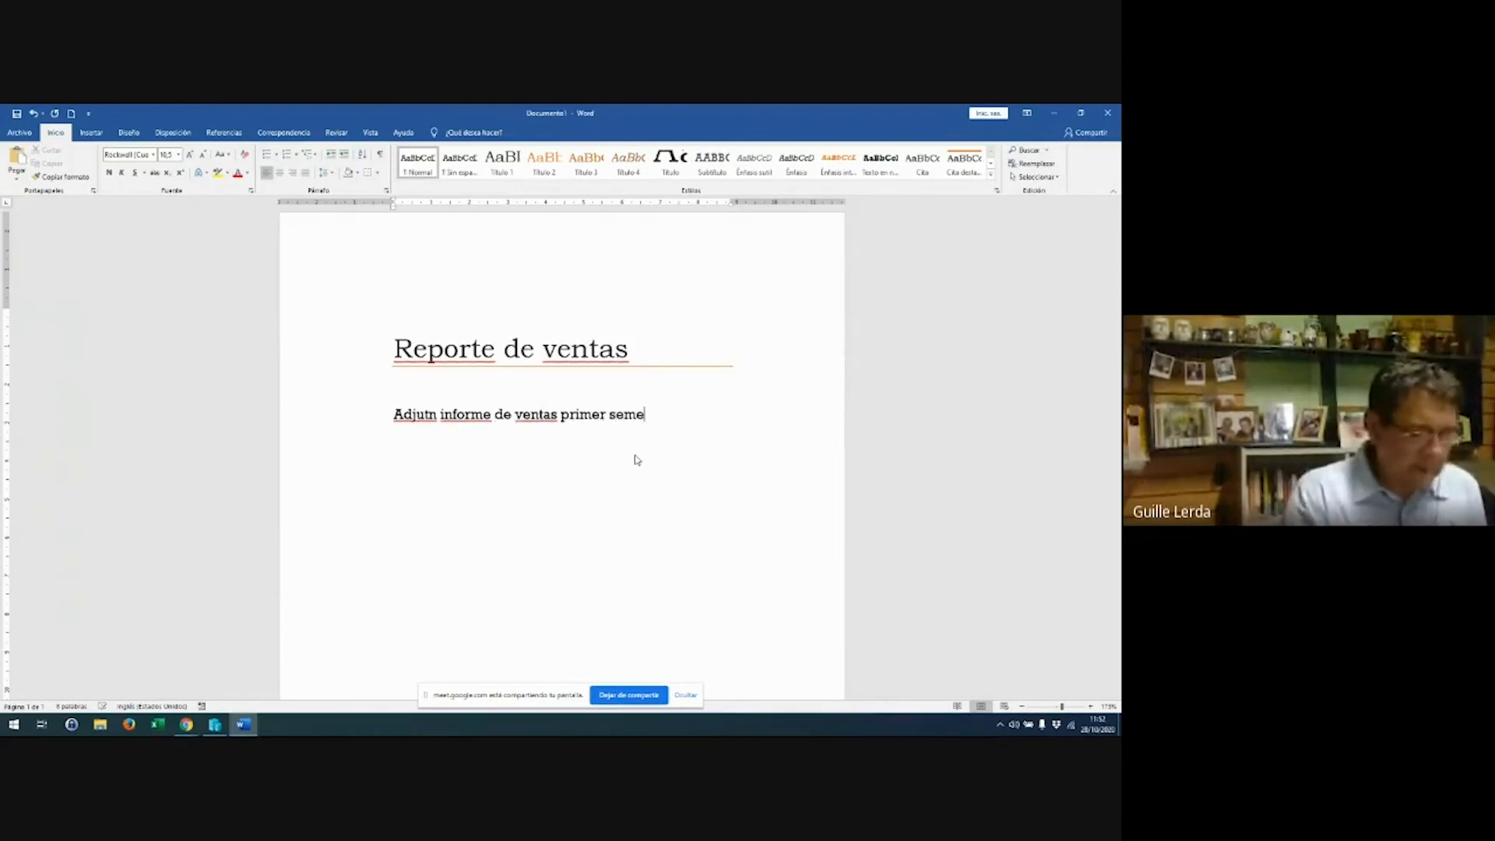
key(Return)
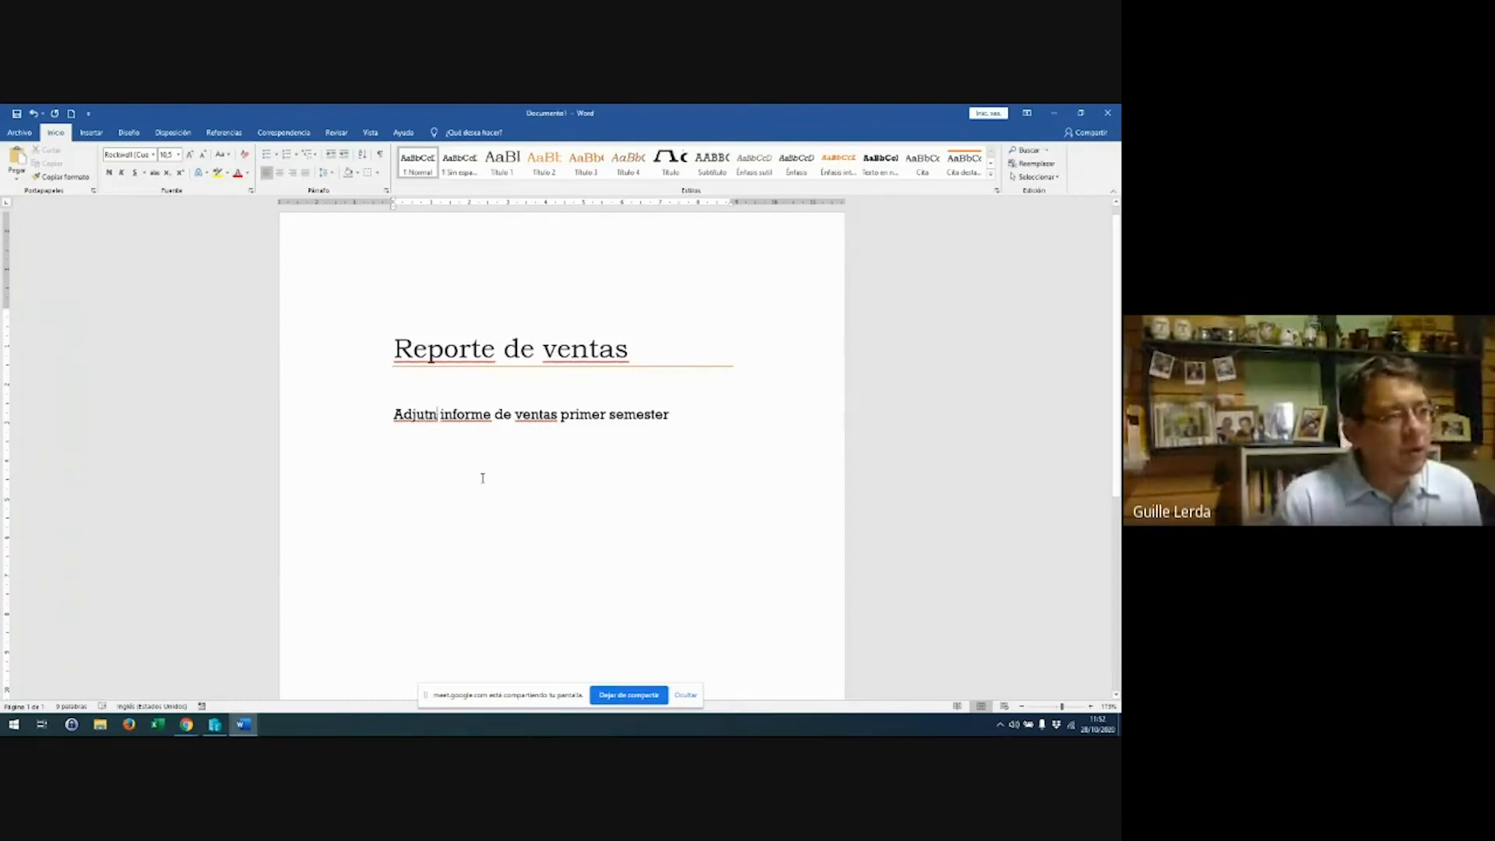
key(BackSpace)
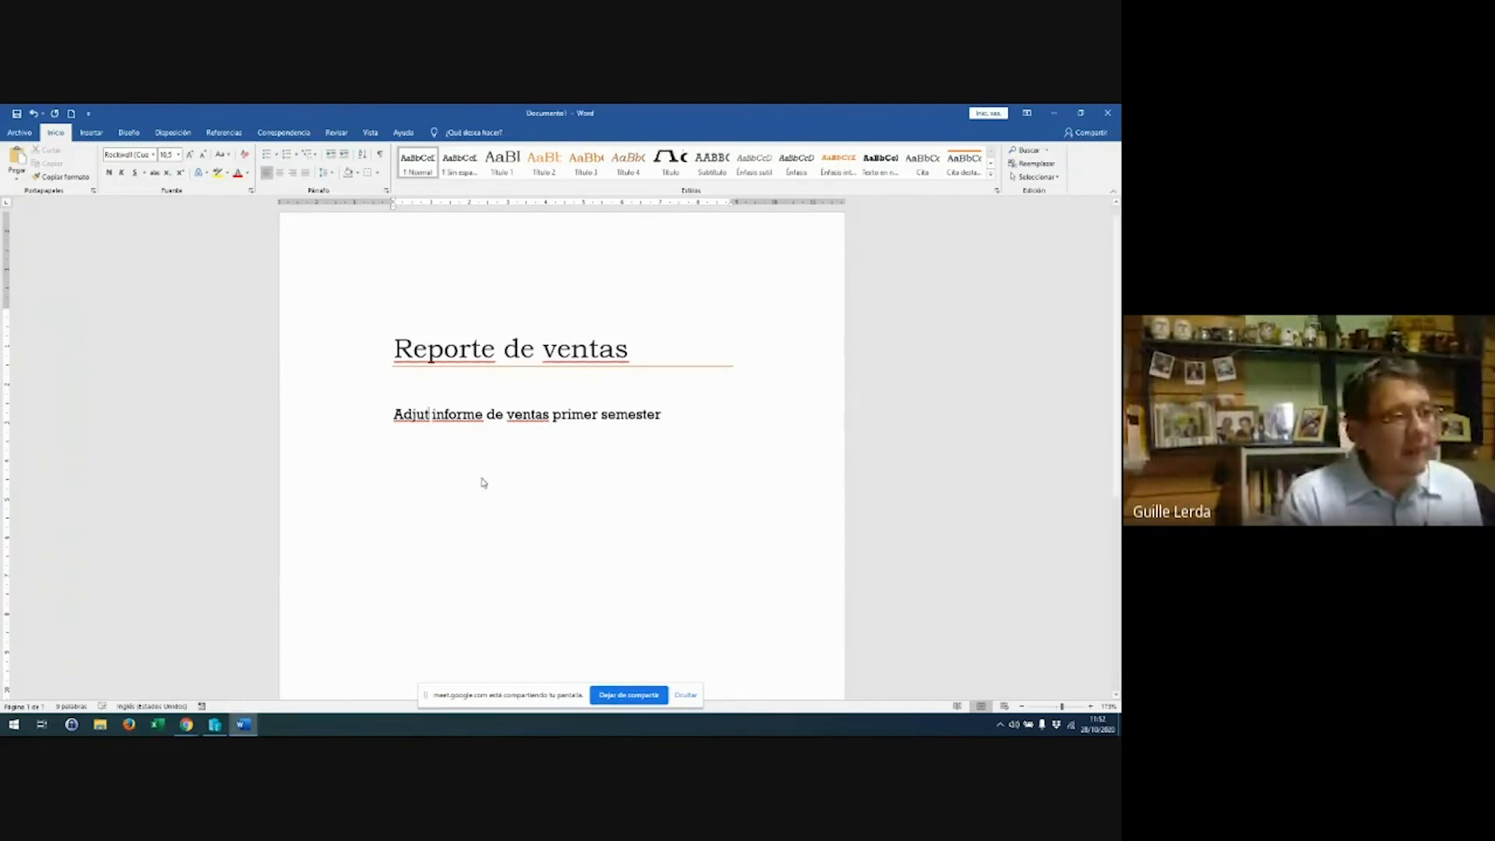
text(no)
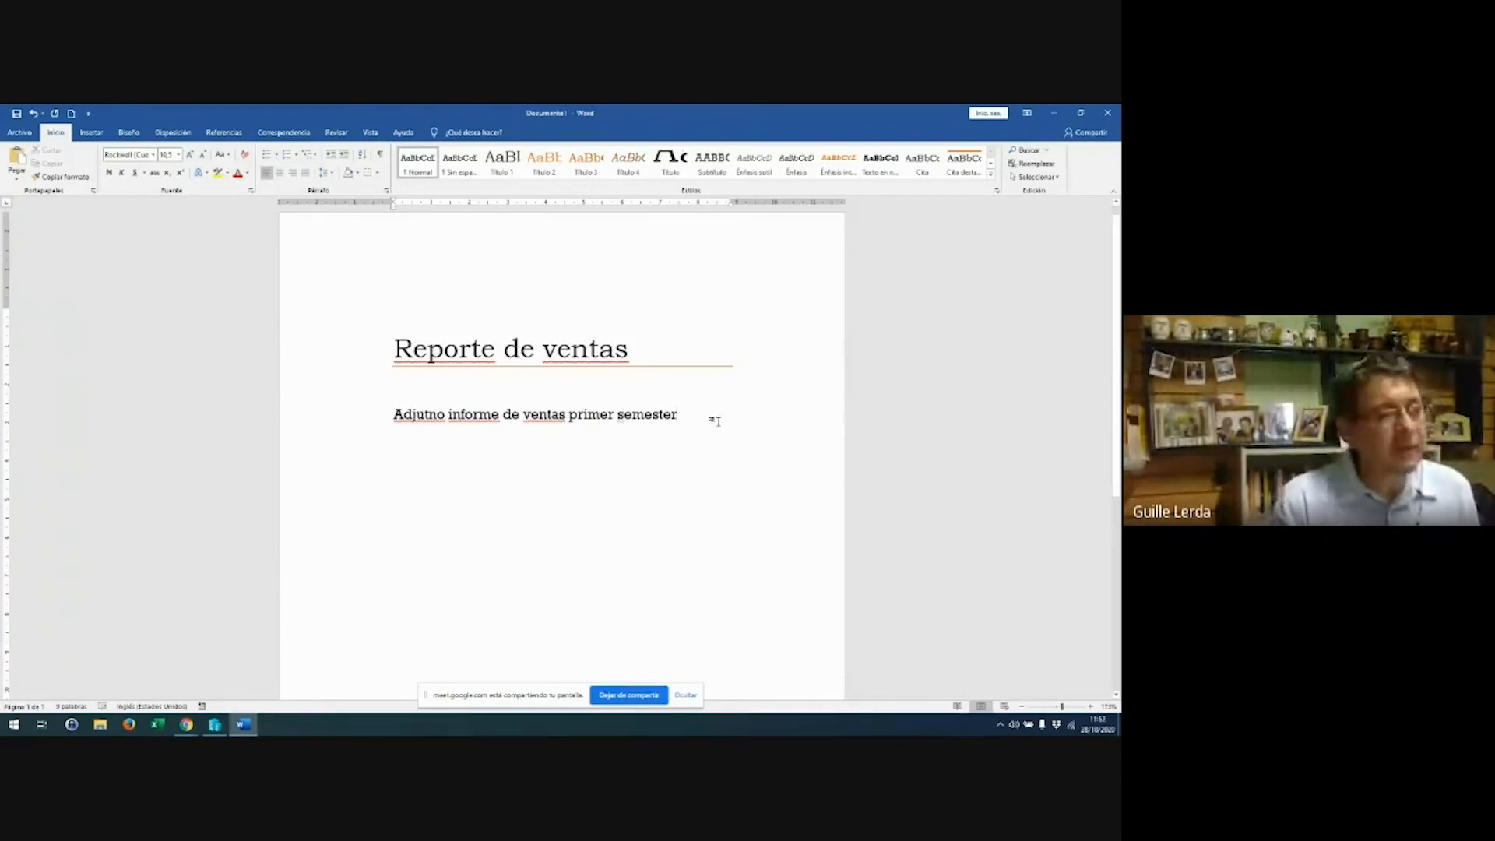
double_click(648, 420)
text(se)
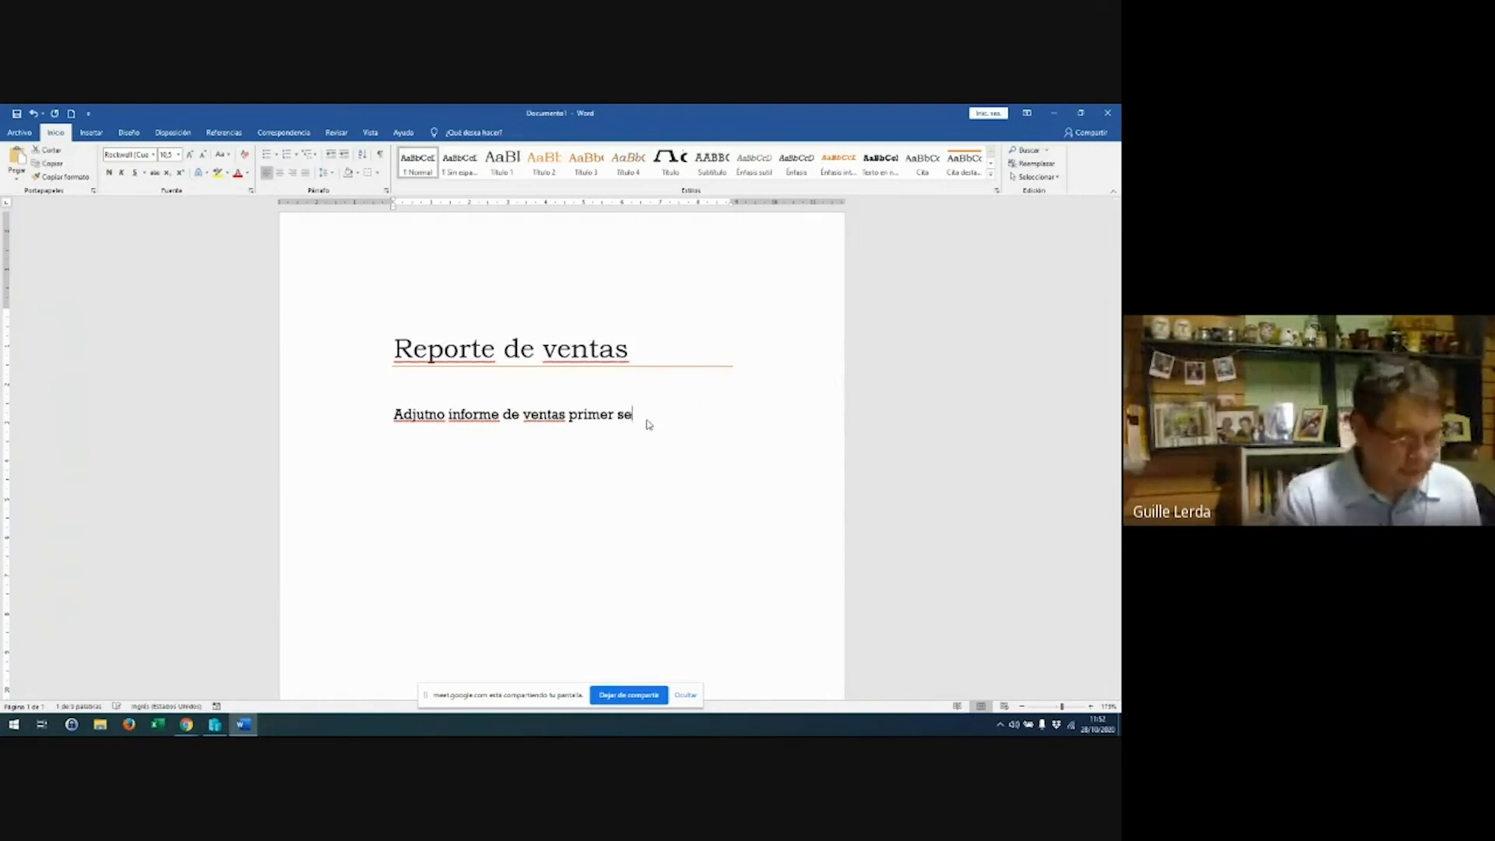
text(mest)
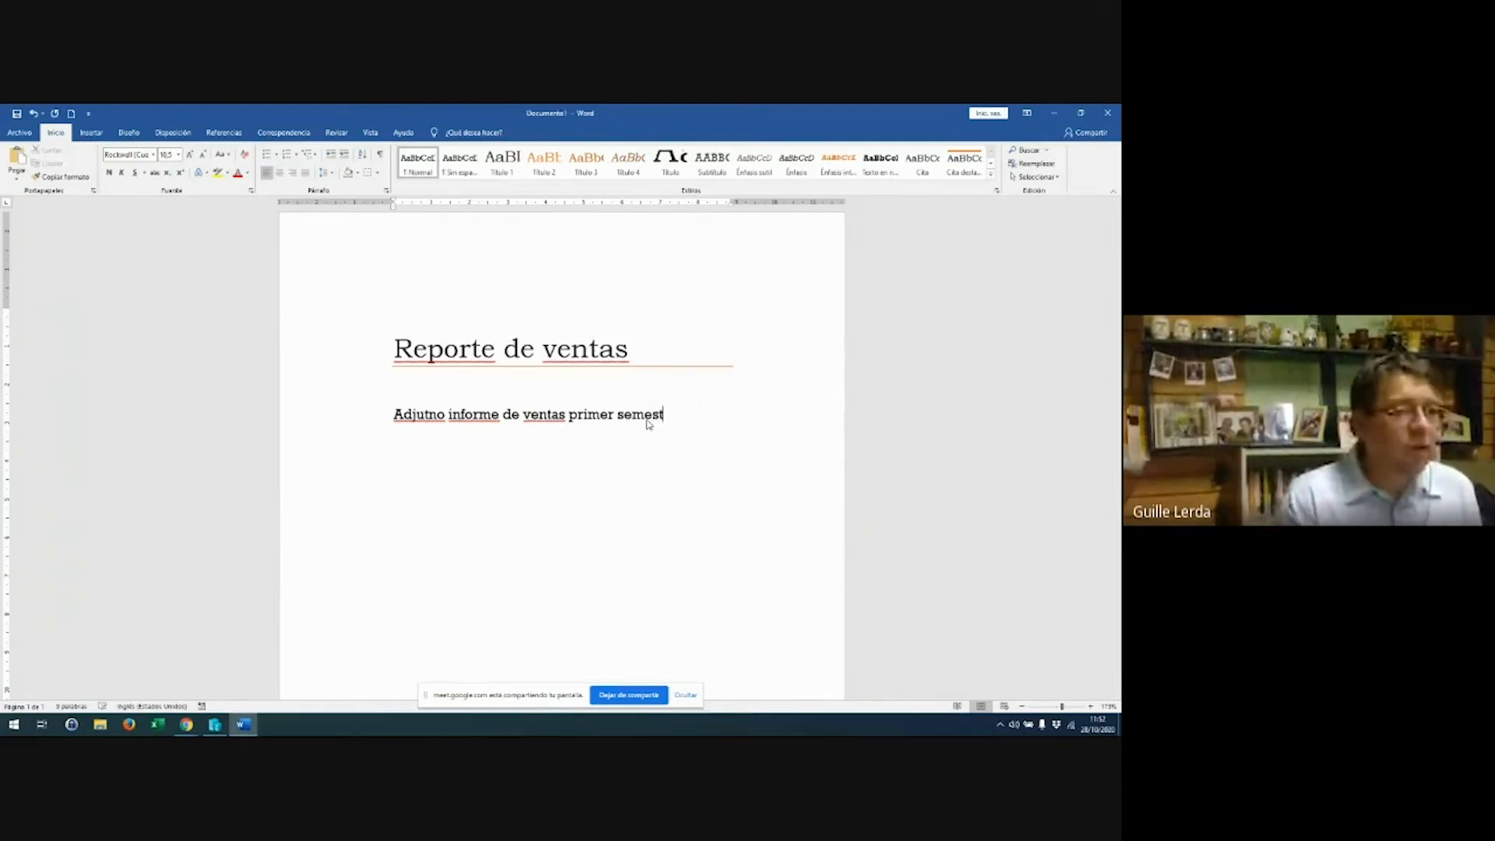
text(re)
key(Return)
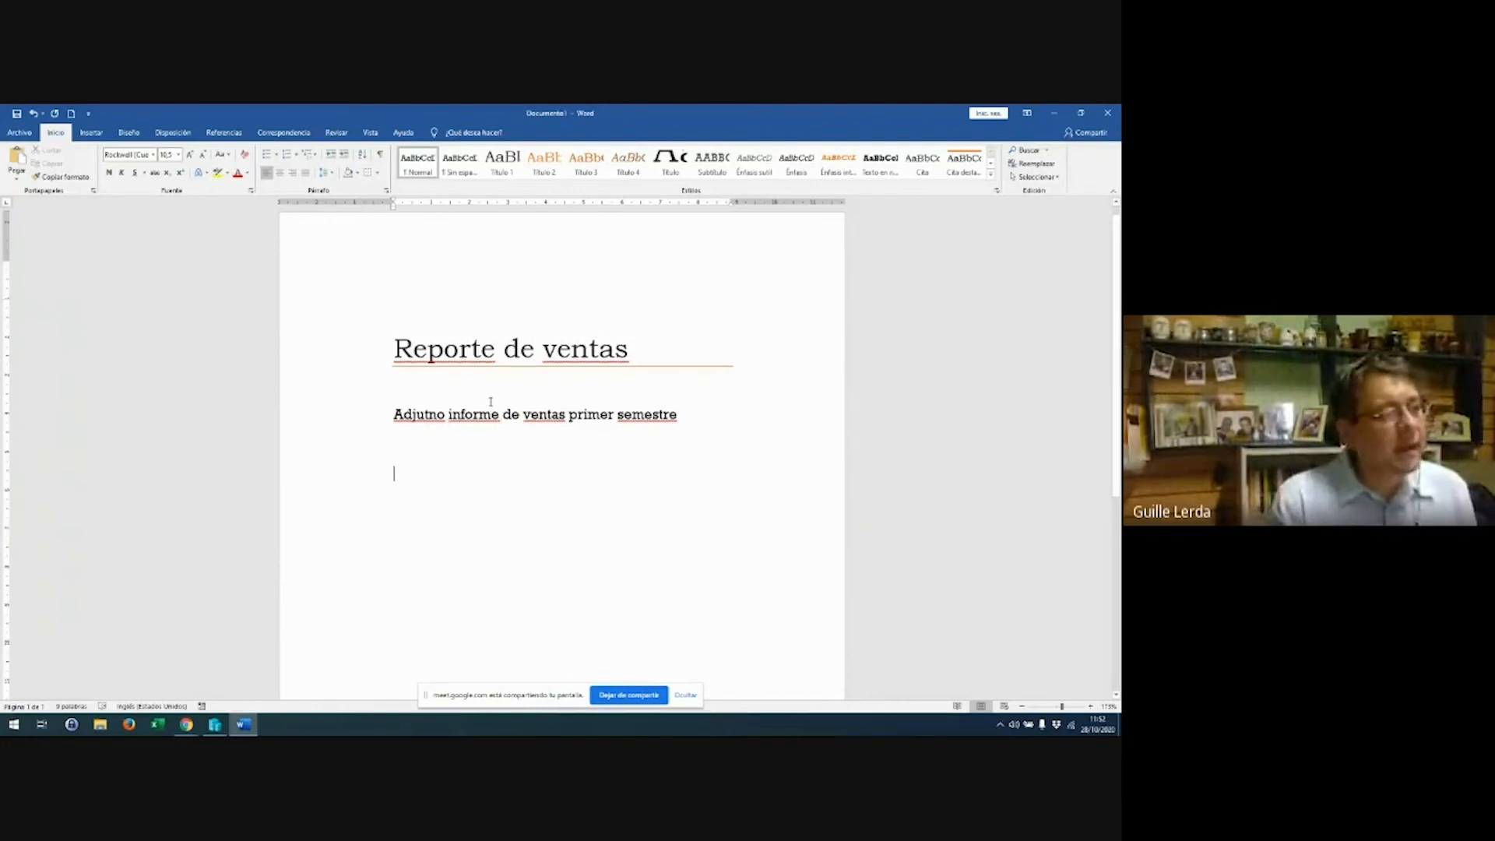
scroll(491, 401, down, 3)
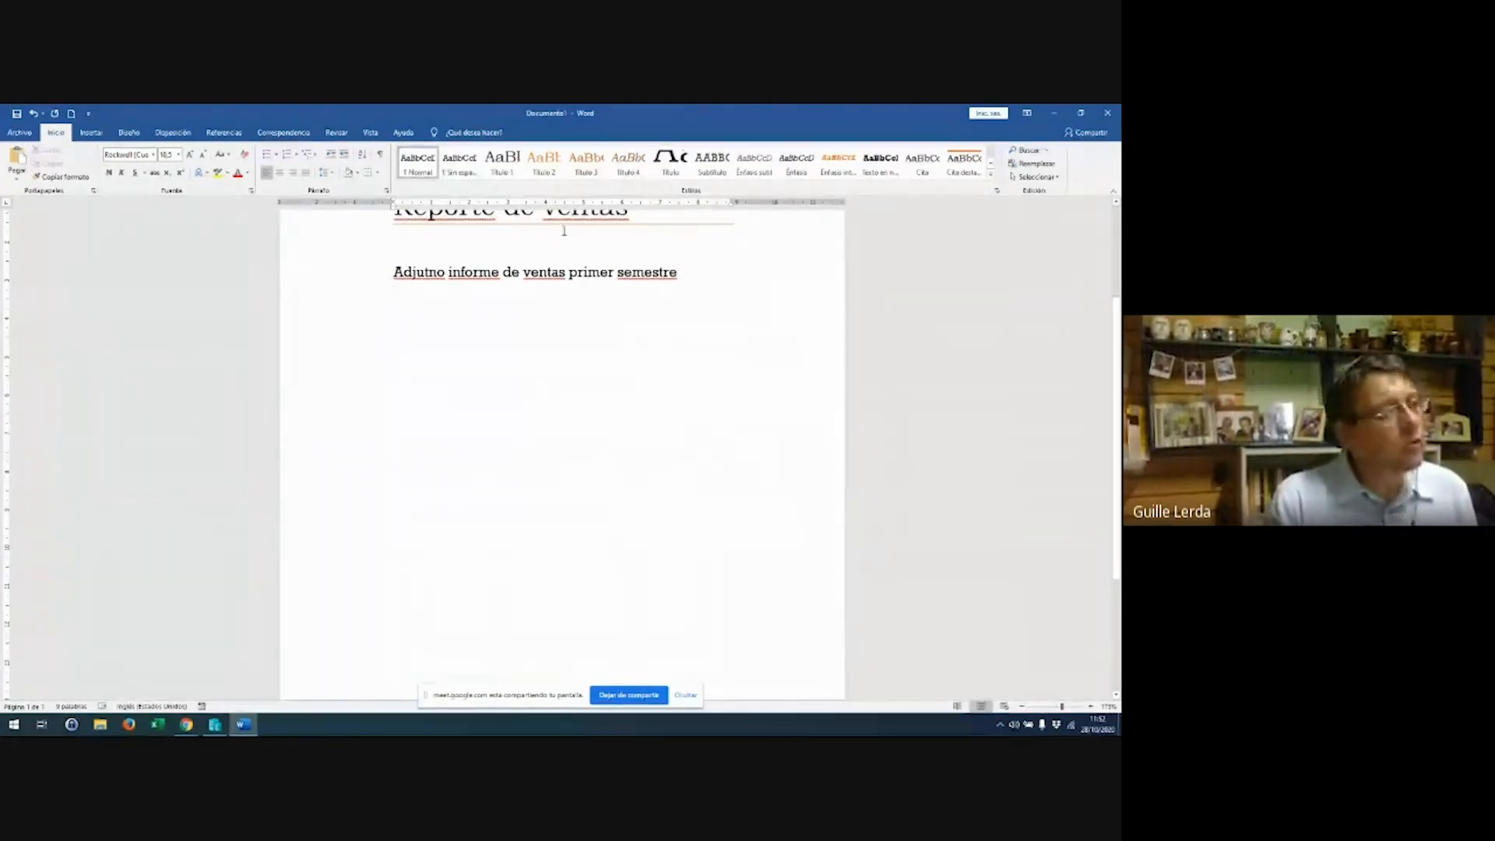
Insert a 2x5 table holding enero 100 and febrero 500
click(90, 134)
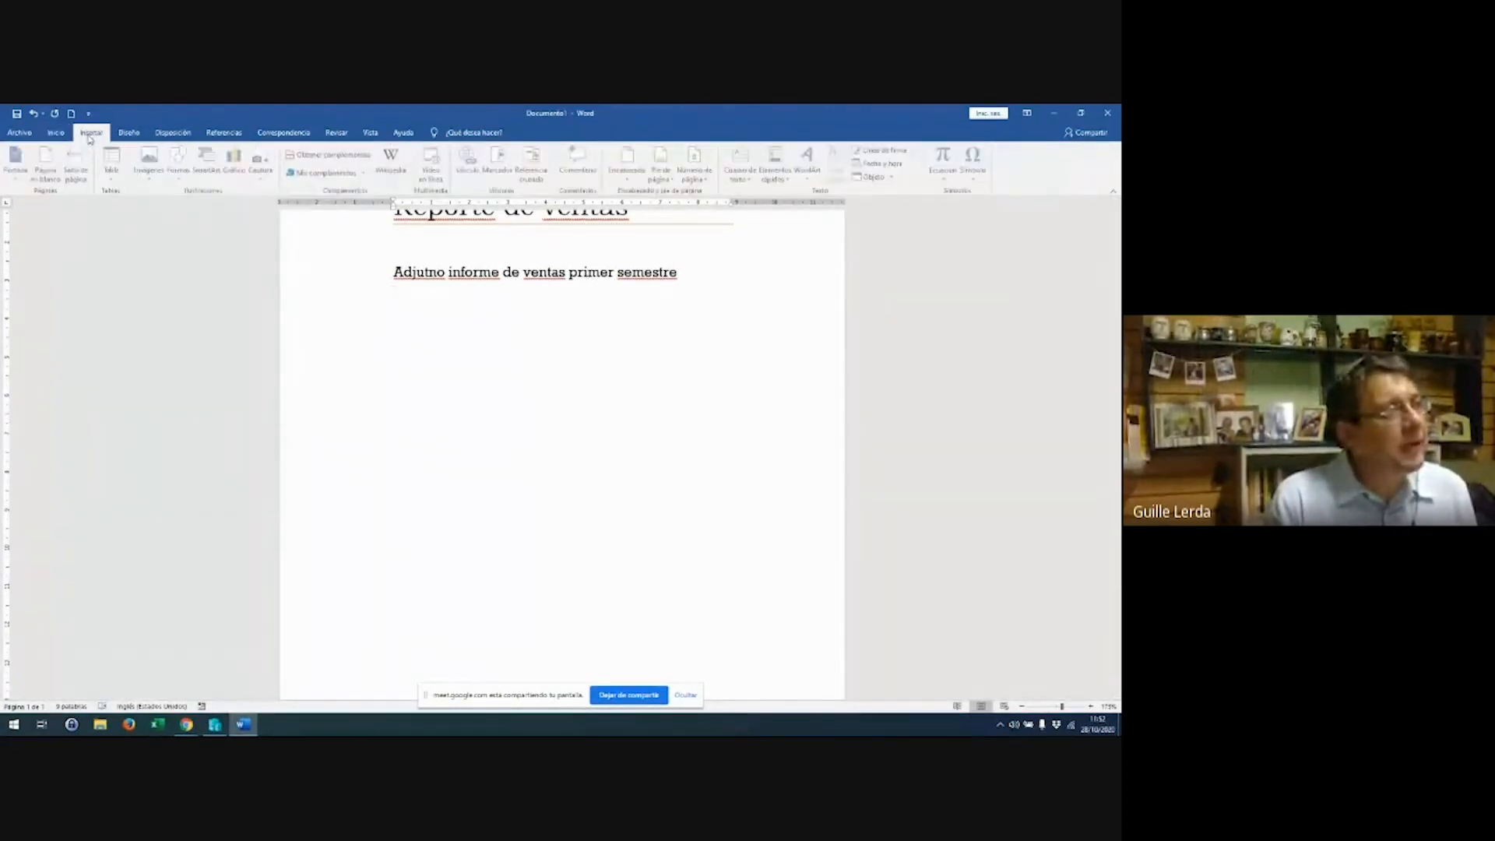
click(117, 163)
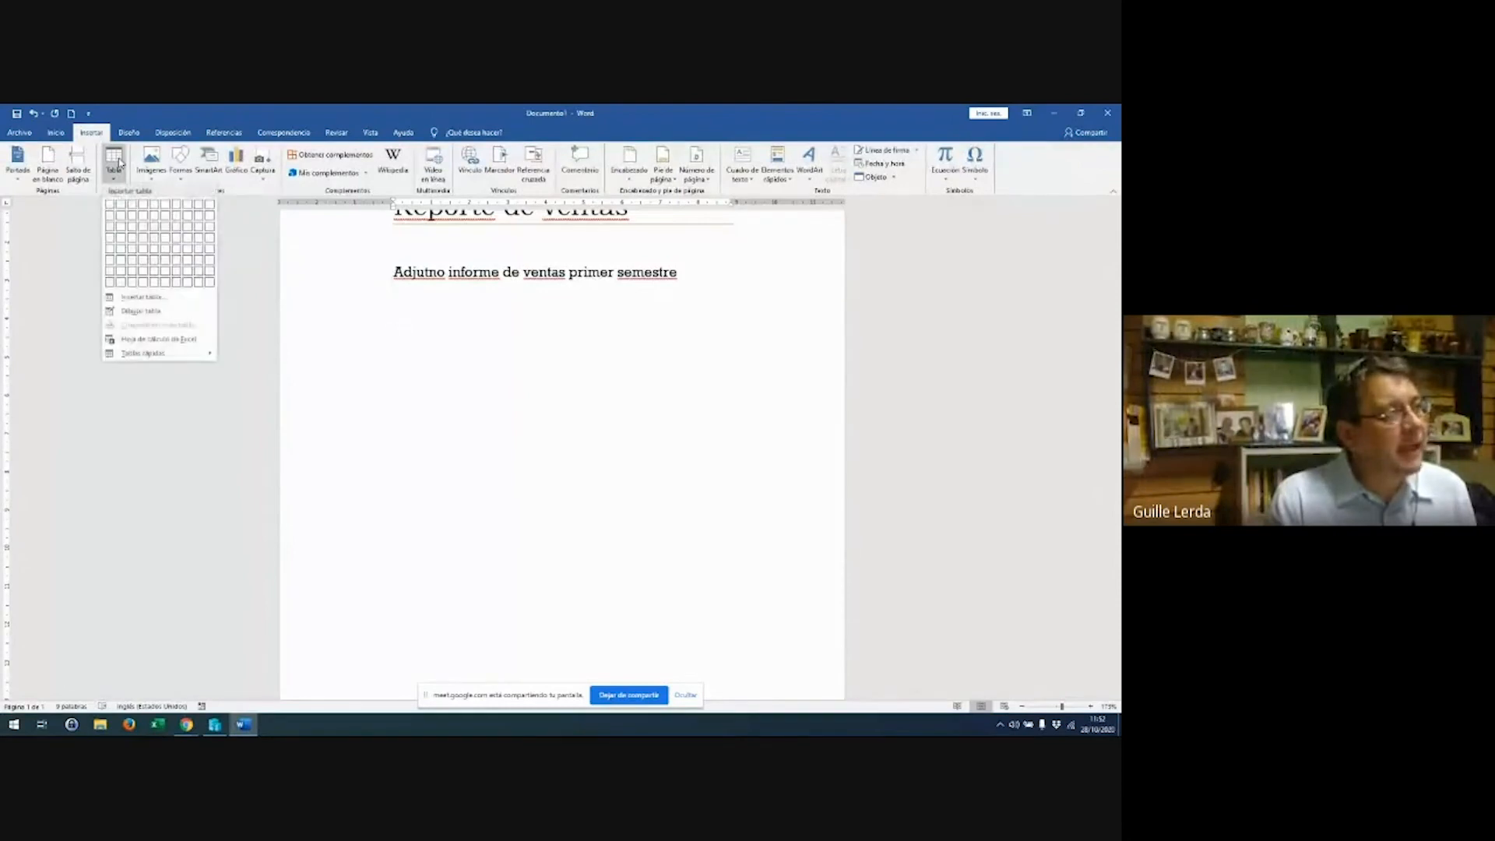
click(125, 250)
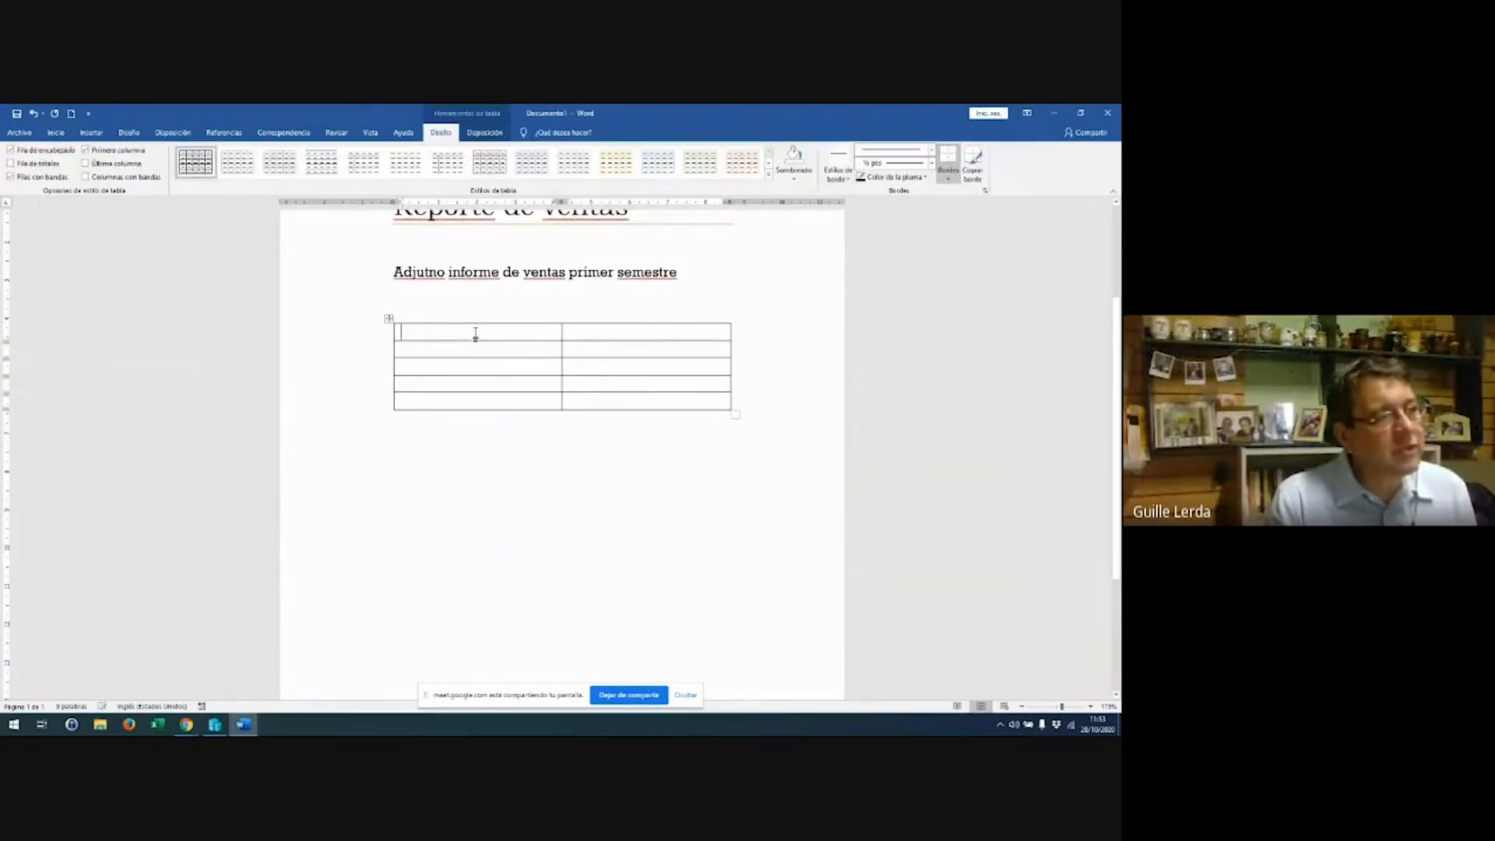
text(enero)
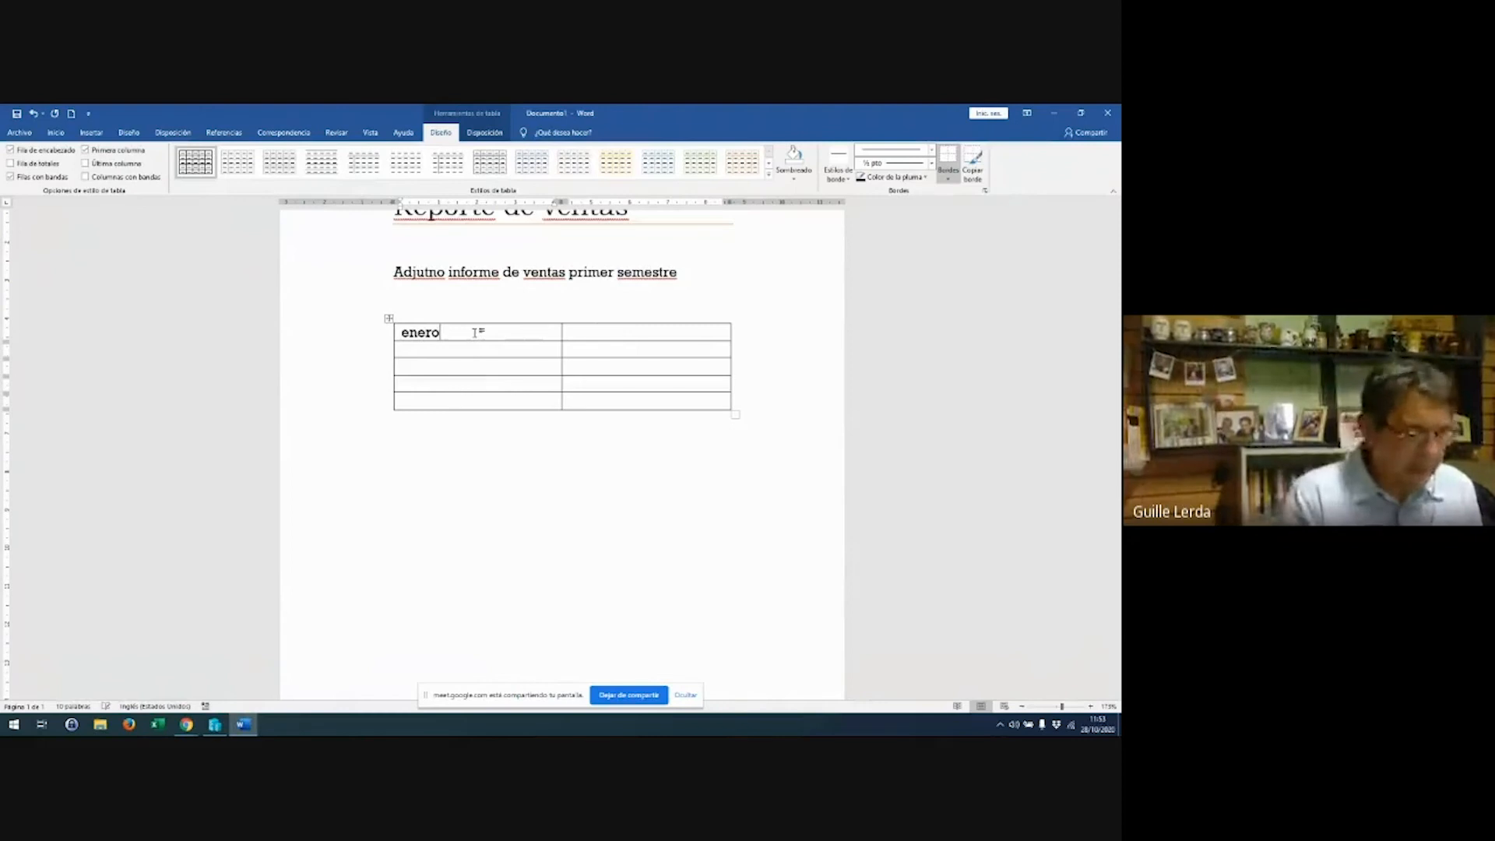
click(646, 336)
text(100)
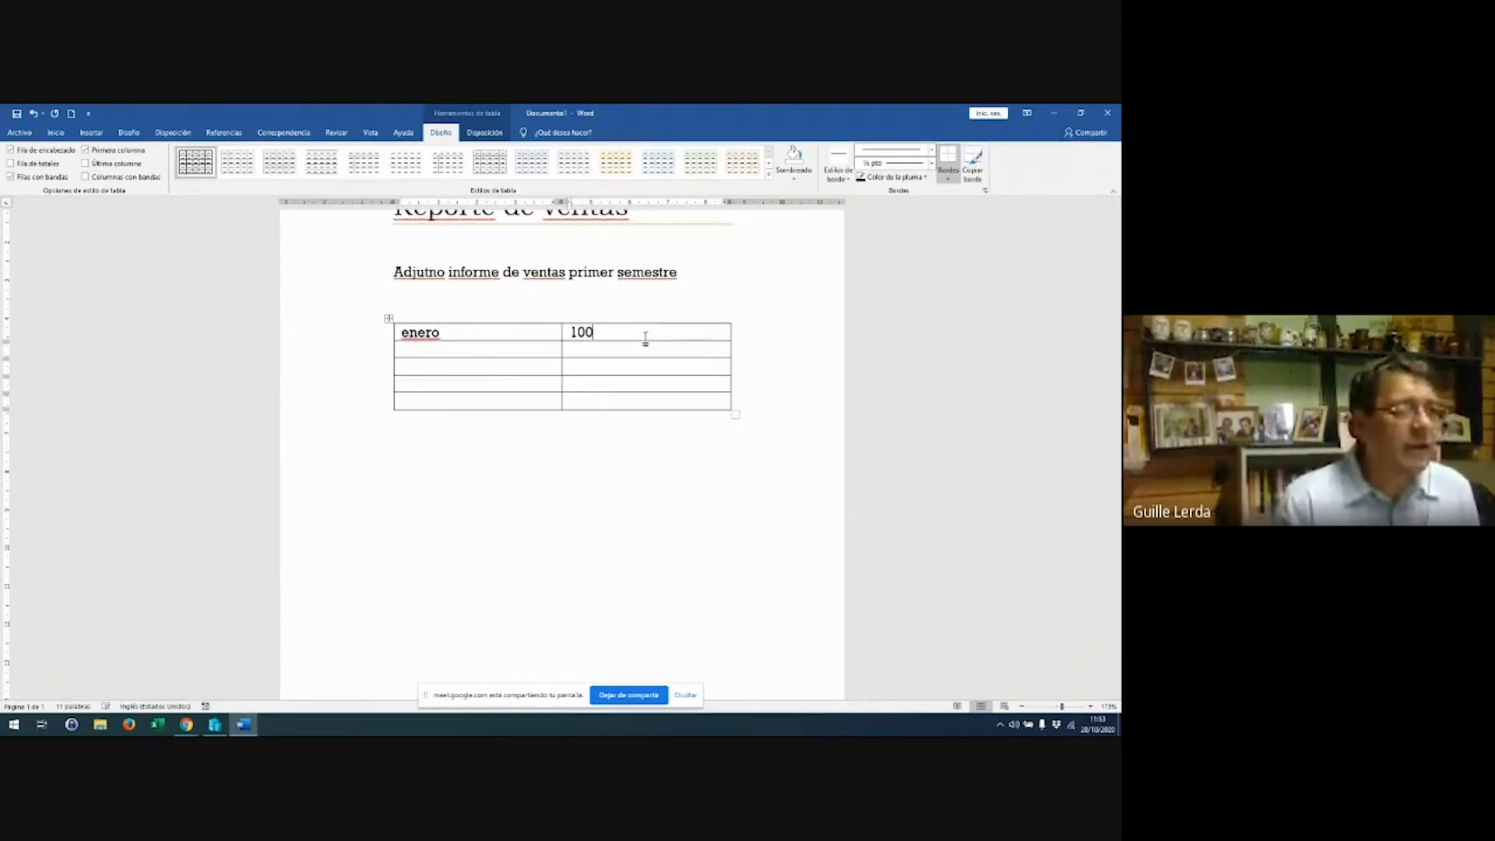
click(554, 350)
text(febreo)
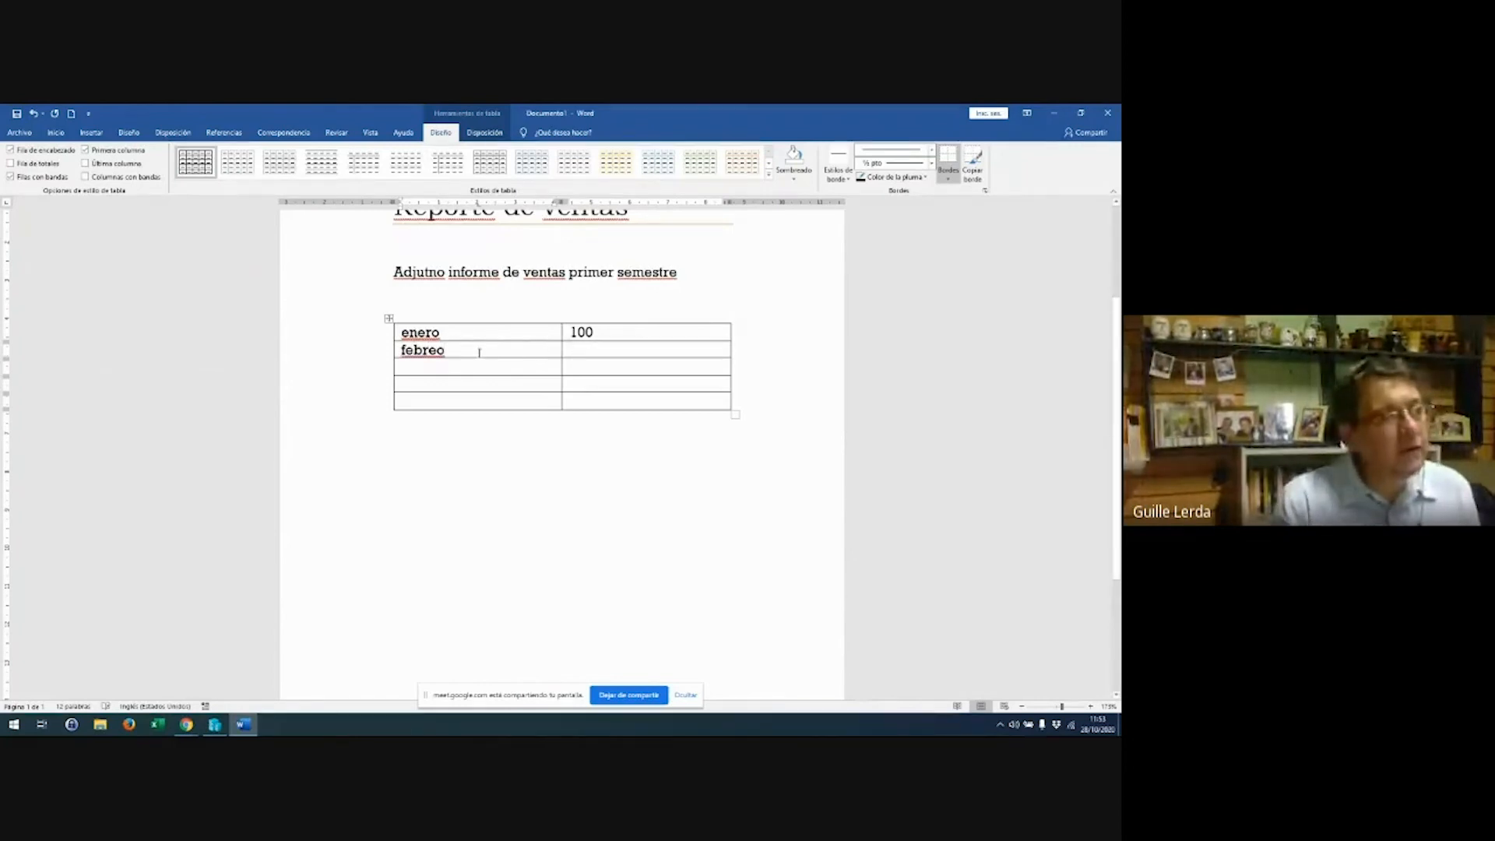
key(BackSpace)
text(ro )
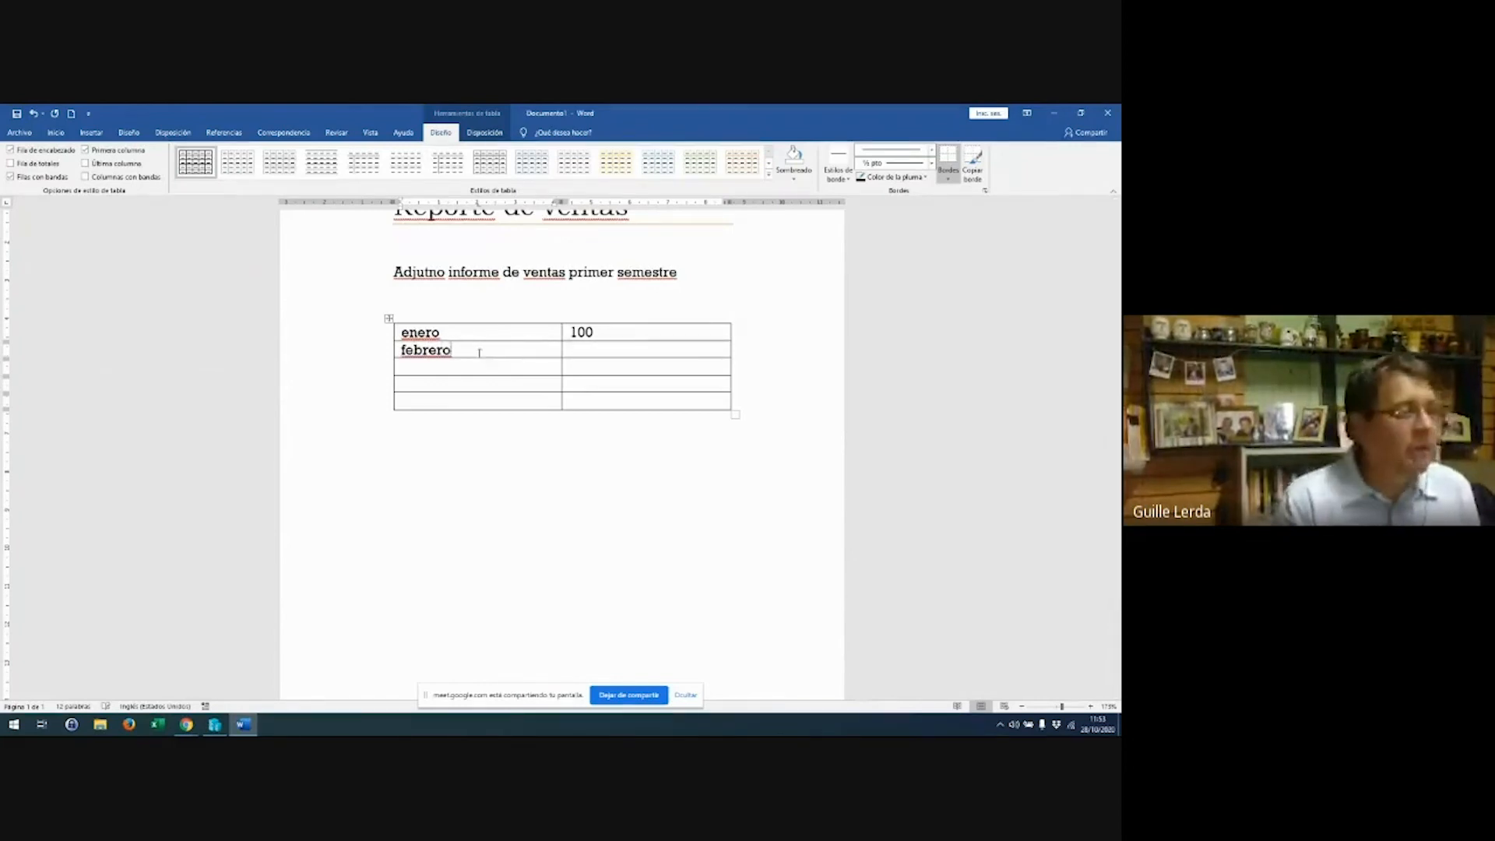
text(50)
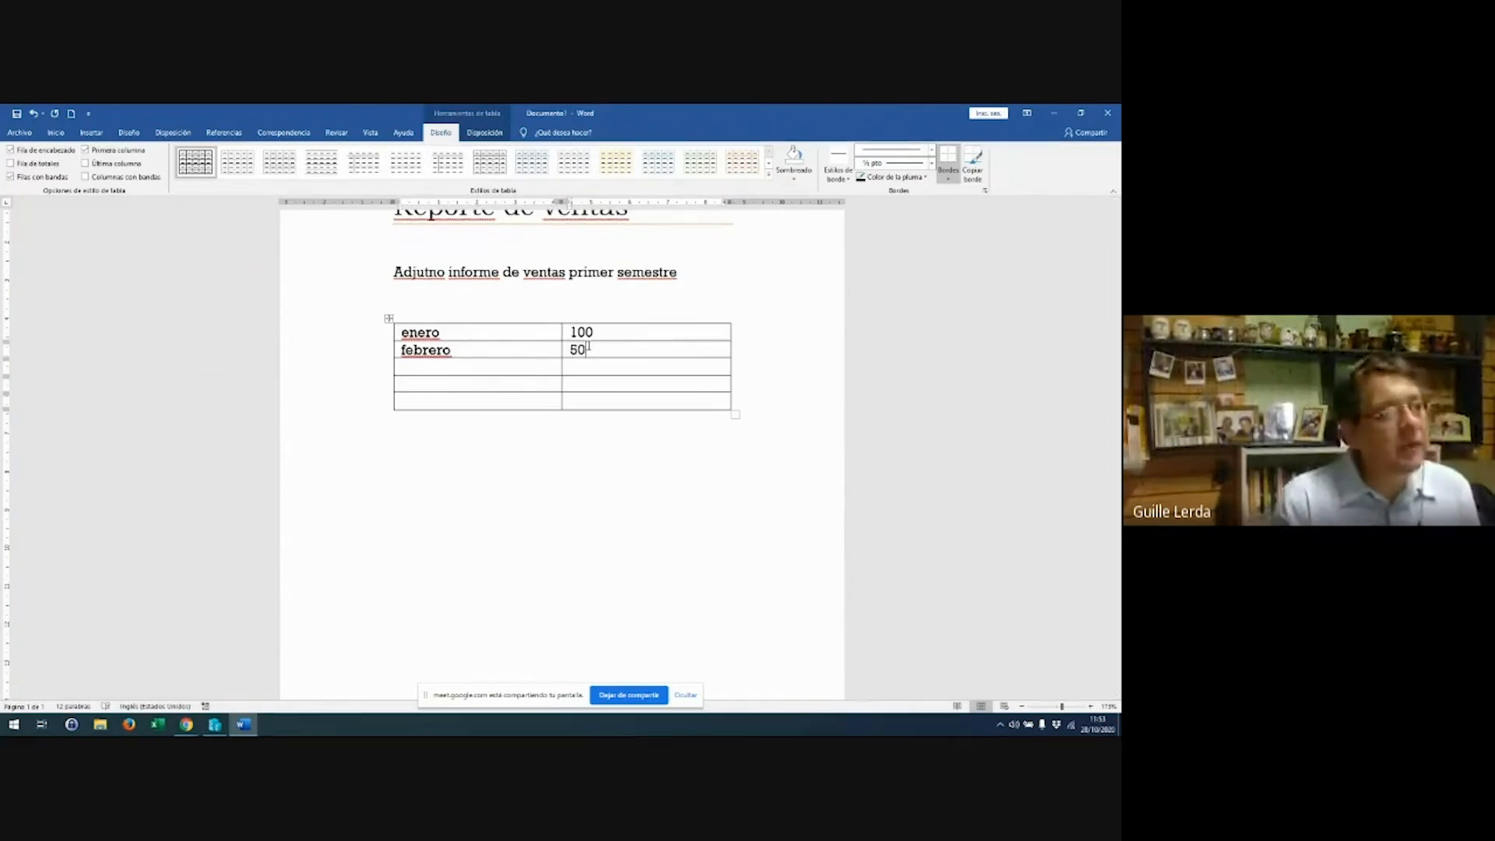
text(0)
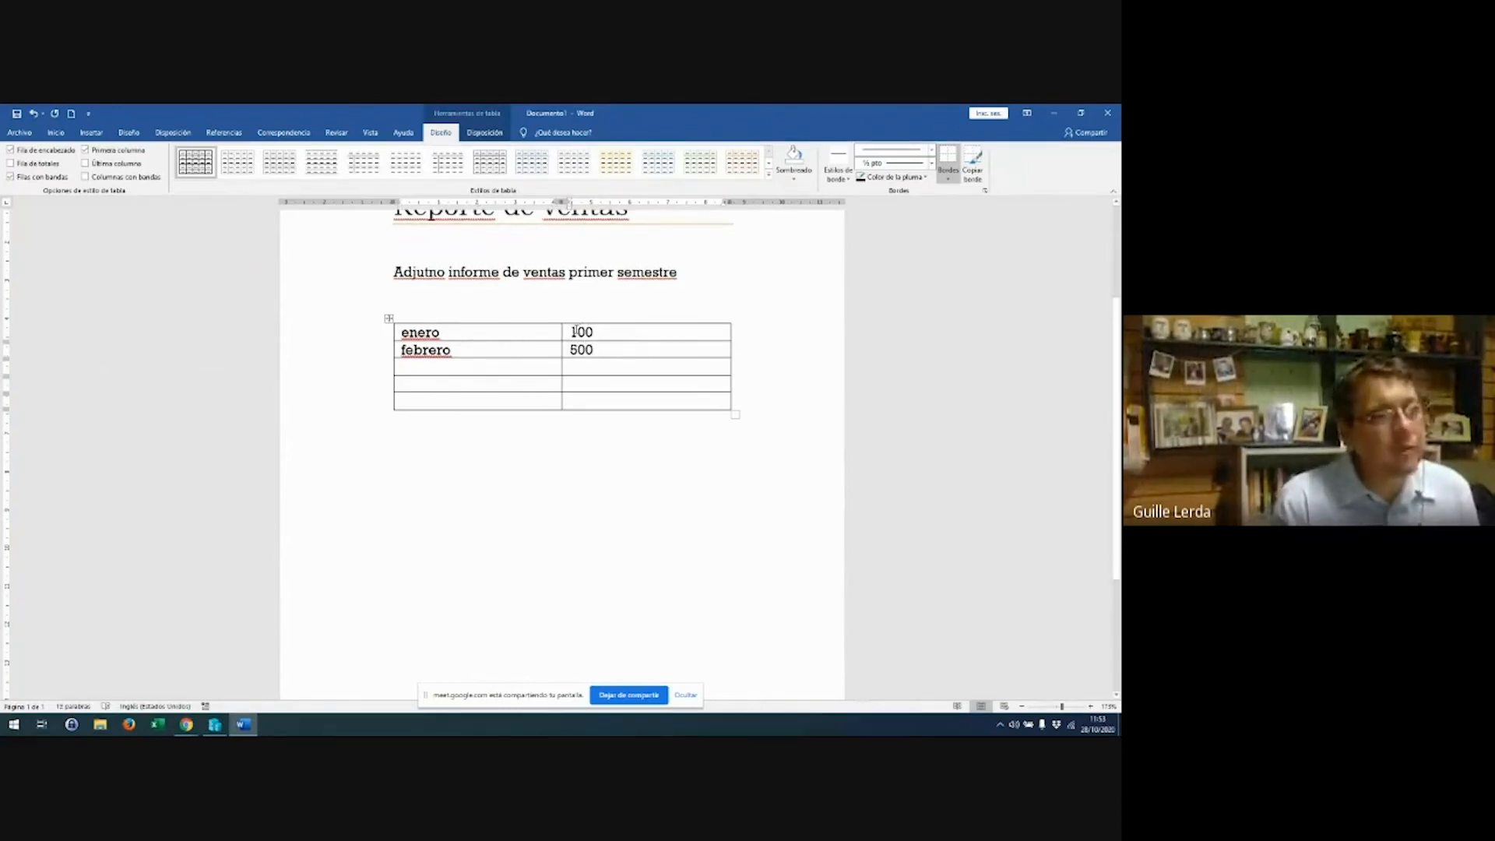
Right-align the 100 and 500 figures in the table
drag(580, 331, 606, 350)
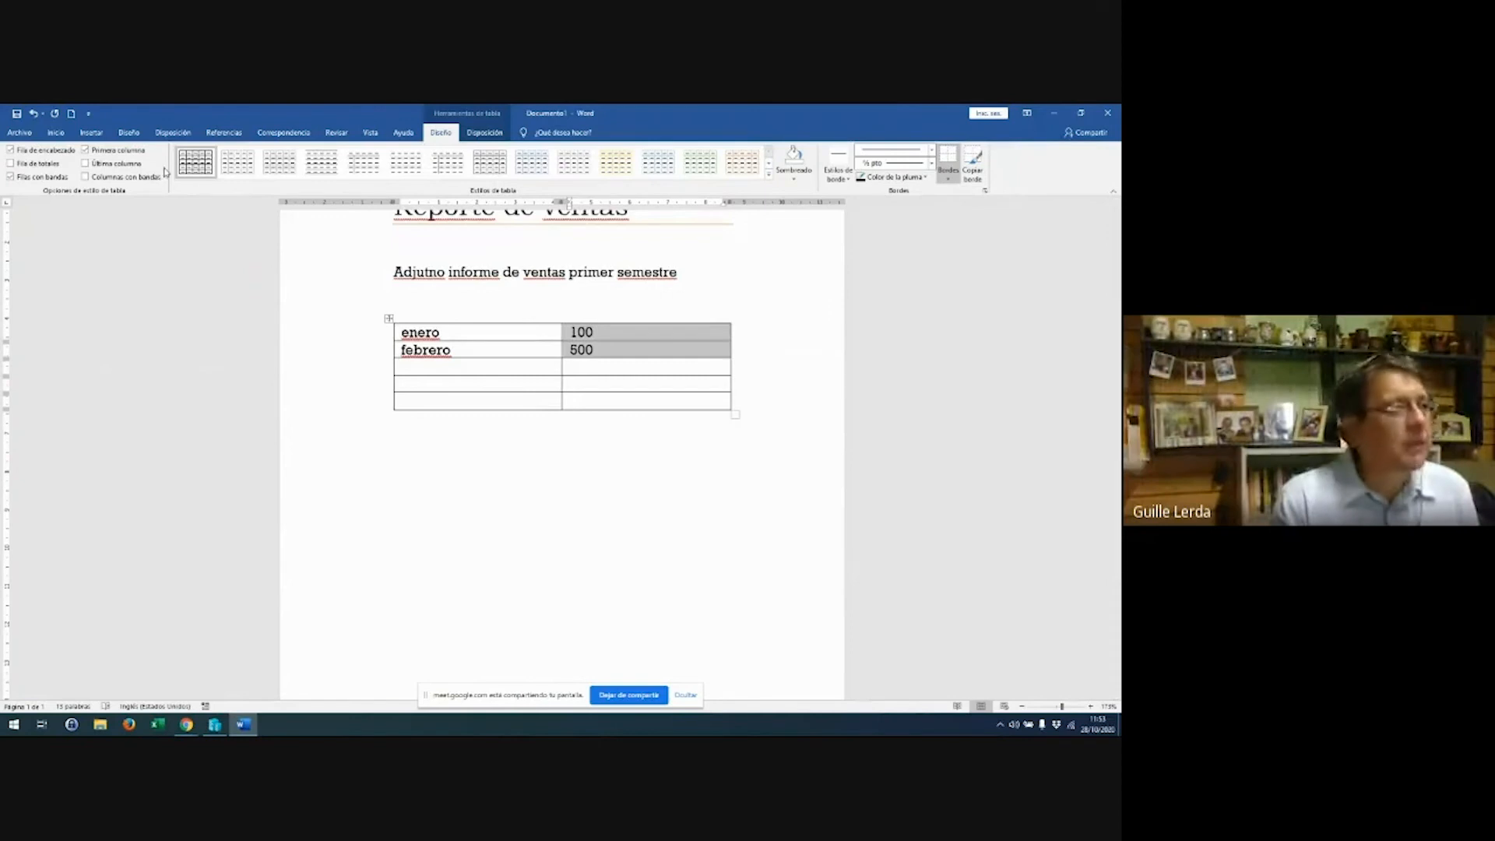
click(55, 133)
click(292, 172)
click(594, 386)
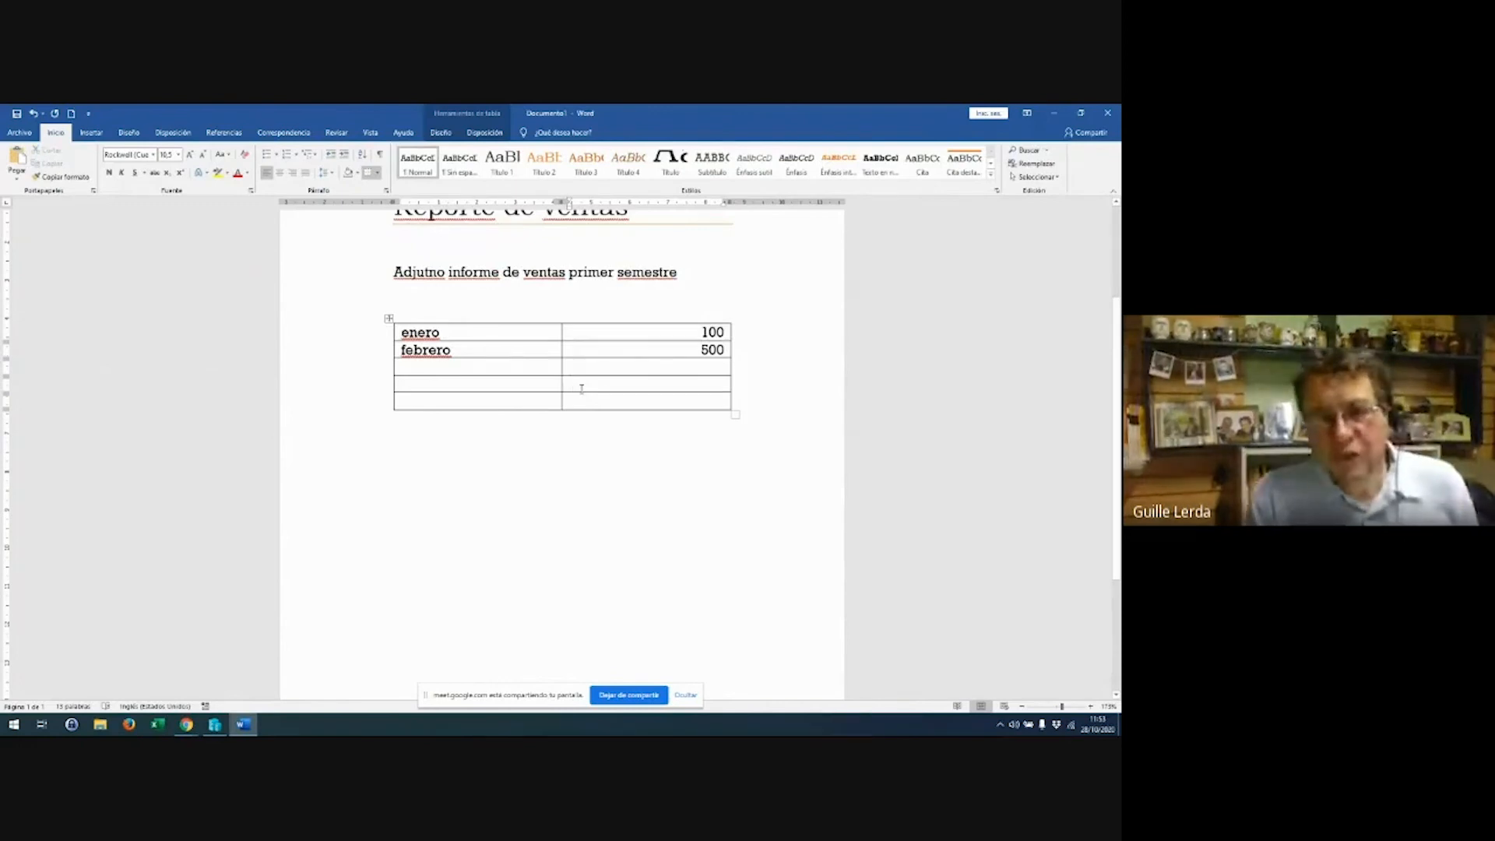
Cut the whole table out of the document
click(388, 318)
right_click(389, 319)
click(412, 333)
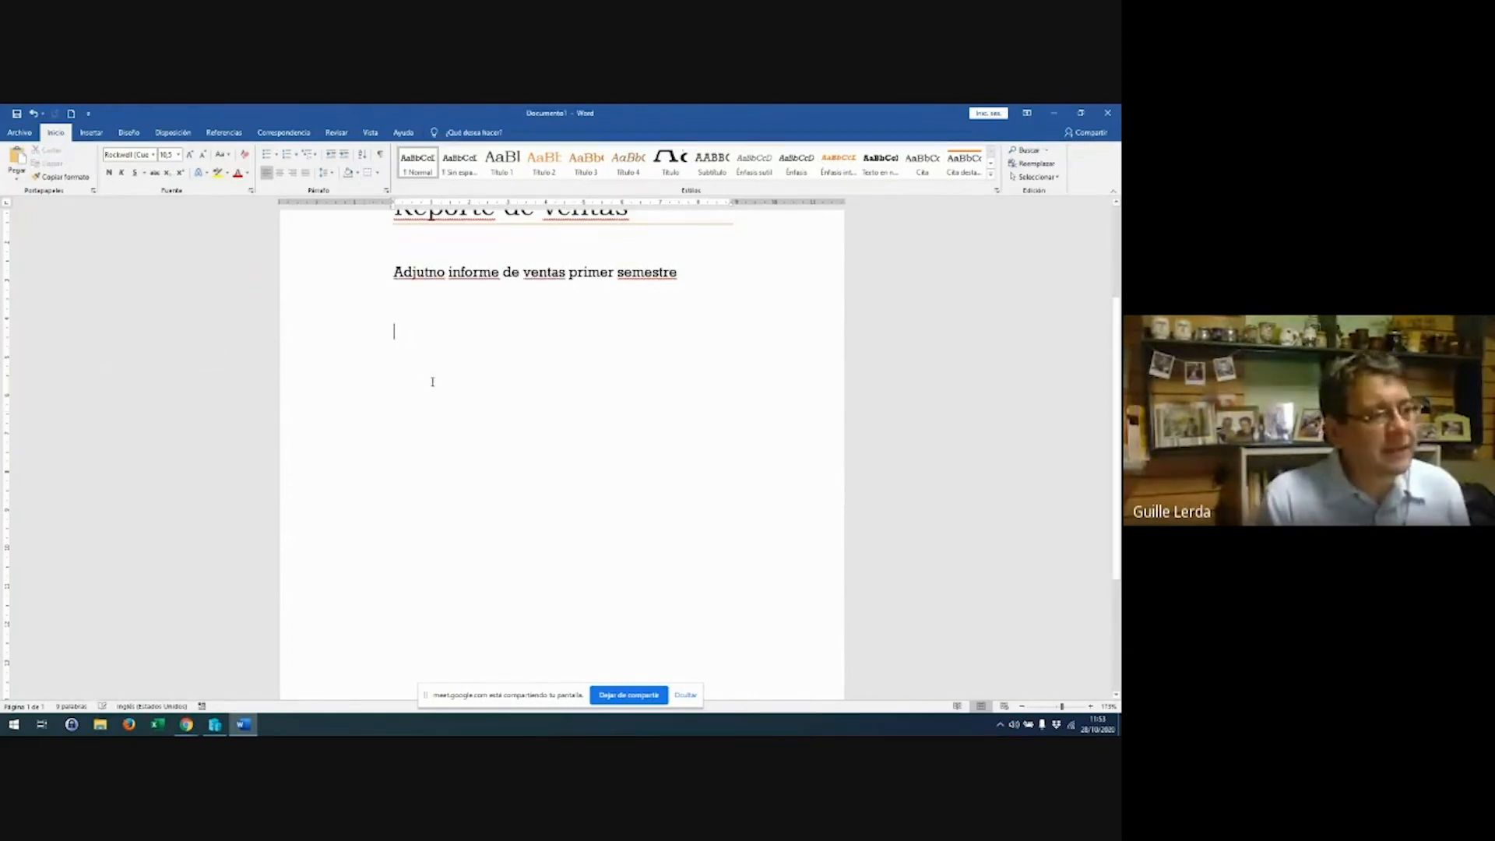
Open a blank Excel workbook and place it left of the restored Word report
click(155, 725)
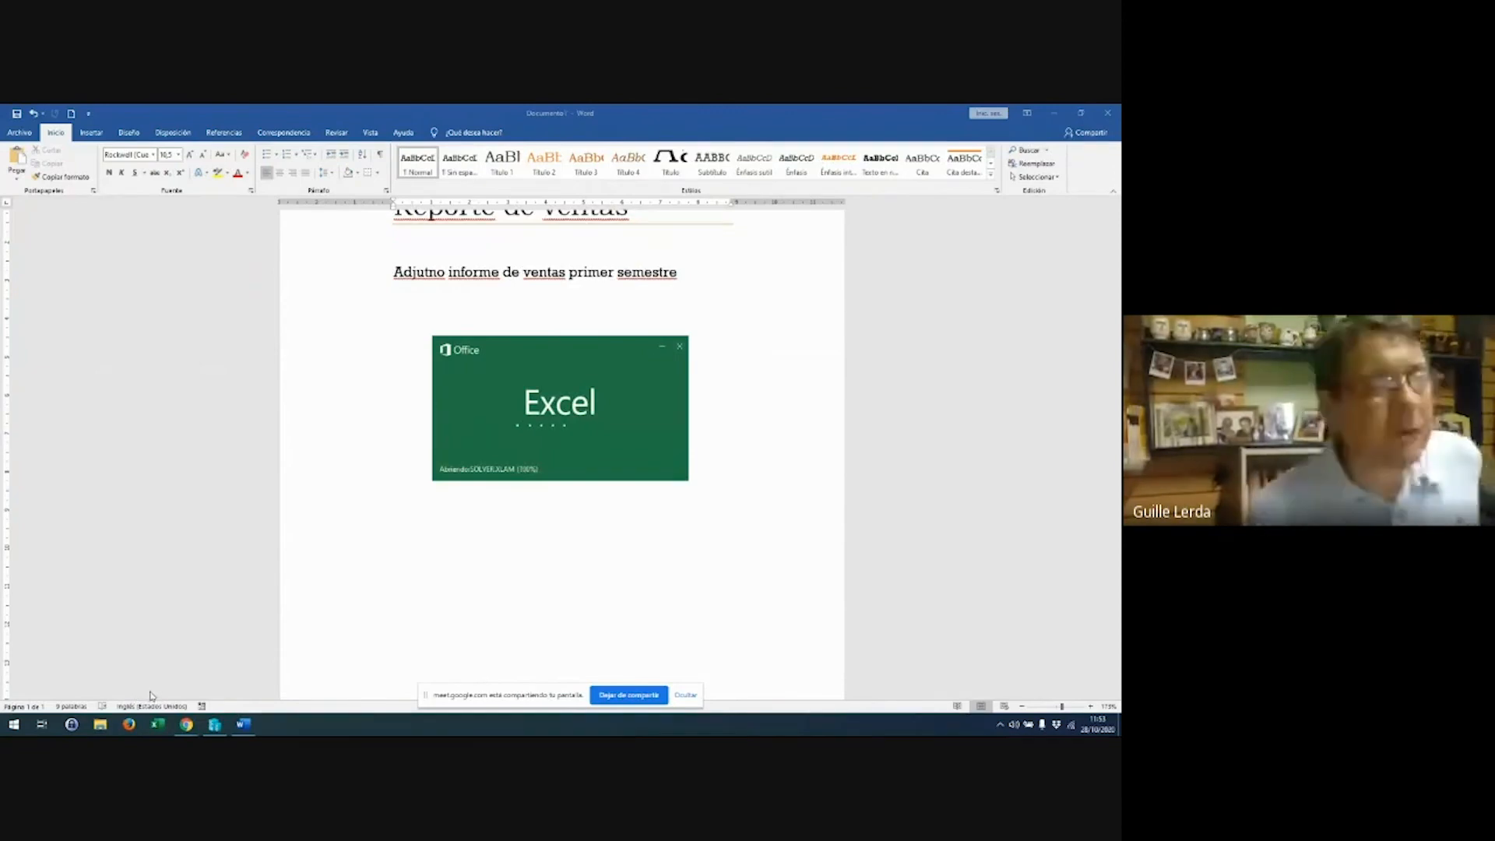
double_click(625, 111)
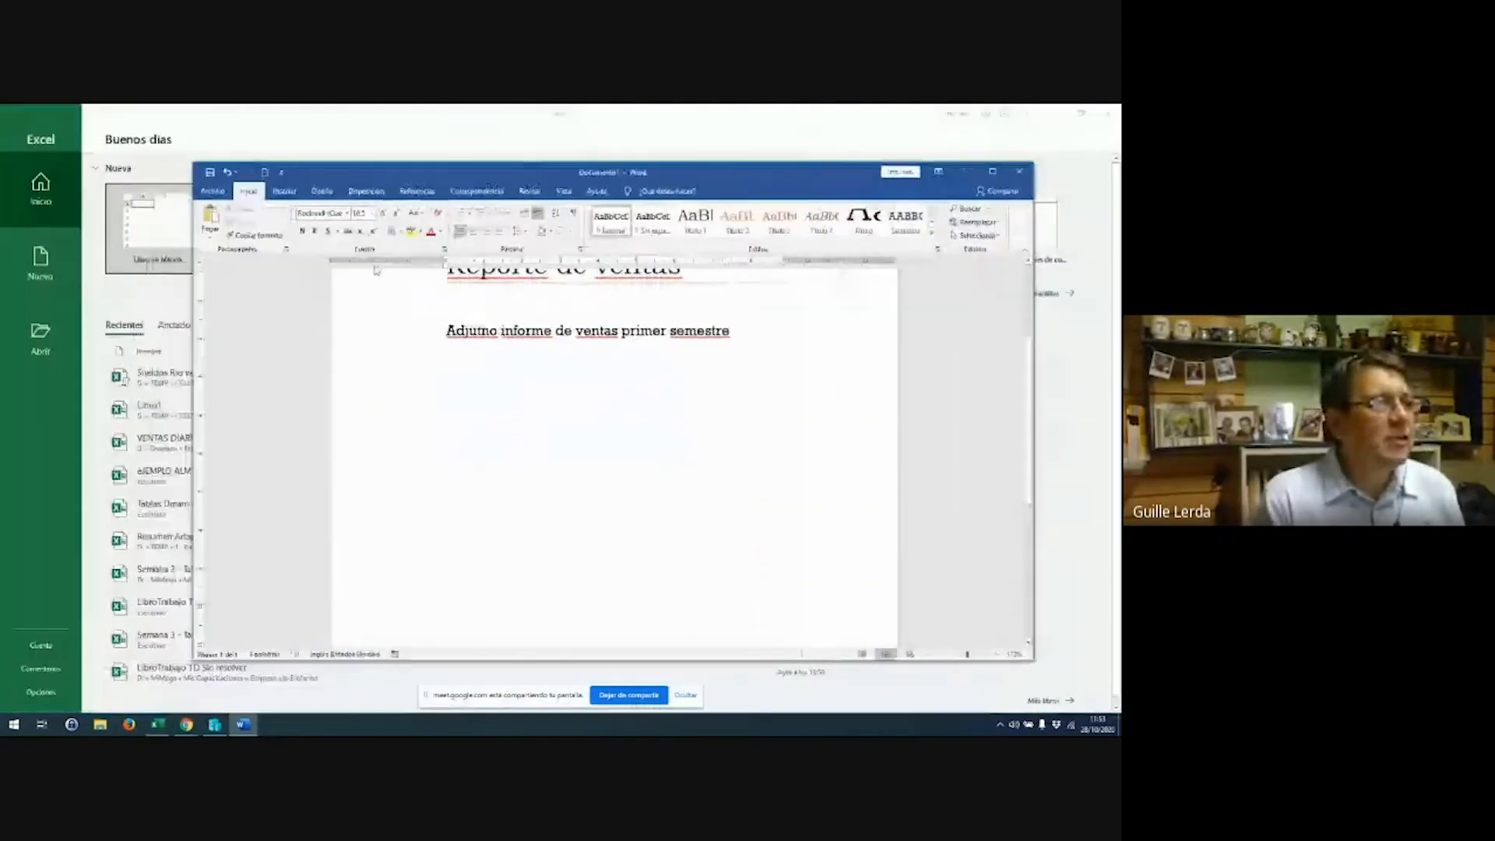
click(156, 235)
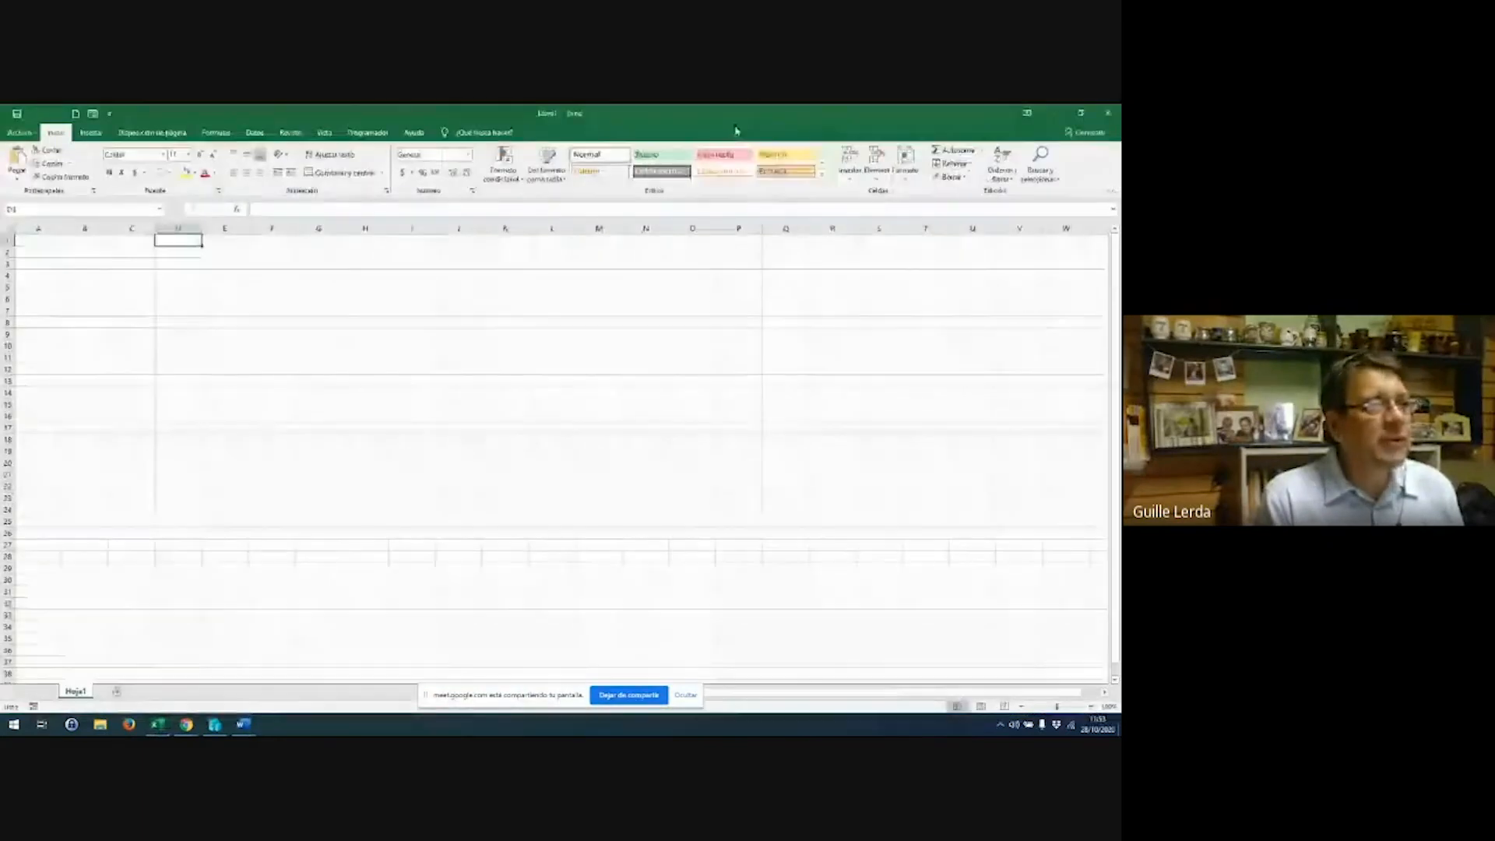
drag(737, 131, 329, 147)
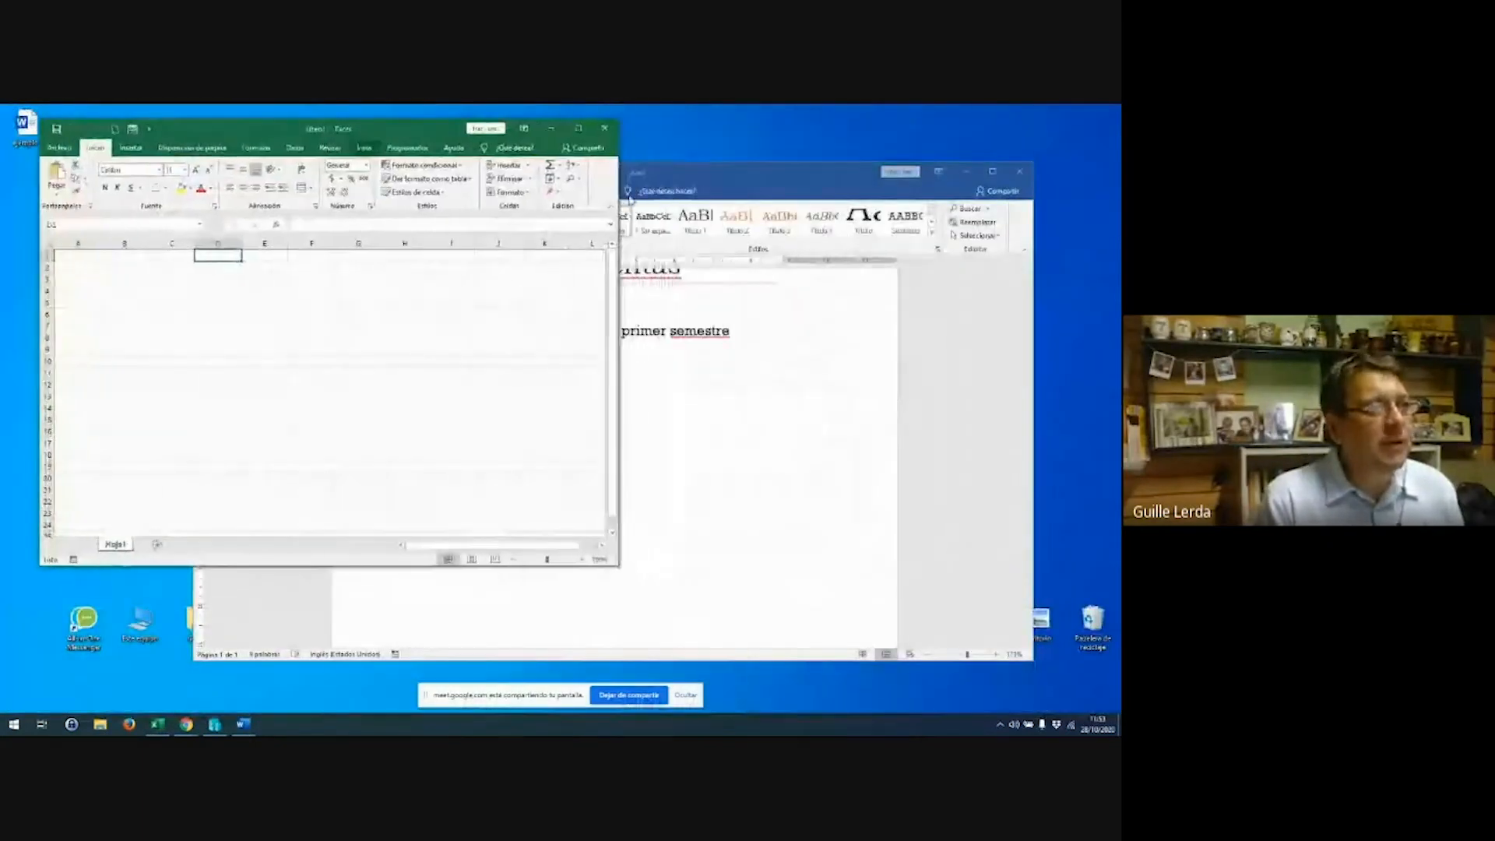
drag(722, 183, 853, 139)
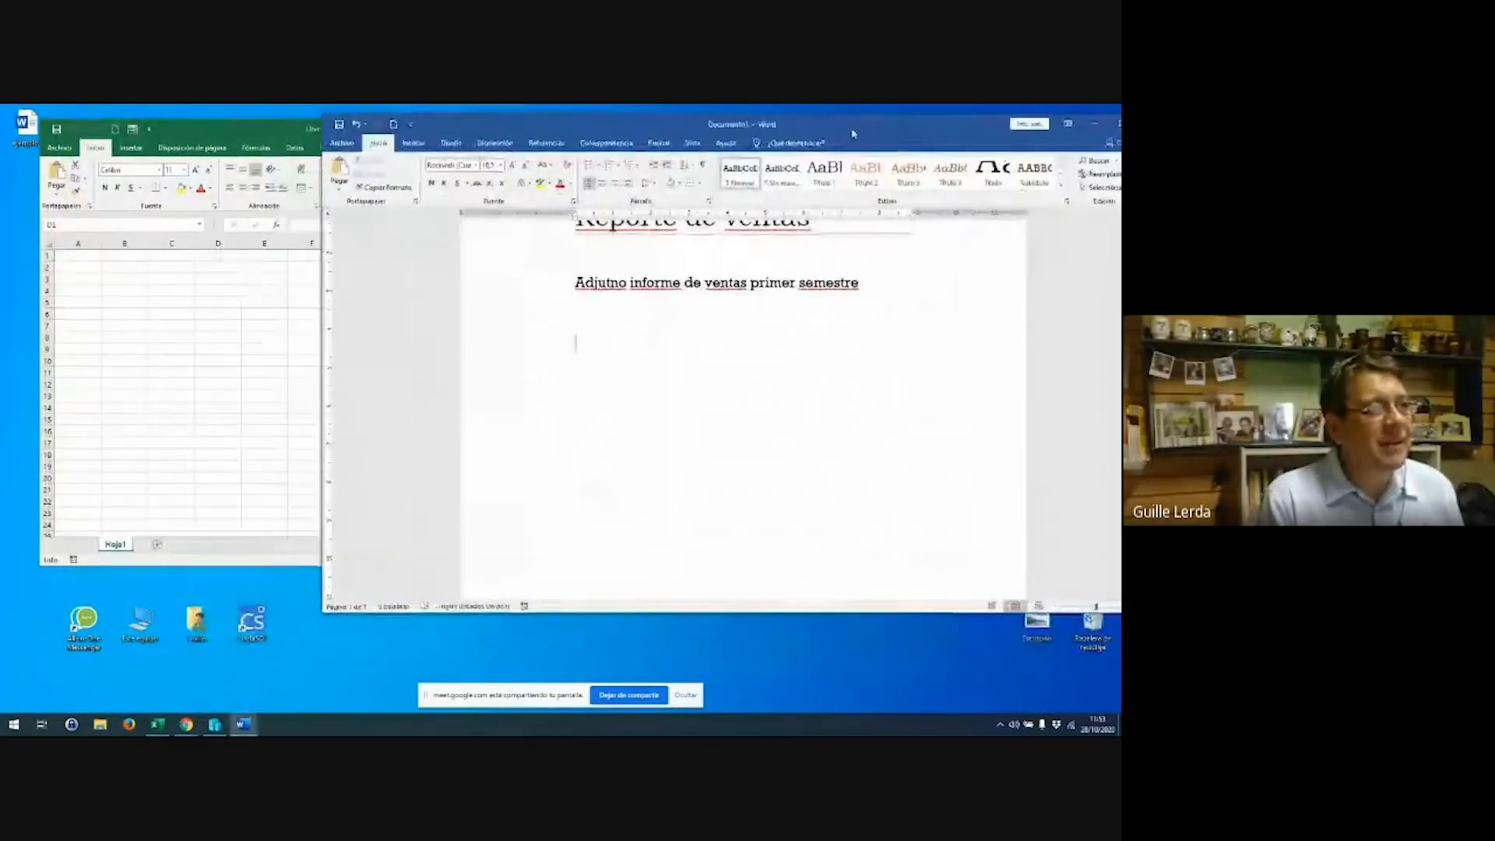
drag(246, 133, 230, 172)
scroll(225, 330, up, 4)
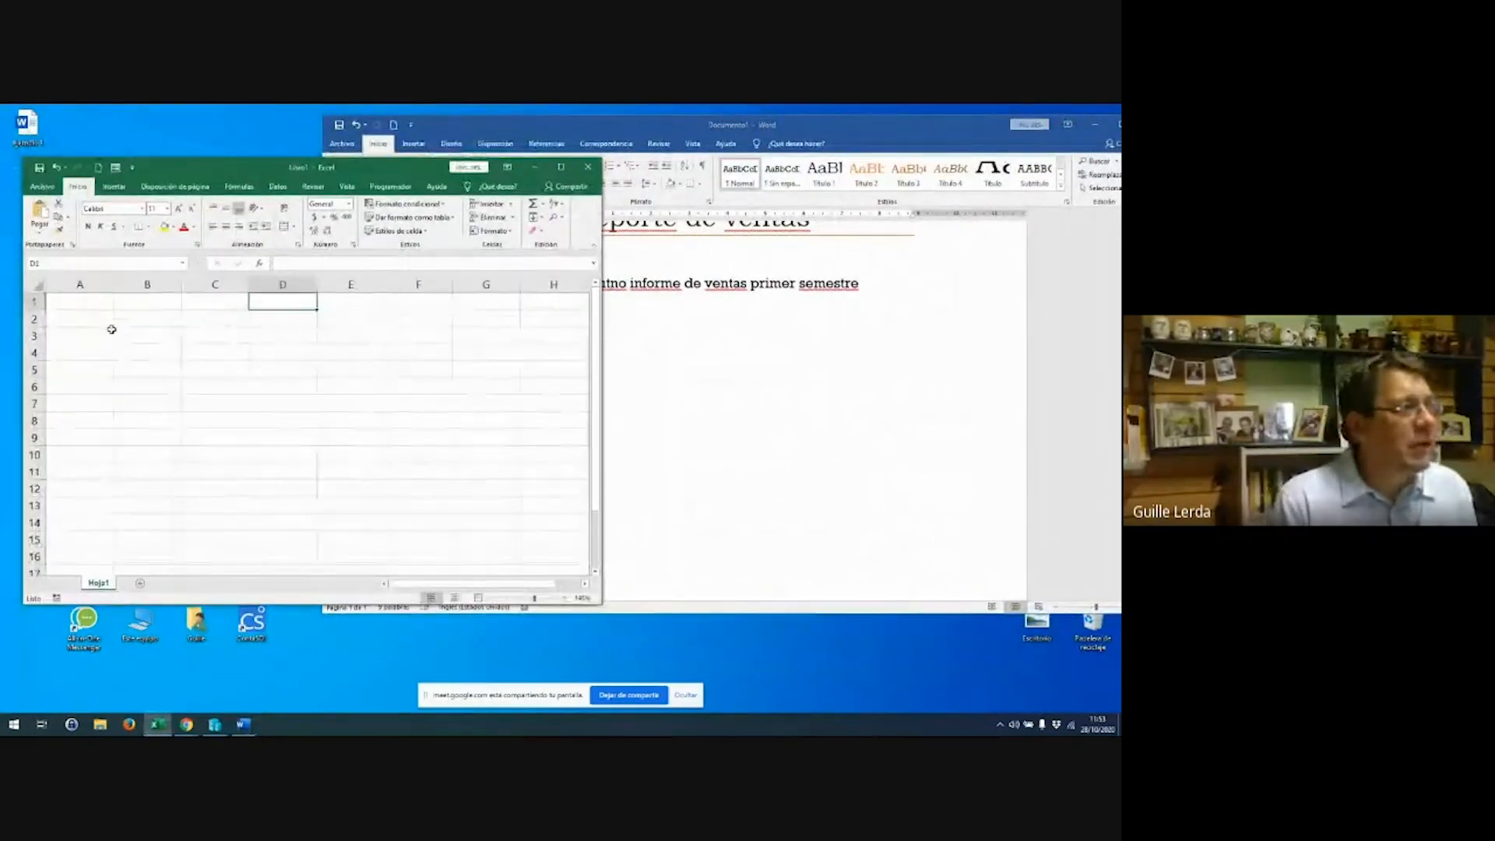
drag(96, 306, 97, 320)
Enter headers PERIODO, VENTAS, PORCENTAJE in A1:C1 and ENE in A2
key(shift+Up)
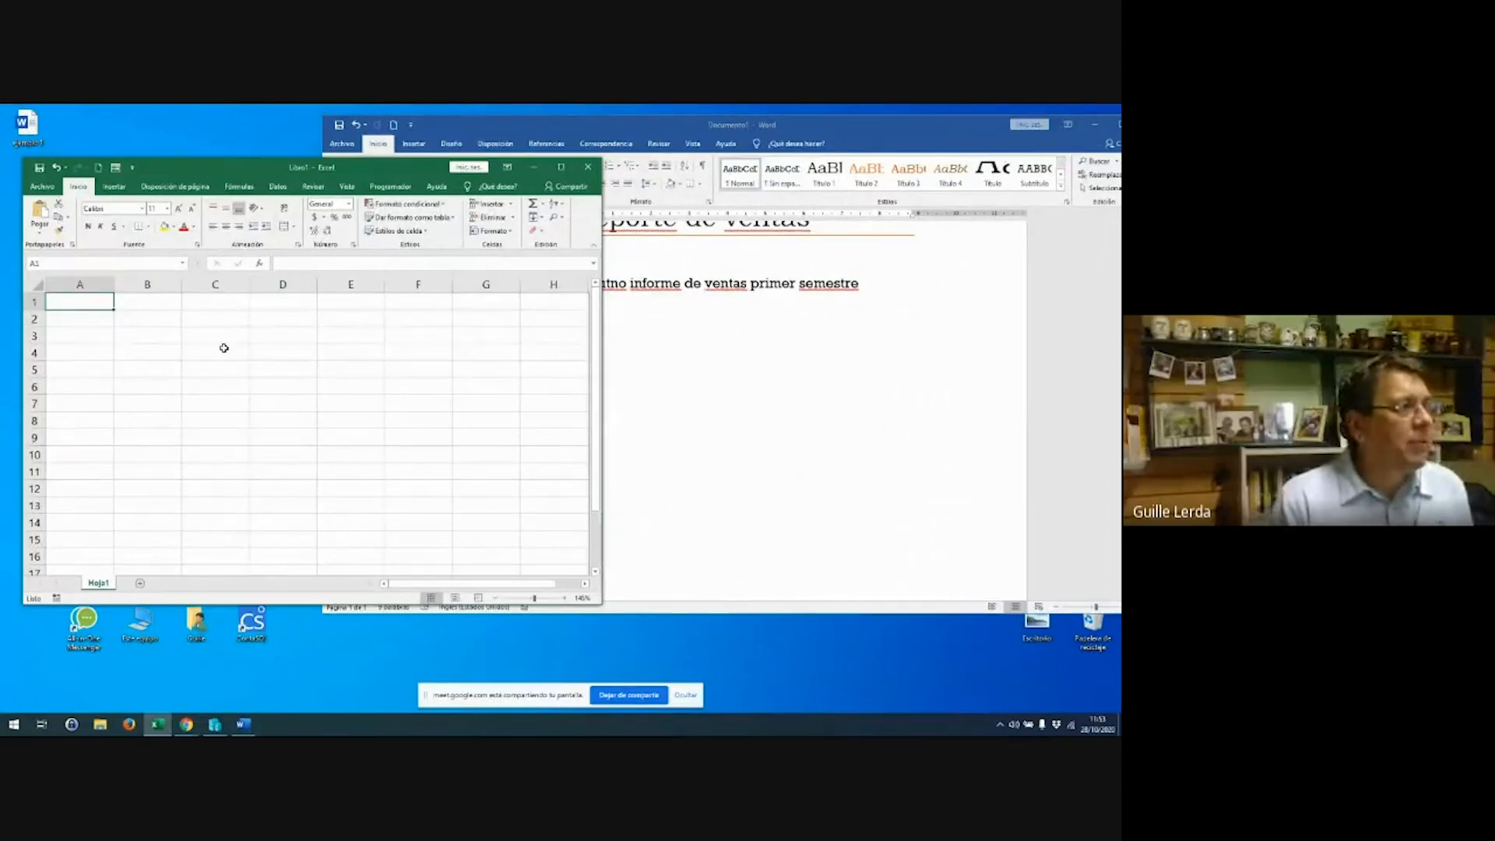
text(VENTAS)
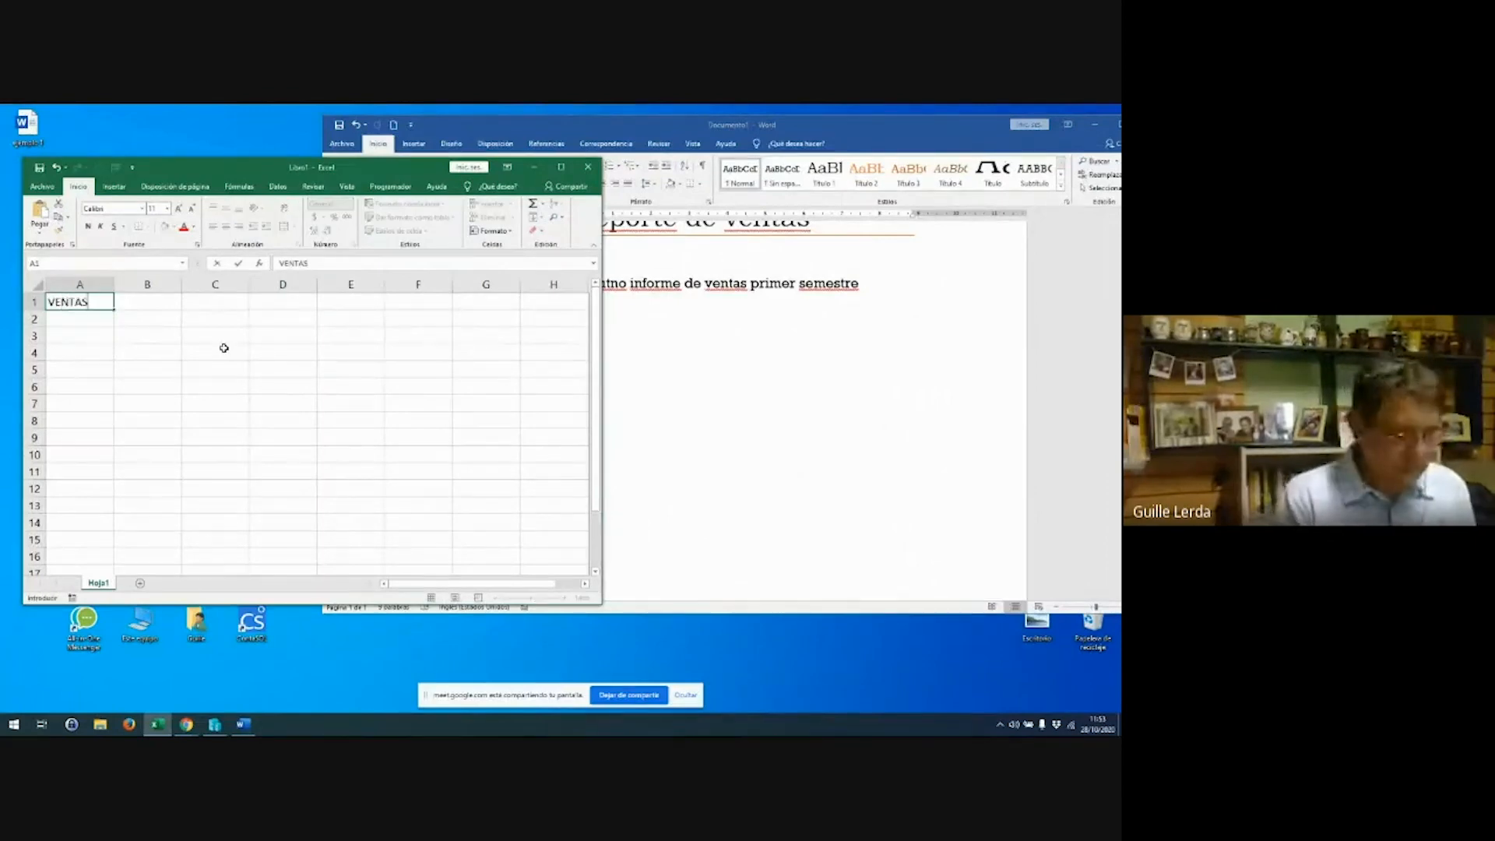
key(Return)
key(Up)
key(Right)
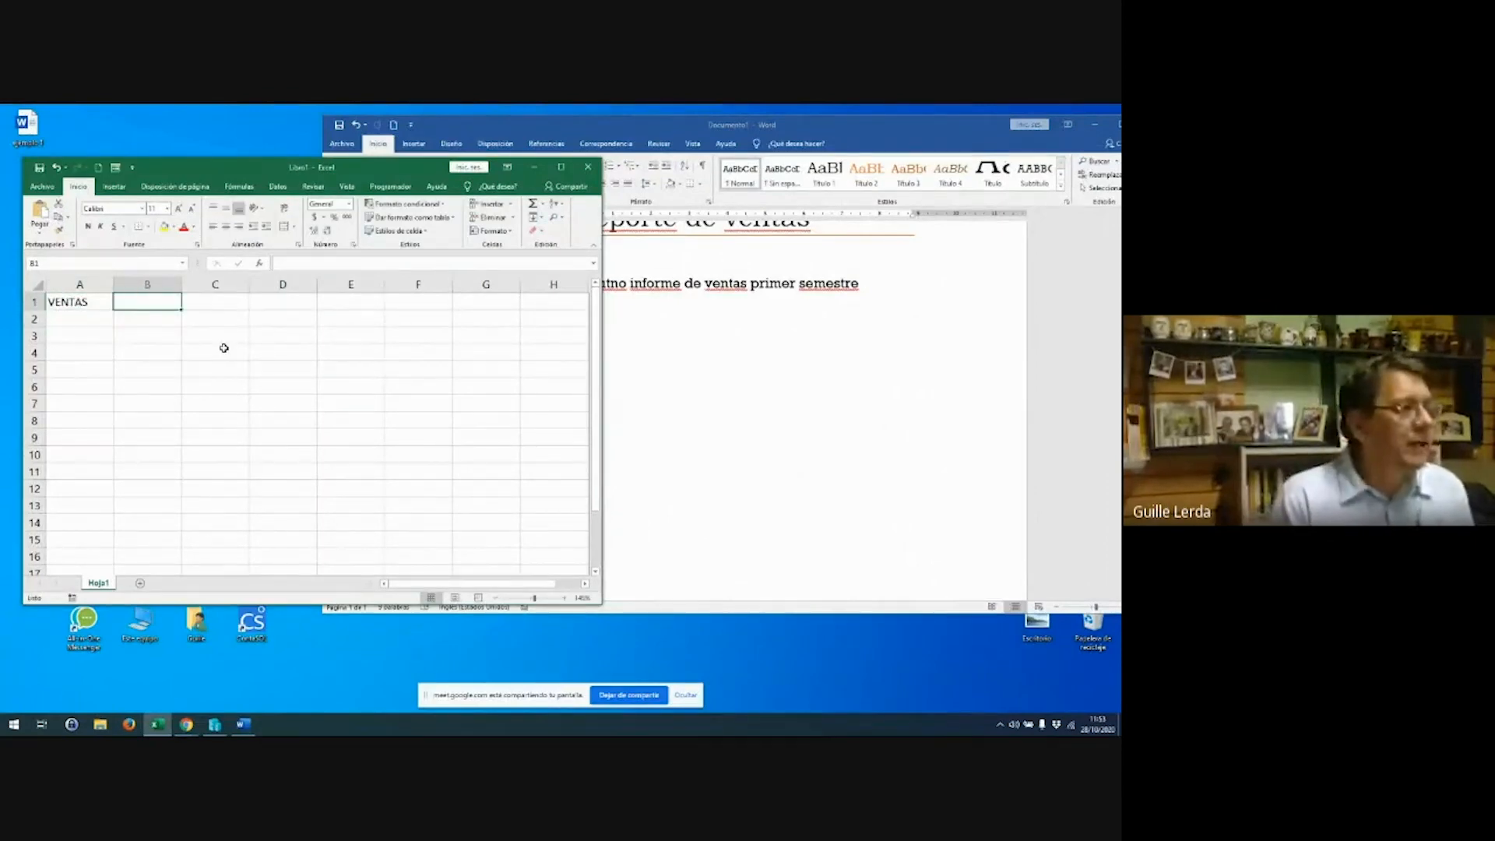
key(Left)
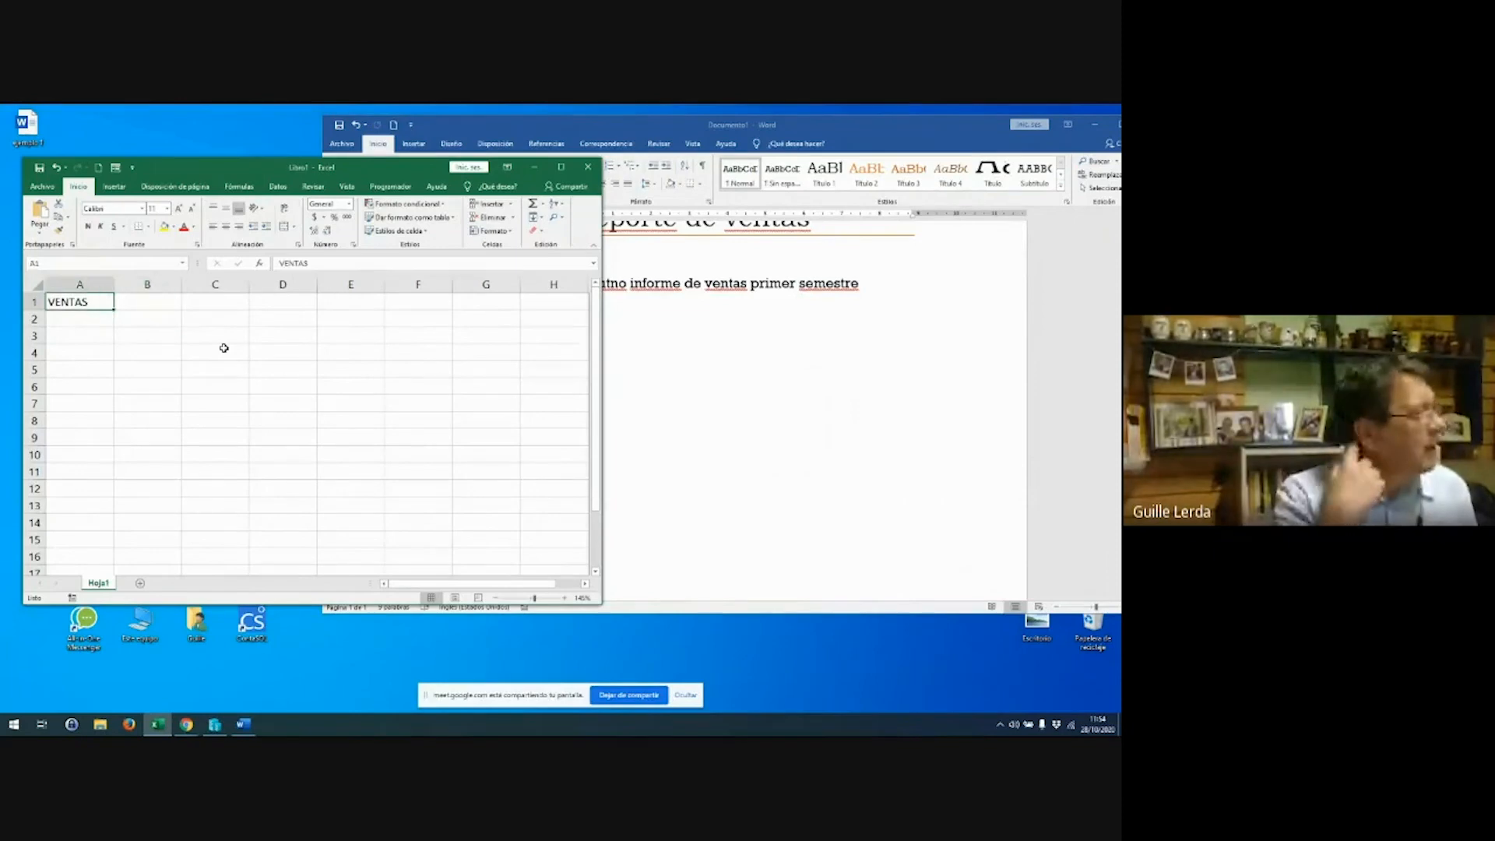
text(PERIODO)
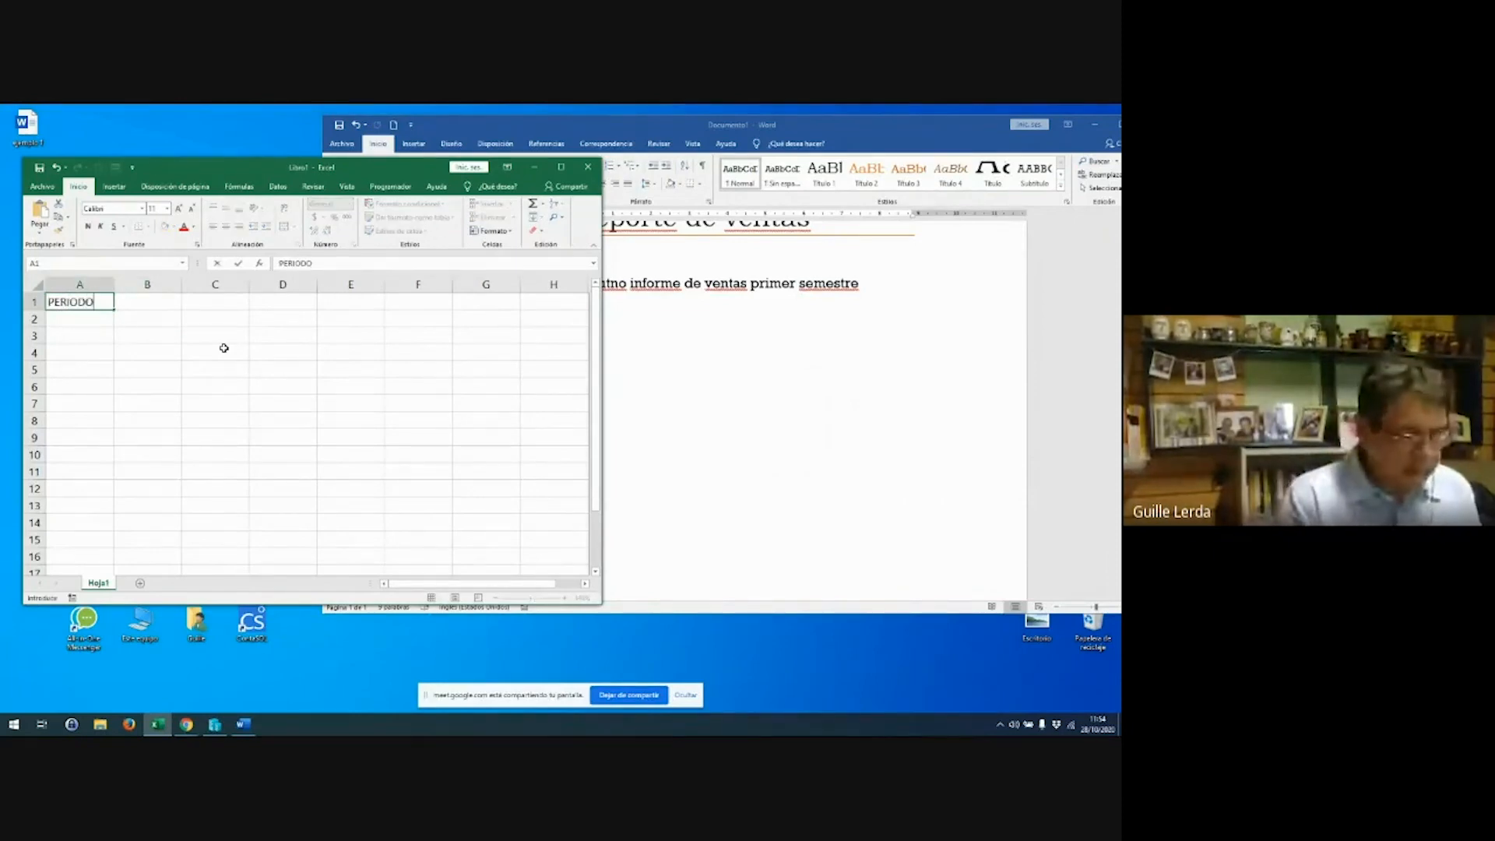
key(Right)
text(VENTAS)
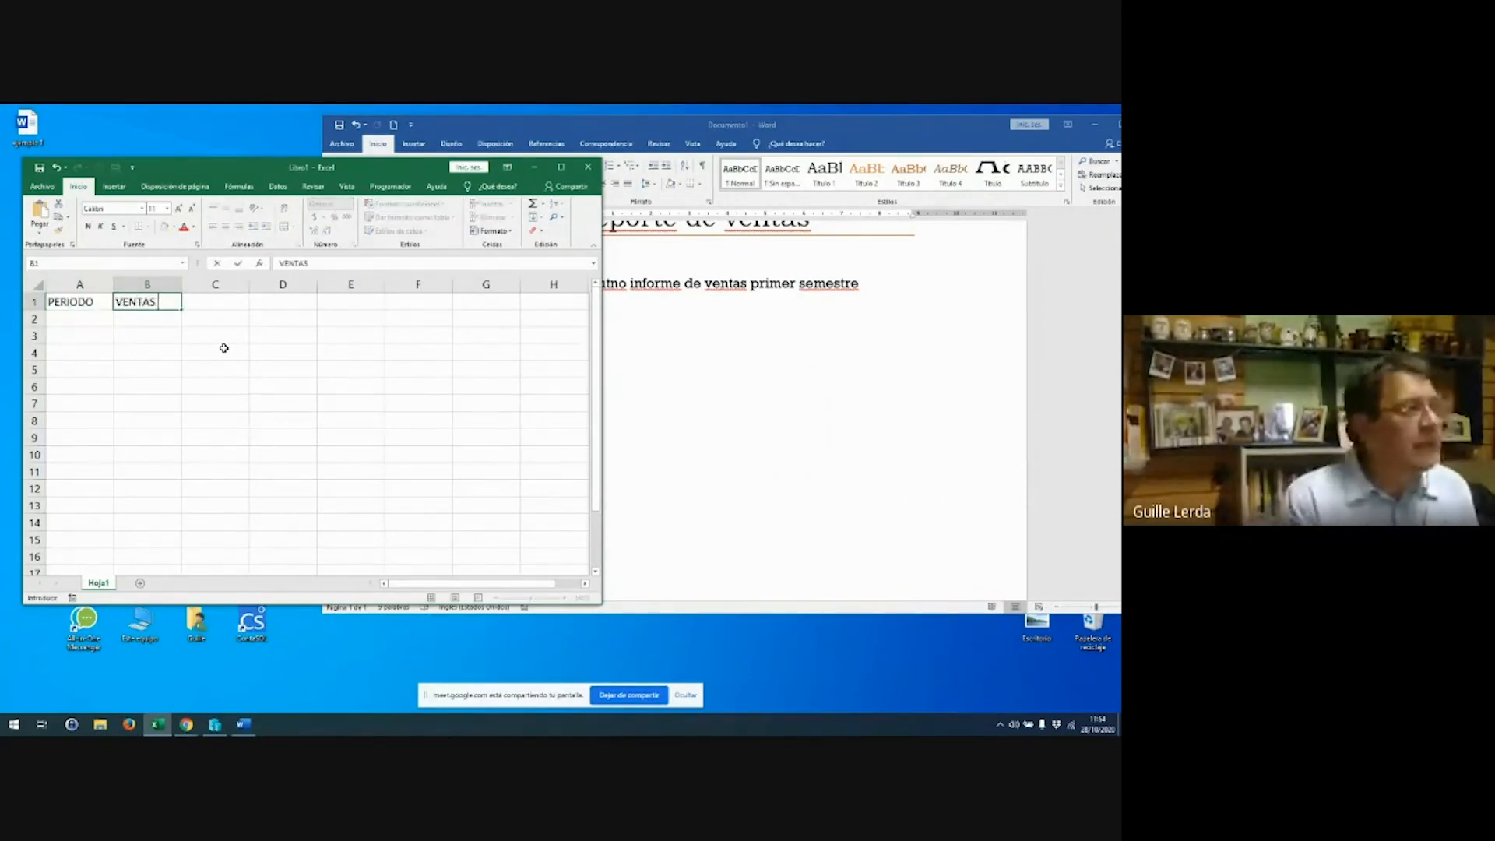
key(Return)
key(Right)
key(Up)
text(PORCENTAJE)
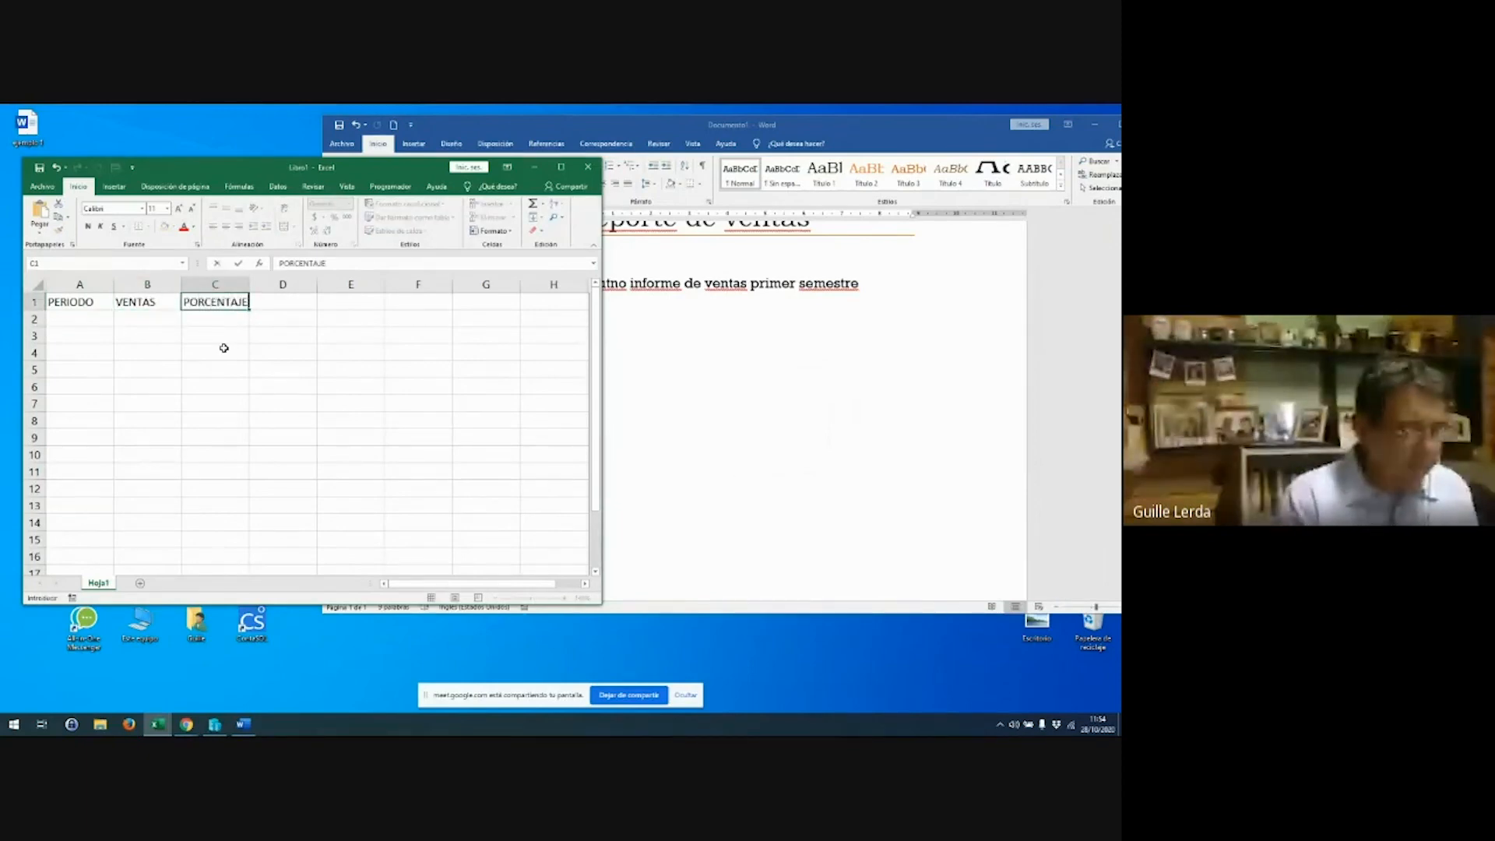
key(Return)
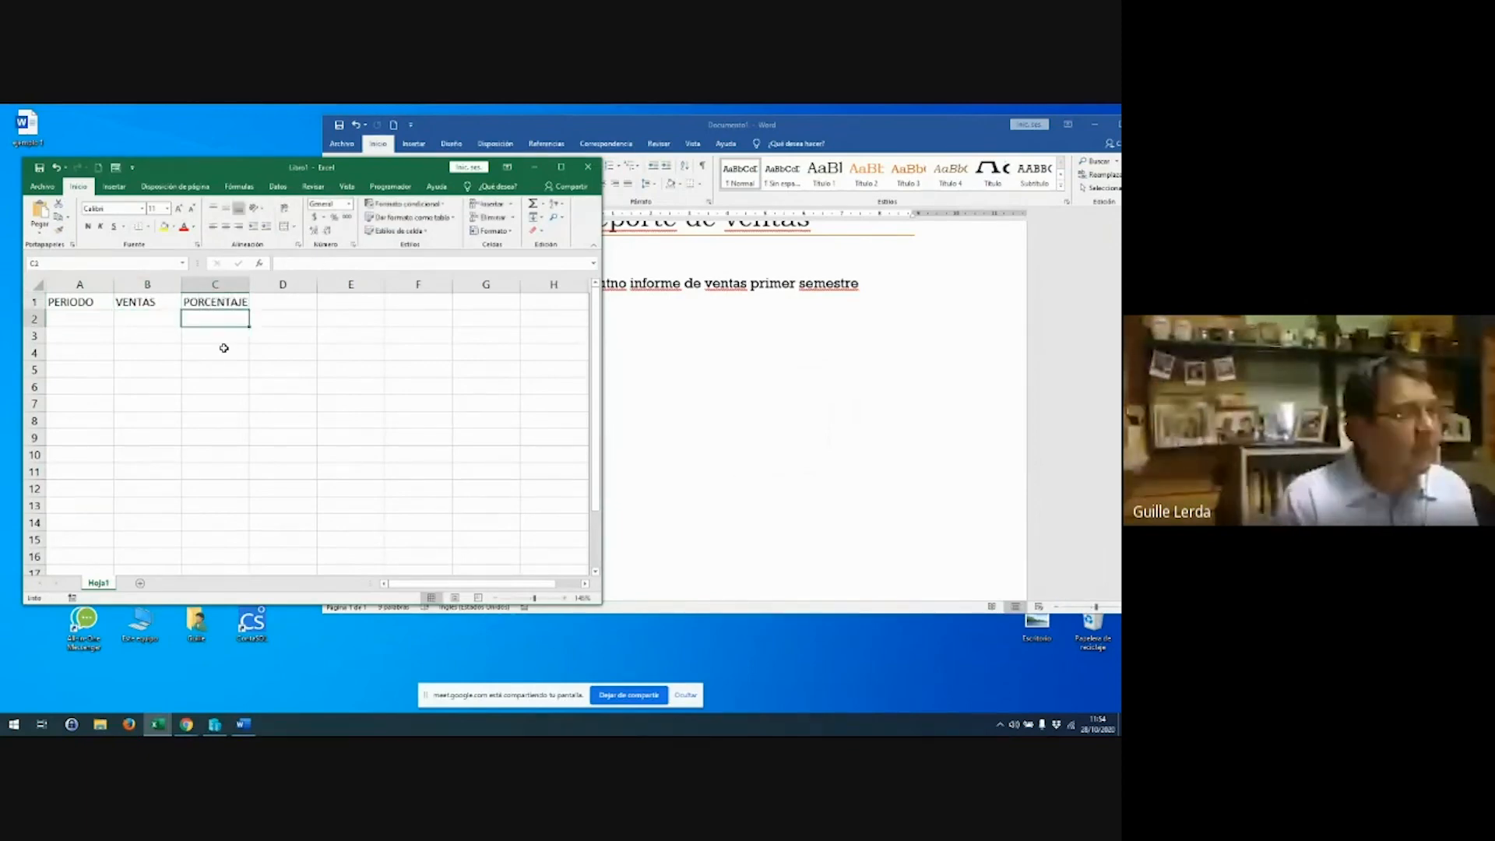
key(Left)
key(Left)
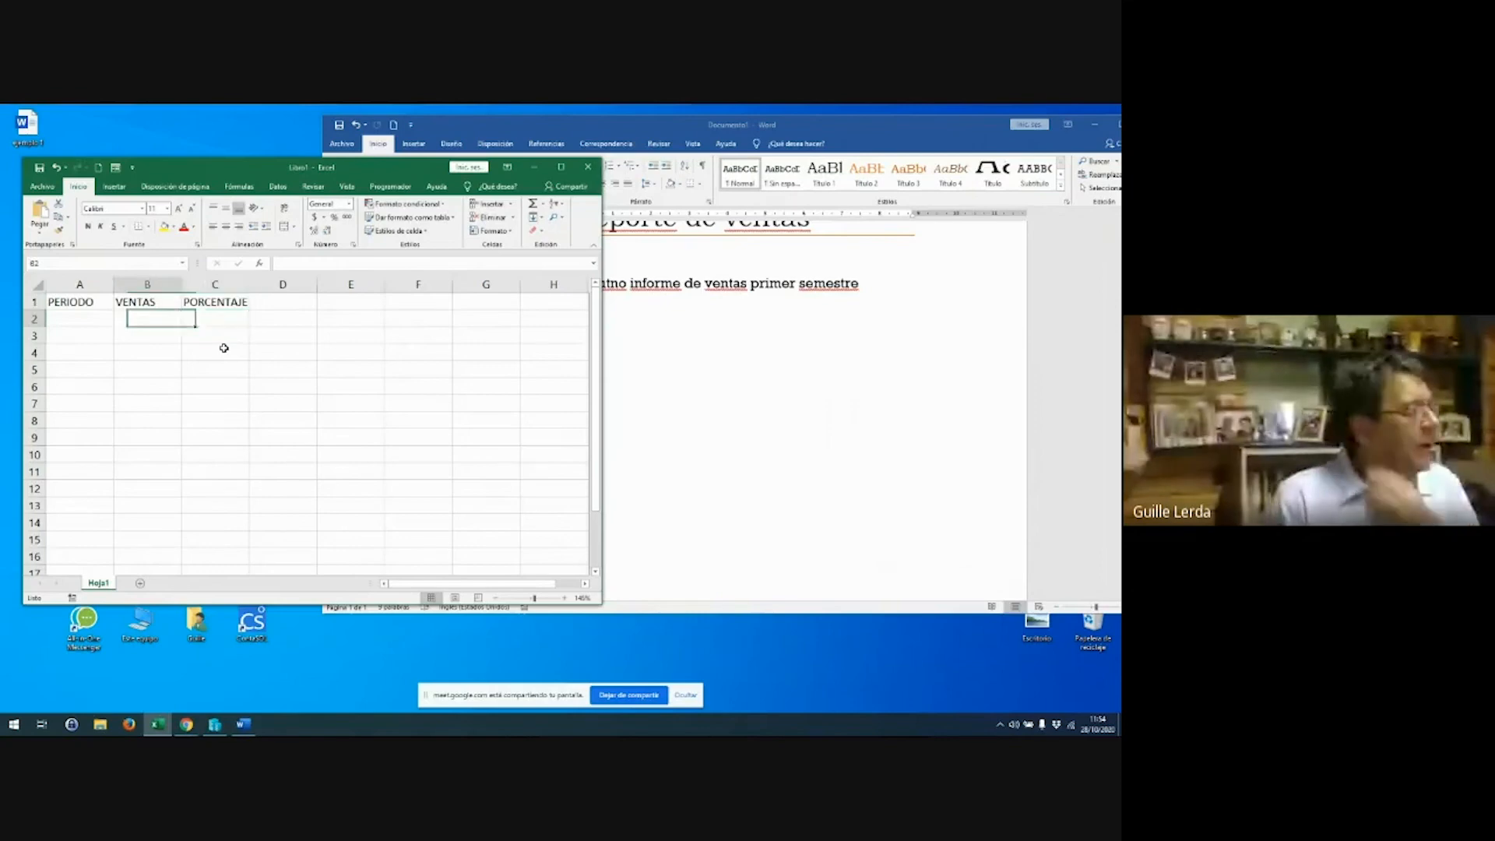
text(ENE)
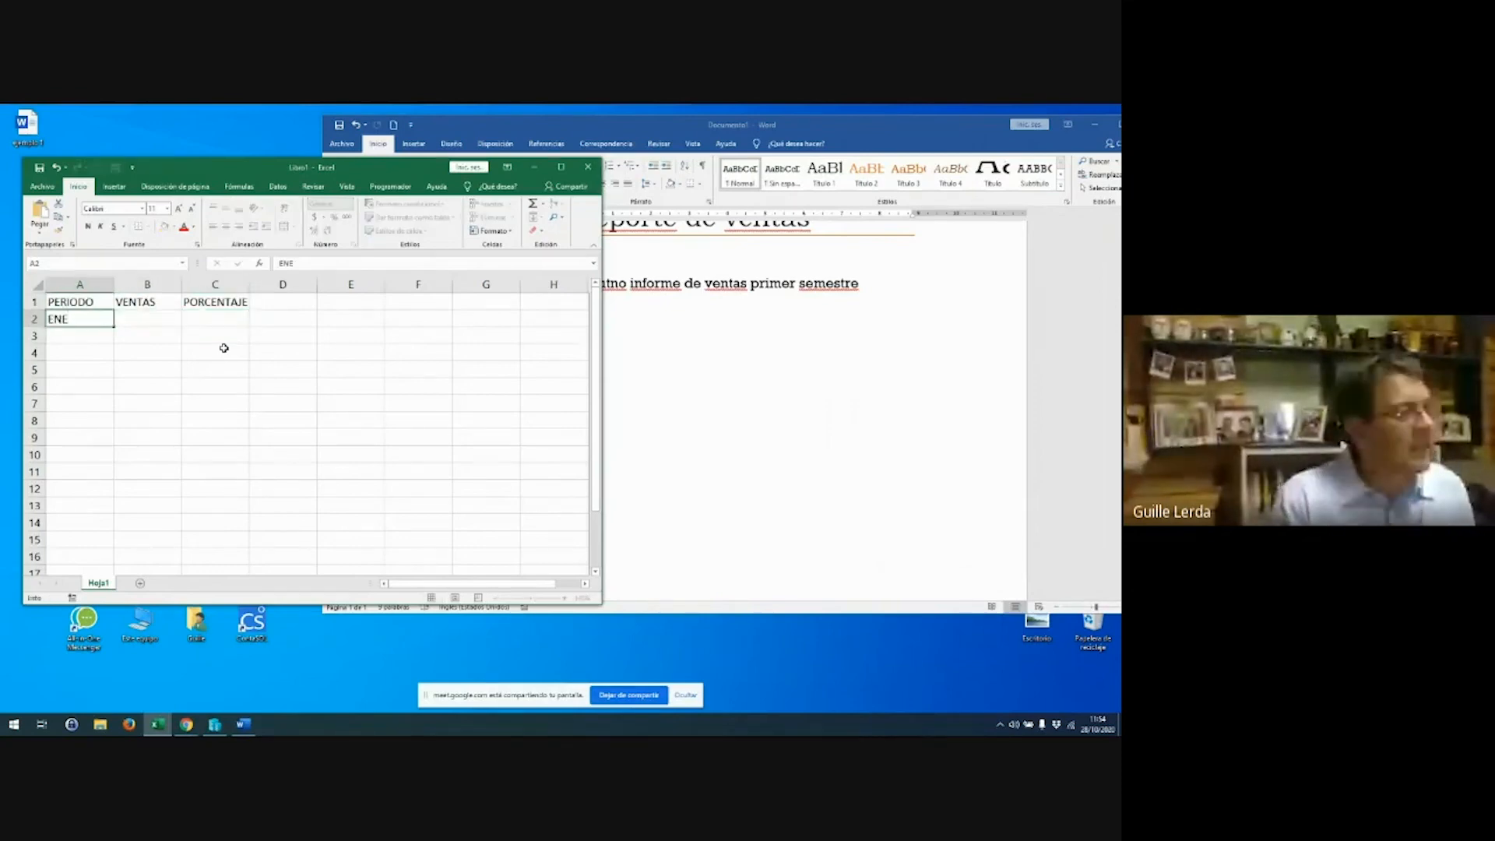
key(Return)
Give the headers the green Buena style and fill months ENE through JUN down column A
drag(84, 300, 233, 302)
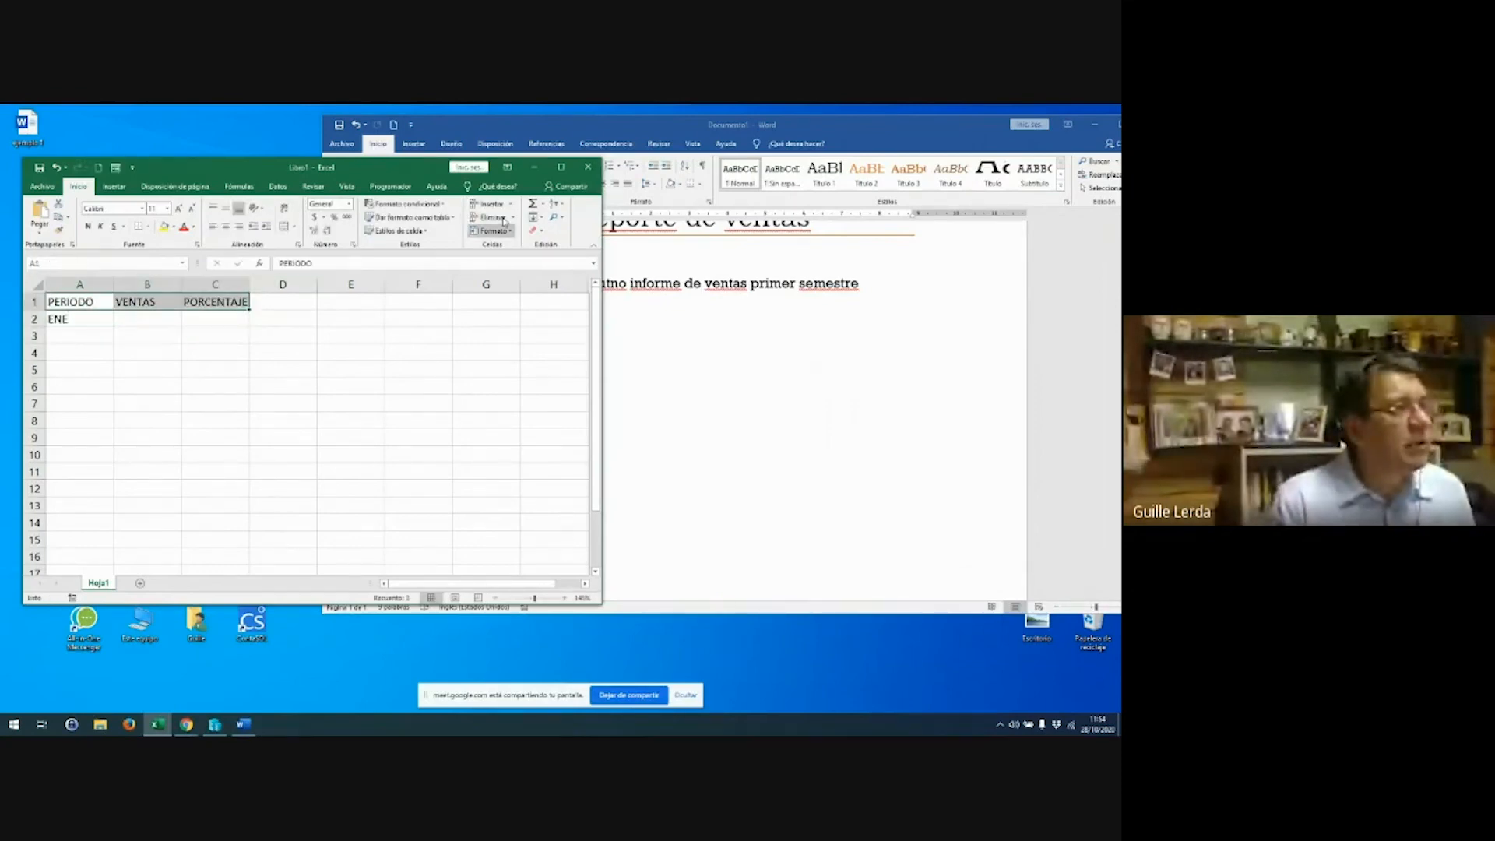
click(558, 167)
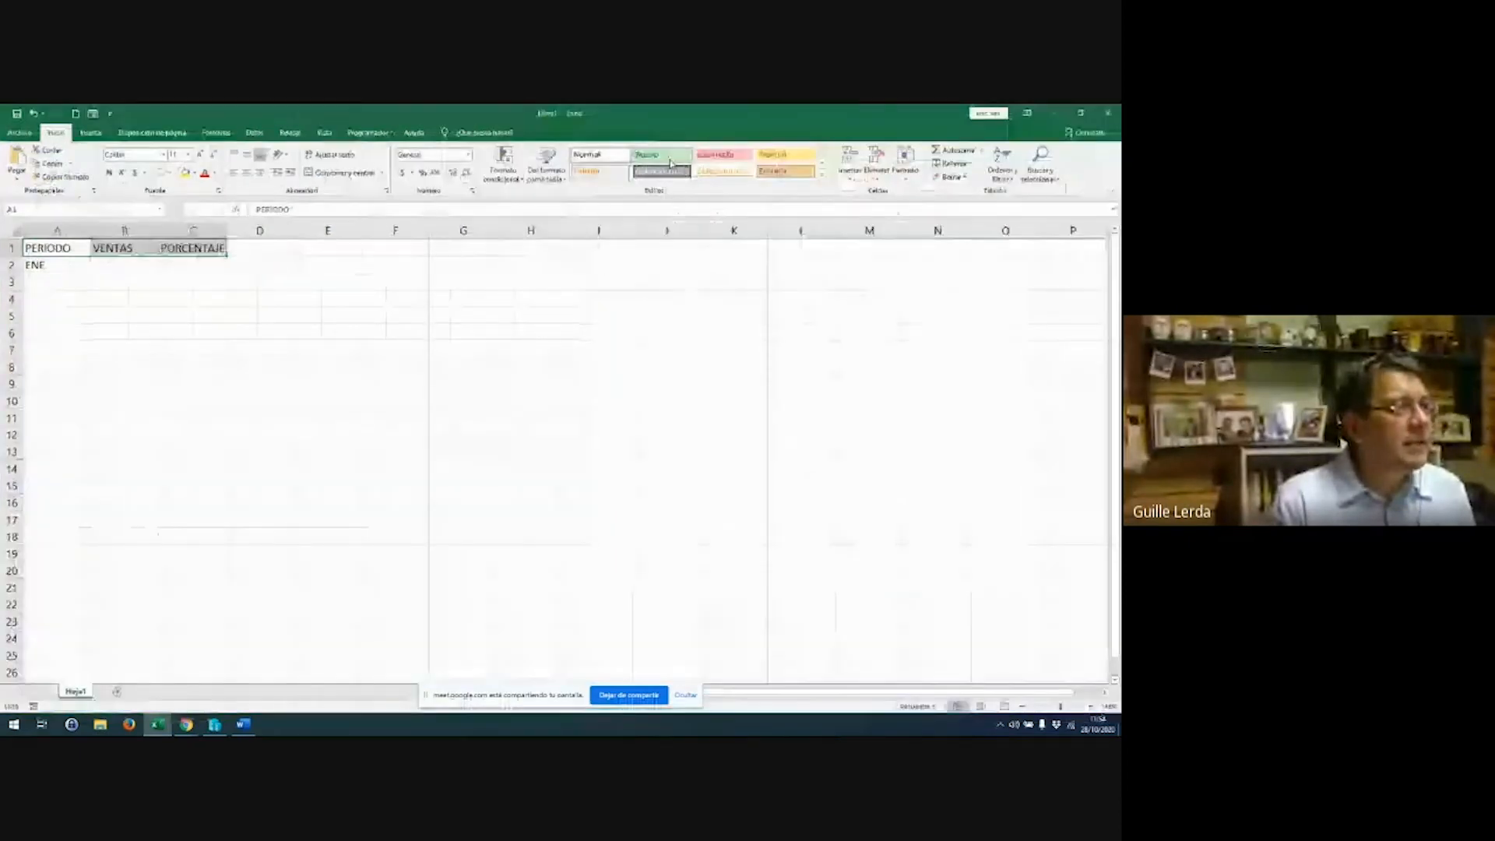
click(667, 154)
click(1081, 114)
click(104, 319)
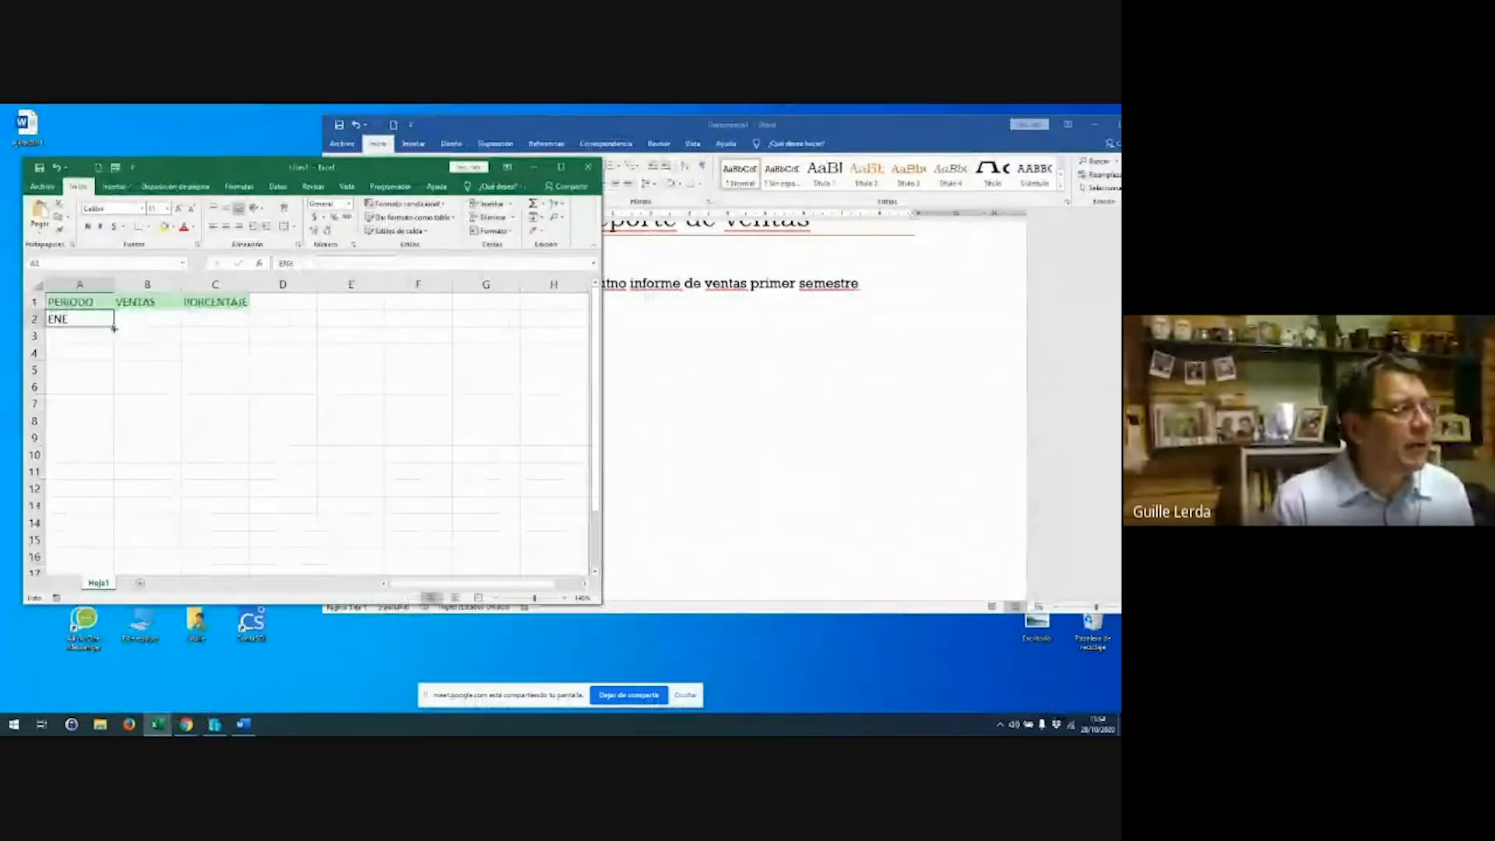
drag(114, 328, 106, 419)
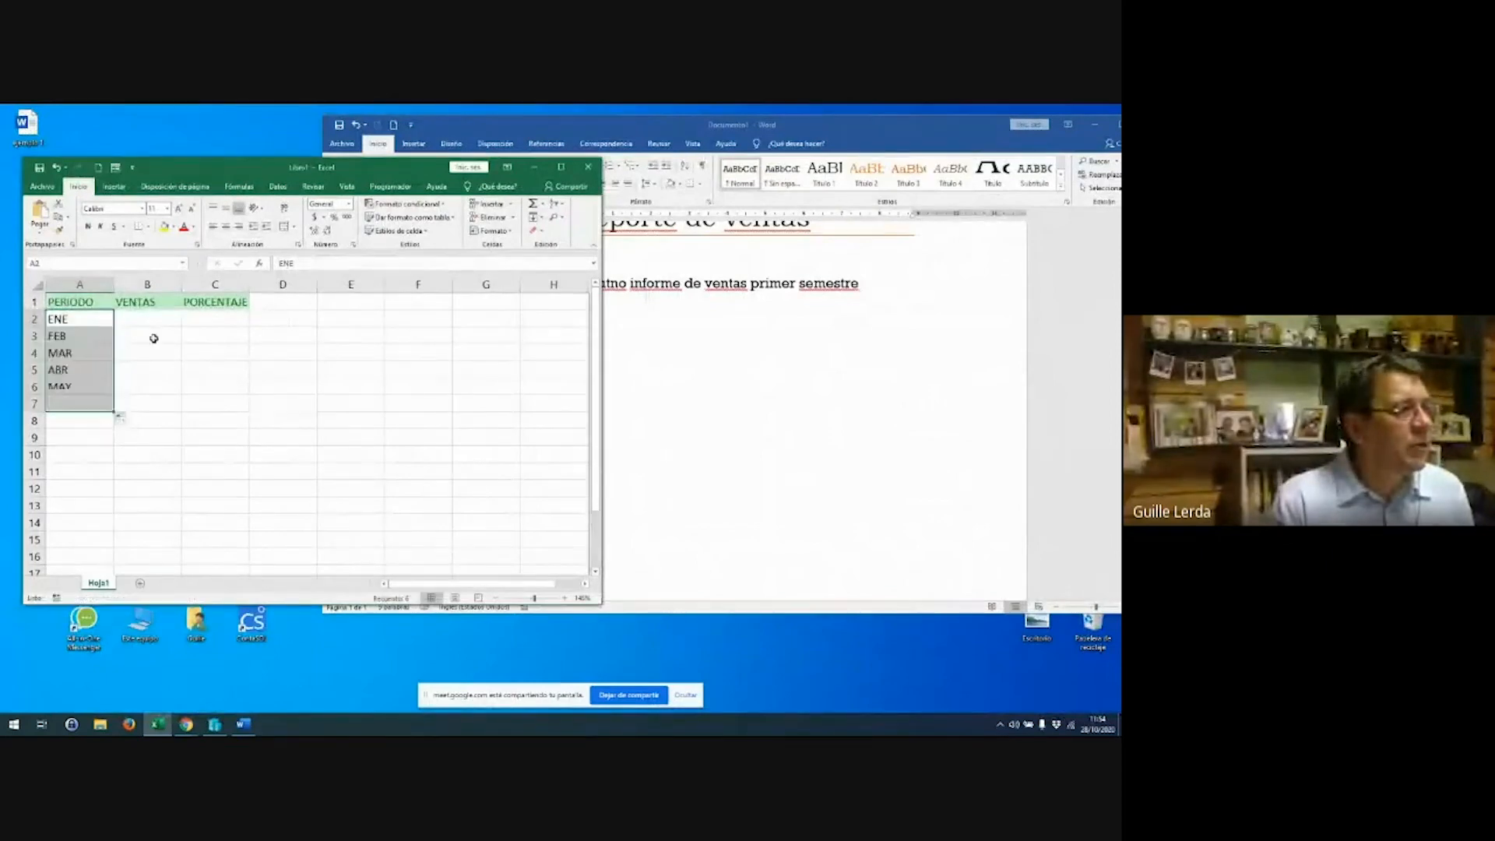
Enter sales 12231, 45456, 778987, 87787897, 77789 and 4556456 for ENE–JUN
click(160, 315)
text(12231)
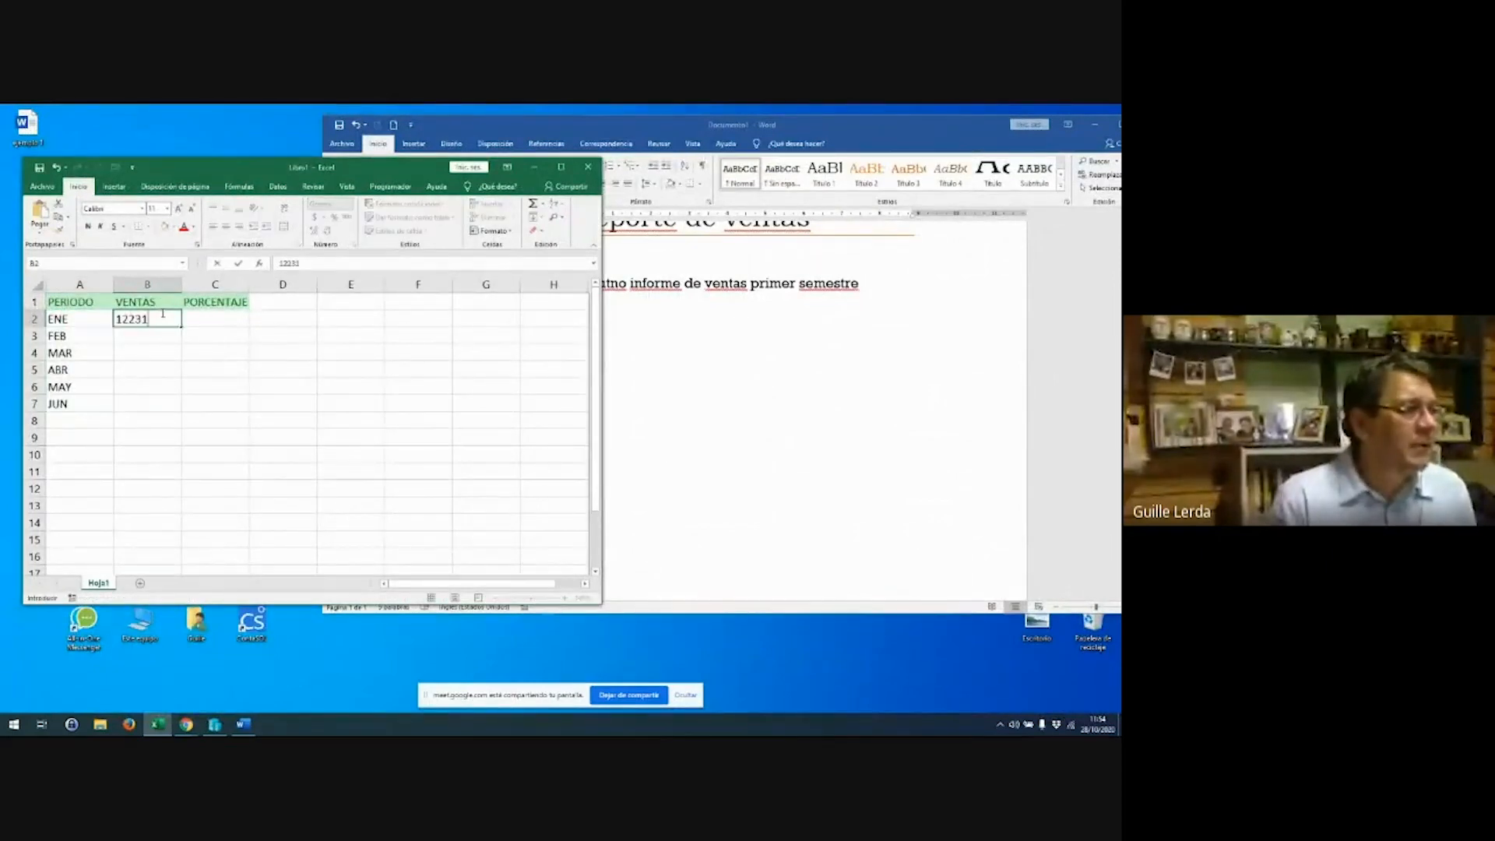
key(Return)
text(45456)
key(Return)
text(778987)
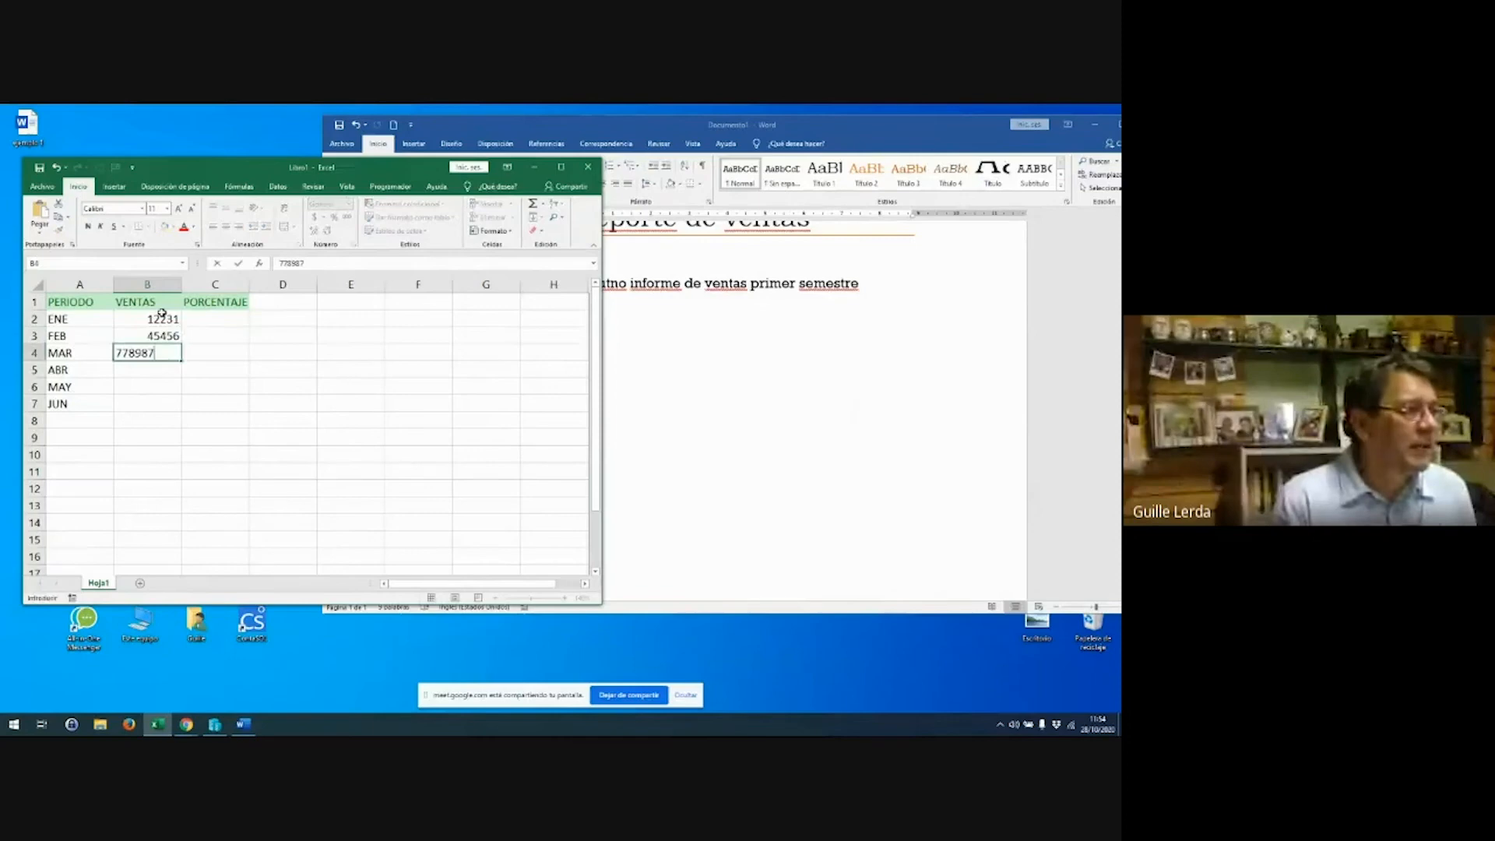
key(Return)
text(87787897)
key(Return)
text(77789)
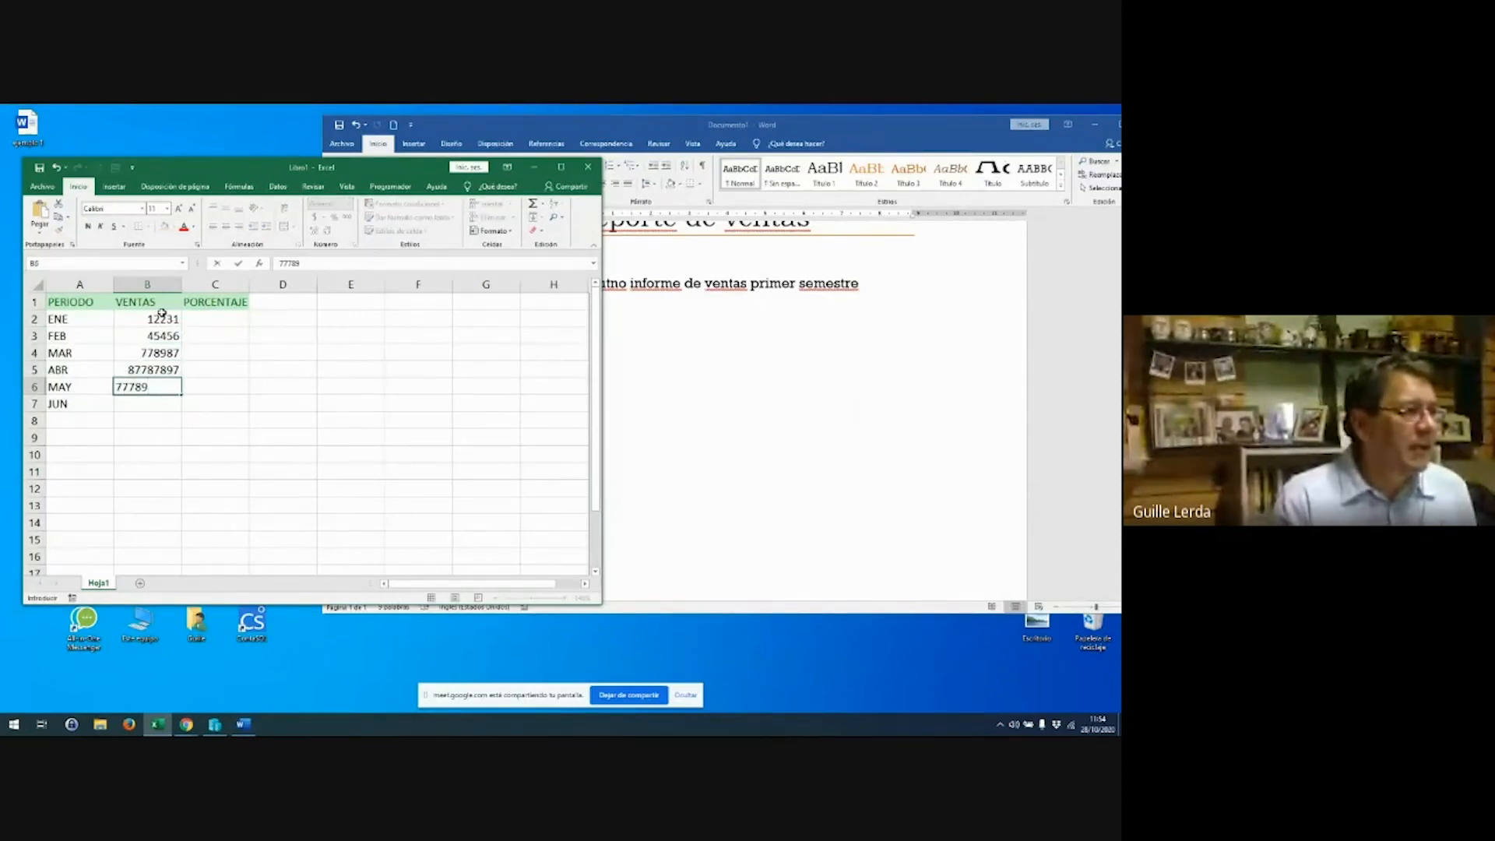
key(Return)
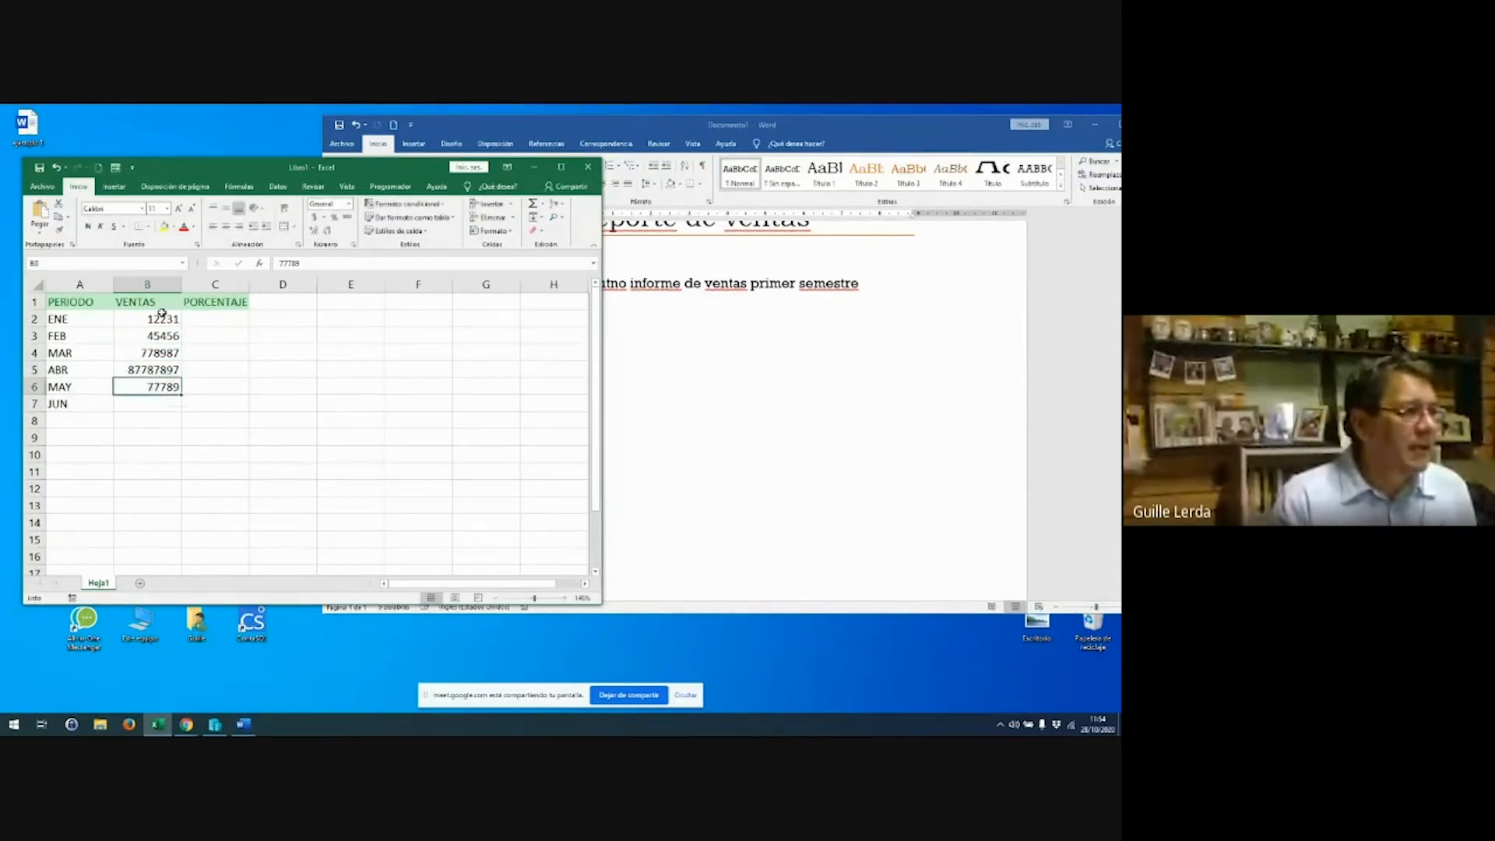
text(4556456)
key(Return)
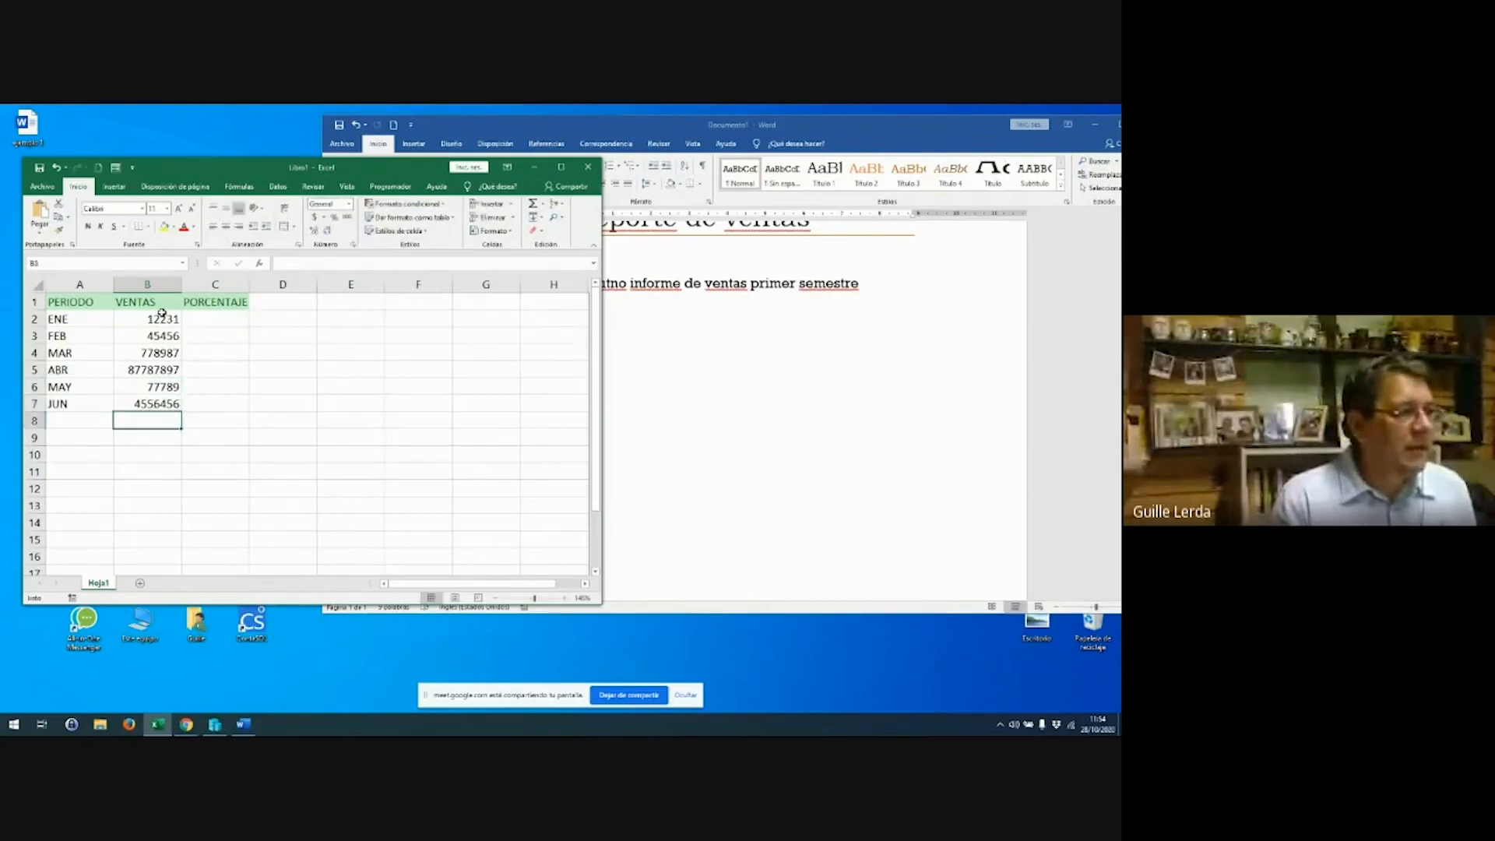
Apply Accounting number format to the sales figures in B2:B8
key(shift+Up)
key(shift+Up)
key(shift+Up)
key(shift+Up)
key(shift+Up)
drag(162, 312, 161, 315)
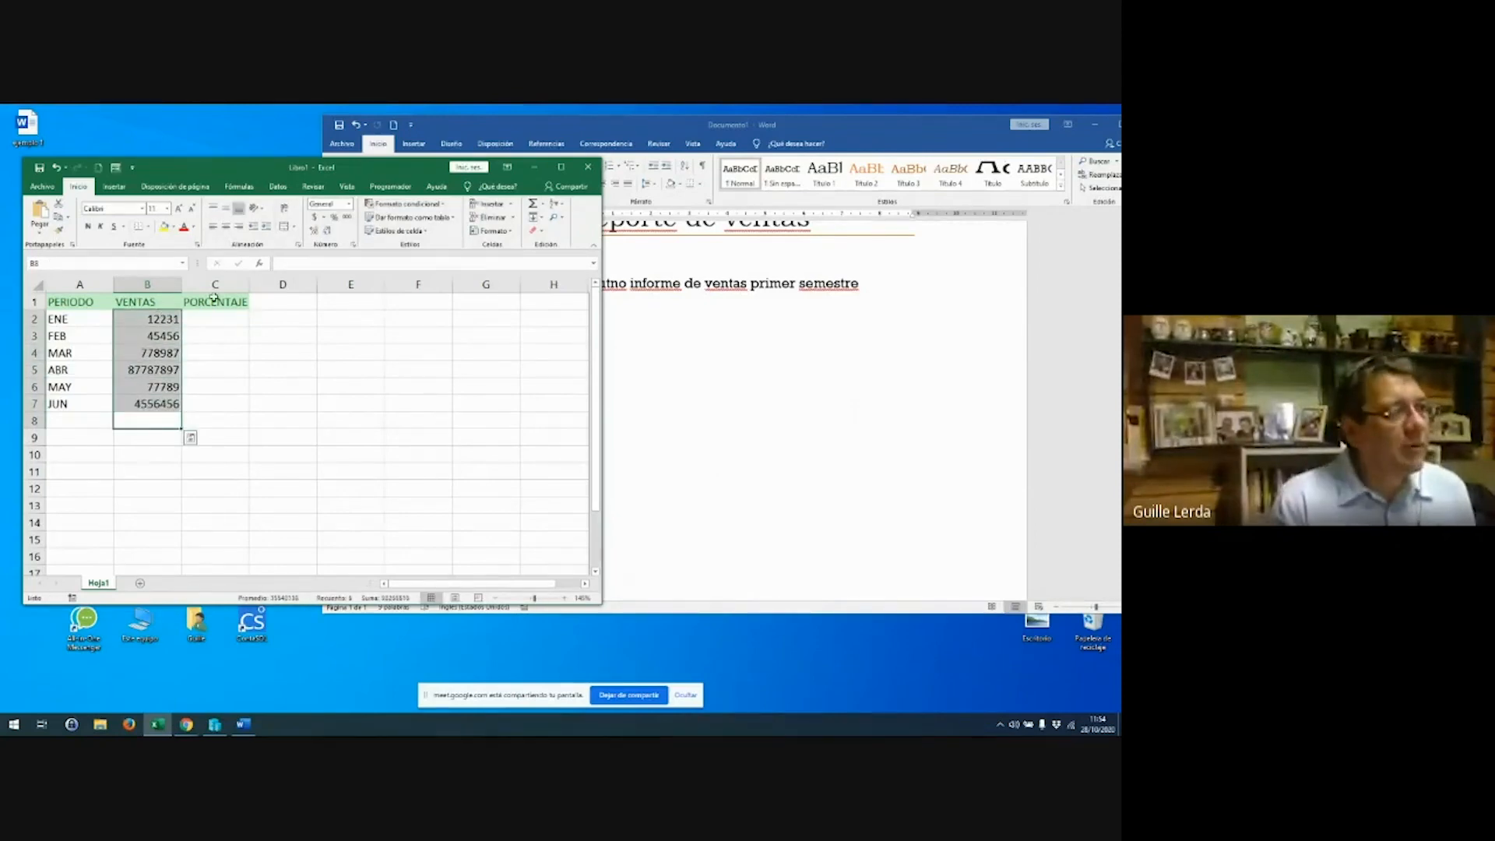
click(314, 217)
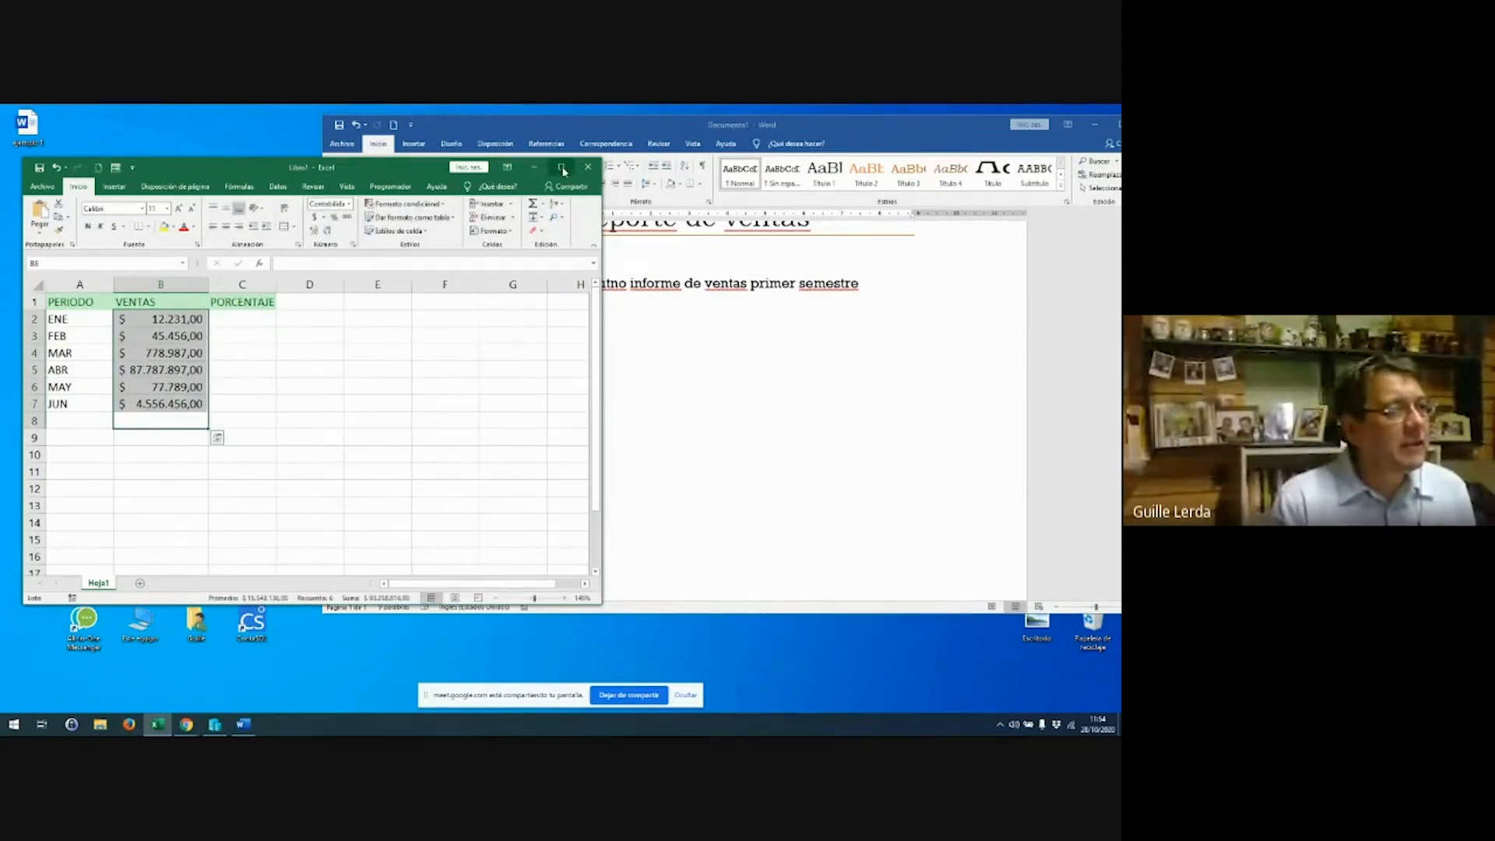
click(563, 170)
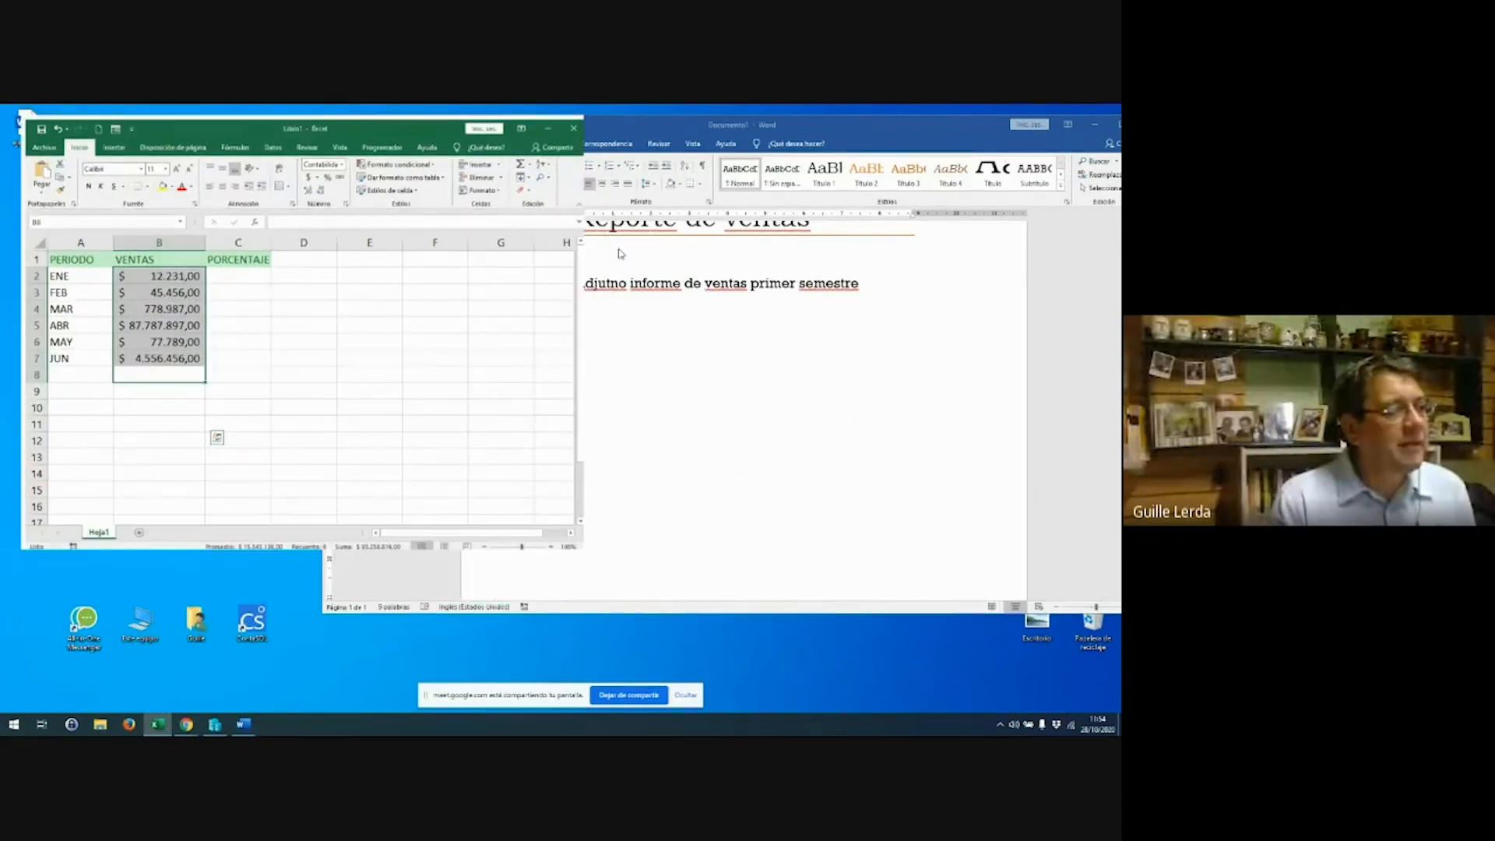
Correct the April sales to 455454 and June sales to 45454
click(136, 315)
text(4545454)
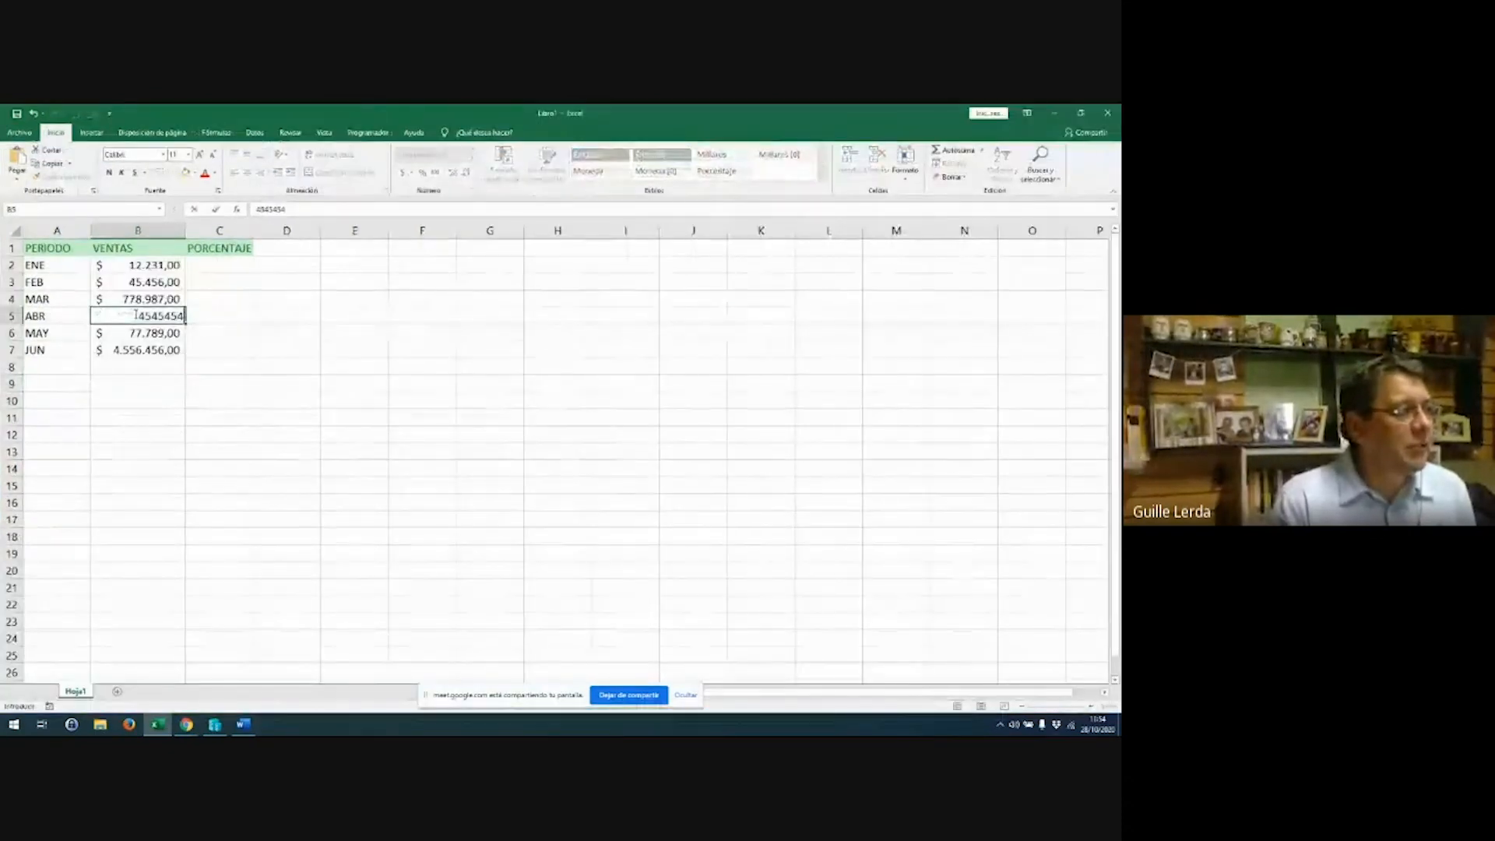
key(Return)
click(136, 315)
text(4)
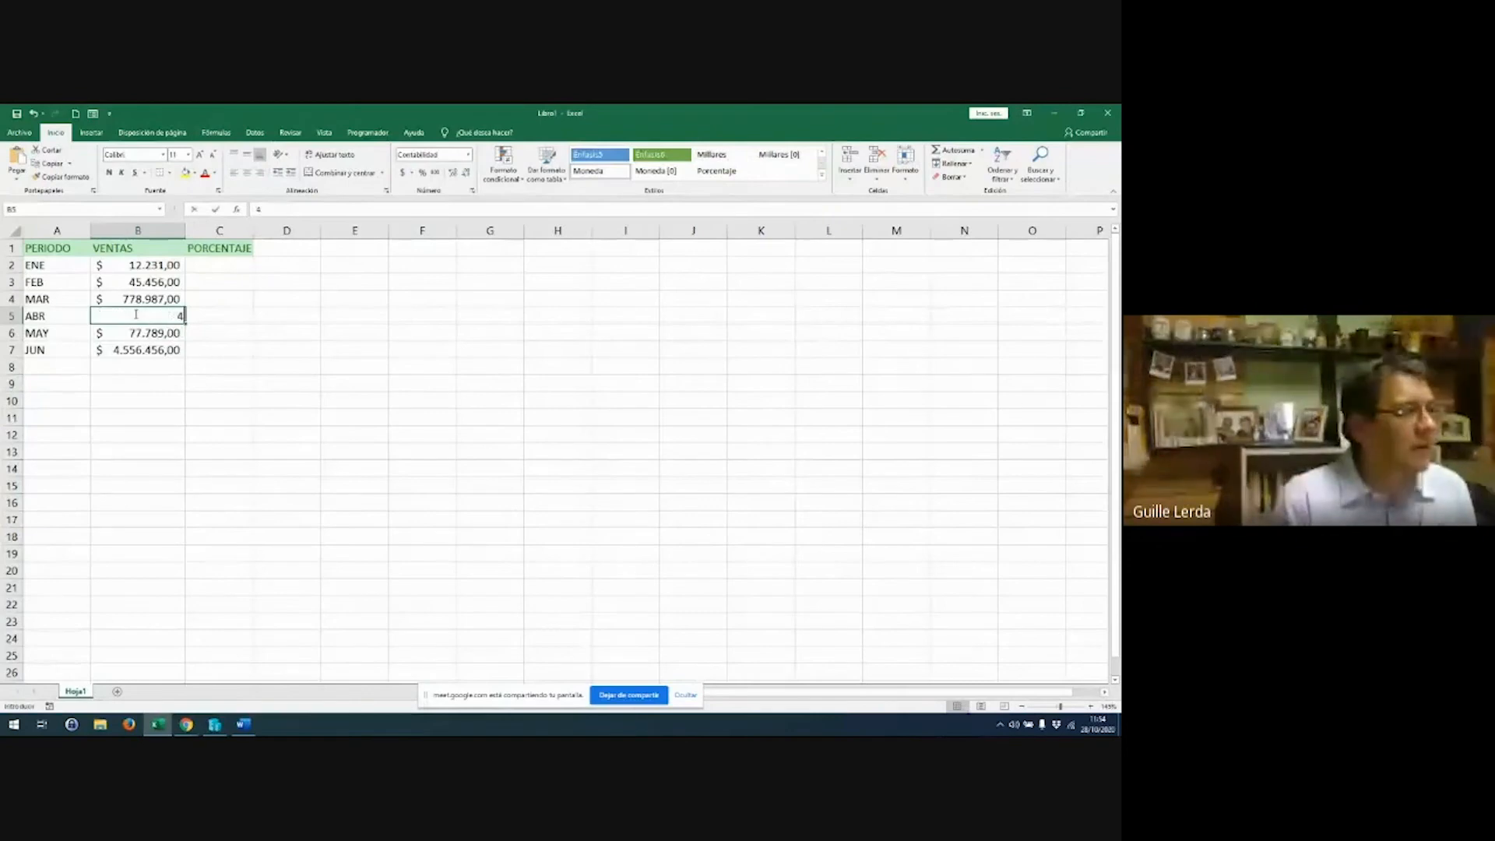
text(55454)
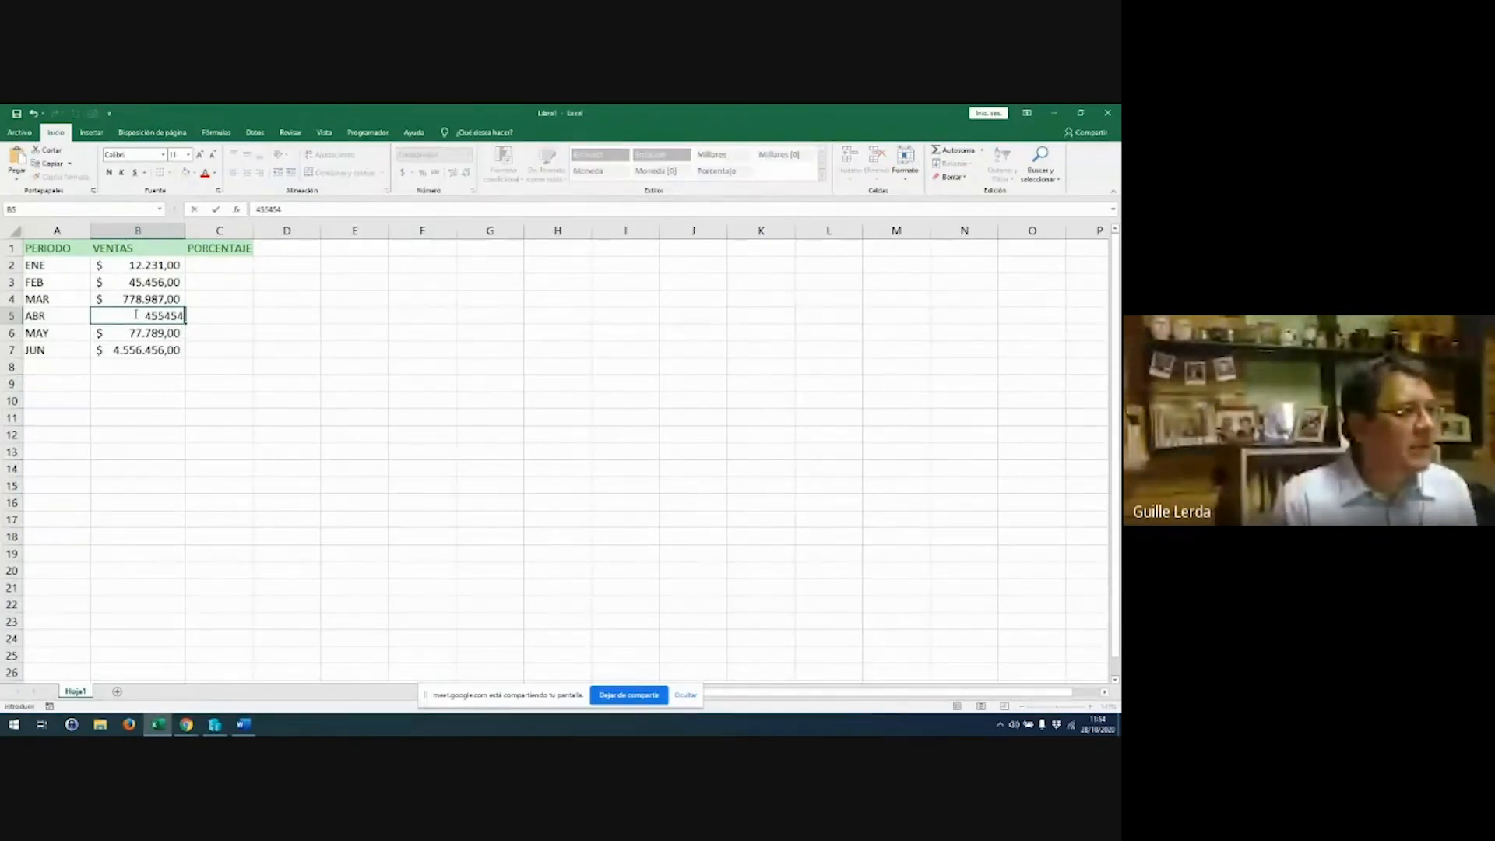
key(Return)
key(Down)
text(45454)
key(Return)
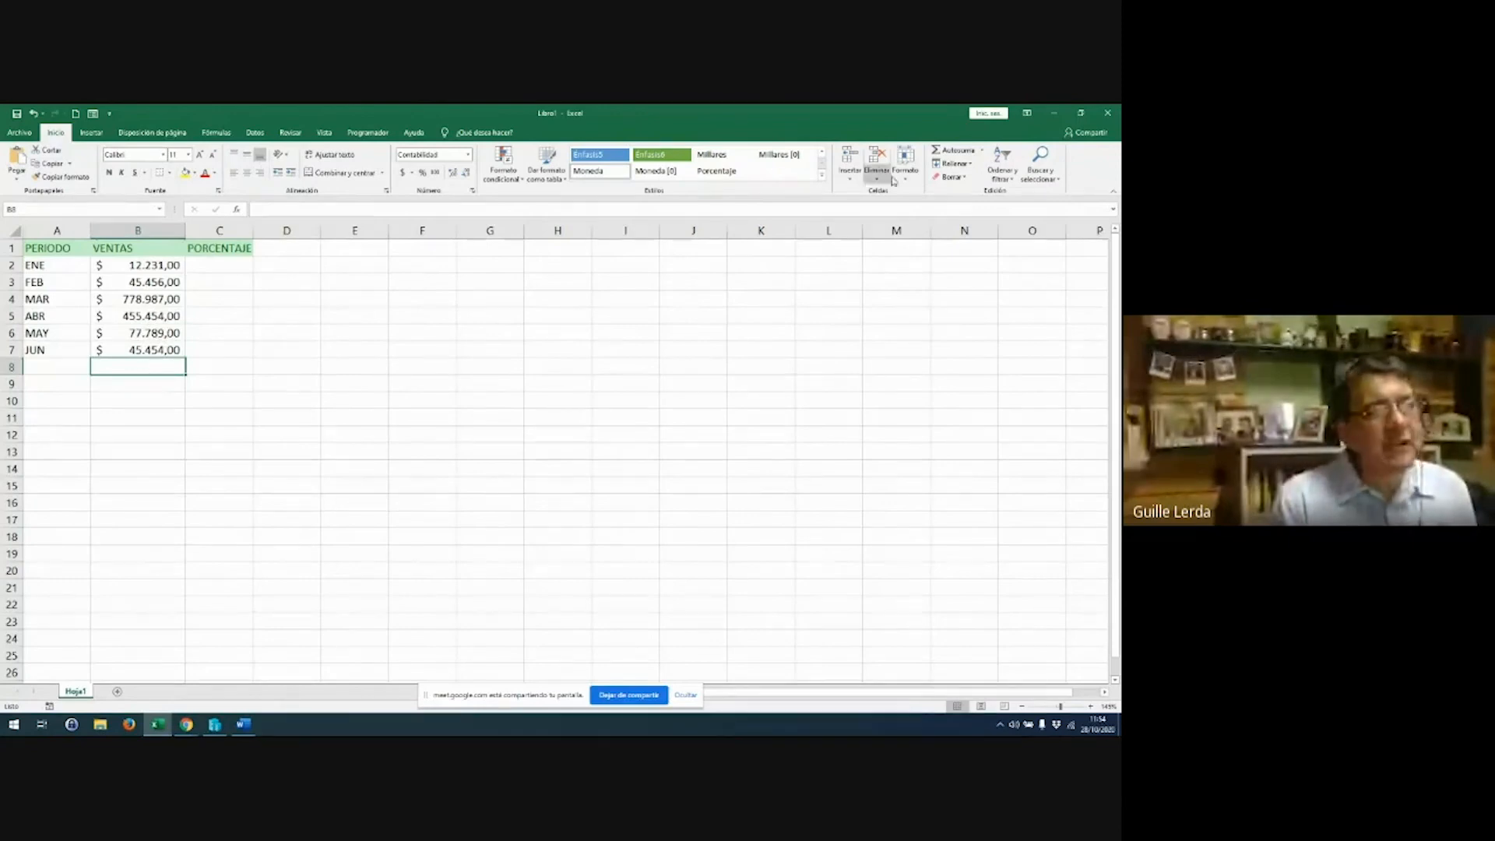
Add an AutoSum total =SUMA(B2:B7) in B8 and make it bold
click(952, 150)
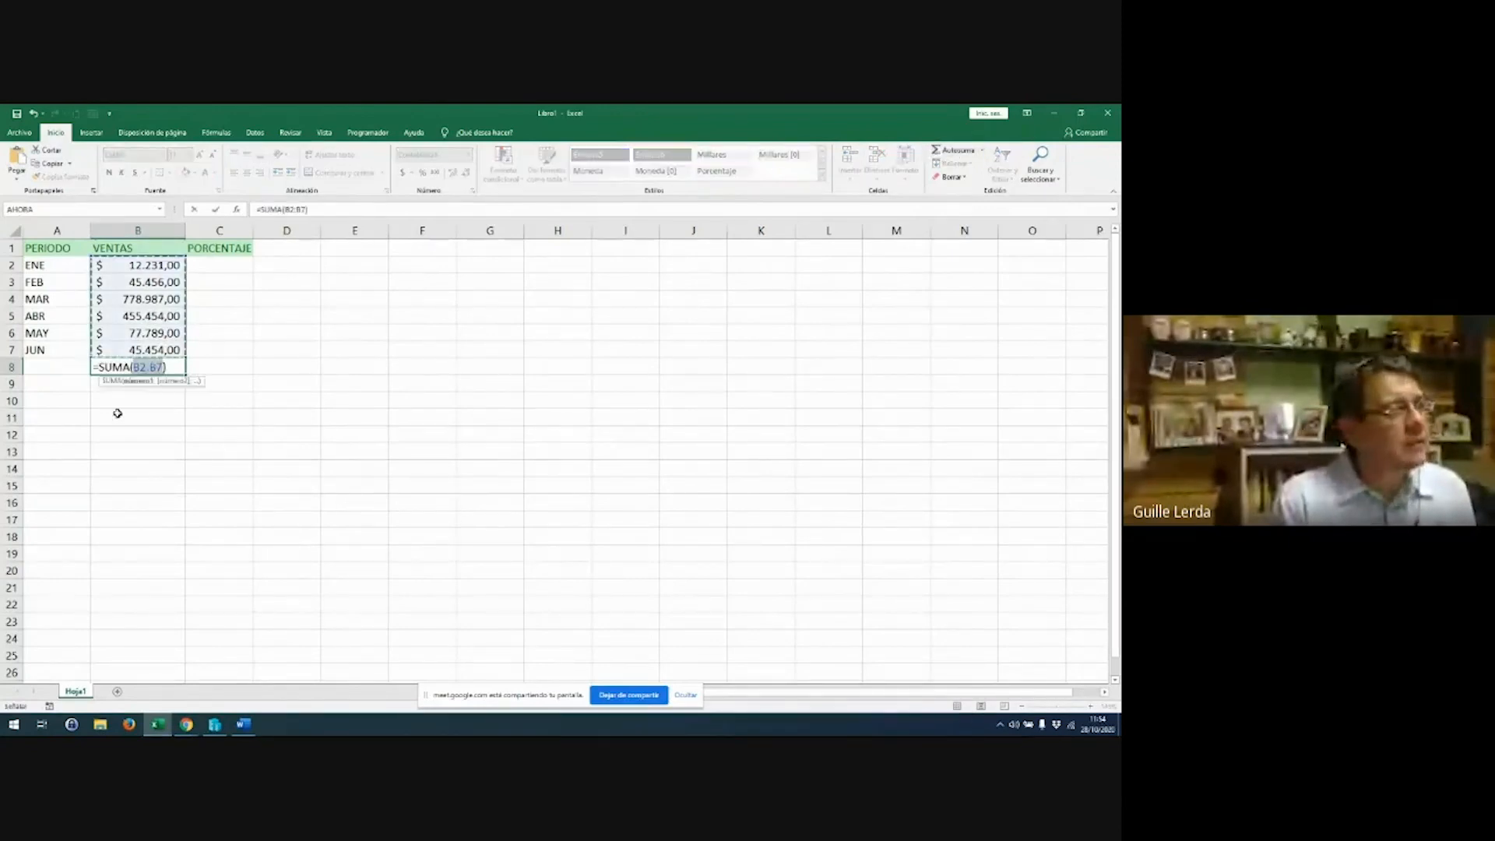
key(Return)
click(130, 363)
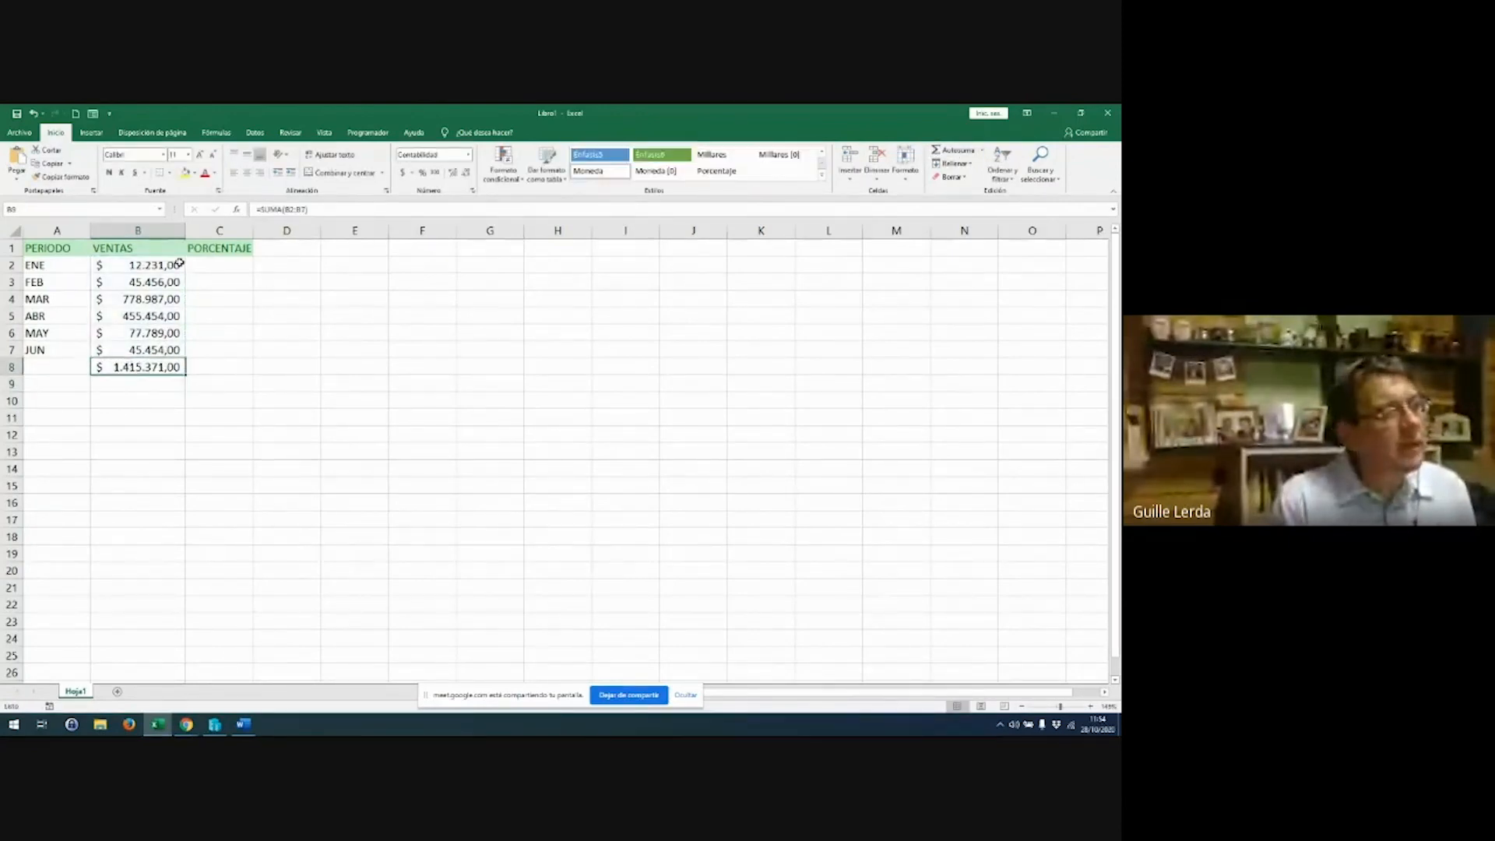
click(109, 172)
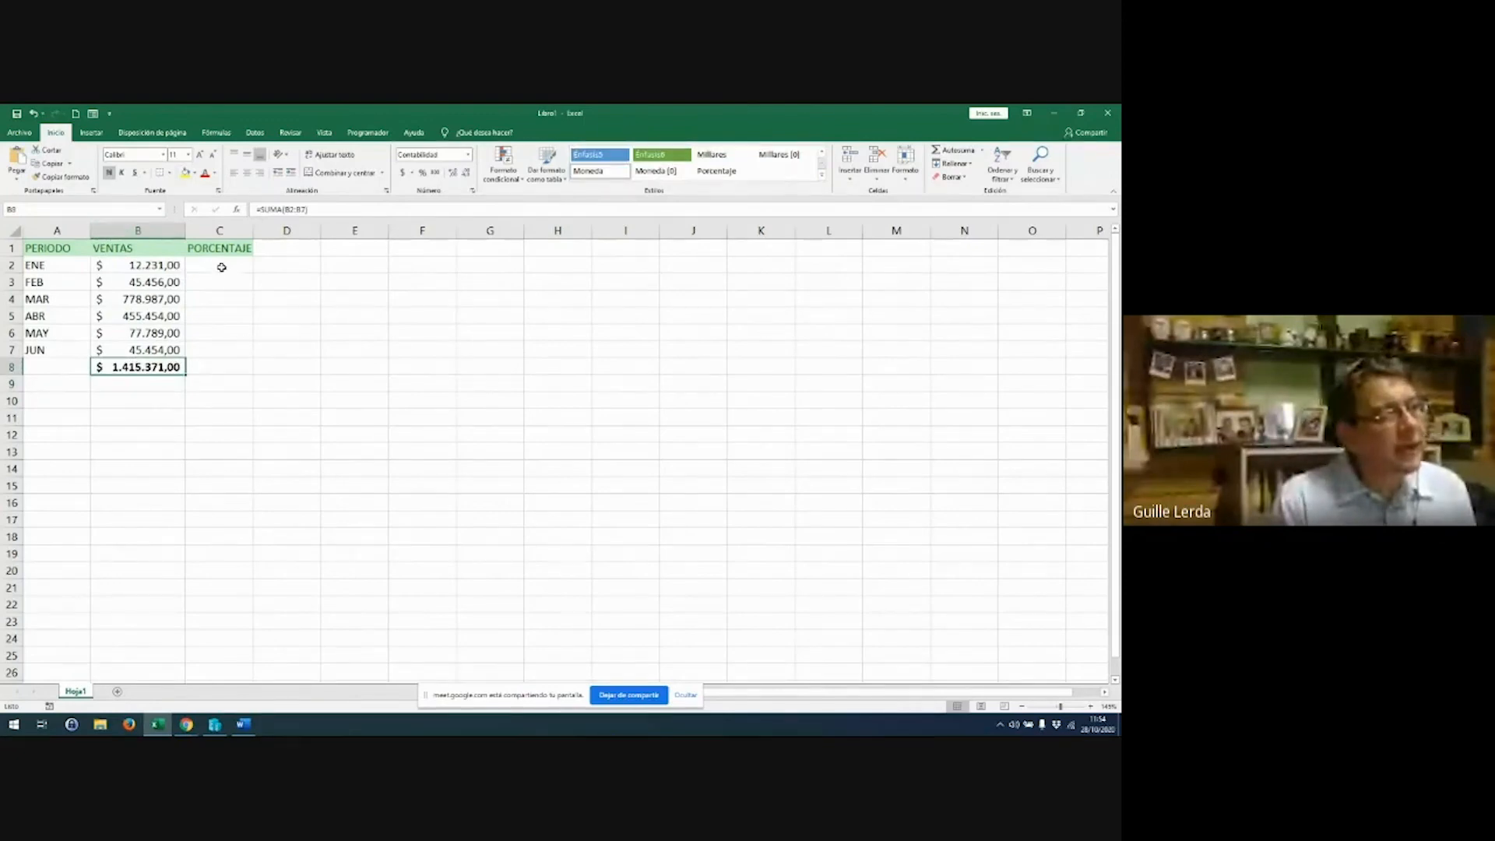
Enter the formula =B2/$B$8 in C2 for January's share of sales
click(221, 267)
text(=)
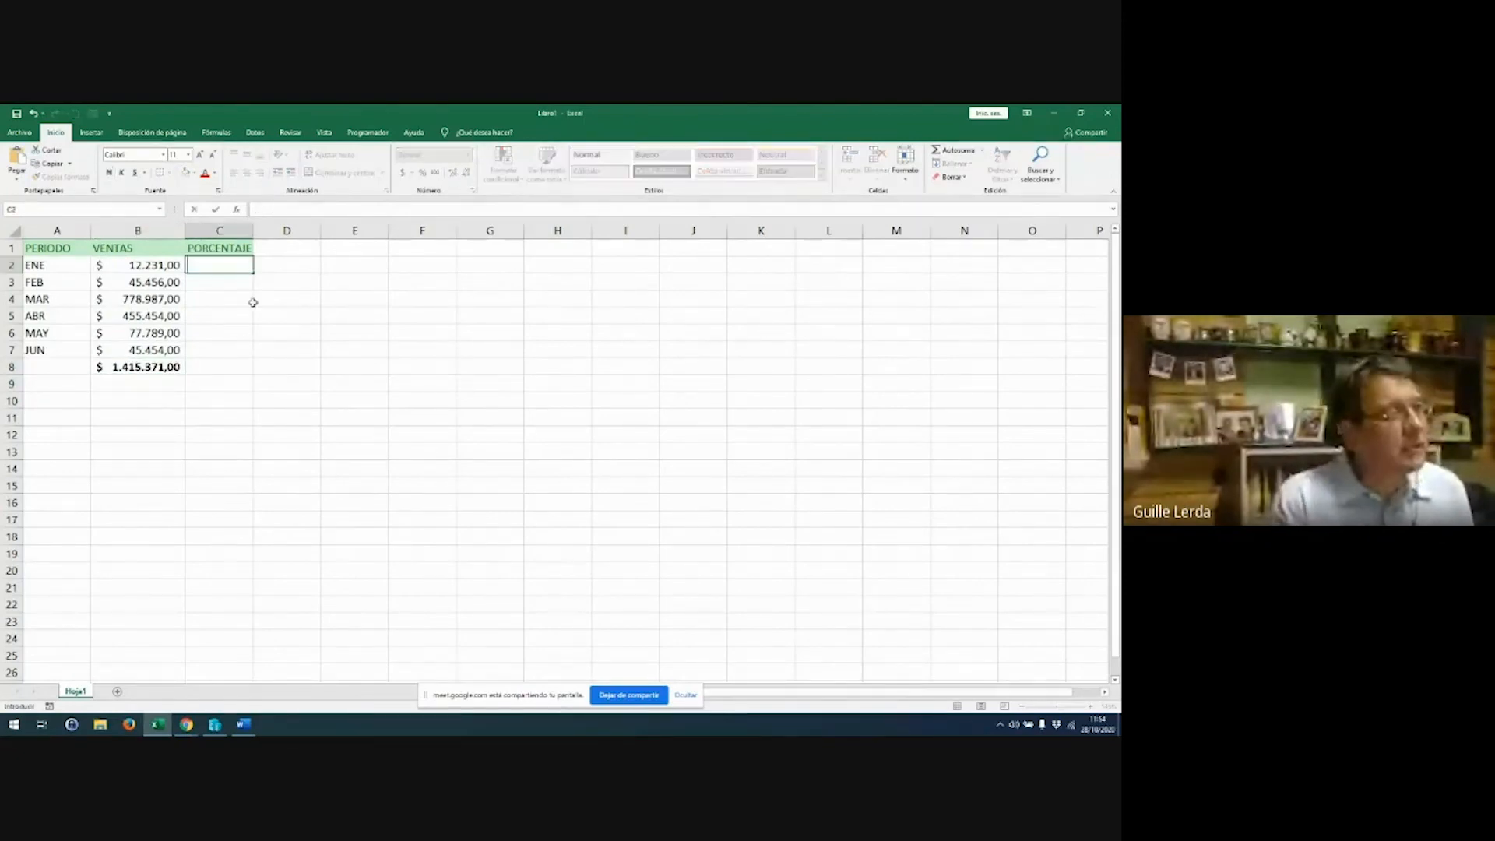
text(=)
key(Left)
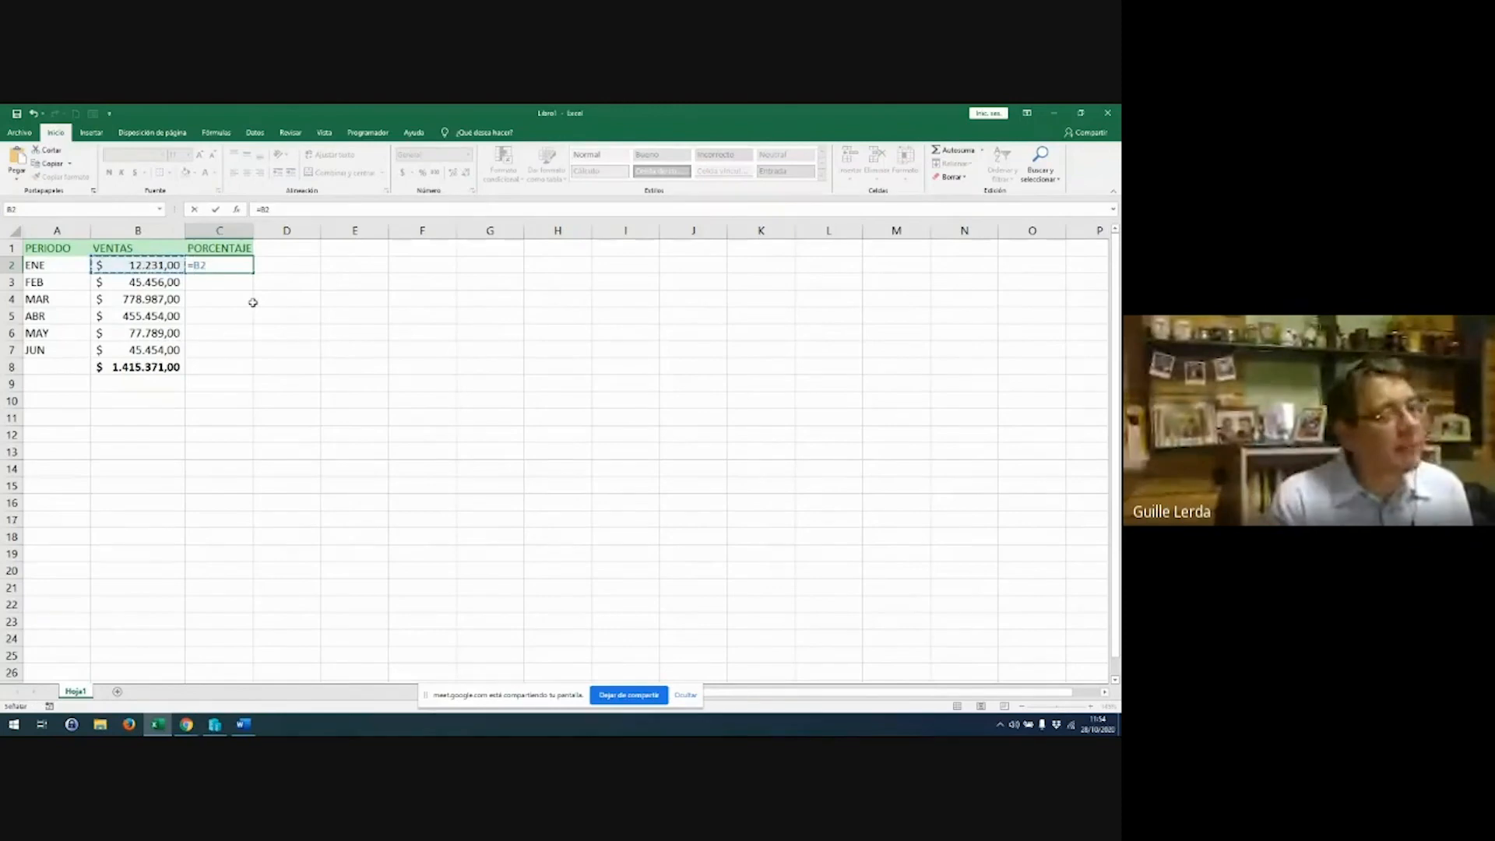
text(/)
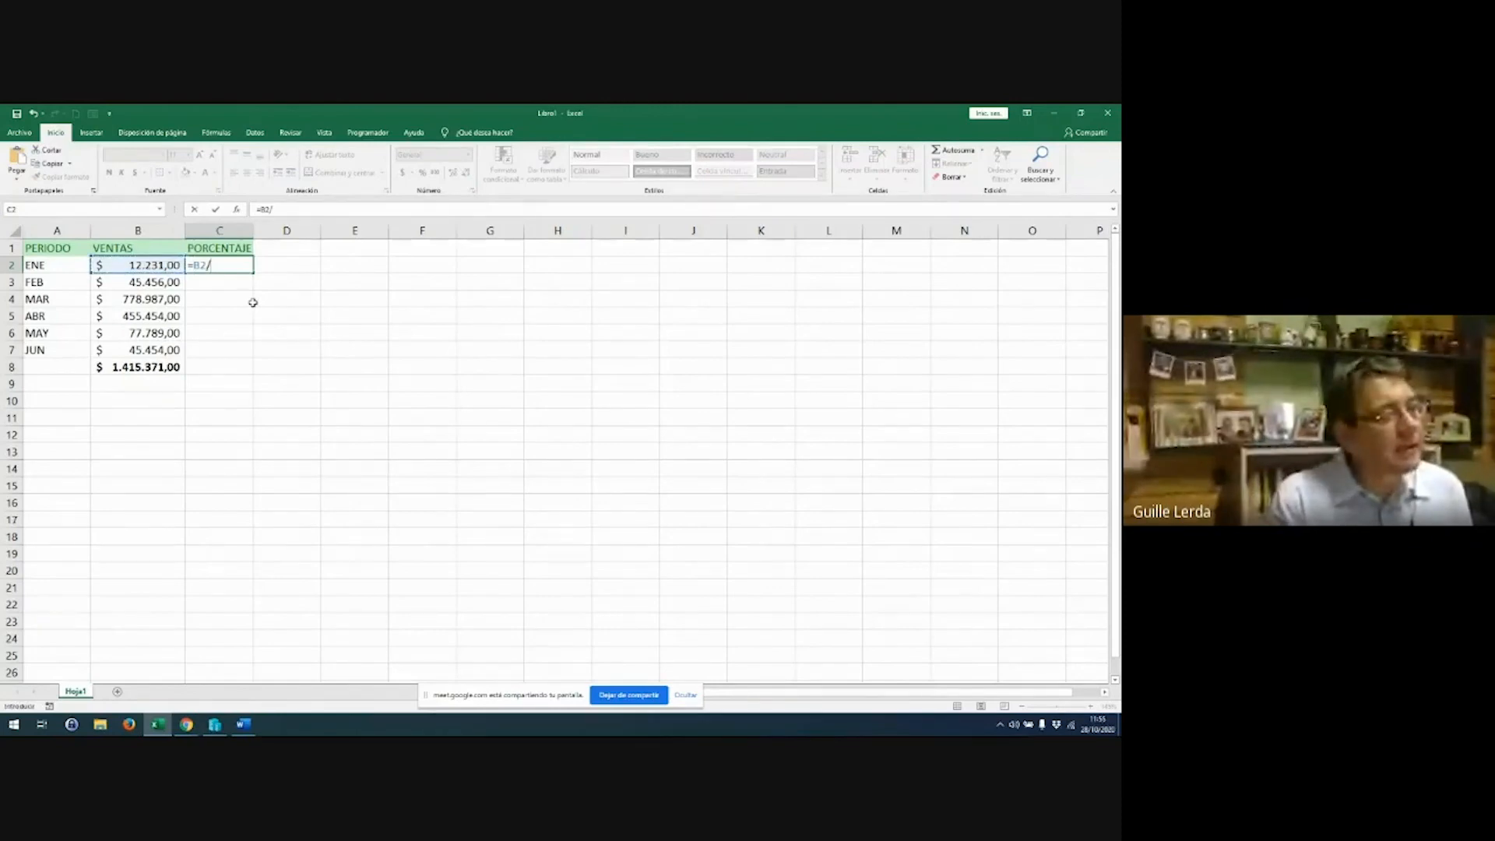
click(146, 365)
key(F4)
key(Return)
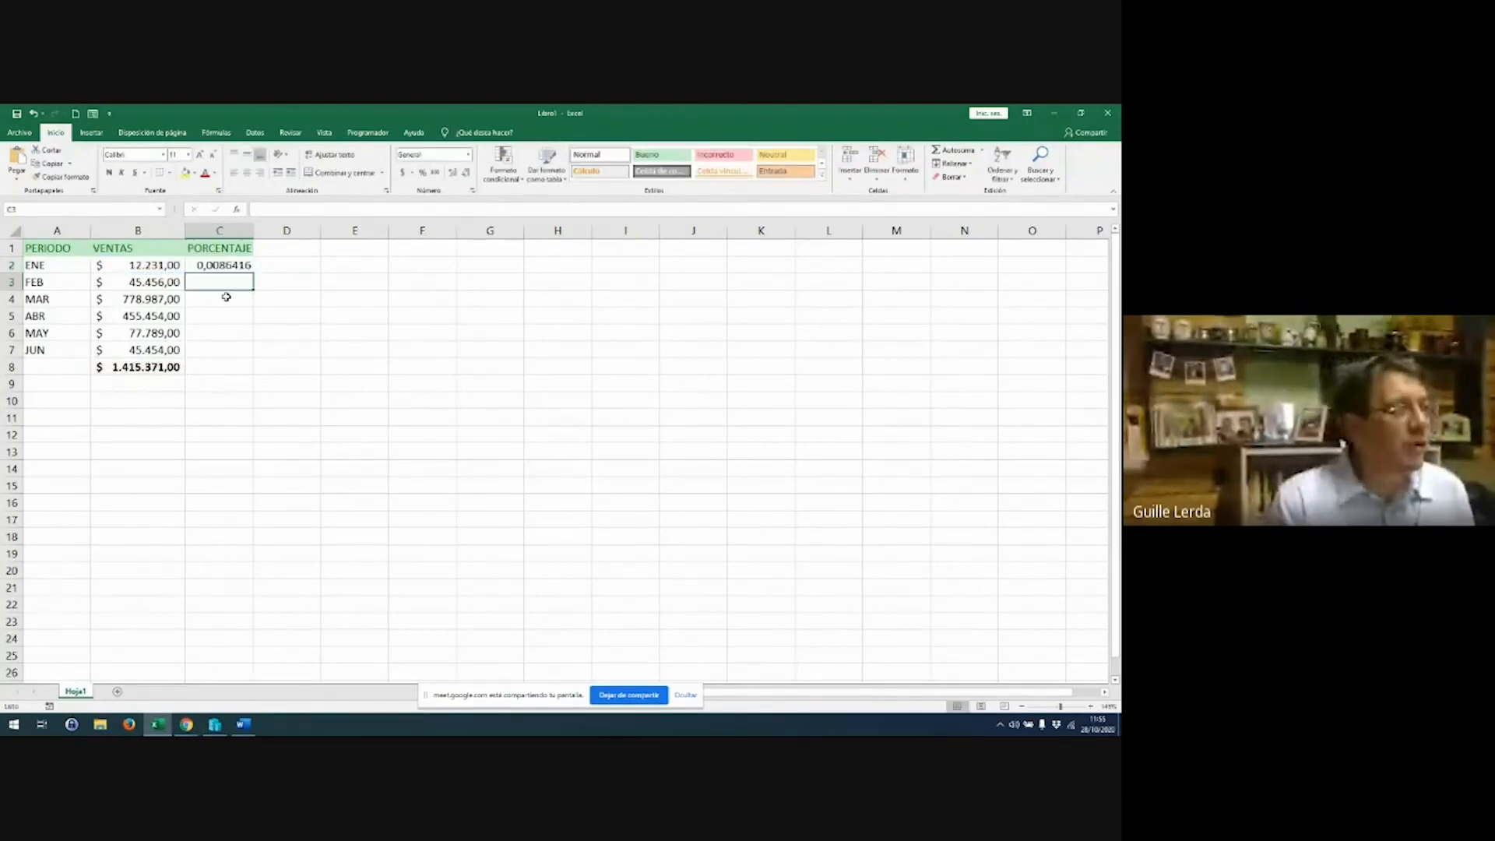
Format C2 as a percentage and fill it down to C8, reaching 100%
click(234, 265)
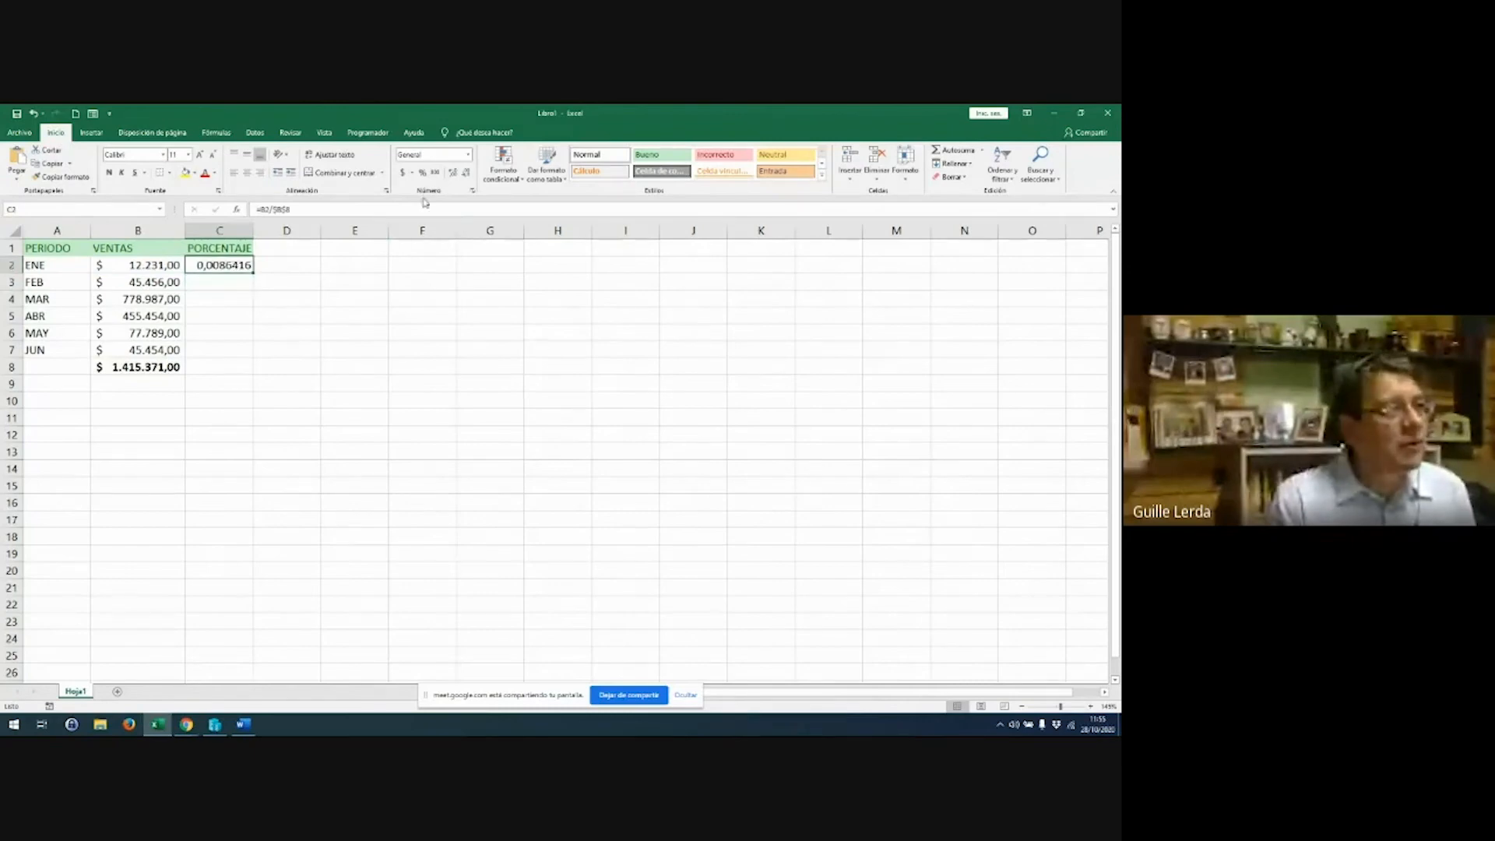
click(422, 172)
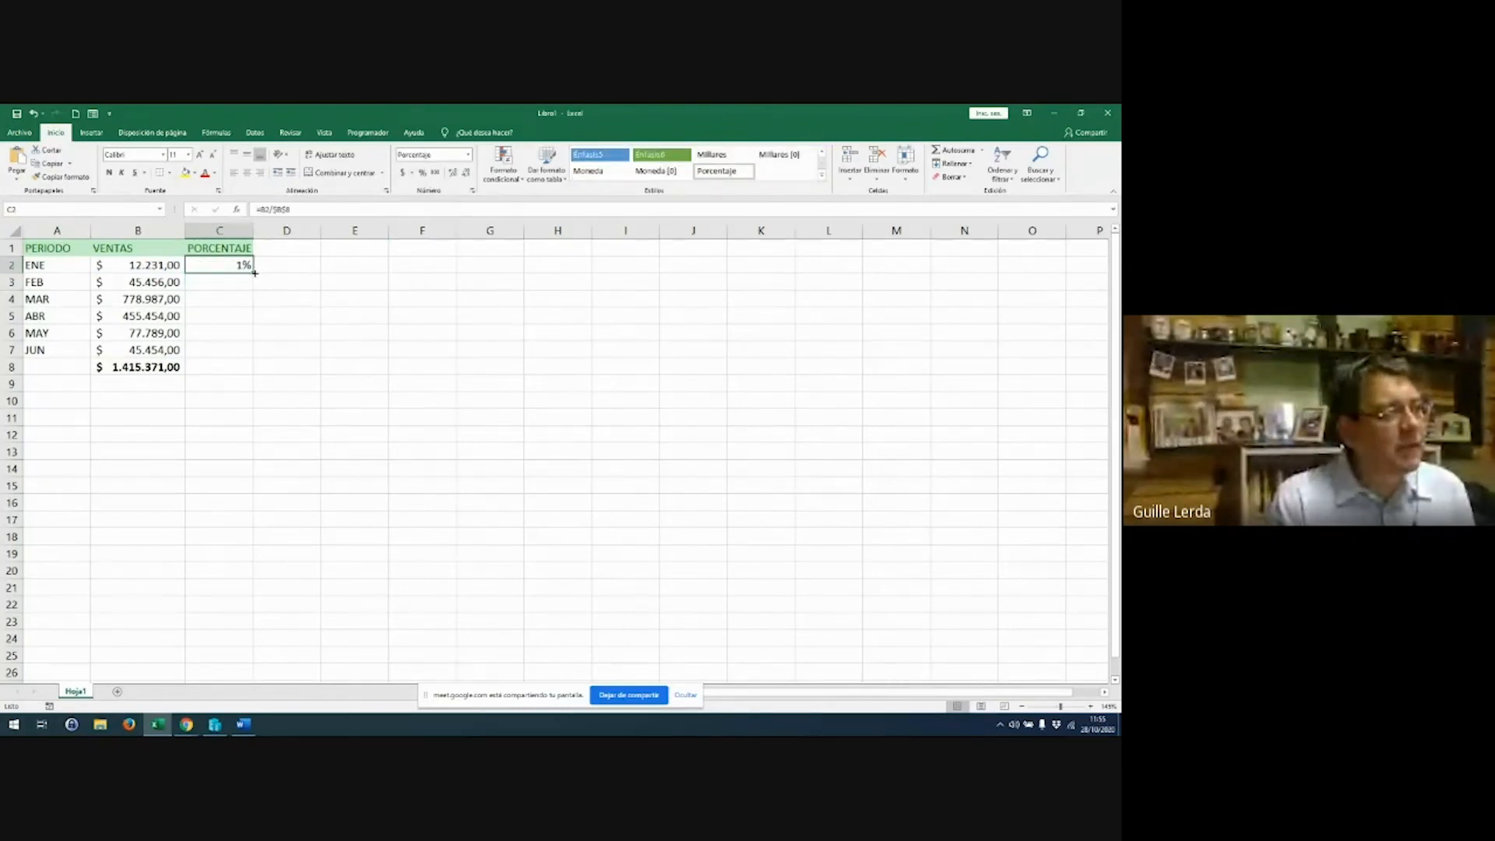
drag(254, 273, 254, 386)
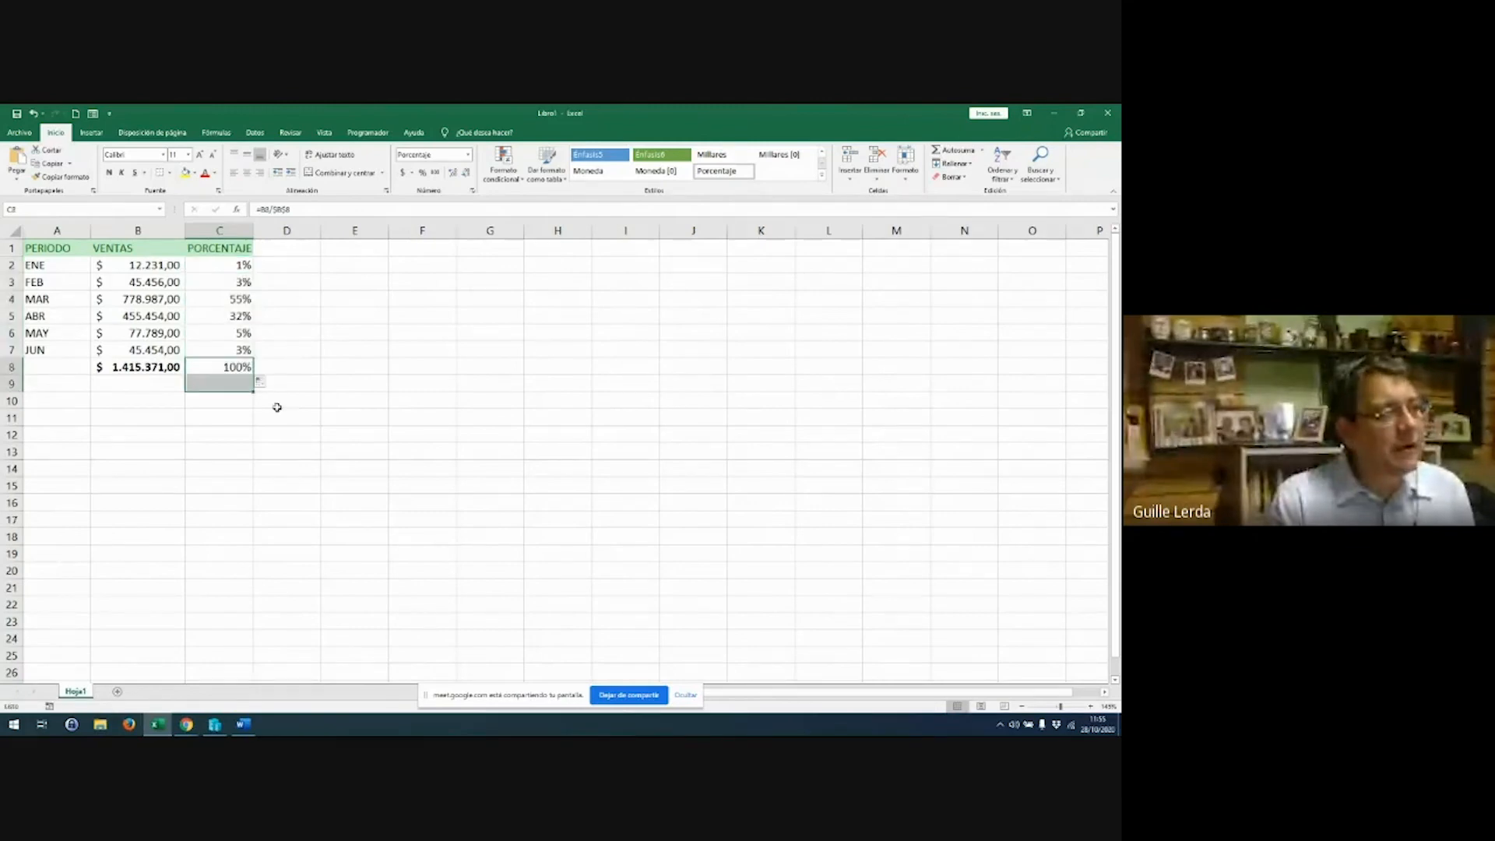
key(Up)
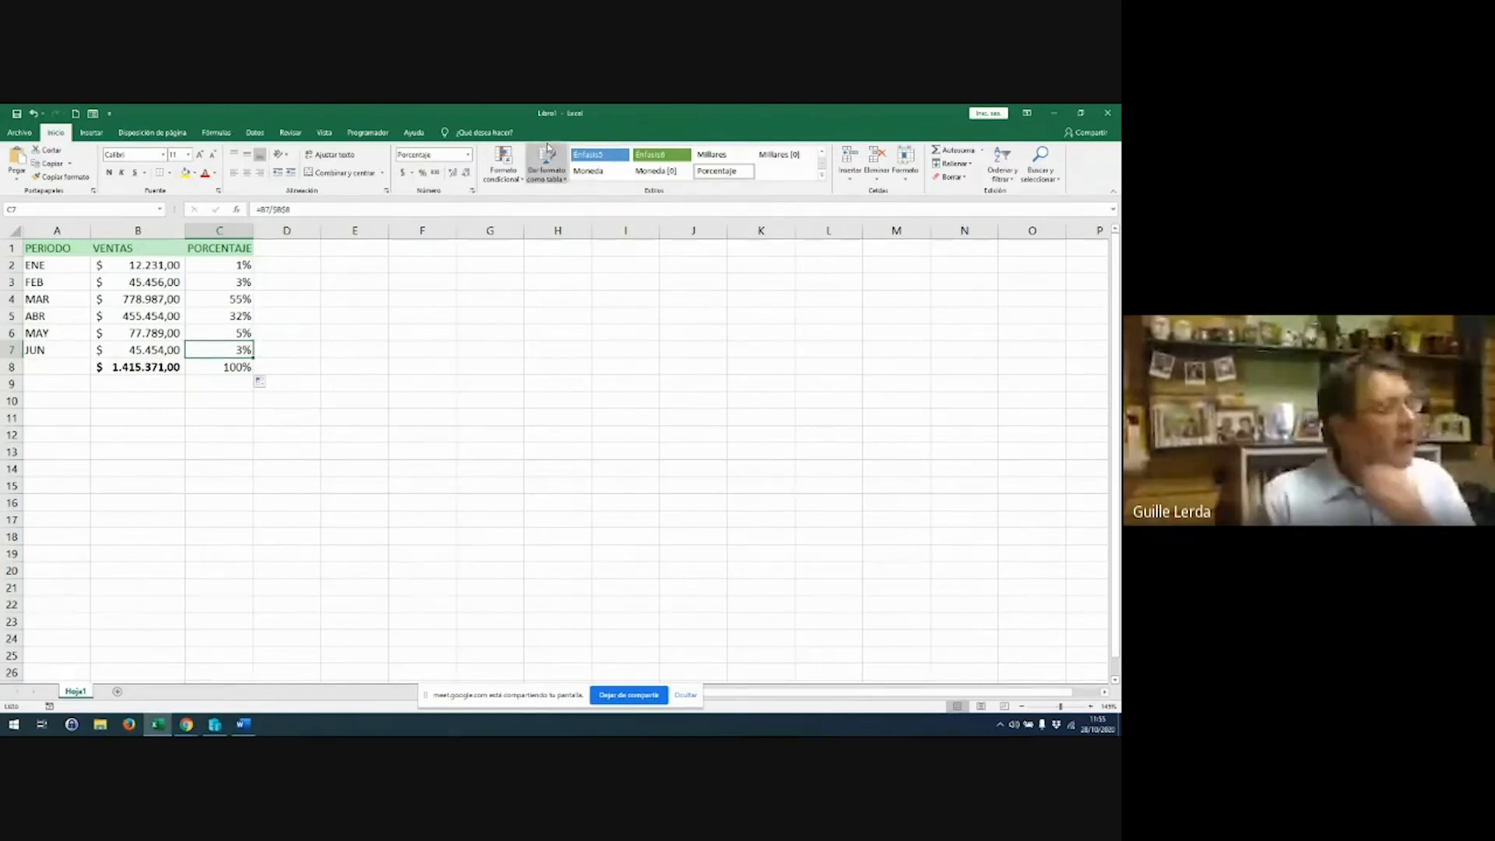
double_click(558, 119)
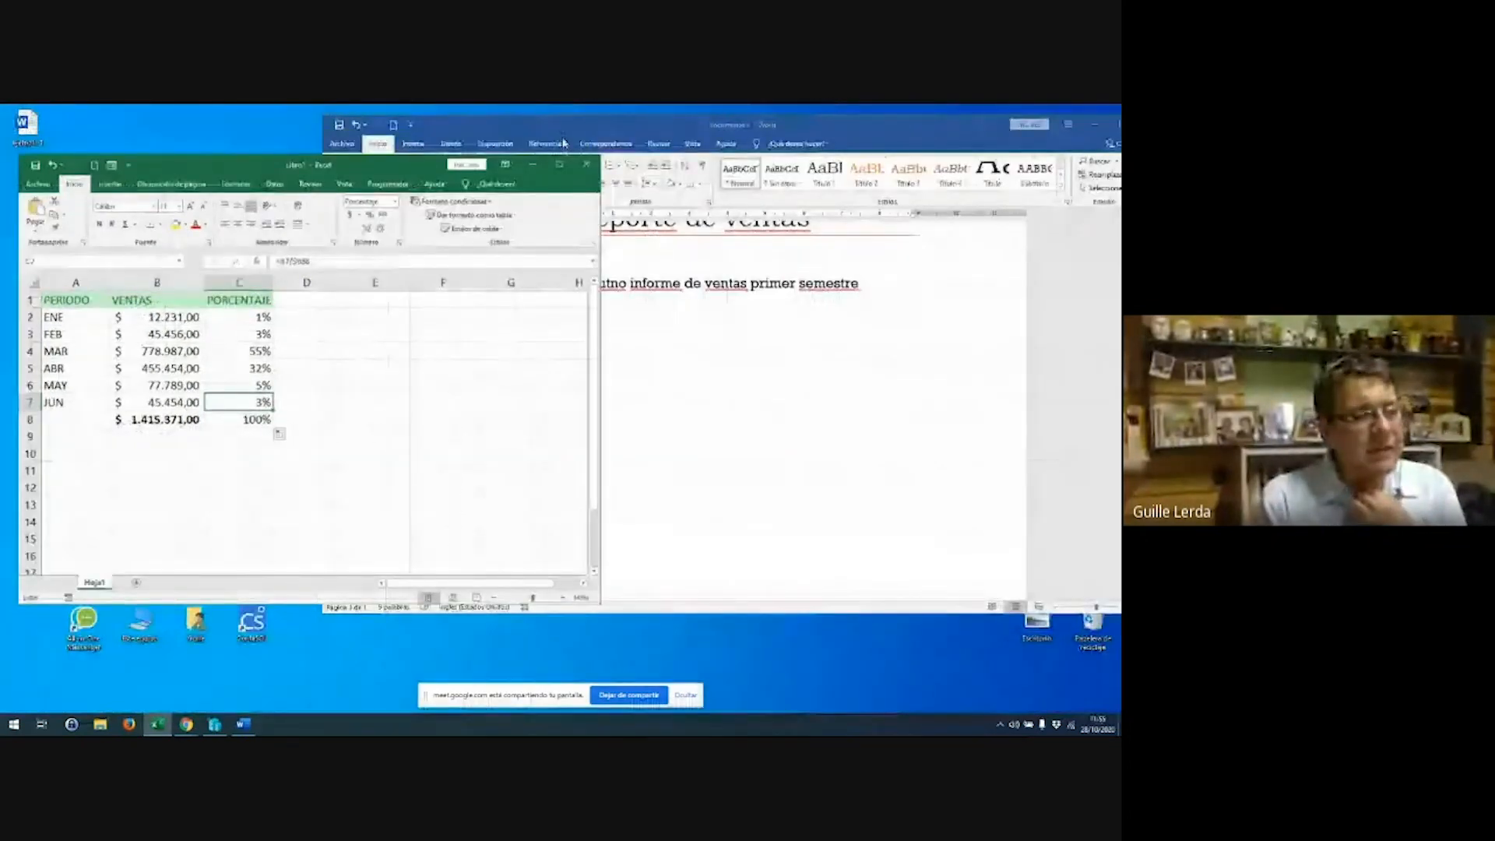
Copy the sales table A1:C8 and return to the Word report below its intro line
drag(403, 174, 319, 141)
drag(37, 278, 238, 394)
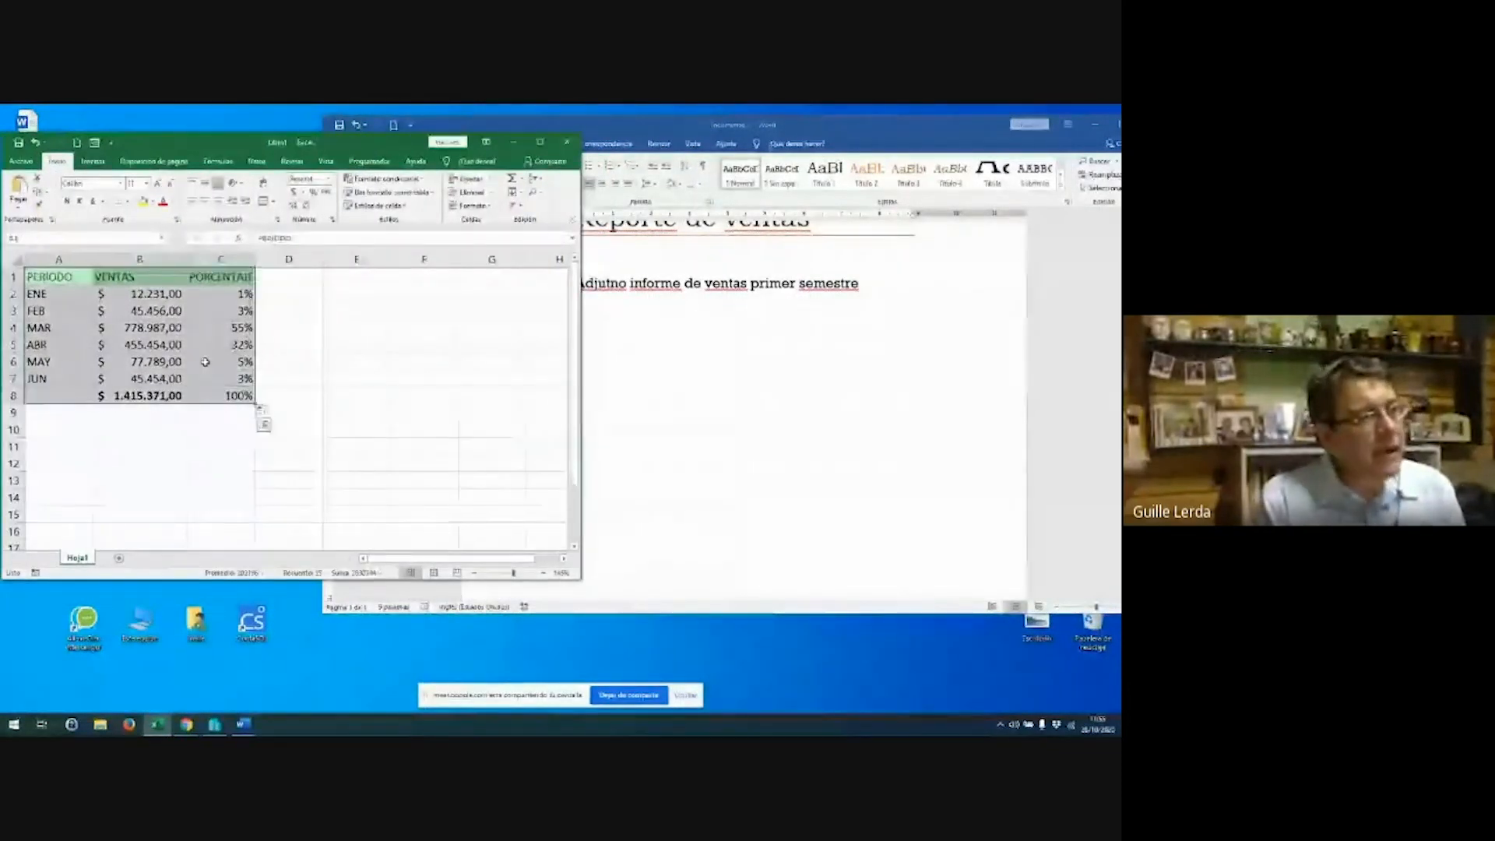
right_click(205, 362)
click(218, 384)
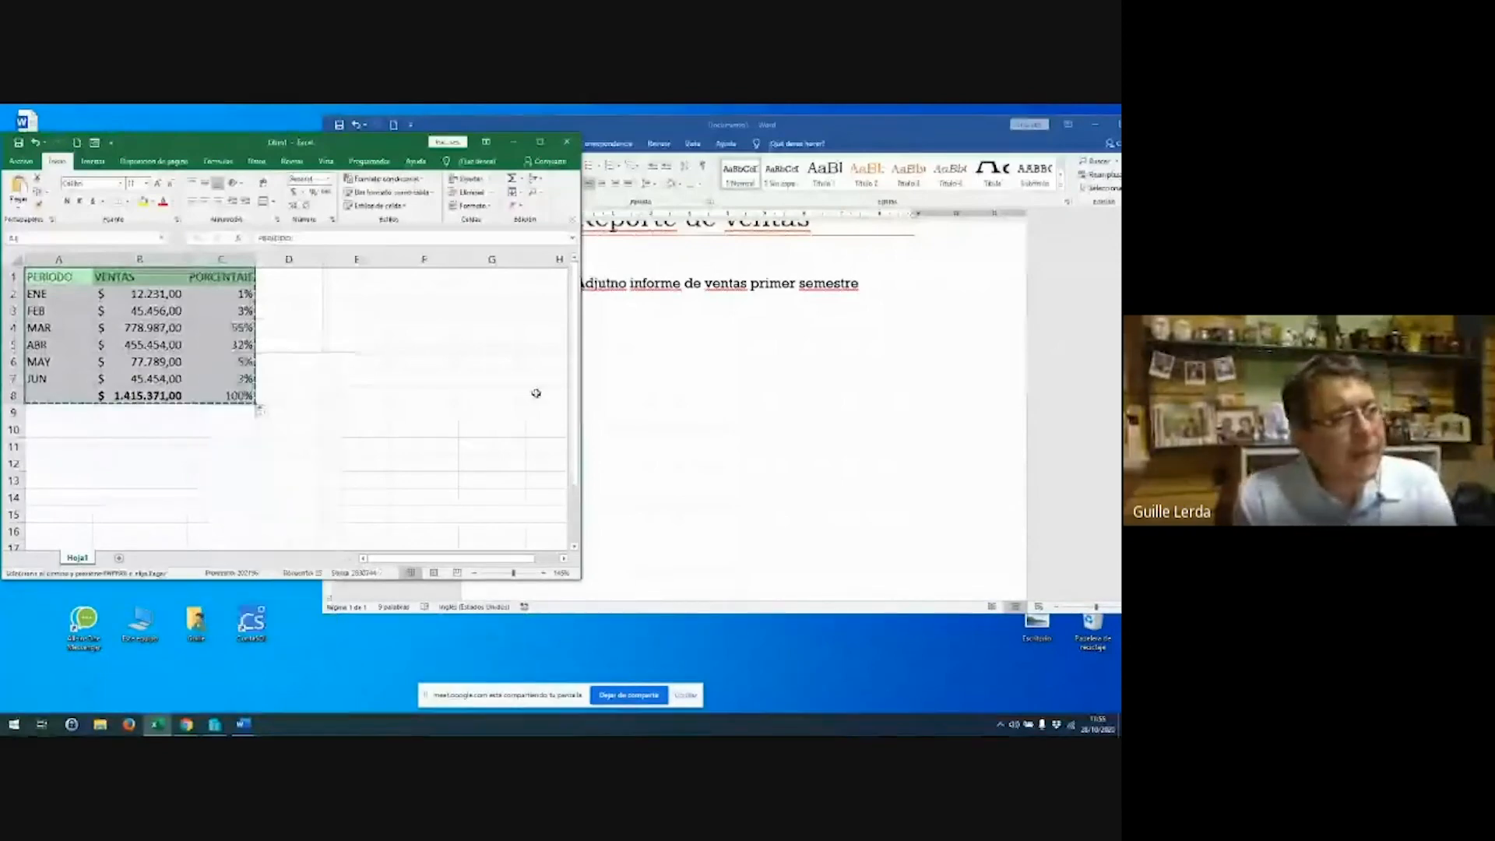
click(584, 340)
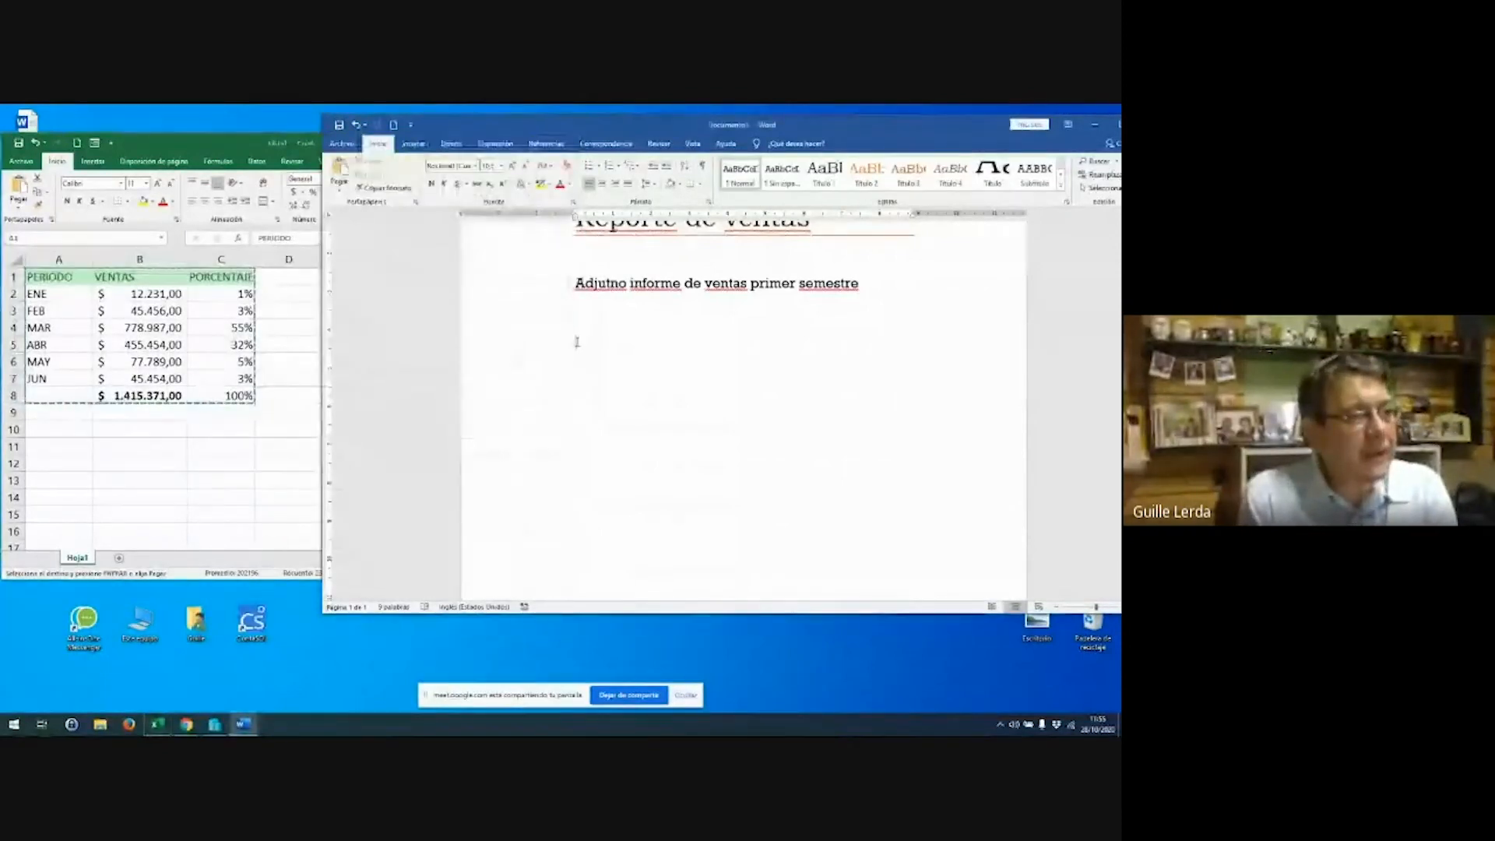
right_click(578, 343)
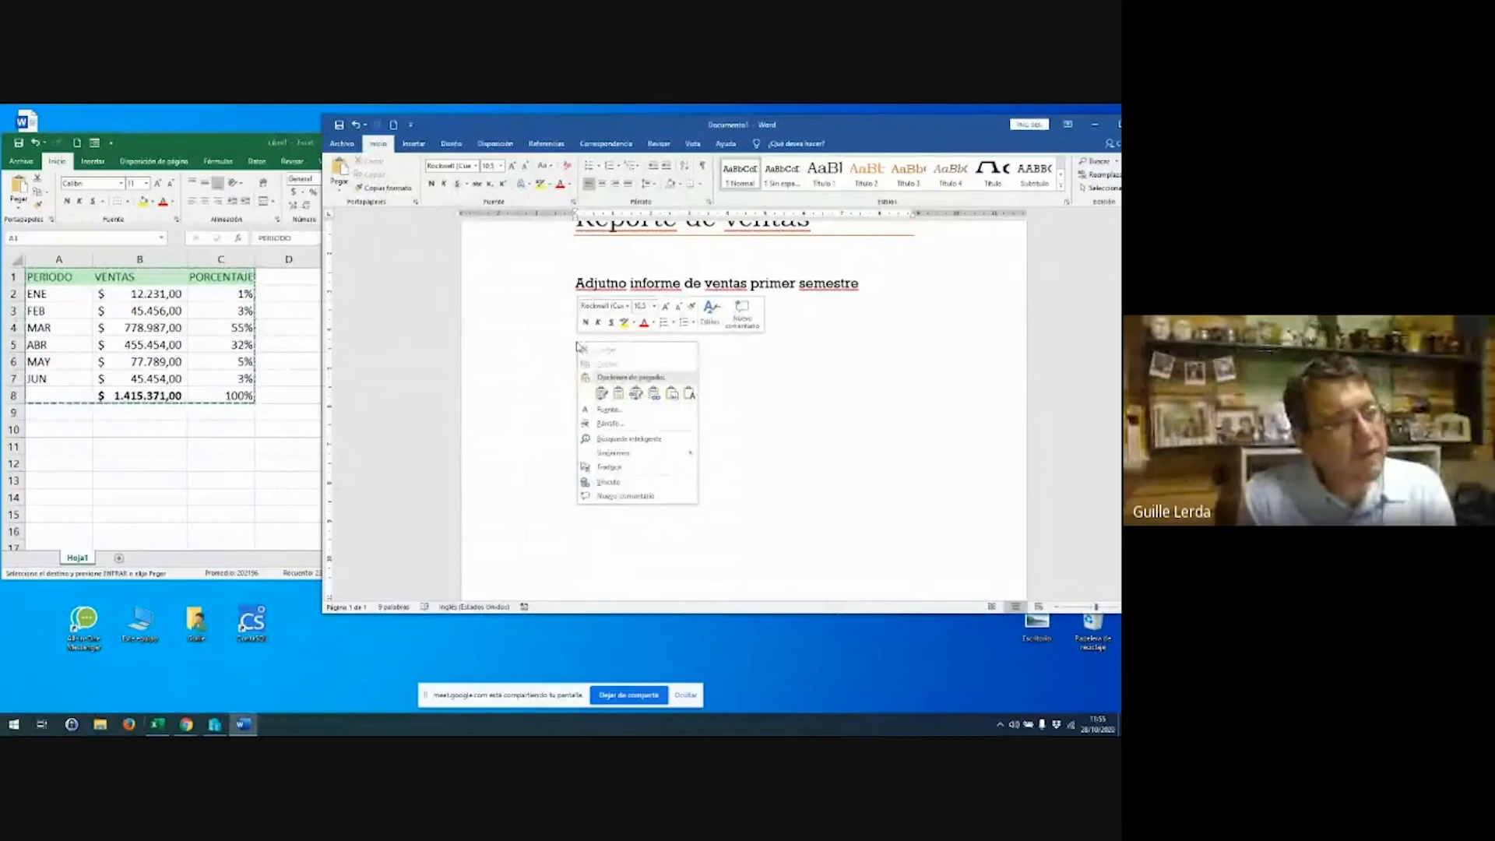
mouse_move(596, 401)
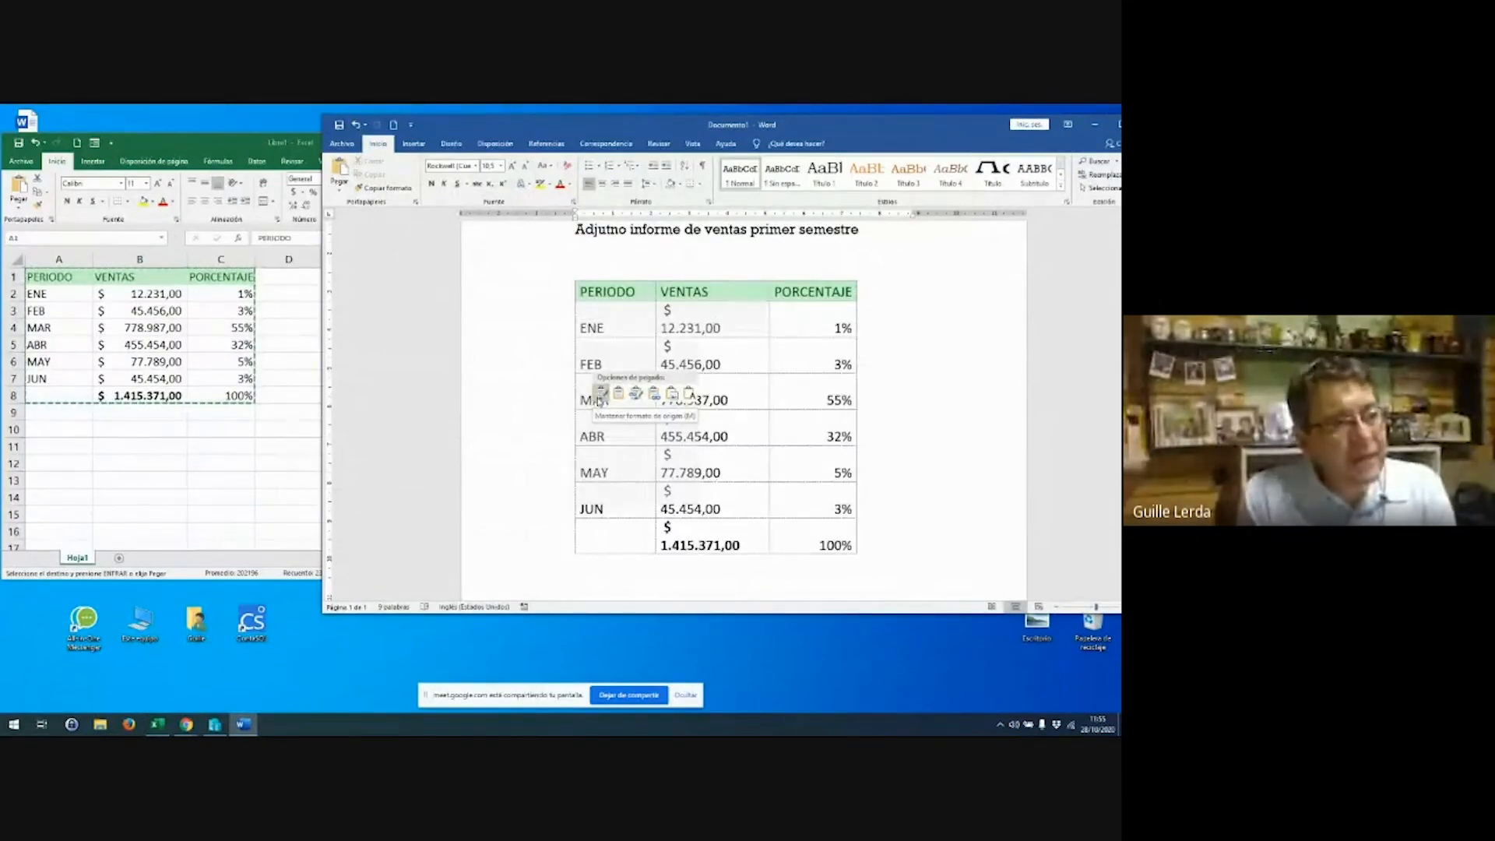
click(598, 398)
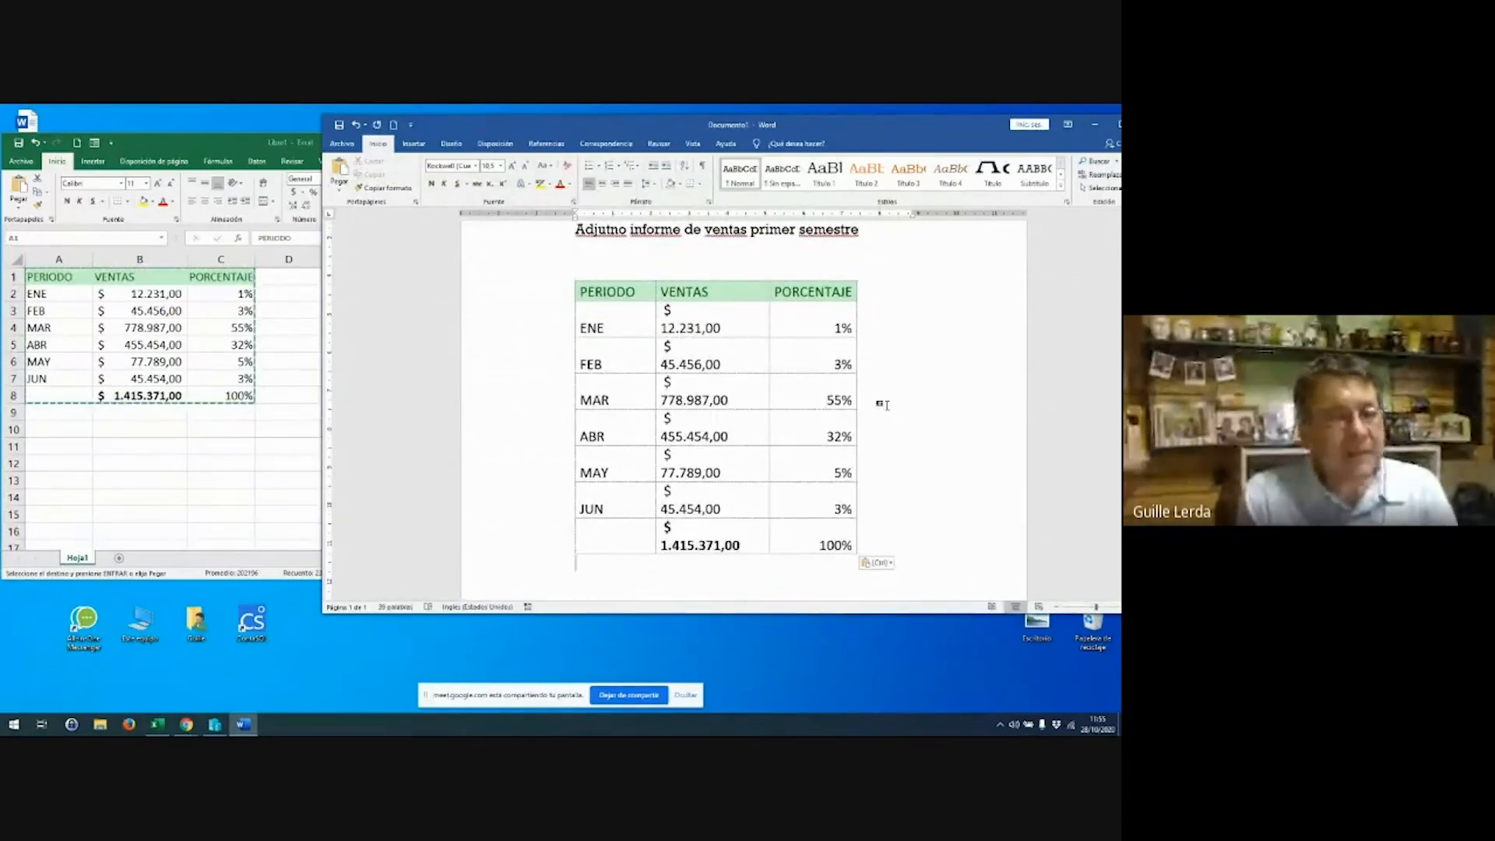
key(ctrl+z)
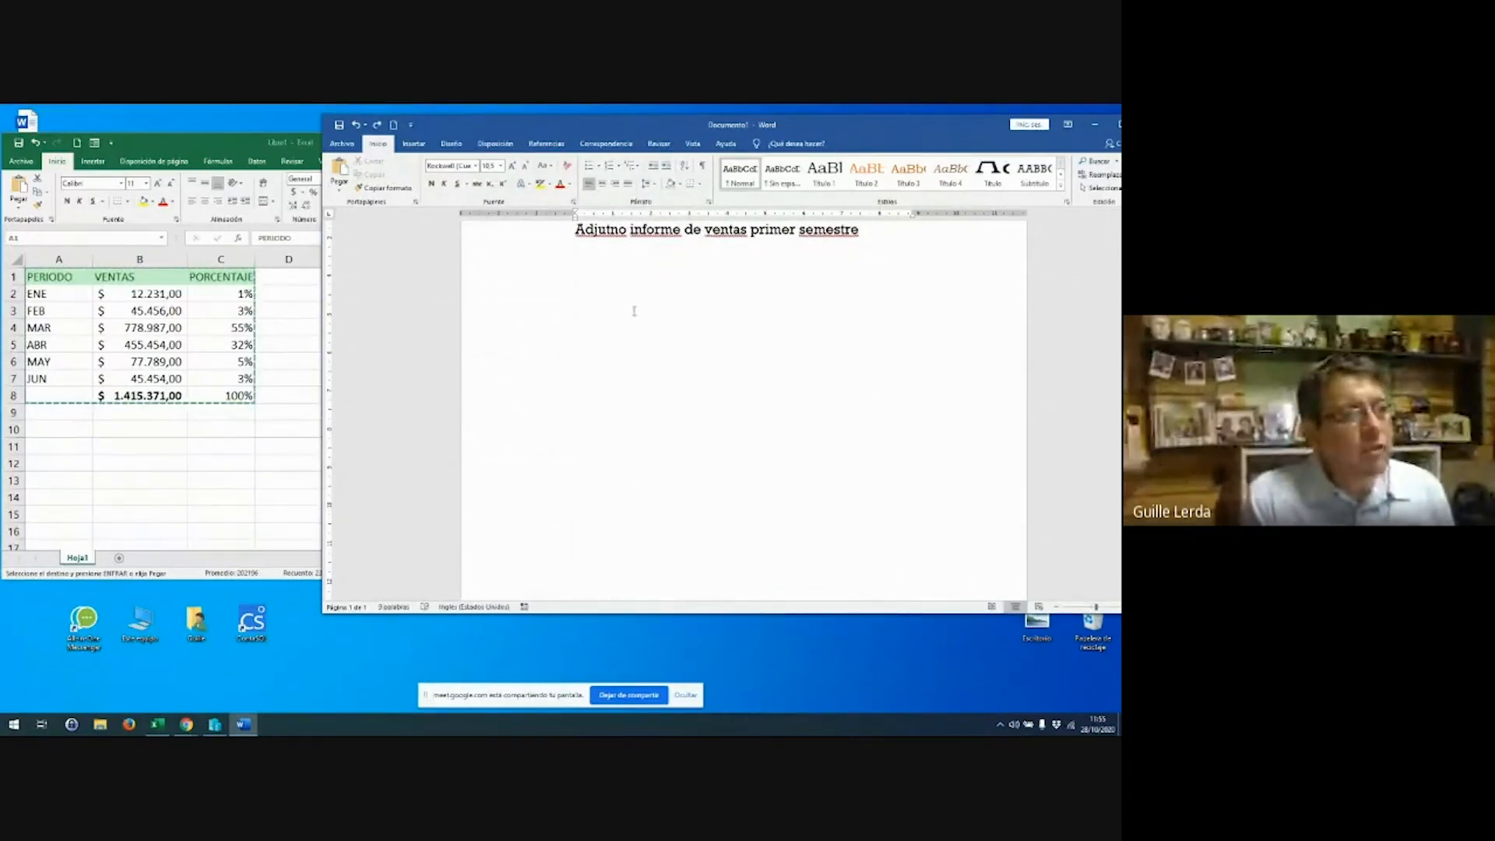
right_click(615, 300)
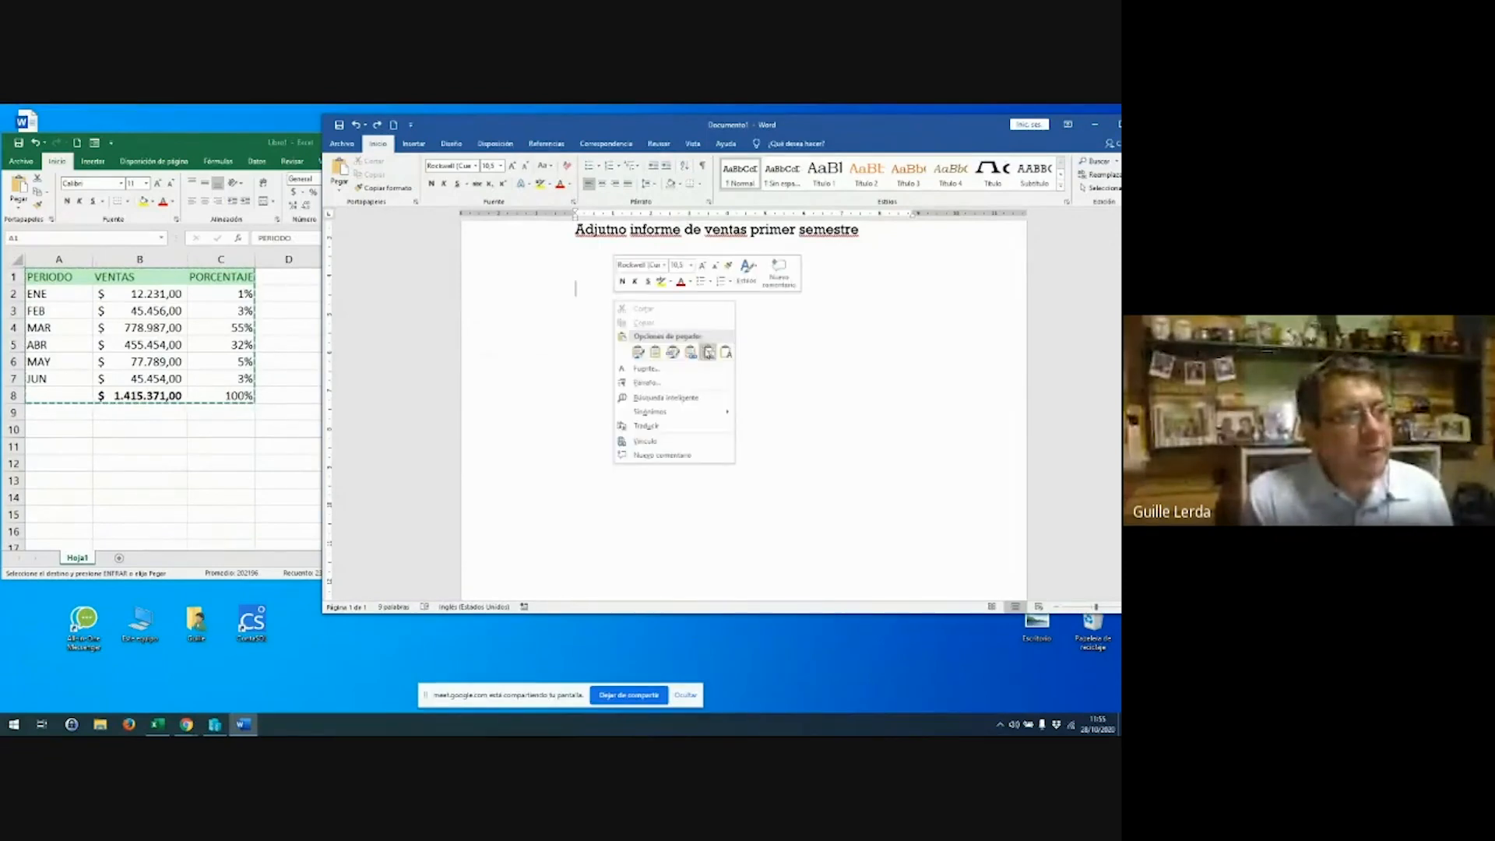
key(Escape)
click(708, 354)
click(656, 380)
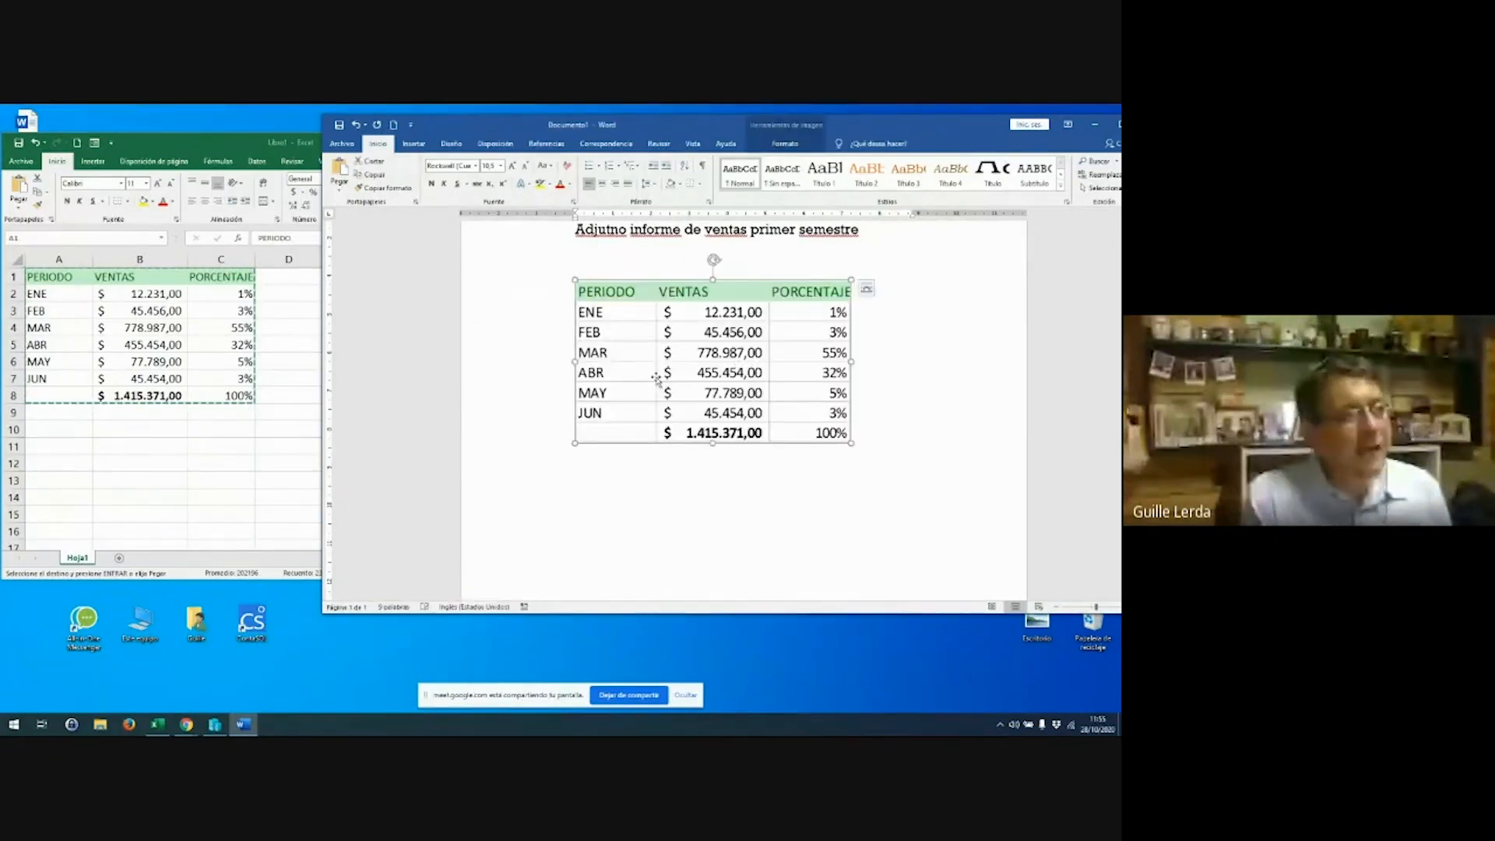
click(867, 288)
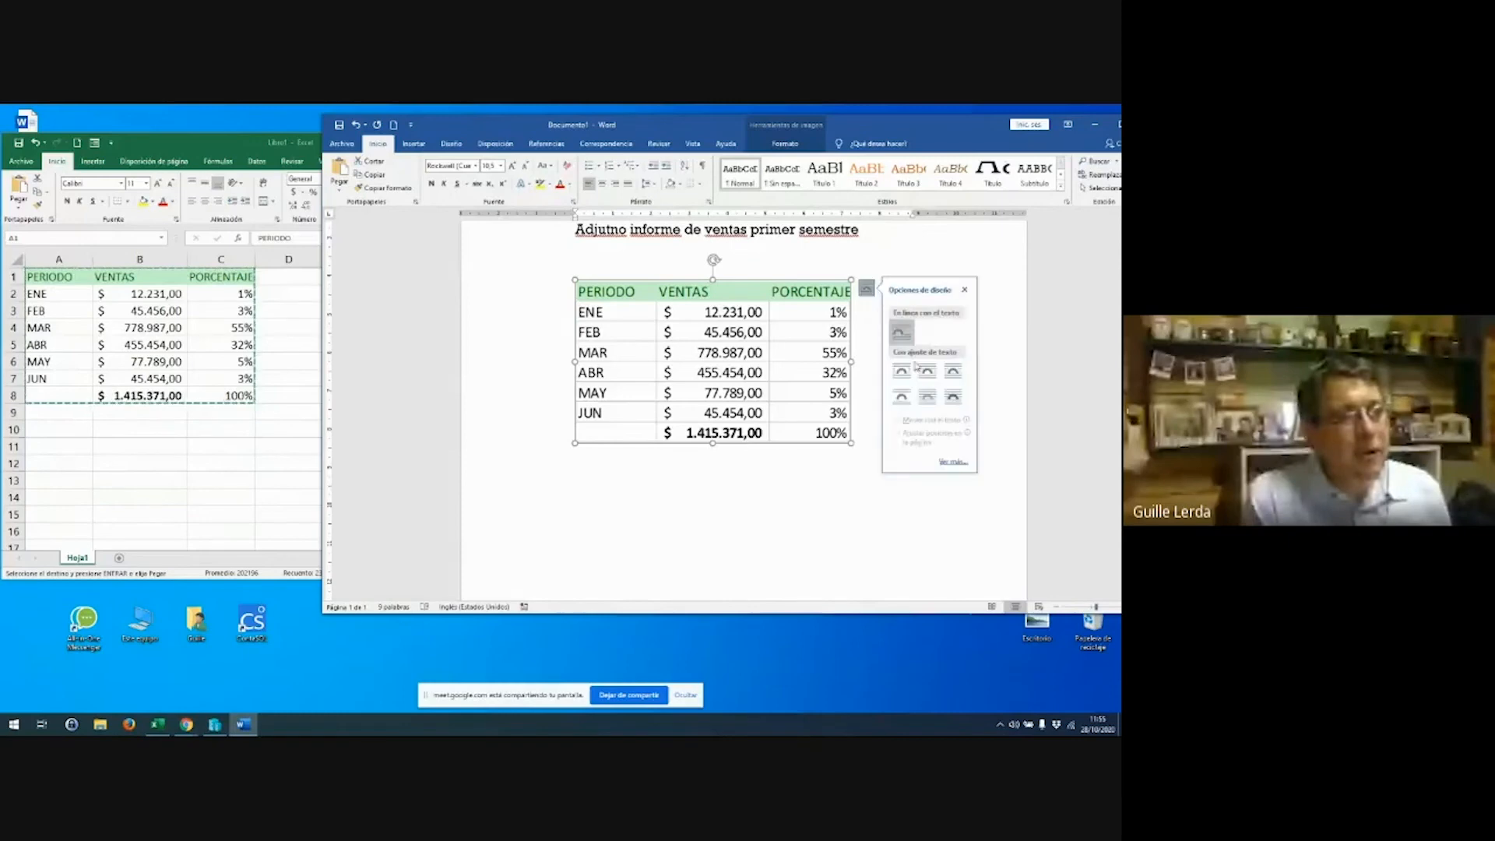
click(909, 374)
drag(761, 372, 864, 374)
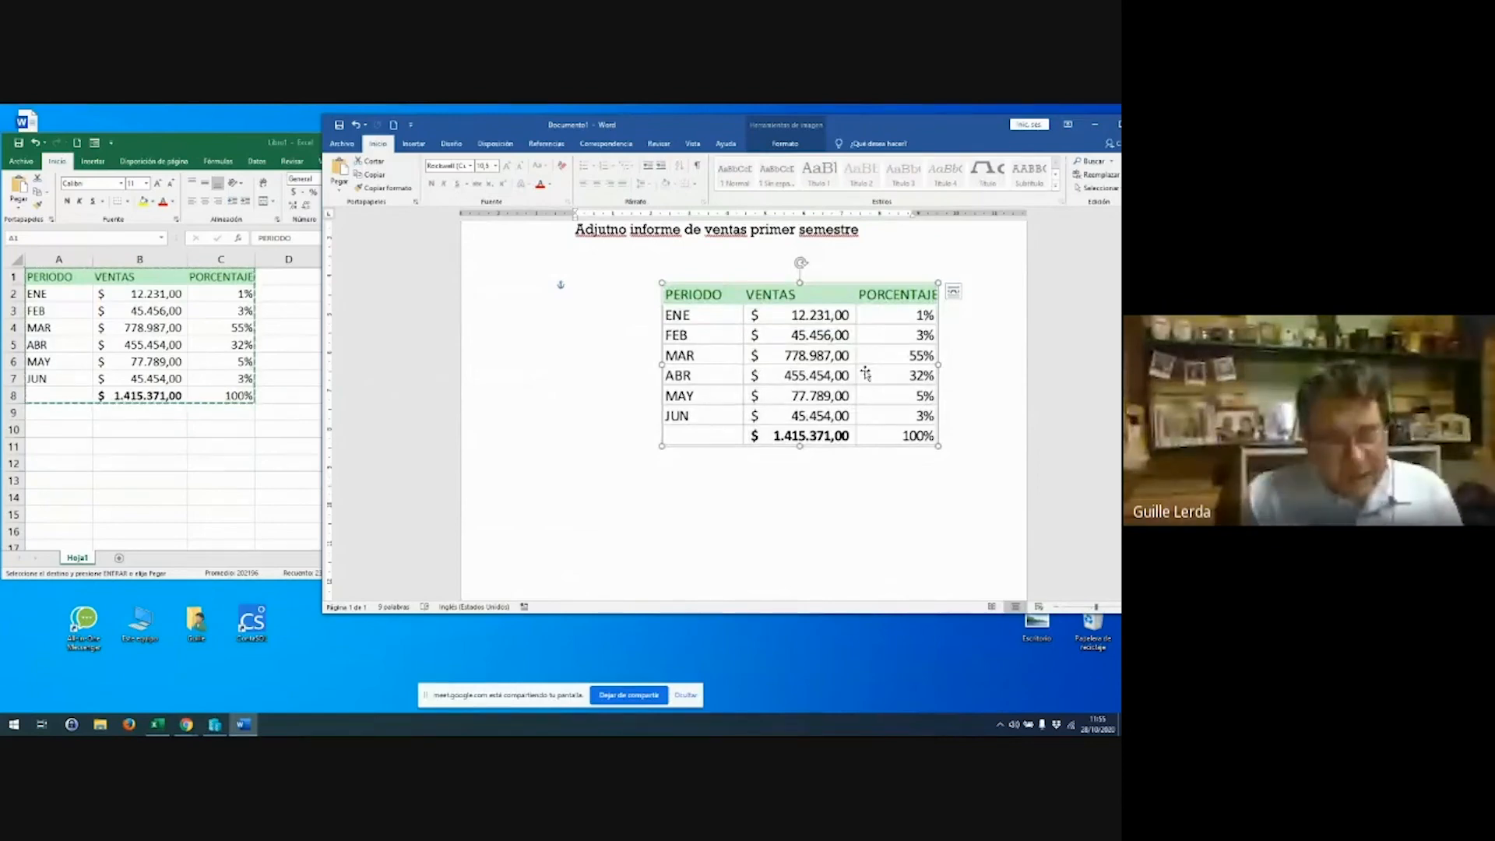
key(Delete)
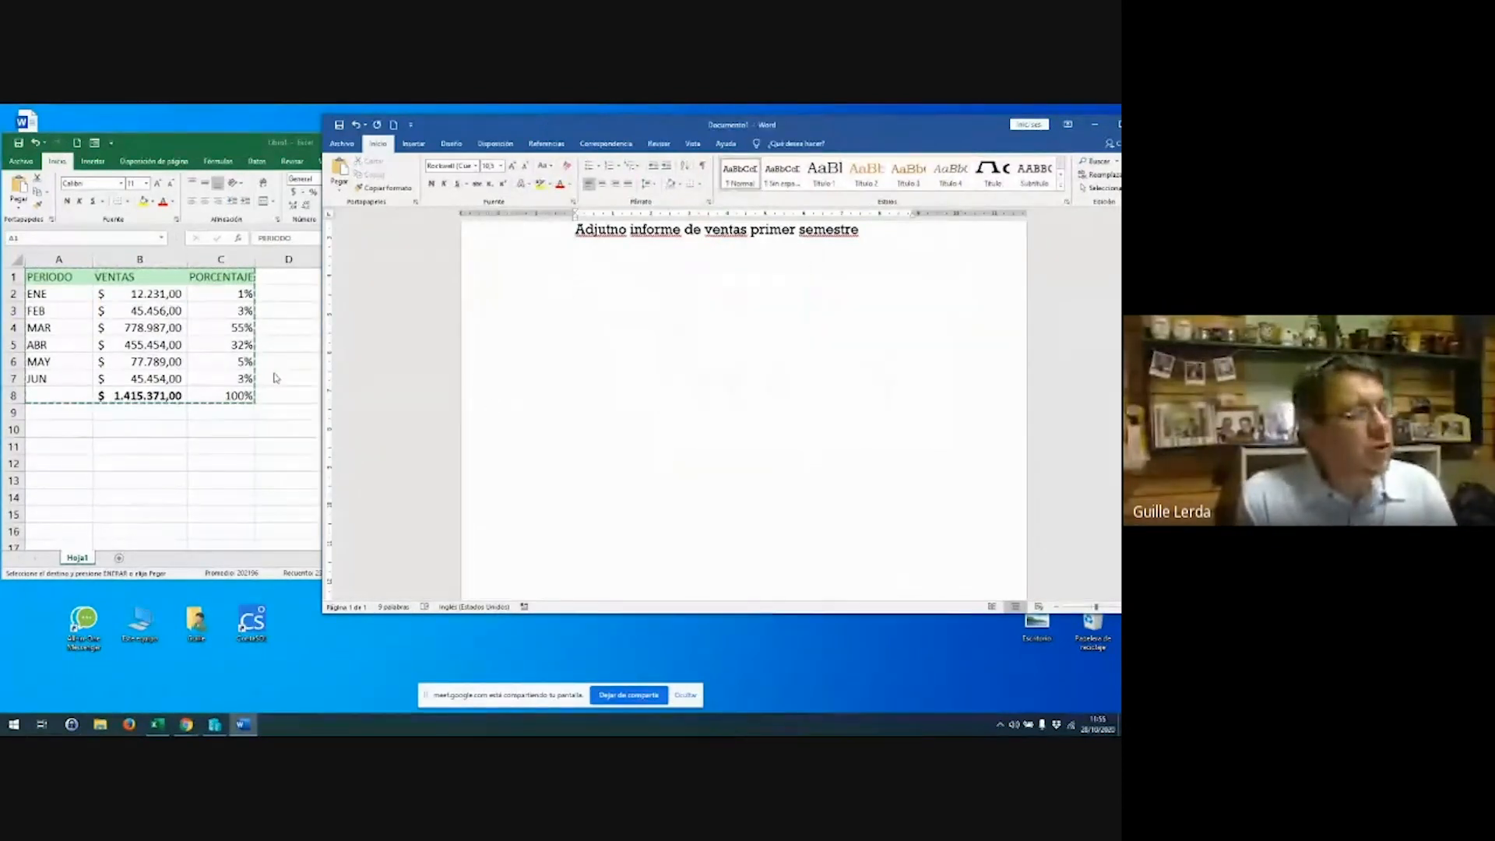
Copy the Excel sales range A1:C8 and paste it into the Word report linked, keeping source formatting
click(64, 279)
drag(64, 279, 212, 391)
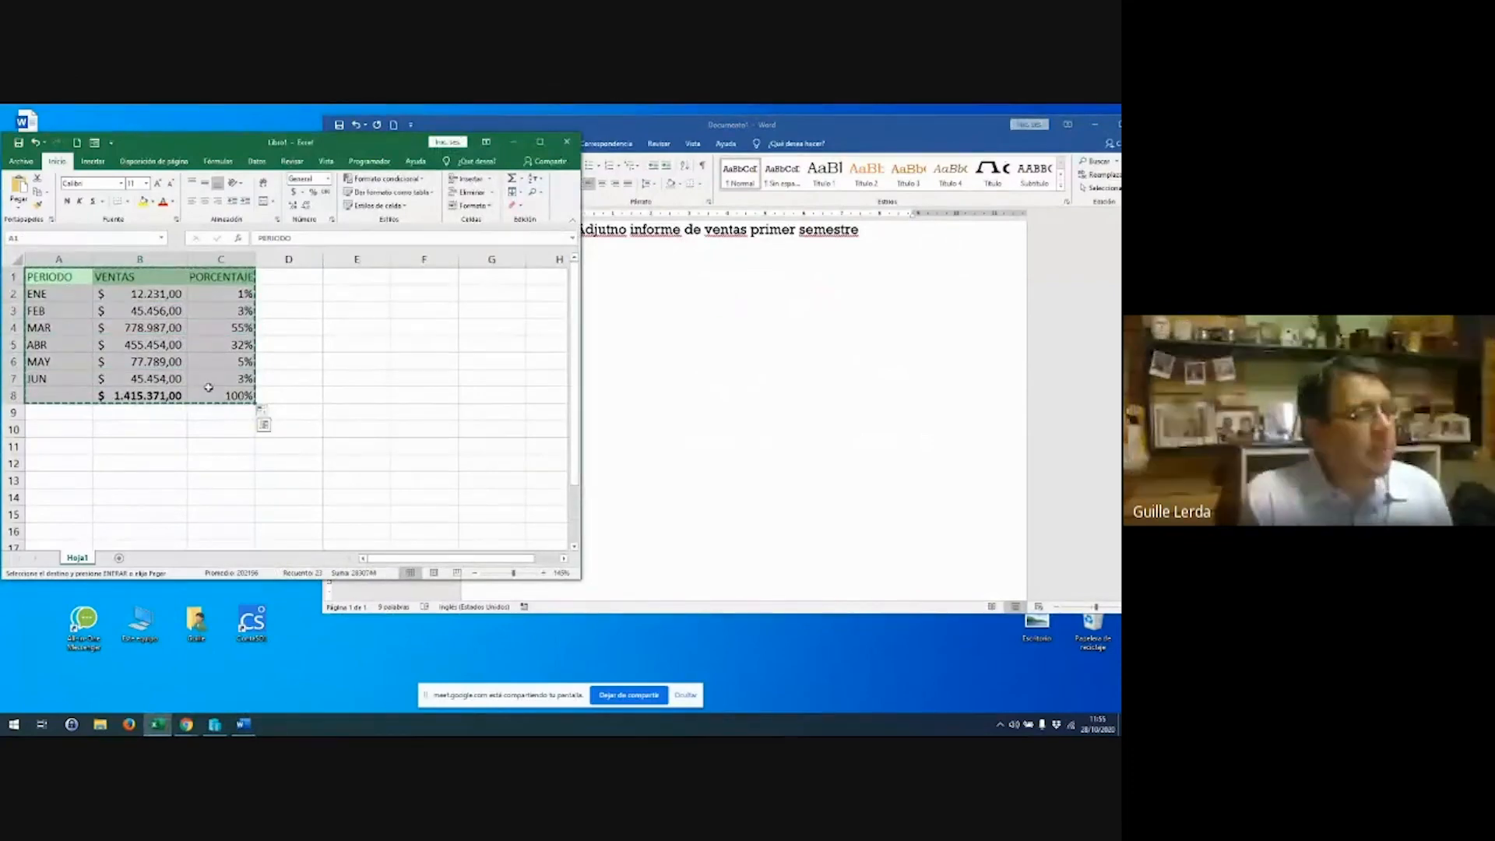
right_click(210, 389)
click(245, 414)
click(745, 340)
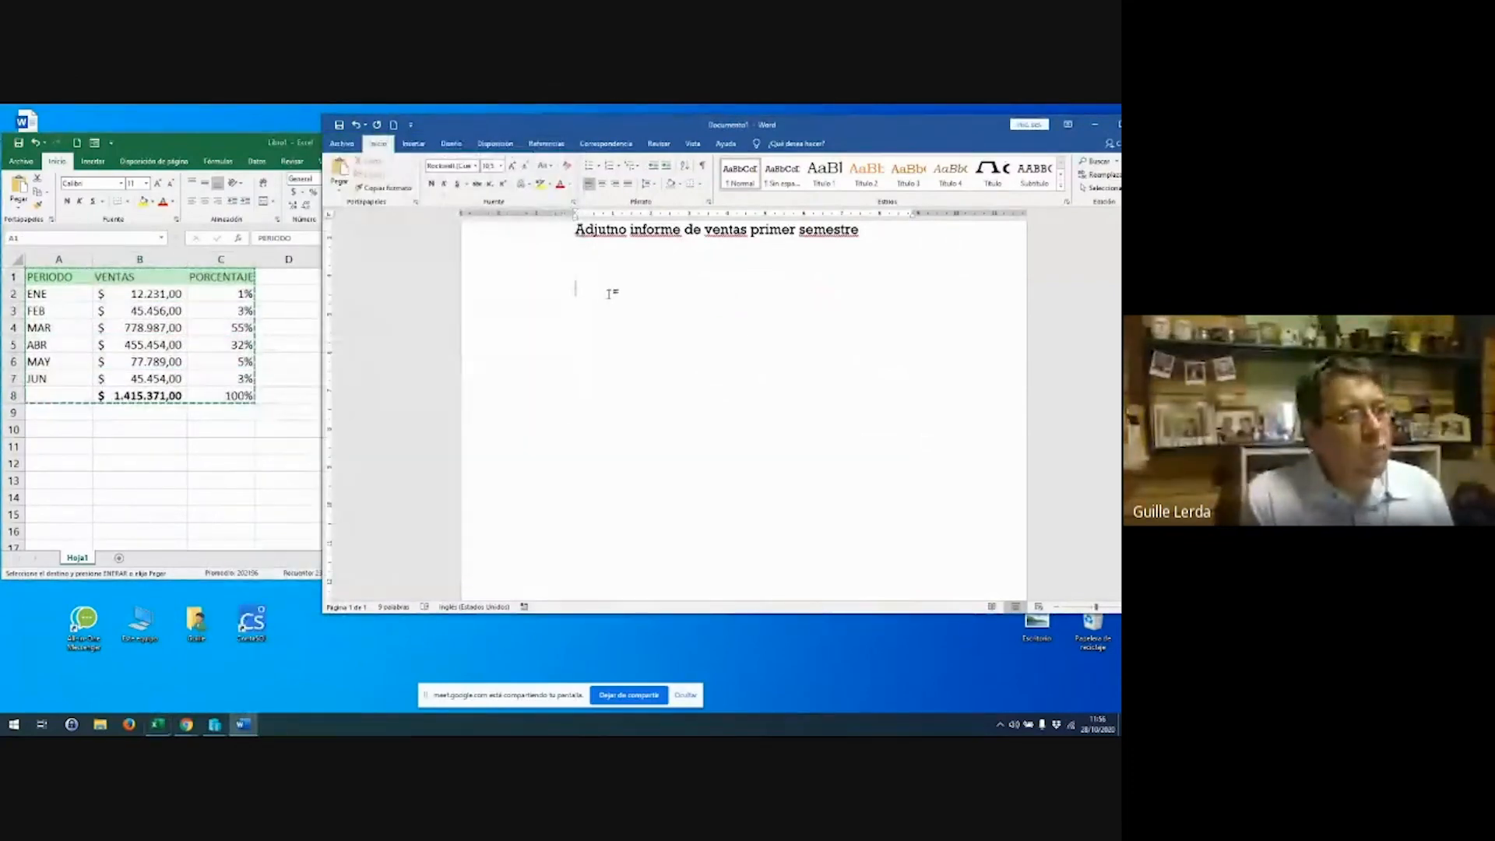
right_click(586, 292)
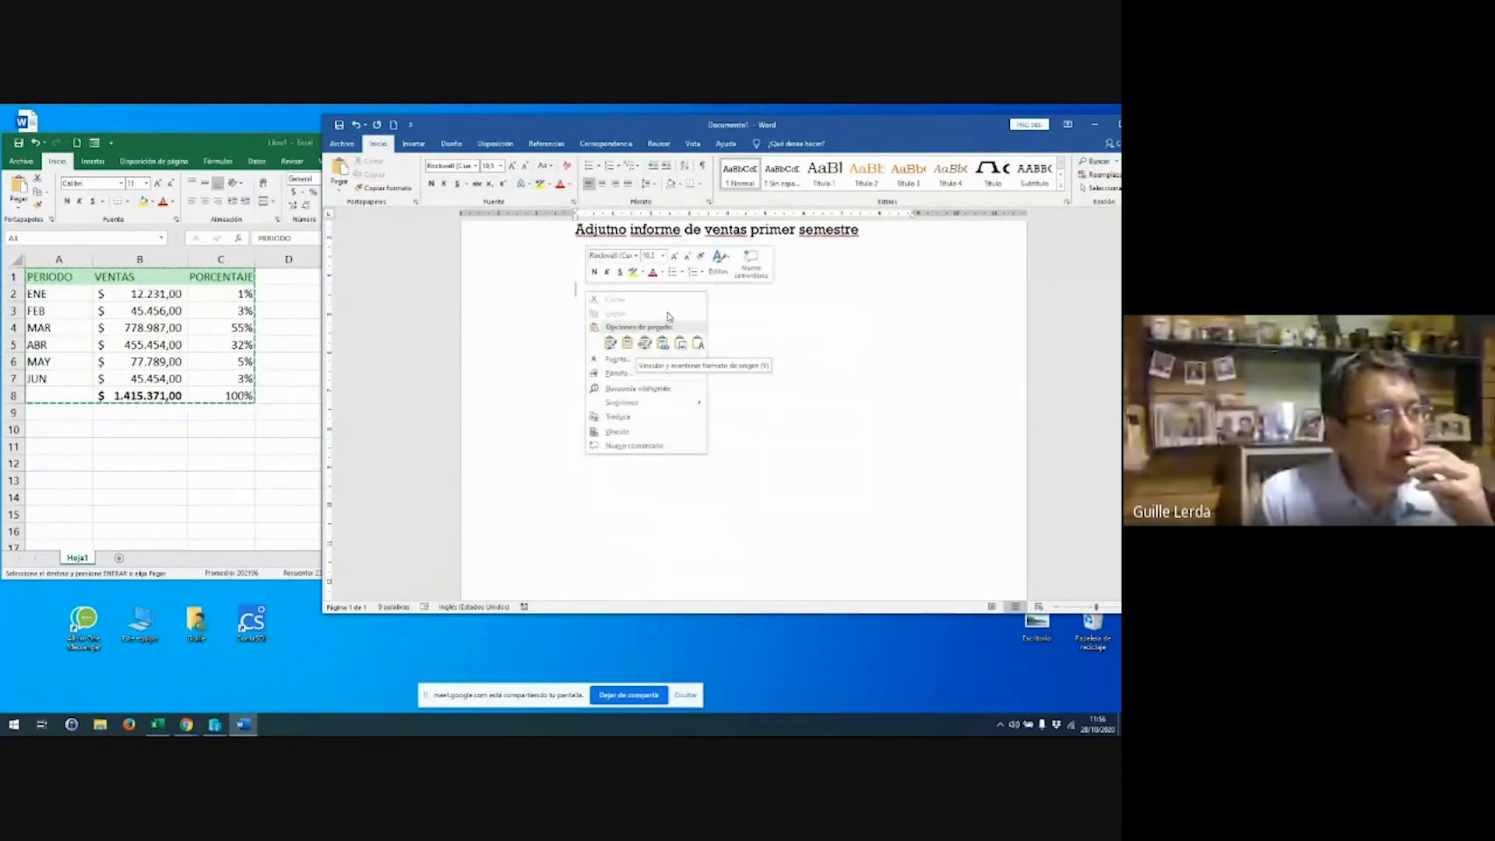
click(664, 343)
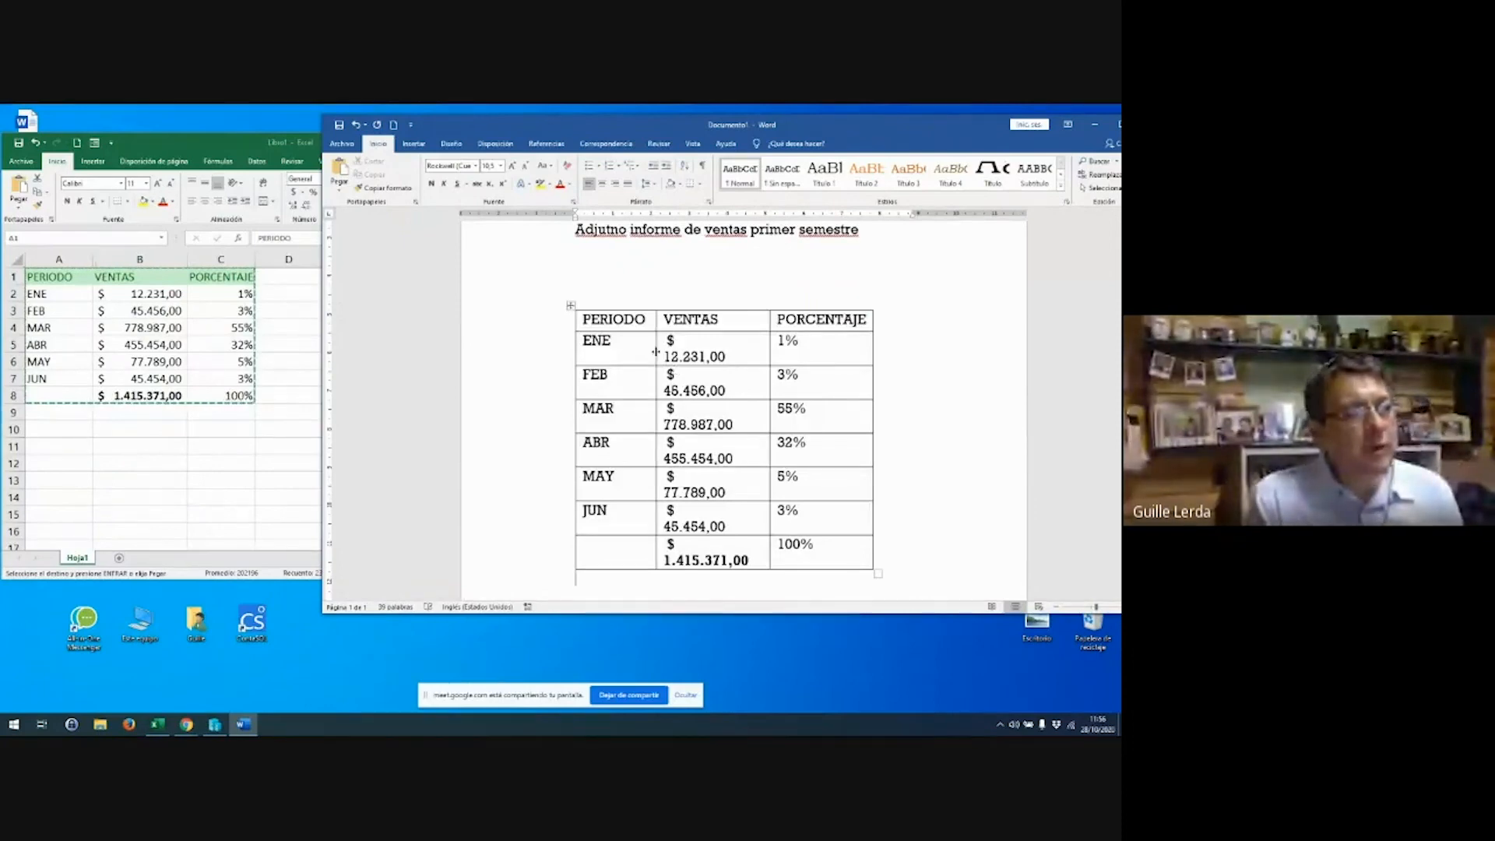
Widen the PERIODO, VENTAS and PORCENTAJE columns so each row fits on one line
drag(655, 352, 680, 353)
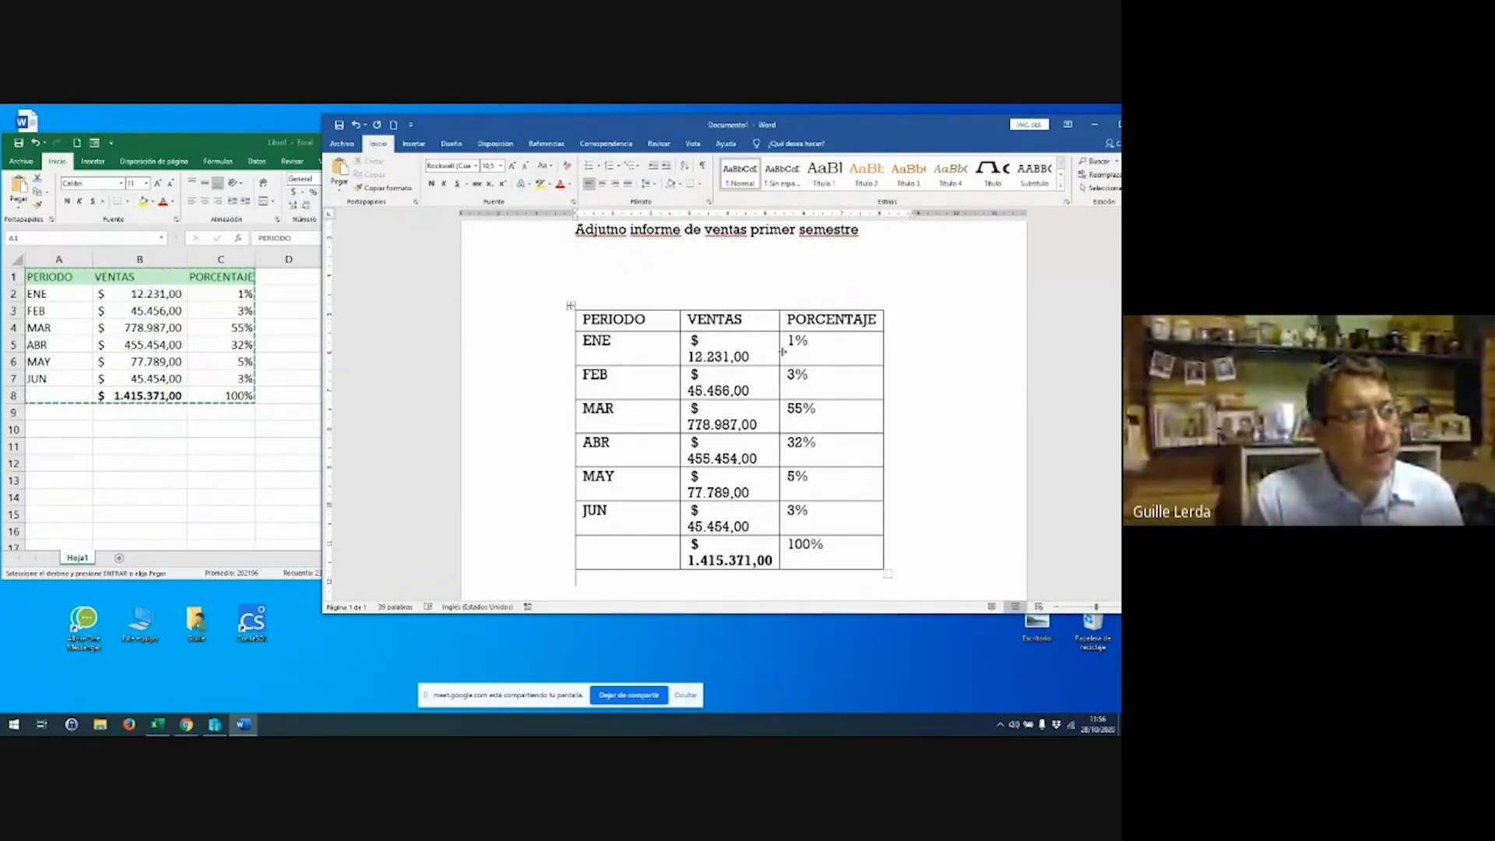
drag(783, 351, 816, 351)
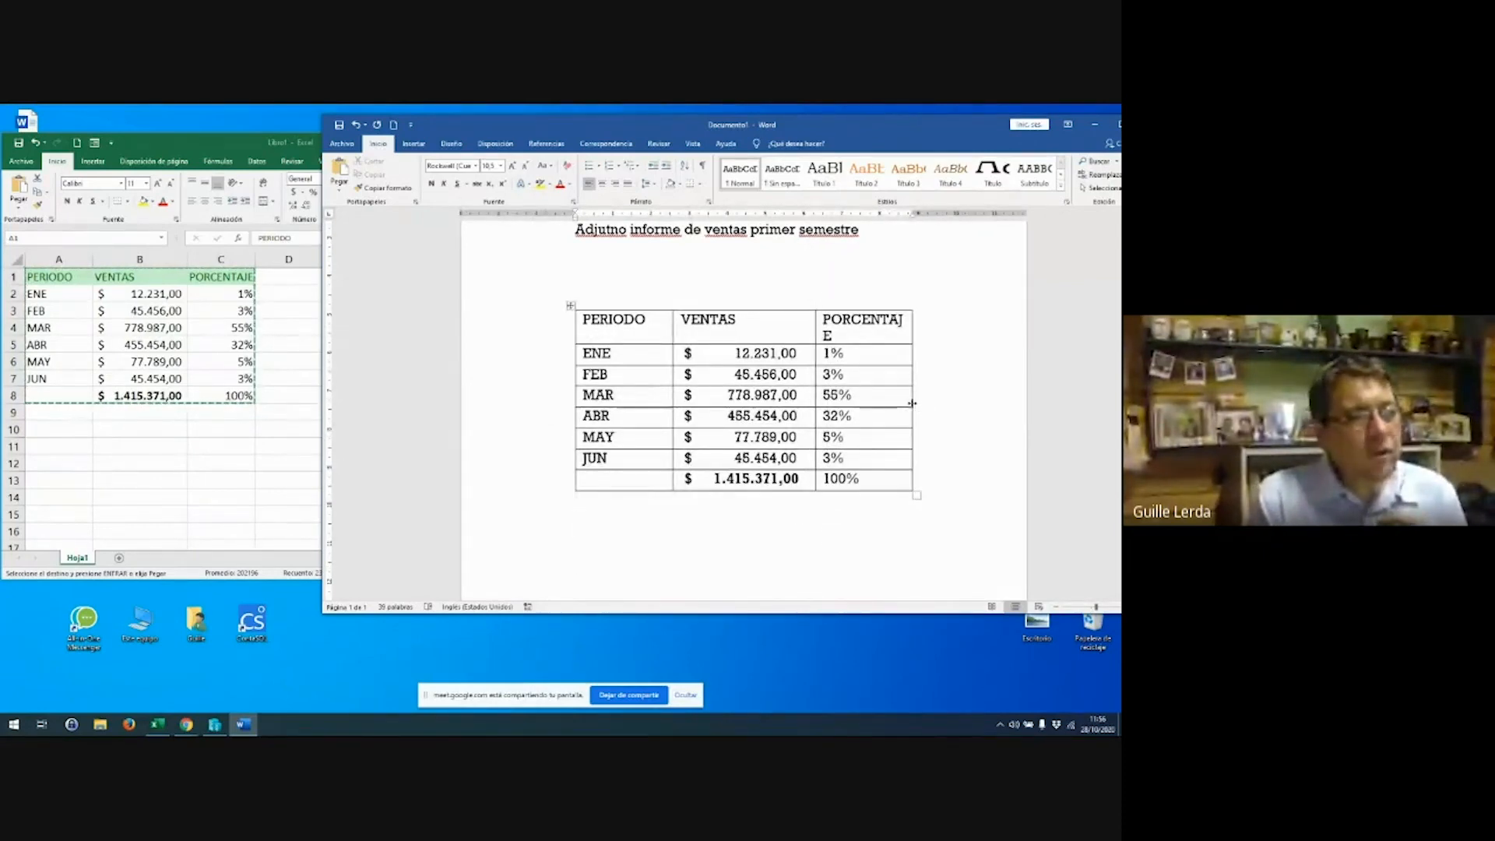
click(956, 399)
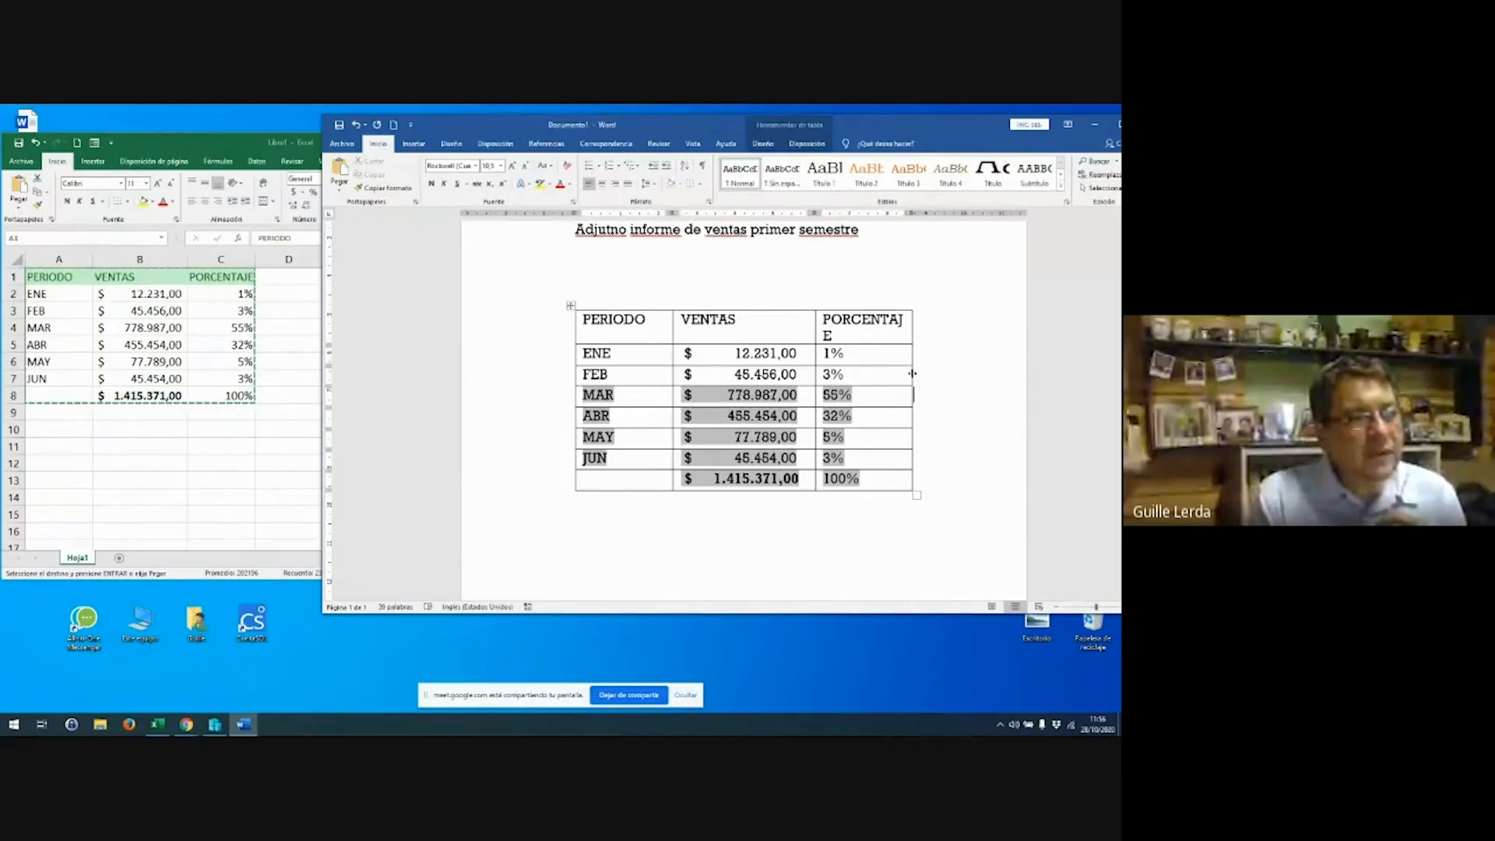
drag(913, 373, 967, 374)
click(853, 503)
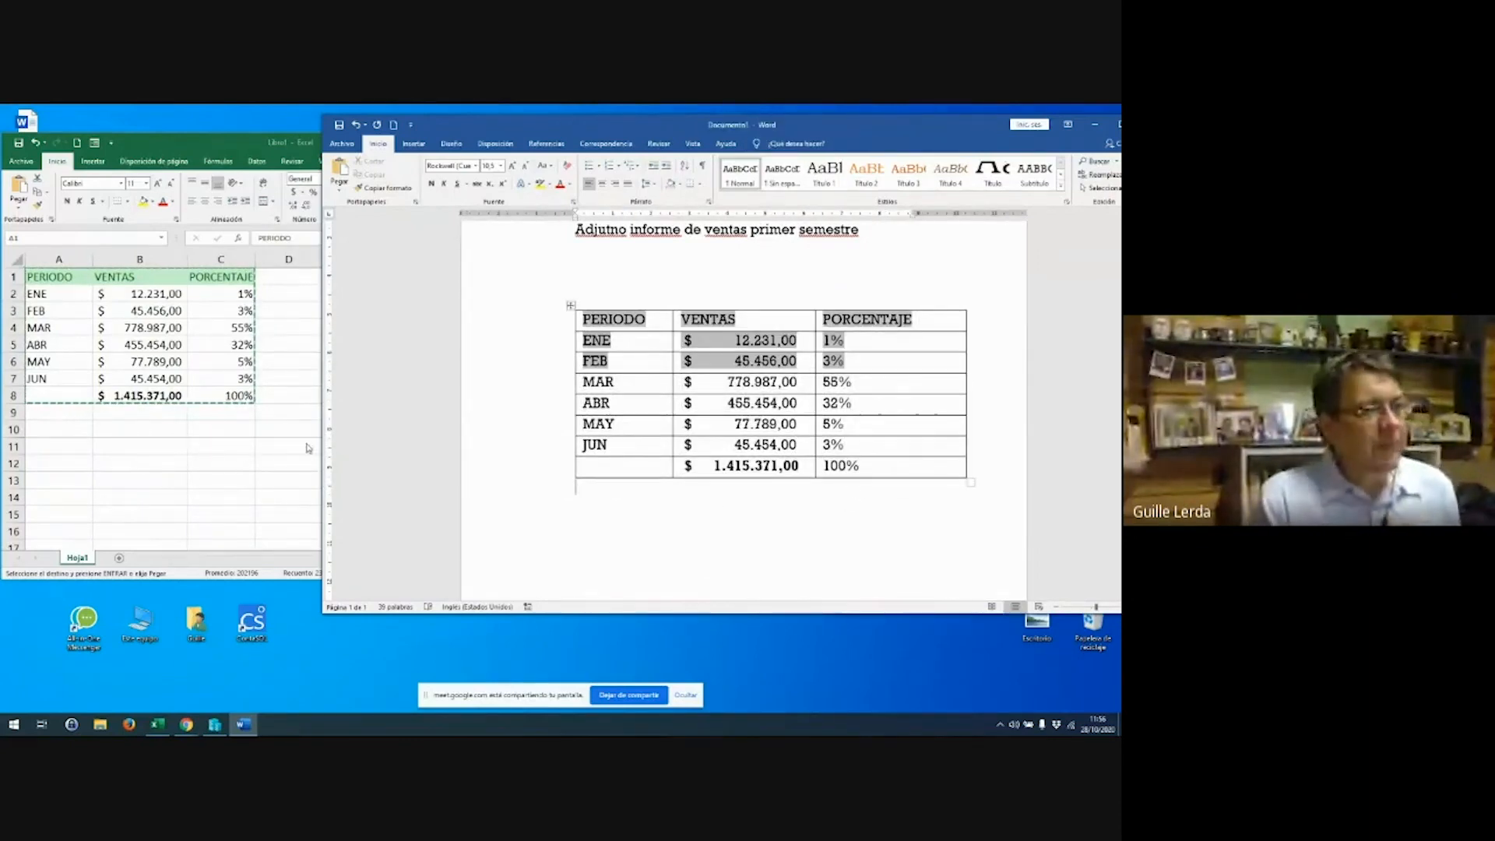
Paste a second copy of the Excel sales table below the linked table in Word
right_click(126, 345)
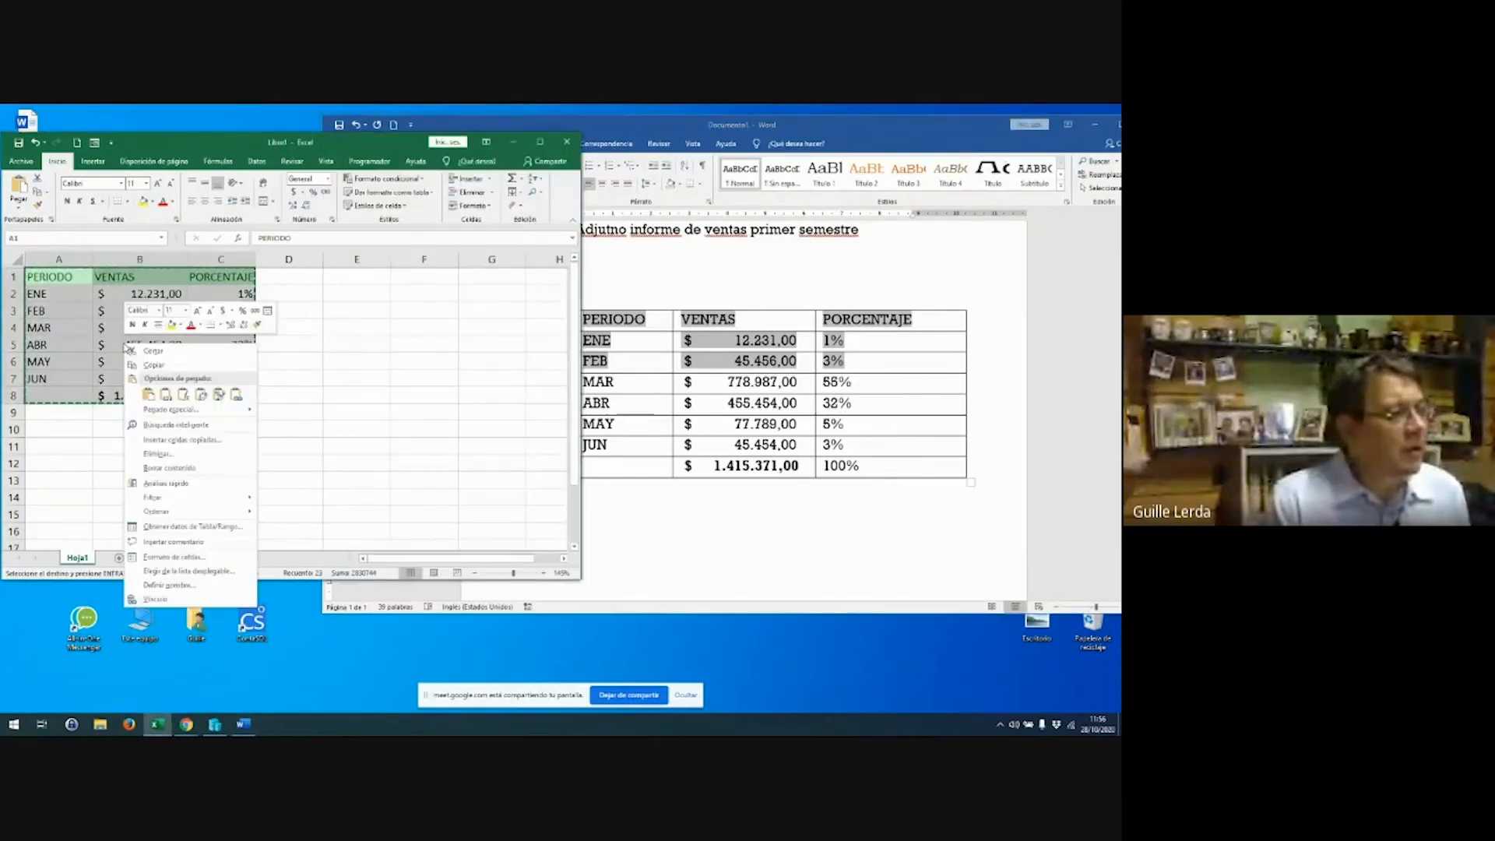
click(155, 364)
click(638, 527)
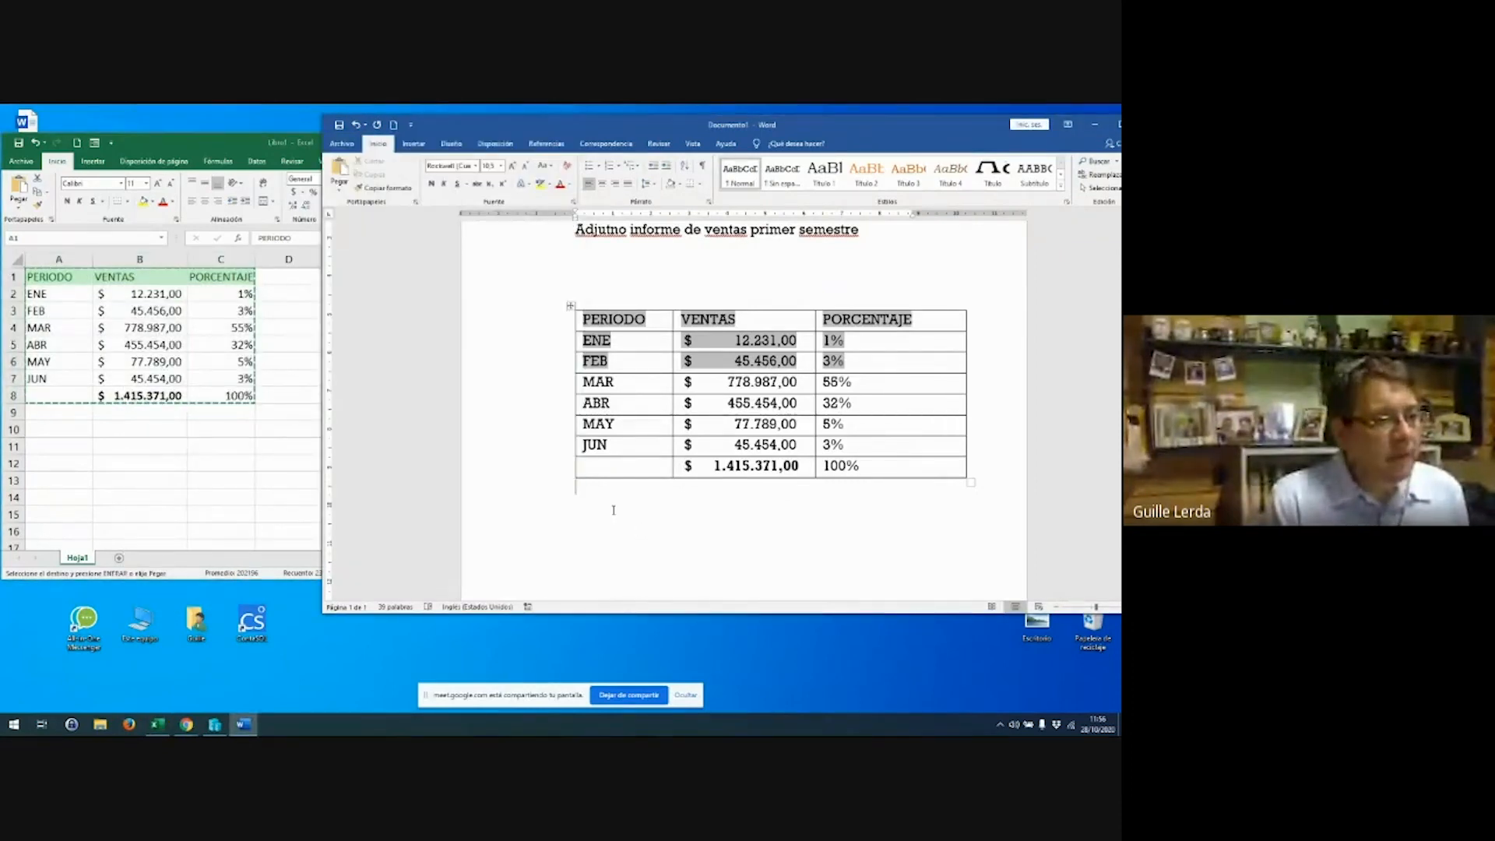
key(ctrl+v)
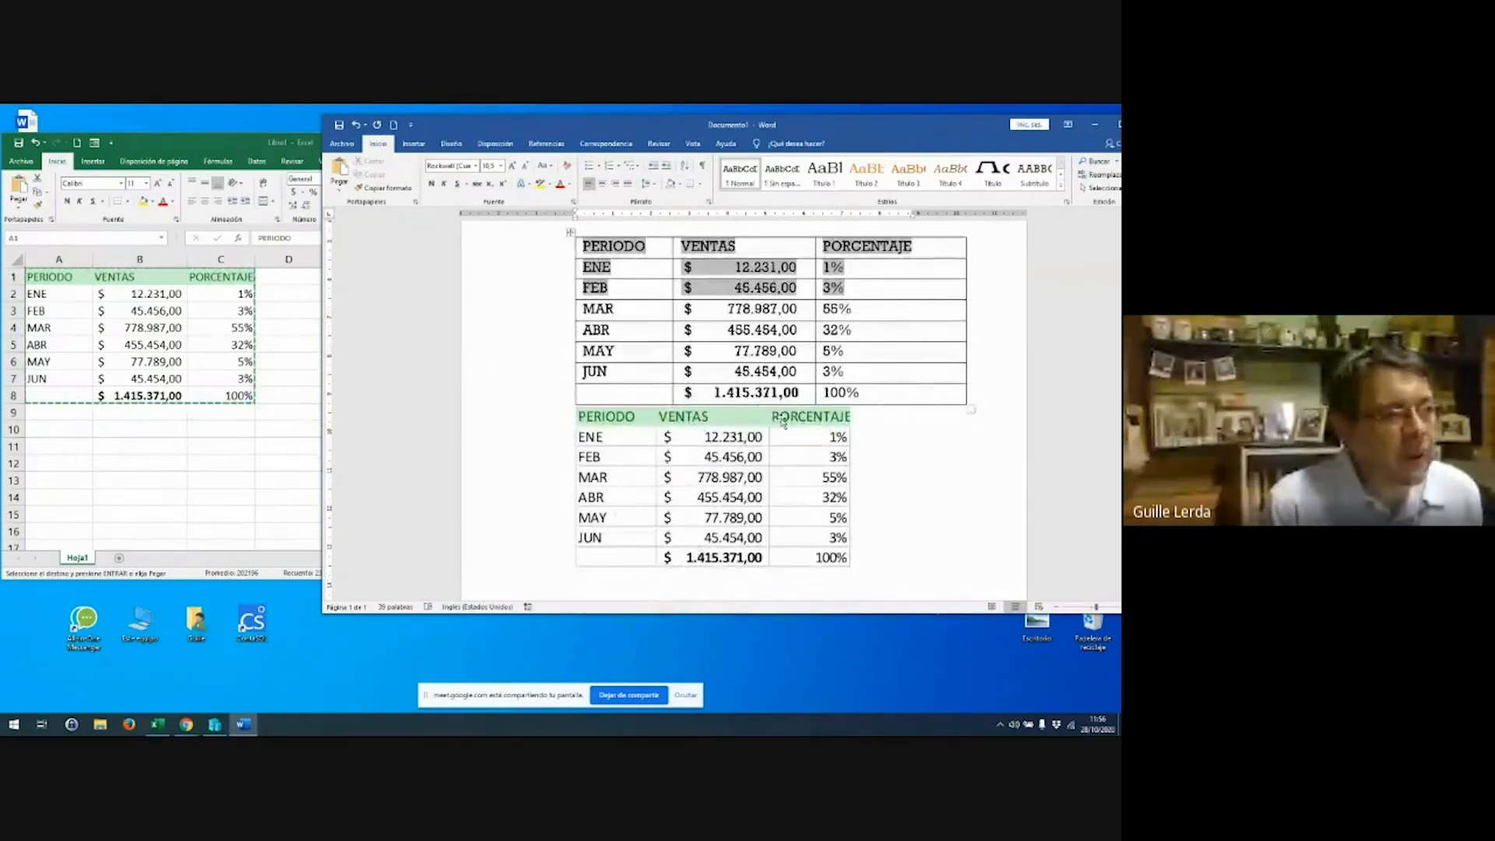
Change the JUN sales in cell B7 from 45454 to 145454
click(104, 398)
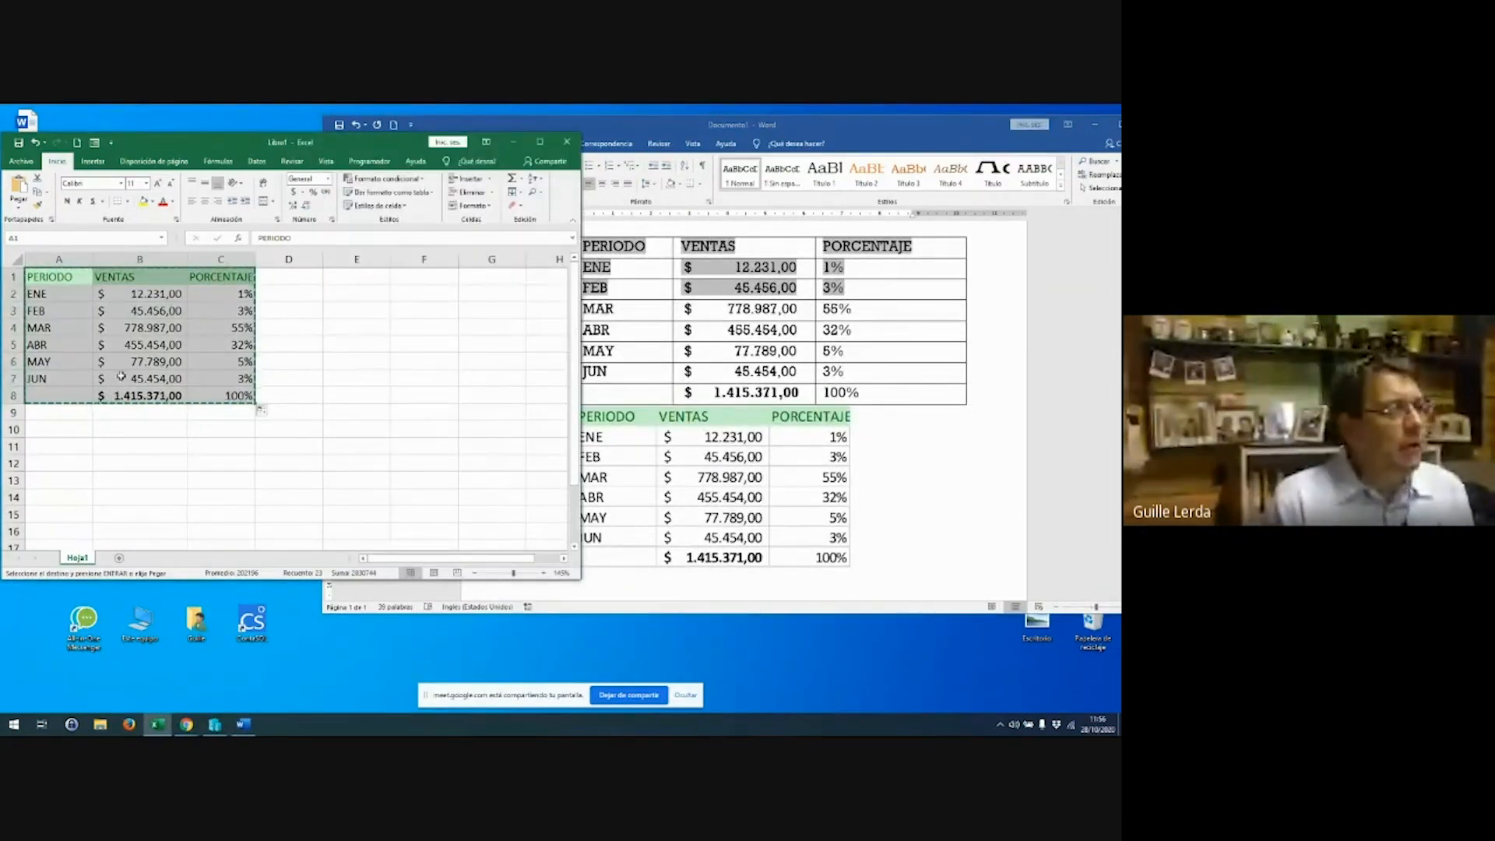
click(145, 376)
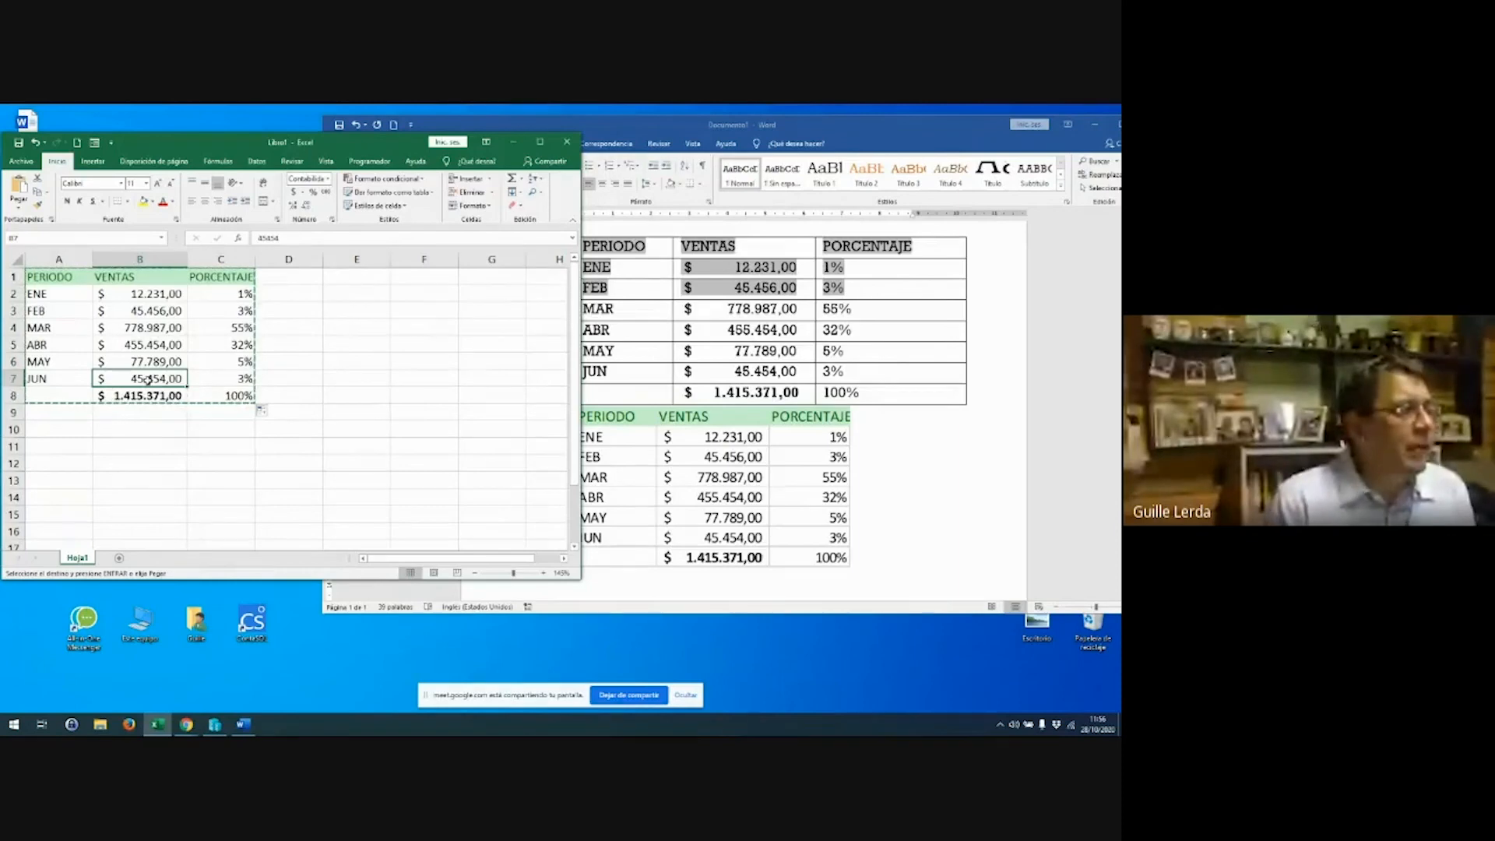
double_click(130, 379)
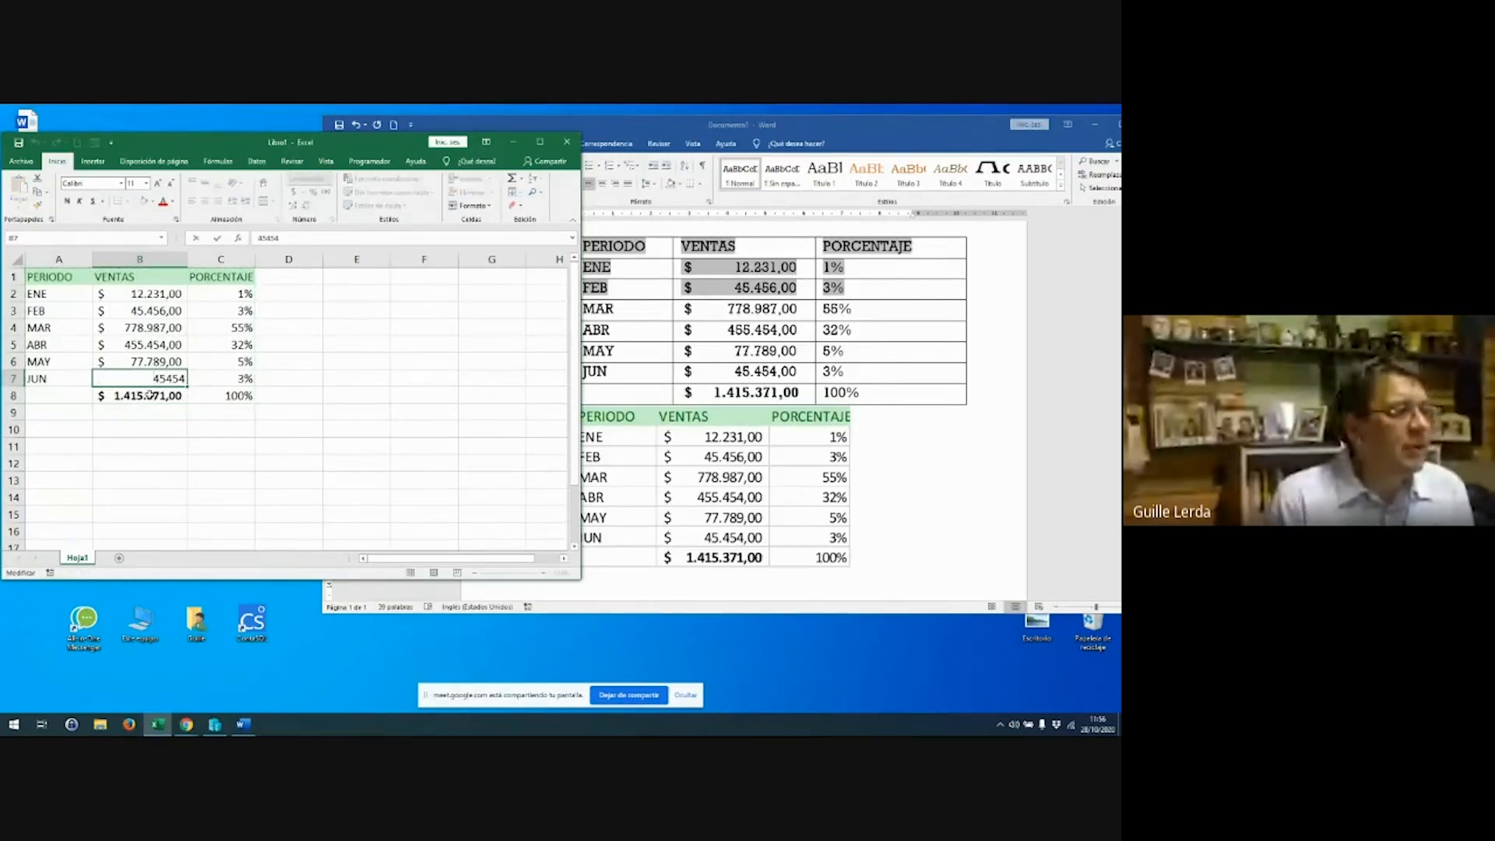
text(1)
key(Return)
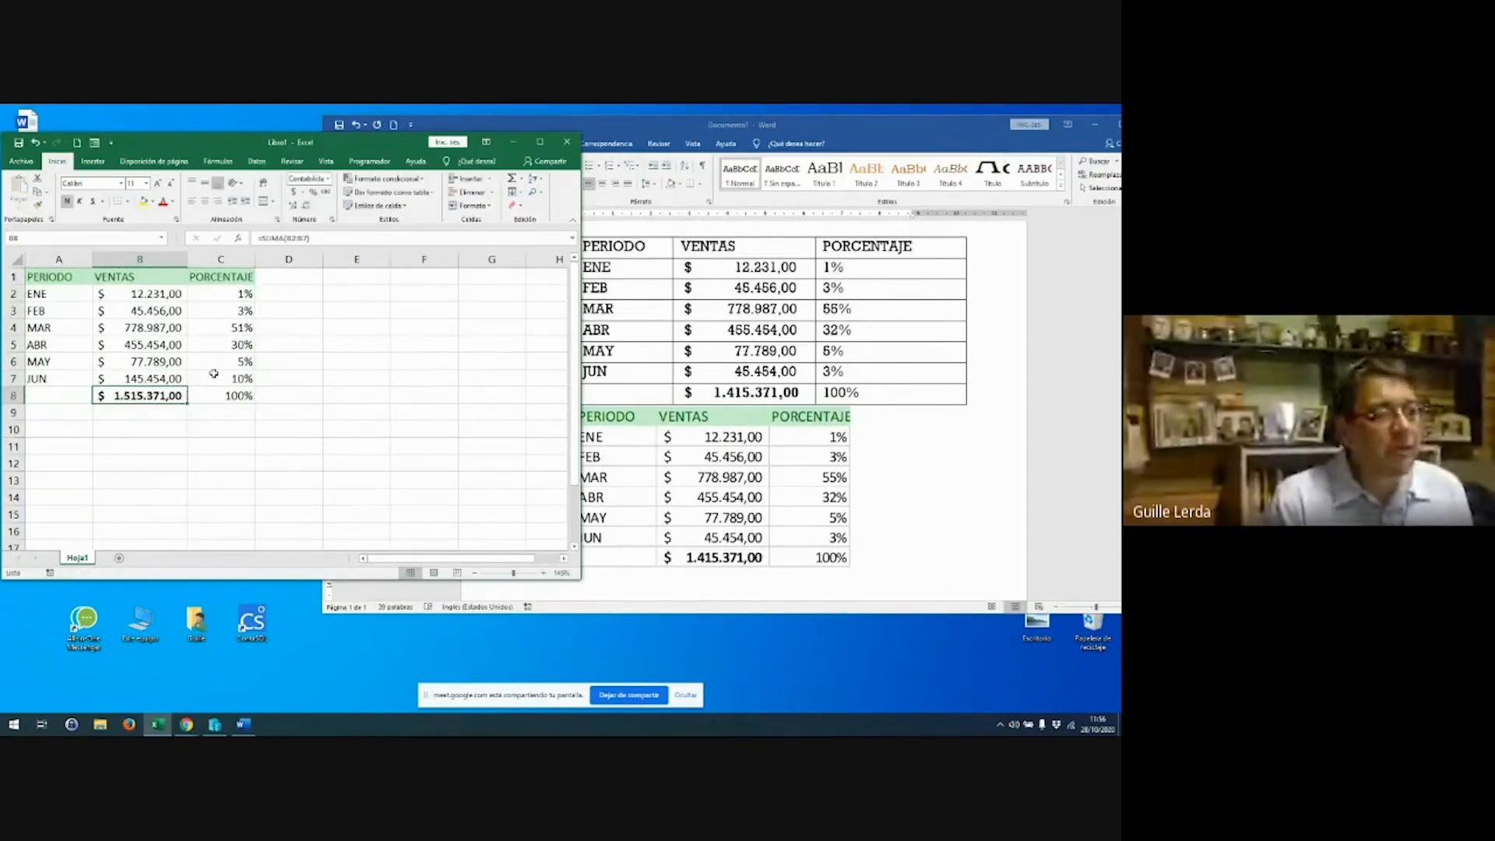
Update the linked Word table to show JUN 145.454,00 and total 1.515.371,00
click(675, 496)
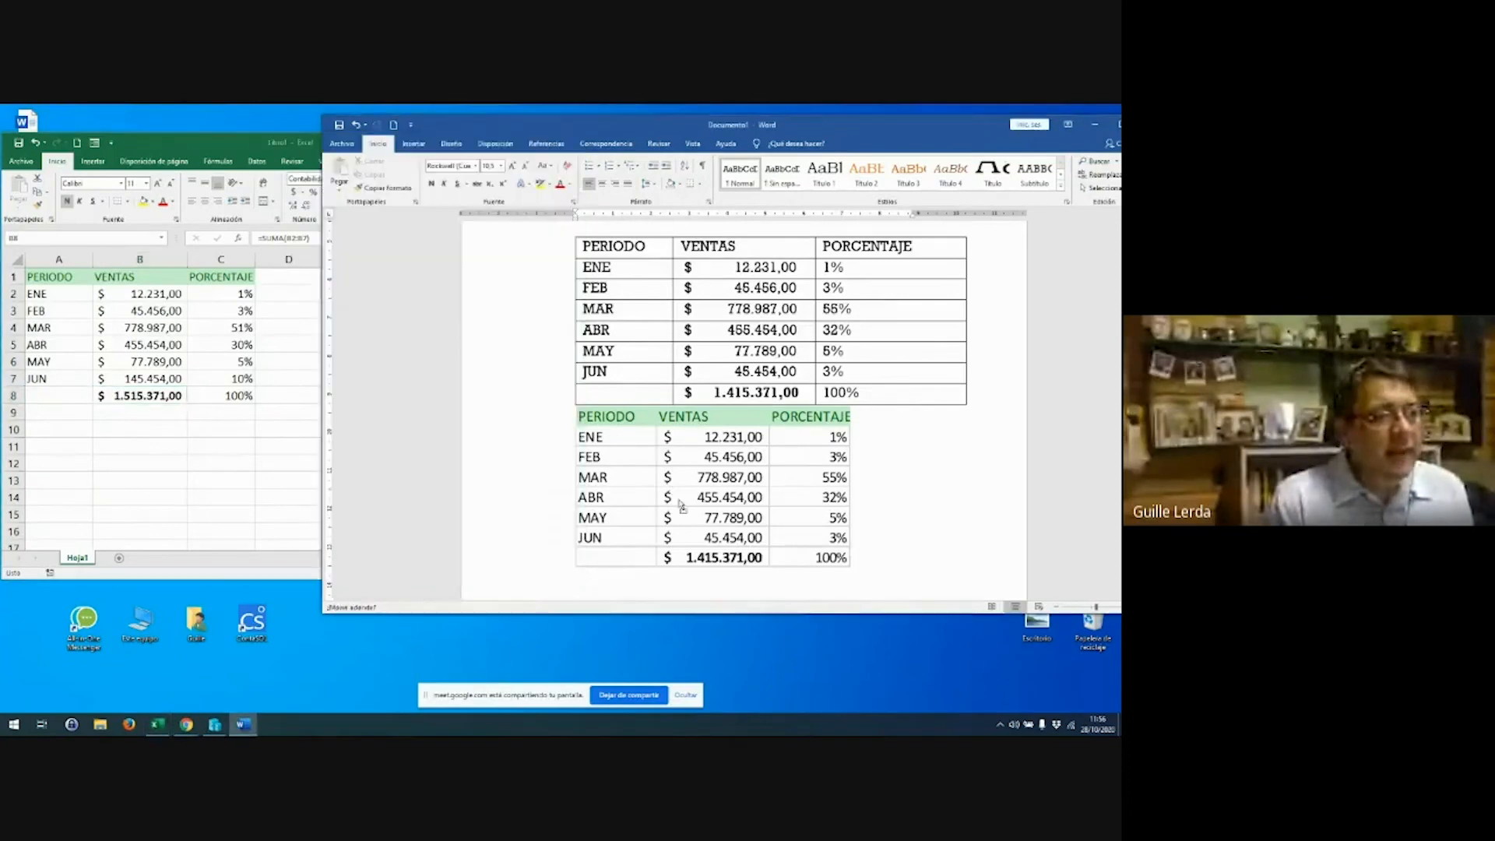
click(683, 492)
click(687, 503)
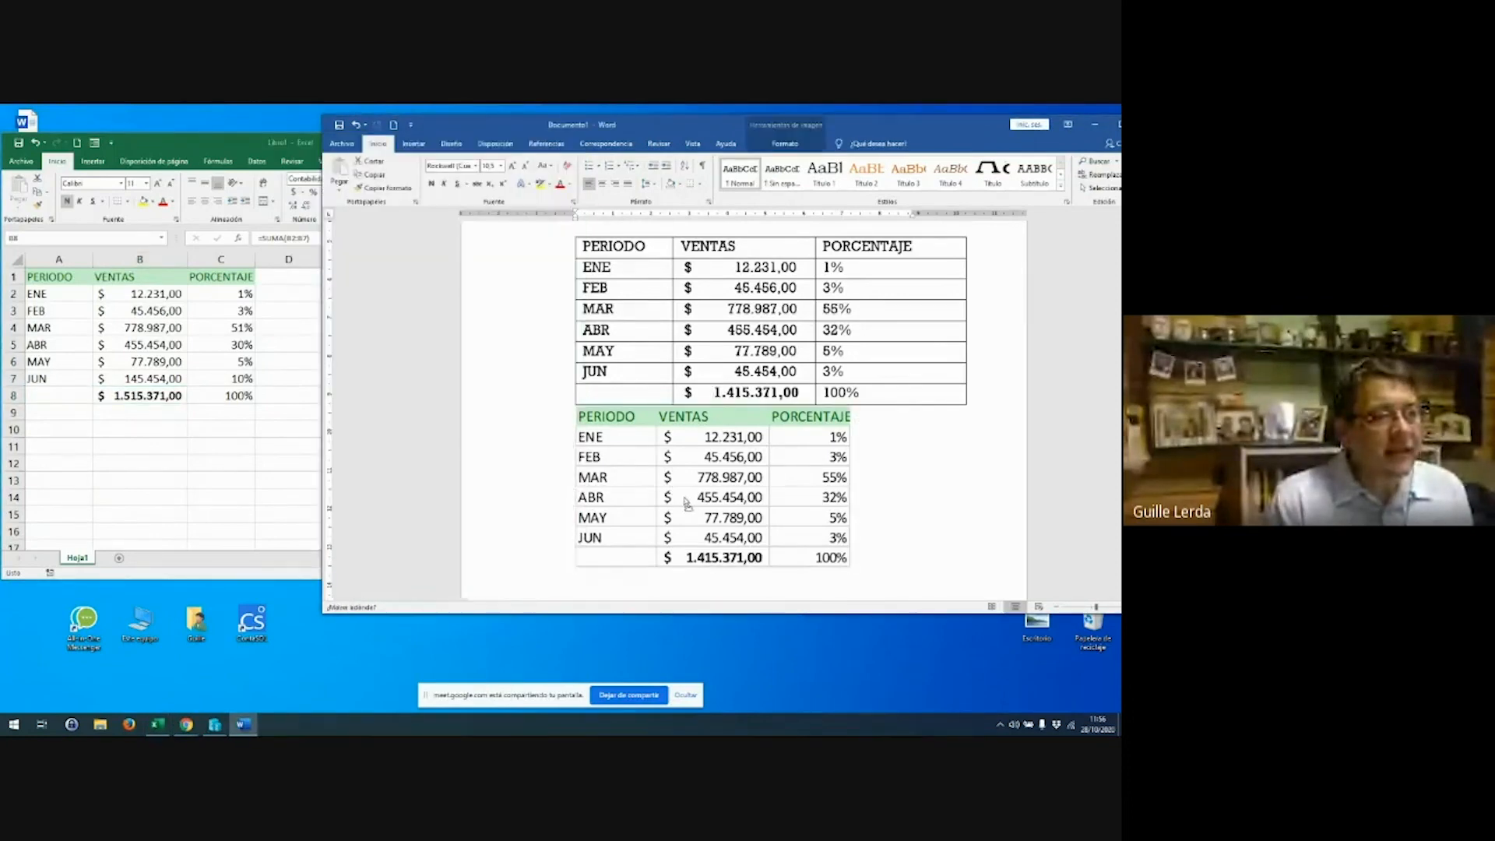
click(663, 318)
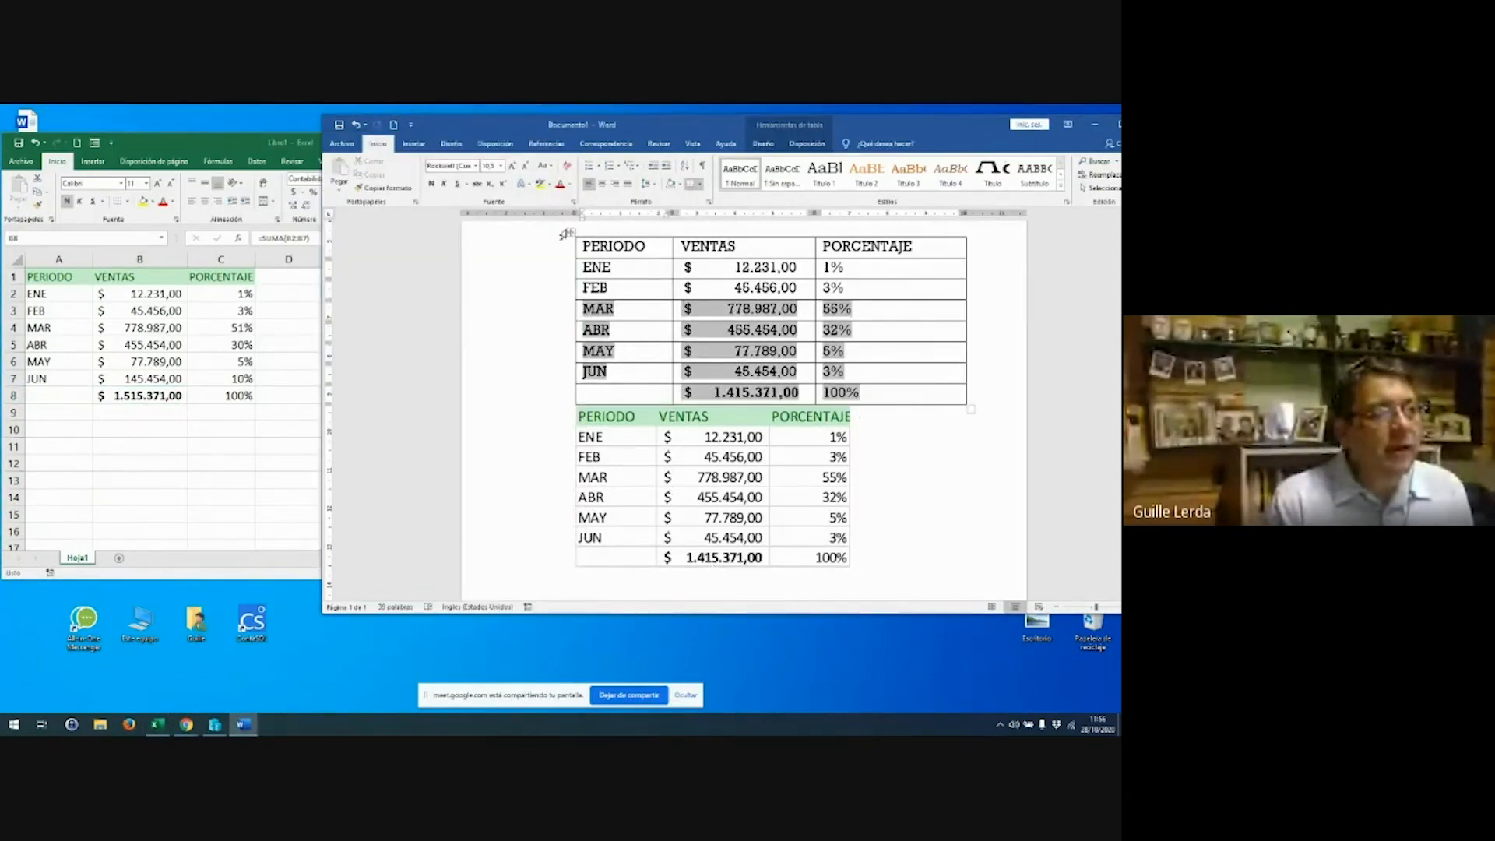
click(571, 232)
right_click(570, 232)
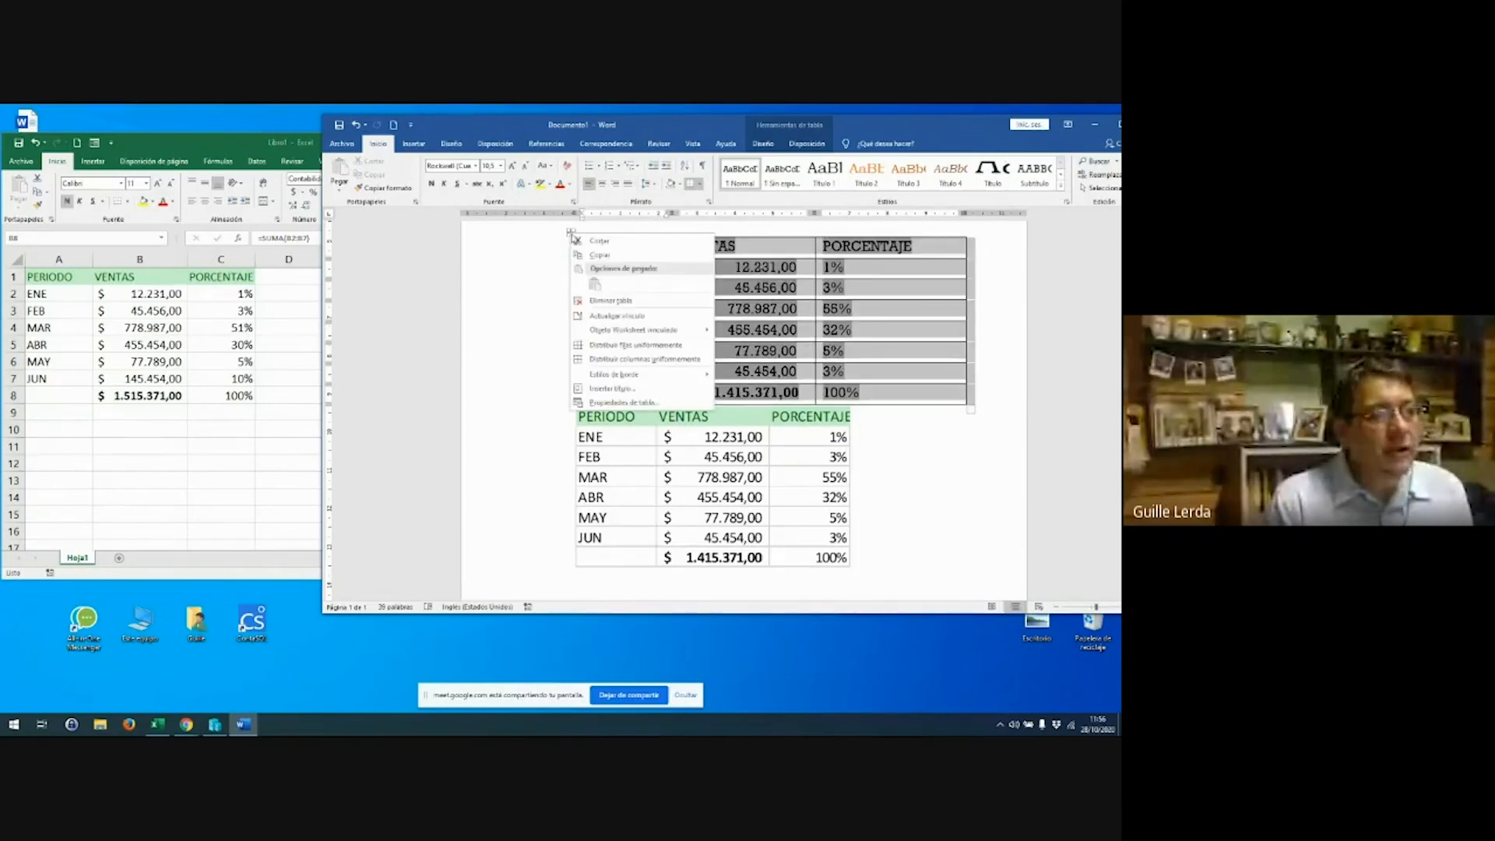
click(626, 316)
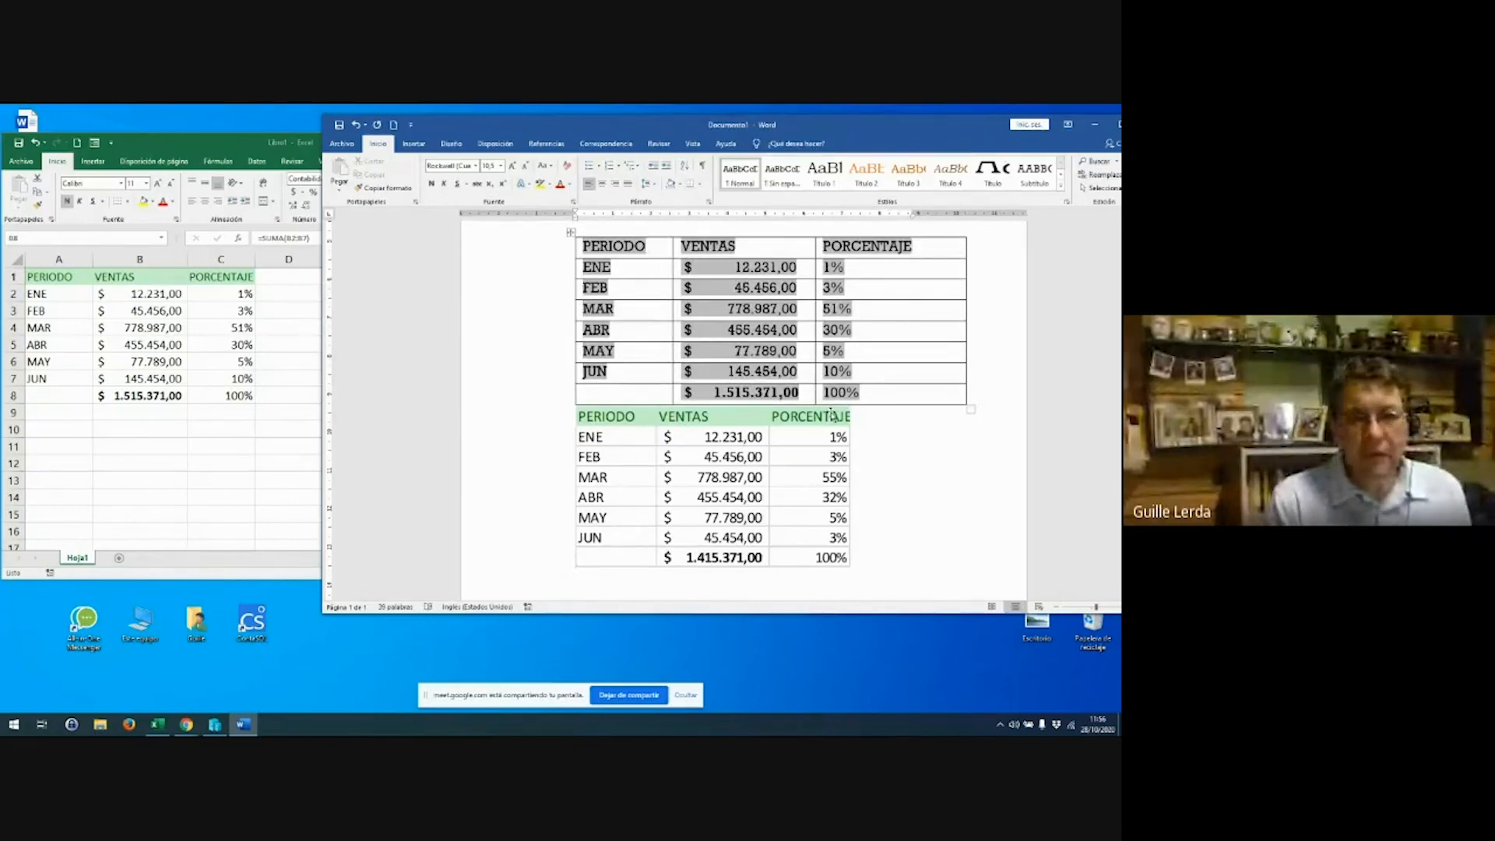
Delete the duplicate green sales table below the linked one
click(832, 415)
key(Delete)
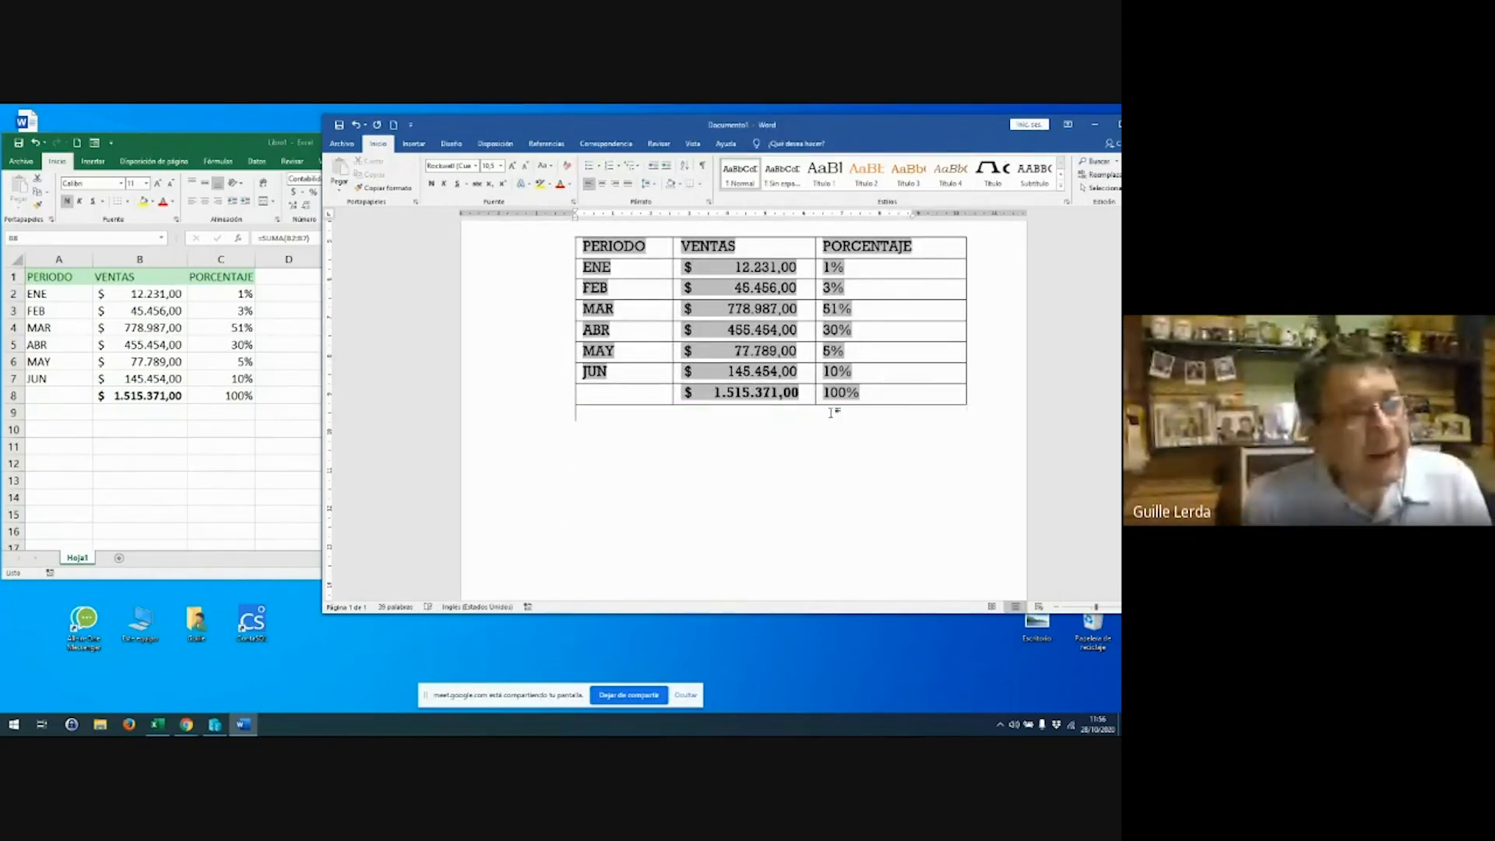
key(alt+Tab)
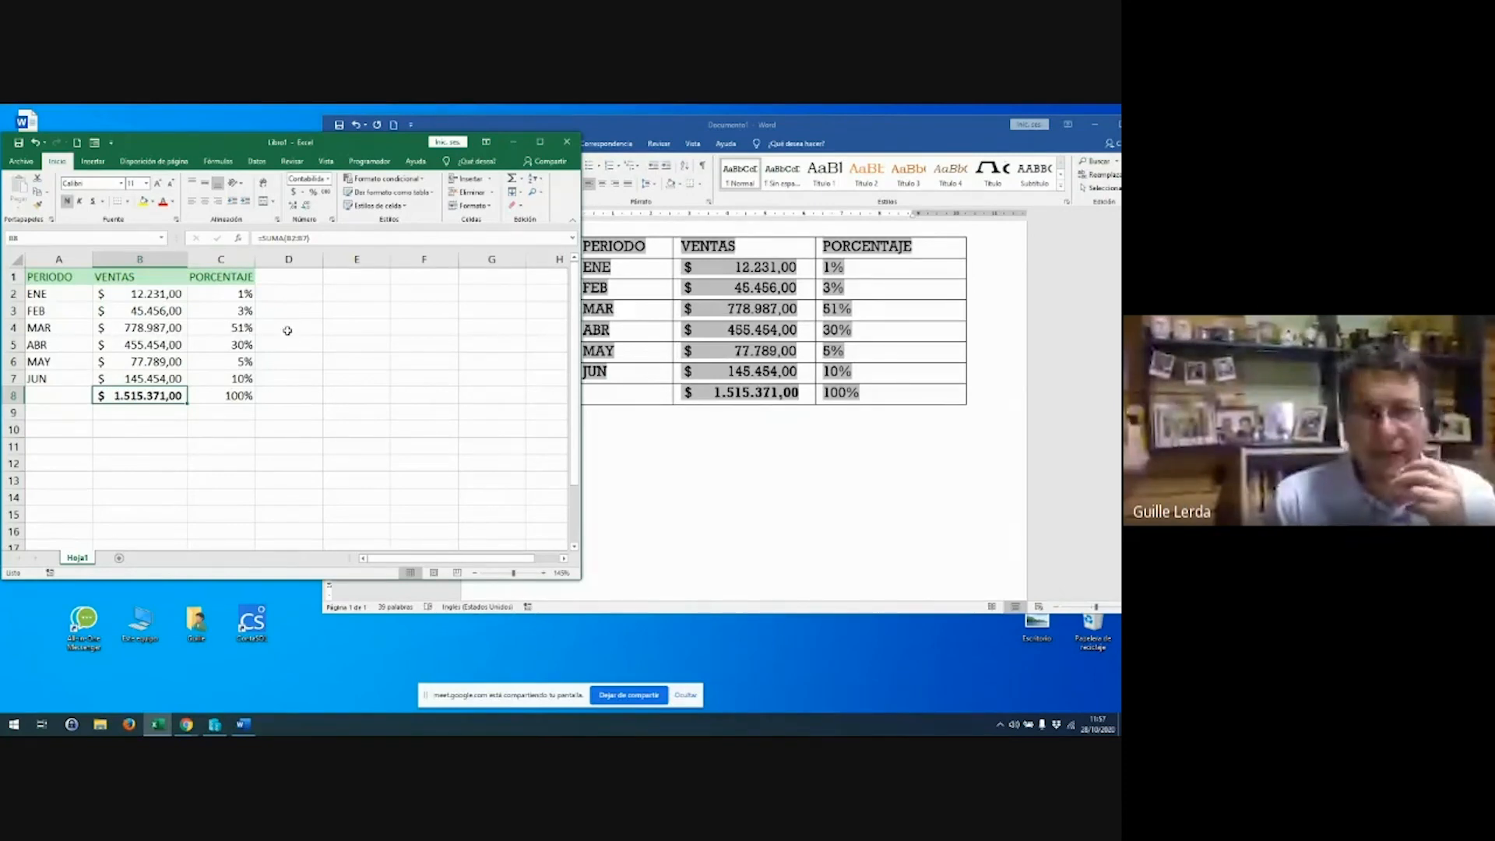
Close the Excel workbook without saving and shift the Word window to the left
click(567, 145)
click(561, 430)
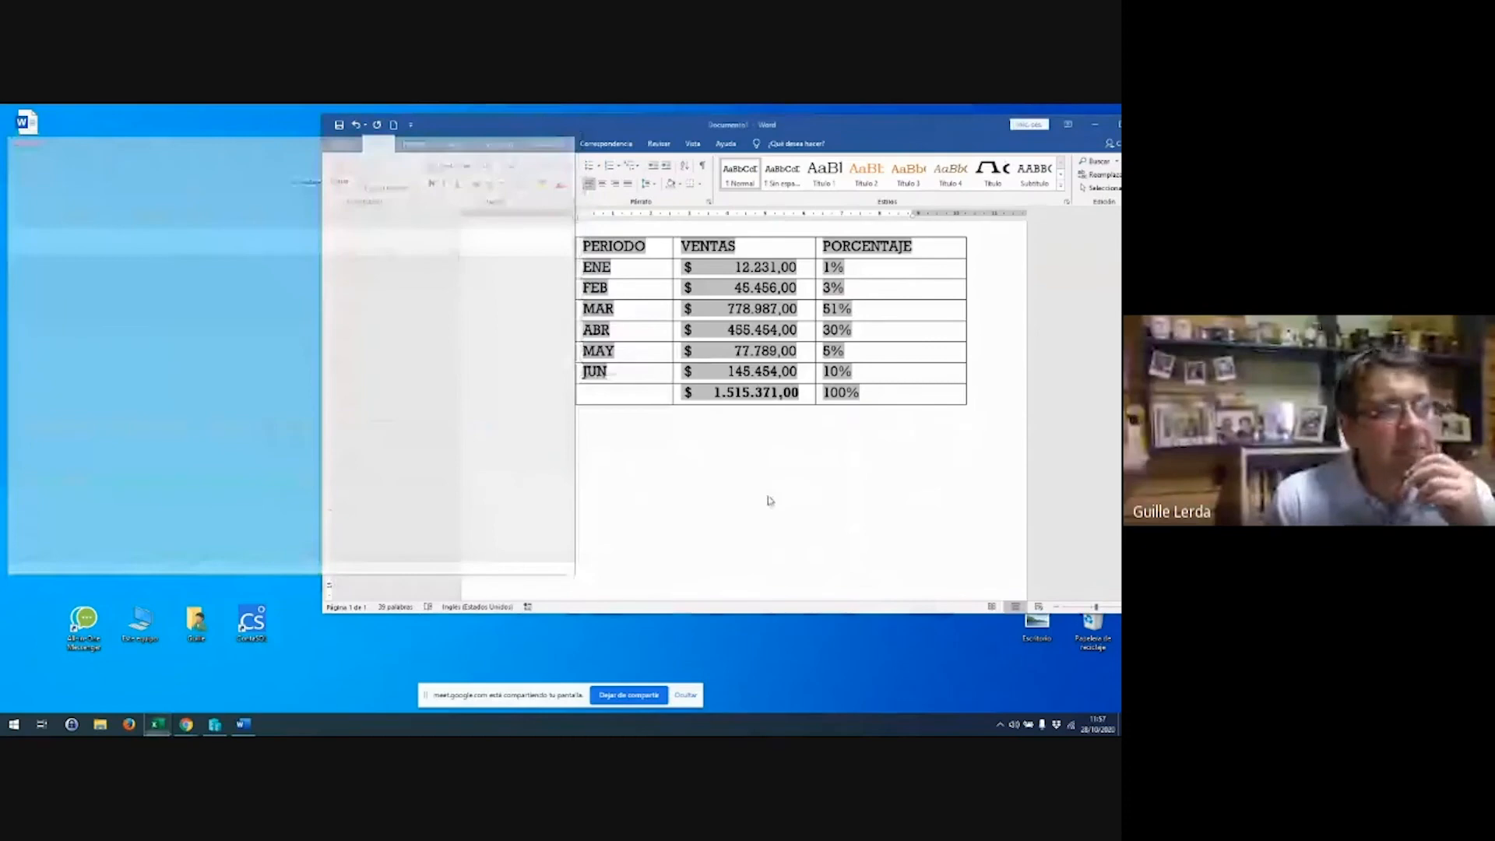
drag(835, 140, 619, 149)
Review the linked table's recalculated shares: 1%, 3%, 51%, 30%, 5%, 10% and 100%
scroll(467, 383, up, 5)
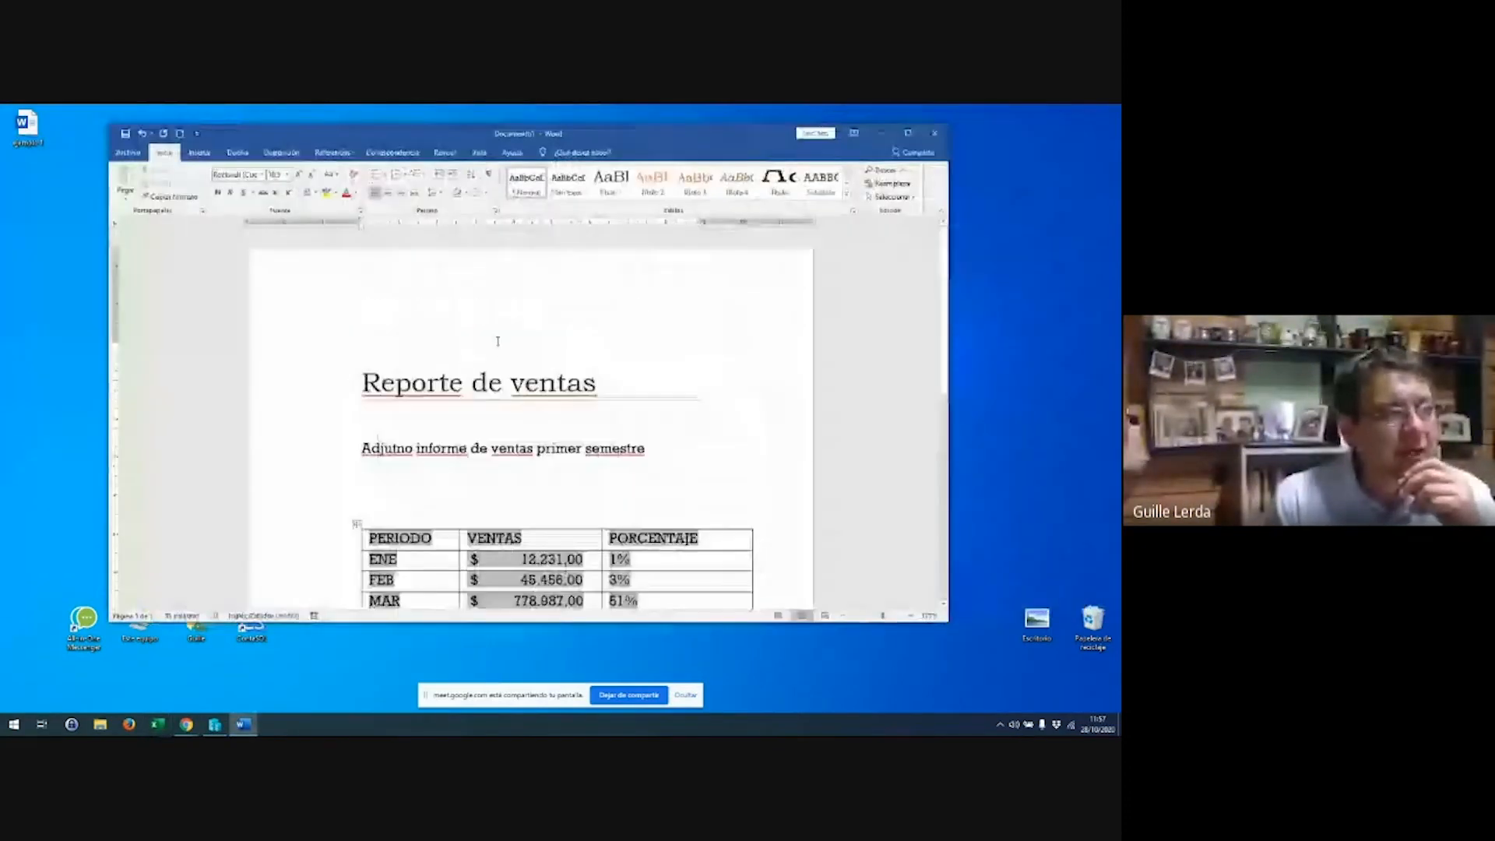
scroll(467, 384, down, 1)
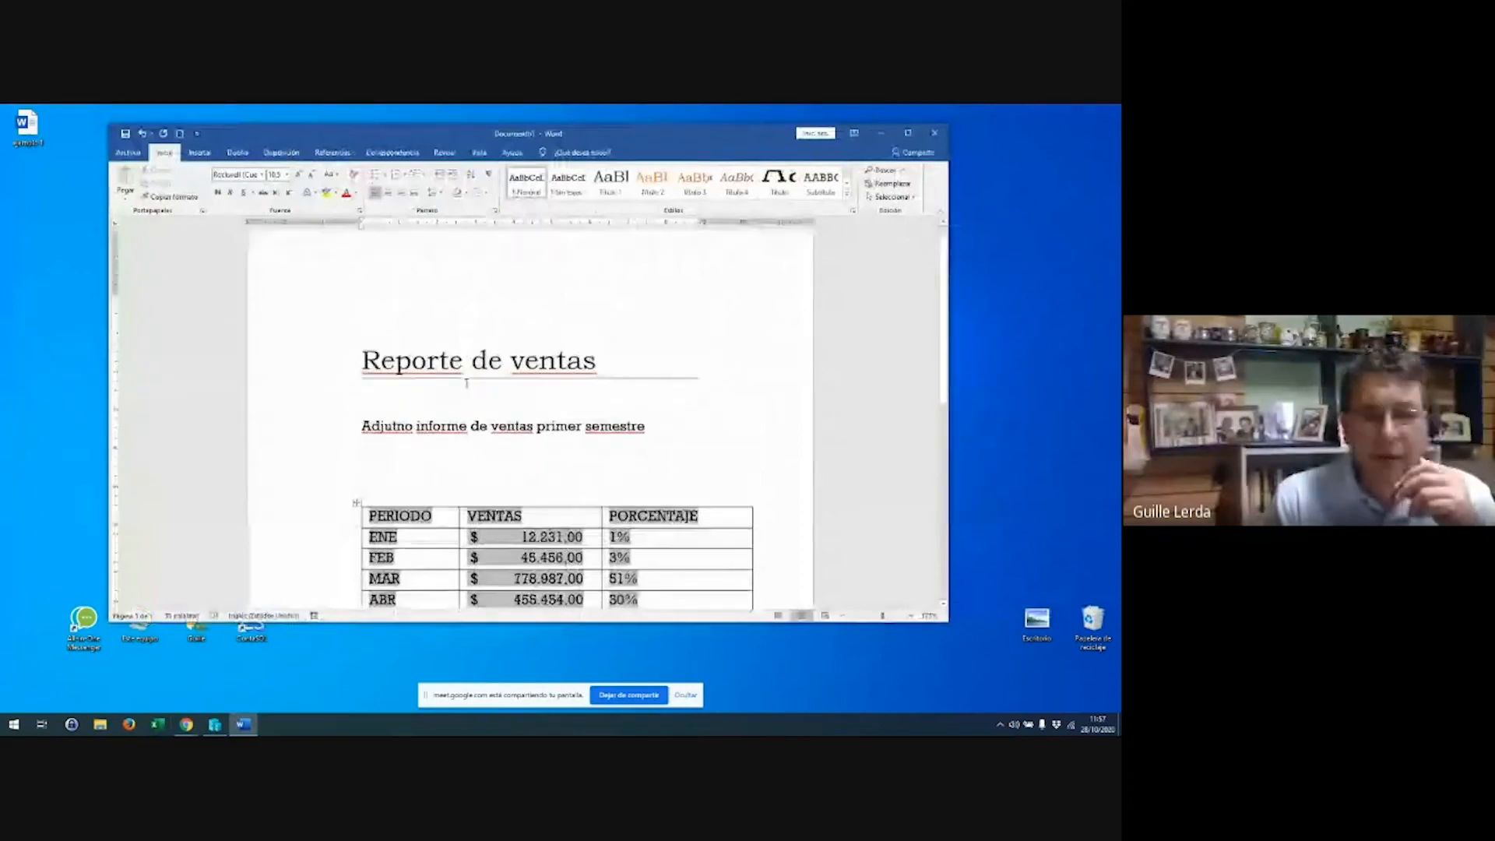
scroll(468, 384, down, 1)
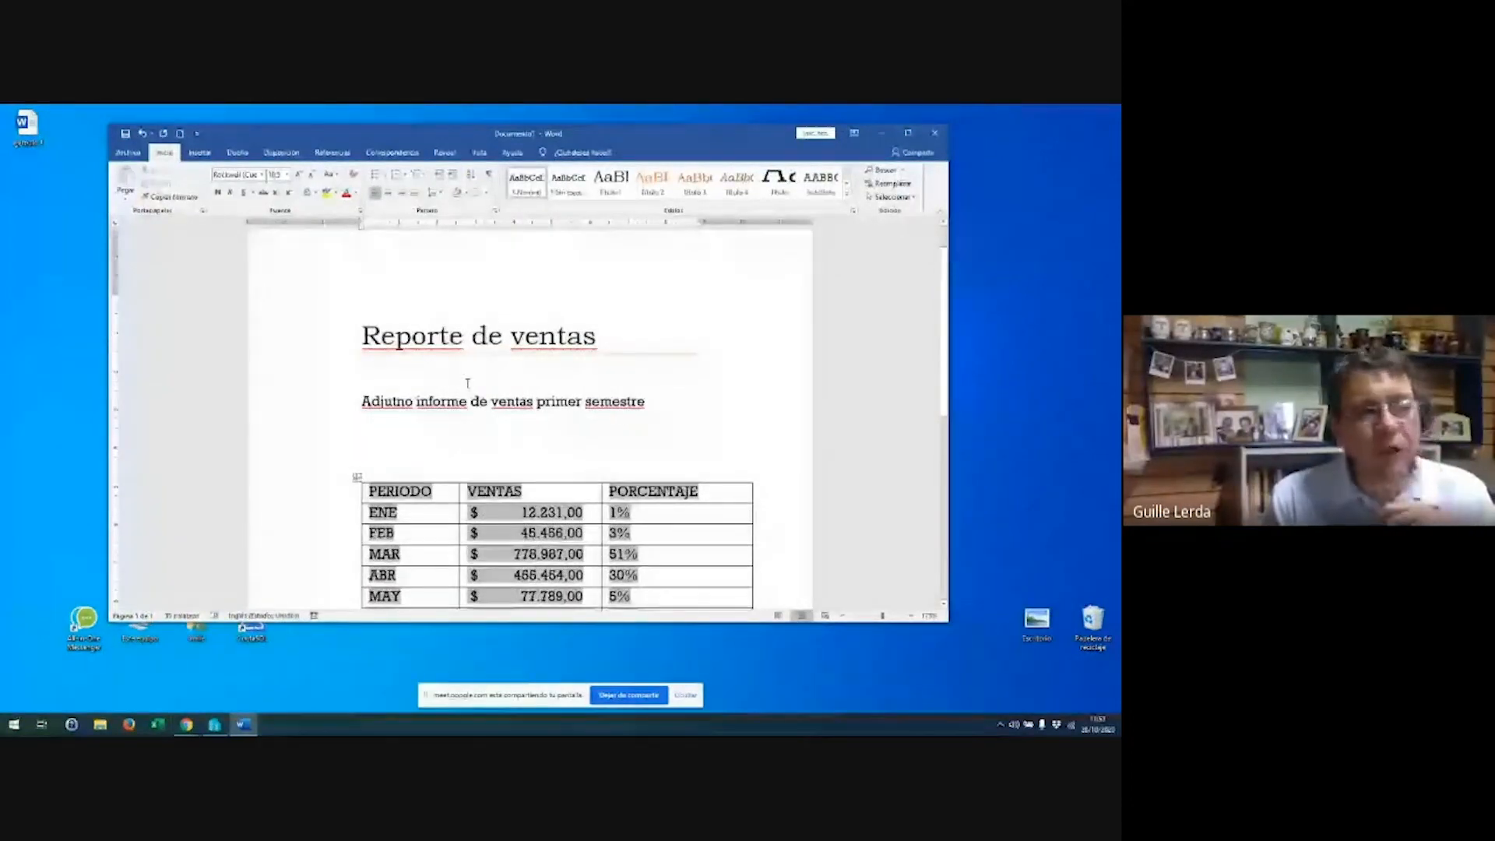
scroll(469, 385, down, 6)
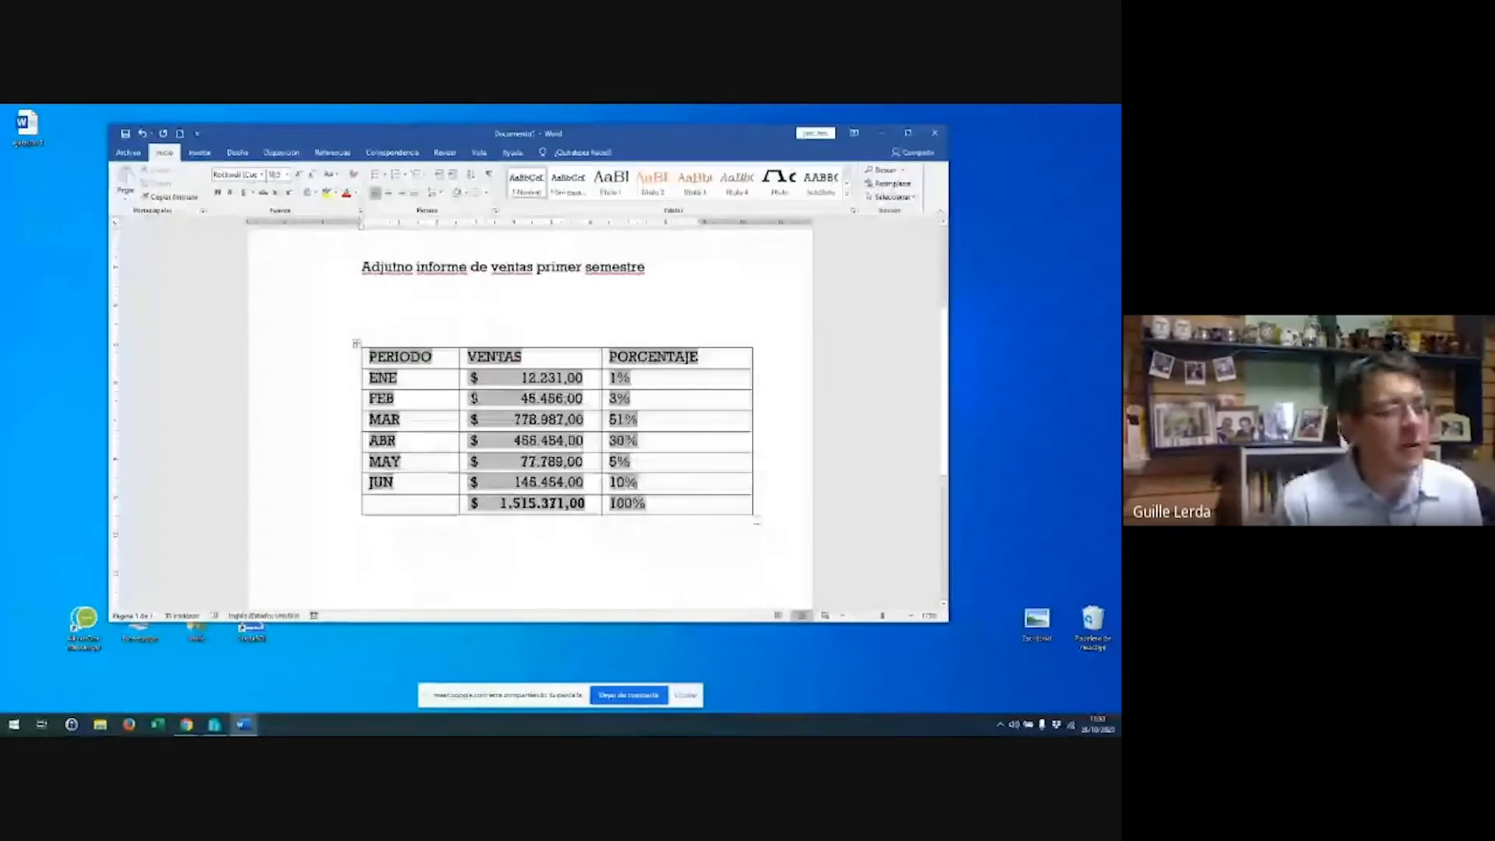
click(363, 541)
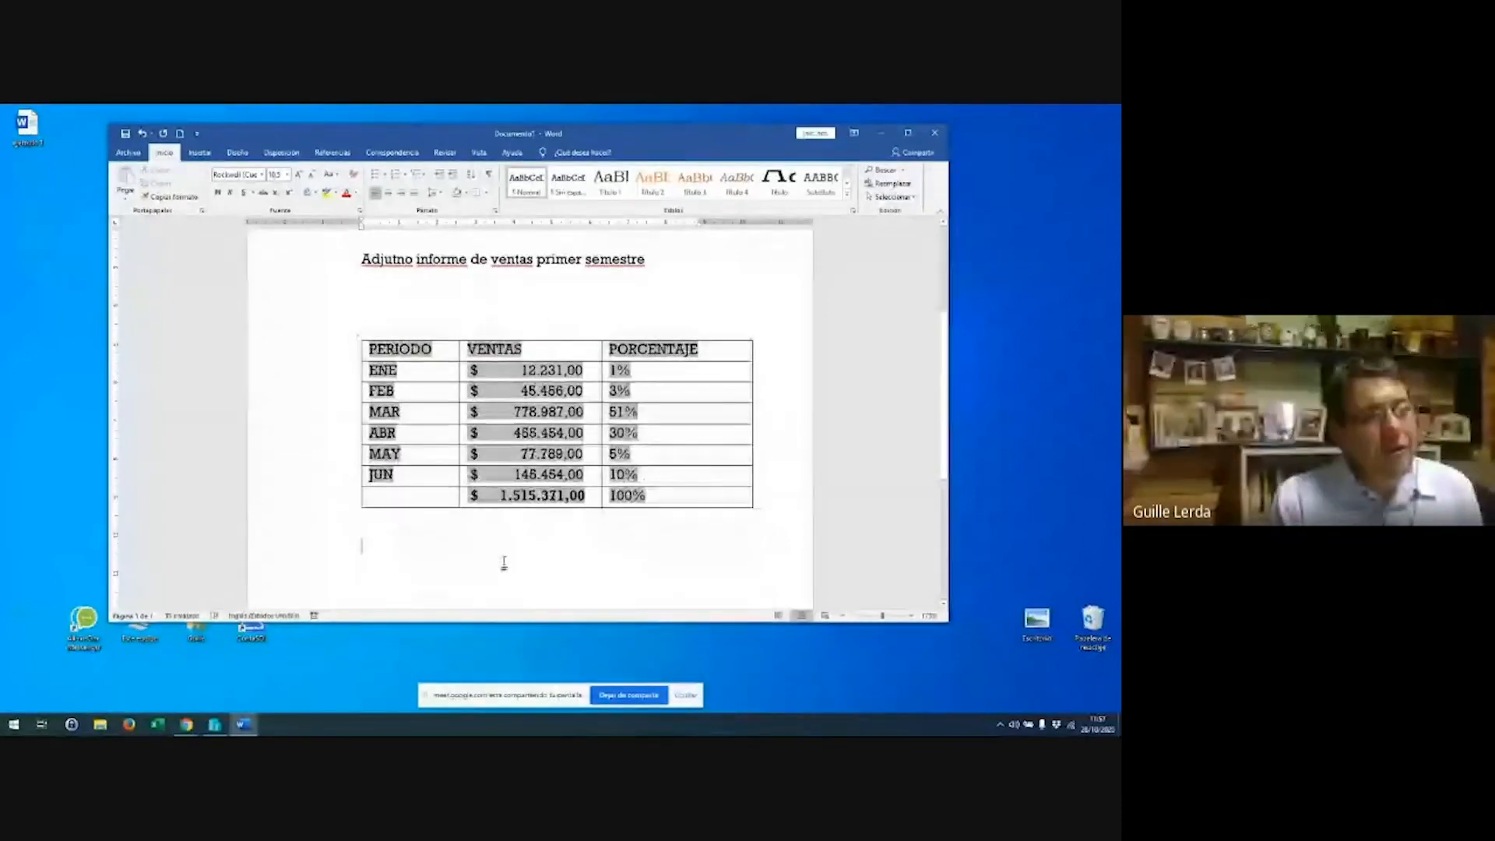
click(589, 454)
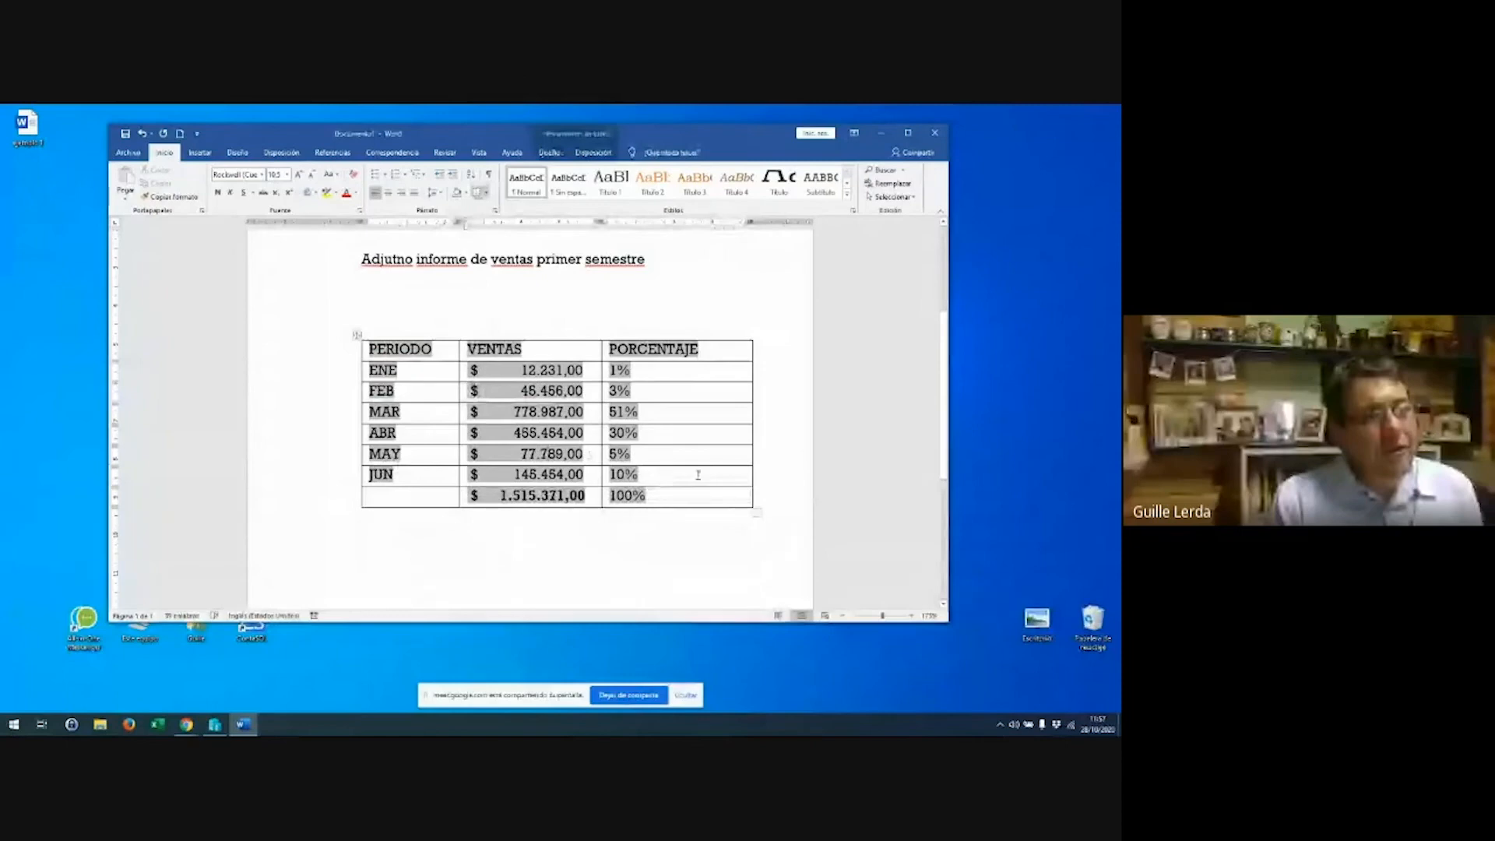
scroll(698, 475, down, 4)
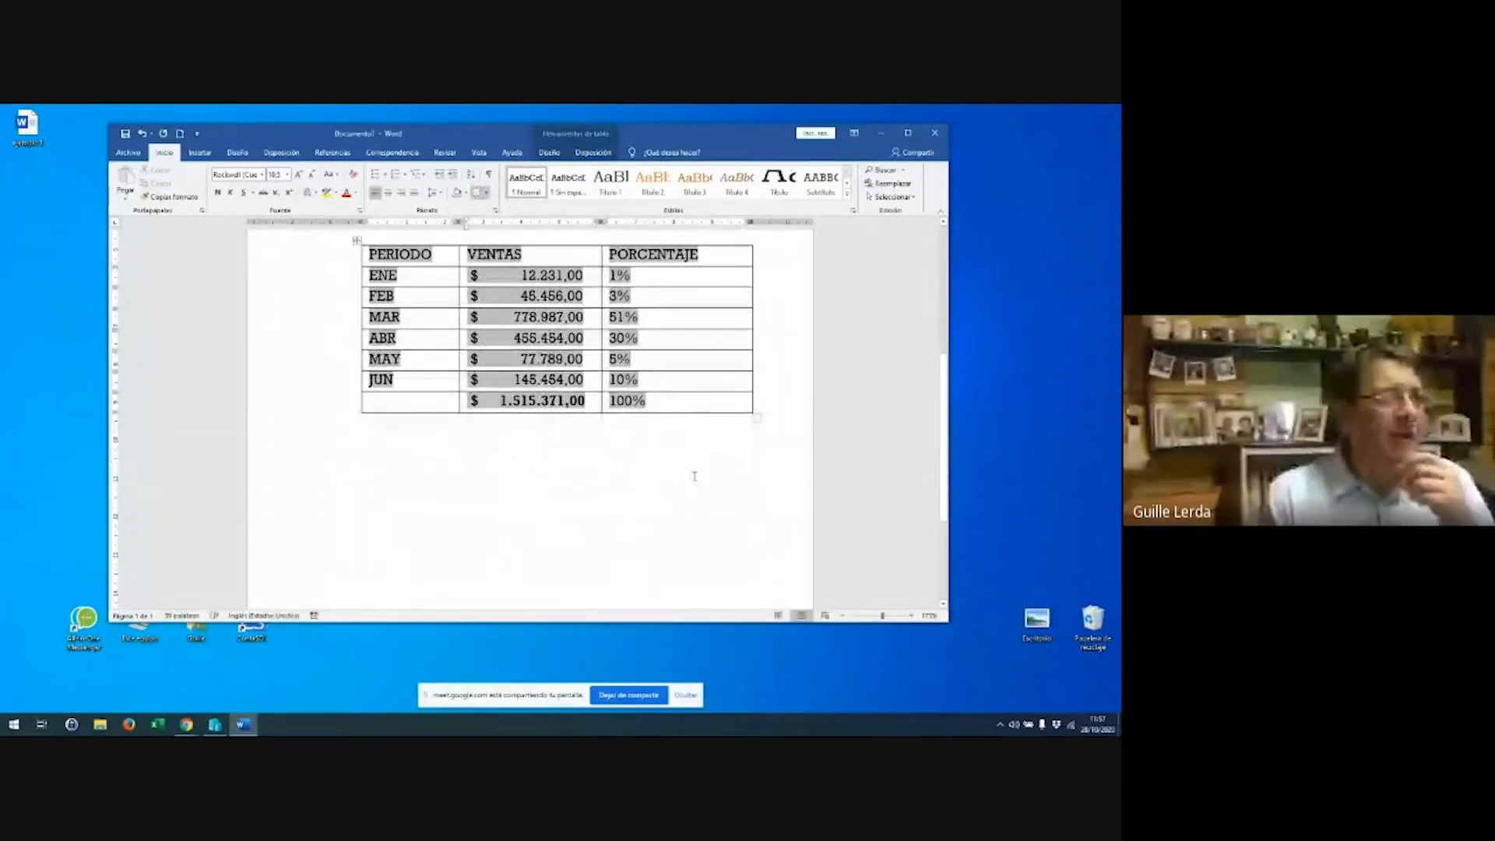
Save the report to the Desktop as the PDF 'Reporte de ventas.pdf'
click(129, 152)
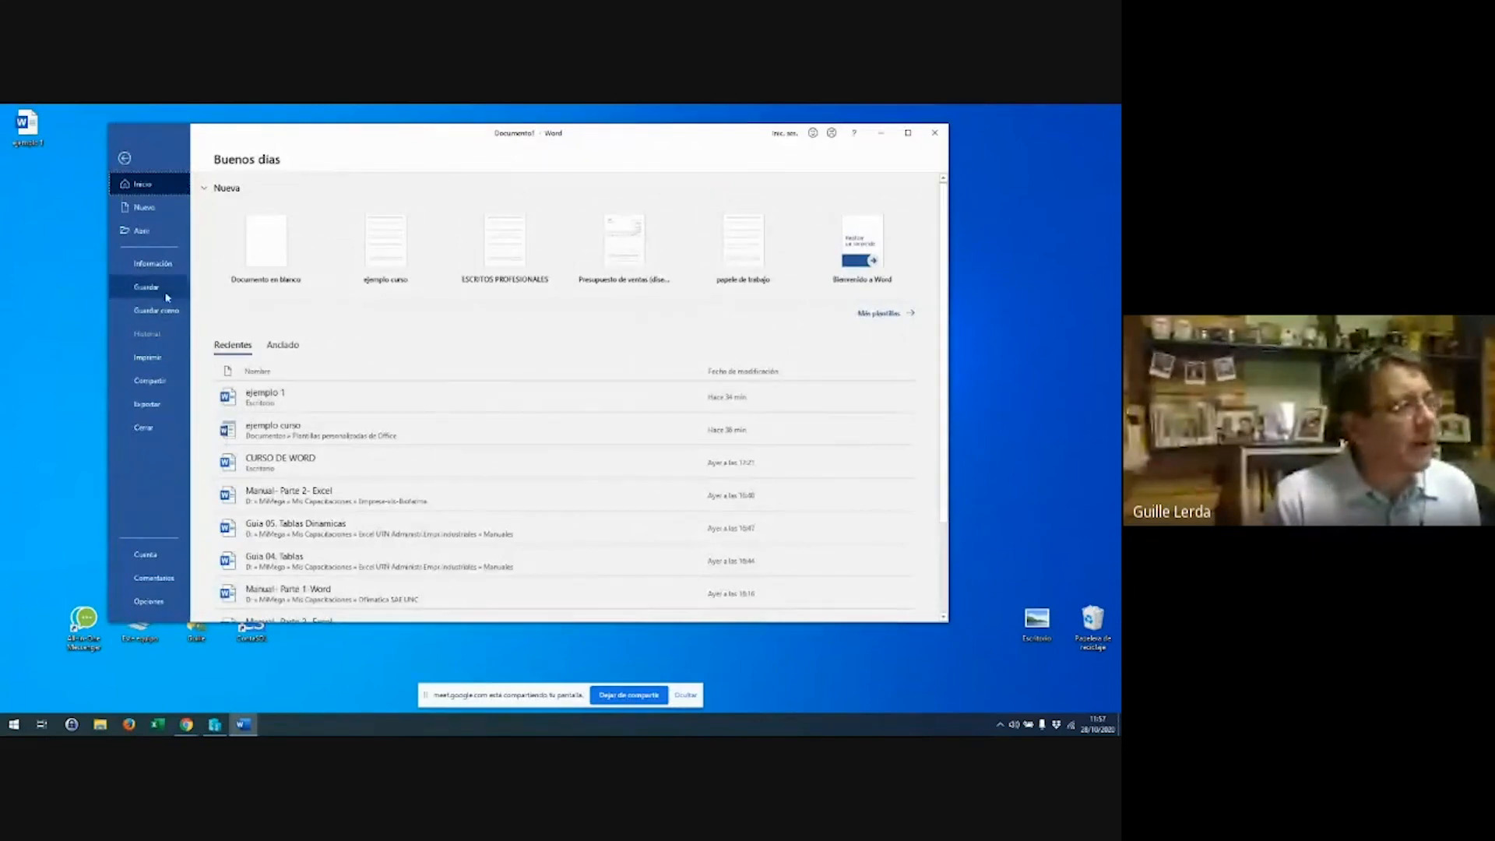
click(154, 311)
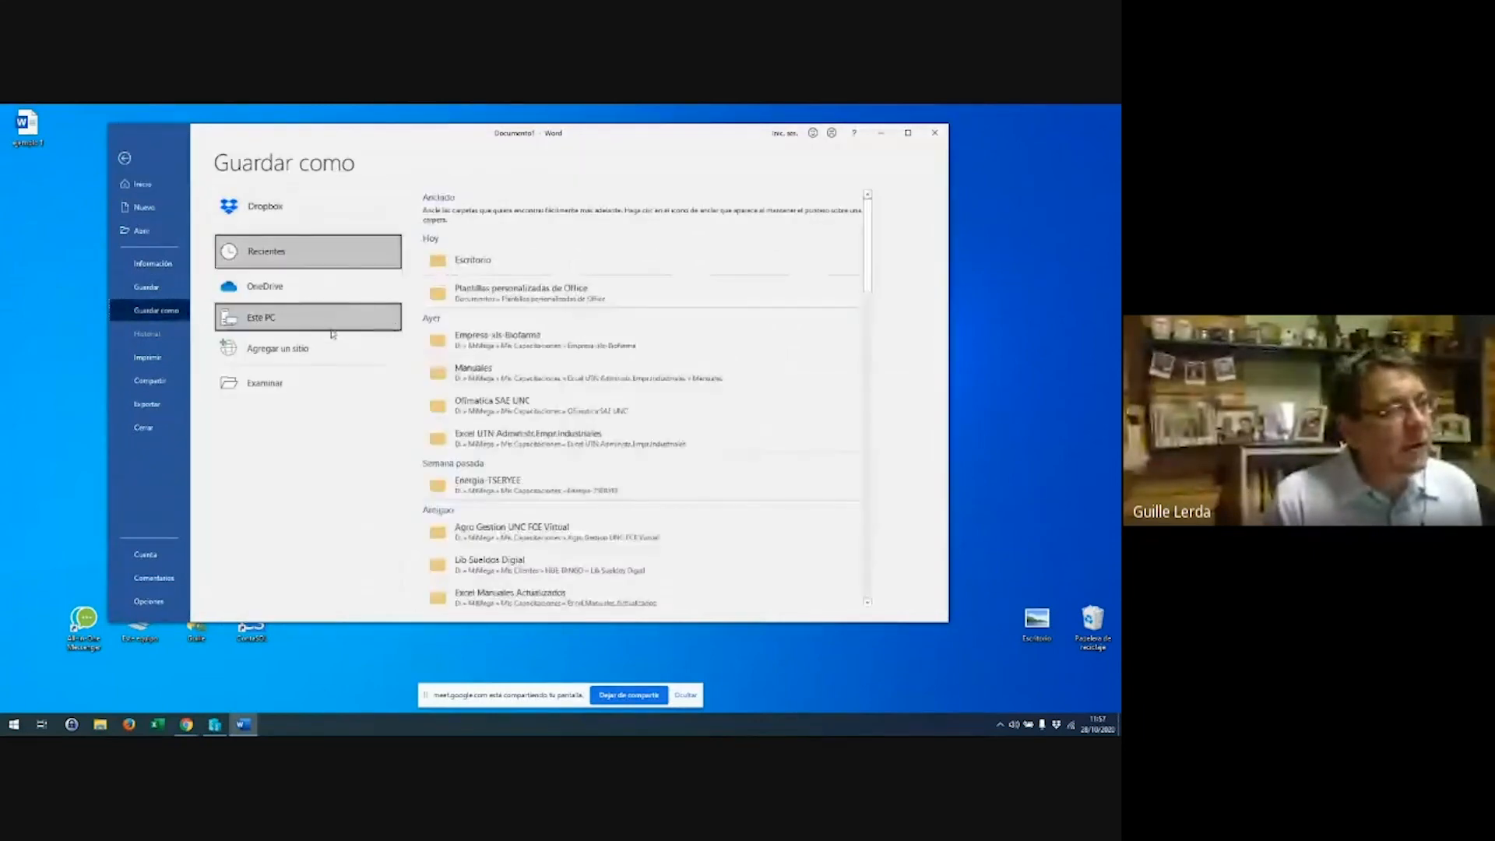
click(510, 271)
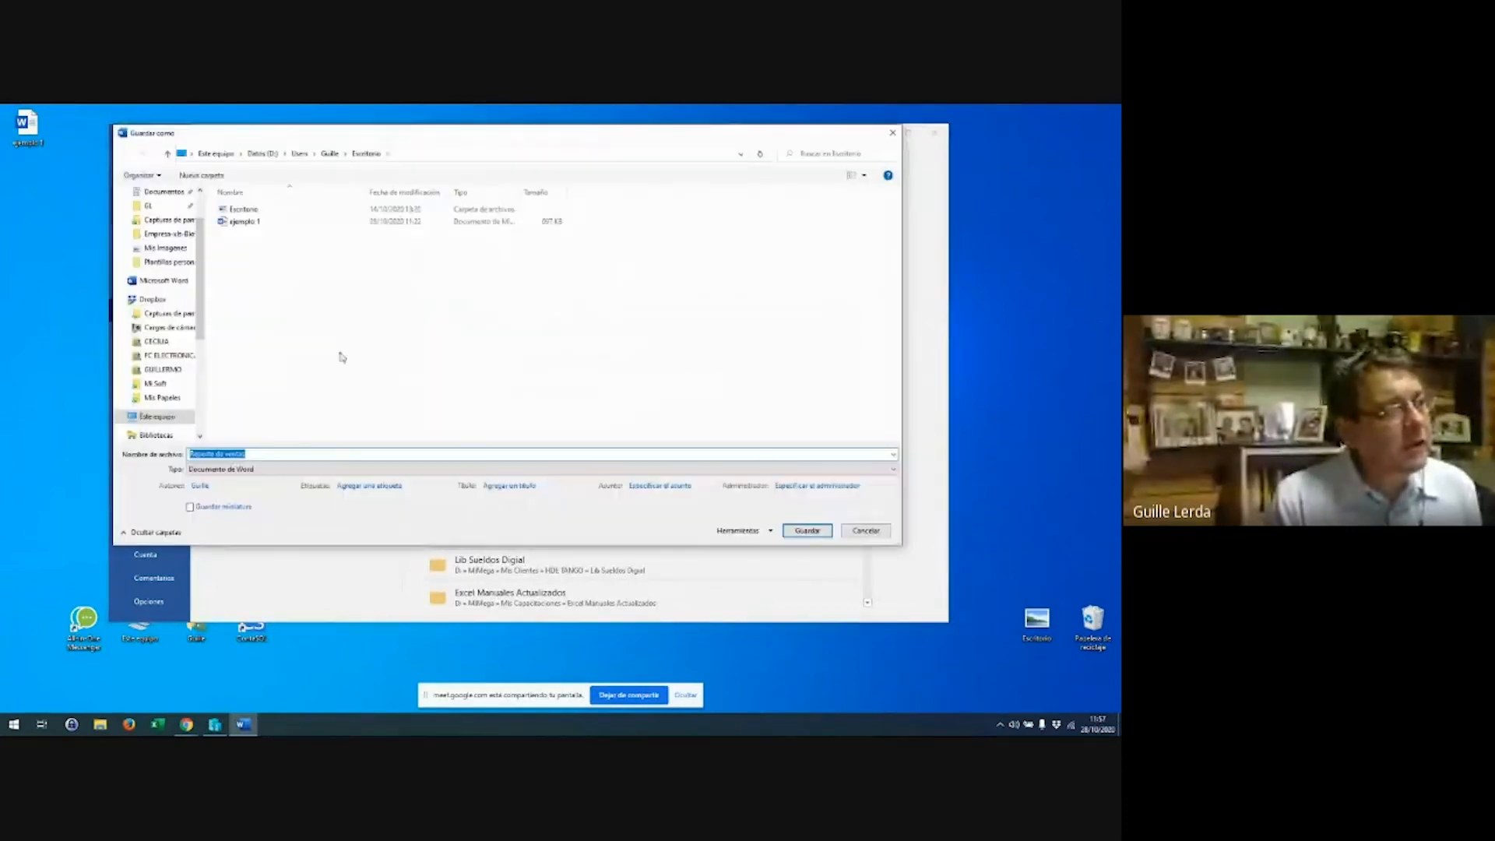
click(335, 468)
click(234, 533)
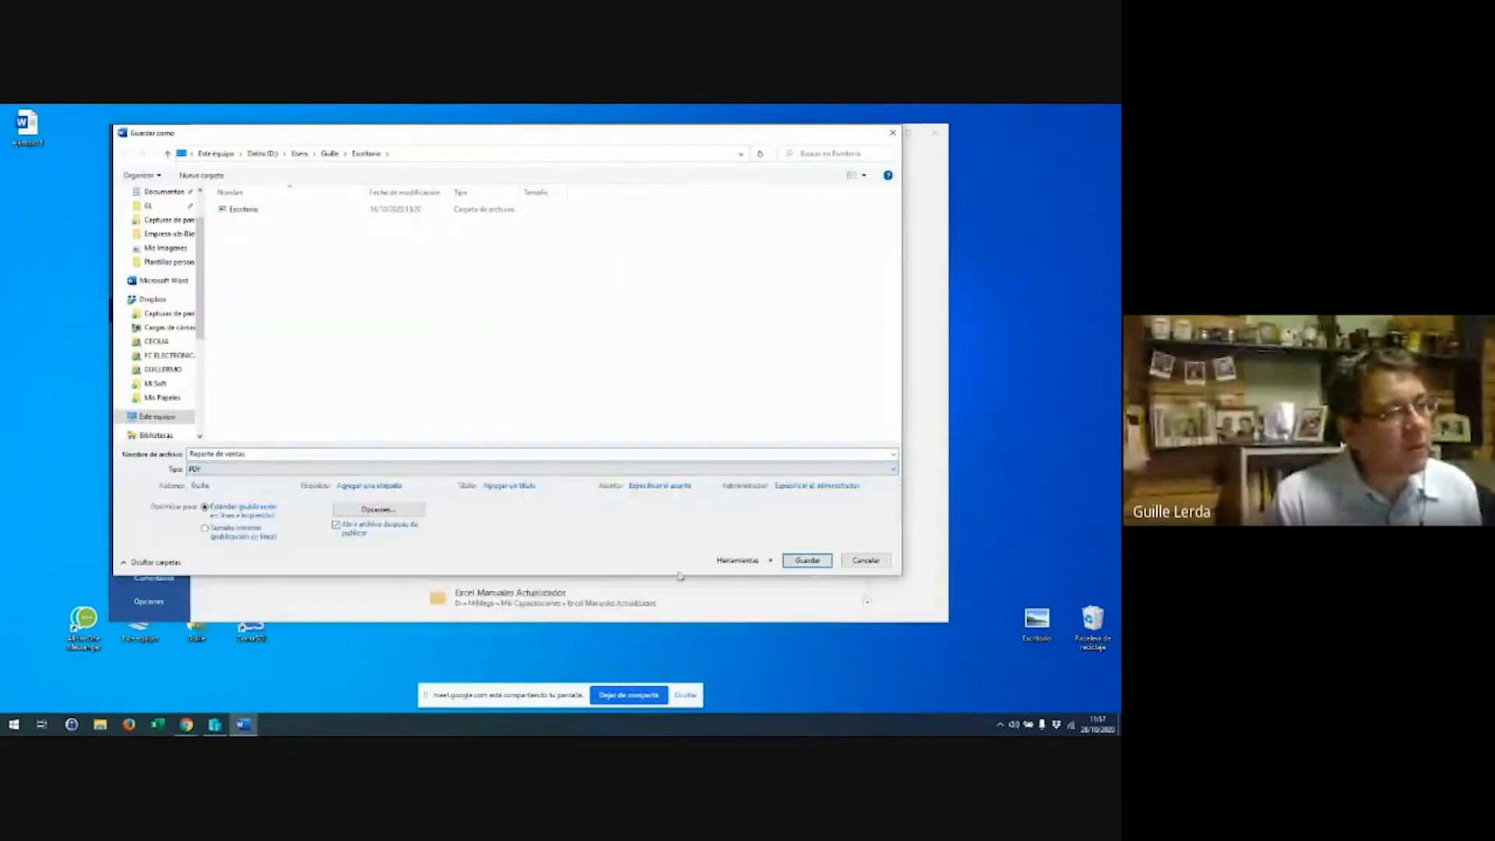
click(807, 560)
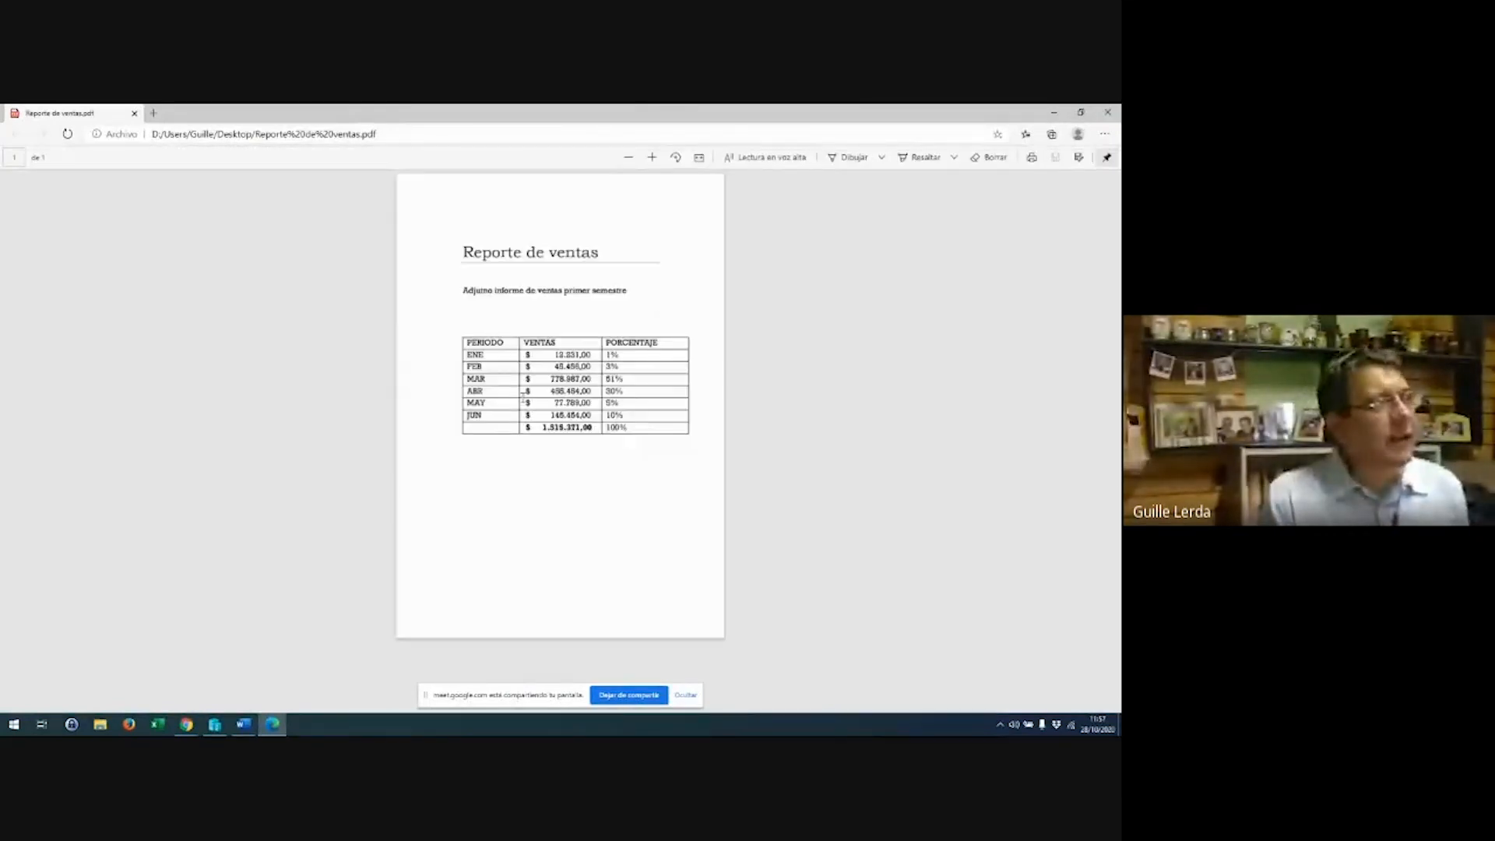
Scroll the PDF in Edge to view the heading and the sales table totalling 1.515.371,00
scroll(523, 401, up, 8)
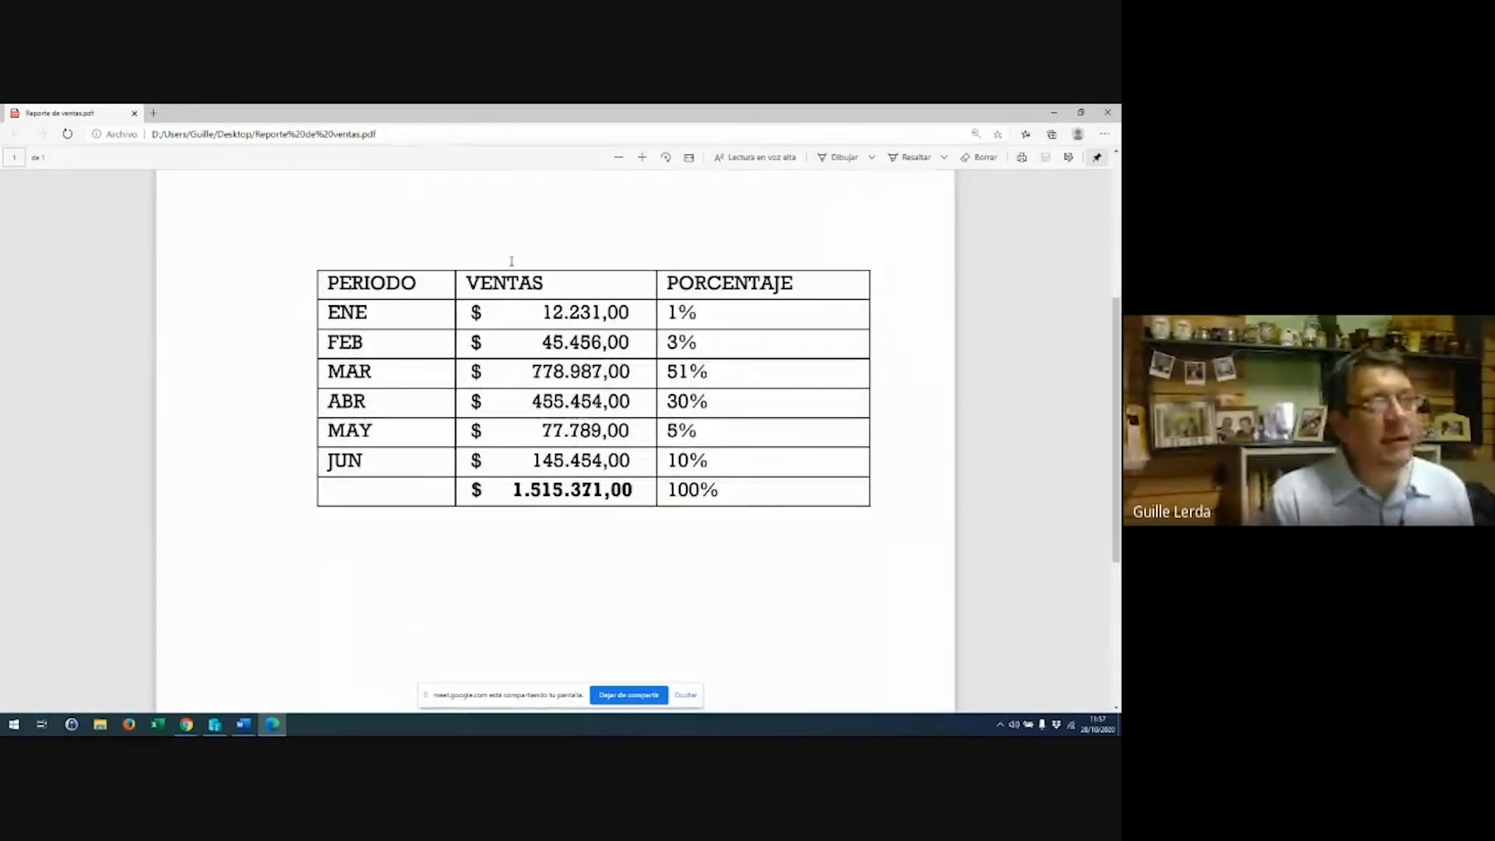
scroll(546, 251, up, 4)
scroll(546, 250, down, 3)
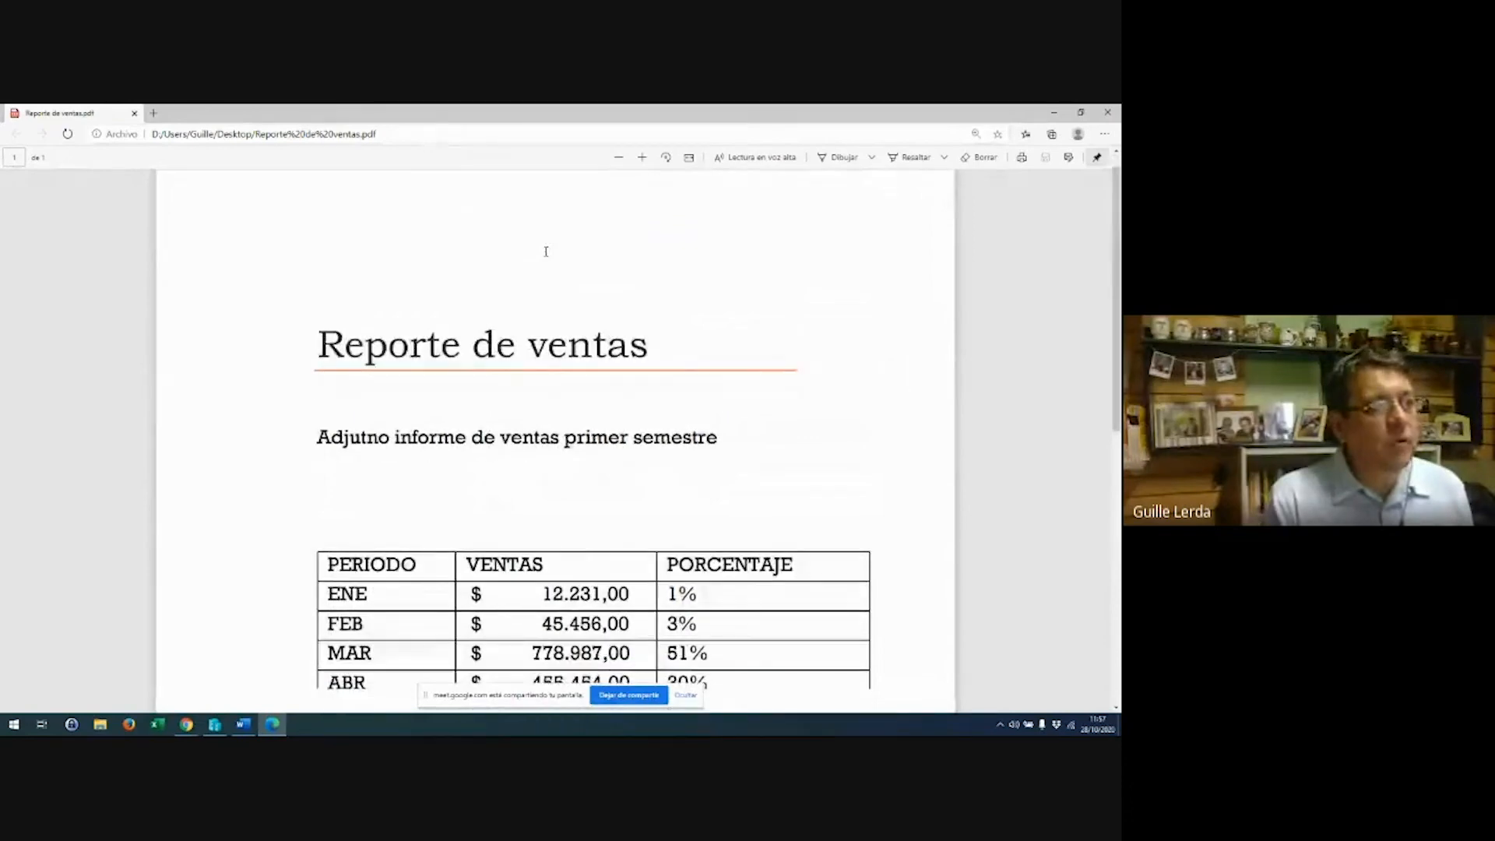